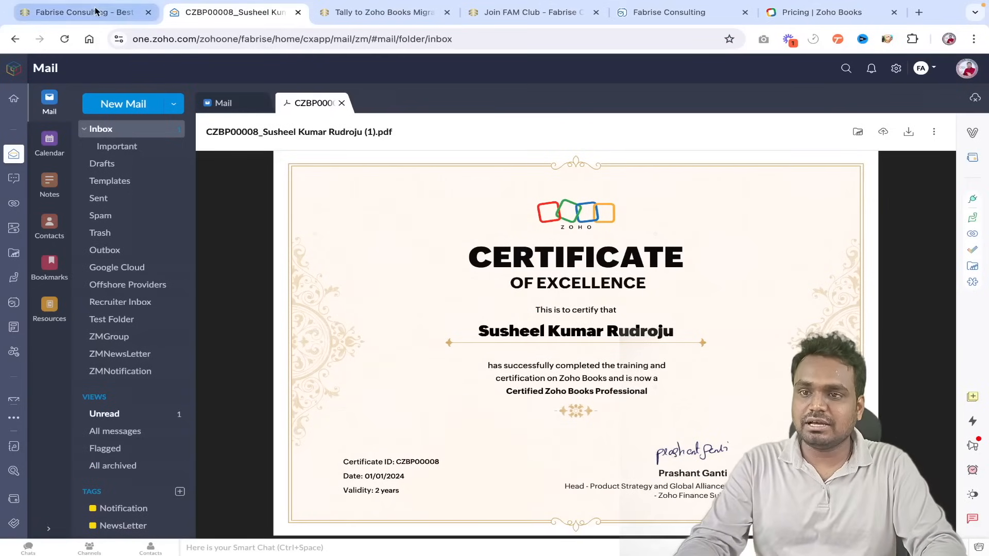
# - Browse the Fabrise Consulting home page and highlight the 7+ Years and 400+ Projects stats
pyautogui.click(77, 12)
pyautogui.scroll(10, 390, 167)
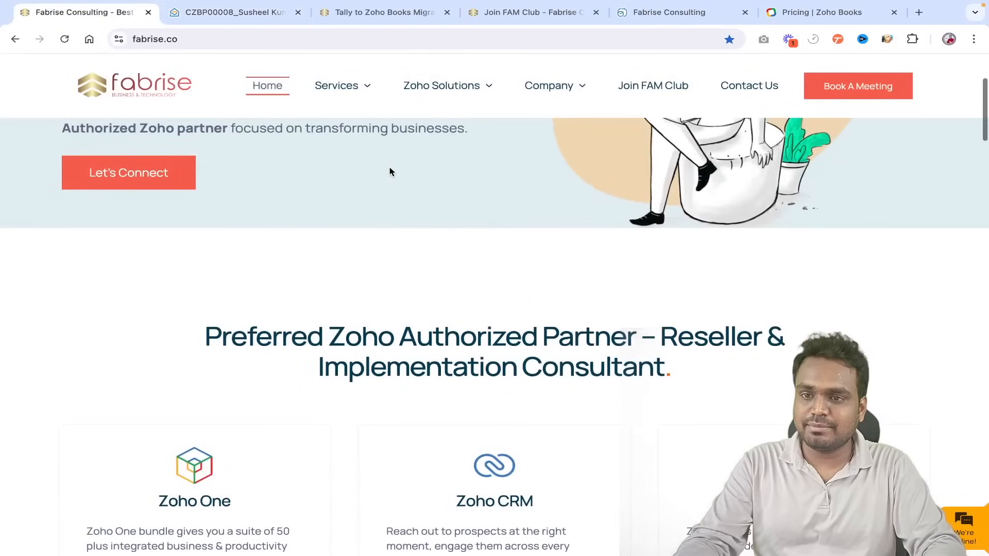
pyautogui.scroll(-20, 390, 167)
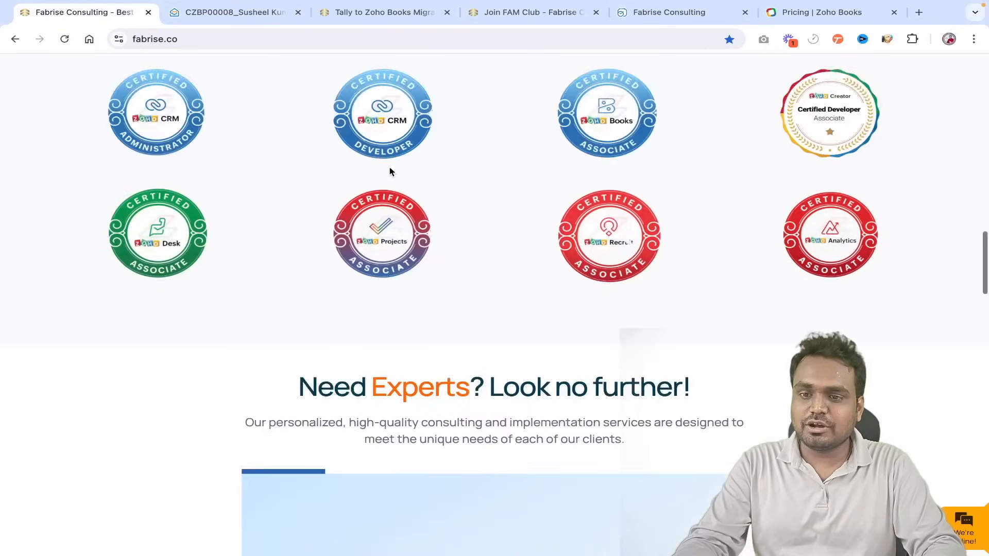
pyautogui.scroll(-3, 390, 172)
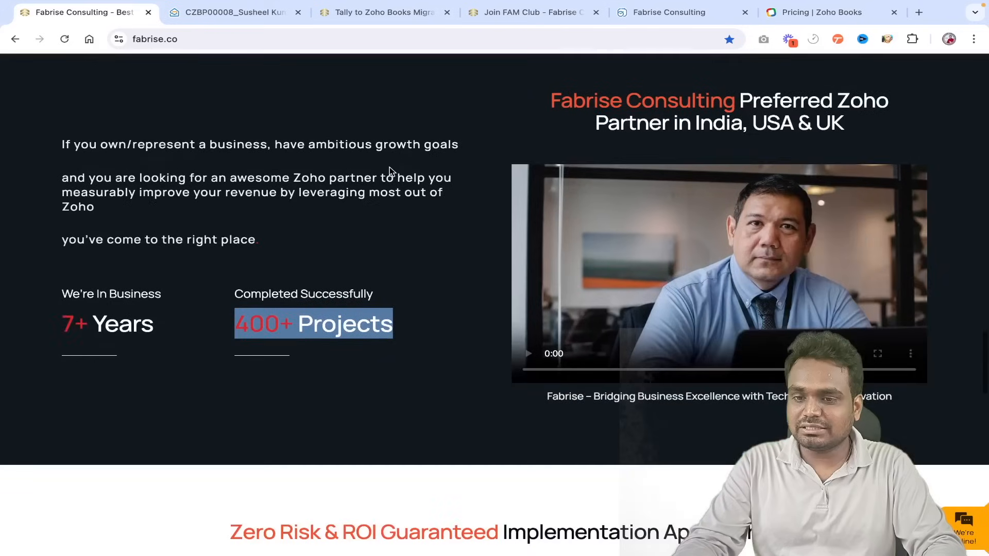
pyautogui.scroll(2, 389, 167)
pyautogui.moveTo(67, 414); pyautogui.dragTo(162, 420)
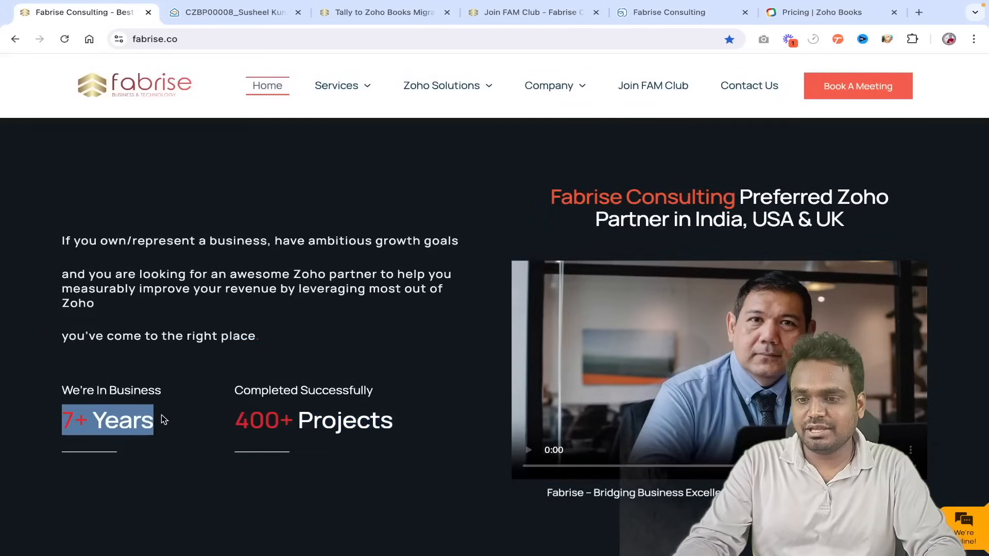
pyautogui.moveTo(237, 418); pyautogui.dragTo(388, 426)
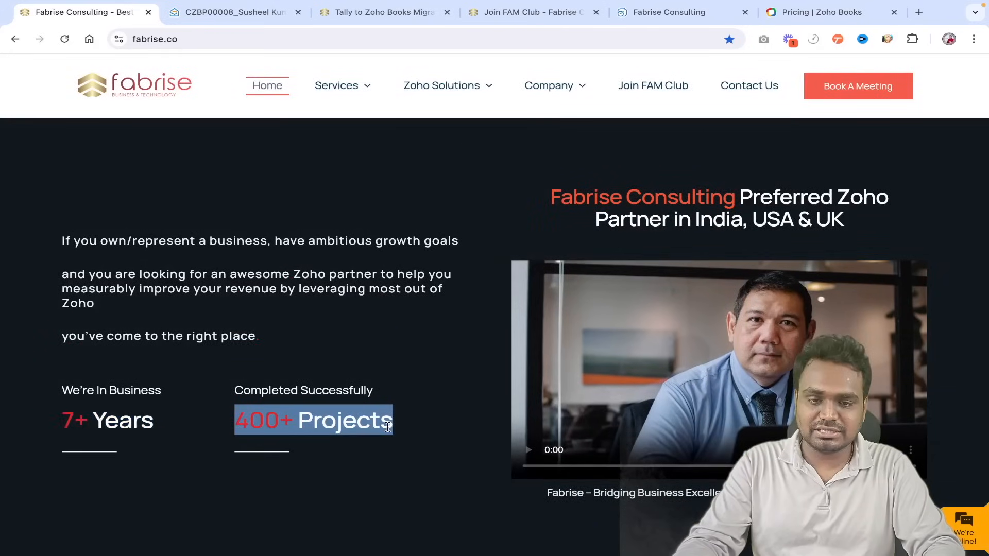
pyautogui.click(404, 361)
# - Scroll back to the top and switch to the Tally to Zoho Books Migration page
pyautogui.scroll(-18, 404, 362)
pyautogui.scroll(7, 404, 361)
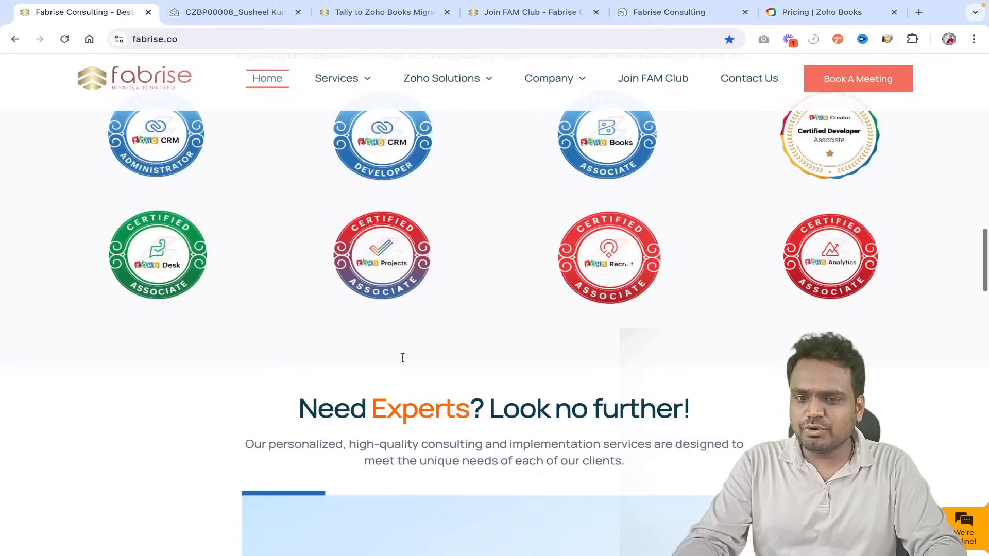
pyautogui.scroll(4, 404, 361)
pyautogui.scroll(2, 404, 362)
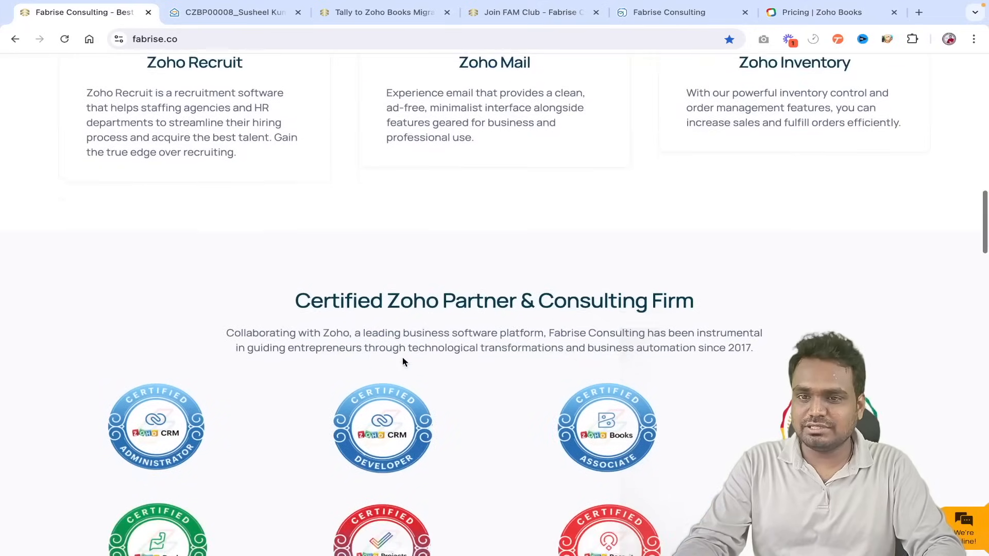
pyautogui.click(386, 13)
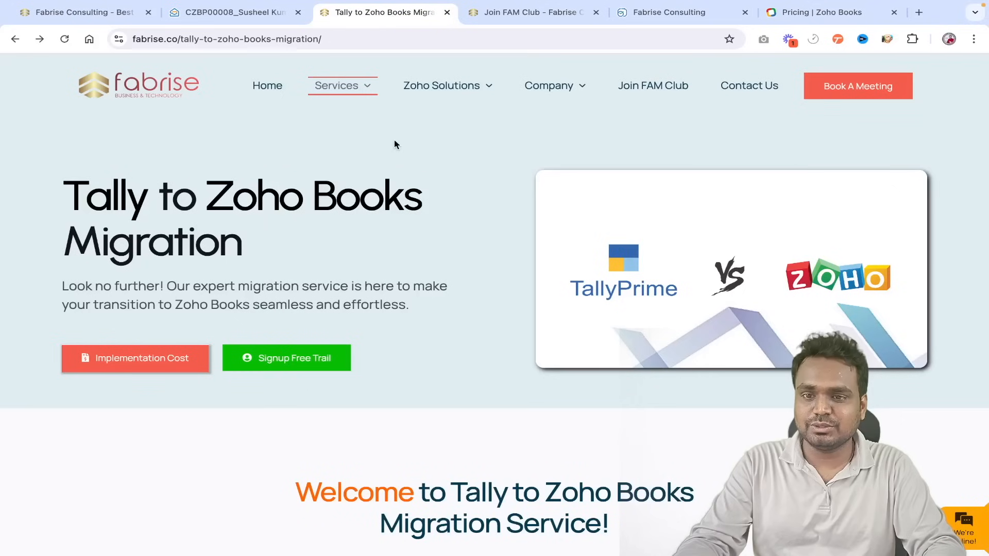
# - Return to the CZBP00008 certificate PDF tab in Zoho Mail
pyautogui.click(247, 14)
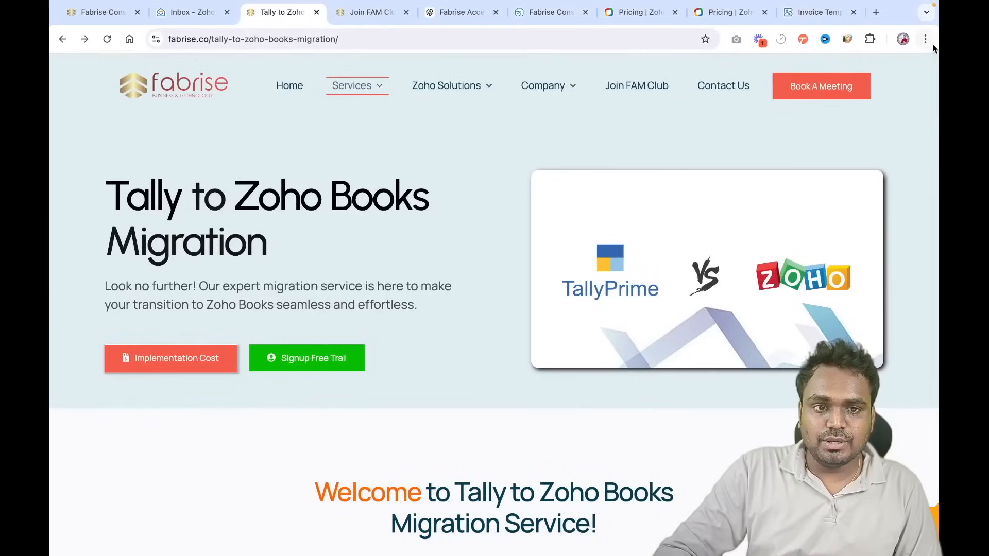
# - In a new incognito window, search 'zoho b' and open the Zoho Books product sign-up form
pyautogui.click(925, 38)
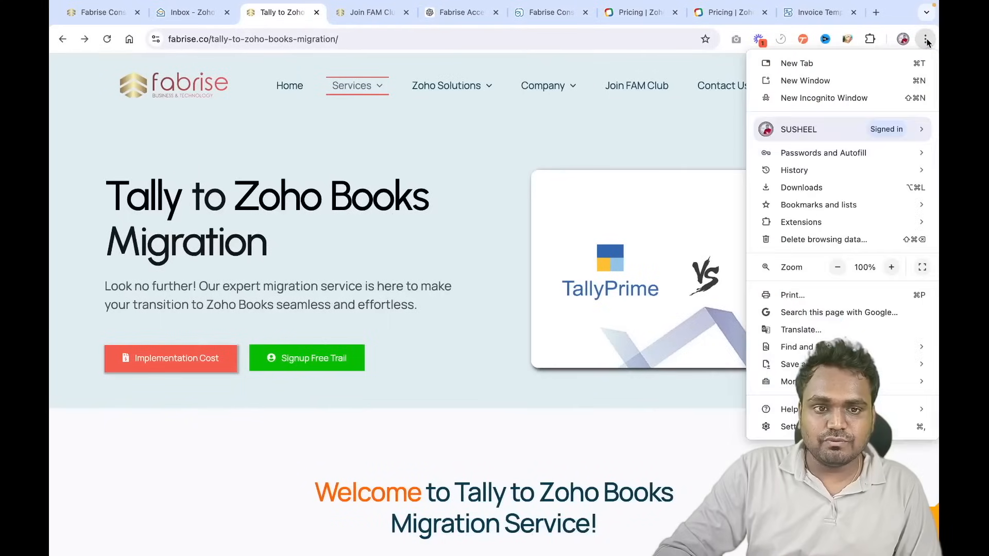
pyautogui.click(826, 103)
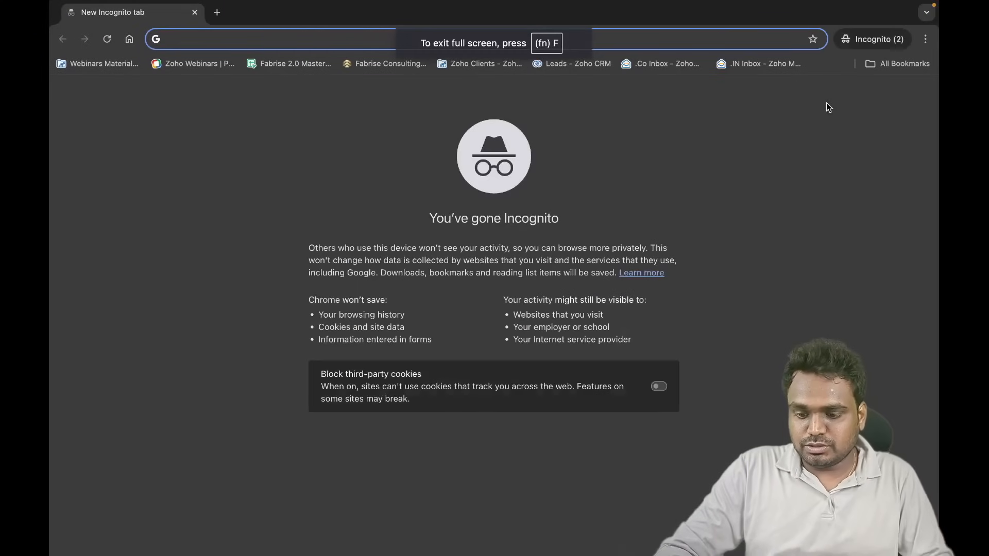
pyautogui.write('zoho books')
pyautogui.press('Return')
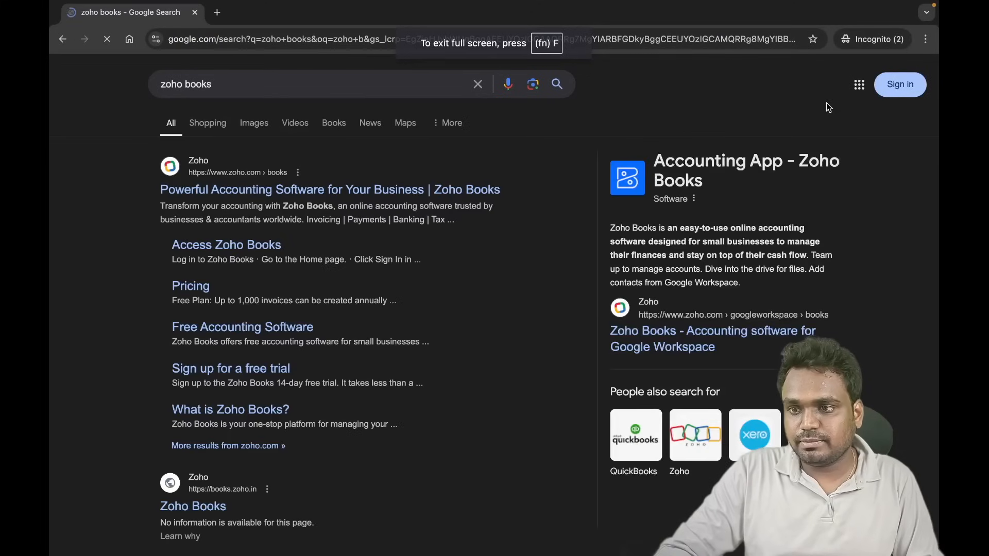
pyautogui.click(410, 201)
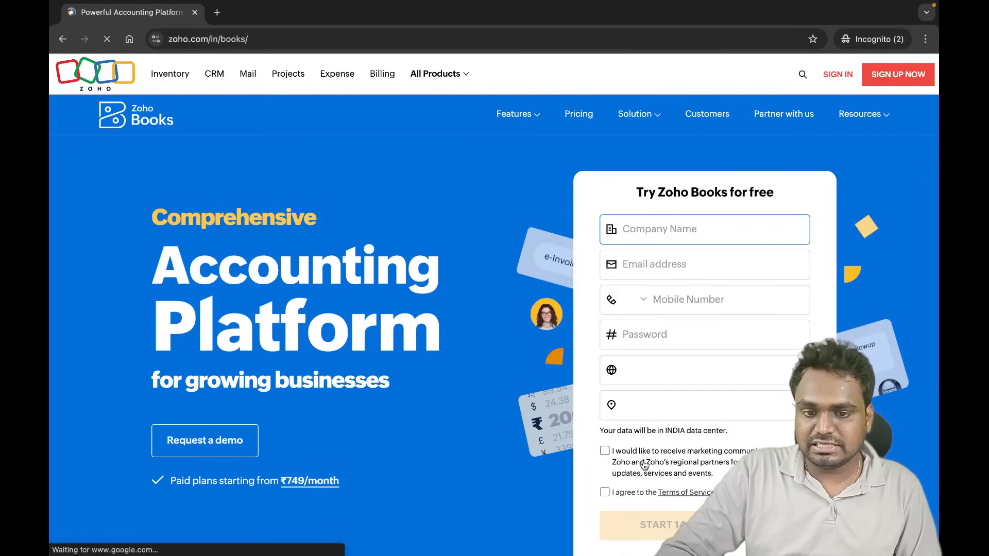
pyautogui.click(655, 265)
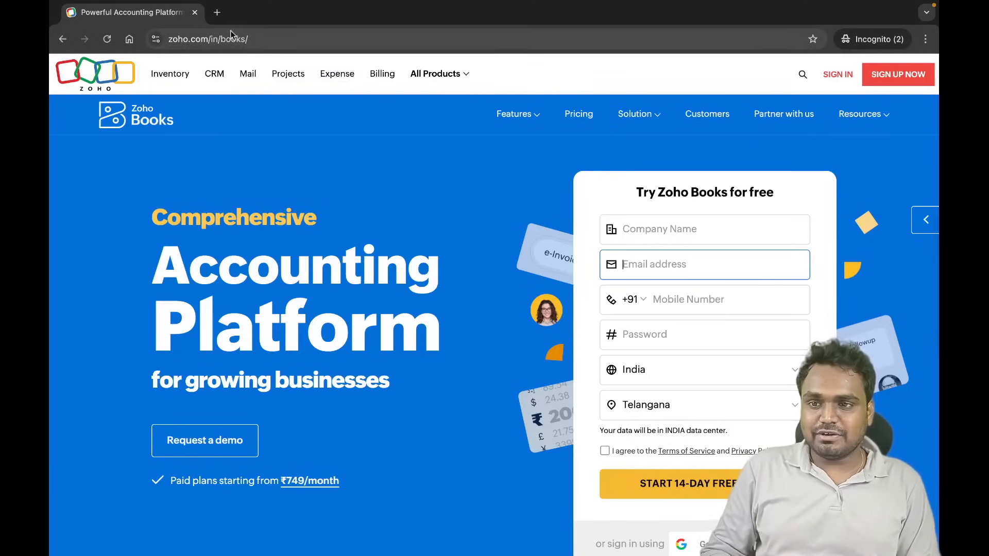
# - Load the pasted reseller sign-up URL in a new private tab, then return to the main window
pyautogui.click(217, 13)
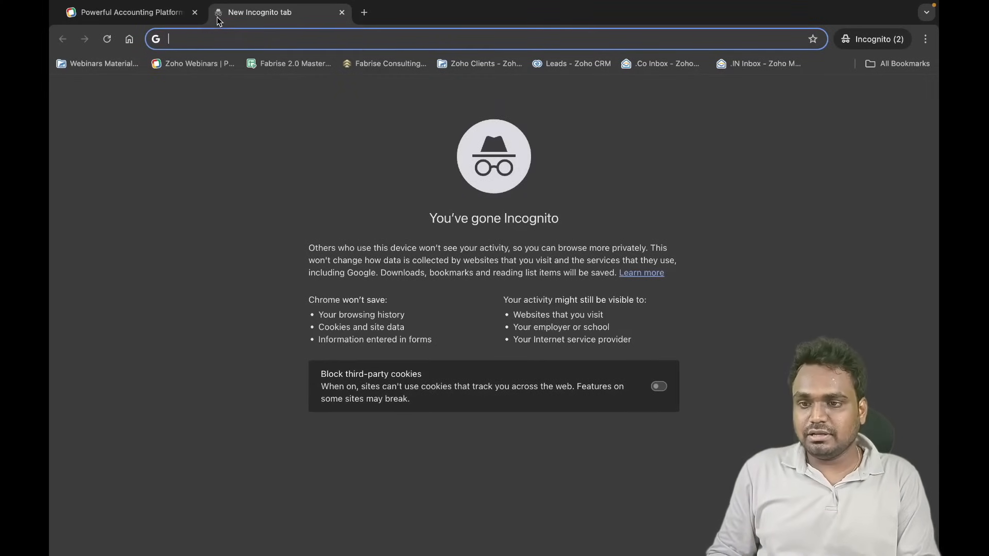
pyautogui.press('Return')
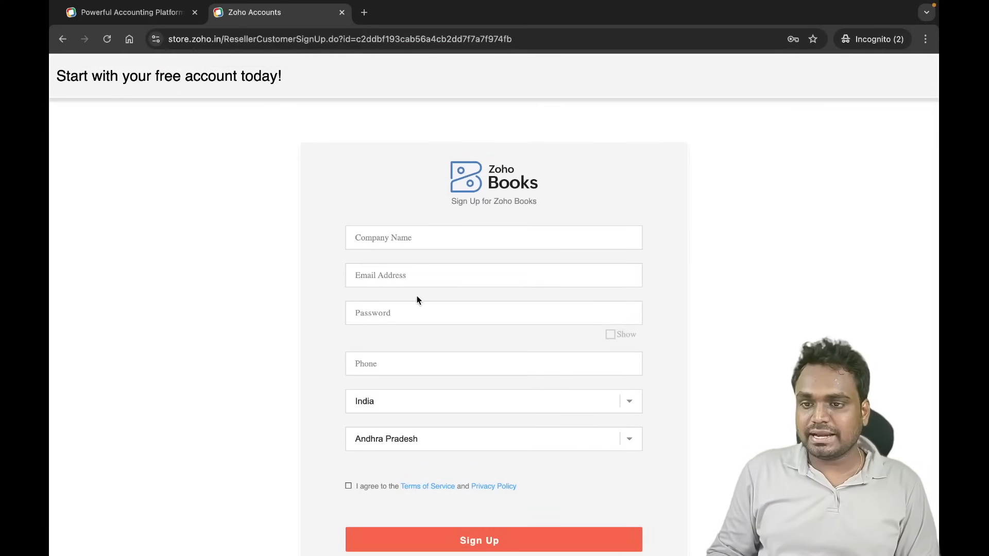
pyautogui.hotkey('ctrl', 'Left')
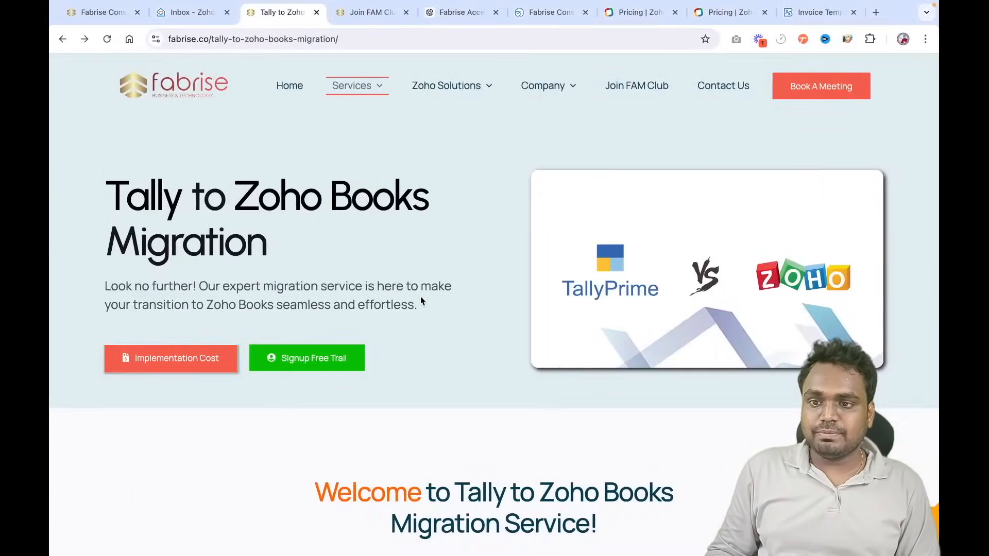
# - Open the Join FAM Club page and scroll through its content
pyautogui.click(380, 18)
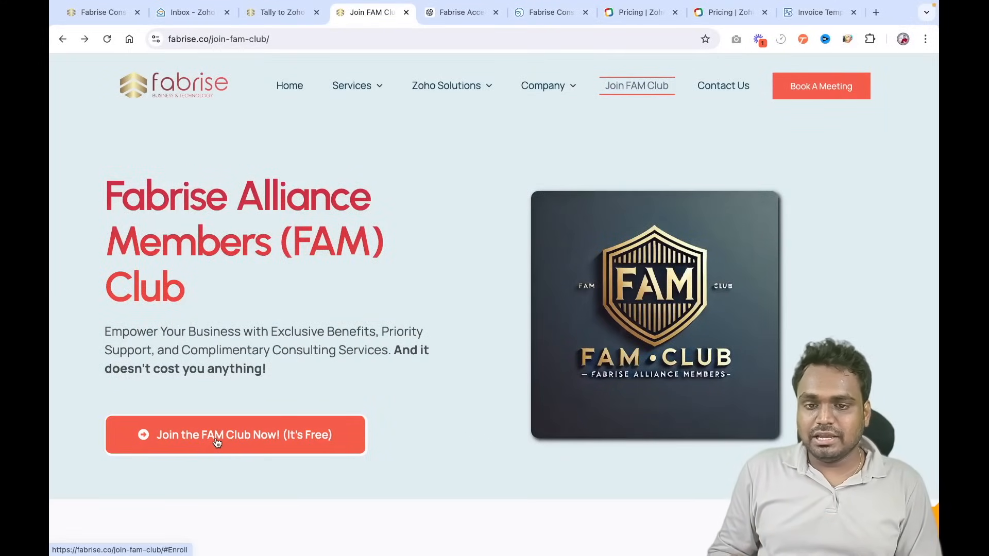
pyautogui.scroll(-5, 217, 441)
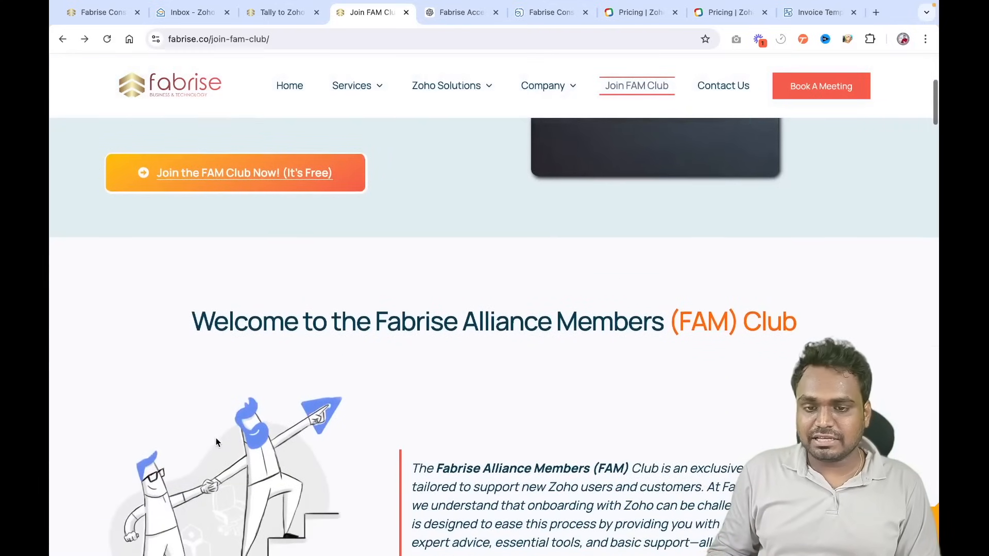
pyautogui.scroll(-4, 216, 441)
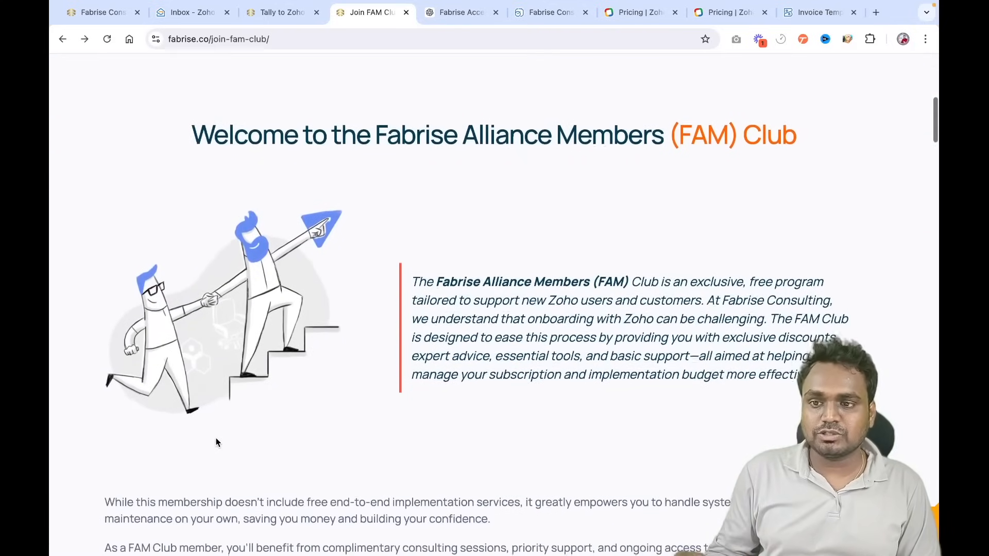
pyautogui.scroll(-20, 216, 442)
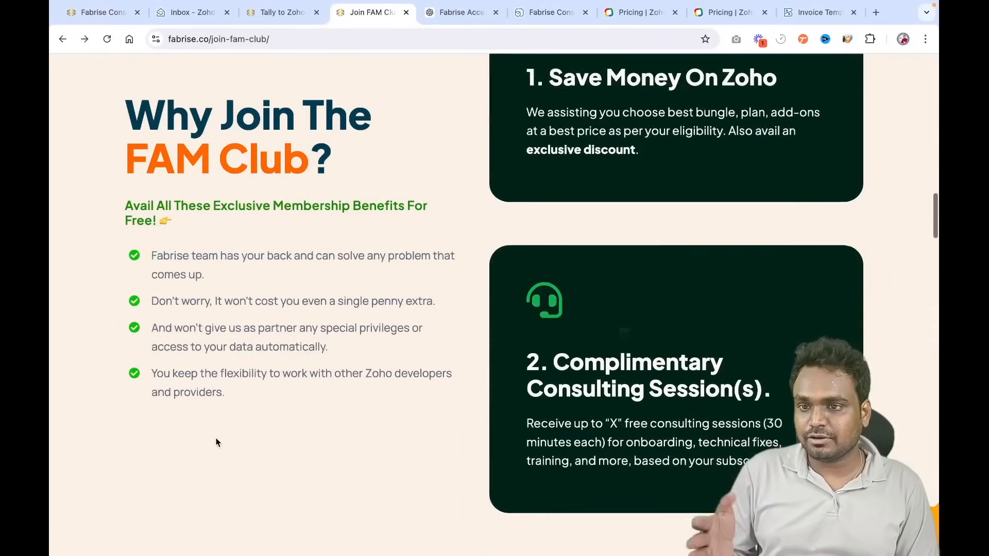
pyautogui.scroll(-20, 216, 442)
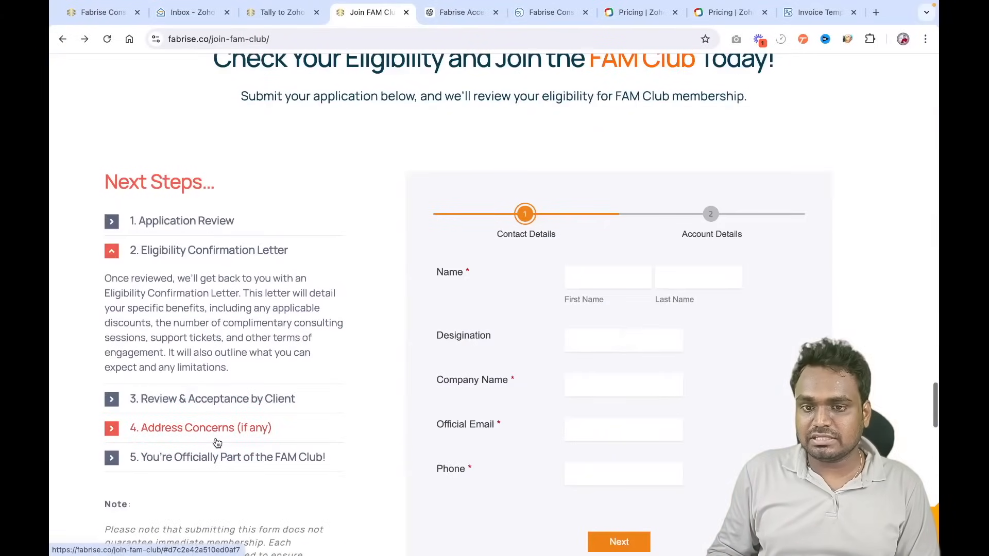
pyautogui.scroll(15, 432, 297)
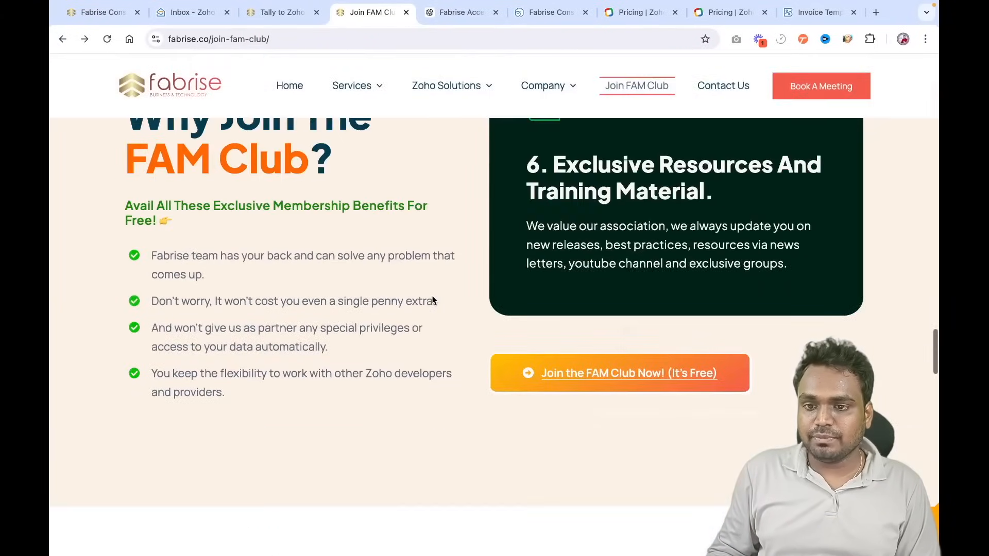
pyautogui.scroll(15, 432, 298)
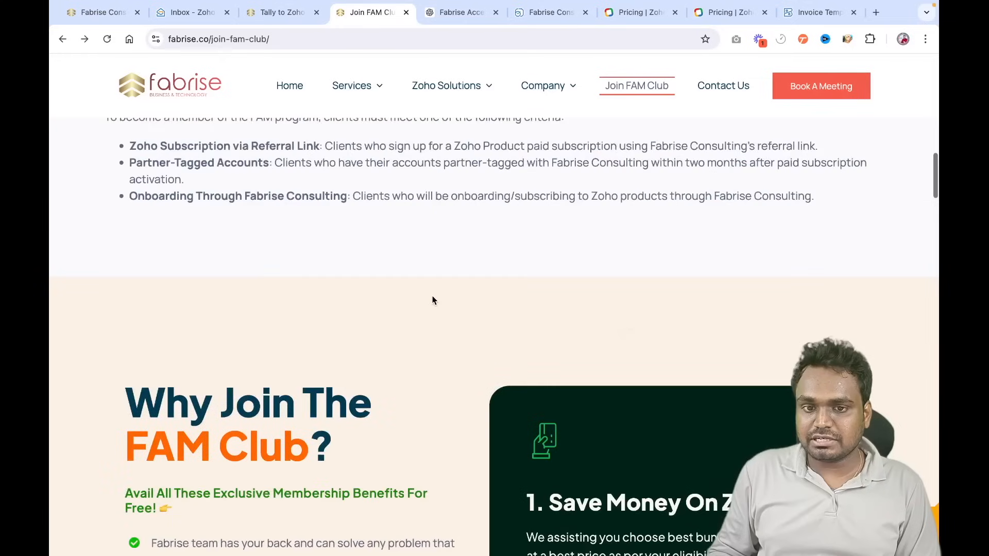
pyautogui.scroll(4, 431, 301)
# - Highlight the membership eligibility criteria, then scroll on to the 'Why Join The FAM Club?' cards
pyautogui.moveTo(110, 246); pyautogui.dragTo(445, 331)
pyautogui.click(405, 256)
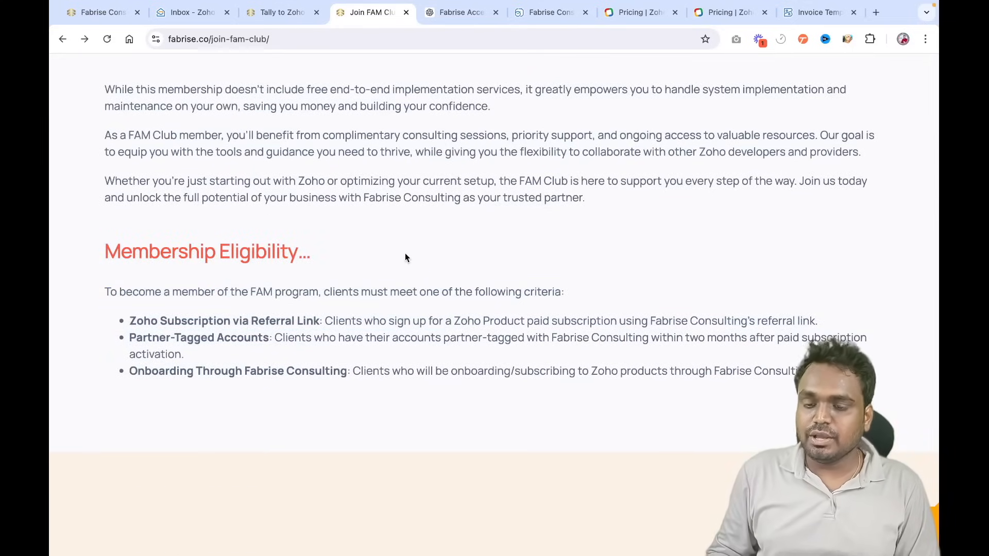
pyautogui.scroll(15, 405, 252)
pyautogui.scroll(-3, 405, 252)
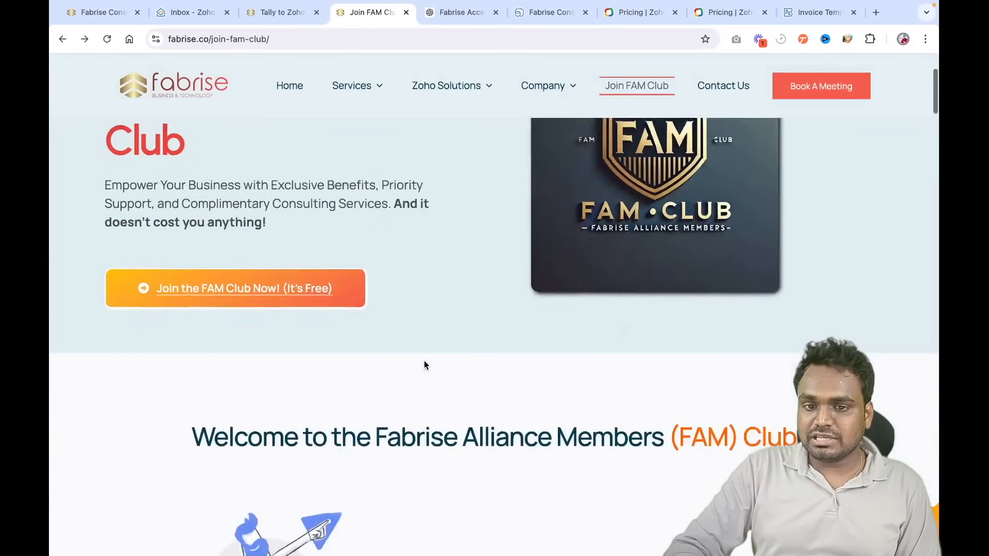
pyautogui.scroll(-15, 425, 365)
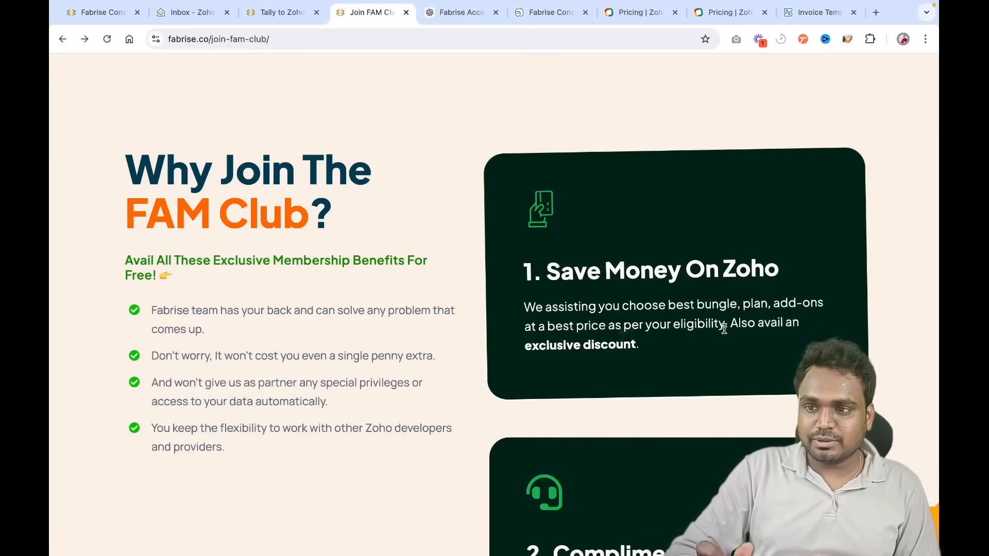
pyautogui.scroll(-5, 724, 328)
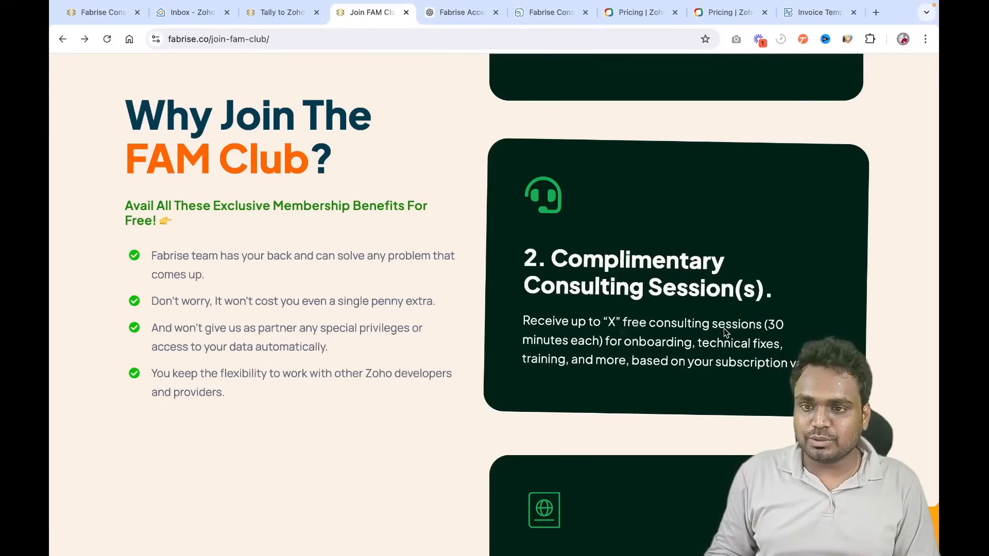
# - Scroll through the first FAM Club benefit cards
pyautogui.scroll(-5, 724, 329)
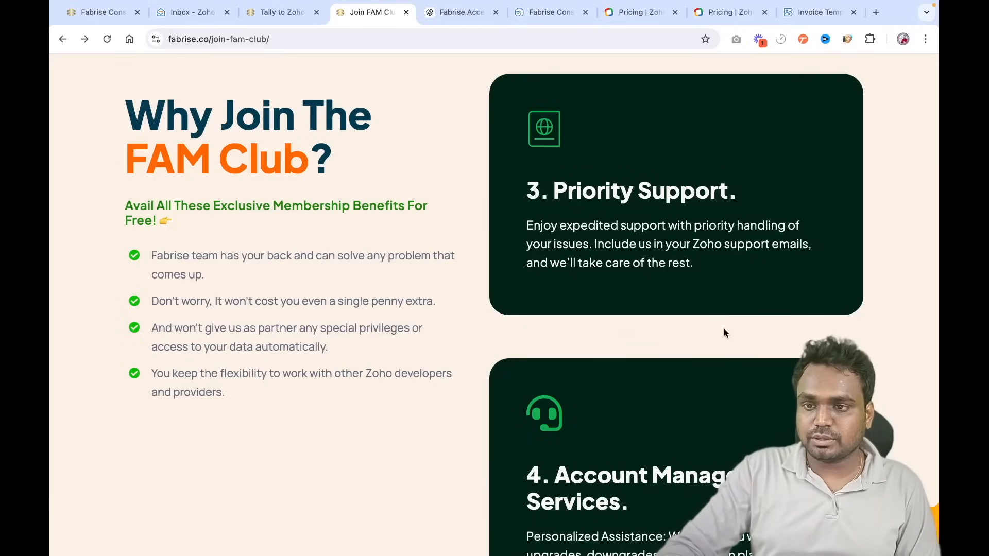
pyautogui.scroll(-5, 724, 329)
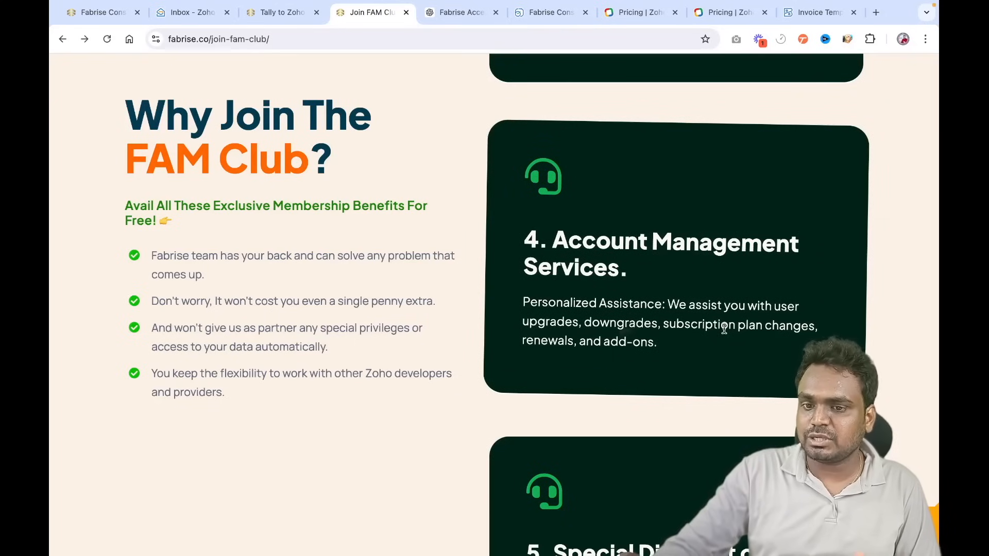
pyautogui.scroll(-1, 724, 328)
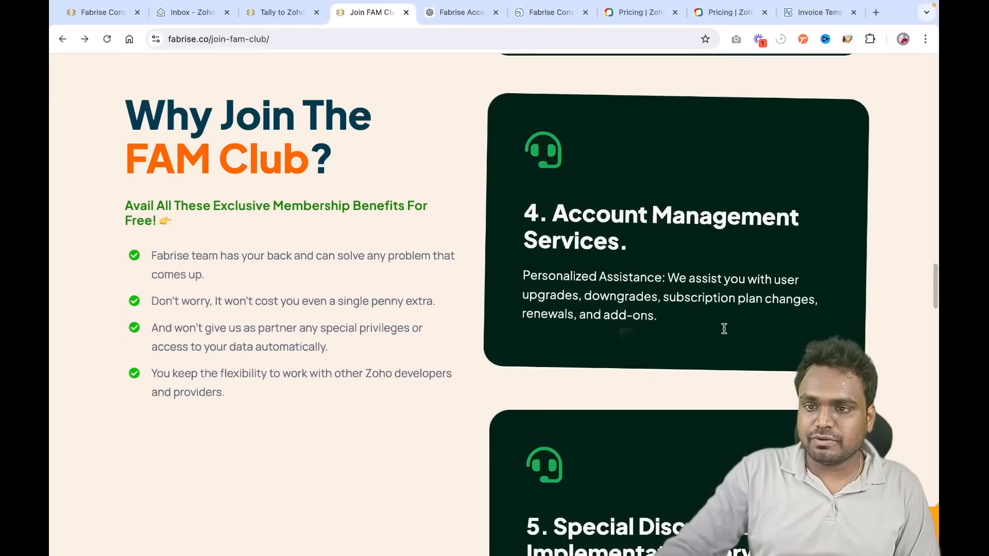
pyautogui.scroll(-3, 724, 328)
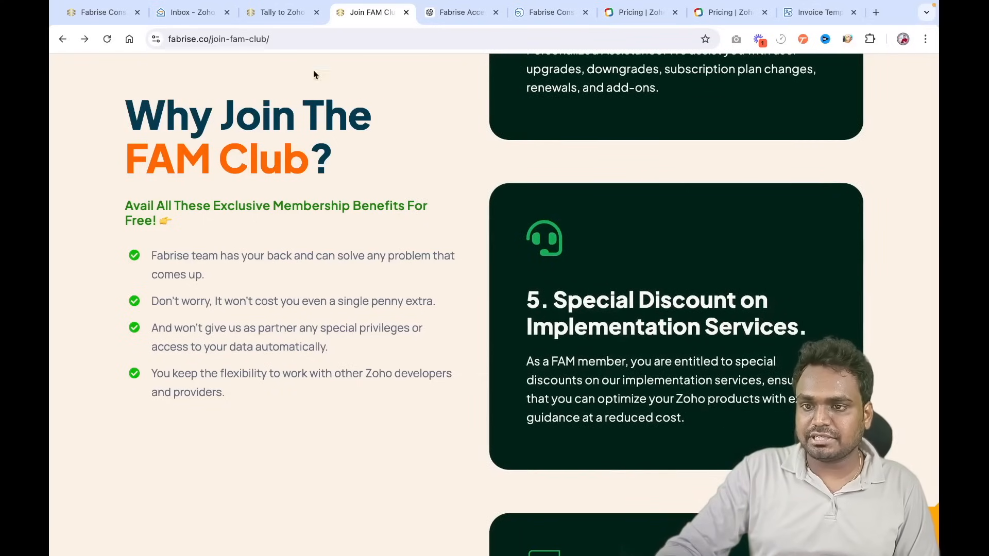
# - Glance at the Tally to Zoho Books Migration page and come back to Join FAM Club
pyautogui.click(282, 14)
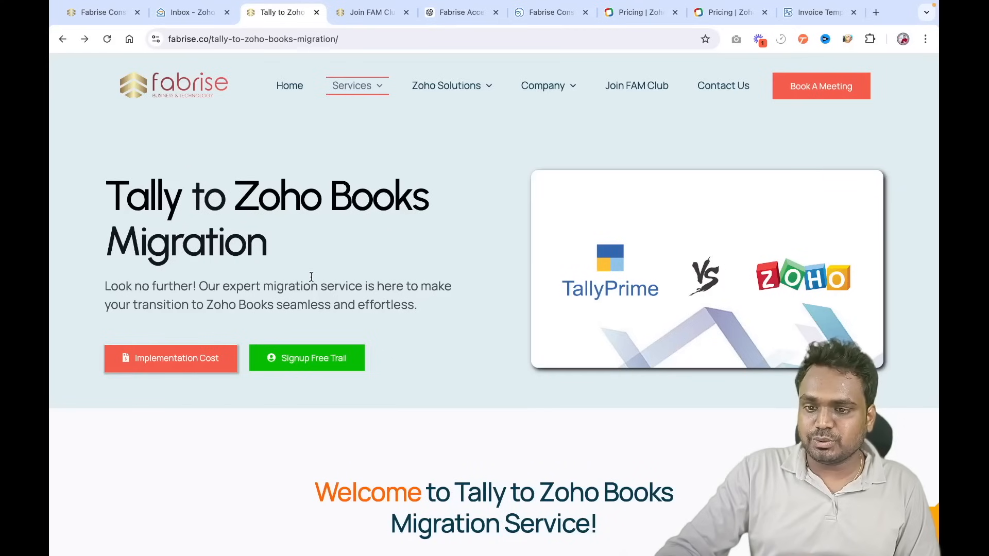
pyautogui.scroll(-3, 311, 276)
pyautogui.scroll(3, 311, 277)
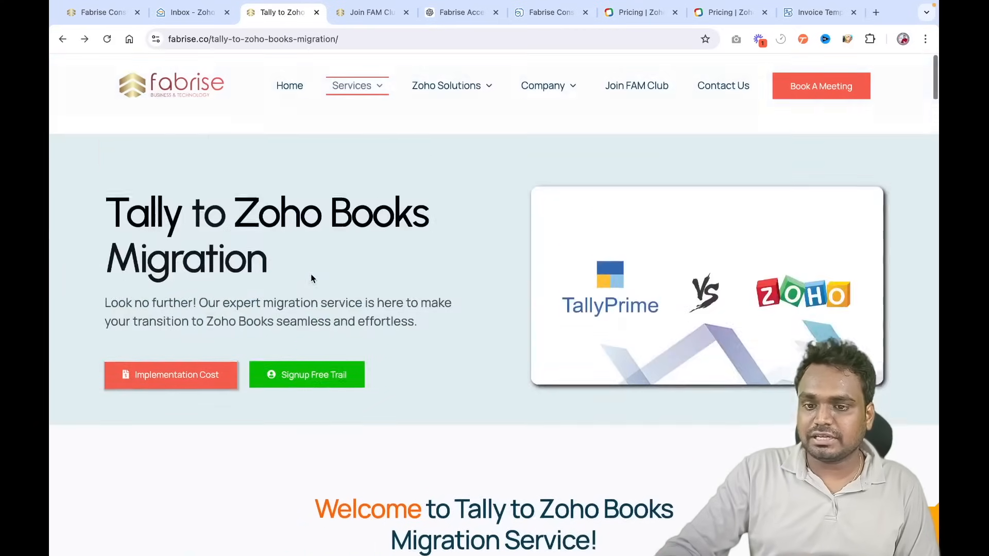
pyautogui.click(365, 21)
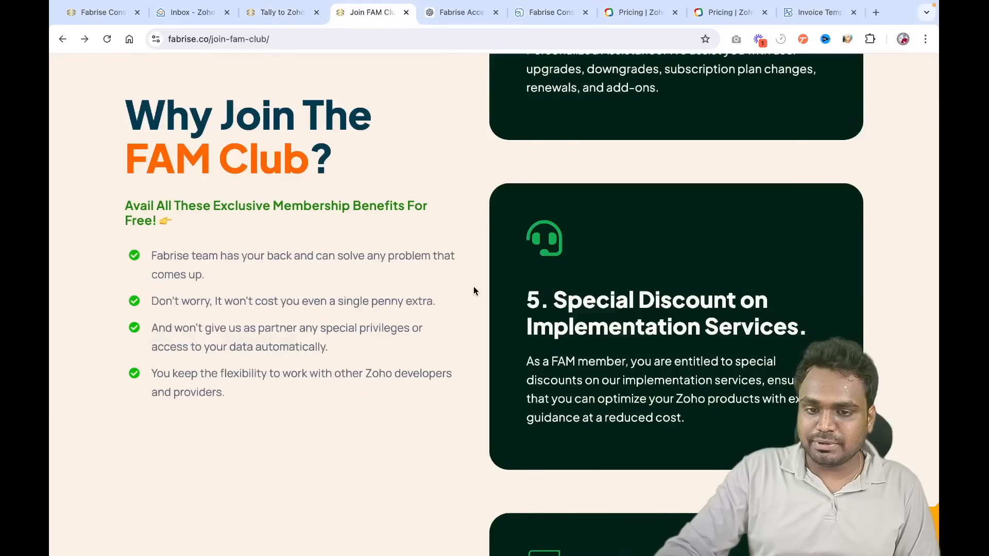
# - Scroll down to the sixth benefit card, then bring the Zoho sign-up window forward
pyautogui.scroll(-2, 473, 287)
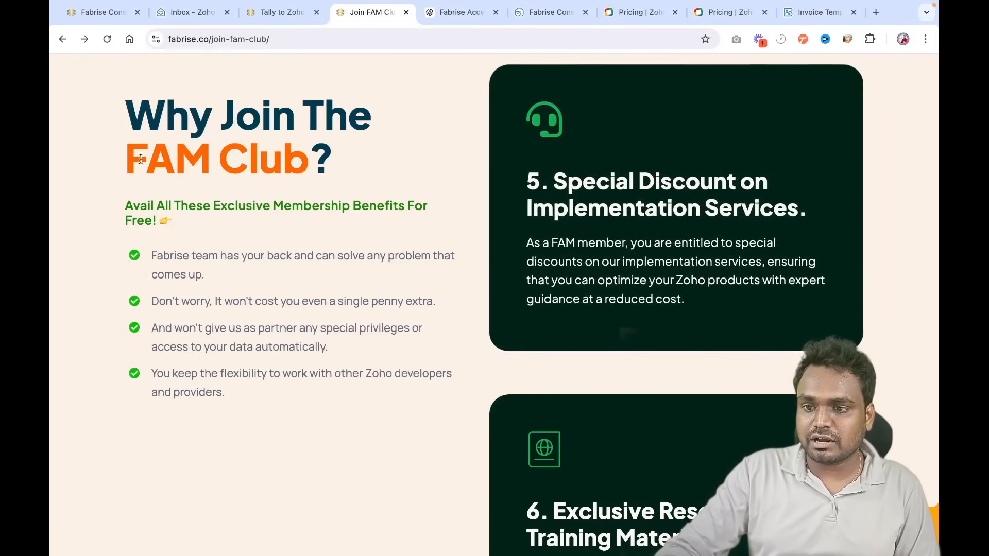
pyautogui.scroll(-3, 479, 256)
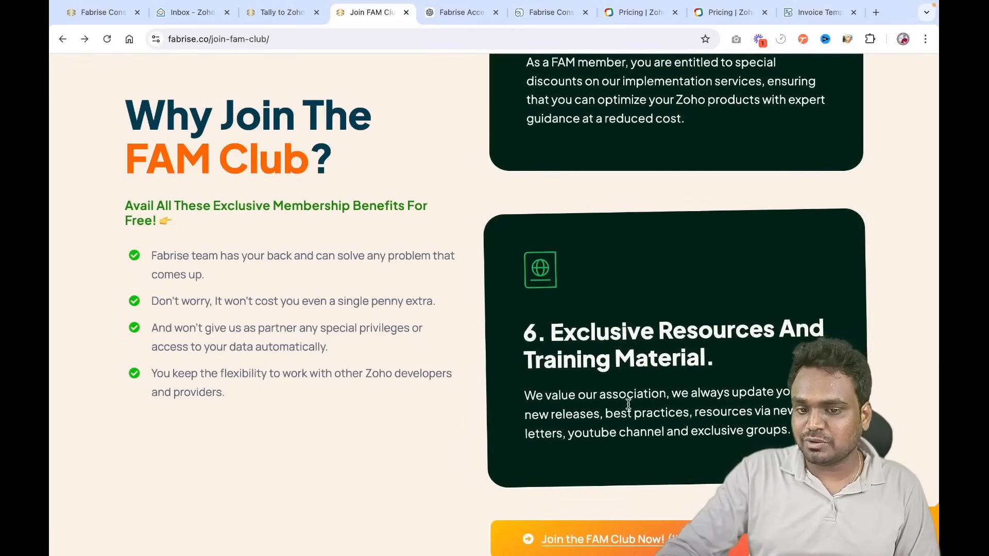
pyautogui.scroll(-2, 629, 405)
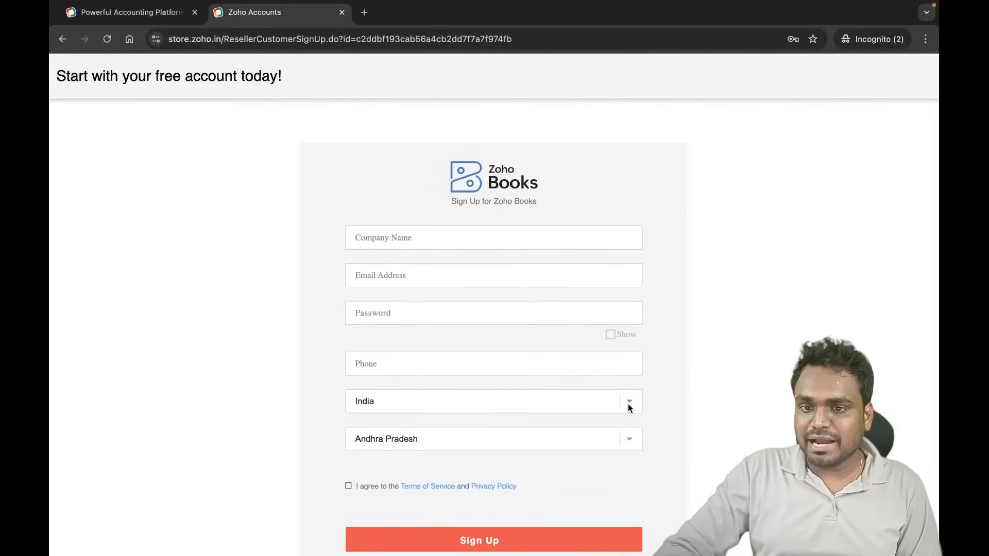
pyautogui.click(342, 12)
# - Close both incognito Zoho windows and load the Zoho Books 'books' address in a new tab
pyautogui.click(195, 12)
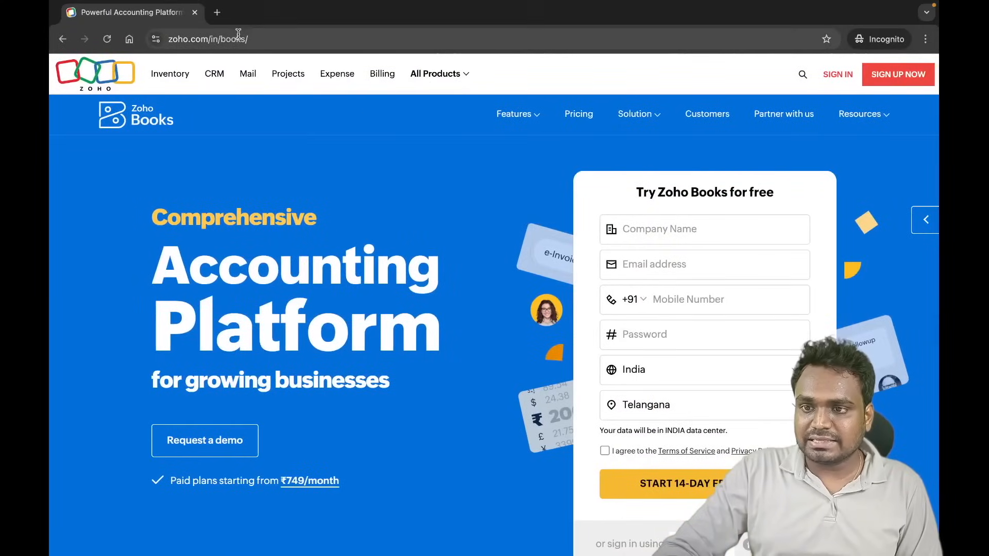
pyautogui.click(195, 13)
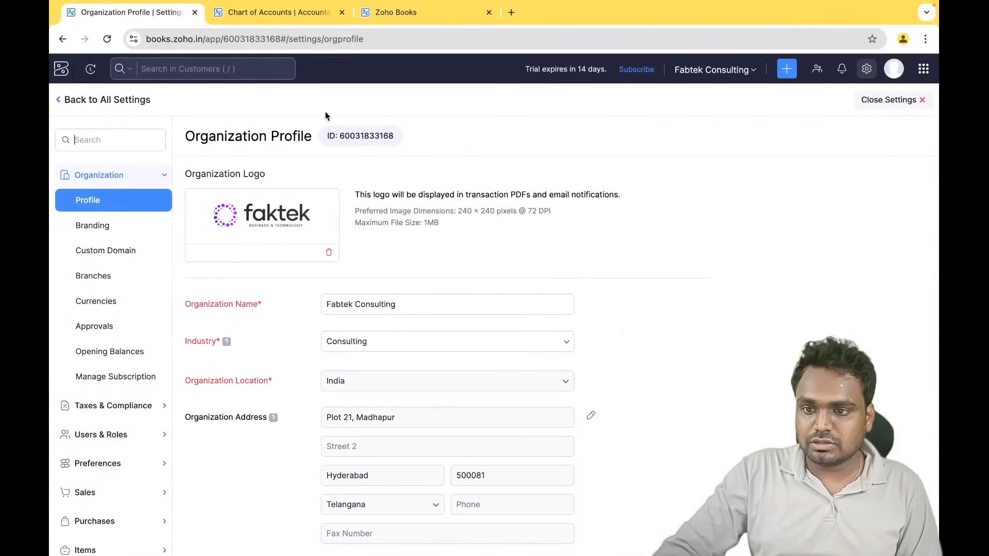
pyautogui.click(512, 13)
pyautogui.write('boo')
pyautogui.write('k')
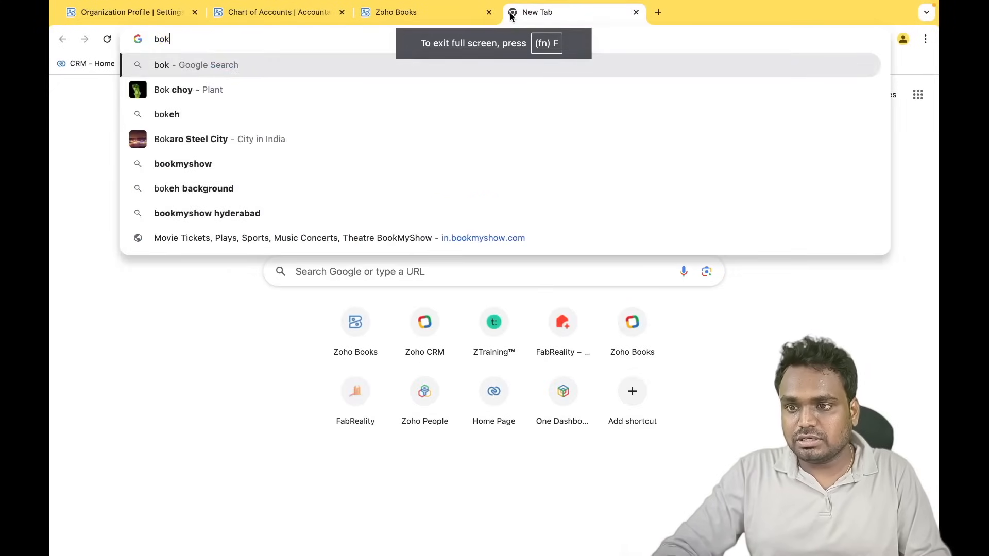
pyautogui.press('BackSpace')
pyautogui.write('oks')
pyautogui.press('Return')
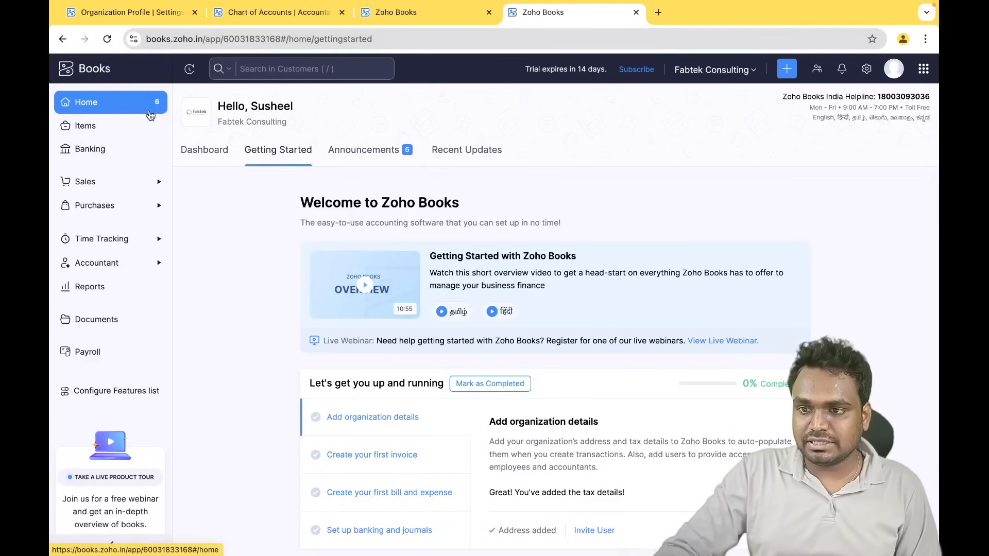
# - Open the Dashboard and check the overdue Receivables and Payables aging breakdowns
pyautogui.click(199, 151)
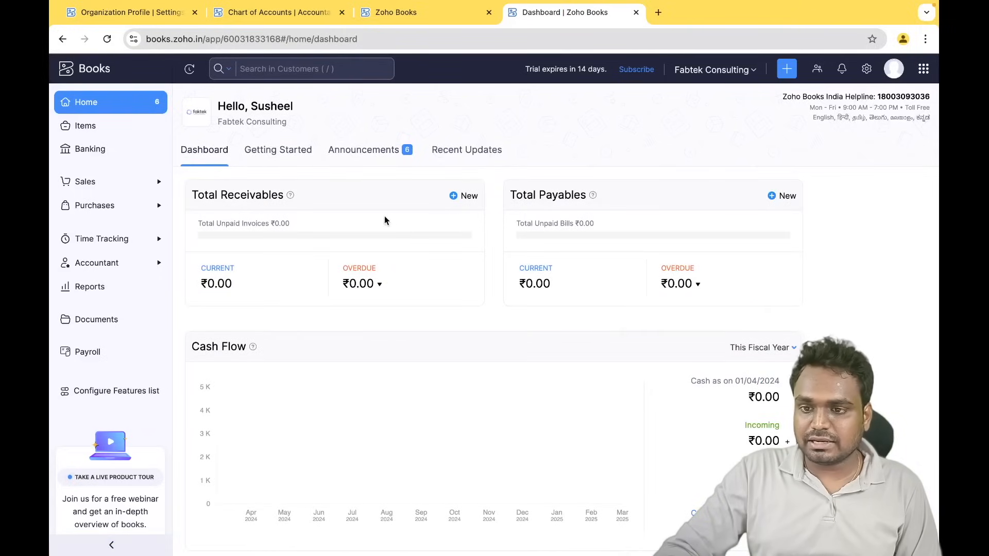
pyautogui.click(370, 292)
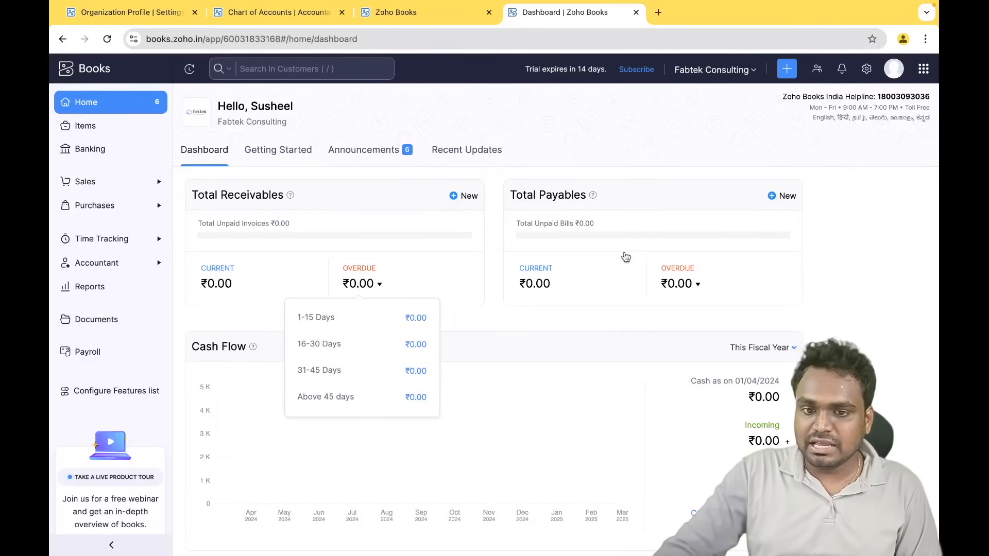
pyautogui.click(698, 284)
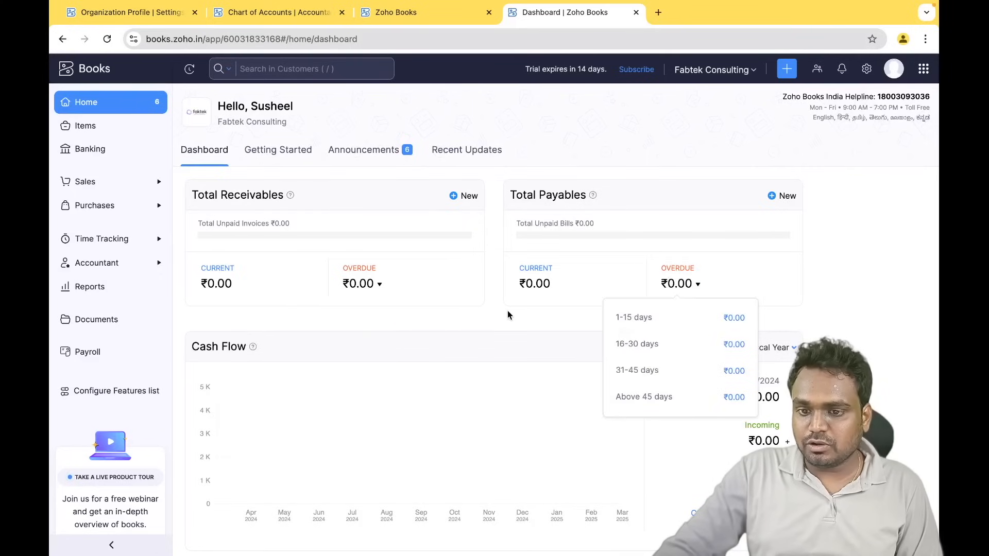
pyautogui.scroll(-1, 507, 310)
pyautogui.scroll(-2, 360, 284)
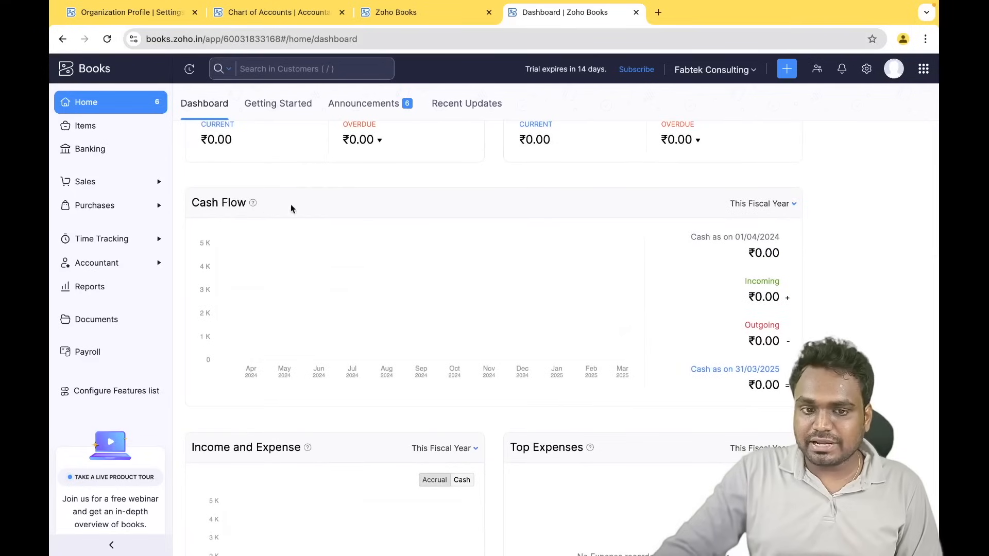
pyautogui.scroll(-5, 433, 239)
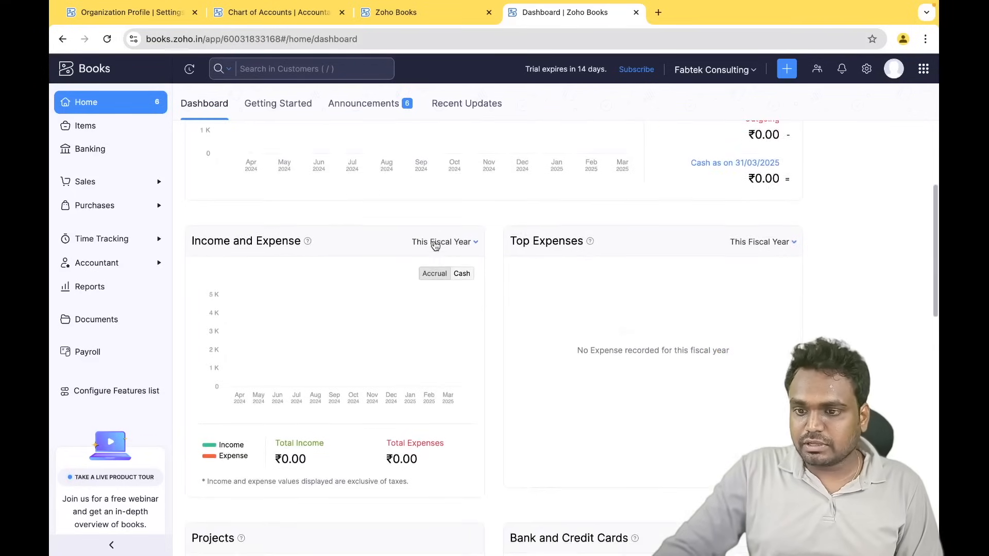
# - Scroll over the empty dashboard totals, then visit the Reports Center and go back Home
pyautogui.scroll(8, 305, 444)
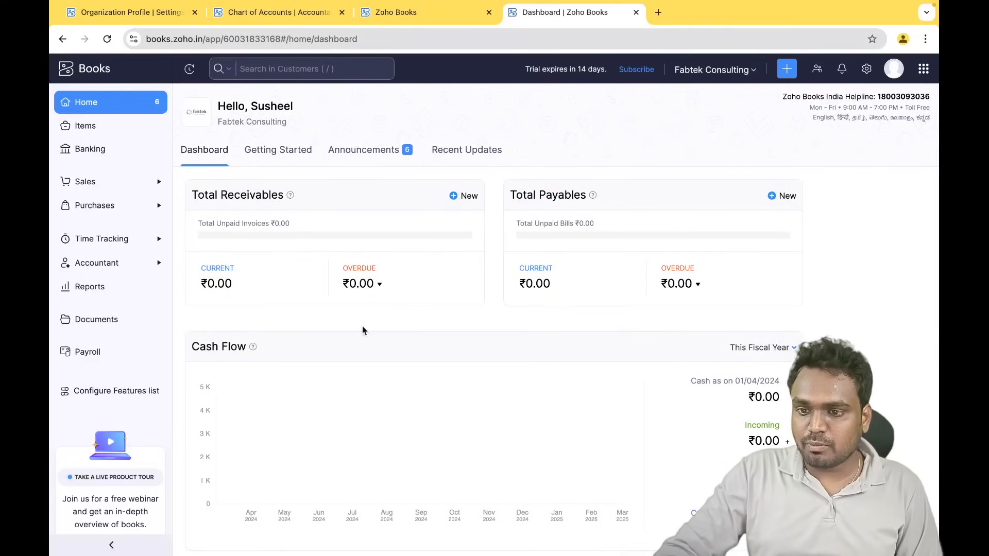
pyautogui.scroll(-2, 393, 335)
pyautogui.scroll(2, 393, 335)
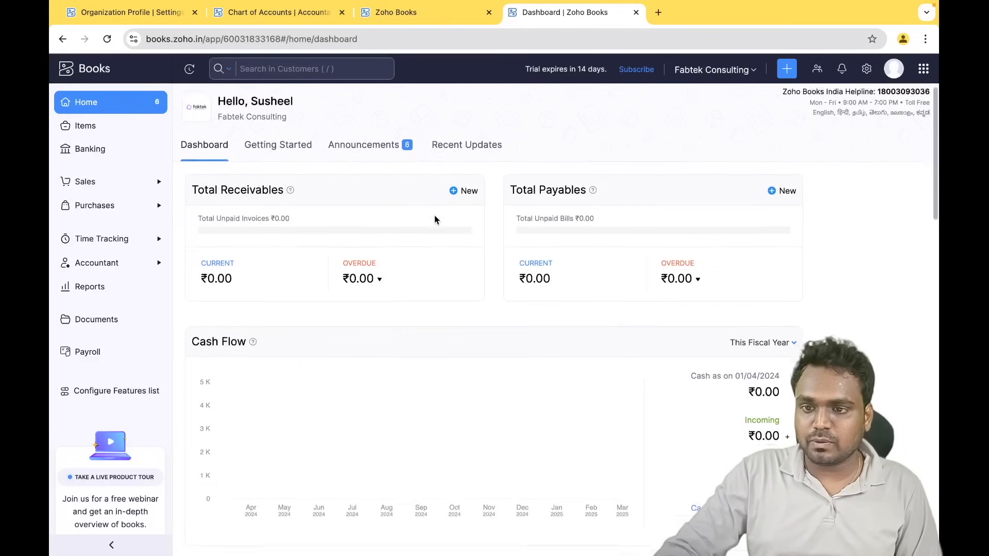
pyautogui.scroll(-2, 434, 220)
pyautogui.scroll(2, 434, 220)
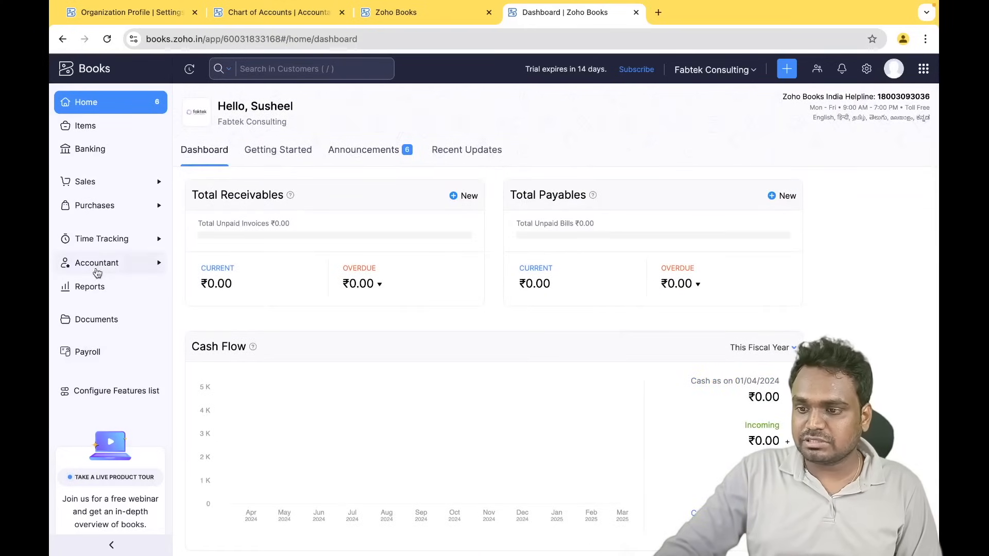
pyautogui.click(85, 287)
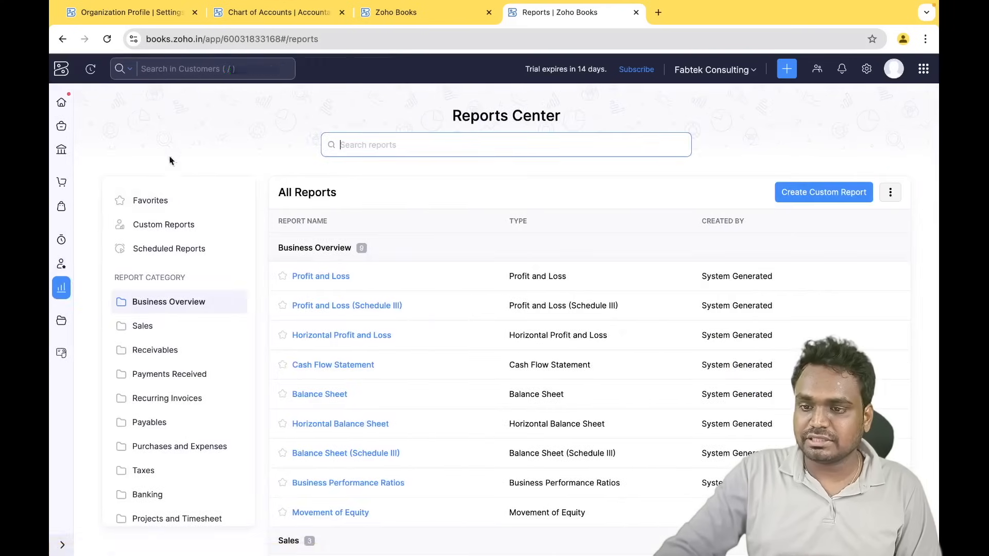
pyautogui.click(61, 102)
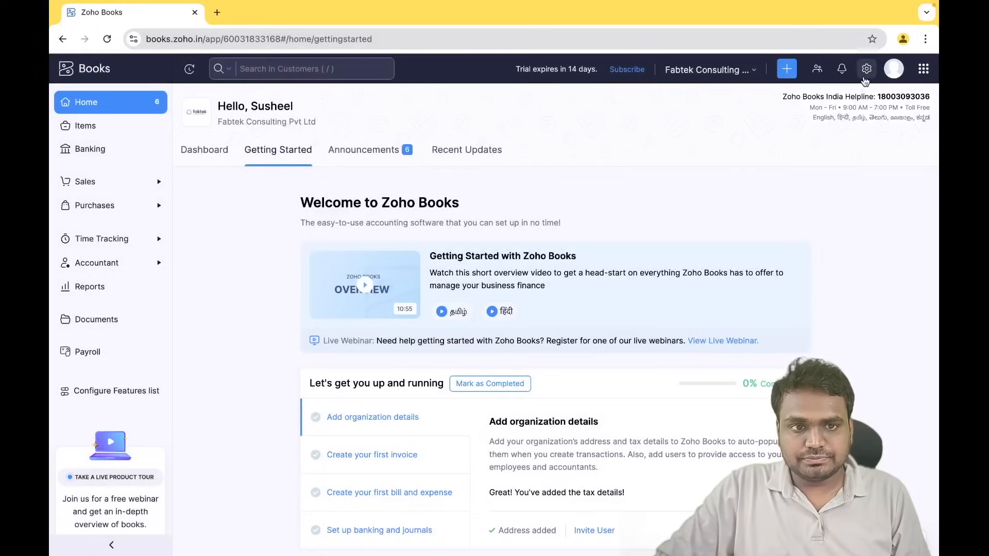
# - Open All Settings from the gear icon at the top right
pyautogui.click(866, 69)
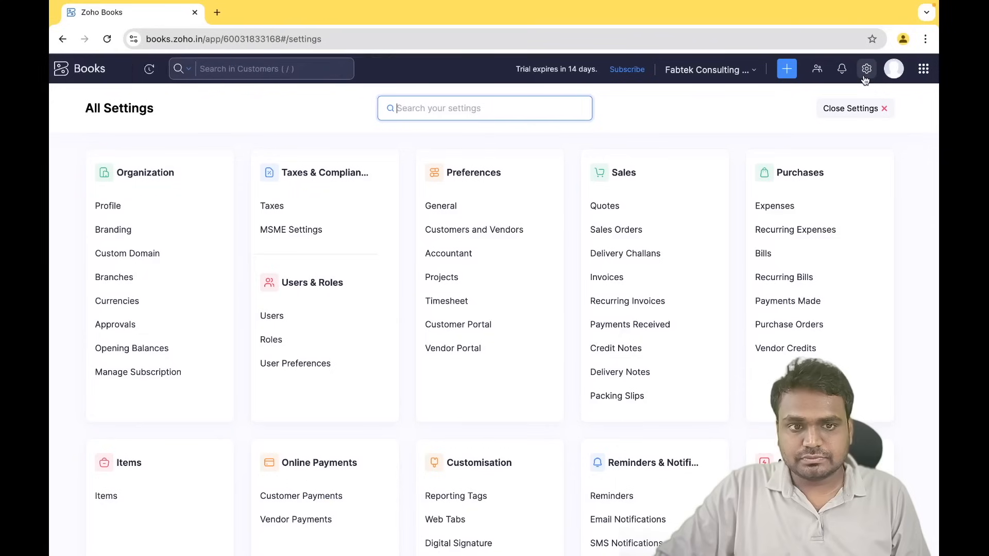
# - Open the Organization Profile and cancel out of the address edit popup
pyautogui.click(108, 207)
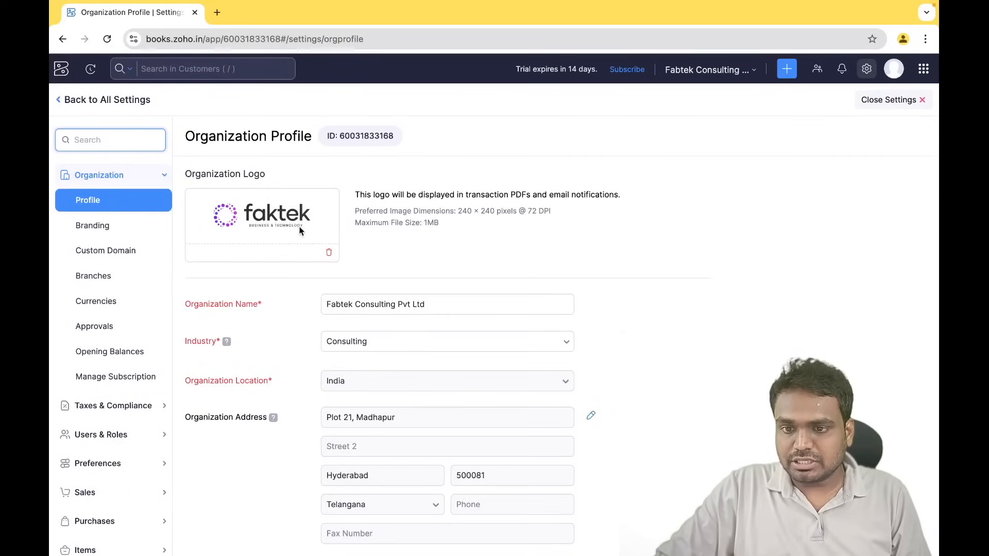
pyautogui.scroll(-3, 376, 340)
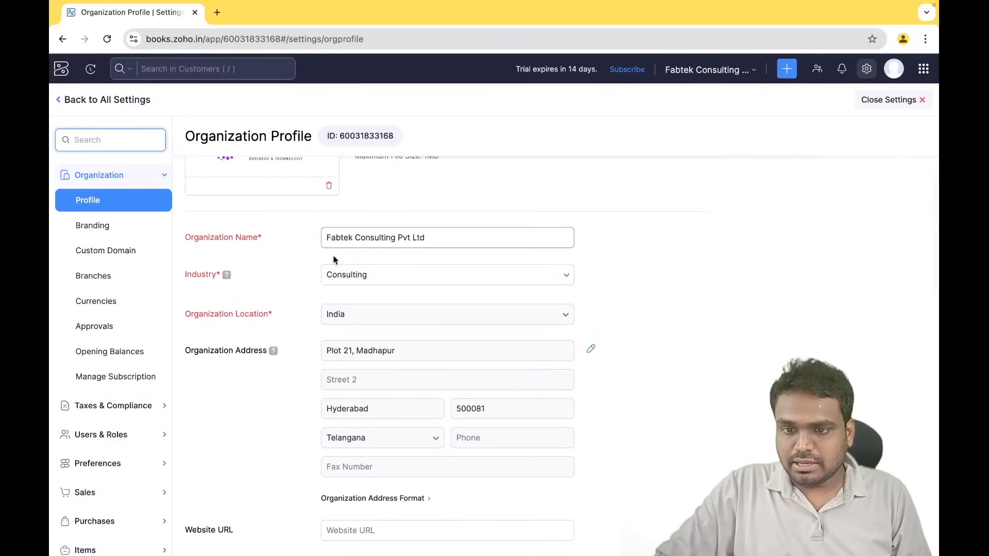
pyautogui.scroll(-5, 268, 409)
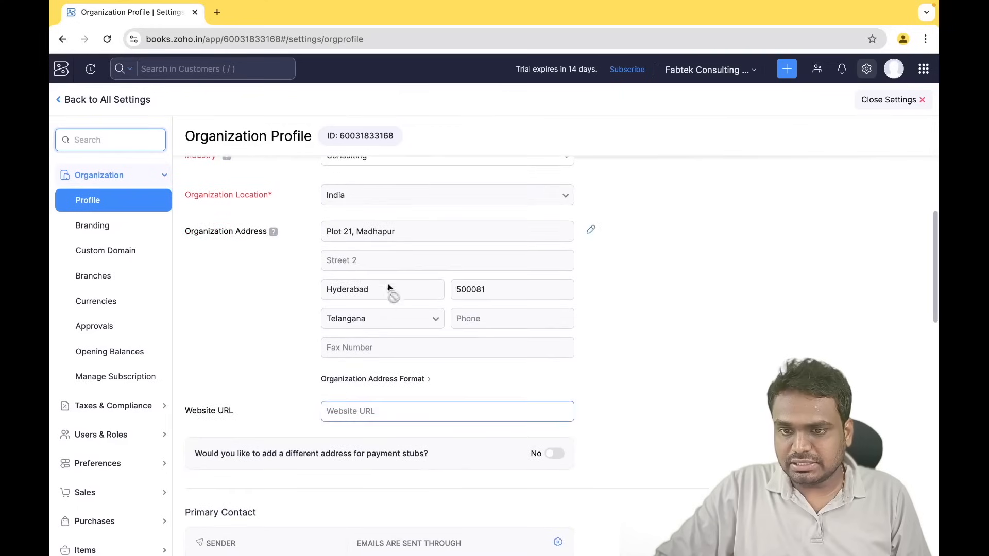
pyautogui.click(591, 229)
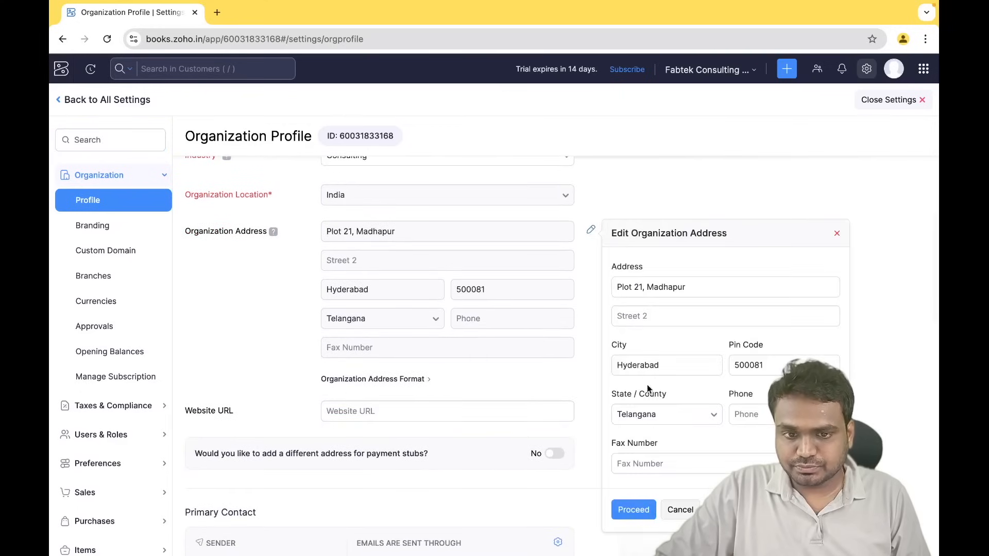
pyautogui.click(679, 507)
# - Scroll down to Company ID and set its type to CIN
pyautogui.scroll(-5, 534, 395)
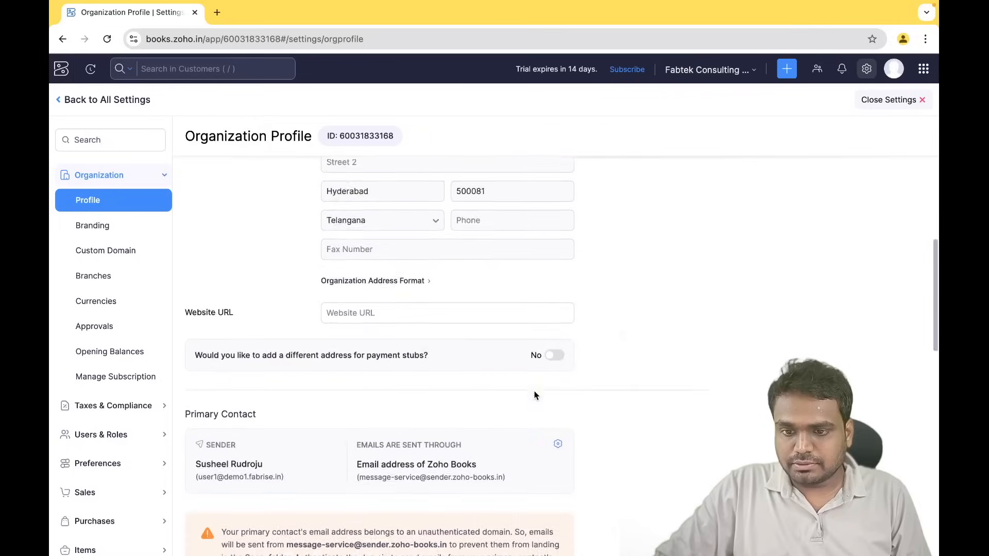
pyautogui.scroll(-4, 535, 395)
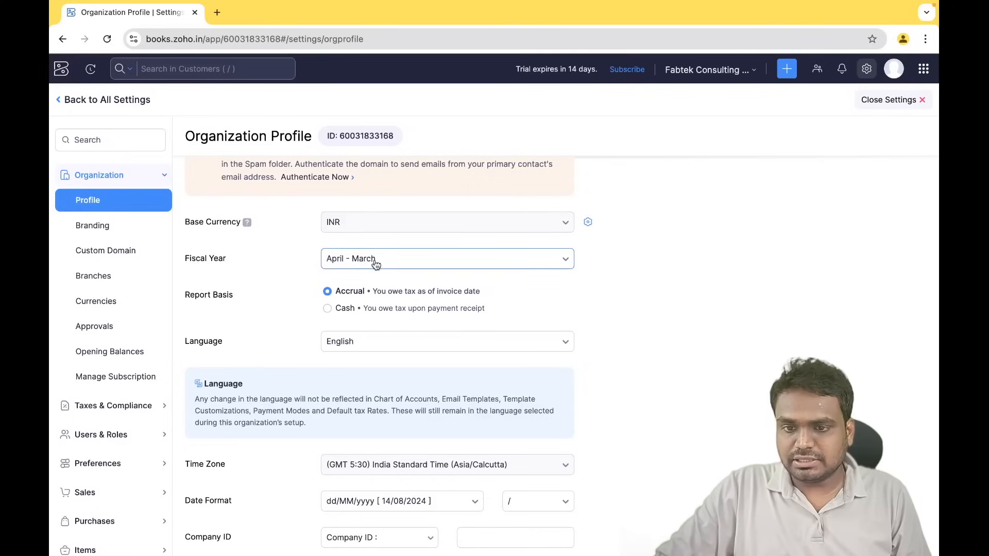
pyautogui.scroll(-2, 354, 356)
pyautogui.scroll(-3, 354, 356)
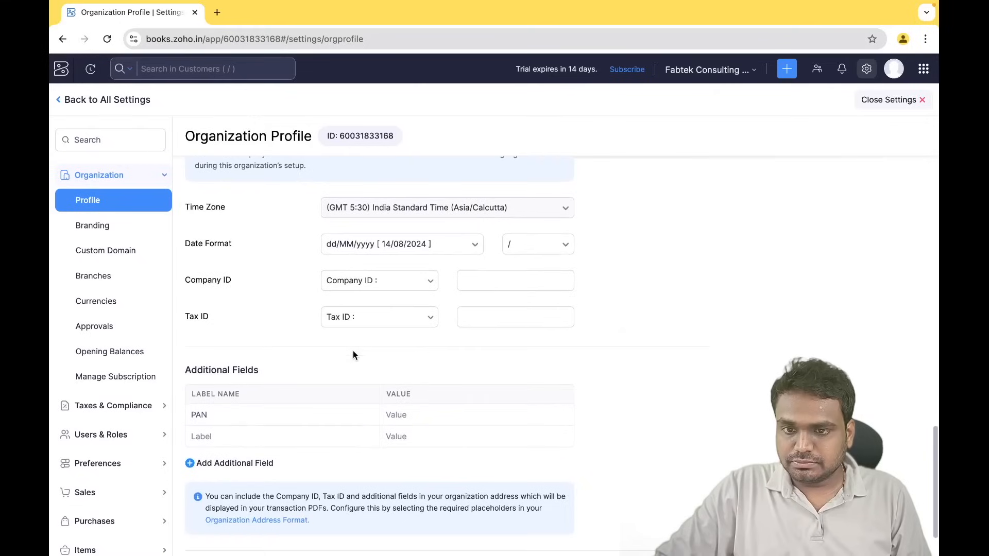
pyautogui.scroll(-1, 367, 294)
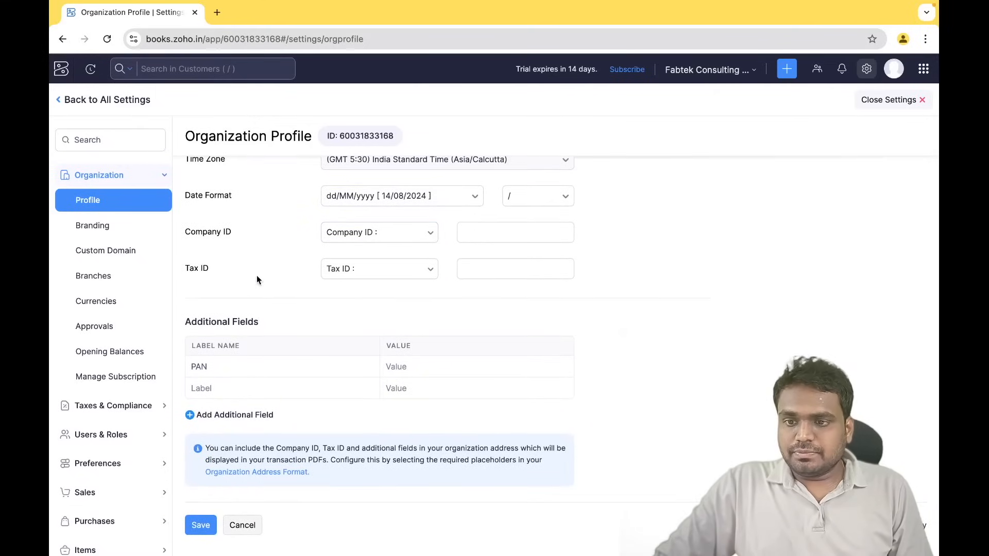
pyautogui.scroll(-1, 279, 303)
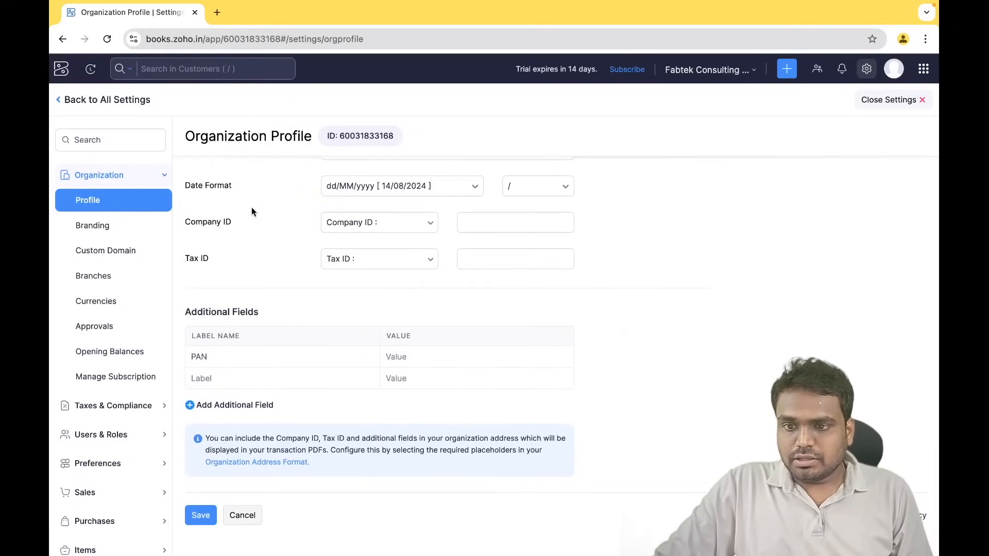
pyautogui.click(384, 220)
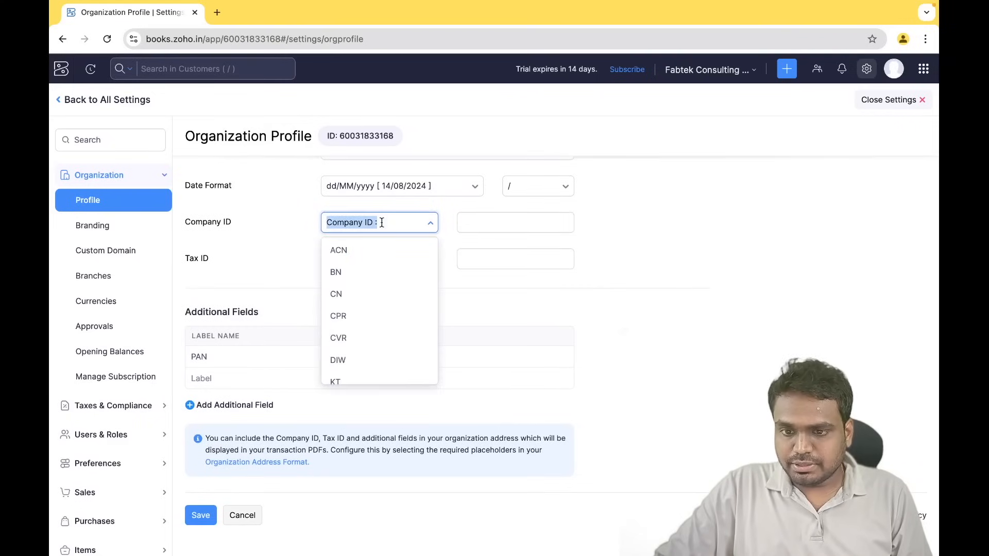
pyautogui.click(360, 222)
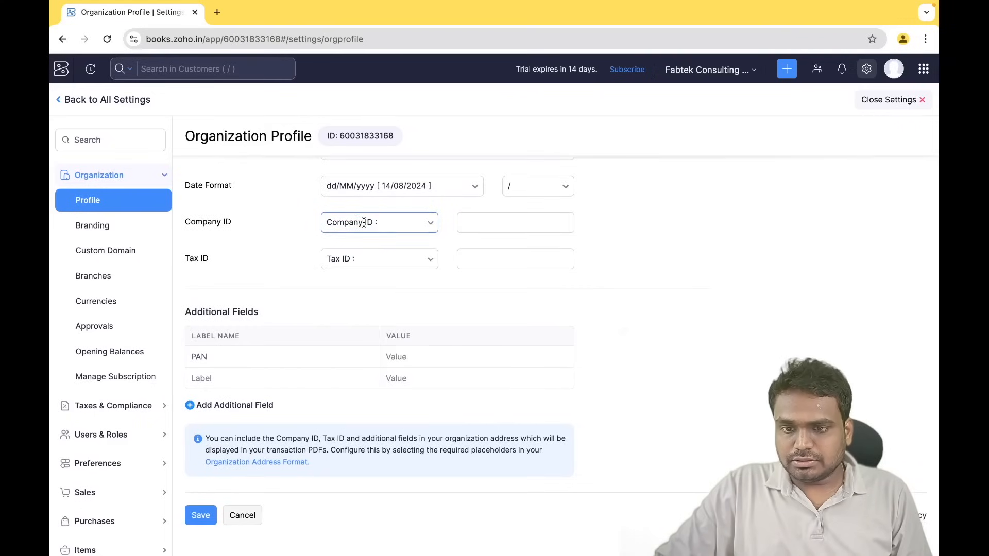
pyautogui.click(364, 223)
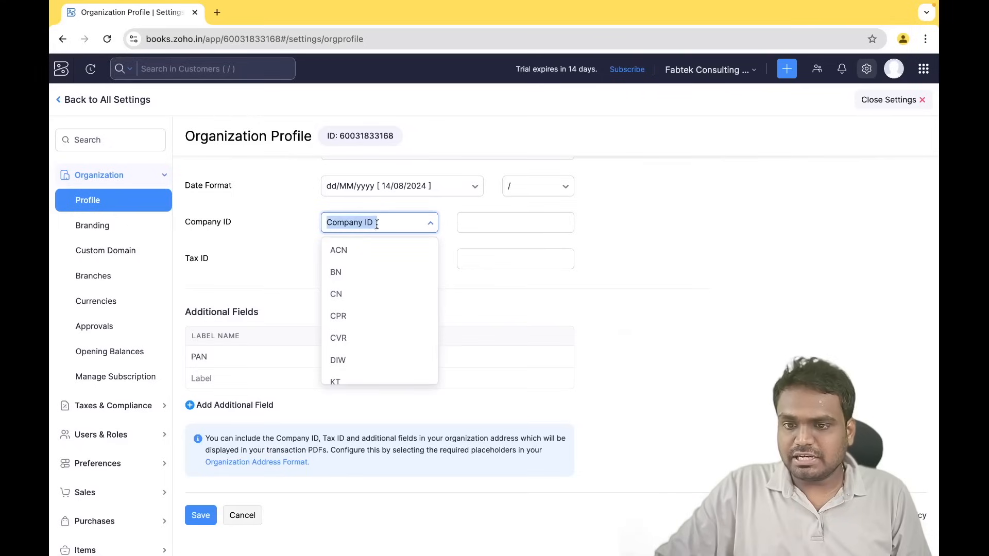
pyautogui.write('CIN')
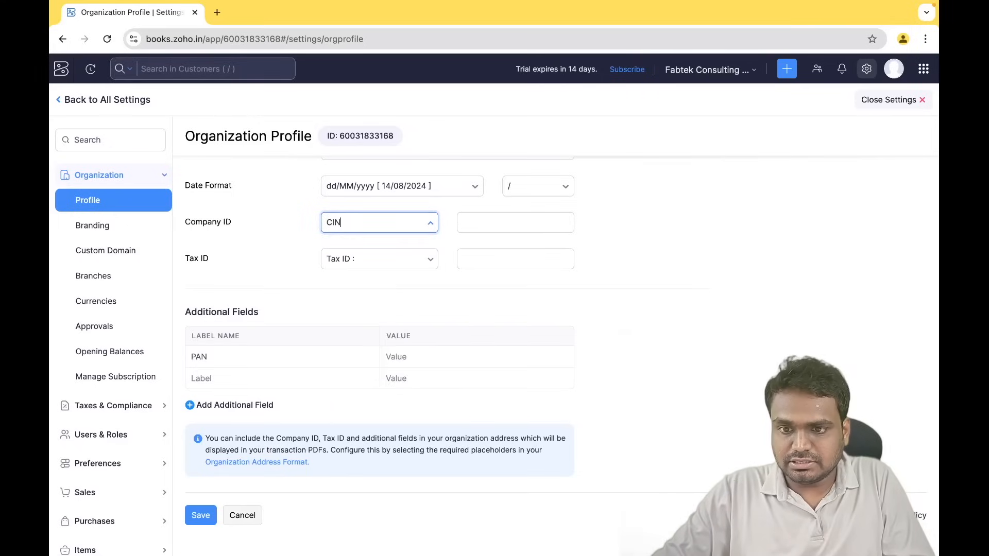
# - Set the Tax ID type to GST and select the PAN additional field label
pyautogui.click(375, 260)
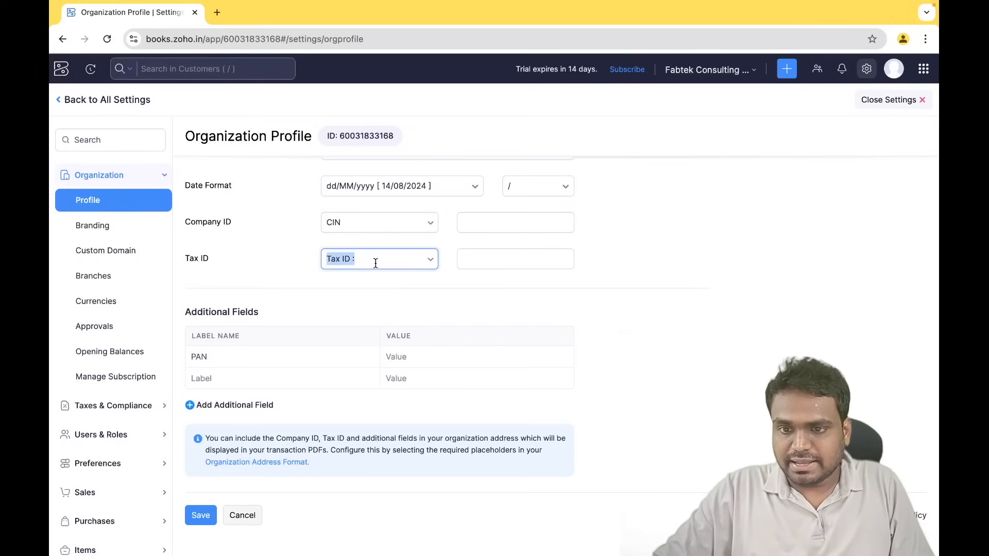
pyautogui.write('GST')
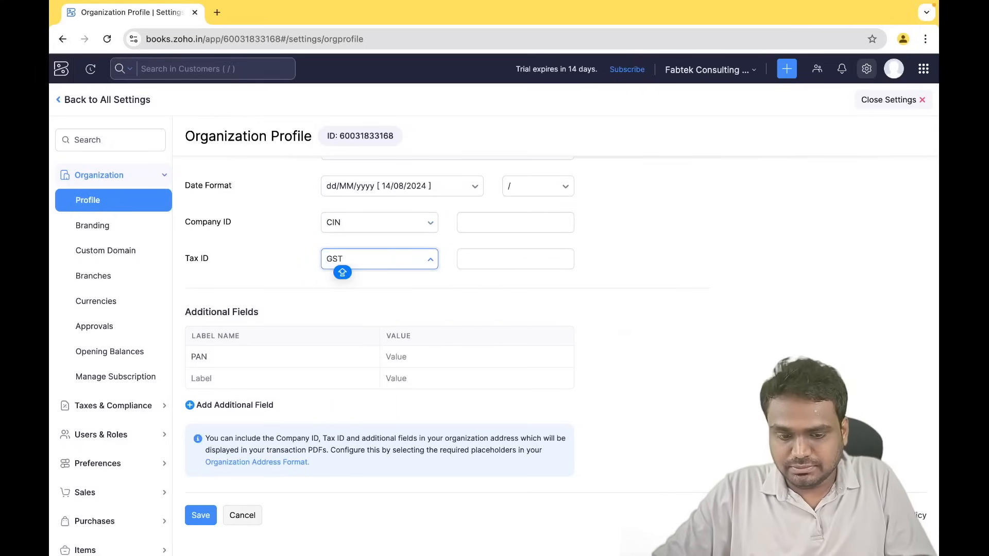
pyautogui.click(481, 227)
pyautogui.click(476, 257)
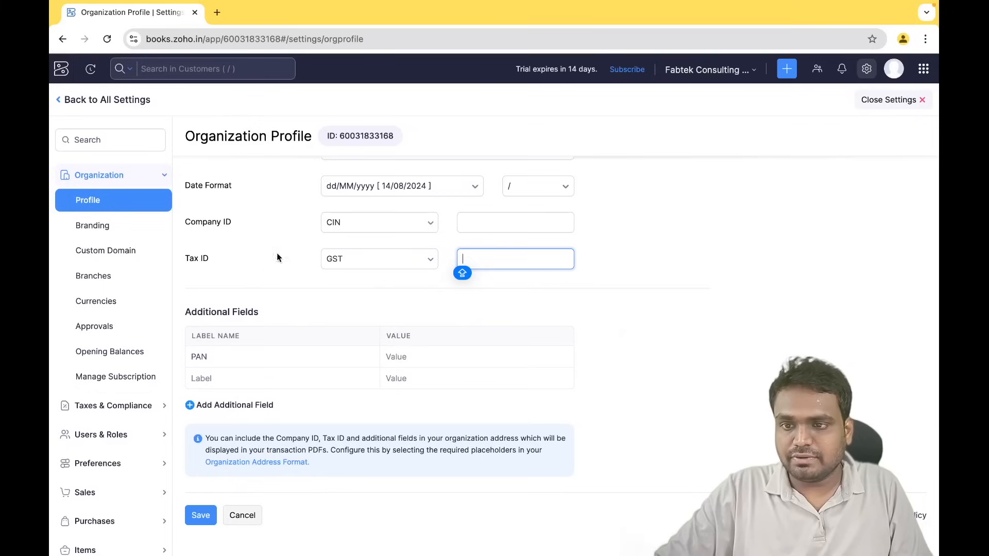
pyautogui.click(215, 356)
# - Relabel the first additional field from PAN to 'fssai', review the rows, and save the profile
pyautogui.write('F')
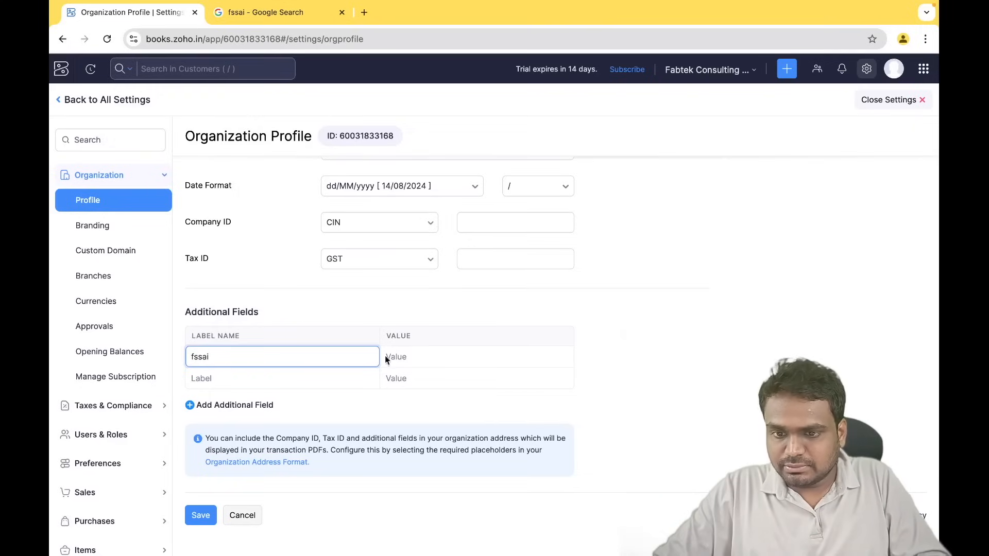
pyautogui.click(418, 358)
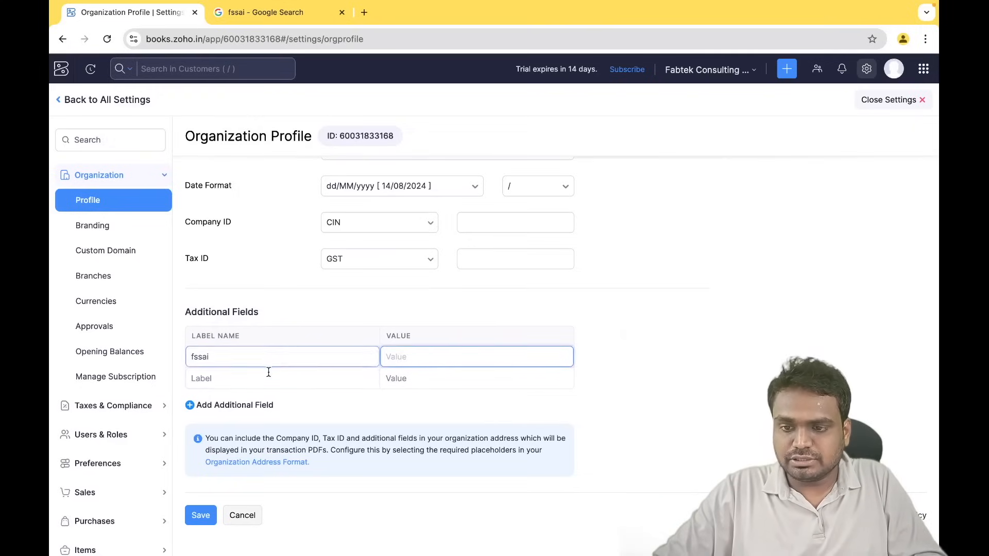
pyautogui.click(360, 380)
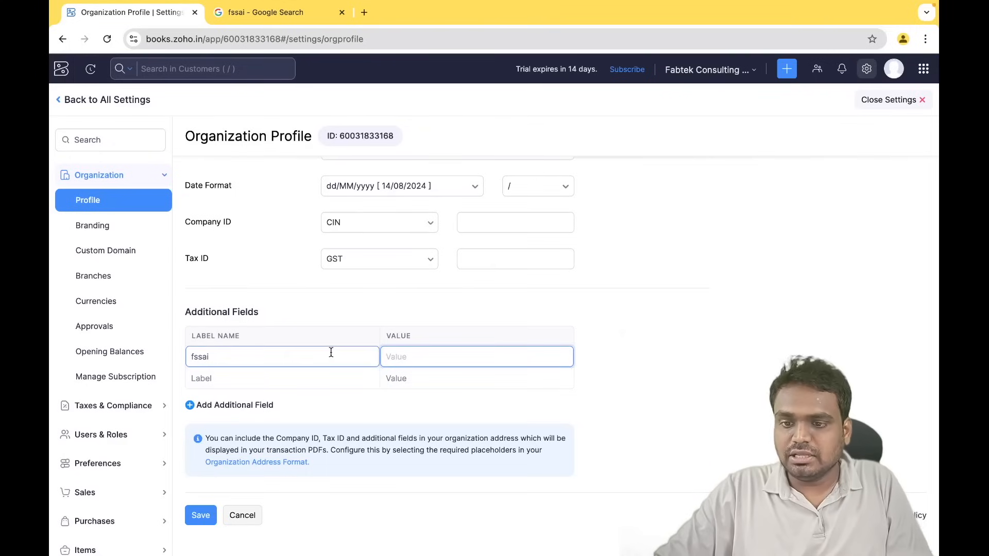
pyautogui.click(394, 378)
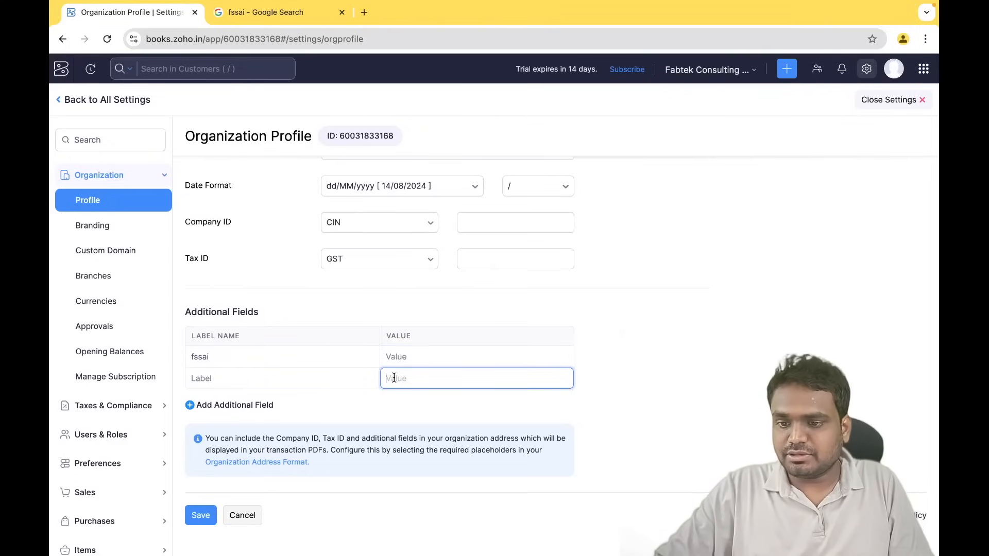
pyautogui.click(324, 359)
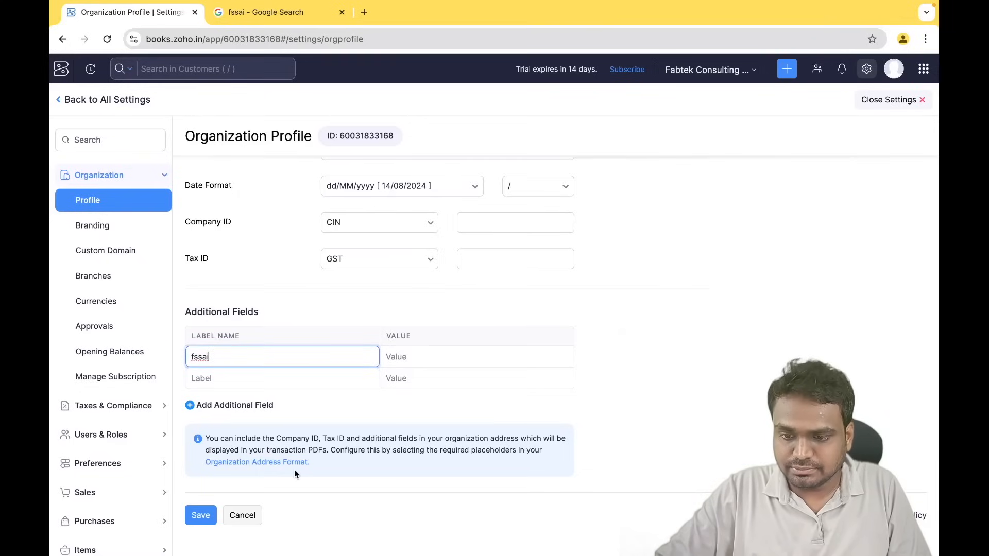
pyautogui.click(201, 515)
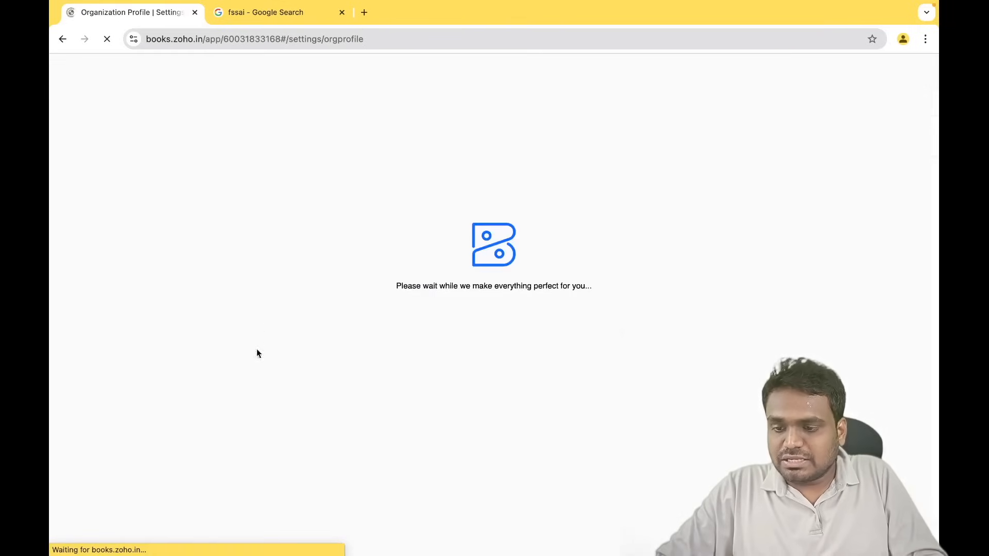
pyautogui.hotkey('ctrl', 'Right')
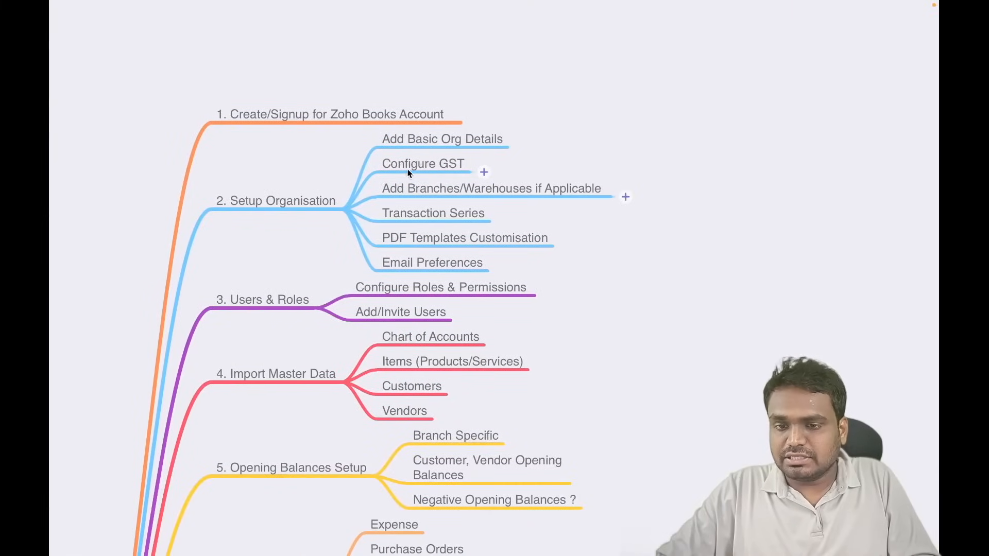
pyautogui.hotkey('ctrl', 'Left')
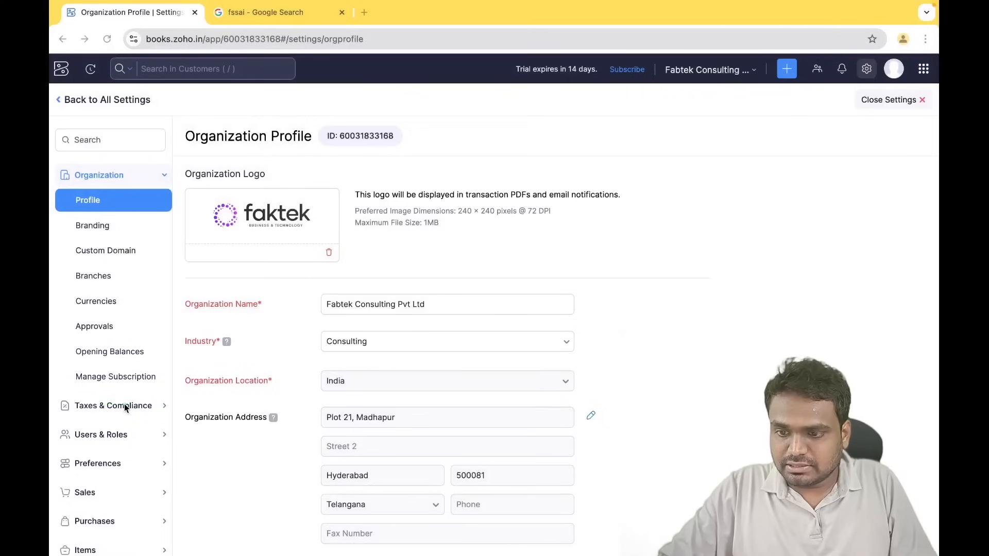
# - Open the GST tax settings under Taxes & Compliance and mark the business as GST registered
pyautogui.doubleClick(125, 407)
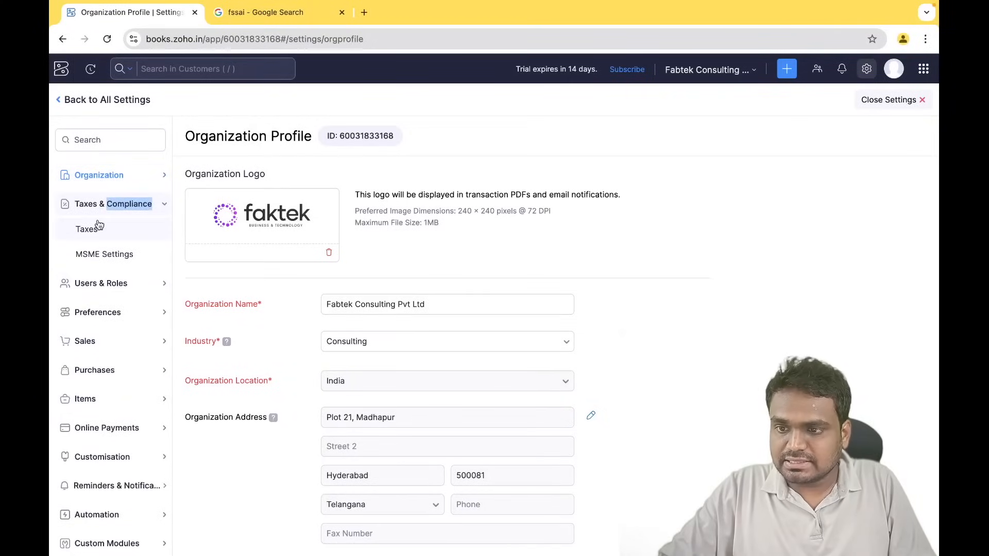
pyautogui.click(99, 229)
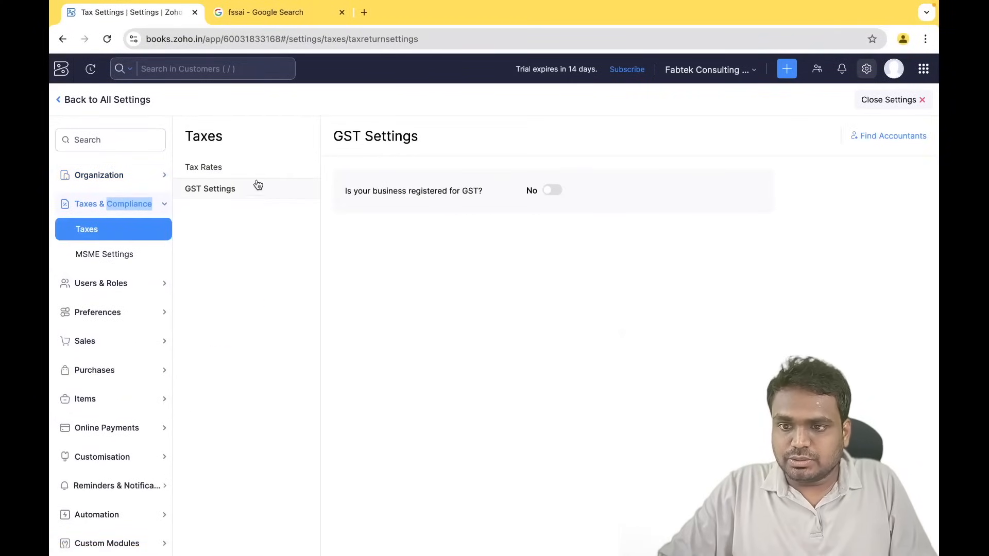
pyautogui.click(556, 191)
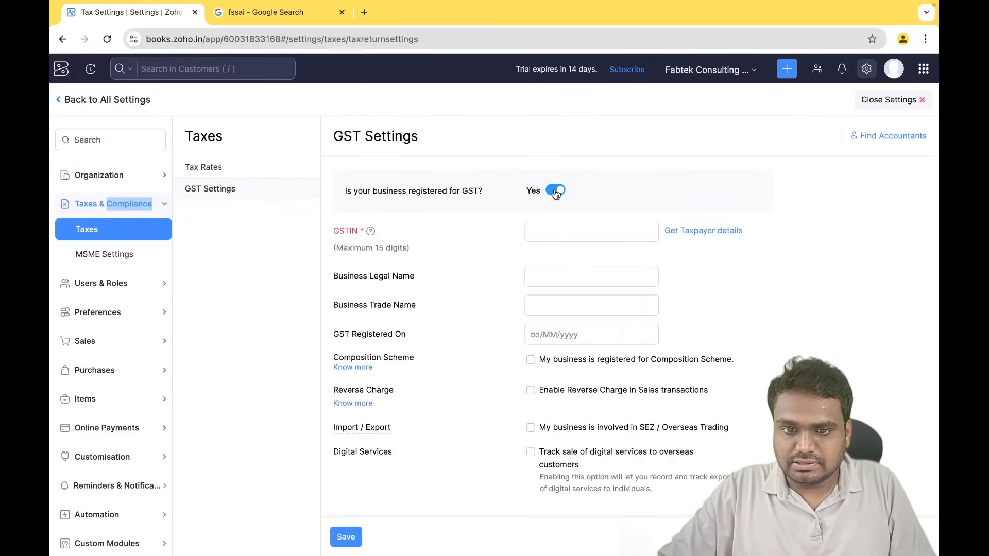
pyautogui.click(551, 228)
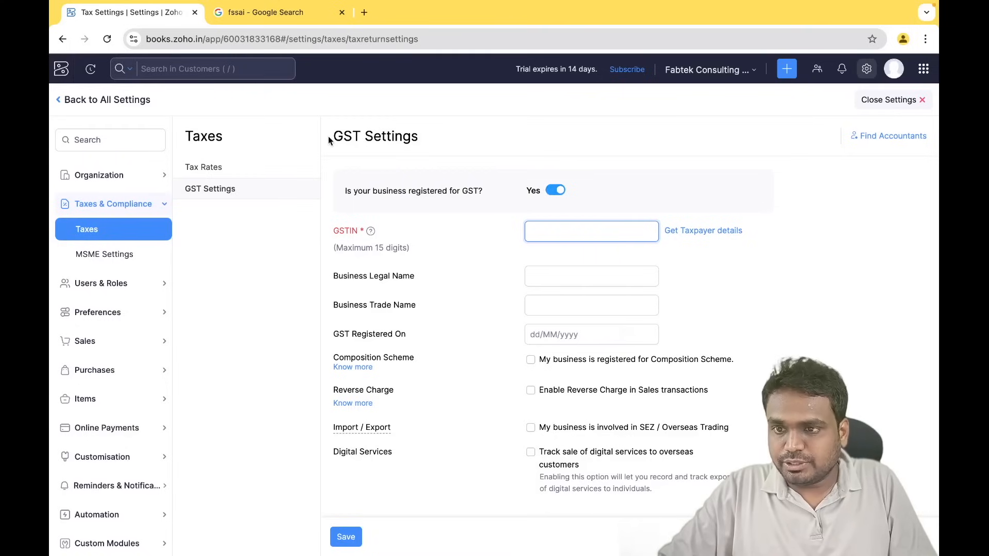
# - Duplicate the GST settings page into a new tab and return to All Settings
pyautogui.rightClick(155, 17)
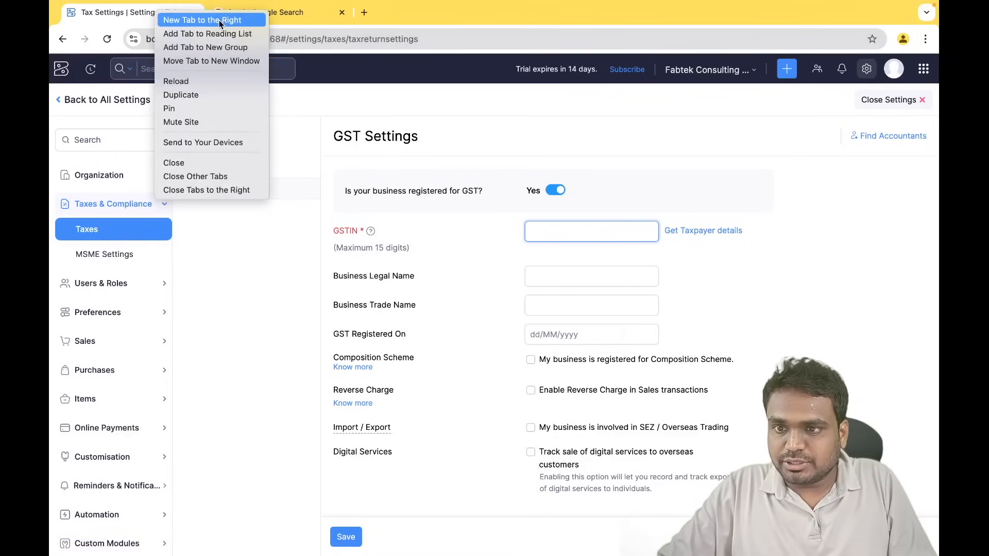
pyautogui.press('Escape')
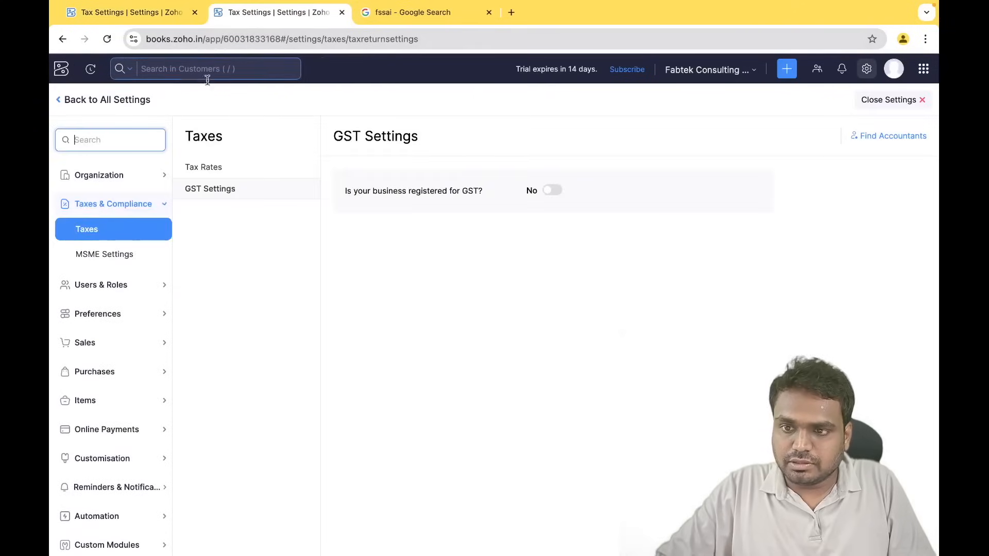
pyautogui.click(93, 98)
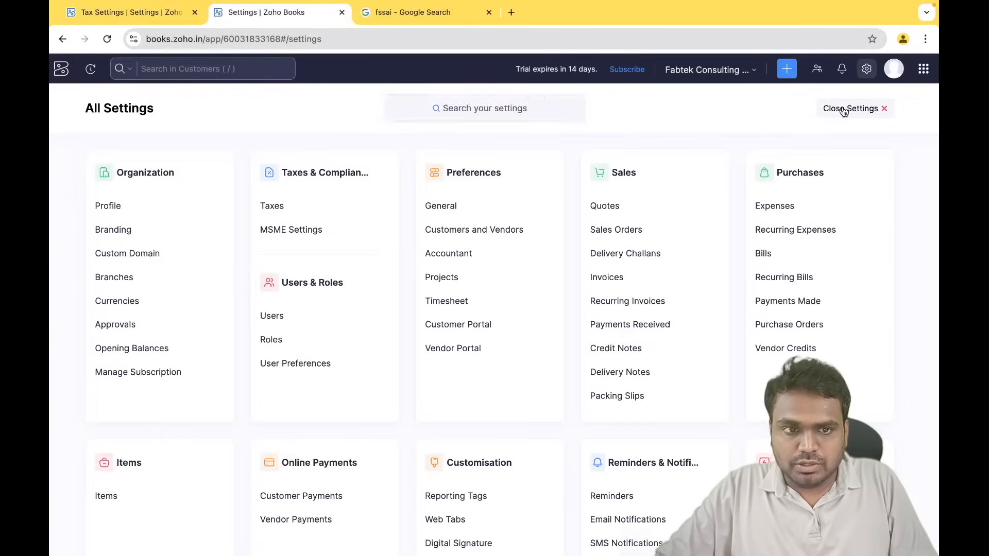
# - Open the Chart of Accounts from the Accountant section
pyautogui.click(849, 109)
pyautogui.scroll(-3, 101, 351)
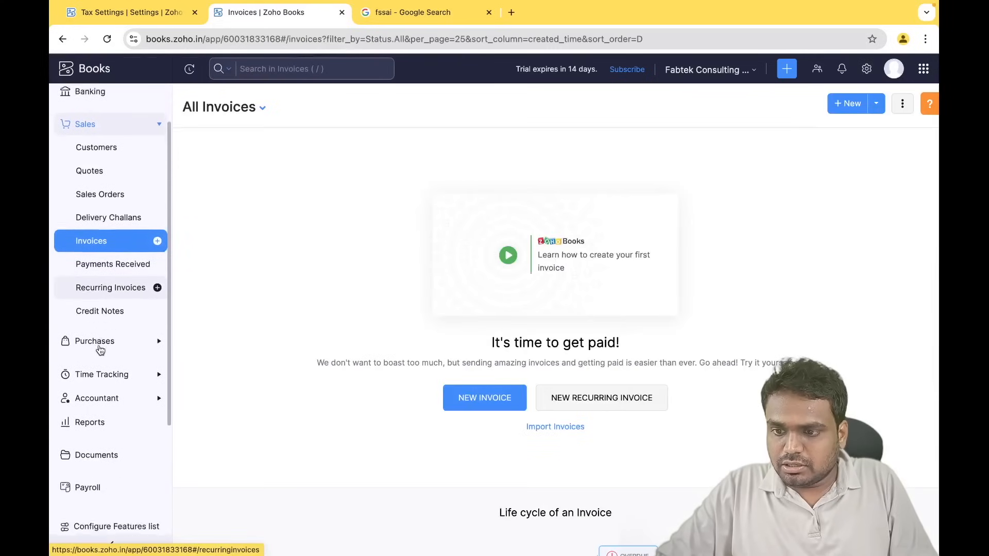
pyautogui.click(105, 355)
pyautogui.scroll(-3, 145, 251)
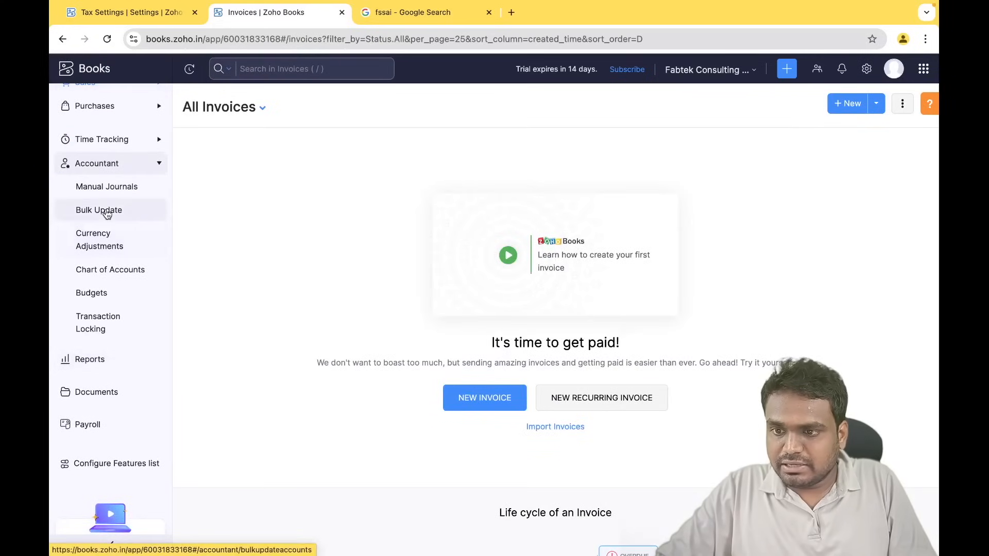
pyautogui.click(110, 275)
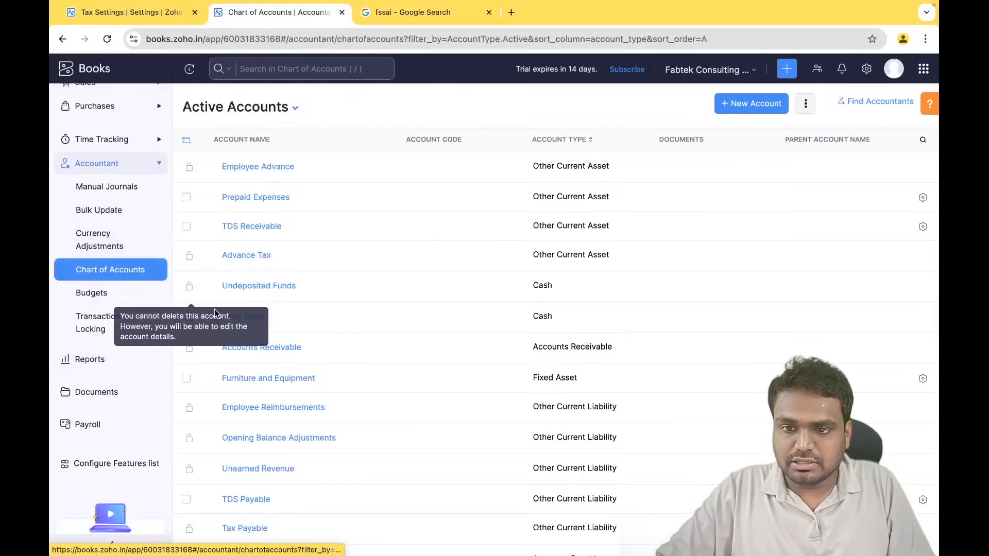
# - Search the chart of accounts for 'gst' accounts
pyautogui.scroll(-15, 314, 349)
pyautogui.scroll(-5, 314, 349)
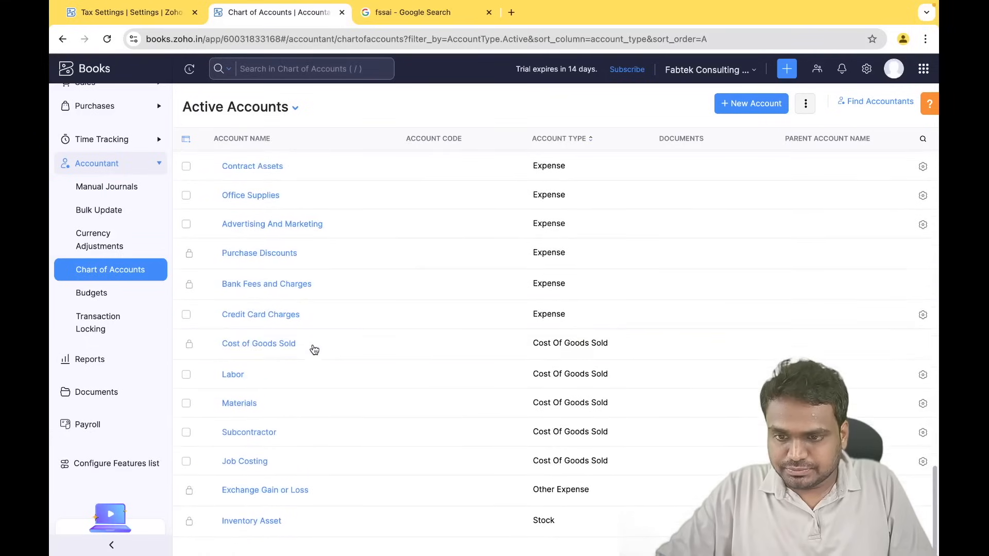
pyautogui.scroll(15, 314, 350)
pyautogui.scroll(5, 314, 350)
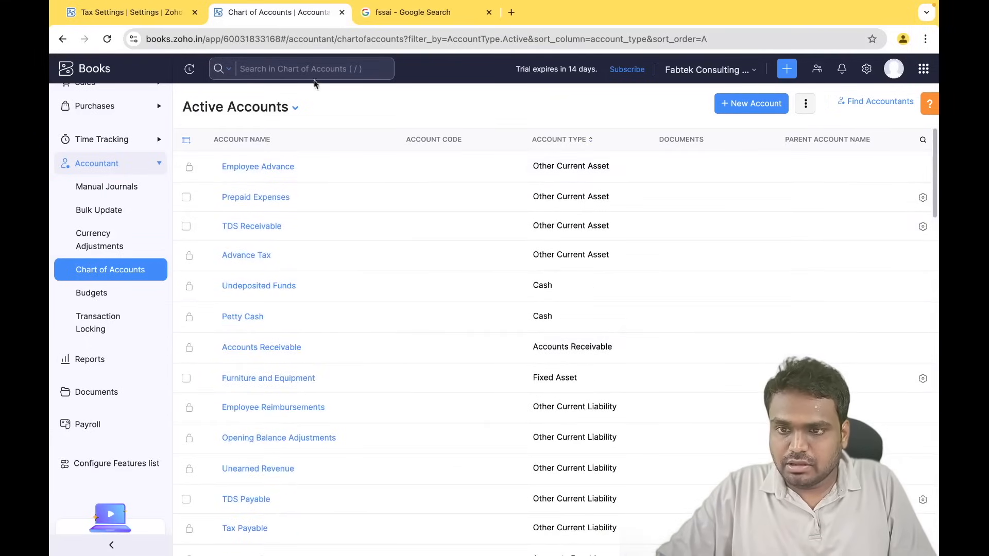
pyautogui.click(283, 70)
pyautogui.write('gst')
pyautogui.press('Return')
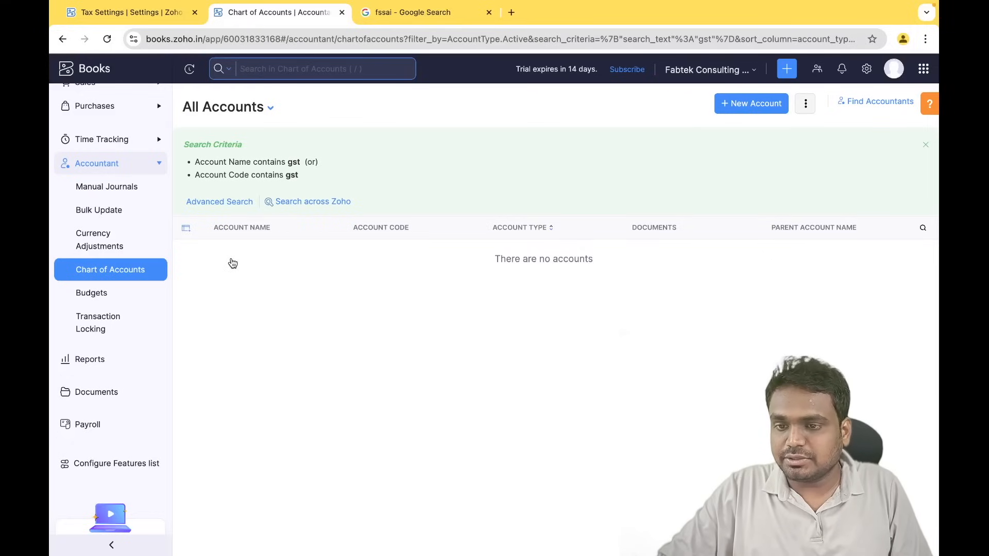
# - Open and discard a new account form, then return to the GST settings tab
pyautogui.click(749, 106)
pyautogui.click(311, 312)
pyautogui.hotkey('ctrl', 'shift', 'Tab')
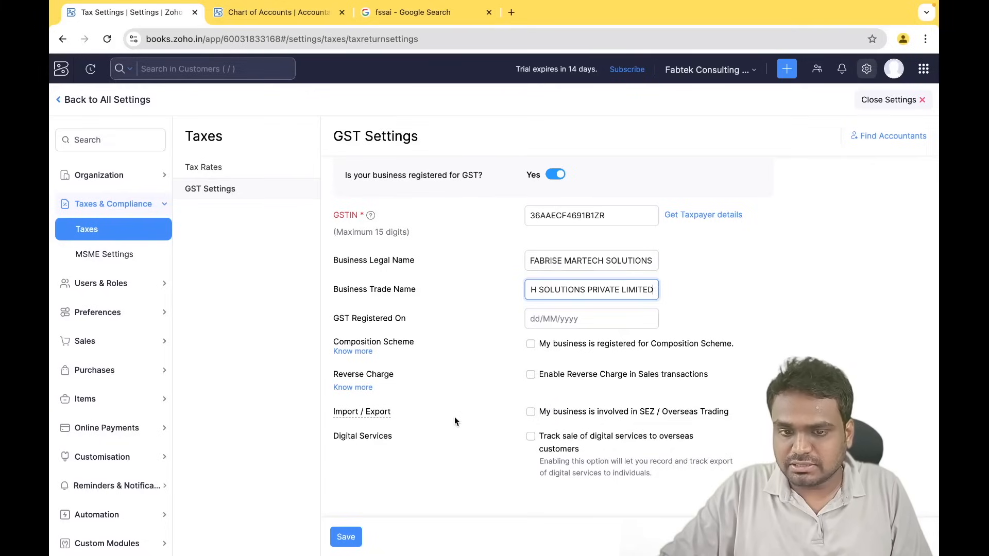
# - Save the GST settings and search the chart of accounts for 'gst' again
pyautogui.click(346, 536)
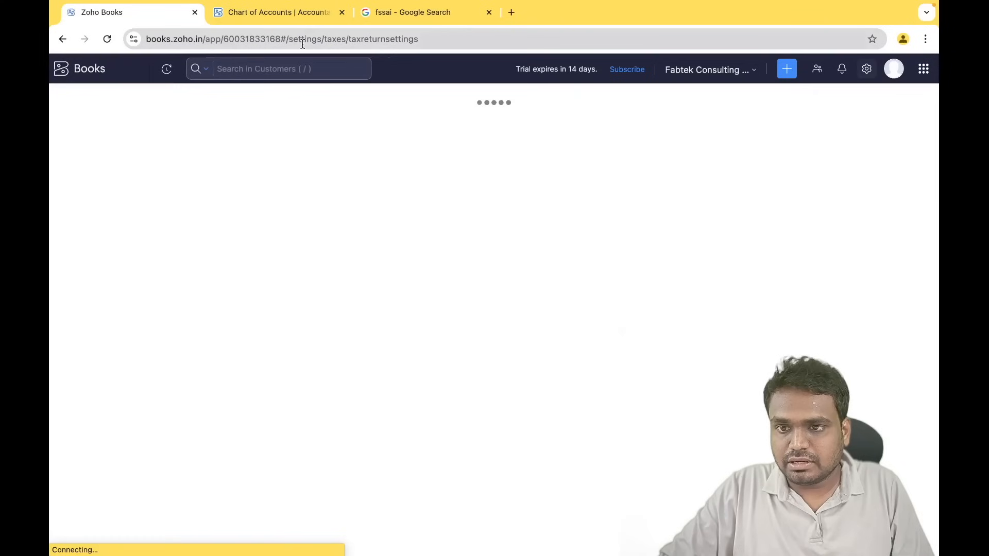
pyautogui.click(296, 14)
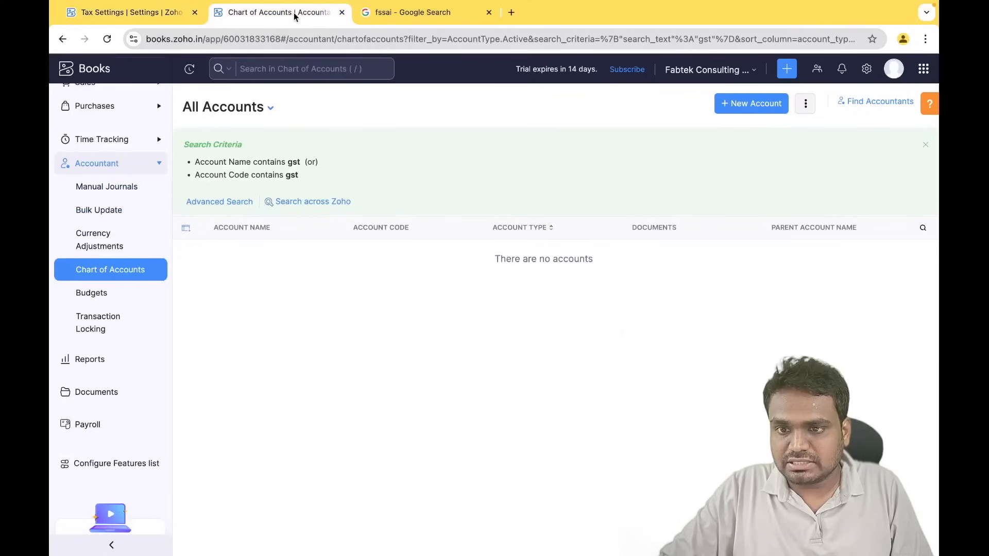
pyautogui.click(278, 69)
pyautogui.write('gst')
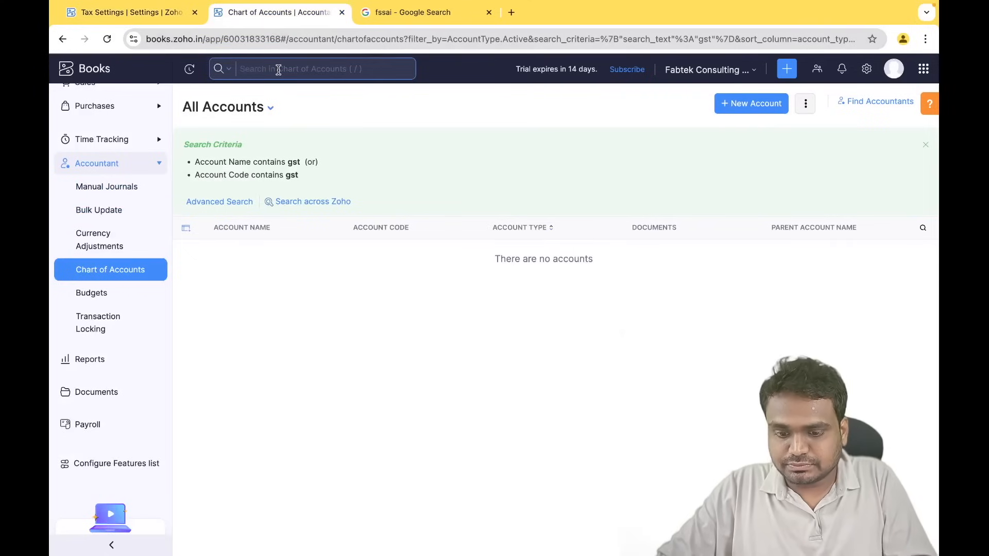
pyautogui.press('Return')
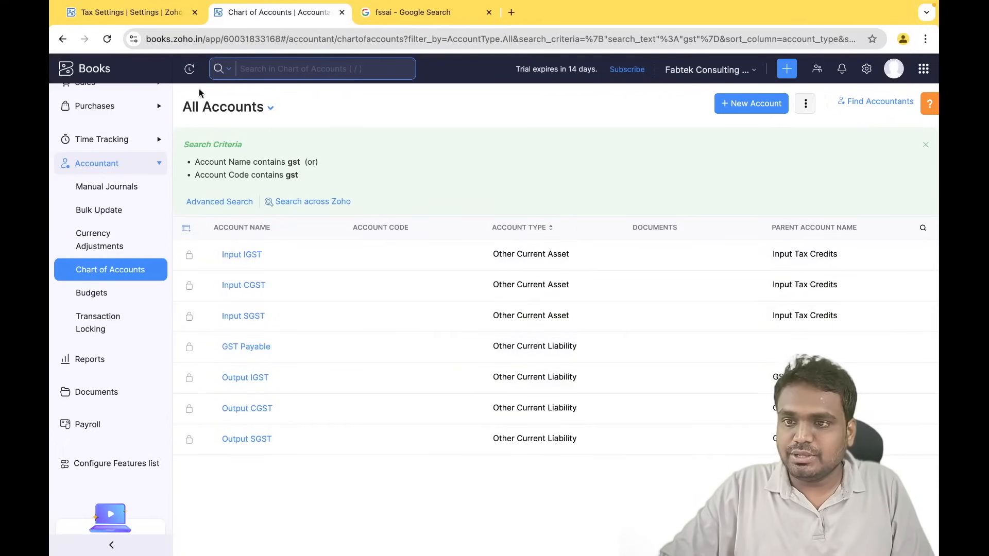
# - Save the GST settings once more and close settings to the invoices list
pyautogui.click(177, 14)
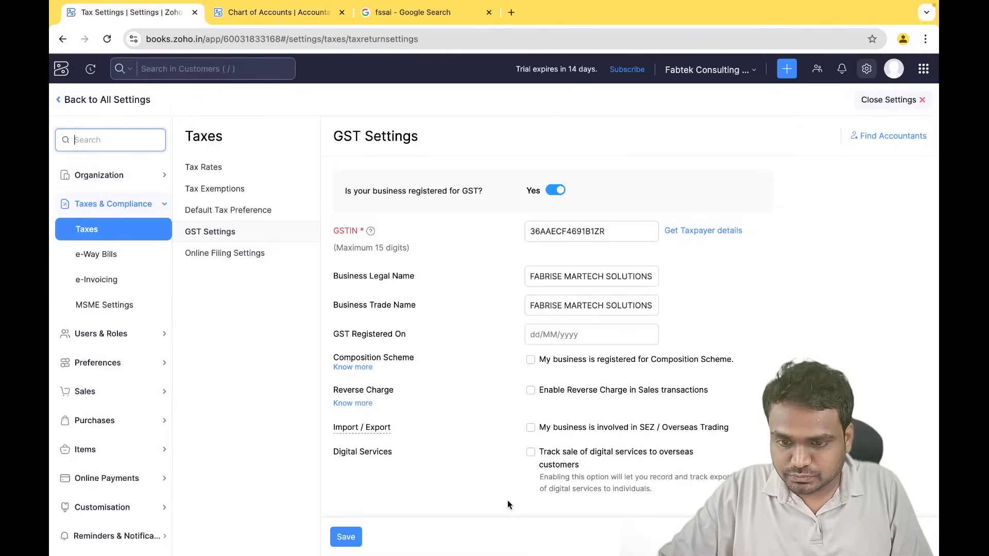
pyautogui.scroll(-1, 508, 499)
pyautogui.click(359, 536)
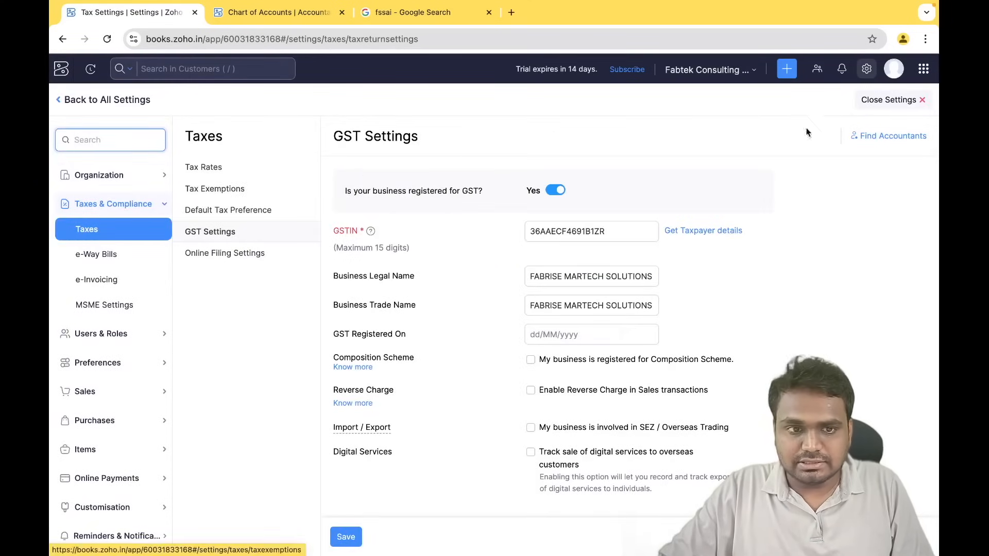
pyautogui.click(887, 102)
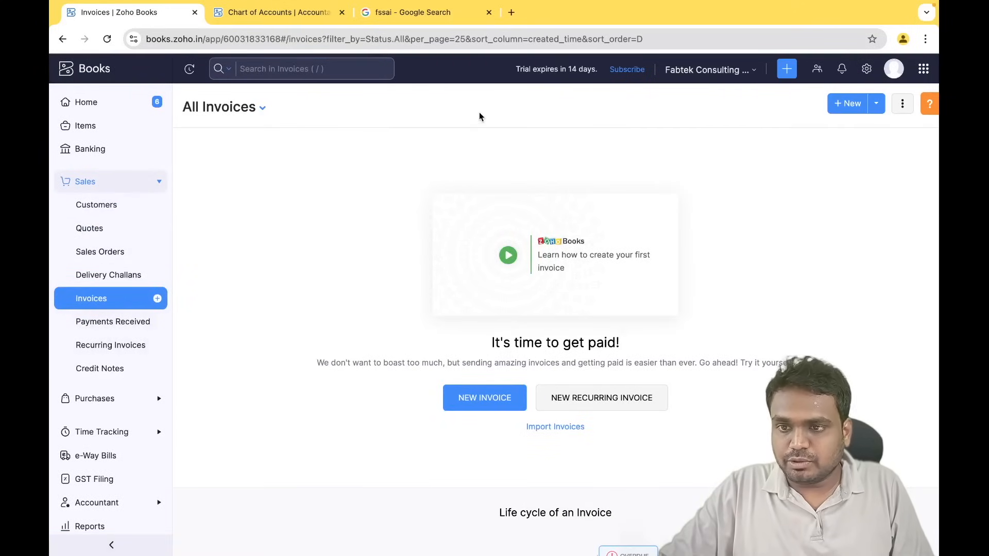
# - Look over the Branches page and the GST settings under Taxes & Compliance
pyautogui.click(867, 69)
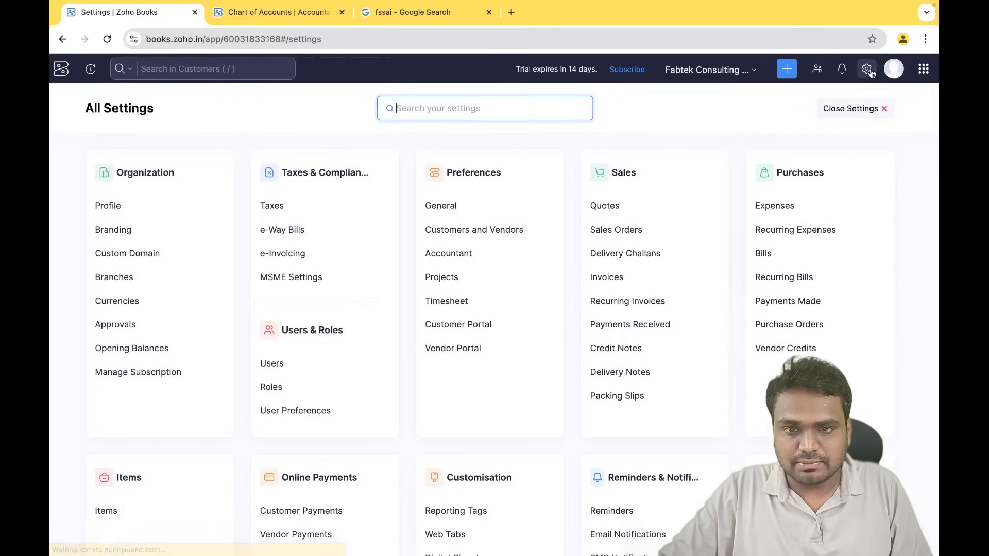
pyautogui.click(146, 280)
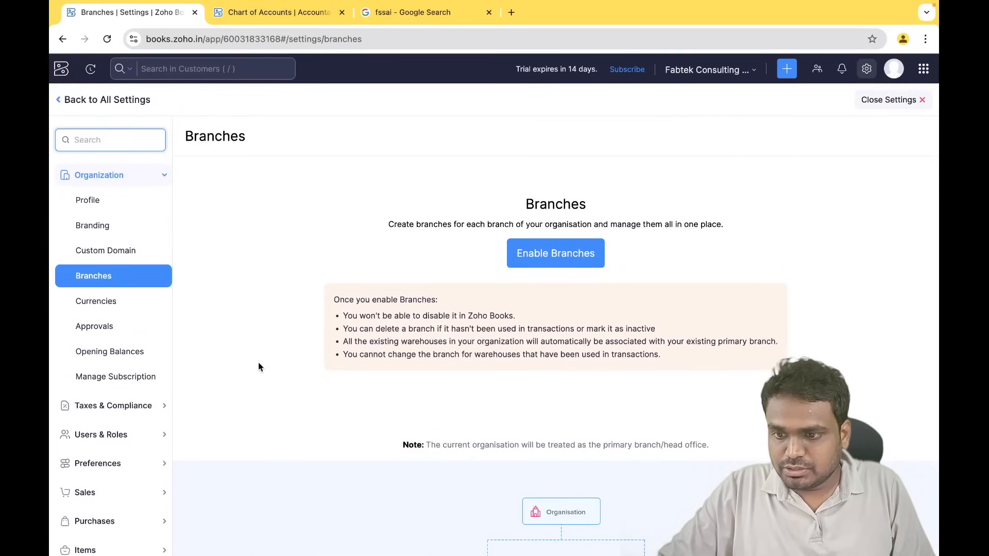
pyautogui.click(144, 407)
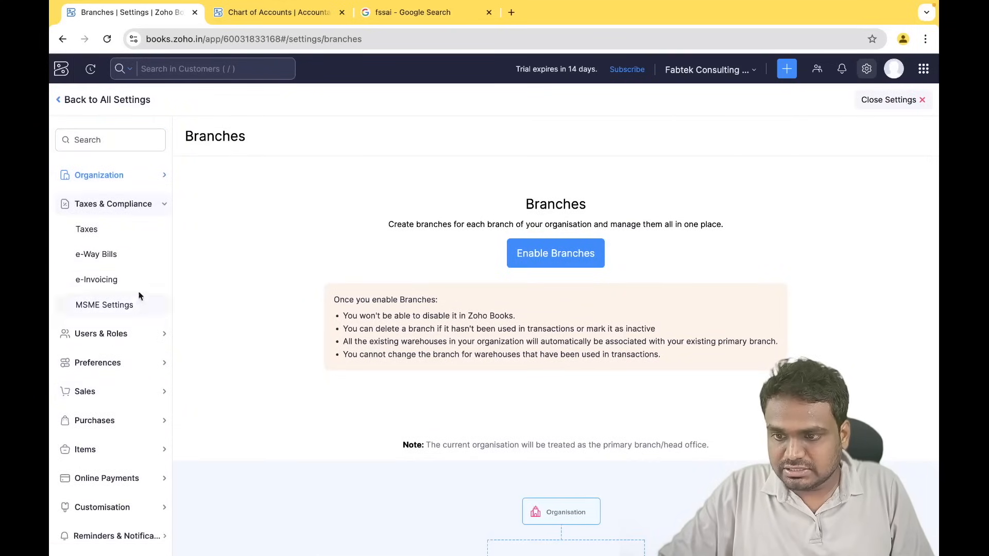
pyautogui.click(99, 232)
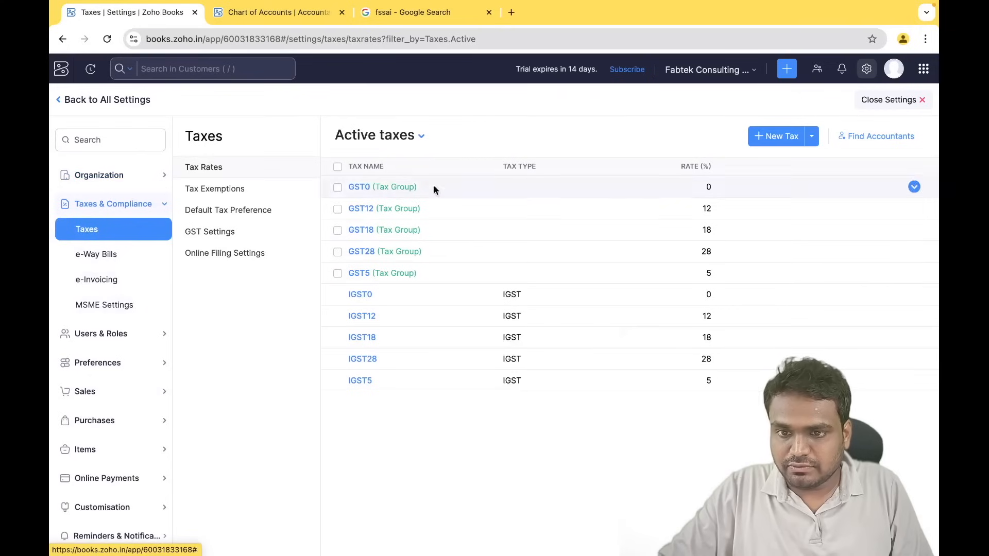
pyautogui.click(228, 238)
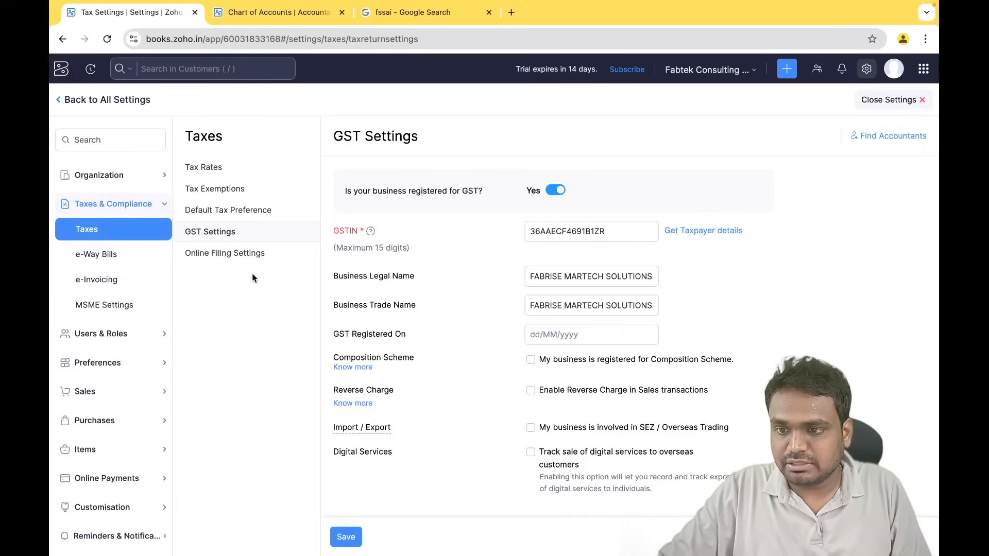
# - Enable branches, creating a Head Office branch with the GSTIN and Hyderabad address
pyautogui.click(123, 176)
pyautogui.click(110, 278)
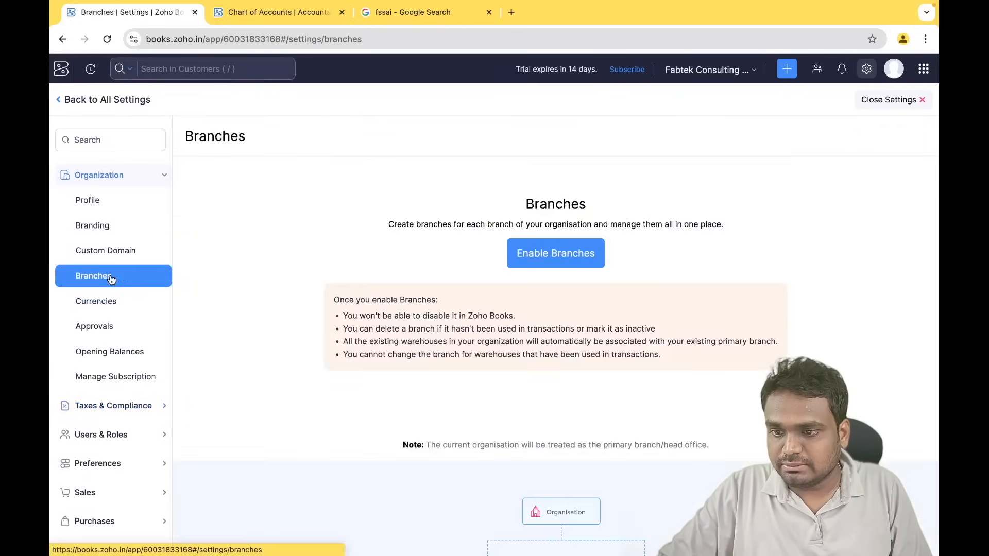
pyautogui.click(586, 253)
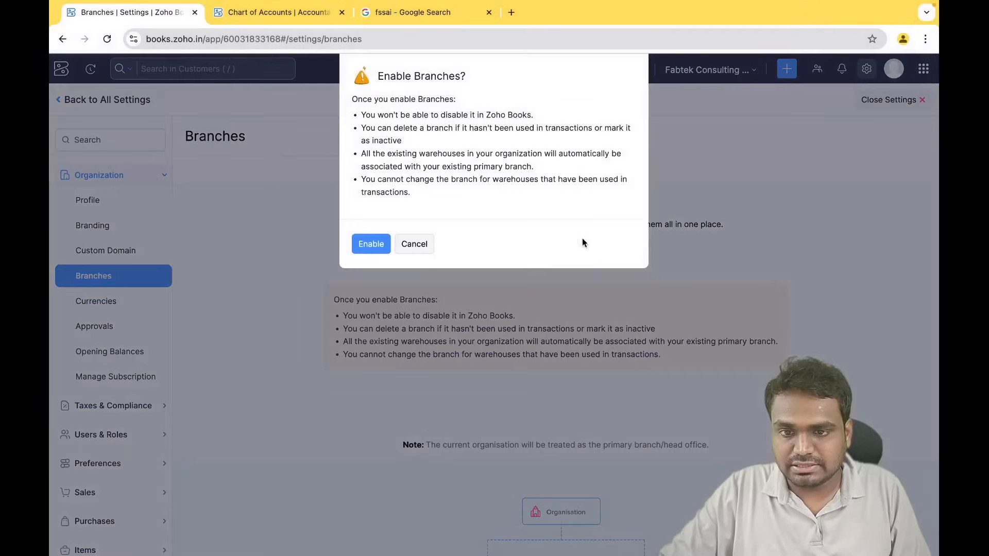
pyautogui.click(381, 248)
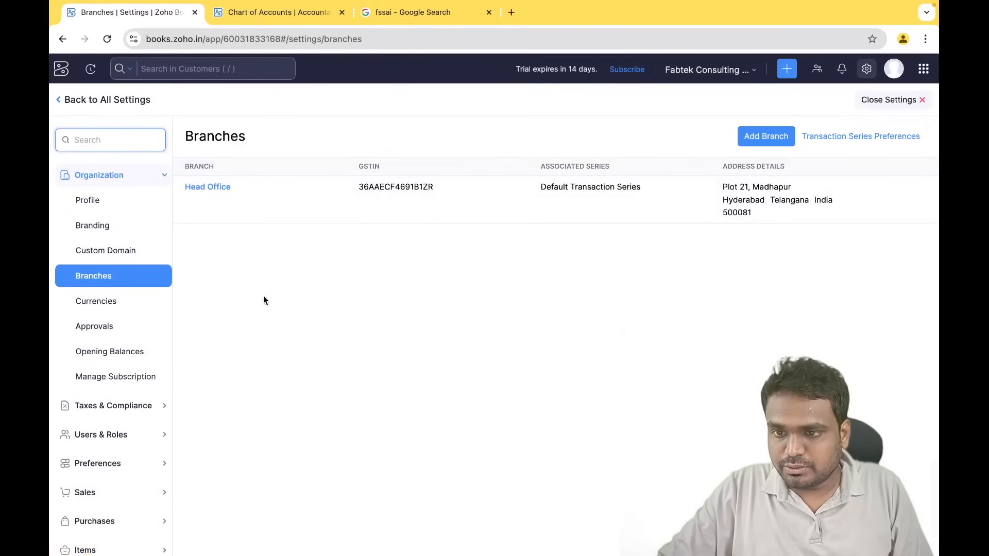
pyautogui.scroll(-3, 106, 349)
pyautogui.click(137, 335)
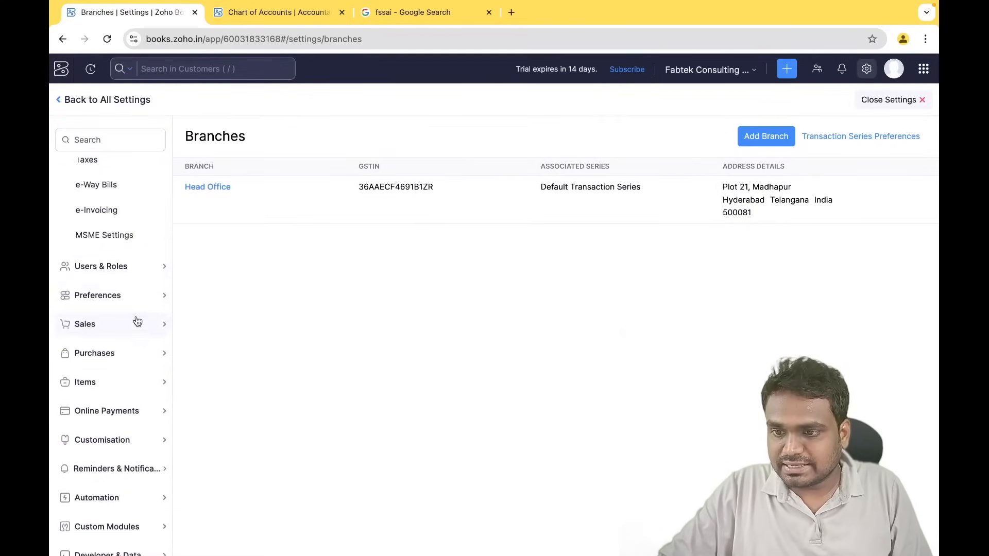
# - Save a new Karnataka GSTIN for FABRISE BANGALORE, then reopen the Branches list
pyautogui.click(105, 165)
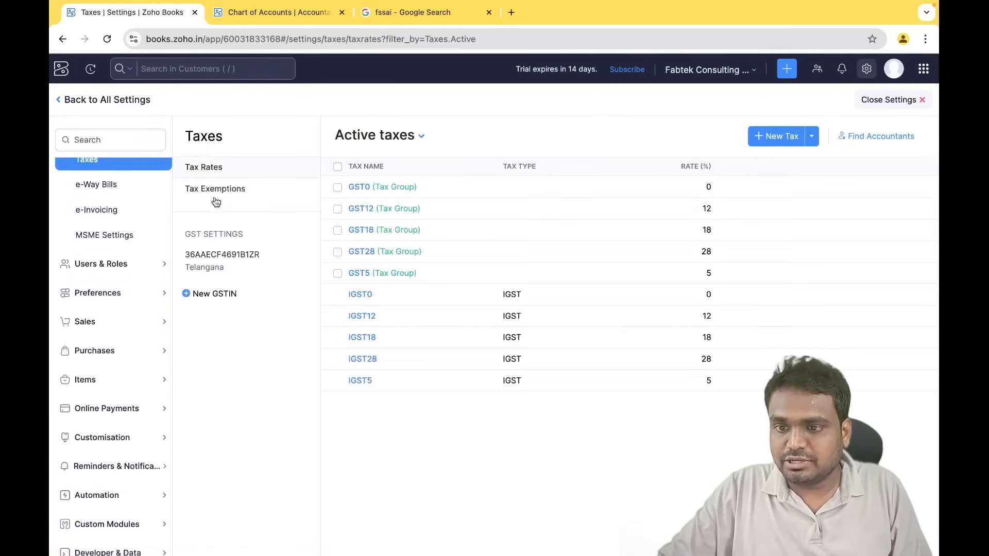
pyautogui.click(225, 296)
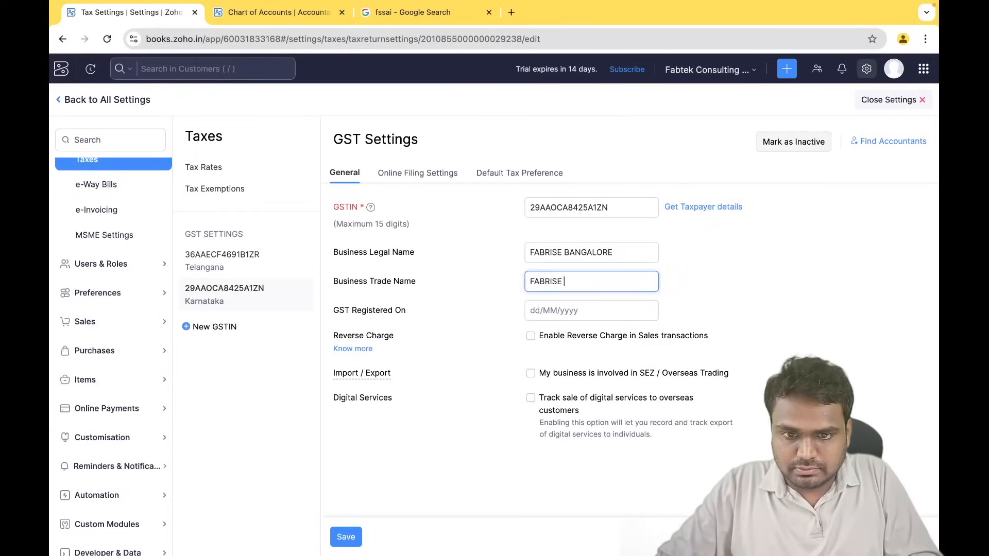
pyautogui.write('BAN')
pyautogui.write('GALO')
pyautogui.write('LORE')
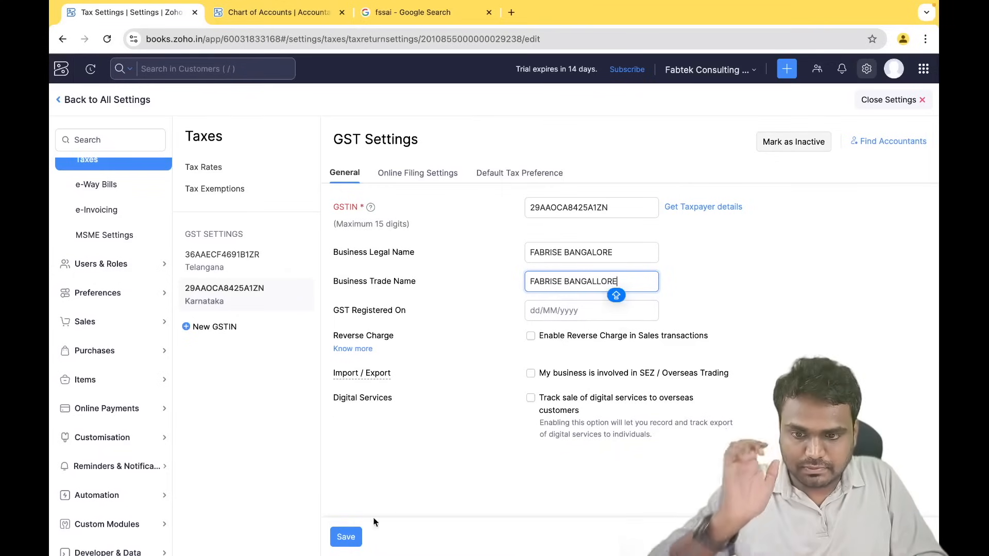
pyautogui.click(344, 538)
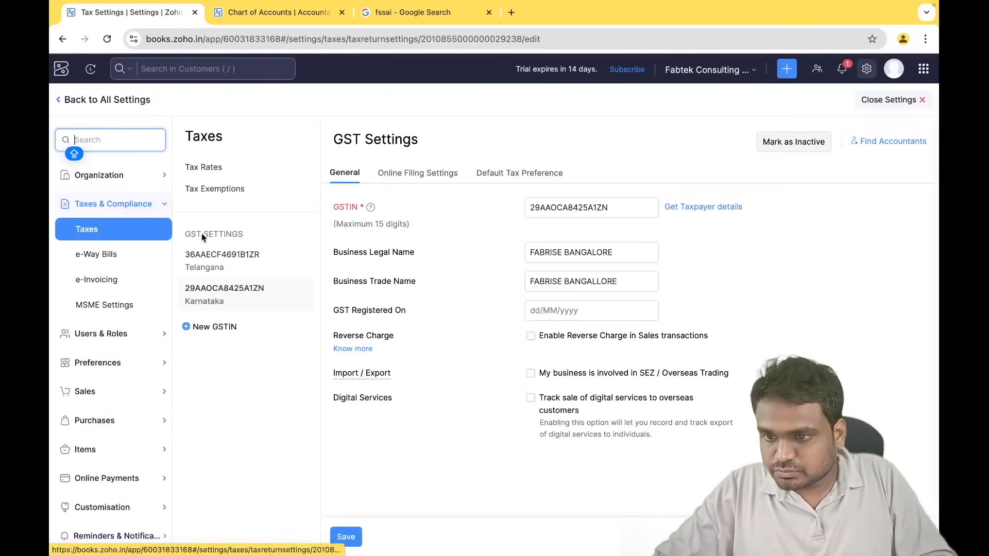
pyautogui.click(115, 175)
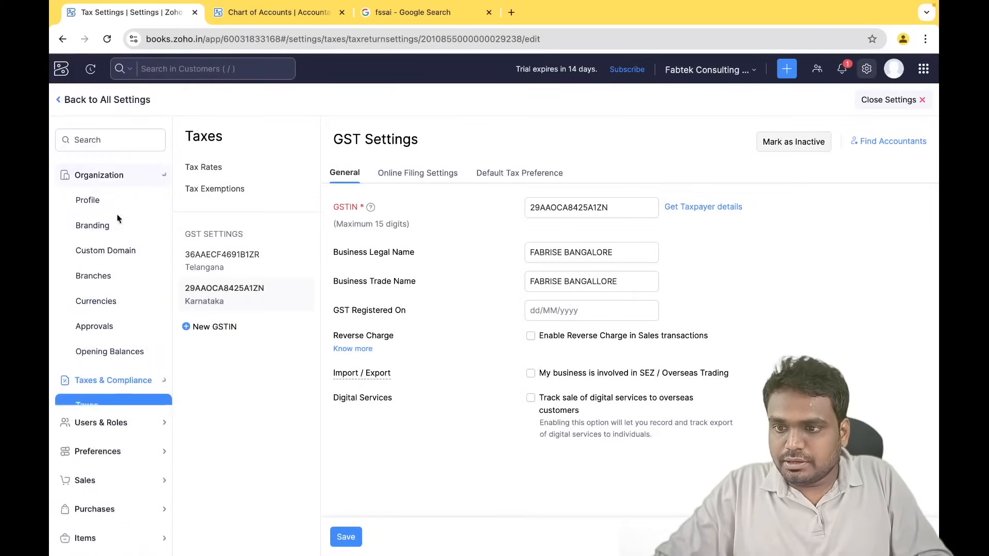
pyautogui.click(114, 287)
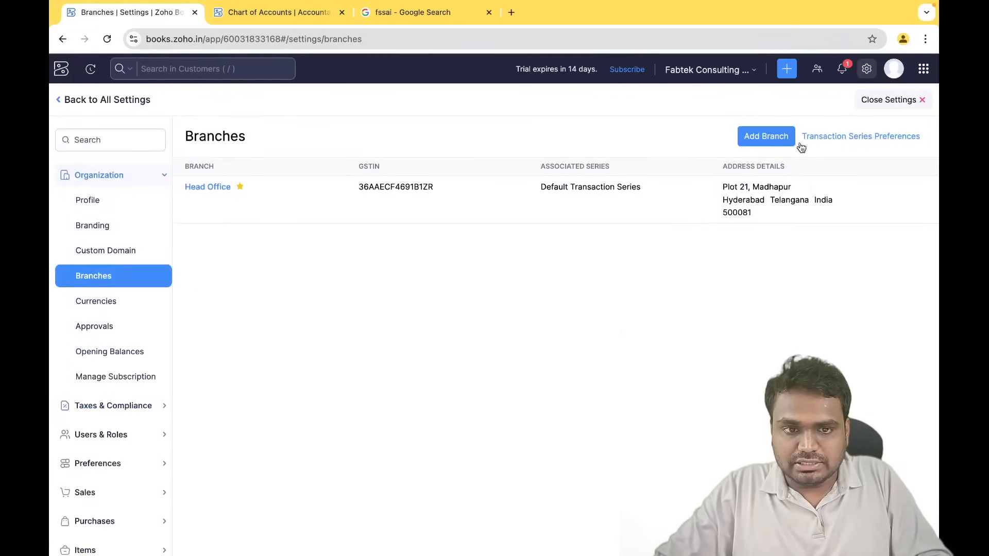
# - Start a new branch using the organisation logo, with its name and Karnataka address
pyautogui.click(775, 138)
pyautogui.click(374, 194)
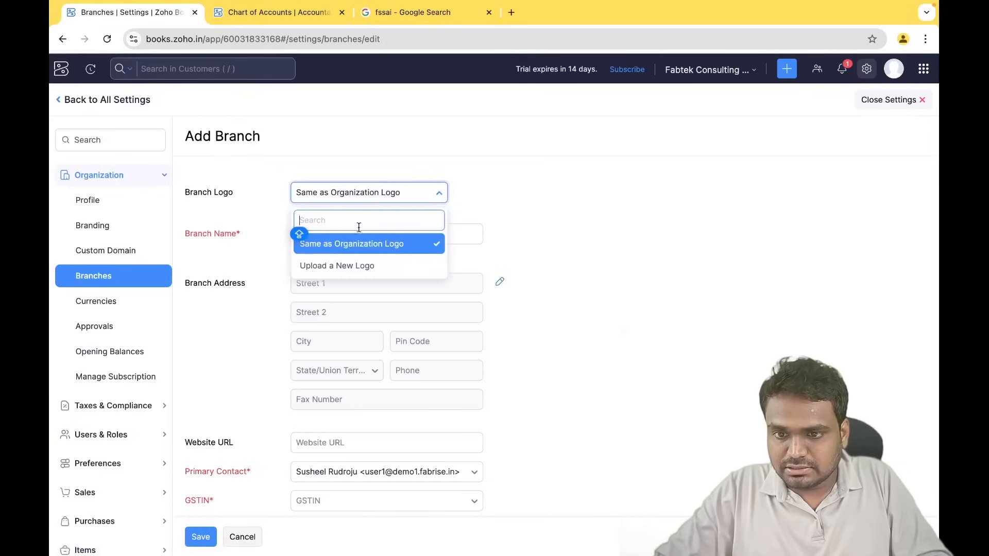
pyautogui.click(393, 250)
pyautogui.click(333, 234)
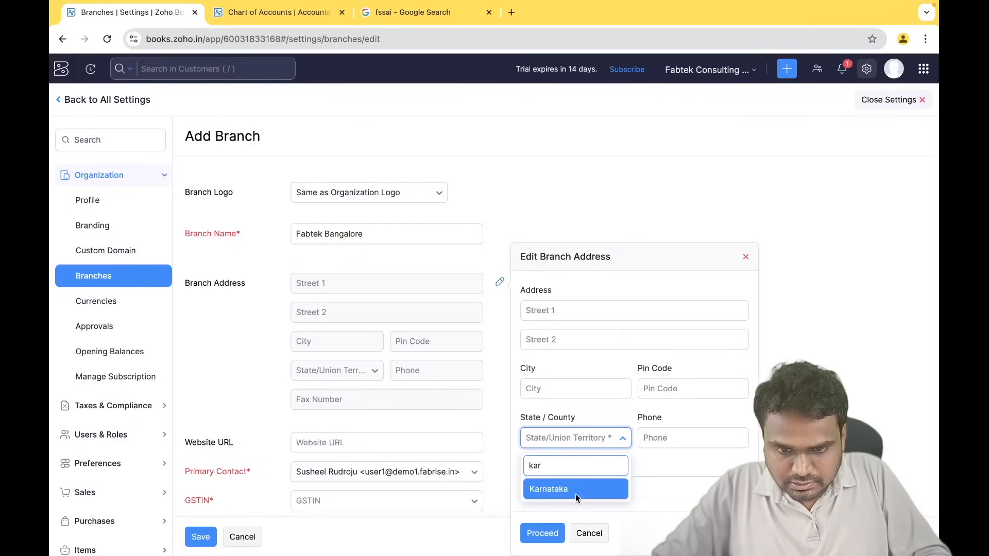
pyautogui.click(574, 492)
pyautogui.click(538, 533)
pyautogui.scroll(-2, 526, 472)
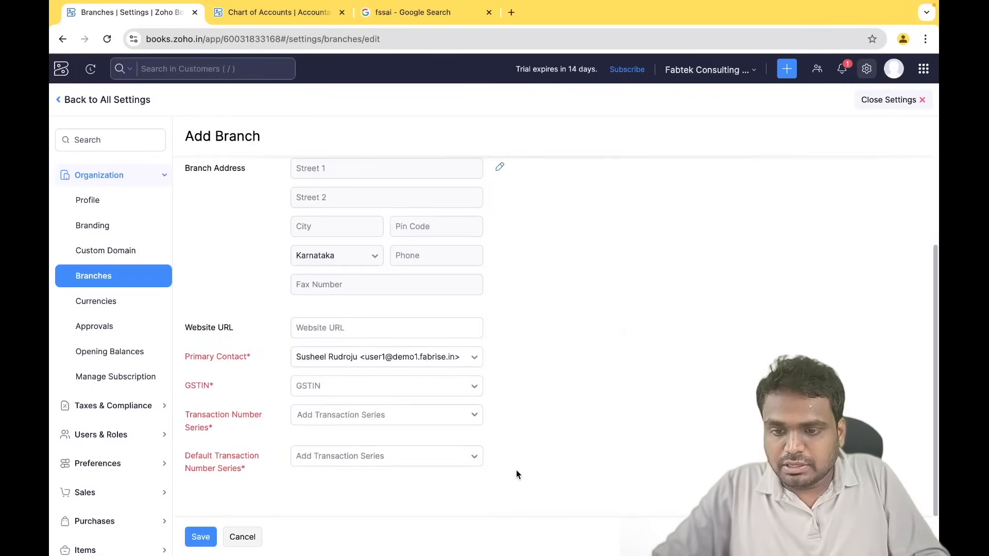
# - Assign the Karnataka GSTIN and Default Transaction Series to Fabtek Bangalore and save it
pyautogui.click(371, 394)
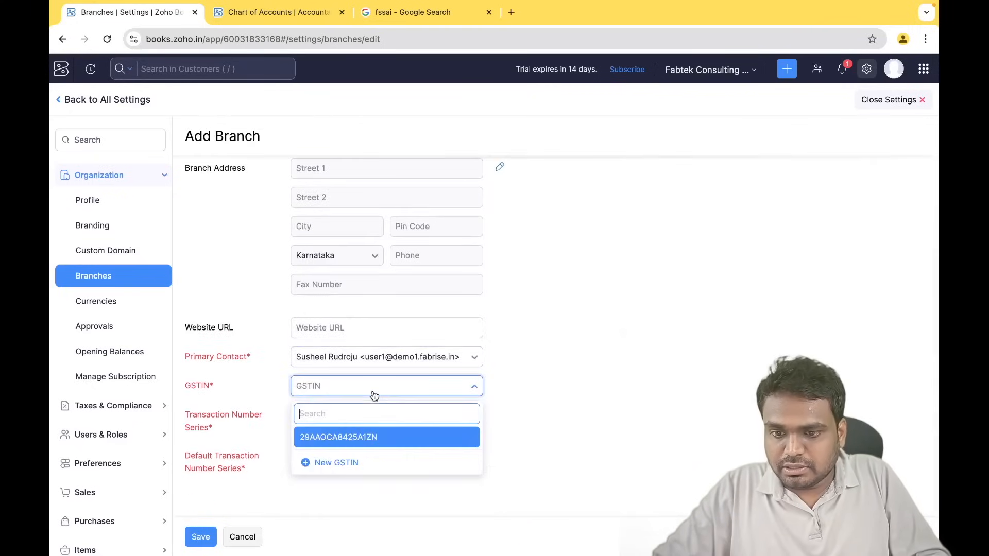
pyautogui.click(342, 438)
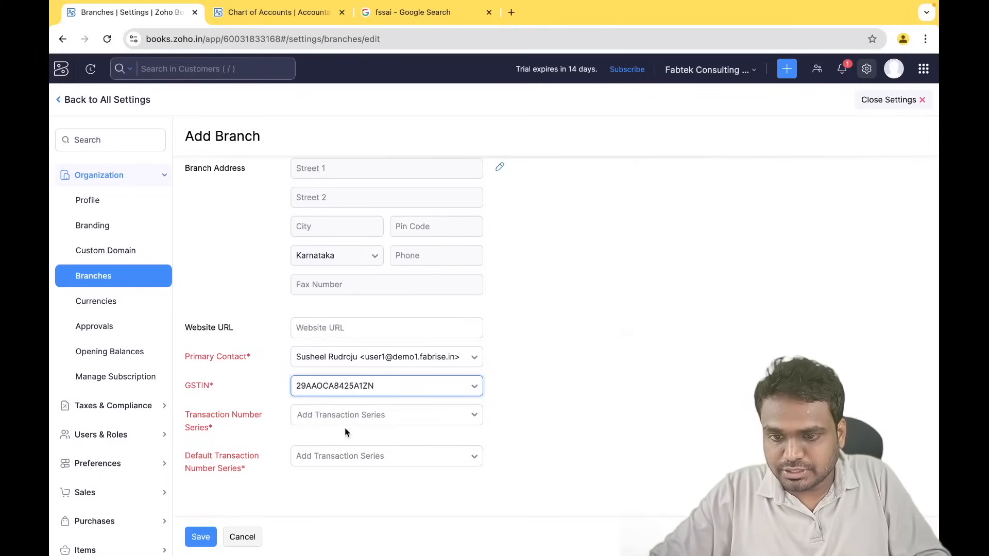
pyautogui.click(360, 418)
pyautogui.click(341, 474)
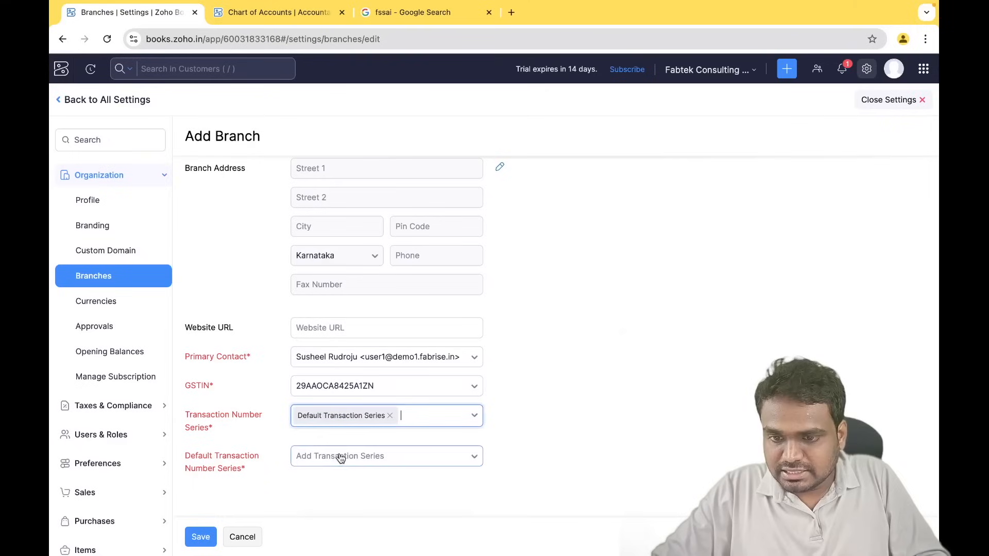
pyautogui.click(343, 457)
pyautogui.click(350, 510)
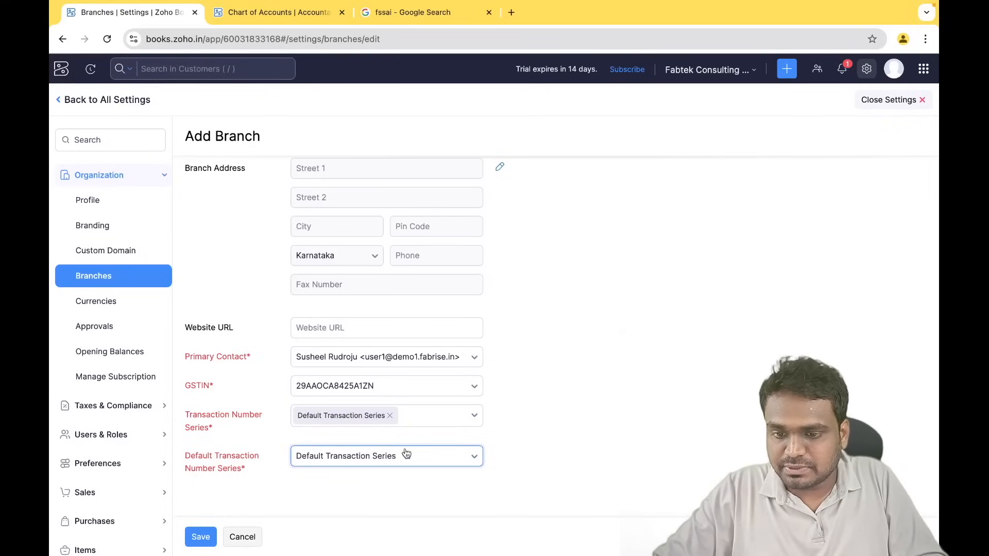
pyautogui.click(201, 543)
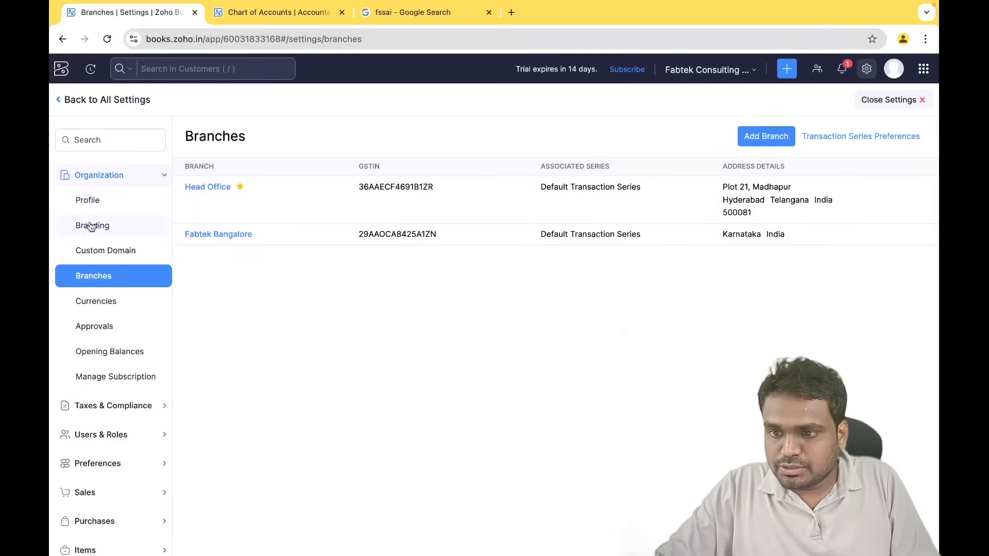
pyautogui.click(64, 103)
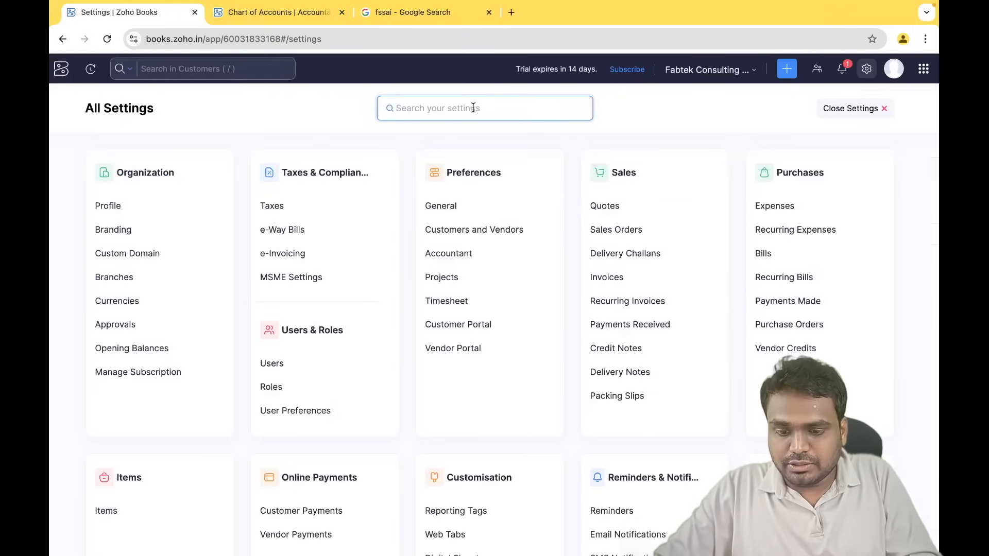
# - Search settings for 'transa' and open the Default Transaction Series for editing
pyautogui.write('tra')
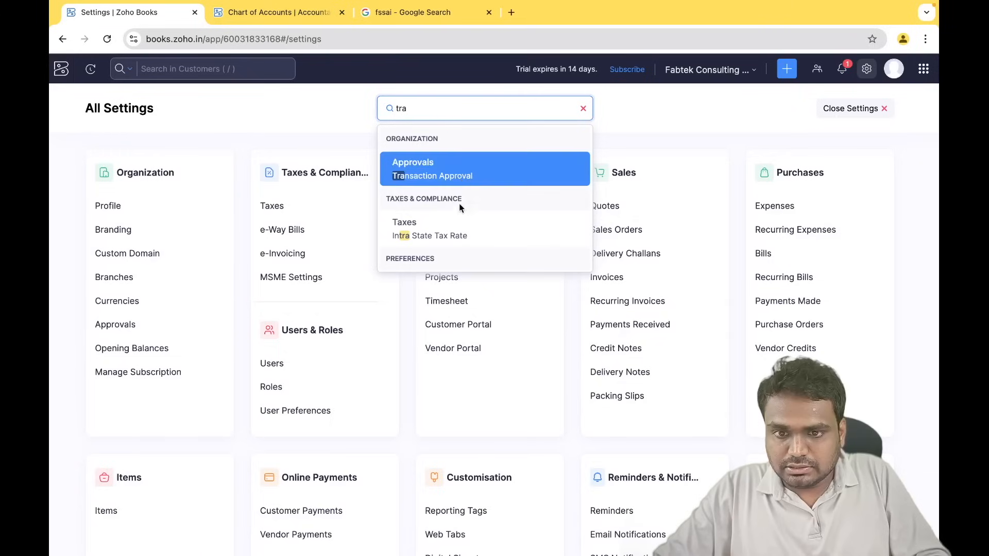
pyautogui.write('nsac')
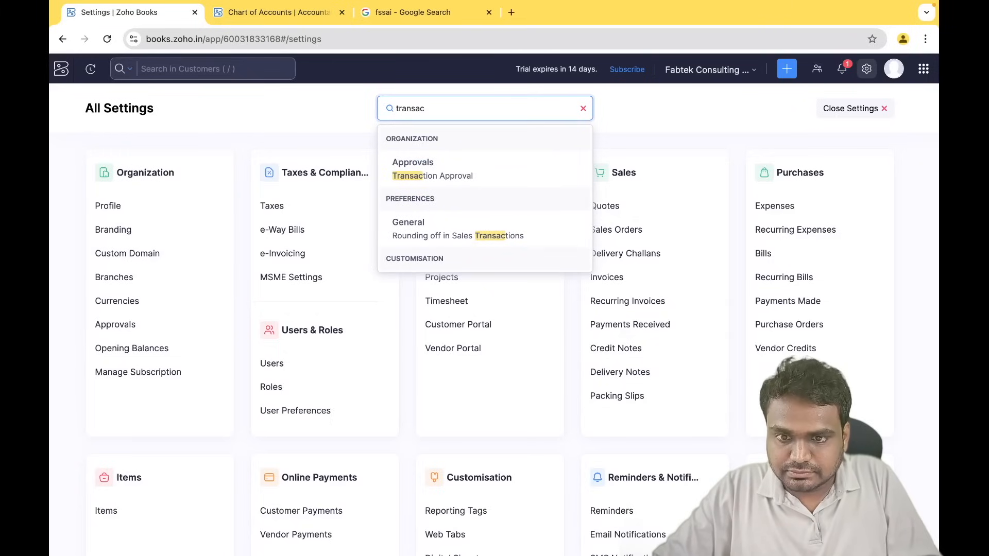
pyautogui.scroll(-1, 448, 237)
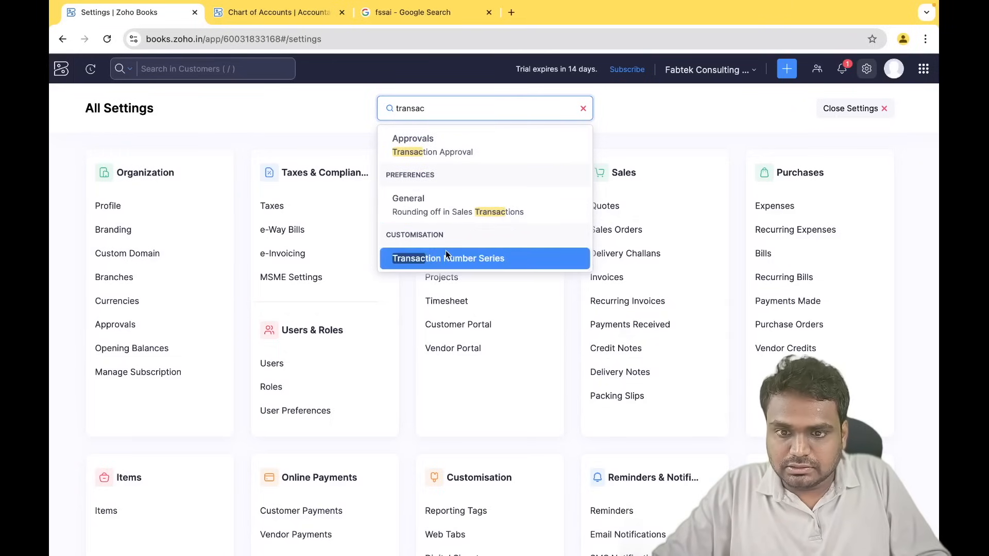
pyautogui.click(446, 252)
pyautogui.click(260, 245)
pyautogui.click(406, 328)
pyautogui.scroll(-3, 406, 328)
# - Set the invoice prefix to INV-FT-24/25- starting at 0001 and save the series
pyautogui.click(406, 409)
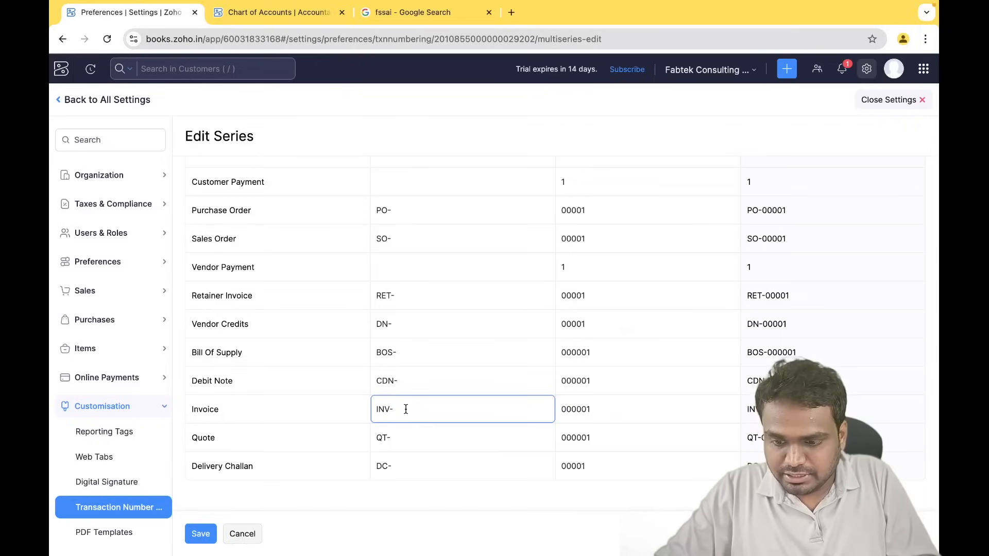
pyautogui.write('FT-')
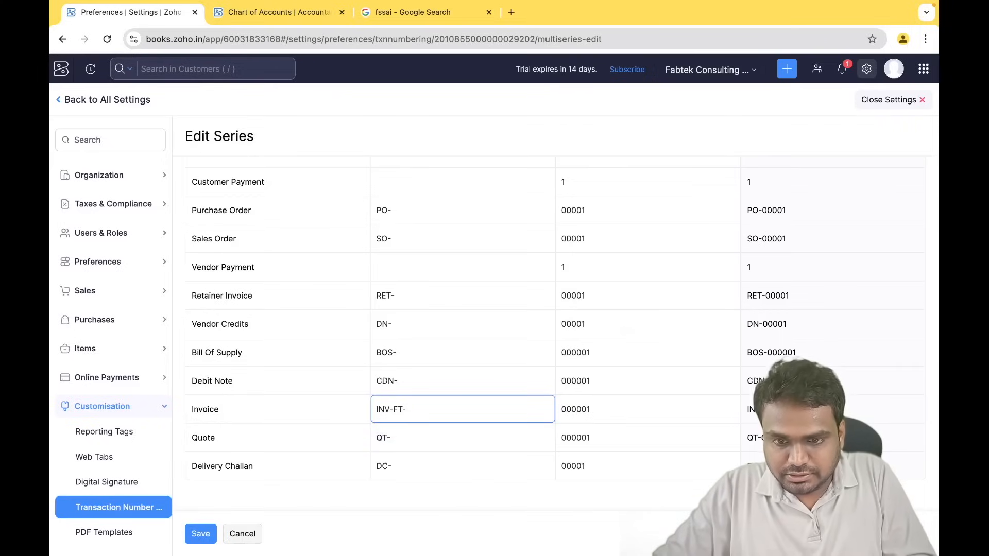
pyautogui.write('24/25-')
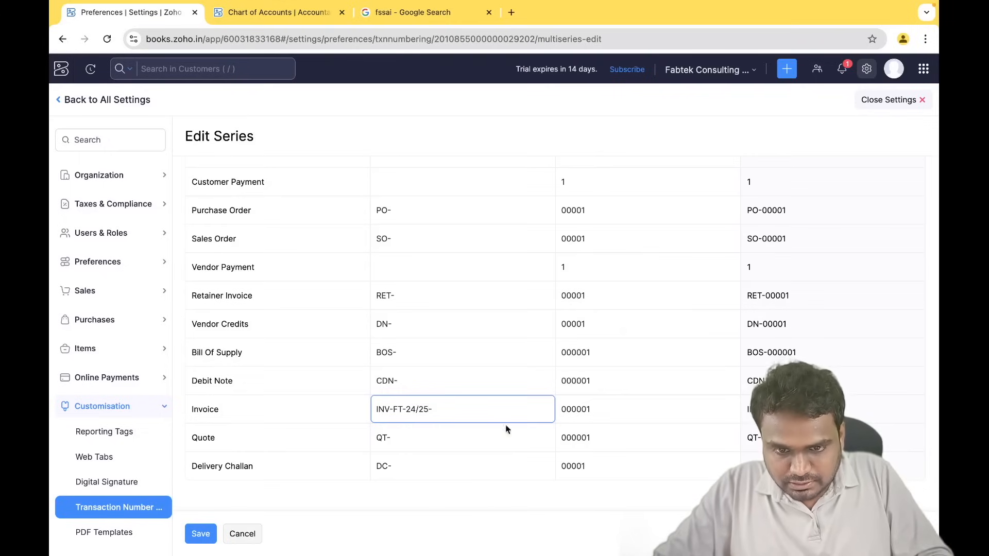
pyautogui.click(571, 411)
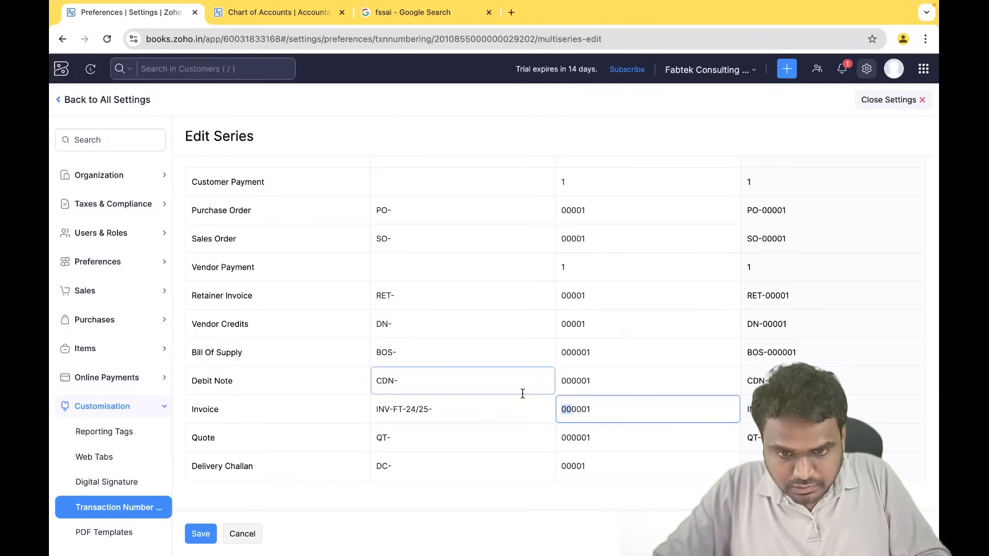
pyautogui.press('BackSpace')
pyautogui.press('BackSpace')
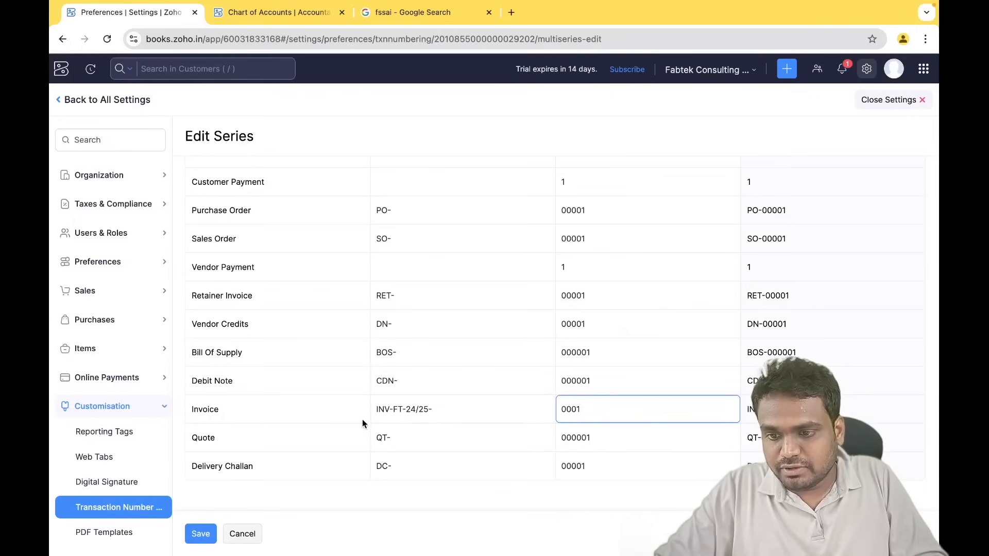
pyautogui.scroll(1, 399, 343)
pyautogui.scroll(2, 399, 342)
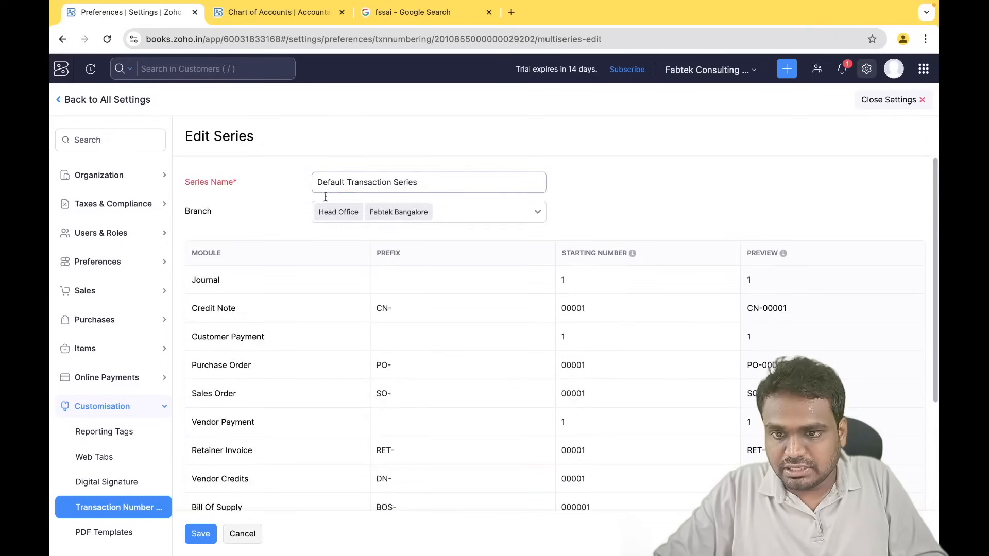
pyautogui.scroll(-1, 406, 295)
pyautogui.scroll(-3, 383, 346)
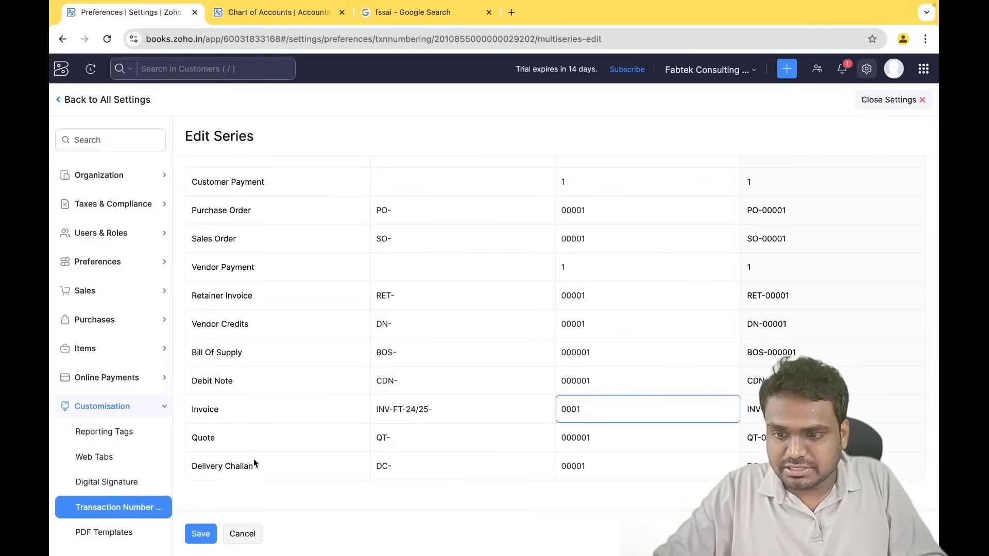
pyautogui.click(201, 534)
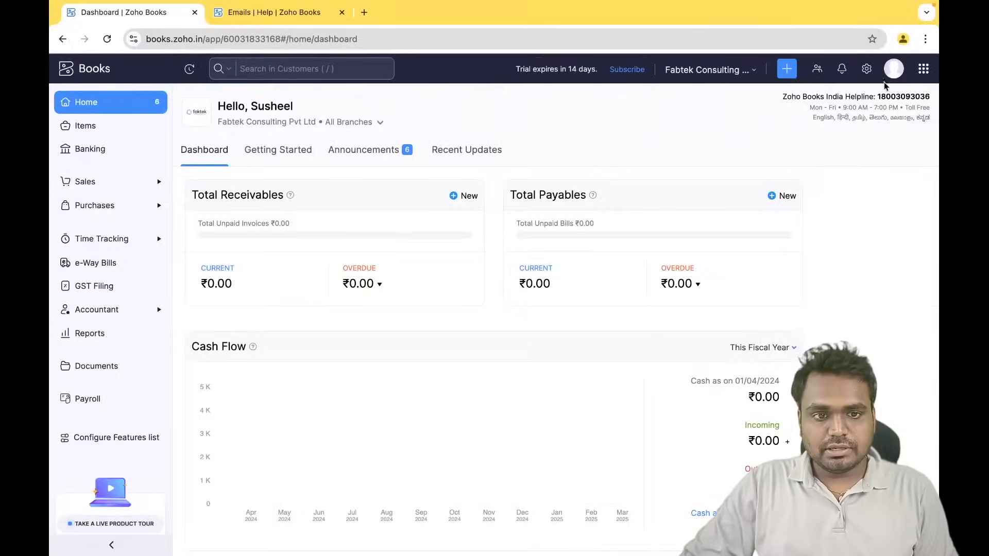
# - Go to the PDF Templates settings and list the Invoice templates
pyautogui.click(866, 68)
pyautogui.scroll(-5, 324, 360)
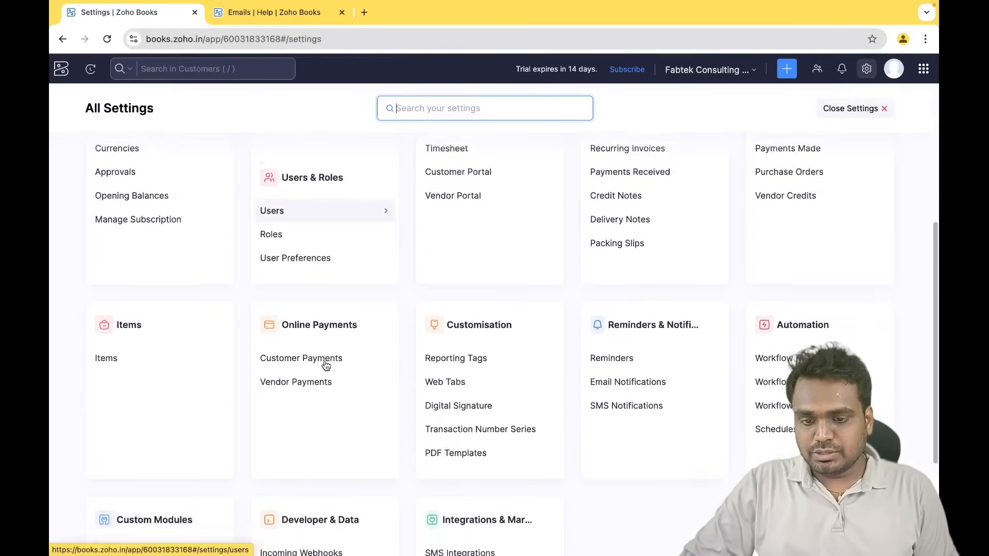
pyautogui.click(456, 387)
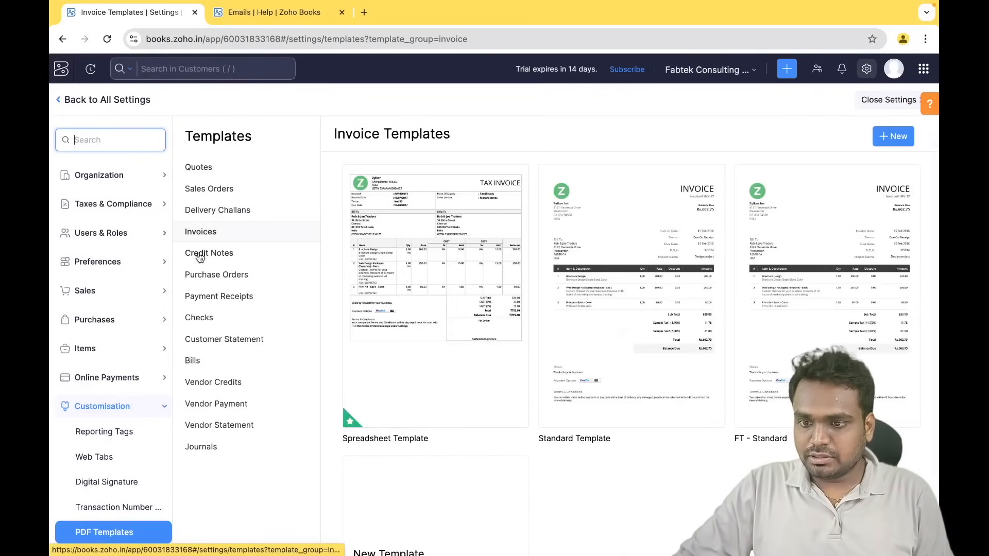
pyautogui.press('super+Tab')
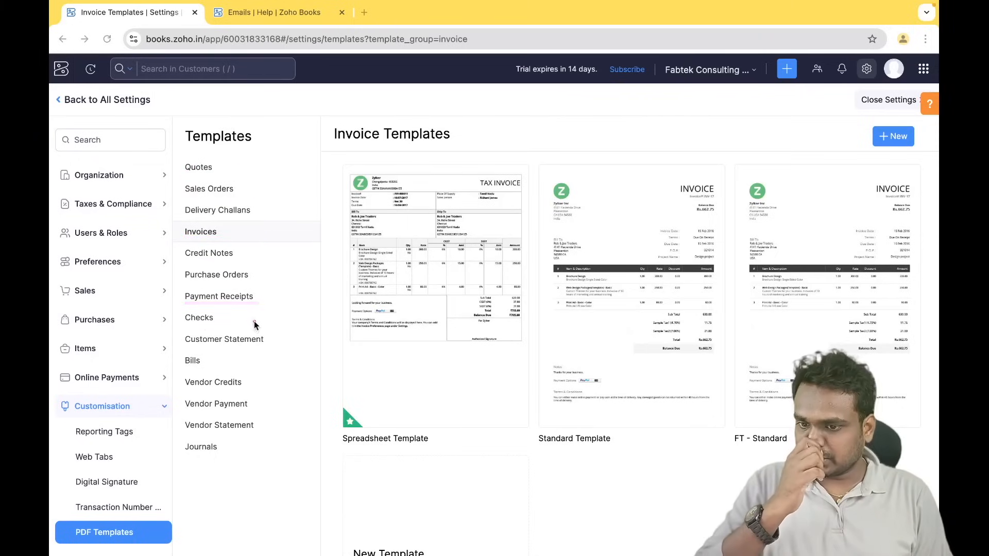
pyautogui.click(209, 233)
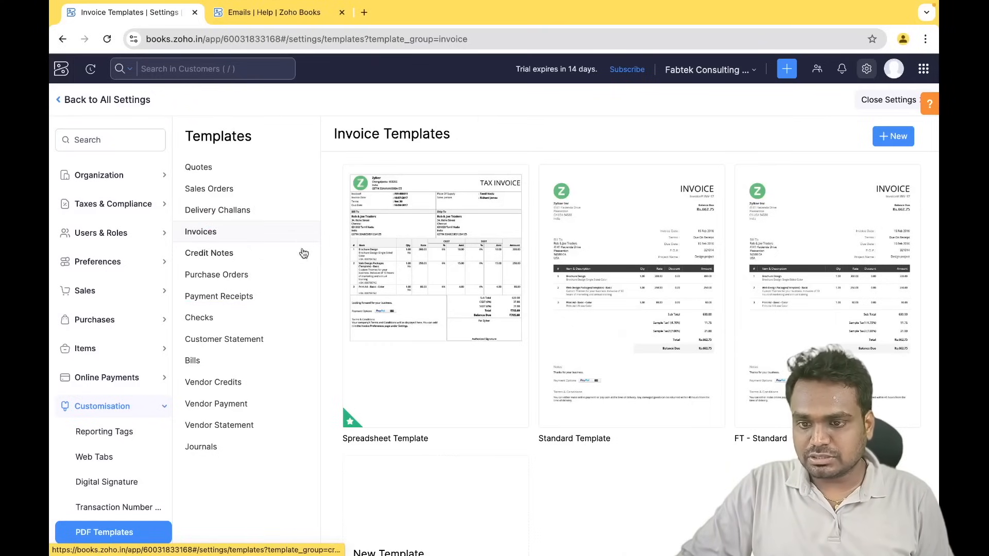
pyautogui.click(891, 136)
# - Create a new English invoice template from the Standard design, named FT - Regular
pyautogui.scroll(-3, 483, 325)
pyautogui.scroll(-10, 483, 325)
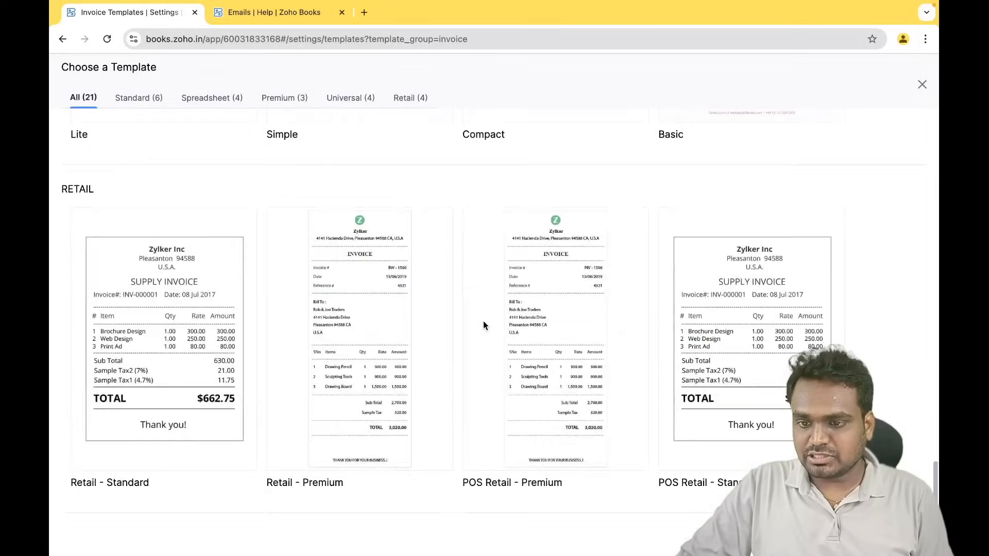
pyautogui.scroll(6, 483, 324)
pyautogui.scroll(8, 483, 320)
pyautogui.moveTo(338, 282)
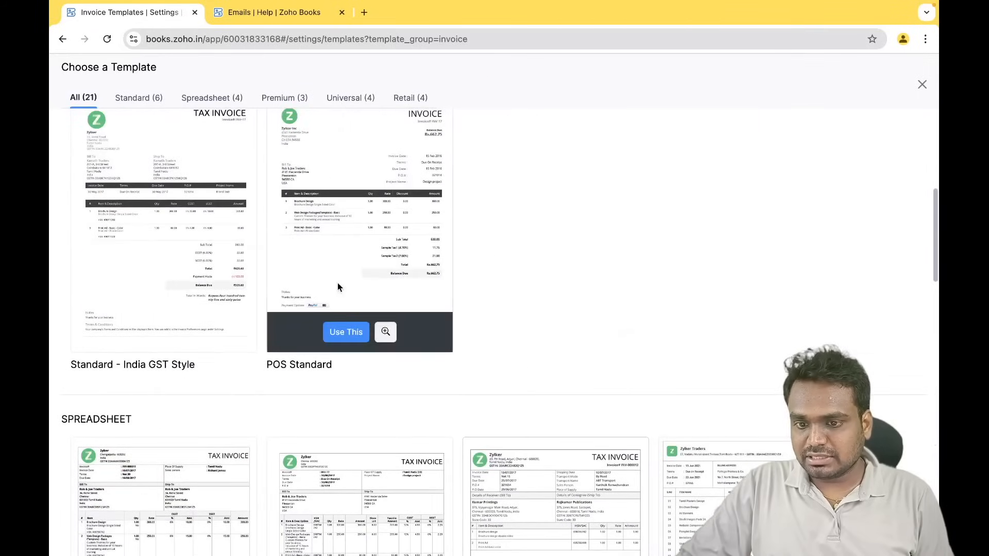
pyautogui.scroll(5, 315, 301)
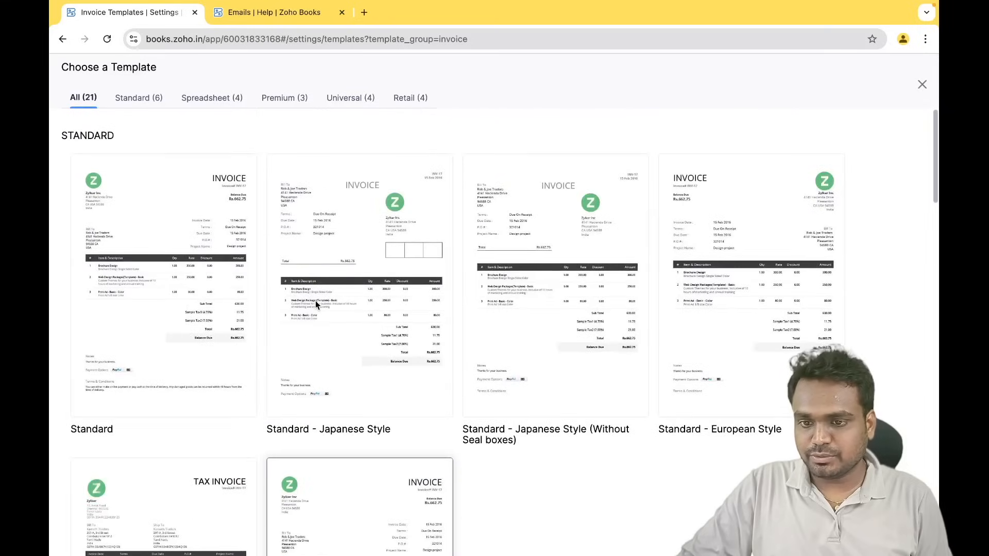
pyautogui.moveTo(161, 373)
pyautogui.click(143, 392)
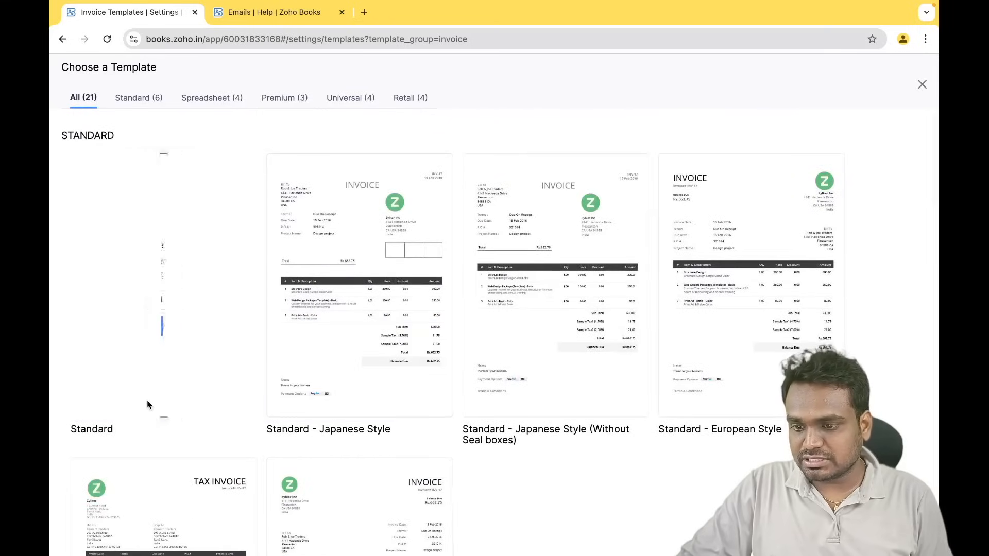
pyautogui.click(119, 323)
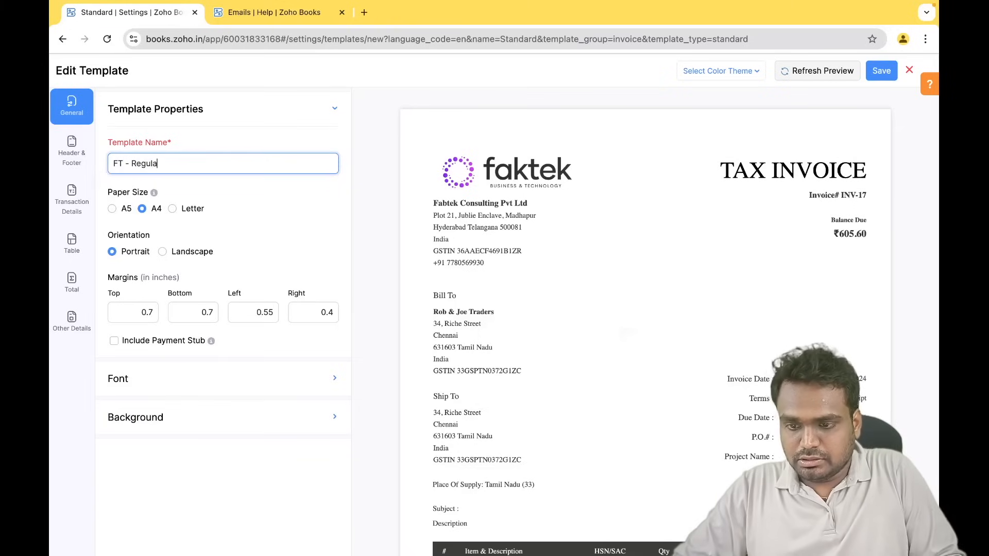
pyautogui.click(279, 147)
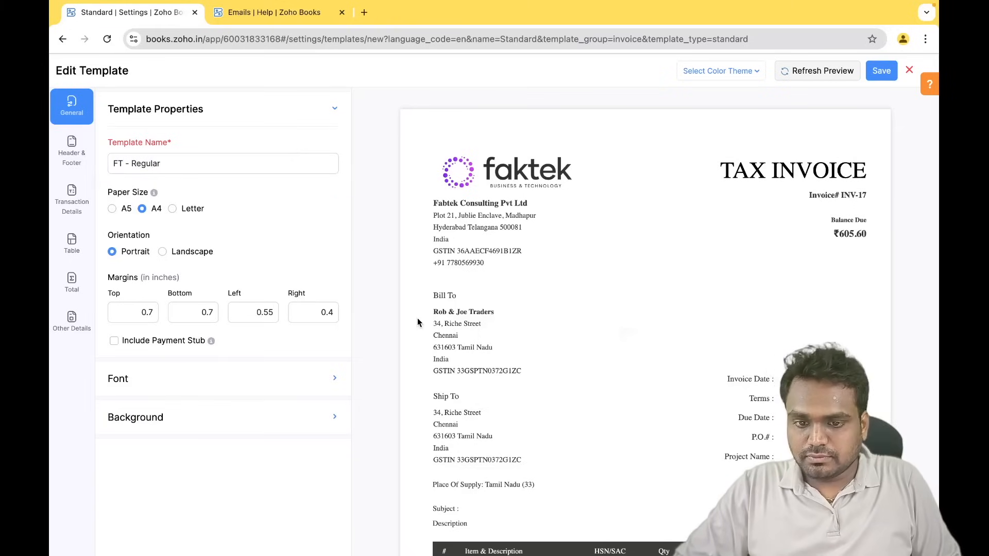
# - Show the Header & Footer settings of the FT - Regular template
pyautogui.scroll(-2, 511, 410)
pyautogui.scroll(2, 512, 413)
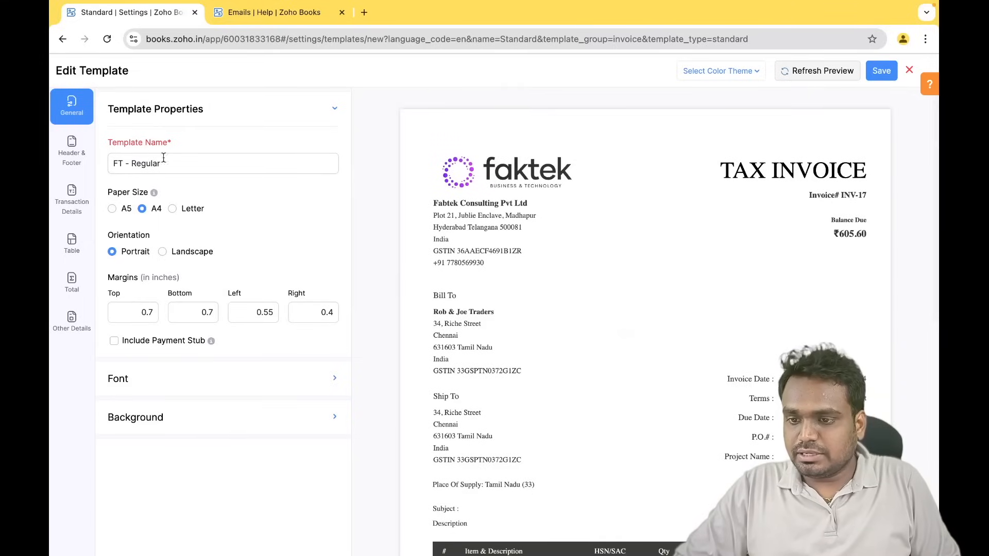
pyautogui.click(74, 140)
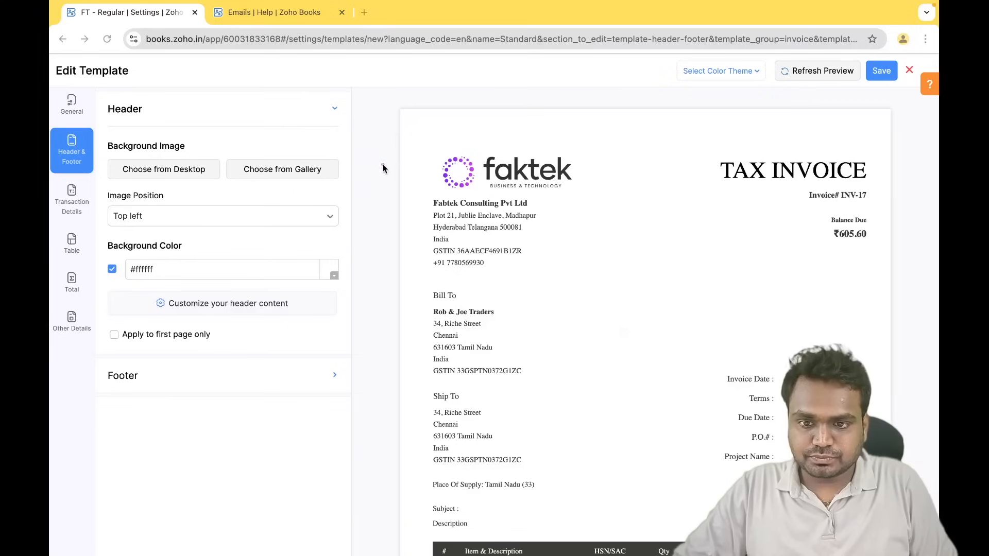
# - Review the custom footer content and its placeholder list, leaving the footer unchanged
pyautogui.moveTo(399, 149); pyautogui.dragTo(922, 152)
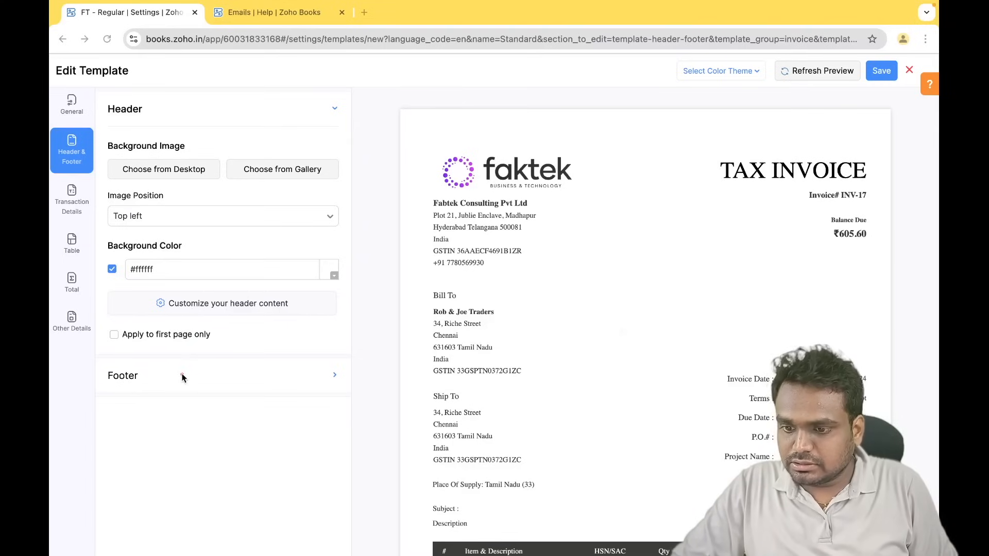
pyautogui.click(225, 380)
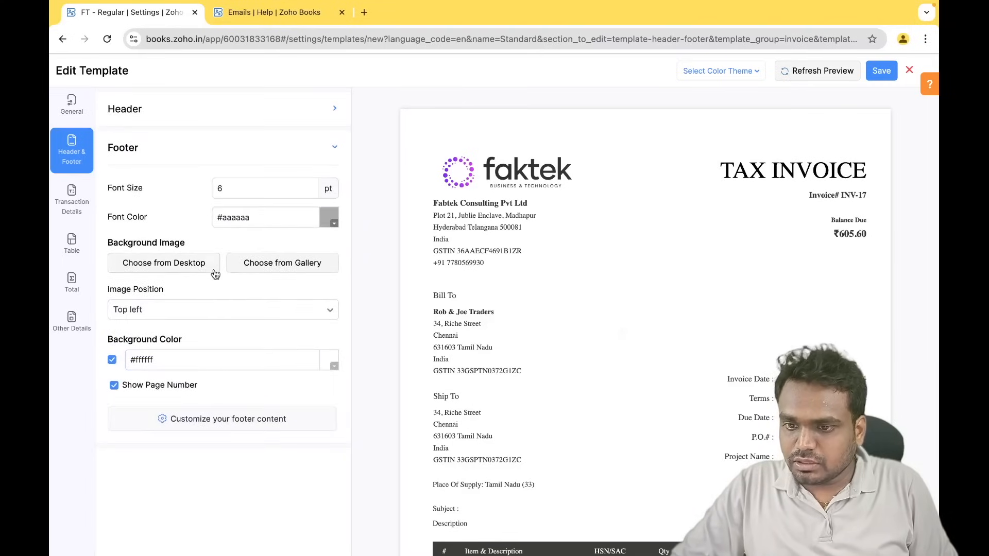
pyautogui.scroll(-10, 666, 397)
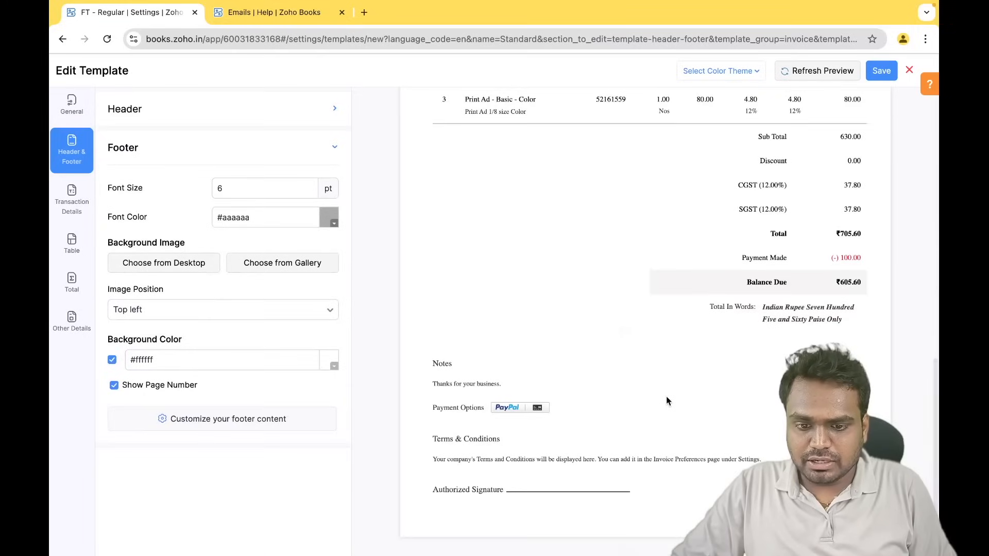
pyautogui.scroll(10, 667, 397)
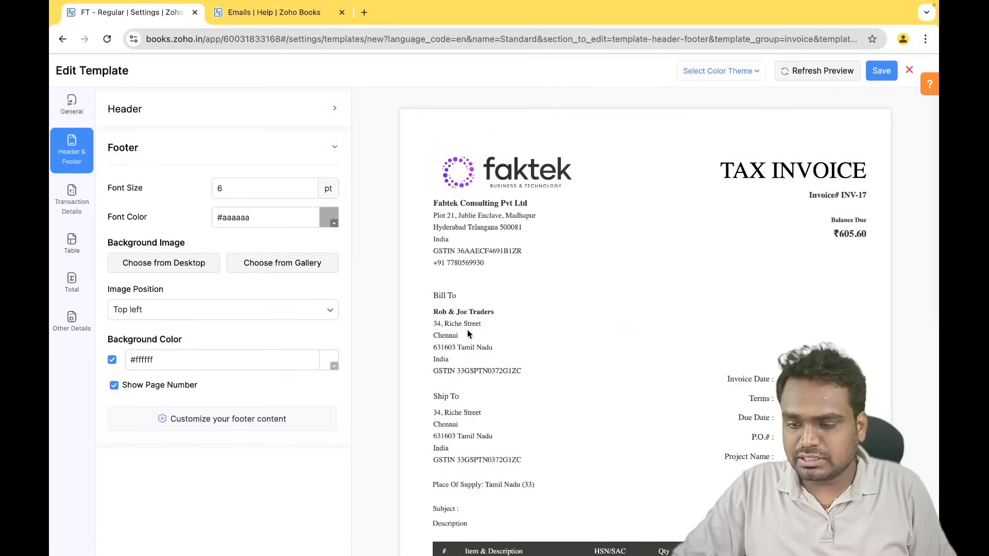
pyautogui.click(231, 421)
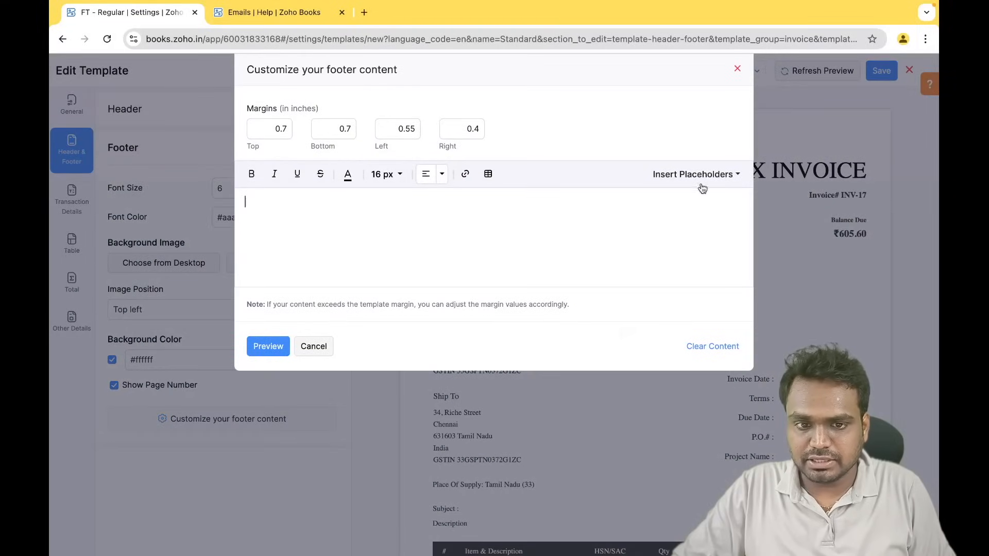
pyautogui.click(705, 175)
pyautogui.click(708, 178)
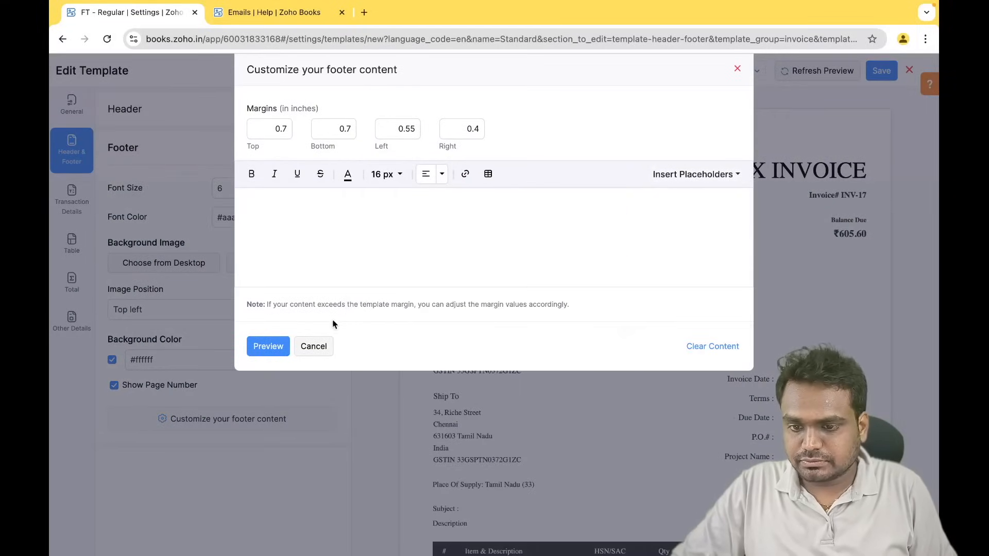
pyautogui.click(318, 344)
# - Check the custom header content without changes, then go to Transaction Details
pyautogui.click(184, 108)
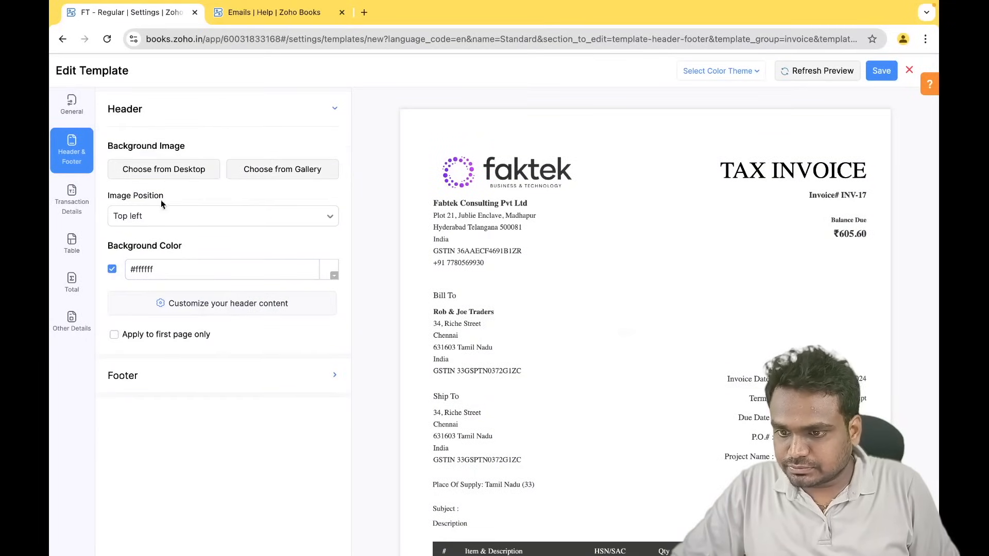
pyautogui.click(211, 304)
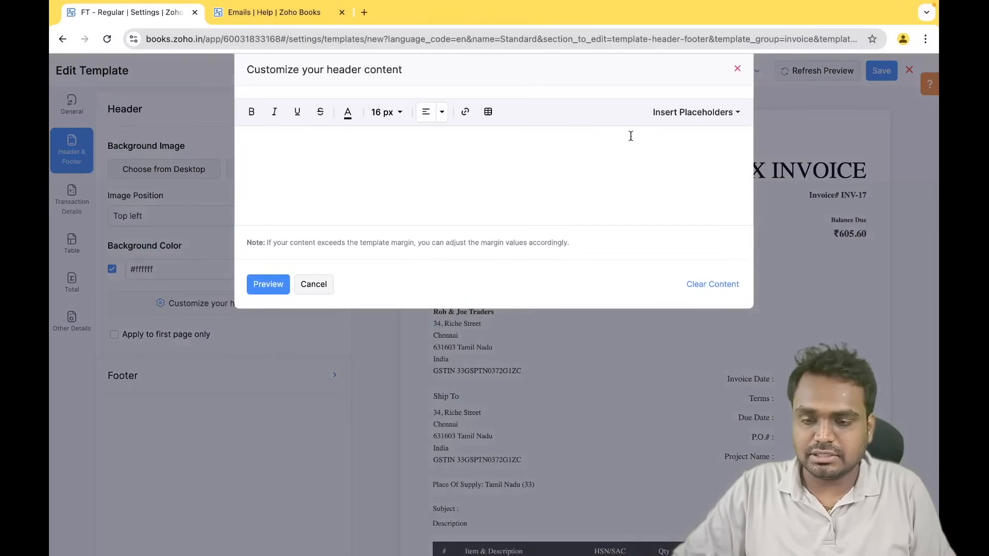
pyautogui.click(312, 283)
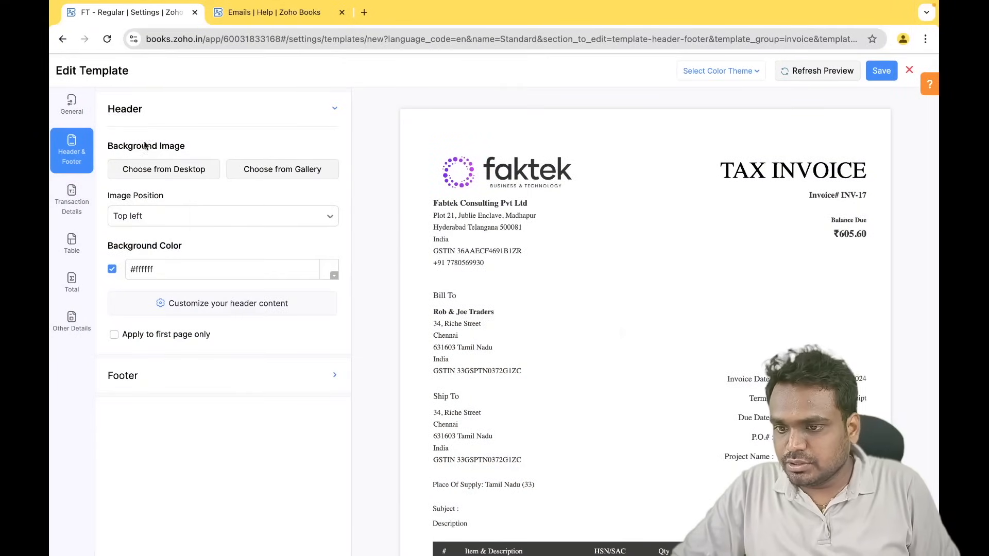
pyautogui.click(73, 198)
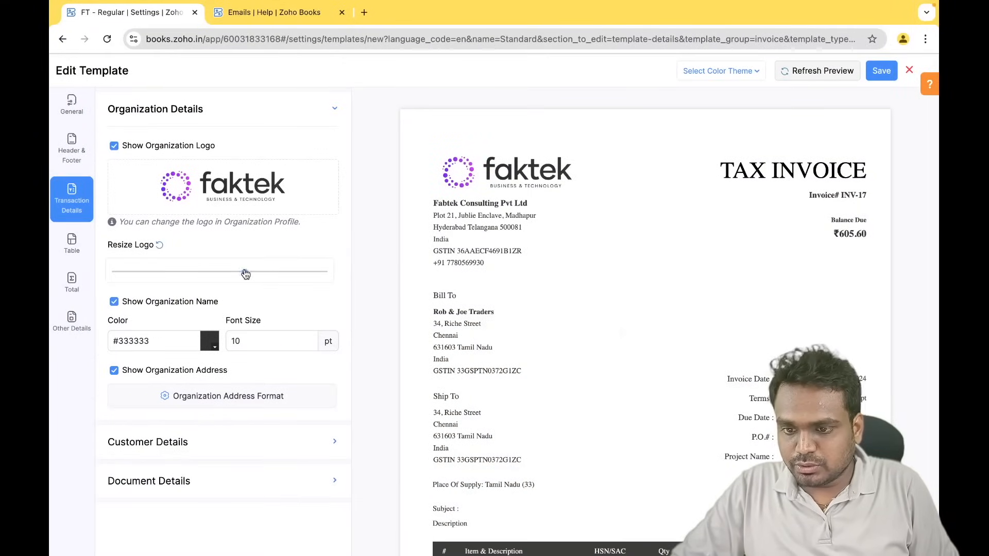
# - Enlarge the company logo with the Resize Logo slider, then expand Customer and Document Details
pyautogui.moveTo(209, 268); pyautogui.dragTo(295, 274)
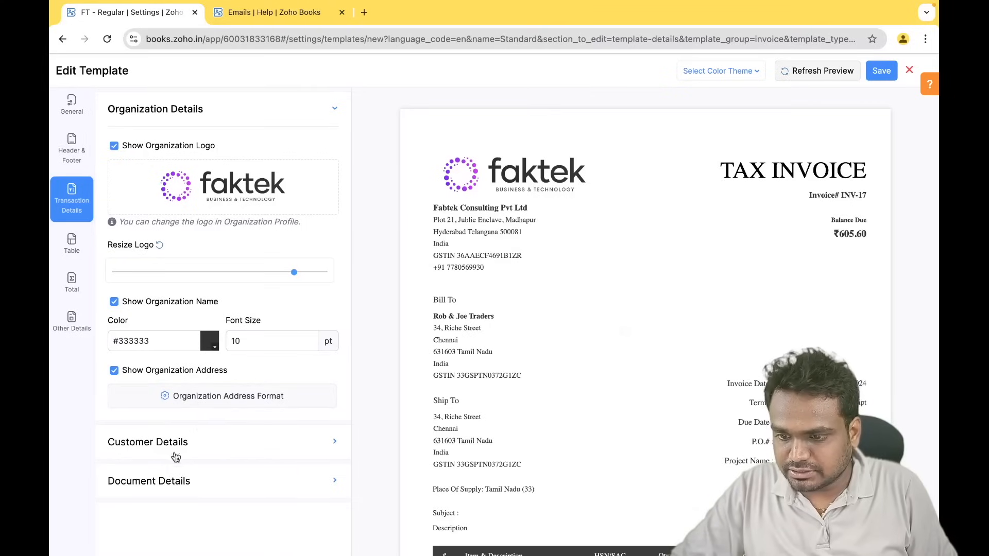
pyautogui.click(241, 121)
pyautogui.click(185, 150)
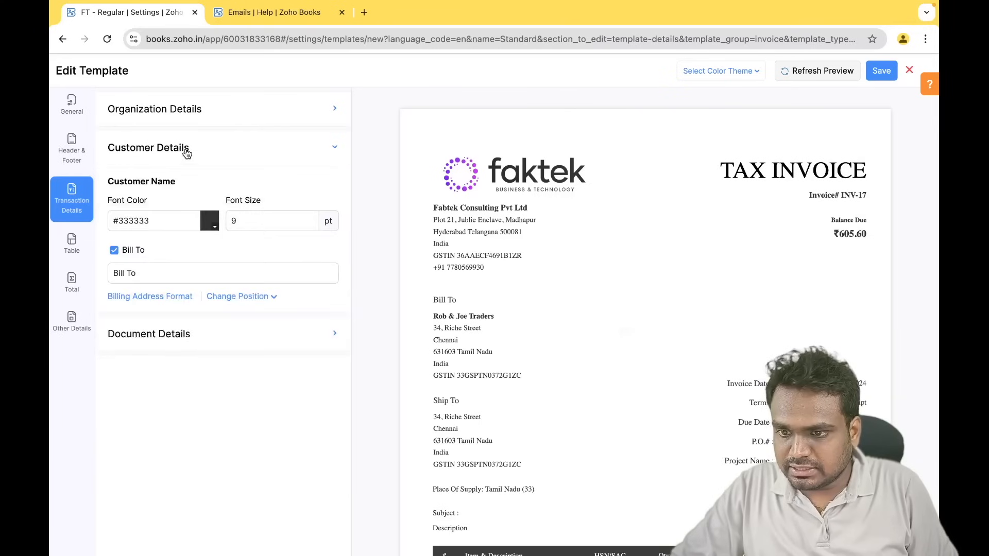
pyautogui.scroll(-2, 542, 356)
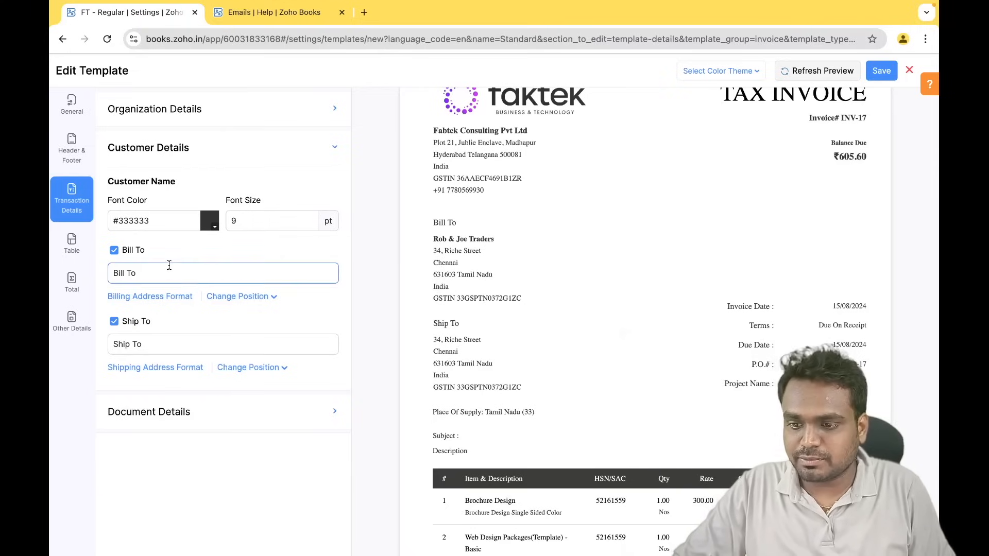
pyautogui.click(168, 413)
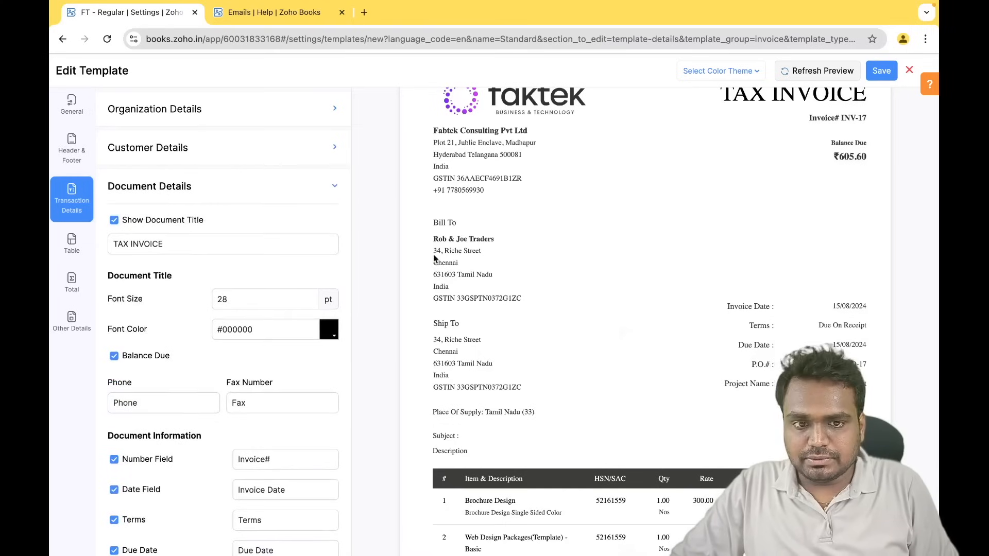
# - Under Document Information, switch off the Project field and switch on Salesperson
pyautogui.scroll(1, 433, 255)
pyautogui.scroll(-1, 189, 288)
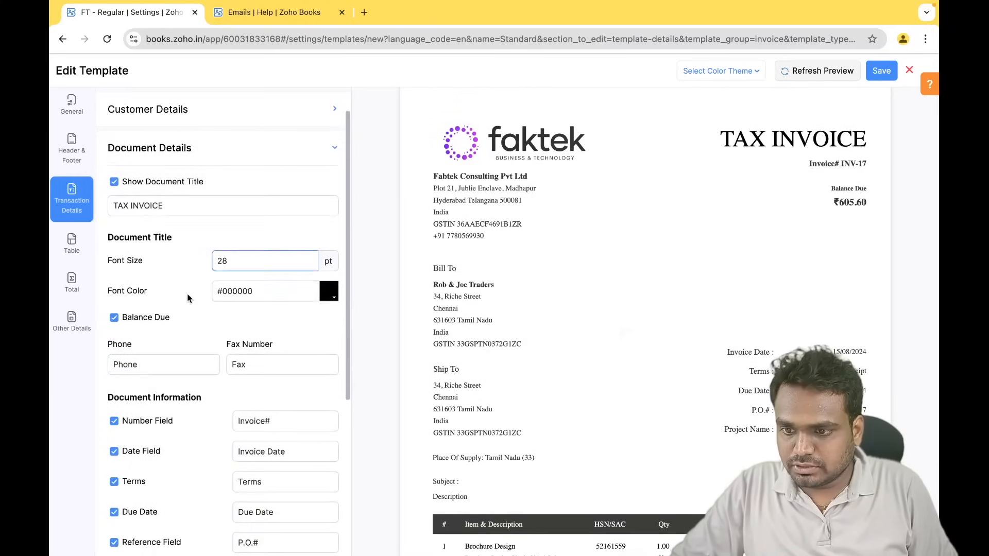
pyautogui.scroll(-3, 177, 376)
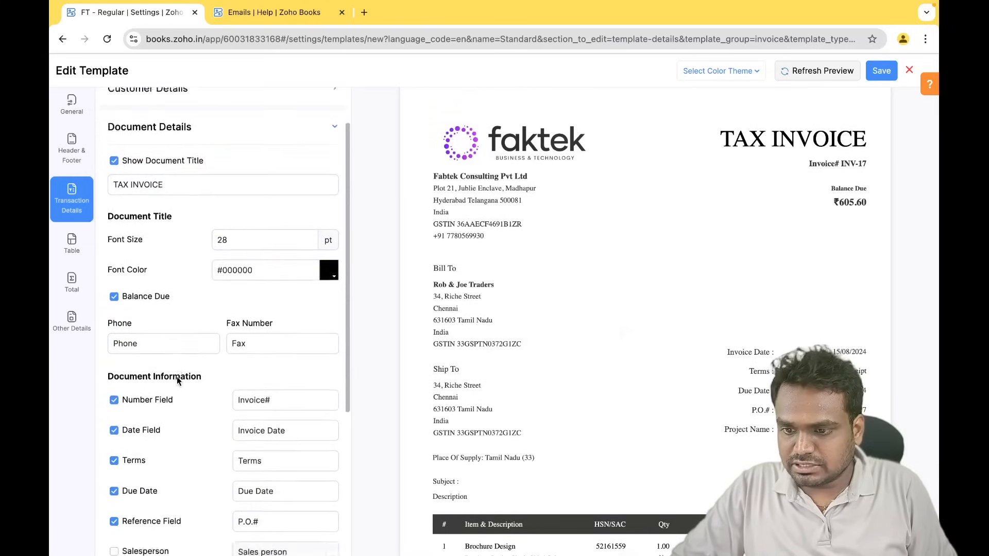
pyautogui.scroll(-4, 177, 376)
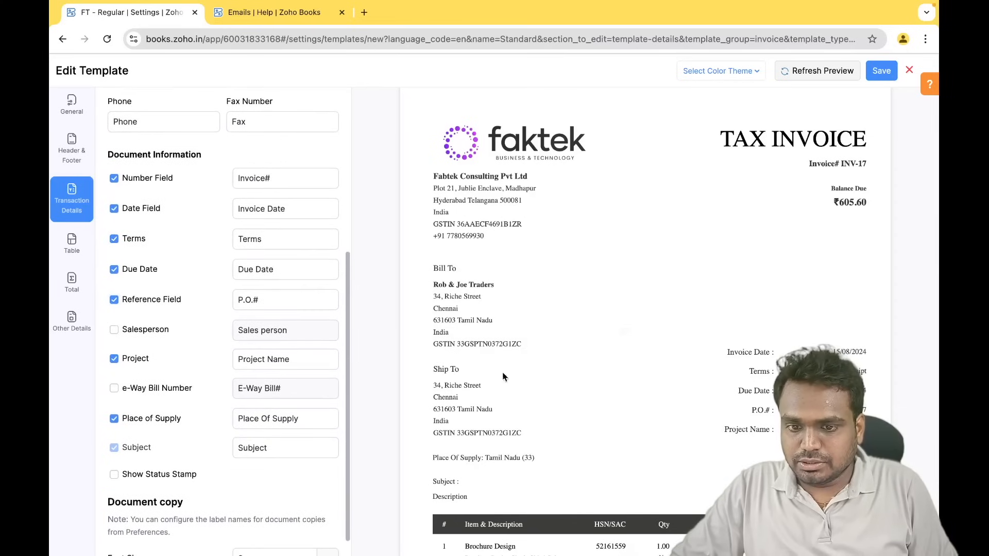
pyautogui.scroll(-1, 609, 397)
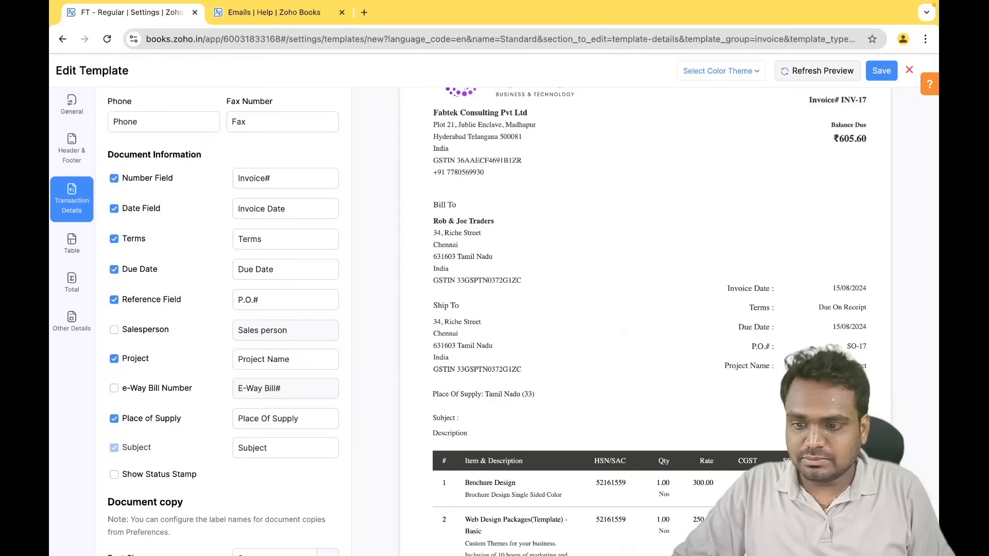
pyautogui.moveTo(725, 365); pyautogui.dragTo(779, 366)
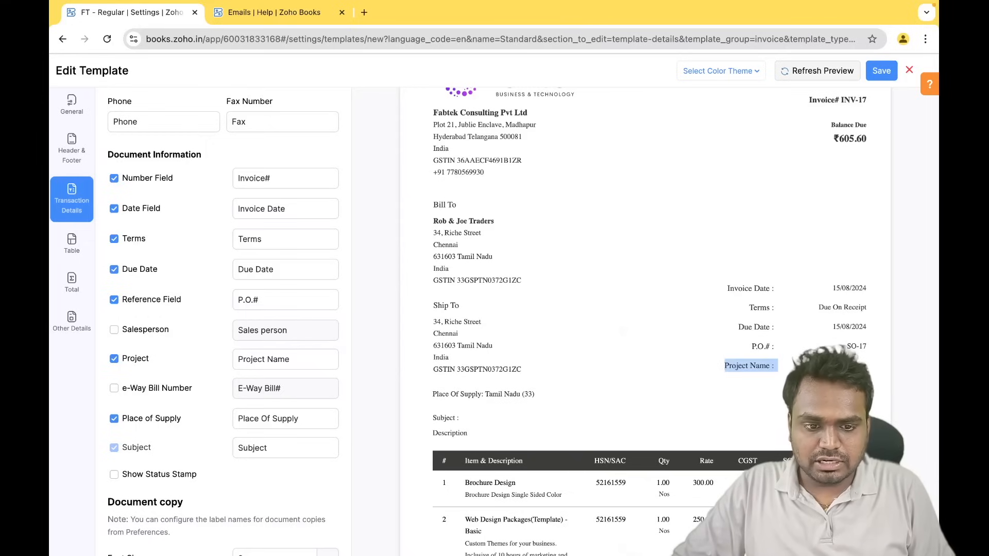
pyautogui.click(474, 223)
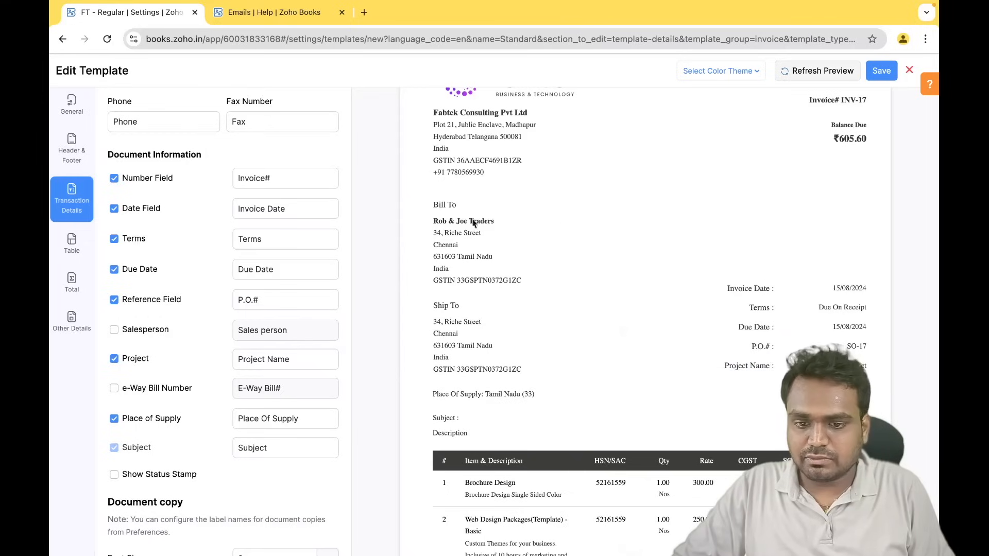
pyautogui.click(114, 359)
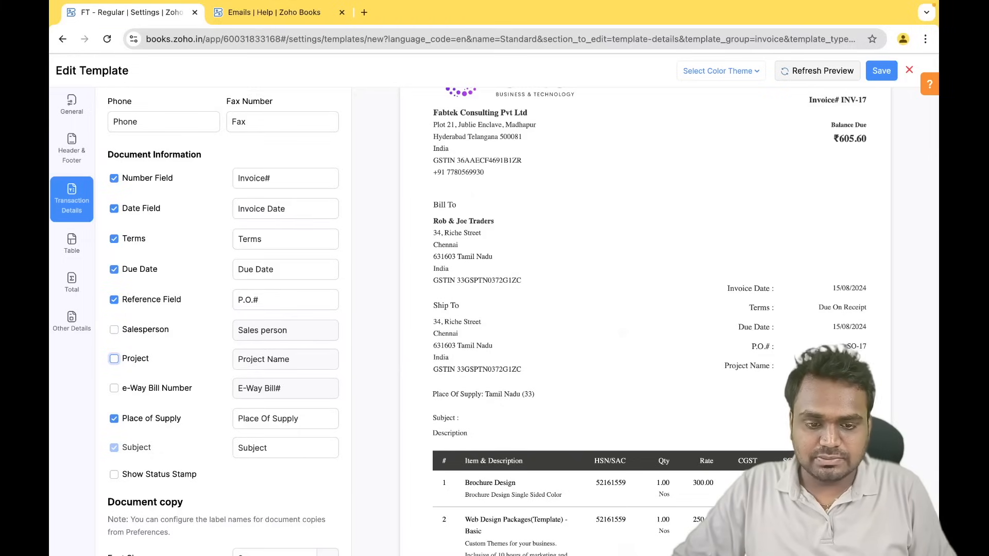
pyautogui.click(114, 330)
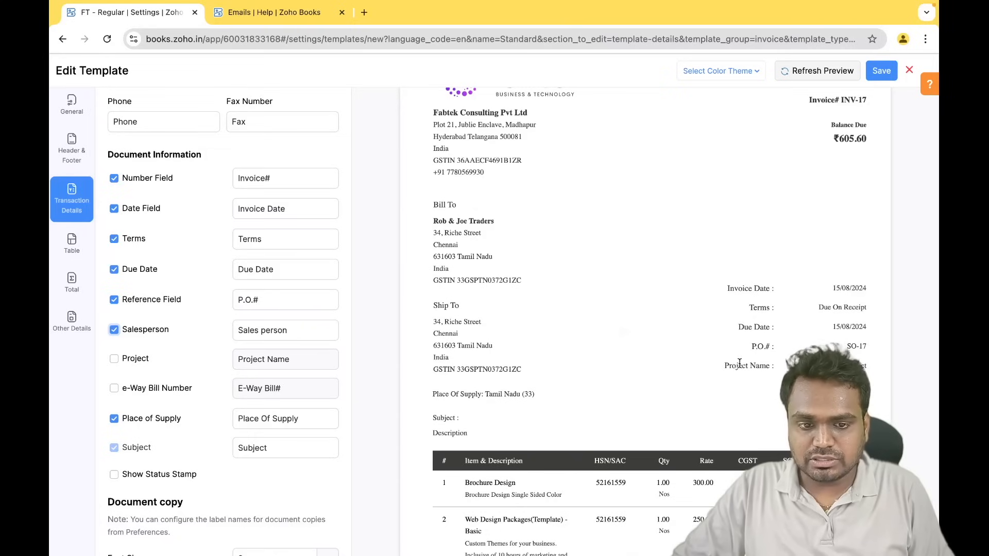
# - In the item table settings, locate the CGST and SGST tax columns in the preview
pyautogui.scroll(-2, 221, 404)
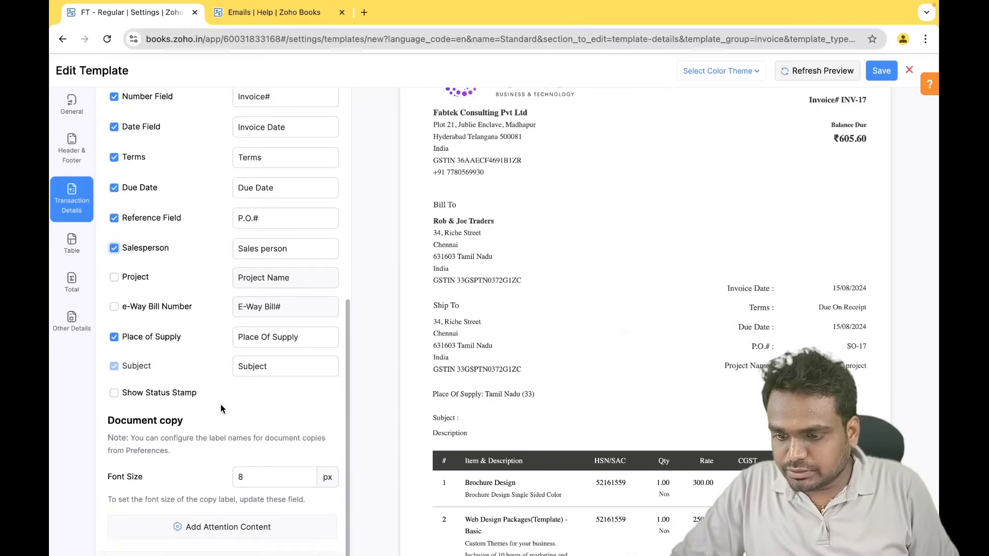
pyautogui.scroll(8, 220, 404)
pyautogui.click(72, 243)
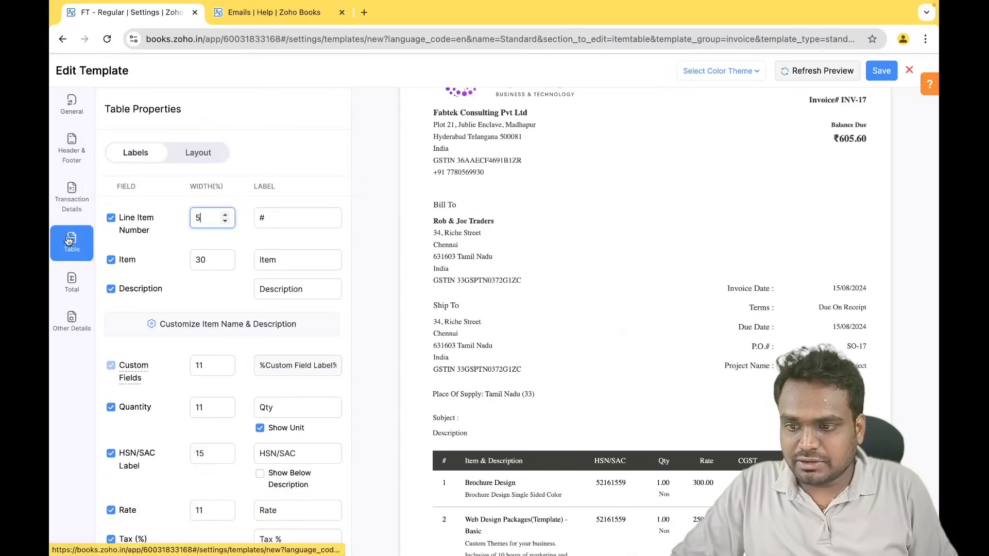
pyautogui.scroll(-5, 596, 336)
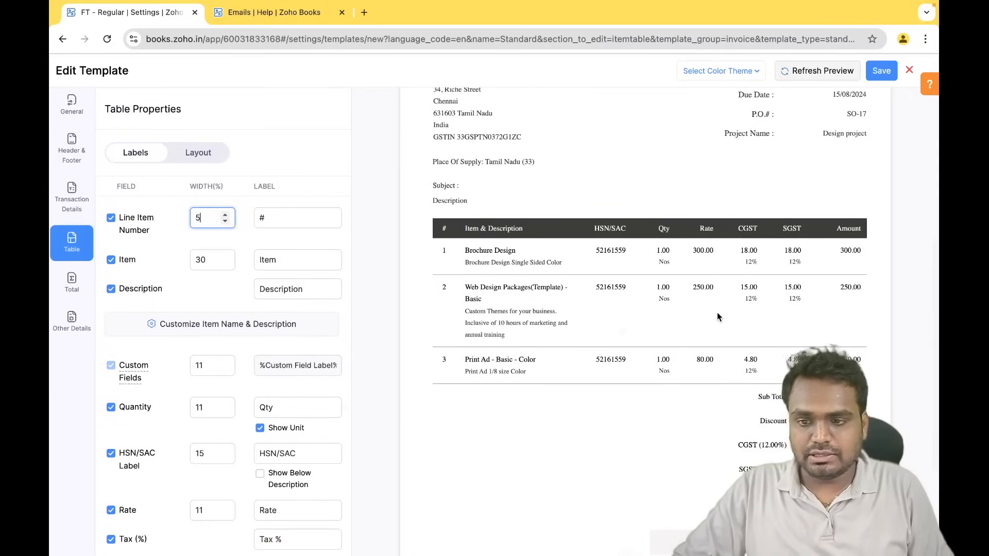
pyautogui.scroll(-1, 719, 316)
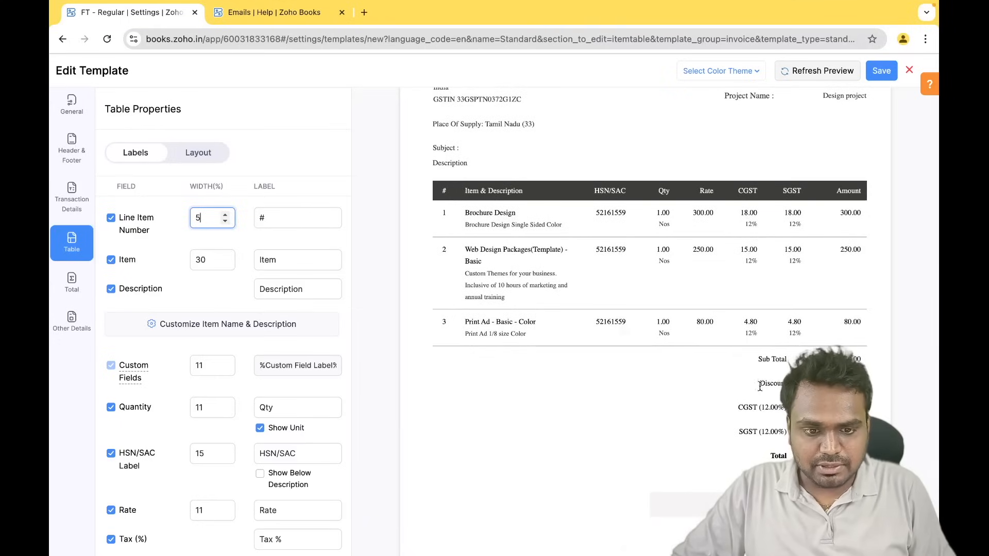
pyautogui.moveTo(738, 409); pyautogui.dragTo(786, 407)
pyautogui.moveTo(743, 431); pyautogui.dragTo(787, 432)
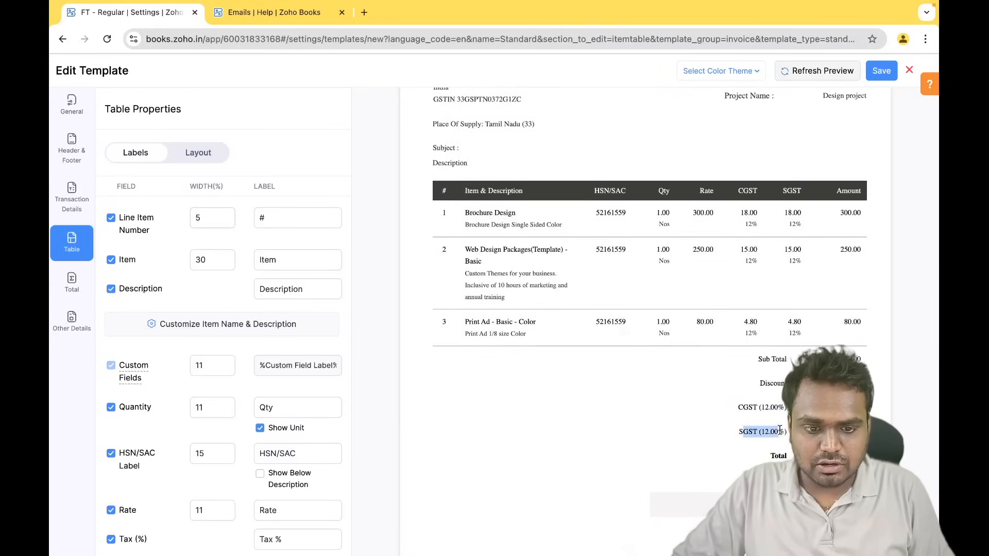
pyautogui.click(769, 368)
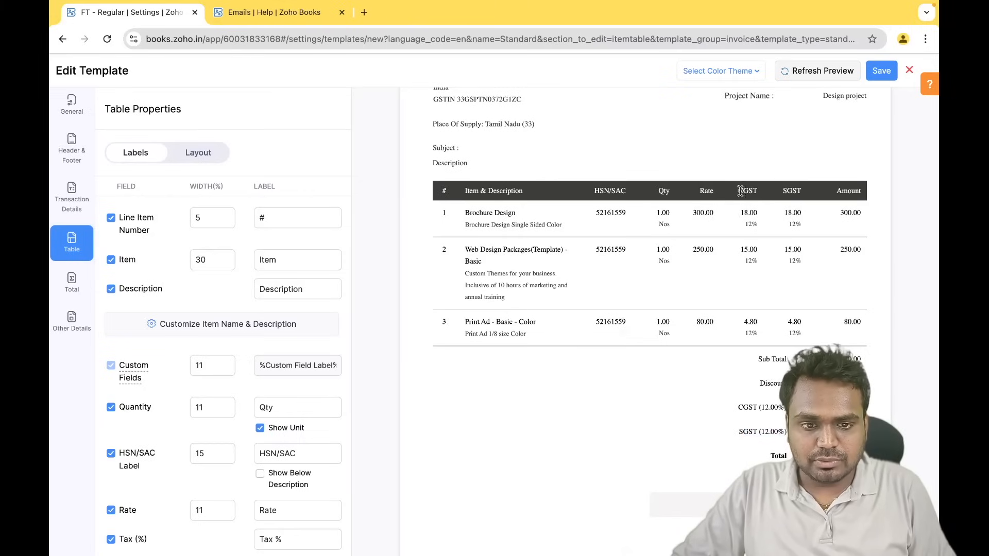
pyautogui.moveTo(739, 191); pyautogui.dragTo(788, 192)
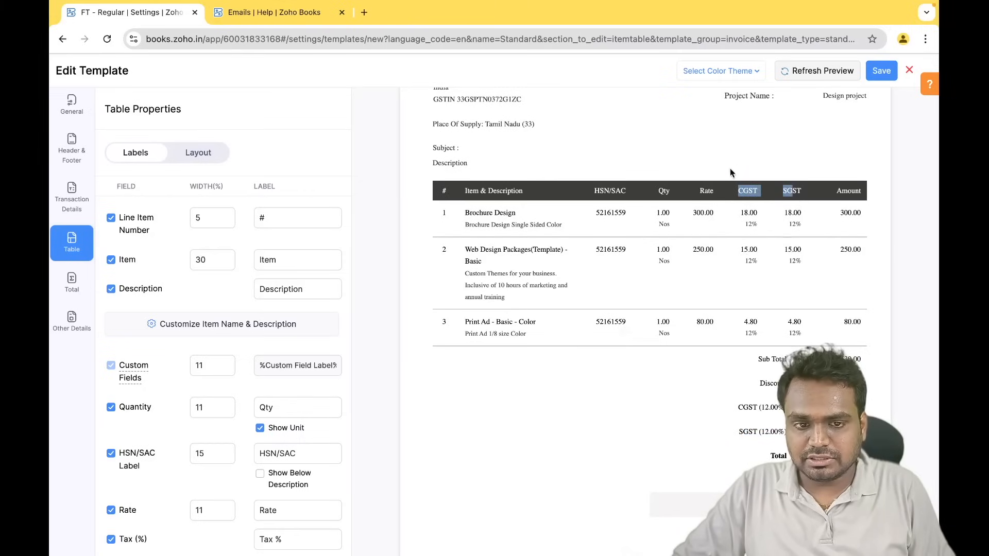
# - Switch off the Tax (%) and Tax Amount columns and refresh the preview
pyautogui.scroll(-5, 229, 377)
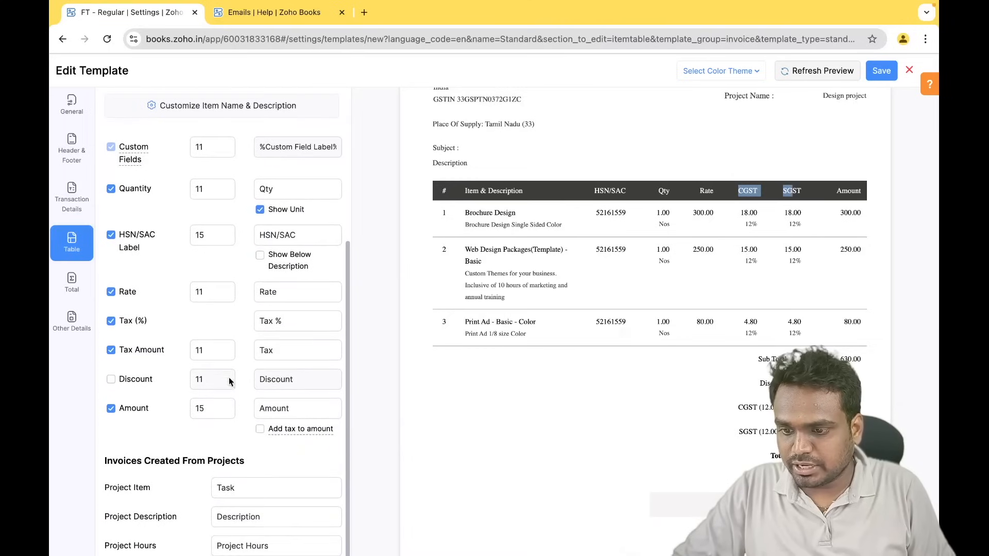
pyautogui.click(111, 320)
pyautogui.click(111, 350)
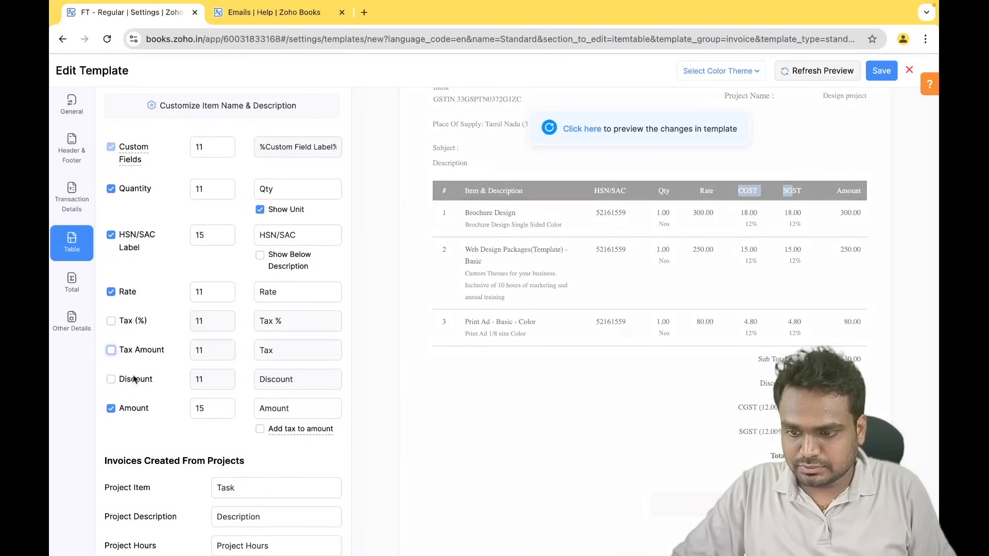
pyautogui.click(601, 130)
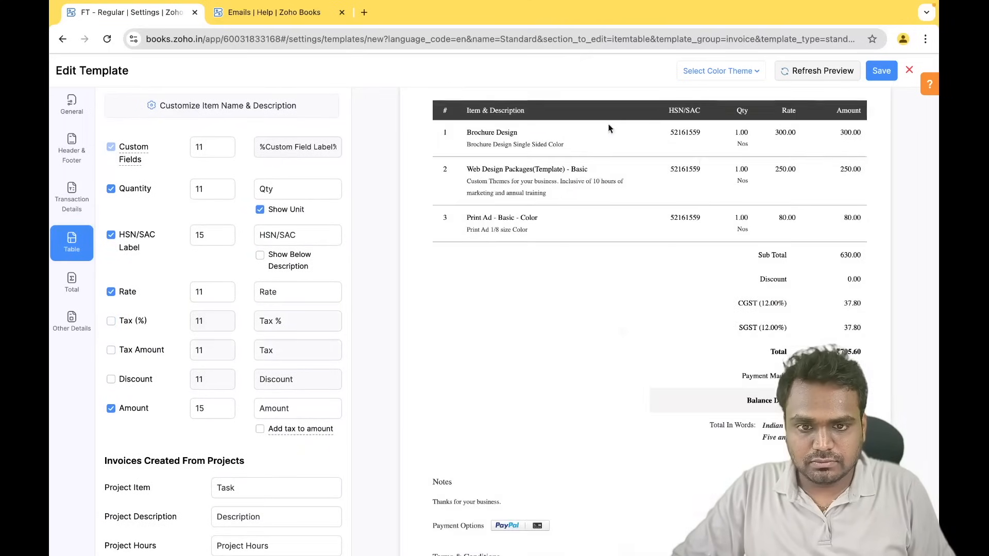
pyautogui.scroll(7, 612, 320)
pyautogui.scroll(-2, 612, 320)
pyautogui.scroll(2, 611, 321)
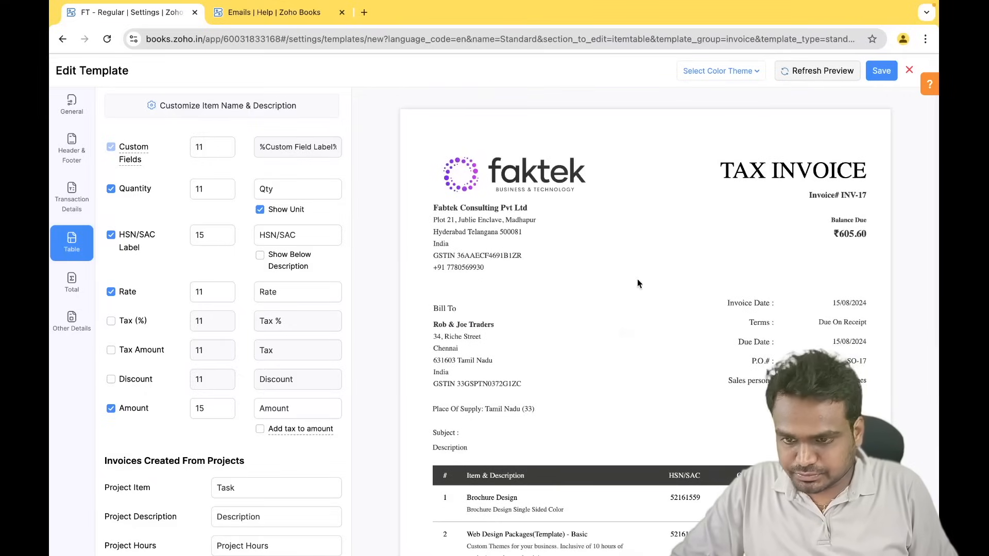
pyautogui.click(737, 71)
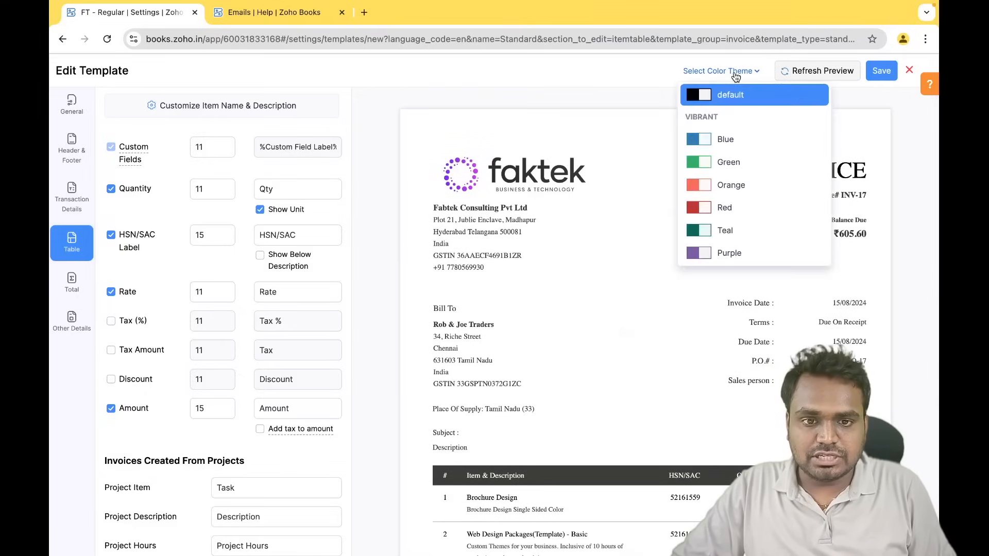
# - Try the Blue colour theme, then switch the template to Purple and check the preview
pyautogui.click(737, 142)
pyautogui.scroll(-10, 662, 356)
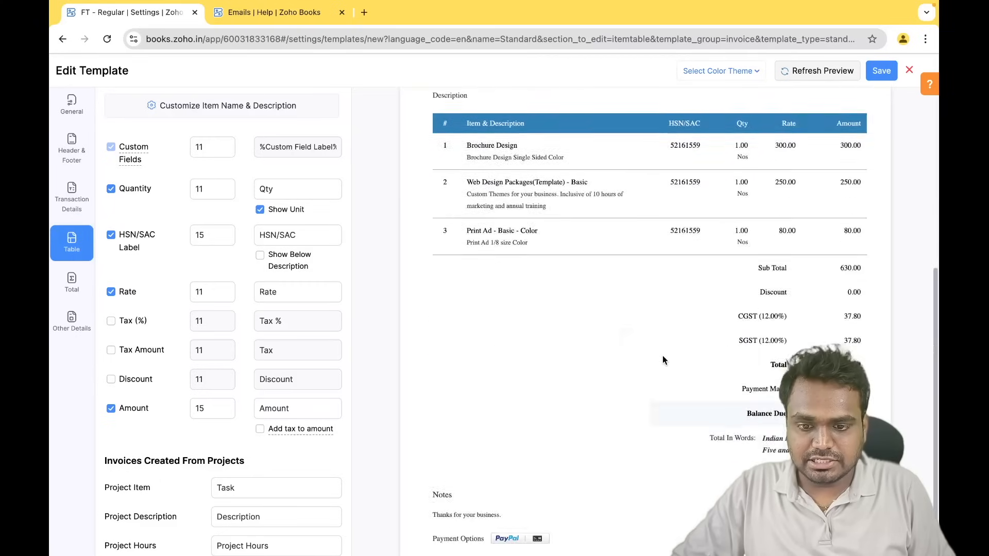
pyautogui.scroll(10, 662, 360)
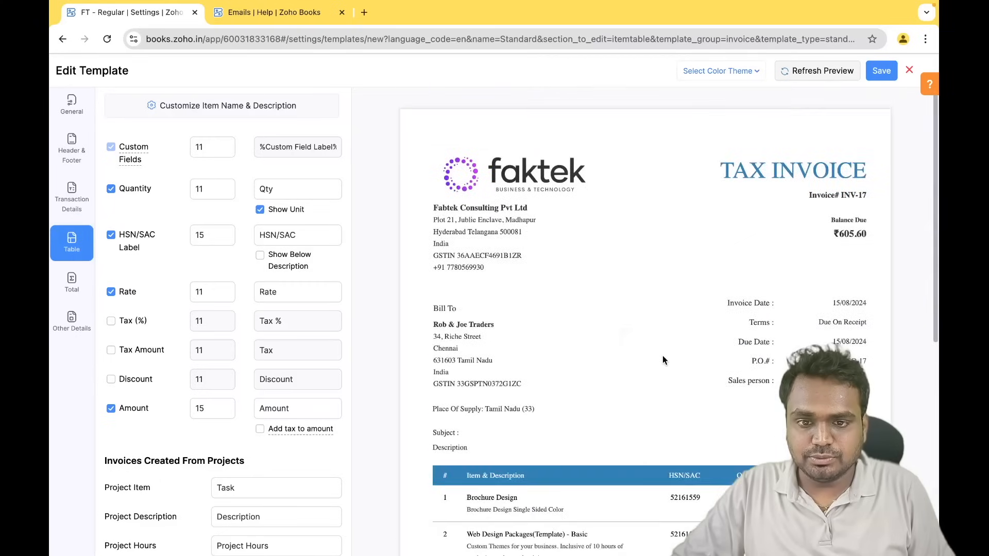
pyautogui.click(731, 76)
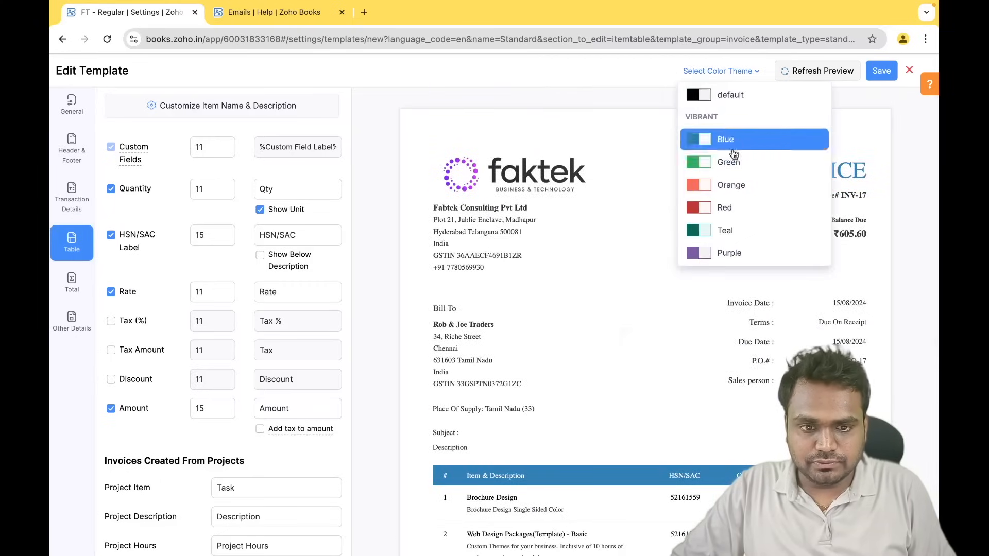
pyautogui.click(721, 260)
pyautogui.scroll(-2, 554, 394)
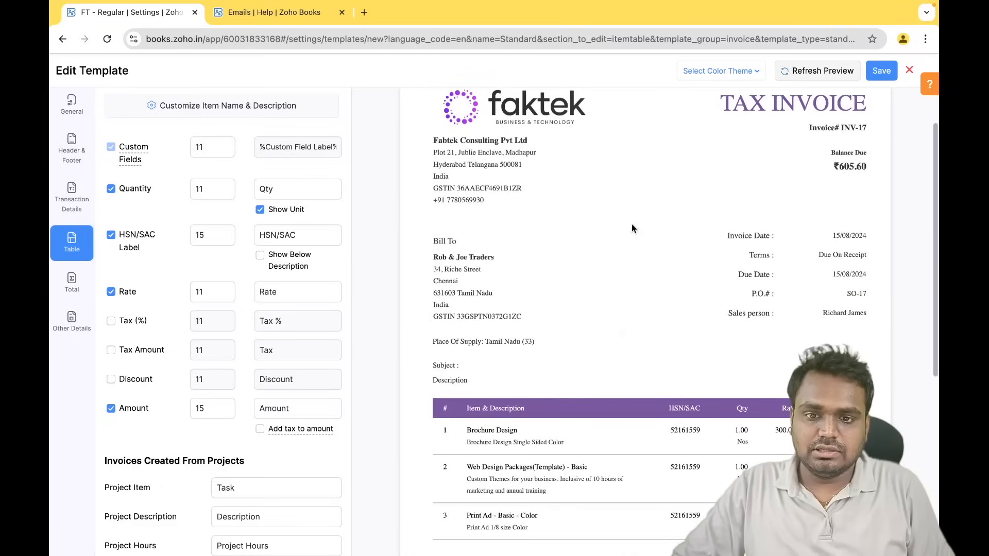
pyautogui.scroll(-8, 591, 382)
pyautogui.scroll(10, 591, 382)
pyautogui.scroll(-7, 631, 340)
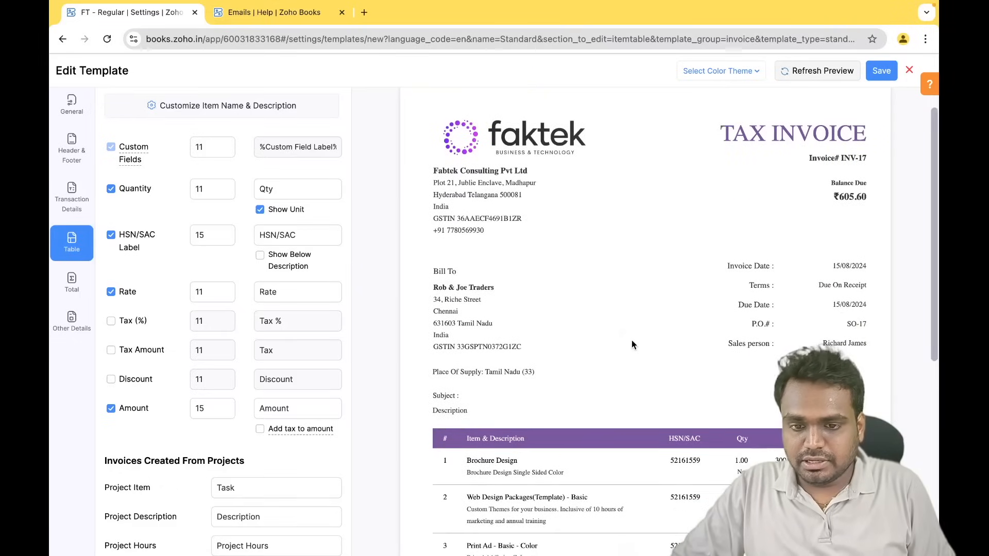
pyautogui.scroll(7, 632, 340)
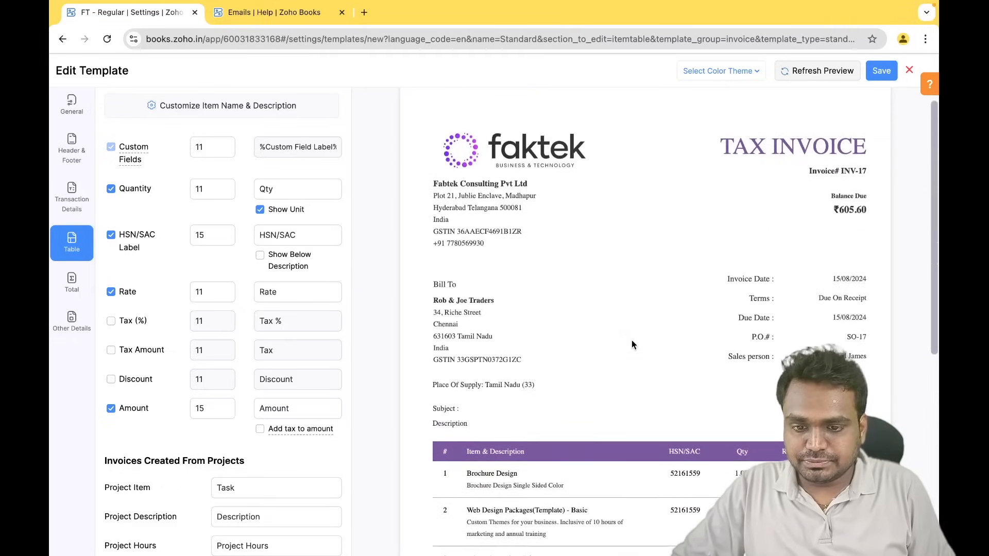
pyautogui.scroll(-7, 631, 339)
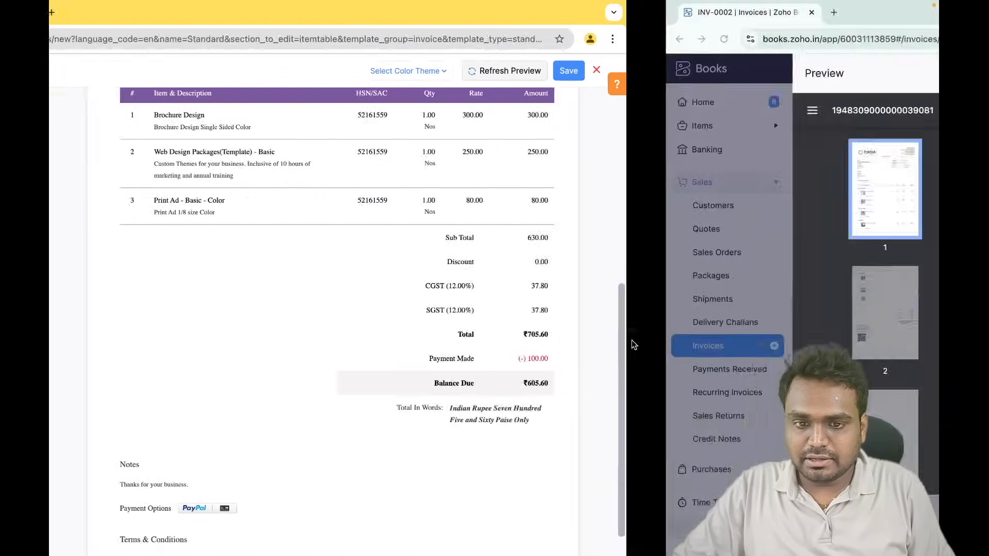
pyautogui.scroll(-15, 529, 338)
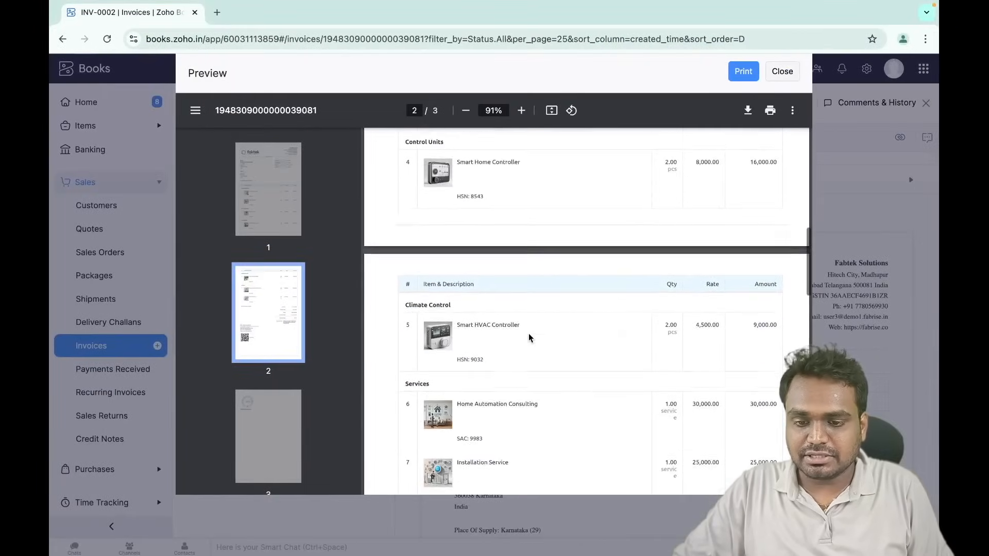
pyautogui.scroll(3, 529, 338)
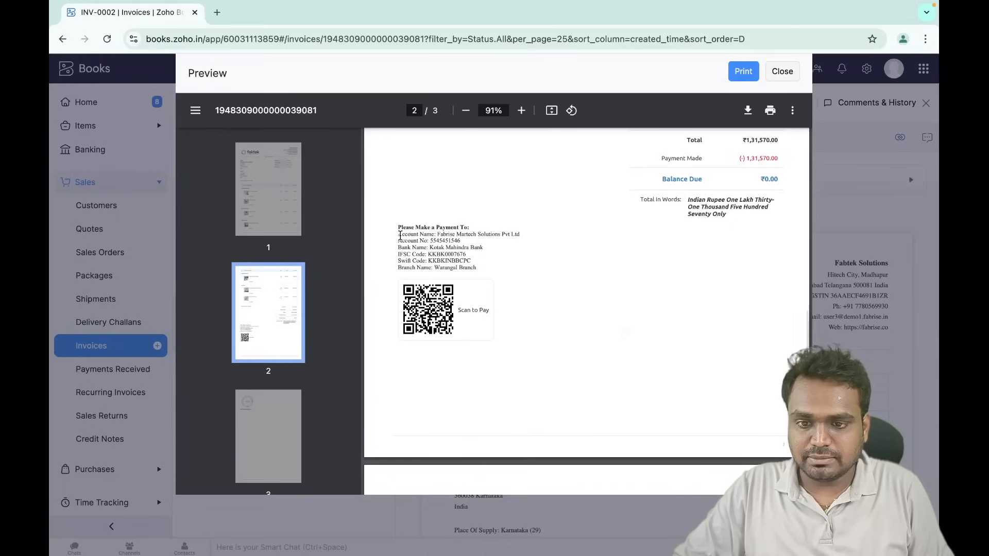
pyautogui.moveTo(400, 236); pyautogui.dragTo(517, 261)
pyautogui.click(495, 263)
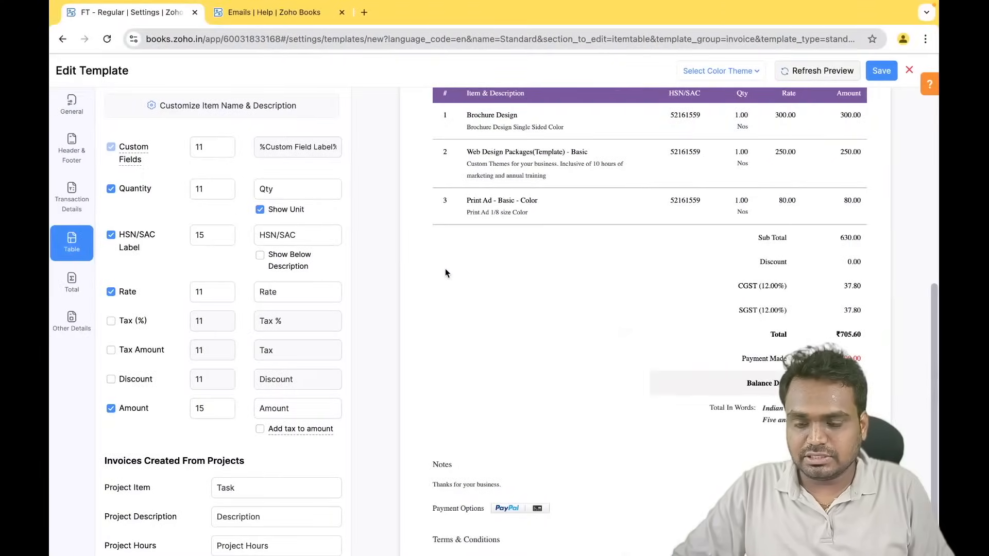
pyautogui.scroll(5, 445, 270)
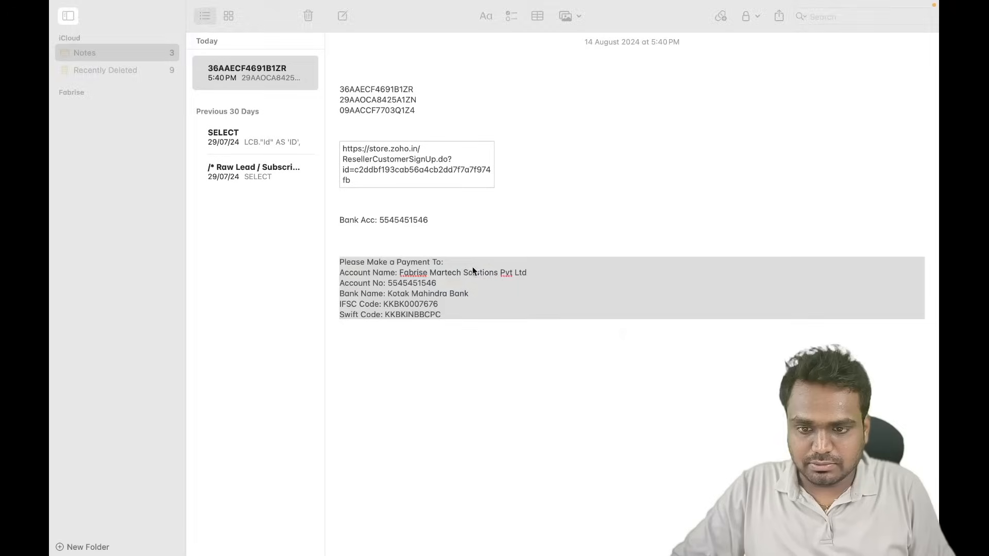
pyautogui.click(473, 271)
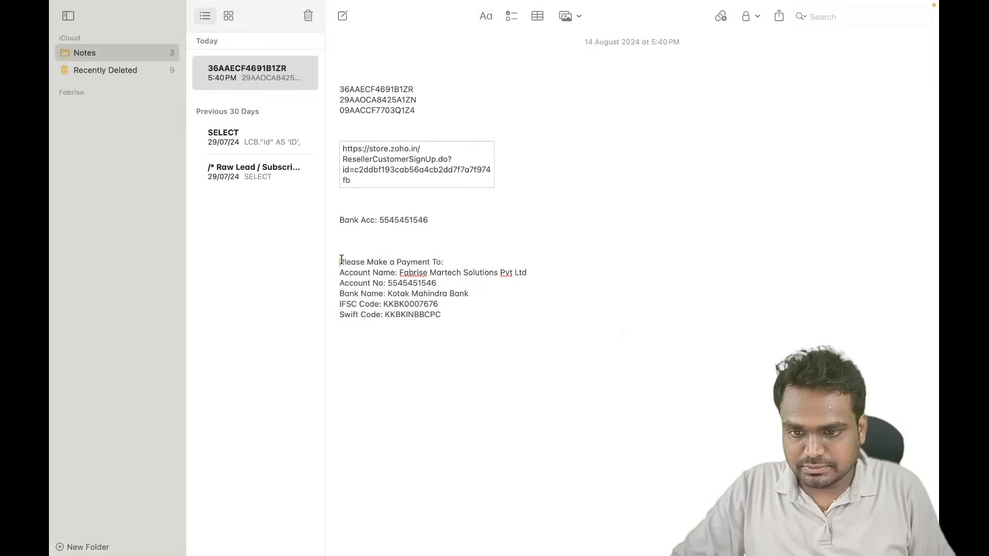
pyautogui.moveTo(341, 259); pyautogui.dragTo(508, 322)
pyautogui.hotkey('ctrl', 'c')
pyautogui.hotkey('ctrl', 'Left')
pyautogui.hotkey('ctrl', 'Left')
pyautogui.hotkey('ctrl', 'Left')
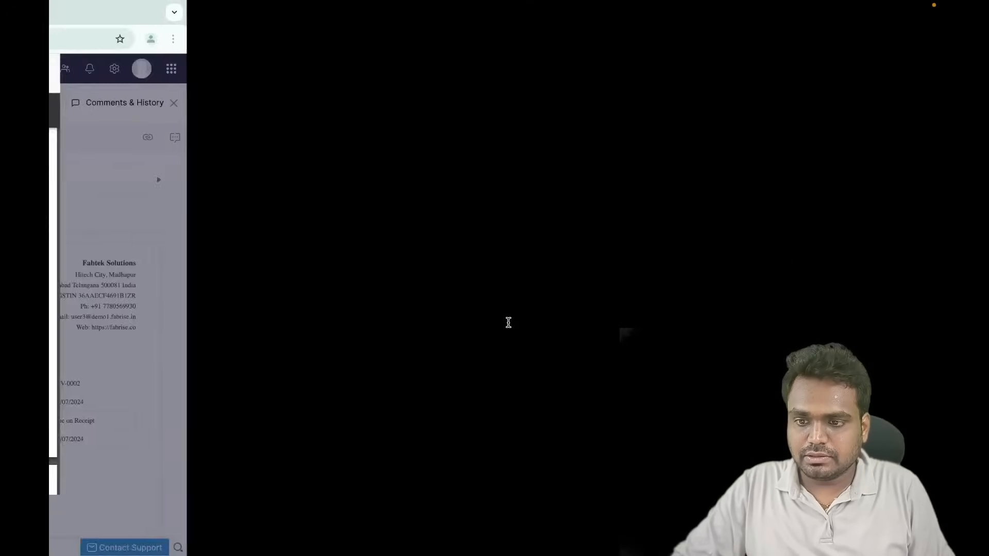
pyautogui.scroll(-2, 427, 313)
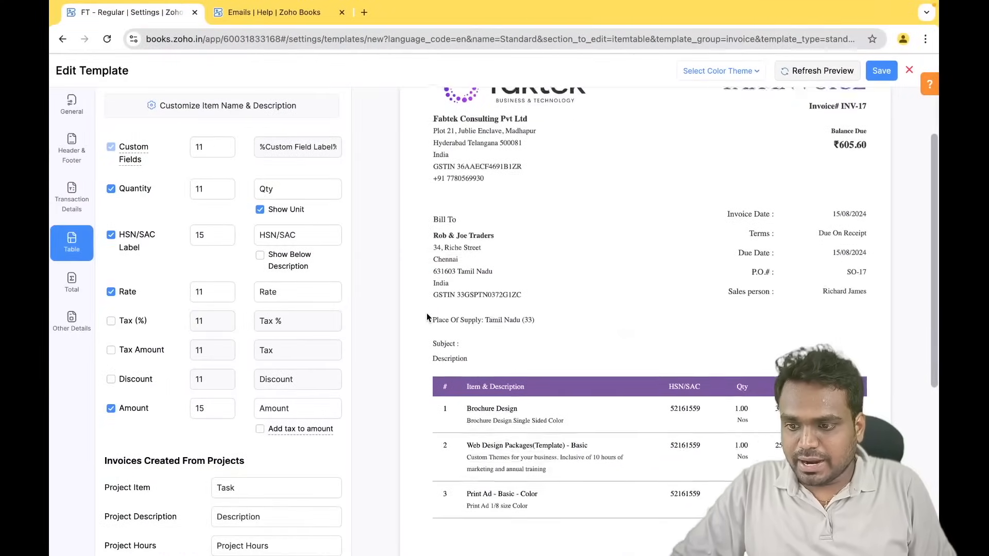
# - Paste the bank payment details into Document Summary and preview them on the invoice
pyautogui.click(68, 322)
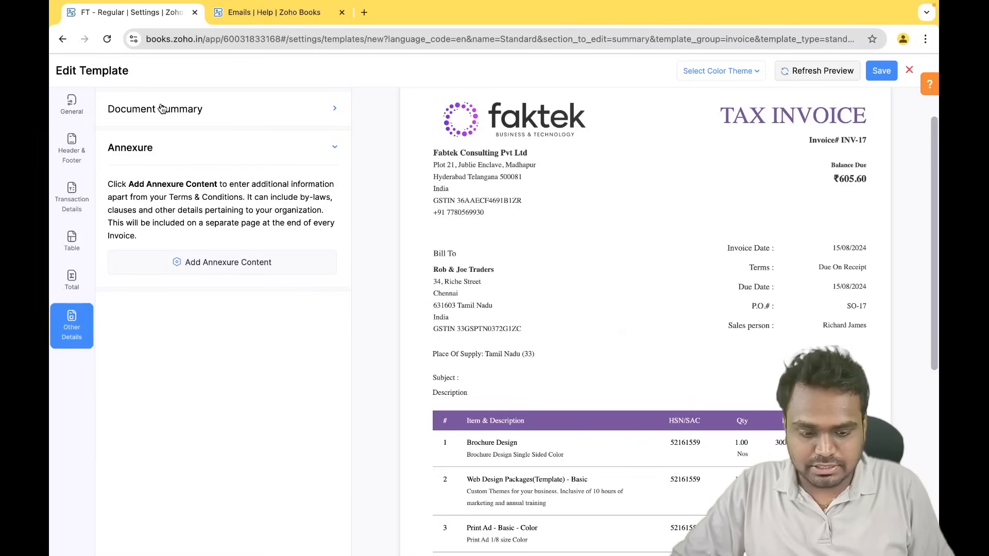
pyautogui.click(290, 112)
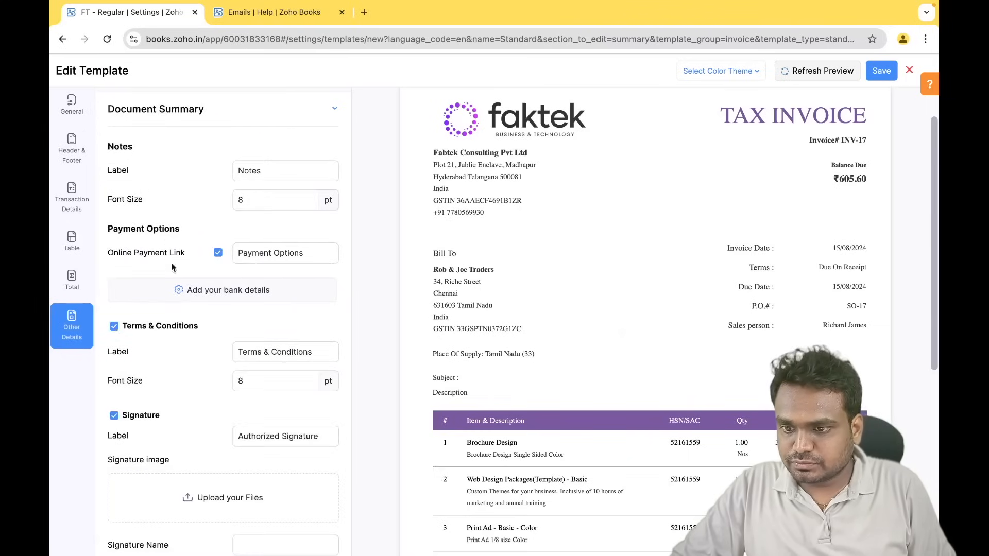
pyautogui.click(215, 292)
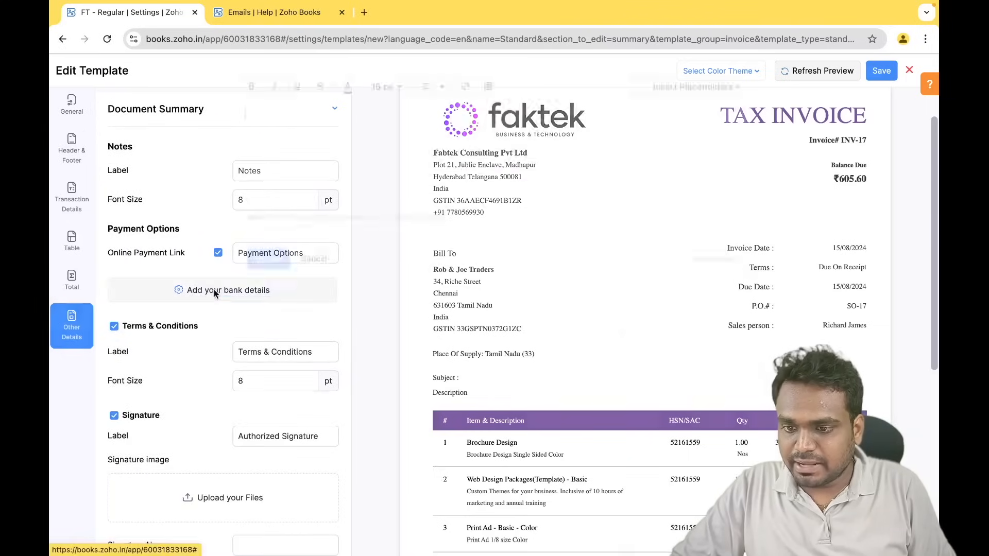
pyautogui.click(333, 135)
pyautogui.hotkey('ctrl', 'v')
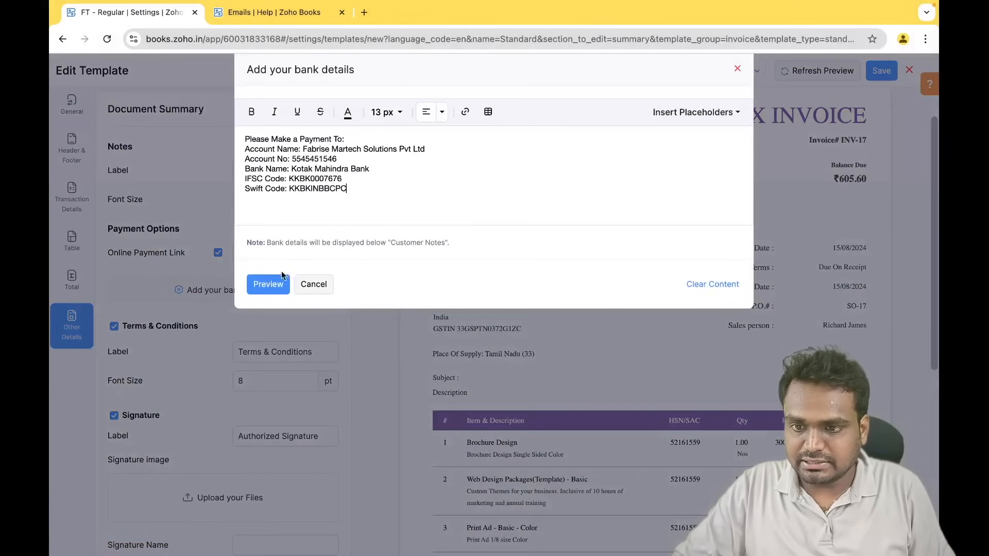
pyautogui.click(268, 284)
pyautogui.moveTo(439, 360); pyautogui.dragTo(552, 414)
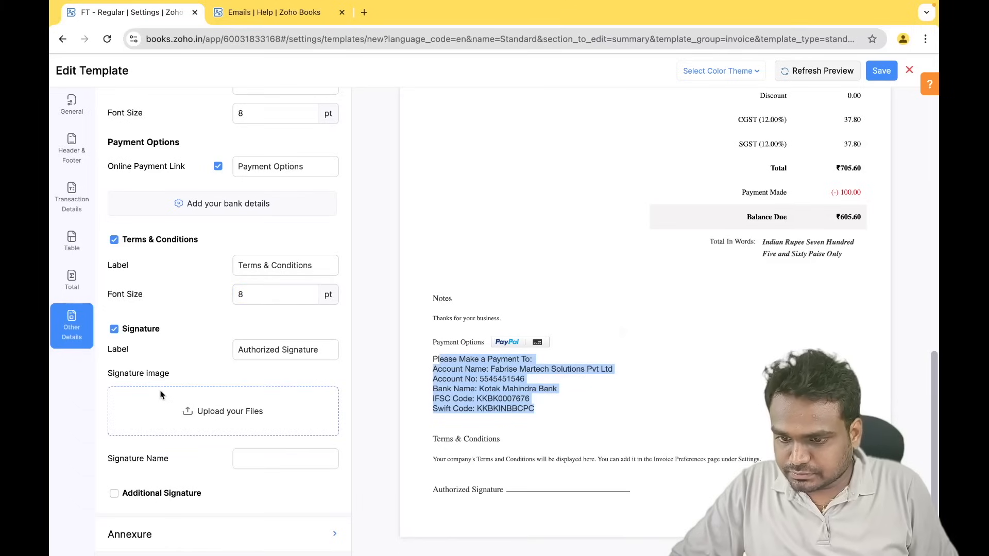
pyautogui.click(613, 399)
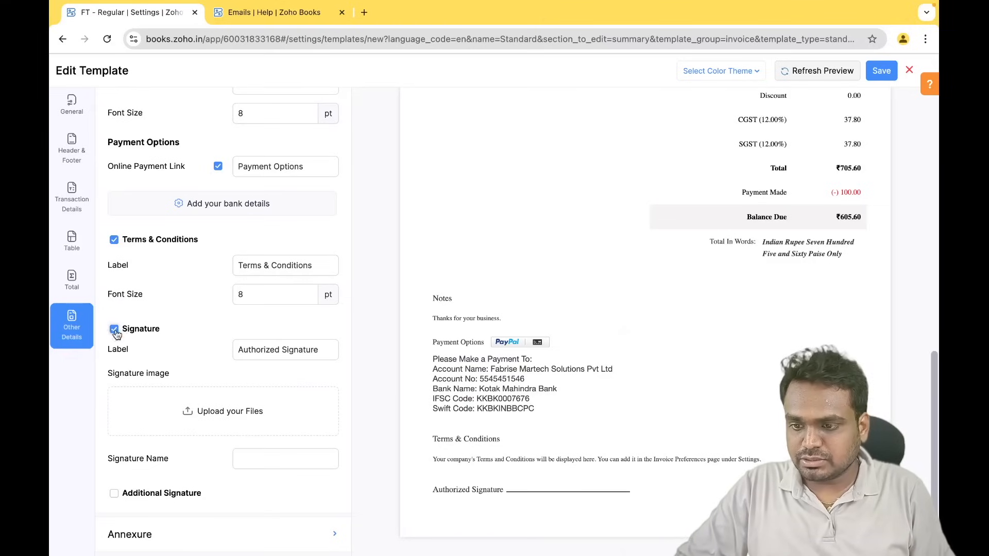
# - Upload header_bg.png as the template's signature image
pyautogui.click(194, 412)
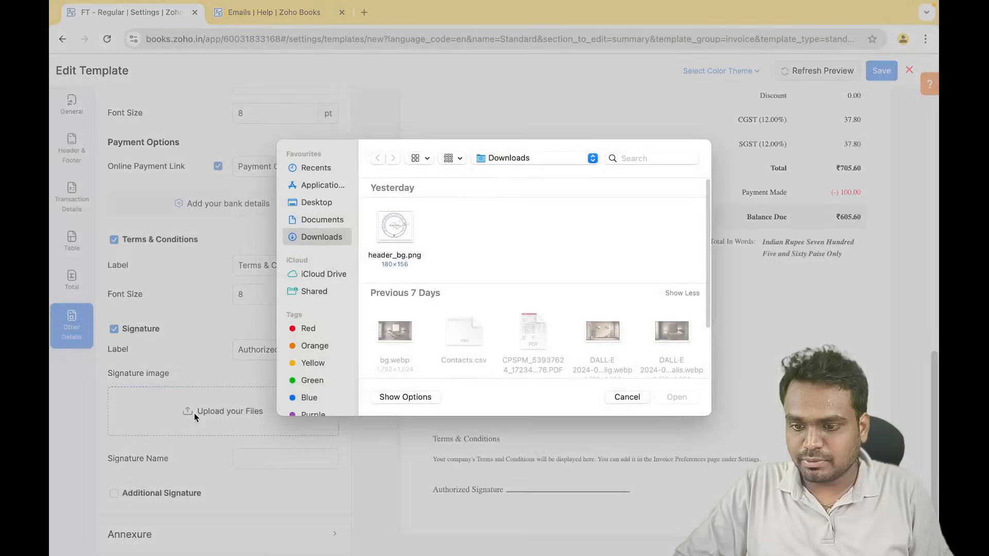
pyautogui.click(400, 224)
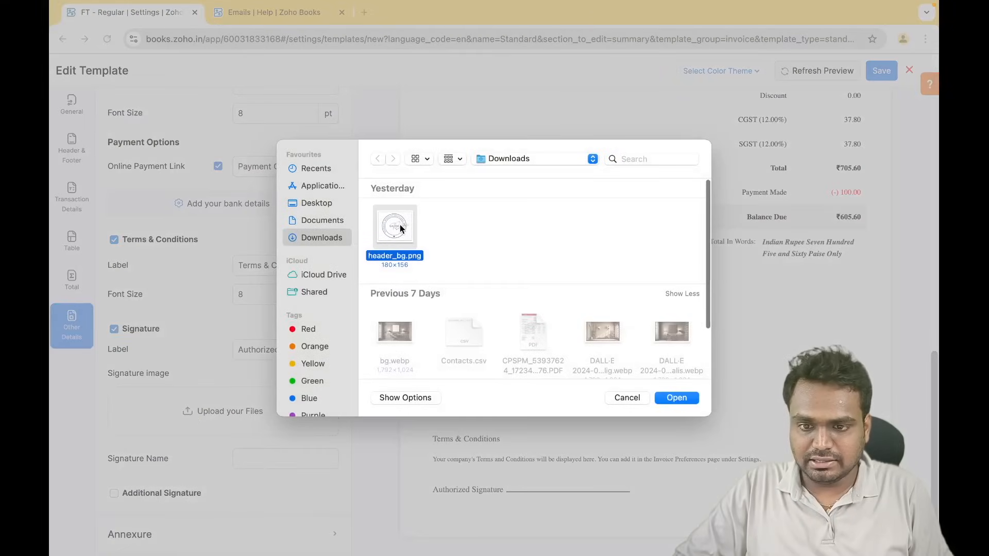
pyautogui.click(670, 394)
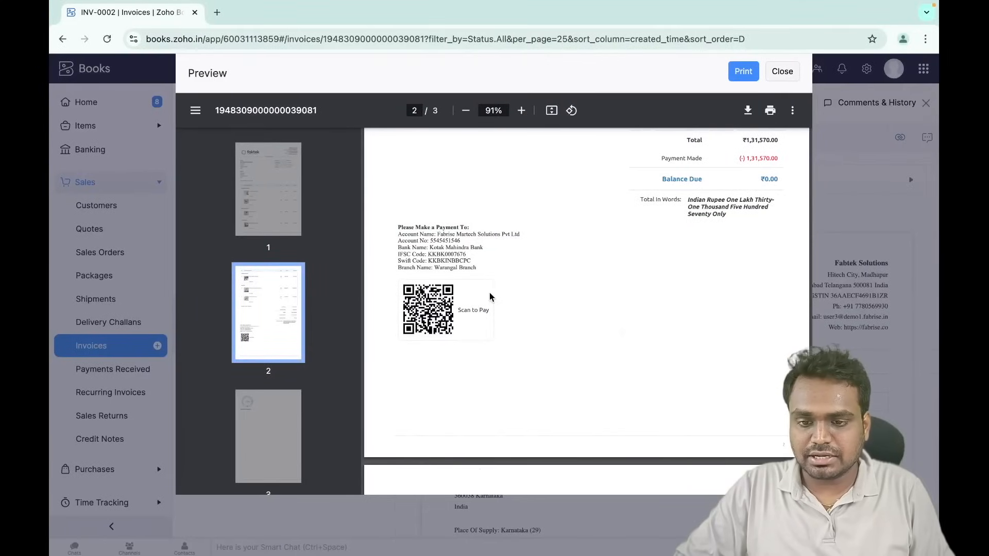
# - Look over the template preview and save the FT - Regular template
pyautogui.scroll(10, 490, 296)
pyautogui.scroll(-10, 490, 296)
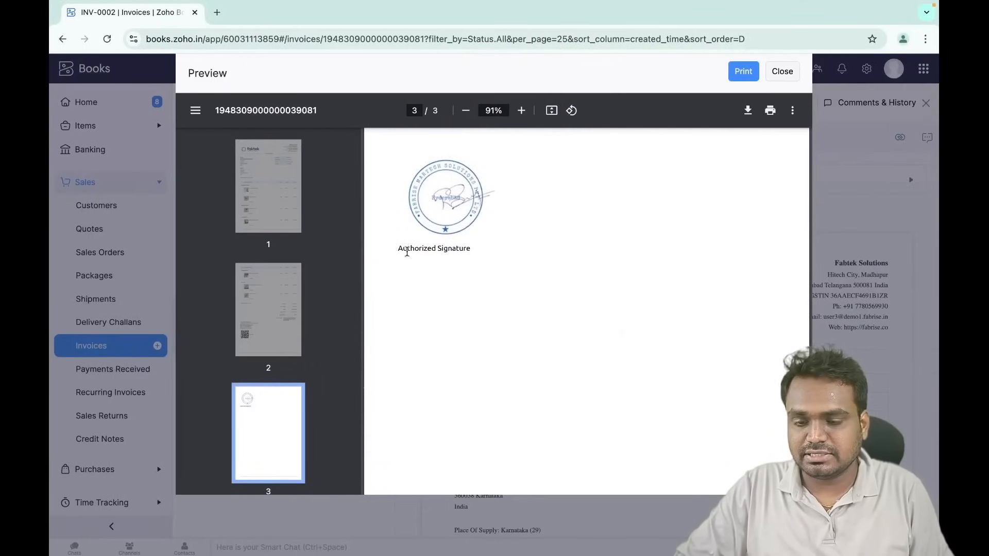
pyautogui.scroll(10, 469, 233)
pyautogui.scroll(4, 468, 234)
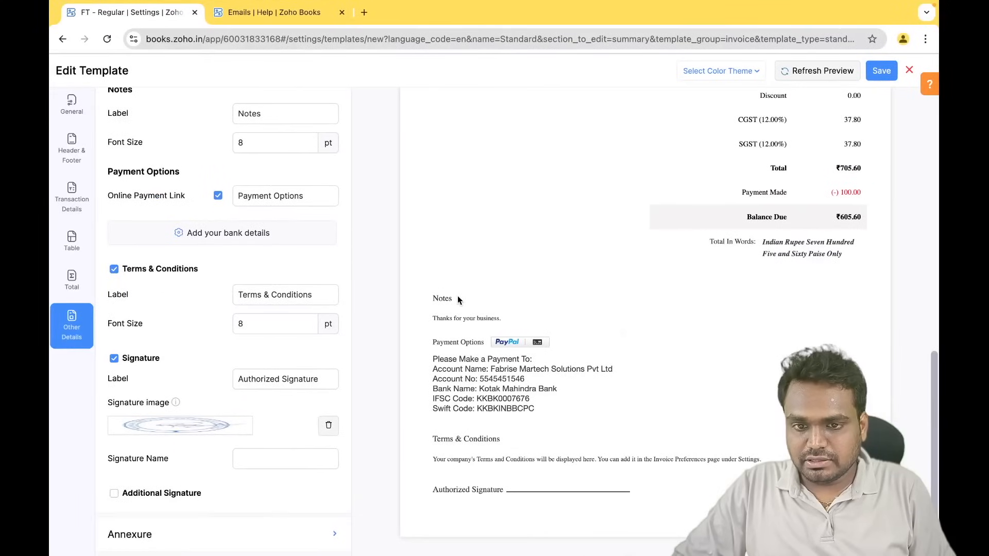
pyautogui.scroll(10, 457, 295)
pyautogui.scroll(-10, 457, 295)
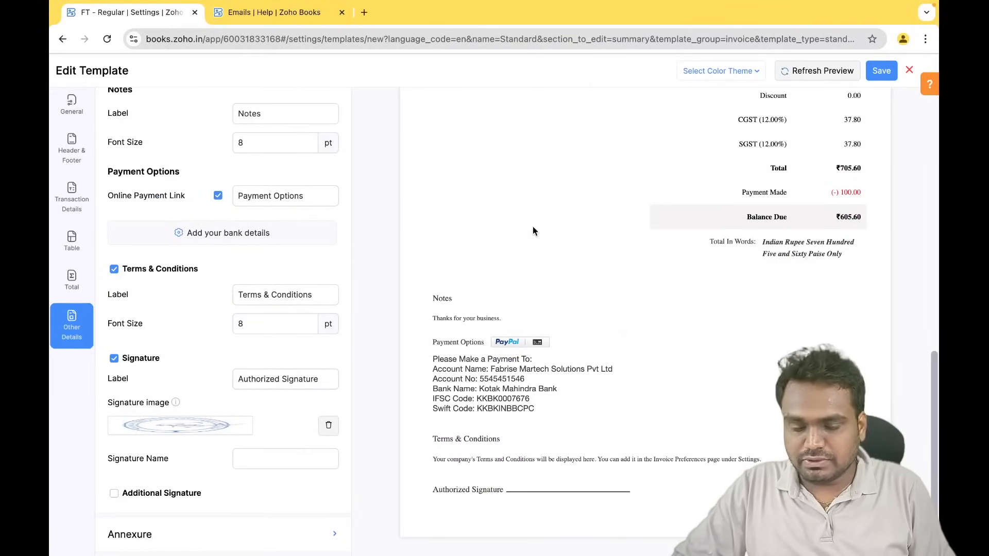
pyautogui.click(881, 72)
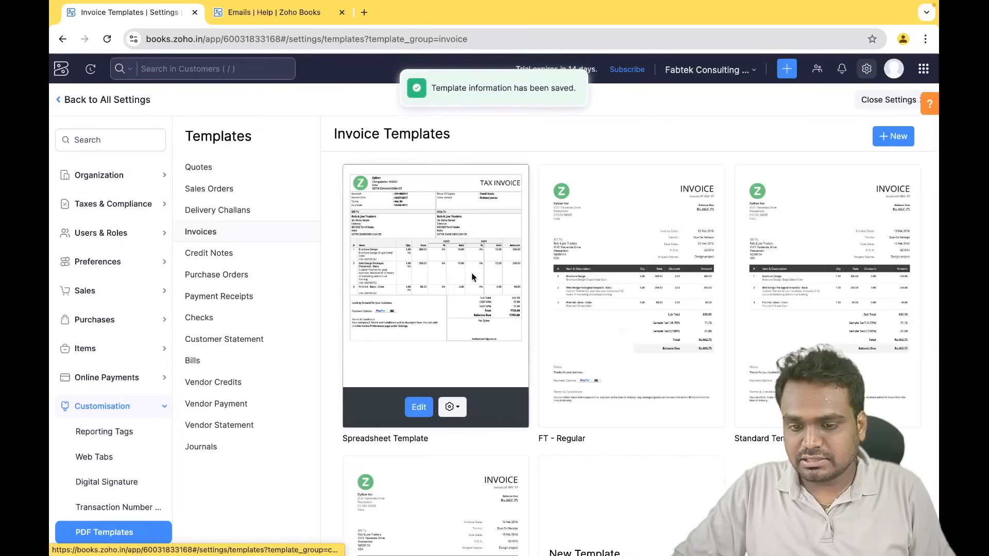
# - Preview the FT - Regular template from its card's gear menu
pyautogui.scroll(-5, 713, 415)
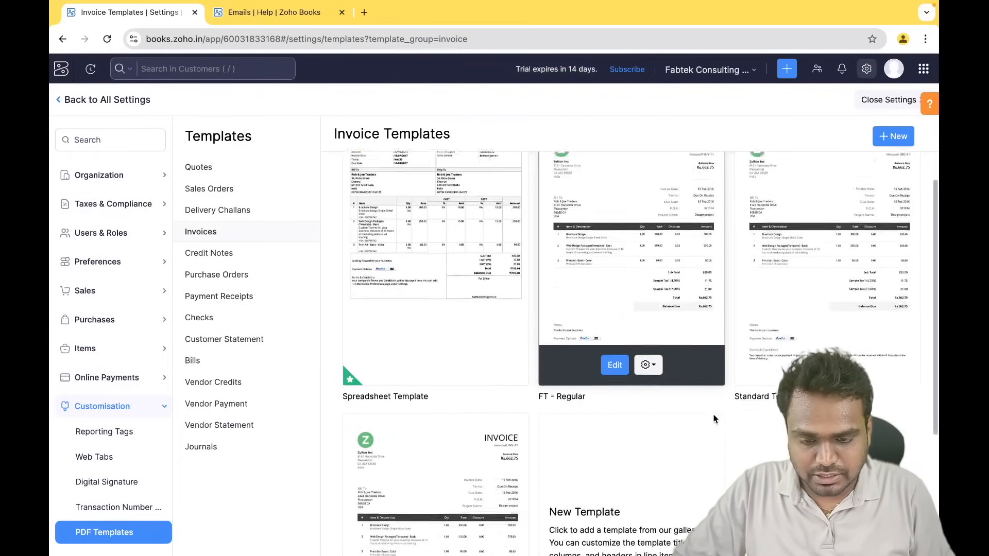
pyautogui.moveTo(448, 467)
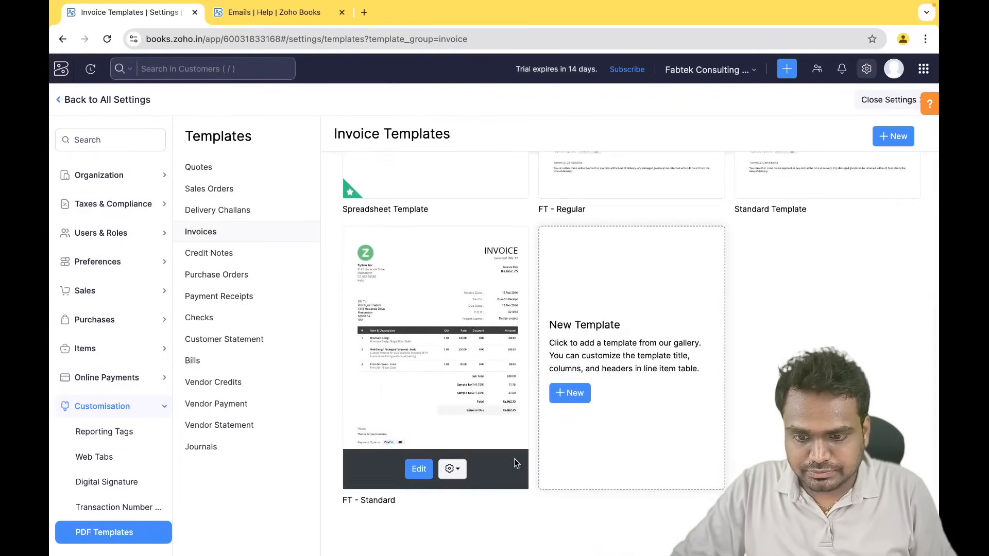
pyautogui.scroll(3, 648, 295)
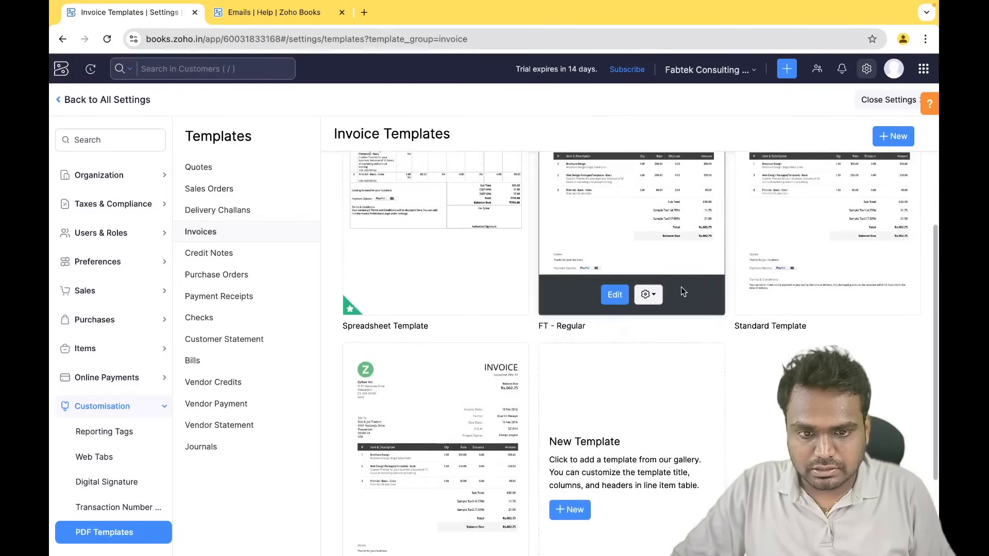
pyautogui.click(648, 294)
pyautogui.click(667, 322)
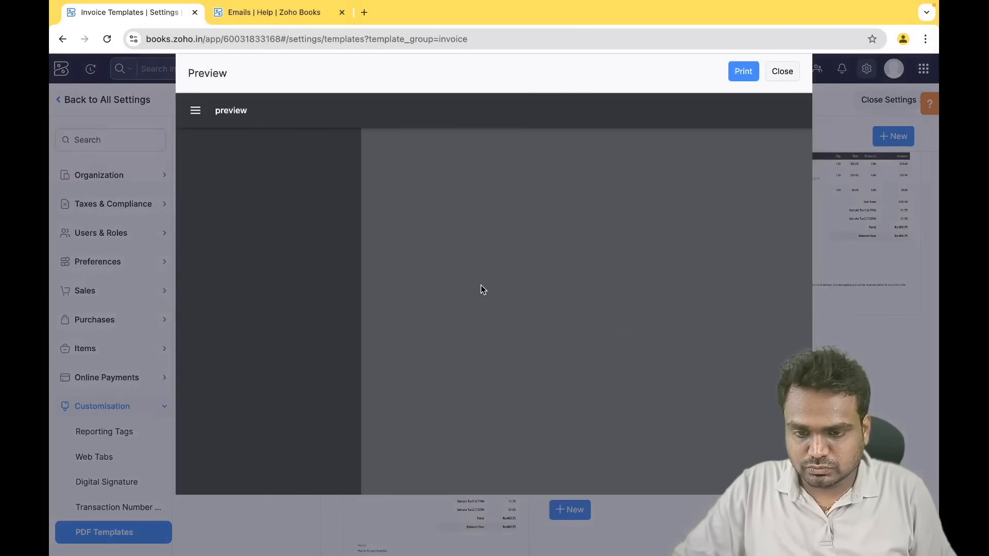
# - Read the Terms & Conditions on page 2, close the preview, and edit FT - Regular
pyautogui.scroll(-4, 486, 340)
pyautogui.scroll(-10, 488, 349)
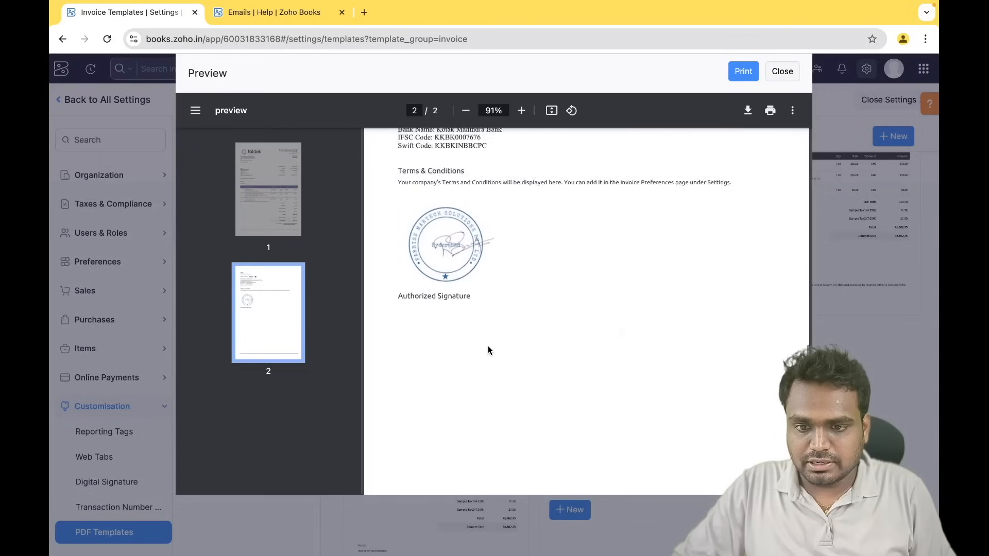
pyautogui.scroll(1, 487, 345)
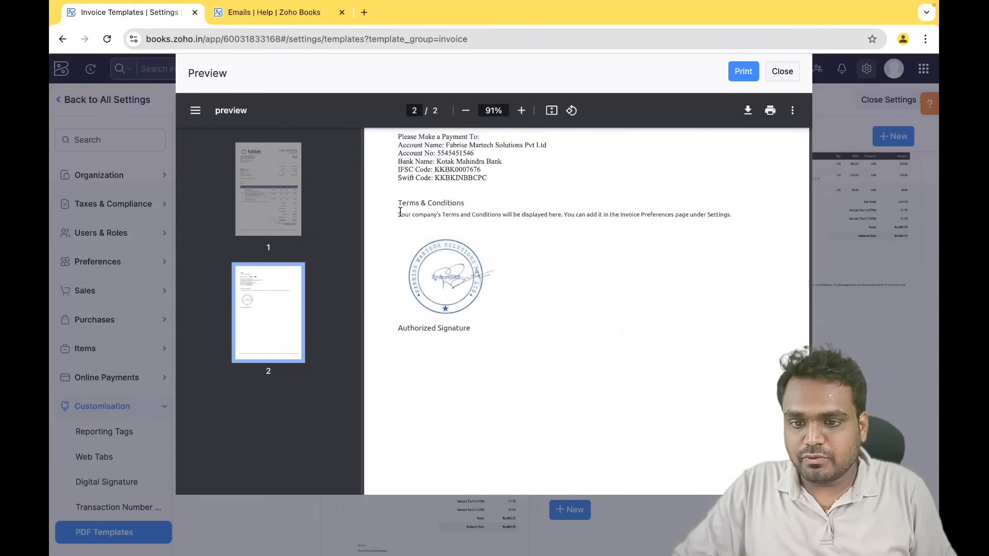
pyautogui.moveTo(400, 212); pyautogui.dragTo(631, 211)
pyautogui.moveTo(761, 200); pyautogui.dragTo(732, 215)
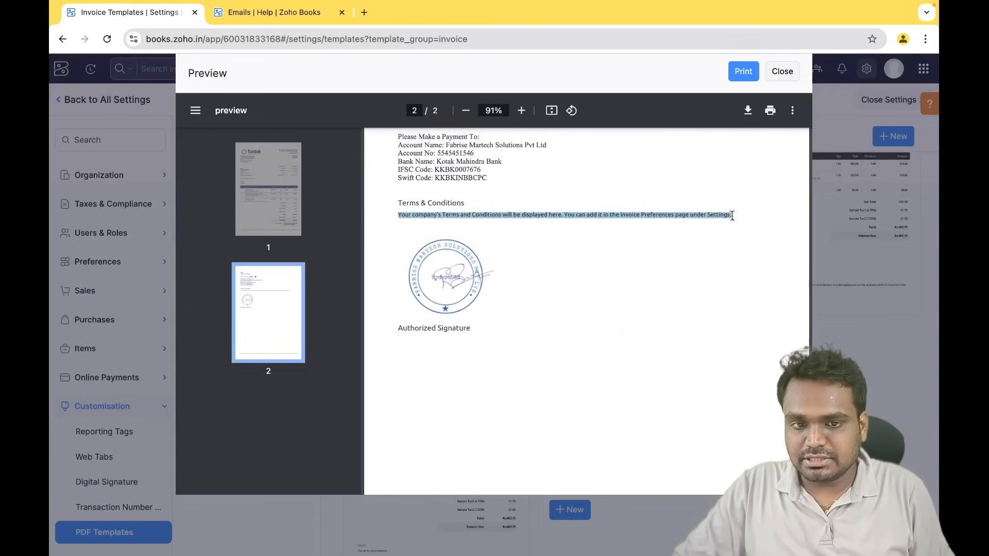
pyautogui.click(790, 78)
pyautogui.click(607, 303)
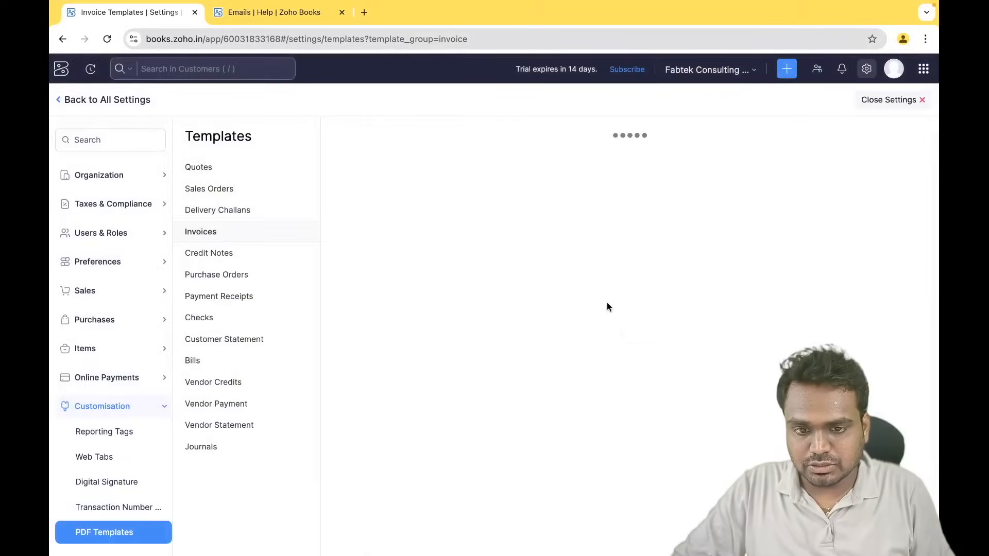
# - Cancel adding Annexure content and close the FT - Regular editor without saving
pyautogui.click(72, 324)
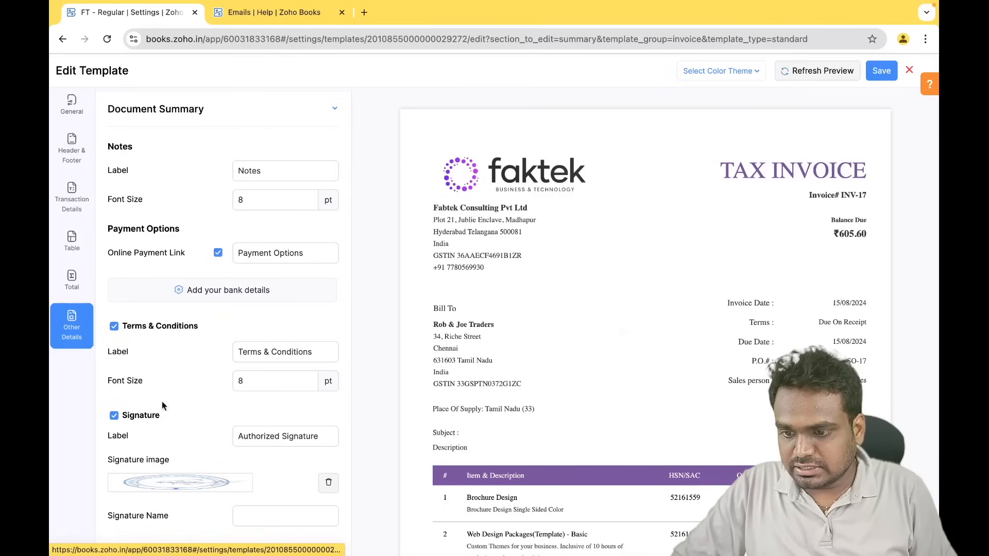
pyautogui.scroll(-2, 136, 445)
pyautogui.click(151, 540)
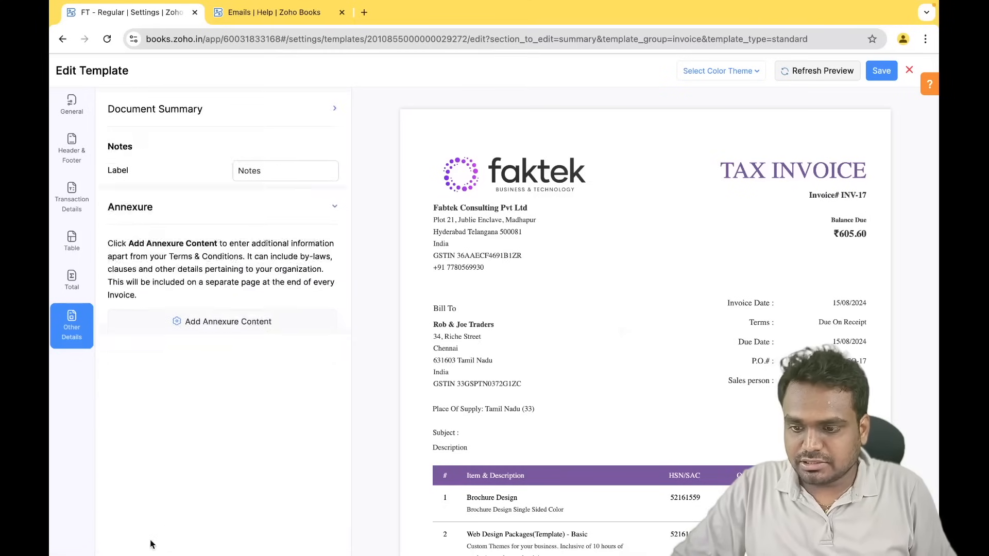
pyautogui.click(203, 262)
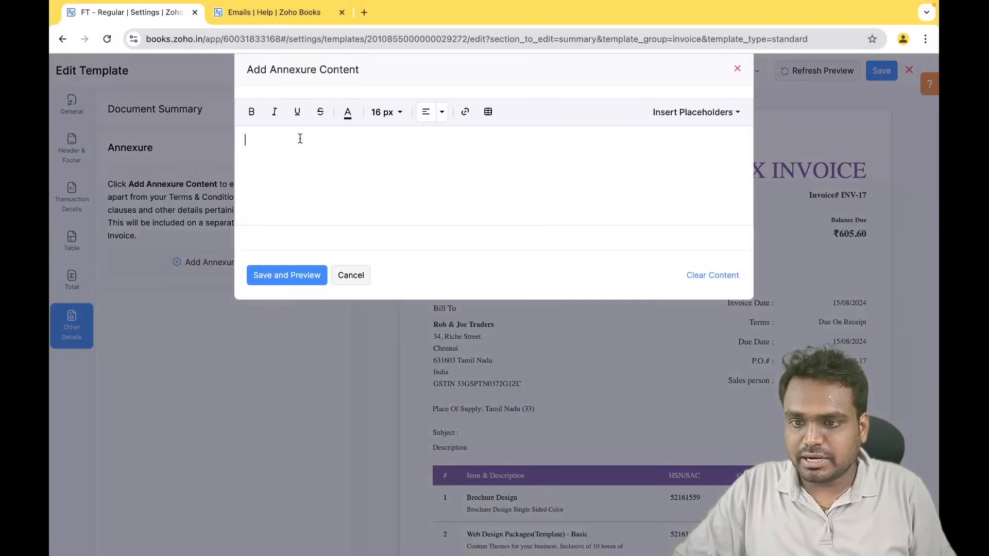
pyautogui.click(363, 275)
pyautogui.scroll(-5, 536, 358)
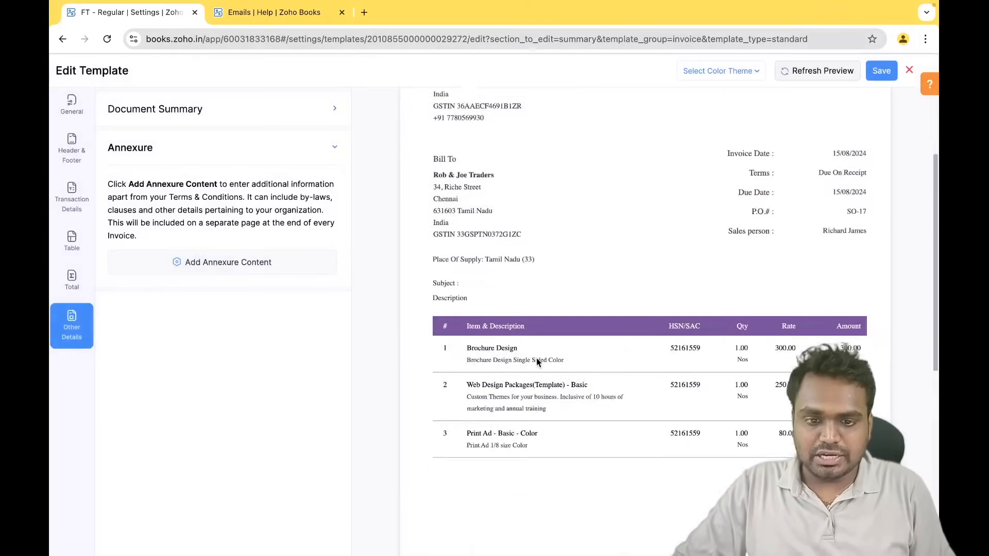
pyautogui.scroll(-9, 711, 270)
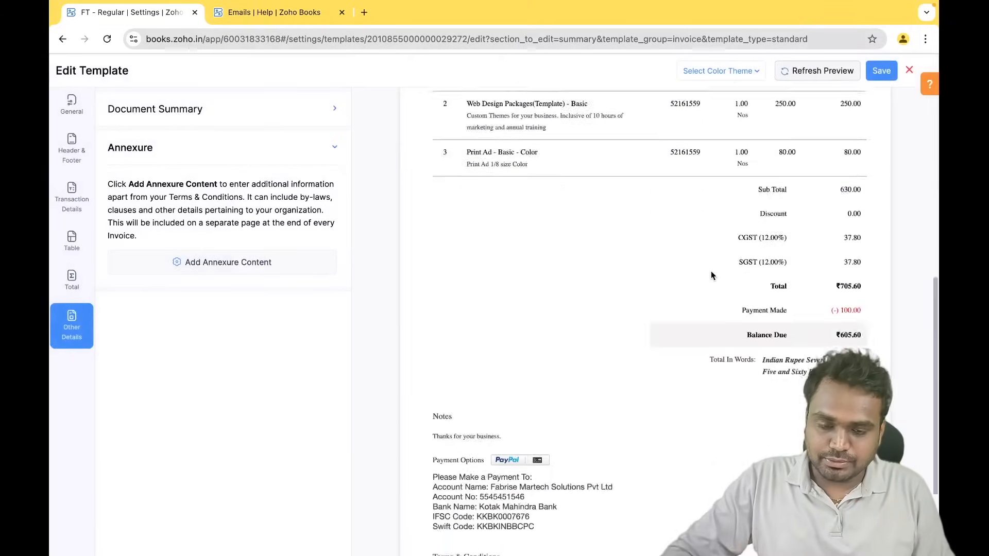
pyautogui.scroll(10, 710, 271)
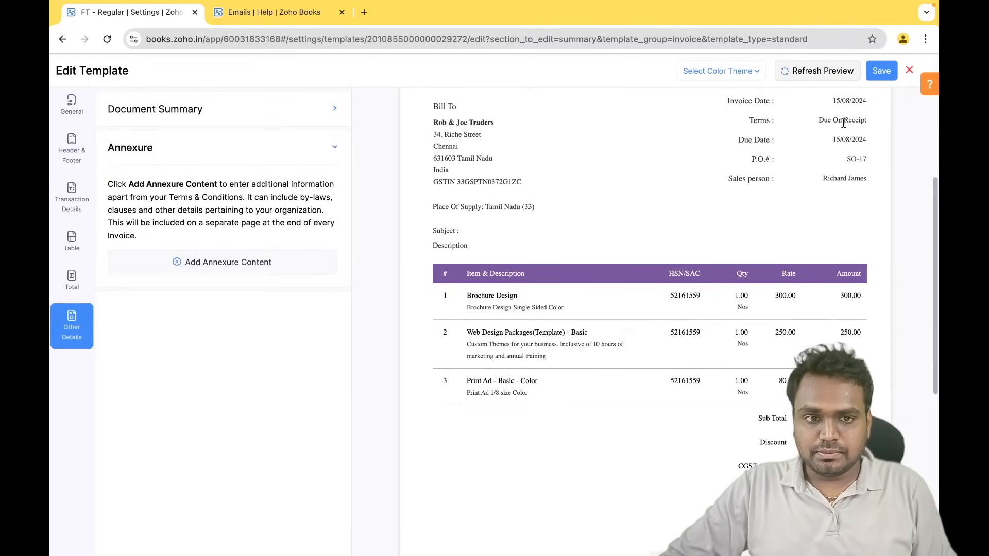
pyautogui.click(909, 70)
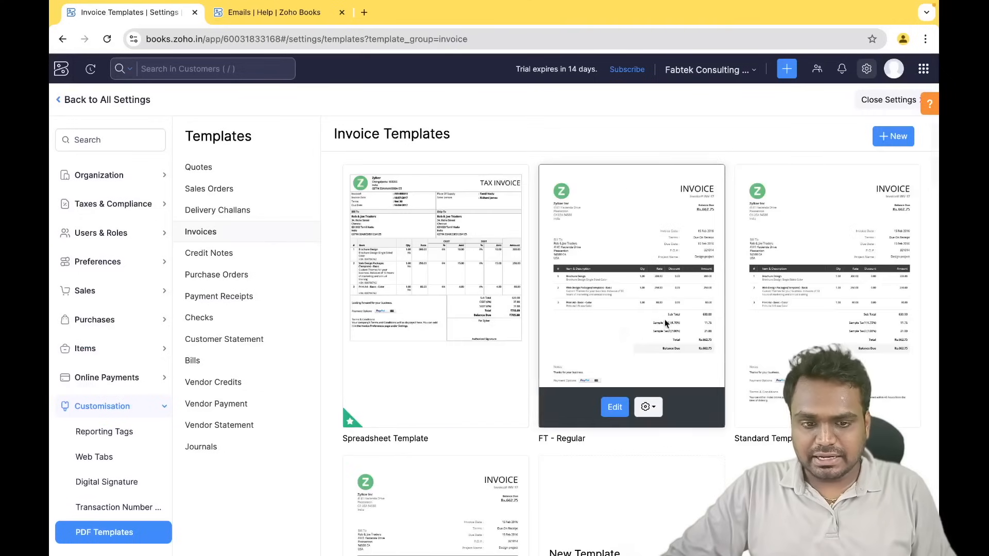
pyautogui.click(894, 136)
pyautogui.scroll(-10, 391, 344)
pyautogui.scroll(10, 391, 348)
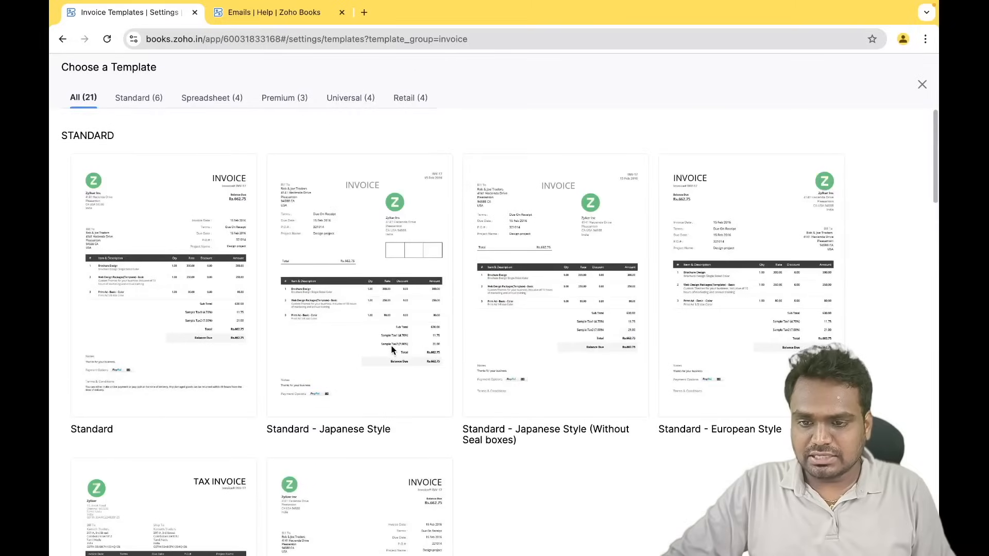
pyautogui.moveTo(468, 281)
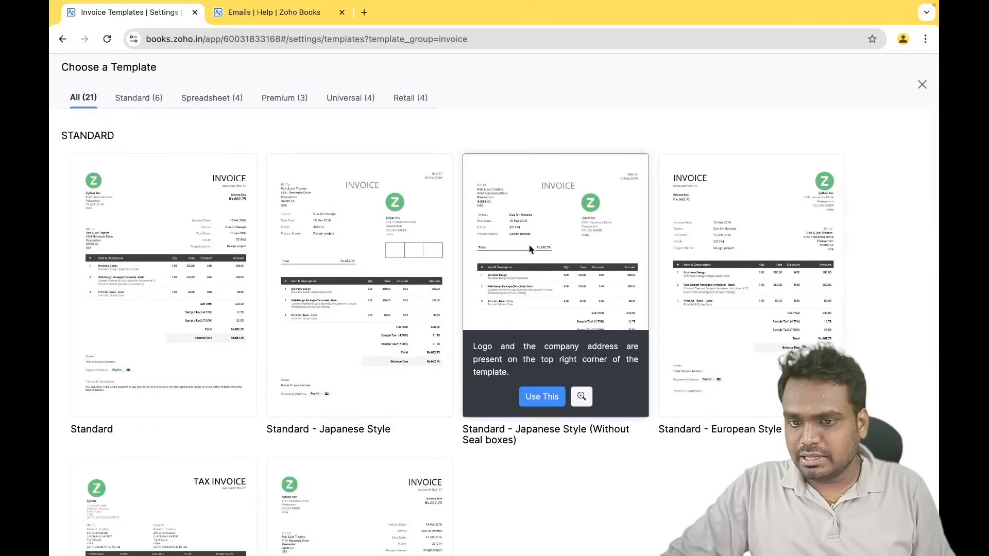
pyautogui.moveTo(348, 173)
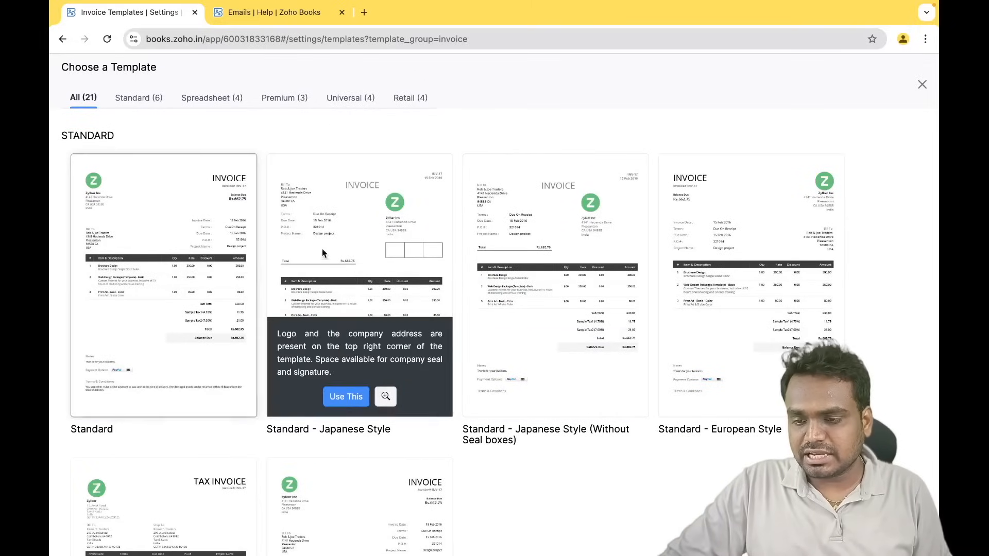
pyautogui.click(921, 85)
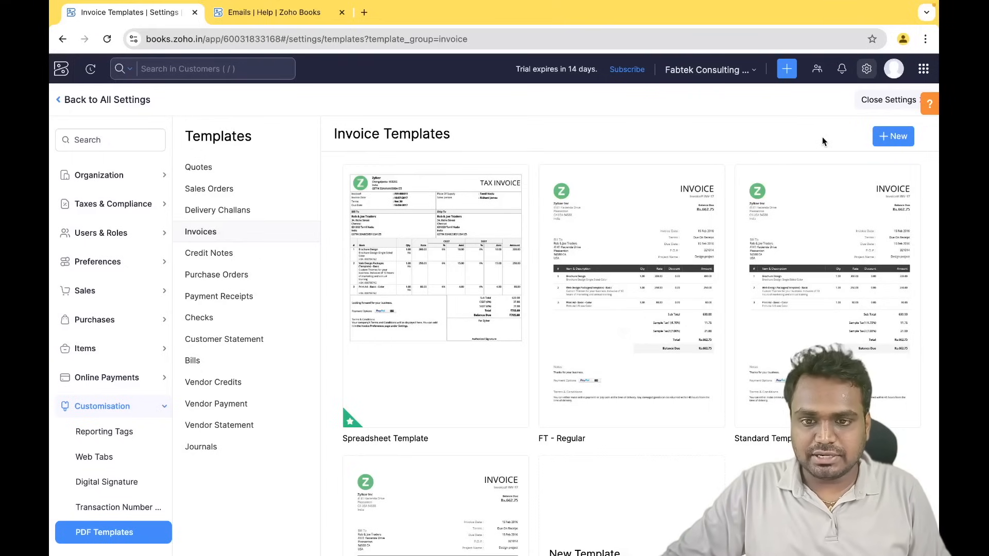
pyautogui.hotkey('ctrl', 'Right')
pyautogui.hotkey('ctrl', 'Right')
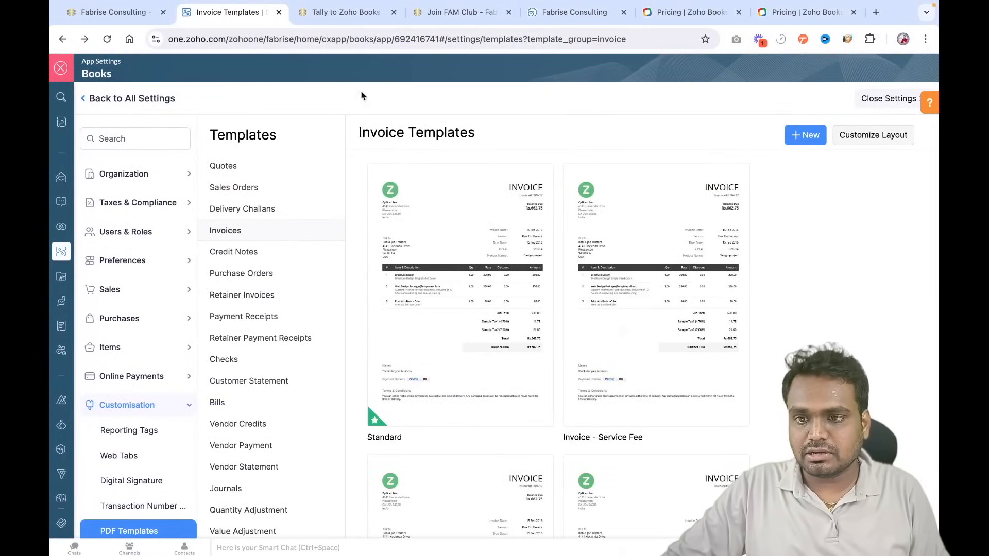
pyautogui.click(885, 140)
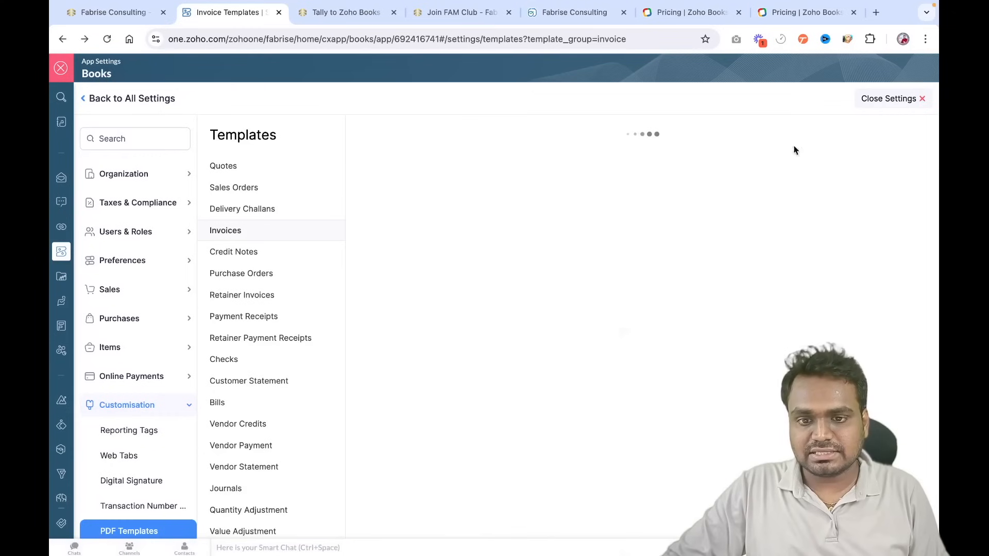
pyautogui.scroll(-3, 621, 242)
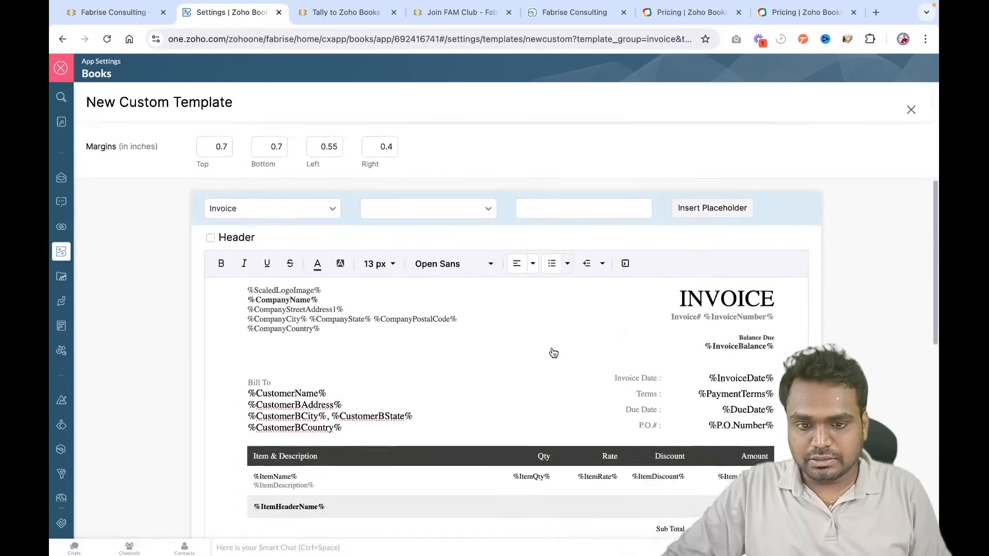
pyautogui.click(624, 245)
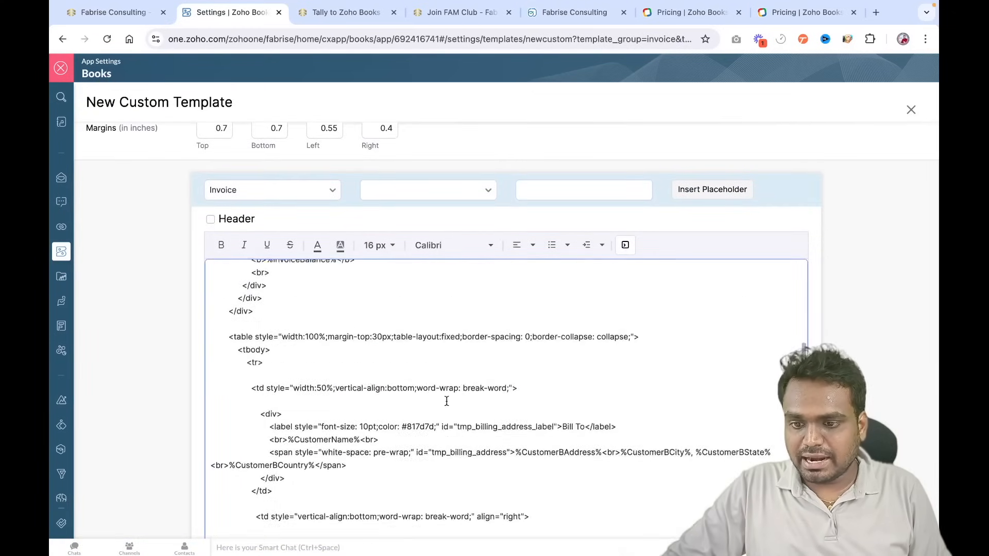
pyautogui.scroll(3, 447, 402)
pyautogui.scroll(-10, 447, 401)
pyautogui.scroll(3, 446, 401)
pyautogui.scroll(10, 446, 401)
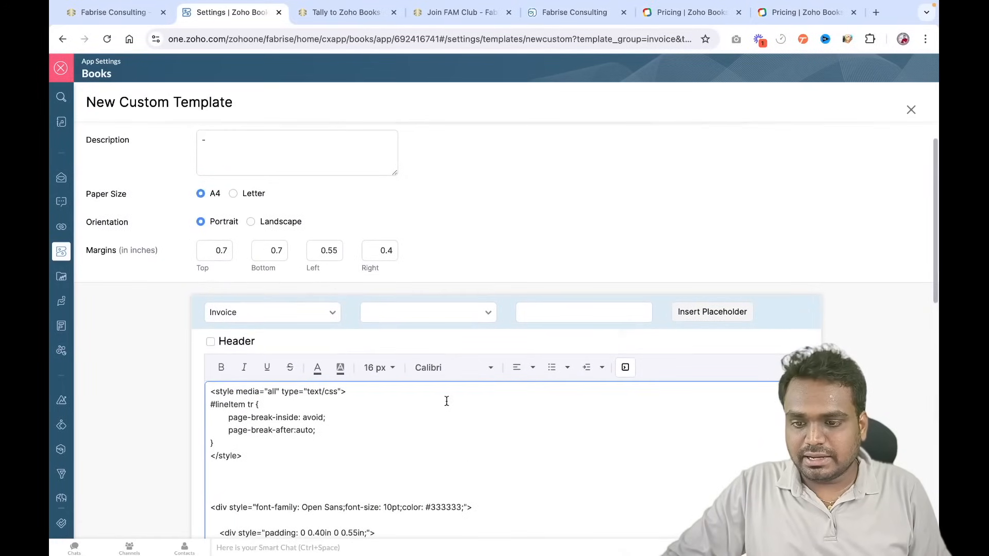
pyautogui.scroll(-4, 430, 380)
pyautogui.scroll(5, 431, 379)
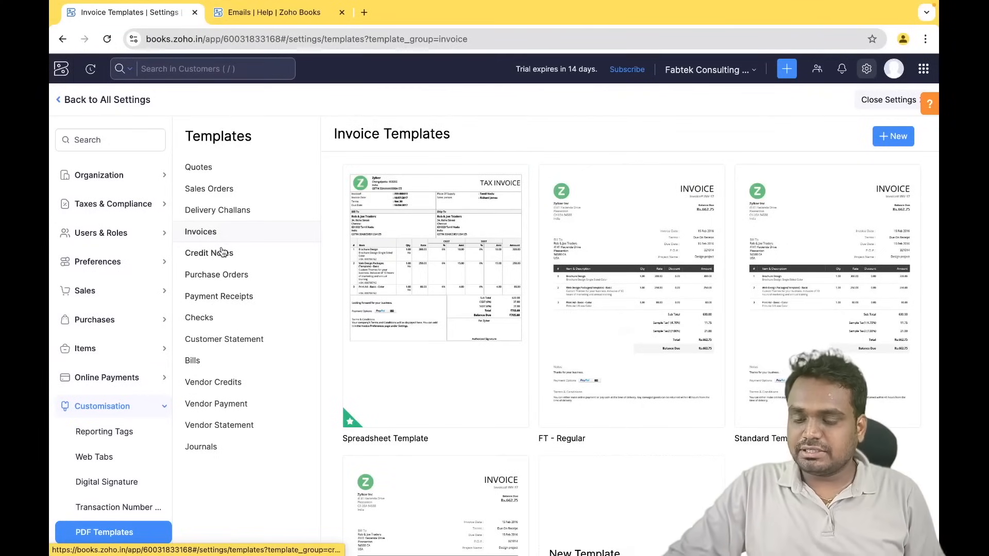
# - Browse the purchase order and quote templates, then return to the invoice templates list
pyautogui.click(221, 268)
pyautogui.click(205, 176)
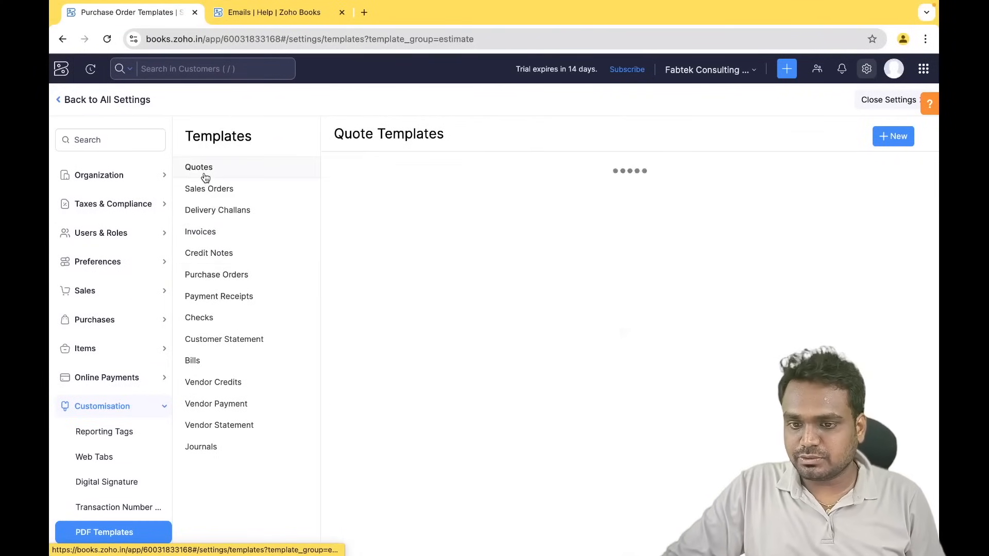
pyautogui.click(208, 232)
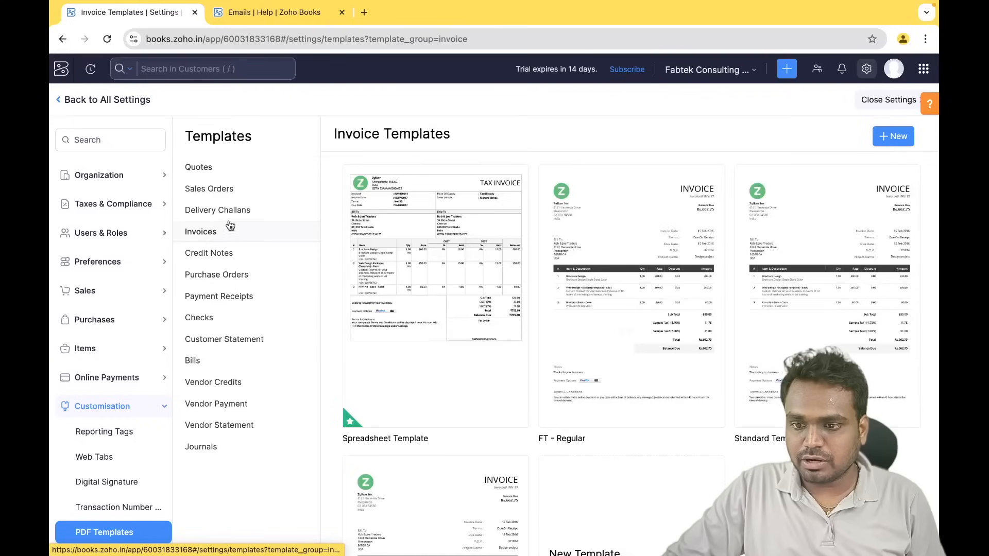
pyautogui.scroll(-1, 430, 412)
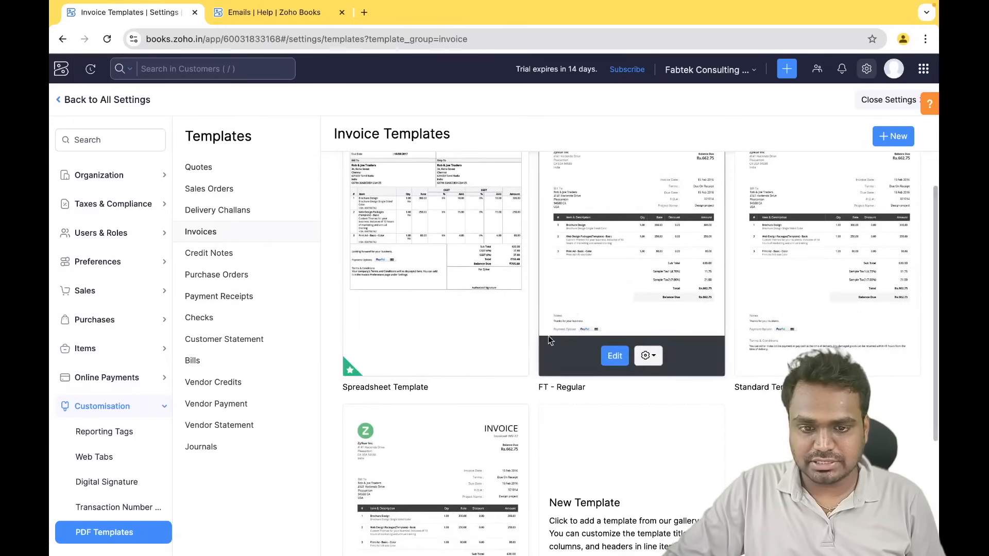
# - Preview the FT - Regular invoice template, close it, and reopen its gear menu
pyautogui.click(647, 356)
pyautogui.click(667, 379)
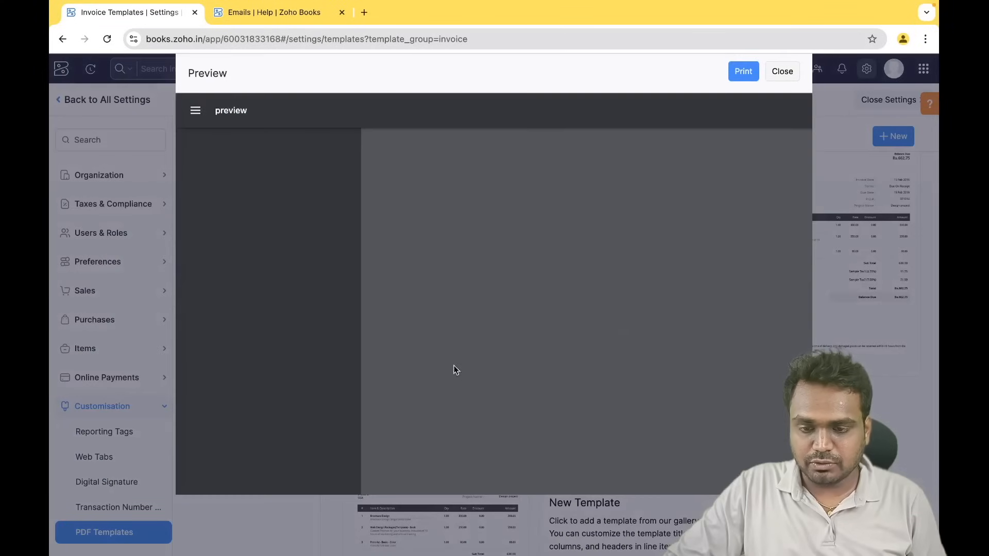
pyautogui.scroll(-10, 529, 399)
pyautogui.scroll(10, 528, 399)
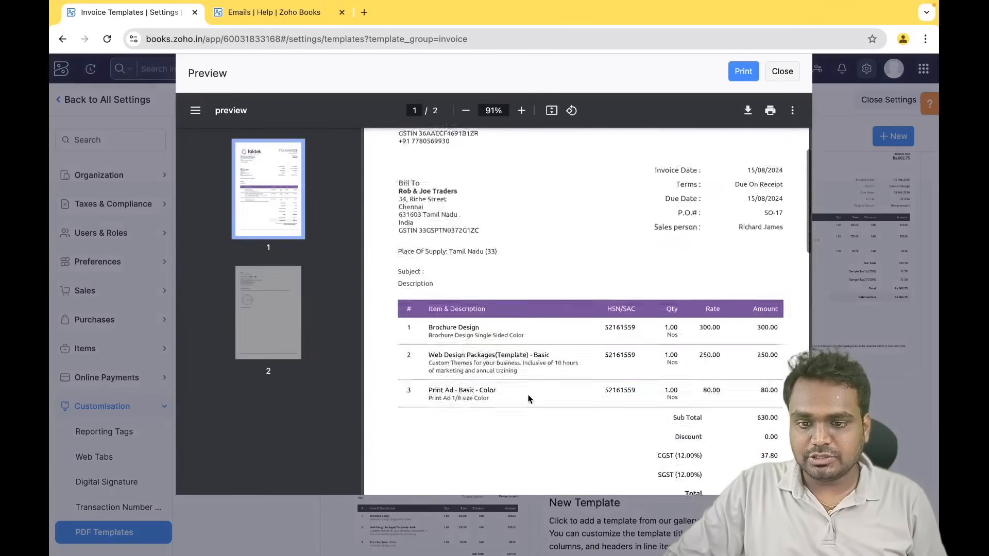
pyautogui.click(781, 72)
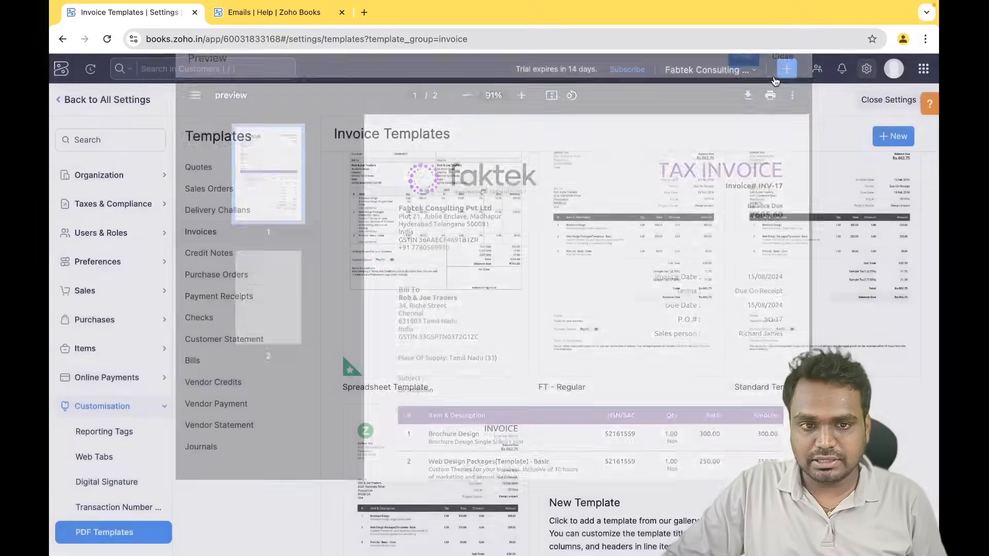
pyautogui.click(649, 359)
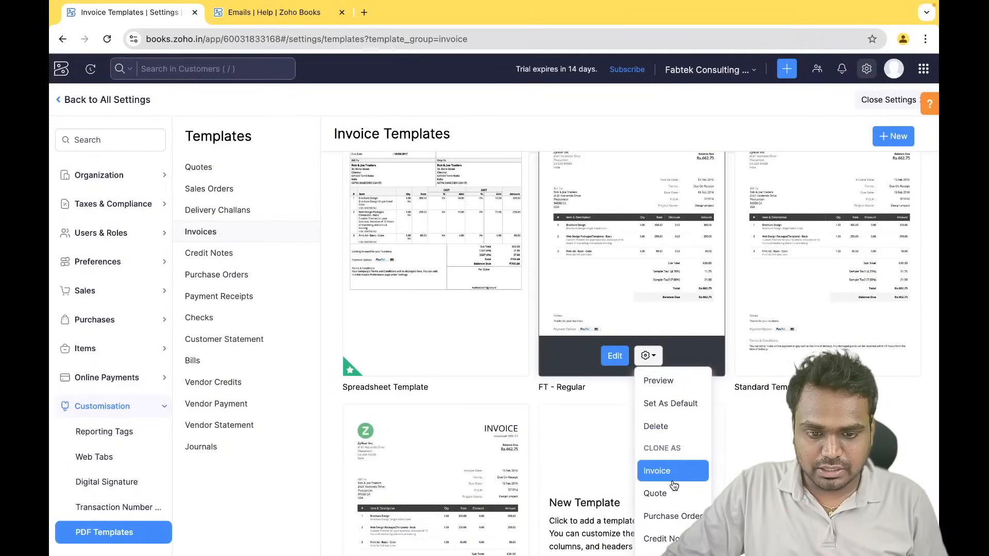
# - Clone FT - Regular as a quote template and look over the Quote preview
pyautogui.click(663, 496)
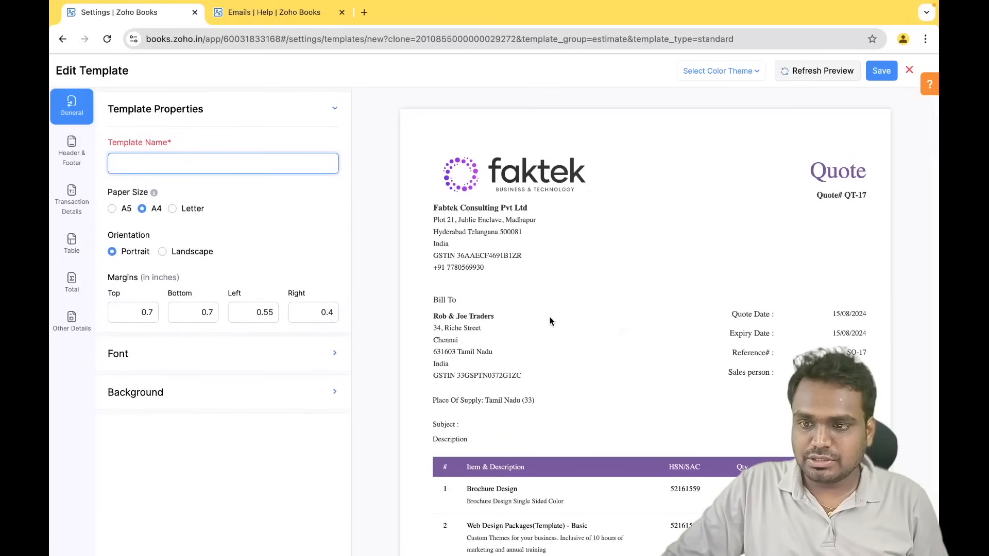
pyautogui.scroll(-4, 665, 317)
pyautogui.scroll(4, 665, 317)
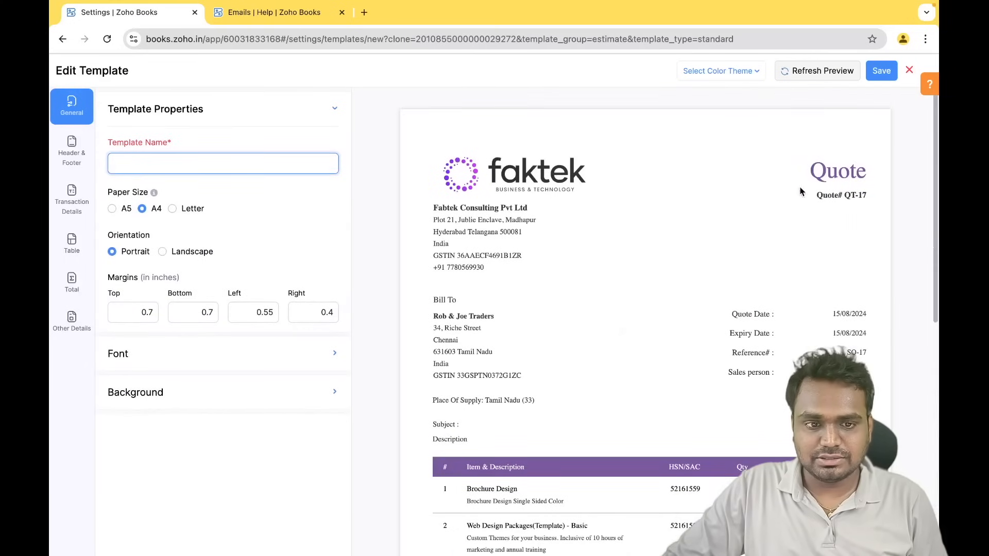
pyautogui.doubleClick(812, 171)
pyautogui.scroll(-8, 559, 331)
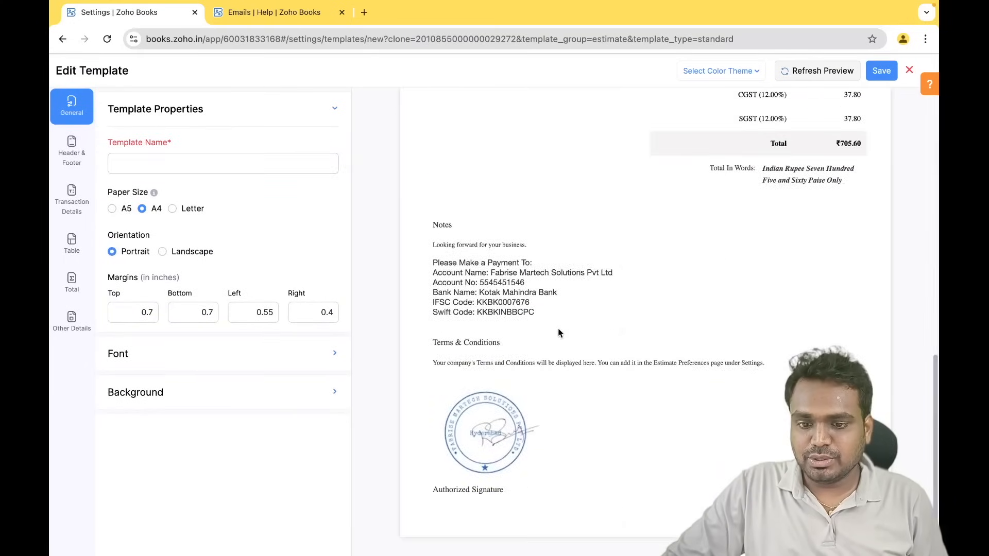
pyautogui.scroll(8, 478, 337)
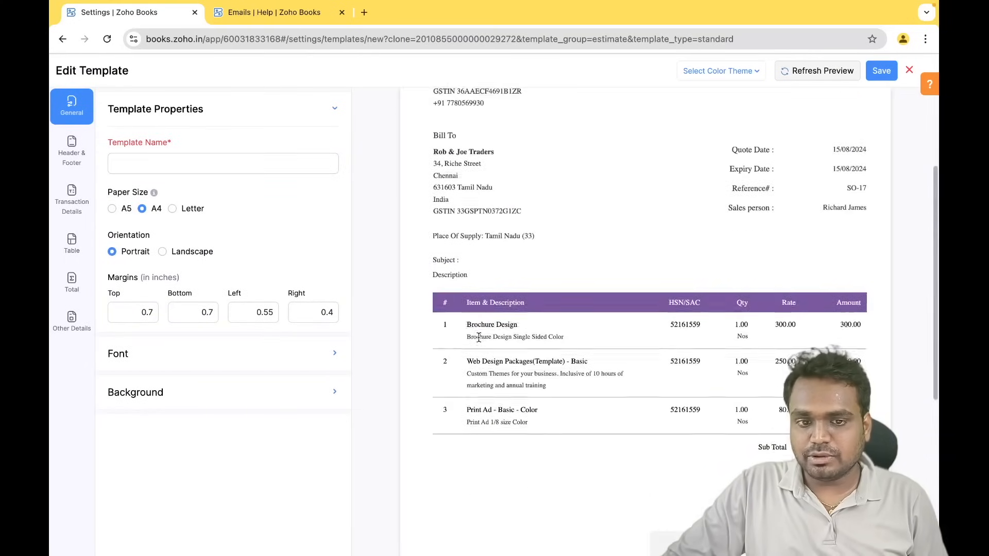
# - Check the Header & Footer and Transaction Details settings, then close the editor without saving
pyautogui.click(72, 151)
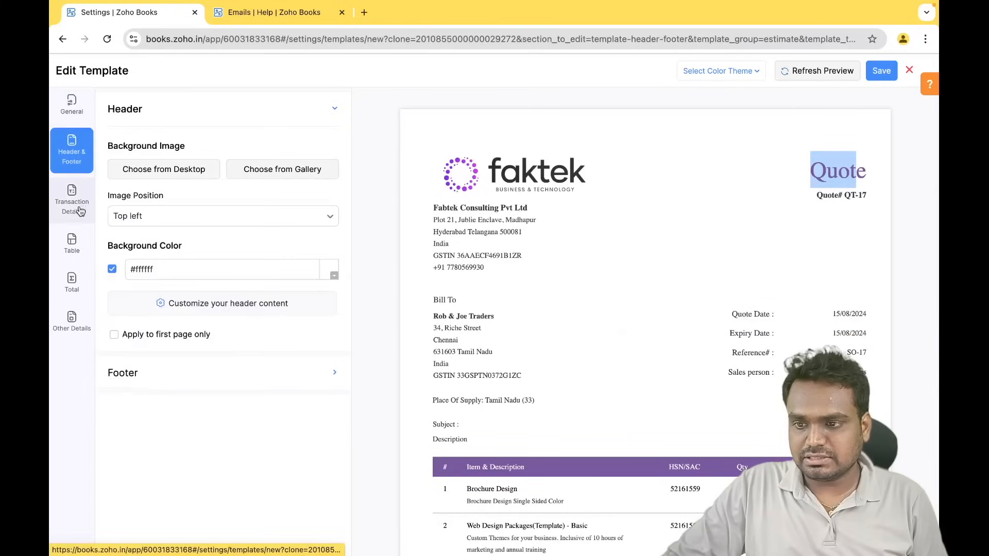
pyautogui.click(71, 200)
pyautogui.click(909, 70)
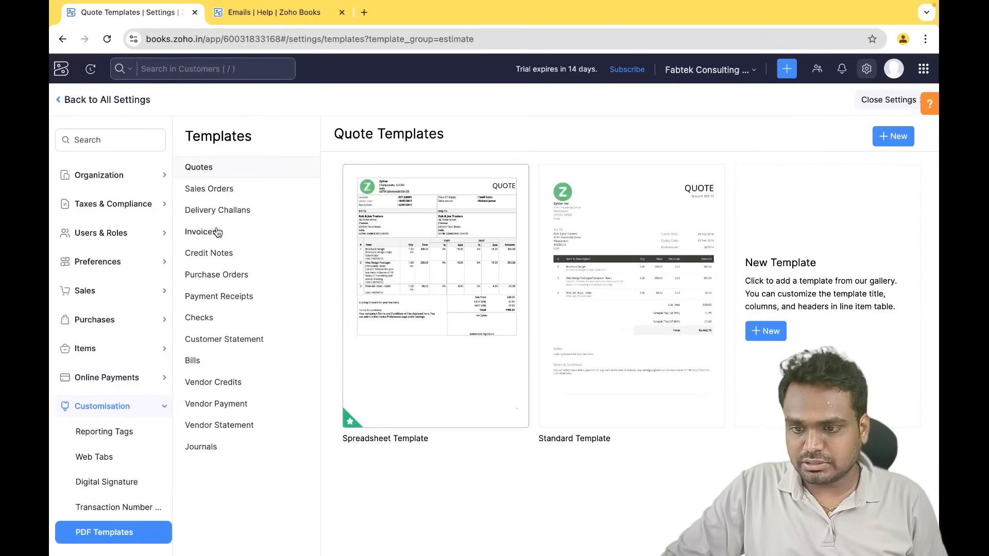
# - Start a new payment receipt template with the Elite design in English, review it, and close it
pyautogui.click(221, 301)
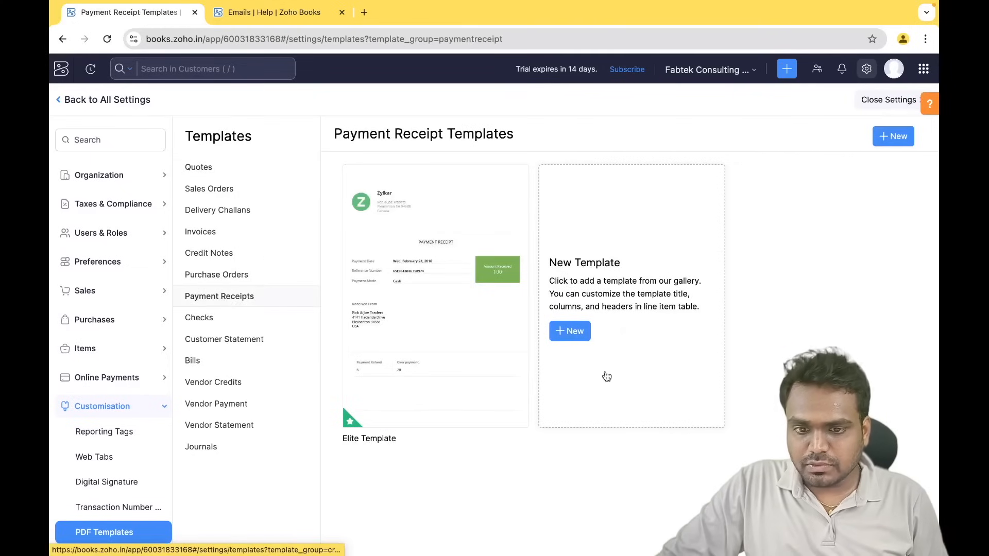
pyautogui.click(570, 332)
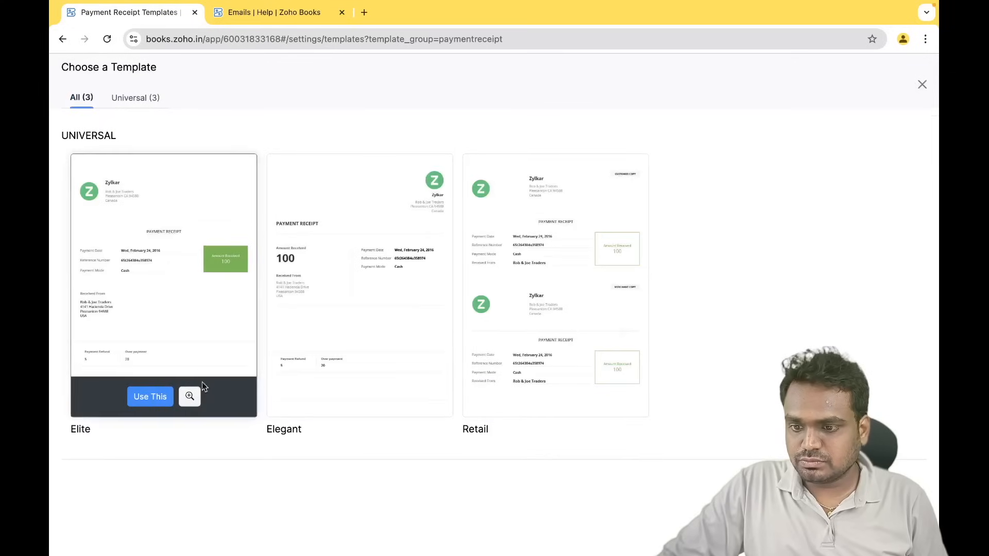
pyautogui.click(154, 396)
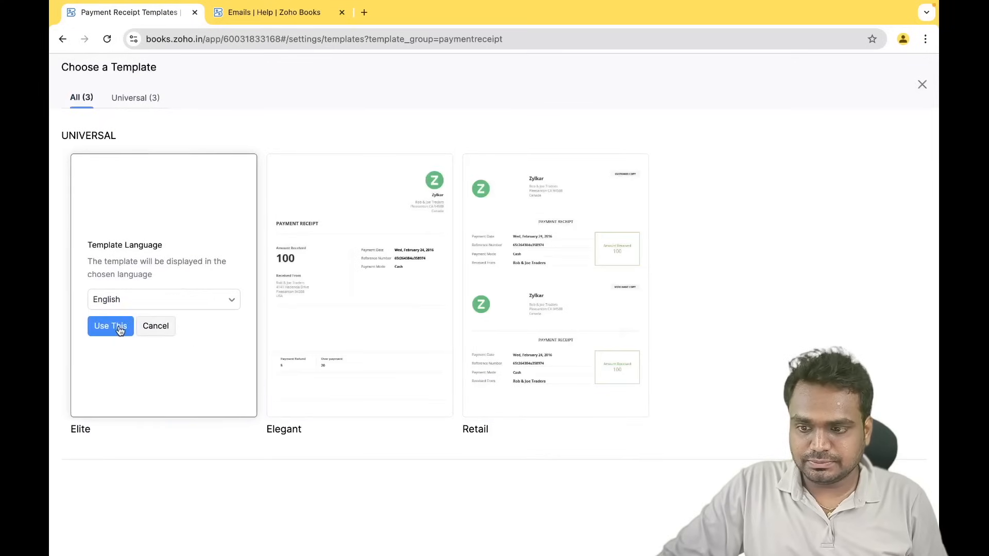
pyautogui.click(119, 329)
pyautogui.scroll(-9, 697, 442)
pyautogui.scroll(9, 698, 443)
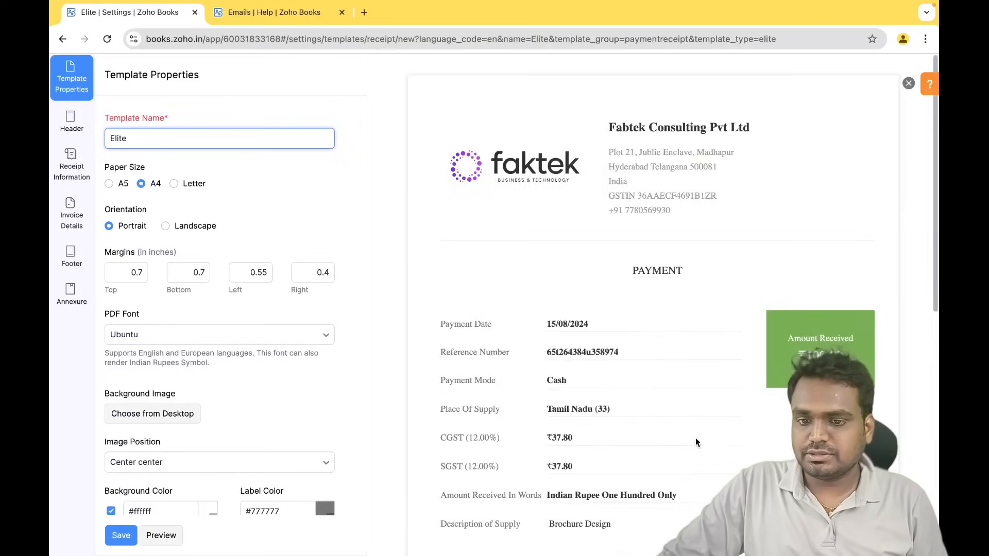
pyautogui.click(909, 84)
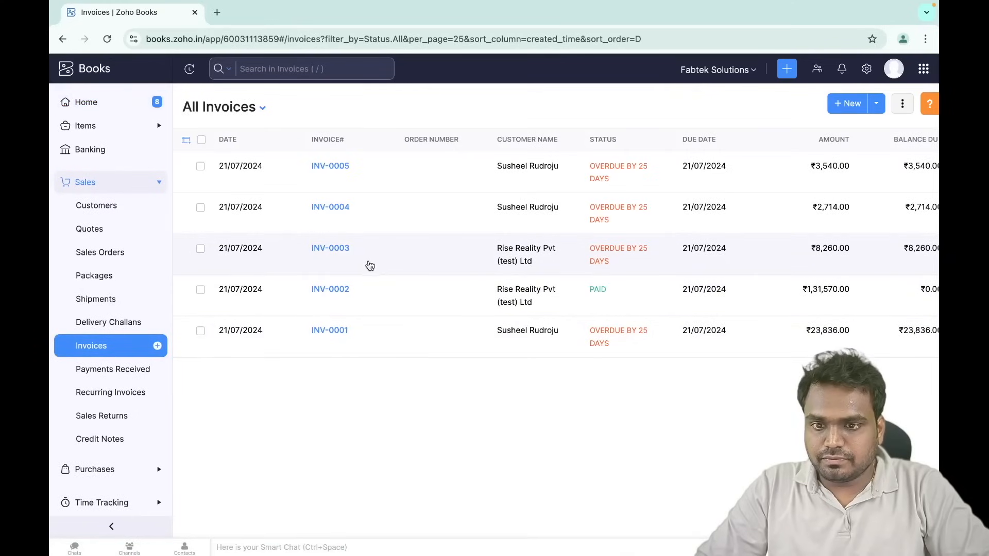
# - Open paid invoice INV-0002 for Rise Reality Pvt (test) Ltd
pyautogui.click(371, 265)
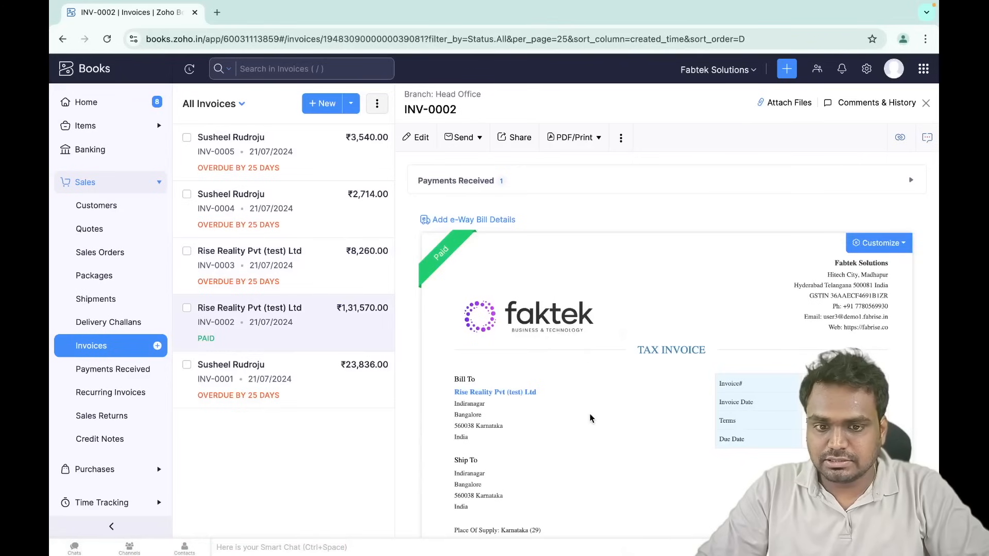
pyautogui.scroll(-10, 591, 418)
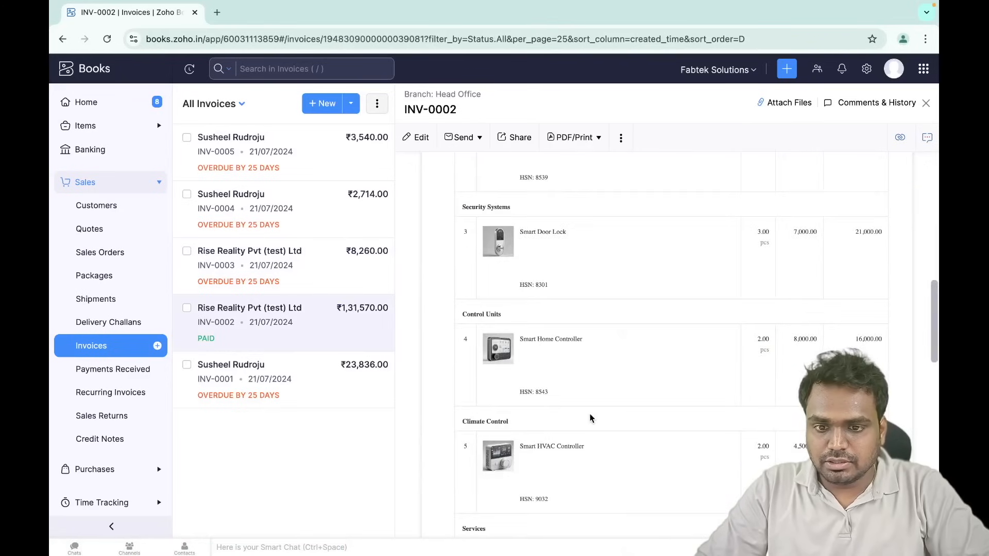
pyautogui.scroll(10, 590, 418)
# - Compose an email for INV-0002 addressed to the customer's contact
pyautogui.click(470, 144)
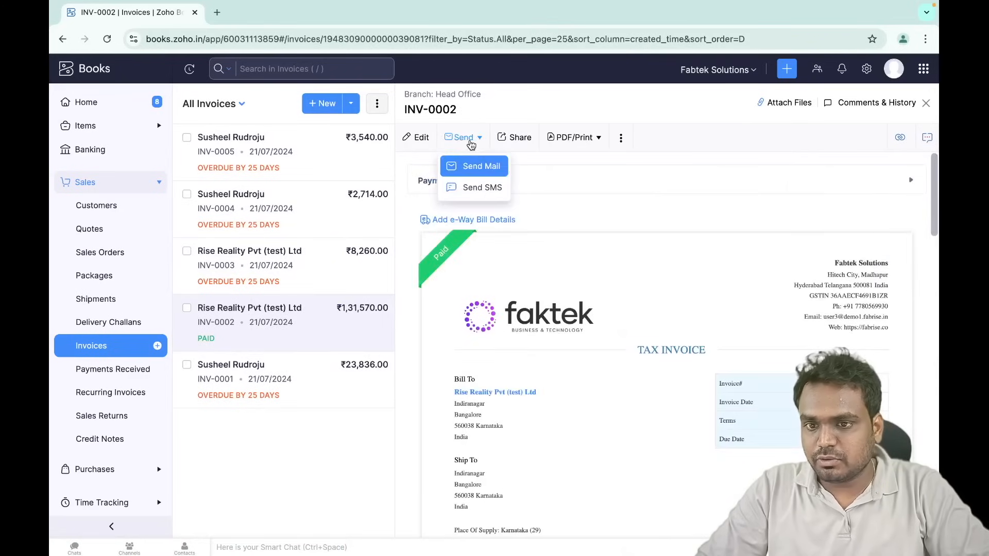
pyautogui.click(492, 167)
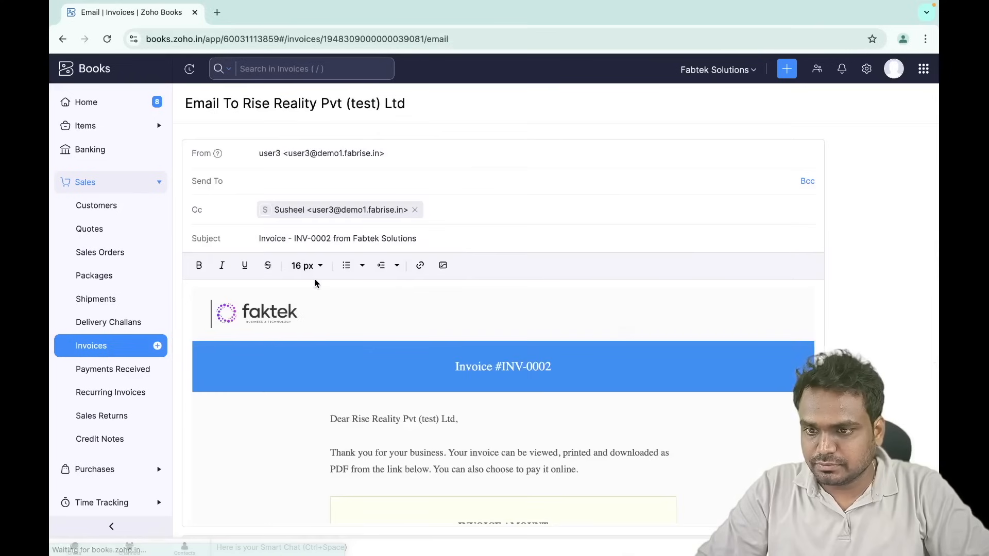
pyautogui.click(331, 181)
pyautogui.click(344, 237)
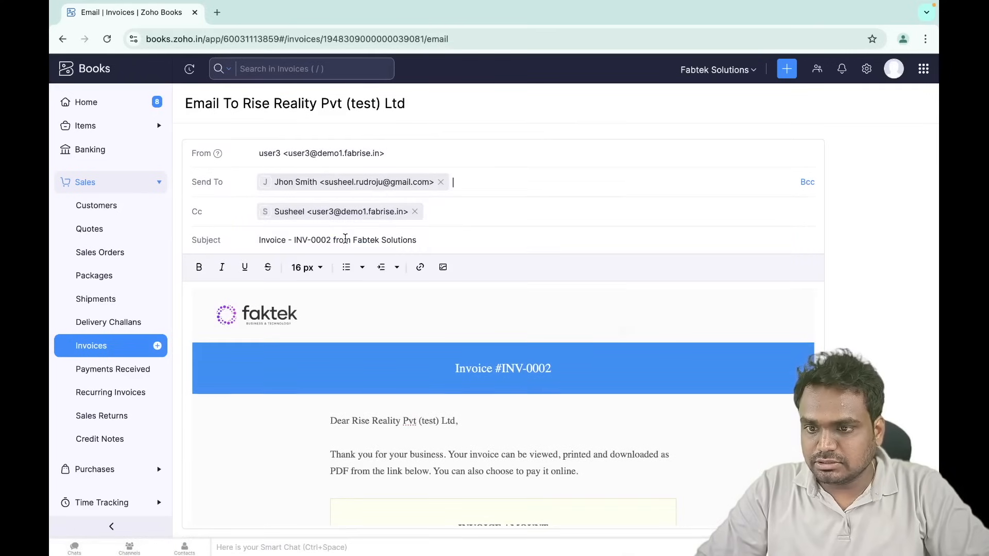
# - Review the message and send it with the invoice PDF attached
pyautogui.scroll(-5, 415, 423)
pyautogui.scroll(5, 416, 420)
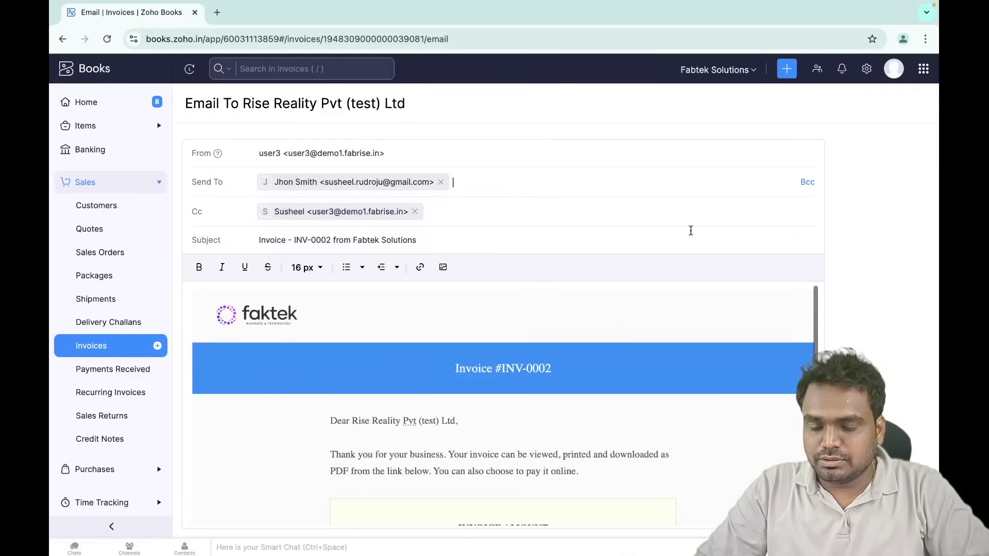
pyautogui.scroll(-4, 691, 230)
pyautogui.scroll(4, 367, 229)
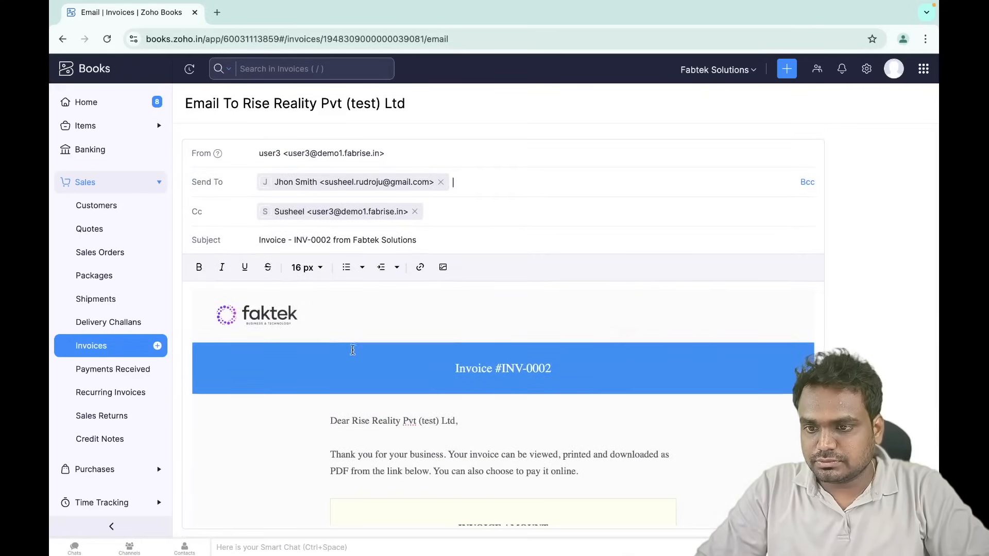
pyautogui.scroll(-5, 353, 351)
pyautogui.scroll(5, 708, 338)
pyautogui.scroll(-5, 708, 338)
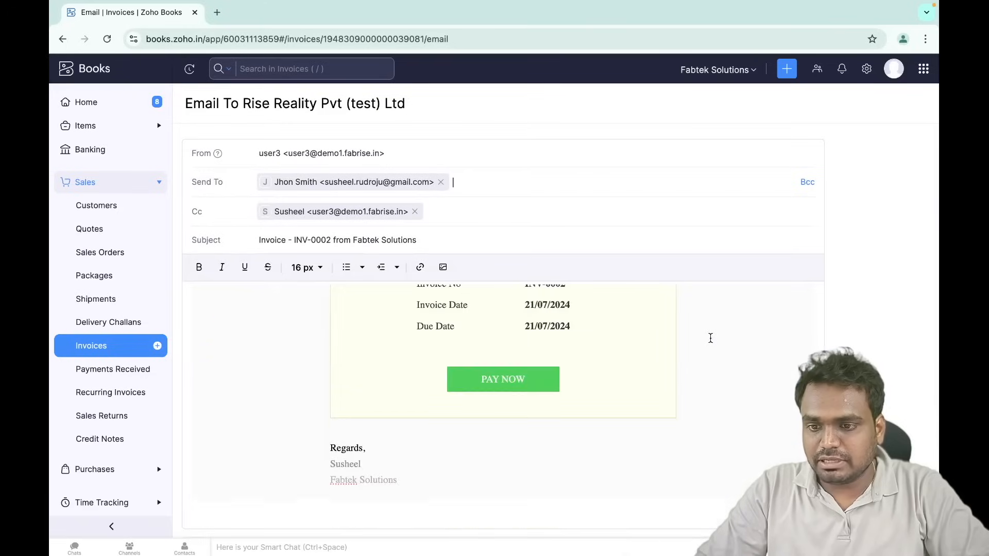
pyautogui.scroll(-4, 894, 336)
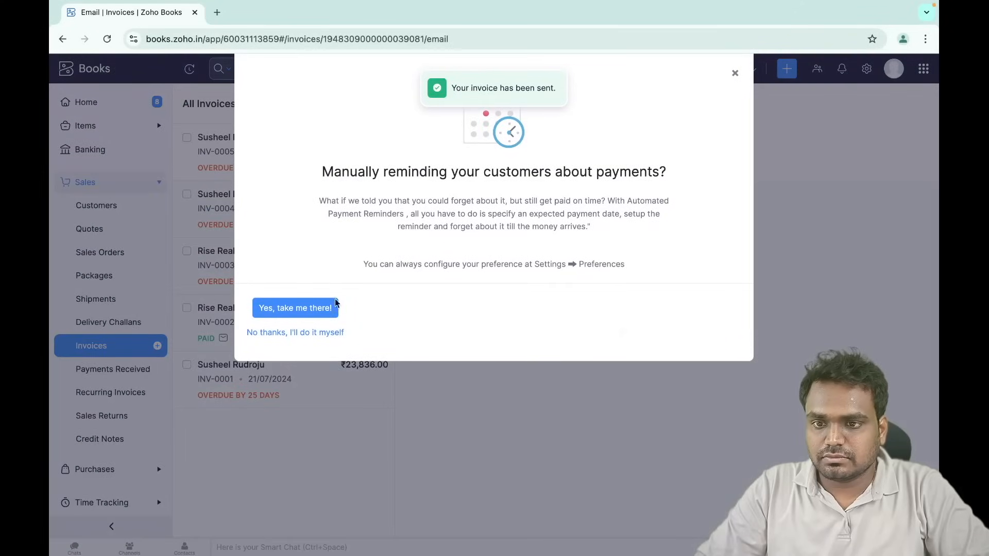
pyautogui.click(313, 331)
pyautogui.hotkey('ctrl', 'Right')
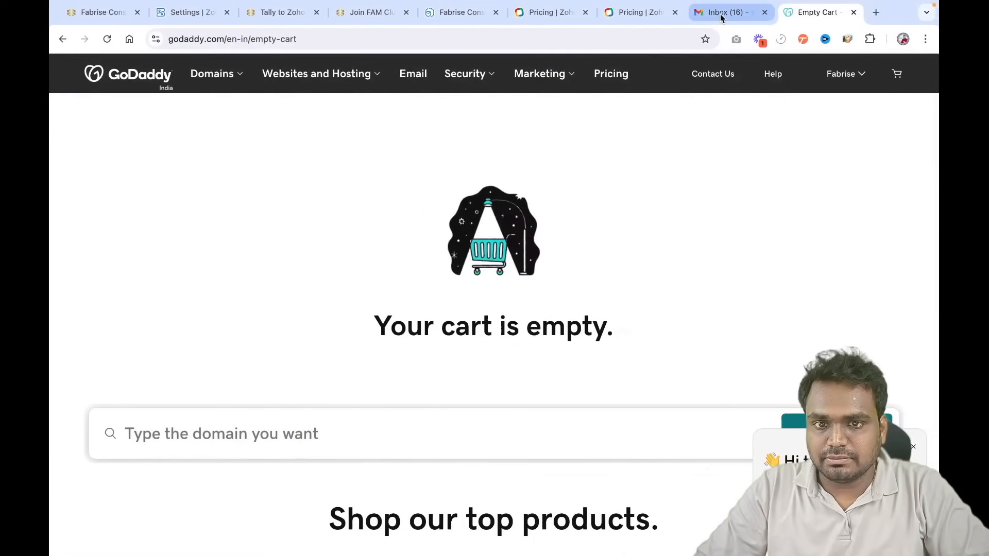
pyautogui.click(723, 12)
# - Open the received INV-0002 email in Gmail and select the sender's address to inspect it
pyautogui.click(504, 171)
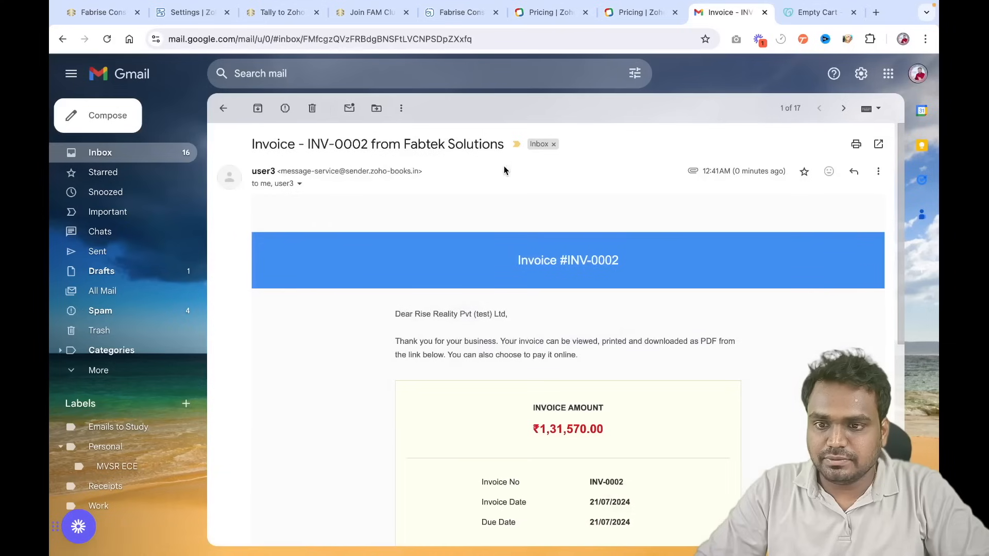
pyautogui.scroll(-7, 428, 386)
pyautogui.scroll(7, 428, 386)
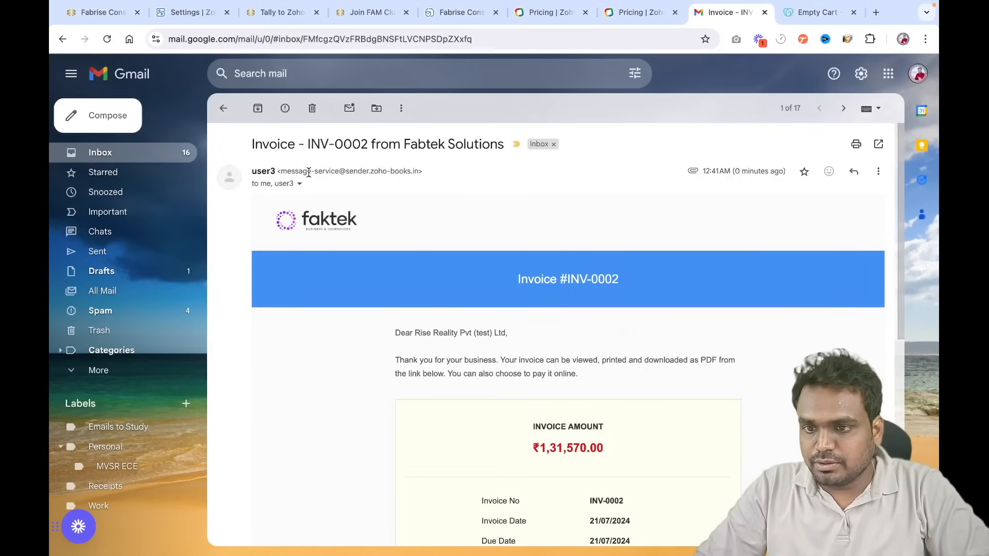
pyautogui.moveTo(280, 171); pyautogui.dragTo(399, 173)
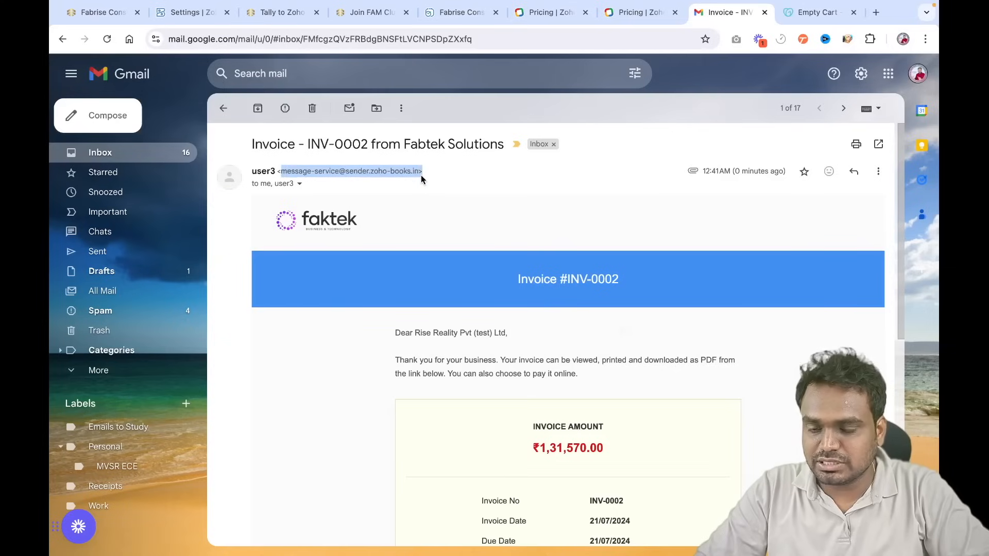
pyautogui.click(287, 192)
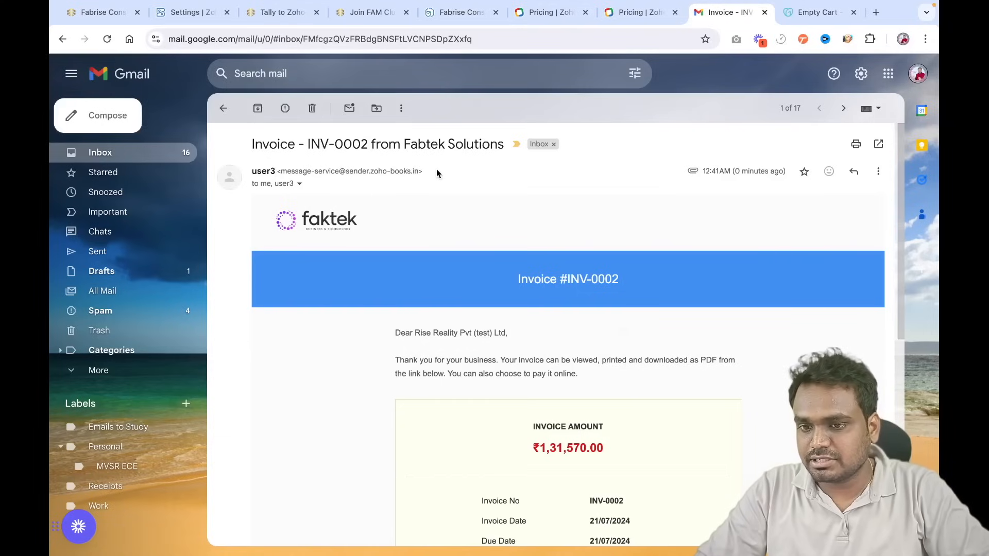
pyautogui.moveTo(436, 171); pyautogui.dragTo(275, 175)
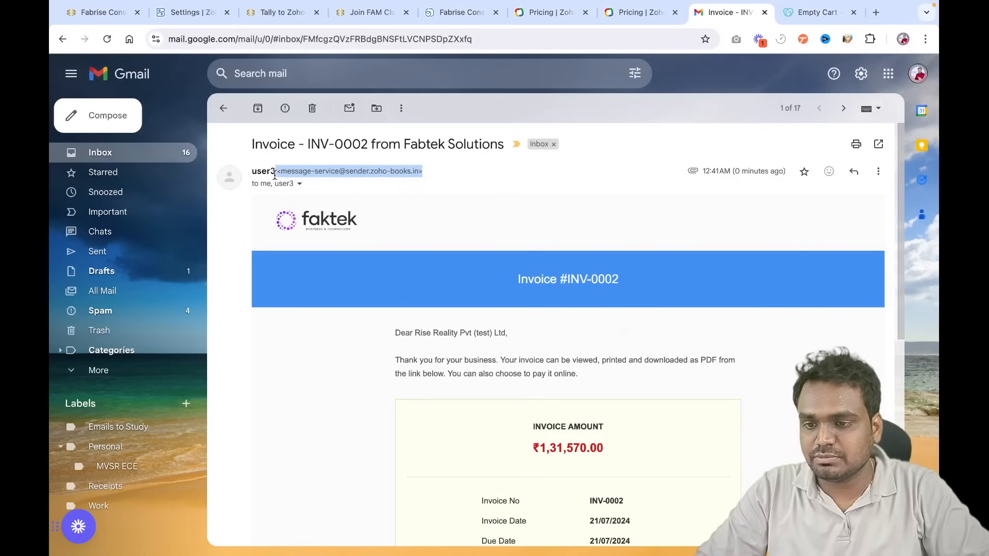
pyautogui.moveTo(272, 173)
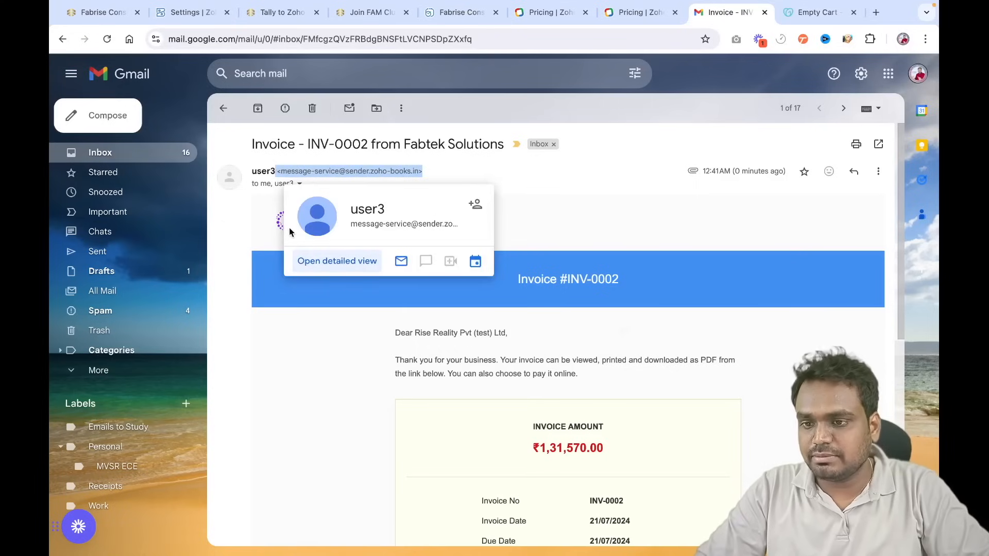
pyautogui.hotkey('ctrl', 'Left')
pyautogui.hotkey('ctrl', 'Left')
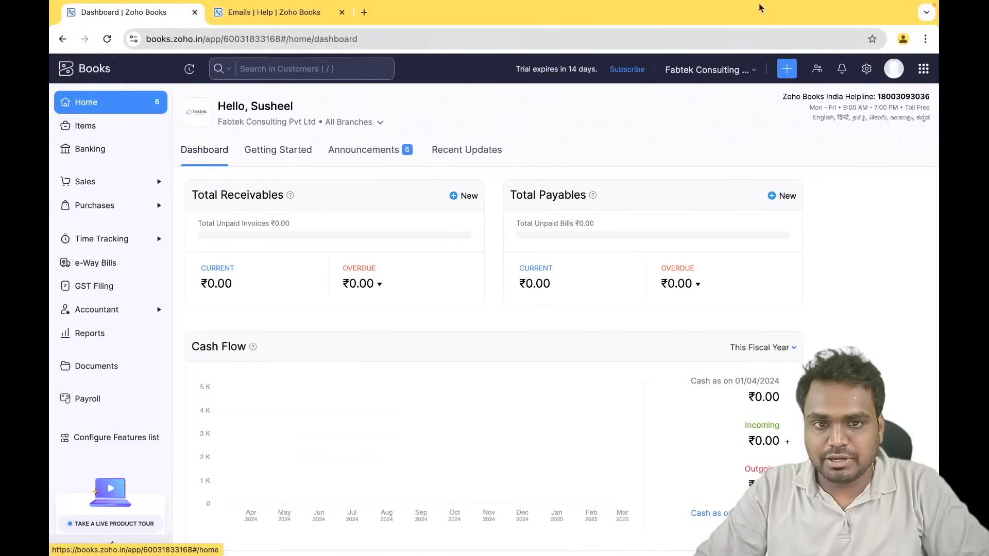
# - Go to Organization Profile settings and open the Sender Email Preferences
pyautogui.click(865, 72)
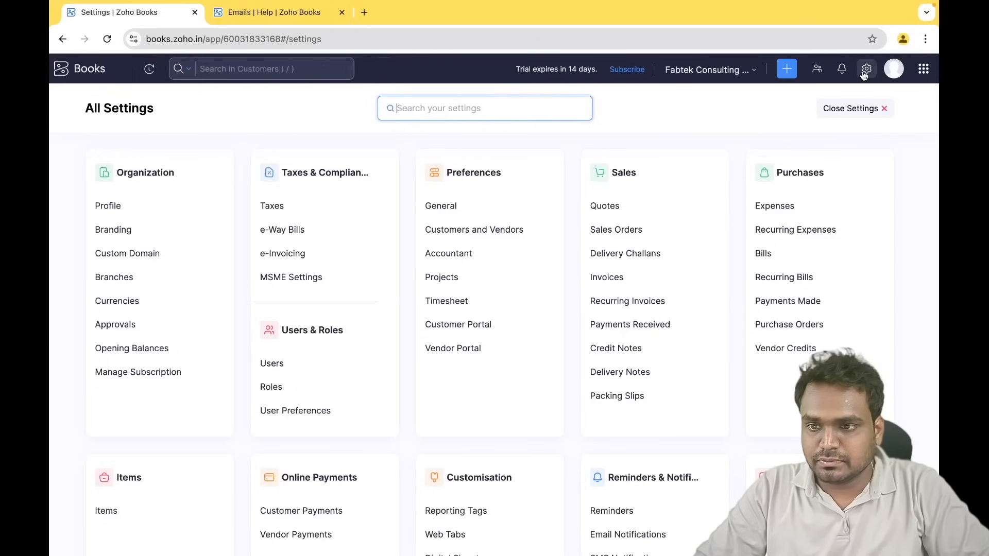
pyautogui.click(165, 208)
pyautogui.scroll(-1, 385, 302)
pyautogui.scroll(-4, 386, 303)
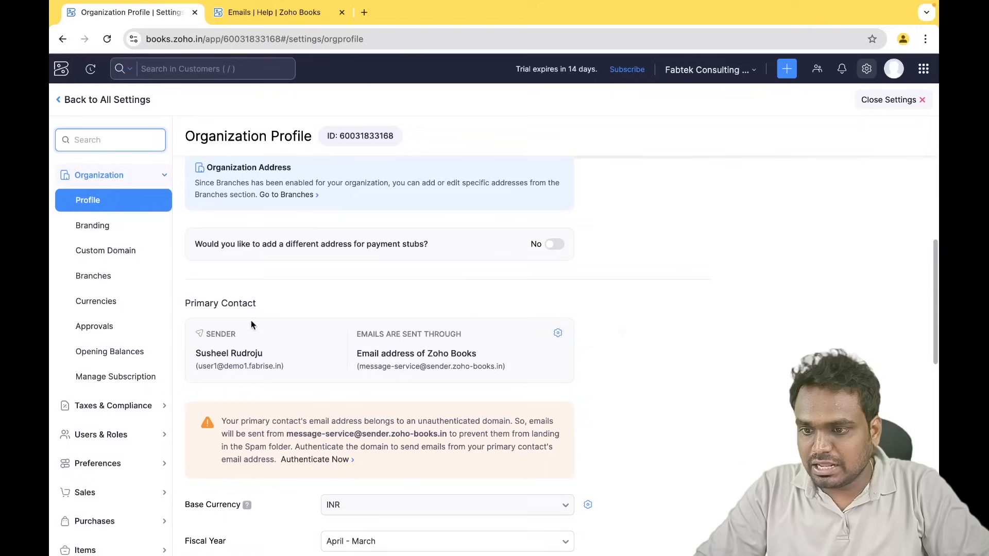
pyautogui.click(558, 336)
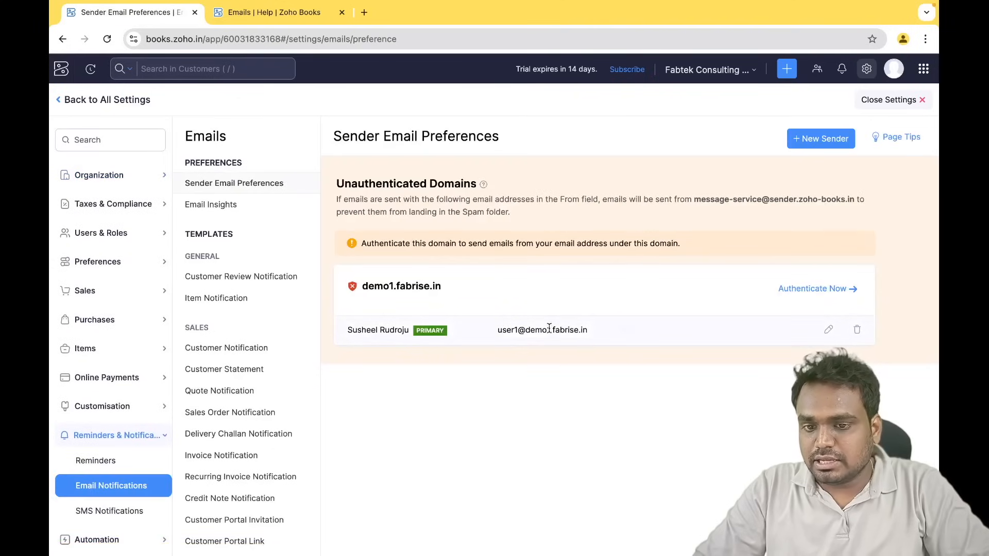
# - Inspect the sender address and Unauthenticated Domains list, then start authenticating demo1.fabrise.in
pyautogui.moveTo(494, 333); pyautogui.dragTo(605, 335)
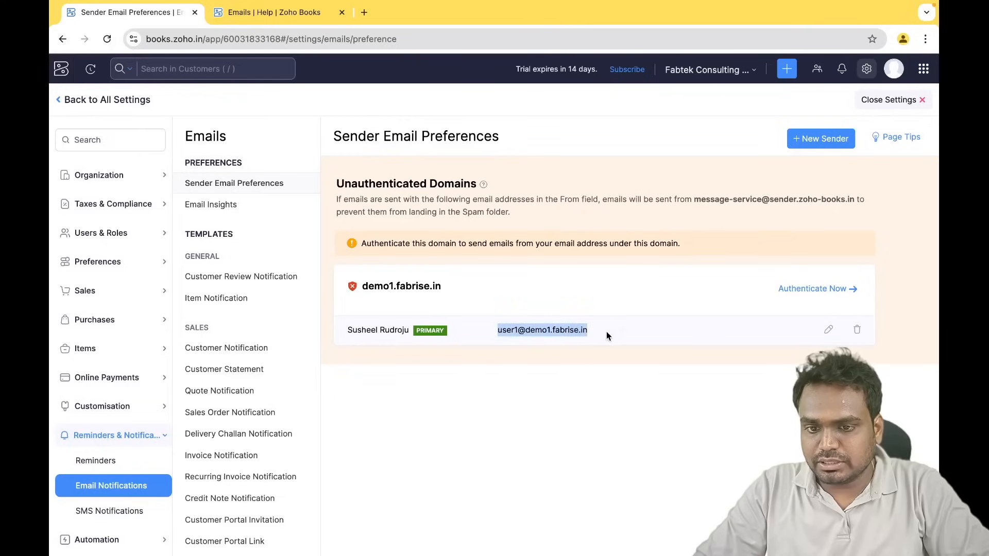
pyautogui.click(542, 334)
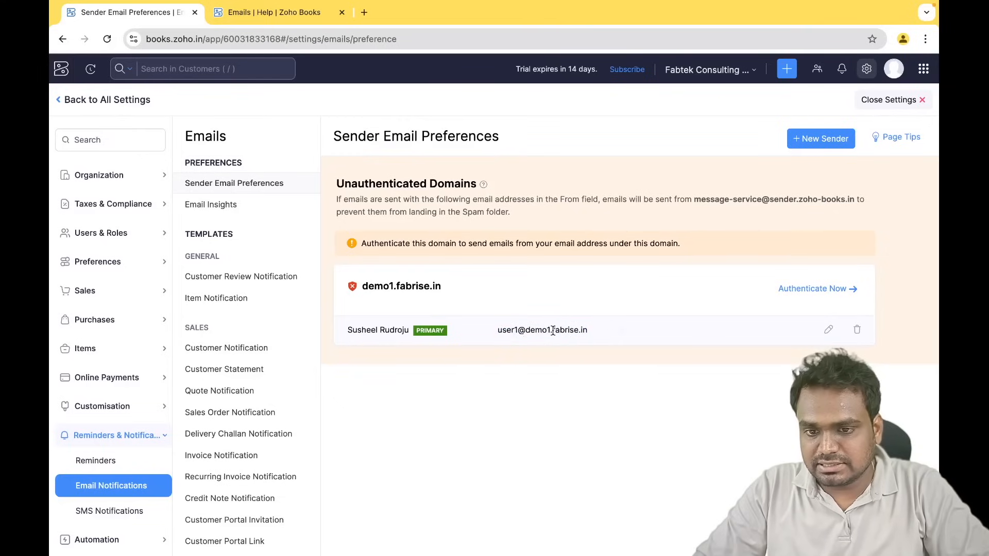
pyautogui.moveTo(553, 331); pyautogui.dragTo(532, 331)
pyautogui.click(530, 331)
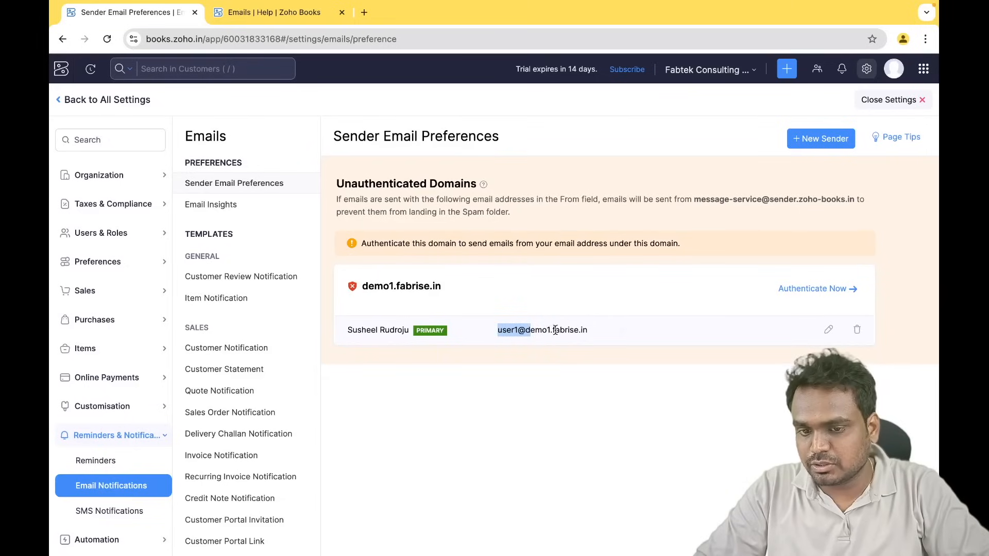
pyautogui.click(537, 331)
pyautogui.moveTo(524, 331); pyautogui.dragTo(599, 334)
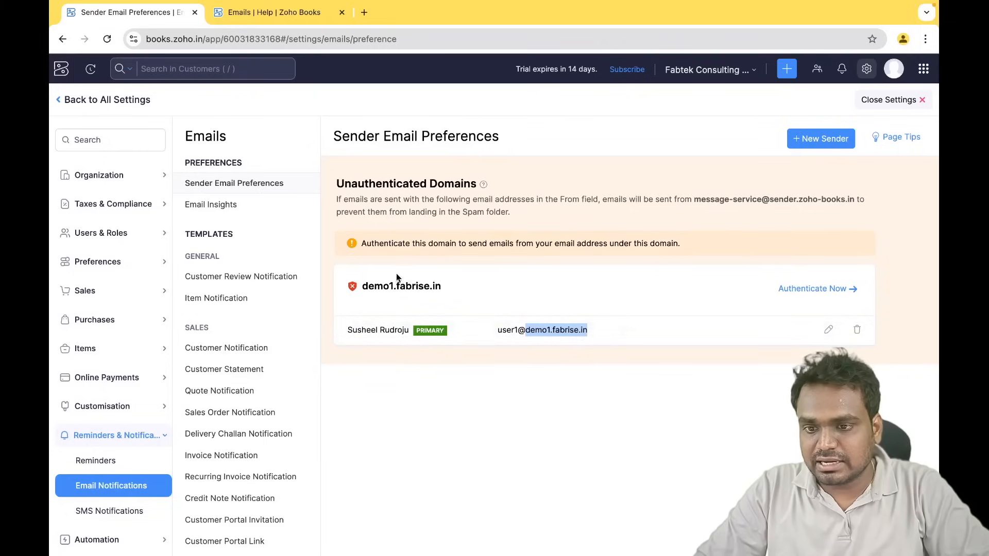
pyautogui.click(375, 281)
pyautogui.moveTo(338, 182); pyautogui.dragTo(469, 183)
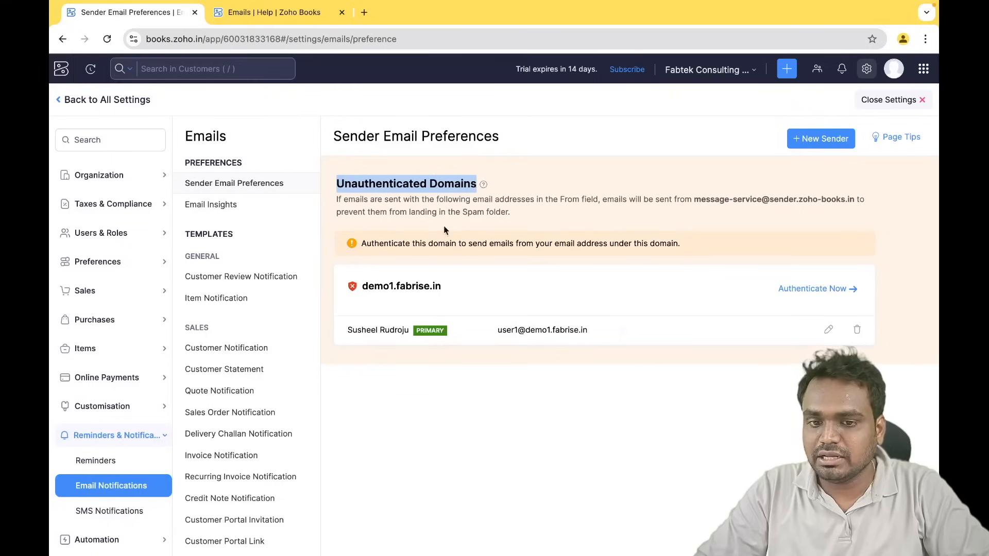
pyautogui.click(583, 456)
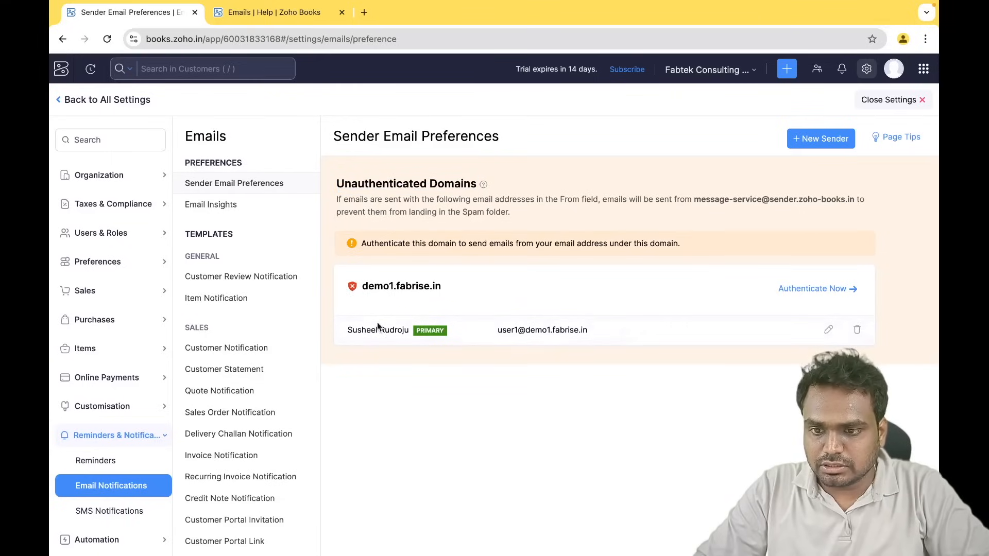
pyautogui.moveTo(455, 335); pyautogui.dragTo(495, 357)
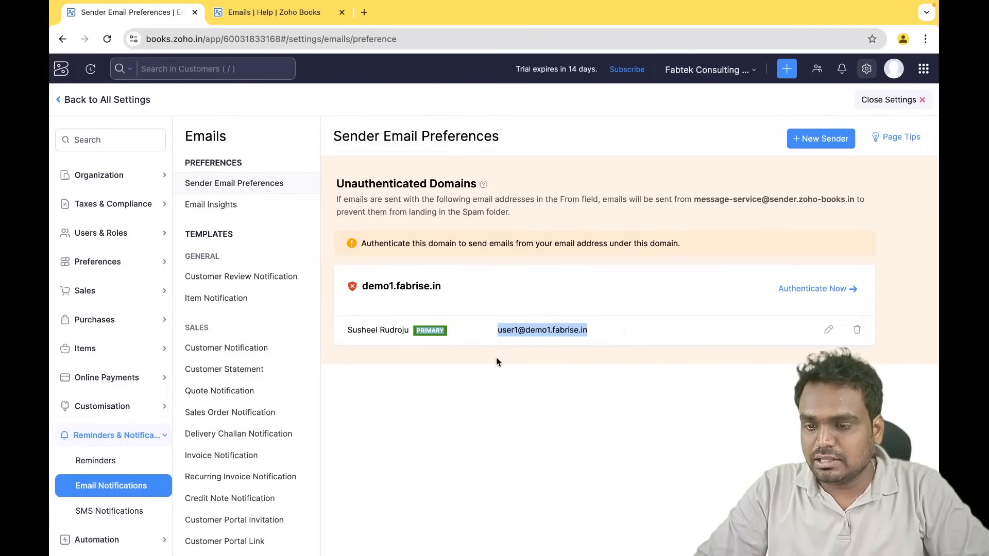
pyautogui.click(502, 358)
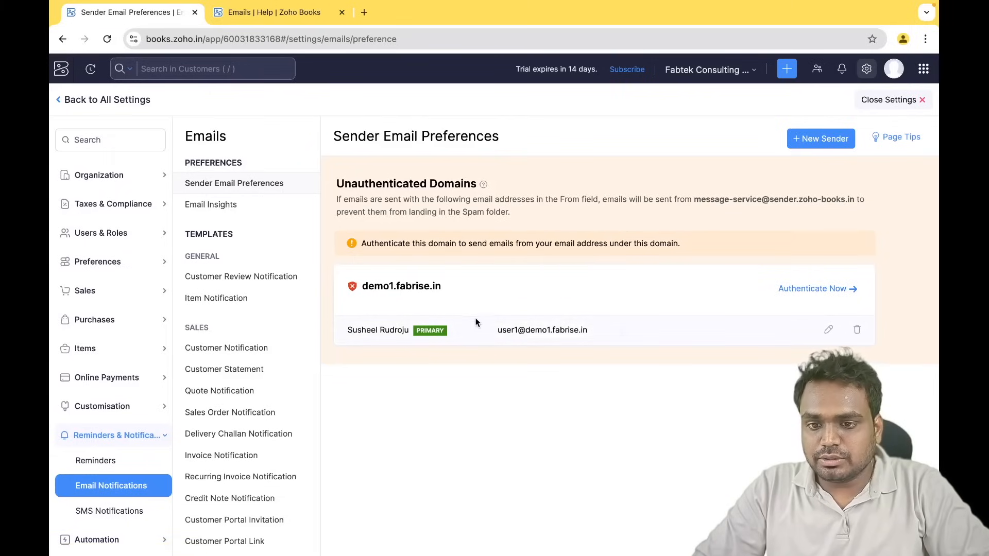
pyautogui.click(830, 290)
# - Copy the SPF record value from the domain authentication dialog
pyautogui.scroll(-1, 473, 376)
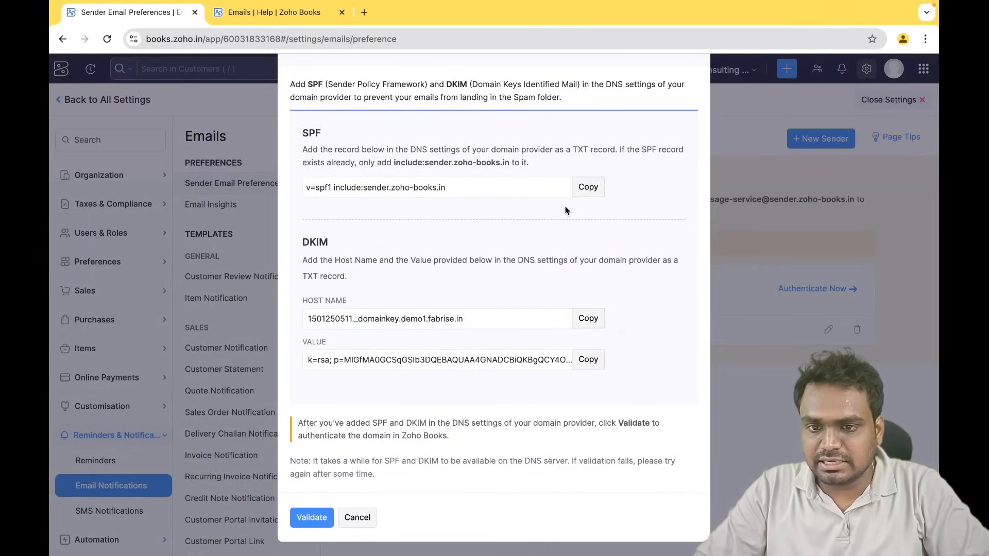
pyautogui.click(588, 186)
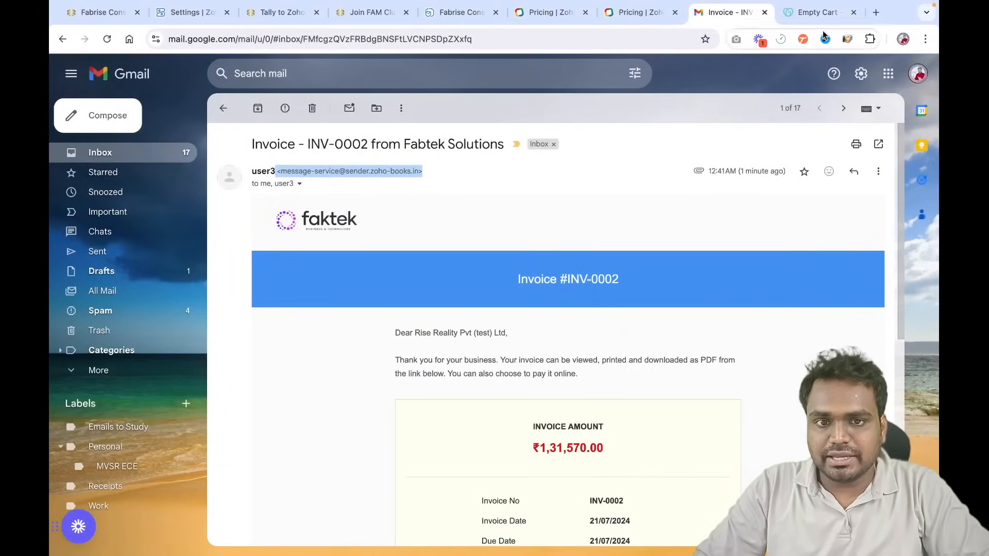
pyautogui.click(814, 13)
# - Open the DNS records for risereality.in from GoDaddy's My Products
pyautogui.click(858, 74)
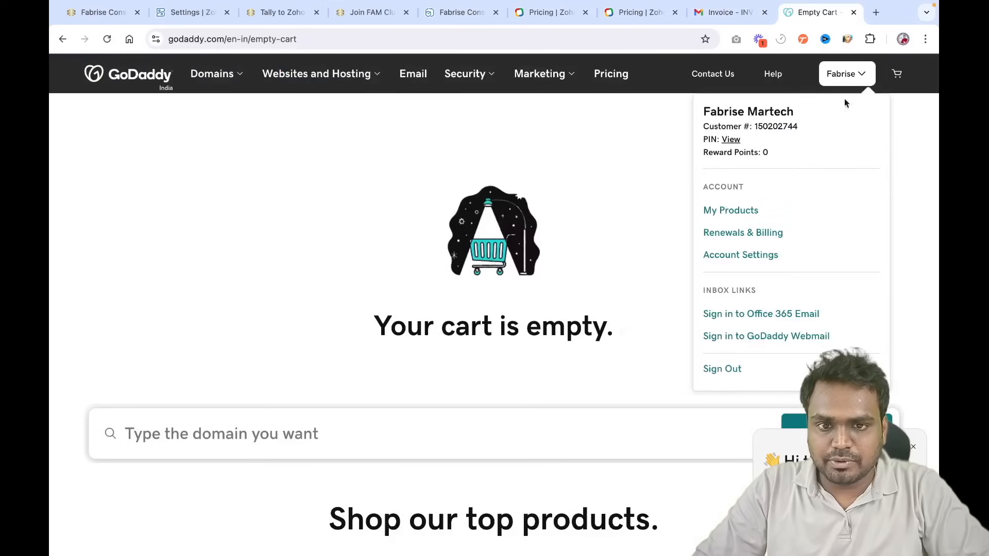
pyautogui.click(738, 211)
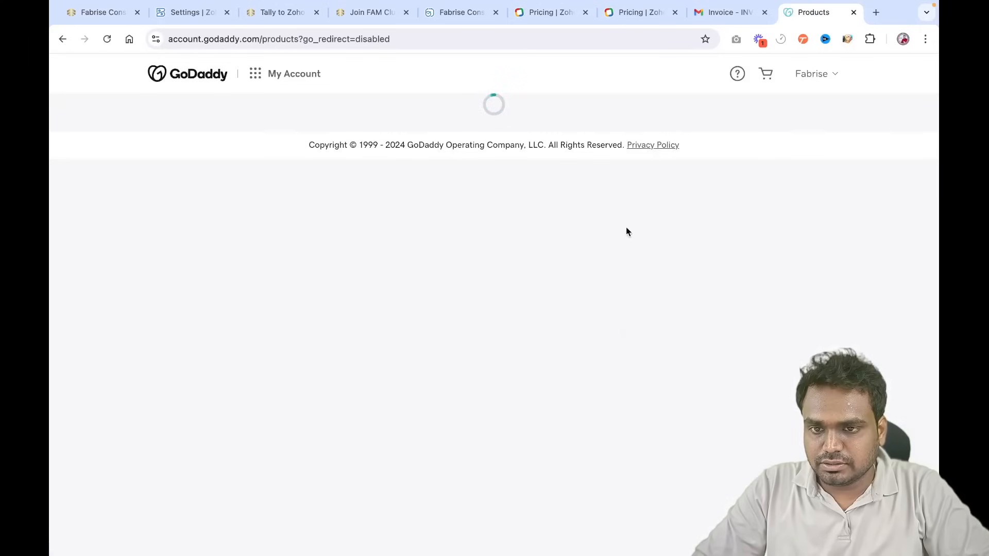
pyautogui.scroll(-3, 640, 369)
pyautogui.scroll(-8, 640, 369)
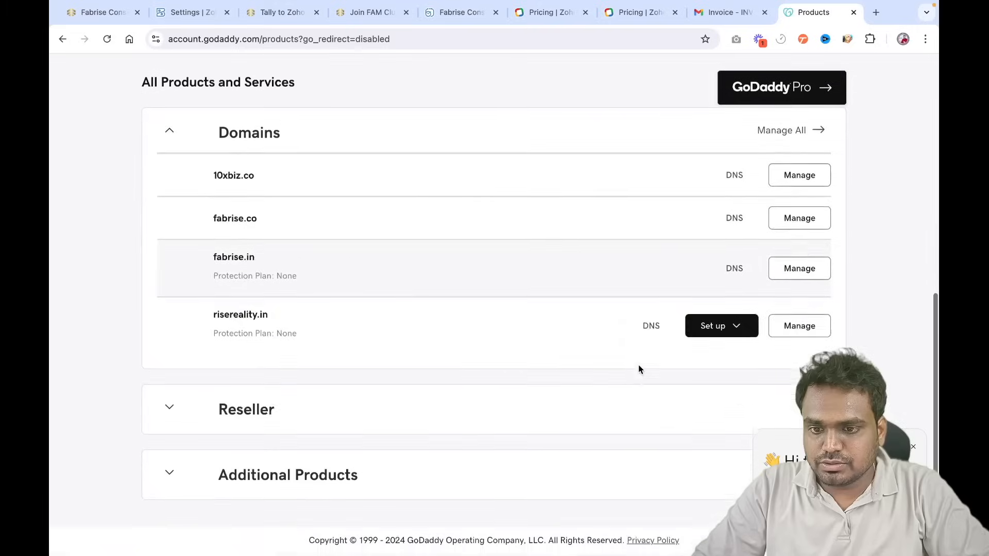
pyautogui.click(653, 335)
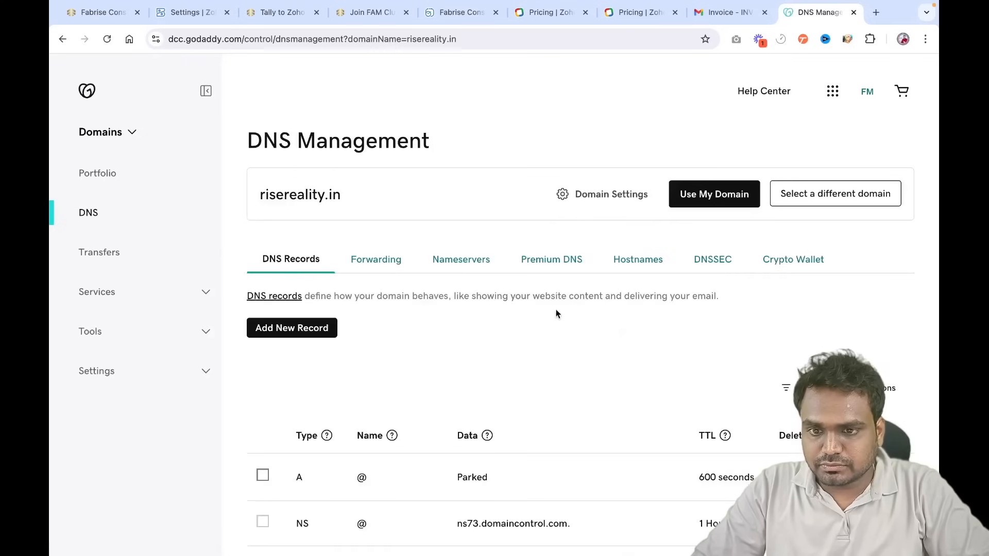
pyautogui.scroll(-8, 554, 390)
pyautogui.scroll(8, 554, 386)
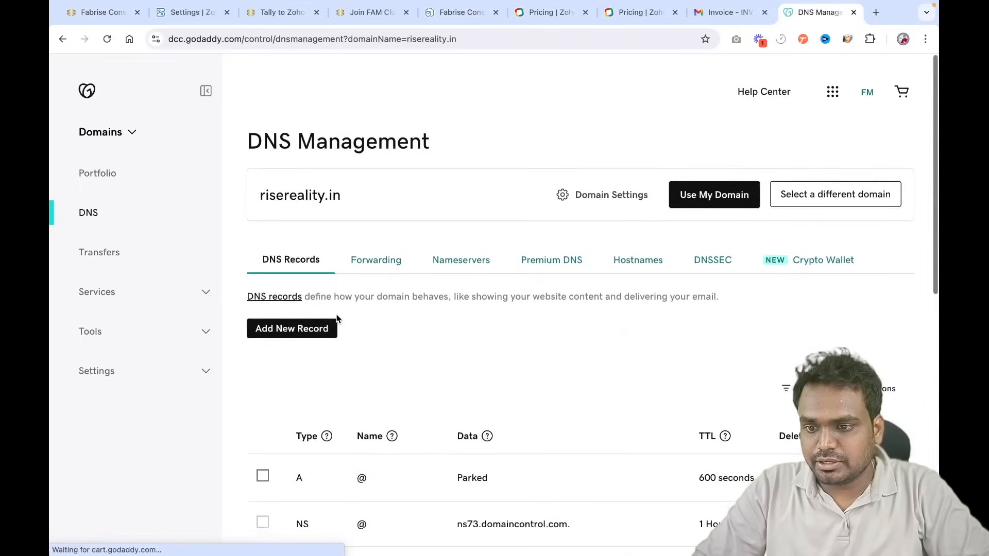
# - Start a new DNS record, discard it unsaved, and close the DNS tab
pyautogui.click(300, 333)
pyautogui.click(319, 411)
pyautogui.click(373, 351)
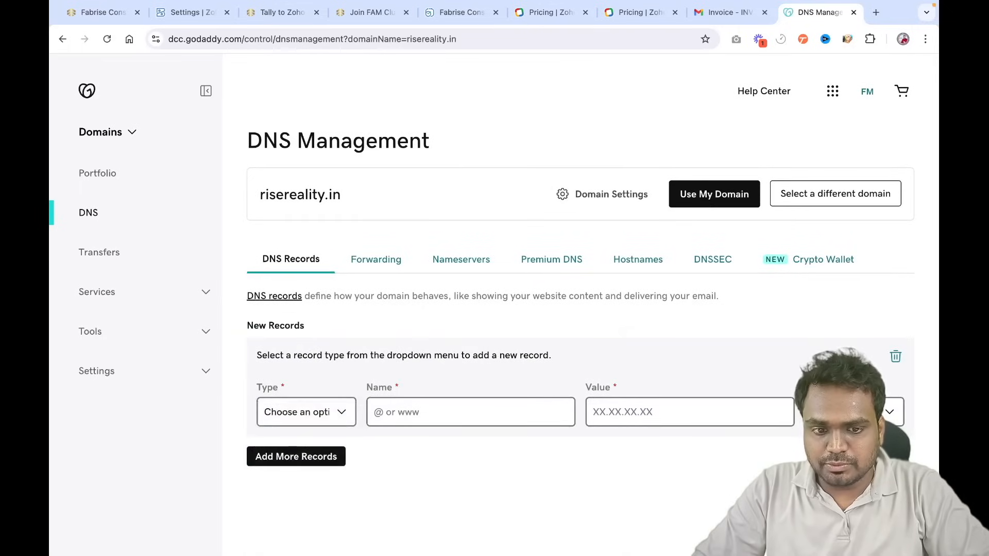
pyautogui.click(829, 456)
pyautogui.click(336, 340)
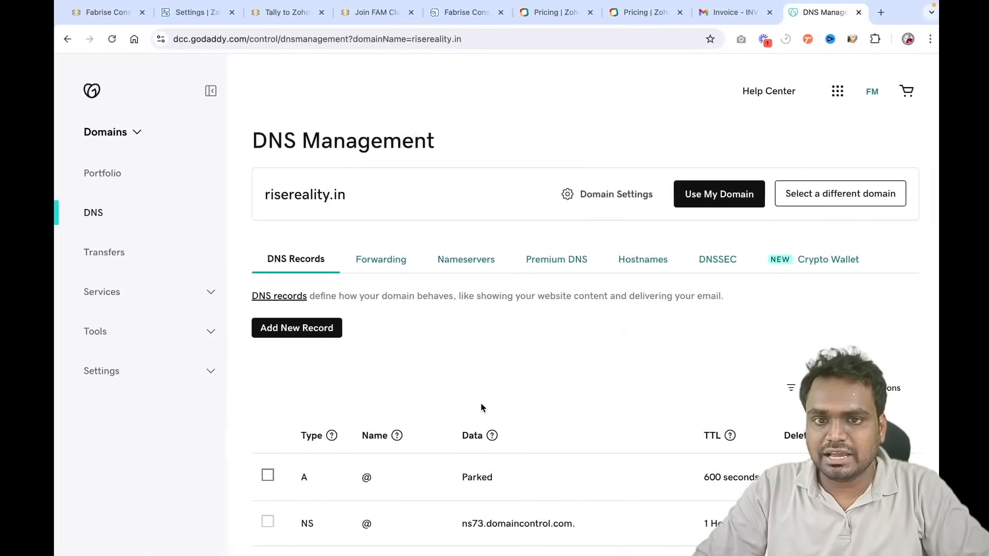
pyautogui.click(853, 12)
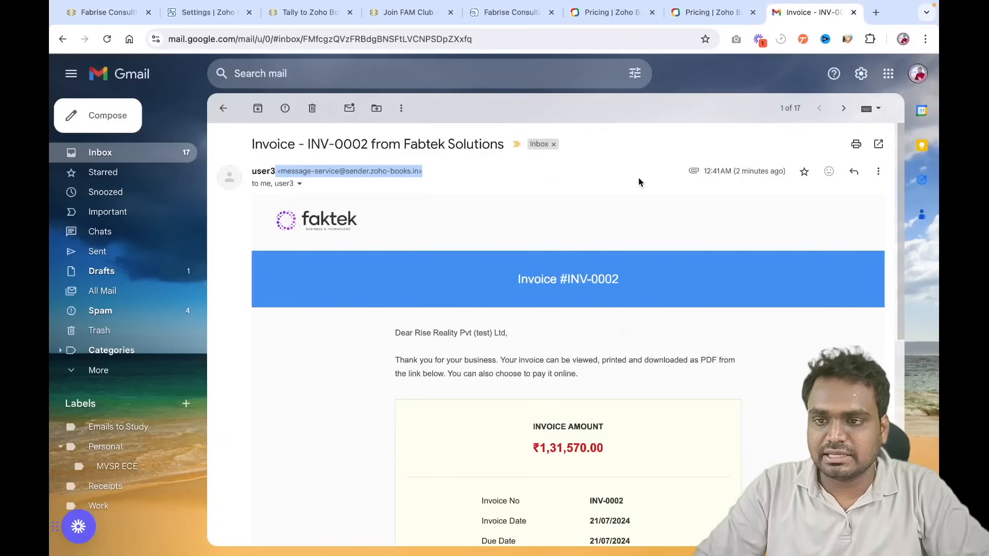
# - Switch back to the Zoho Books window showing invoice INV-0002
pyautogui.hotkey('ctrl', 'Right')
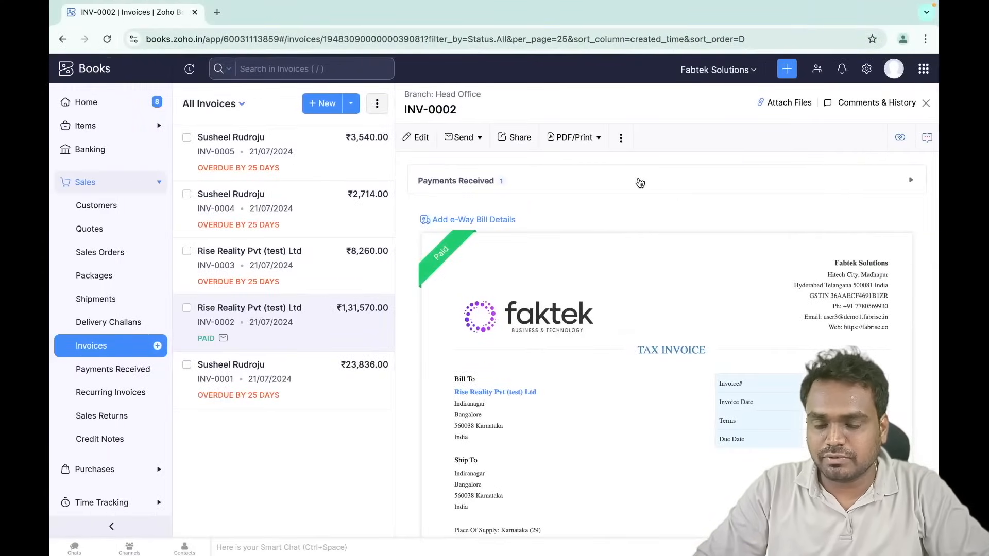
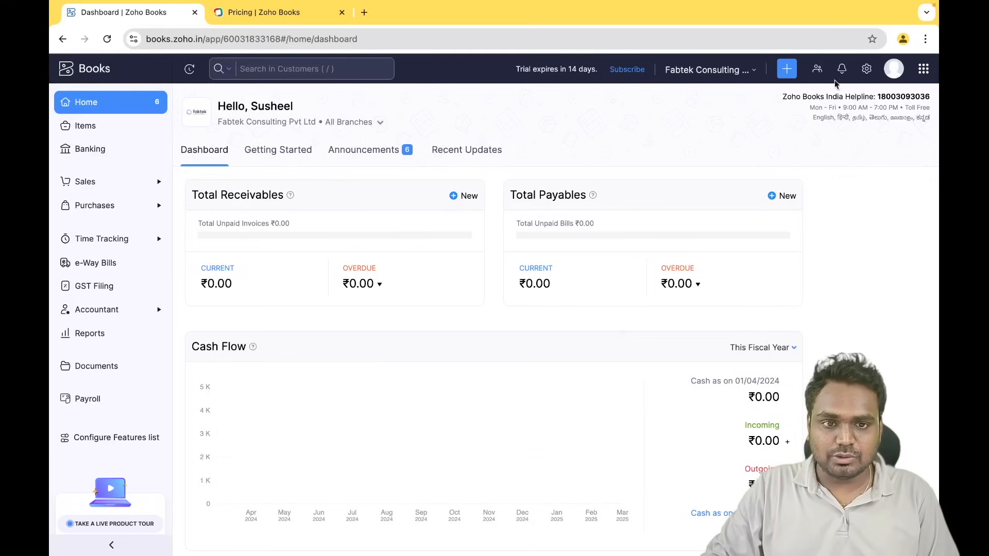
# - Open Settings > Users to list the organisation's users, then switch to the Zoho Books pricing page
pyautogui.click(867, 71)
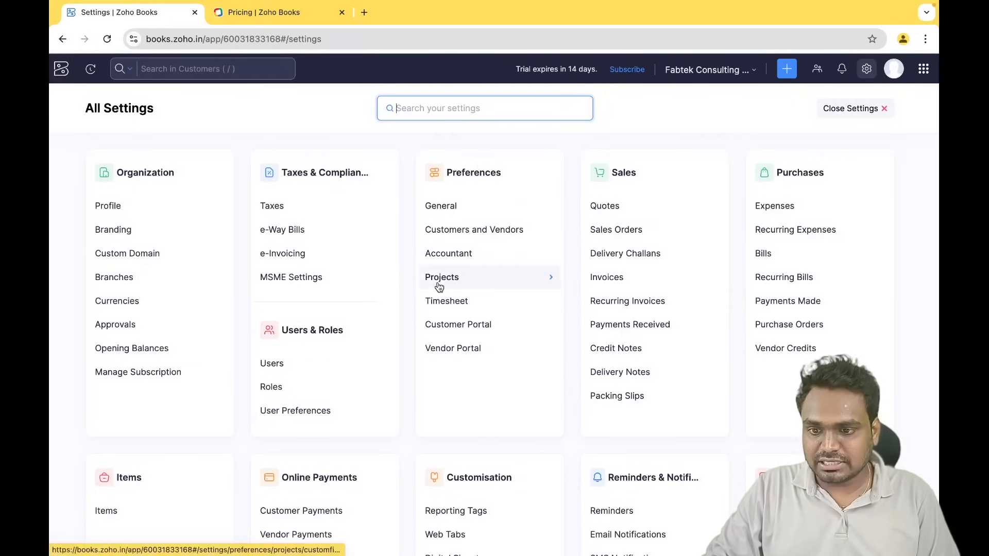
pyautogui.scroll(-1, 438, 285)
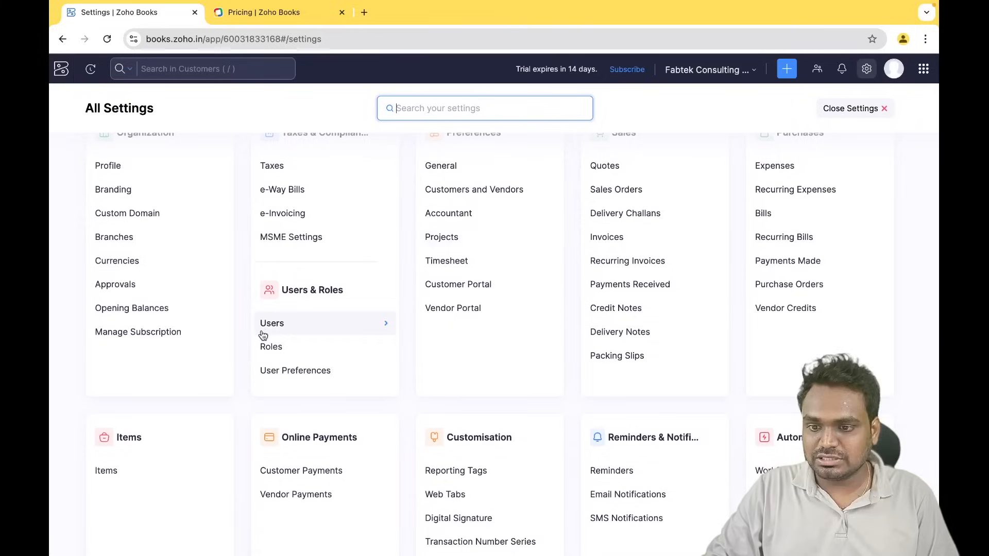
pyautogui.click(279, 325)
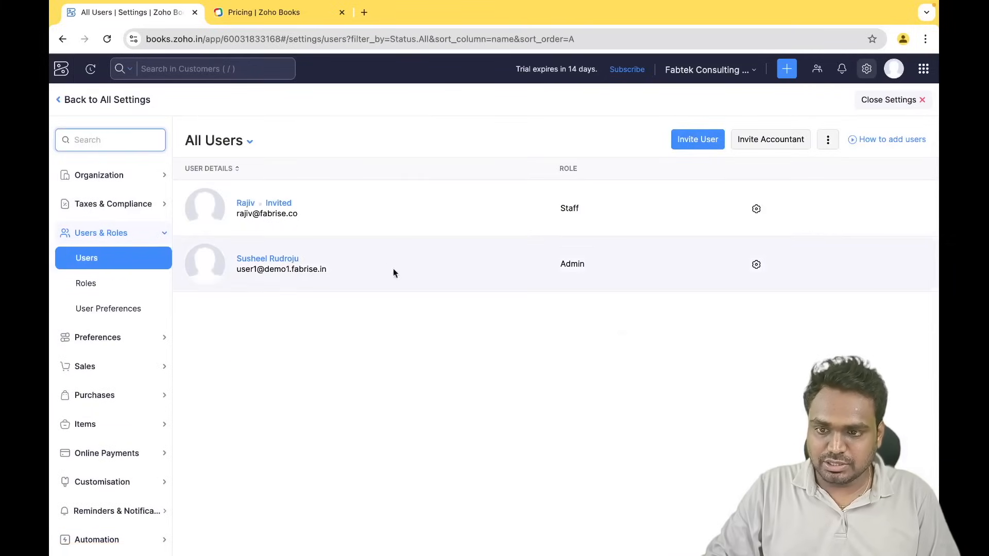
pyautogui.click(296, 14)
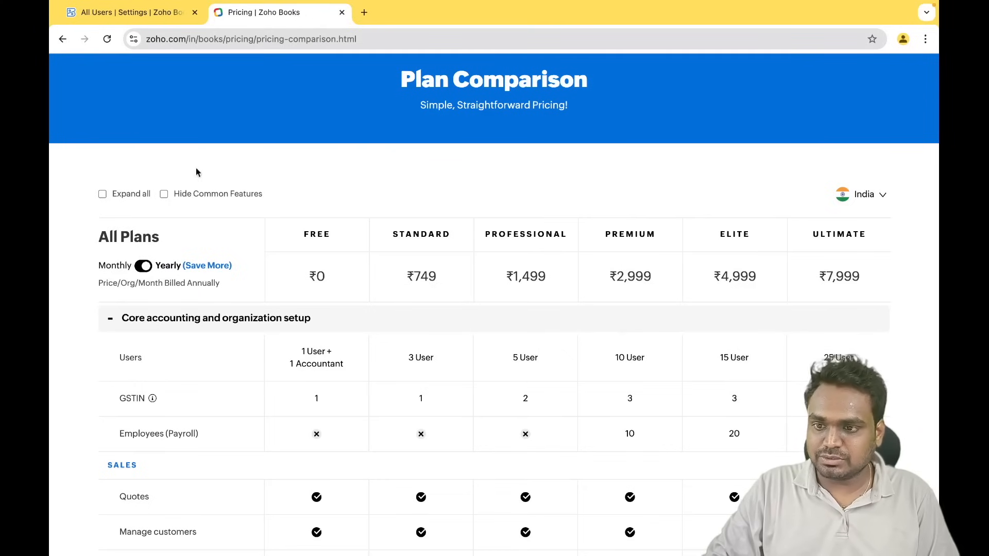
# - Compare the Users limits across plans in the pricing table, then return to the All Users list
pyautogui.scroll(-1, 425, 207)
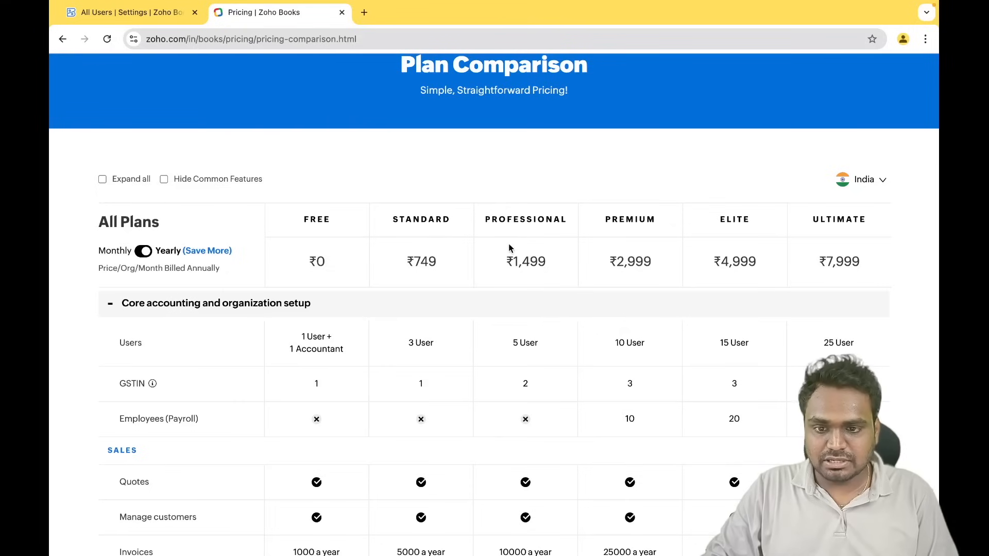
pyautogui.moveTo(459, 360); pyautogui.dragTo(813, 364)
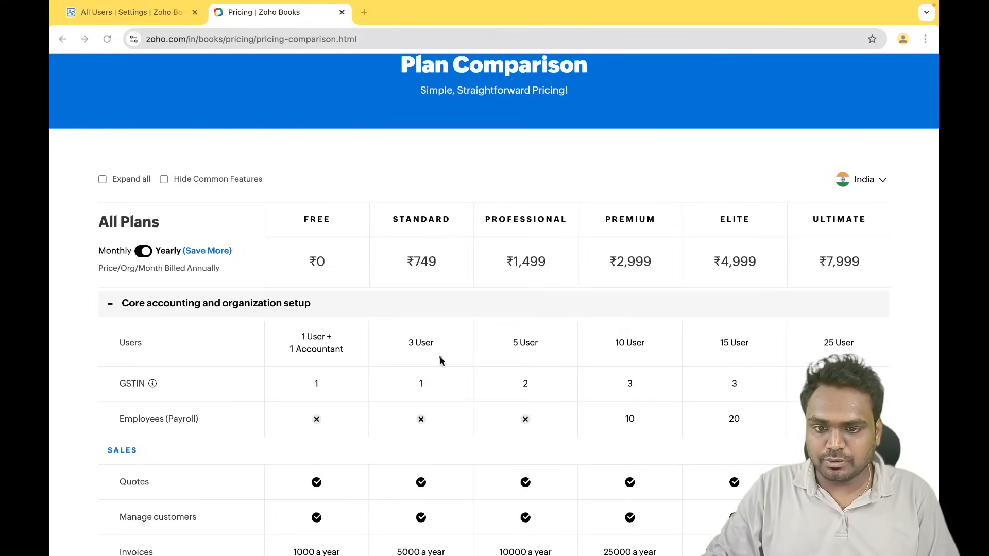
pyautogui.moveTo(440, 361); pyautogui.dragTo(829, 362)
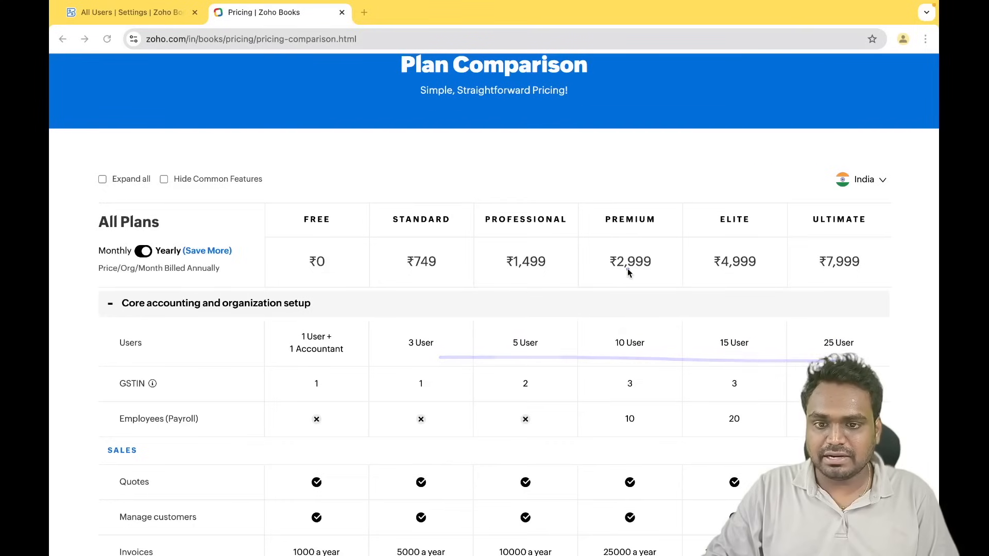
pyautogui.moveTo(550, 193)
pyautogui.mouseDown()
pyautogui.moveTo(489, 199)
pyautogui.moveTo(498, 380)
pyautogui.moveTo(594, 234)
pyautogui.moveTo(523, 172)
pyautogui.mouseUp()
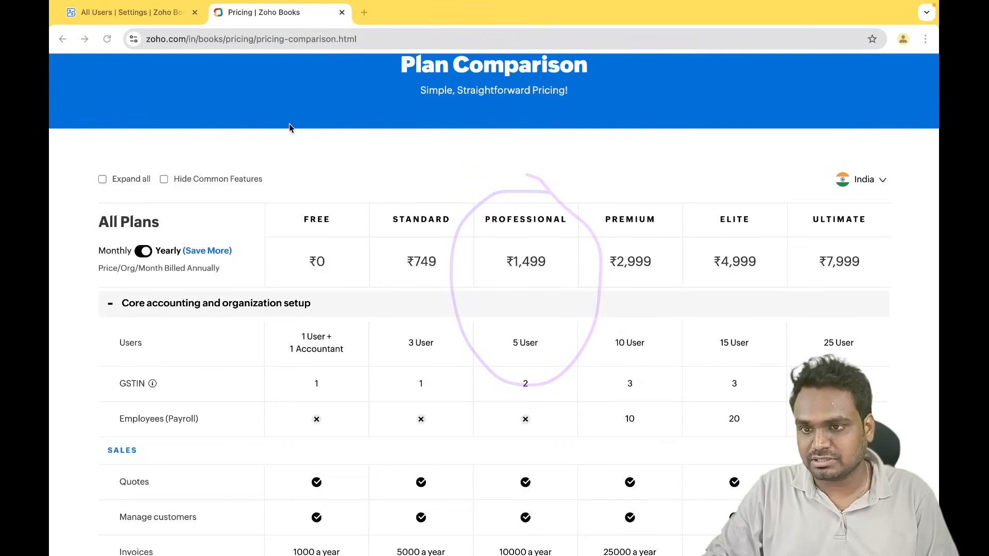
pyautogui.click(145, 12)
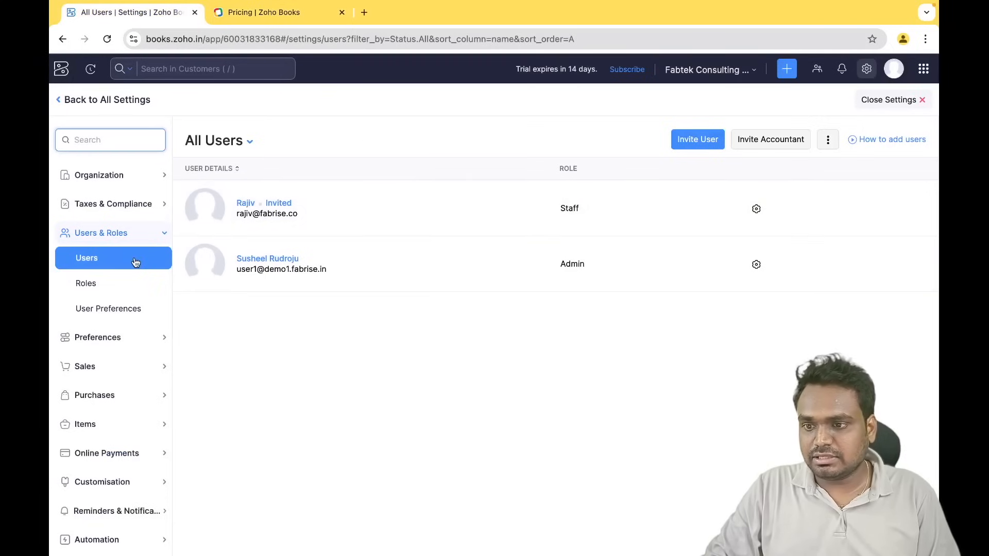
# - Check the Role options in the Invite User form, cancel it, and open the Roles list
pyautogui.click(702, 145)
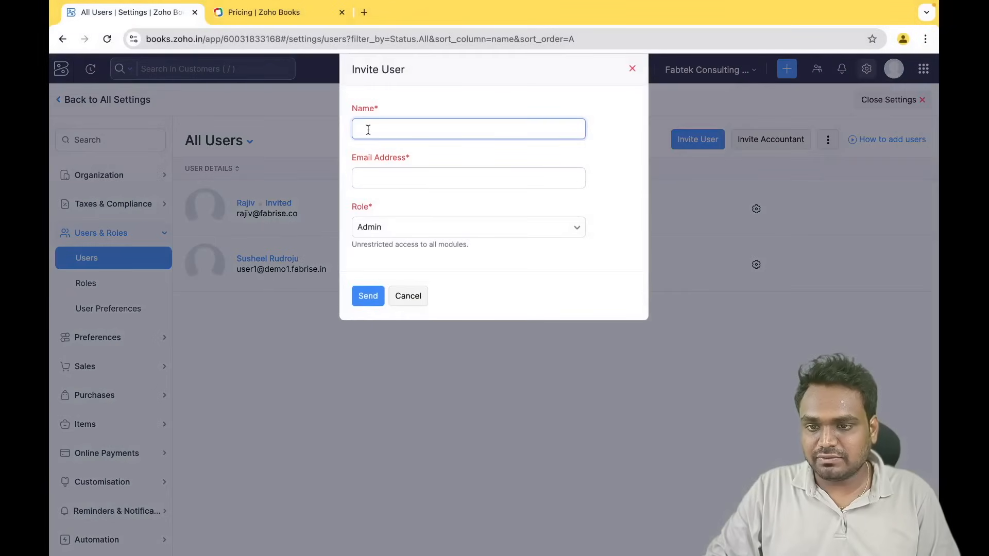
pyautogui.click(378, 175)
pyautogui.click(408, 234)
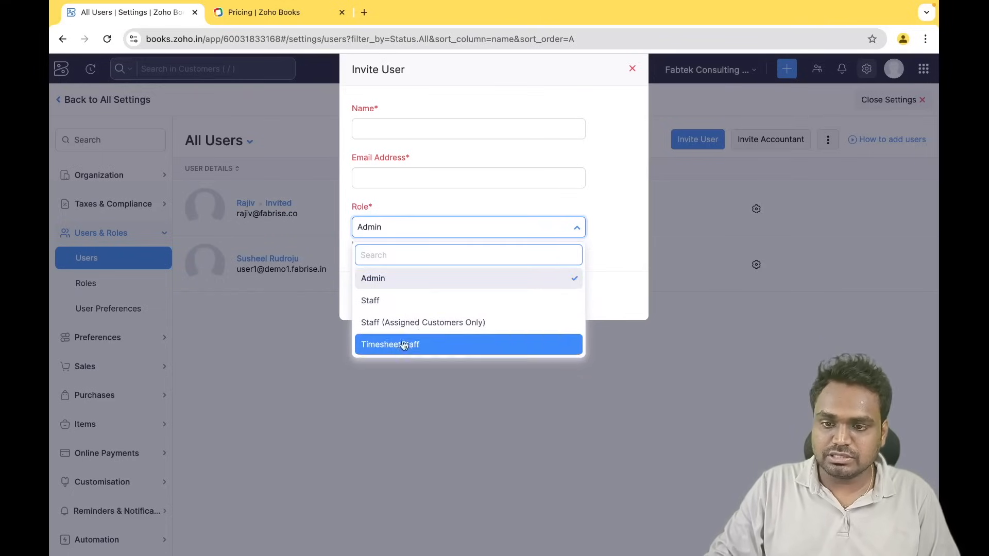
pyautogui.click(576, 201)
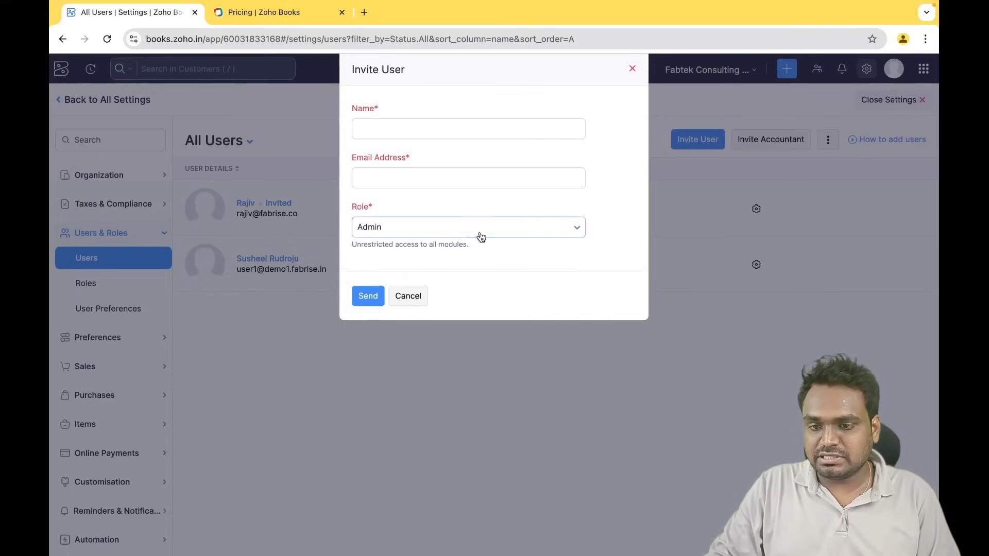
pyautogui.click(411, 294)
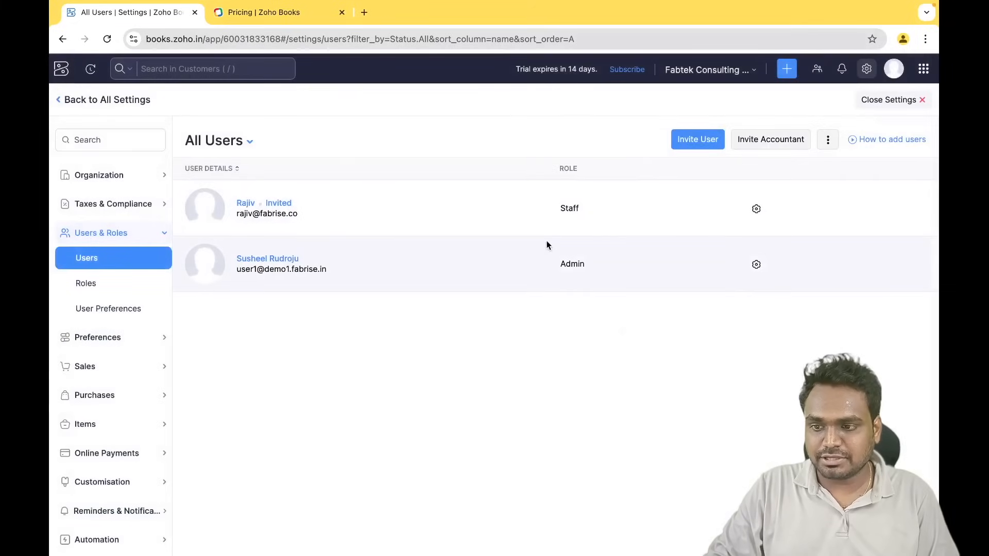
pyautogui.click(113, 292)
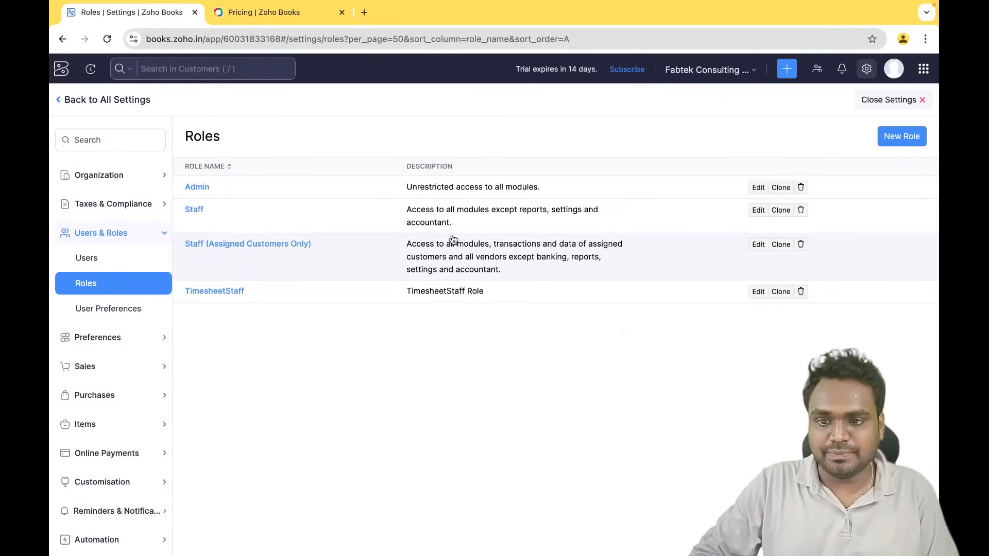
# - Start a new role named 'Purchase Manager'
pyautogui.click(893, 143)
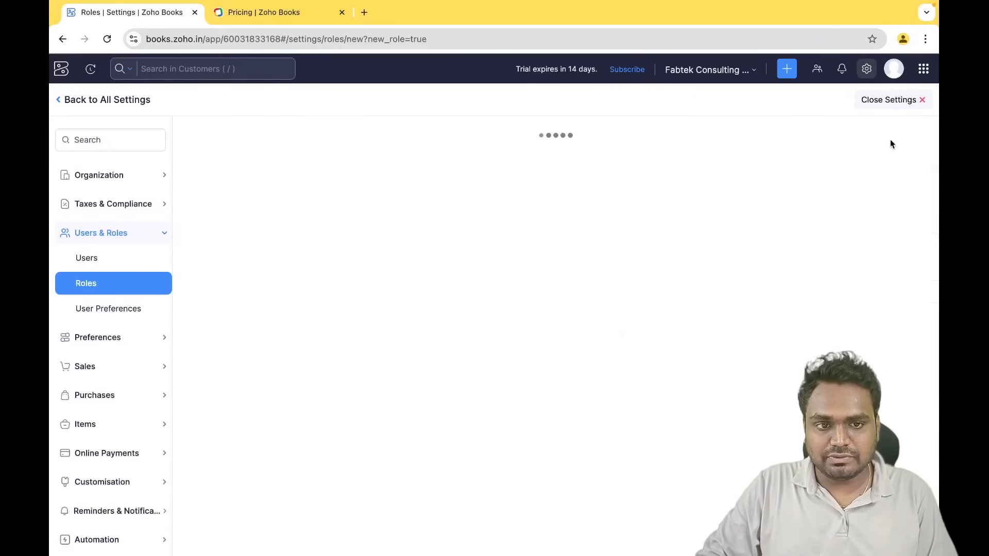
pyautogui.write('Purchase Manager')
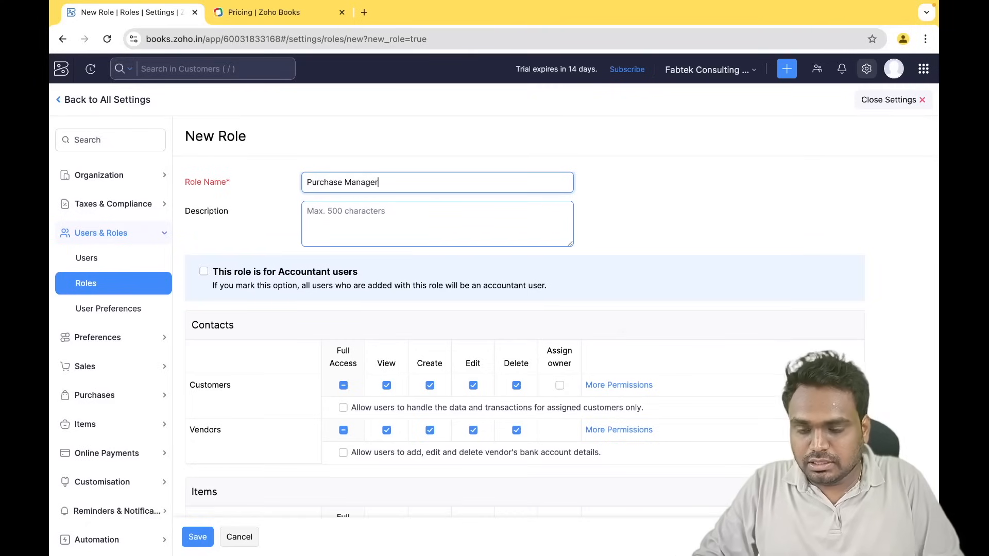
pyautogui.click(653, 225)
pyautogui.scroll(-2, 653, 226)
pyautogui.scroll(2, 653, 226)
pyautogui.scroll(-3, 653, 227)
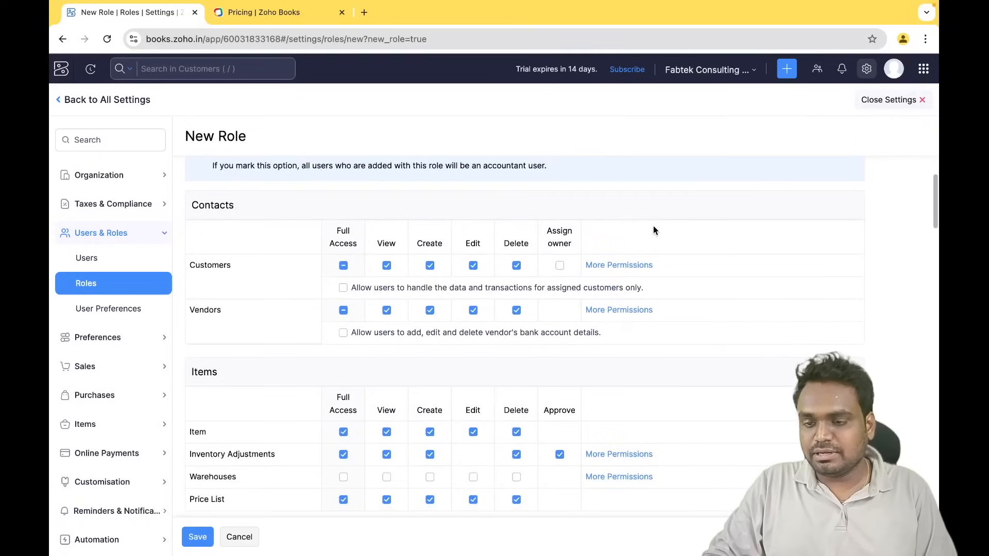
pyautogui.scroll(-1, 653, 230)
pyautogui.scroll(2, 653, 231)
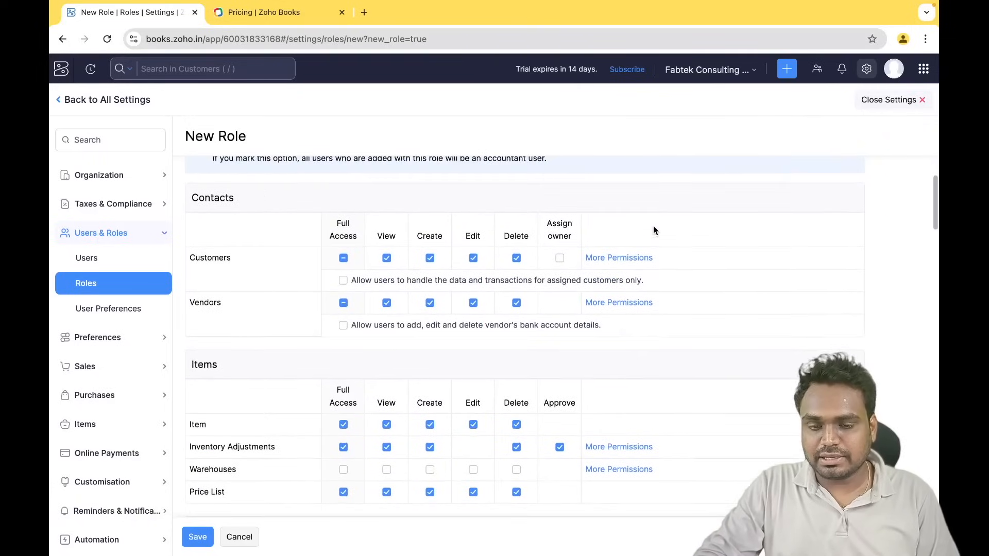
pyautogui.scroll(-1, 653, 230)
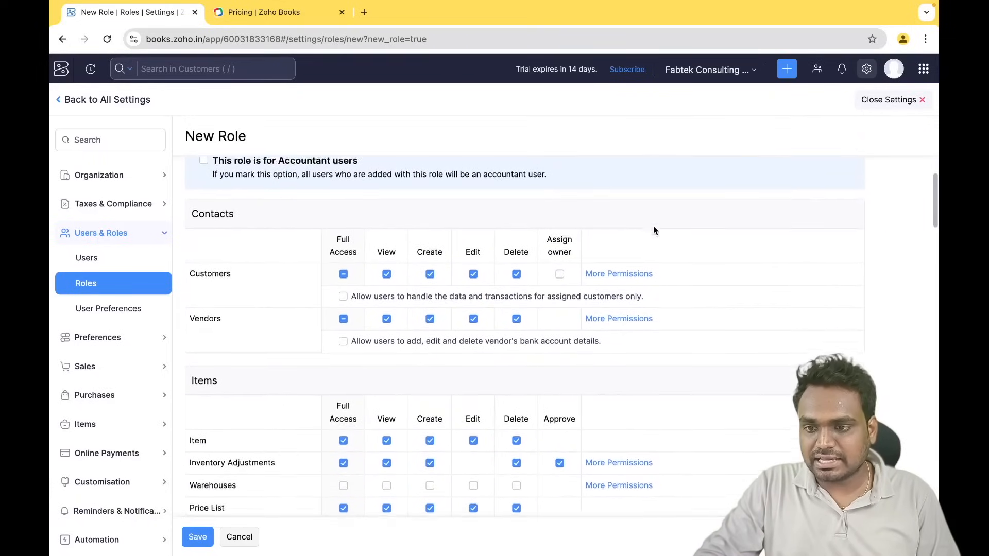
pyautogui.scroll(4, 653, 230)
pyautogui.scroll(-3, 653, 230)
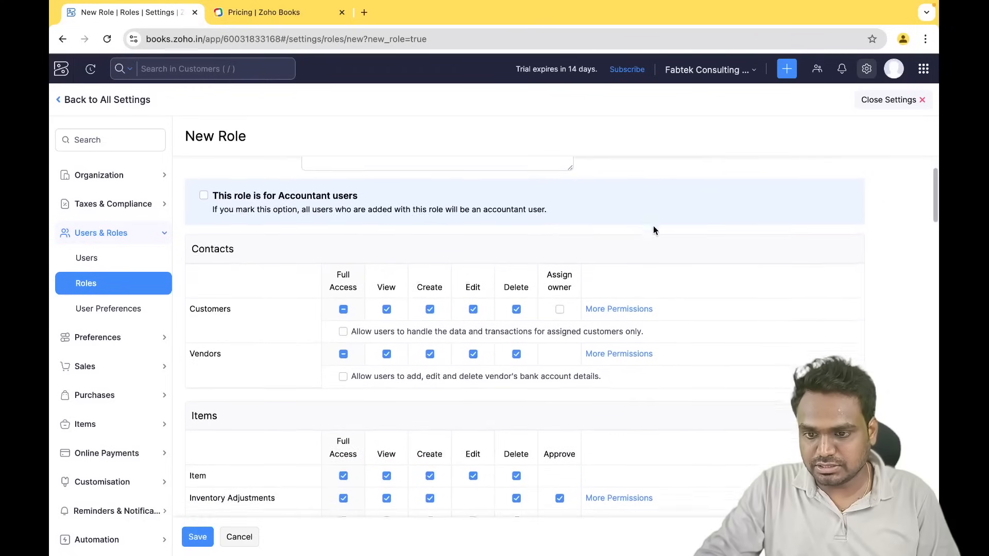
pyautogui.scroll(3, 520, 238)
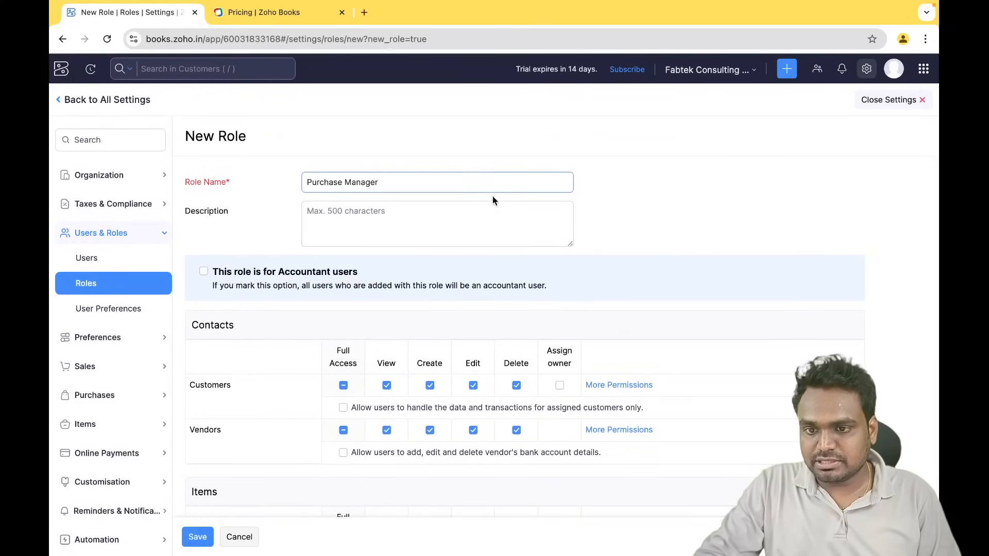
pyautogui.scroll(-6, 493, 196)
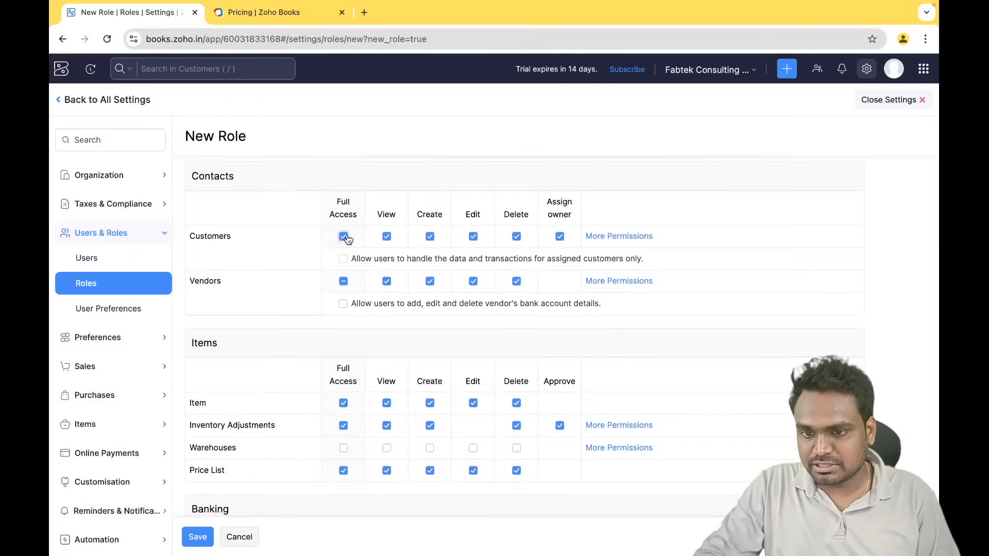
# - Clear all Customers and Banking permissions from the Purchase Manager role
pyautogui.click(343, 237)
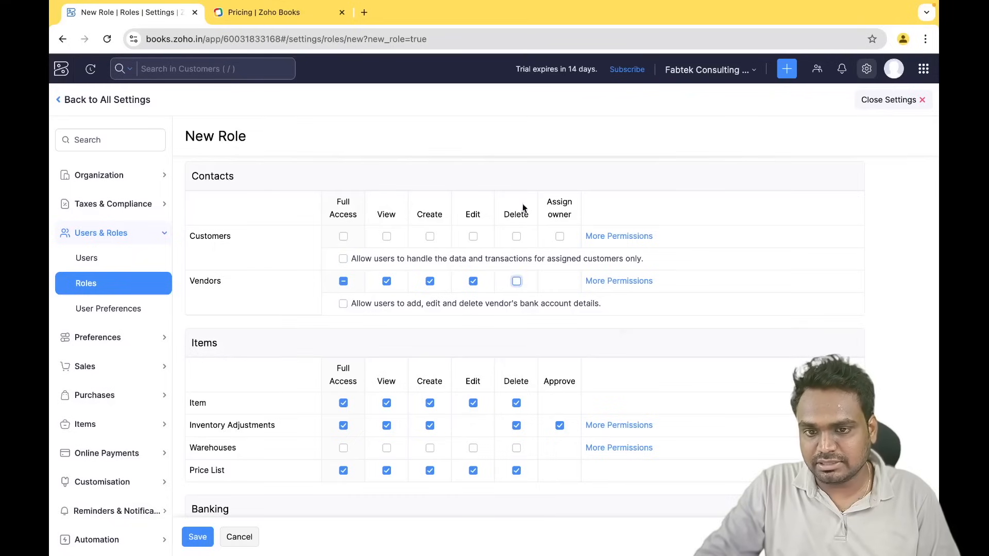
pyautogui.scroll(-3, 496, 346)
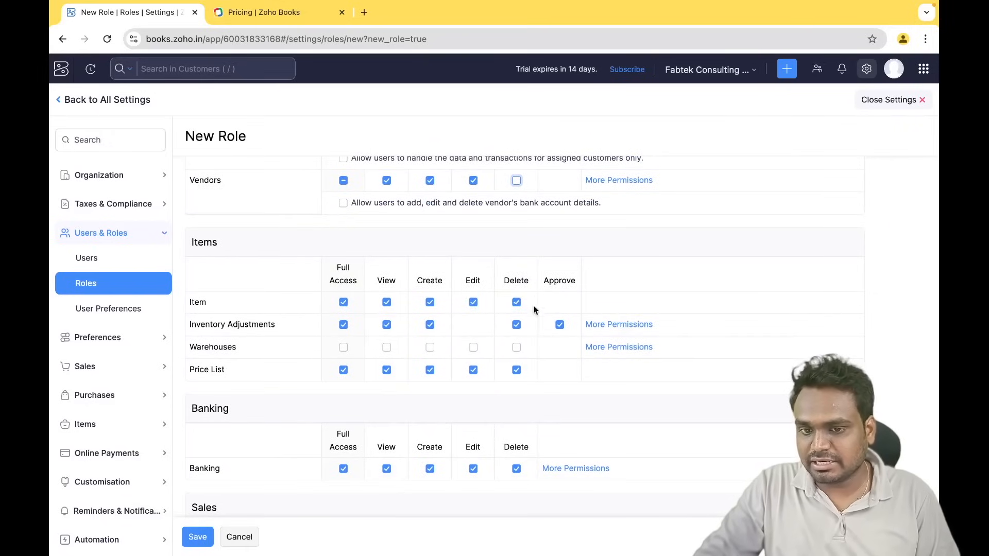
pyautogui.scroll(-3, 502, 369)
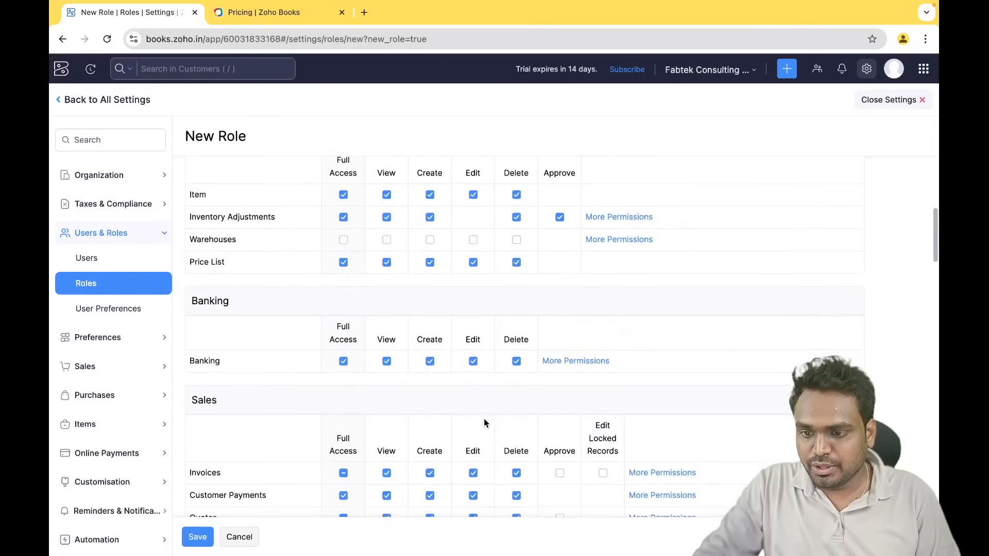
pyautogui.click(343, 360)
# - Make Invoices, Quotes and Sales Orders view-only; clear Customer Payments, Delivery Challan and Credit Notes
pyautogui.scroll(-5, 419, 400)
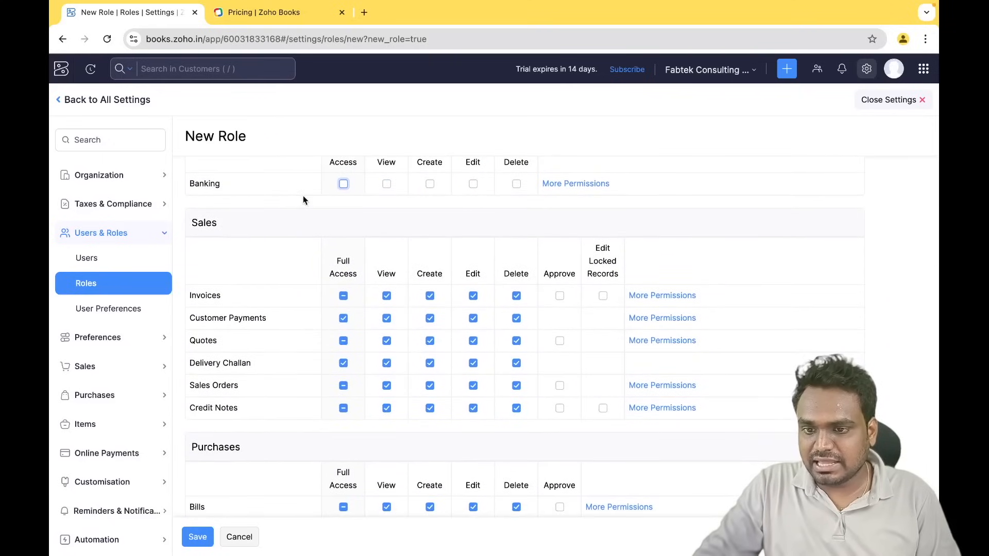
pyautogui.click(343, 296)
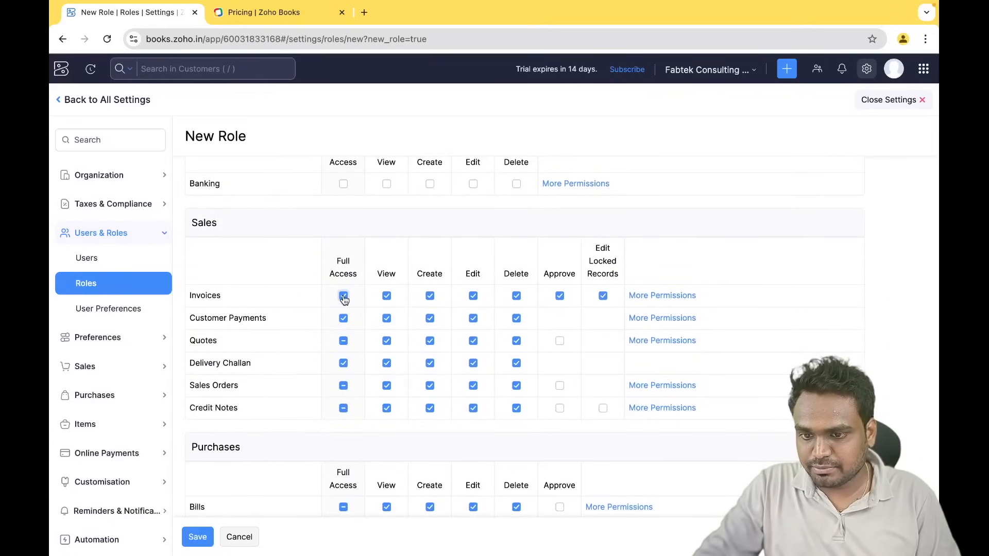
pyautogui.click(343, 296)
pyautogui.click(344, 318)
pyautogui.click(343, 341)
pyautogui.click(343, 365)
pyautogui.click(343, 408)
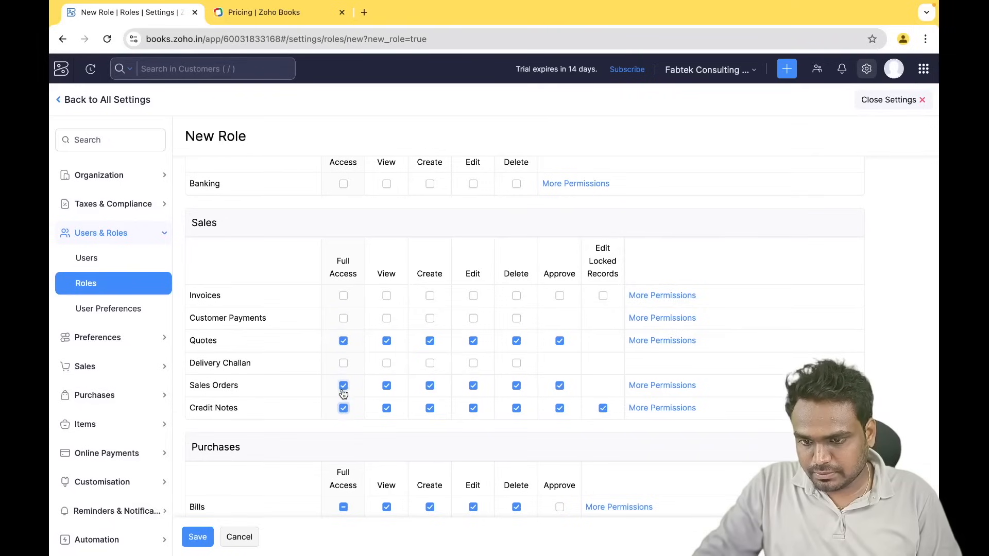
pyautogui.click(344, 387)
pyautogui.click(344, 341)
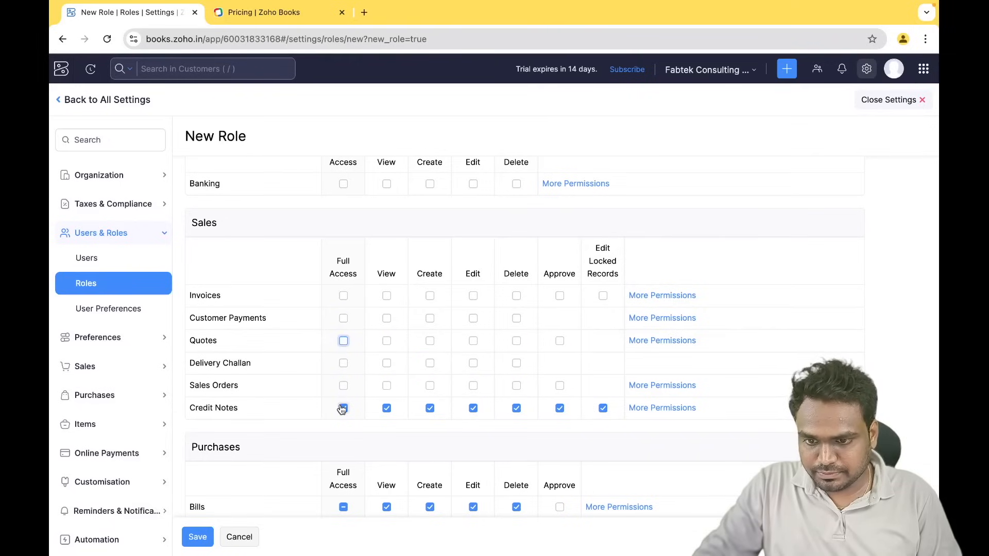
pyautogui.click(343, 409)
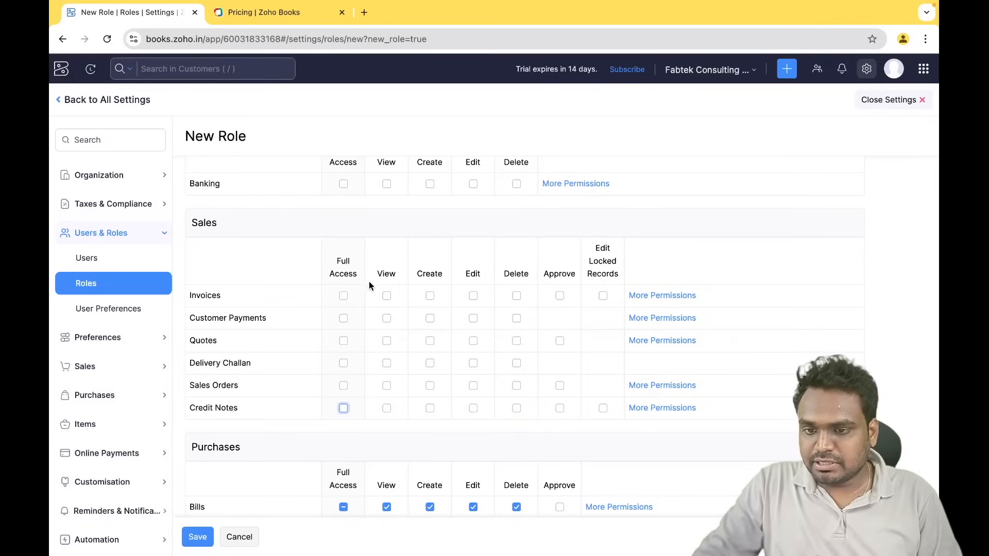
pyautogui.click(386, 297)
pyautogui.click(386, 341)
pyautogui.click(387, 387)
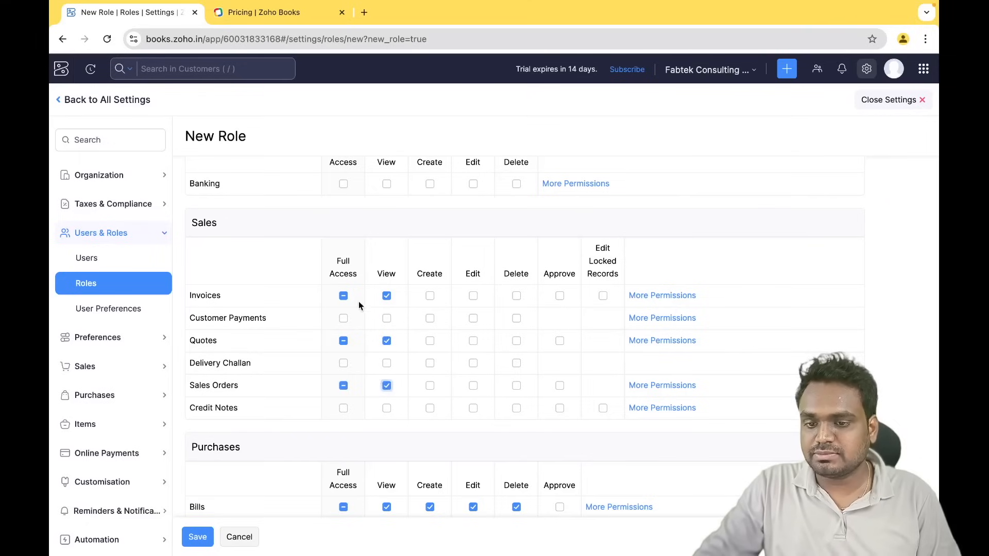
# - Review the remaining permissions and save the Purchase Manager role, confirming past the access warning
pyautogui.scroll(-2, 366, 393)
pyautogui.scroll(1, 366, 392)
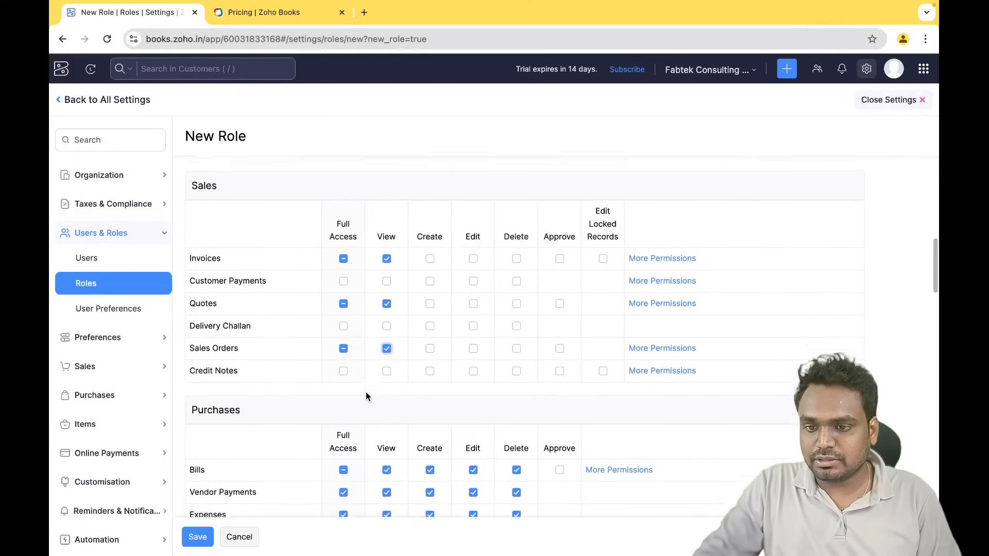
pyautogui.scroll(-1, 365, 395)
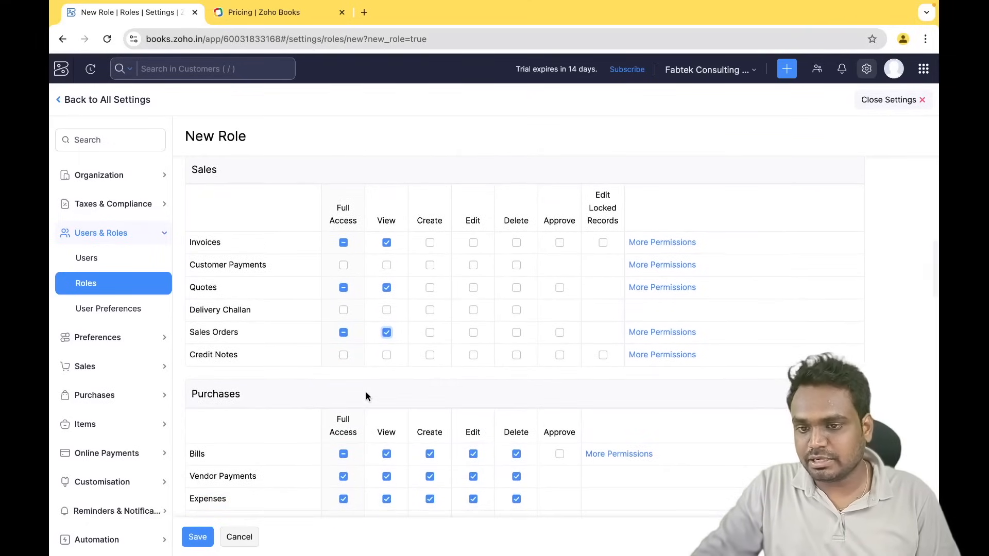
pyautogui.scroll(-1, 366, 396)
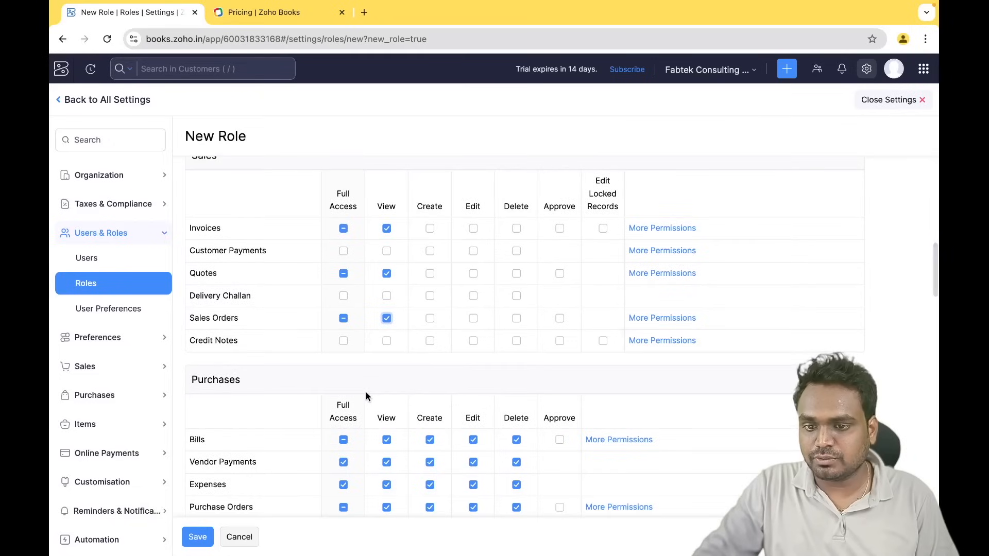
pyautogui.scroll(1, 366, 394)
pyautogui.scroll(-2, 341, 301)
pyautogui.scroll(1, 341, 301)
pyautogui.scroll(-2, 341, 301)
pyautogui.scroll(2, 341, 301)
pyautogui.scroll(2, 342, 293)
pyautogui.scroll(-6, 304, 337)
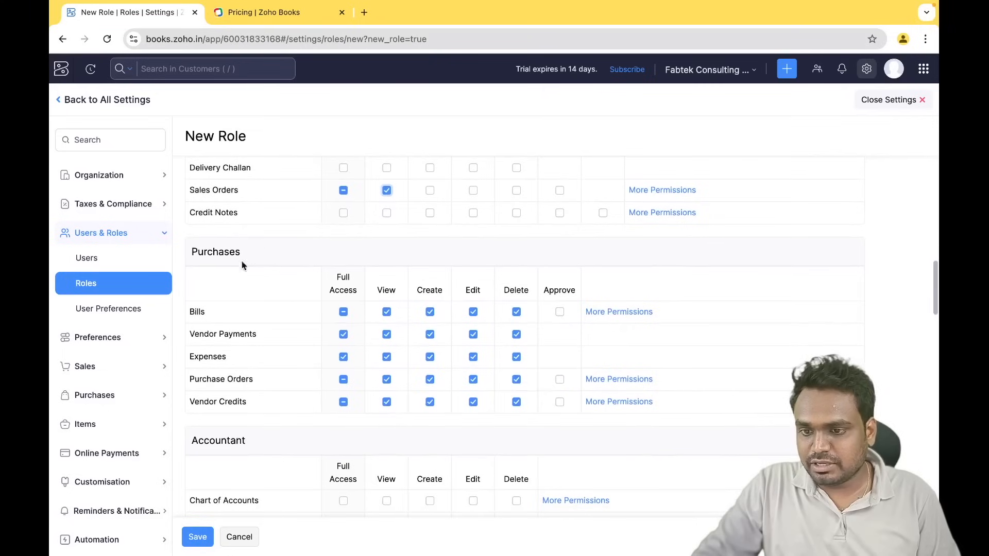
pyautogui.scroll(-3, 309, 397)
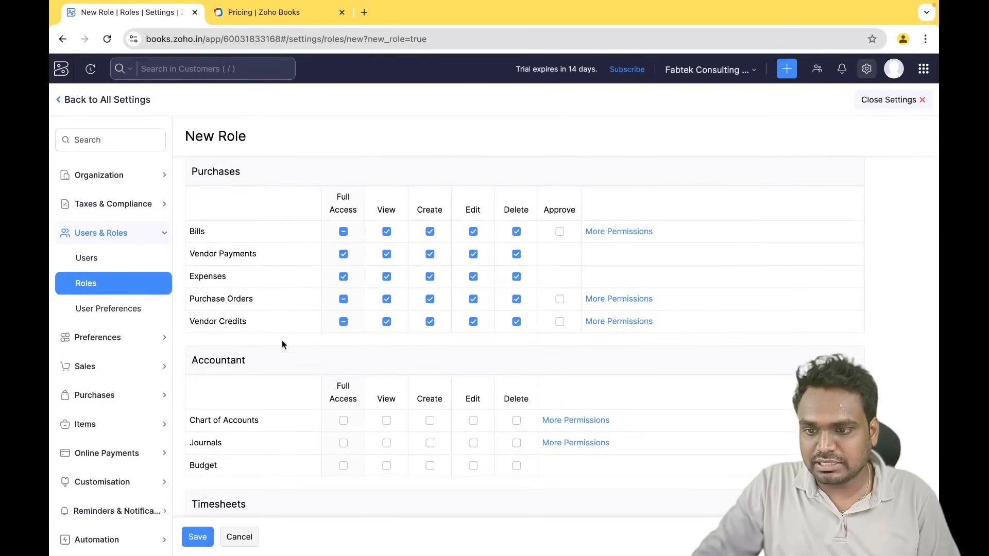
pyautogui.scroll(-17, 416, 384)
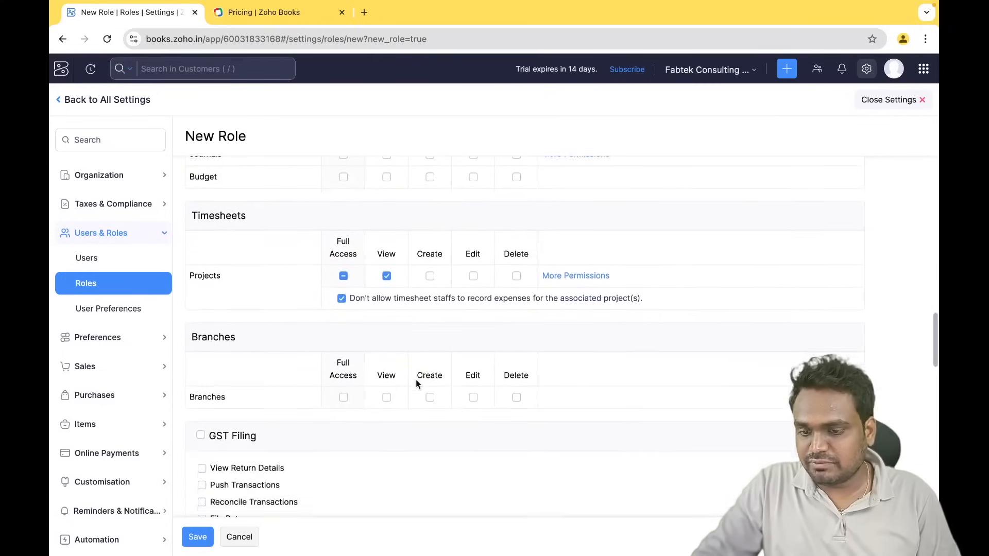
pyautogui.scroll(-18, 416, 384)
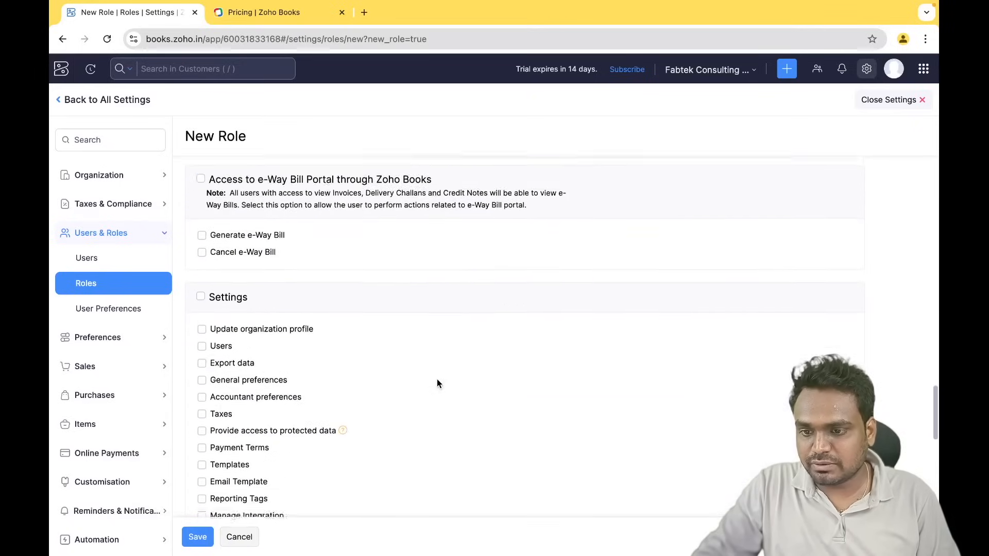
pyautogui.scroll(-20, 436, 384)
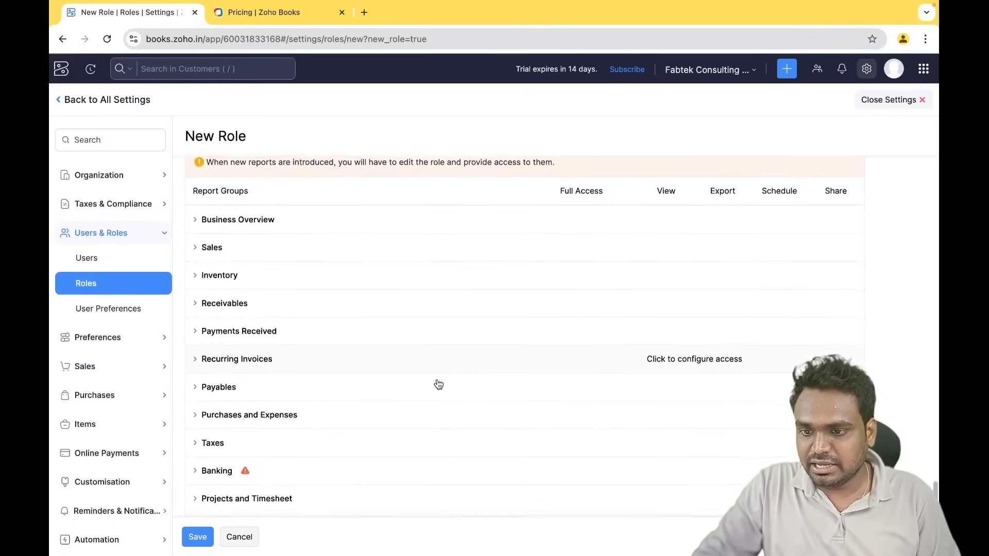
pyautogui.scroll(-5, 438, 385)
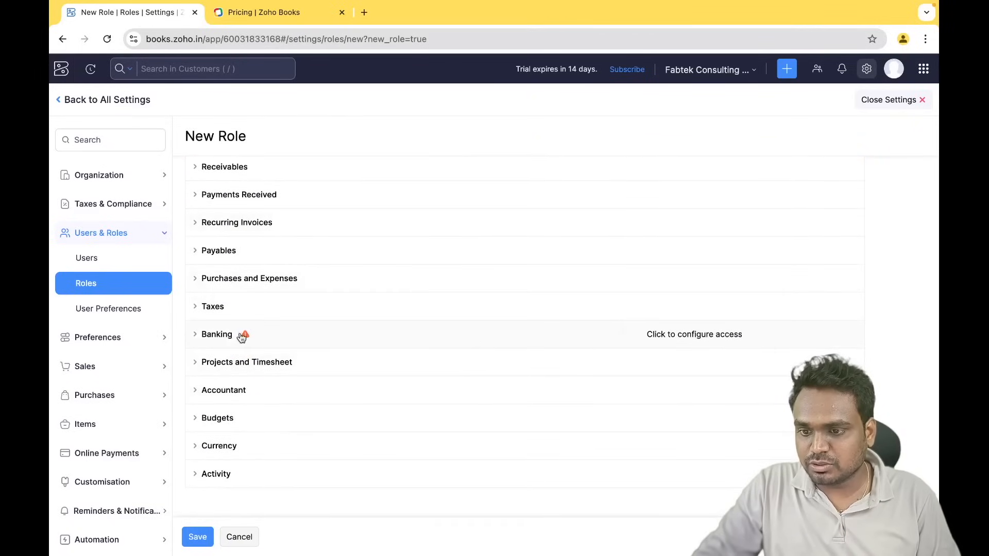
pyautogui.click(198, 537)
pyautogui.click(200, 538)
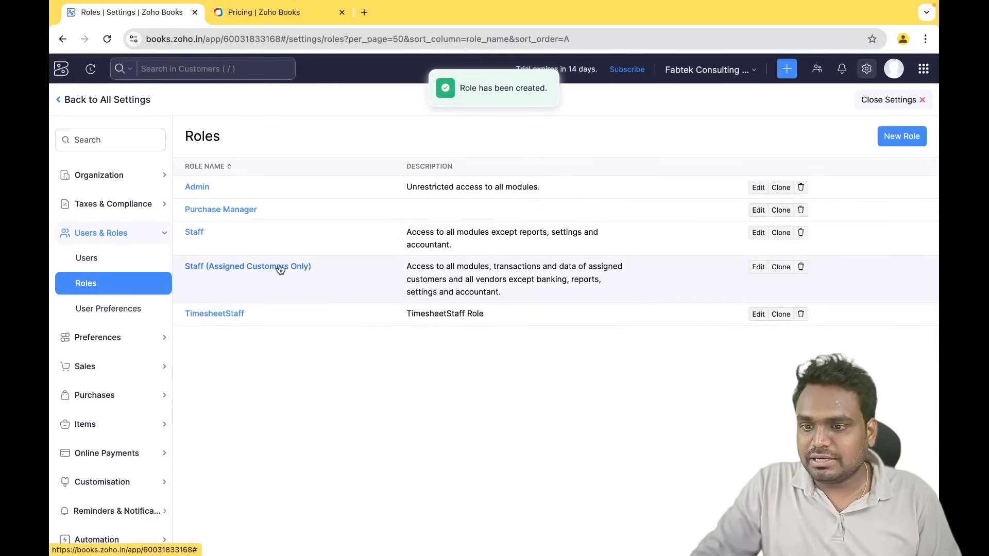
# - Assign the Purchase Manager role to the invited user, then expand Accountant in the sidebar
pyautogui.click(119, 258)
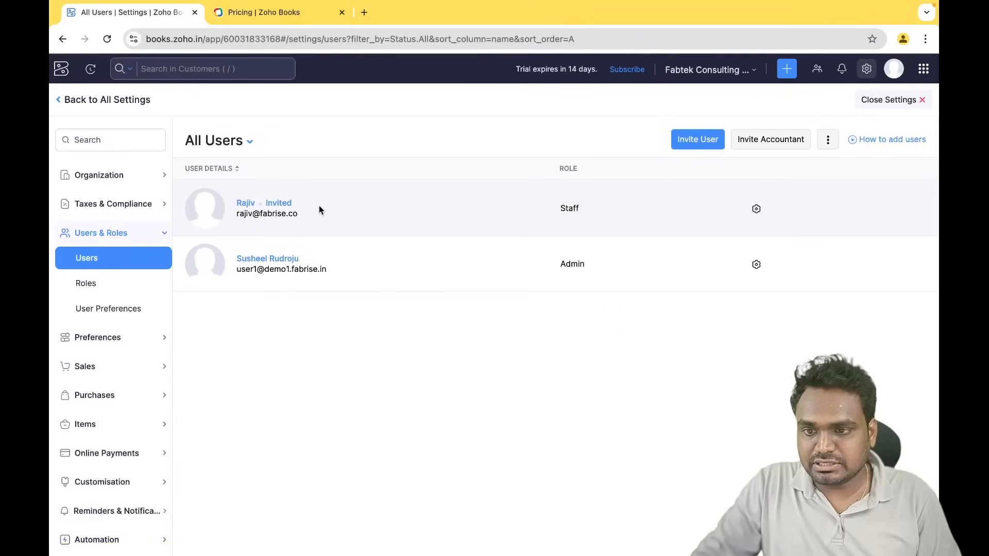
pyautogui.click(762, 216)
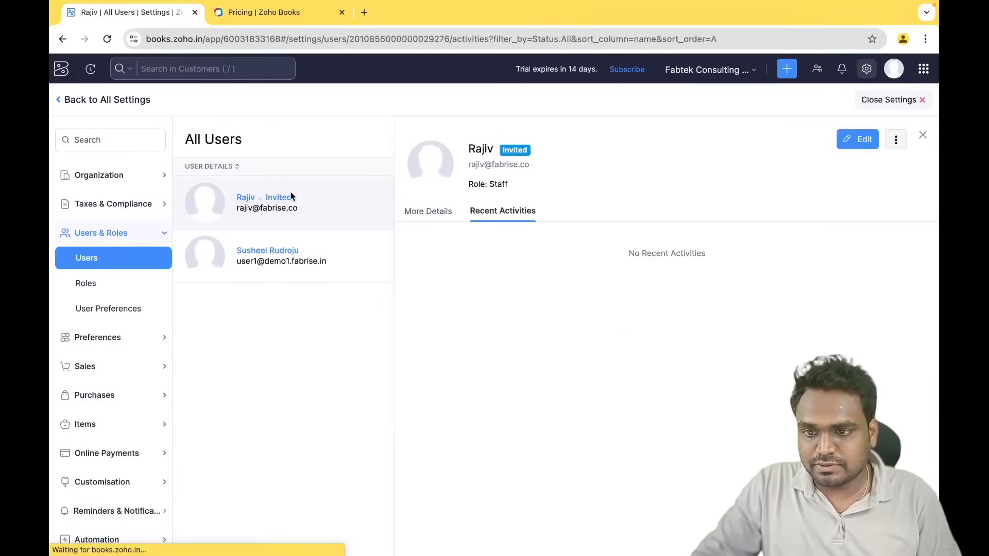
pyautogui.click(853, 147)
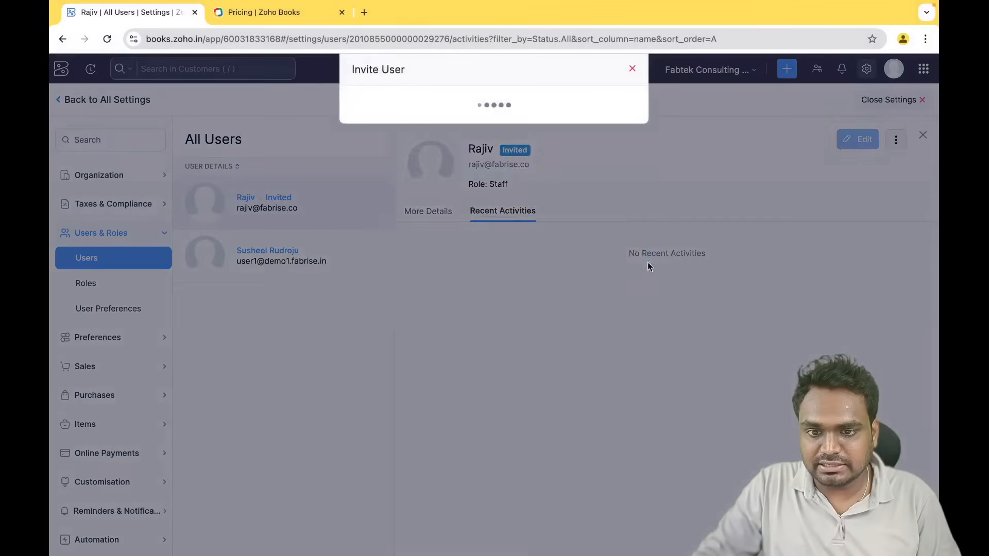
pyautogui.click(447, 227)
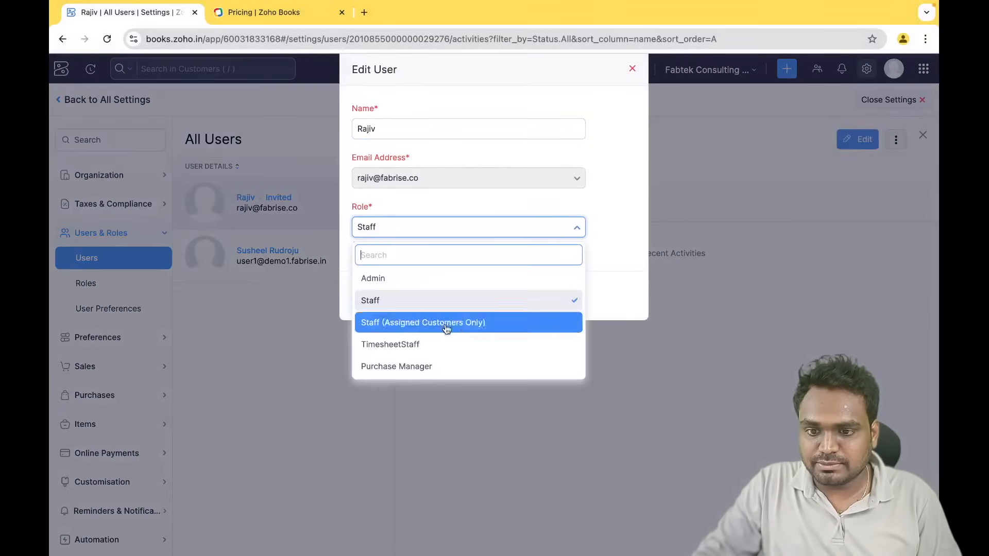
pyautogui.click(407, 366)
pyautogui.click(375, 284)
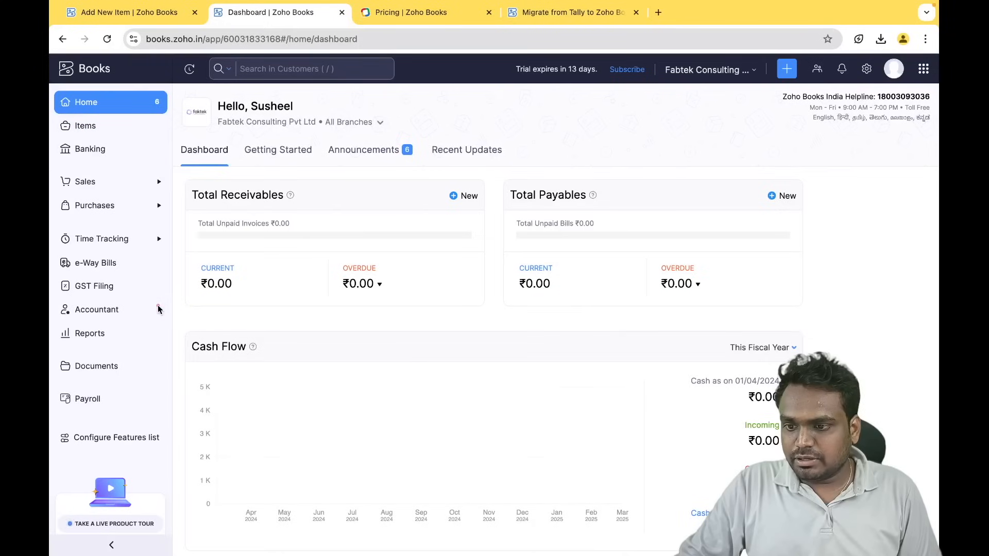
pyautogui.click(132, 310)
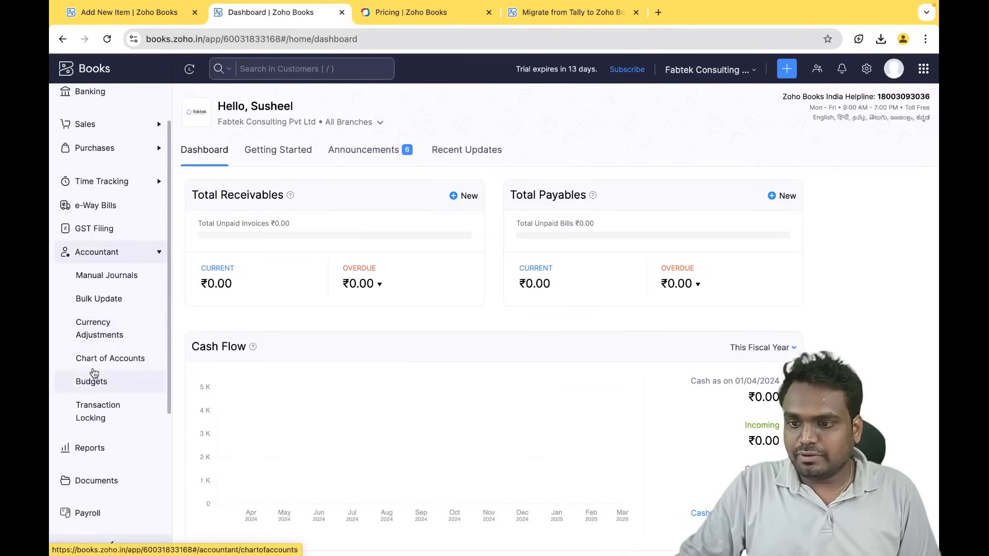
# - Open the Chart of Accounts and search it for office, sal and gst accounts
pyautogui.click(78, 369)
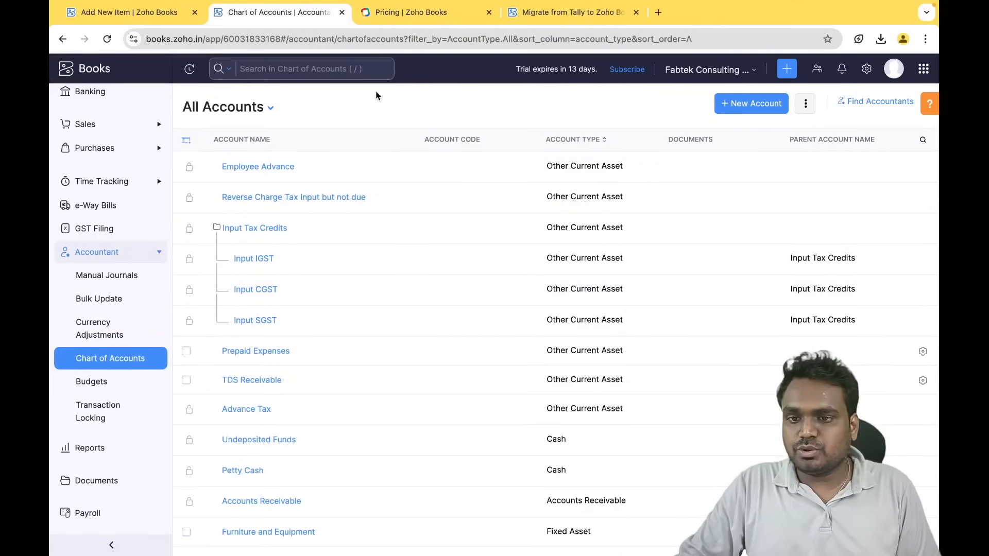
pyautogui.scroll(-2, 330, 340)
pyautogui.scroll(-20, 331, 345)
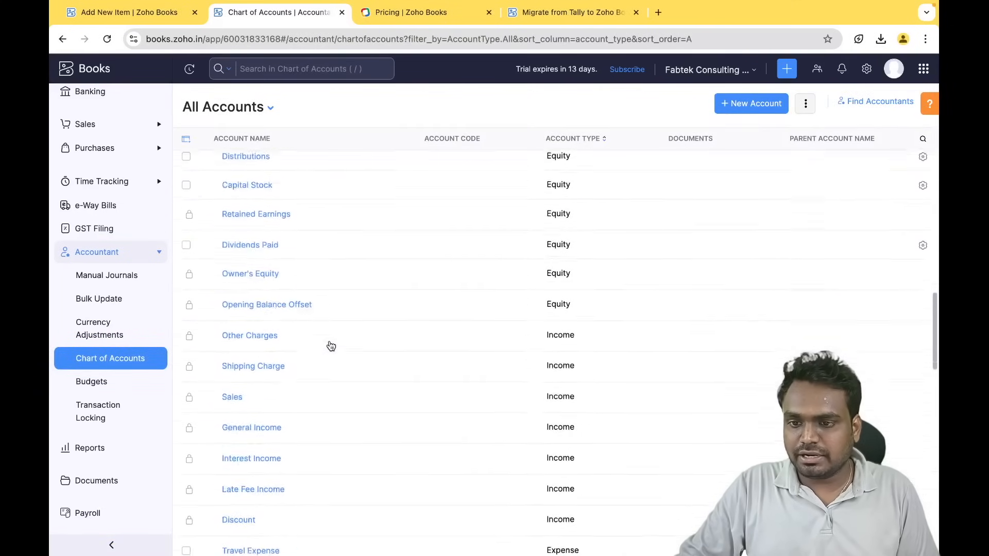
pyautogui.scroll(20, 330, 345)
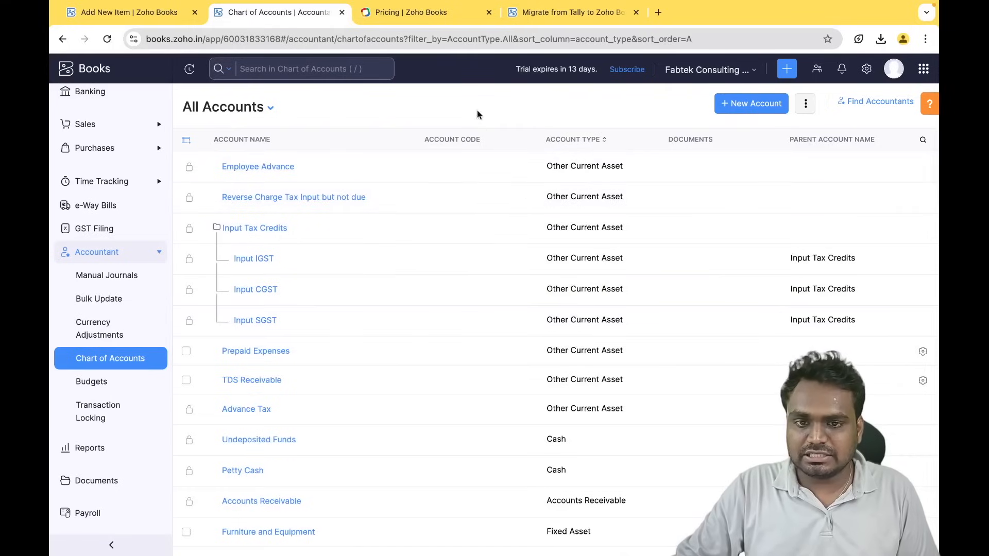
pyautogui.click(325, 71)
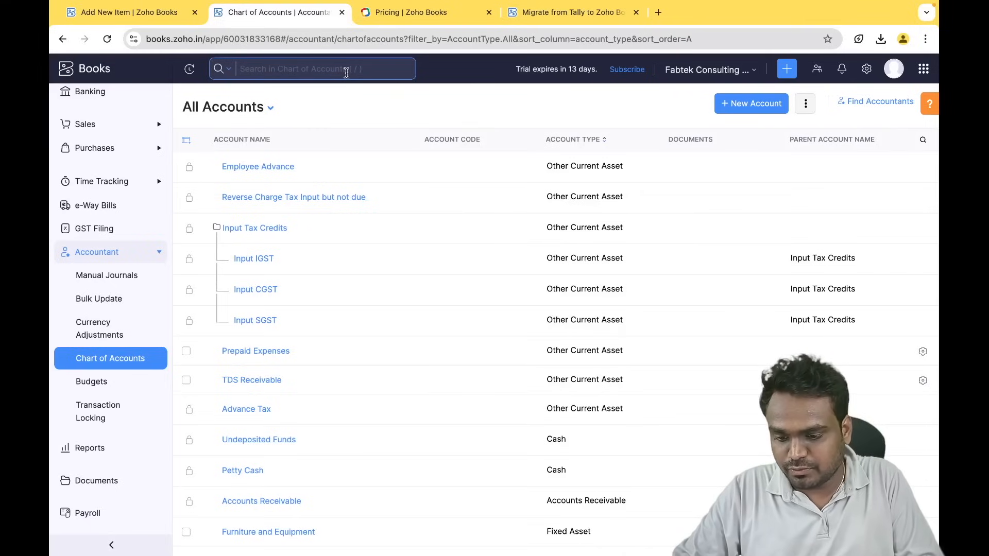
pyautogui.write('off')
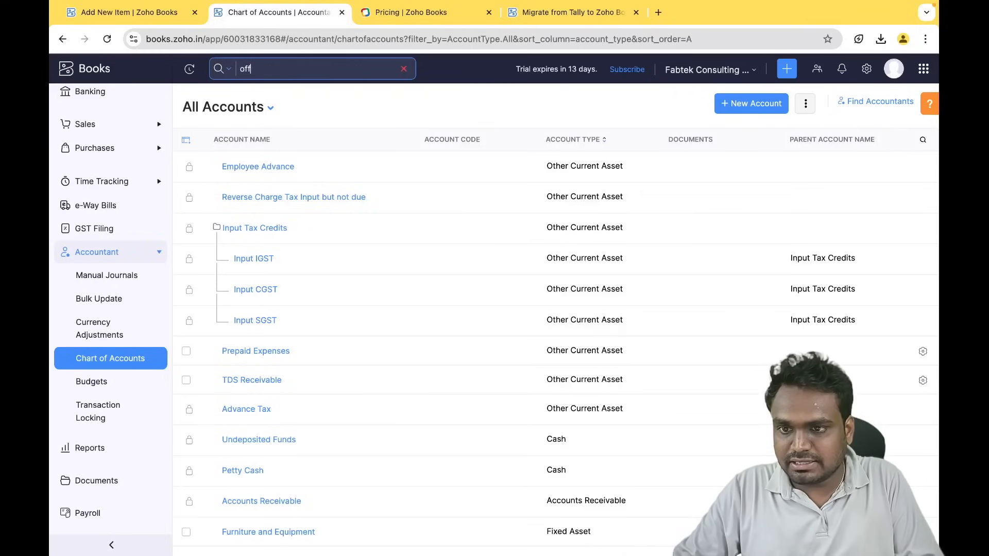
pyautogui.write('ice')
pyautogui.press('Return')
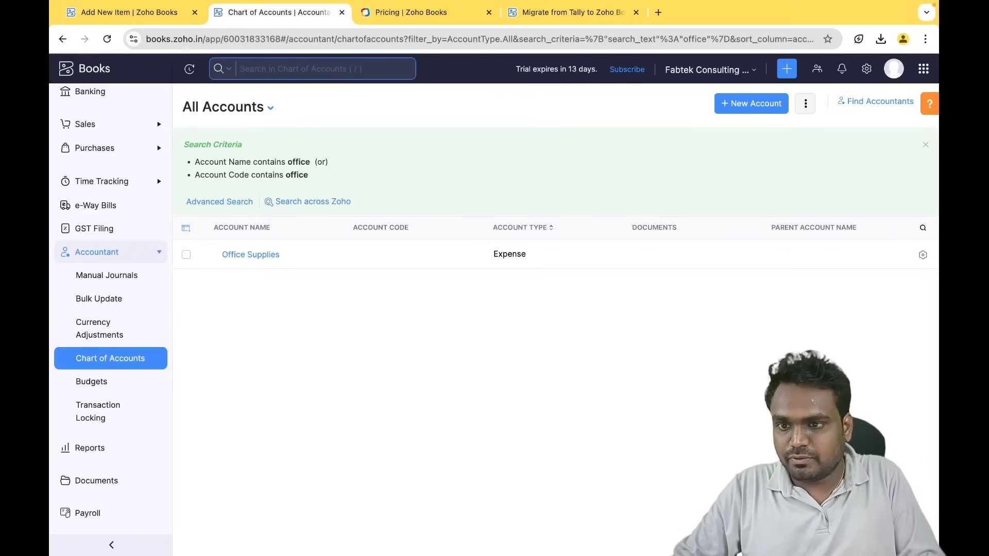
pyautogui.write('sal')
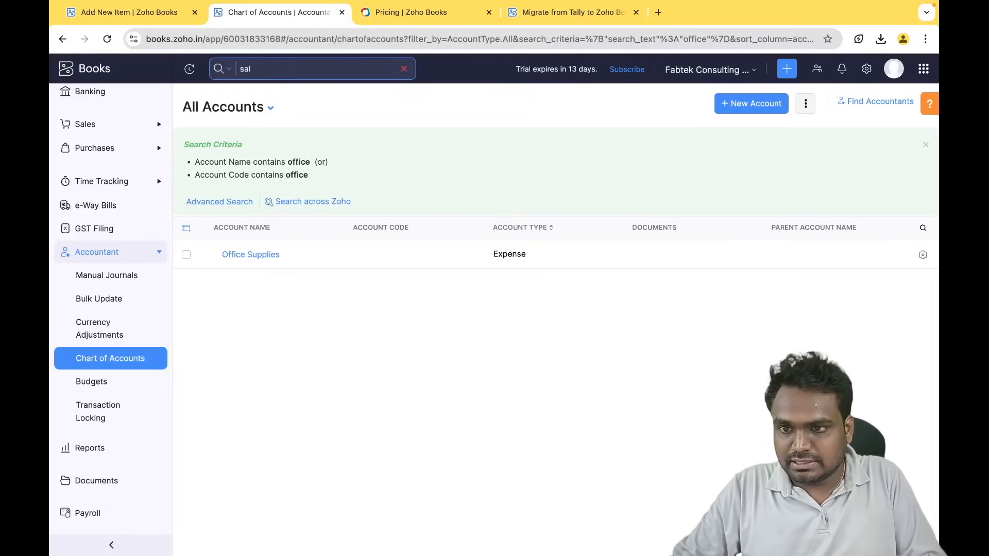
pyautogui.press('Return')
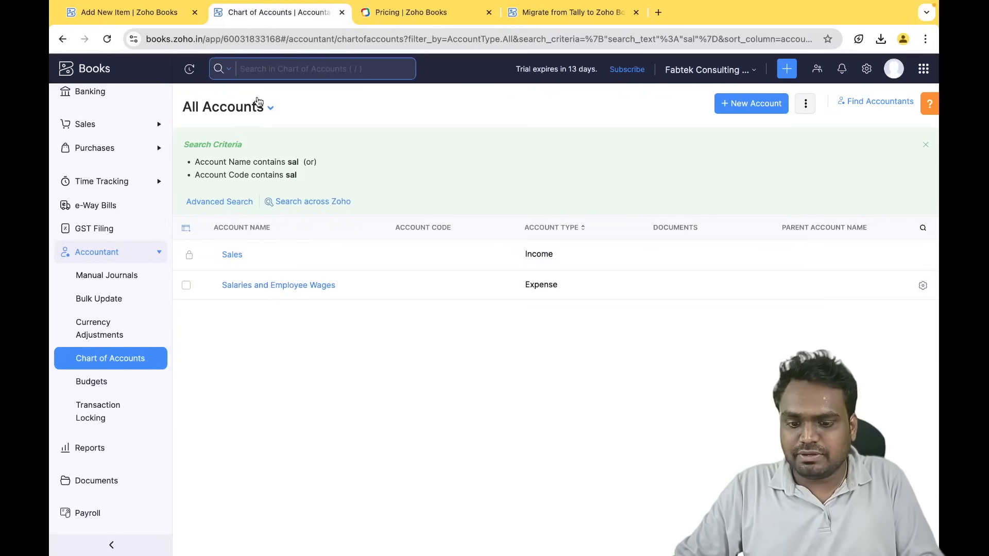
pyautogui.write('gst')
pyautogui.press('Return')
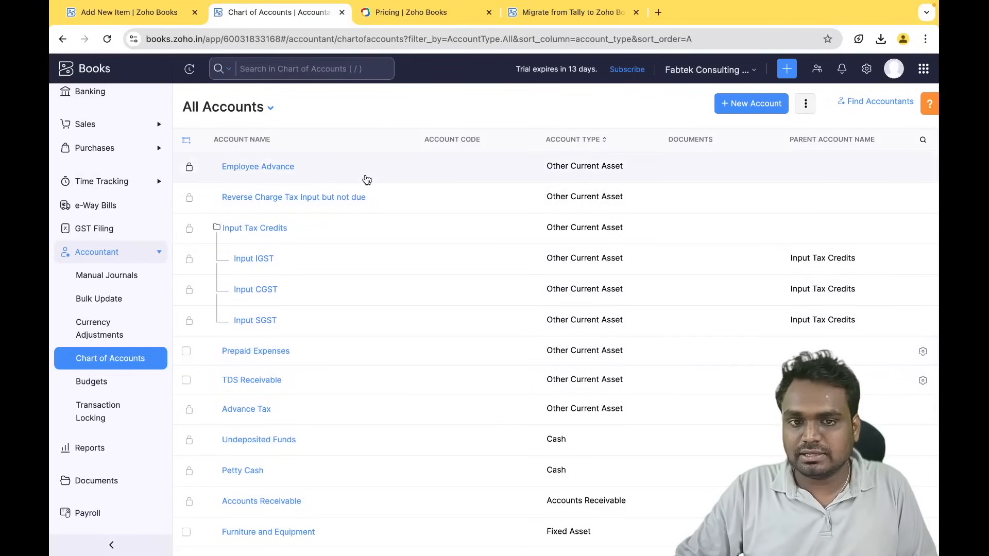
# - Draft a 'Loan Taken - Kotak' Other Current Liability account, then cancel without saving
pyautogui.click(752, 105)
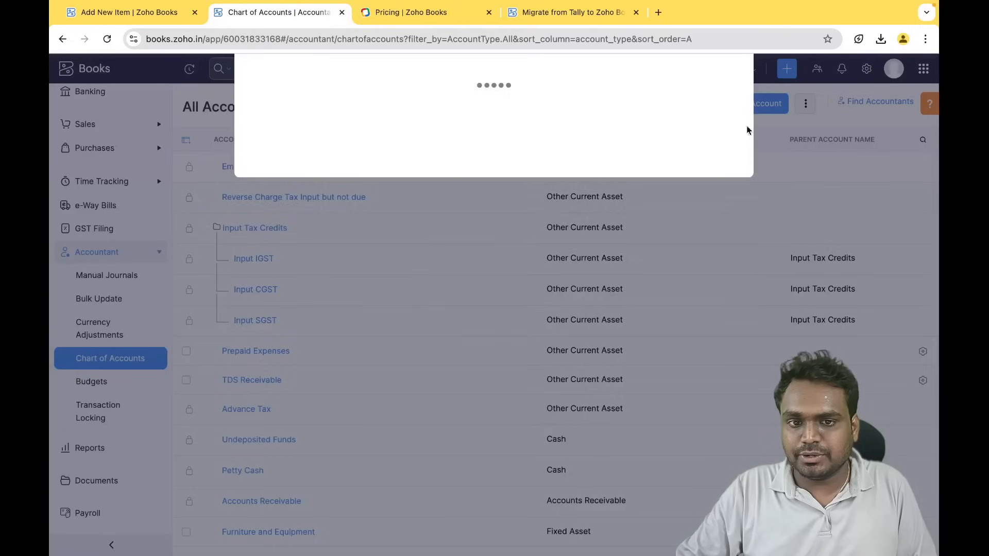
pyautogui.click(385, 113)
pyautogui.click(385, 112)
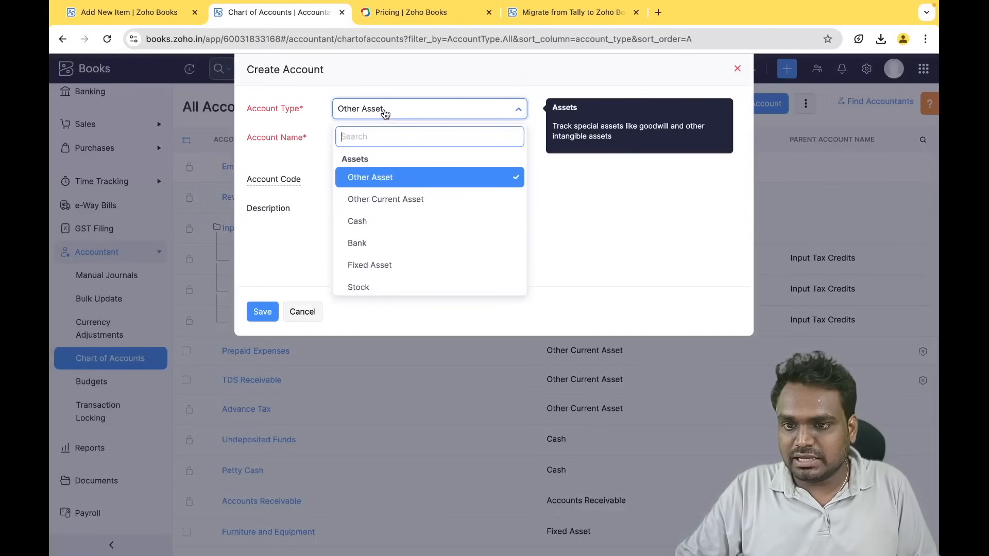
pyautogui.click(386, 112)
pyautogui.click(380, 135)
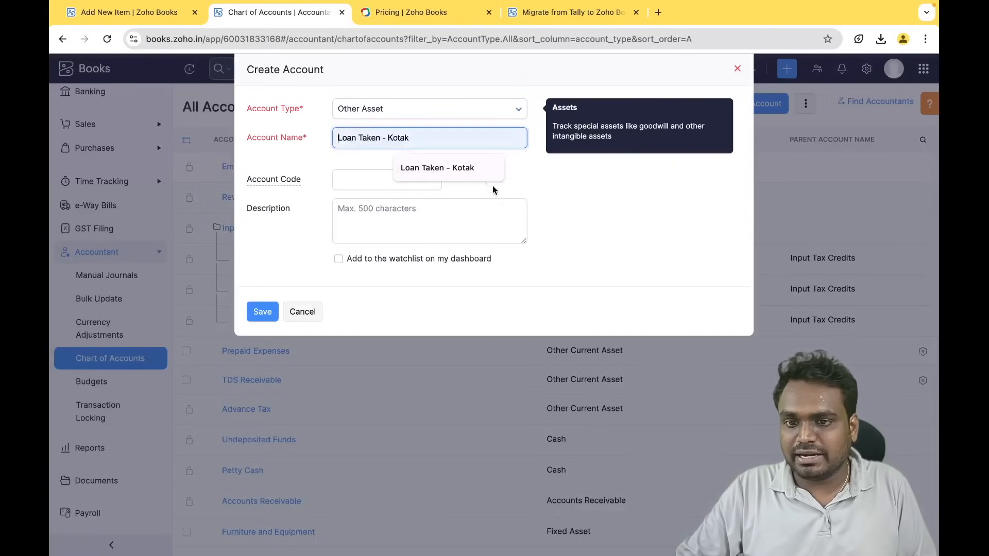
pyautogui.click(439, 168)
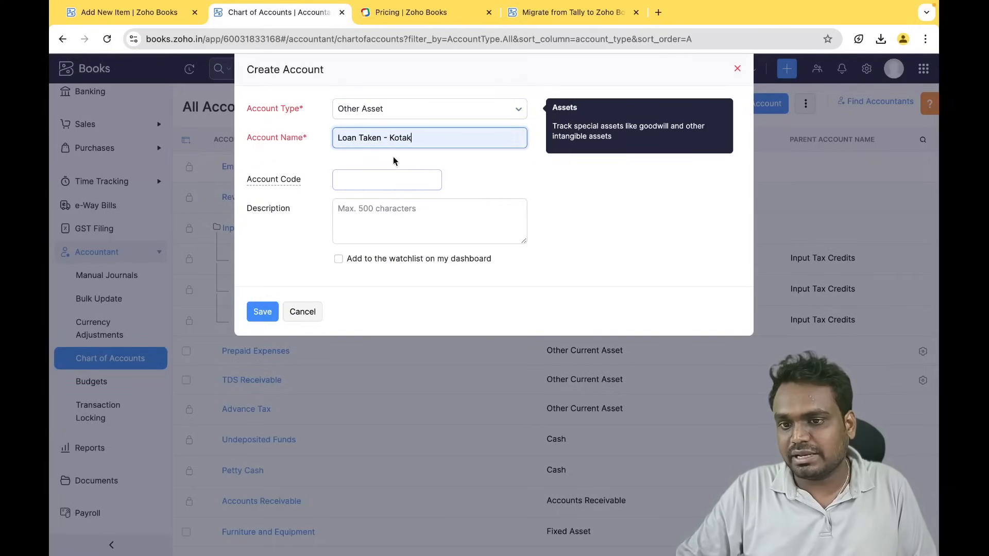
pyautogui.click(399, 114)
pyautogui.scroll(-2, 405, 245)
pyautogui.scroll(-2, 400, 253)
pyautogui.click(397, 220)
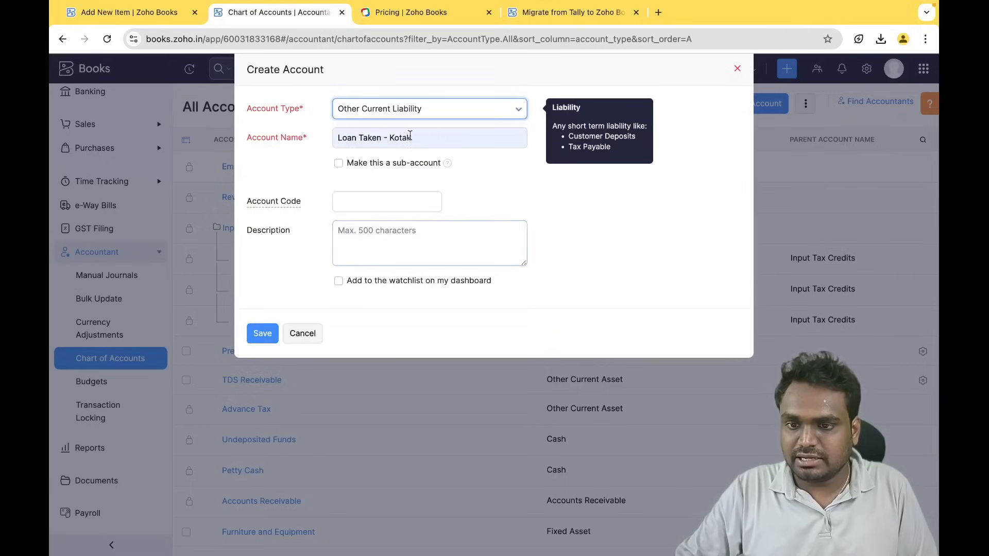
pyautogui.click(304, 333)
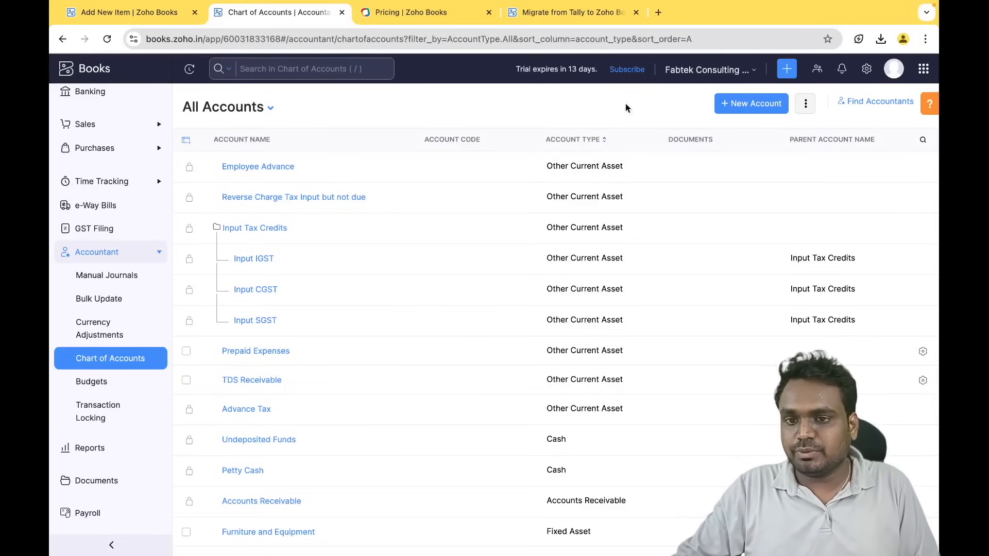
# - Start Import Chart of Accounts, then download and open the sample accounts CSV
pyautogui.click(807, 105)
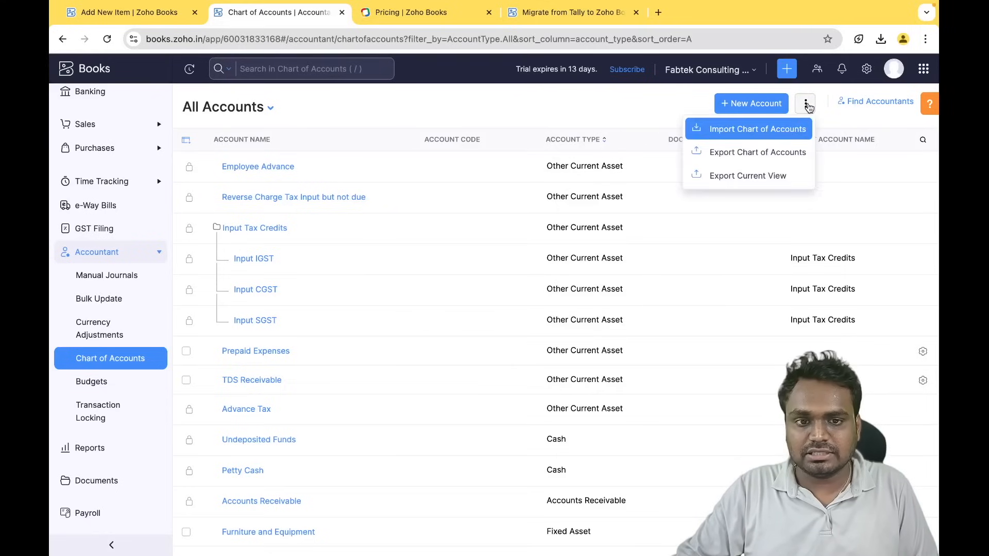
pyautogui.click(746, 134)
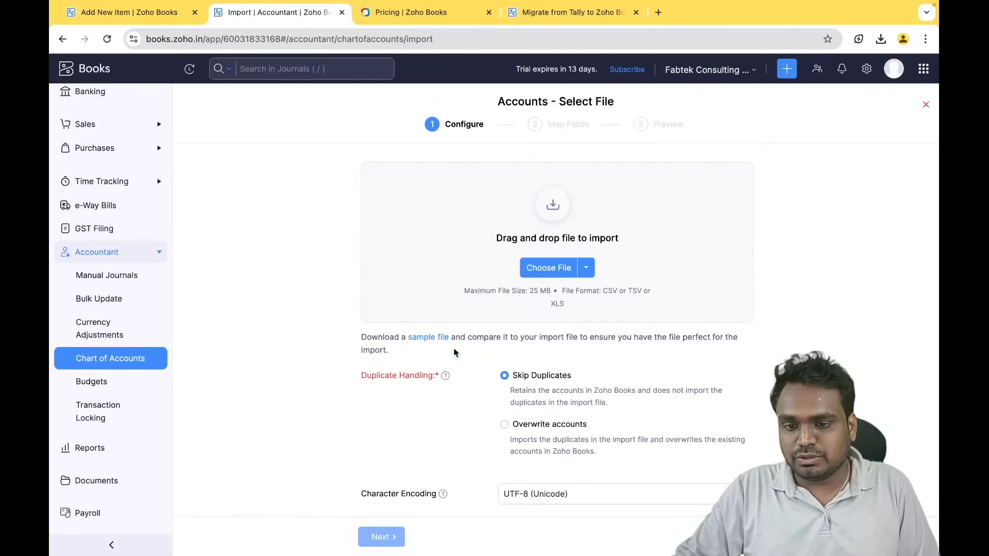
pyautogui.click(428, 339)
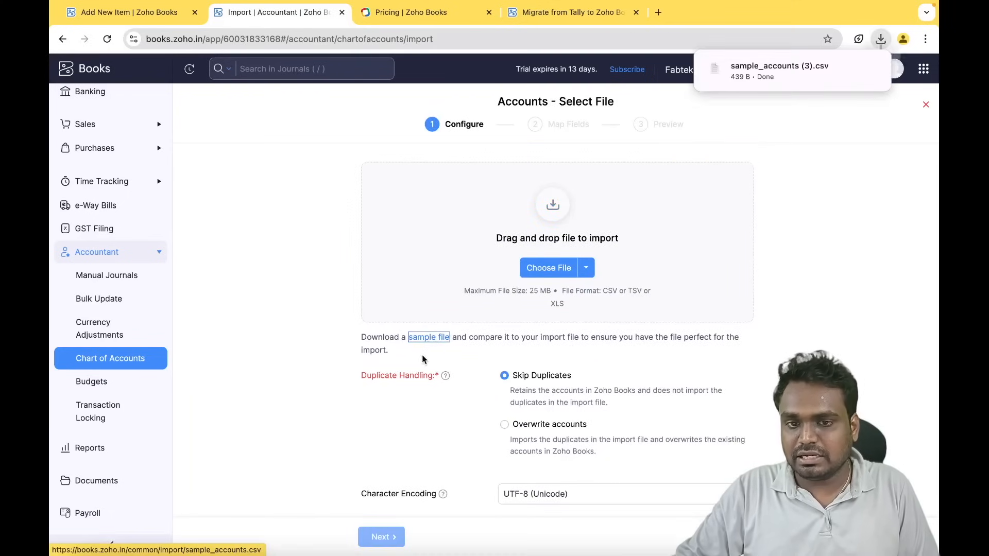
pyautogui.click(755, 67)
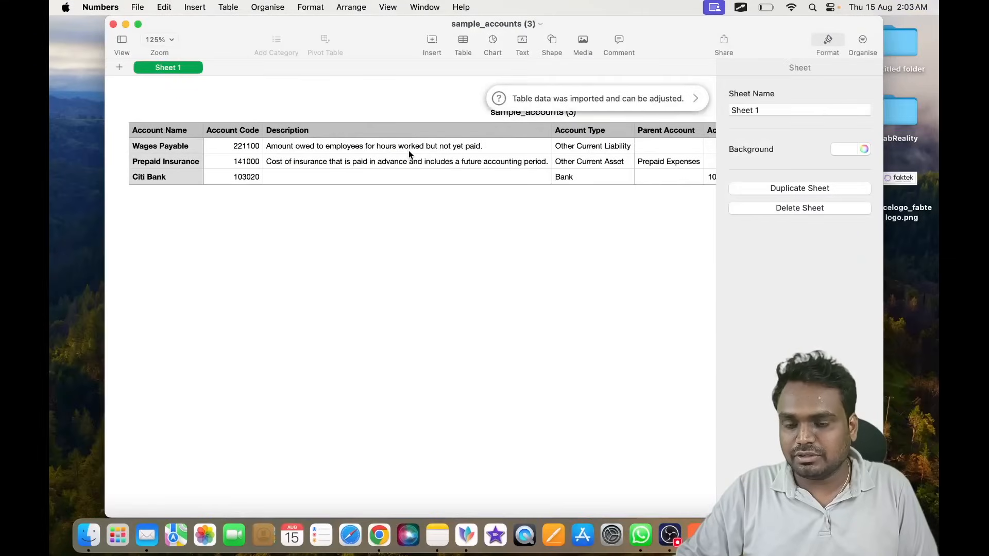
# - Inspect the sample CSV's columns, including Account Type, in Numbers, then close it
pyautogui.hscroll(3, 409, 150)
pyautogui.hscroll(-3, 409, 151)
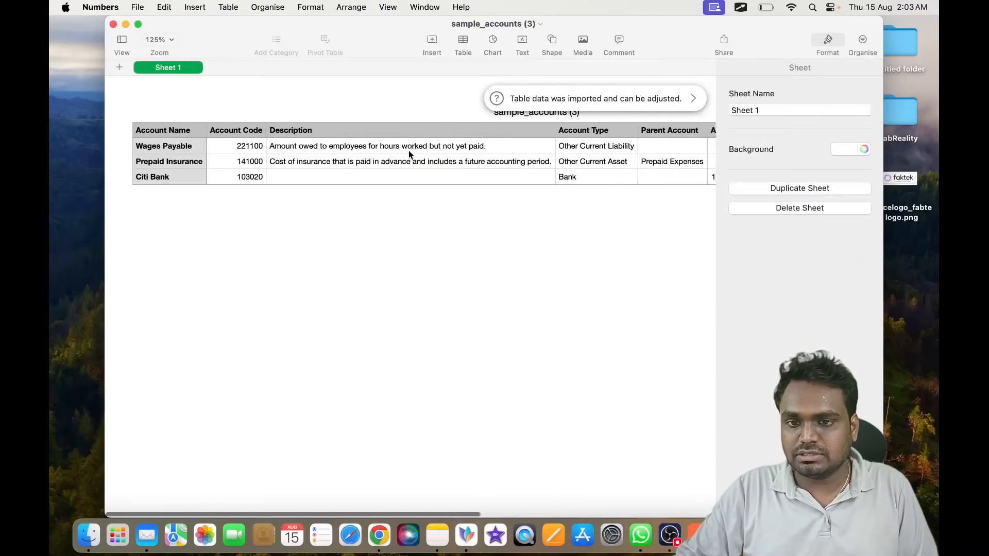
pyautogui.click(161, 134)
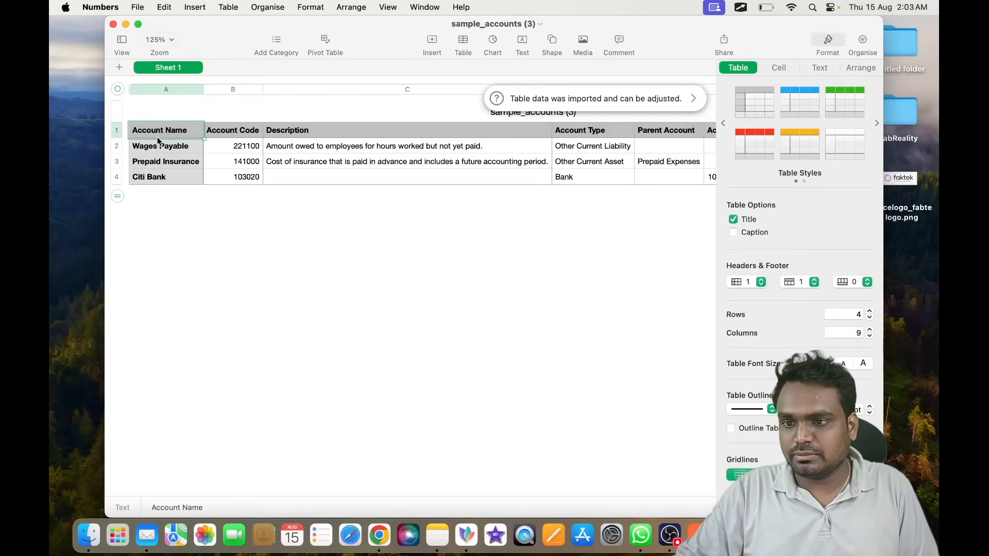
pyautogui.hscroll(3, 196, 149)
pyautogui.click(480, 132)
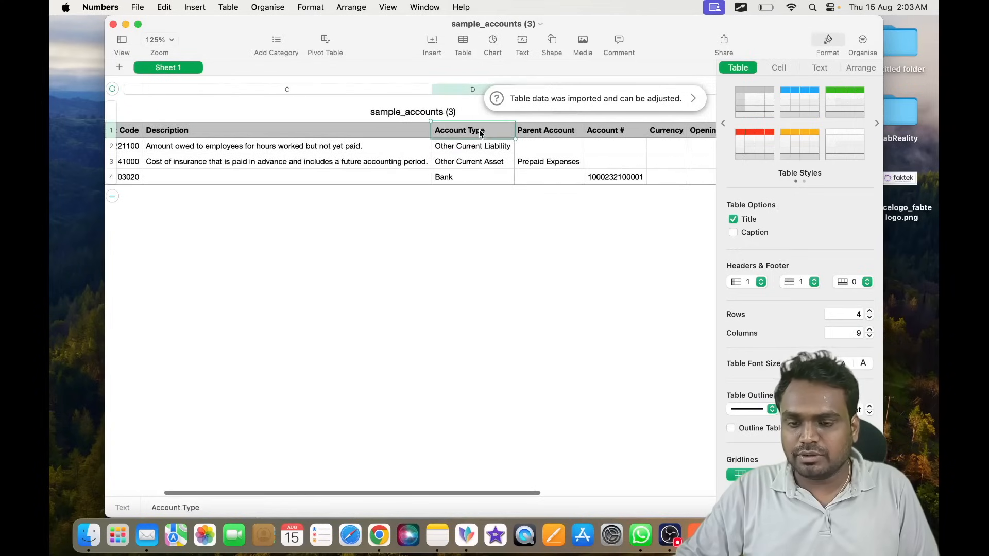
pyautogui.hscroll(-3, 474, 160)
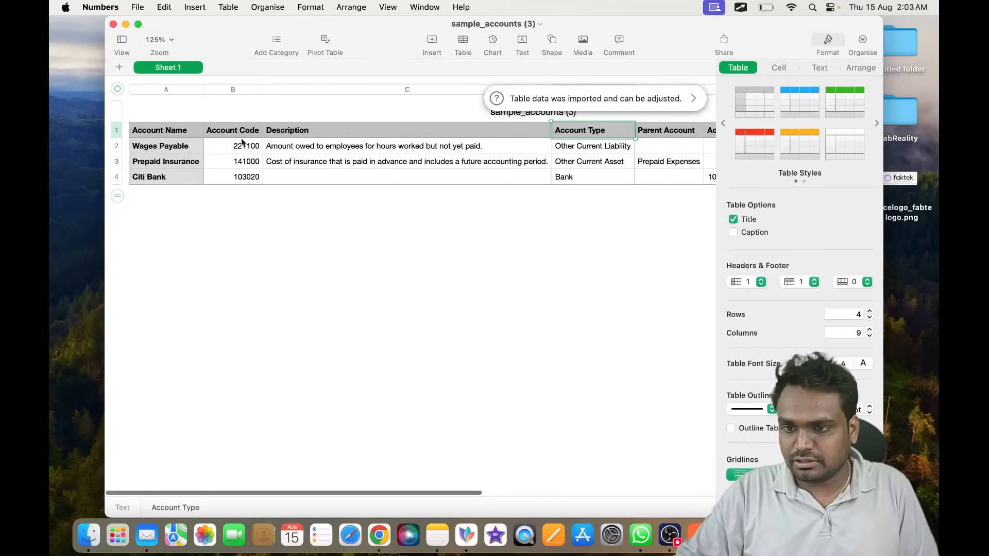
pyautogui.hscroll(5, 401, 152)
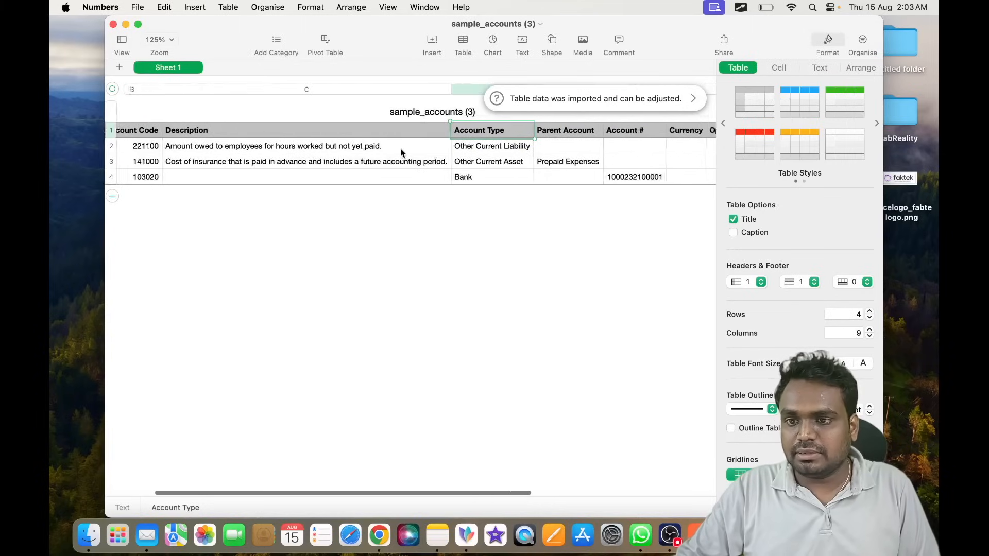
pyautogui.hscroll(-5, 401, 152)
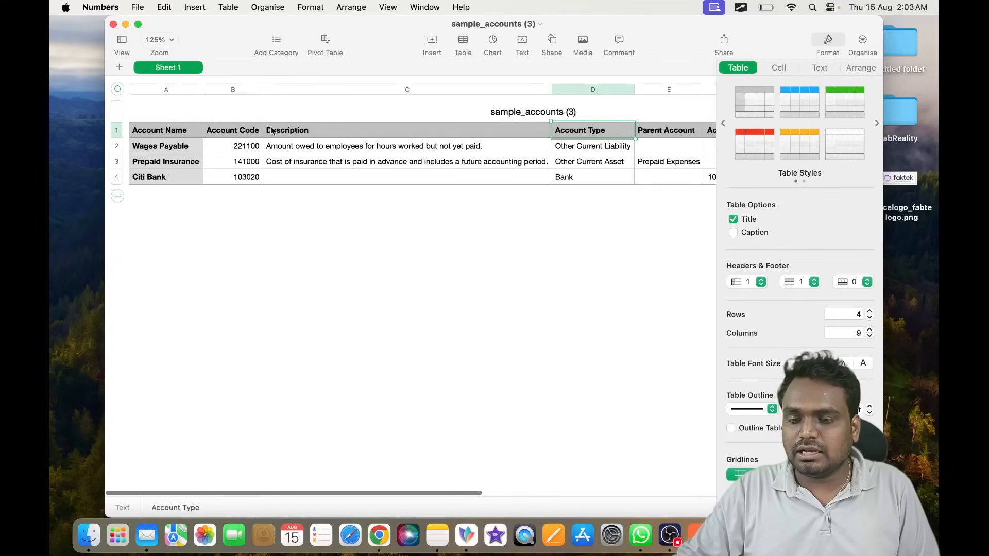
pyautogui.click(114, 25)
pyautogui.press('super+Tab')
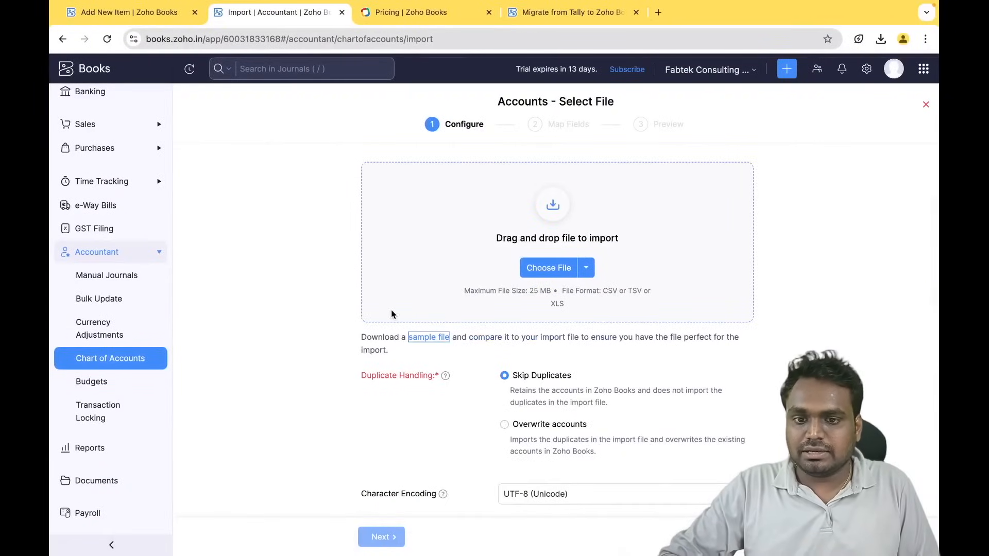
# - Load sample_accounts (2).csv from Downloads into the accounts import
pyautogui.click(556, 269)
pyautogui.click(535, 232)
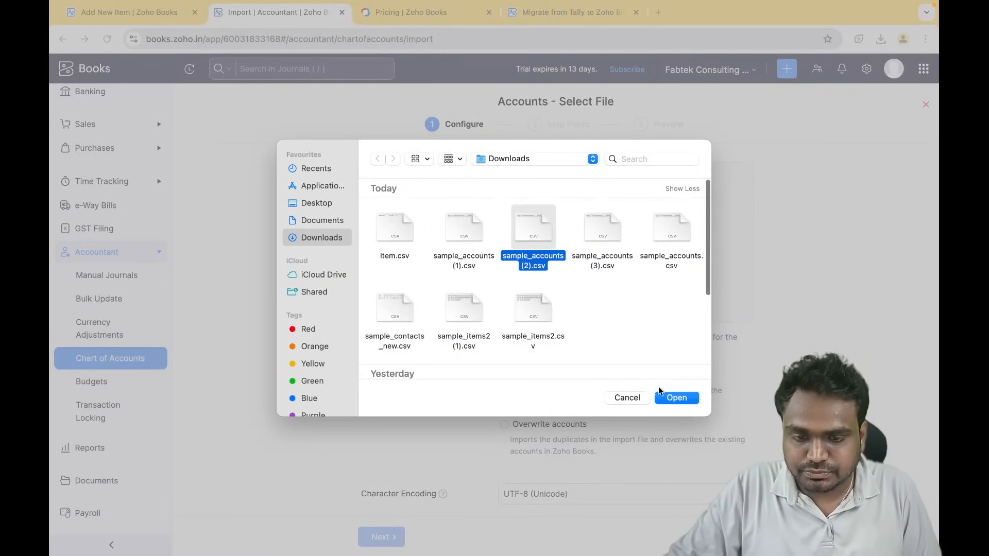
pyautogui.click(673, 398)
pyautogui.scroll(-4, 413, 506)
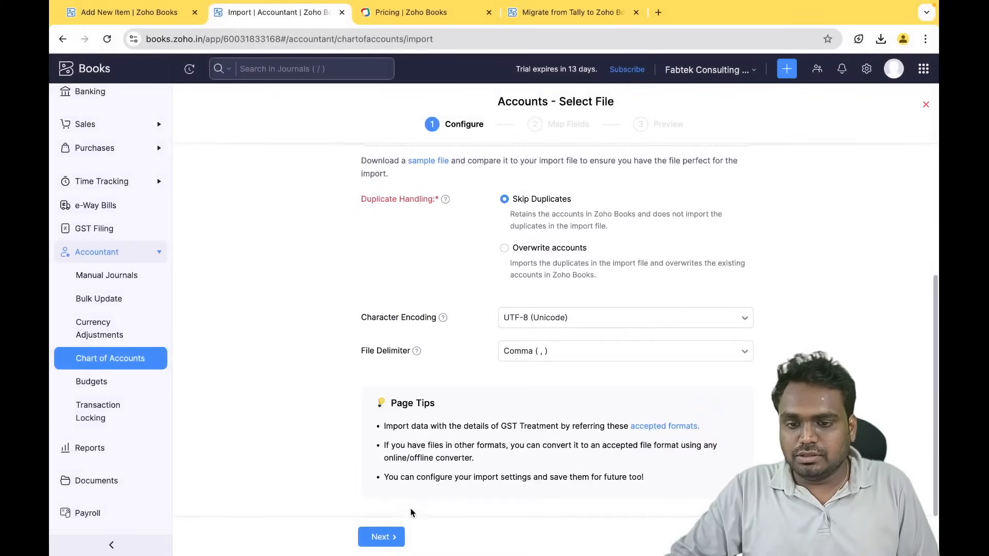
pyautogui.click(388, 535)
# - Review the field mappings, leaving Mileage Rate unmapped, and continue to the preview
pyautogui.scroll(-5, 369, 416)
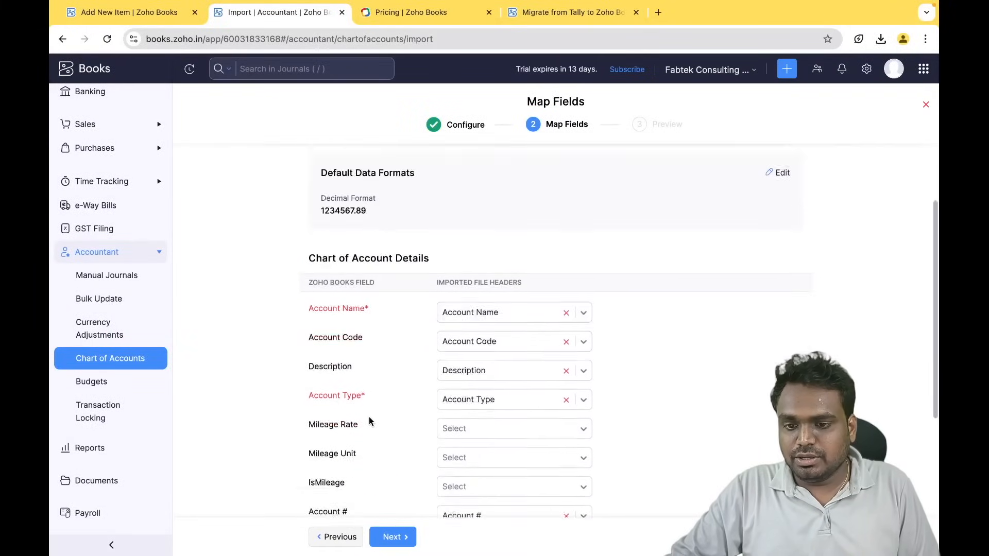
pyautogui.scroll(2, 464, 335)
pyautogui.scroll(3, 483, 295)
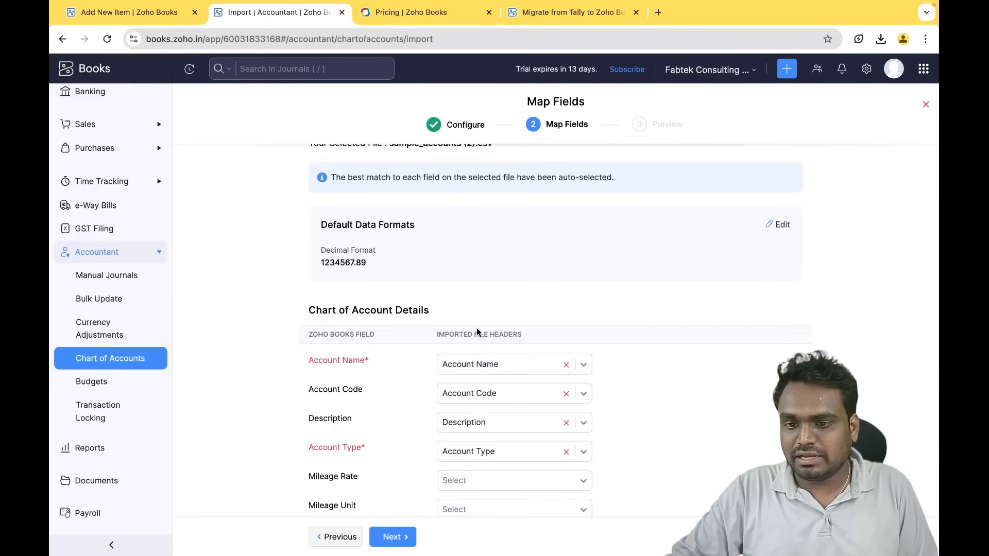
pyautogui.scroll(-3, 477, 332)
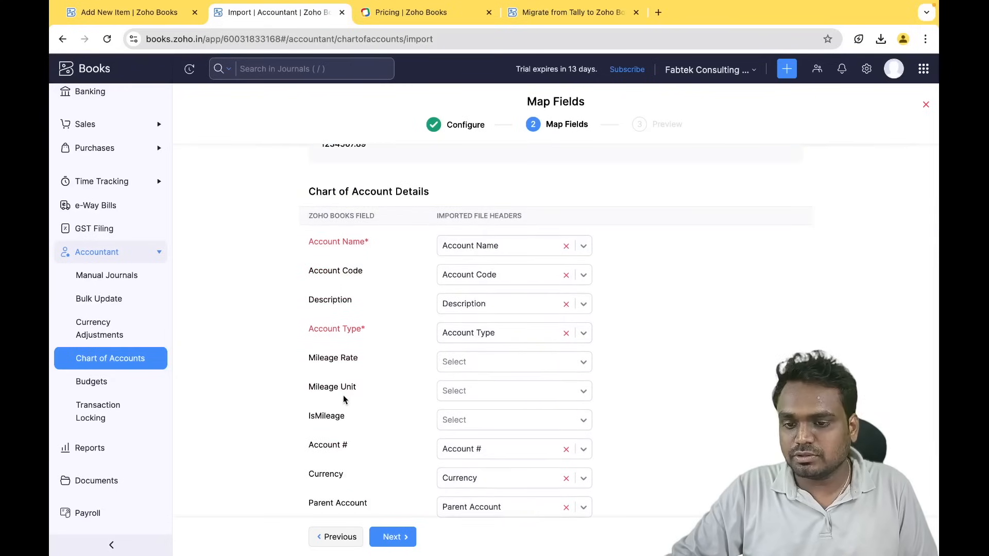
pyautogui.scroll(-2, 344, 400)
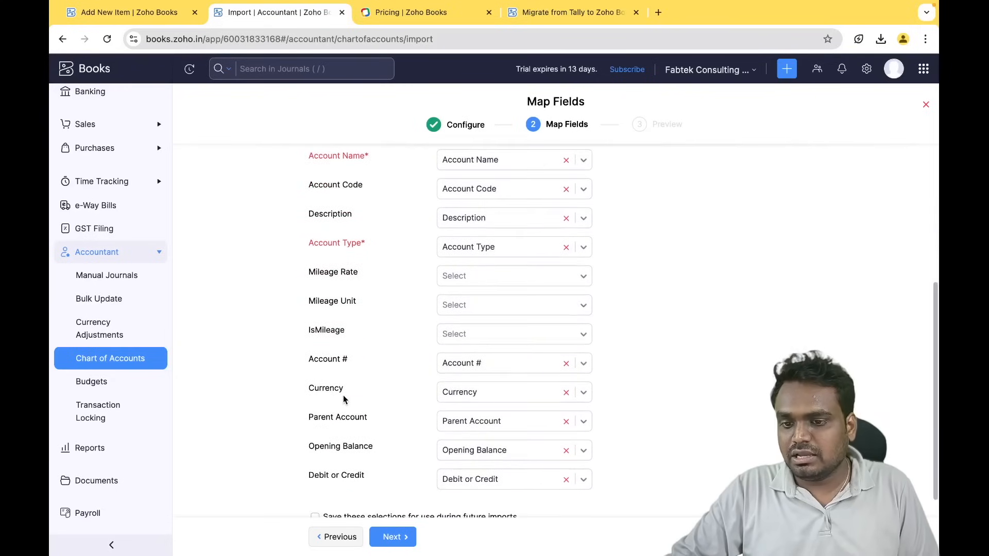
pyautogui.click(496, 282)
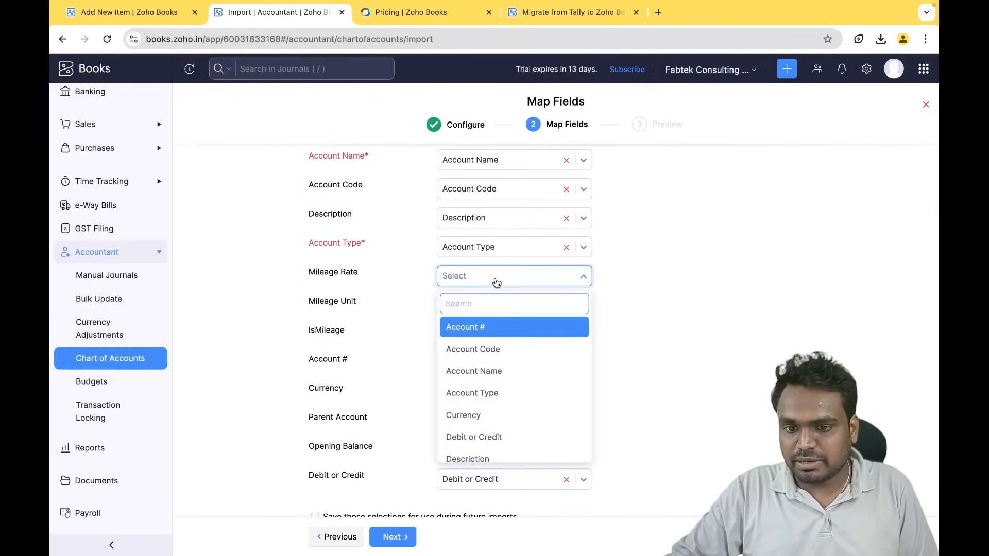
pyautogui.click(400, 309)
pyautogui.scroll(-1, 376, 335)
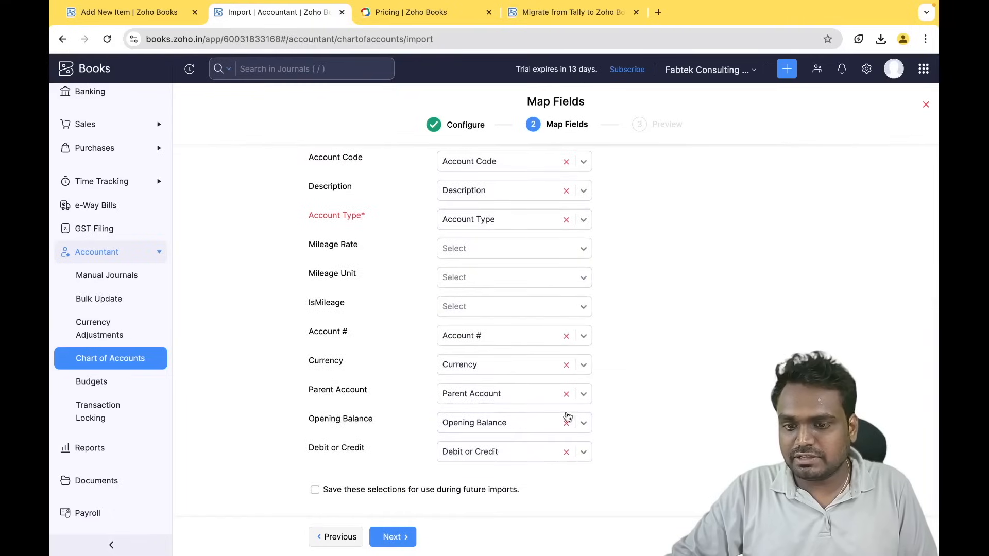
pyautogui.click(405, 537)
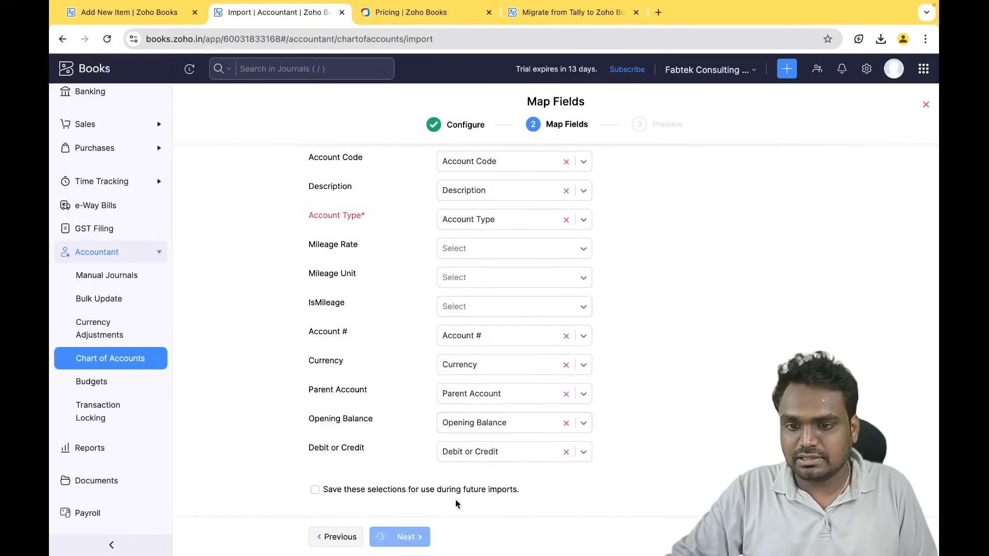
# - Check the preview of 3 accounts ready to import, then return to Chart of Accounts
pyautogui.click(435, 227)
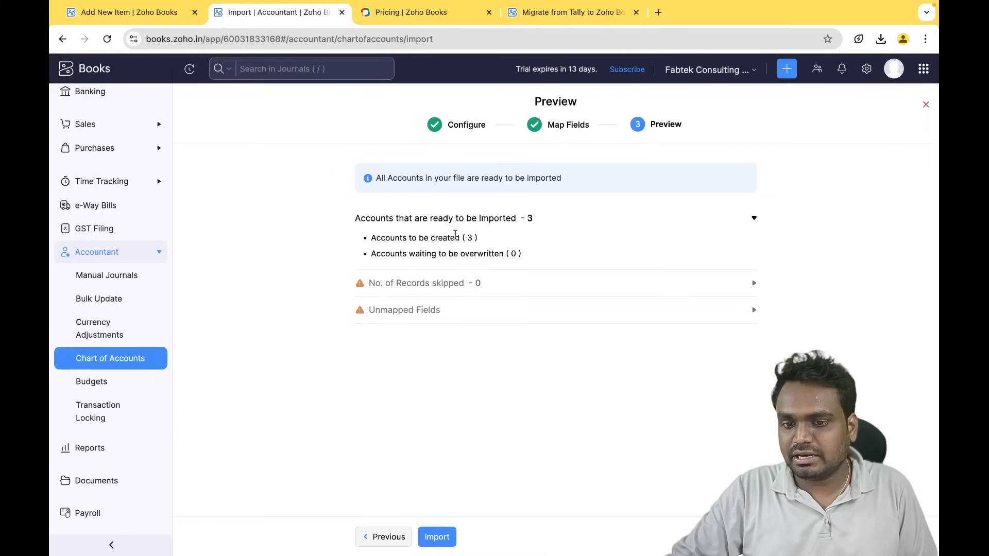
pyautogui.click(499, 219)
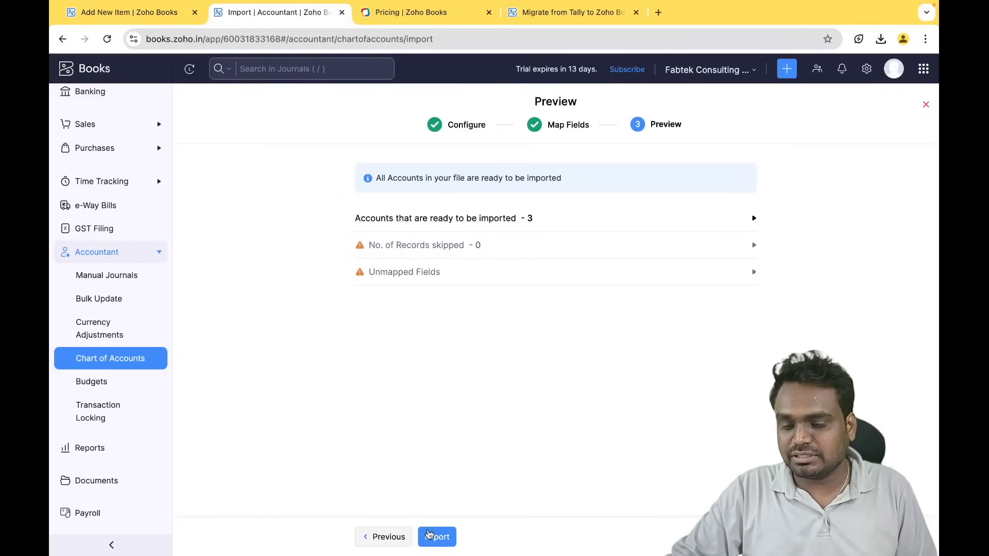
pyautogui.click(96, 364)
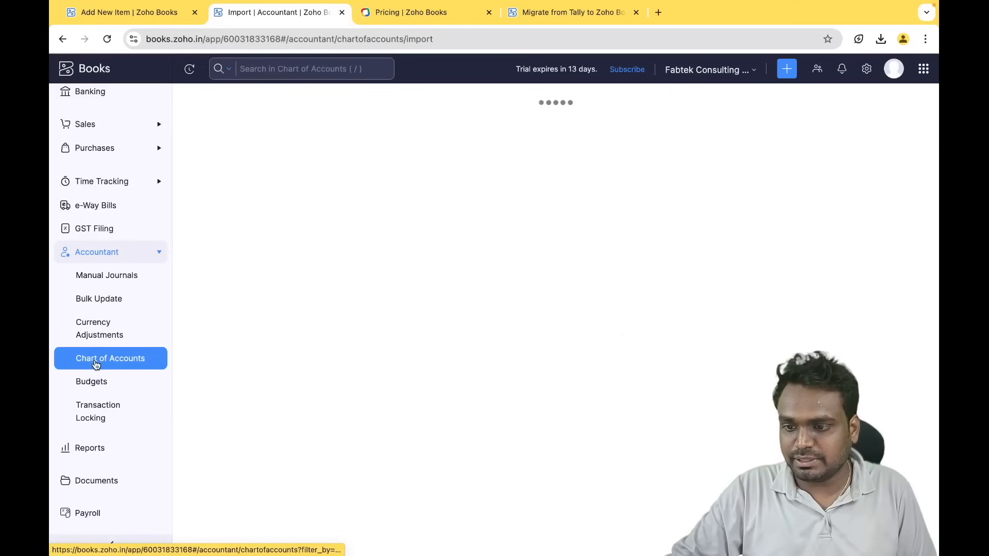
# - Start Import Items from the Items list and open the downloaded sample items CSV
pyautogui.scroll(2, 117, 127)
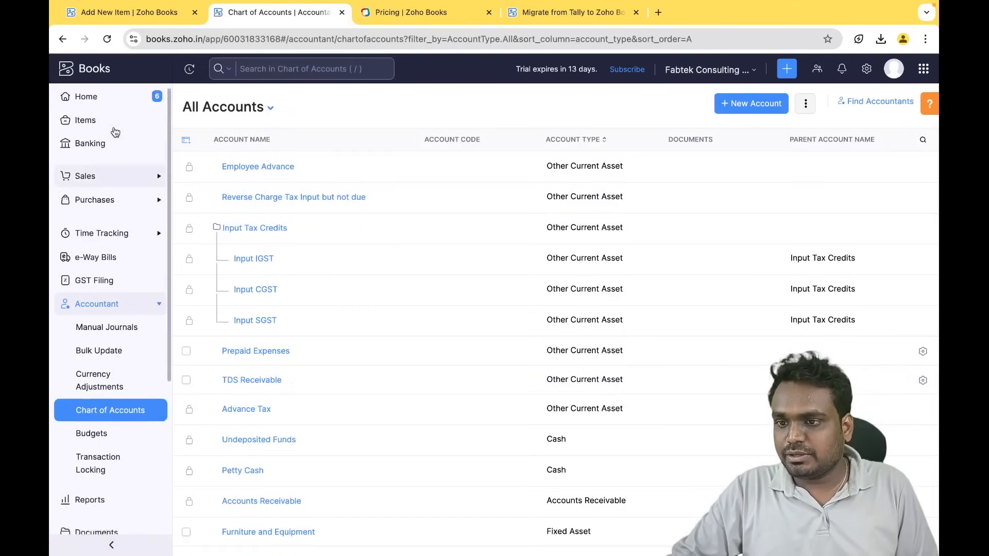
pyautogui.click(103, 126)
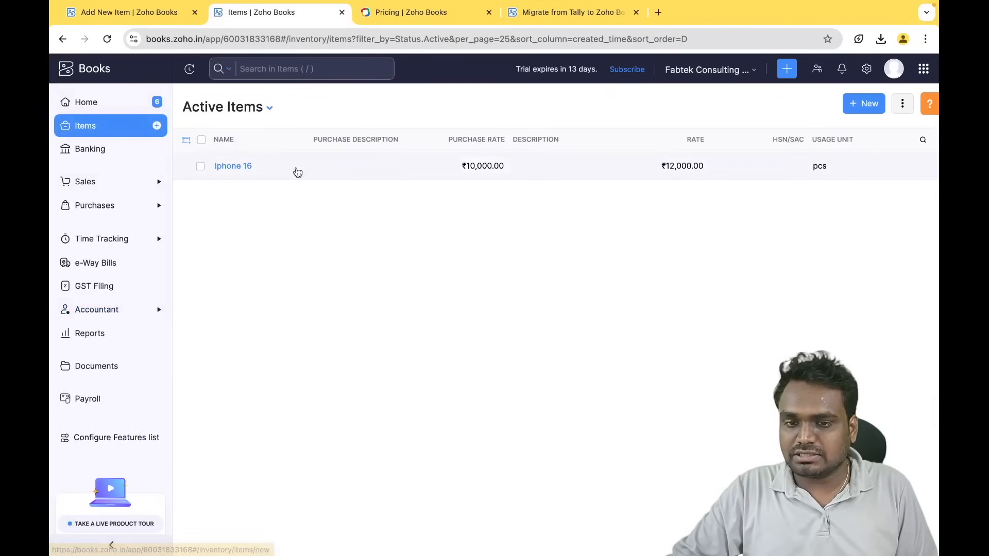
pyautogui.click(905, 104)
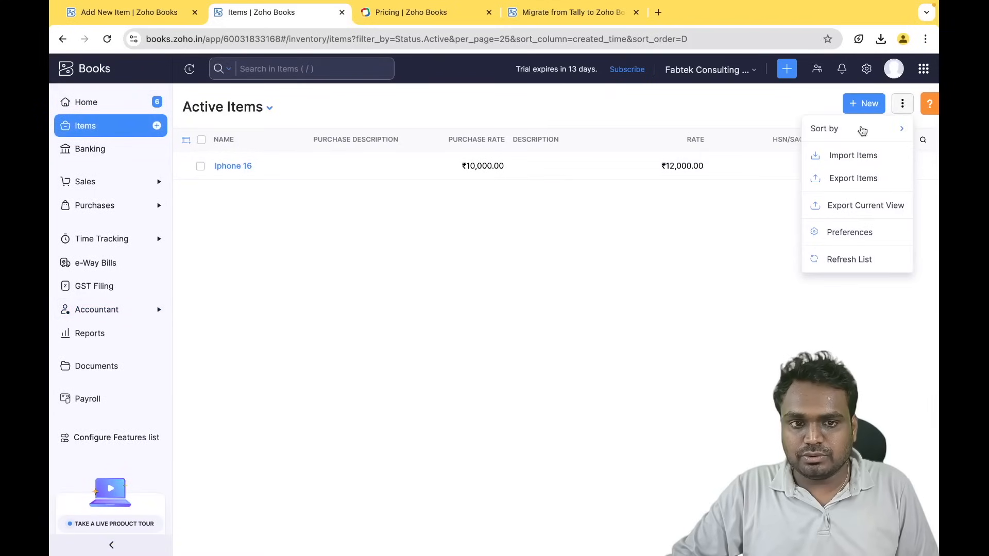
pyautogui.click(847, 157)
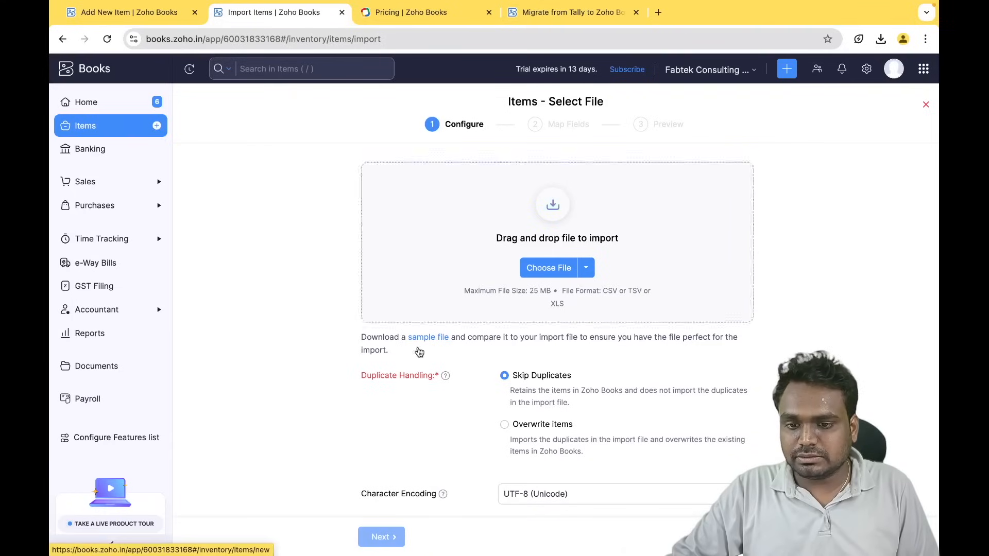
pyautogui.click(436, 338)
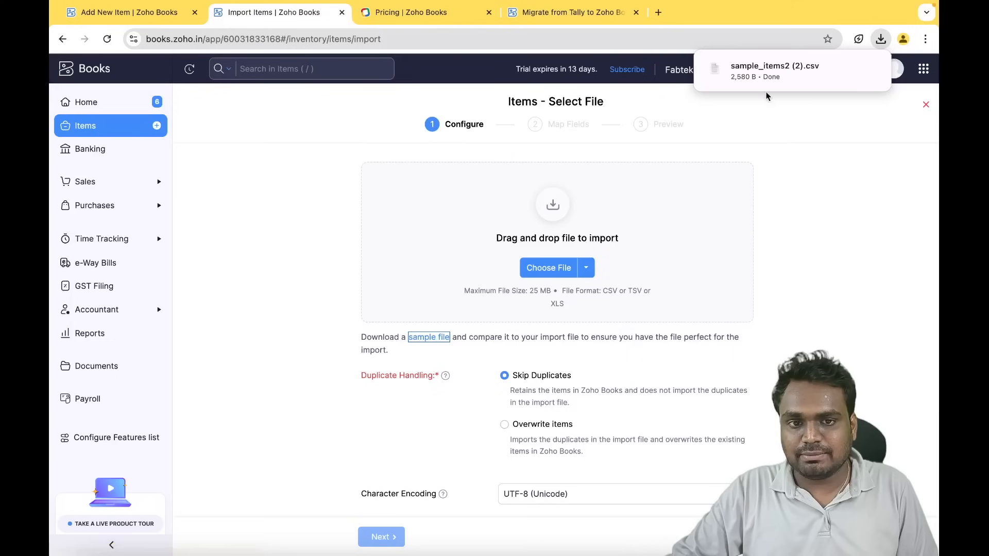
pyautogui.click(774, 67)
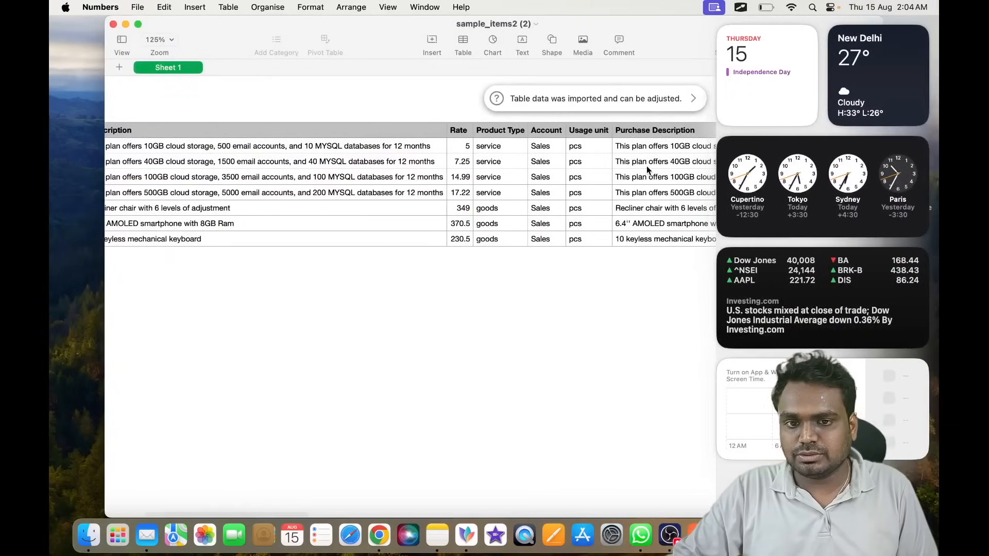
# - Look over the sample_items2 columns in Numbers, close it, and return to Chrome
pyautogui.click(595, 314)
pyautogui.hscroll(10, 649, 314)
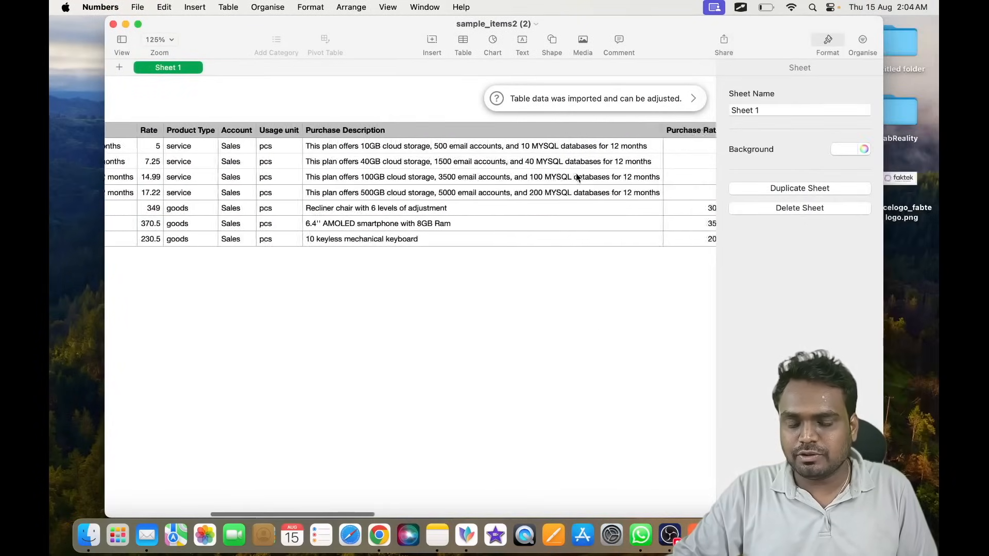
pyautogui.hscroll(8, 576, 173)
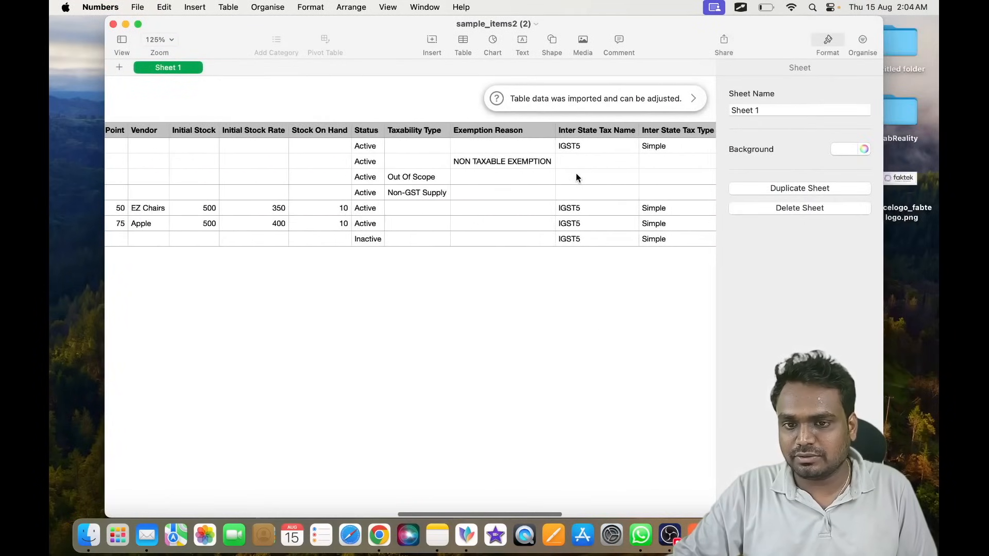
pyautogui.hscroll(-15, 576, 177)
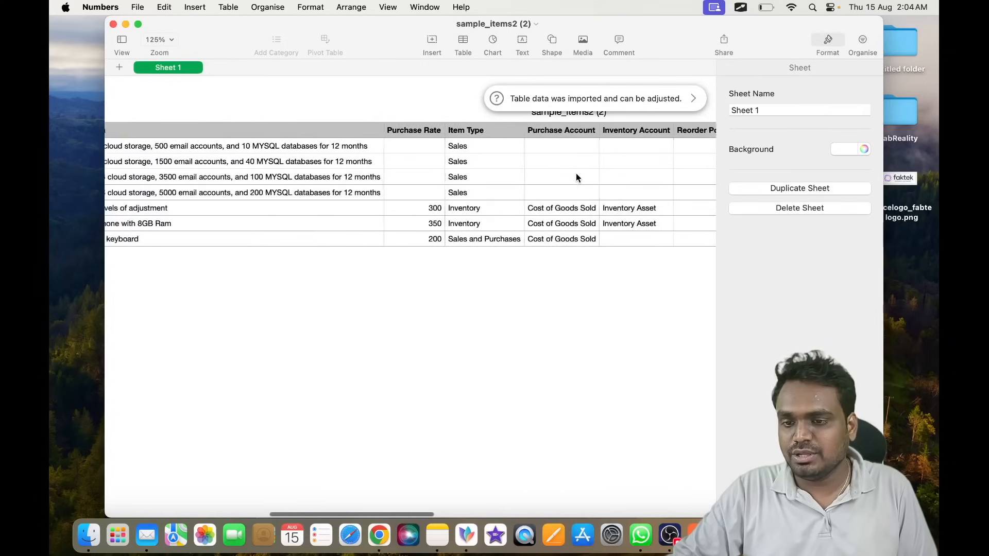
pyautogui.click(113, 24)
pyautogui.press('super+Tab')
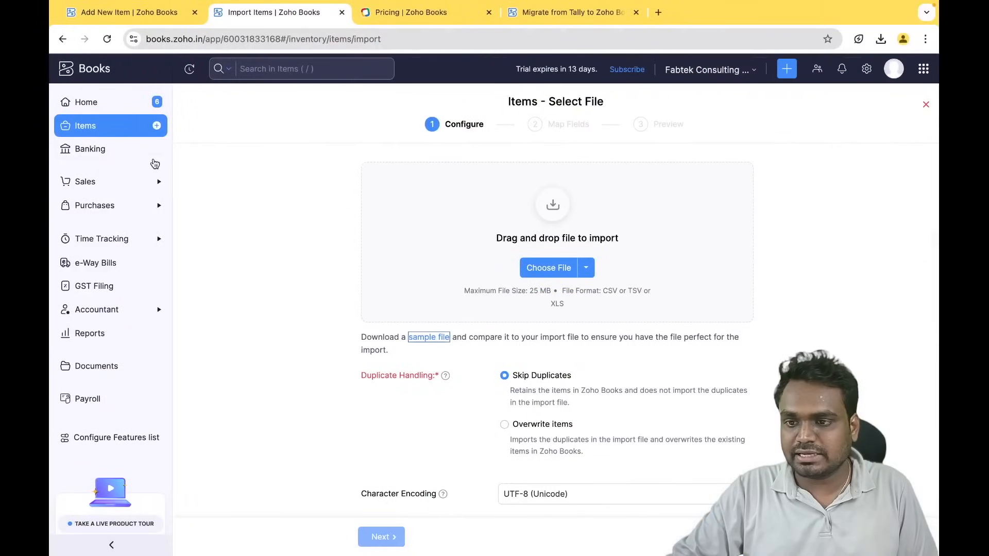
# - Open a blank New Item form and inspect its Unit, Selling Price and Sales Account fields
pyautogui.click(123, 134)
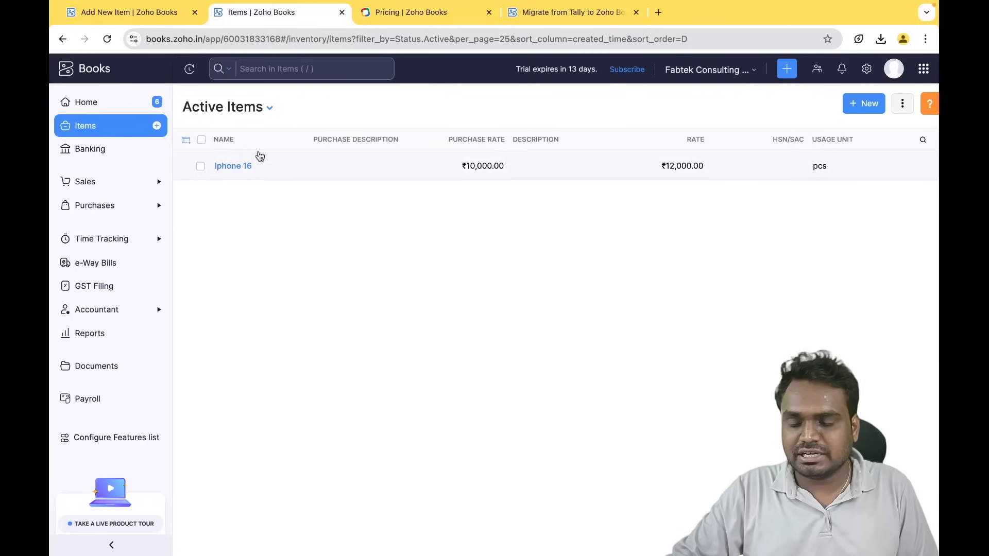
pyautogui.click(867, 103)
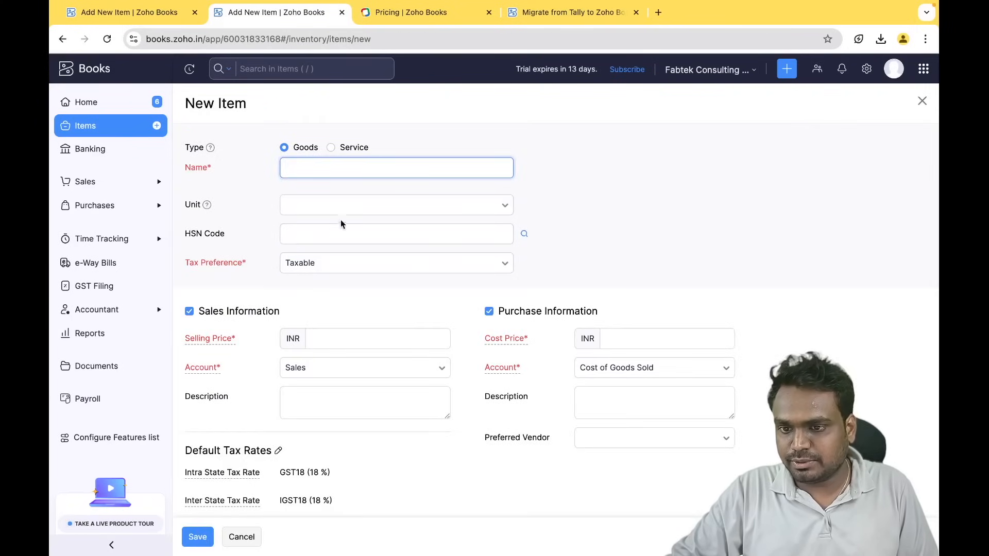
pyautogui.click(361, 206)
pyautogui.click(248, 204)
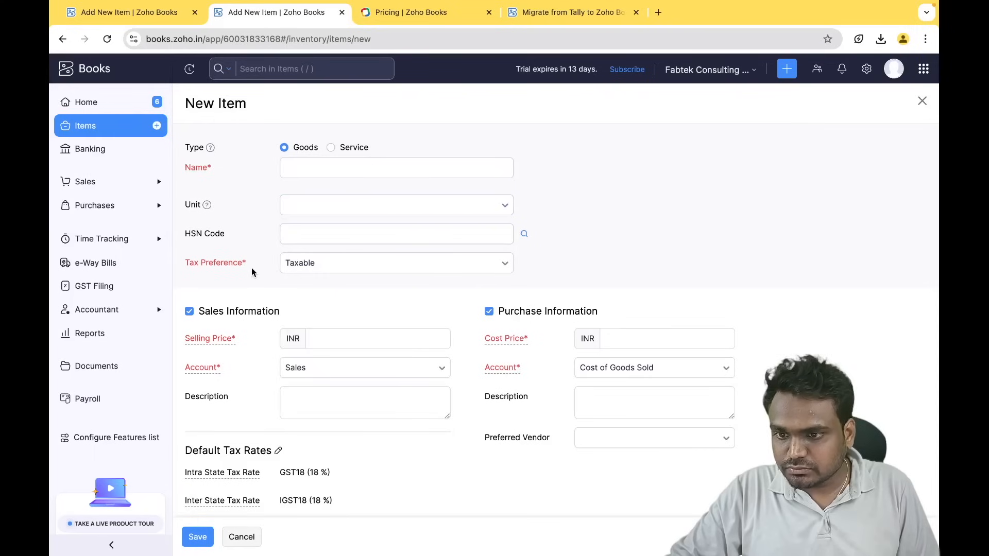
pyautogui.scroll(-3, 346, 331)
pyautogui.scroll(3, 346, 331)
pyautogui.click(345, 336)
pyautogui.scroll(-1, 347, 334)
pyautogui.click(346, 332)
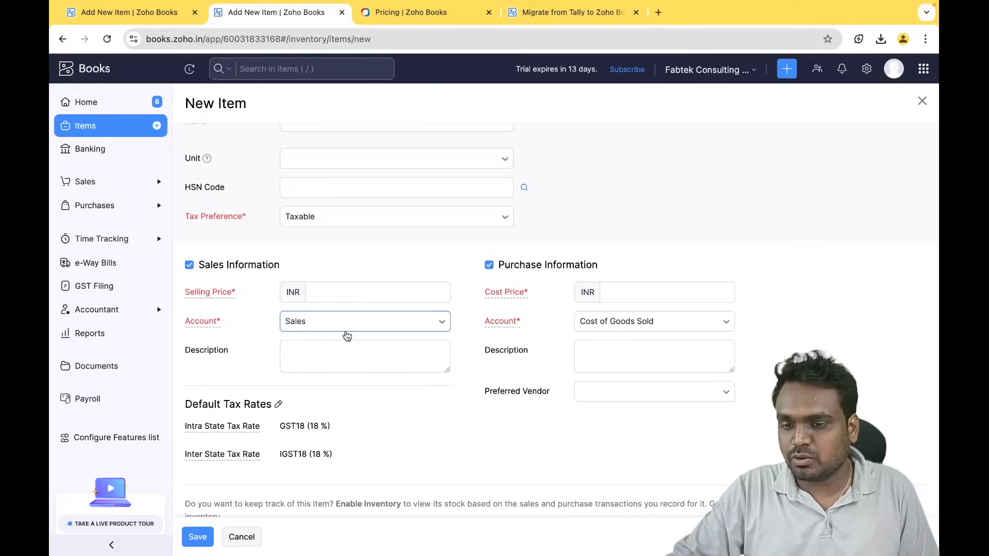
pyautogui.scroll(-2, 334, 345)
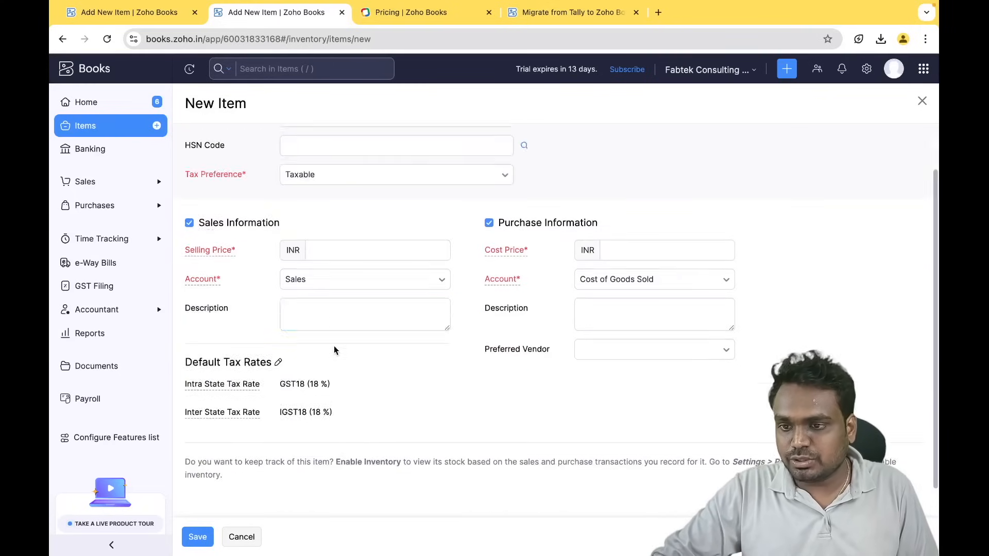
pyautogui.scroll(3, 333, 345)
pyautogui.click(371, 338)
pyautogui.click(373, 367)
pyautogui.scroll(-3, 367, 376)
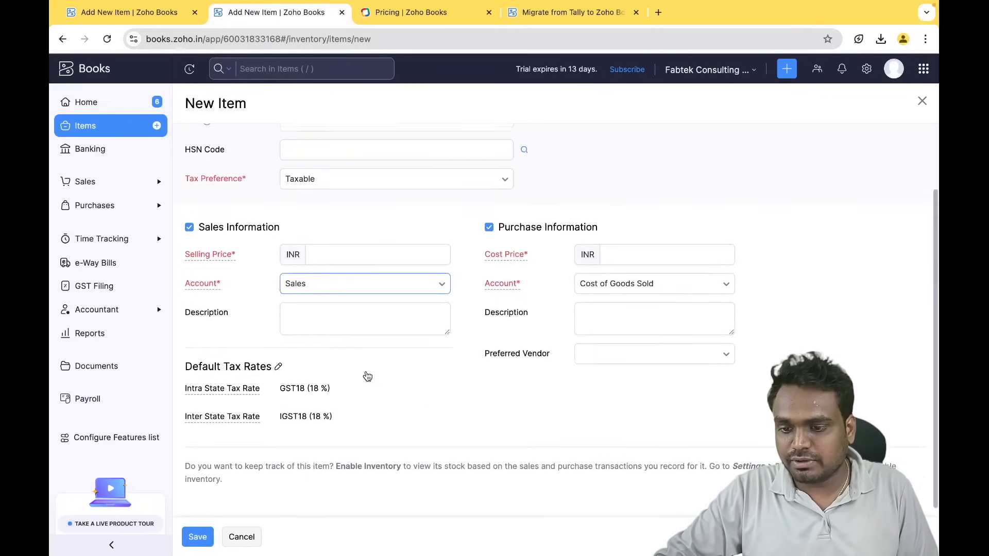
# - Discard the unsaved item and open the Items preferences in Settings
pyautogui.click(865, 72)
pyautogui.click(505, 145)
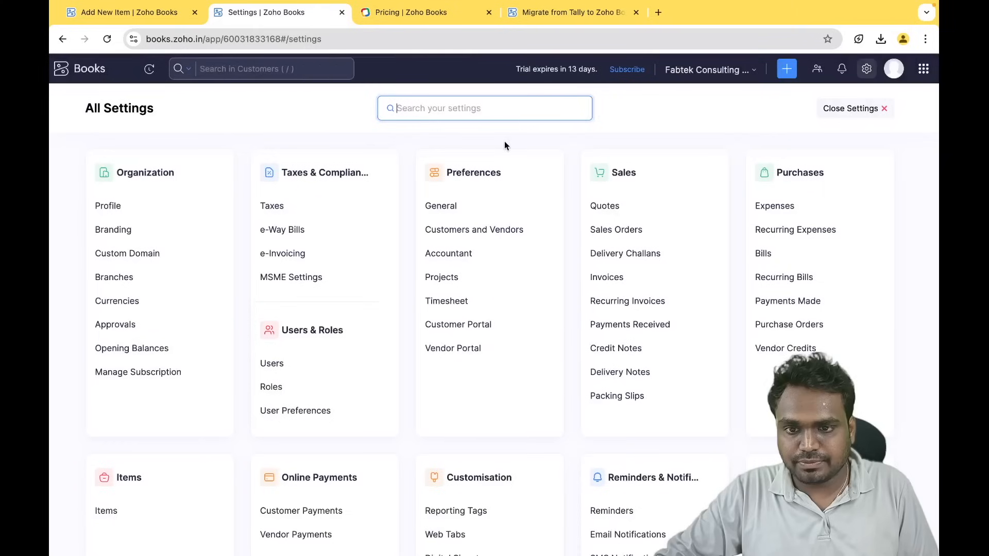
pyautogui.scroll(-2, 471, 319)
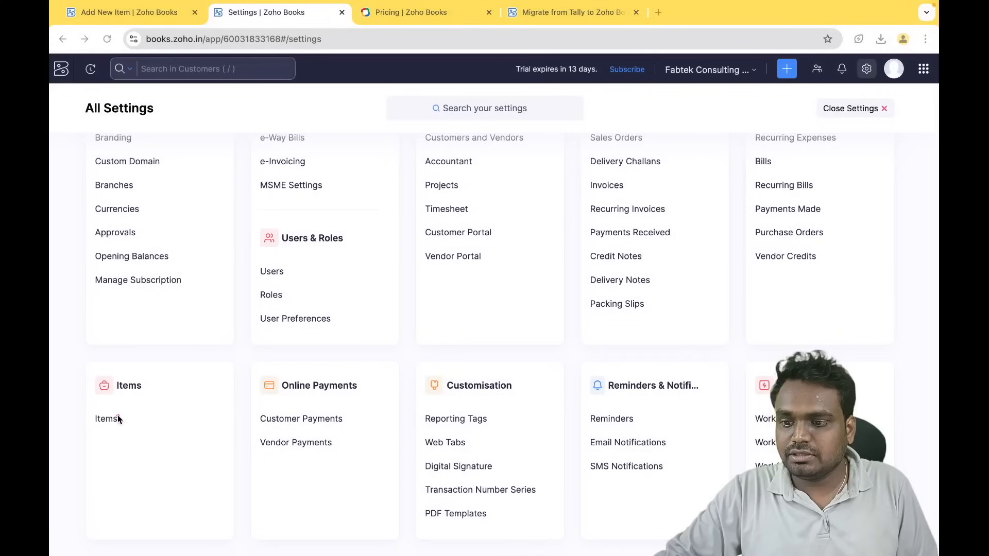
pyautogui.click(107, 421)
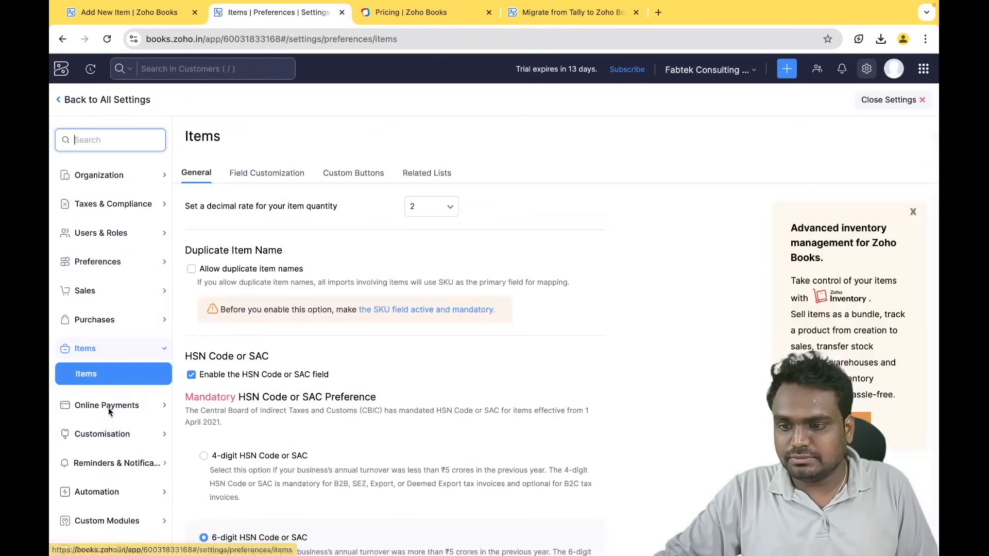
# - Enable inventory tracking starting 31/03/2024, save, and close Settings
pyautogui.scroll(-5, 271, 359)
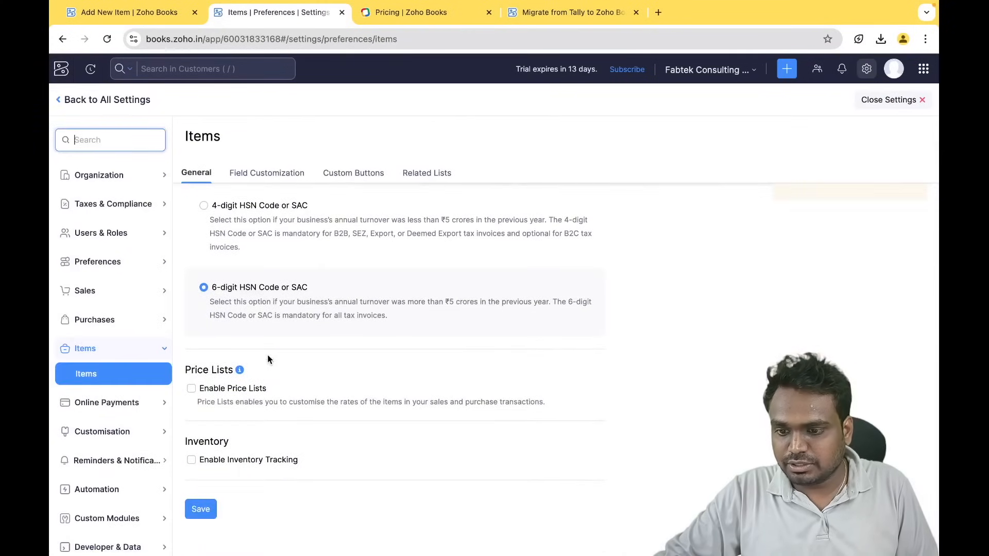
pyautogui.click(222, 464)
pyautogui.scroll(-3, 360, 450)
pyautogui.click(206, 386)
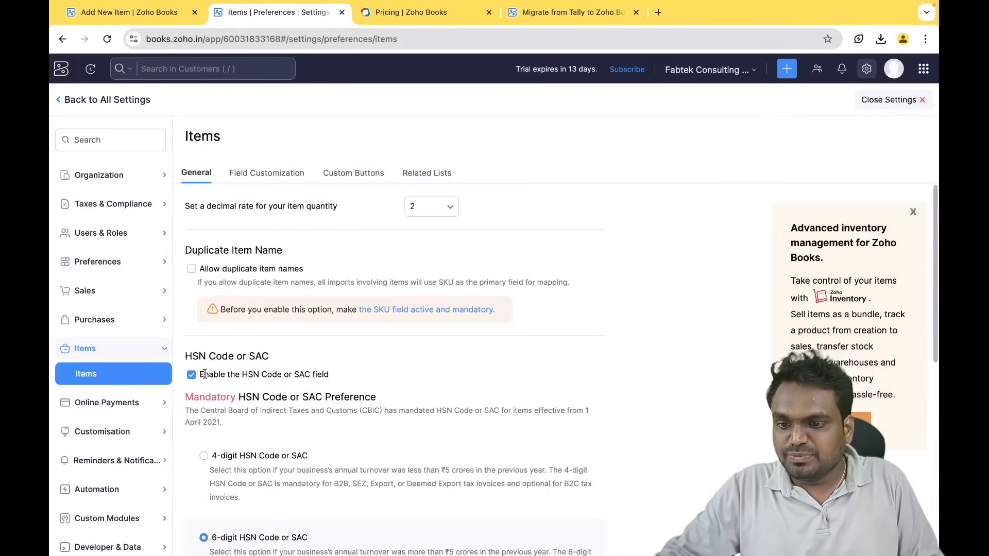
pyautogui.write('31/03/2024')
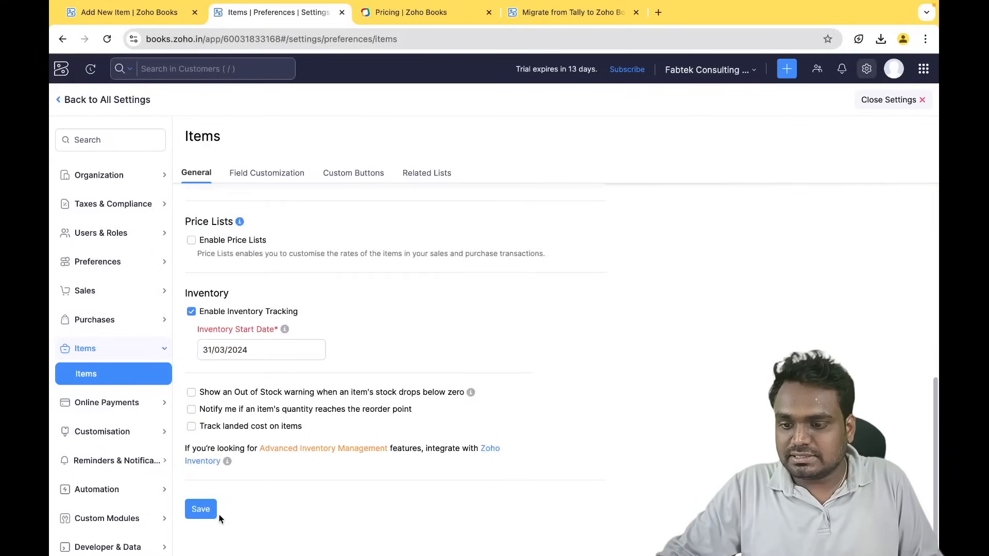
pyautogui.click(210, 512)
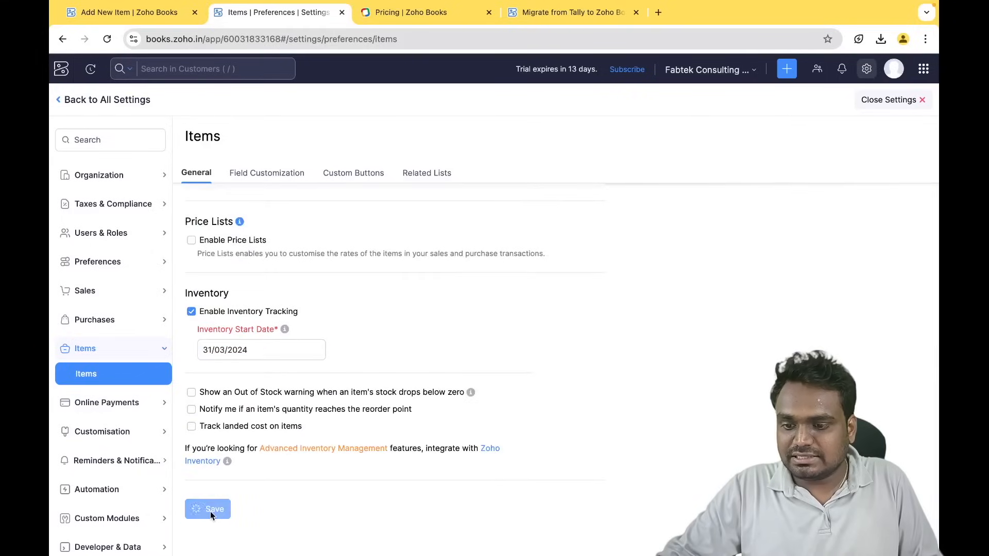
pyautogui.click(902, 109)
pyautogui.click(140, 15)
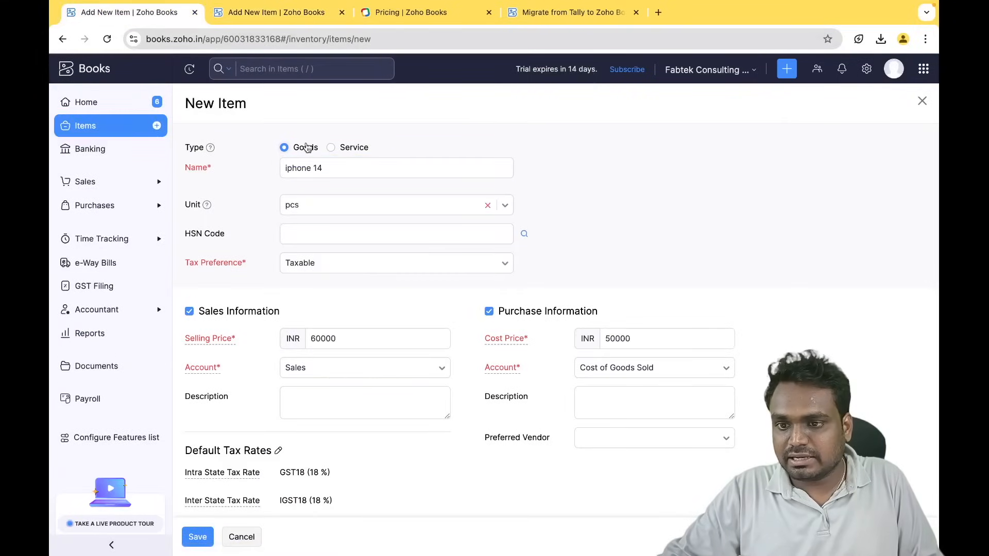
# - Reload the item form, enable Track Inventory, and choose Inventory Asset as the inventory account
pyautogui.press('super+r')
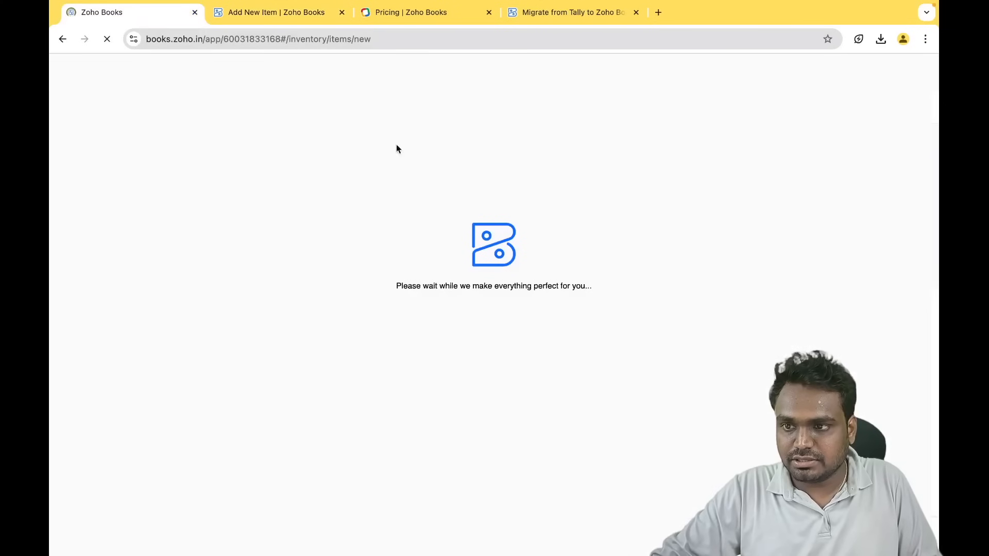
pyautogui.scroll(-3, 426, 291)
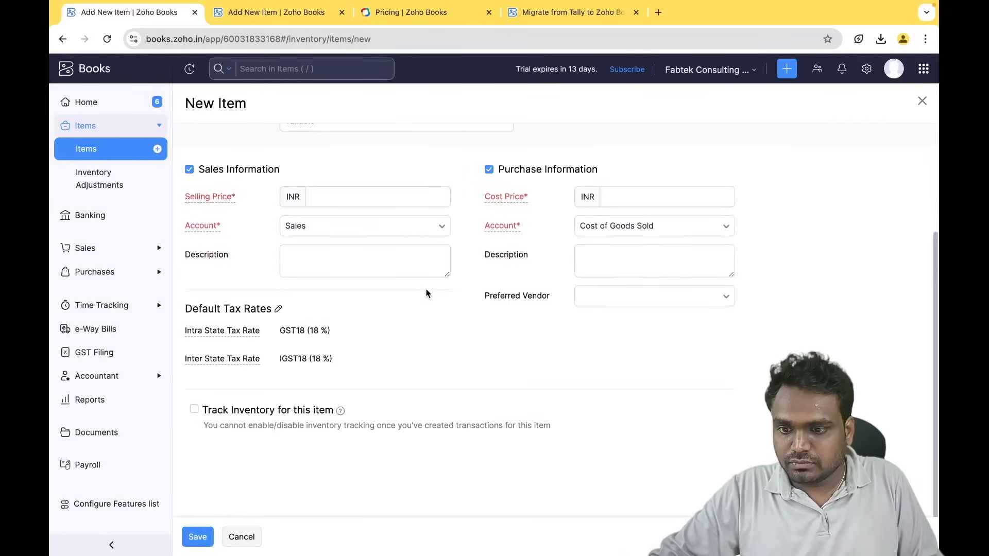
pyautogui.scroll(2, 426, 293)
pyautogui.click(266, 482)
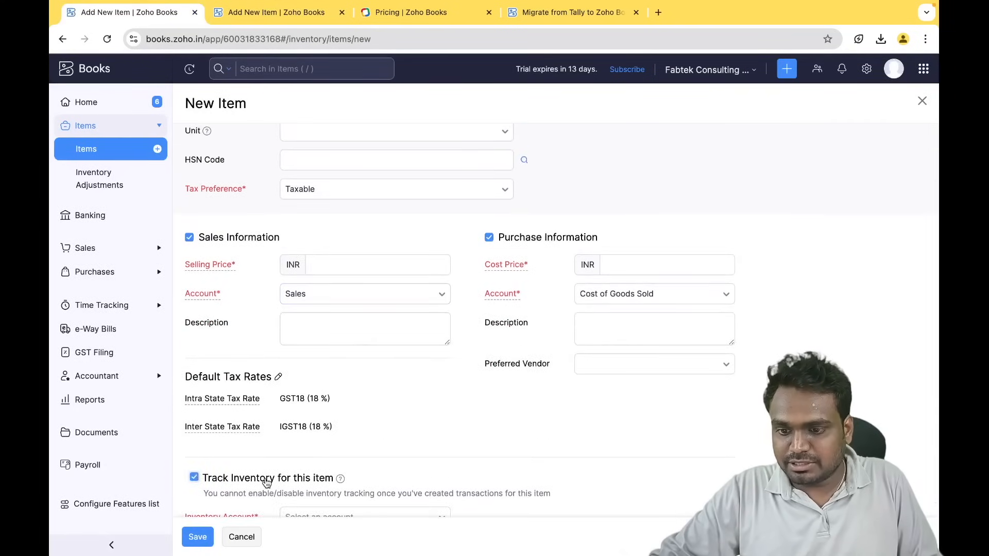
pyautogui.scroll(-3, 308, 472)
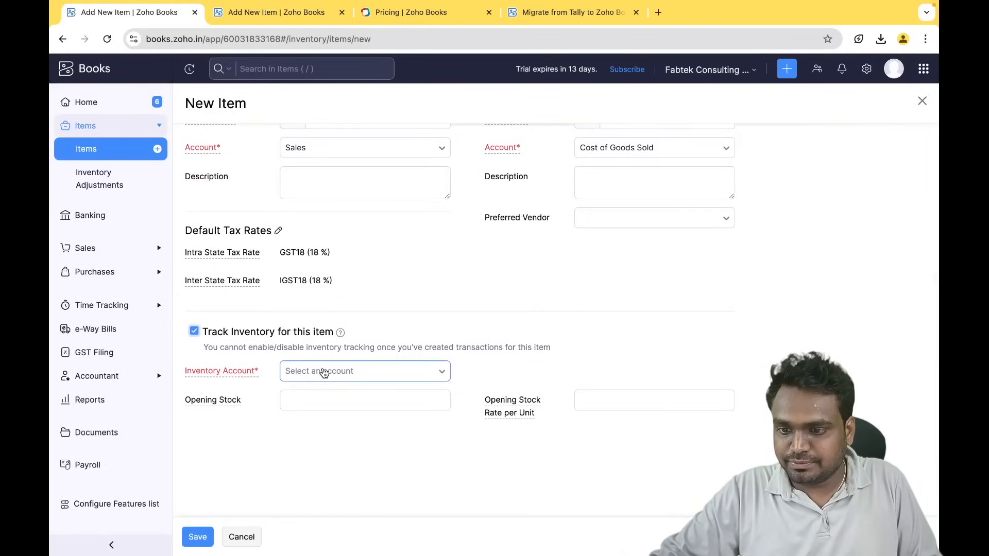
pyautogui.click(324, 372)
pyautogui.click(320, 439)
# - Enter an opening stock of 10 units for Iphone 14
pyautogui.click(311, 401)
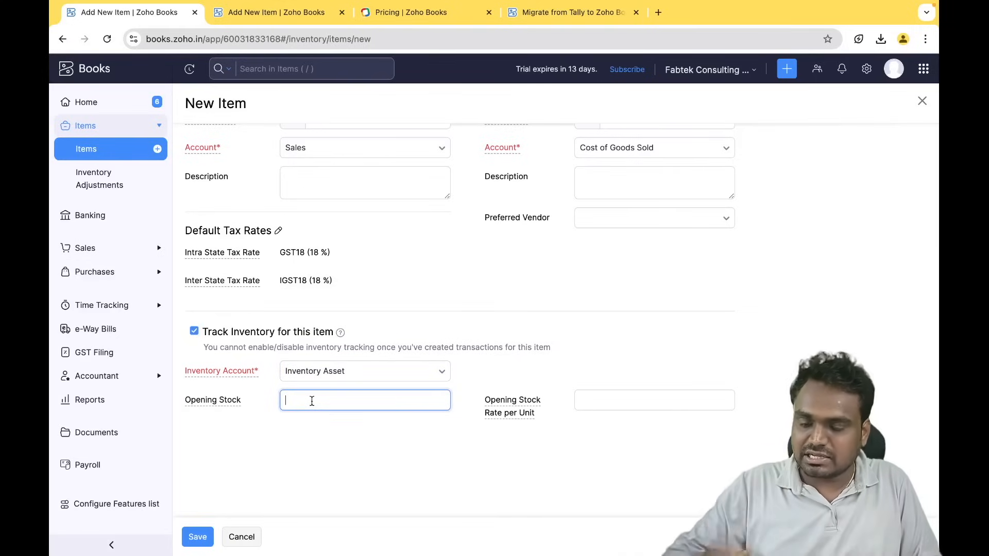
pyautogui.scroll(5, 312, 401)
pyautogui.click(307, 173)
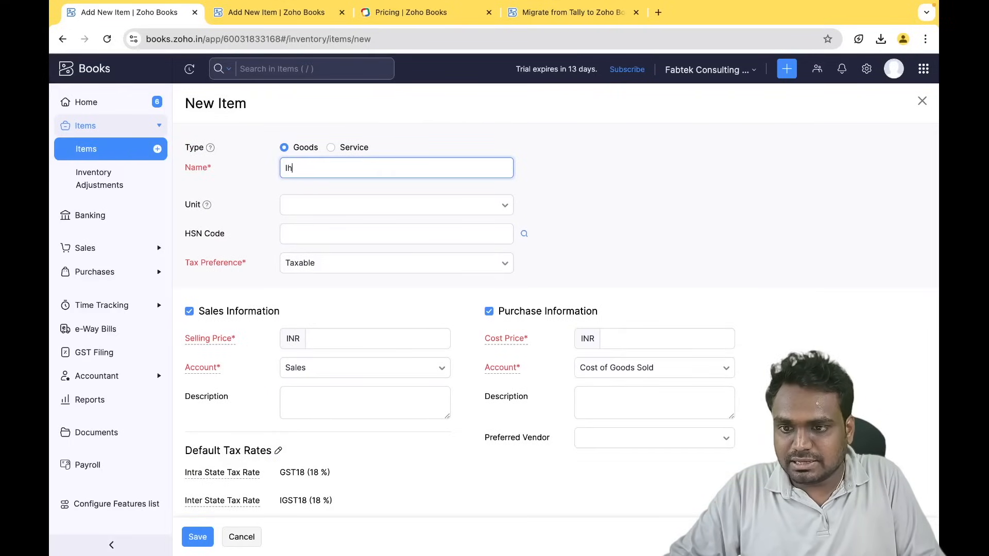
pyautogui.scroll(-4, 306, 173)
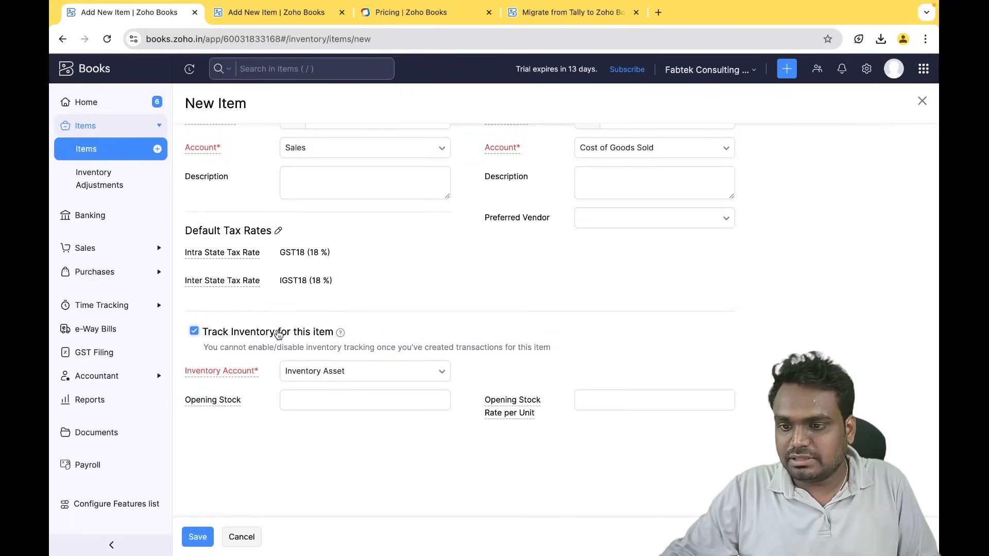
pyautogui.click(310, 397)
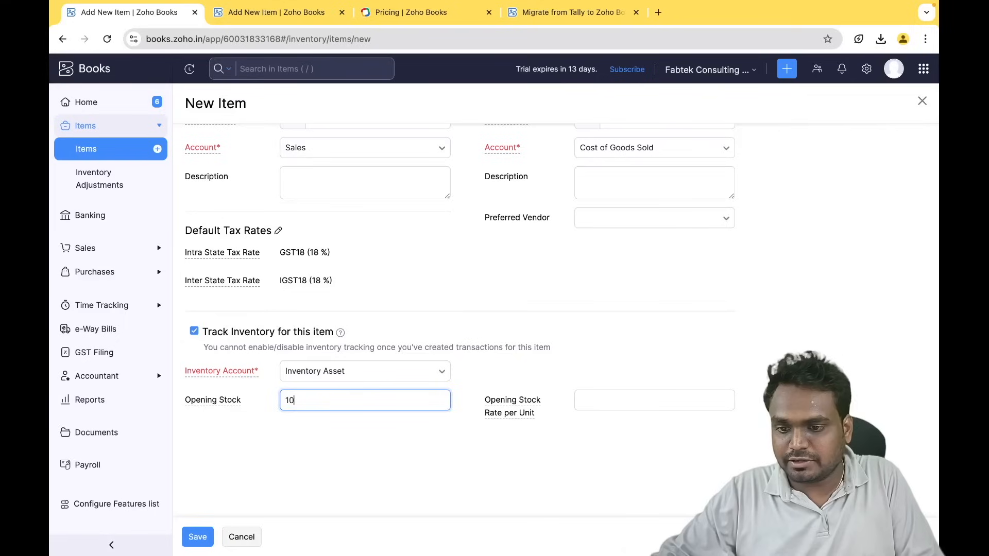
pyautogui.moveTo(488, 403)
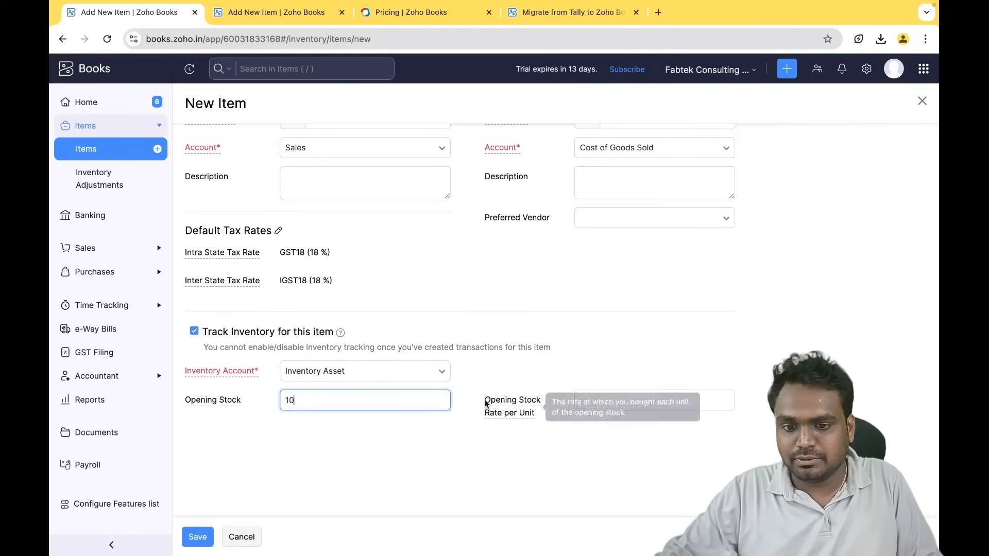
pyautogui.doubleClick(490, 405)
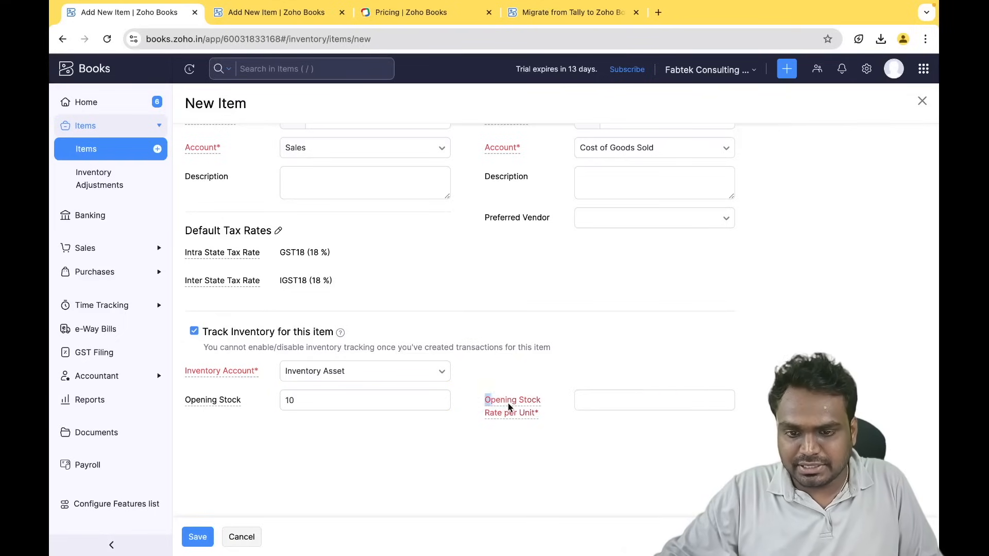
# - Copy the 75000 cost price into the opening stock rate and save the item
pyautogui.scroll(1, 637, 160)
pyautogui.click(630, 164)
pyautogui.doubleClick(630, 164)
pyautogui.hotkey('ctrl', 'c')
pyautogui.scroll(-2, 690, 289)
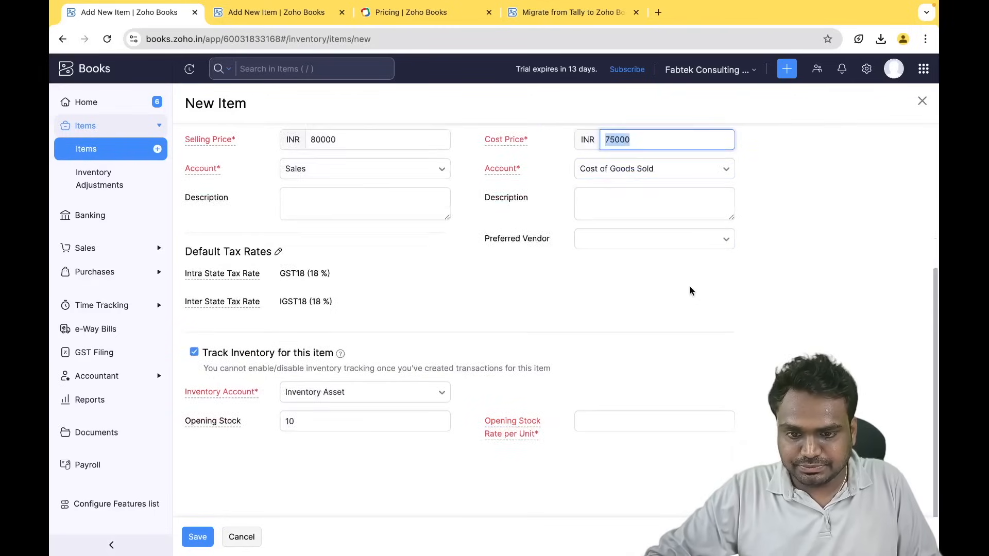
pyautogui.click(593, 400)
pyautogui.hotkey('ctrl', 'v')
pyautogui.click(619, 378)
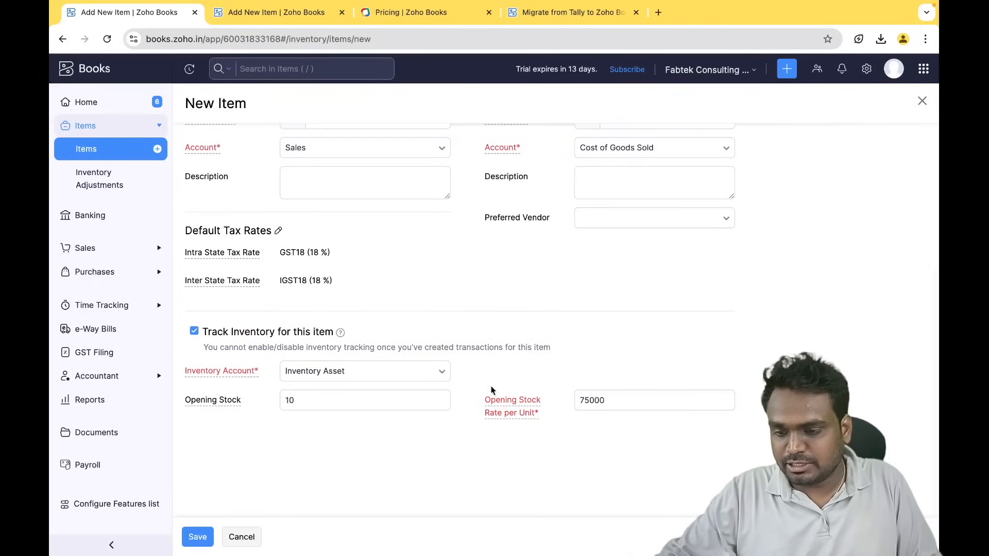
pyautogui.scroll(5, 308, 429)
pyautogui.click(198, 543)
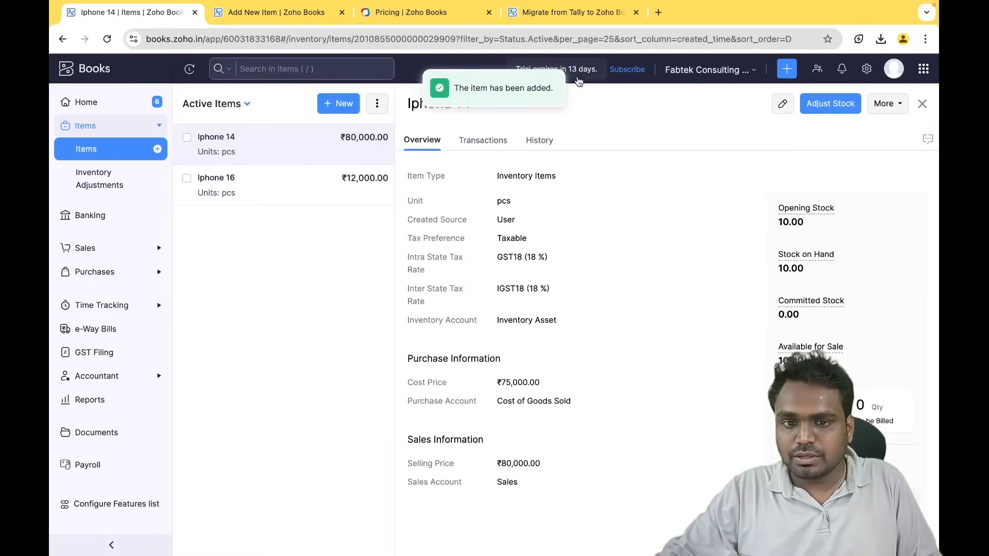
# - Export all items to CSV and open the downloaded Item (1).csv
pyautogui.click(919, 104)
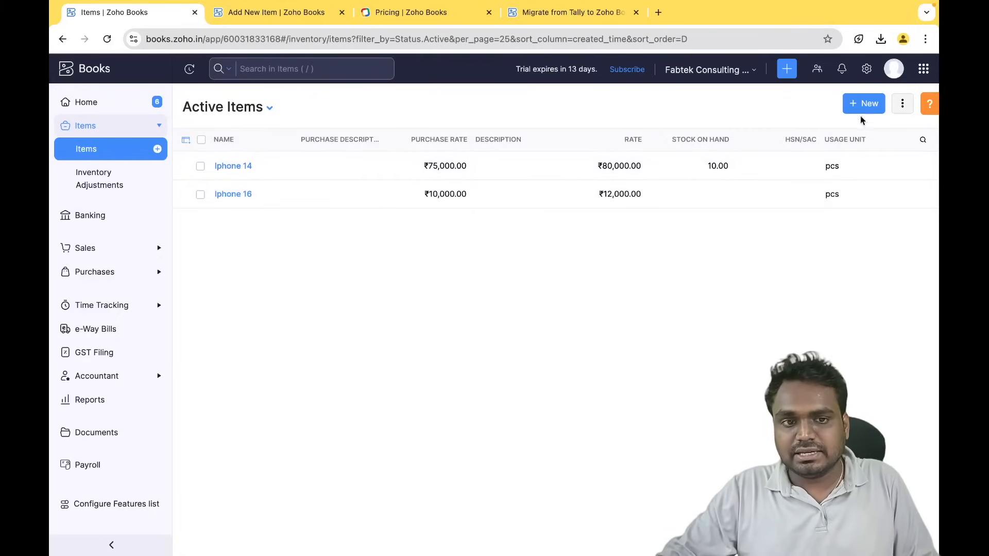
pyautogui.click(906, 106)
pyautogui.click(855, 177)
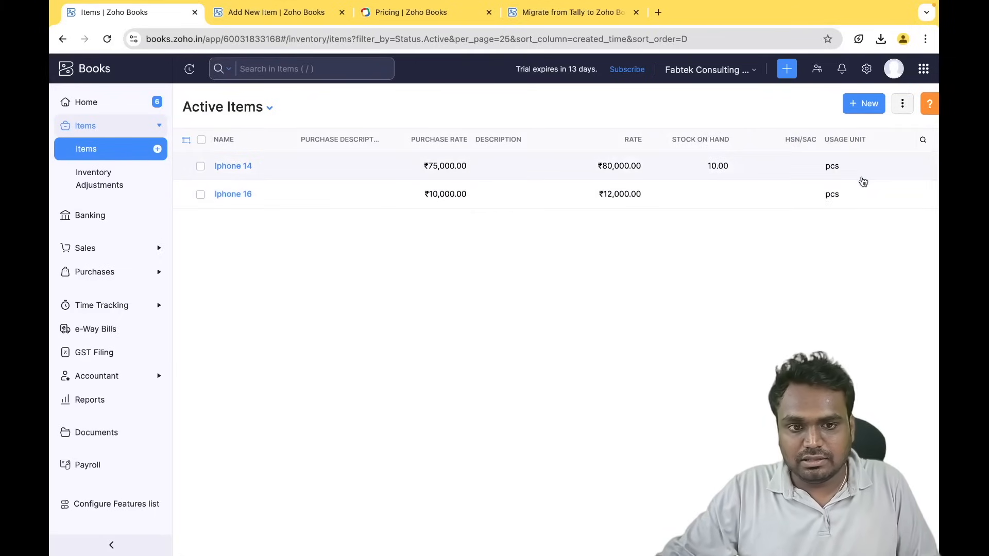
pyautogui.scroll(-2, 500, 238)
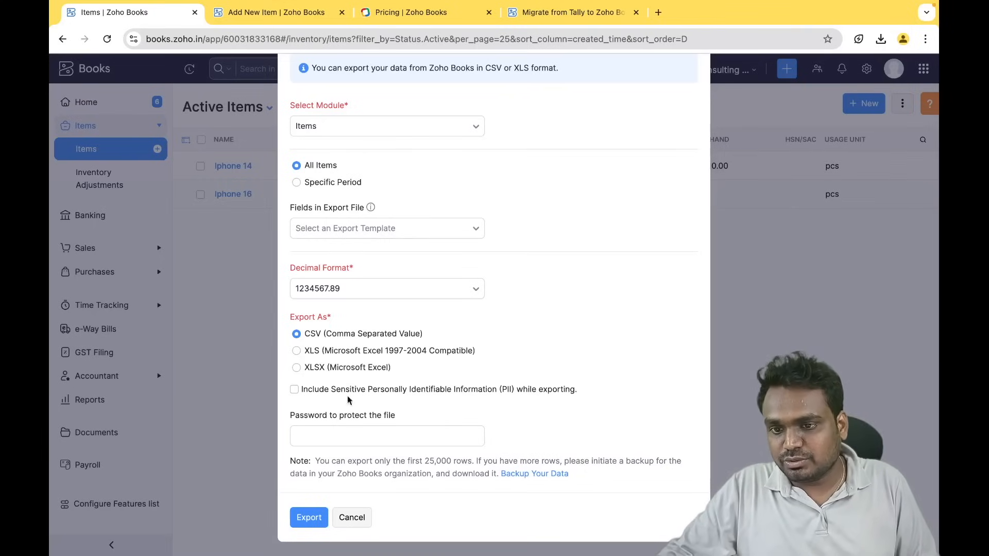
pyautogui.click(309, 517)
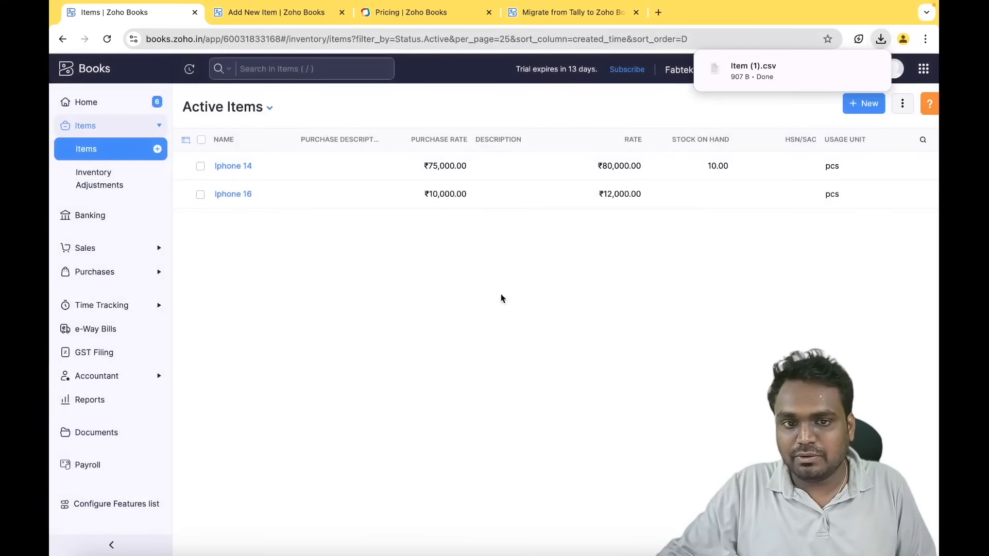
pyautogui.click(758, 77)
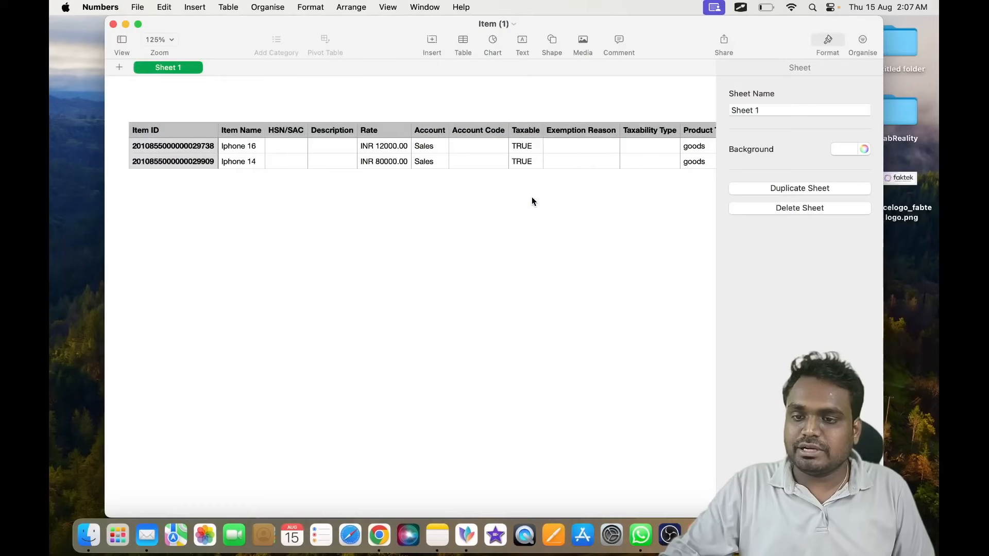
pyautogui.hscroll(5, 555, 164)
pyautogui.hscroll(10, 554, 163)
pyautogui.hscroll(-10, 554, 164)
pyautogui.hscroll(-5, 555, 164)
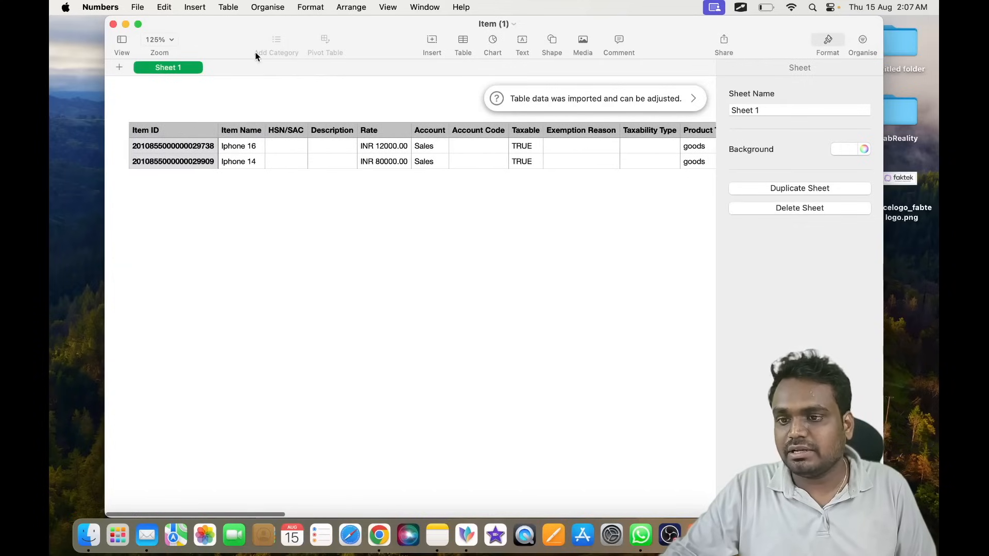
pyautogui.click(114, 24)
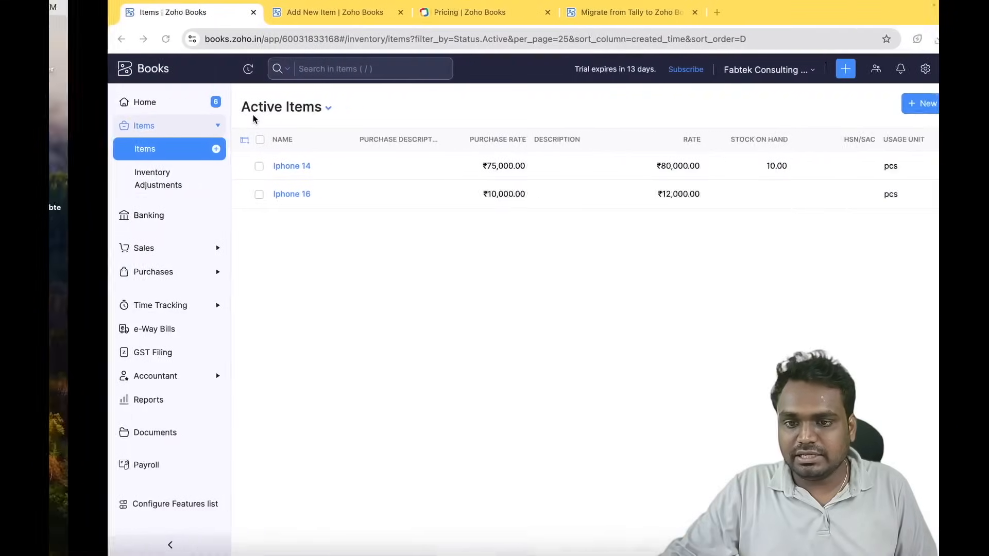
# - Attach Item (1).csv from Downloads to a new items import, then expand Sales
pyautogui.click(904, 105)
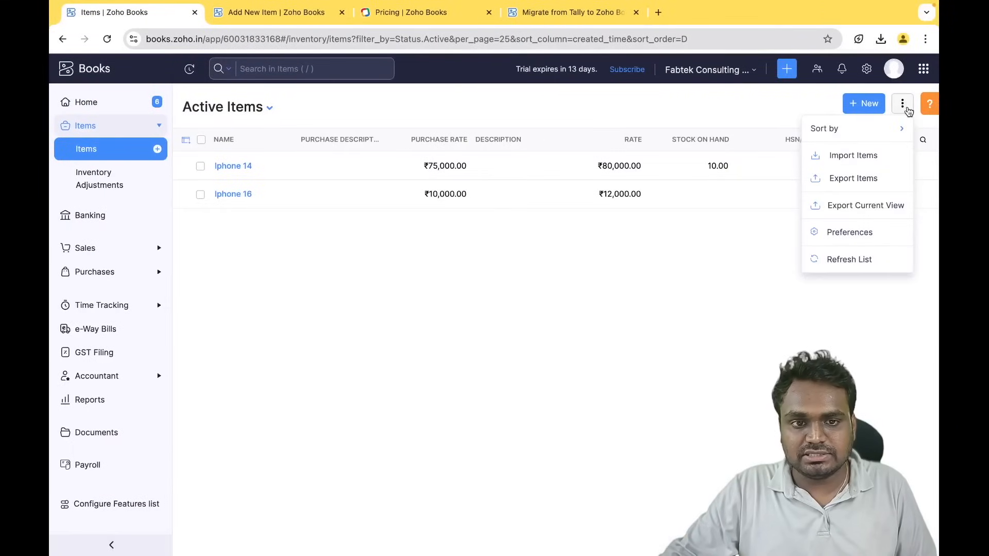
pyautogui.click(857, 154)
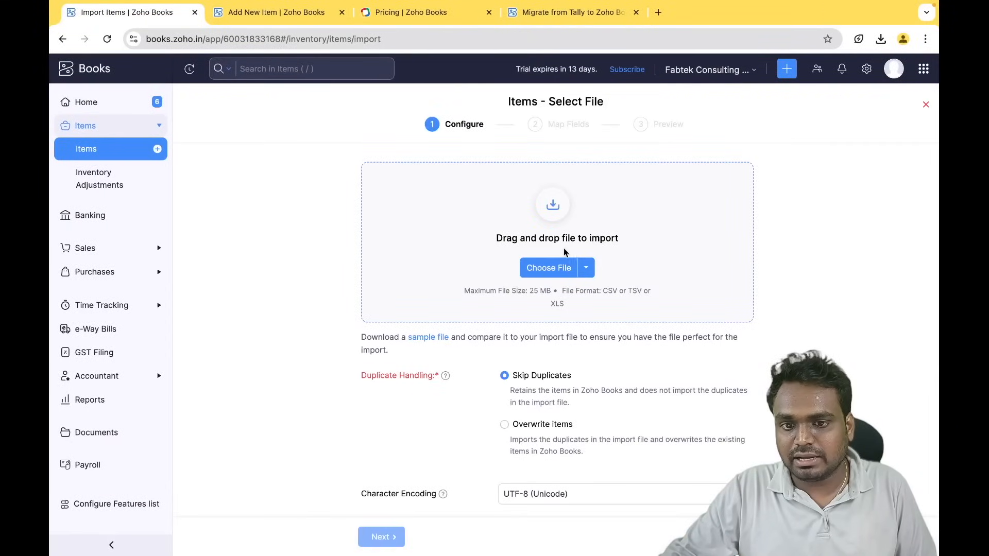
pyautogui.click(550, 268)
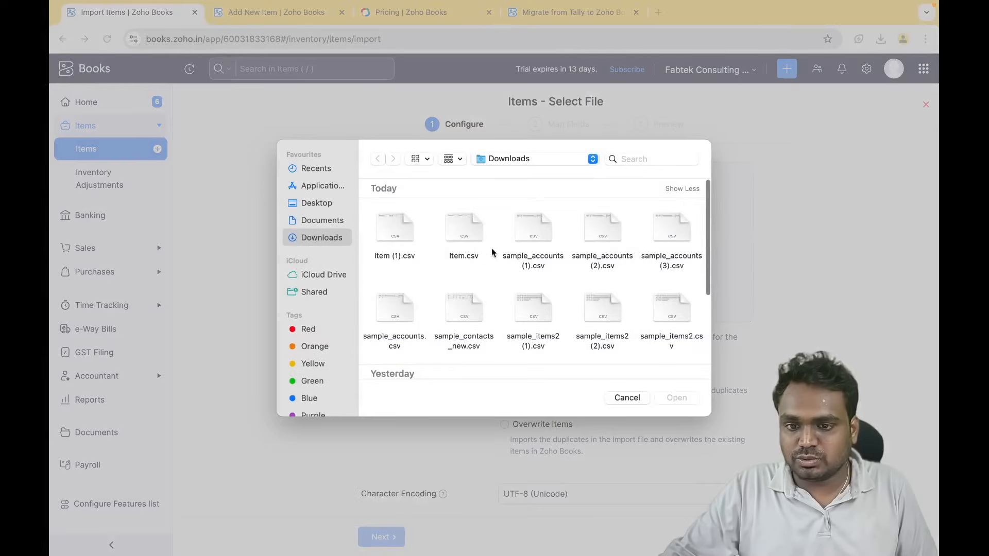
pyautogui.click(391, 239)
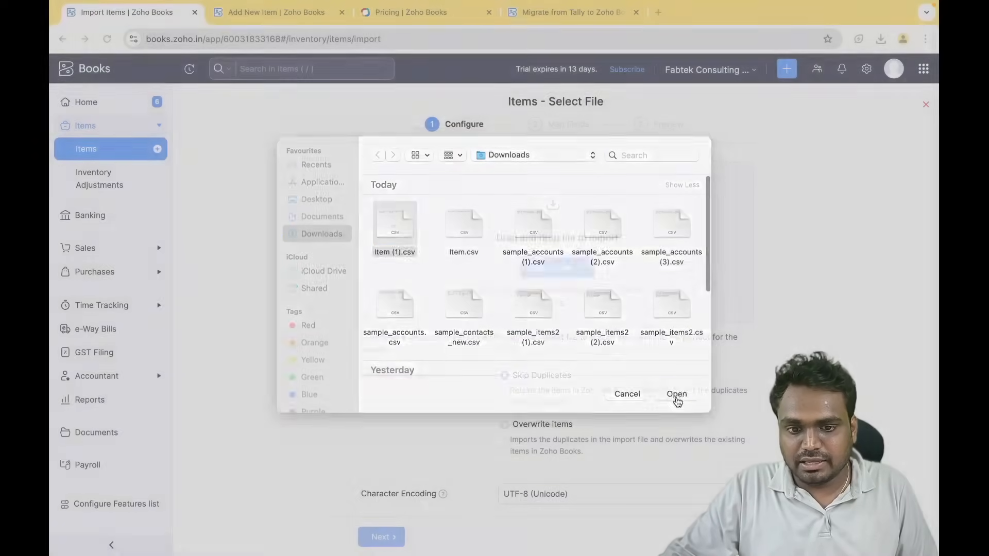
pyautogui.click(676, 398)
pyautogui.scroll(-5, 443, 329)
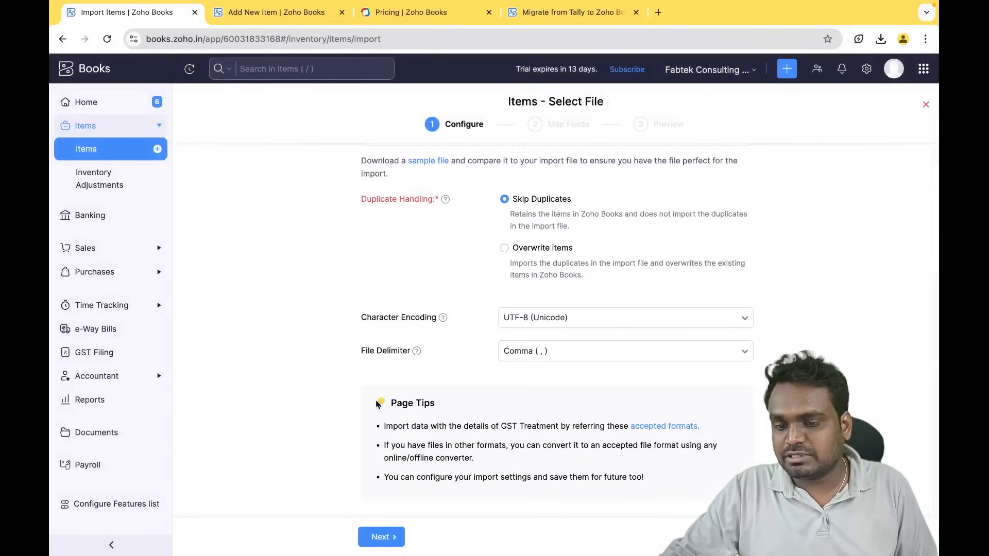
pyautogui.scroll(4, 377, 404)
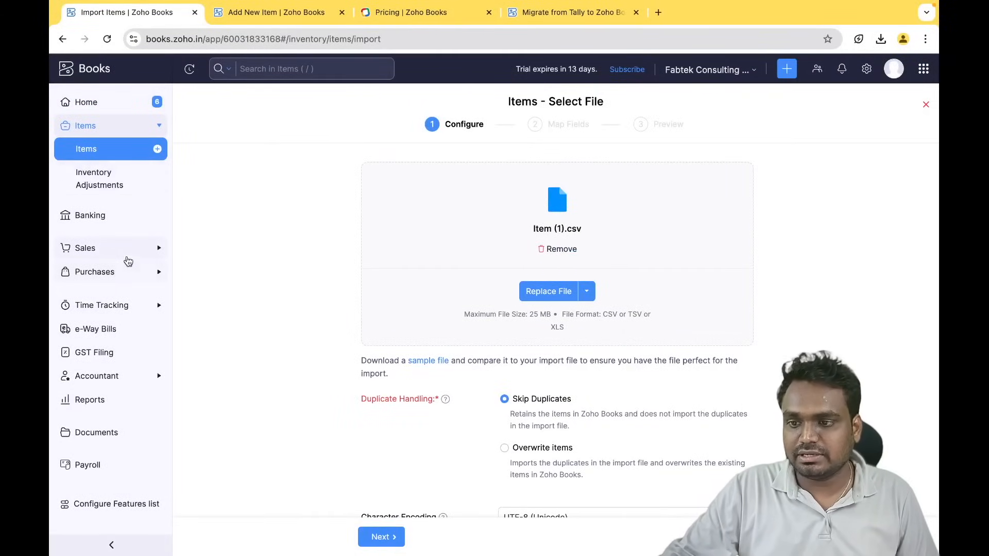
pyautogui.click(145, 246)
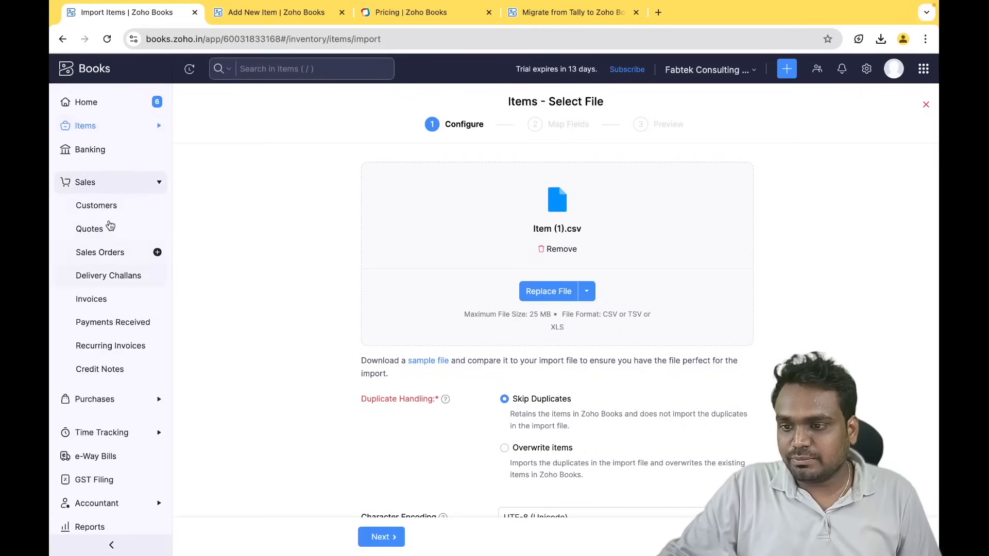
# - Create a new customer with the contact's first and last name and display name Fabrise Consulting
pyautogui.click(106, 209)
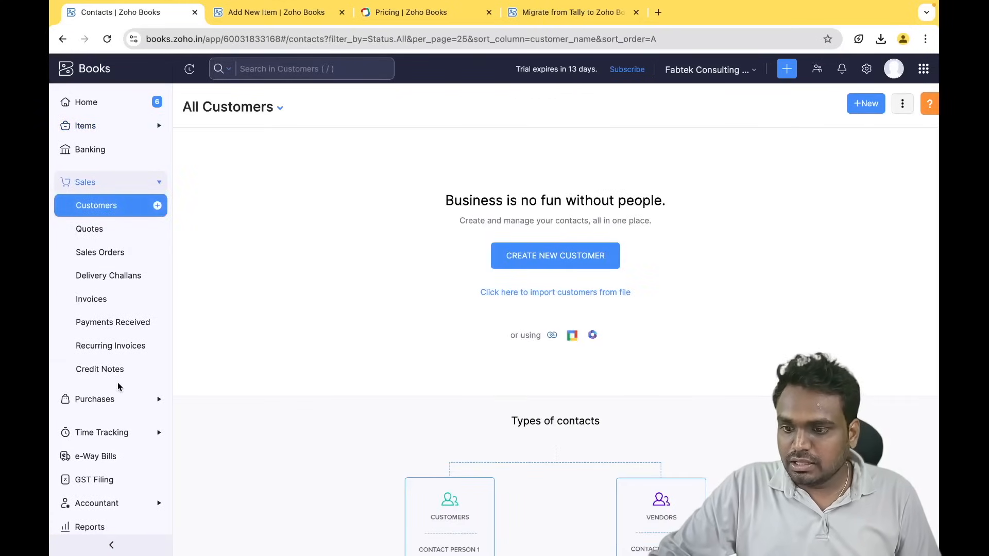
pyautogui.click(571, 257)
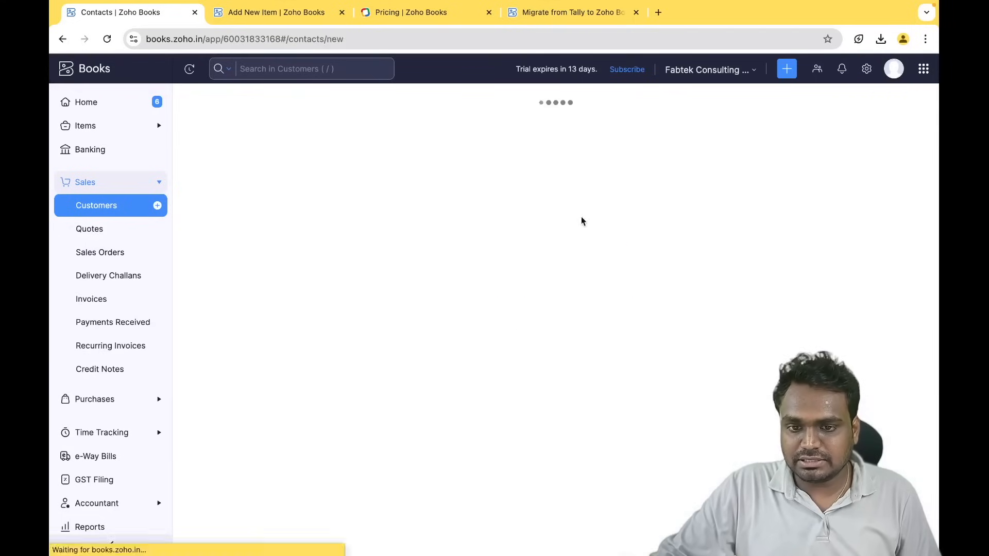
pyautogui.click(311, 207)
pyautogui.click(419, 178)
pyautogui.write('Susheel')
pyautogui.click(530, 178)
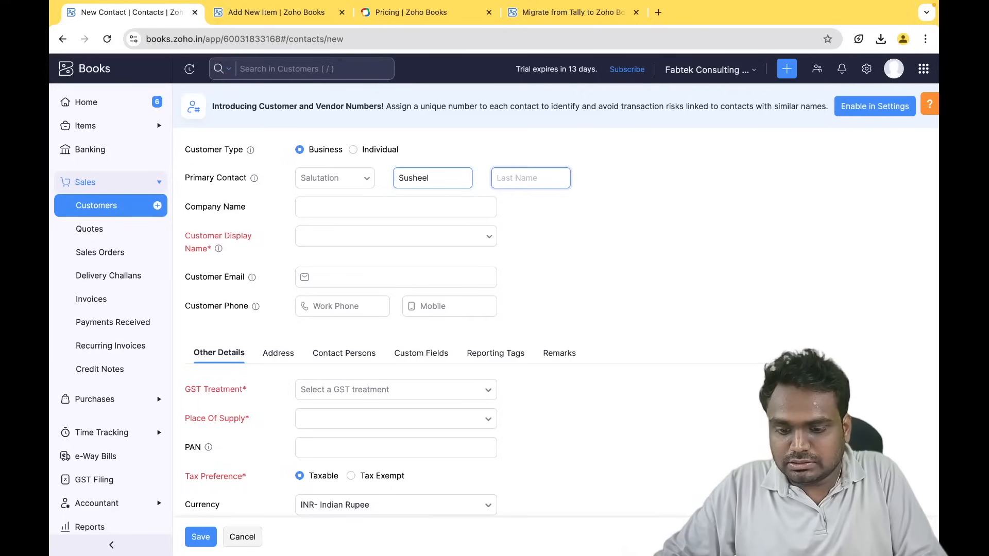
pyautogui.write('R')
pyautogui.click(315, 207)
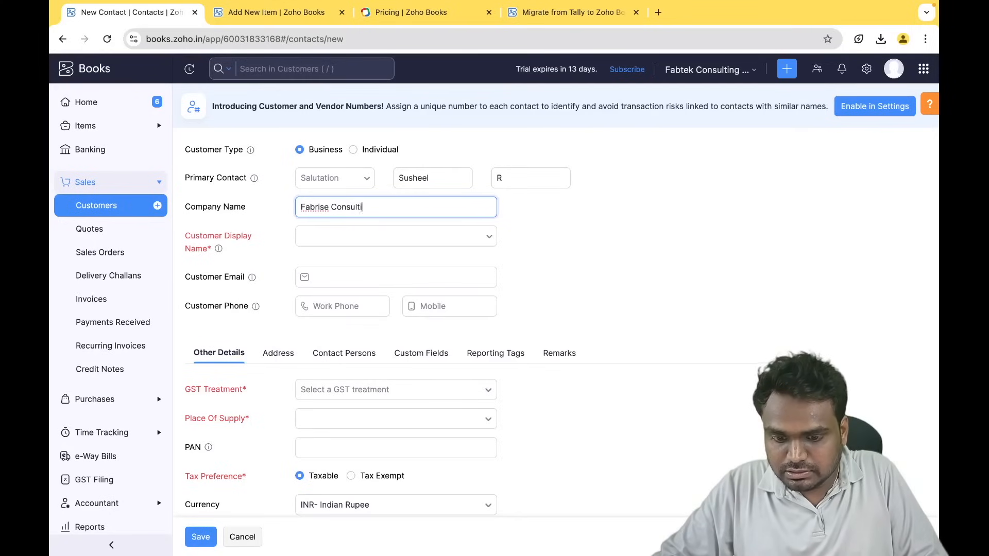
pyautogui.click(326, 231)
pyautogui.click(350, 306)
# - Move through the customer's e-mail, work phone and mobile number fields
pyautogui.scroll(-1, 345, 293)
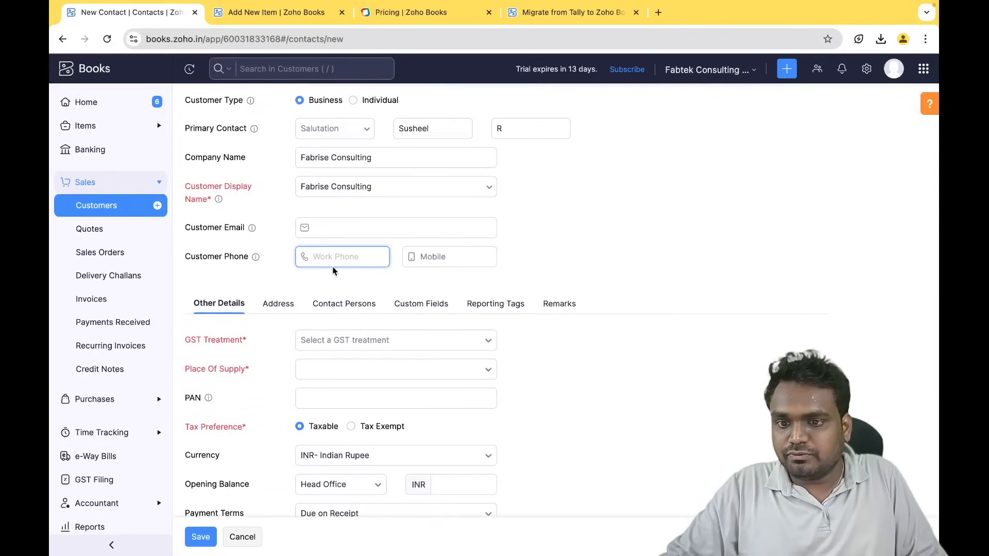
pyautogui.click(449, 254)
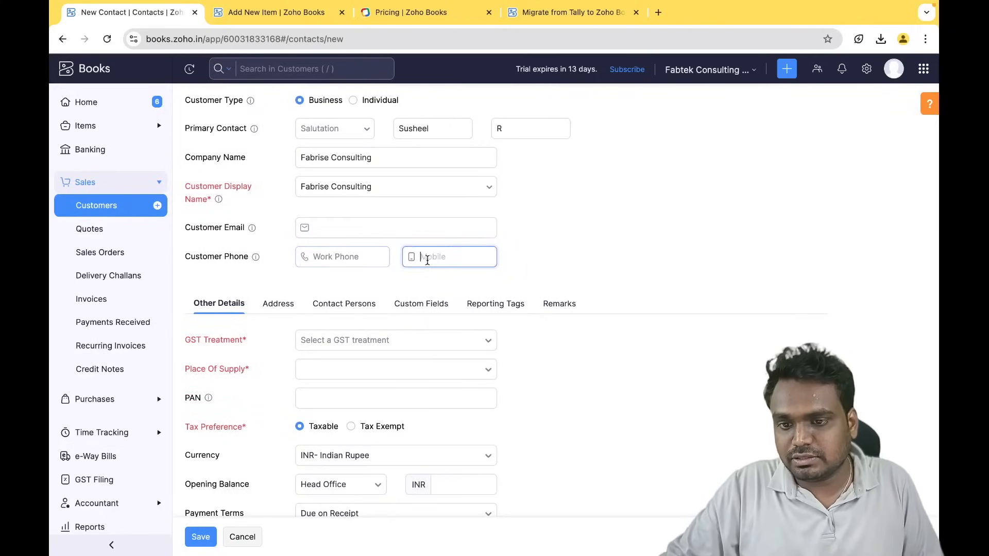
pyautogui.click(347, 234)
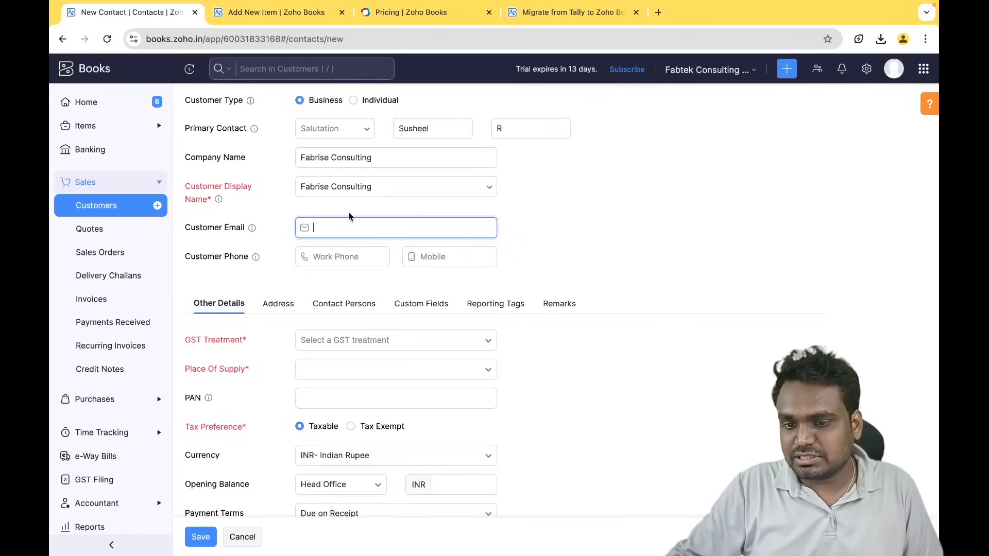
pyautogui.click(427, 257)
pyautogui.click(331, 256)
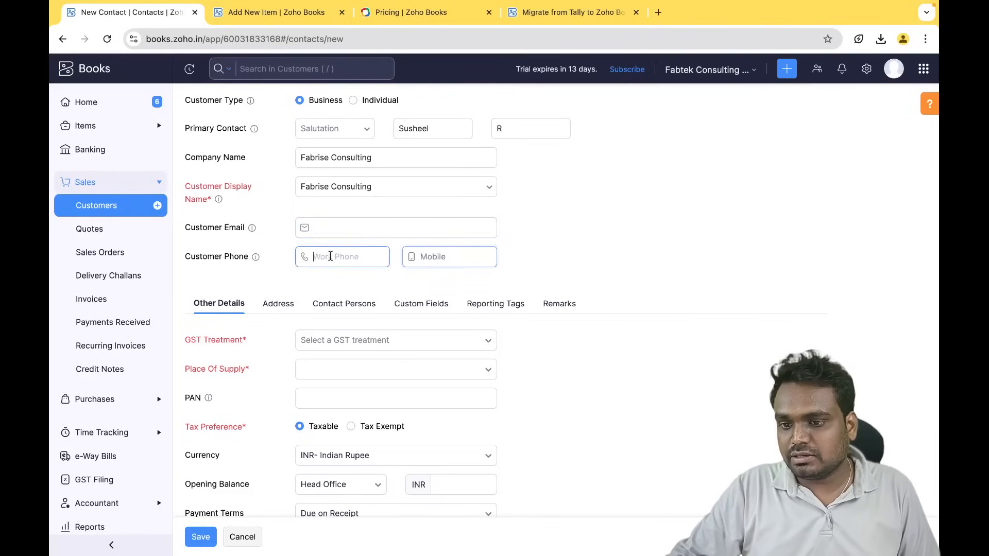
pyautogui.click(412, 258)
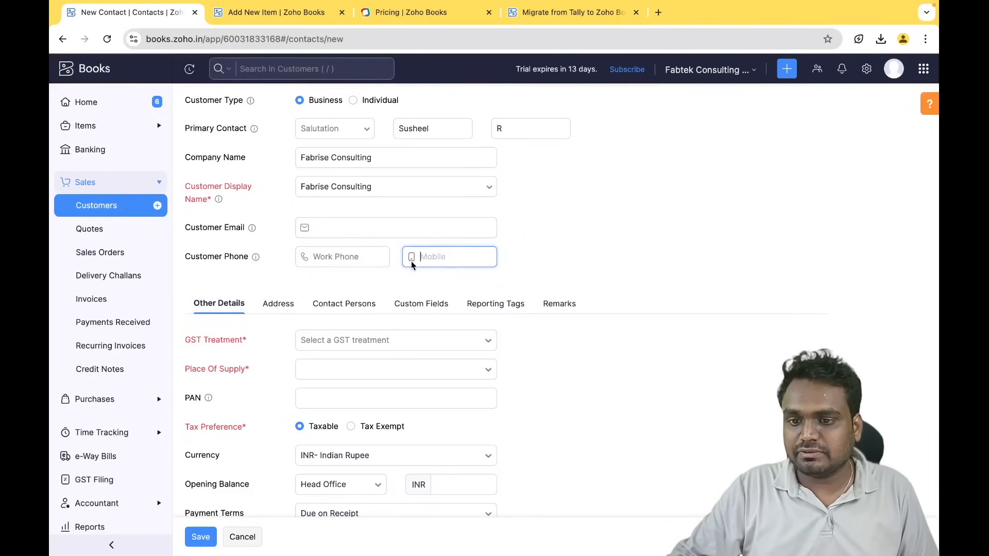
pyautogui.scroll(-1, 308, 299)
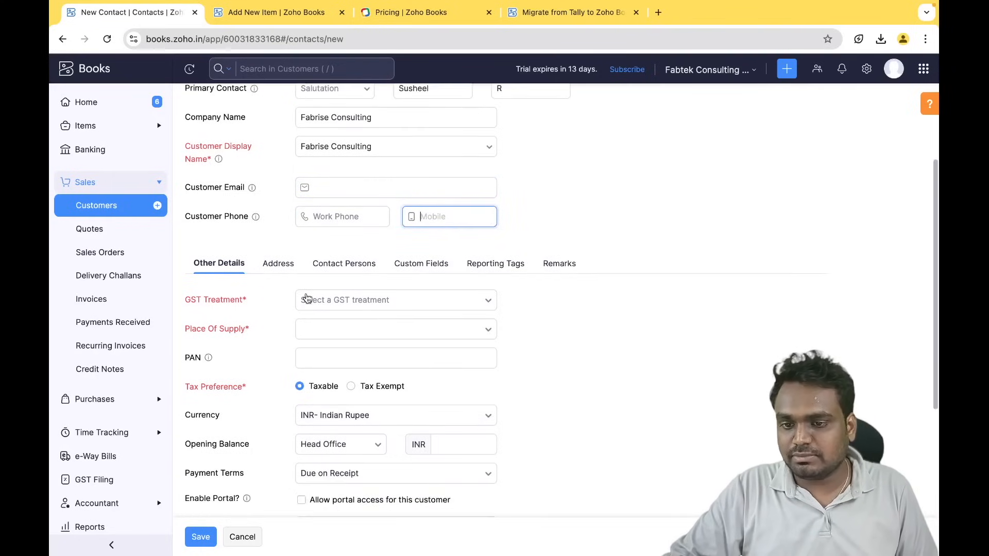
# - Try Registered Business - Regular and Overseas as the GST treatment
pyautogui.click(350, 302)
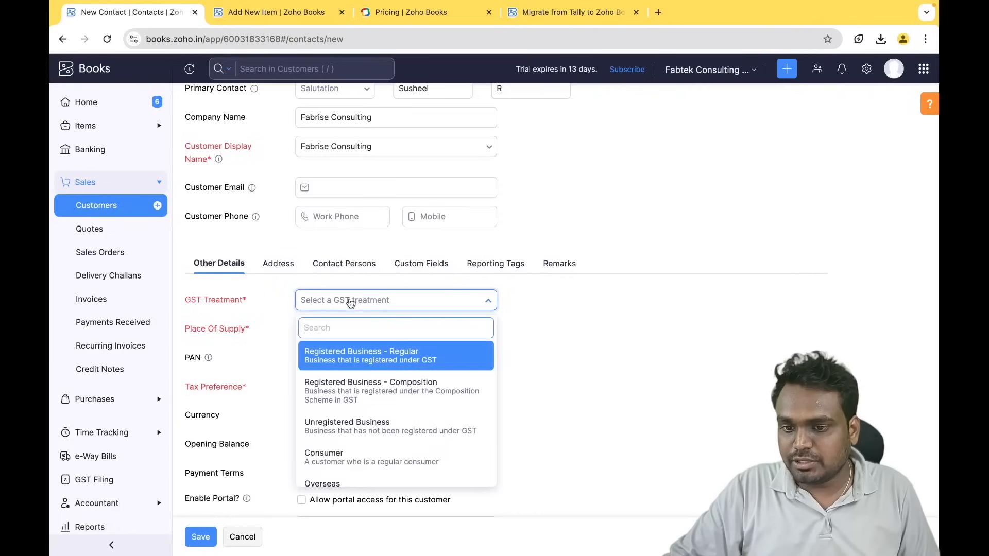
pyautogui.click(379, 362)
pyautogui.click(385, 309)
pyautogui.scroll(-1, 385, 437)
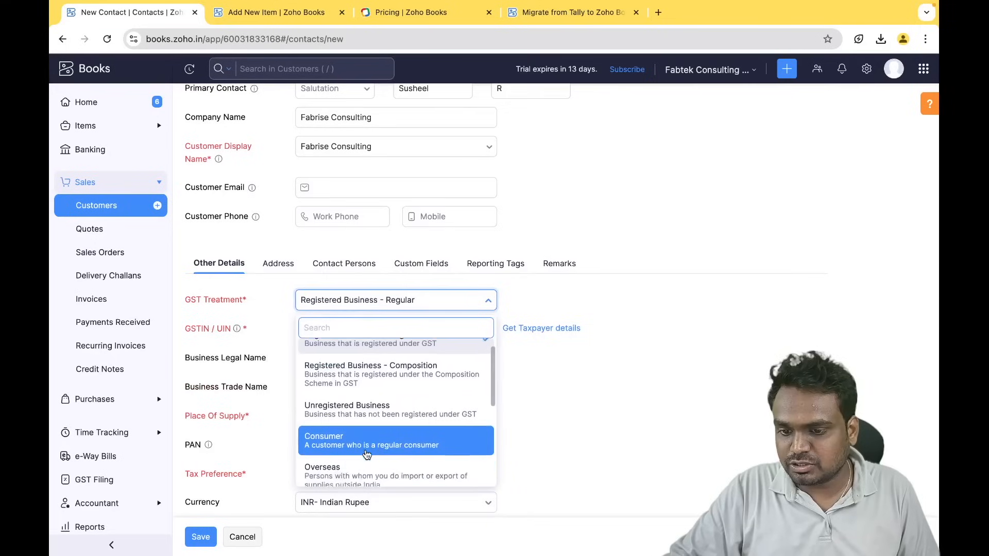
pyautogui.press('Up')
pyautogui.press('Up')
pyautogui.press('Up')
pyautogui.press('Down')
pyautogui.scroll(-1, 355, 435)
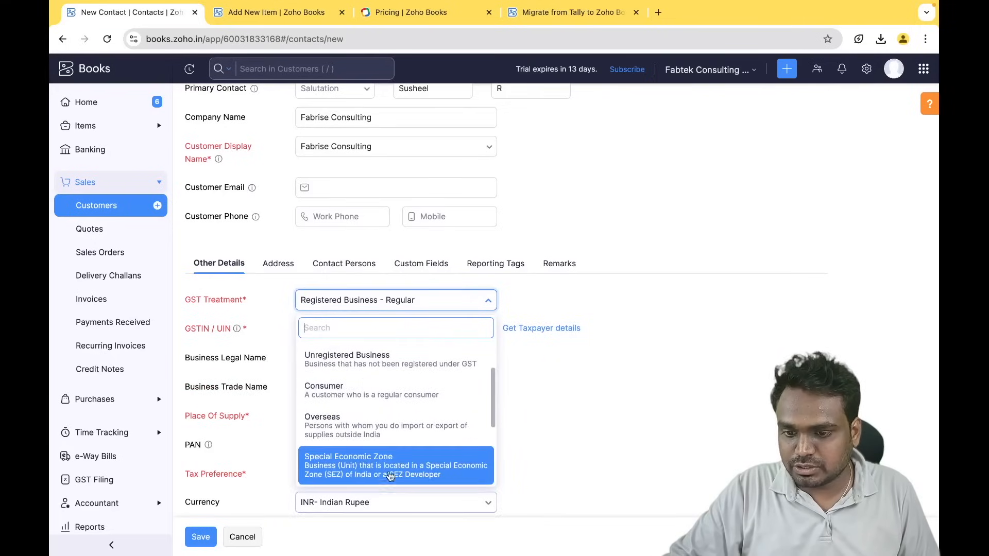
pyautogui.click(391, 433)
# - Settle the GST treatment on Unregistered Business, with Telangana as place of supply
pyautogui.scroll(-1, 316, 350)
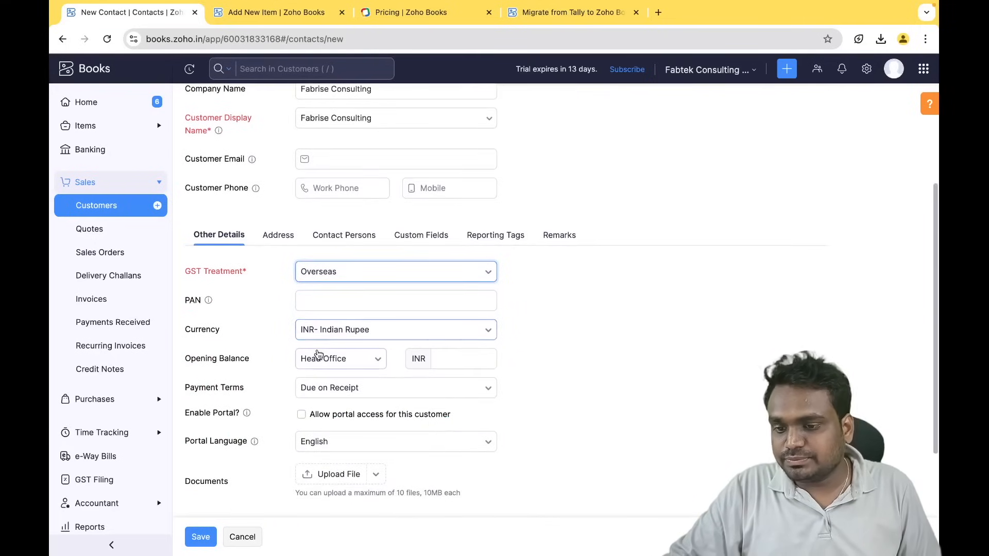
pyautogui.click(340, 271)
pyautogui.scroll(1, 371, 384)
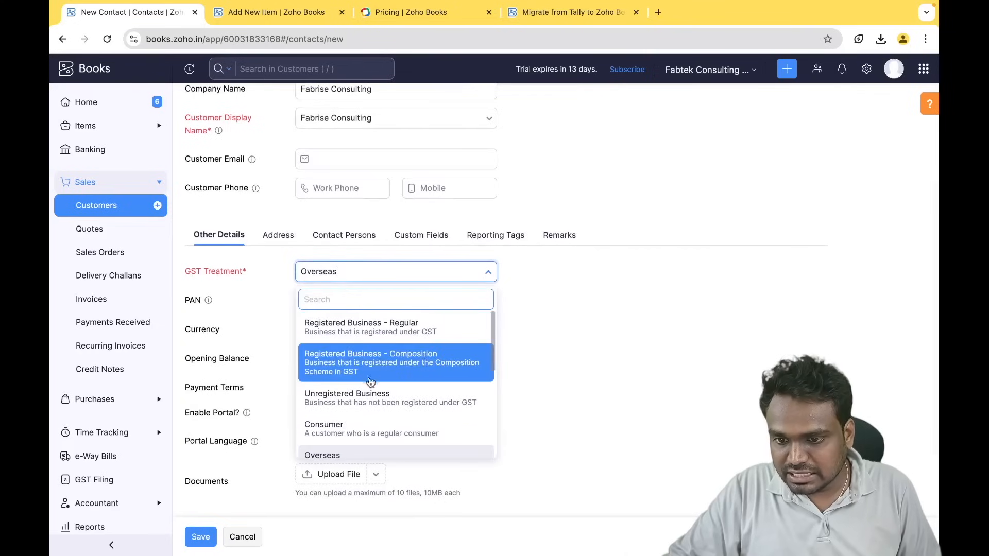
pyautogui.click(364, 400)
pyautogui.click(411, 273)
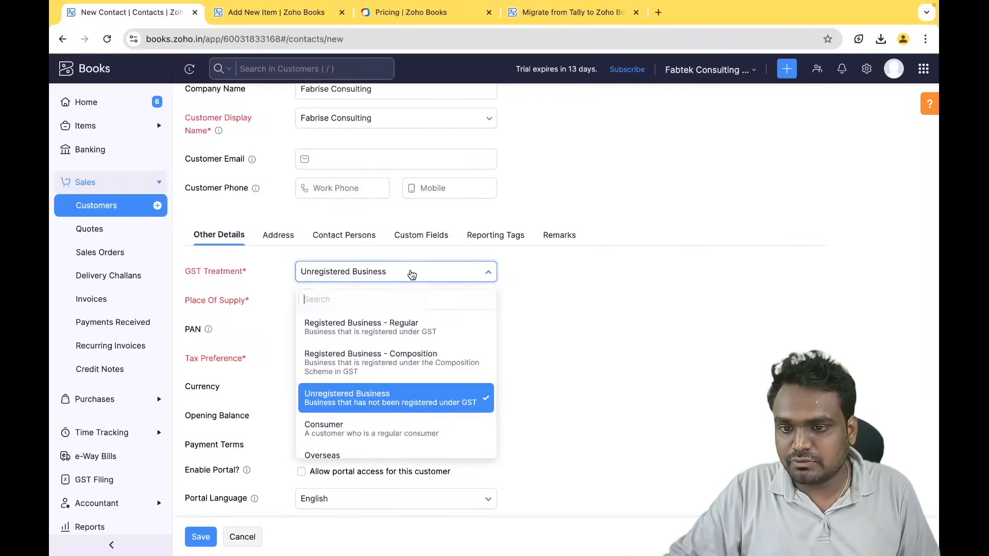
pyautogui.click(362, 329)
pyautogui.click(320, 301)
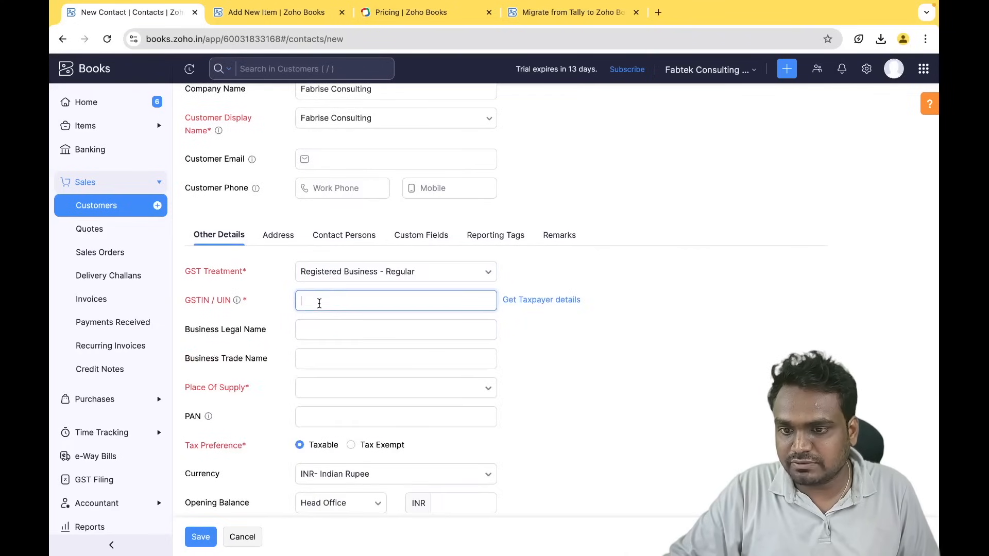
pyautogui.click(385, 274)
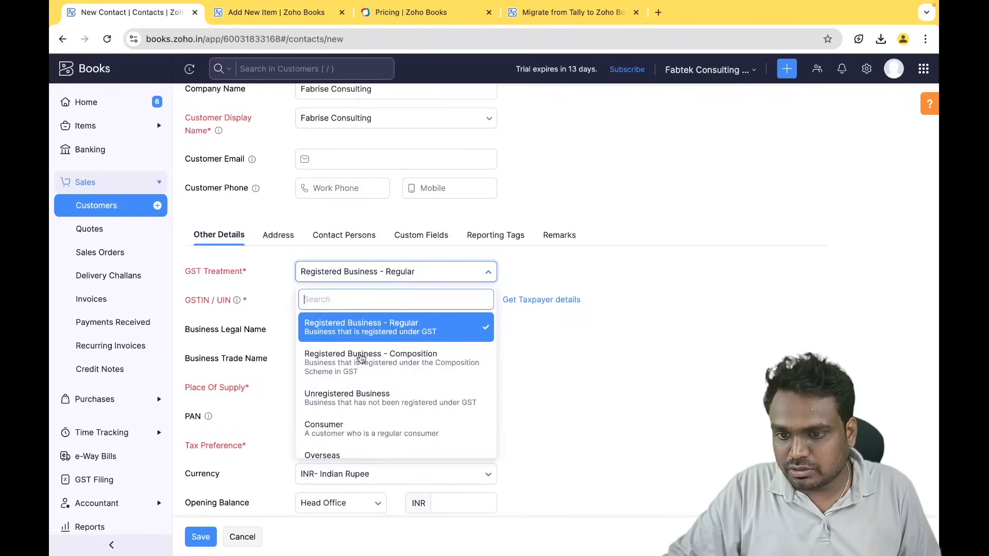
pyautogui.click(382, 407)
# - Show the billing and shipping address fields and open the billing country list
pyautogui.scroll(-2, 382, 414)
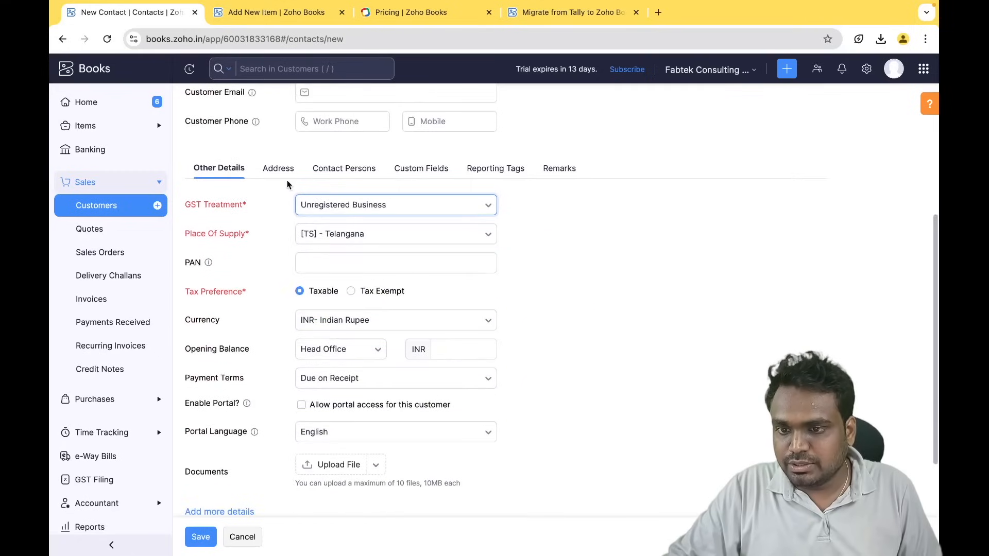
pyautogui.click(278, 168)
pyautogui.click(323, 267)
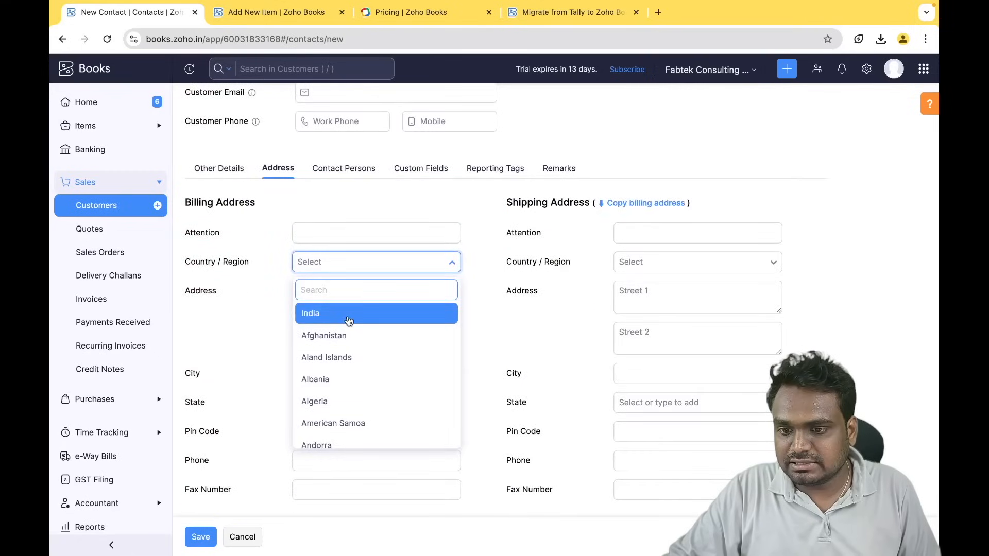
# - Set India as billing country, copy it to shipping, save Fabrise Consulting and close its page
pyautogui.click(348, 316)
pyautogui.click(331, 339)
pyautogui.click(326, 375)
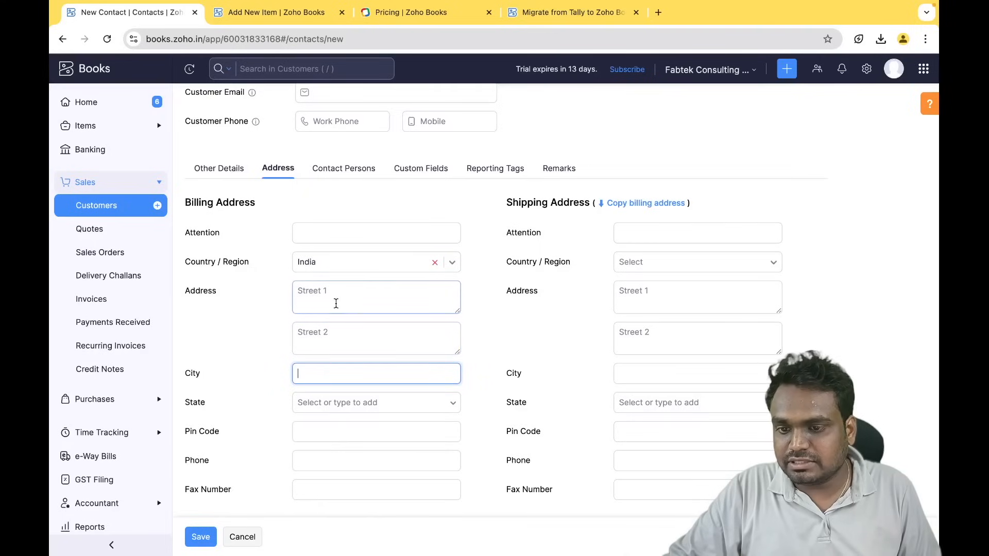
pyautogui.click(641, 203)
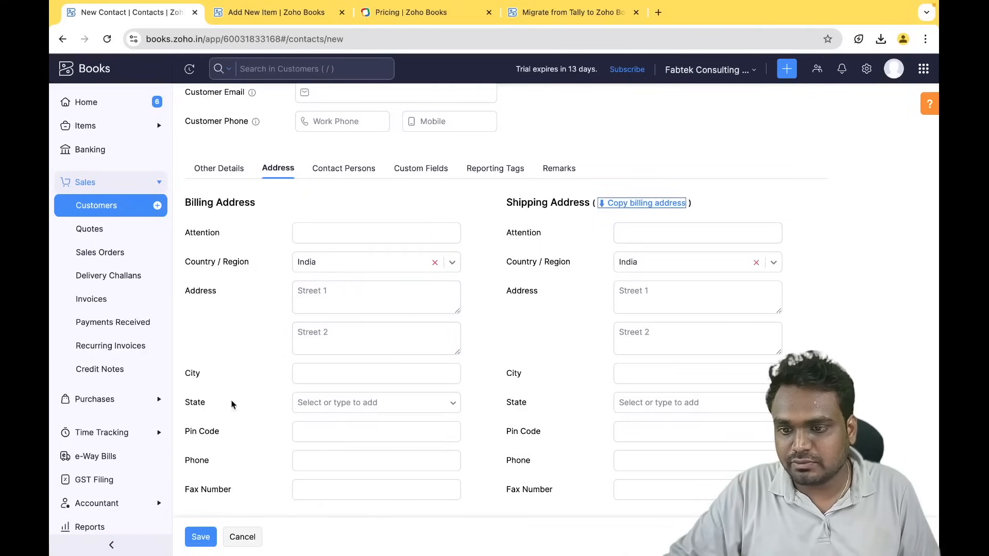
pyautogui.scroll(-1, 607, 432)
pyautogui.scroll(5, 607, 434)
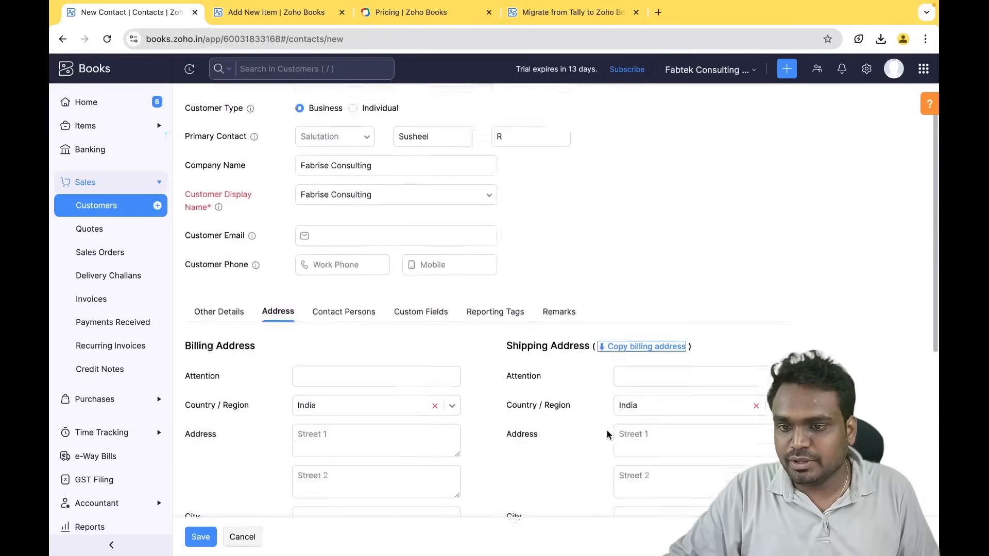
pyautogui.scroll(-2, 400, 323)
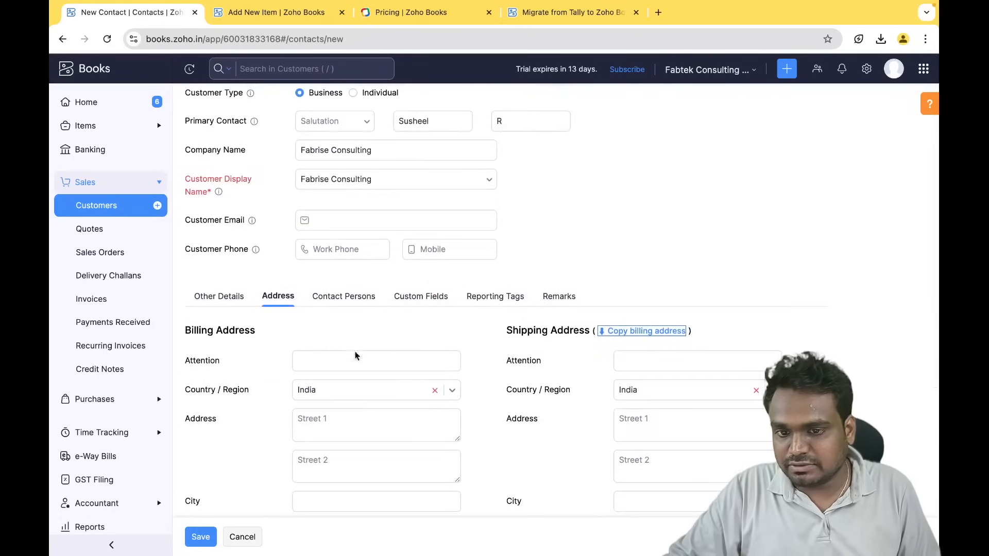
pyautogui.click(201, 537)
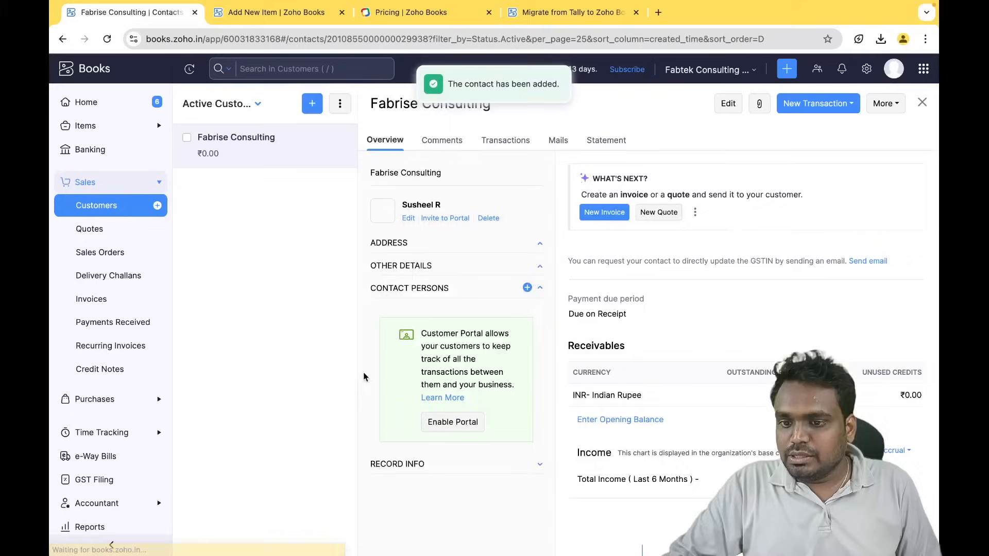
pyautogui.click(921, 103)
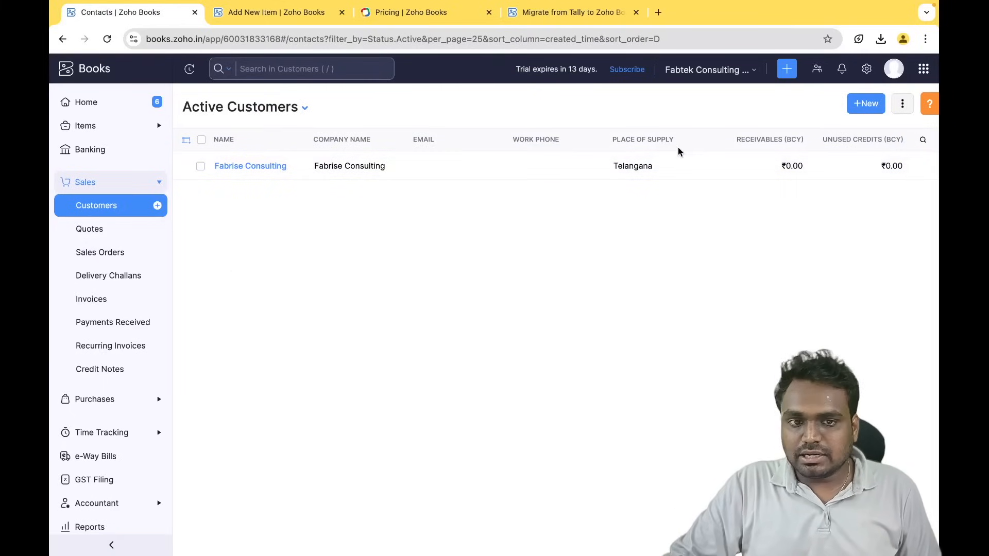
# - Close the customer list's options menu unused, then go to Purchases > Vendors, which has no vendors yet
pyautogui.click(901, 105)
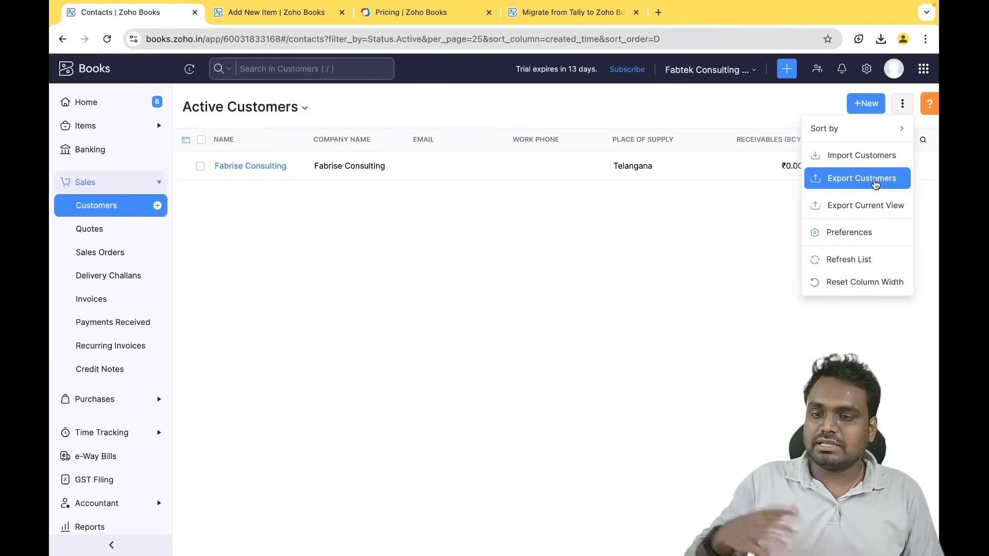
pyautogui.click(415, 278)
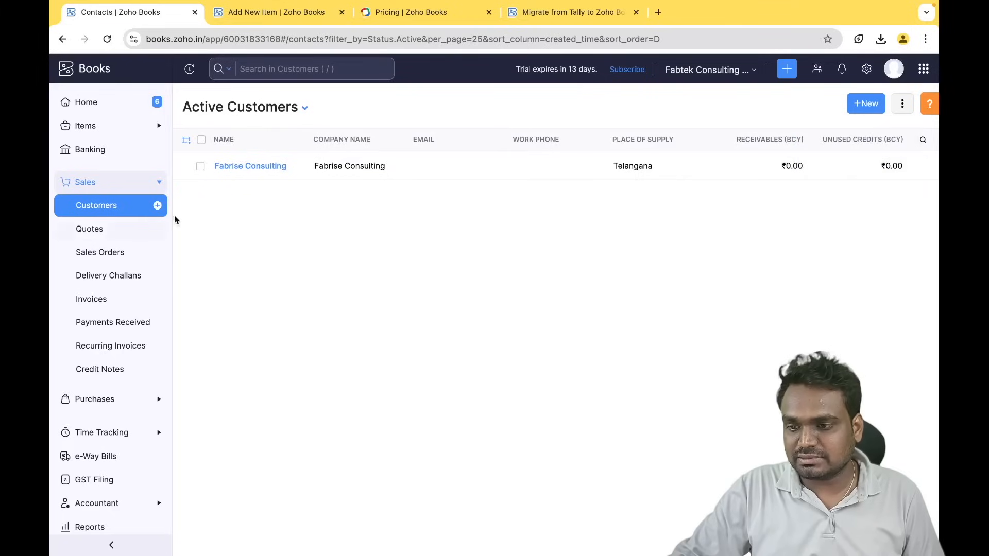
pyautogui.scroll(-2, 115, 451)
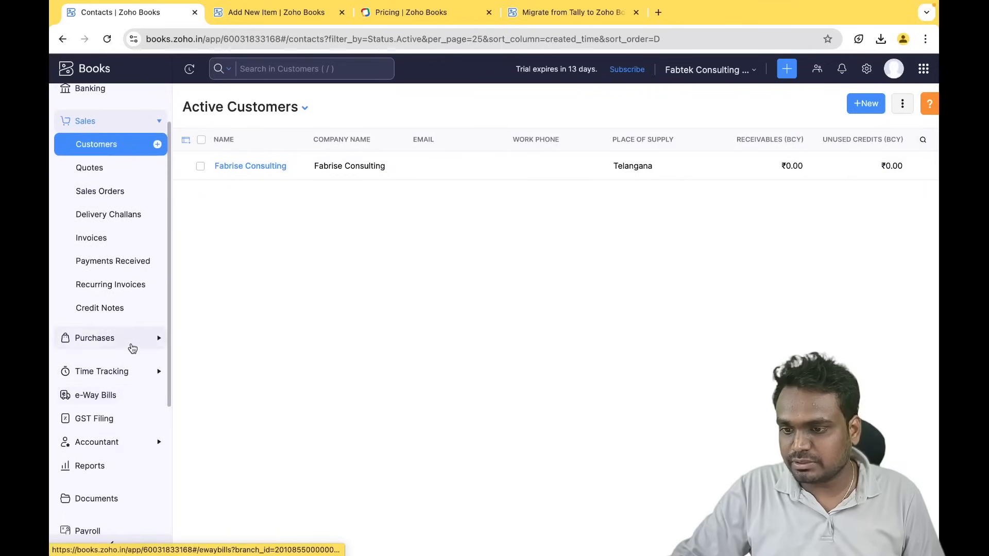
pyautogui.click(132, 344)
pyautogui.click(102, 170)
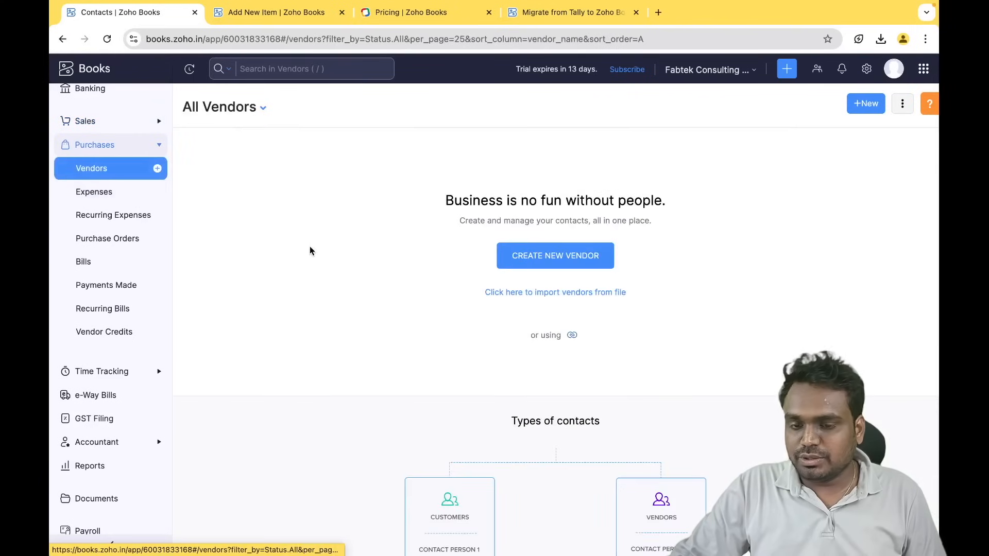
pyautogui.scroll(2, 81, 269)
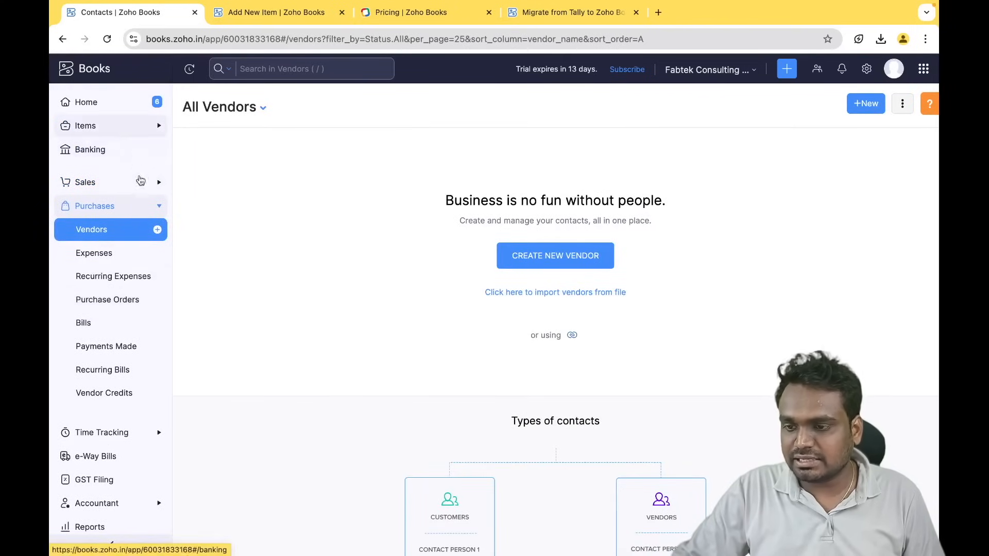
# - In Banking, manually add a Kotak Bank account with its name and account number, and save it
pyautogui.click(112, 156)
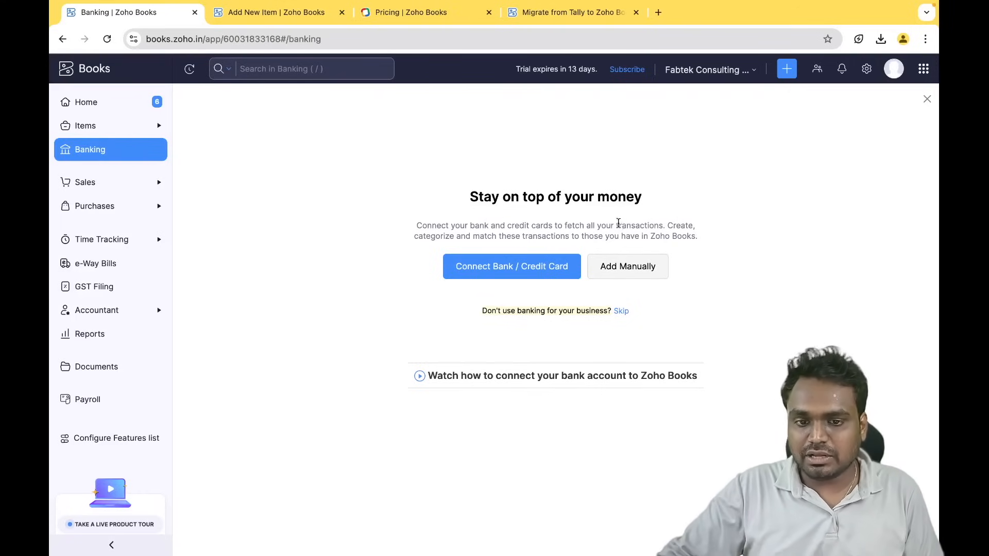
pyautogui.click(632, 274)
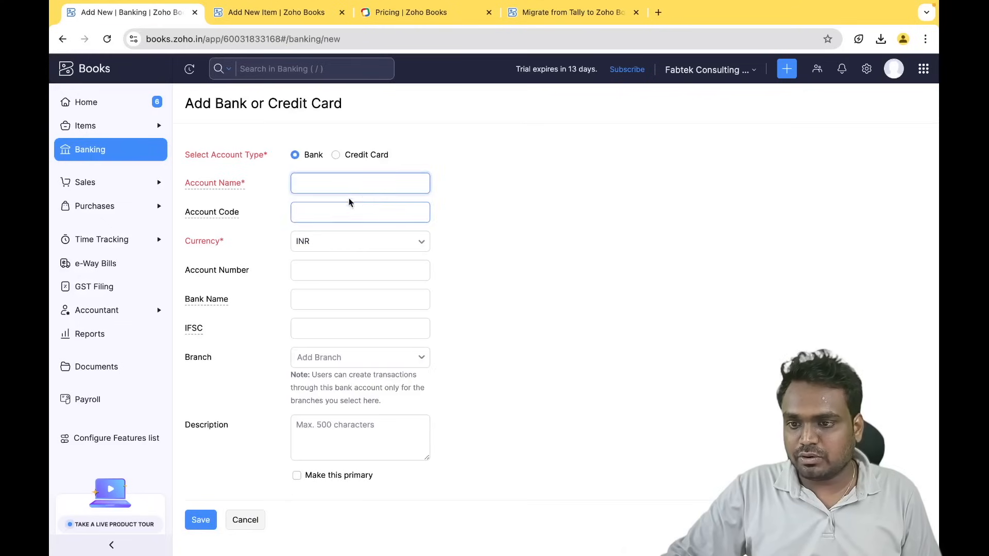
pyautogui.click(324, 300)
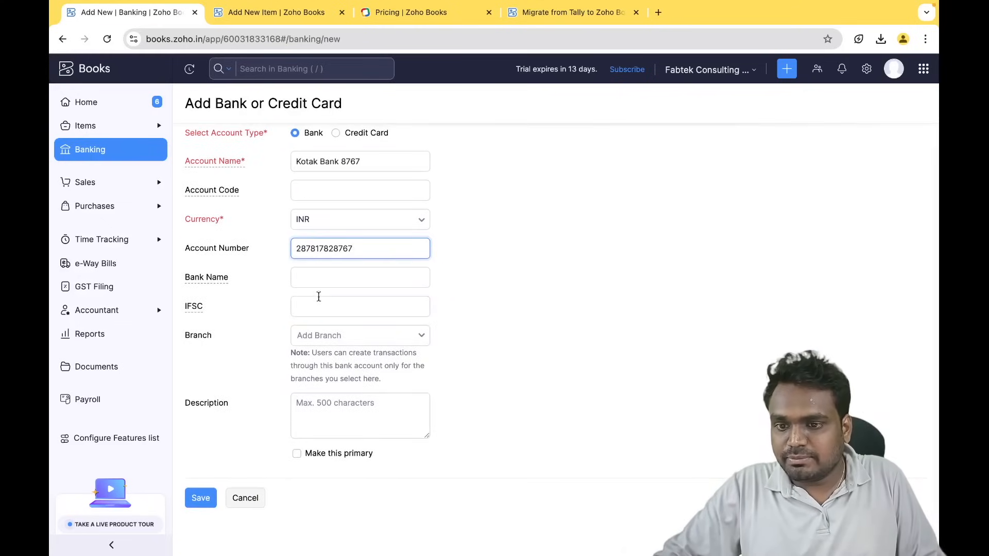
pyautogui.click(344, 337)
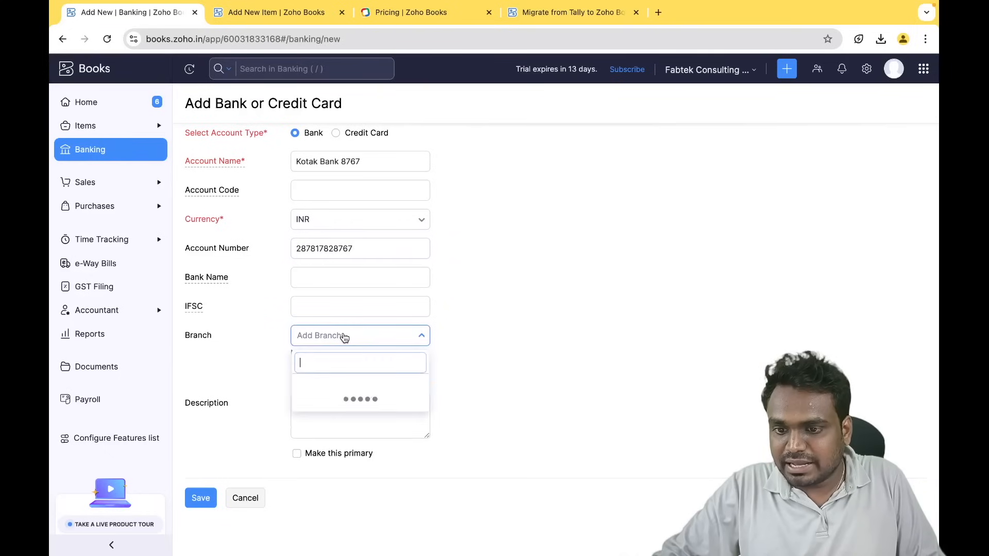
pyautogui.click(481, 342)
pyautogui.click(294, 407)
pyautogui.click(241, 495)
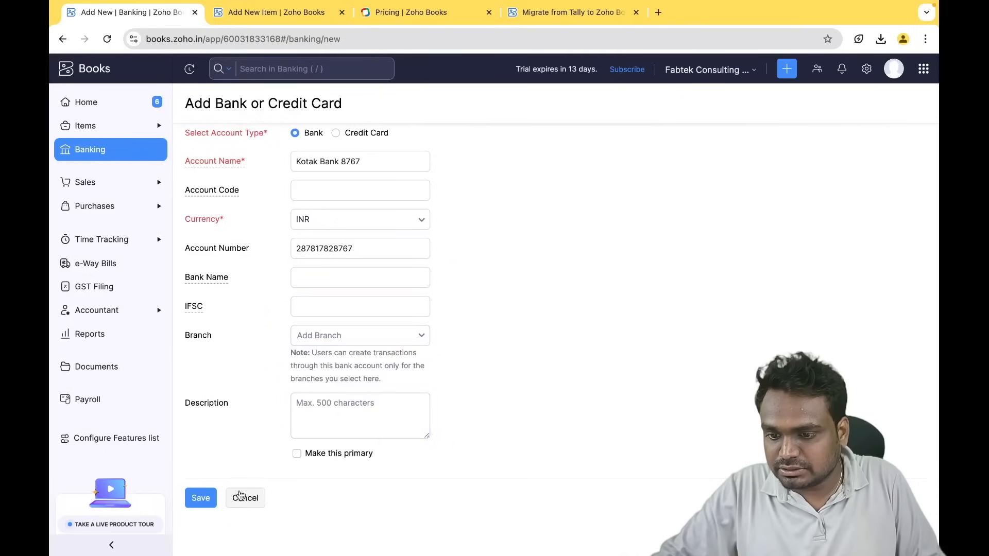
pyautogui.click(201, 499)
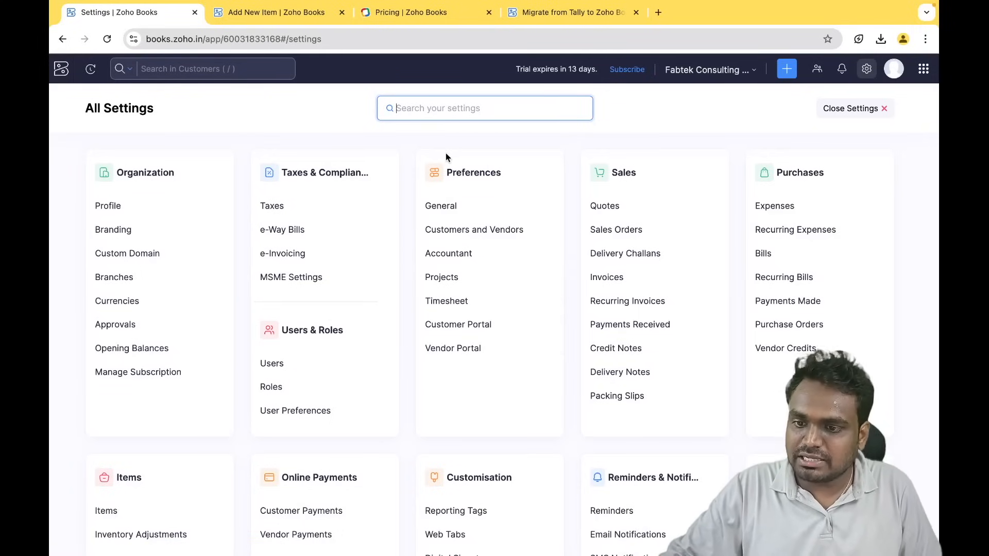
pyautogui.click(221, 346)
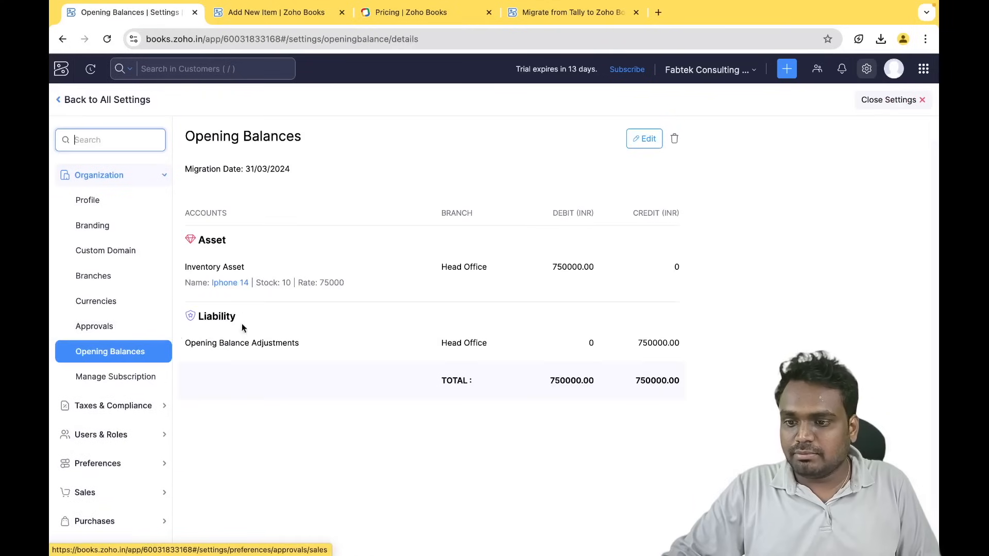
pyautogui.click(675, 139)
pyautogui.click(382, 158)
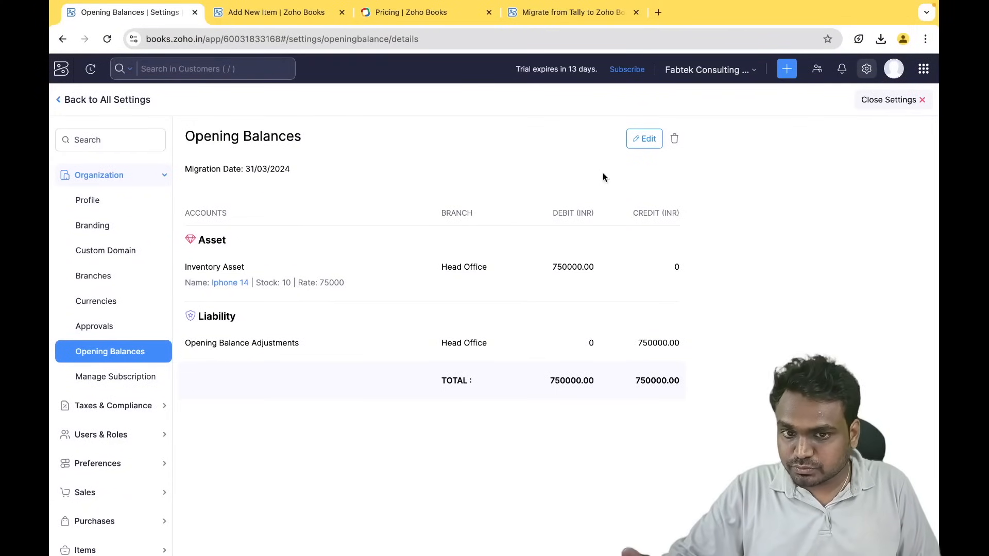
pyautogui.click(646, 139)
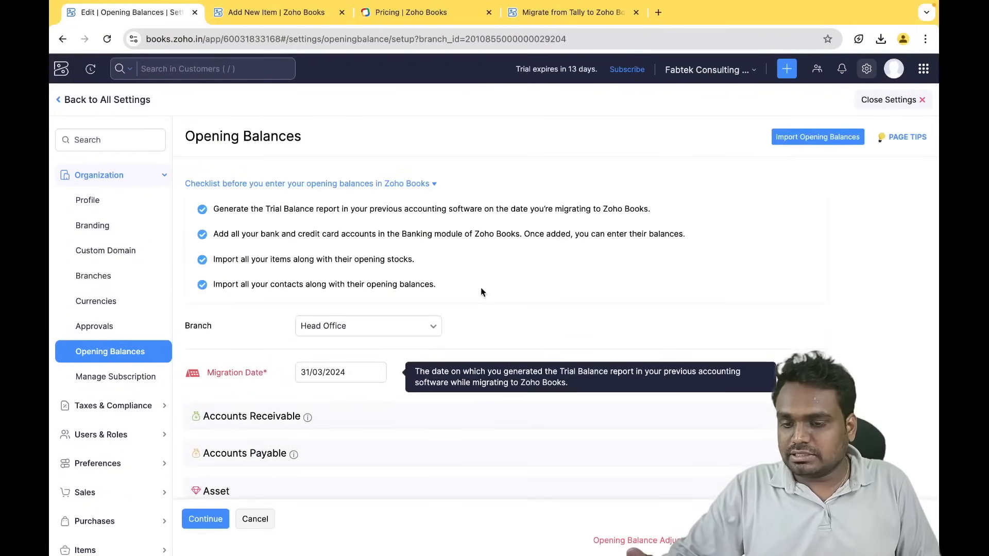
pyautogui.scroll(-2, 481, 292)
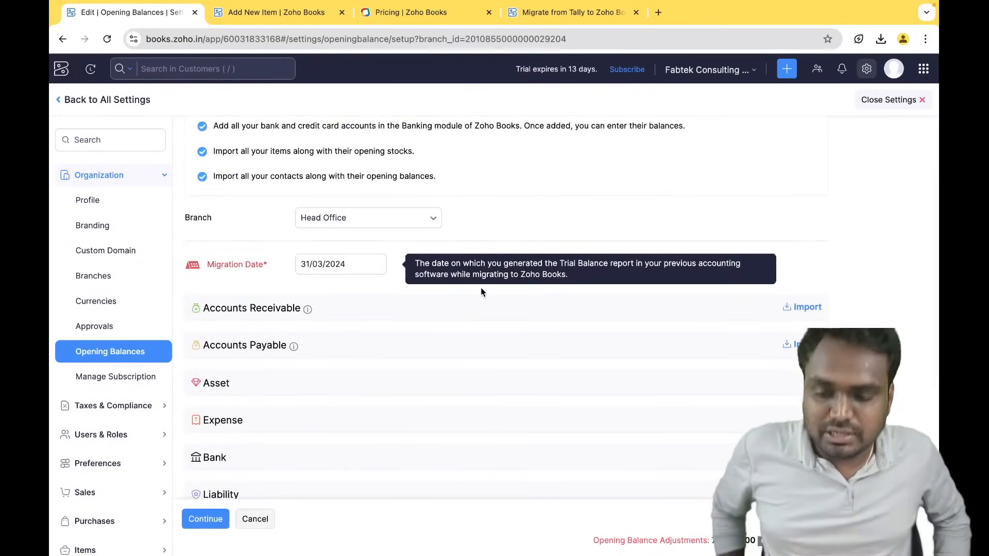
pyautogui.scroll(-1, 481, 292)
pyautogui.scroll(3, 480, 292)
pyautogui.scroll(-2, 481, 292)
pyautogui.scroll(2, 480, 287)
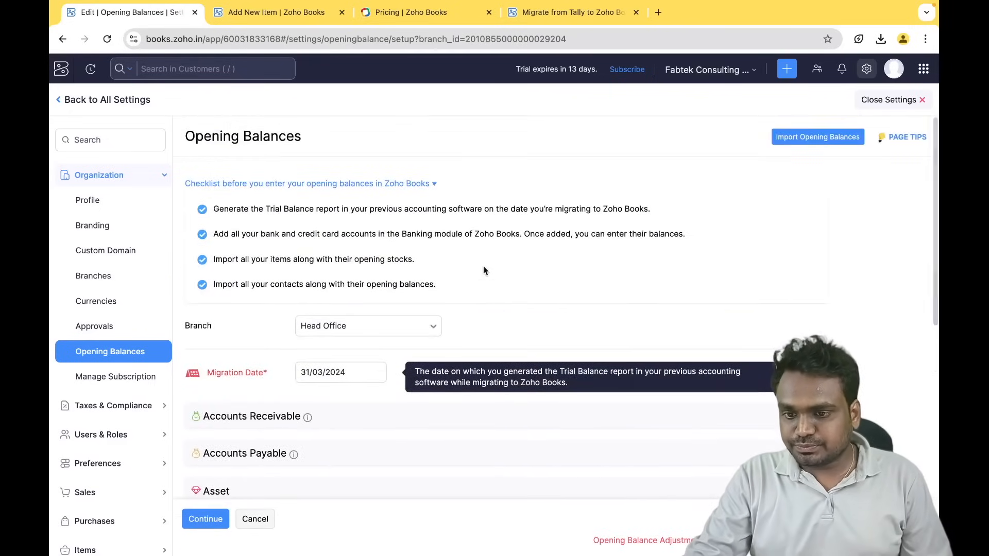
pyautogui.scroll(-1, 450, 305)
pyautogui.click(304, 338)
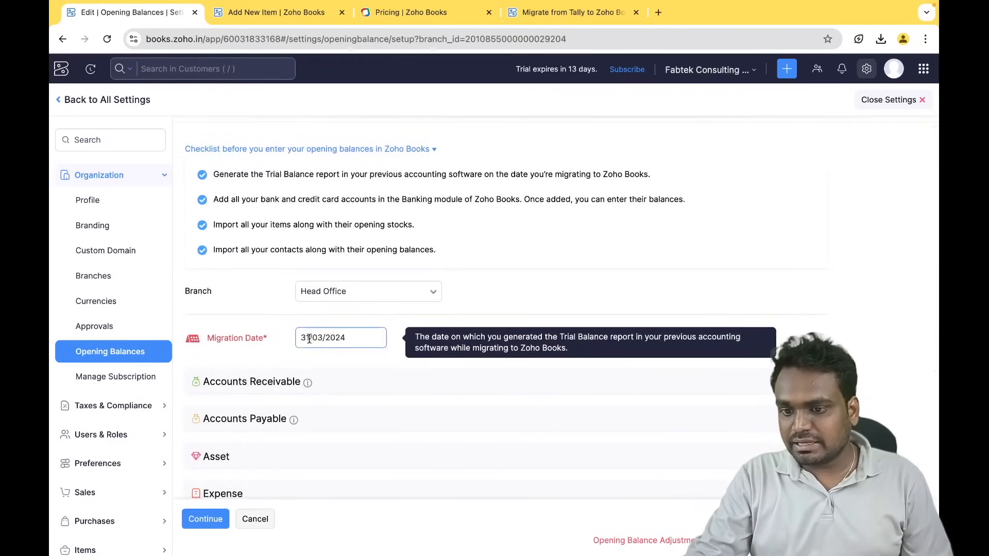
pyautogui.click(552, 292)
pyautogui.scroll(-3, 551, 292)
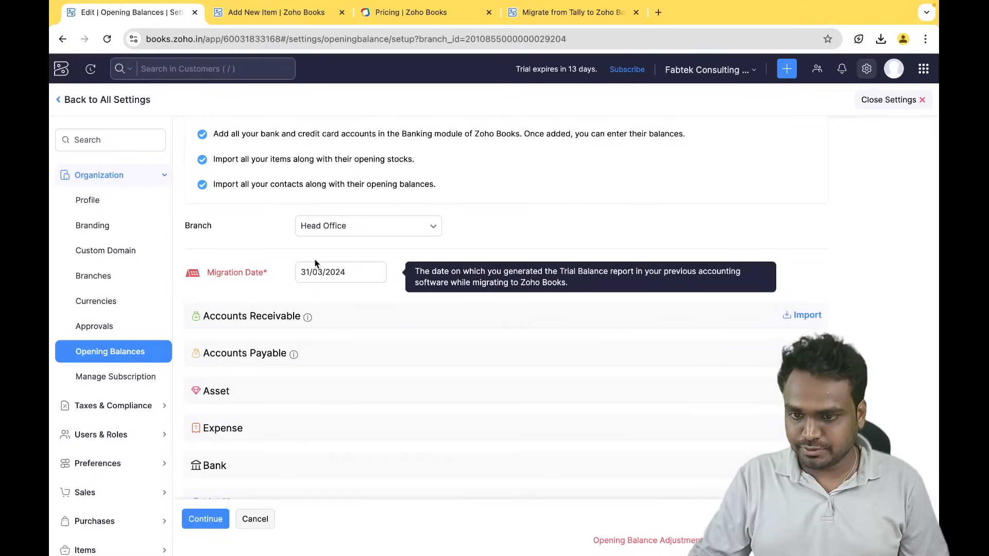
pyautogui.scroll(2, 316, 263)
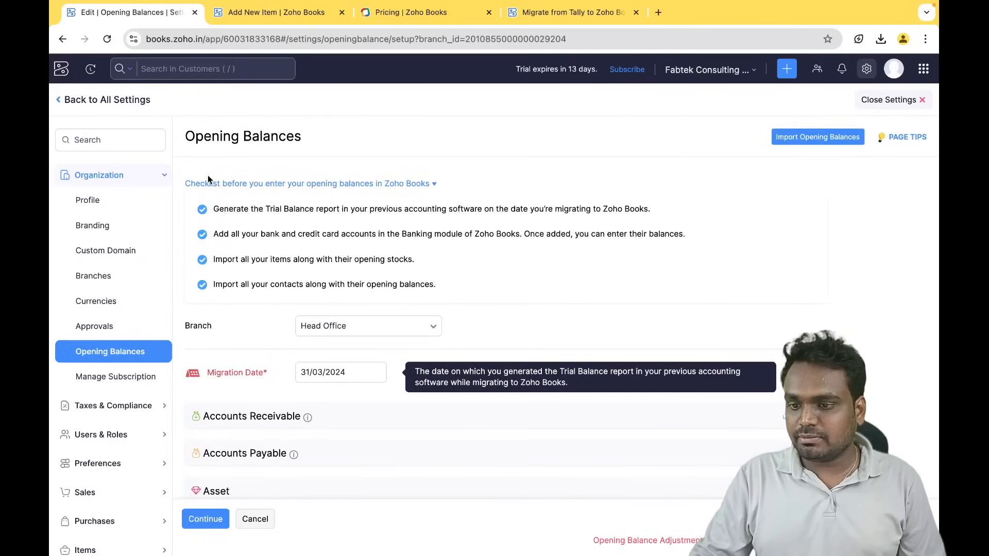
pyautogui.scroll(-2, 331, 340)
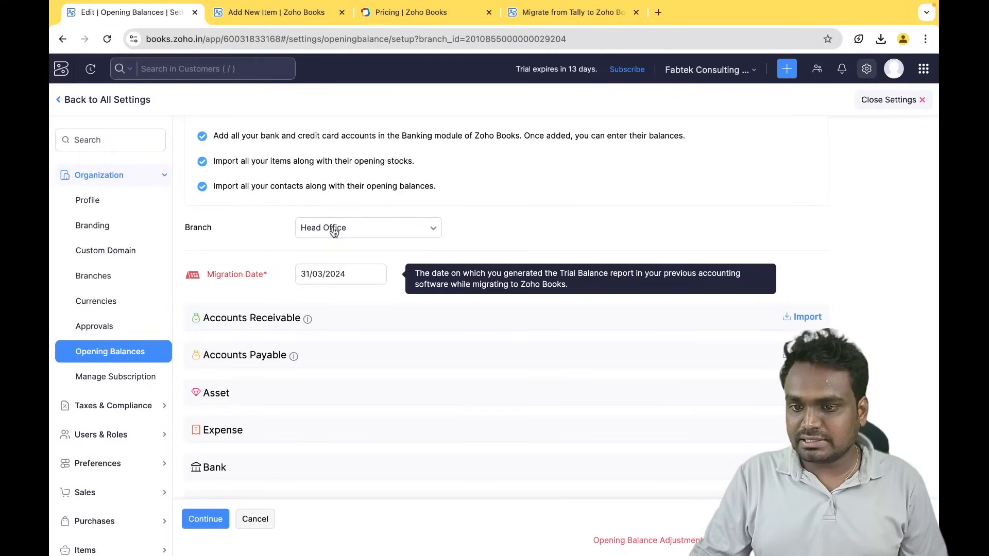
pyautogui.scroll(-3, 350, 318)
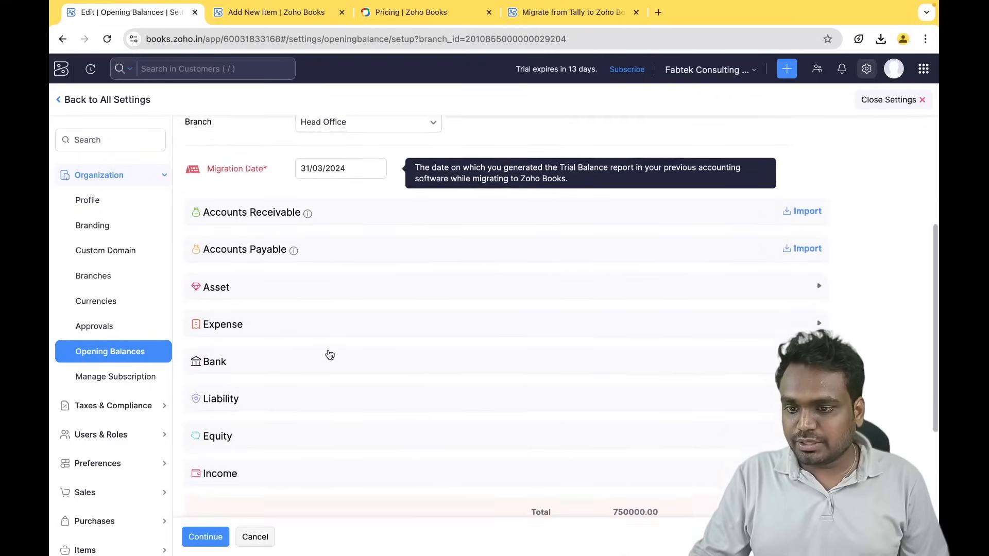
pyautogui.scroll(5, 362, 287)
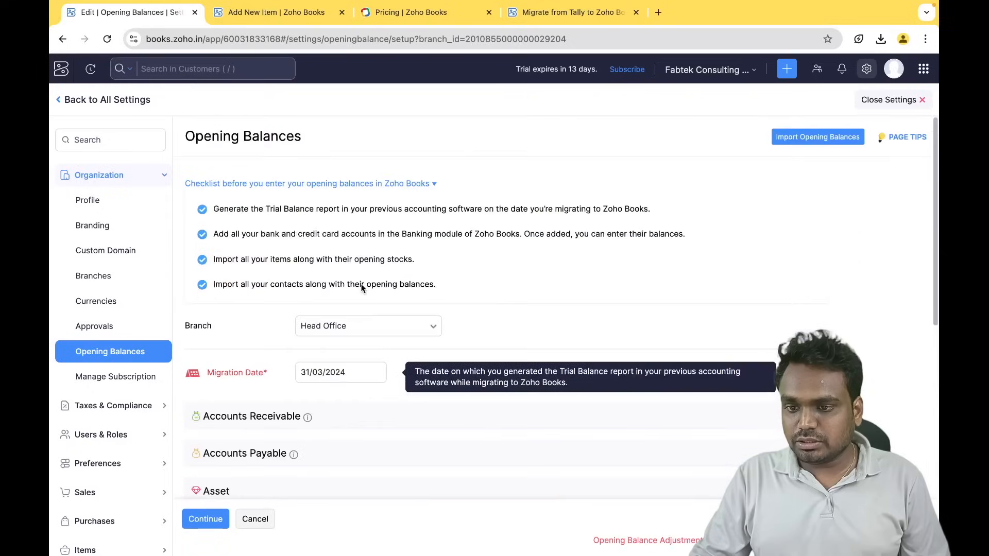
pyautogui.scroll(-2, 313, 357)
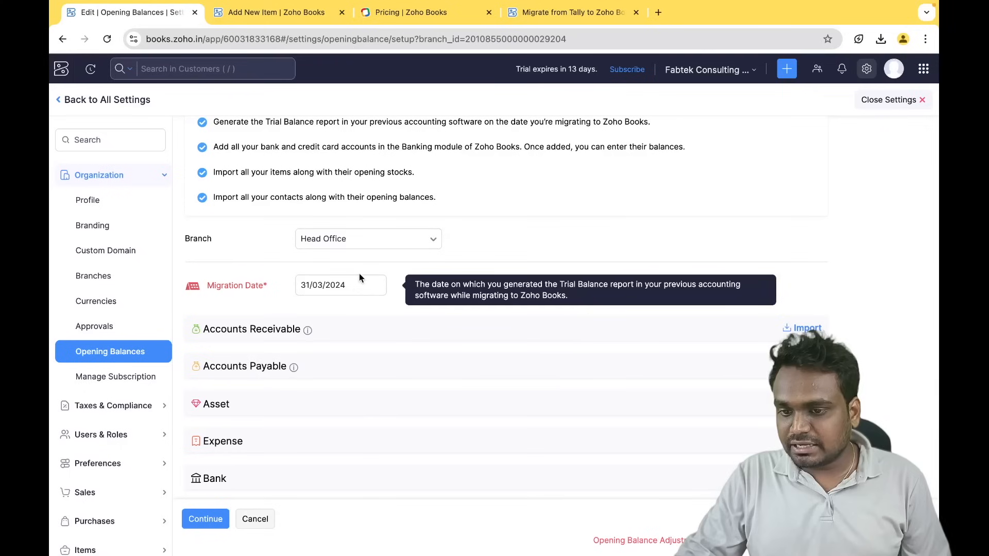
pyautogui.scroll(1, 309, 250)
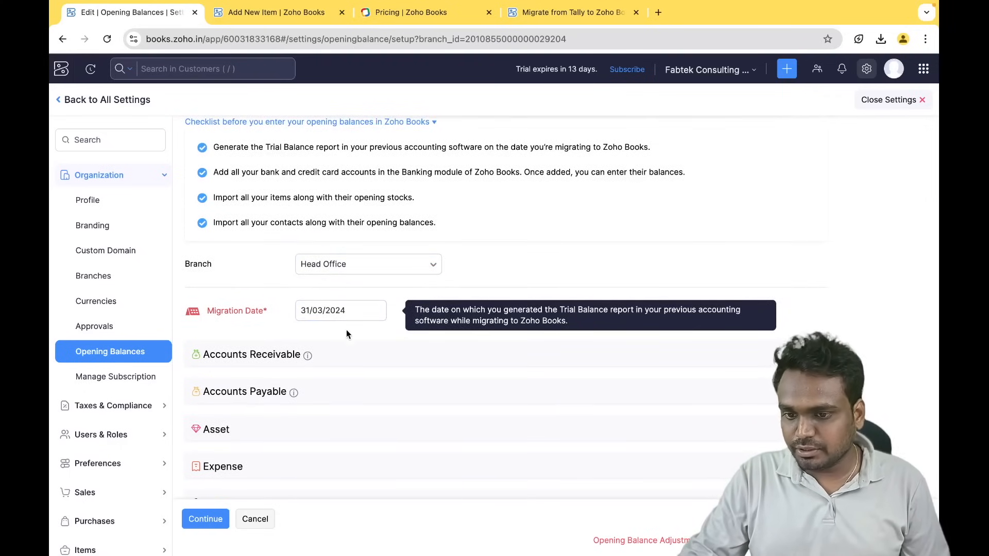
pyautogui.scroll(-1, 346, 329)
pyautogui.scroll(-1, 346, 334)
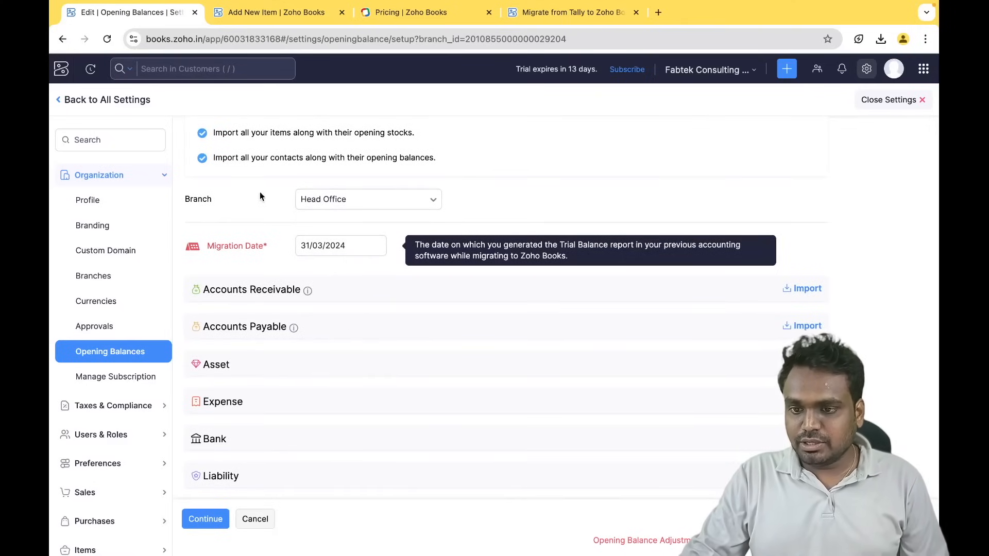
pyautogui.scroll(-1, 296, 395)
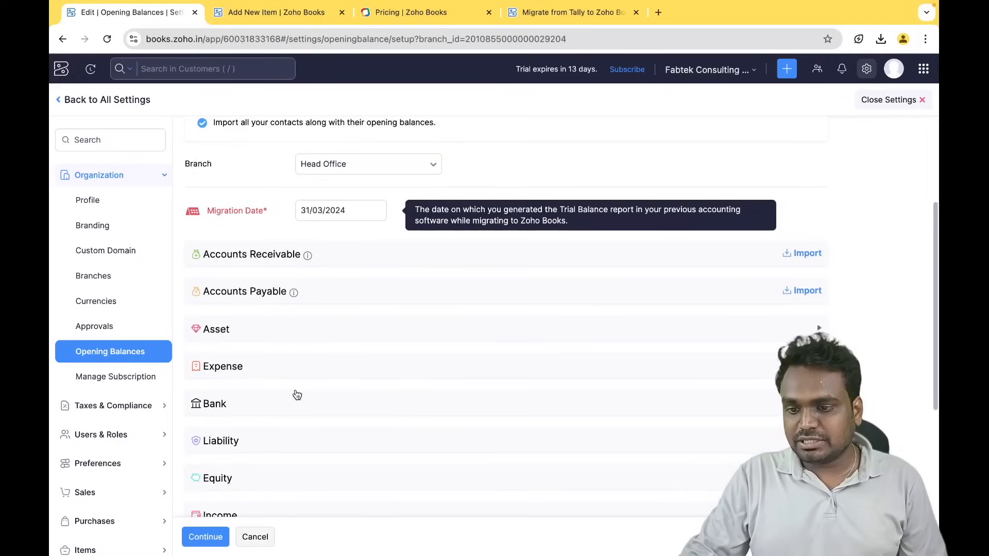
pyautogui.click(337, 339)
pyautogui.scroll(-5, 349, 369)
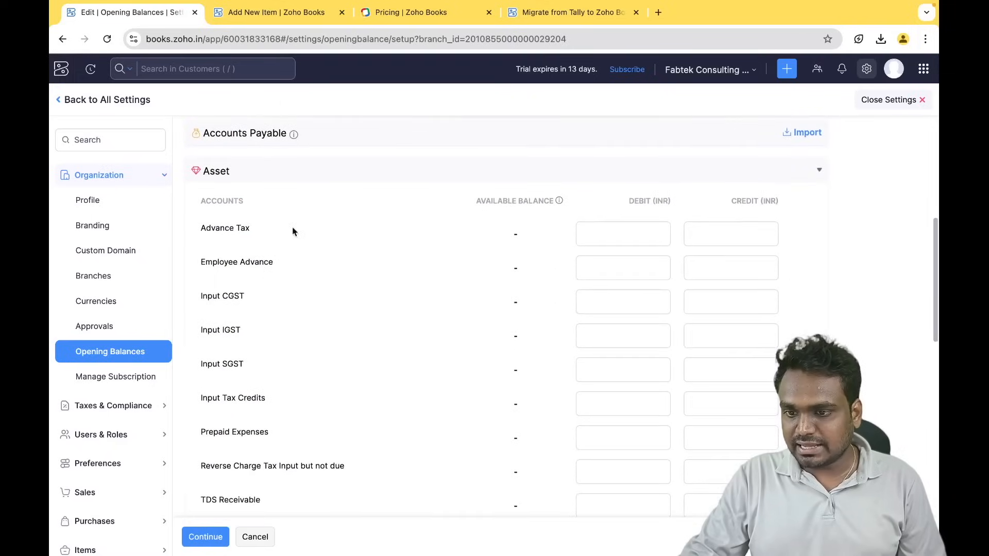
pyautogui.scroll(-4, 297, 375)
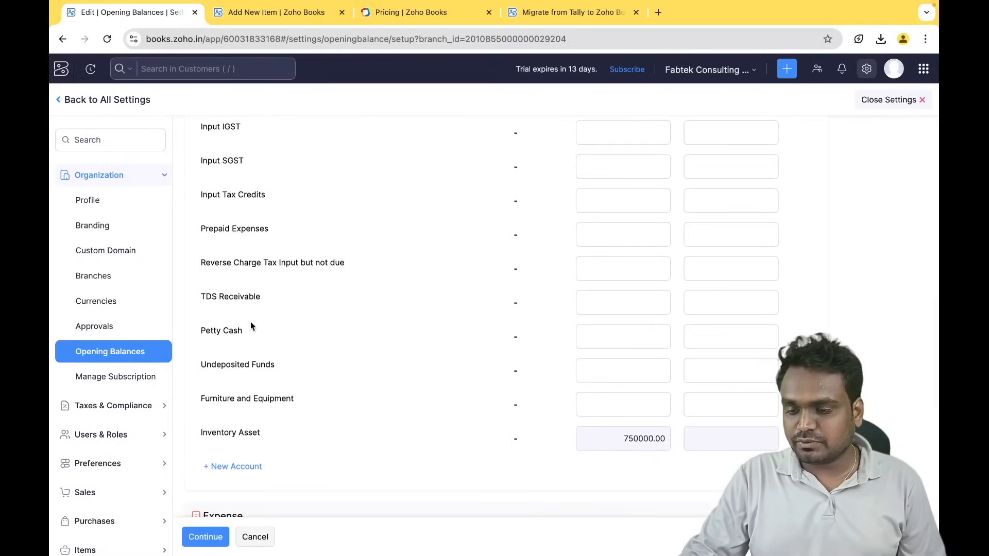
pyautogui.scroll(4, 250, 324)
pyautogui.scroll(2, 250, 325)
pyautogui.click(359, 213)
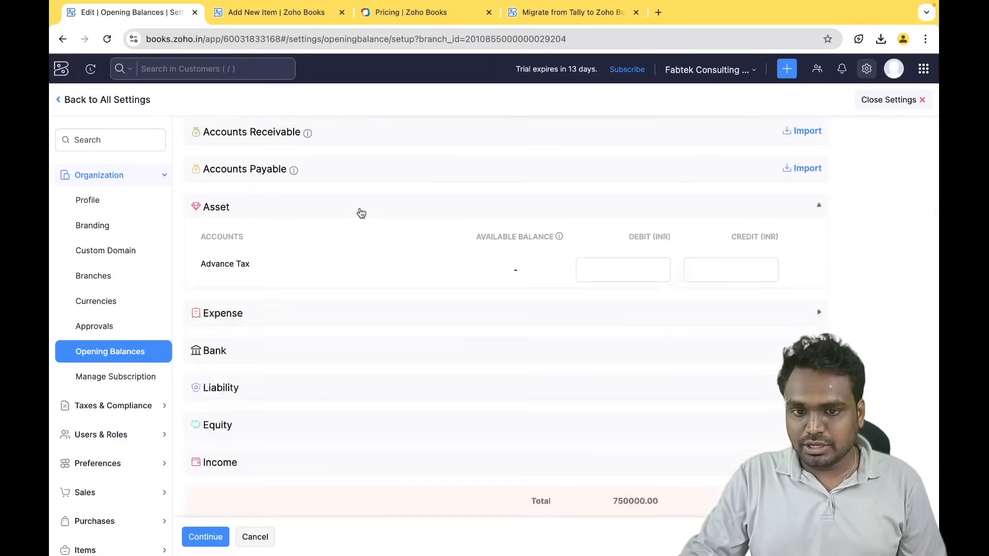
pyautogui.scroll(-2, 329, 342)
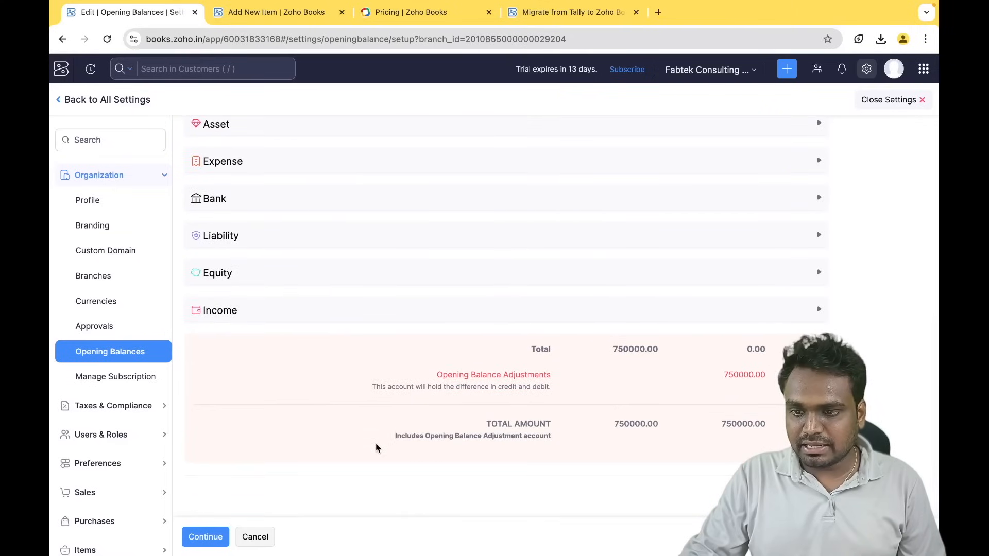
pyautogui.scroll(5, 375, 448)
pyautogui.scroll(-5, 408, 391)
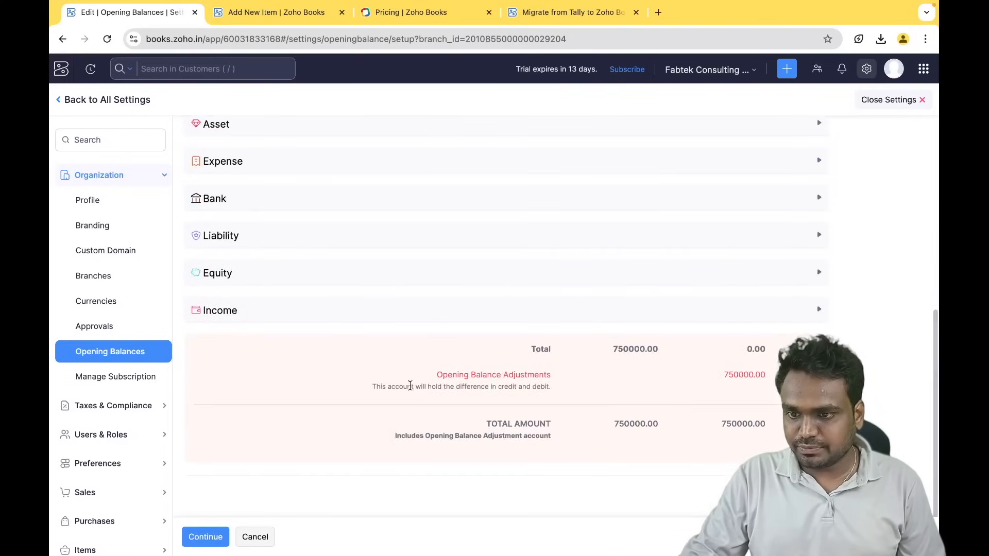
pyautogui.scroll(5, 400, 254)
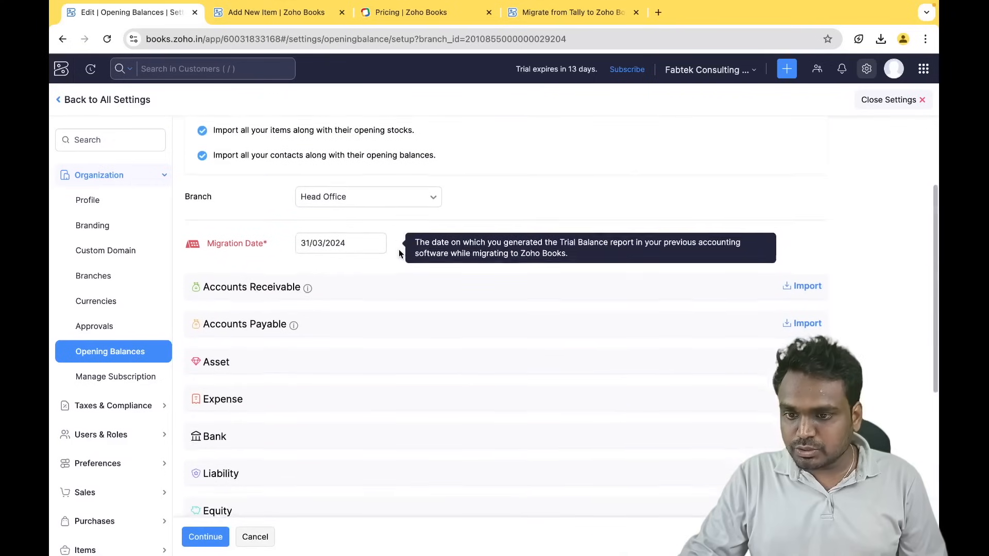
pyautogui.scroll(3, 551, 405)
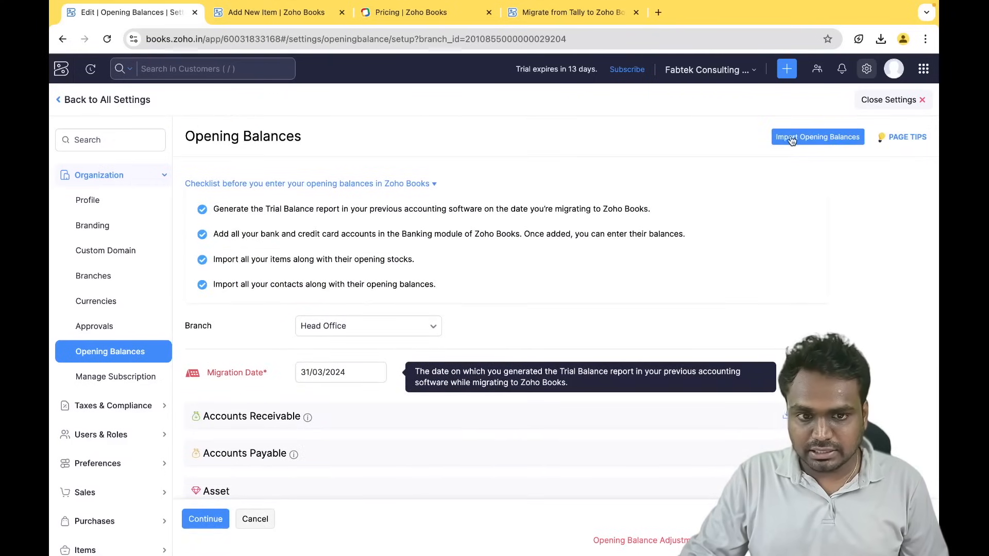
pyautogui.scroll(-4, 579, 297)
pyautogui.click(362, 277)
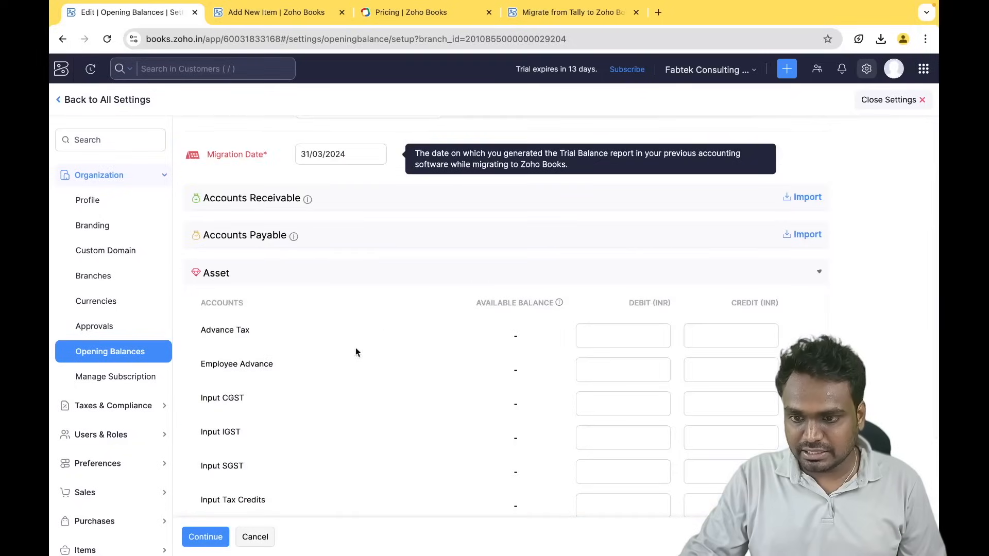
pyautogui.click(622, 335)
pyautogui.scroll(-2, 432, 379)
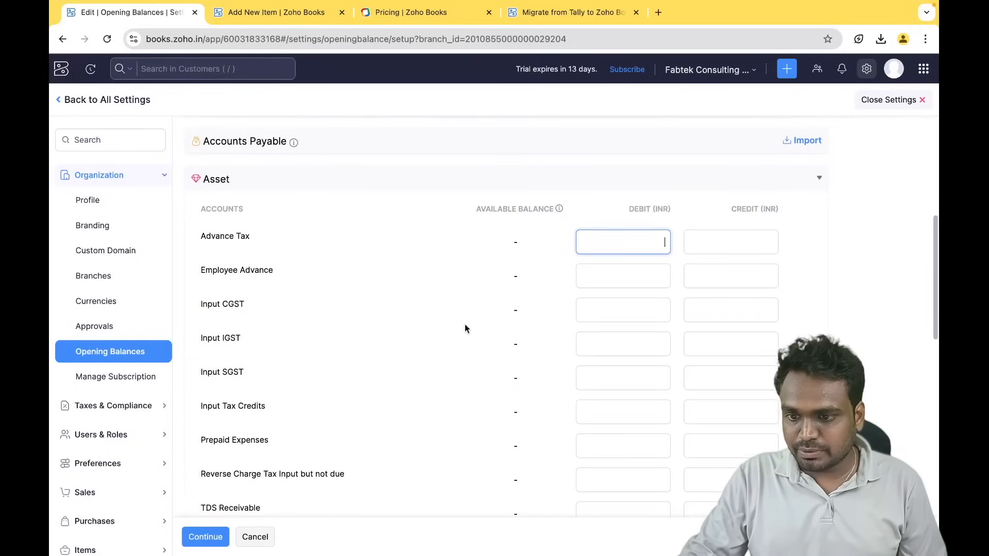
pyautogui.scroll(-5, 388, 422)
pyautogui.scroll(8, 525, 397)
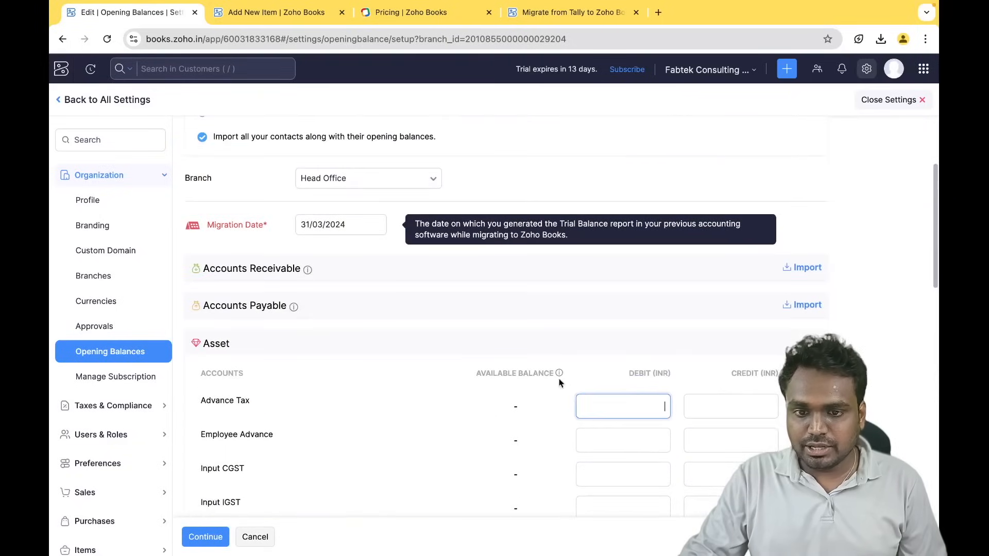
pyautogui.scroll(3, 783, 201)
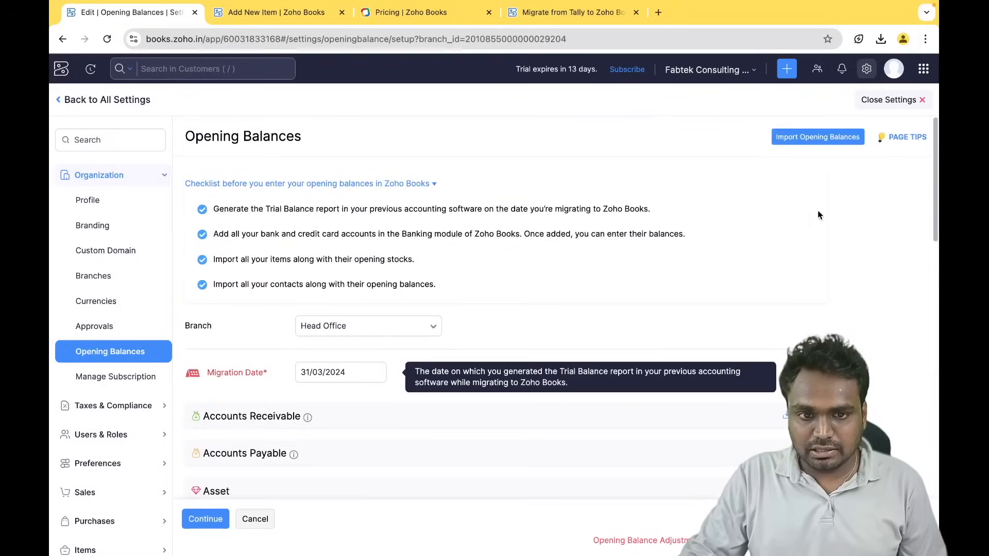
pyautogui.click(827, 138)
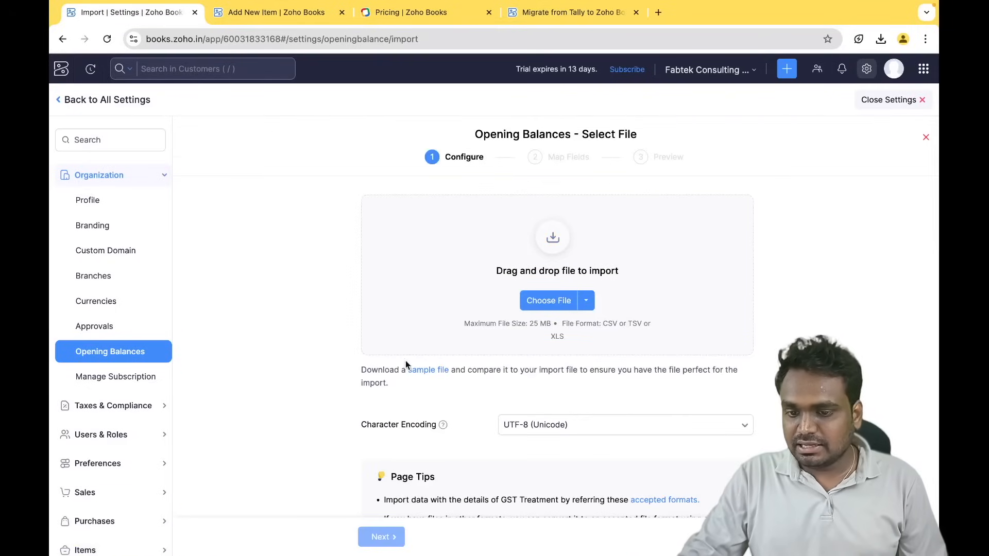
# - Download the sample opening balance CSV and open it from Chrome's downloads
pyautogui.click(423, 371)
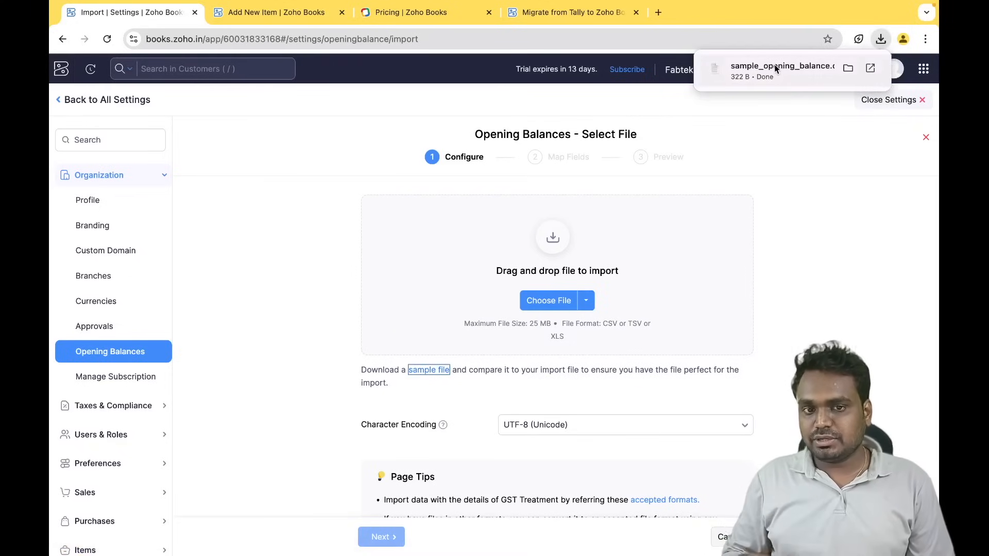
pyautogui.click(774, 67)
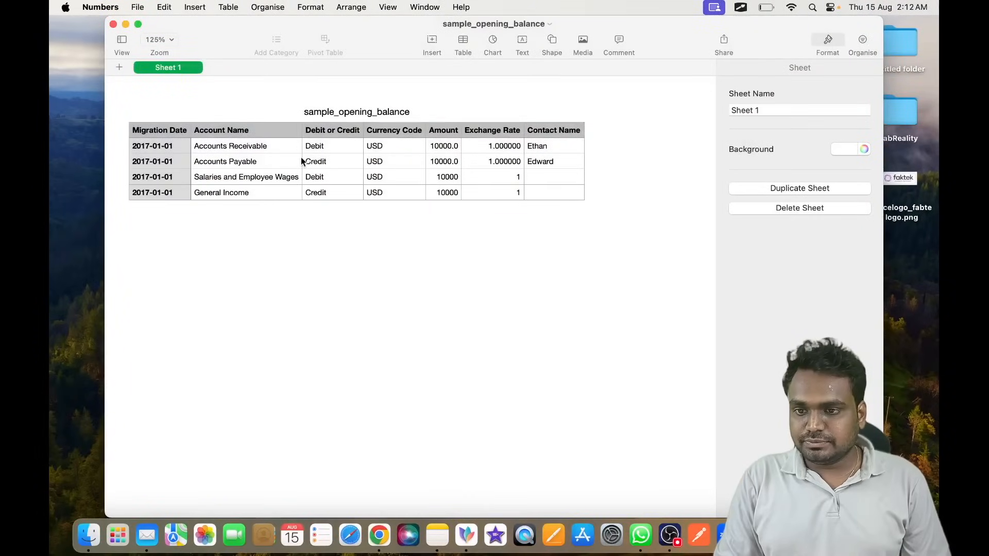
# - Inspect the sample sheet's Account, Debit, Currency Code, Amount and Exchange Rate cells, then close it without saving
pyautogui.click(221, 159)
pyautogui.click(324, 150)
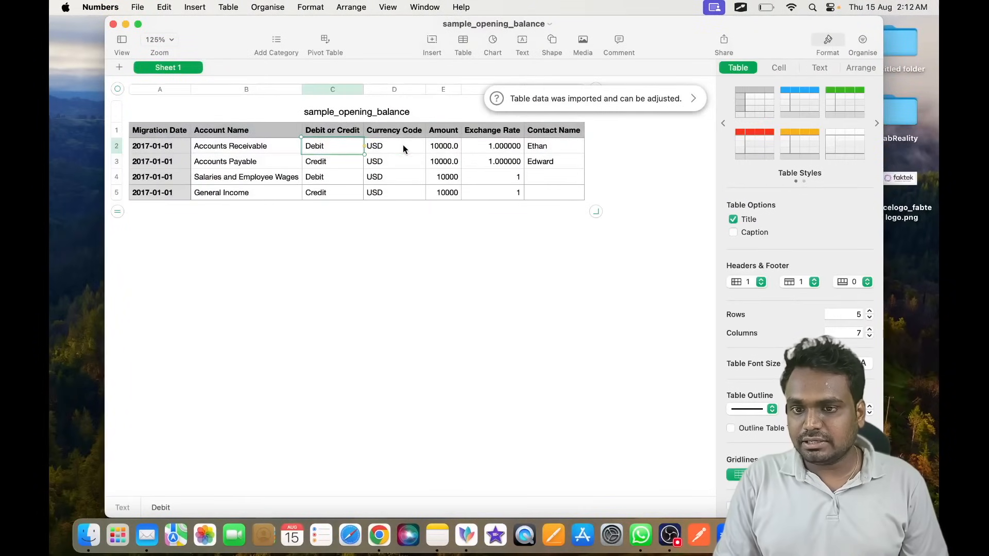
pyautogui.click(403, 151)
pyautogui.moveTo(386, 146)
pyautogui.mouseDown()
pyautogui.moveTo(392, 221)
pyautogui.moveTo(392, 155)
pyautogui.mouseUp()
pyautogui.click(381, 143)
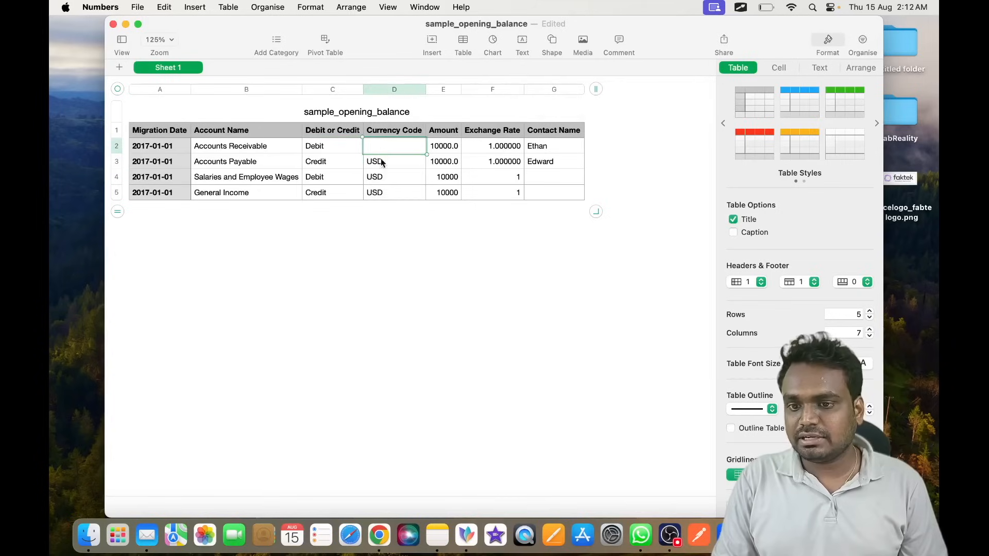
pyautogui.click(386, 144)
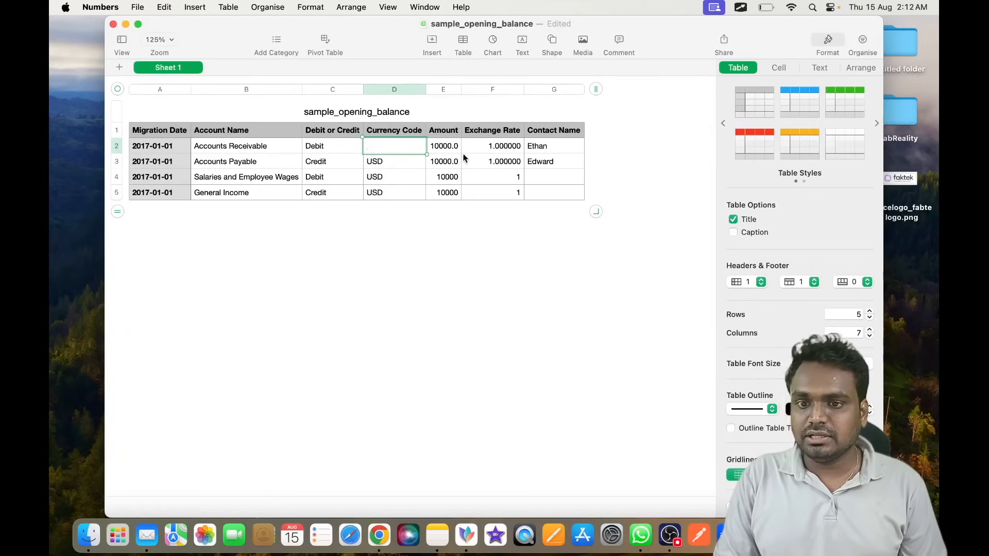
pyautogui.click(444, 147)
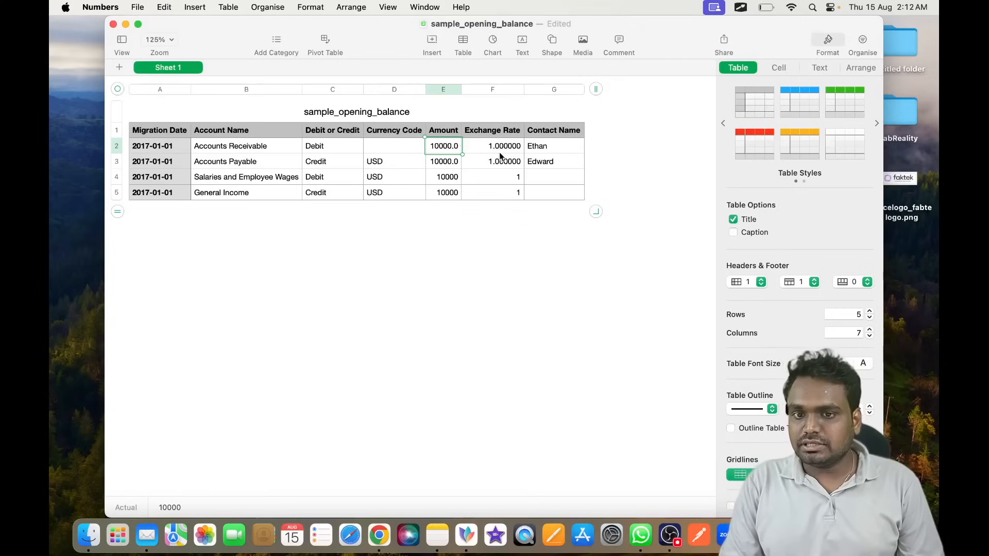
pyautogui.click(385, 149)
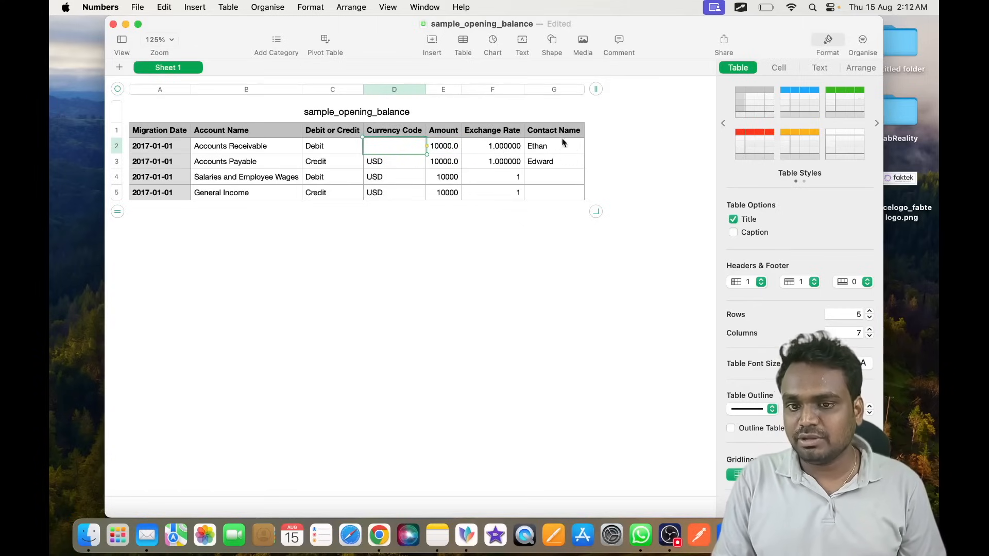
pyautogui.moveTo(499, 132); pyautogui.dragTo(500, 195)
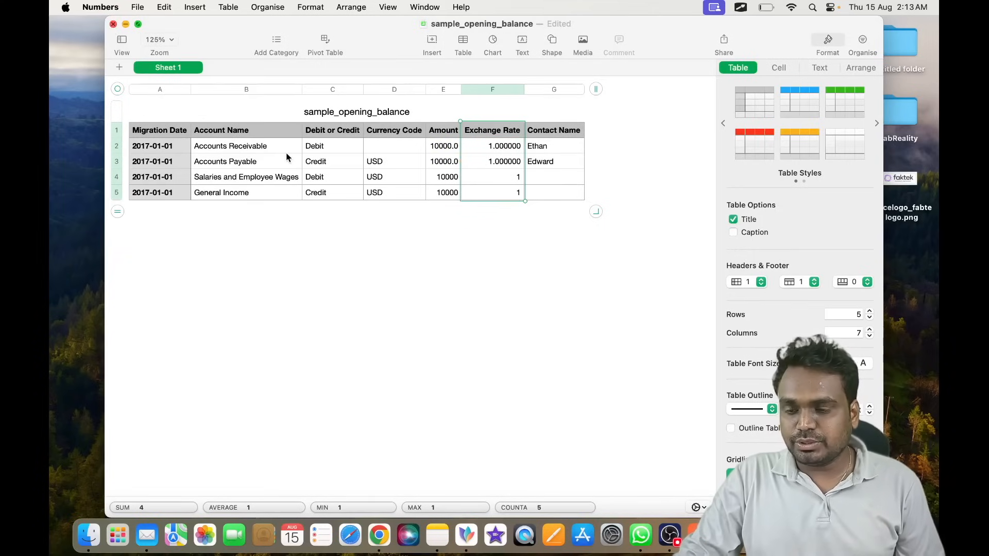
pyautogui.click(113, 24)
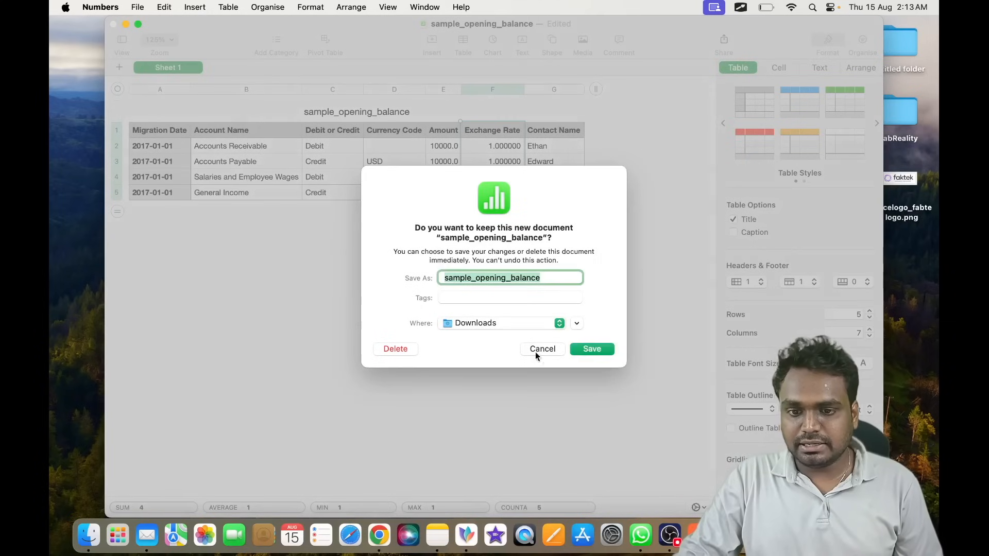
pyautogui.click(395, 349)
# - Load sample_opening_balance.csv into the import and review its auto-matched field mapping
pyautogui.press('super+Tab')
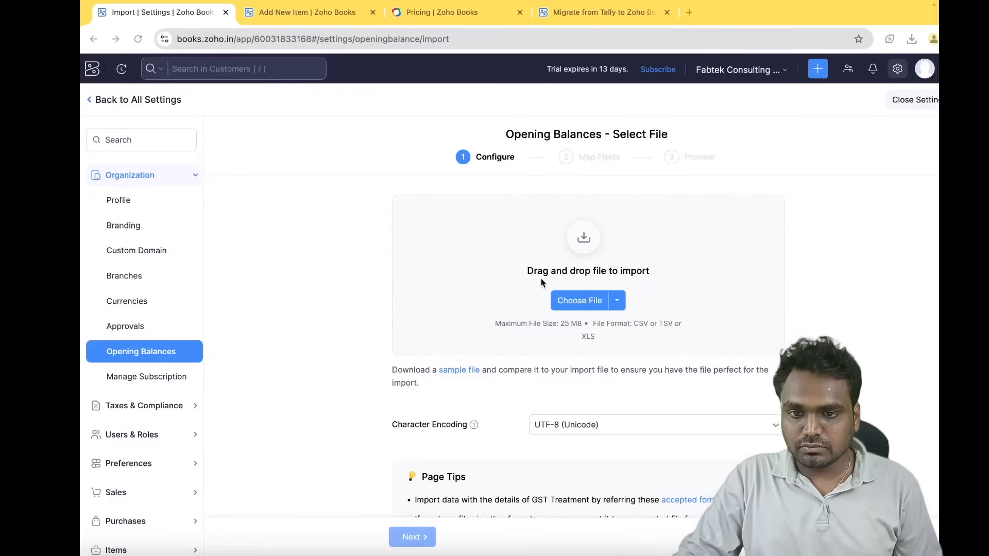
pyautogui.scroll(-2, 541, 360)
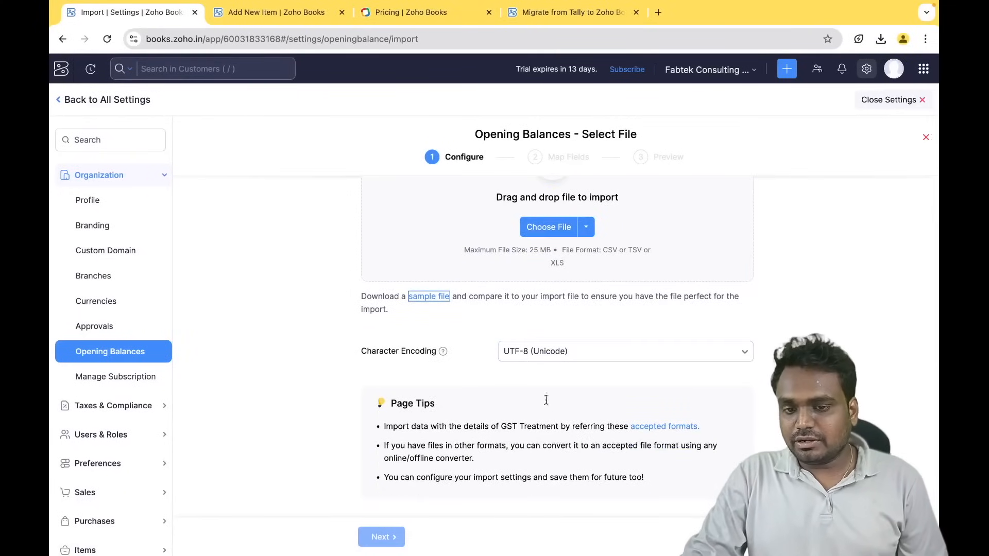
pyautogui.click(547, 227)
pyautogui.click(676, 397)
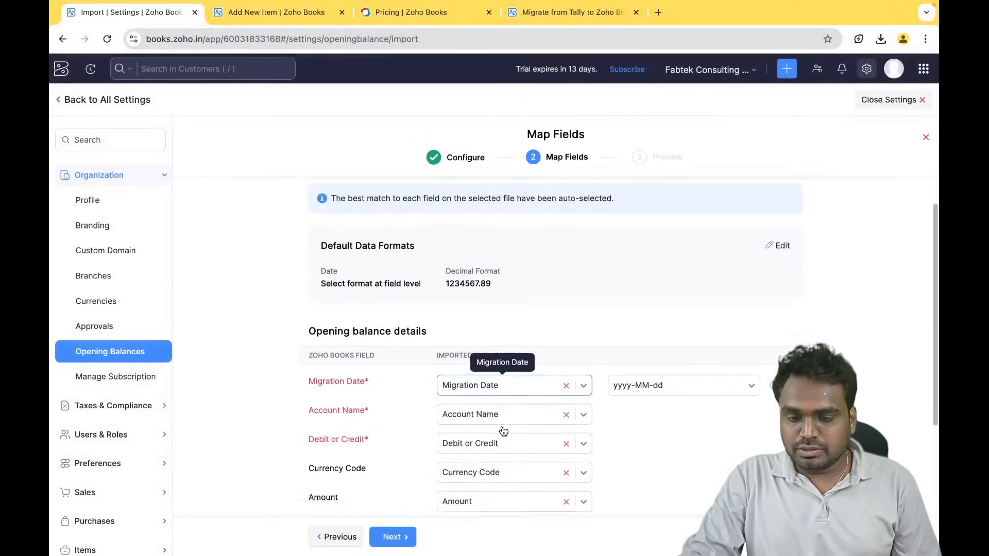
pyautogui.scroll(-3, 503, 412)
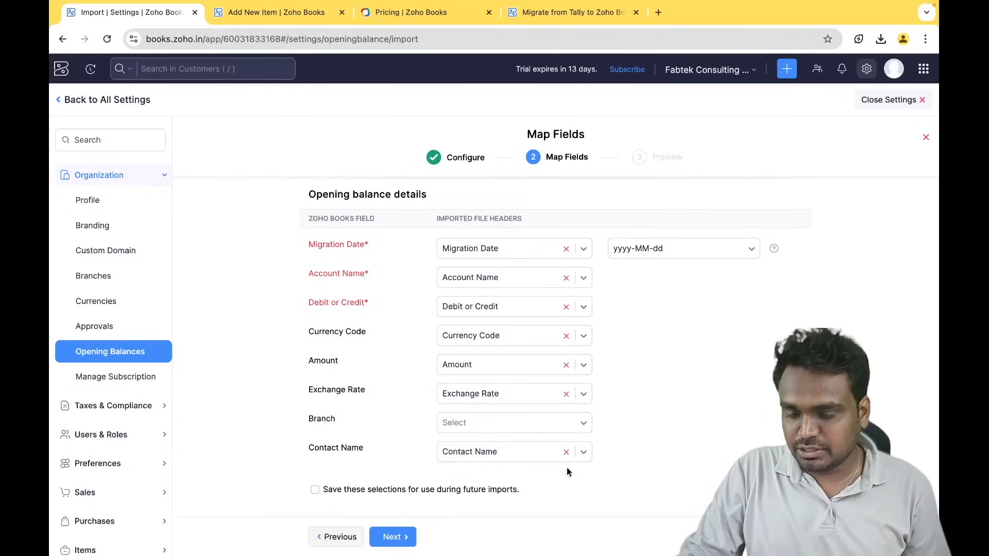
pyautogui.scroll(4, 371, 372)
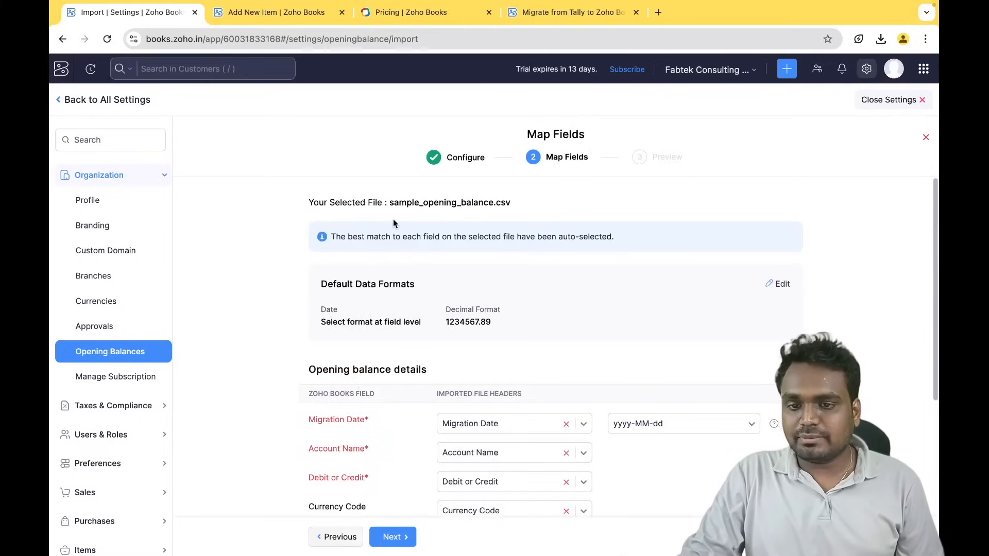
# - Return to the Head Office branch's Opening Balances and reopen them for editing
pyautogui.click(141, 353)
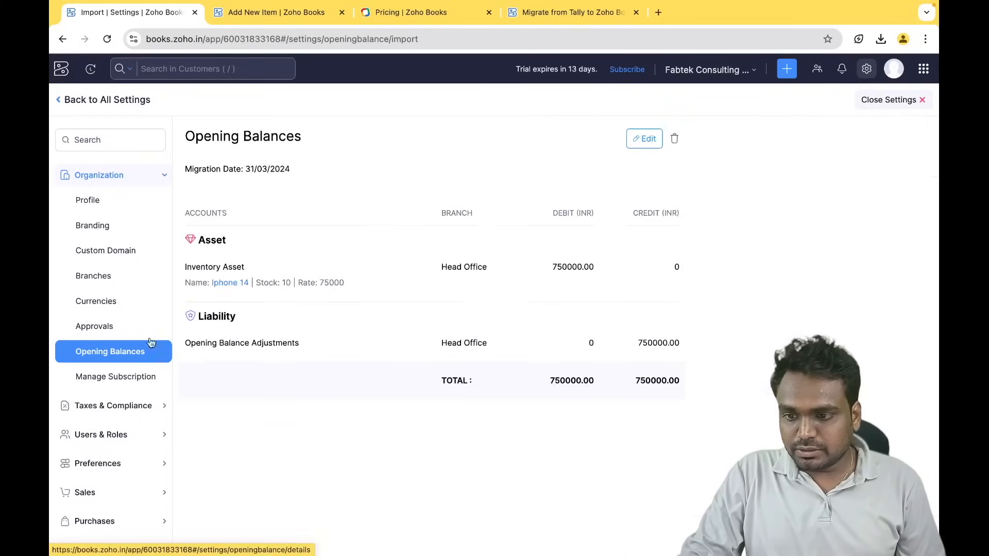
pyautogui.click(644, 140)
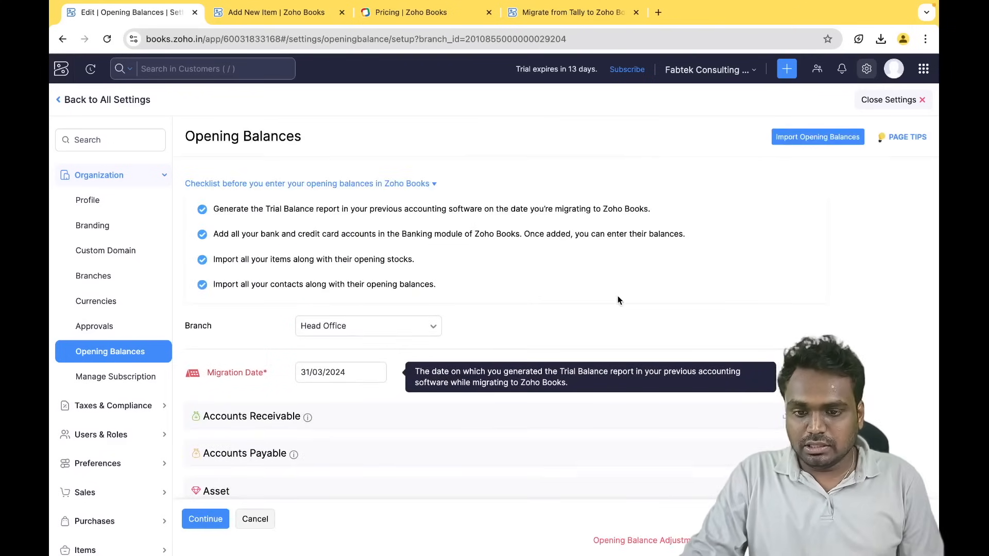
pyautogui.scroll(-4, 618, 298)
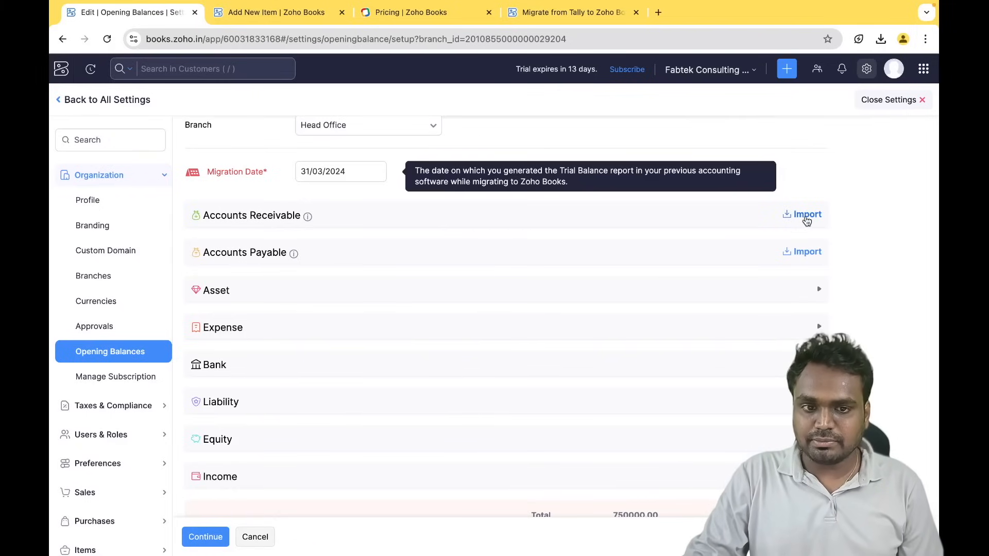
# - Look at the Accounts Receivable opening balance import, then go back and review the Opening Balances sections
pyautogui.click(804, 215)
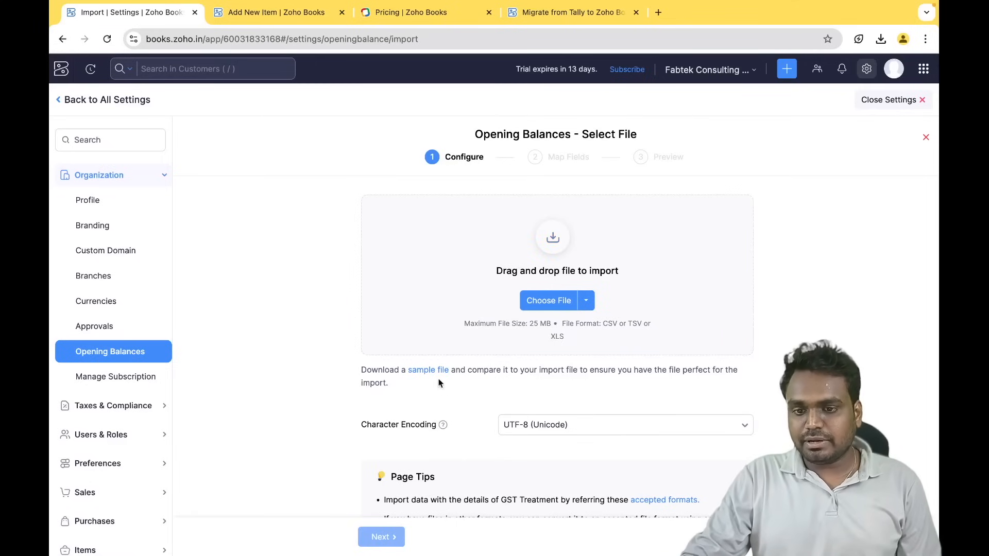
pyautogui.scroll(-1, 476, 469)
pyautogui.scroll(-3, 475, 467)
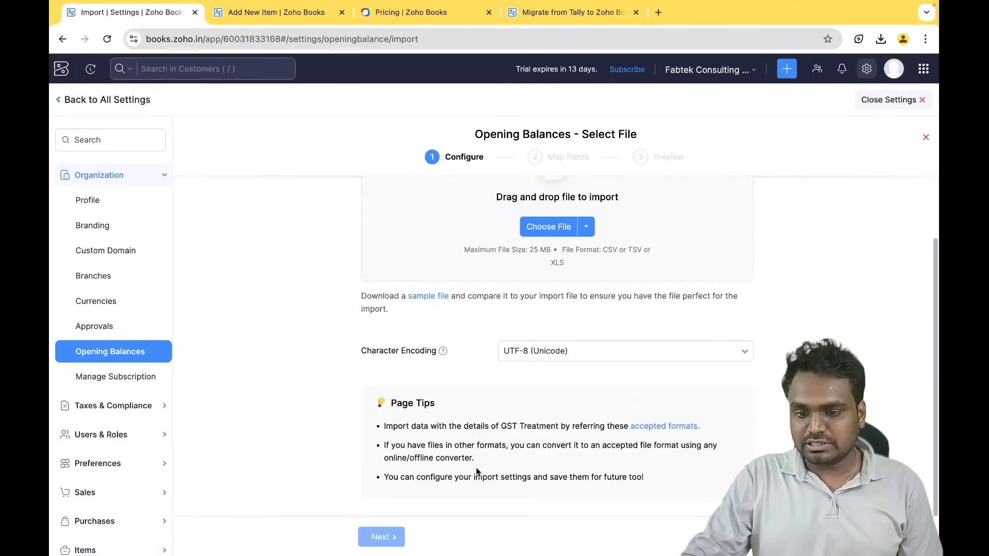
pyautogui.press('super+Left')
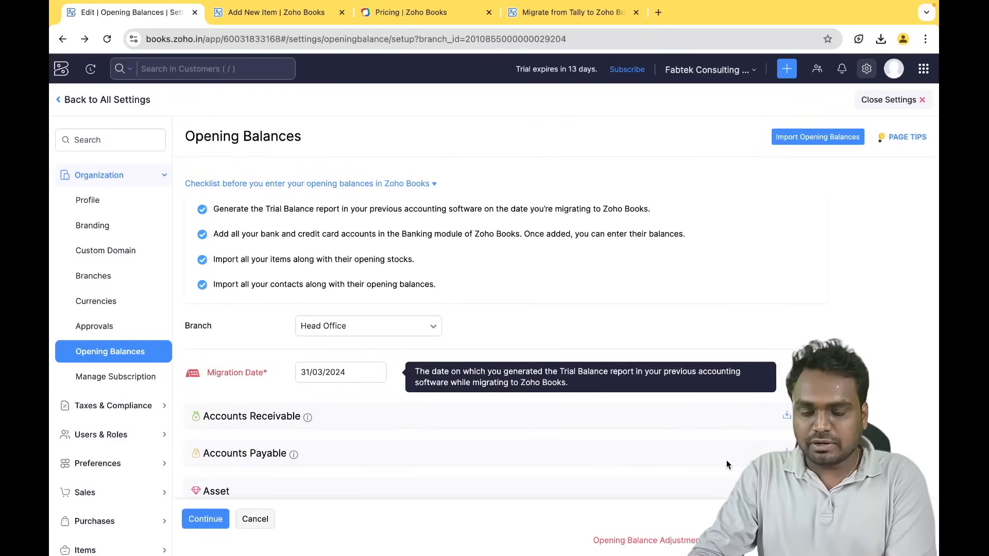
pyautogui.scroll(-1, 726, 465)
pyautogui.scroll(-1, 726, 464)
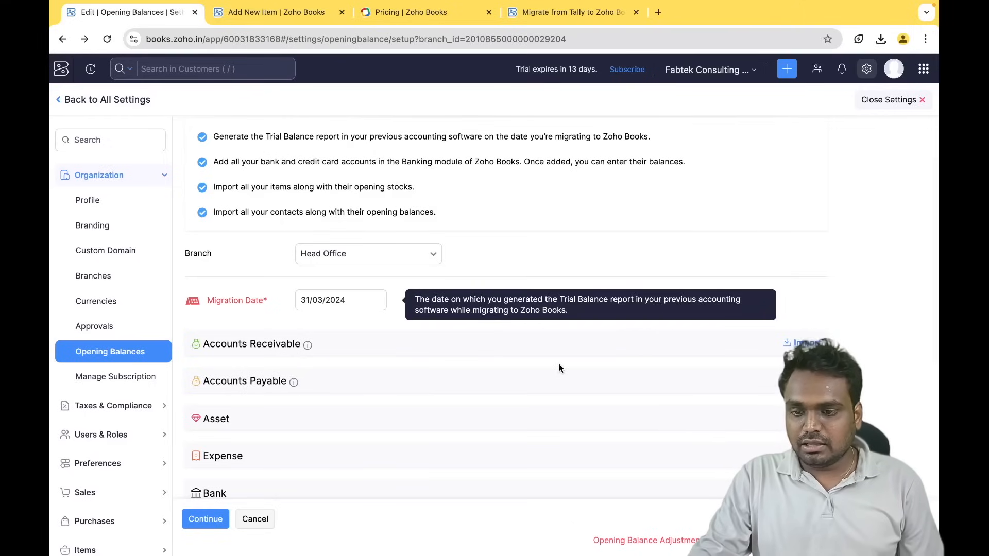
pyautogui.scroll(-1, 559, 364)
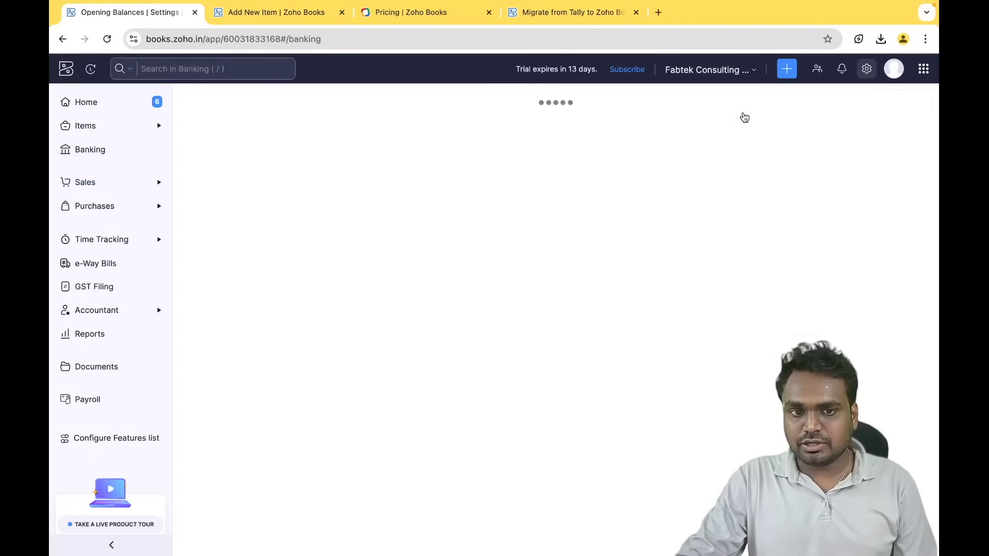
# - Open Fabrise Consulting's customer details from Sales > Customers
pyautogui.click(144, 189)
pyautogui.click(108, 208)
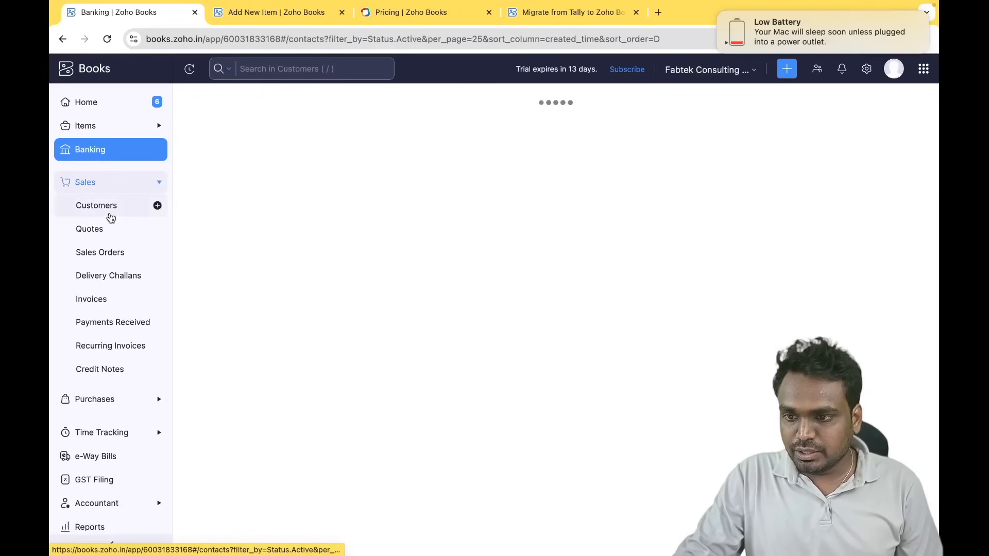
pyautogui.click(236, 166)
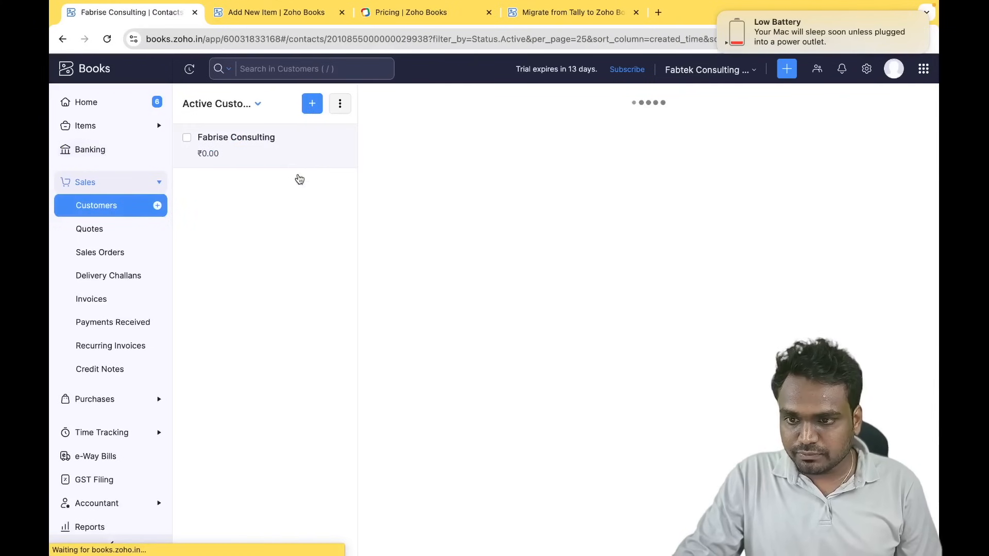
pyautogui.scroll(-3, 541, 354)
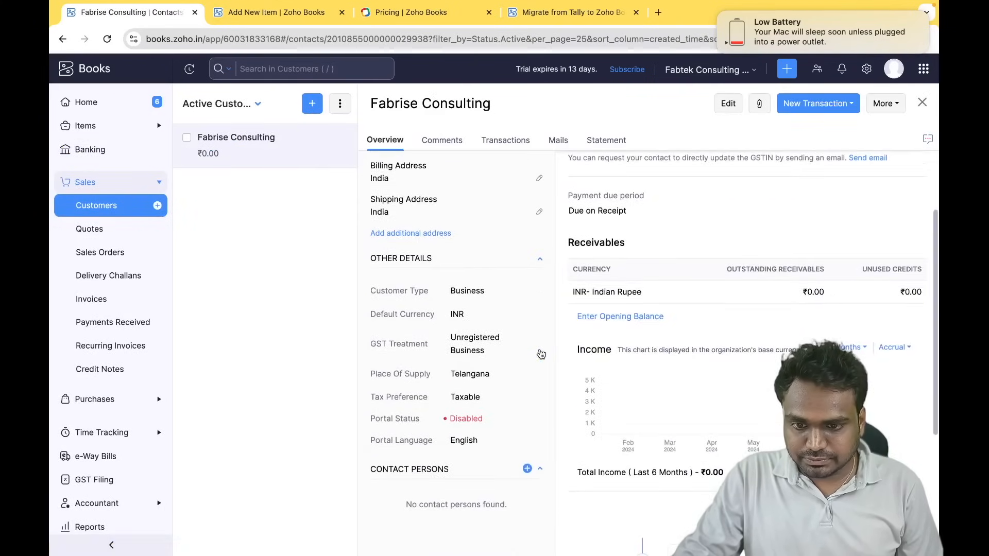
pyautogui.scroll(3, 541, 353)
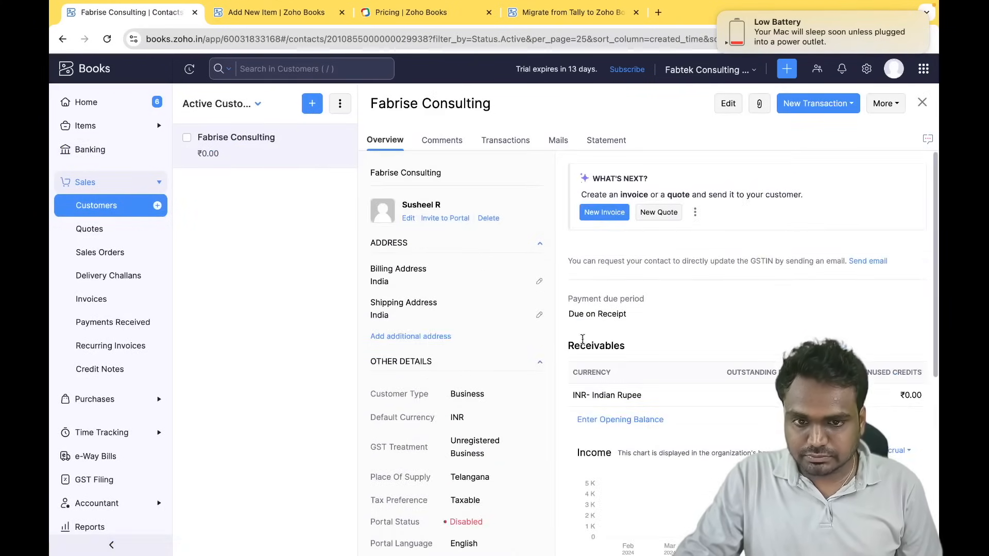
# - Check the Opening Balance field on a new customer form, then cancel the form without saving
pyautogui.click(157, 205)
pyautogui.scroll(-5, 278, 275)
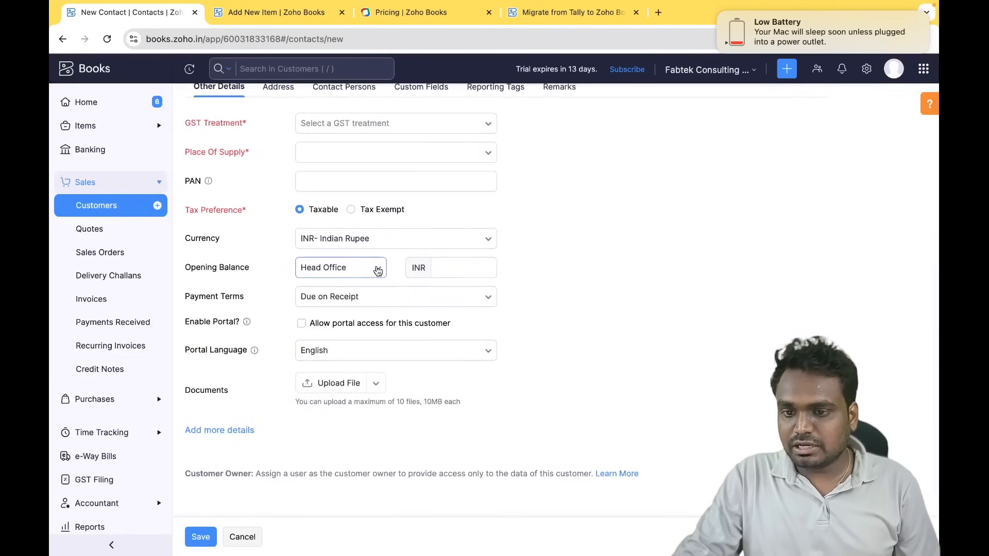
pyautogui.moveTo(185, 268); pyautogui.dragTo(246, 274)
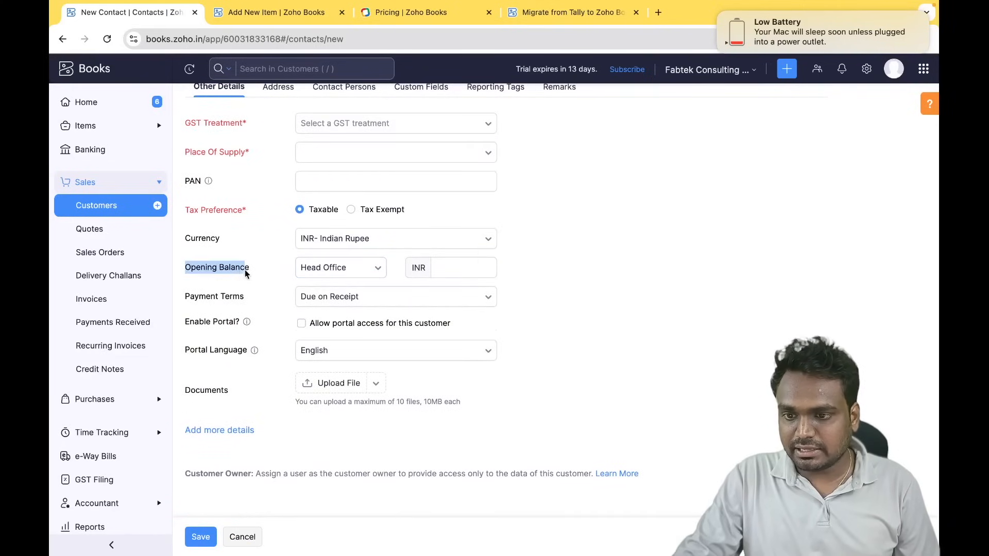
pyautogui.click(451, 271)
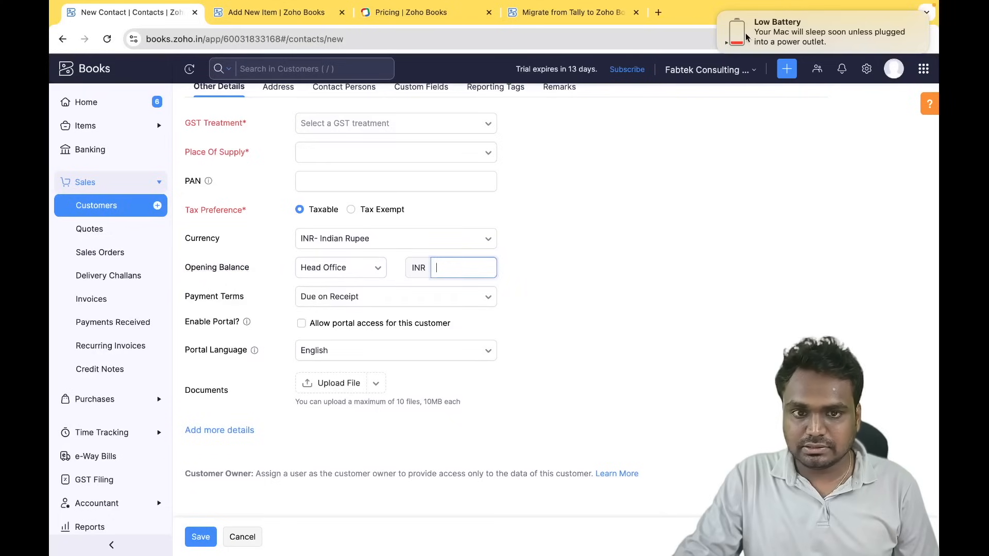
pyautogui.click(719, 14)
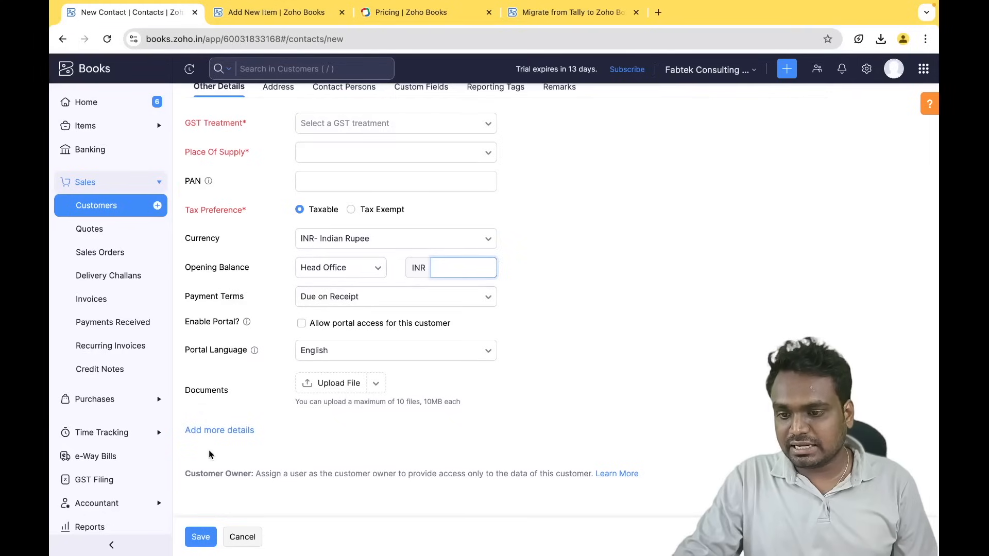
pyautogui.click(242, 539)
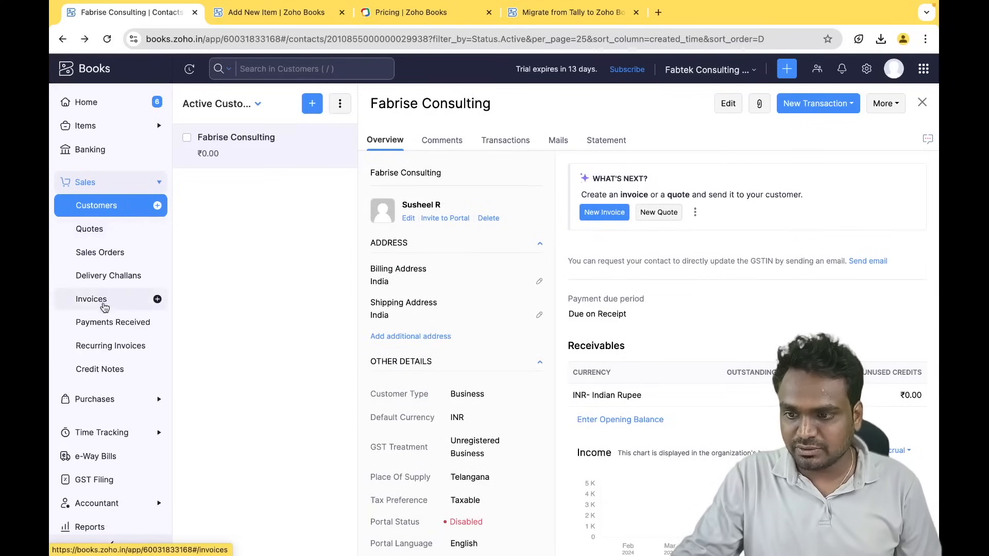
# - Start a new Customer Advance in Payments Received for Fabrise Consulting
pyautogui.click(113, 325)
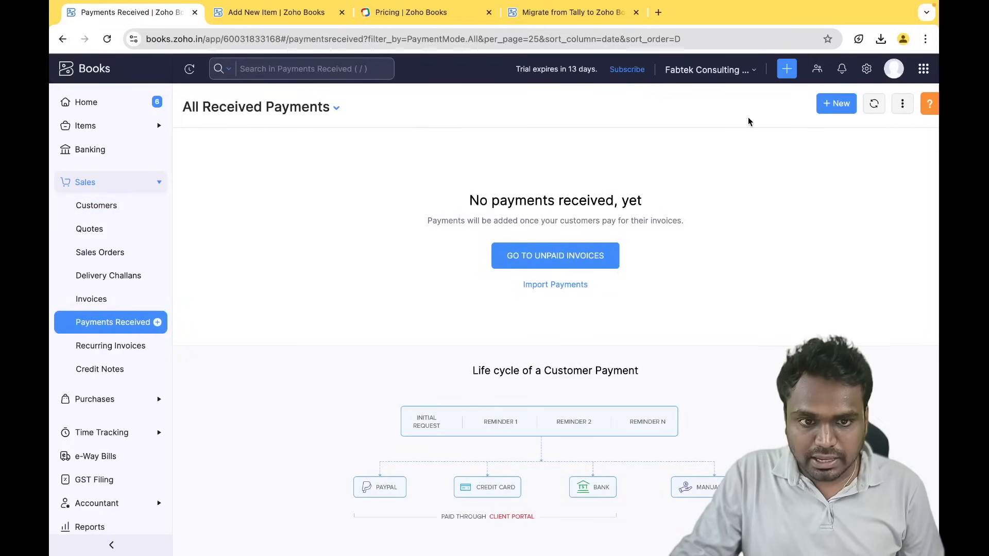
pyautogui.click(835, 103)
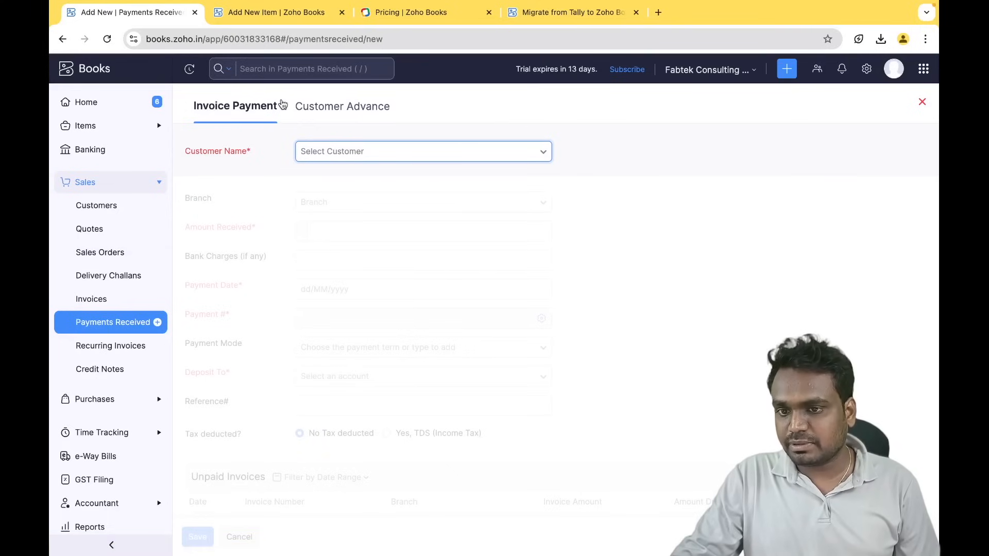
pyautogui.click(367, 114)
pyautogui.click(366, 153)
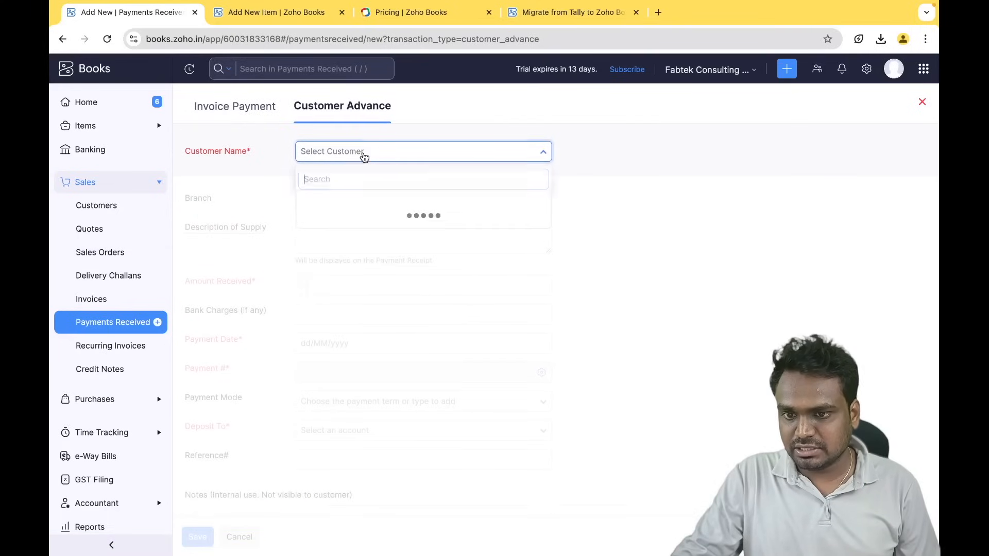
pyautogui.click(389, 206)
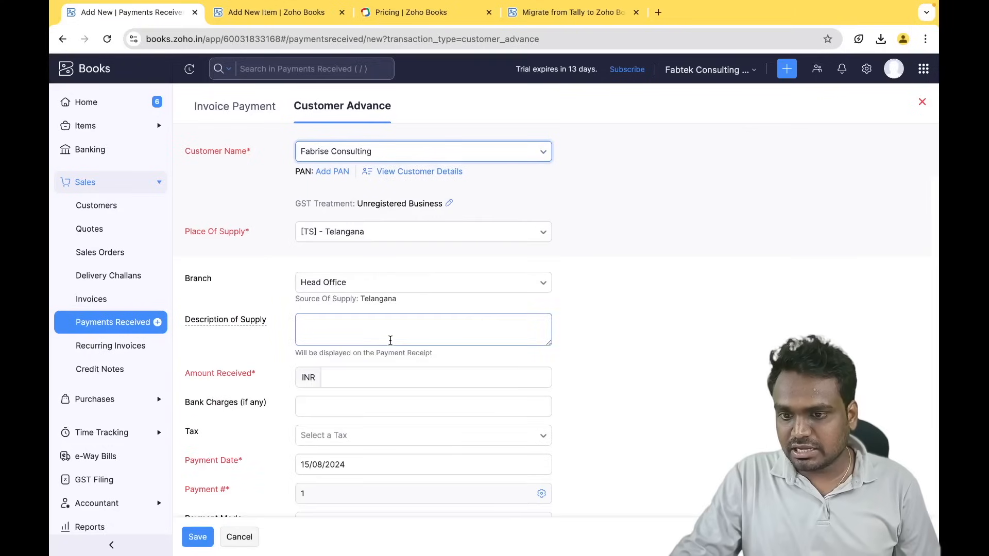
# - Review the description of supply and bank charges fields, then discard the unsaved advance
pyautogui.click(359, 320)
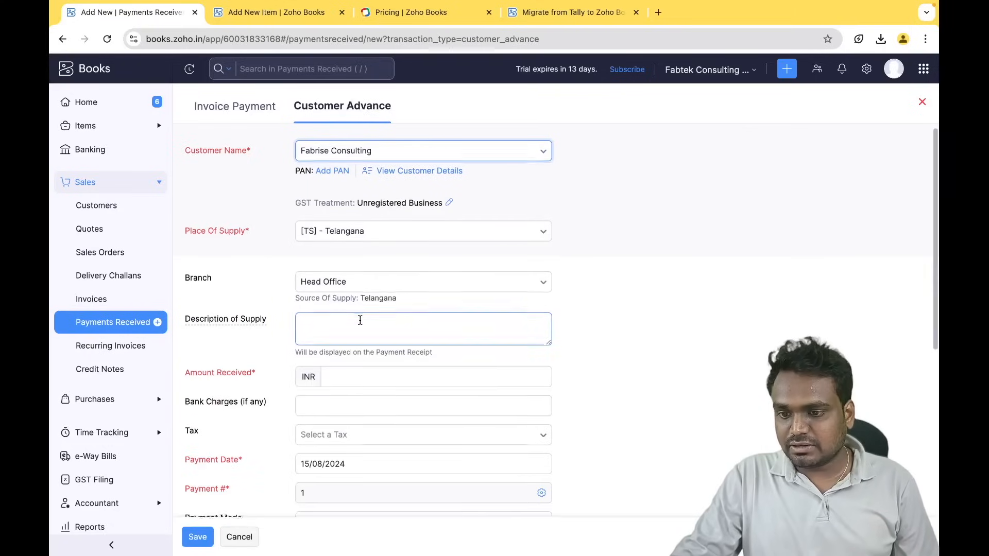
pyautogui.scroll(-2, 360, 320)
pyautogui.scroll(-1, 360, 319)
pyautogui.click(360, 319)
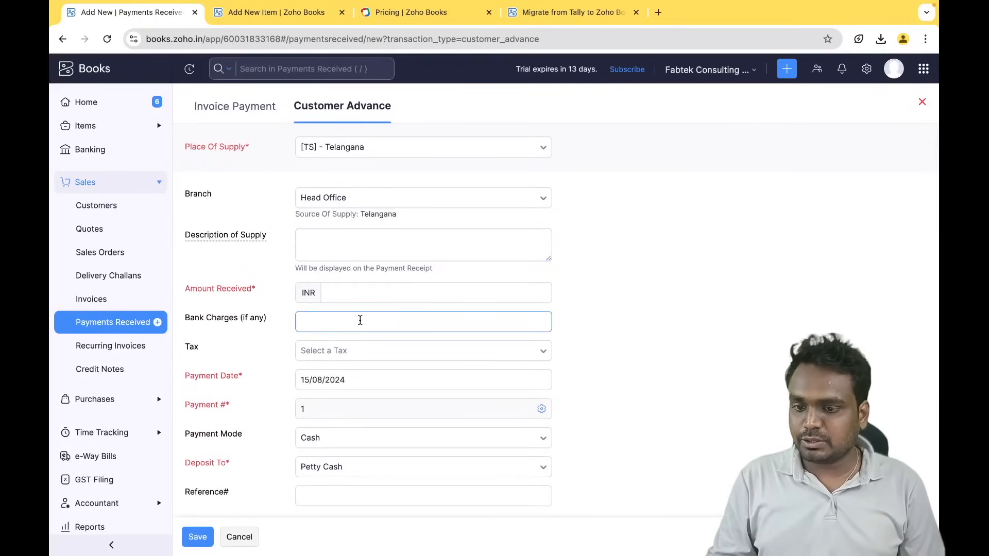
pyautogui.scroll(-3, 360, 320)
pyautogui.scroll(-2, 360, 320)
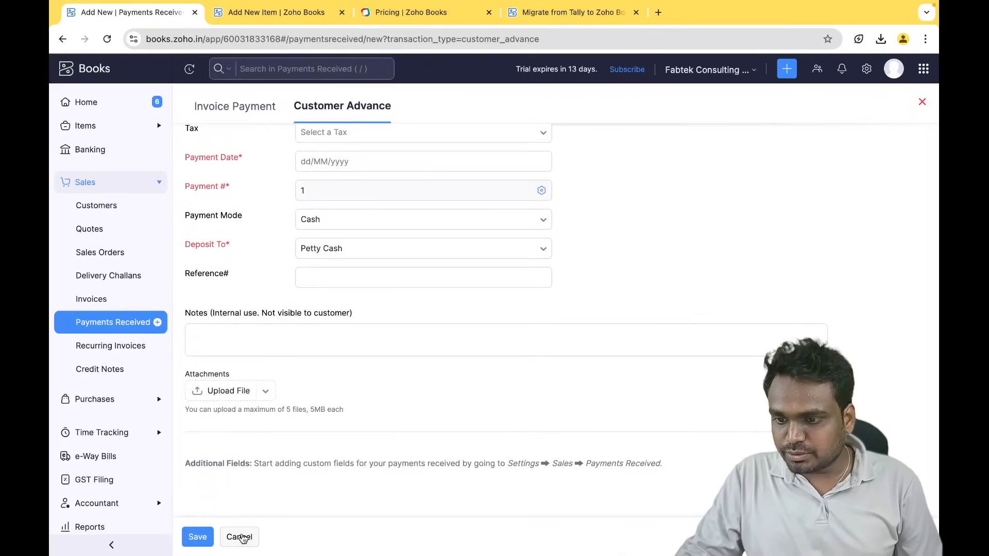
pyautogui.click(238, 536)
pyautogui.click(423, 142)
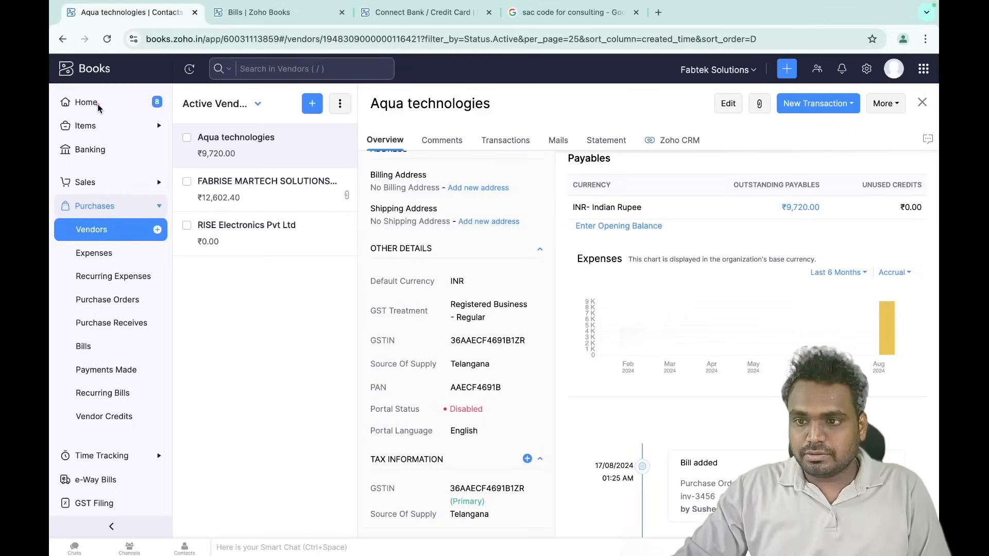
# - From the Home dashboard, go to Purchases > Vendors, showing the three active vendors
pyautogui.click(101, 108)
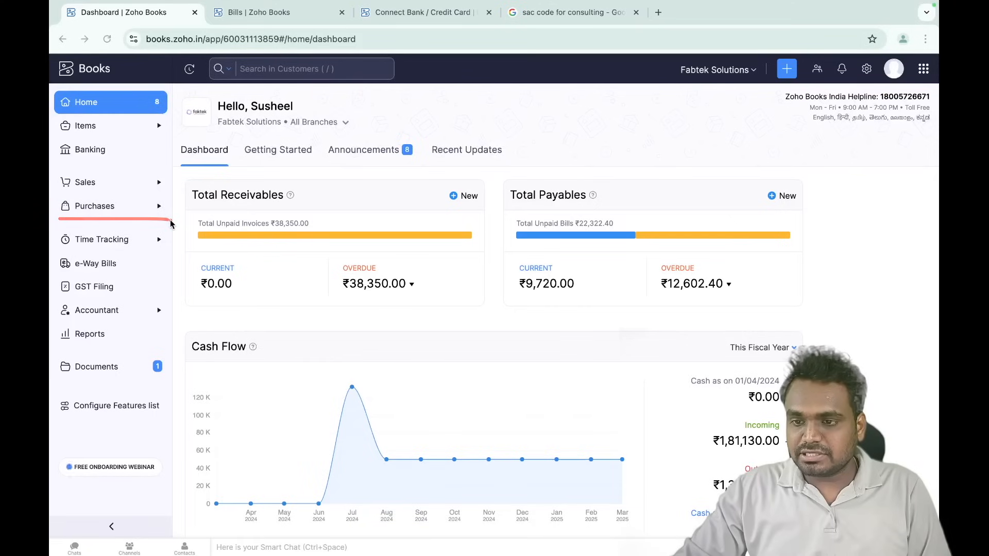
pyautogui.click(140, 209)
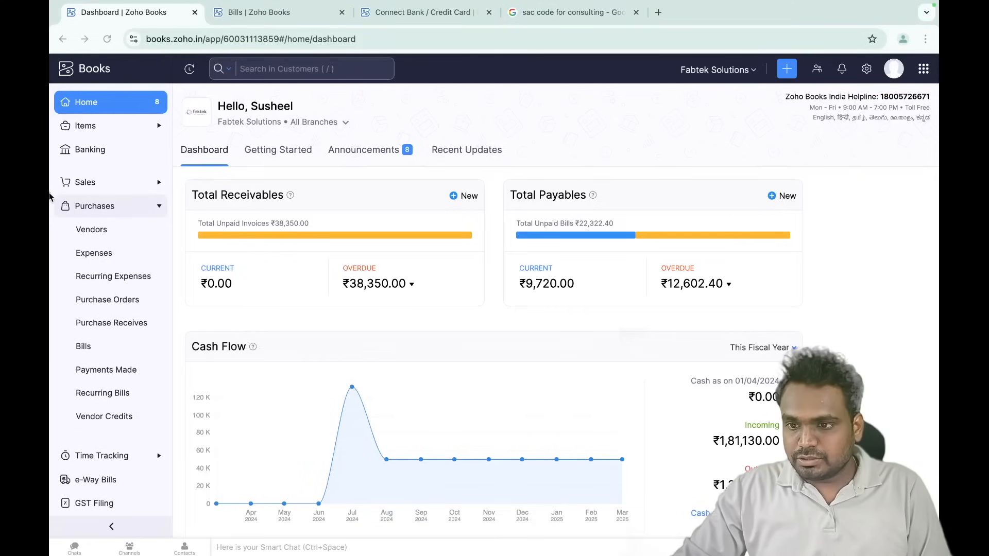
pyautogui.moveTo(89, 199)
pyautogui.mouseDown()
pyautogui.moveTo(166, 334)
pyautogui.moveTo(165, 404)
pyautogui.moveTo(98, 418)
pyautogui.moveTo(58, 206)
pyautogui.moveTo(149, 202)
pyautogui.moveTo(138, 418)
pyautogui.mouseUp()
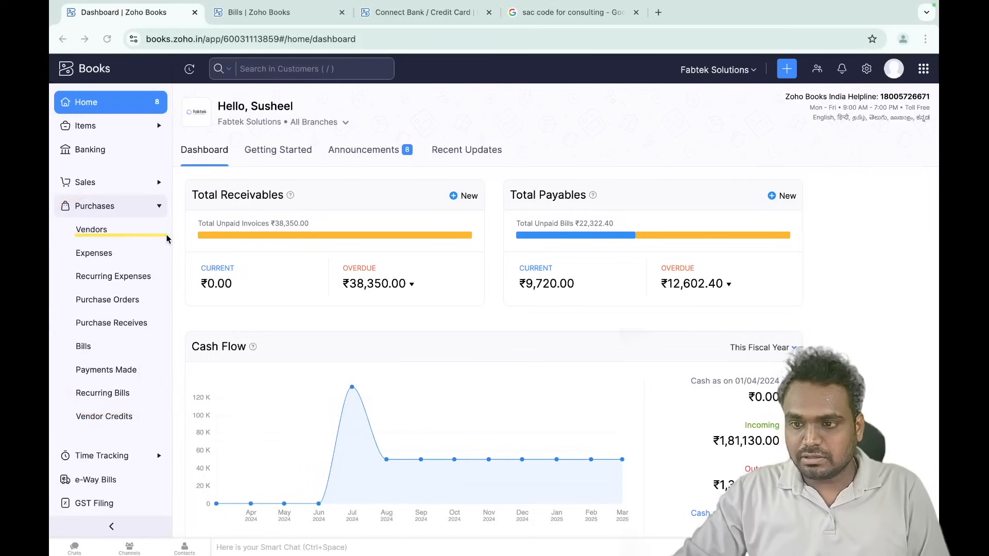
pyautogui.click(141, 227)
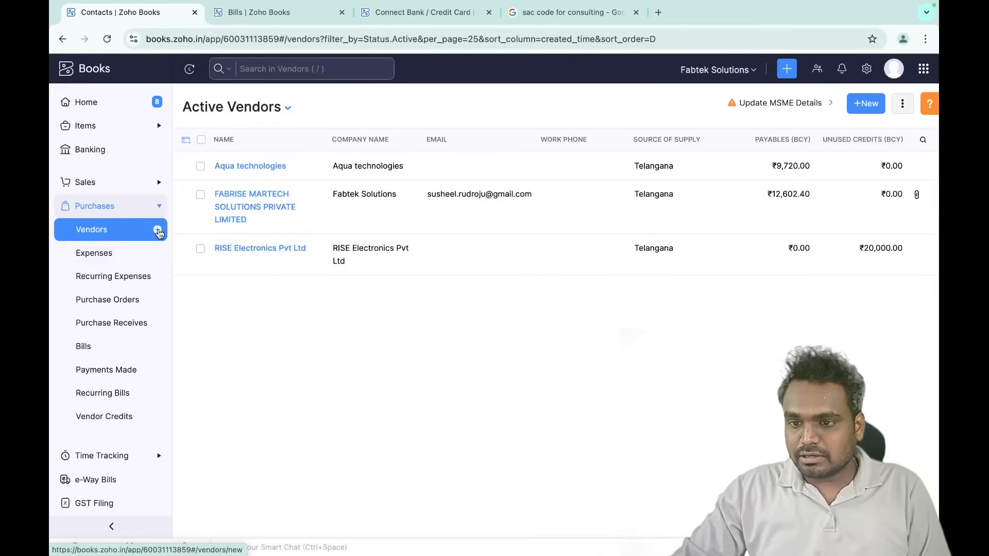
# - Start a new vendor with GST treatment Registered Business - Regular and paste in its GSTIN
pyautogui.click(865, 104)
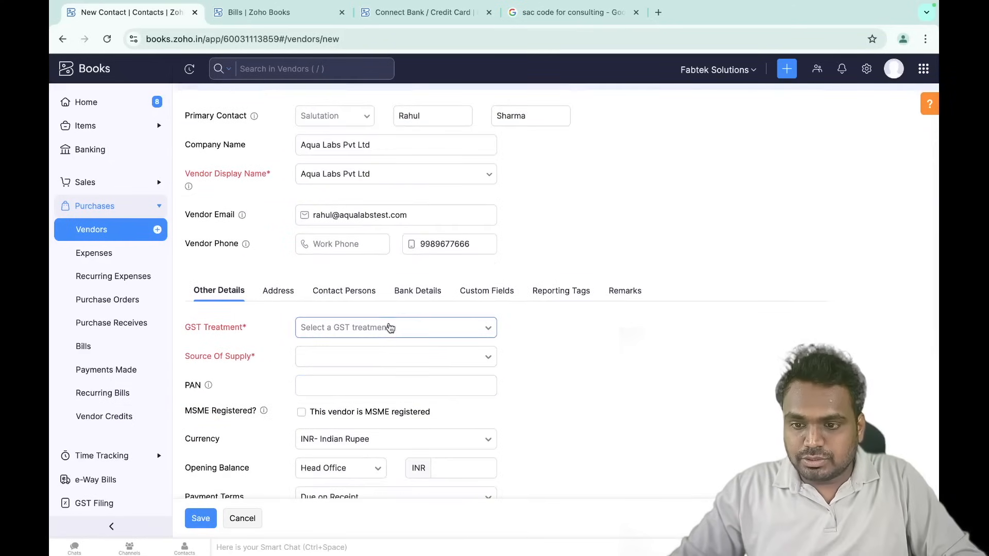
pyautogui.click(389, 329)
pyautogui.click(355, 394)
pyautogui.click(391, 357)
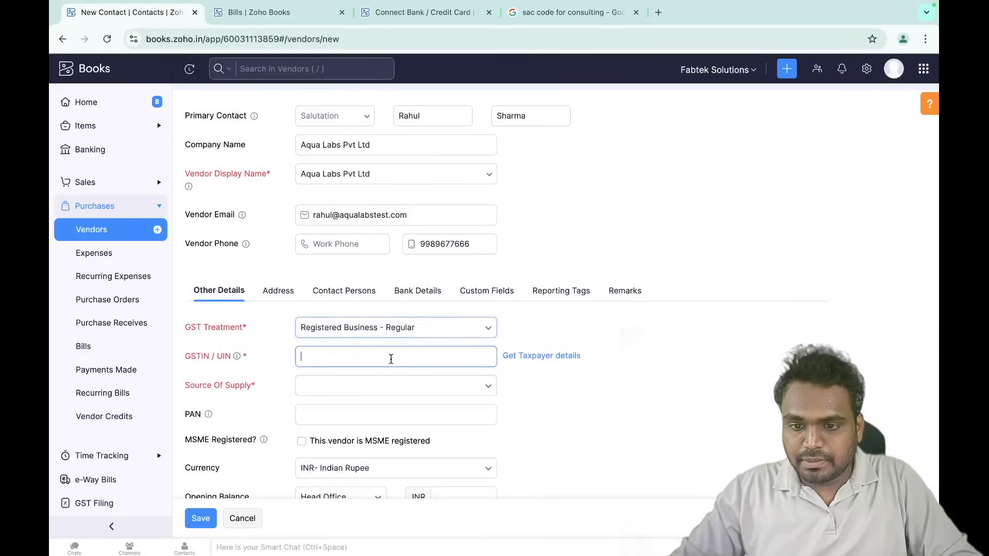
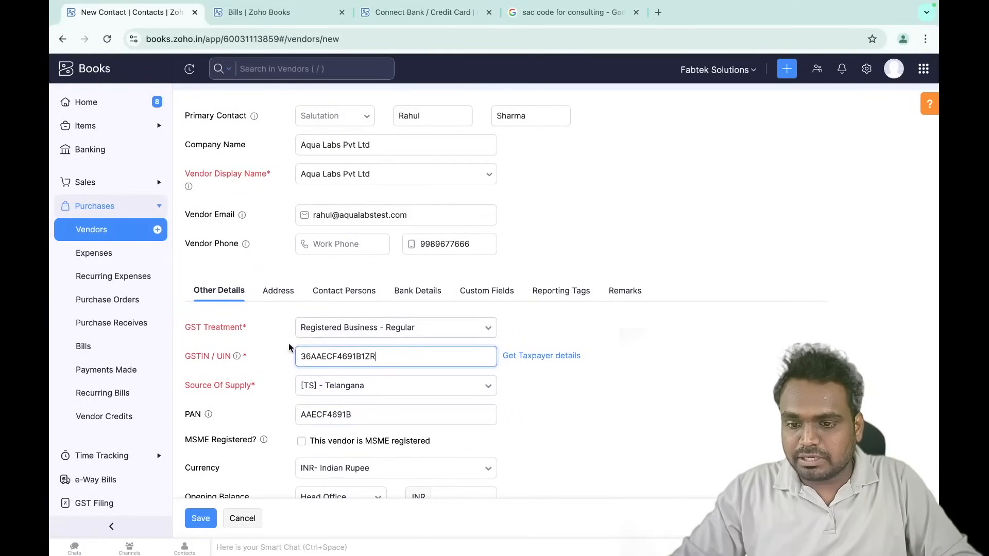
pyautogui.click(373, 415)
pyautogui.scroll(-2, 373, 418)
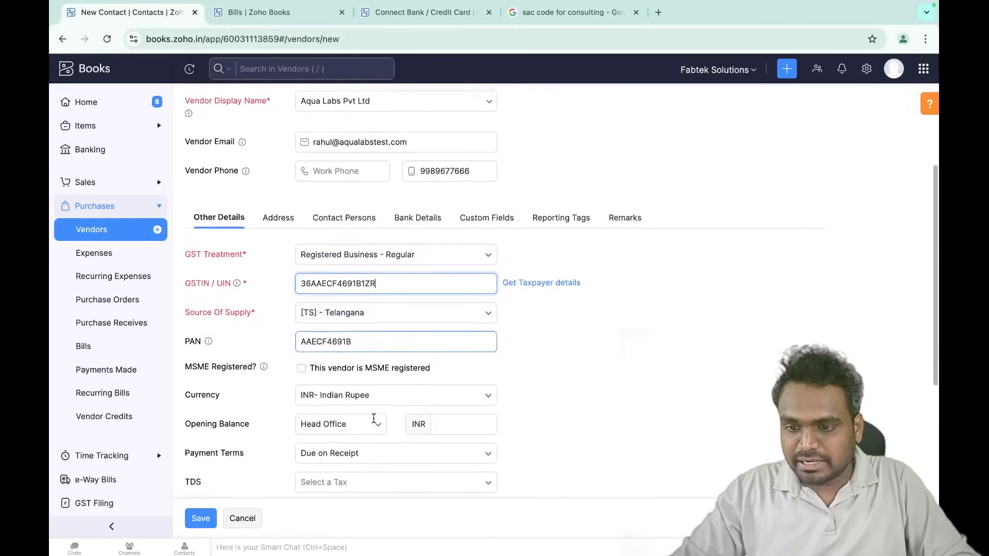
pyautogui.scroll(-2, 355, 394)
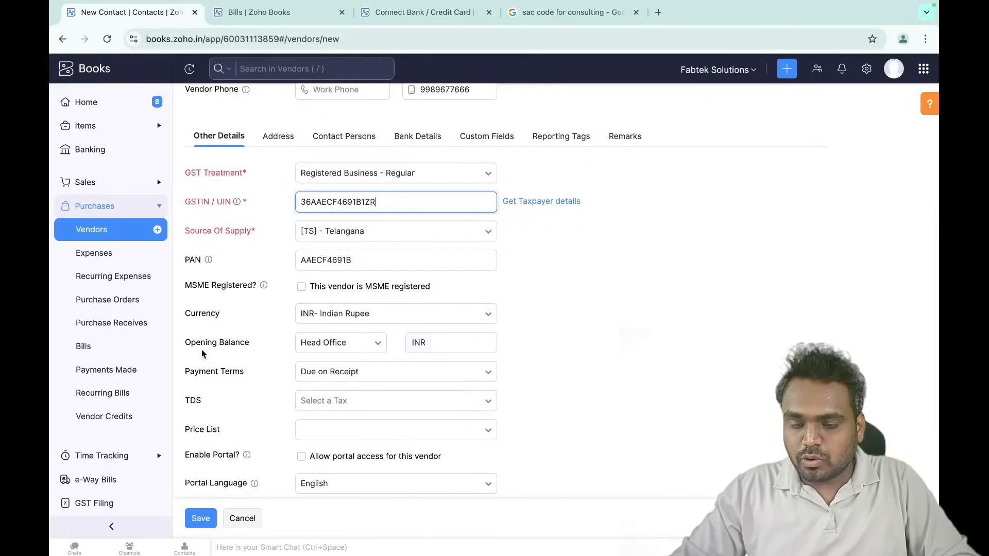
# - Enter an INR 20000 opening balance with Net 15 payment terms, then show the address fields
pyautogui.click(438, 344)
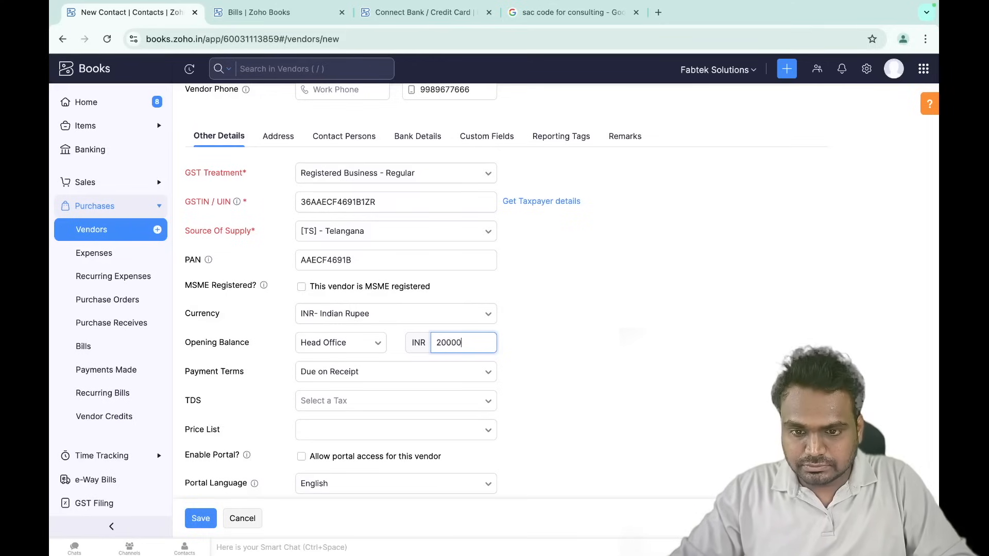
pyautogui.click(640, 353)
pyautogui.scroll(-1, 376, 387)
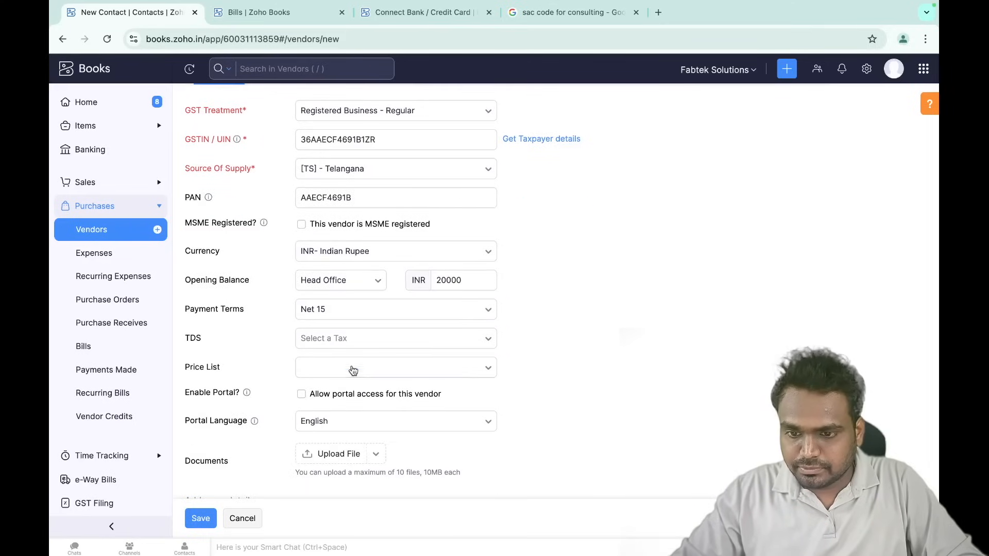
pyautogui.scroll(4, 407, 453)
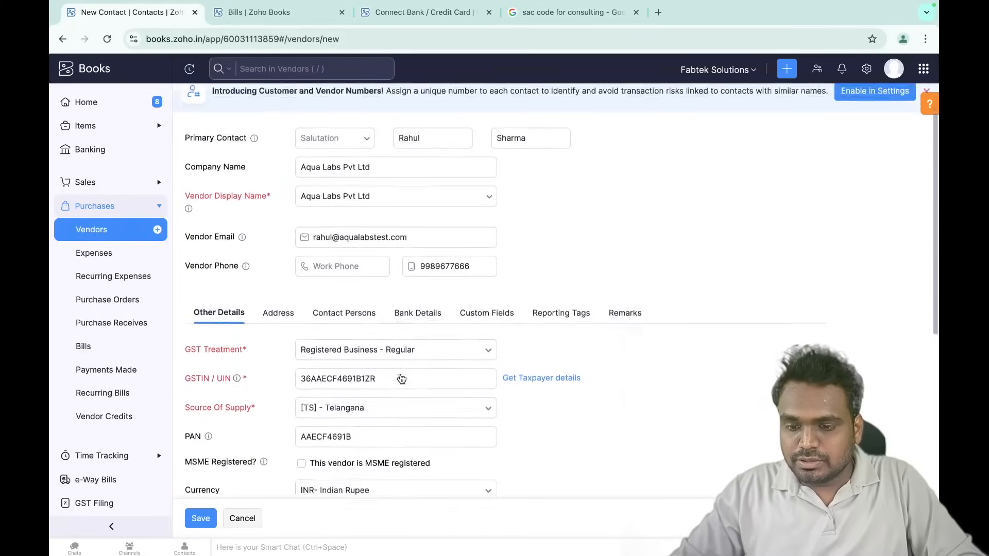
pyautogui.scroll(-2, 401, 378)
pyautogui.click(279, 221)
# - Complete the Hyderabad billing address with its country and copy it to the shipping address
pyautogui.click(342, 315)
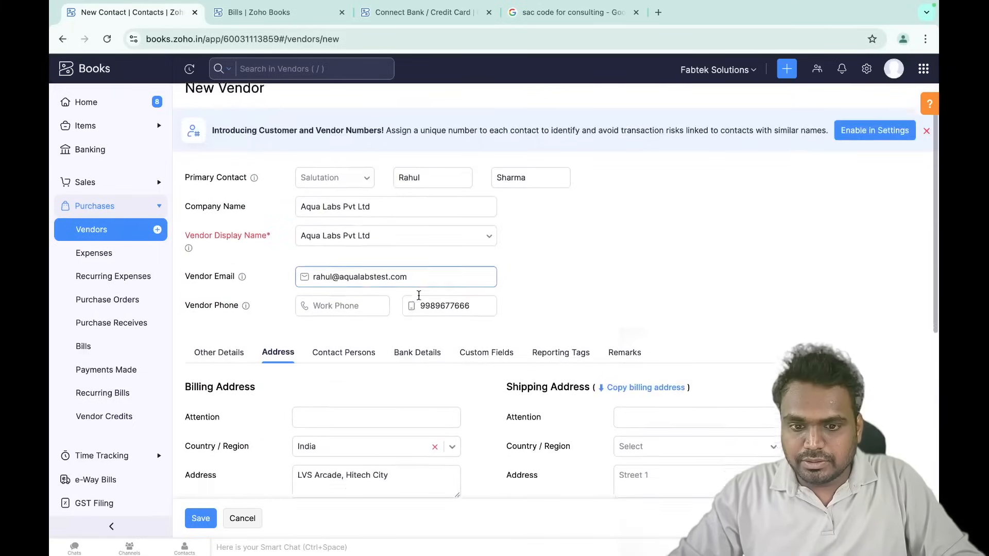
pyautogui.scroll(-2, 693, 252)
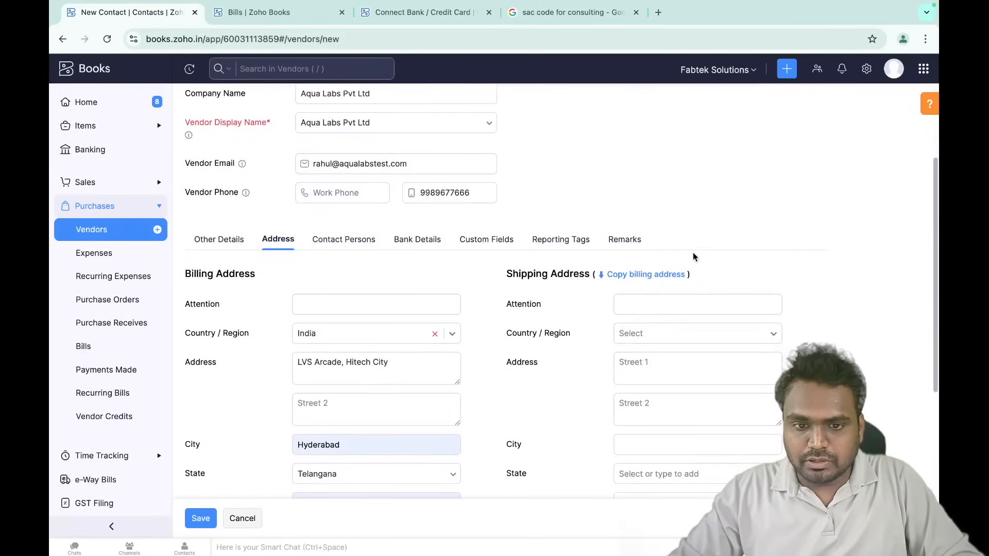
pyautogui.click(646, 276)
pyautogui.scroll(-2, 566, 363)
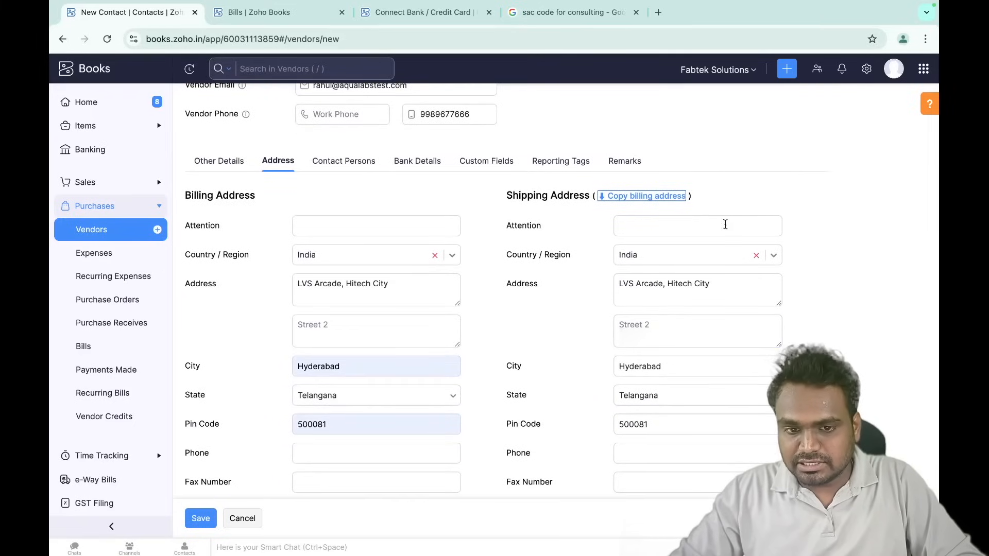
pyautogui.scroll(1, 593, 227)
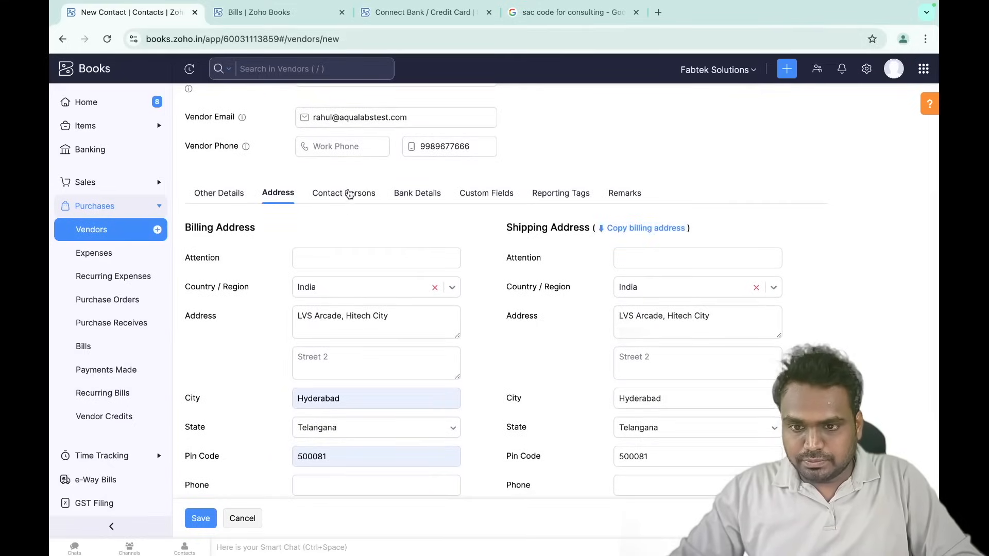
# - Add the vendor's Kotak Bank account with holder, account number and IFSC under Bank Details
pyautogui.click(348, 194)
pyautogui.click(405, 305)
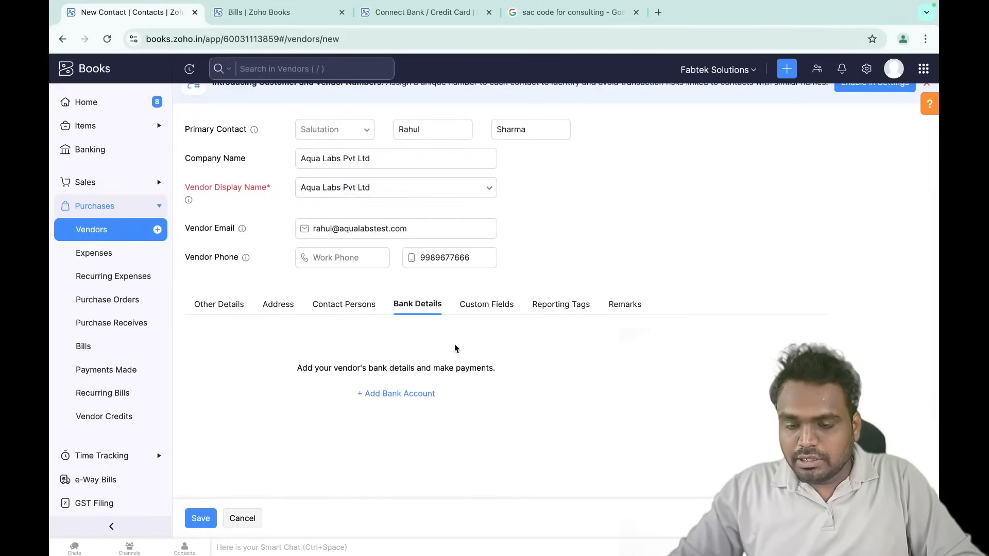
pyautogui.click(390, 394)
pyautogui.click(397, 375)
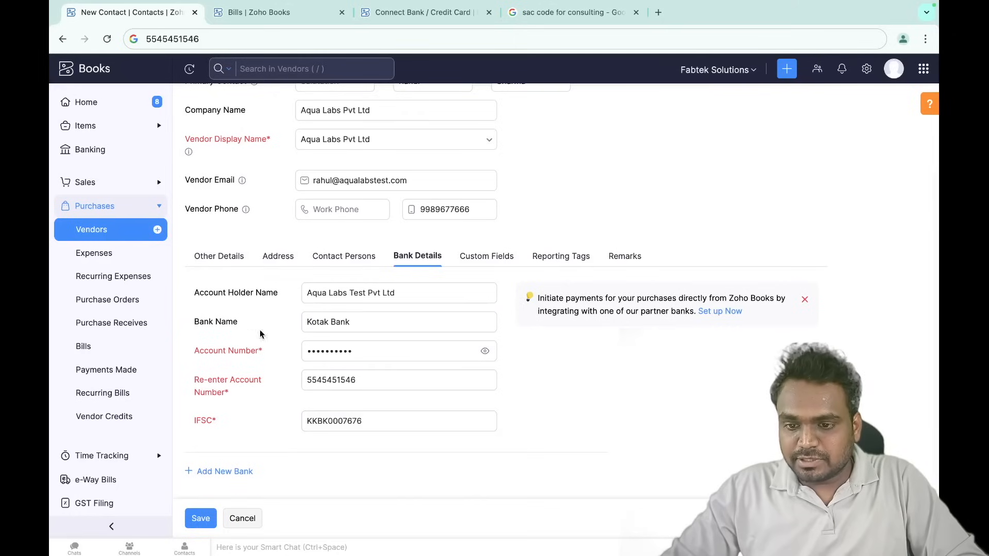
pyautogui.click(418, 16)
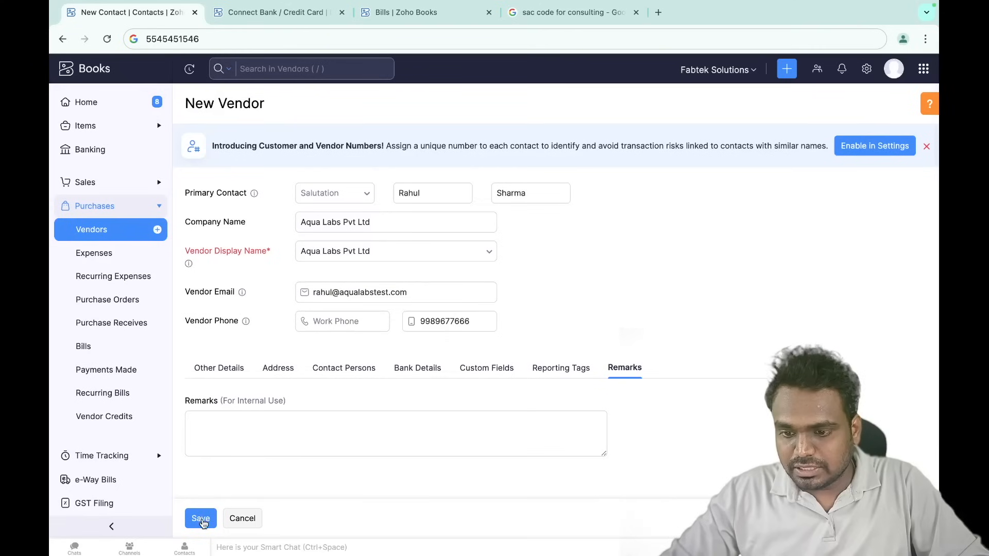
# - Save Aqua Labs Pvt Ltd as a new vendor and reopen its vendor details
pyautogui.click(202, 521)
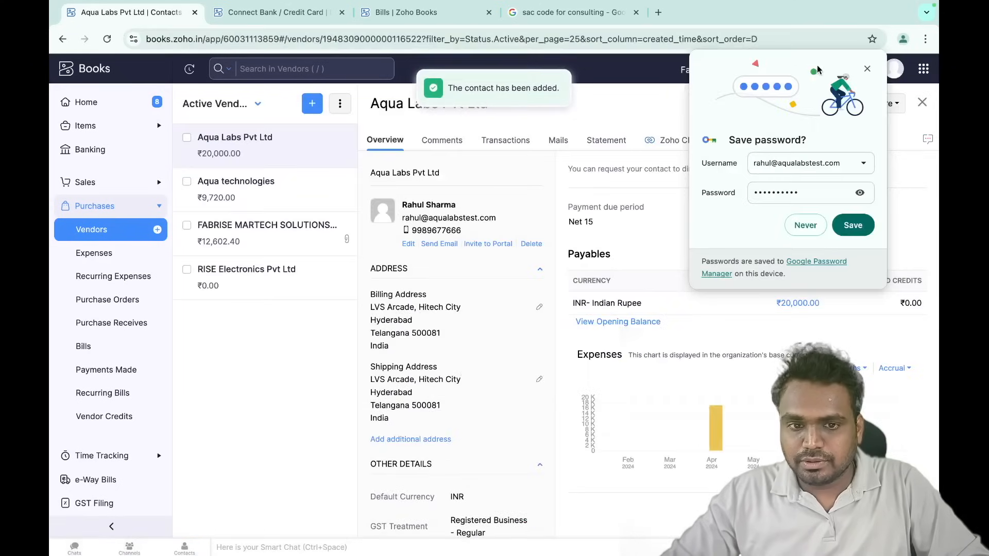
pyautogui.click(867, 69)
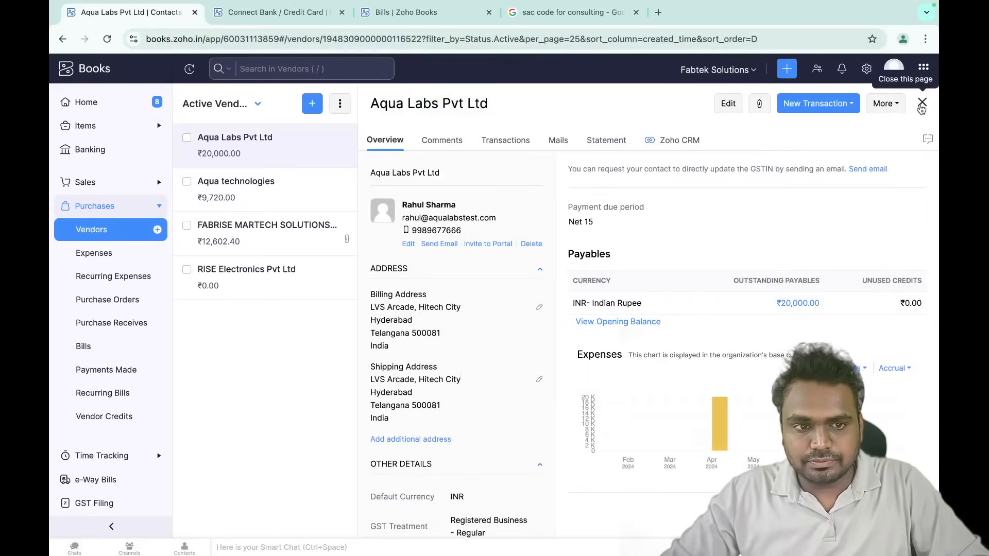
pyautogui.click(921, 103)
pyautogui.click(250, 168)
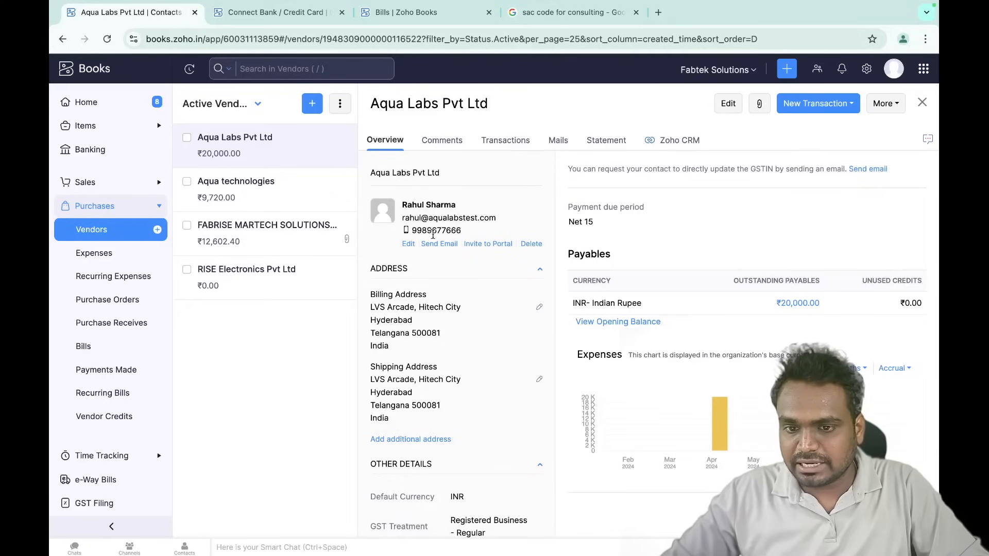
# - Review the saved overview: ₹20,000.00 payables, Net 15 terms and the Kotak Bank account details
pyautogui.scroll(-1, 433, 325)
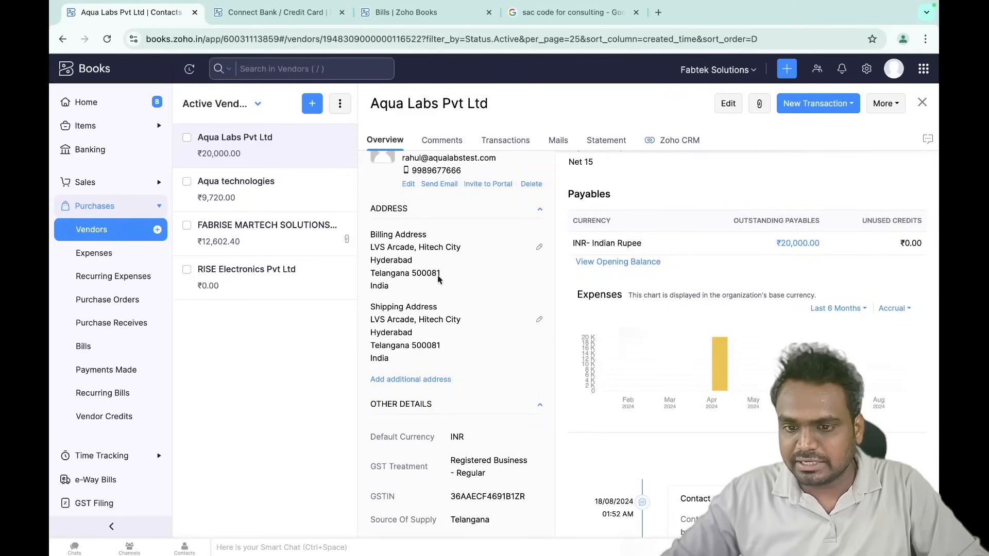
pyautogui.scroll(-2, 450, 321)
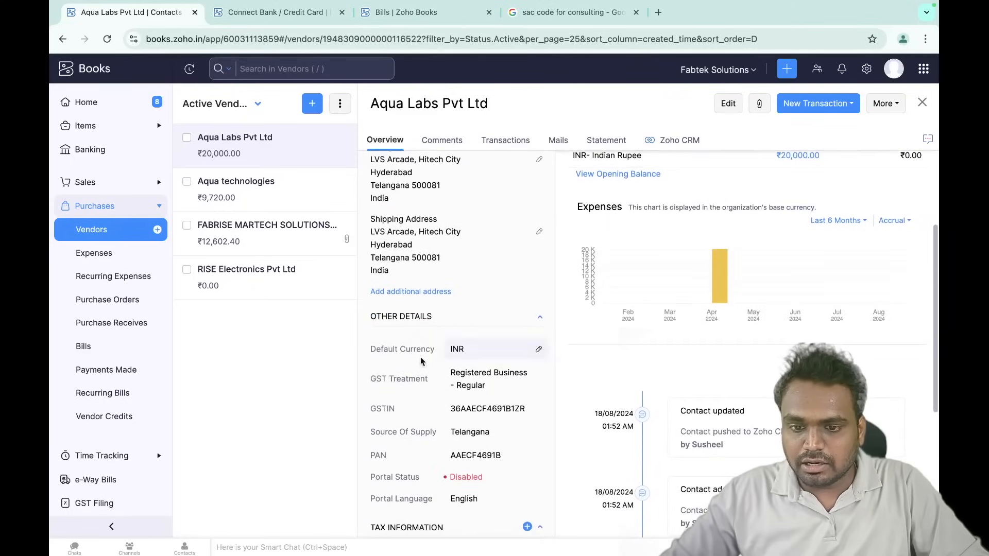
pyautogui.scroll(-3, 413, 393)
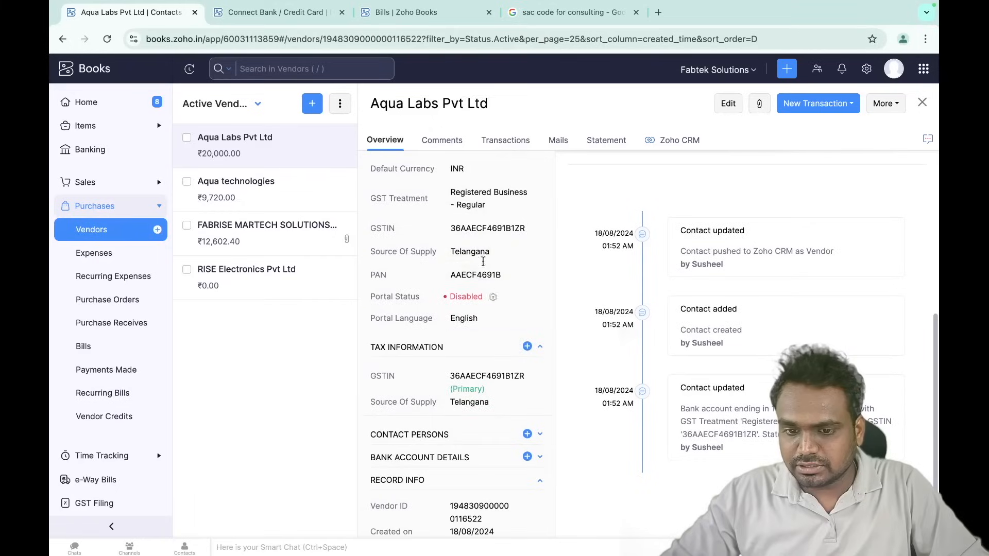
pyautogui.scroll(-1, 438, 436)
pyautogui.scroll(-1, 438, 437)
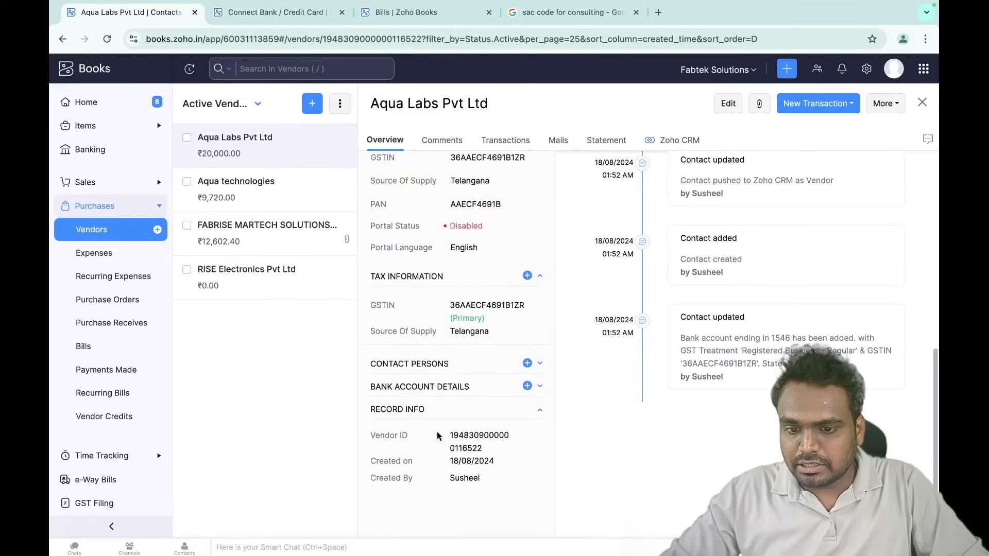
pyautogui.click(444, 393)
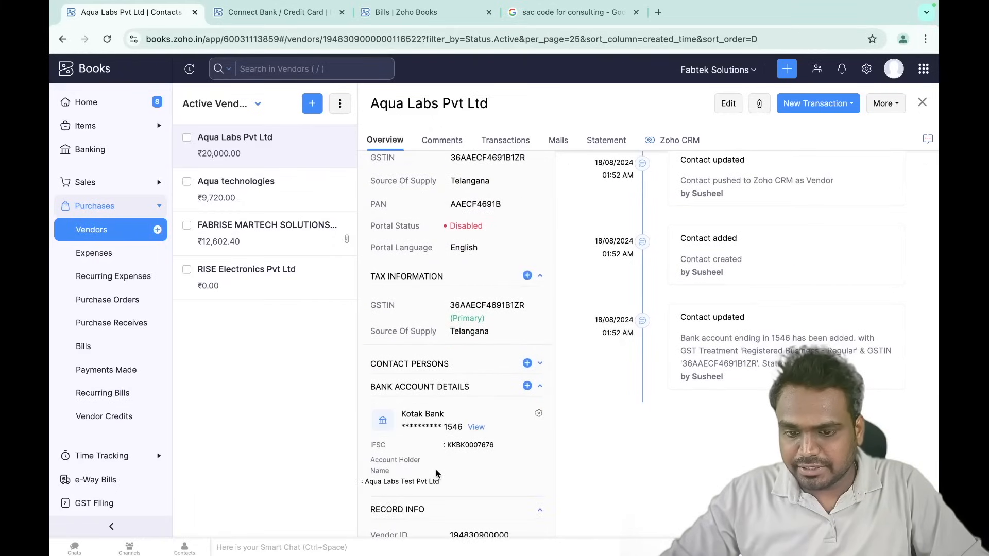
pyautogui.scroll(-1, 437, 474)
pyautogui.scroll(10, 495, 379)
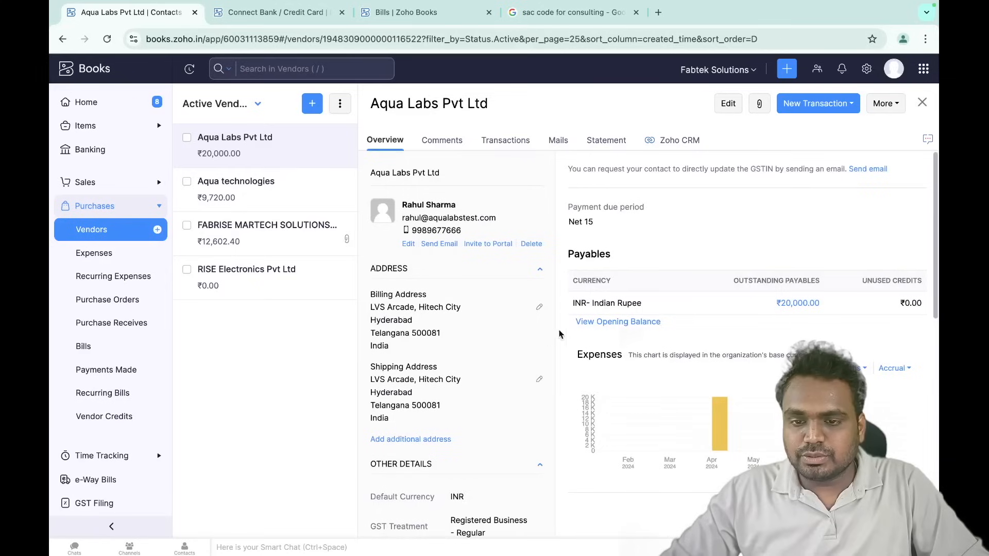
pyautogui.click(502, 143)
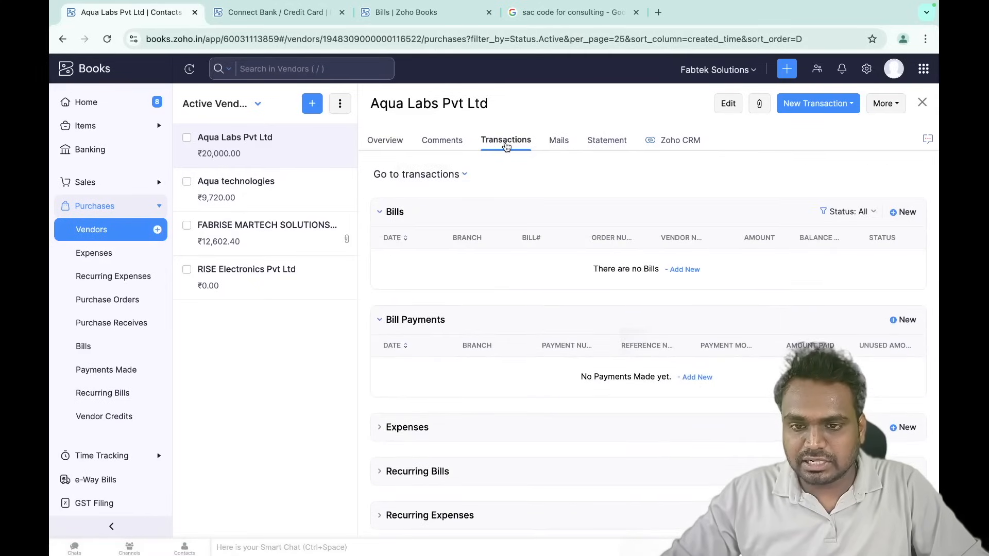
# - Open the FABRISE MARTECH SOLUTIONS PRIVATE LIMITED vendor and review its transactions
pyautogui.click(265, 238)
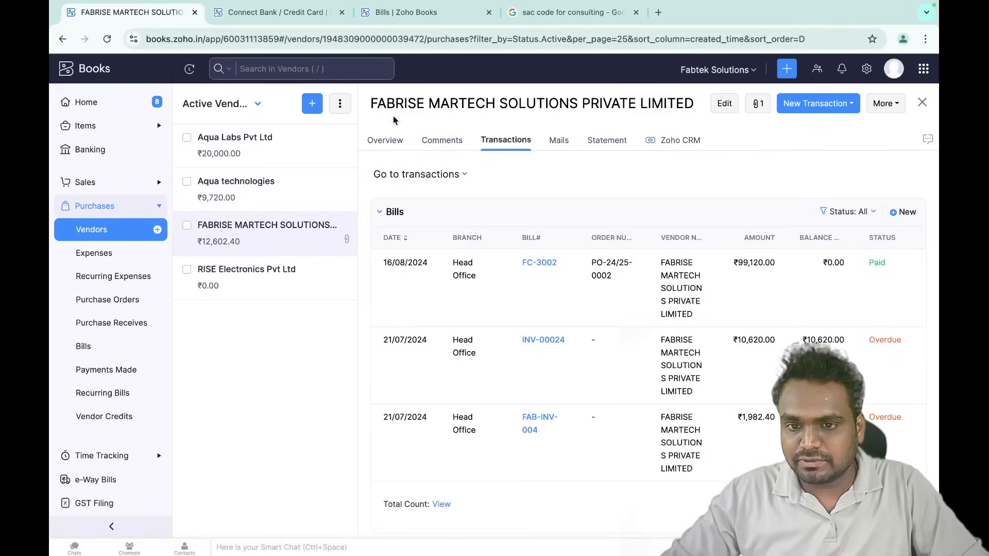
pyautogui.click(385, 141)
pyautogui.click(513, 146)
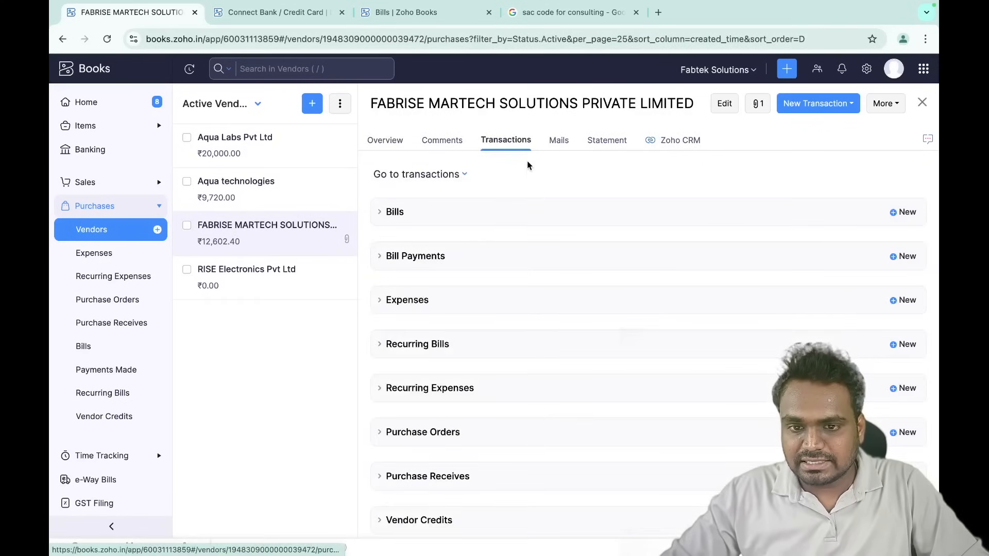
pyautogui.scroll(-5, 556, 176)
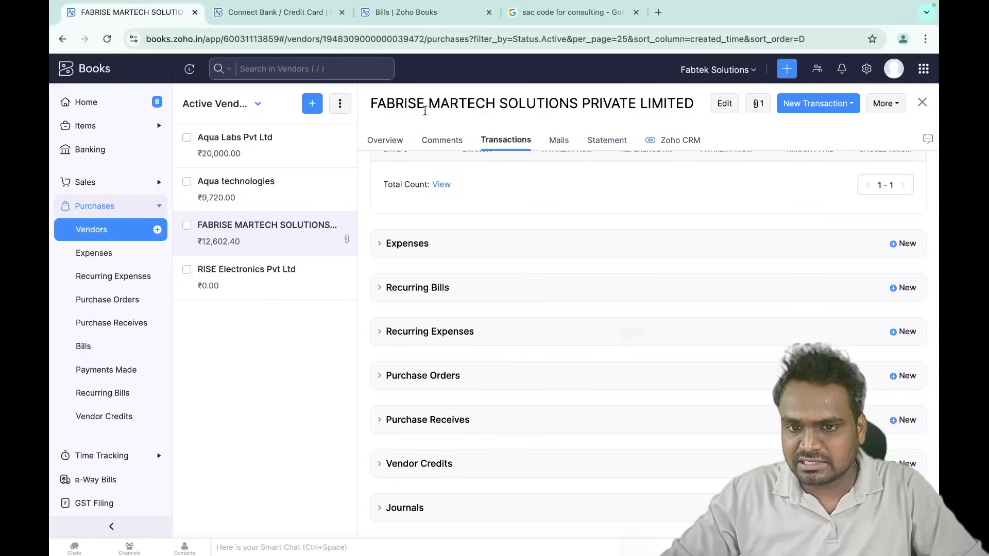
pyautogui.scroll(5, 483, 217)
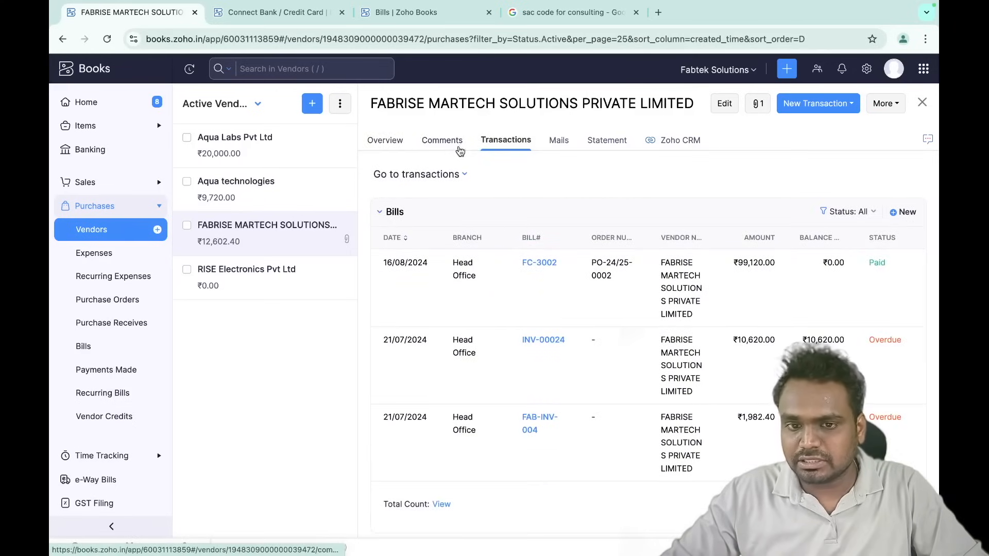
# - Check this vendor's mails and this month's statement, then view all purchase orders
pyautogui.click(558, 140)
pyautogui.click(604, 140)
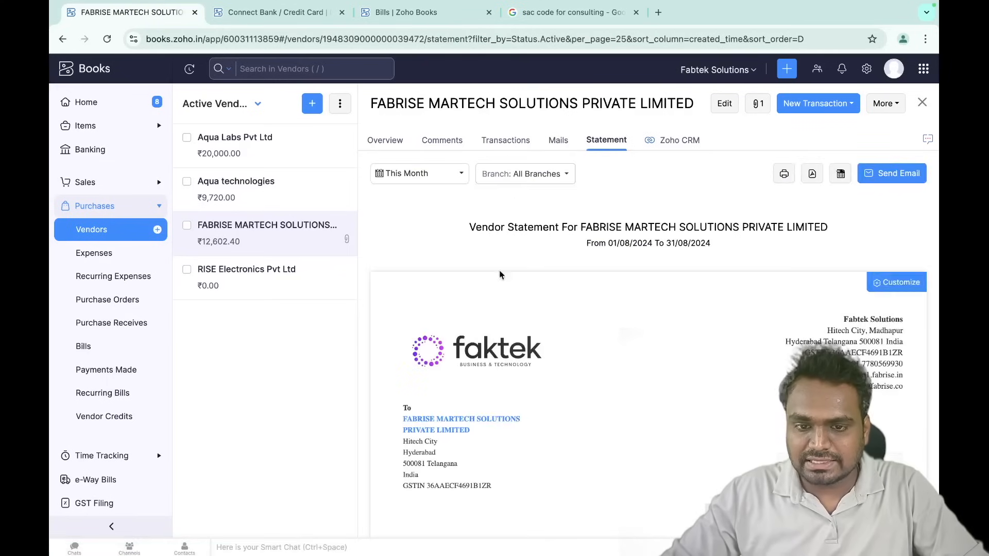
pyautogui.scroll(-6, 703, 386)
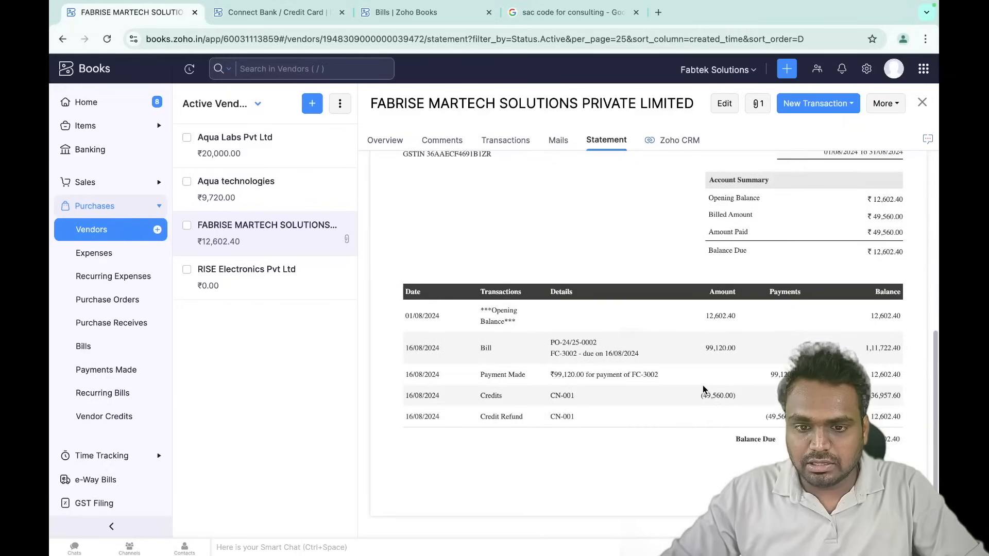
pyautogui.scroll(1, 702, 385)
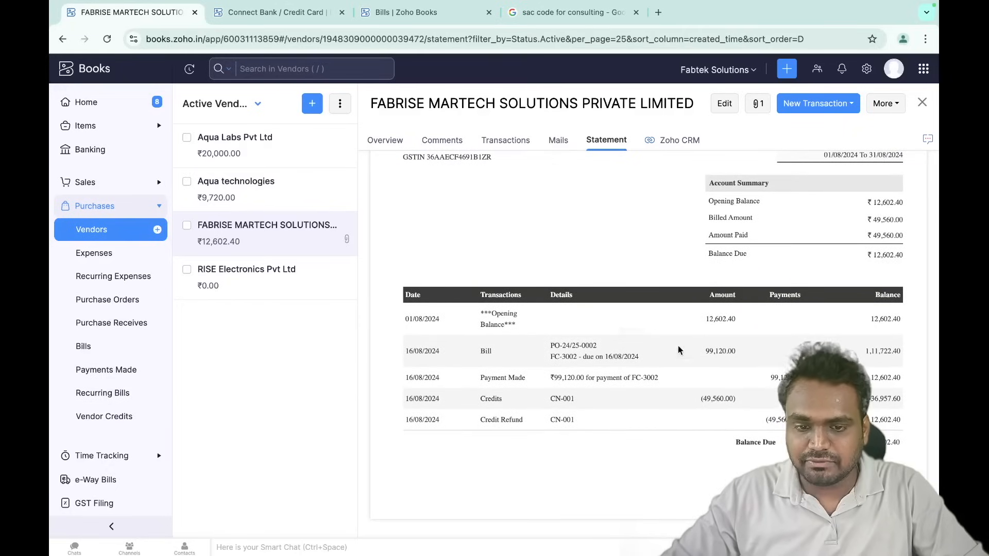
pyautogui.click(384, 140)
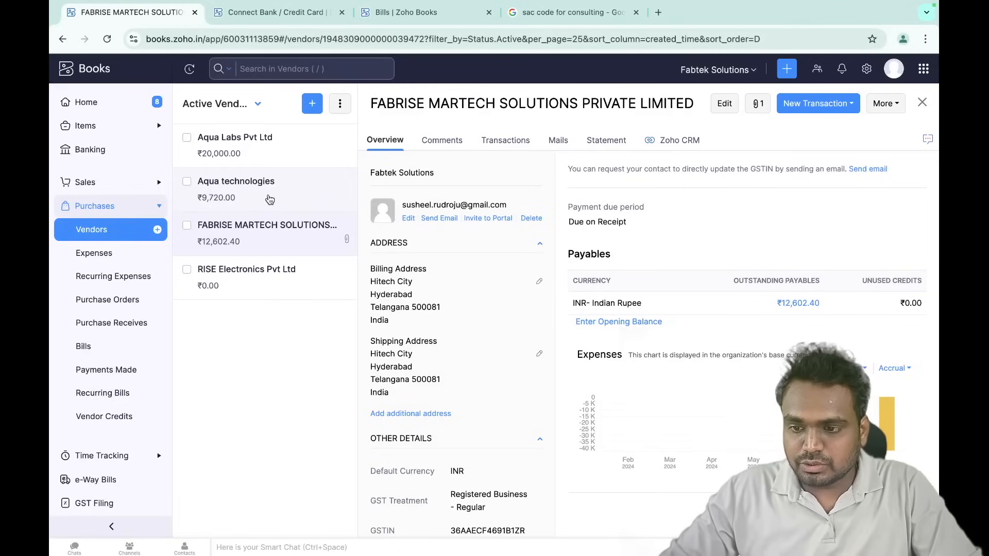
pyautogui.click(135, 304)
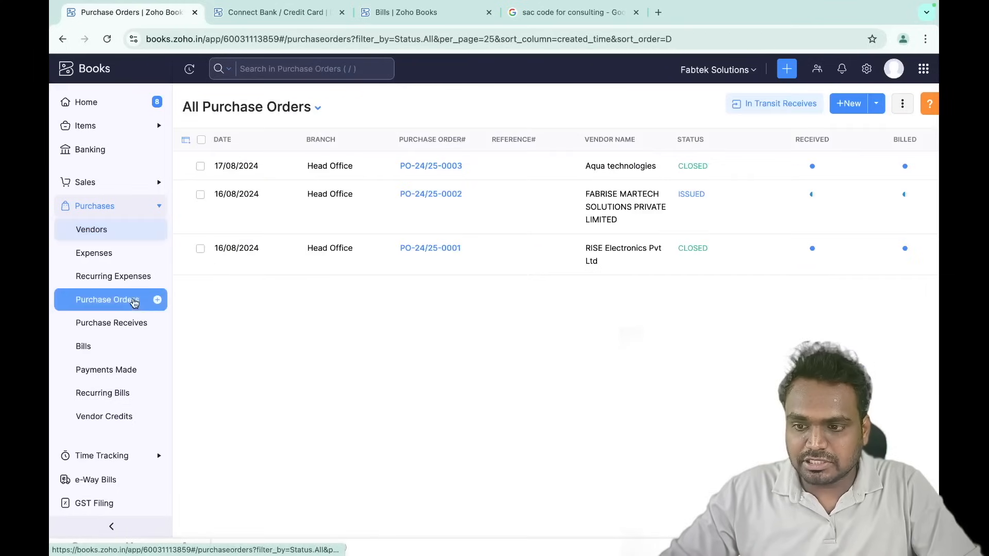
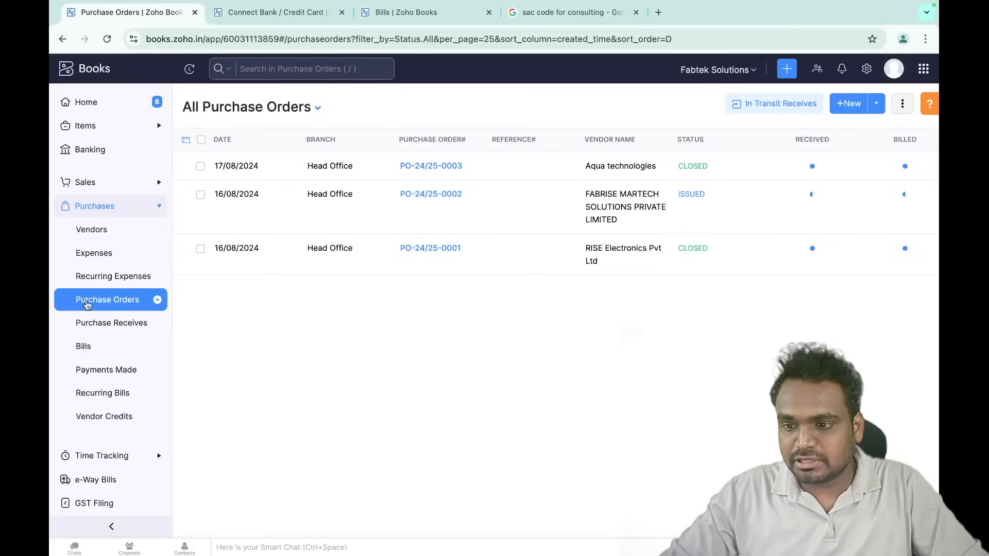
# - Start a blank purchase order, numbered PO-24/25-0004 and dated 18/08/2024
pyautogui.click(851, 103)
# - Choose Aqua Labs Pvt Ltd as vendor and set the first line's account to Consultant Expense
pyautogui.click(376, 160)
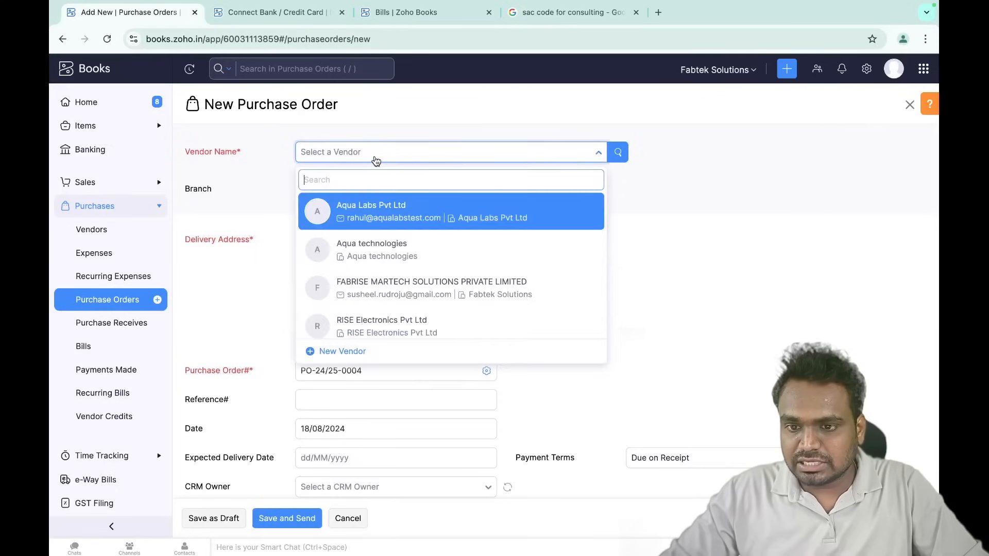
pyautogui.click(395, 213)
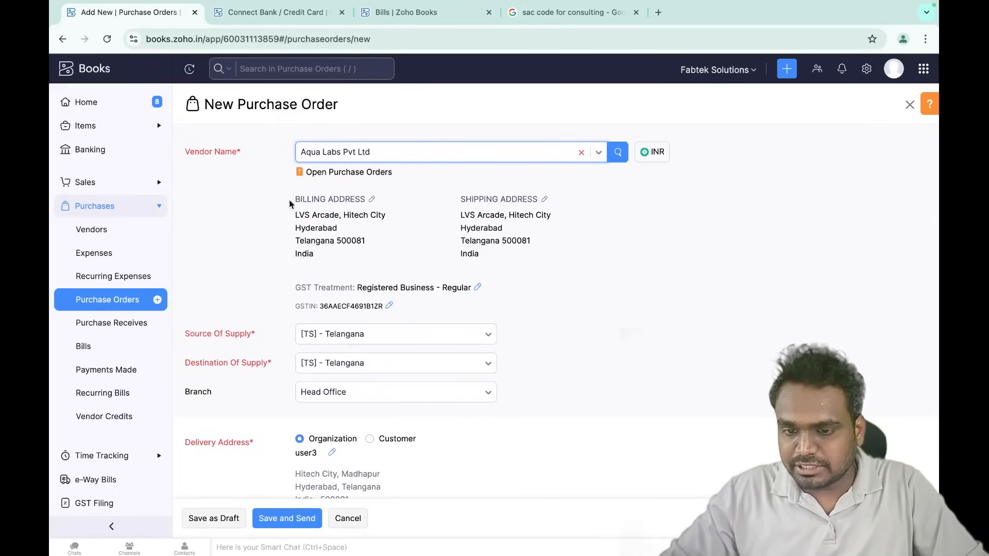
pyautogui.scroll(-10, 414, 333)
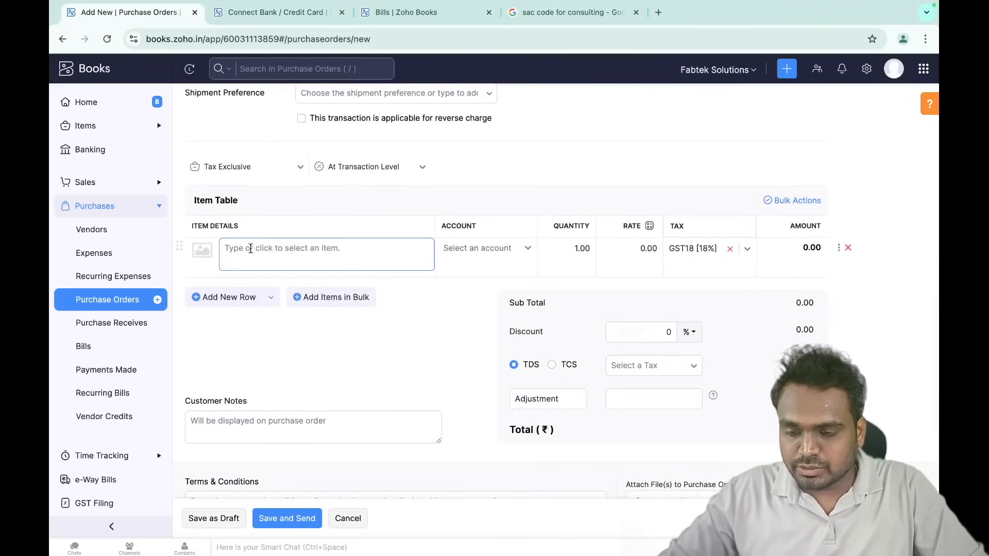
pyautogui.click(249, 250)
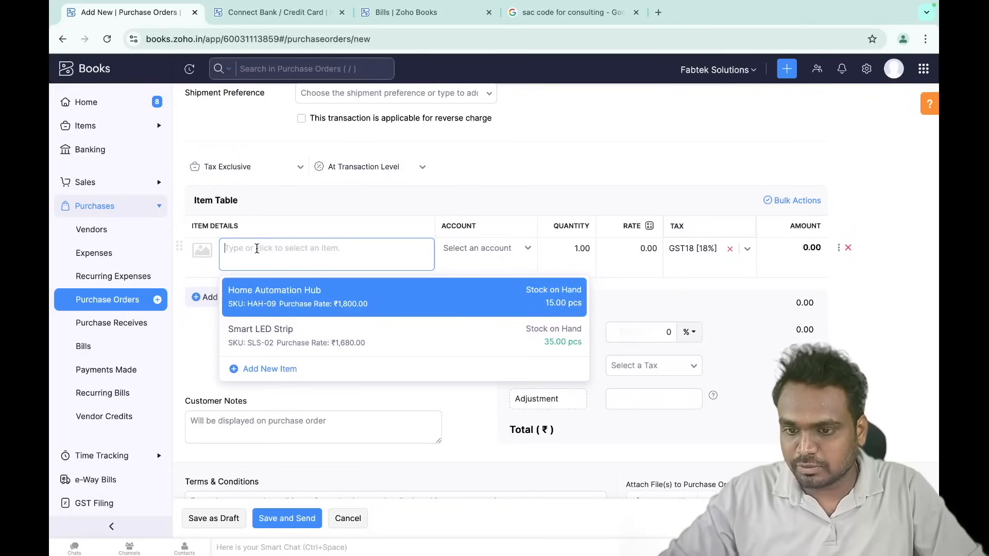
pyautogui.click(492, 251)
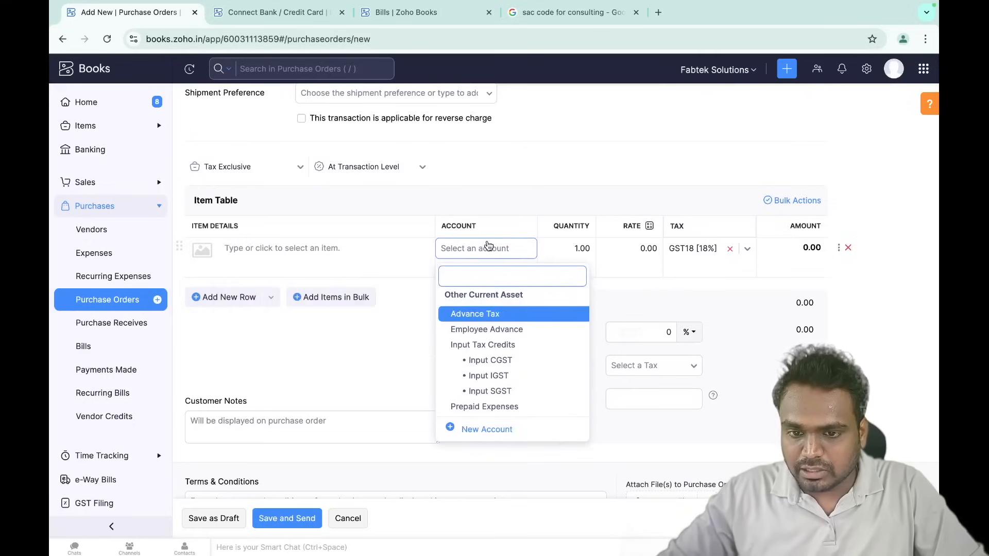
pyautogui.scroll(-1, 479, 383)
pyautogui.scroll(-3, 479, 382)
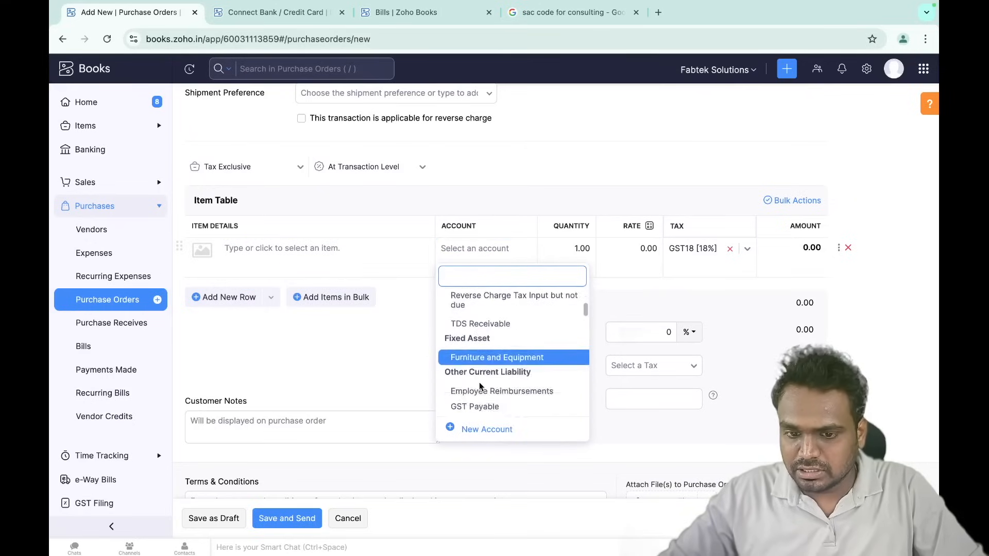
pyautogui.scroll(-3, 479, 382)
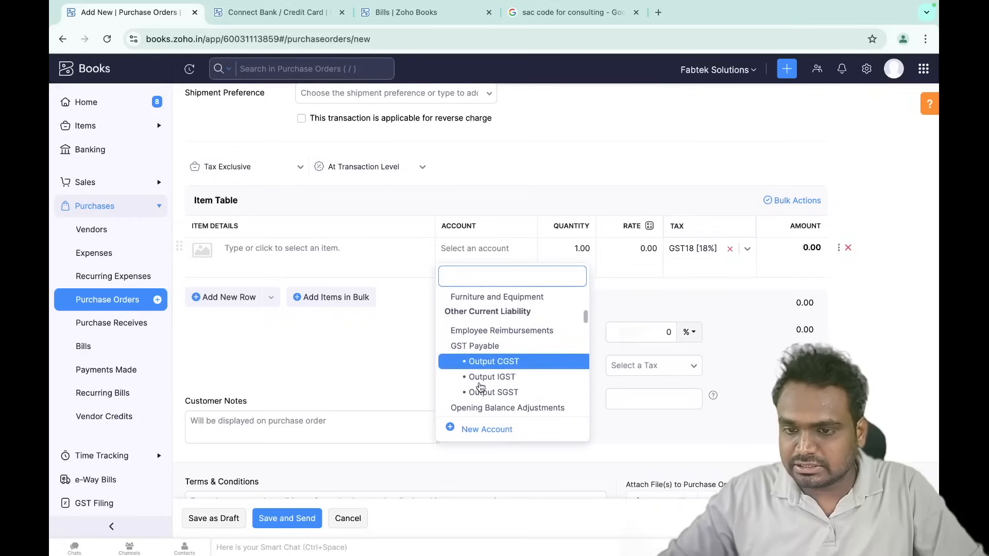
pyautogui.scroll(-2, 481, 384)
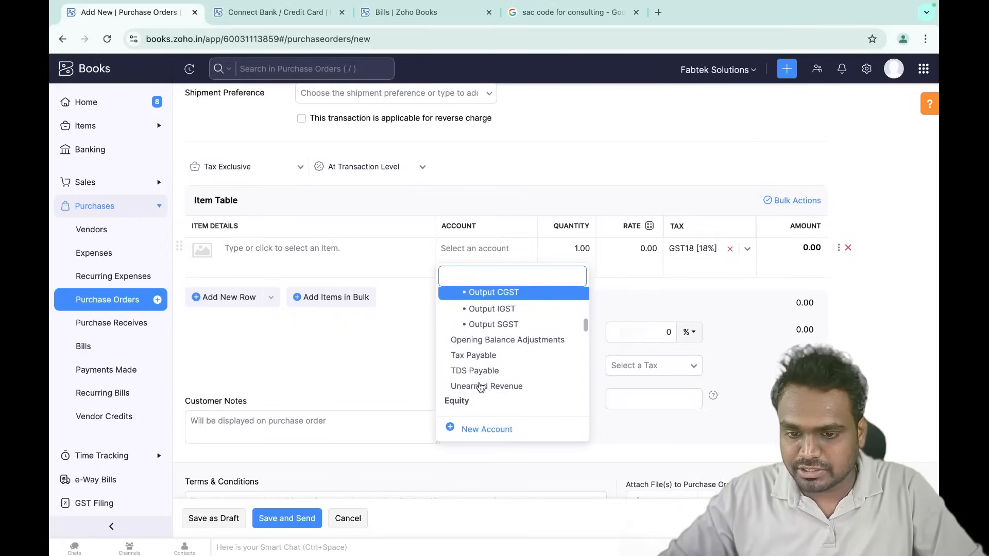
pyautogui.write('cons')
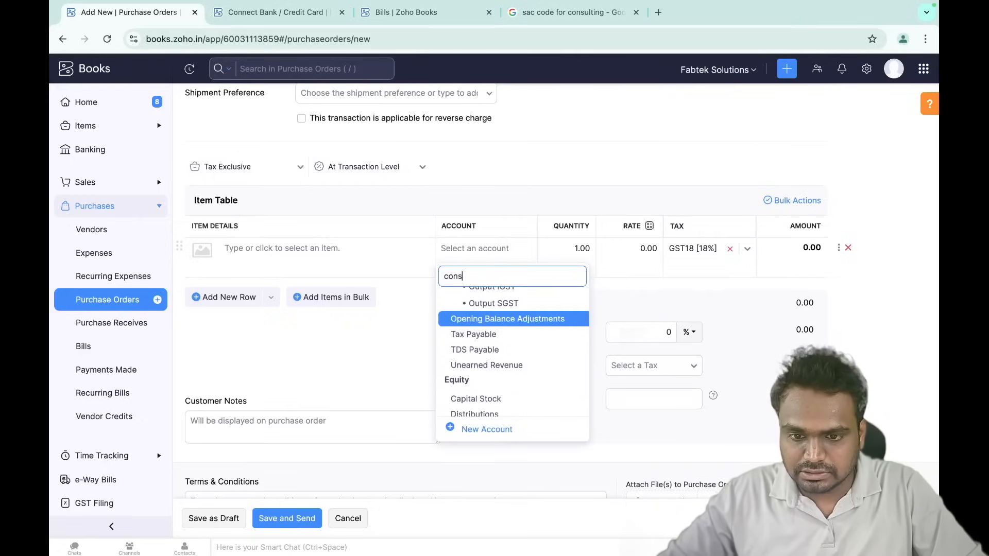
pyautogui.click(492, 316)
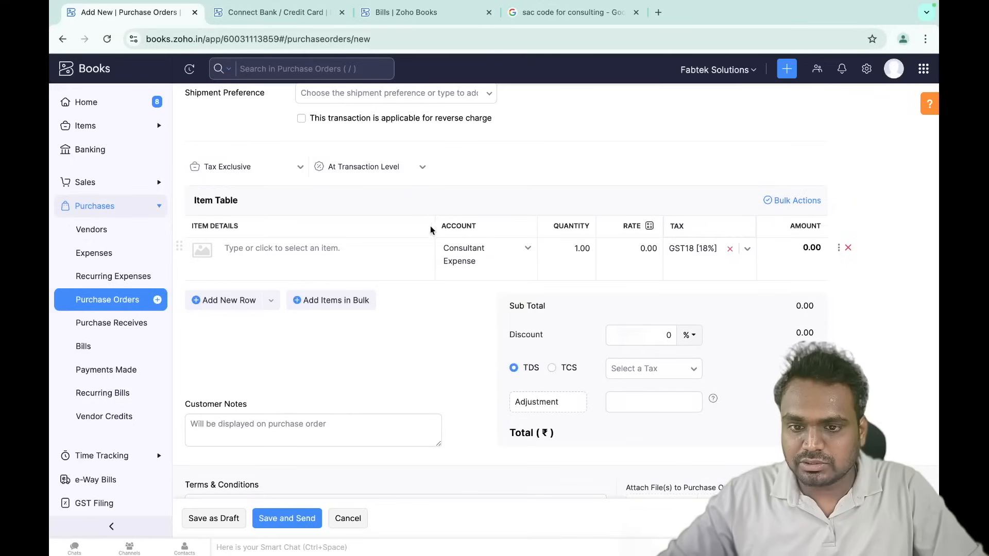
# - Name the line item 'consulting fee' and save SAC code 998312 for it
pyautogui.click(311, 248)
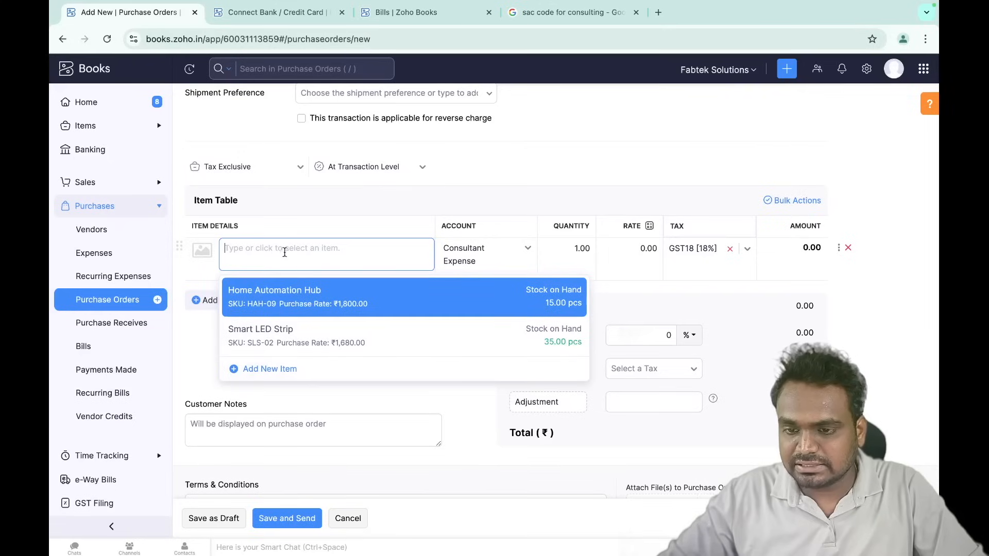
pyautogui.write('con')
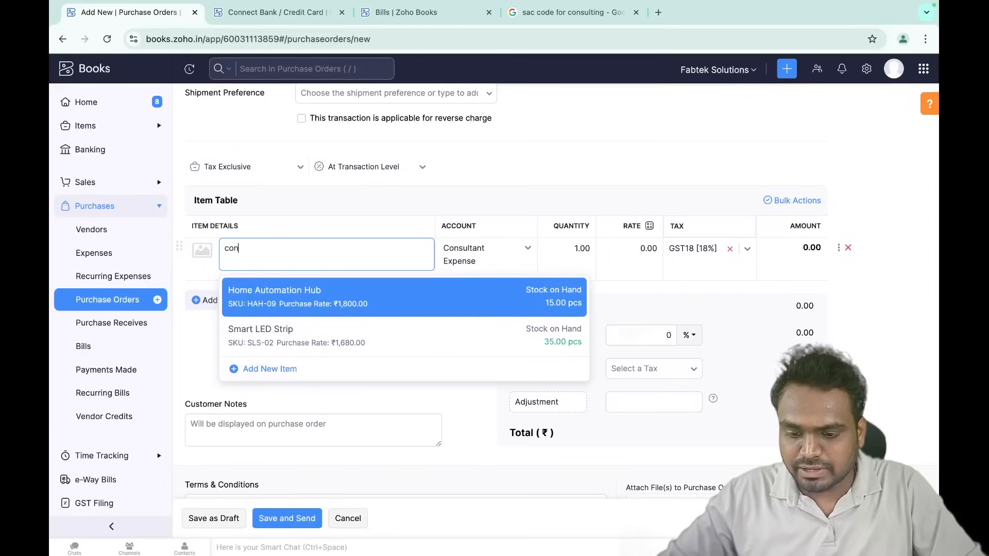
pyautogui.write('sulting fee')
pyautogui.click(284, 205)
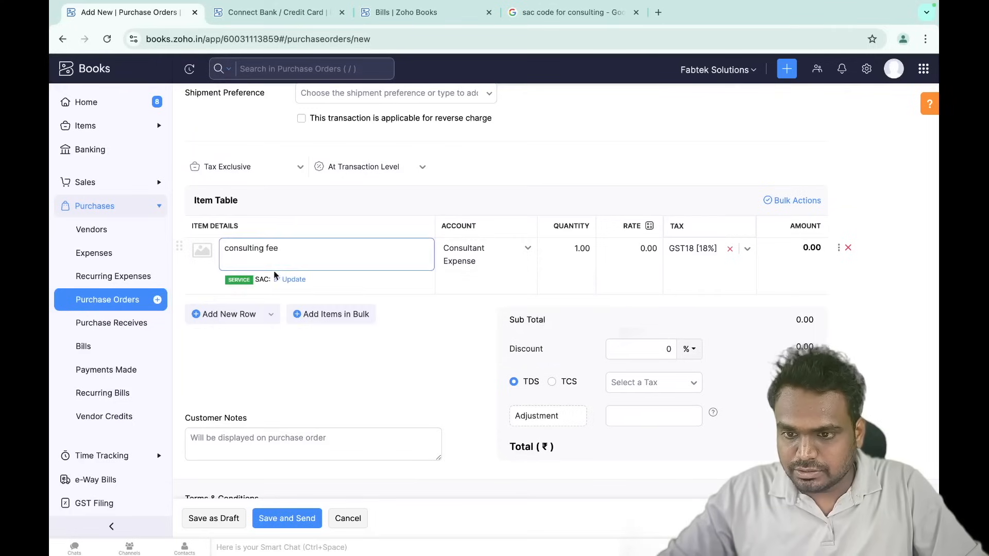
pyautogui.click(294, 280)
pyautogui.click(296, 315)
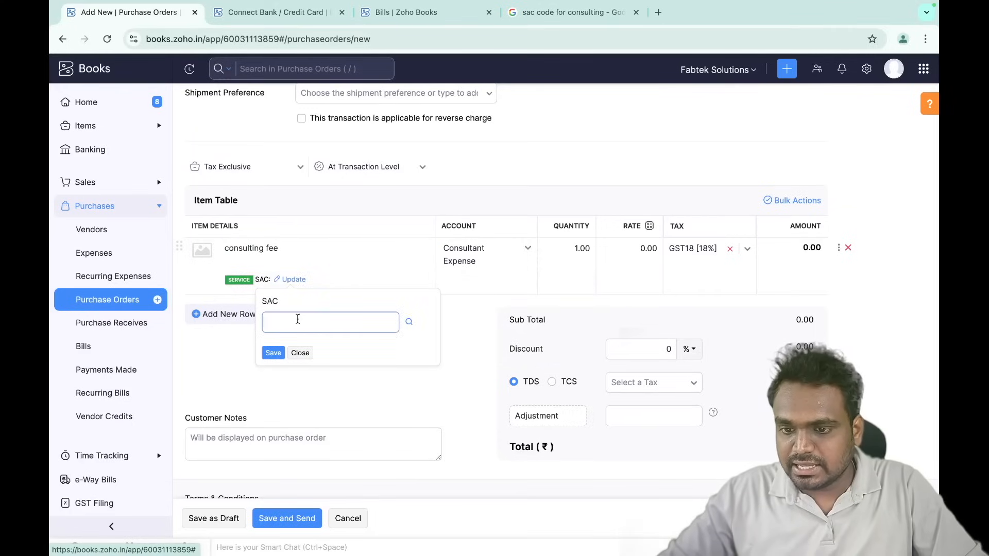
pyautogui.write('998312')
pyautogui.click(273, 352)
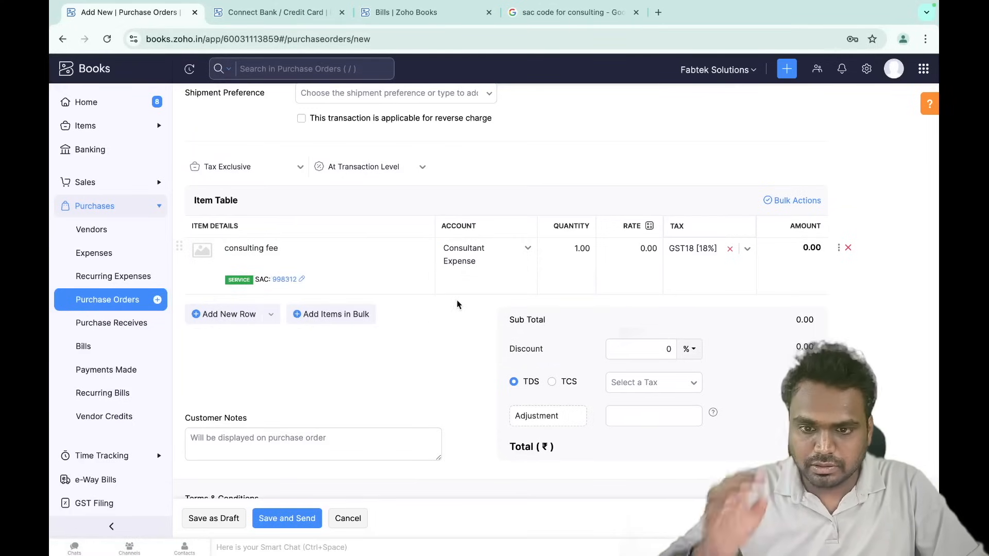
pyautogui.click(629, 250)
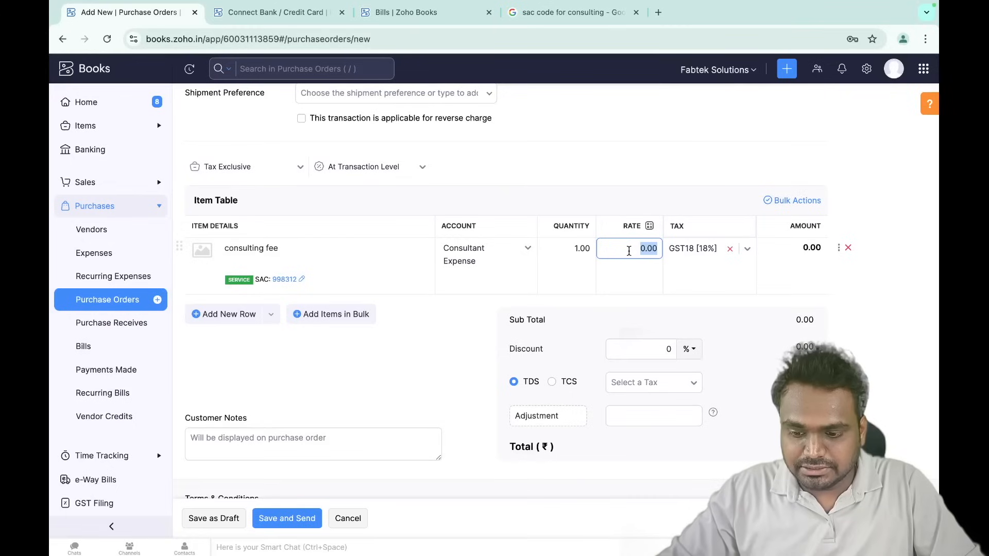
# - Set the consulting fee line's rate to 20000
pyautogui.write('20000')
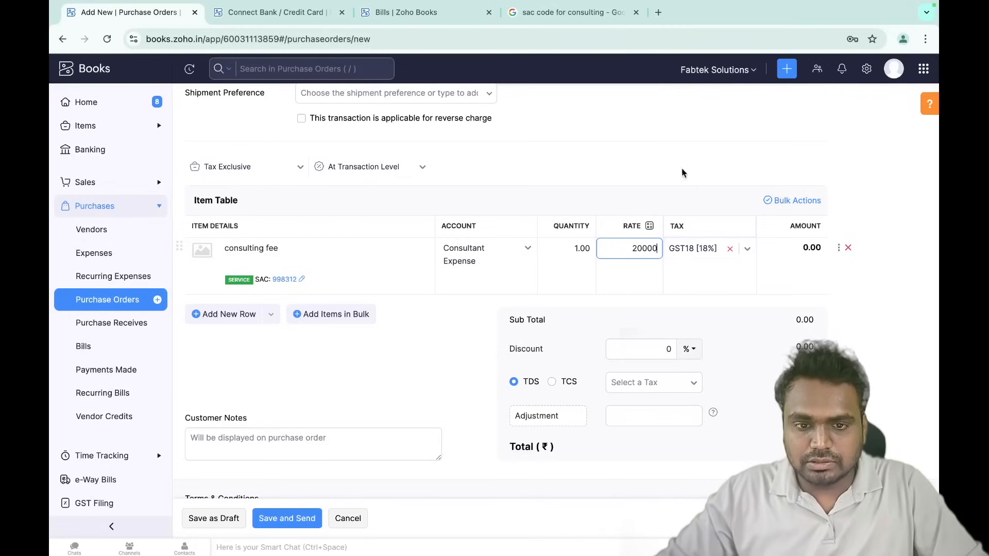
pyautogui.click(685, 181)
pyautogui.scroll(-2, 611, 341)
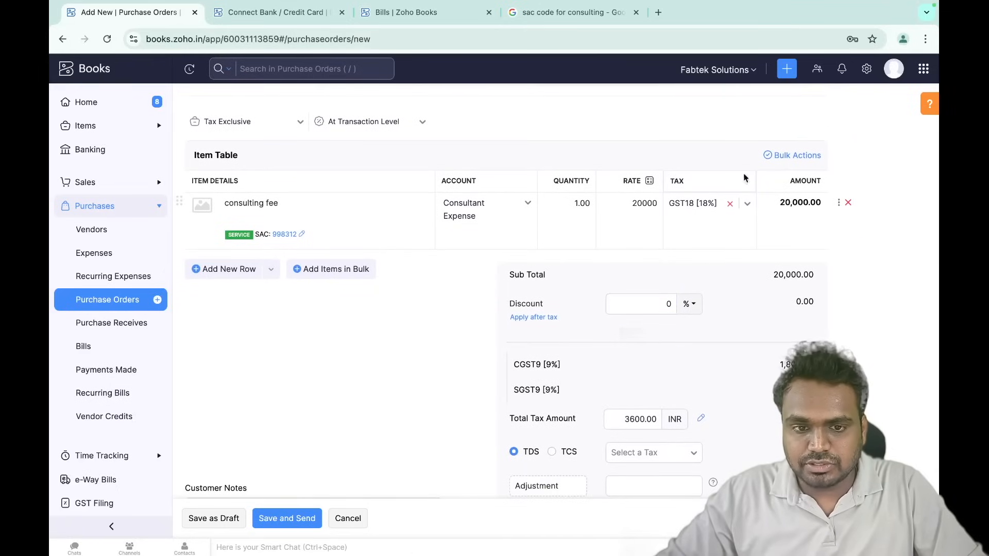
pyautogui.scroll(-3, 640, 276)
pyautogui.scroll(1, 520, 290)
pyautogui.scroll(-2, 519, 286)
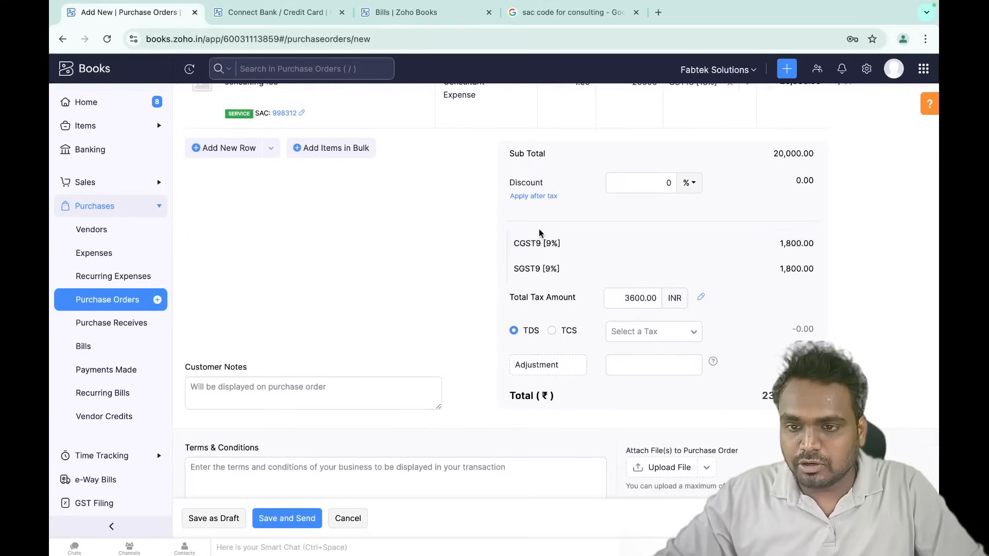
# - Apply Professional Fees 10% TDS, bringing the total to ₹21,600.00, and save as draft
pyautogui.click(647, 333)
pyautogui.scroll(-5, 668, 447)
pyautogui.scroll(-3, 669, 392)
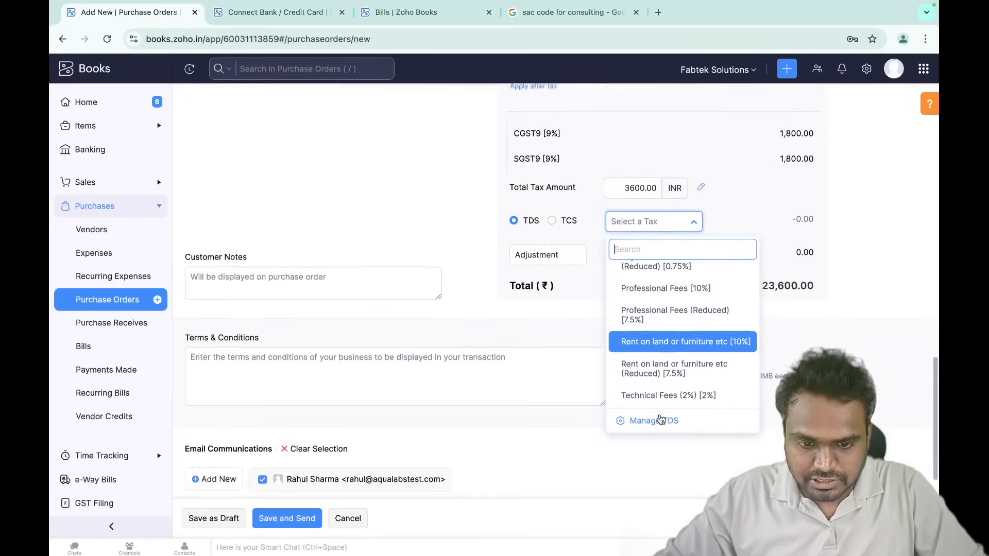
pyautogui.click(672, 295)
pyautogui.scroll(-1, 772, 227)
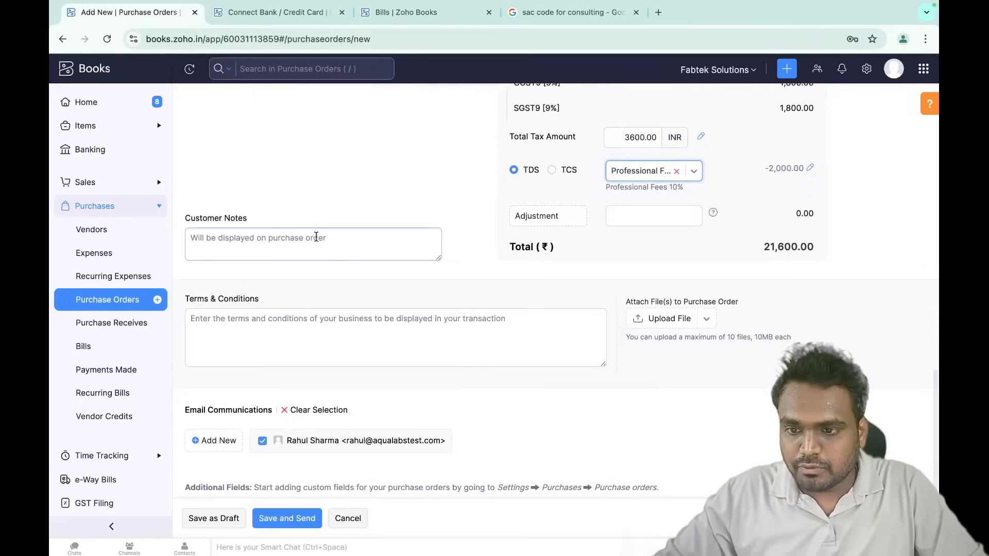
pyautogui.click(301, 333)
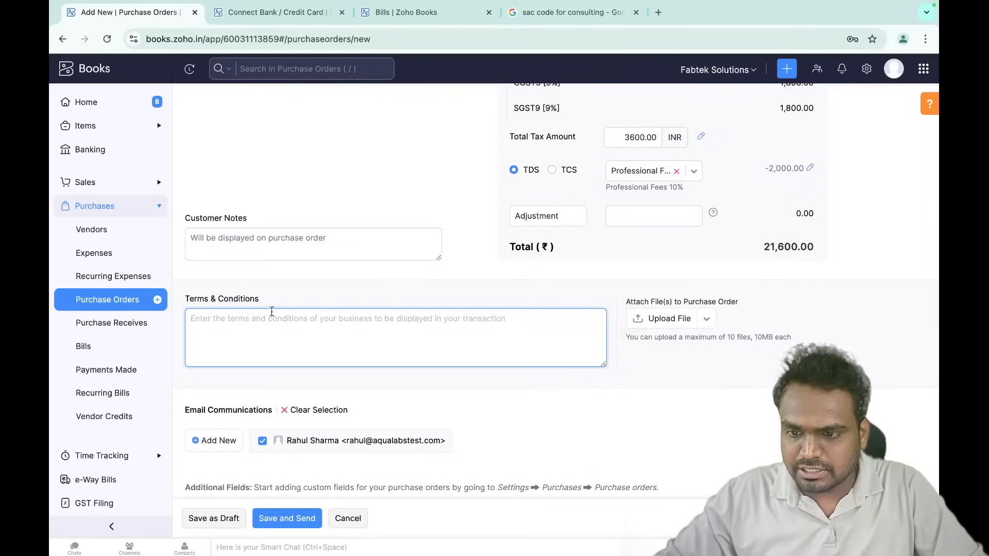
pyautogui.click(315, 233)
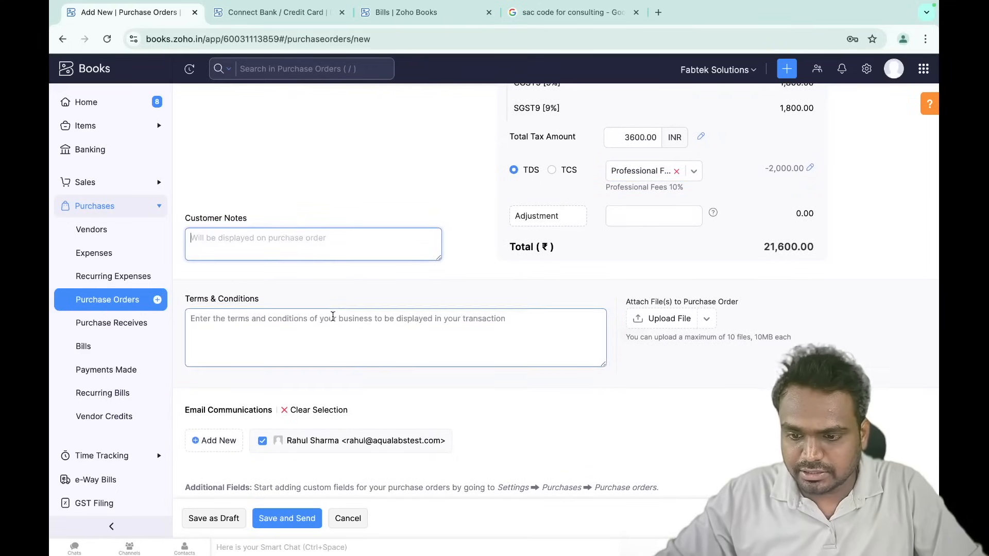
pyautogui.scroll(-1, 332, 314)
pyautogui.scroll(10, 464, 254)
pyautogui.scroll(-10, 463, 253)
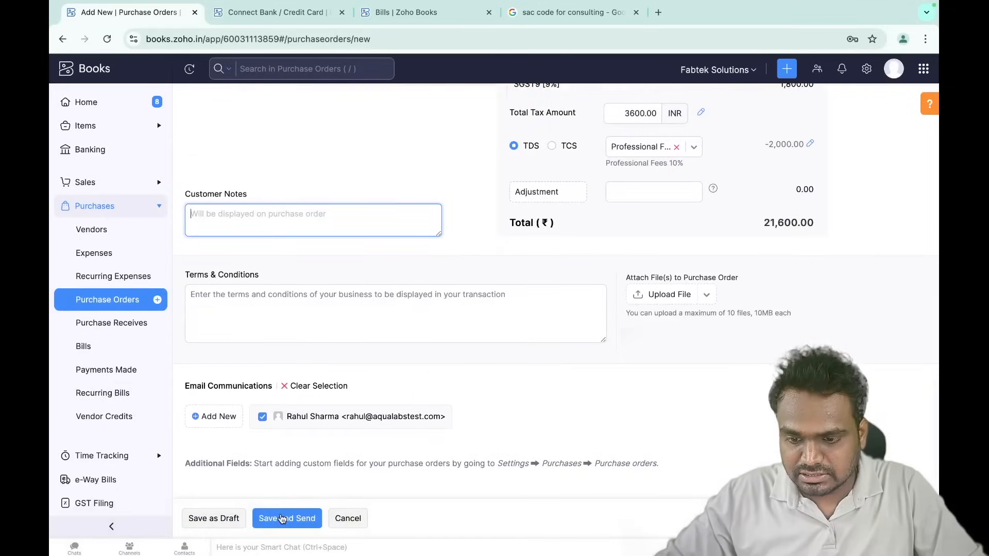
pyautogui.click(232, 520)
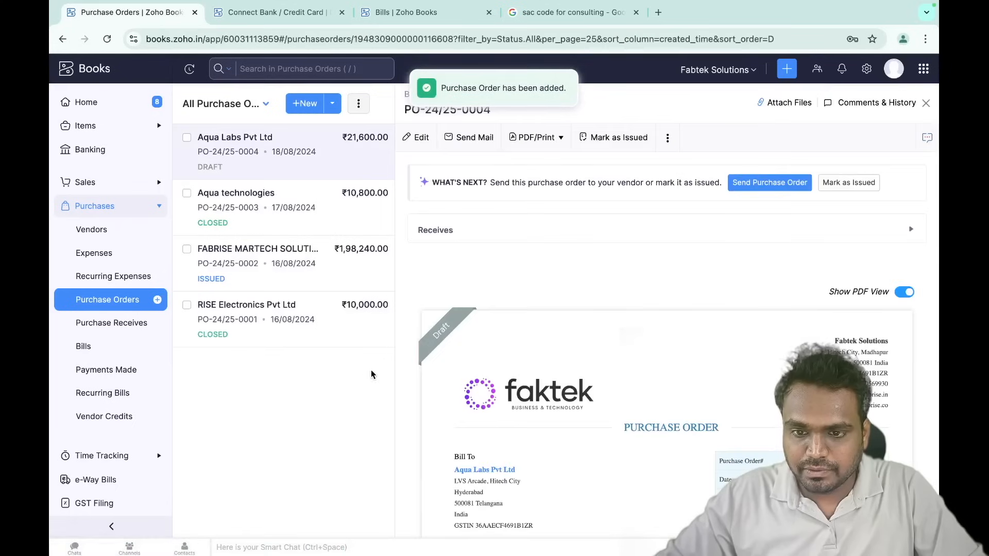
# - Reopen draft PO-24/25-0004 from the list and begin mailing it, reaching the Open-status notice
pyautogui.click(925, 103)
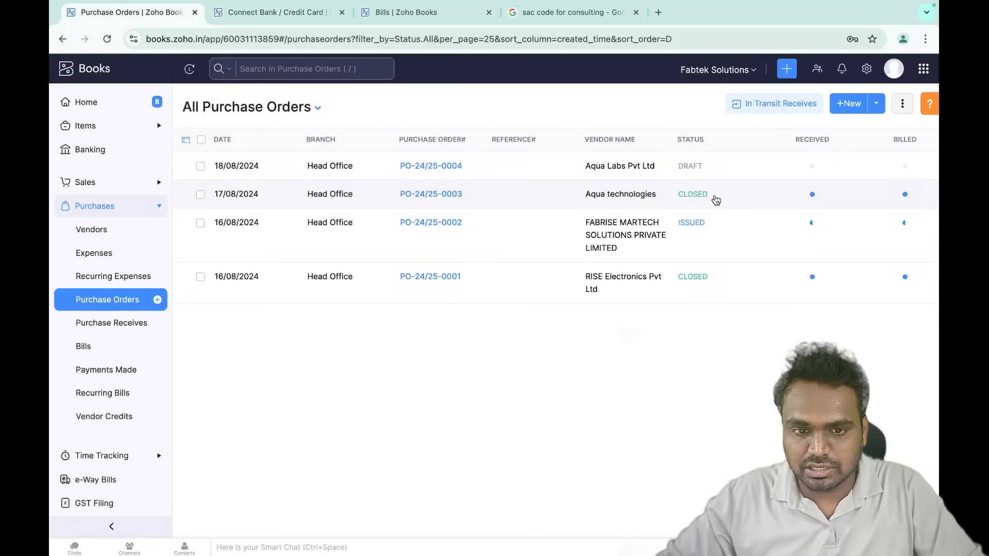
pyautogui.click(616, 168)
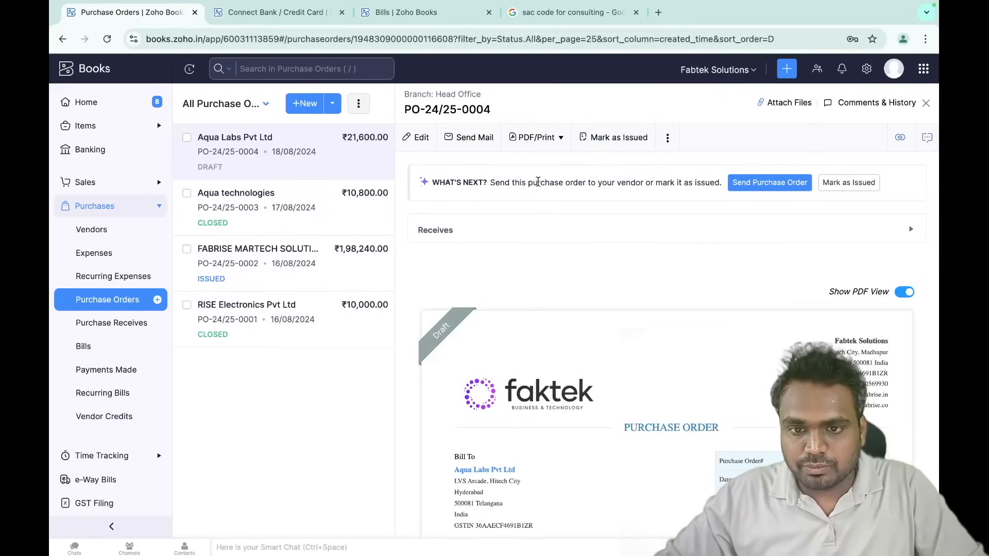
pyautogui.scroll(-10, 581, 418)
pyautogui.scroll(10, 580, 419)
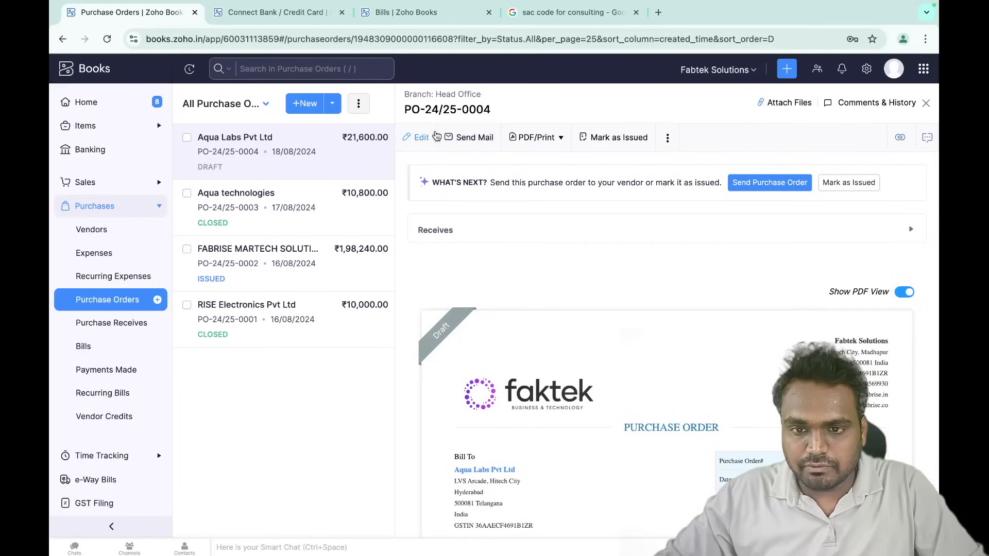
pyautogui.click(482, 139)
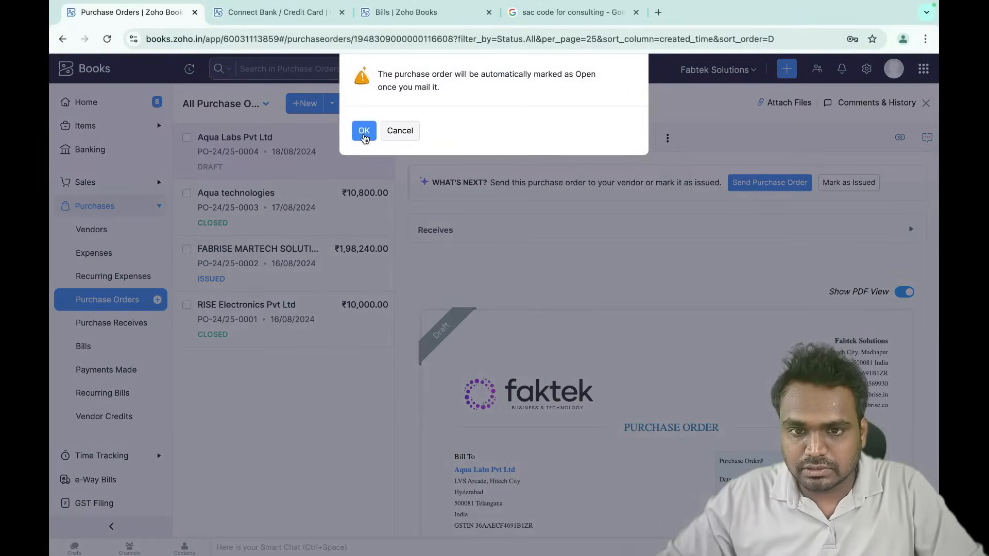
# - Accept the Open-status notice, then cancel the email to Aqua Labs Pvt Ltd without sending
pyautogui.click(364, 132)
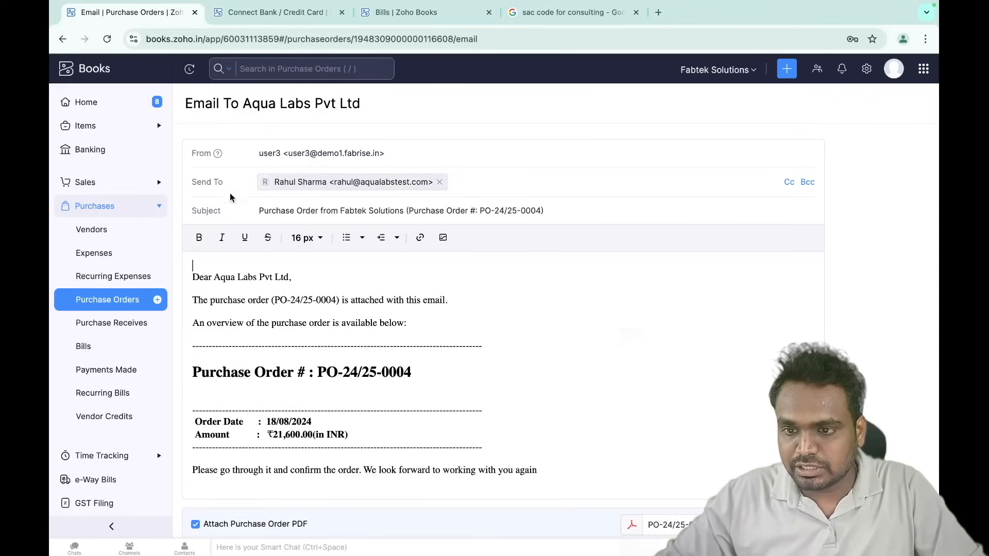
pyautogui.scroll(-2, 325, 344)
pyautogui.scroll(2, 325, 344)
pyautogui.scroll(-2, 326, 344)
pyautogui.scroll(-2, 447, 454)
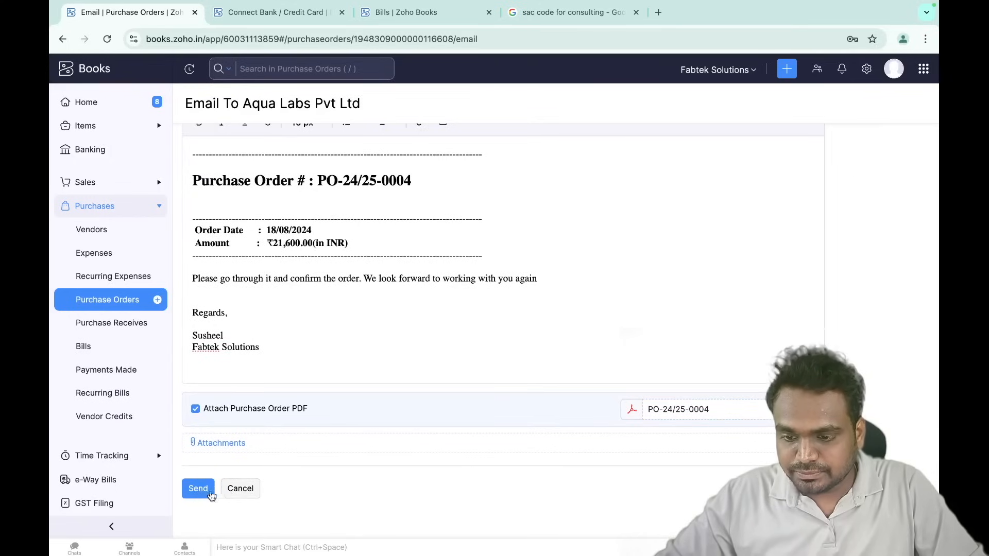
pyautogui.click(241, 489)
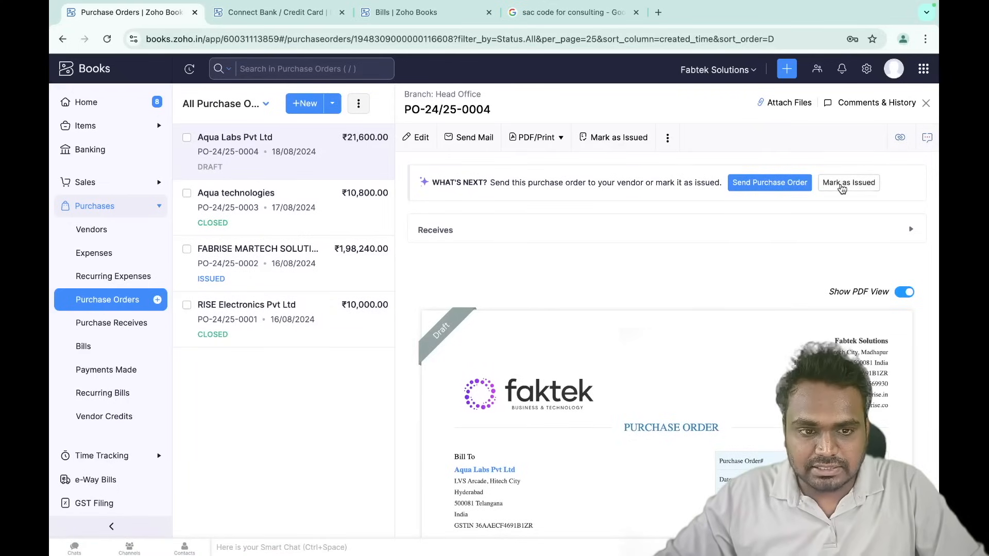
pyautogui.click(842, 183)
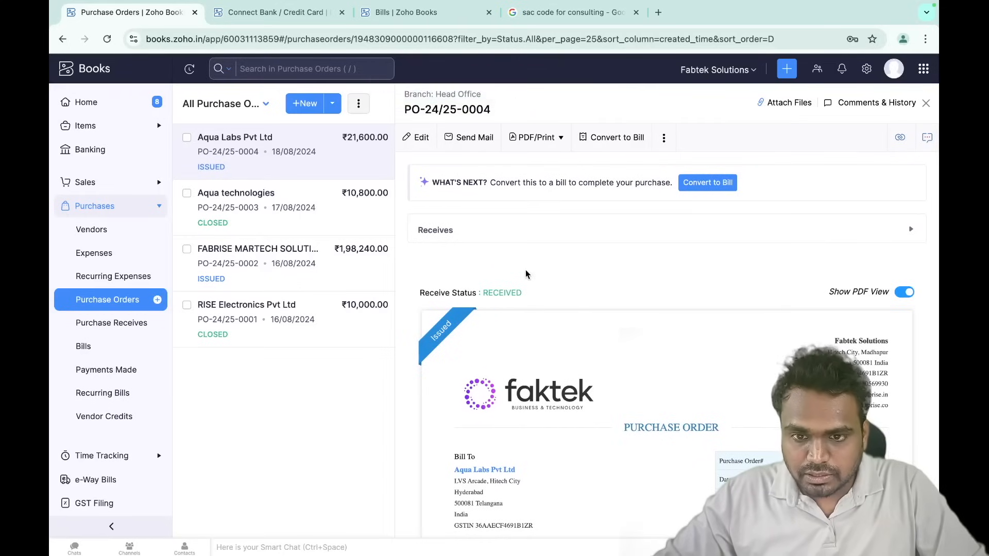
# - Review issued PO-24/25-0004's Received status, receives details and line items
pyautogui.scroll(-5, 560, 456)
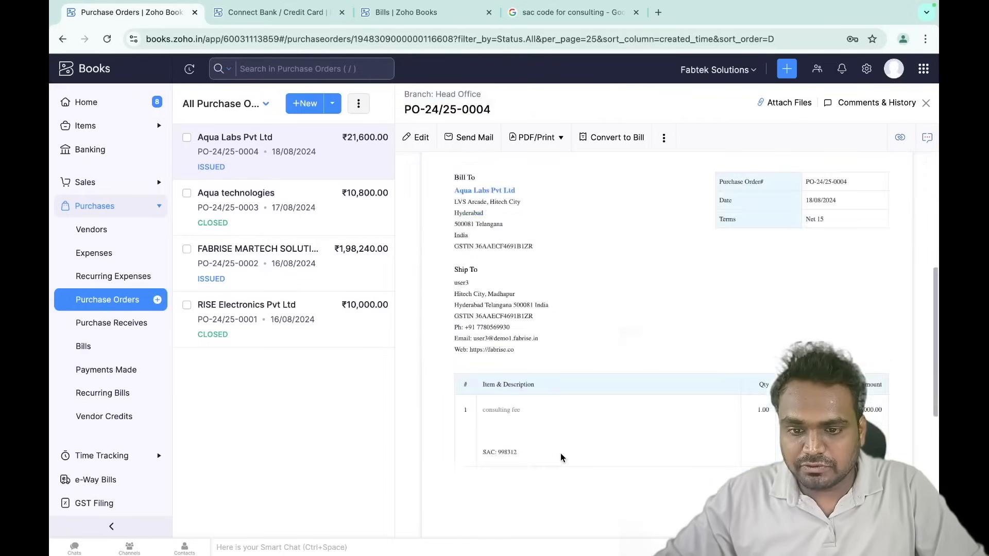
pyautogui.scroll(10, 560, 457)
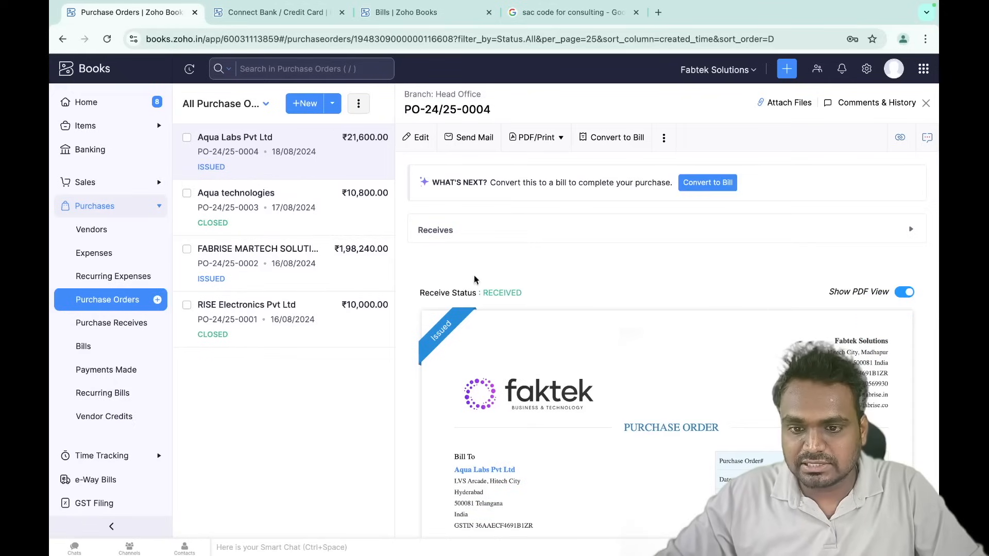
pyautogui.moveTo(421, 293); pyautogui.dragTo(546, 295)
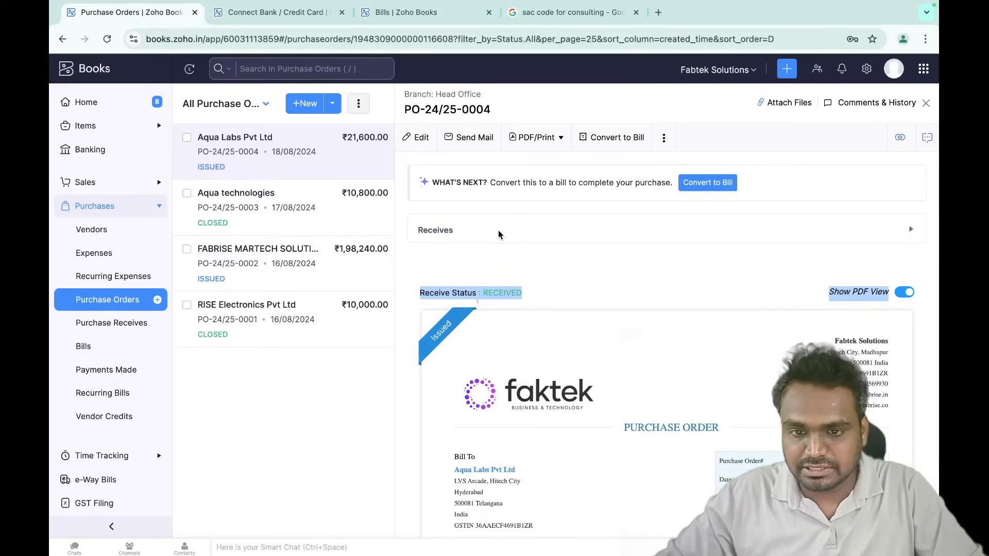
pyautogui.click(516, 228)
pyautogui.click(517, 230)
pyautogui.scroll(-8, 483, 322)
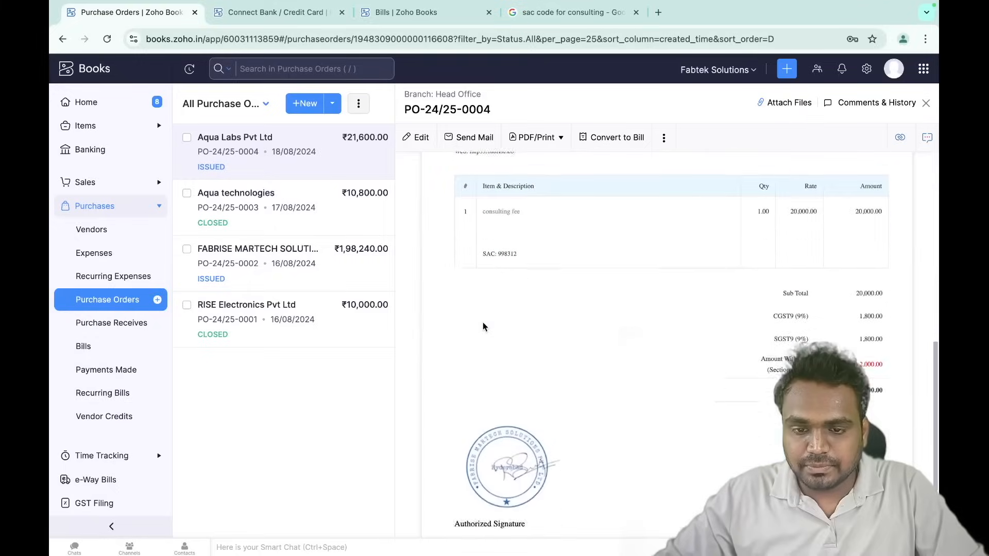
pyautogui.scroll(-2, 483, 323)
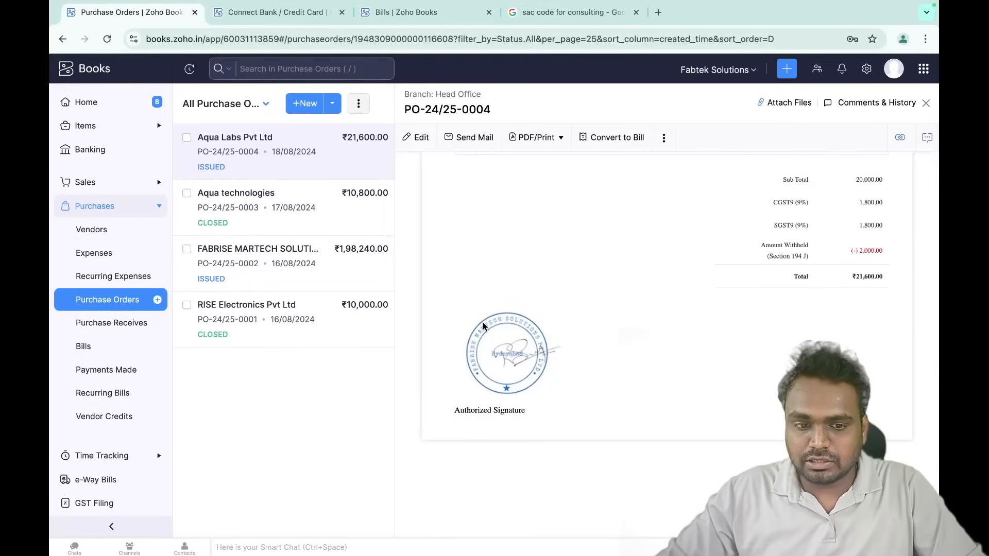
pyautogui.scroll(10, 483, 322)
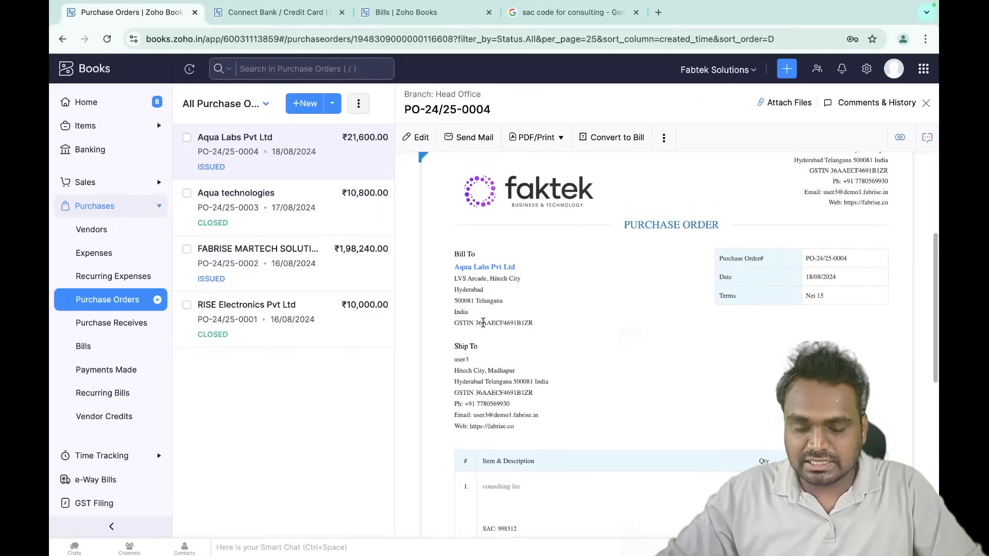
pyautogui.scroll(-4, 483, 323)
pyautogui.scroll(6, 483, 322)
pyautogui.scroll(2, 483, 323)
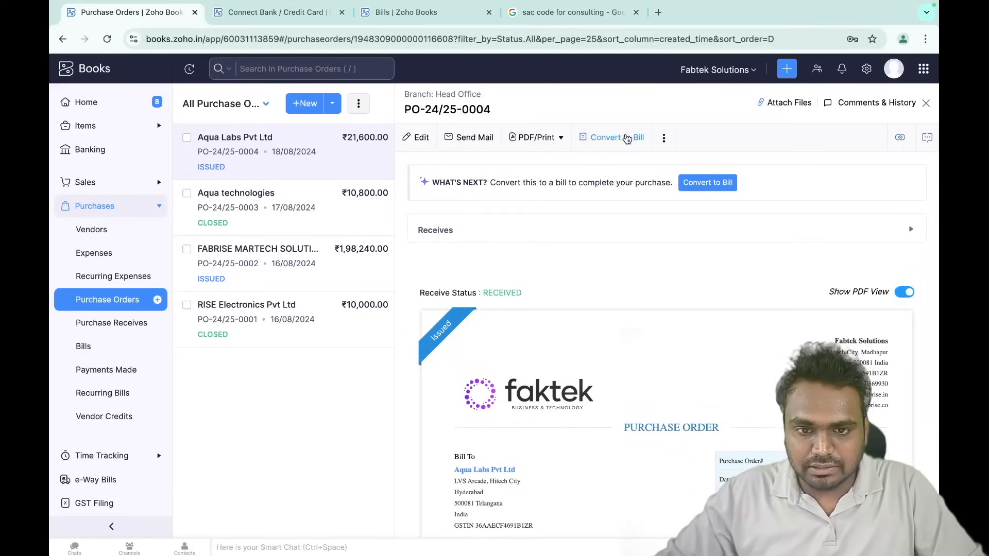
pyautogui.click(627, 138)
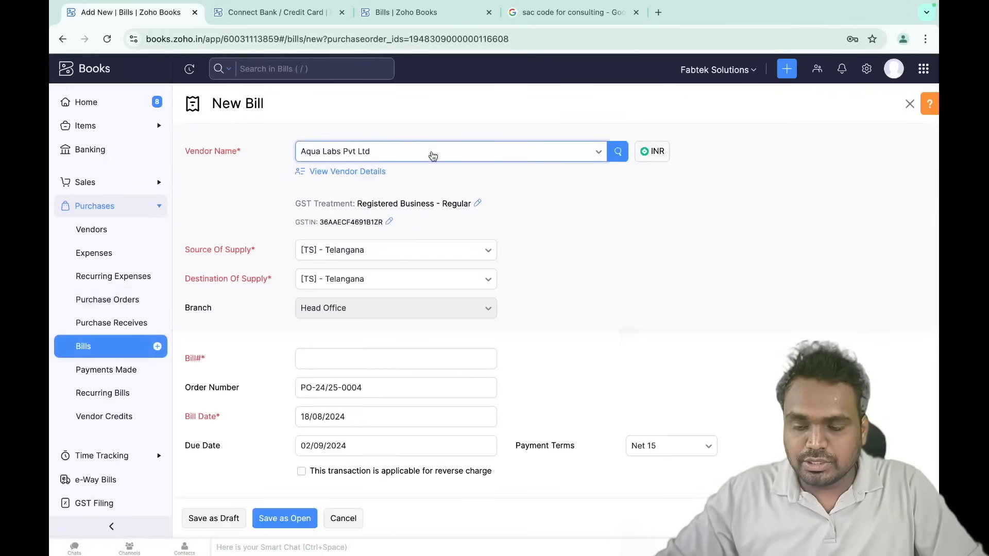
# - Check and edit the consulting fee line's quantity and 20000 rate on the new bill
pyautogui.scroll(-3, 486, 217)
pyautogui.scroll(-4, 376, 283)
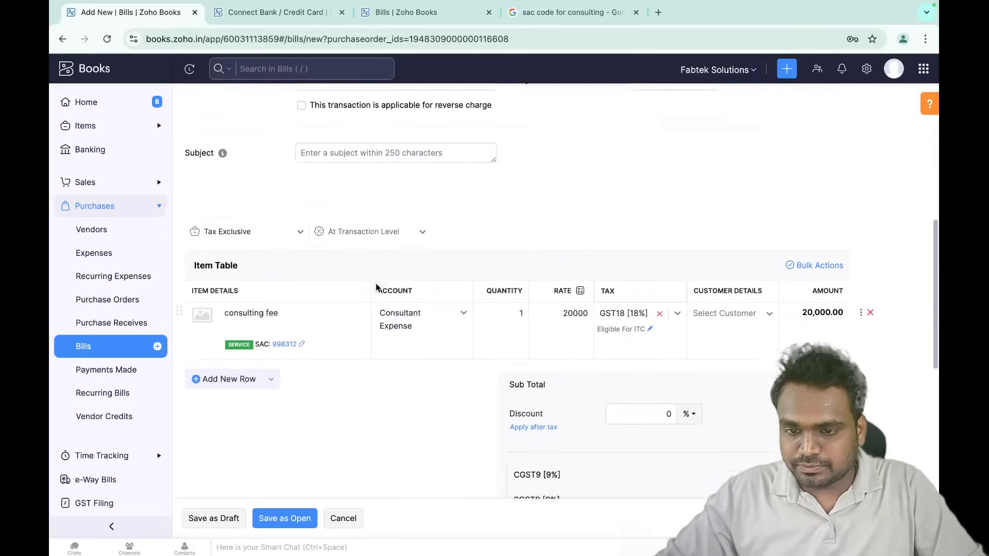
pyautogui.click(493, 297)
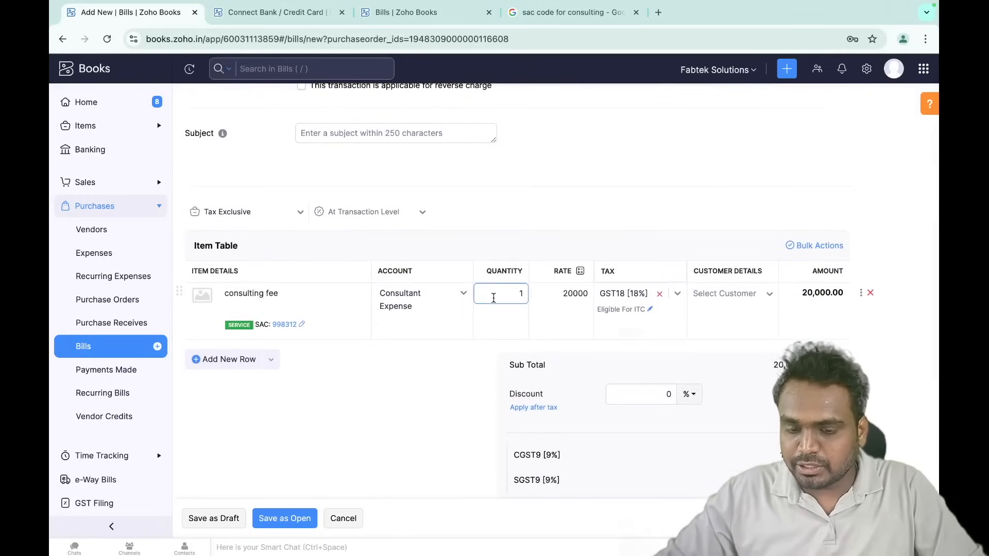
pyautogui.press('Tab')
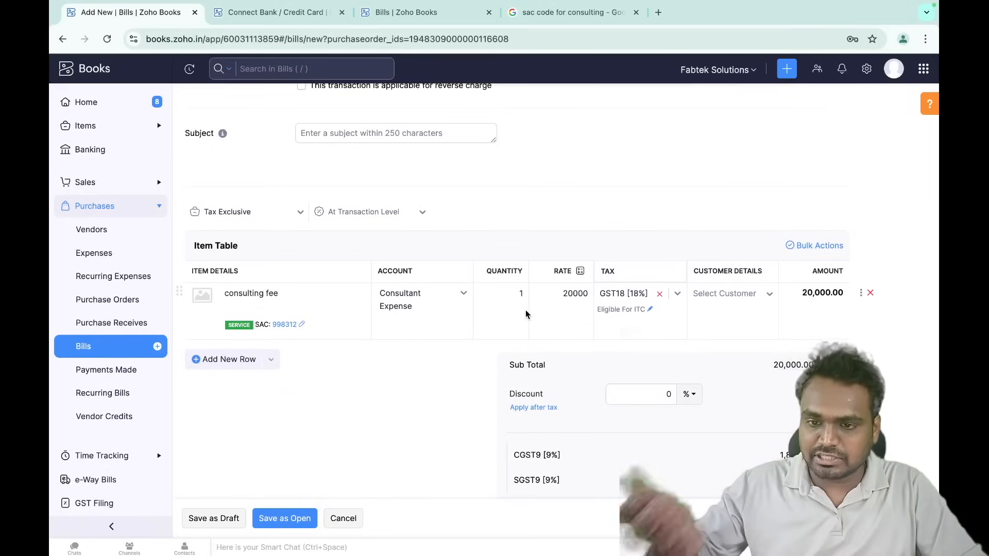
pyautogui.scroll(-1, 525, 311)
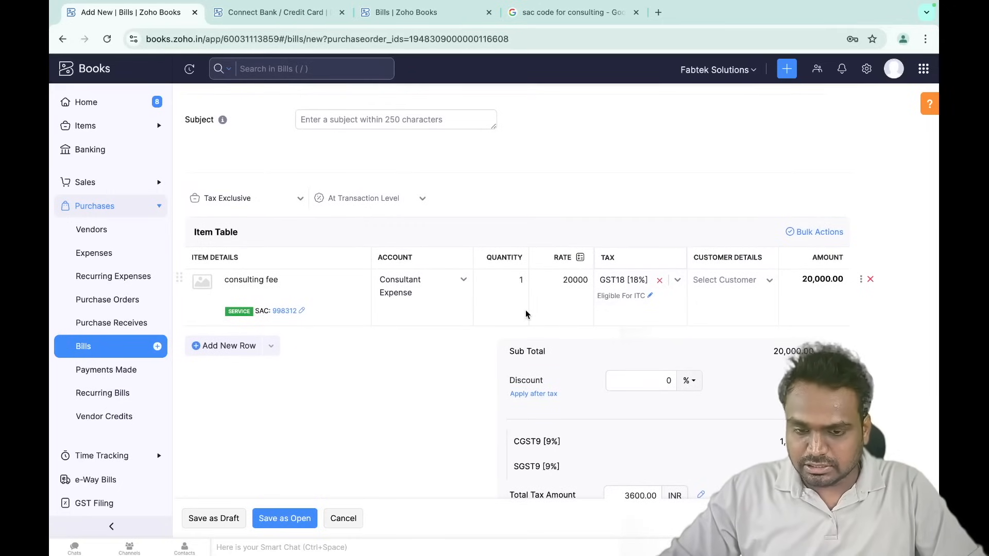
pyautogui.scroll(-3, 525, 314)
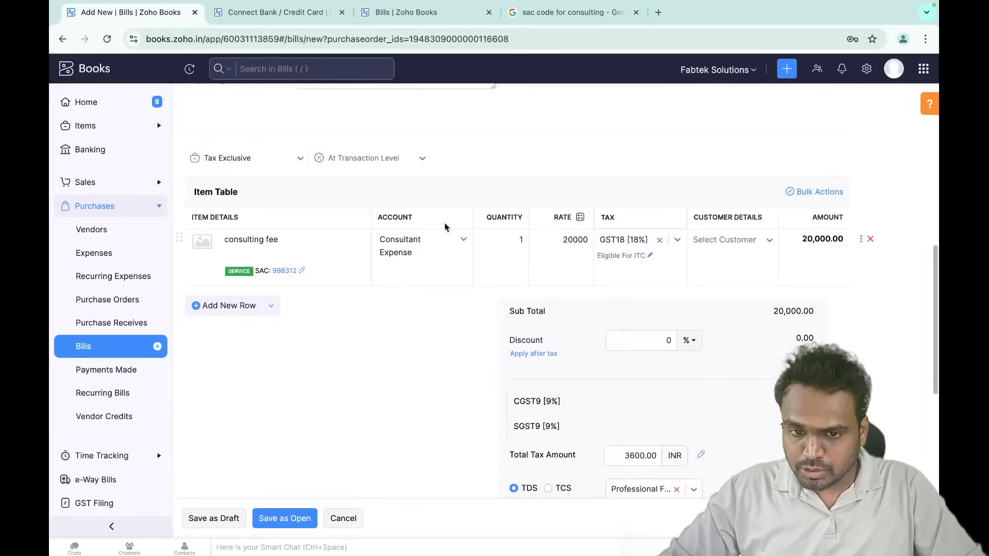
pyautogui.click(568, 242)
pyautogui.click(507, 248)
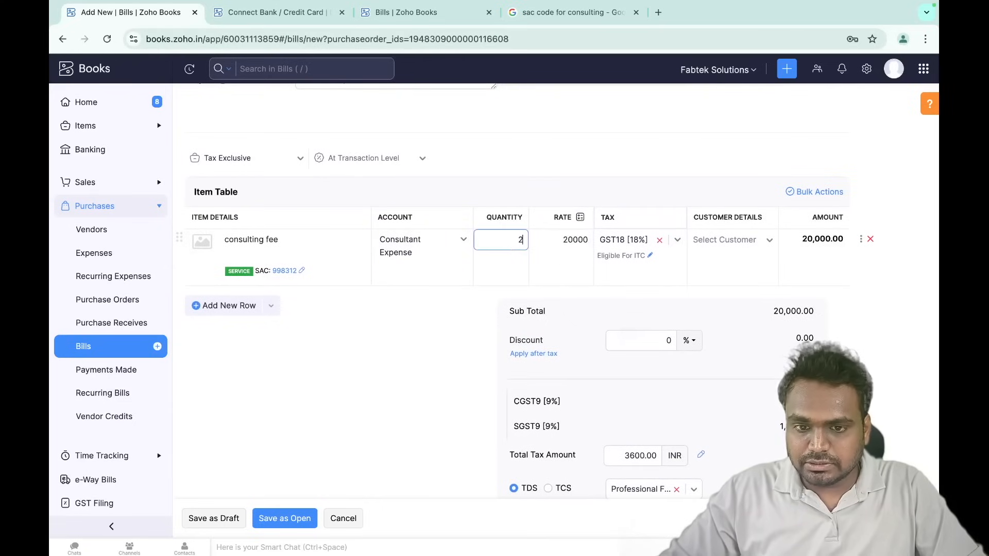
pyautogui.write('2')
pyautogui.click(458, 293)
pyautogui.click(505, 238)
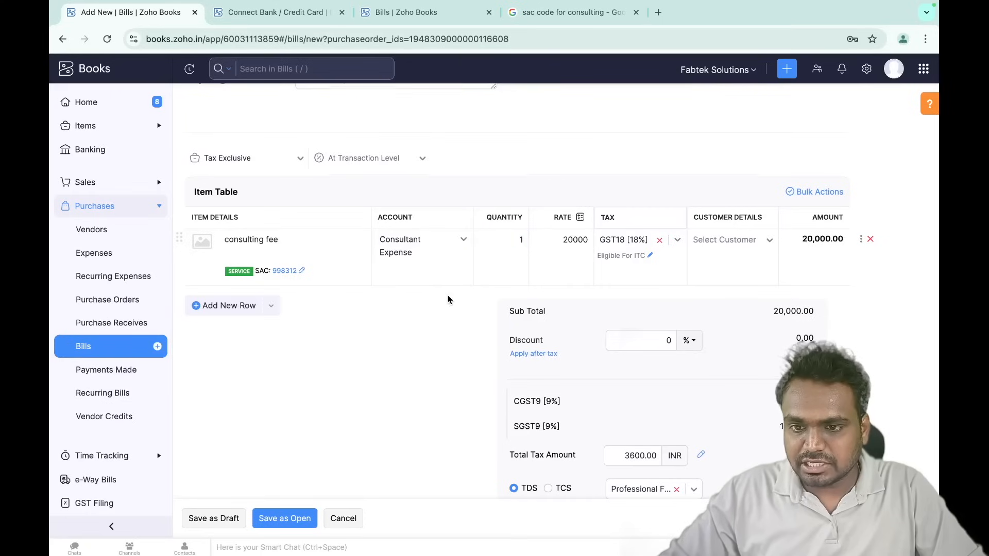
pyautogui.scroll(-6, 448, 300)
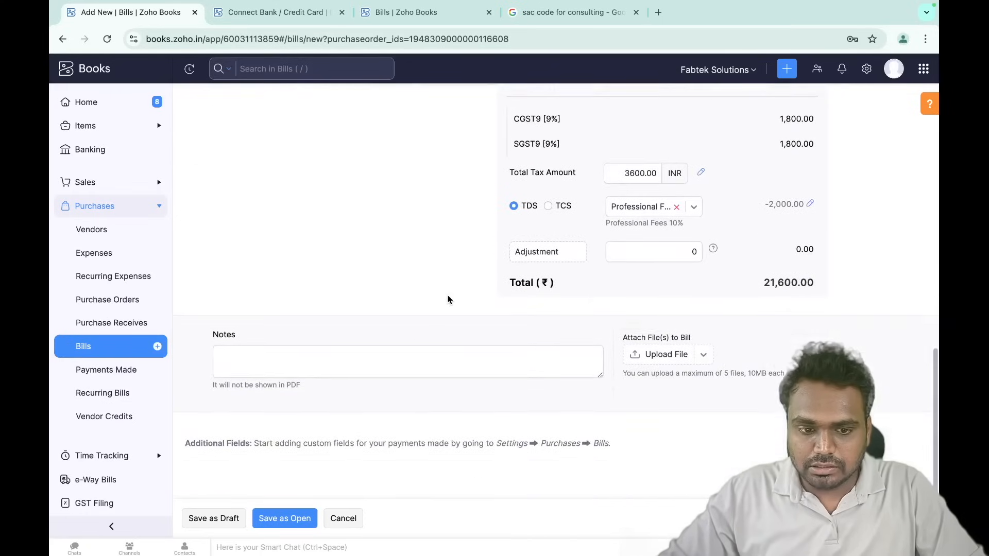
# - Enter bill number inv 3007 and save the bill as Open
pyautogui.click(276, 525)
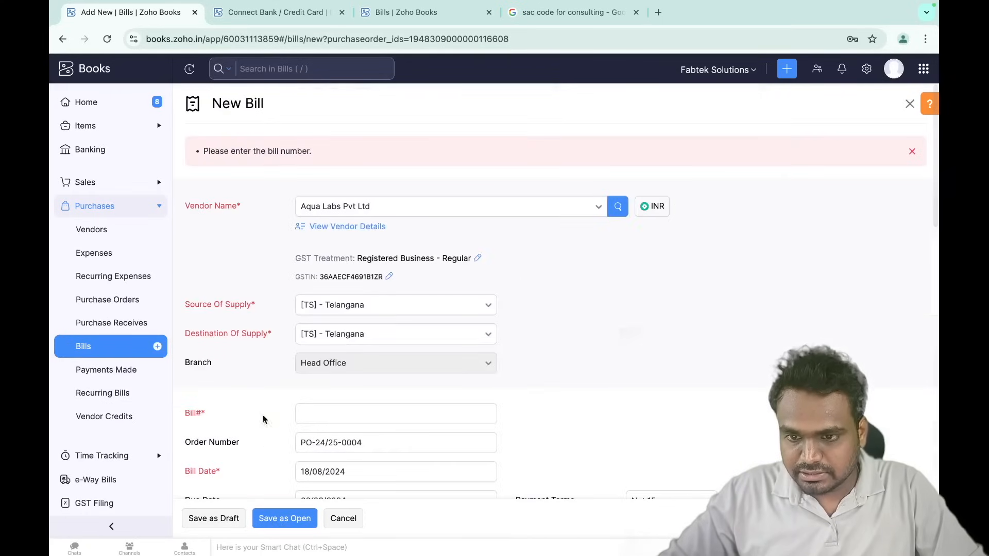
pyautogui.scroll(-2, 245, 362)
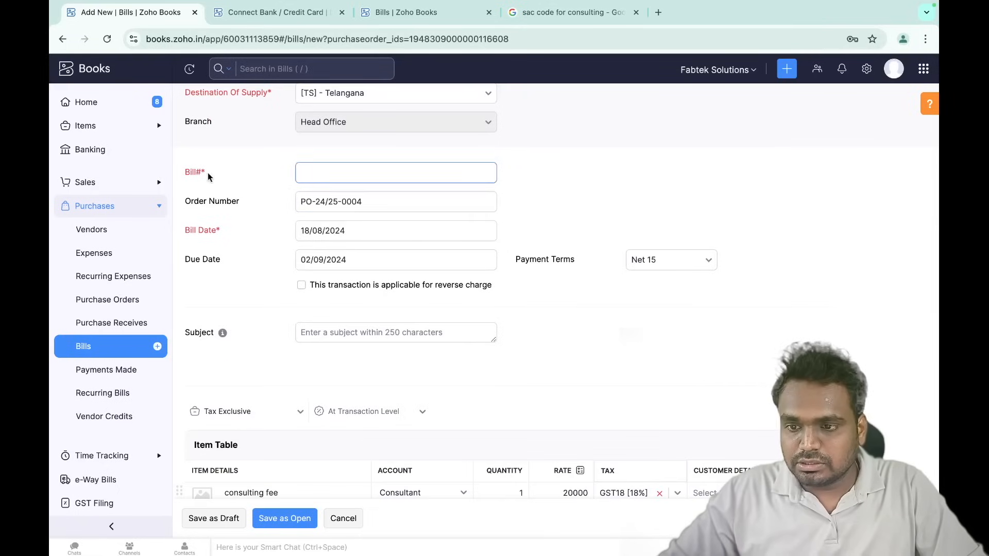
pyautogui.click(319, 173)
pyautogui.scroll(4, 320, 173)
pyautogui.scroll(-1, 320, 173)
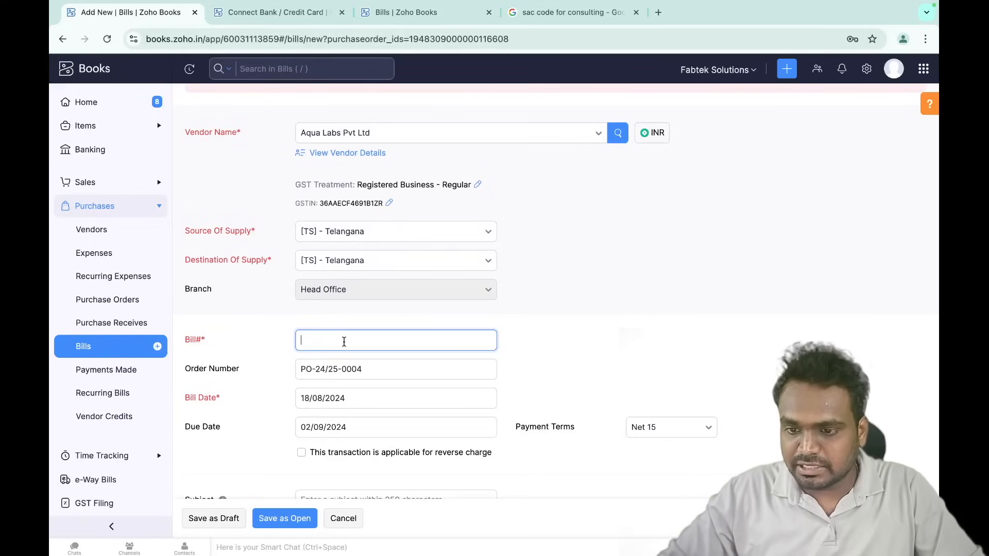
pyautogui.write('inv')
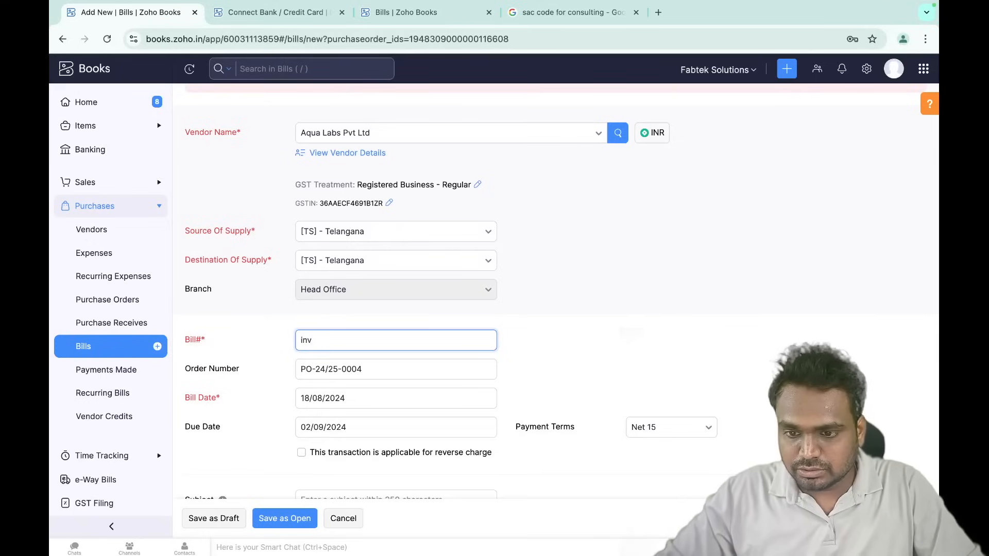
pyautogui.write(' 3007')
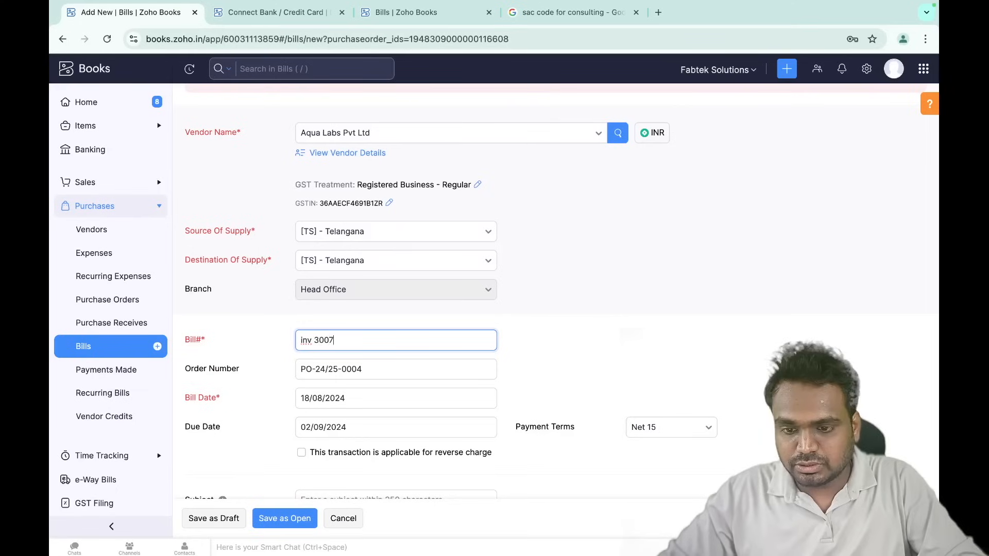
pyautogui.scroll(-12, 613, 350)
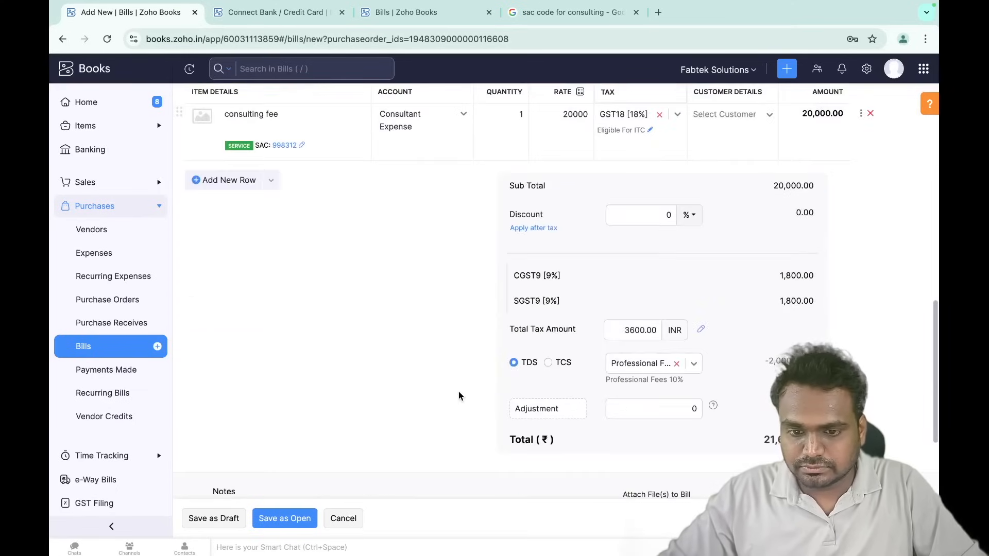
pyautogui.click(285, 517)
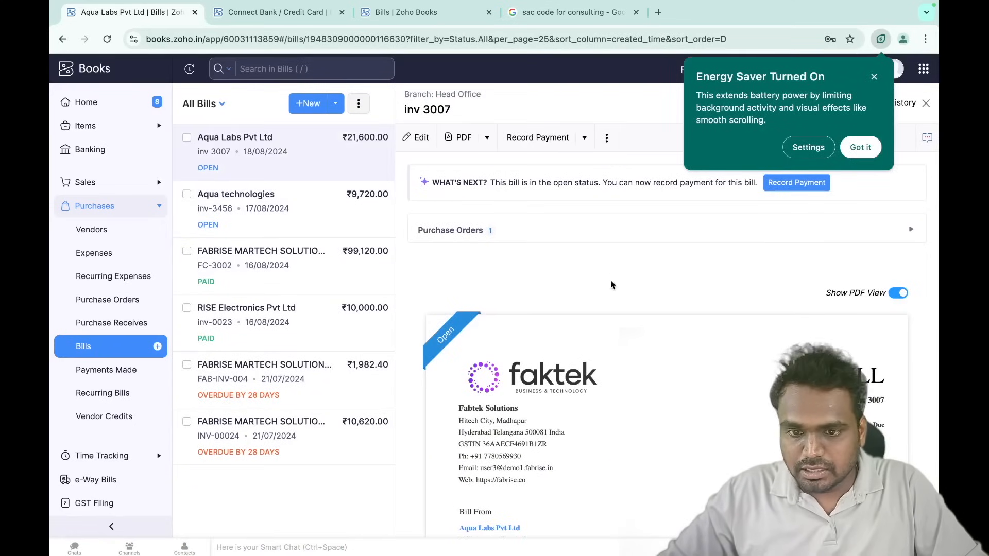
# - Check a purchase order's status in the Purchase Orders list
pyautogui.scroll(-10, 629, 336)
pyautogui.scroll(10, 628, 336)
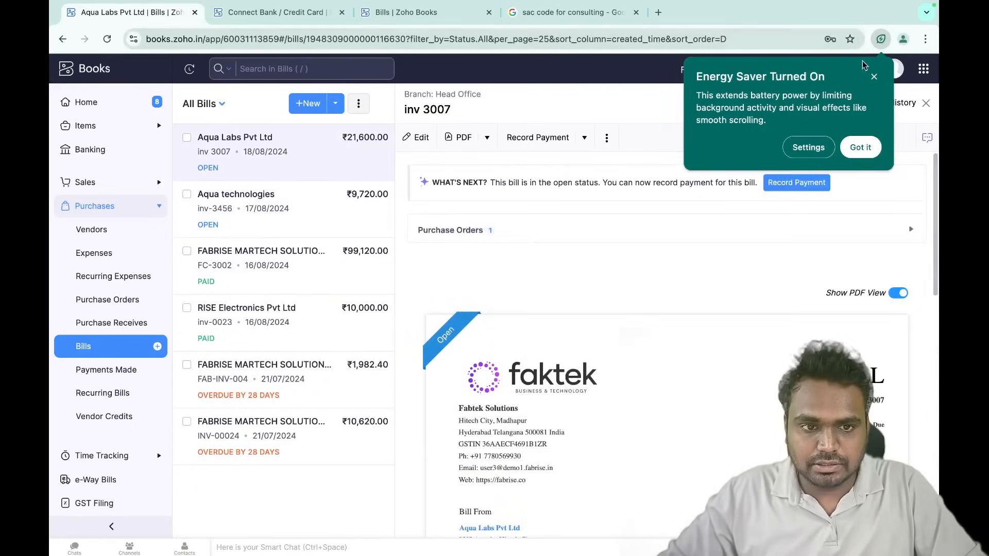
pyautogui.click(874, 76)
pyautogui.click(128, 304)
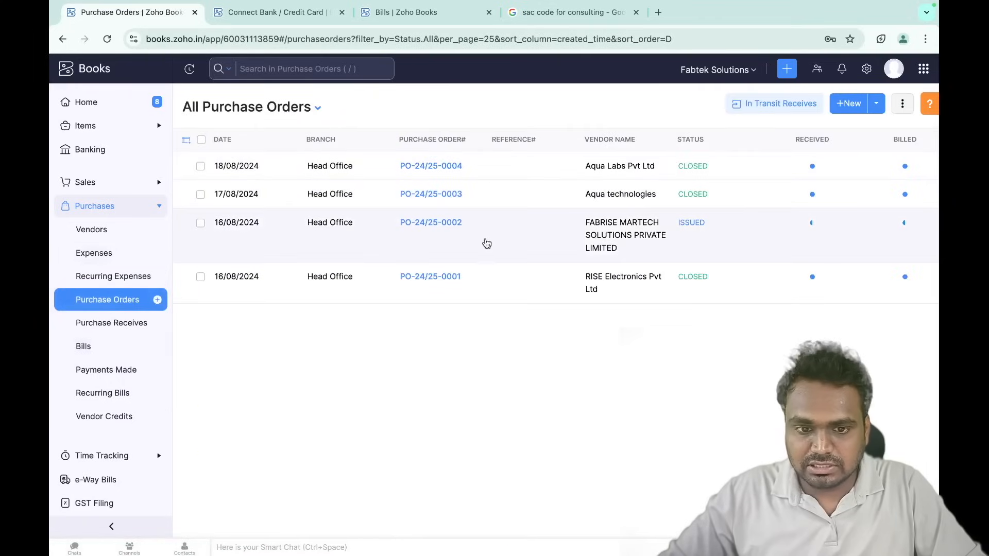
pyautogui.click(483, 238)
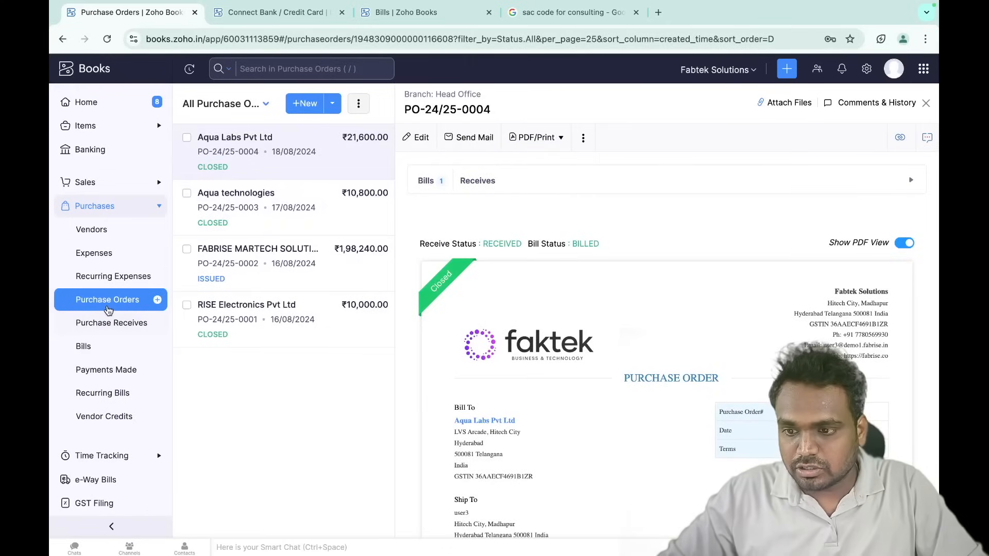
pyautogui.click(106, 313)
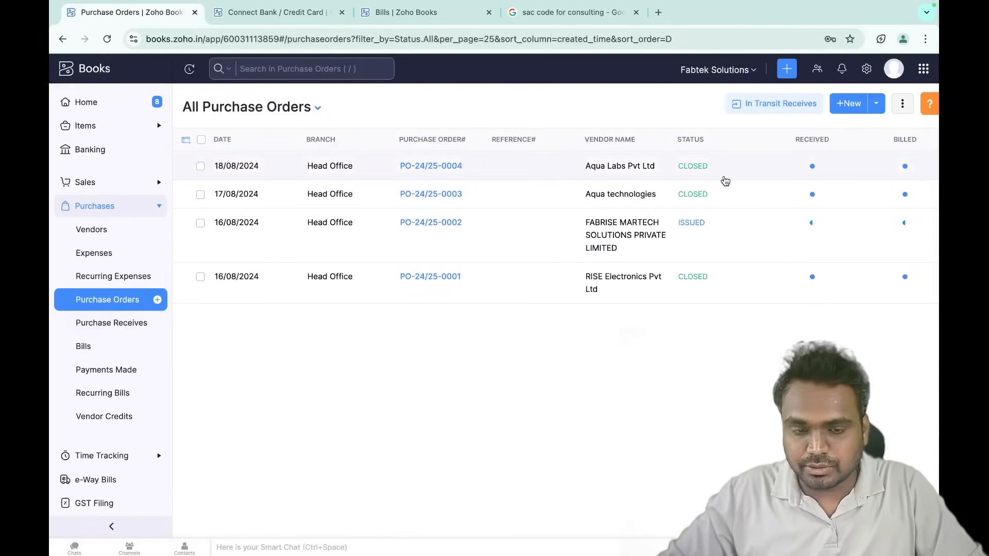
# - Open Aqua Labs bill inv 3007 from Bills and begin recording its payment
pyautogui.click(109, 346)
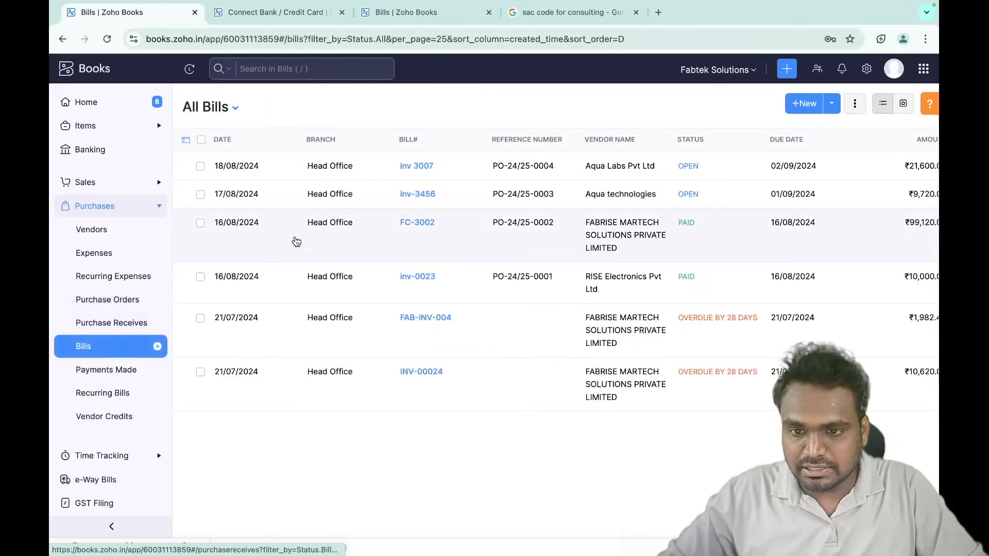
pyautogui.click(545, 176)
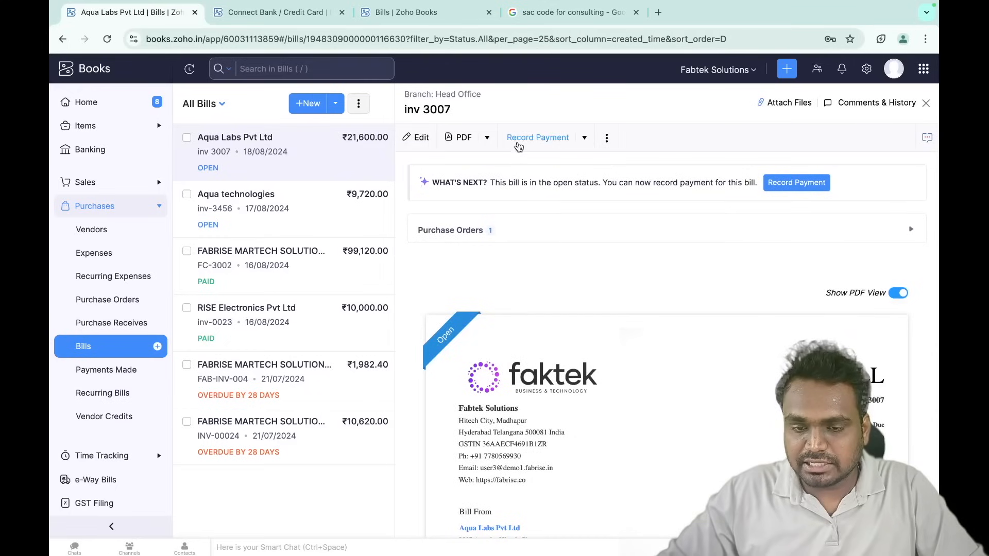
pyautogui.scroll(-5, 514, 263)
pyautogui.scroll(5, 513, 263)
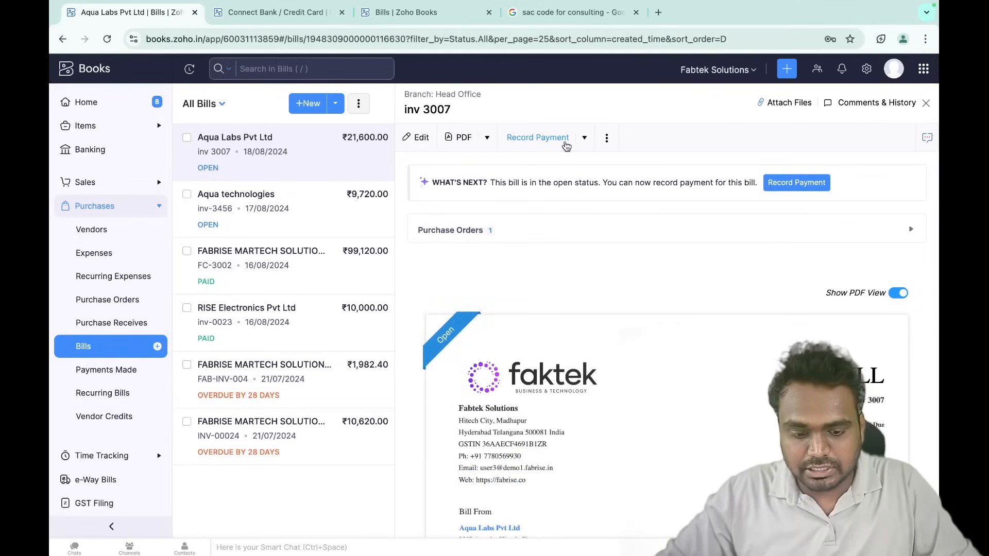
pyautogui.moveTo(543, 155); pyautogui.dragTo(617, 158)
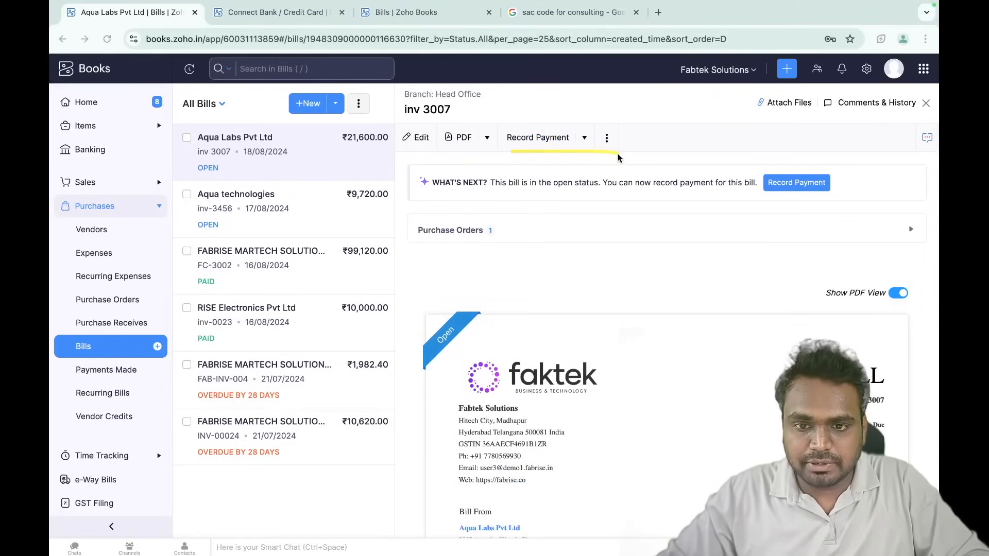
pyautogui.click(560, 138)
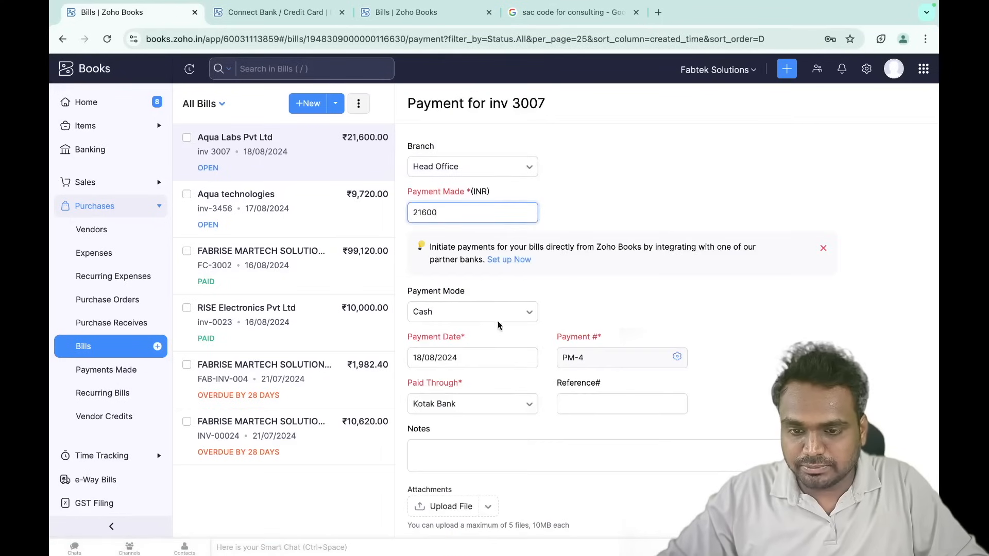
# - Save the ₹21,600 payment for inv 3007 by Bank Transfer, keeping the email notification on
pyautogui.scroll(-4, 548, 266)
pyautogui.click(414, 386)
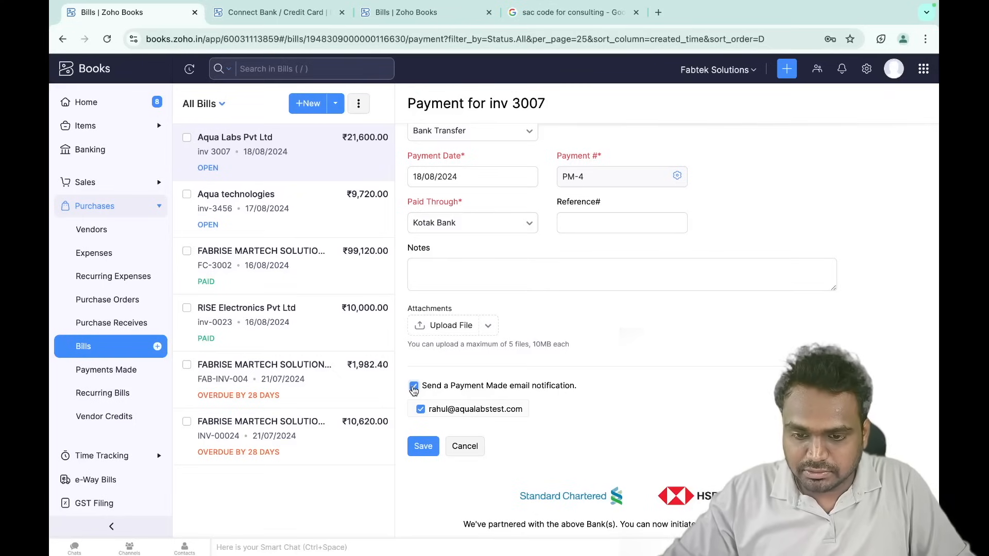
pyautogui.click(414, 386)
pyautogui.click(414, 386)
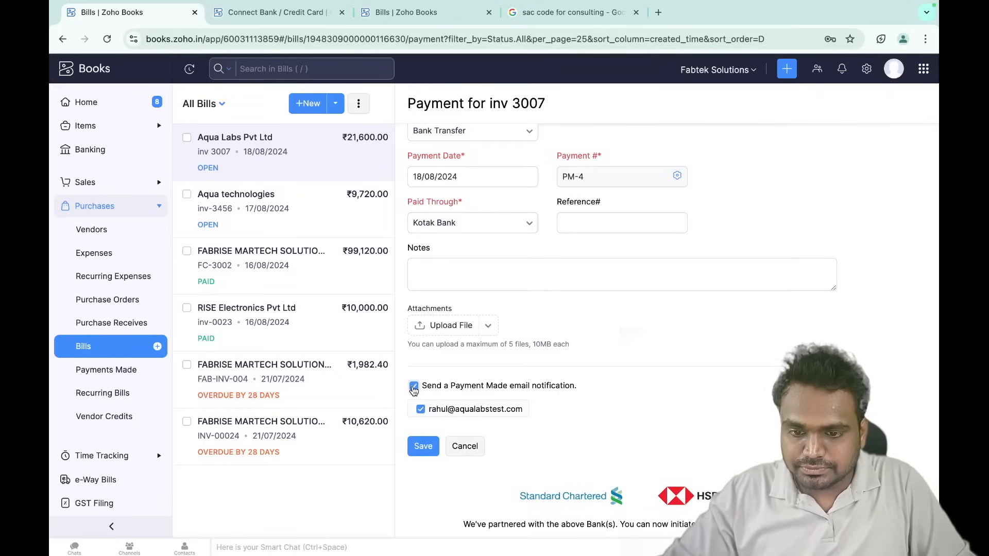
pyautogui.scroll(3, 491, 397)
pyautogui.scroll(-4, 491, 399)
pyautogui.click(435, 421)
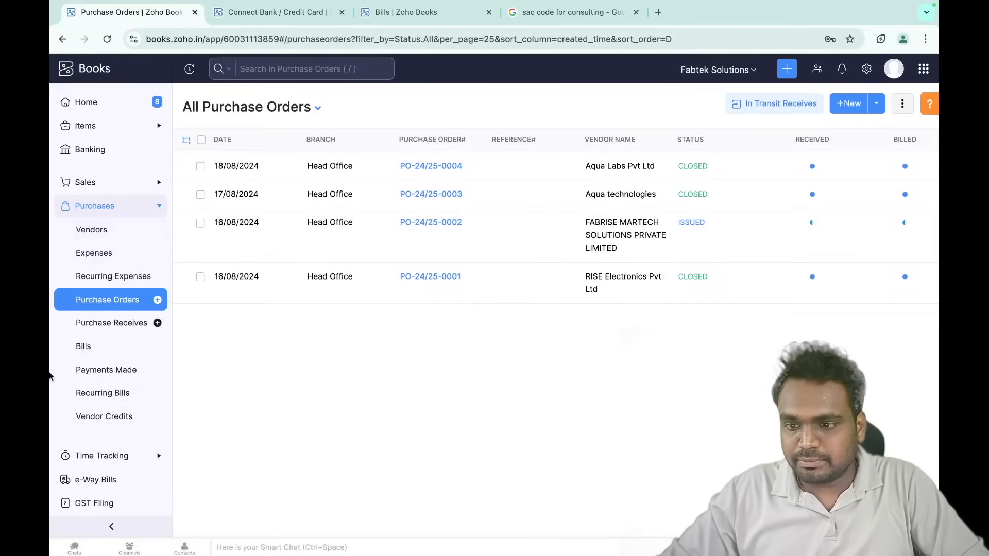
pyautogui.click(859, 102)
# - Pick Aqua Labs Pvt Ltd as vendor and add a Home Automation Hub line, then go to Banking
pyautogui.click(375, 154)
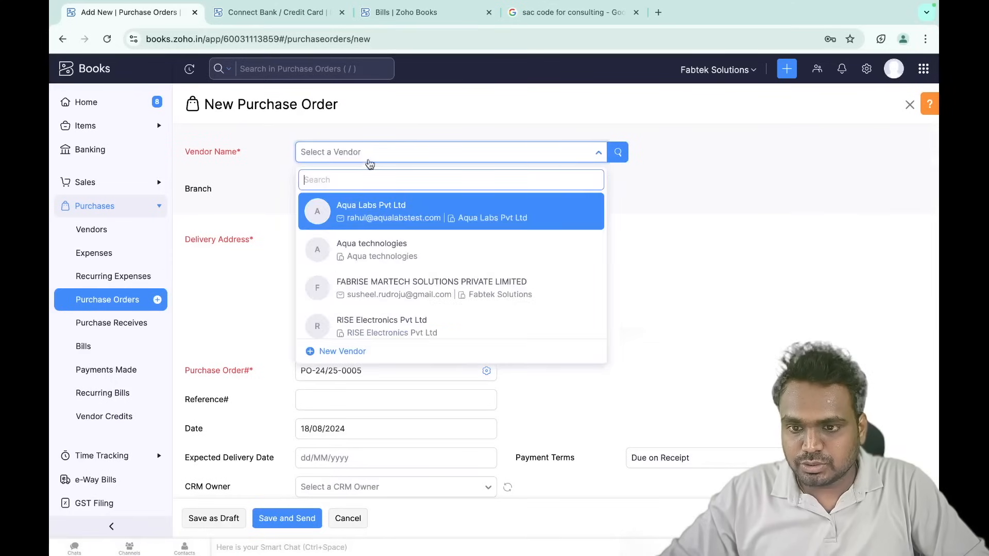
pyautogui.click(363, 214)
pyautogui.scroll(-6, 430, 331)
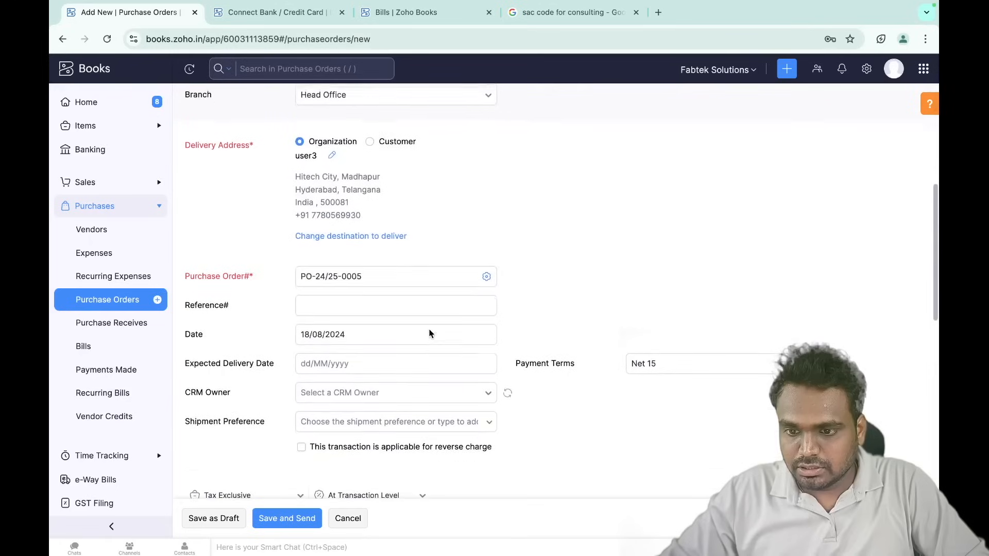
pyautogui.scroll(-6, 429, 332)
pyautogui.click(284, 268)
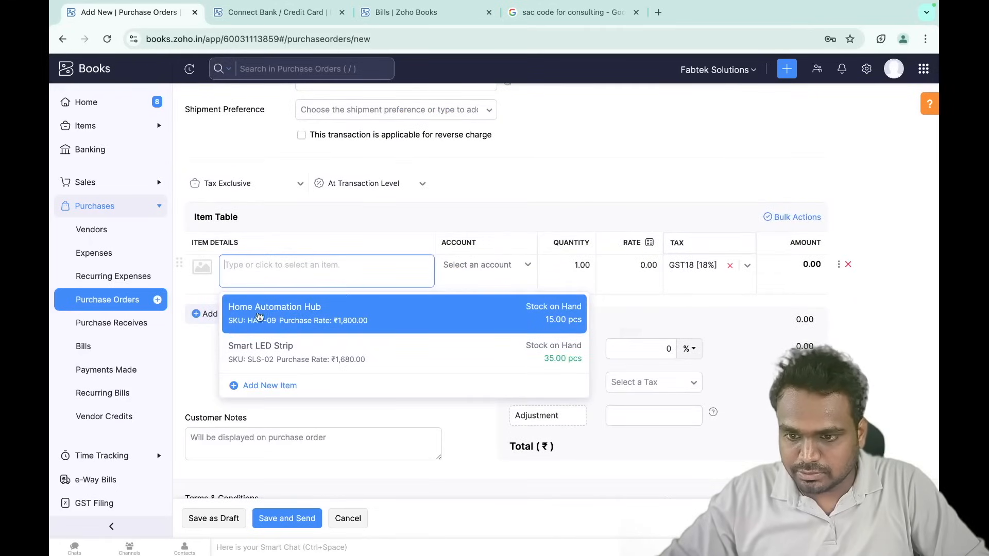
pyautogui.click(306, 317)
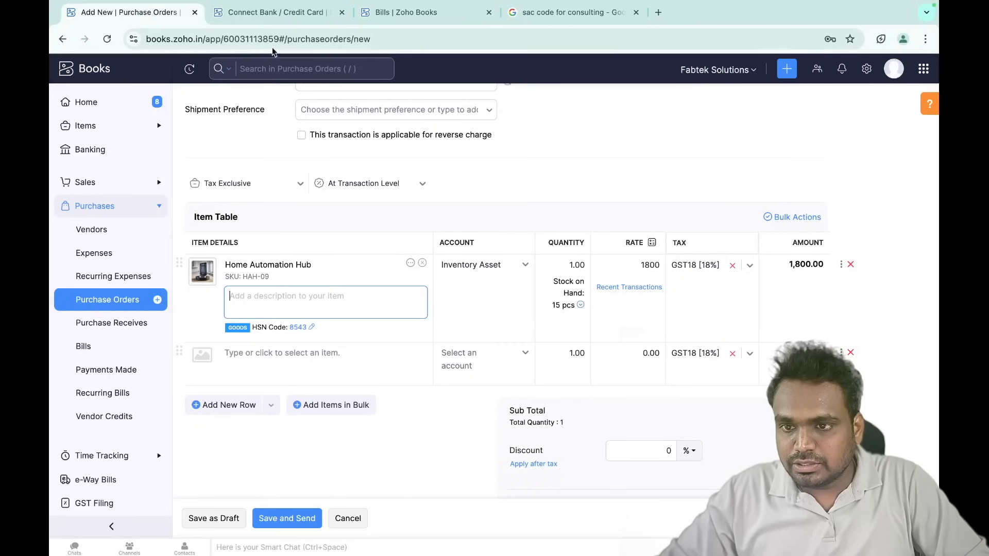
pyautogui.click(275, 12)
pyautogui.click(121, 131)
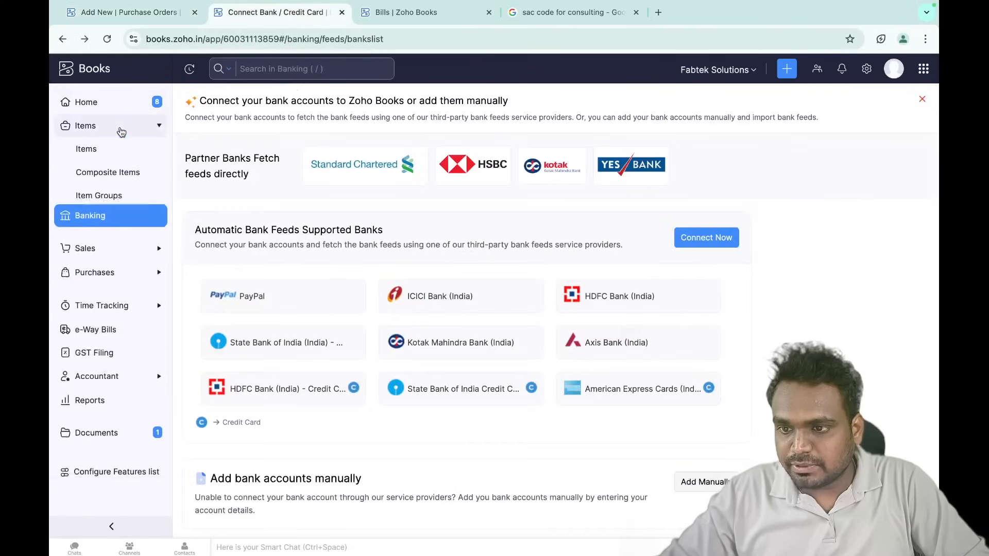
# - Confirm Home Automation Hub shows 15.00 units on hand, then return to the new purchase order
pyautogui.click(106, 149)
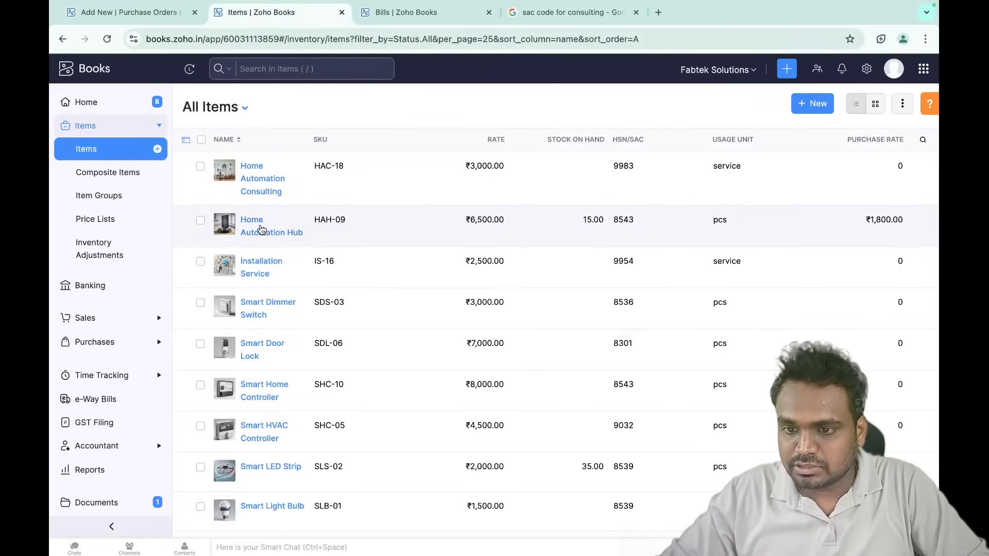
pyautogui.click(261, 229)
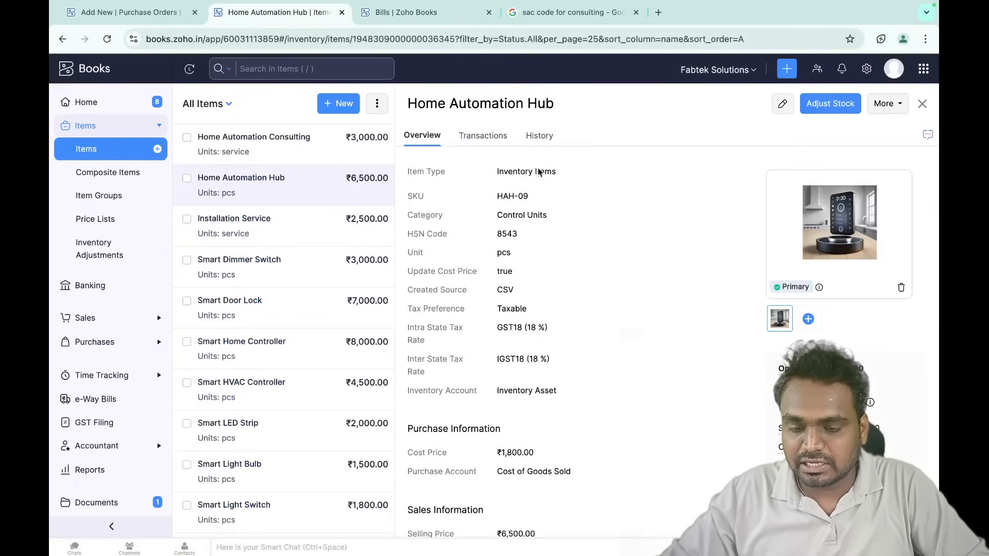
pyautogui.scroll(-3, 565, 324)
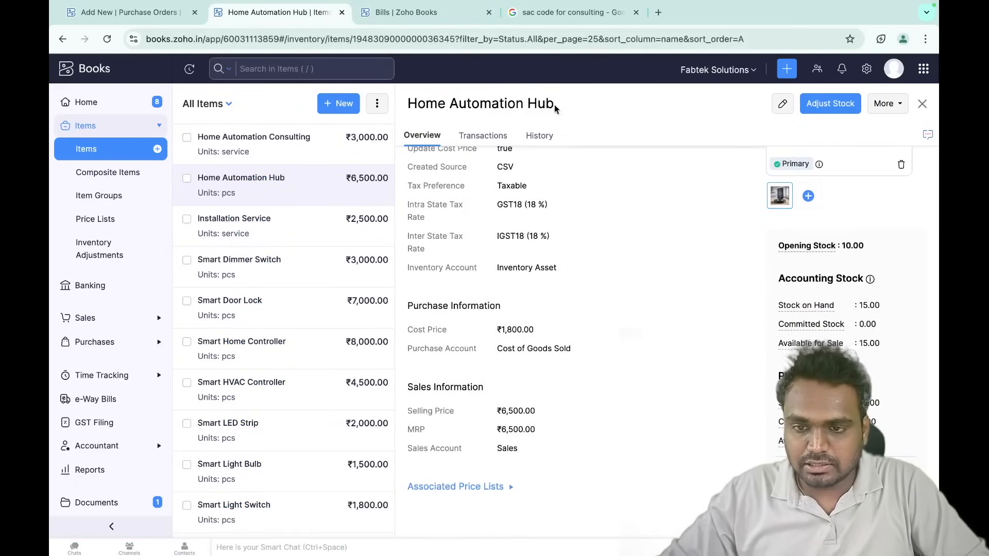
pyautogui.moveTo(847, 248)
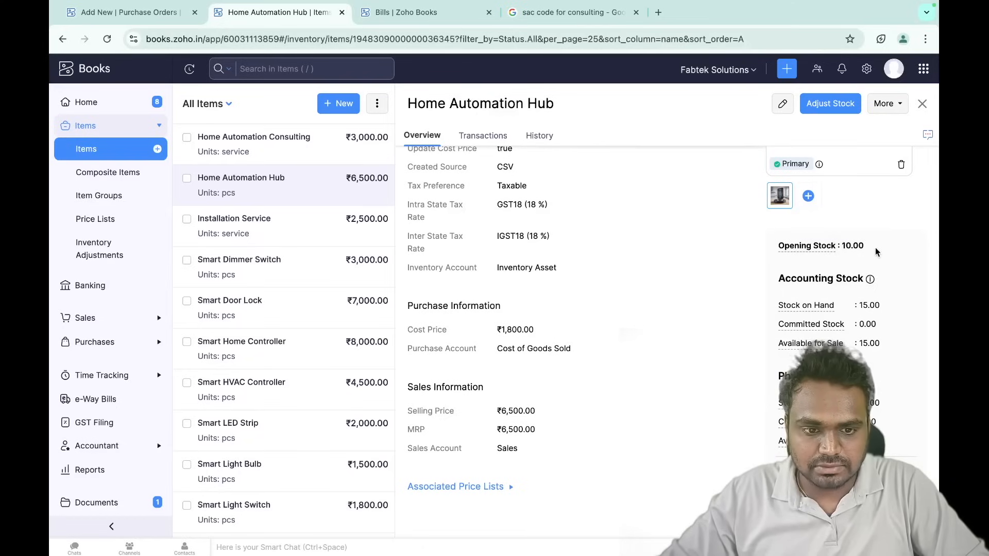
pyautogui.scroll(-2, 846, 274)
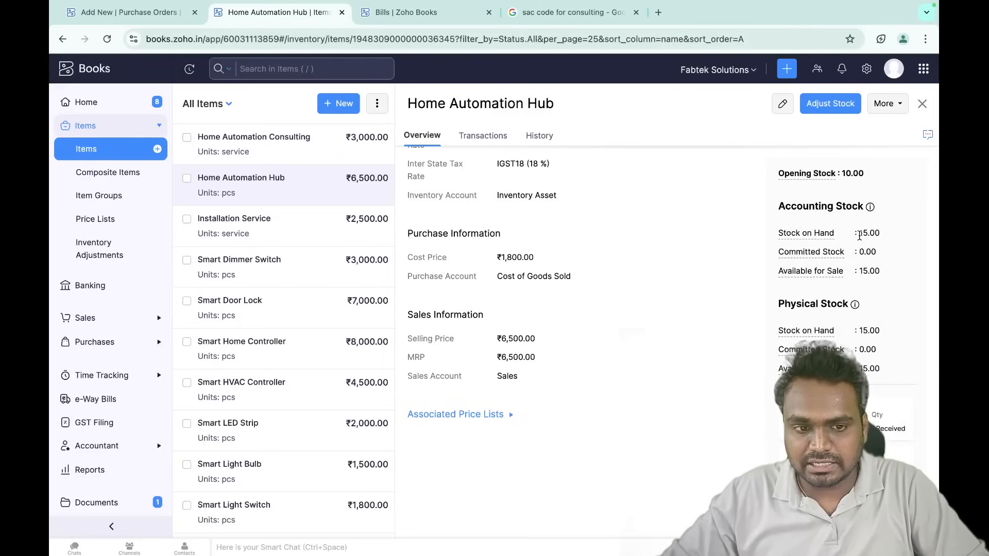
pyautogui.moveTo(859, 235); pyautogui.dragTo(881, 234)
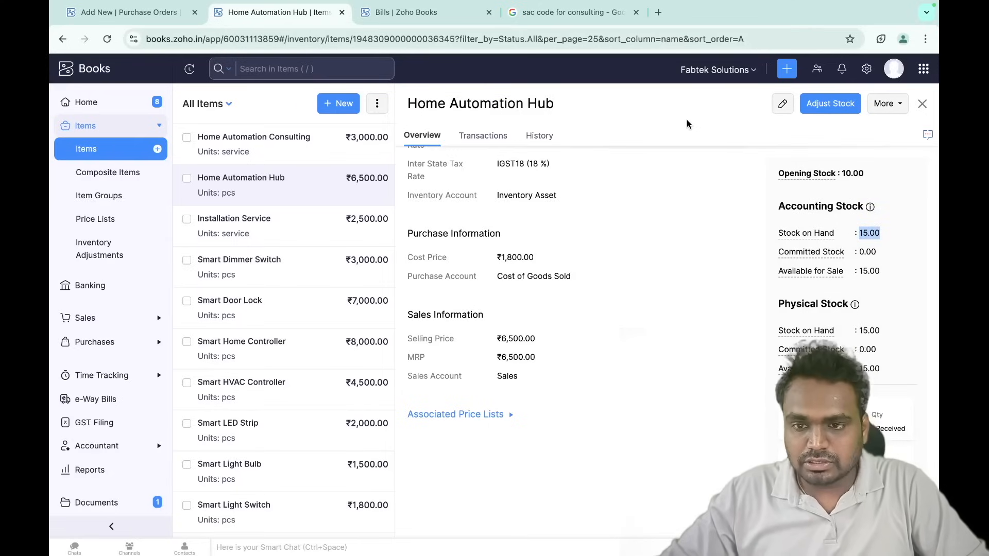
pyautogui.click(140, 14)
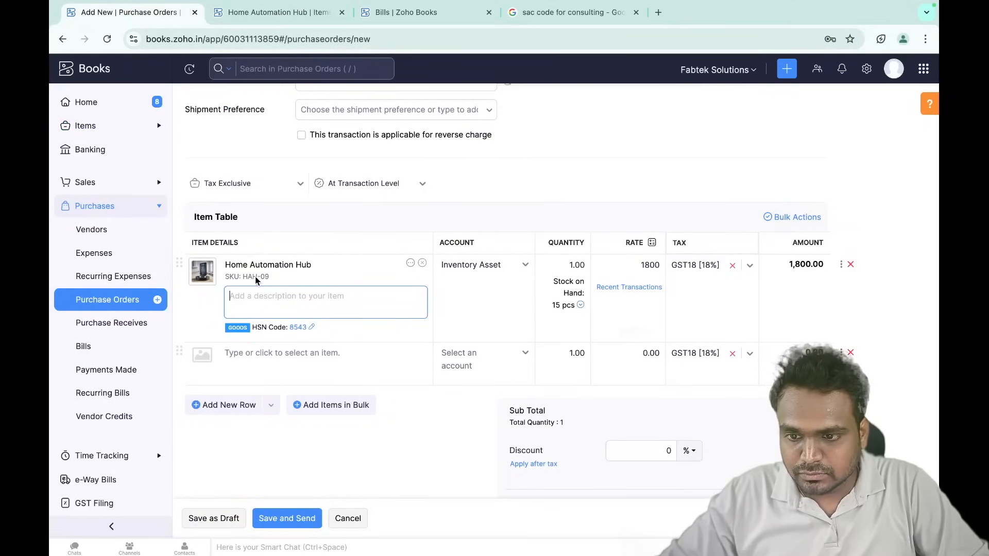
# - Set the Home Automation Hub quantity to 10, bringing the order total to ₹21,240
pyautogui.click(559, 264)
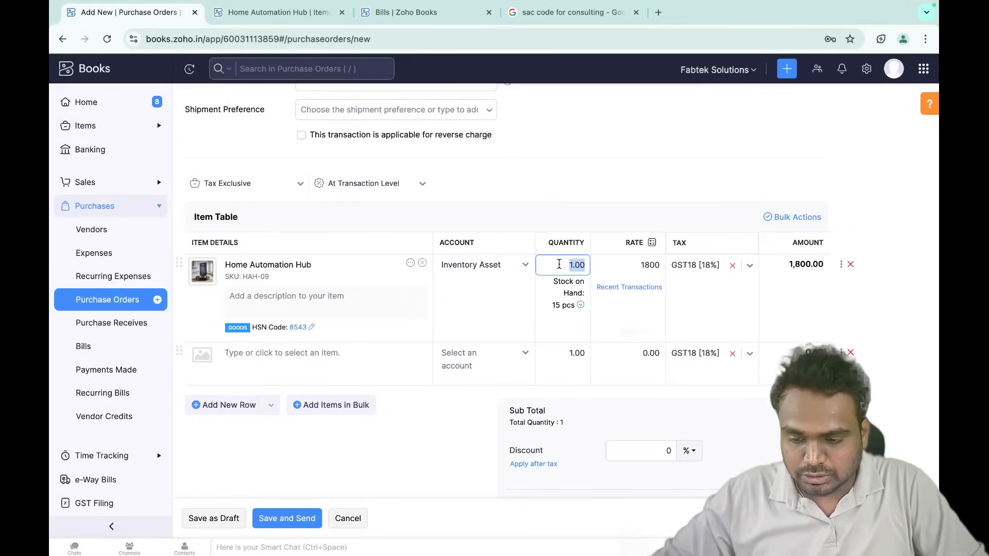
pyautogui.click(581, 217)
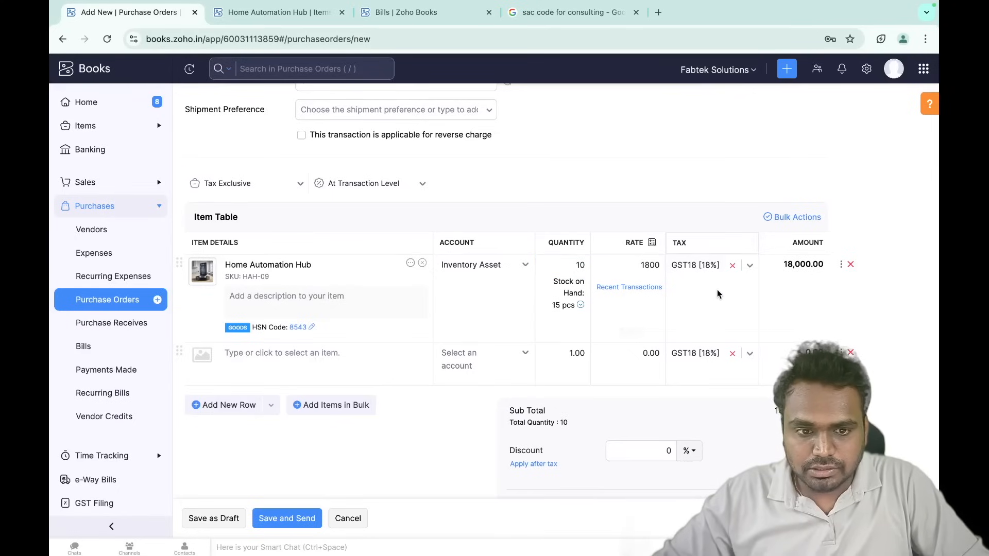
pyautogui.scroll(-2, 717, 290)
pyautogui.scroll(-3, 716, 289)
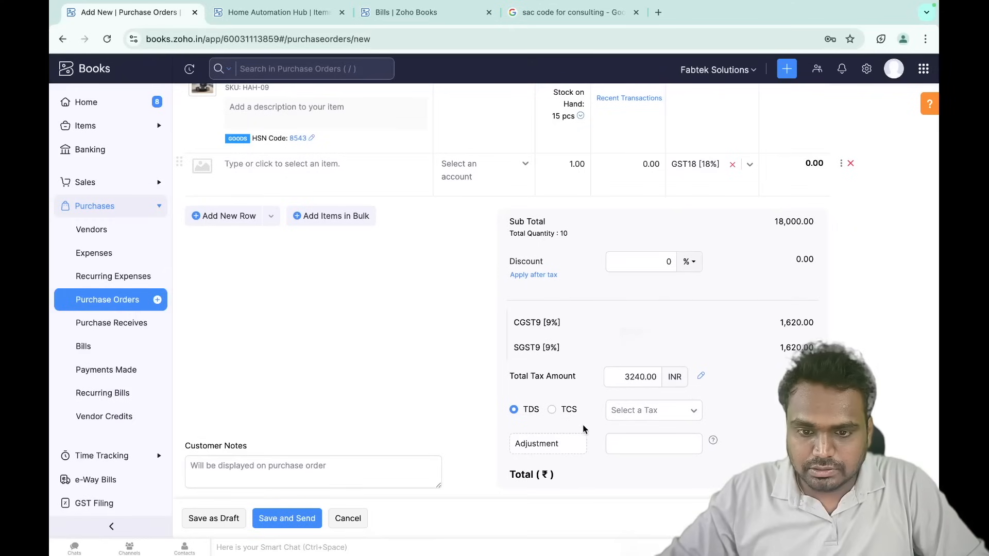
pyautogui.scroll(-6, 598, 430)
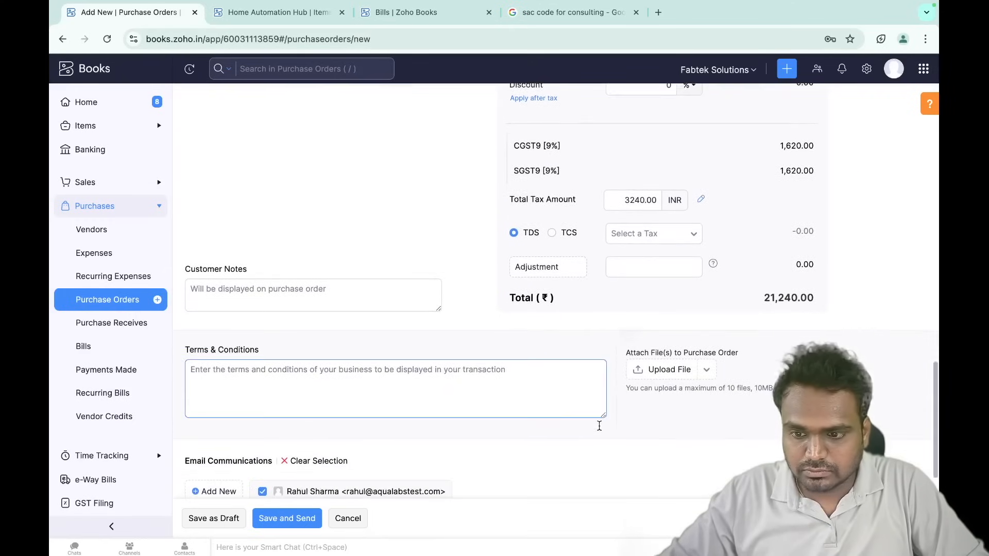
pyautogui.scroll(20, 598, 430)
pyautogui.scroll(-12, 598, 430)
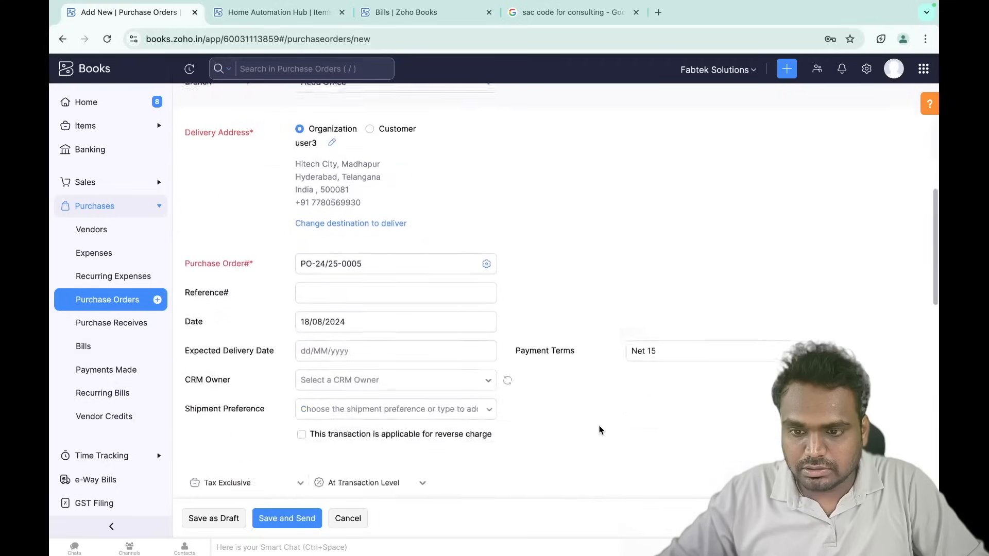
pyautogui.scroll(-4, 598, 425)
pyautogui.scroll(-4, 308, 423)
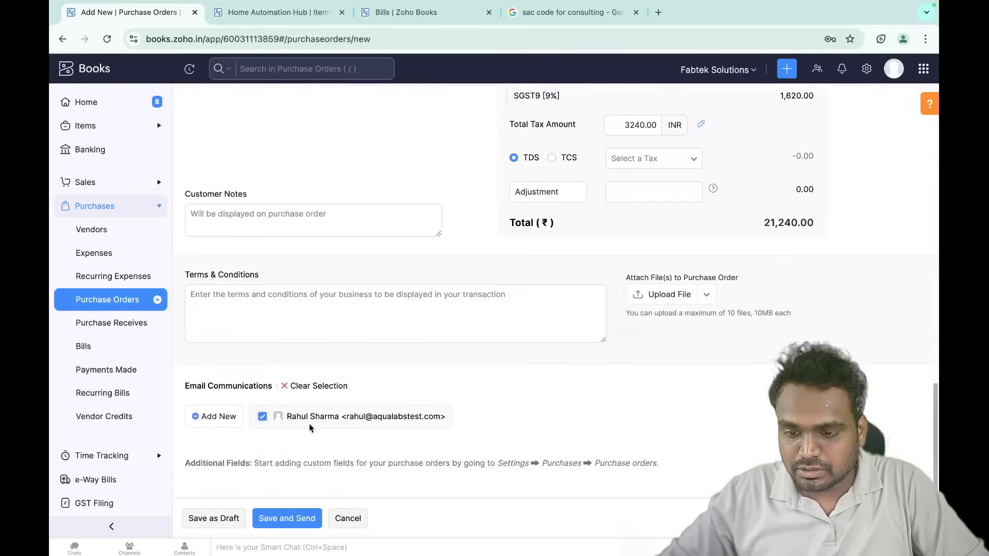
# - Save and send purchase order PO-24/25-0005
pyautogui.click(290, 520)
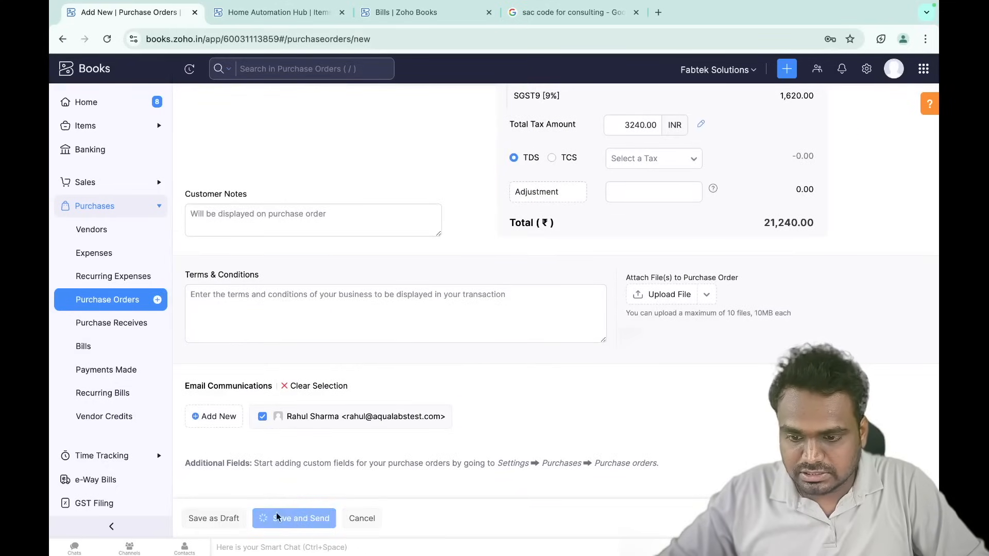
pyautogui.scroll(-3, 290, 496)
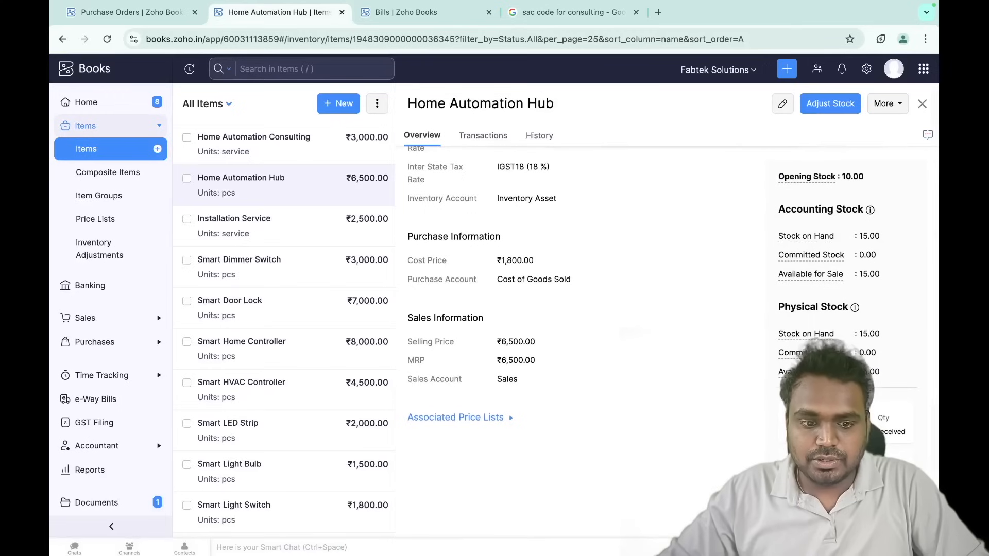
pyautogui.scroll(-2, 673, 320)
pyautogui.scroll(2, 673, 320)
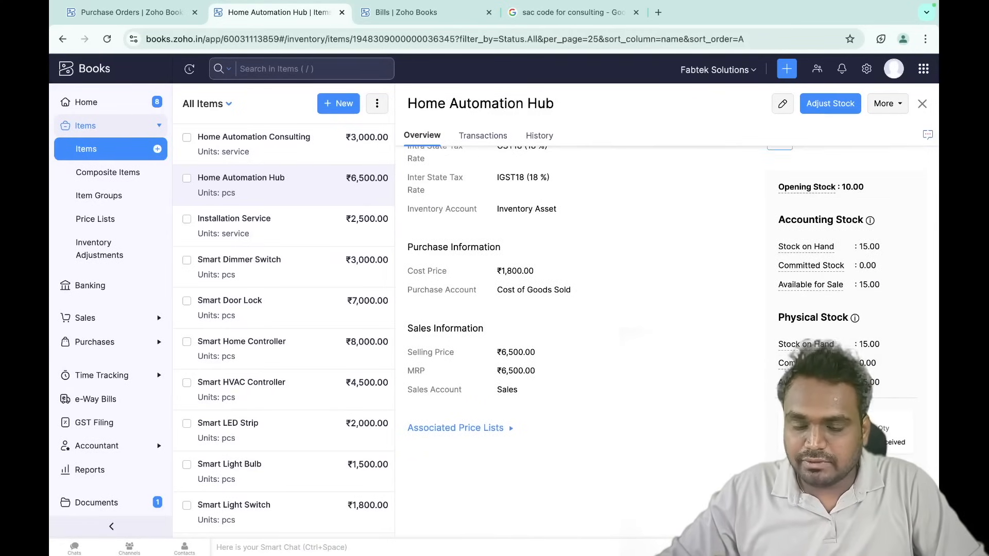
# - Look over the Home Automation Hub stock figures, then switch back to PO-24/25-0005
pyautogui.moveTo(830, 265)
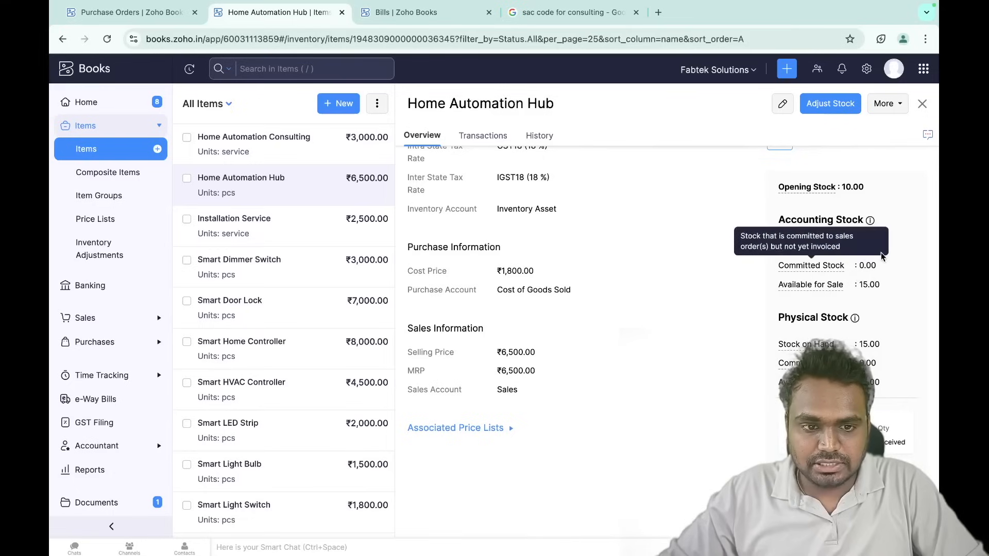
pyautogui.moveTo(824, 363)
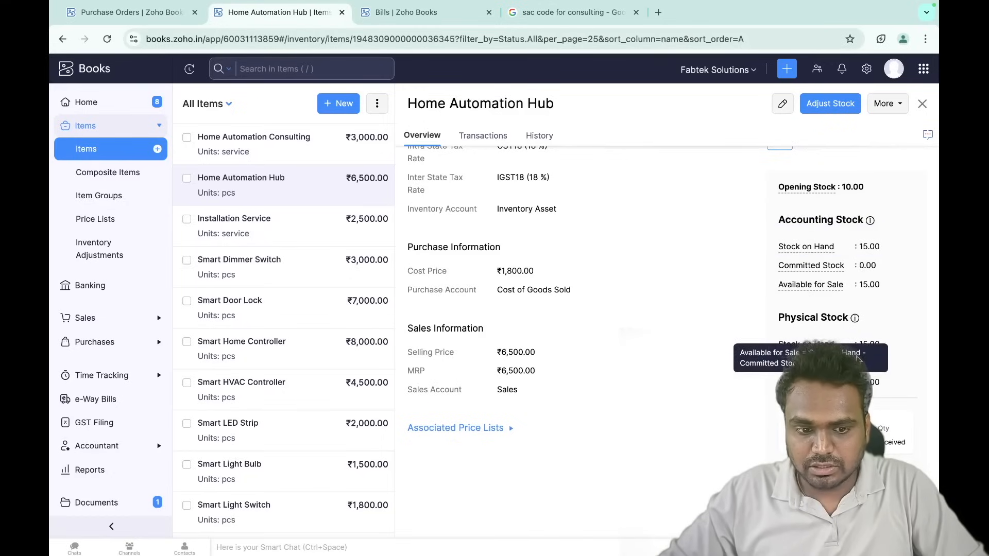
pyautogui.scroll(-3, 793, 278)
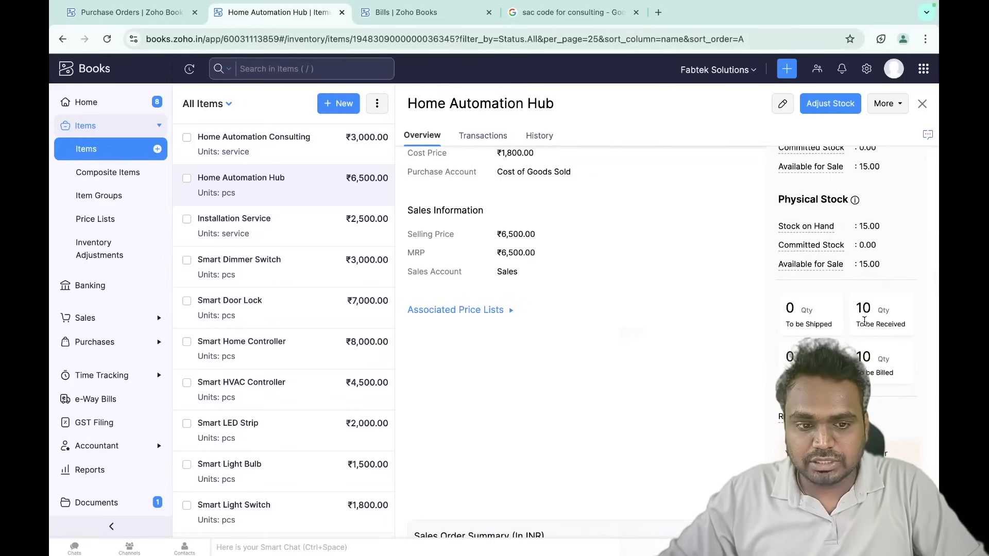
pyautogui.moveTo(858, 311)
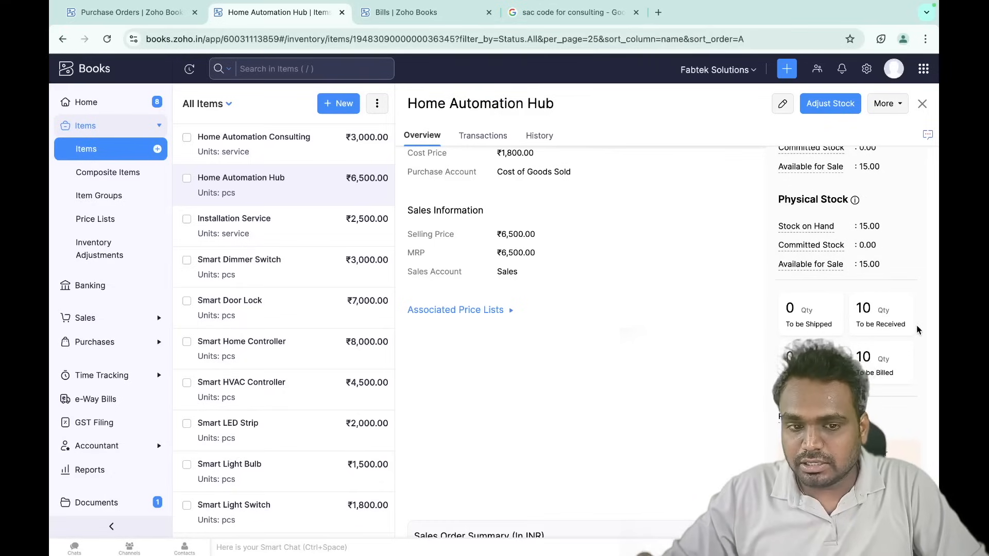
pyautogui.hotkey('ctrl', 'shift', 'Tab')
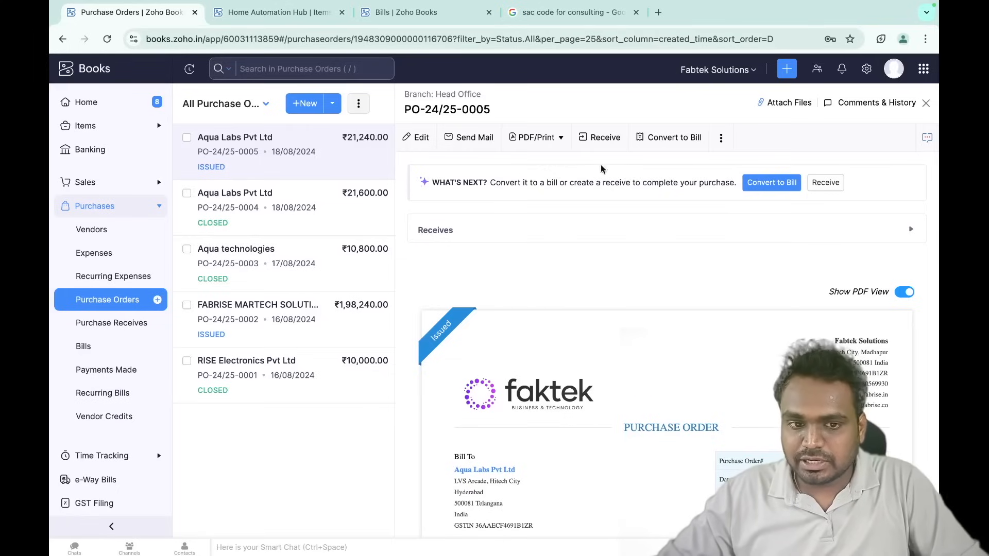
# - Convert PO-24/25-0005 into a new bill for Aqua Labs Pvt Ltd
pyautogui.click(778, 185)
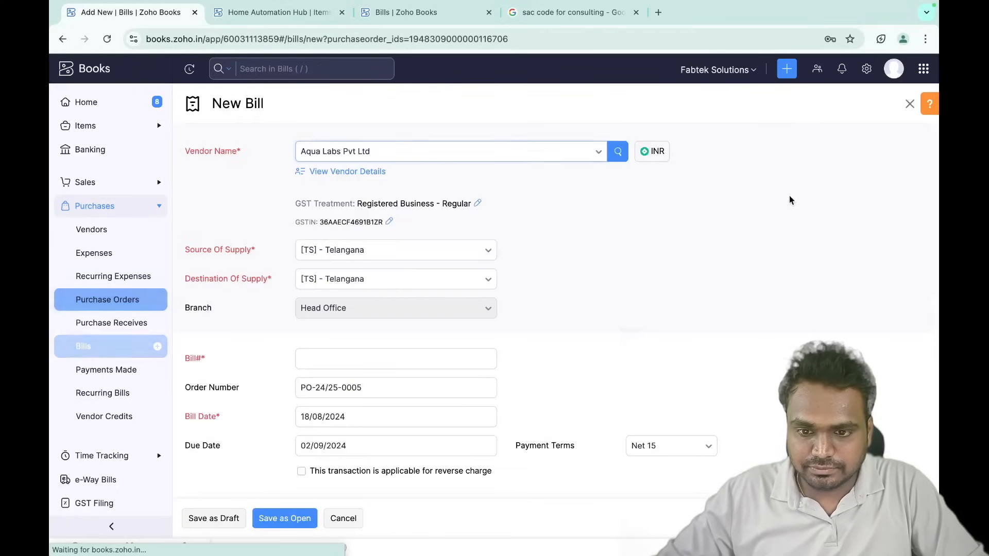
# - Change the bill's Home Automation Hub quantity from 10 to 5
pyautogui.scroll(-3, 655, 286)
pyautogui.scroll(-4, 655, 285)
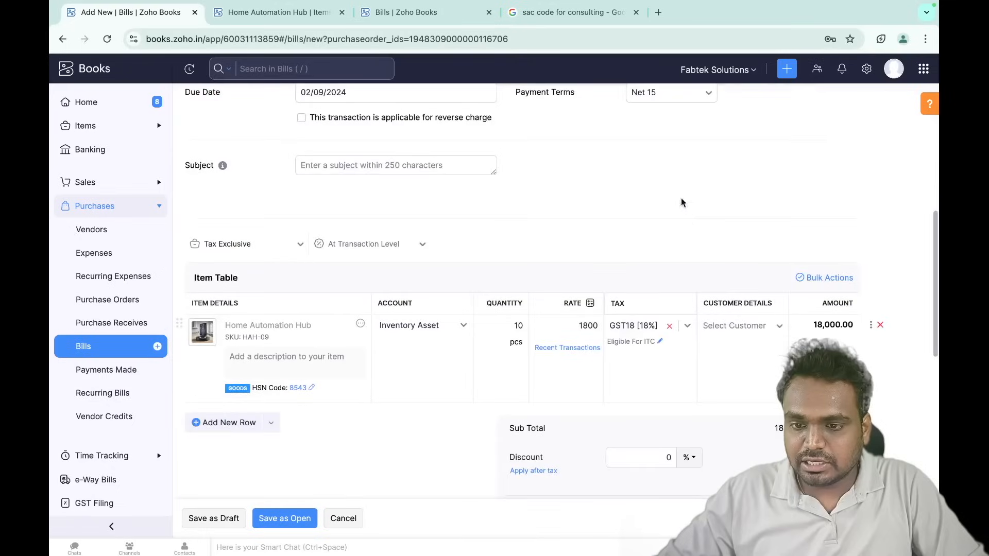
pyautogui.scroll(7, 421, 250)
pyautogui.scroll(-1, 422, 250)
pyautogui.scroll(1, 421, 250)
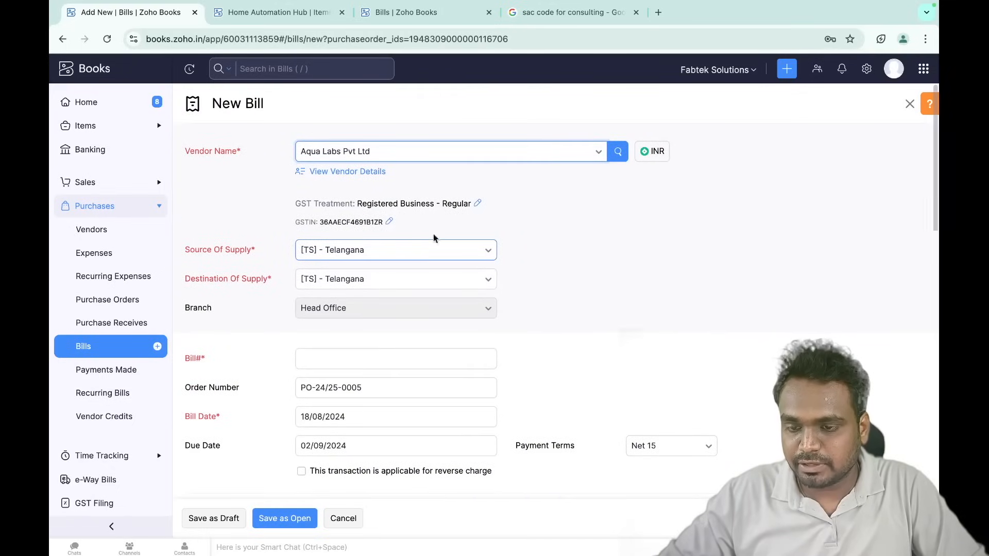
pyautogui.scroll(-9, 433, 234)
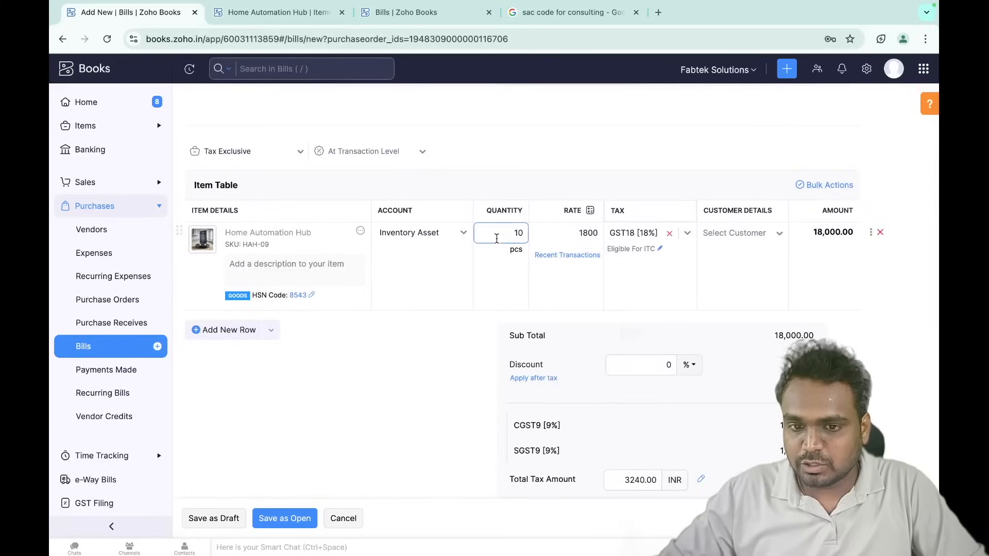
pyautogui.scroll(3, 515, 283)
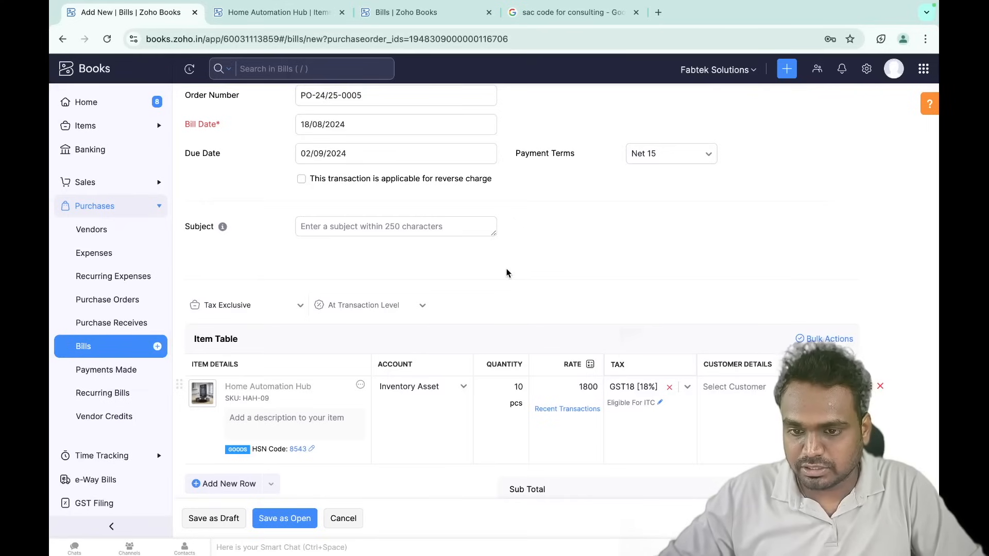
pyautogui.scroll(-4, 506, 272)
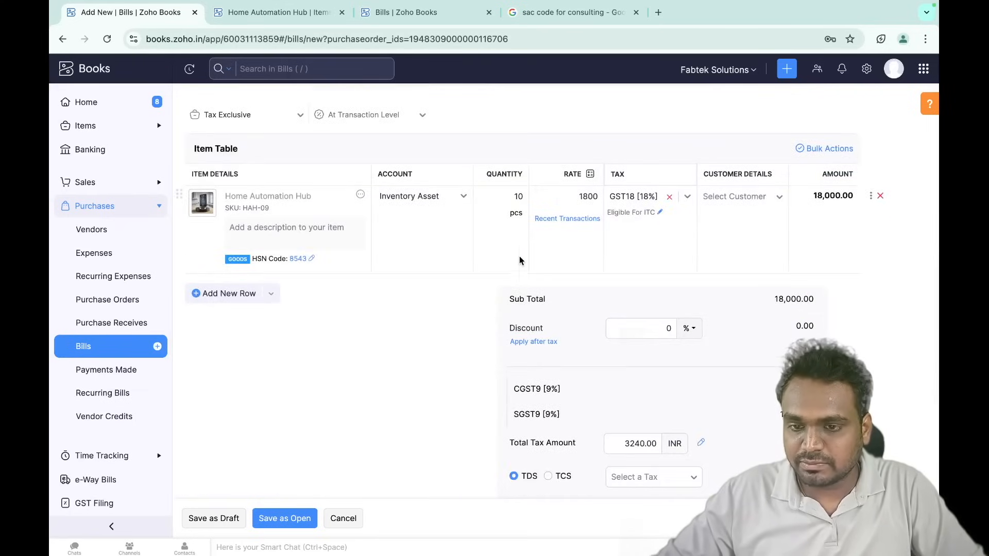
pyautogui.click(503, 200)
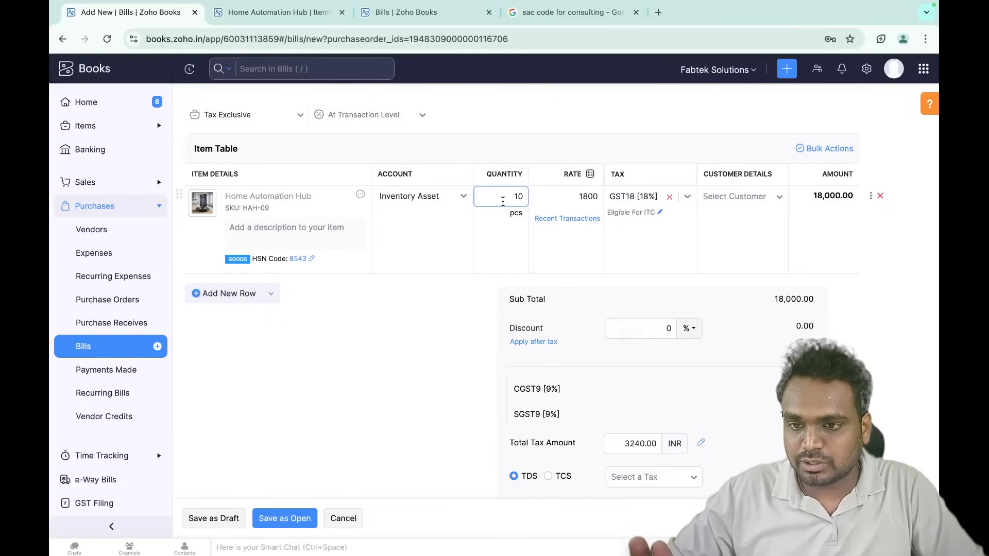
pyautogui.hotkey('ctrl', 'a')
pyautogui.write('5')
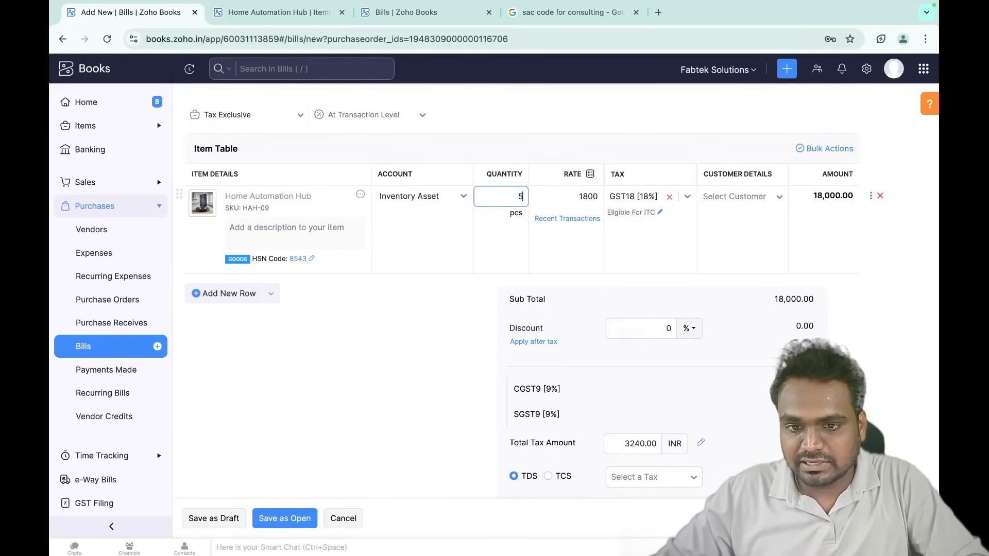
pyautogui.click(500, 235)
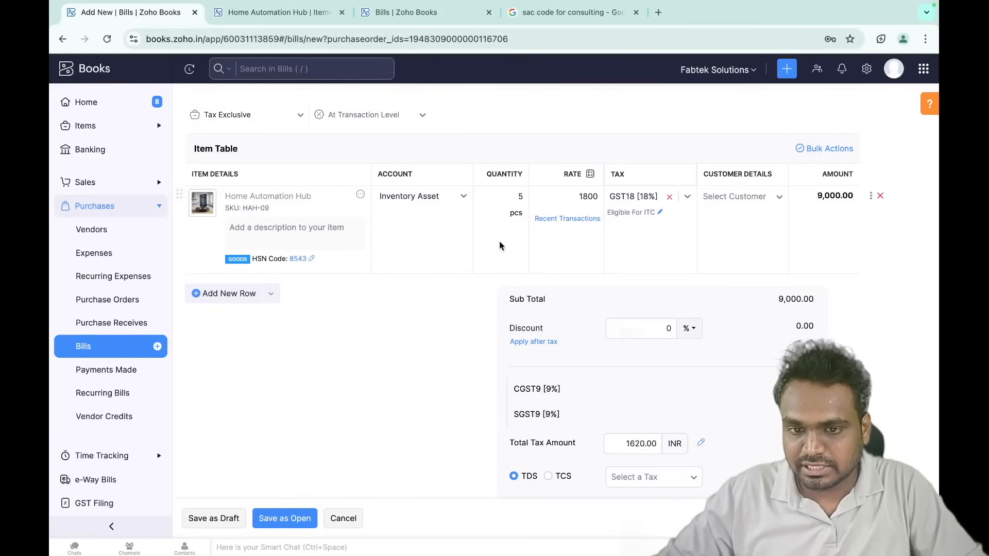
pyautogui.click(496, 197)
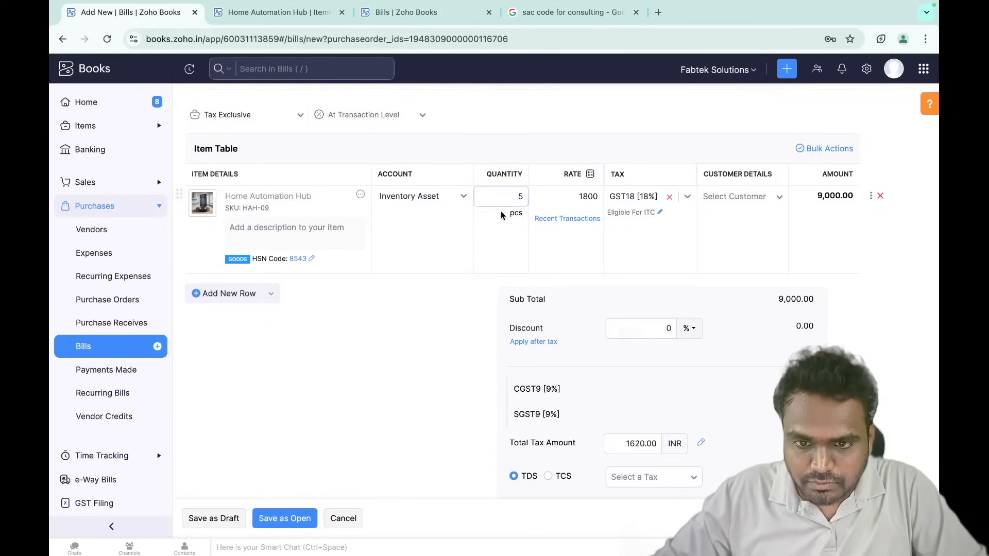
pyautogui.scroll(-5, 503, 332)
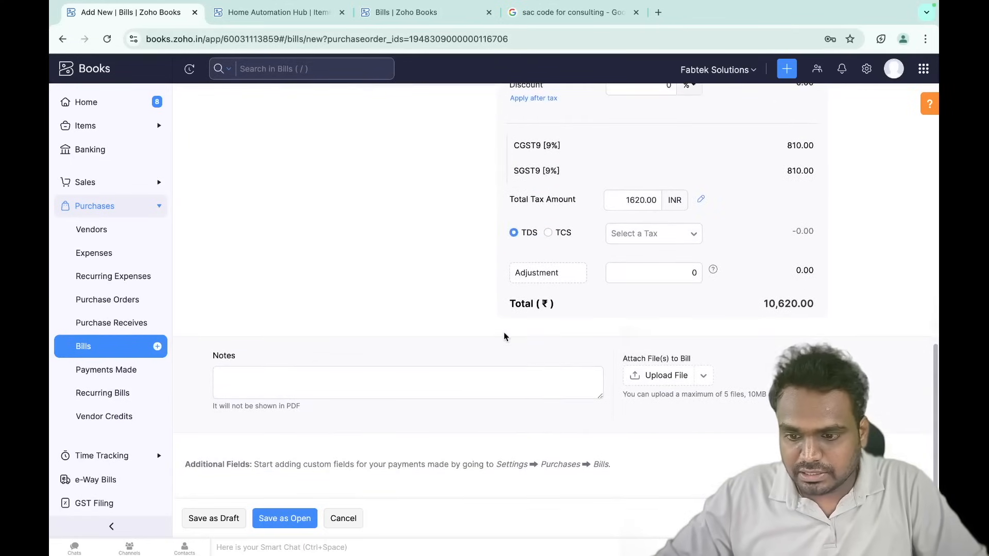
# - Enter bill number INV 3009 and save the bill as Open for ₹10,620.00
pyautogui.click(284, 518)
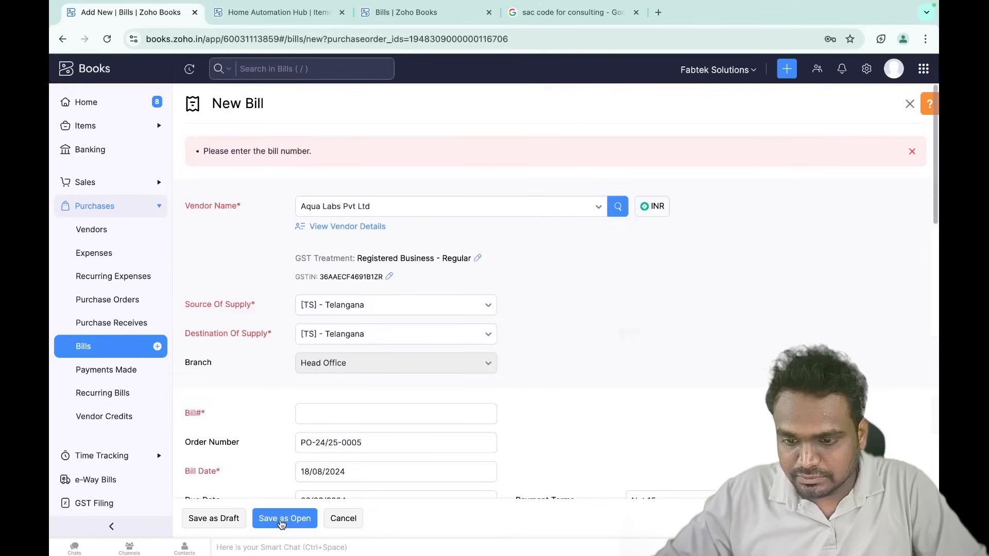
pyautogui.scroll(-4, 319, 390)
pyautogui.click(302, 218)
pyautogui.write('INC')
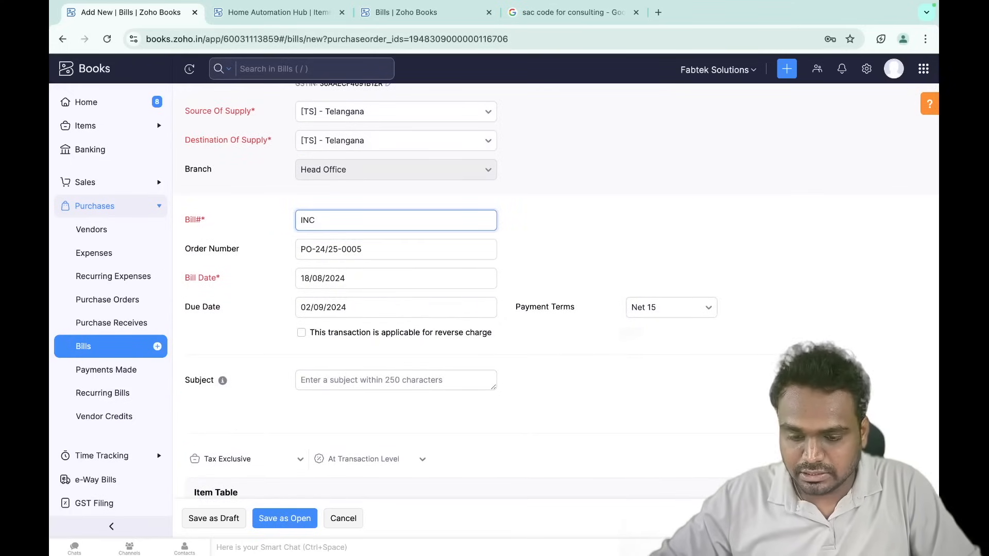
pyautogui.press('BackSpace')
pyautogui.write('V ')
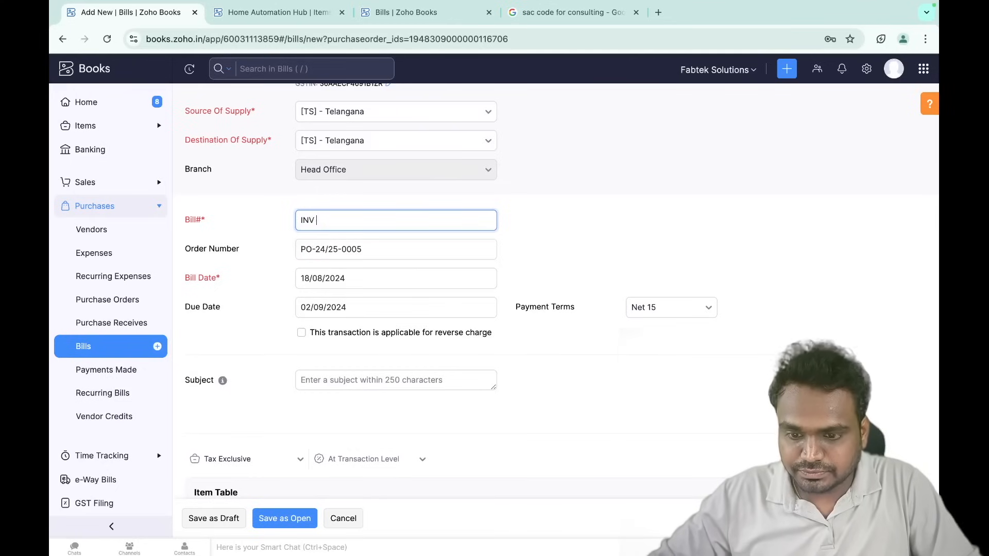
pyautogui.write('3009')
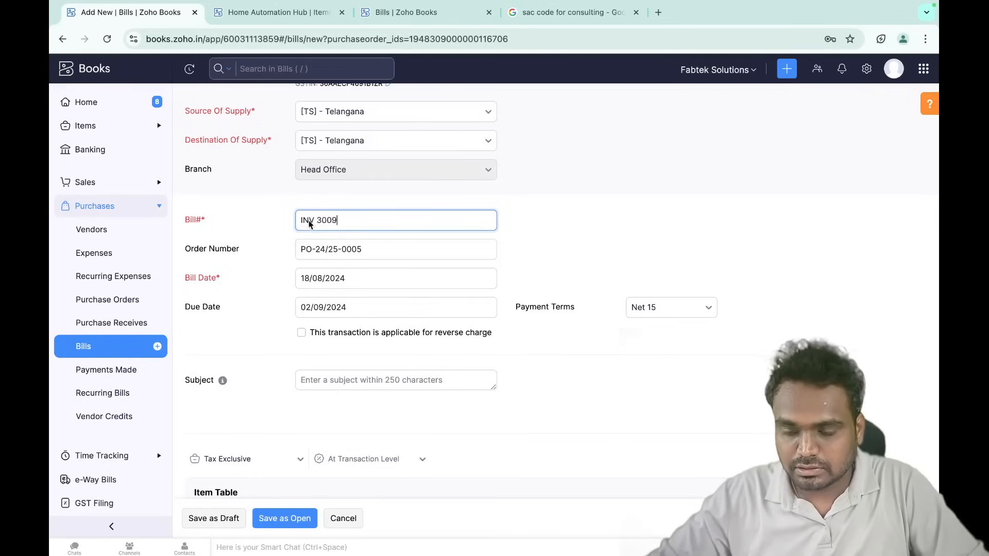
pyautogui.scroll(-10, 494, 309)
pyautogui.click(271, 519)
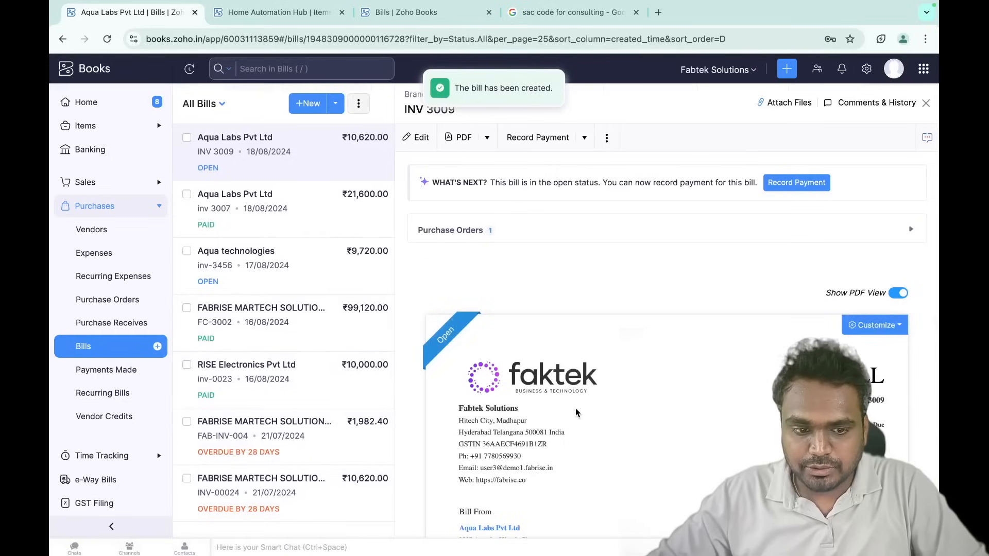
pyautogui.scroll(-4, 560, 413)
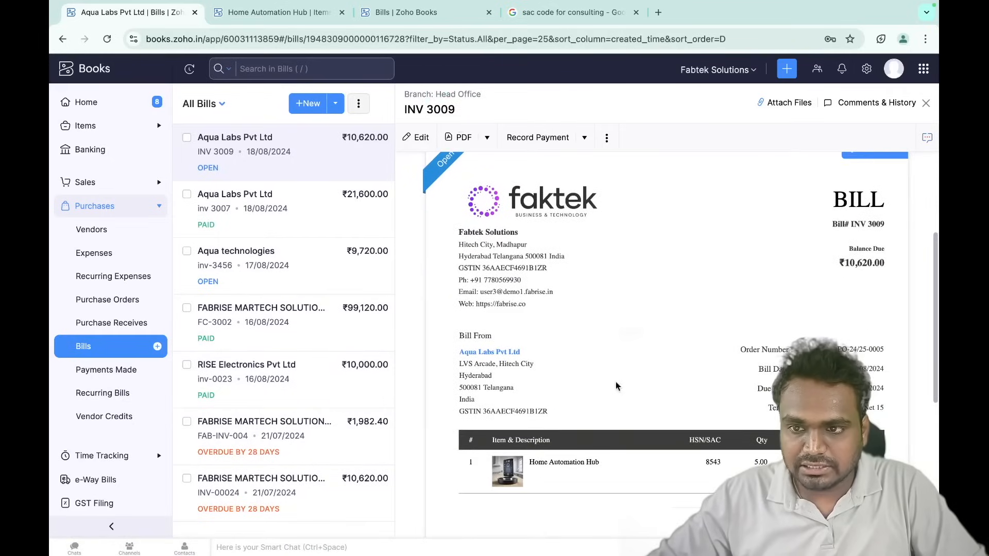
pyautogui.click(288, 12)
pyautogui.click(107, 39)
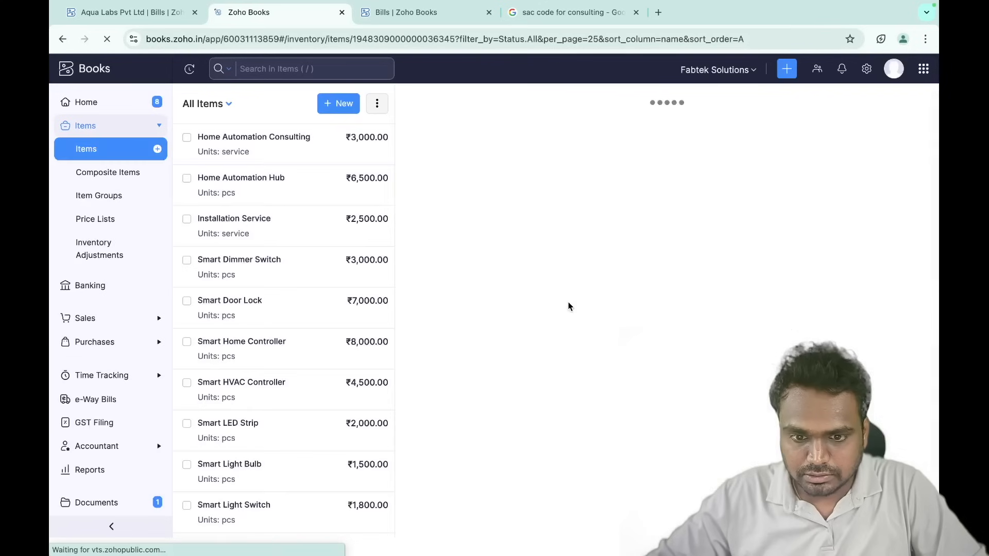
pyautogui.scroll(-5, 569, 306)
pyautogui.scroll(3, 569, 307)
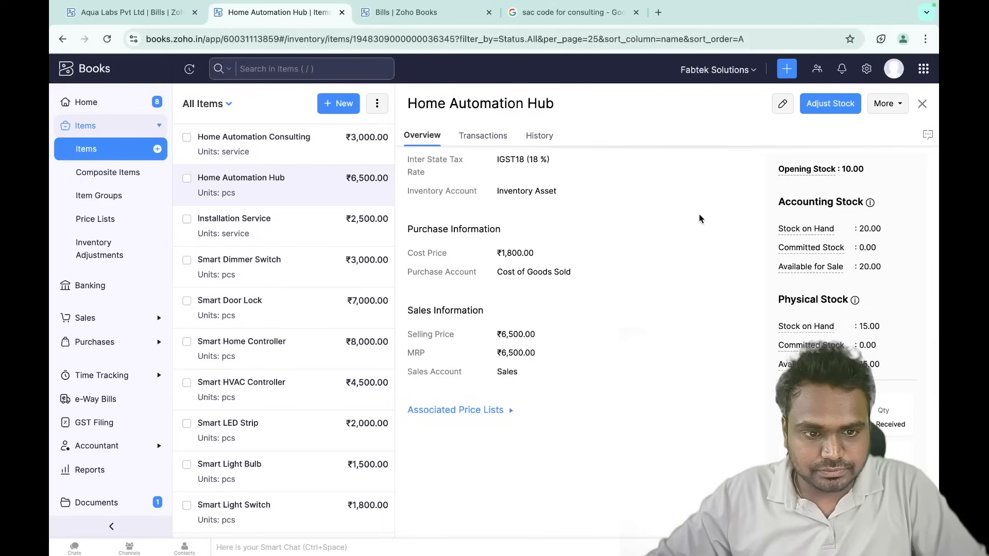
pyautogui.scroll(1, 699, 215)
pyautogui.moveTo(792, 256)
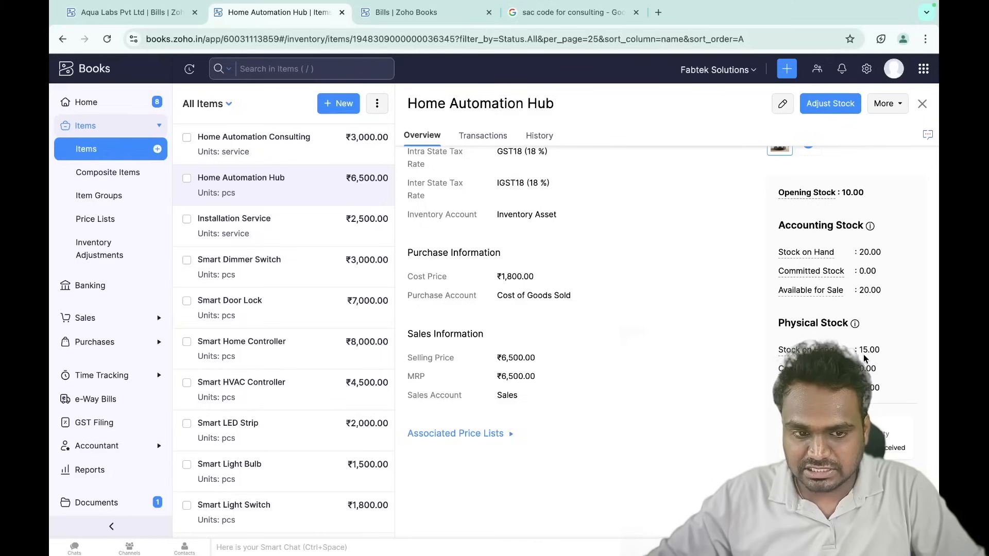
pyautogui.moveTo(870, 227)
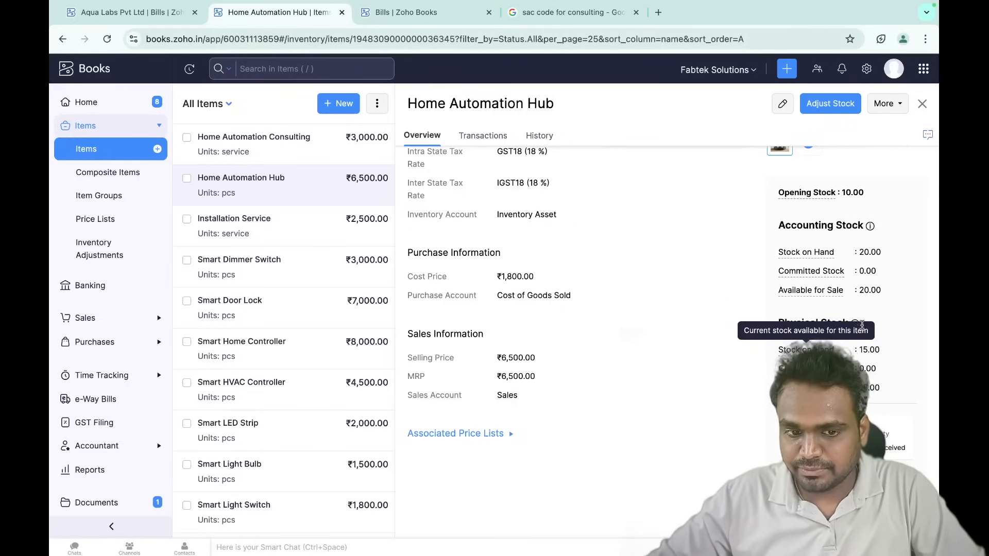
pyautogui.scroll(4, 551, 222)
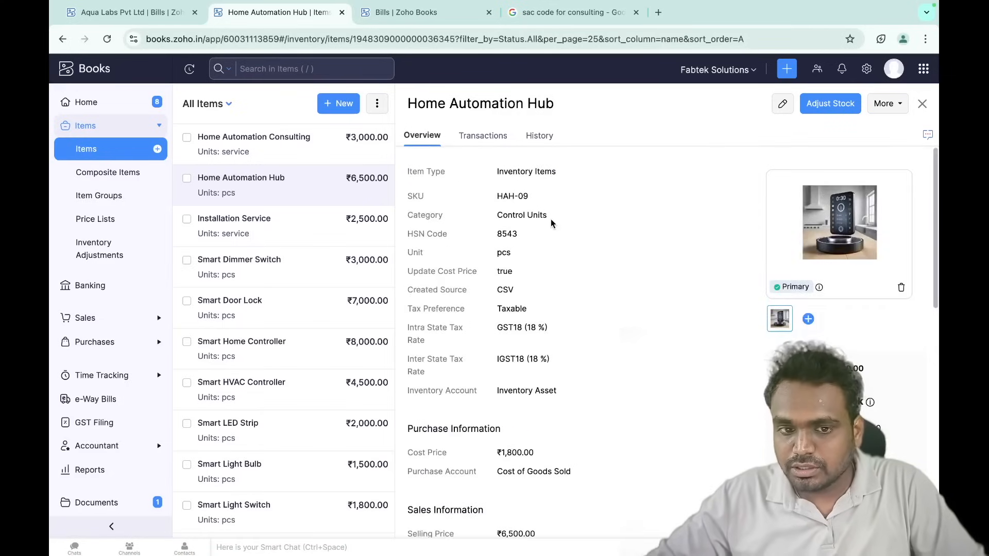
pyautogui.click(143, 17)
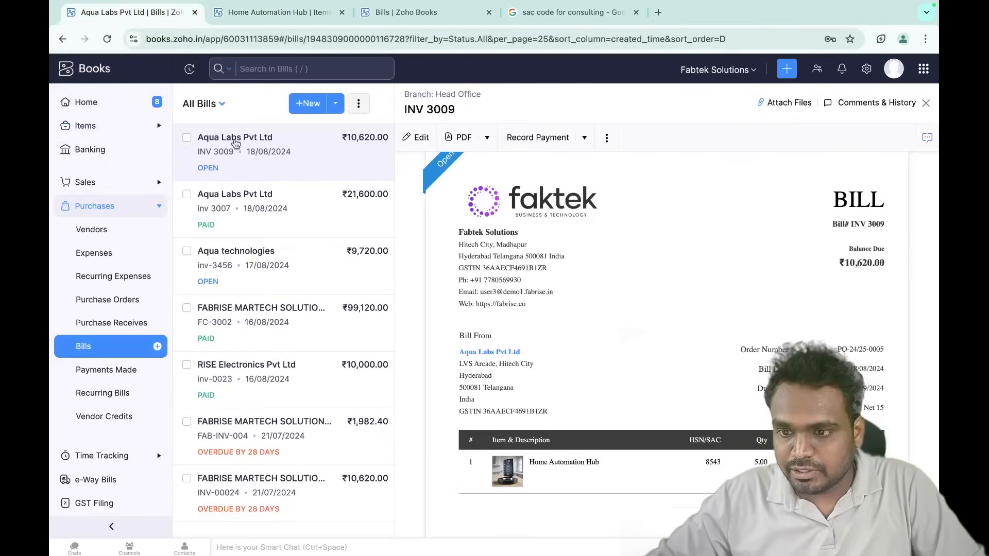
# - From the Purchase Orders list, start new purchase receive PR-00002
pyautogui.click(109, 296)
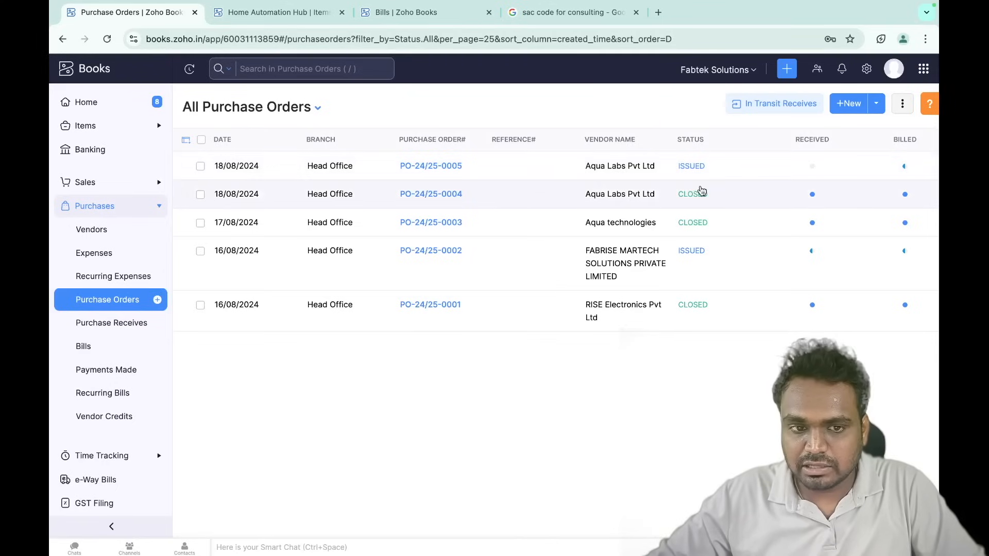
pyautogui.moveTo(905, 167)
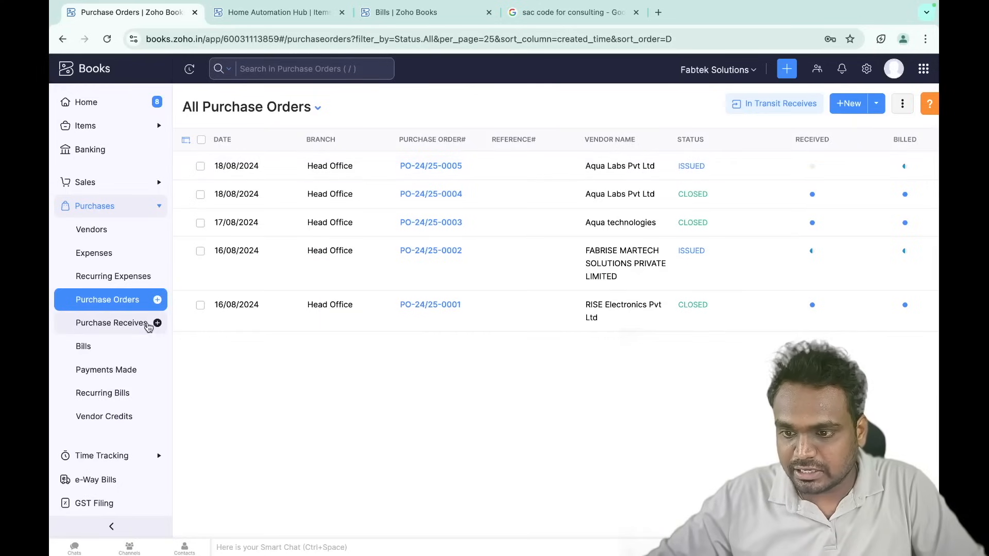
pyautogui.click(157, 323)
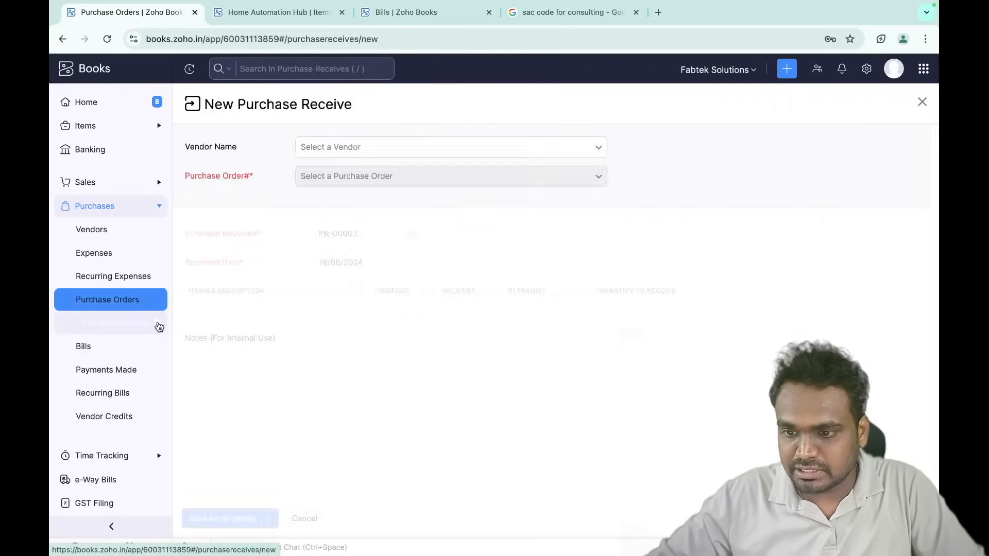
# - Select vendor Aqua Labs Pvt Ltd and purchase order PO-24/25-0005 for the receive
pyautogui.click(418, 146)
pyautogui.click(378, 215)
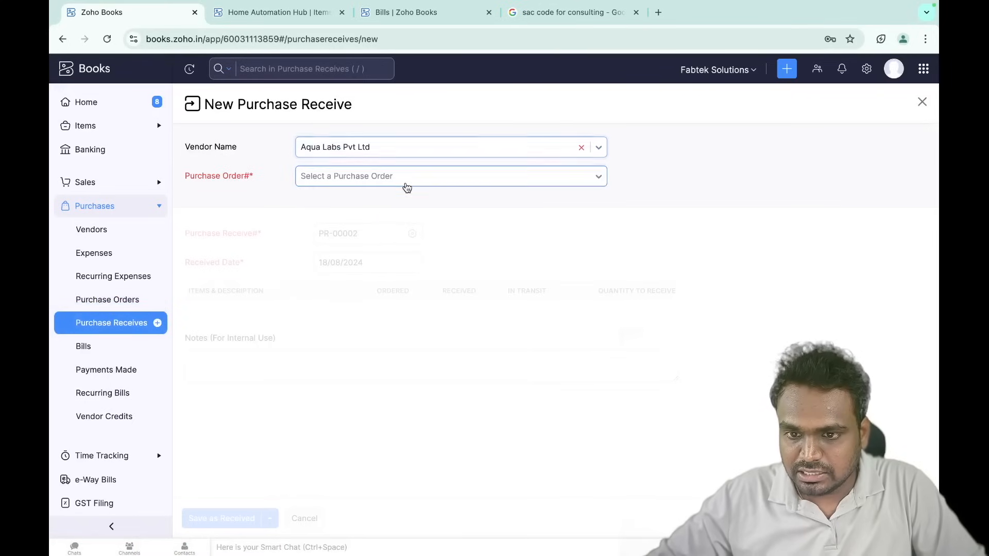
pyautogui.click(389, 186)
pyautogui.click(378, 233)
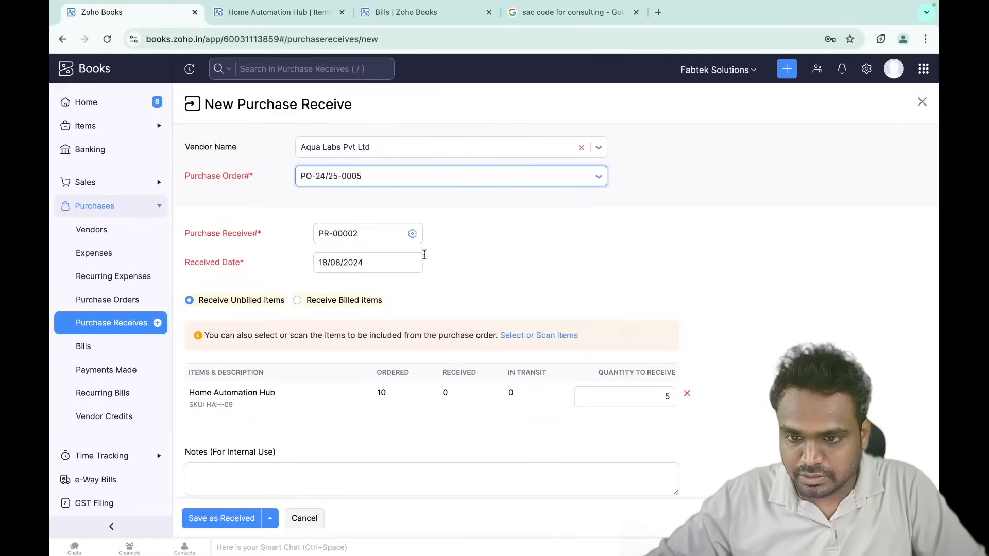
pyautogui.scroll(-3, 427, 309)
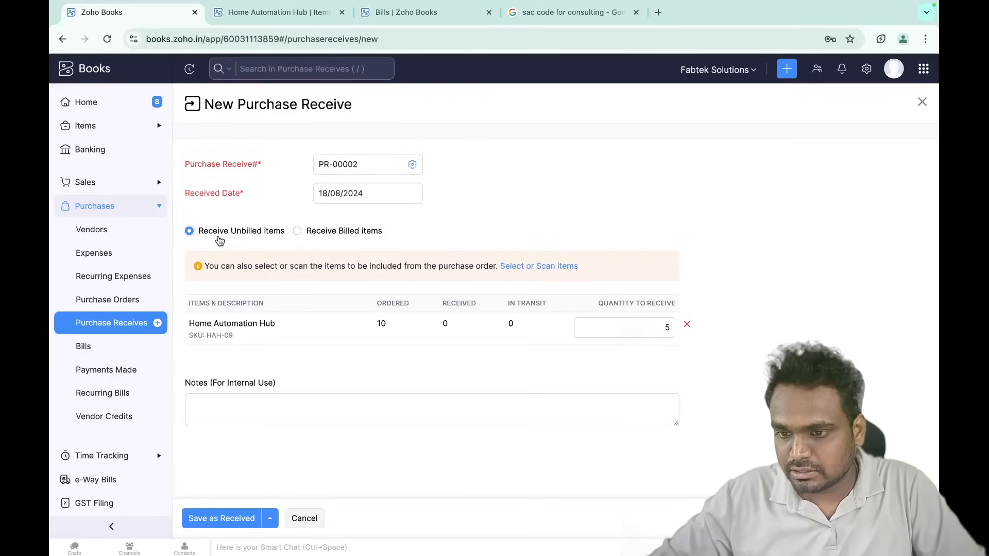
# - Receive the billed items from INV 3009 and save PR-00002 as Received
pyautogui.click(298, 232)
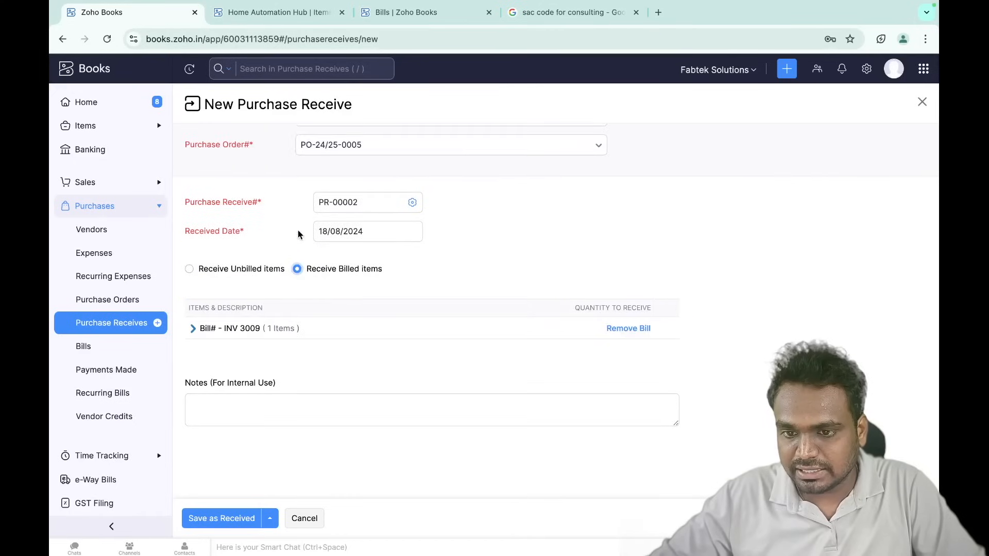
pyautogui.click(239, 334)
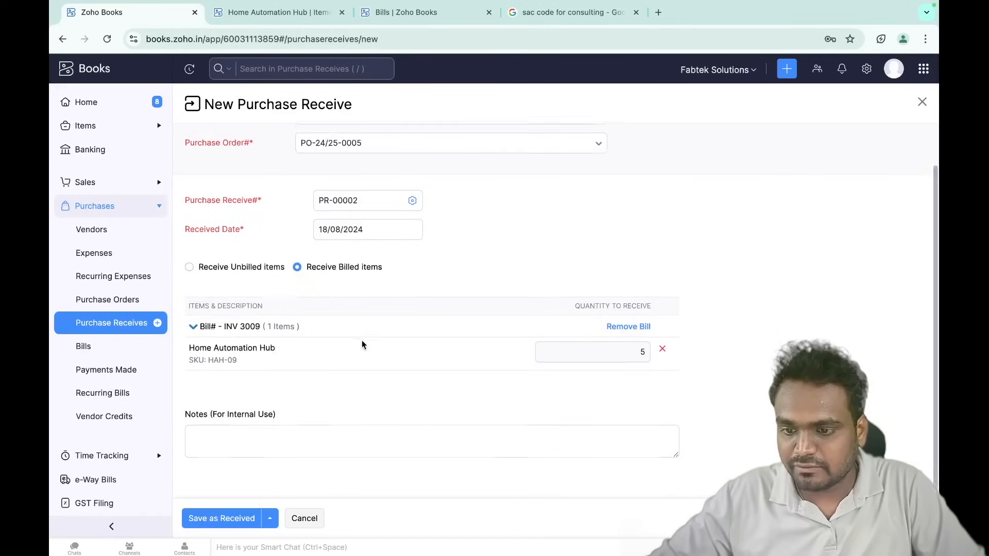
pyautogui.scroll(-1, 361, 339)
pyautogui.scroll(2, 351, 294)
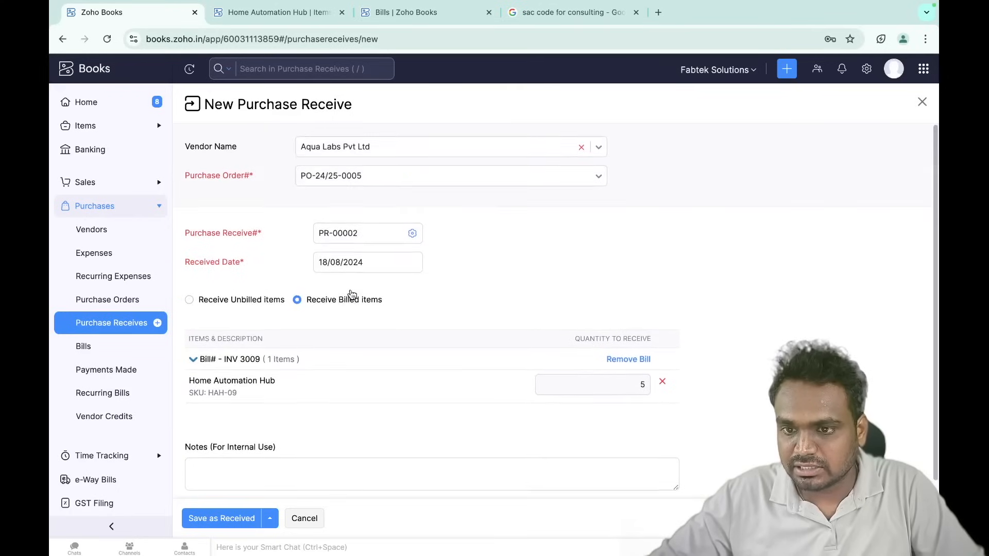
pyautogui.scroll(-2, 352, 294)
pyautogui.click(230, 518)
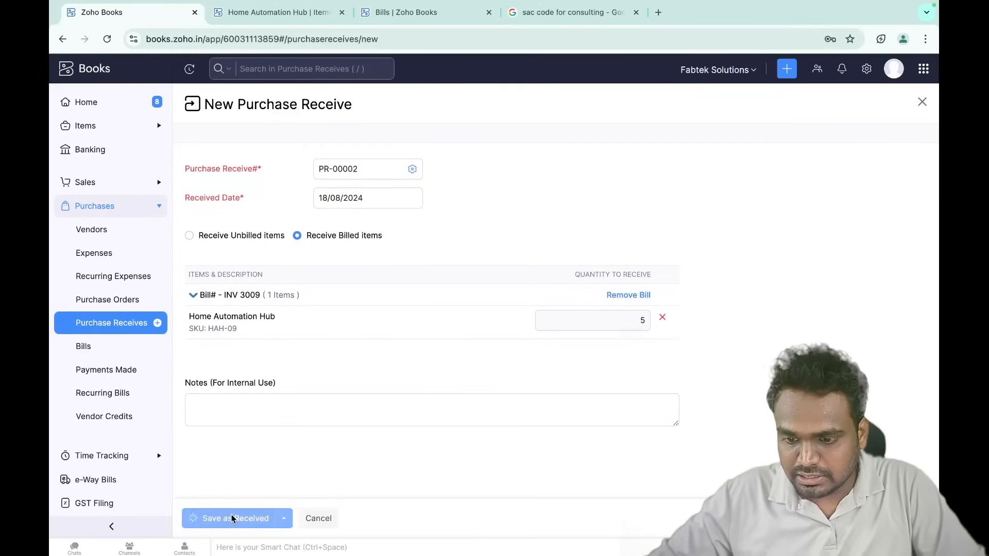
# - Compare the Home Automation Hub stock, now 20.00 on hand, with receive PR-00002
pyautogui.click(245, 21)
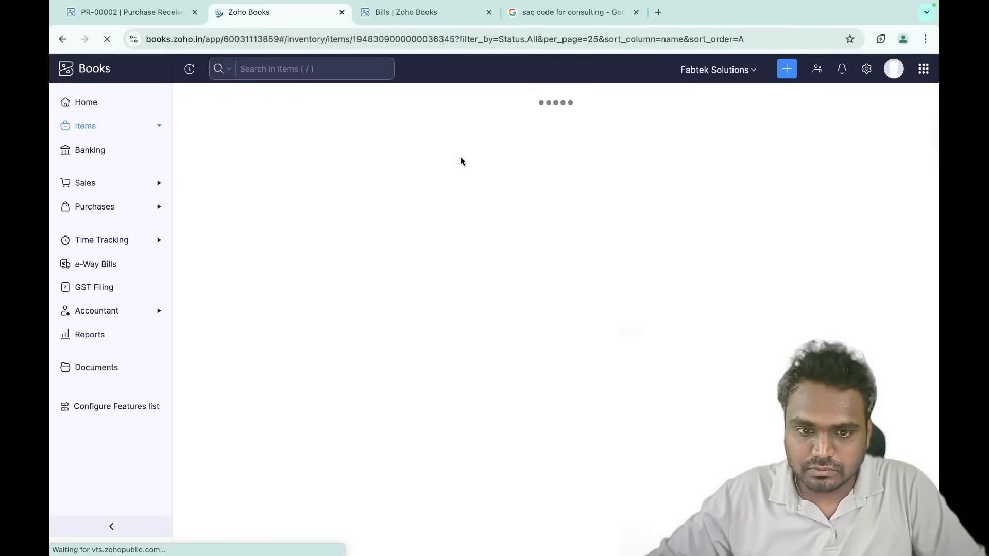
pyautogui.scroll(-3, 756, 361)
pyautogui.scroll(-1, 755, 363)
pyautogui.moveTo(806, 360)
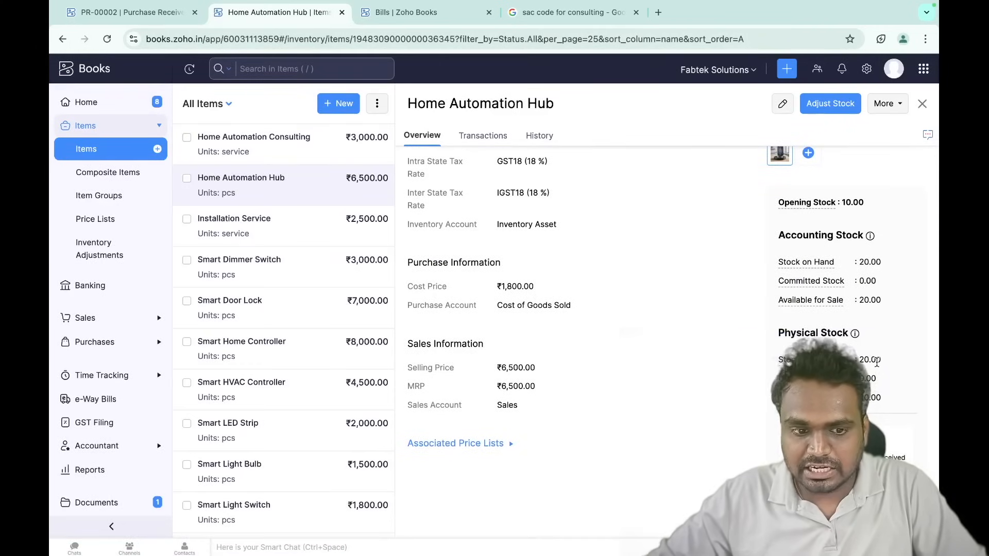
pyautogui.click(147, 12)
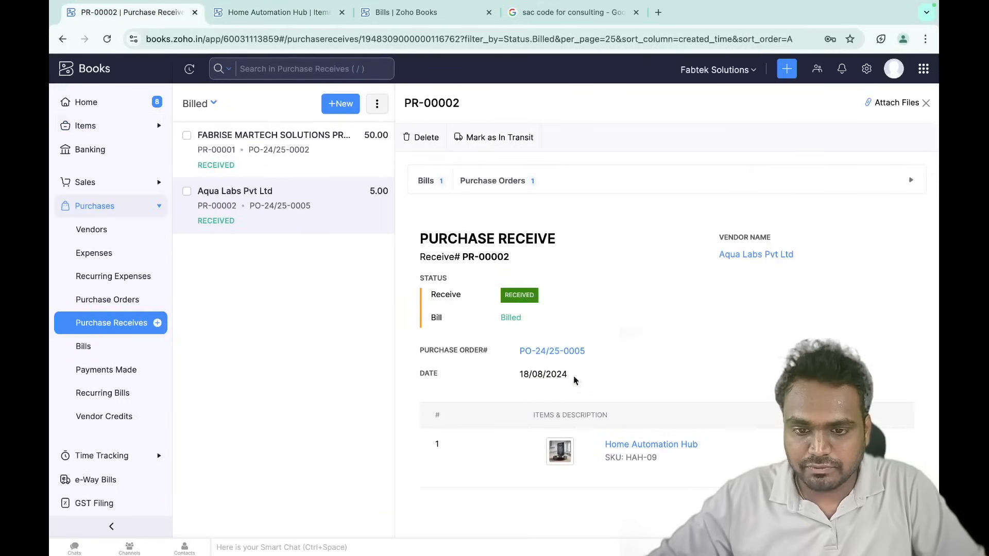
pyautogui.click(301, 14)
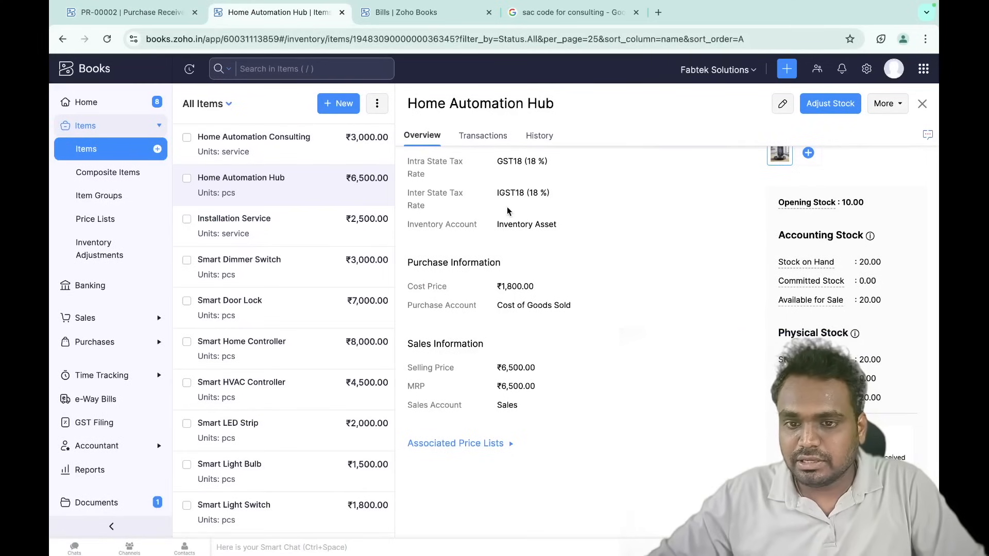
pyautogui.click(126, 12)
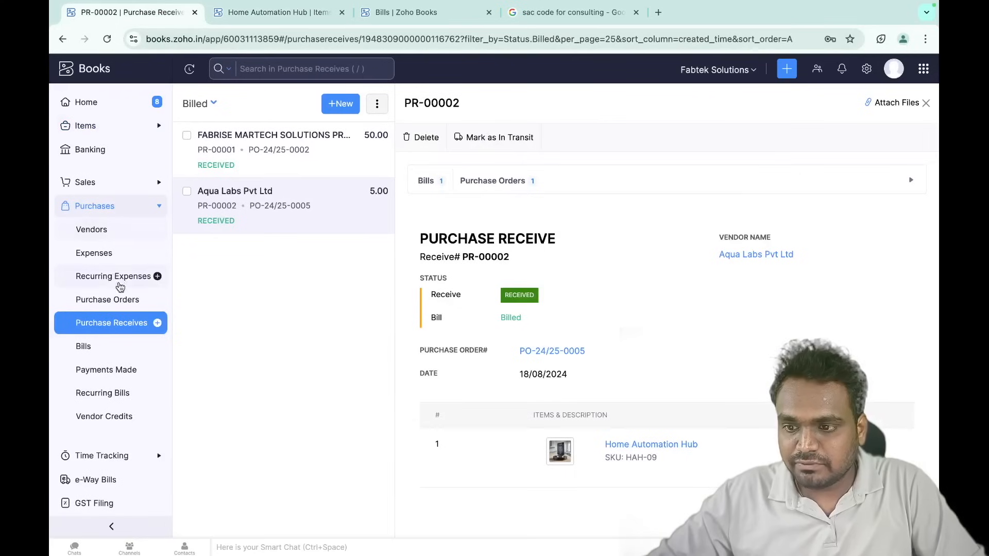
# - Browse the Purchase Orders and Bills lists and recheck the item's stock figures
pyautogui.click(124, 301)
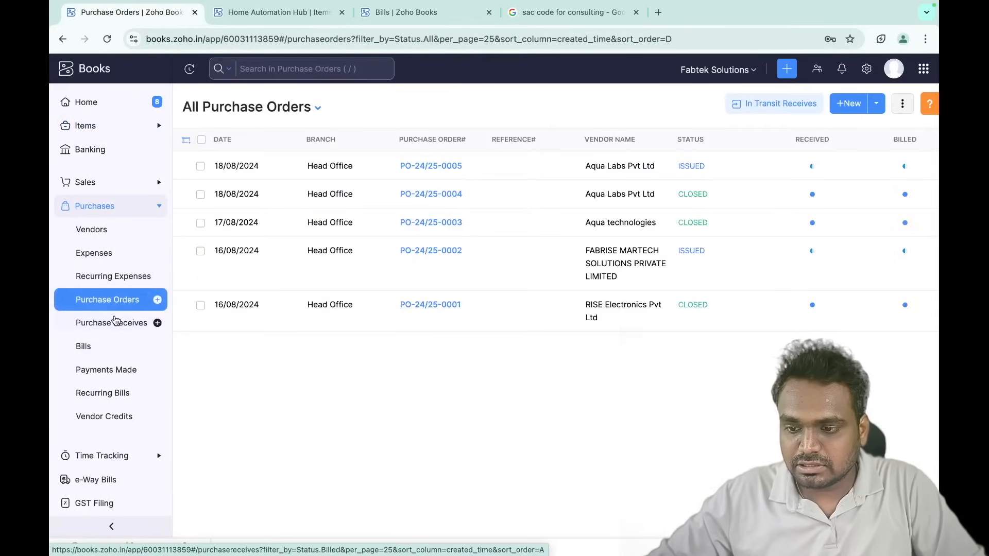
pyautogui.click(100, 345)
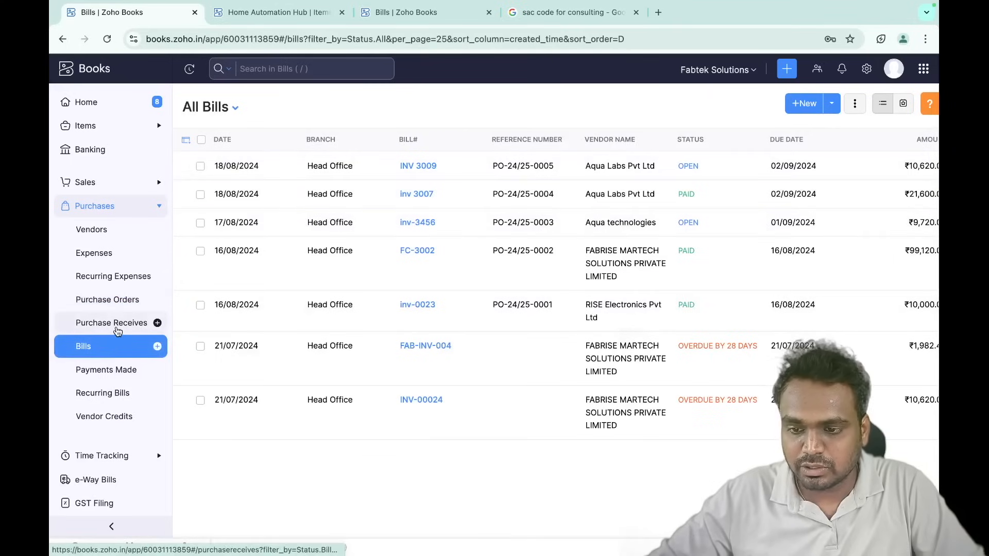
pyautogui.click(264, 13)
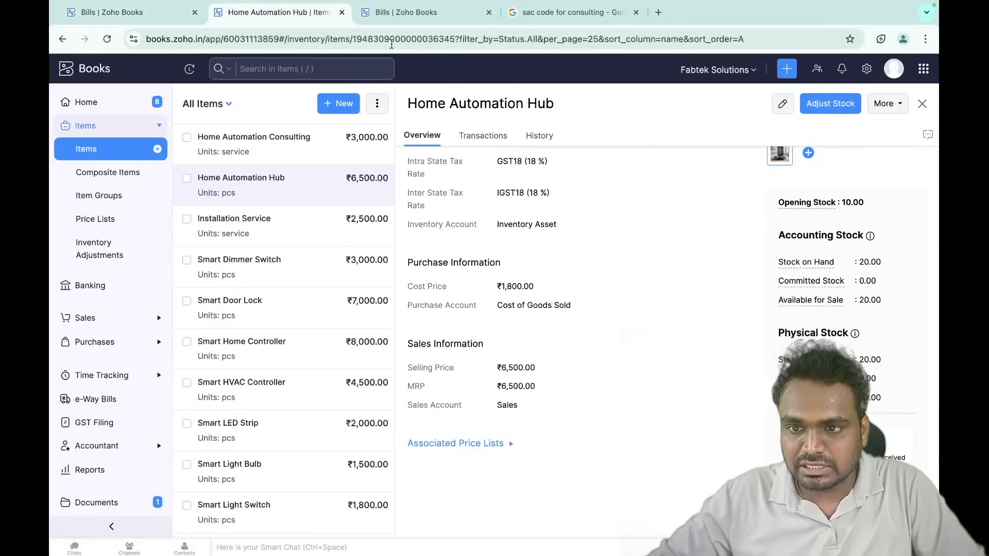
pyautogui.scroll(-3, 887, 444)
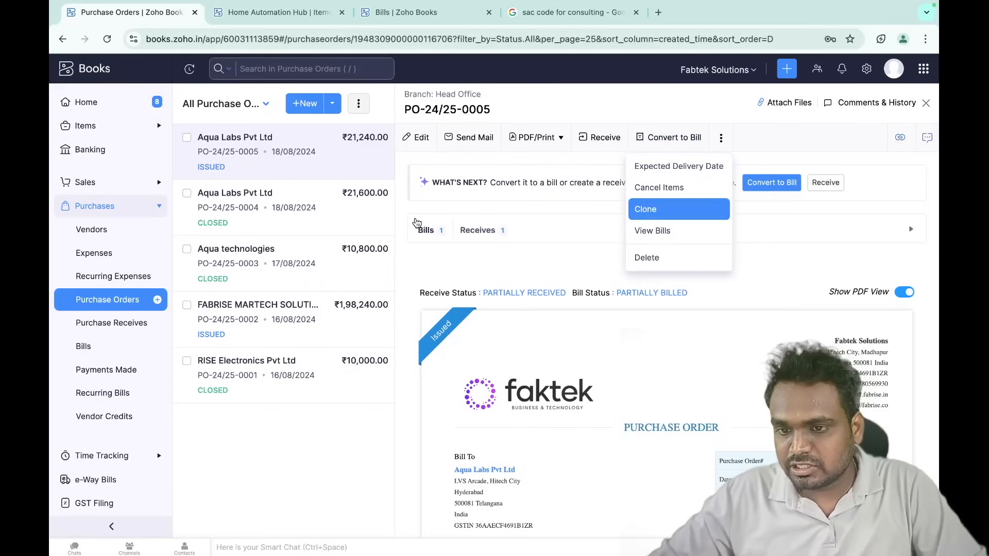
# - Cancel the remaining 5 Home Automation Hub units on PO-24/25-0005, closing the order
pyautogui.click(322, 167)
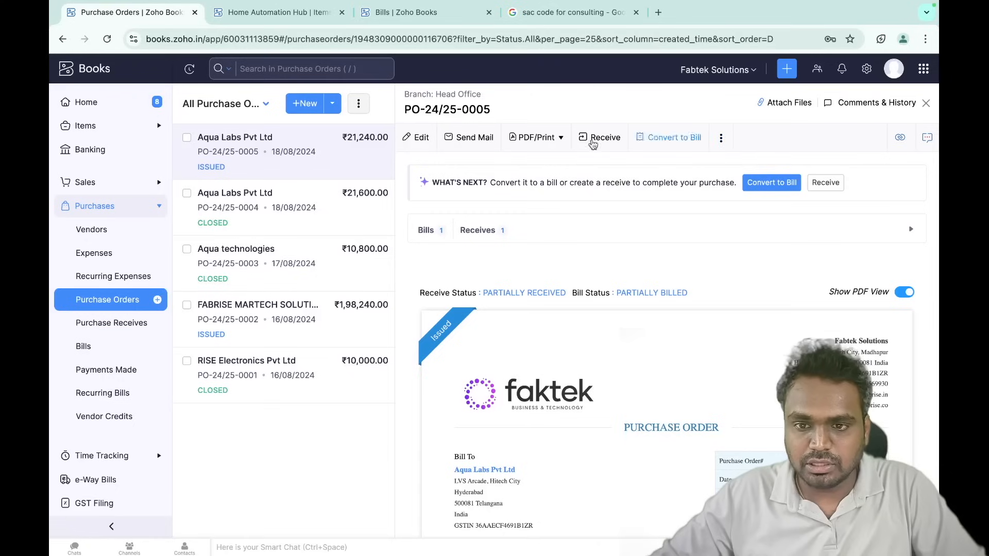
pyautogui.click(722, 139)
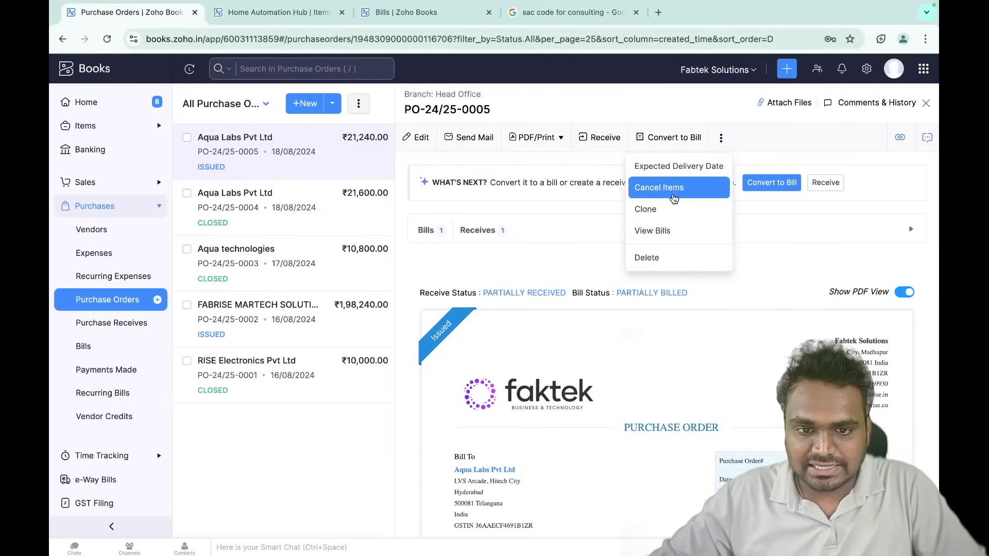
pyautogui.click(673, 199)
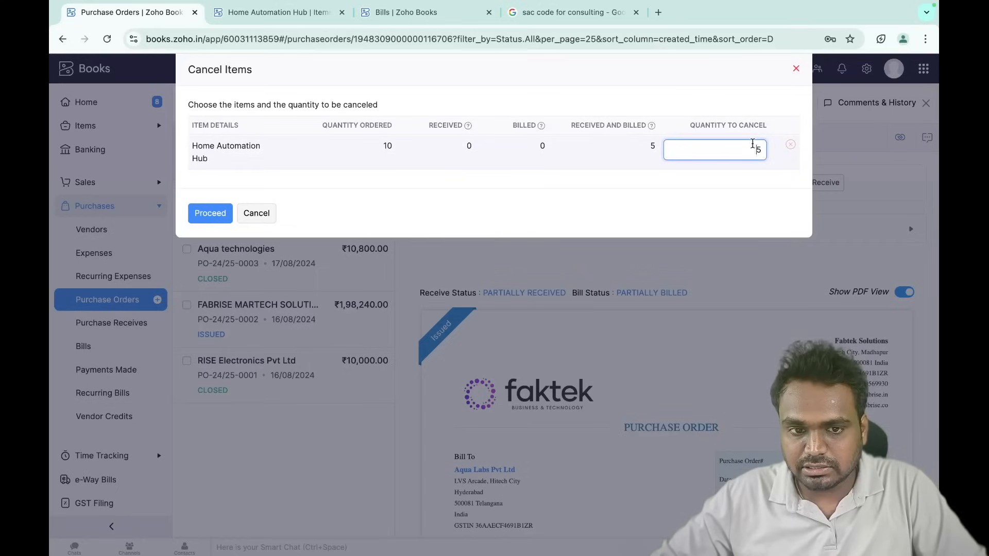
pyautogui.click(214, 215)
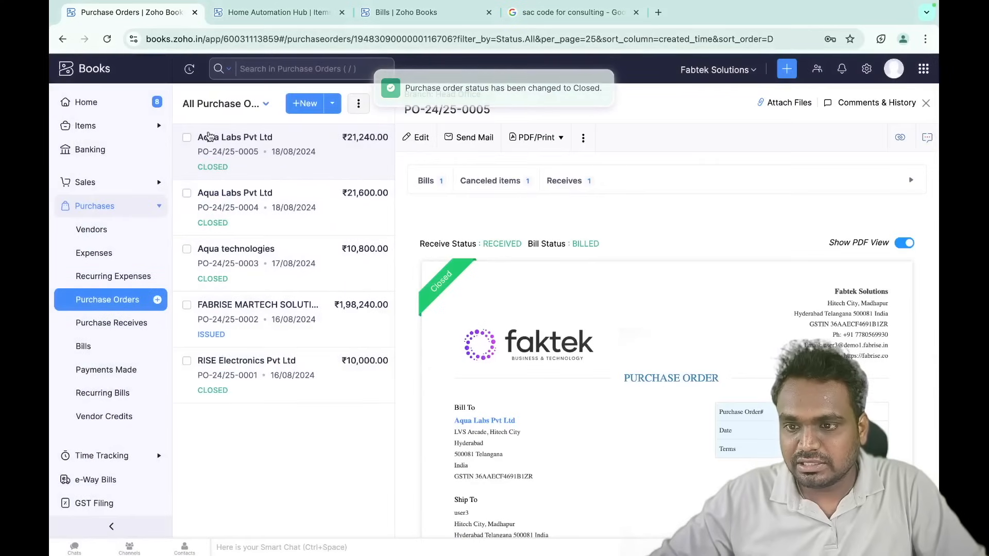
# - Open bill INV 3009 from the Bills list and scroll down to its journal
pyautogui.click(425, 181)
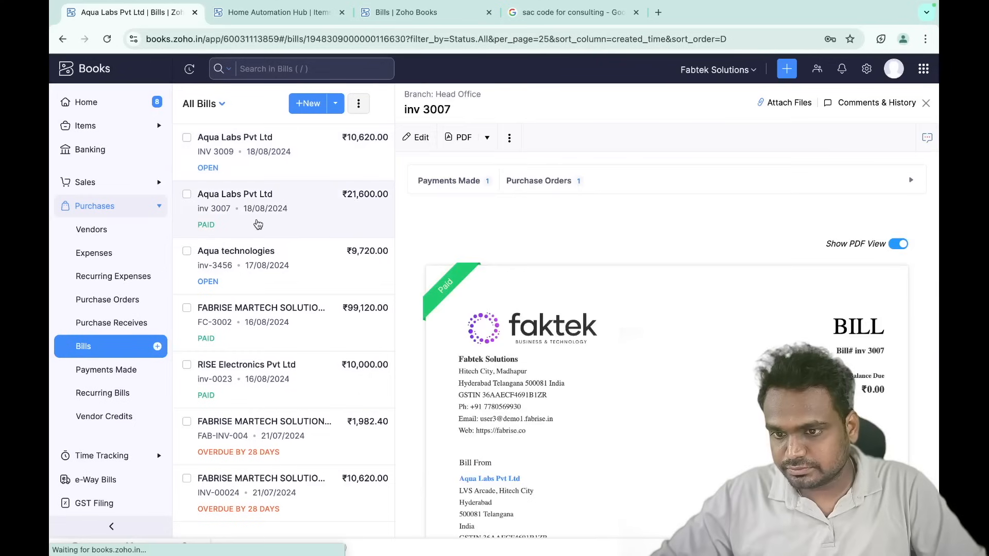
pyautogui.click(307, 161)
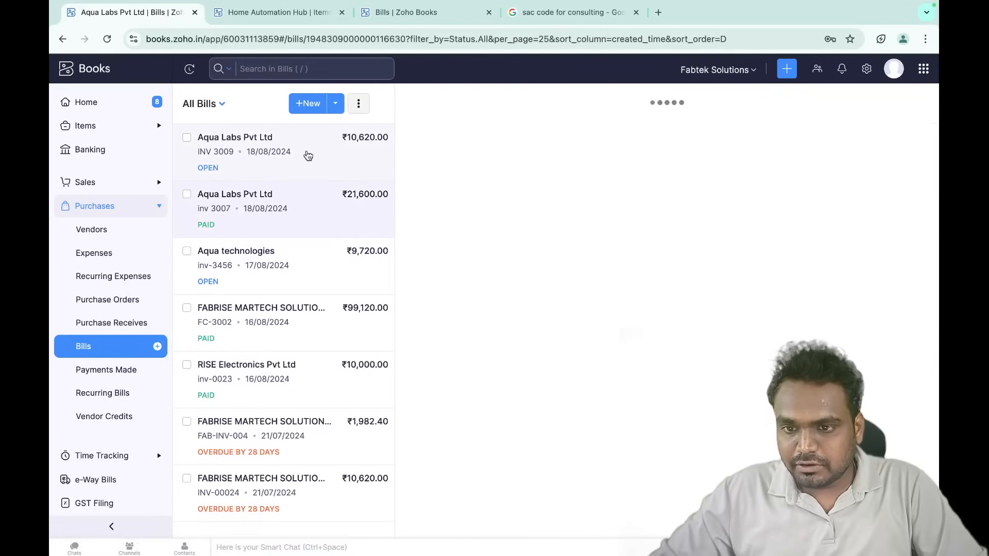
pyautogui.scroll(-5, 516, 400)
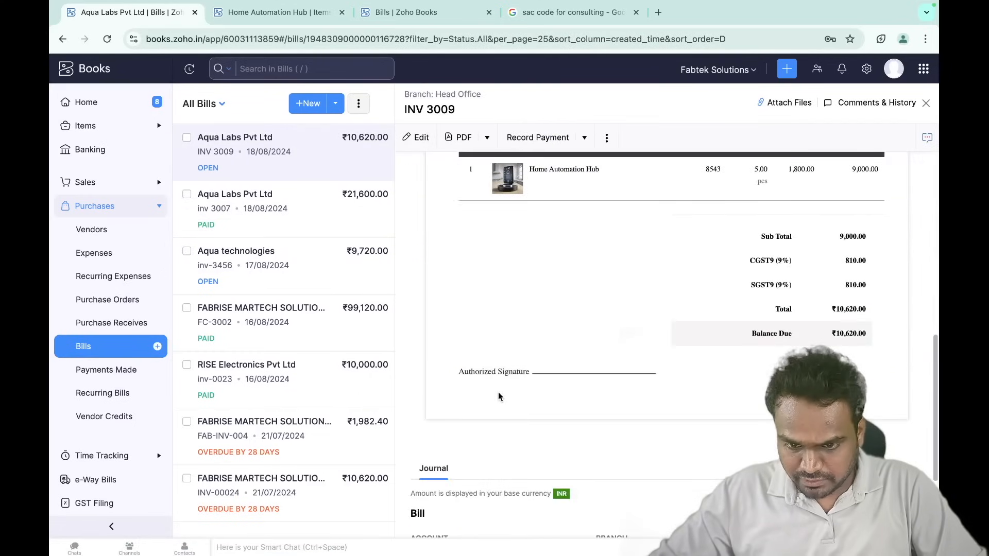
pyautogui.scroll(-3, 498, 397)
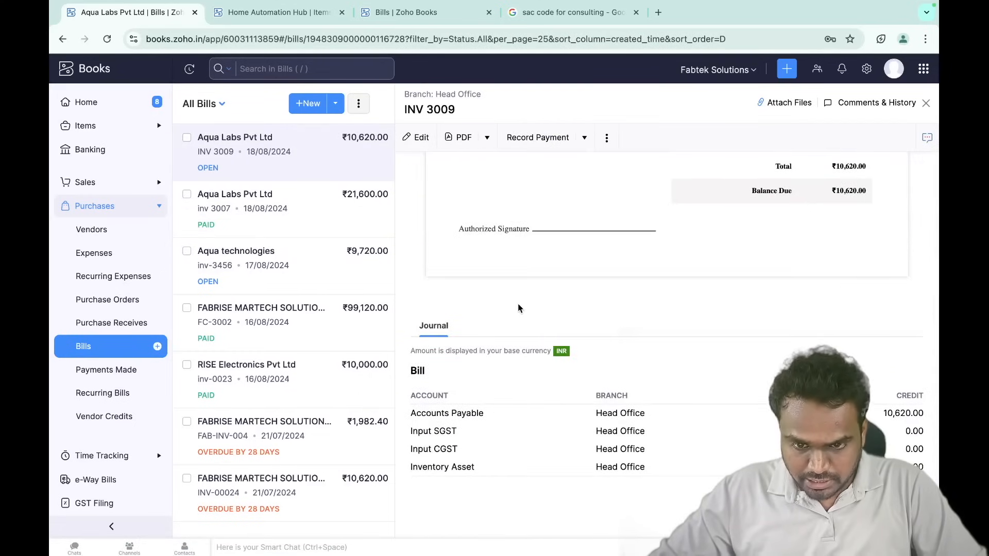
pyautogui.scroll(15, 517, 308)
pyautogui.scroll(-5, 680, 340)
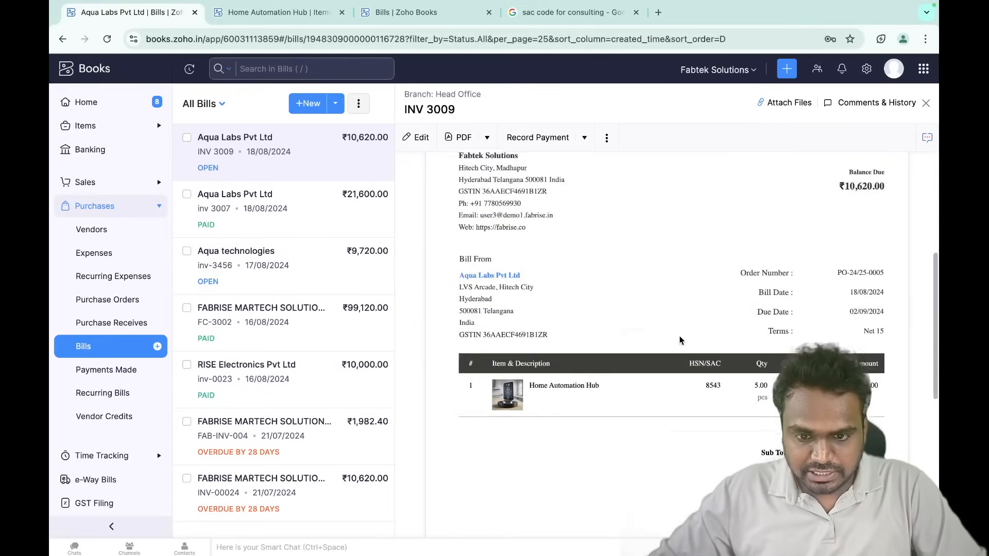
pyautogui.scroll(-1, 680, 340)
pyautogui.scroll(-5, 677, 371)
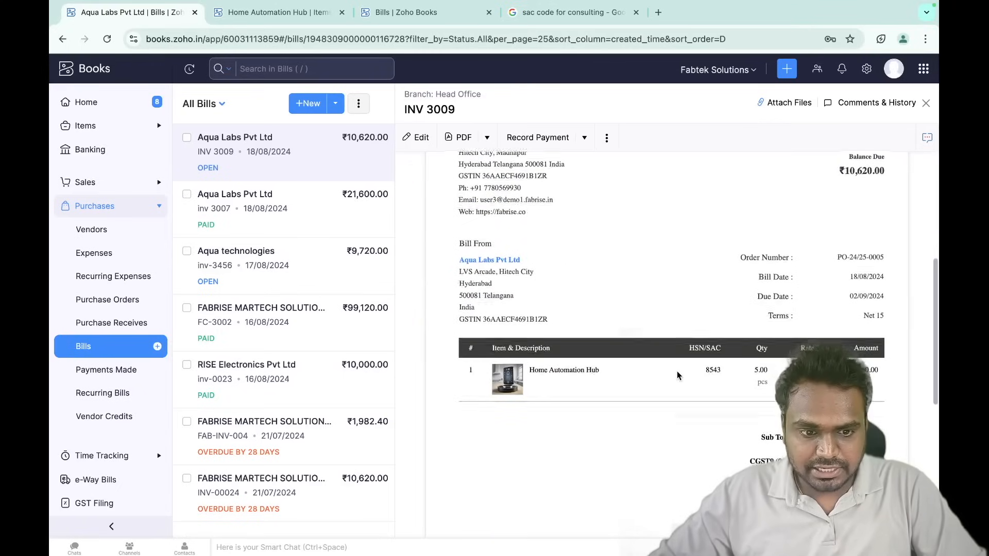
pyautogui.scroll(-5, 677, 376)
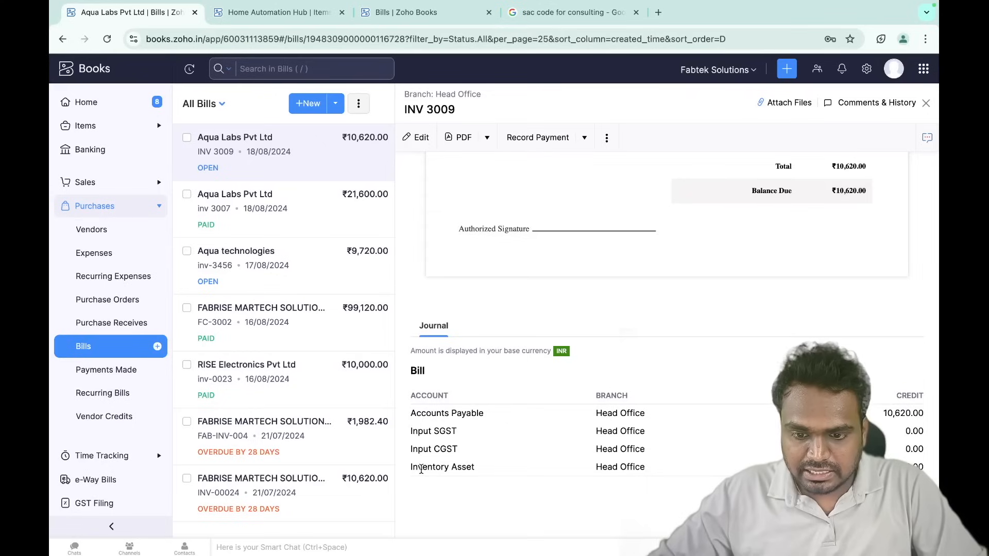
# - Highlight the Inventory Asset and Input SGST accounts in the bill's journal
pyautogui.moveTo(422, 467); pyautogui.dragTo(482, 472)
pyautogui.click(781, 458)
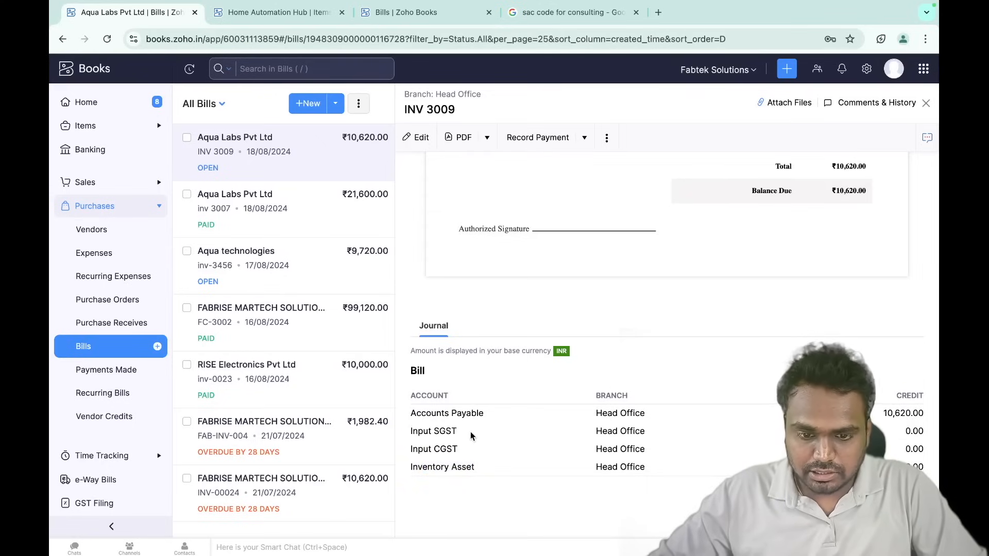
pyautogui.moveTo(412, 433); pyautogui.dragTo(448, 434)
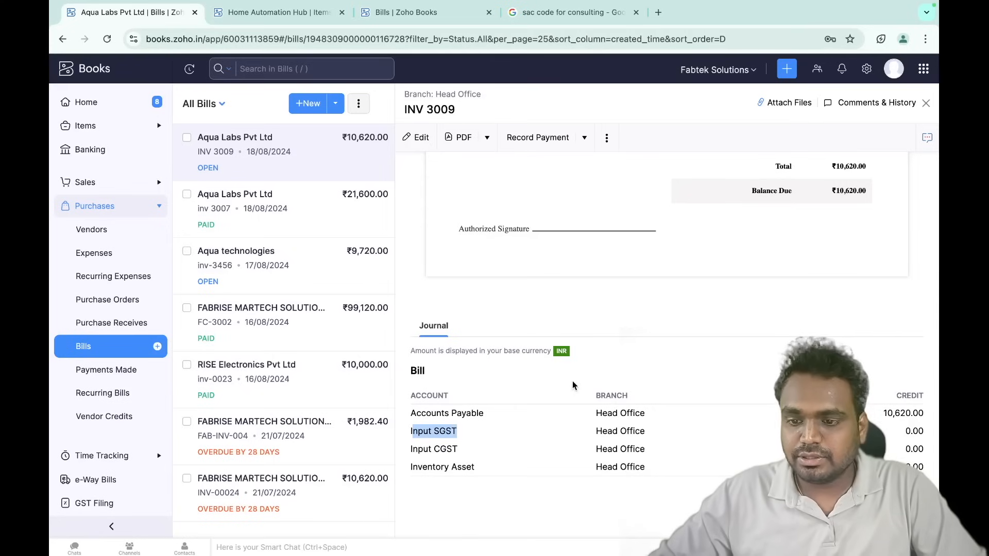
pyautogui.scroll(15, 573, 381)
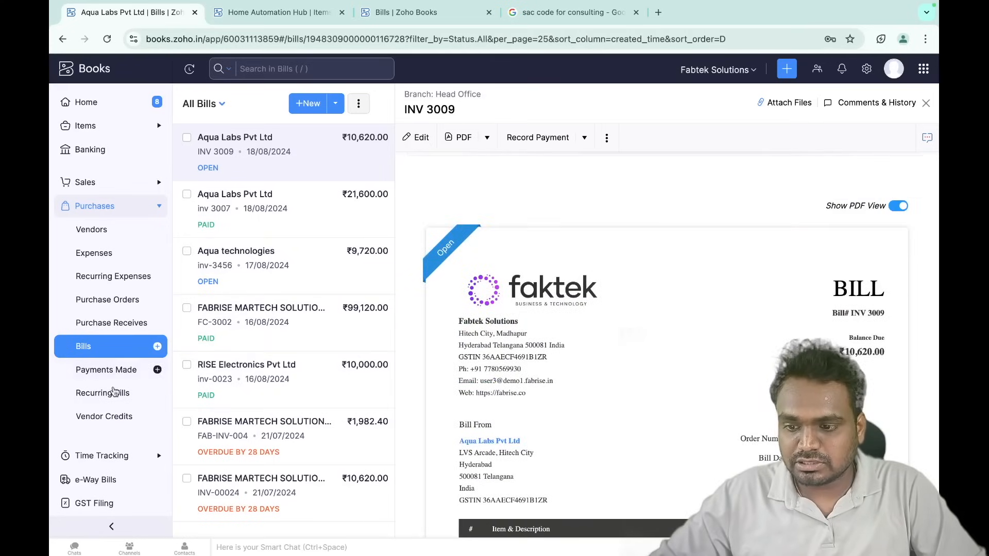
# - Go to the Vendor Credits list and open a blank New Vendor Credits form
pyautogui.click(113, 419)
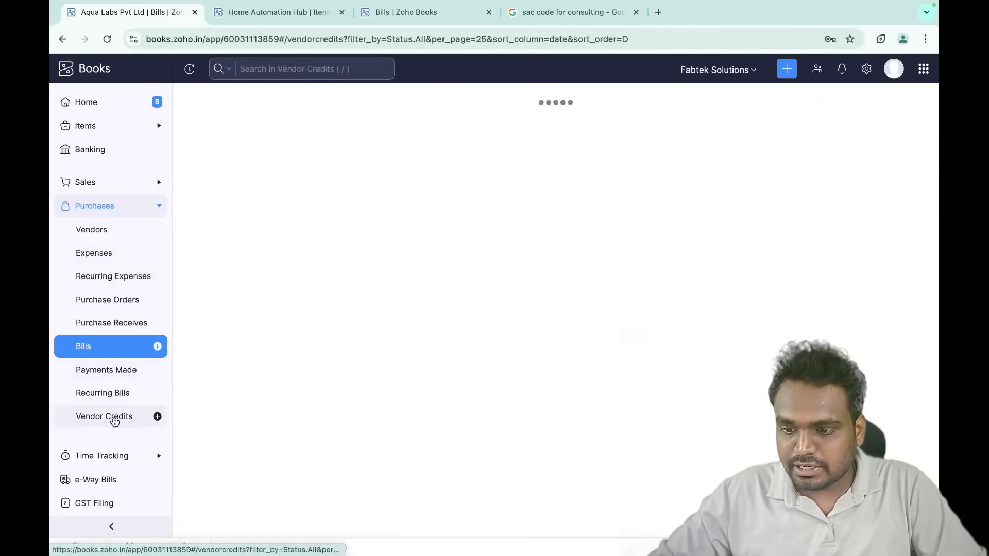
pyautogui.click(98, 349)
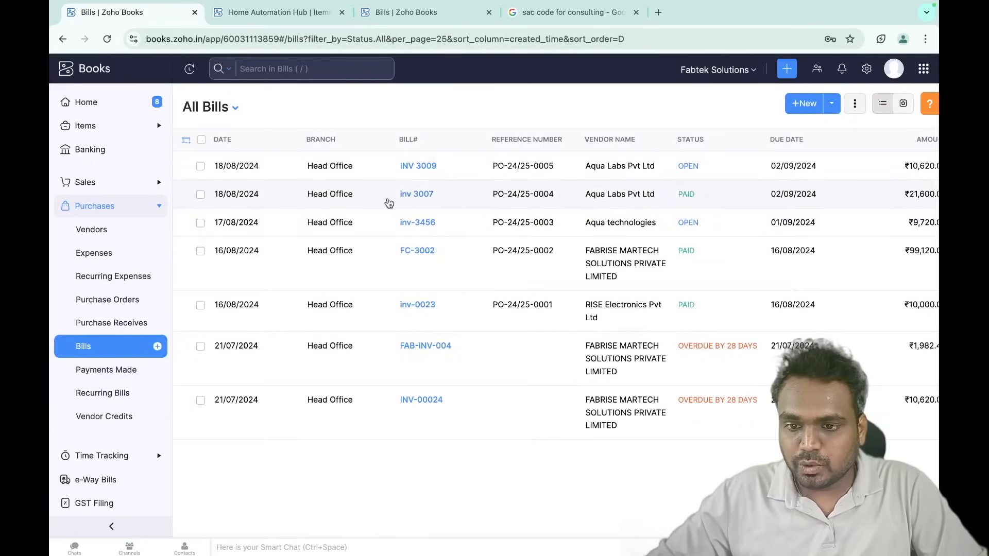
pyautogui.click(121, 421)
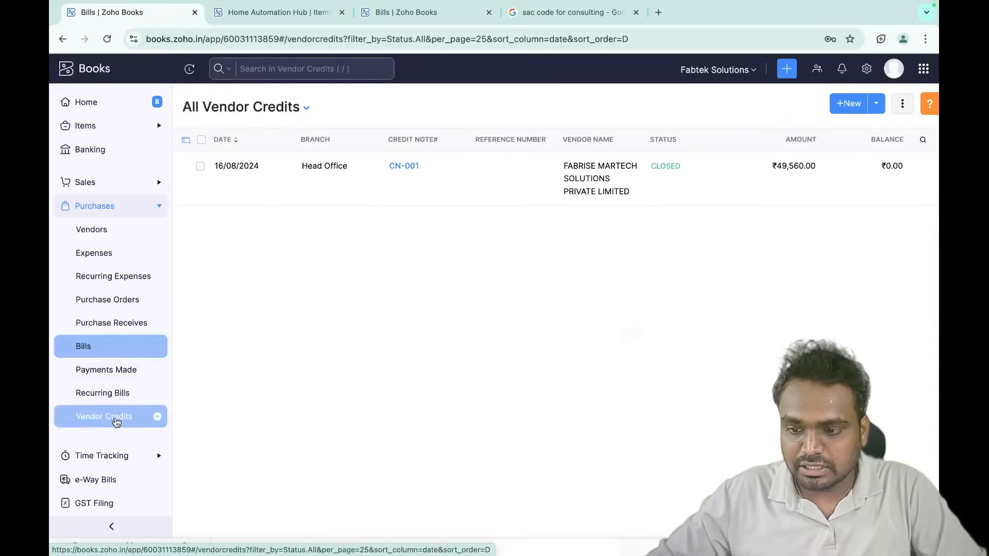
pyautogui.click(846, 104)
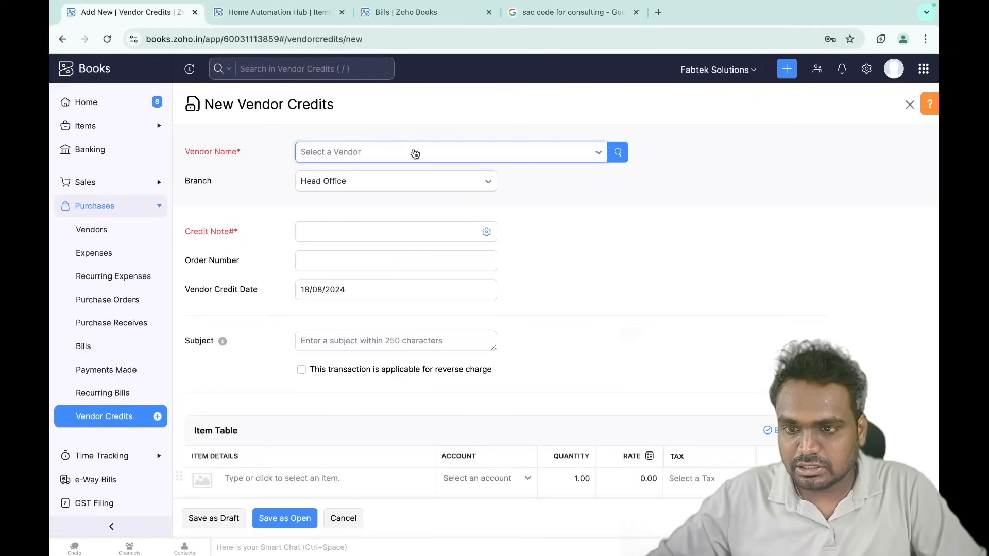
# - Choose Aqua Labs Pvt Ltd as the vendor and link the credit to bill INV 3009
pyautogui.click(392, 162)
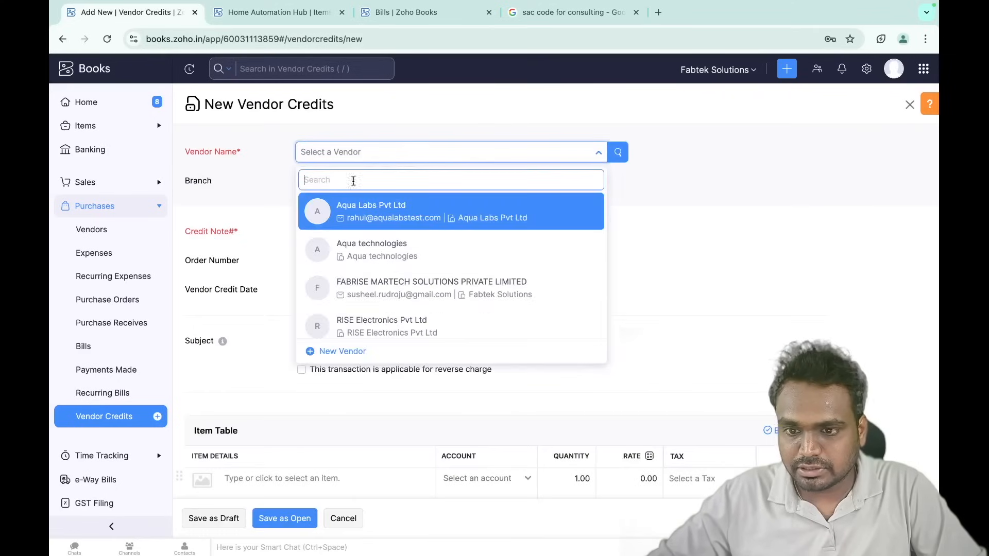
pyautogui.click(381, 214)
pyautogui.scroll(-2, 338, 290)
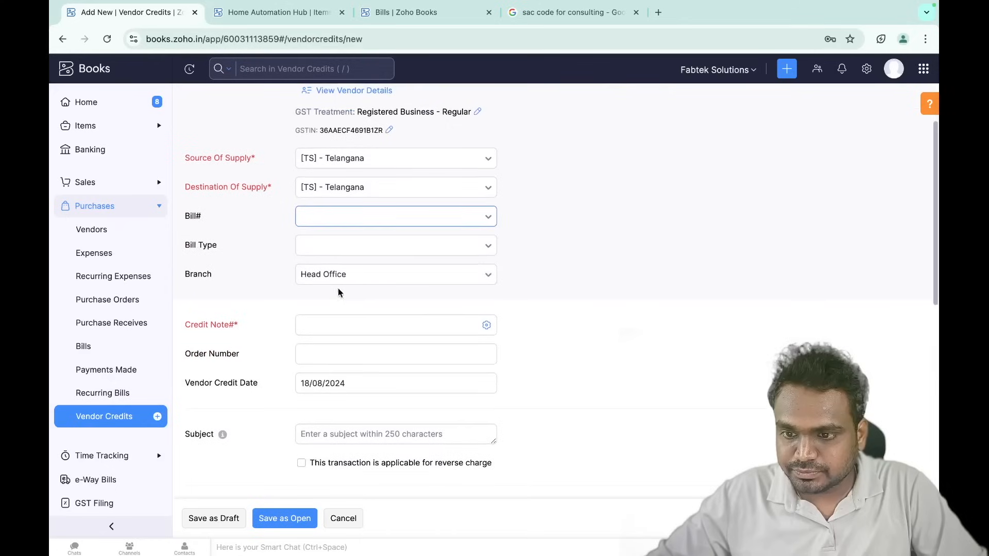
pyautogui.click(343, 223)
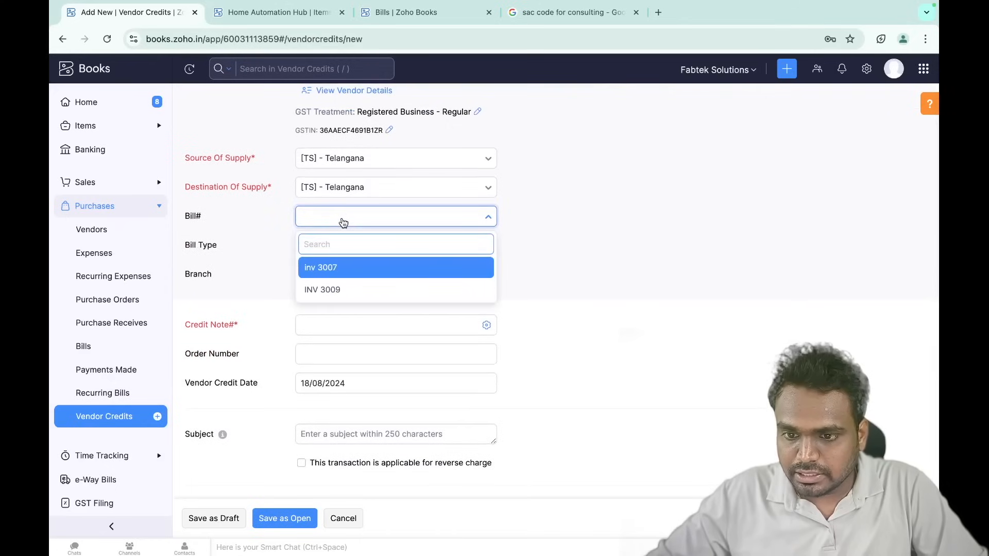
pyautogui.click(336, 288)
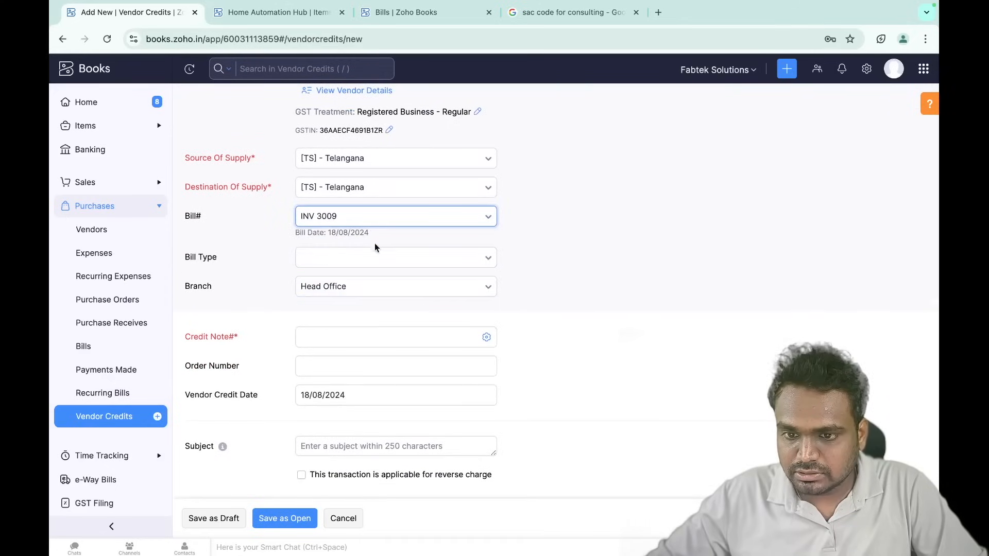
# - Set the bill type to Registered and the credit note number to CN 009
pyautogui.scroll(-2, 331, 285)
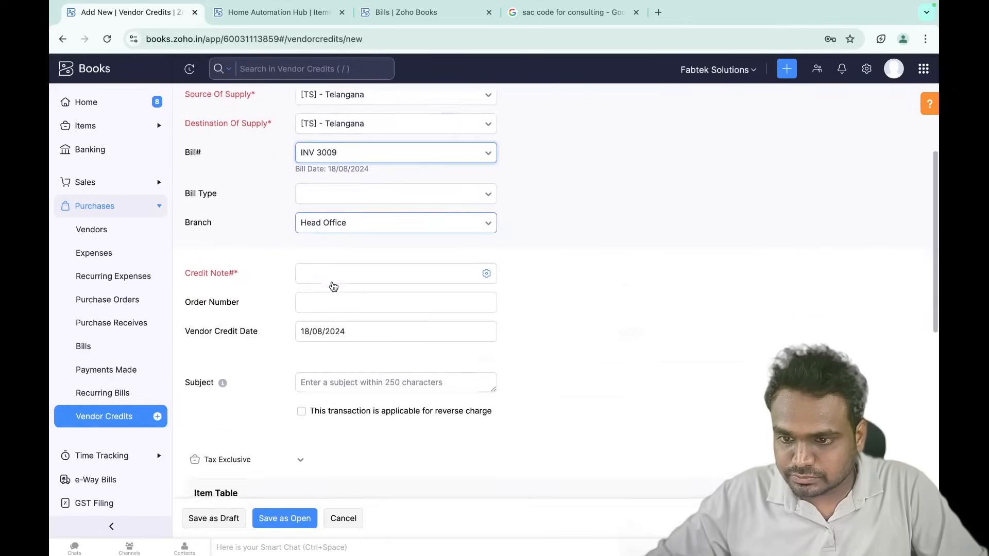
pyautogui.click(391, 180)
pyautogui.scroll(-1, 367, 335)
pyautogui.scroll(1, 386, 247)
pyautogui.click(391, 245)
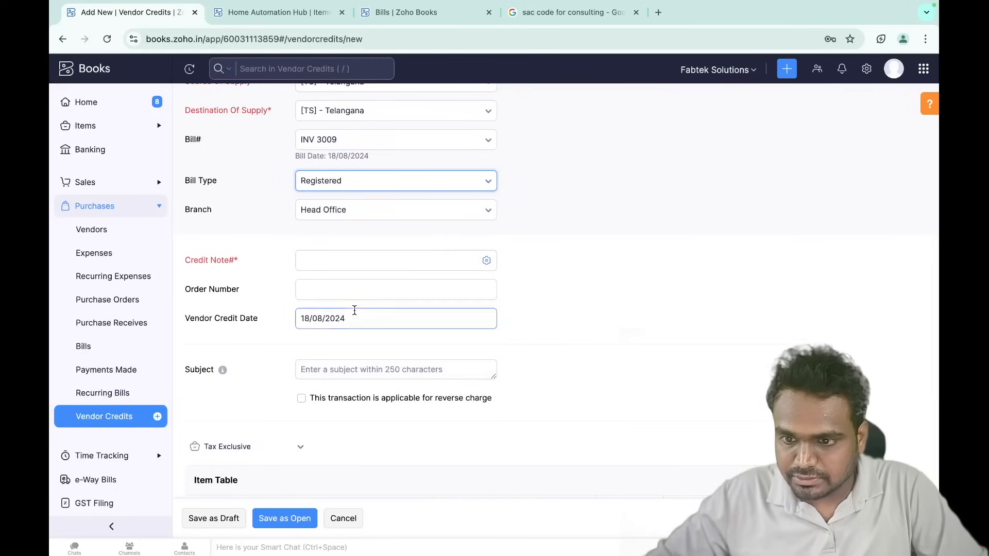
pyautogui.scroll(-1, 353, 309)
pyautogui.click(384, 214)
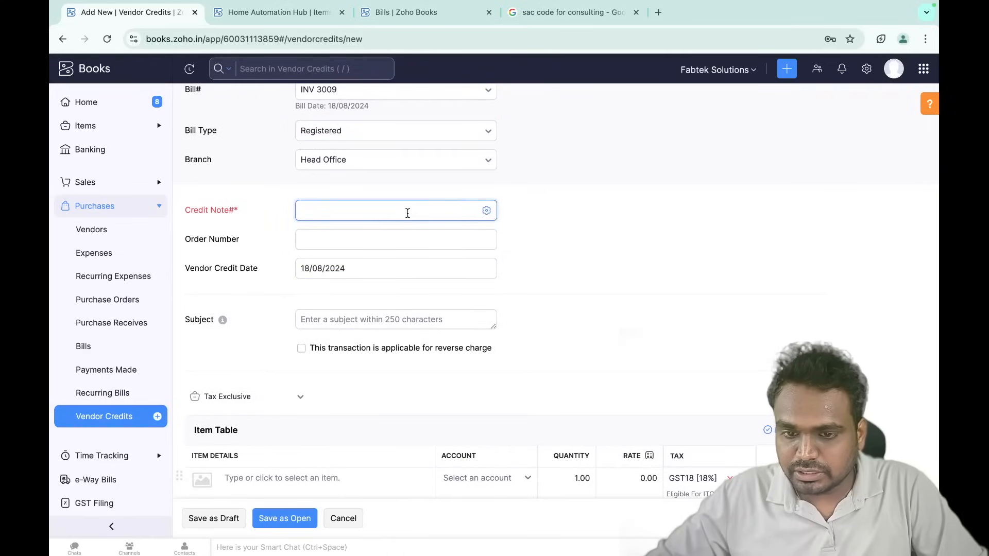
pyautogui.write('CN 009')
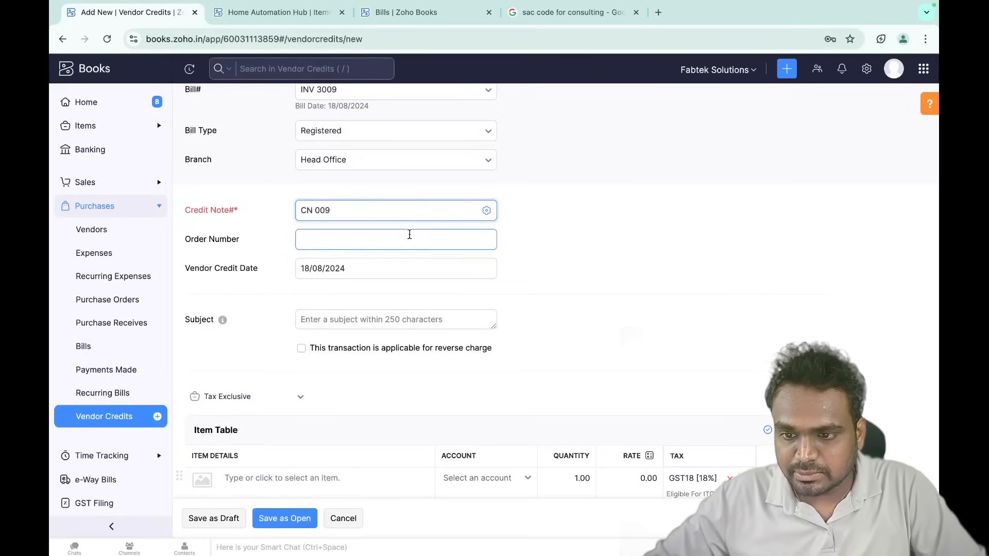
pyautogui.scroll(-2, 408, 235)
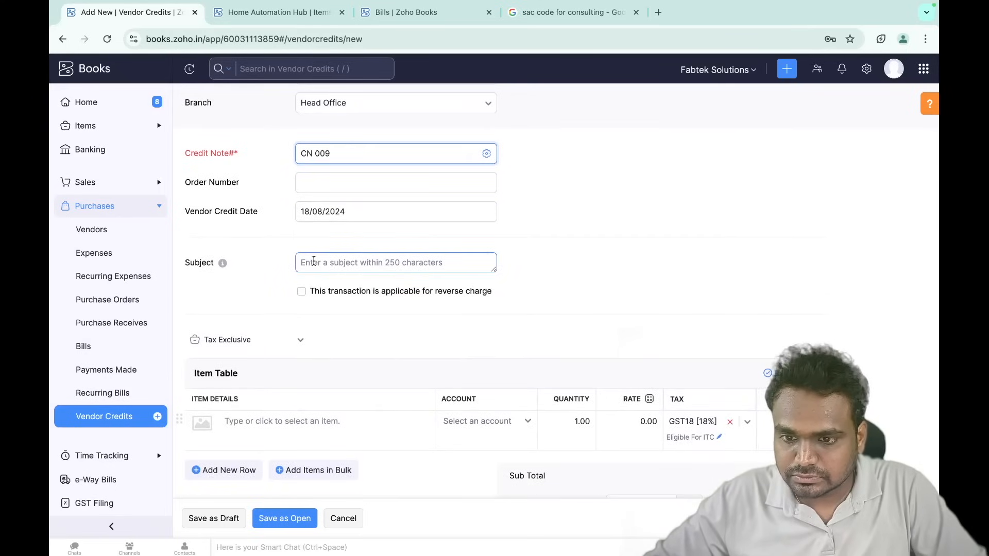
pyautogui.scroll(-3, 325, 313)
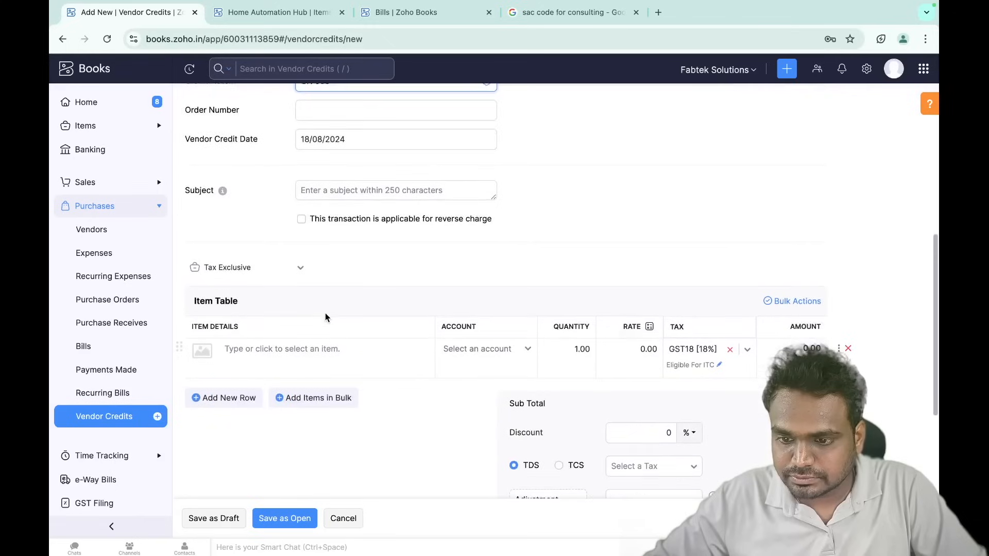
pyautogui.scroll(2, 336, 227)
pyautogui.scroll(-6, 333, 222)
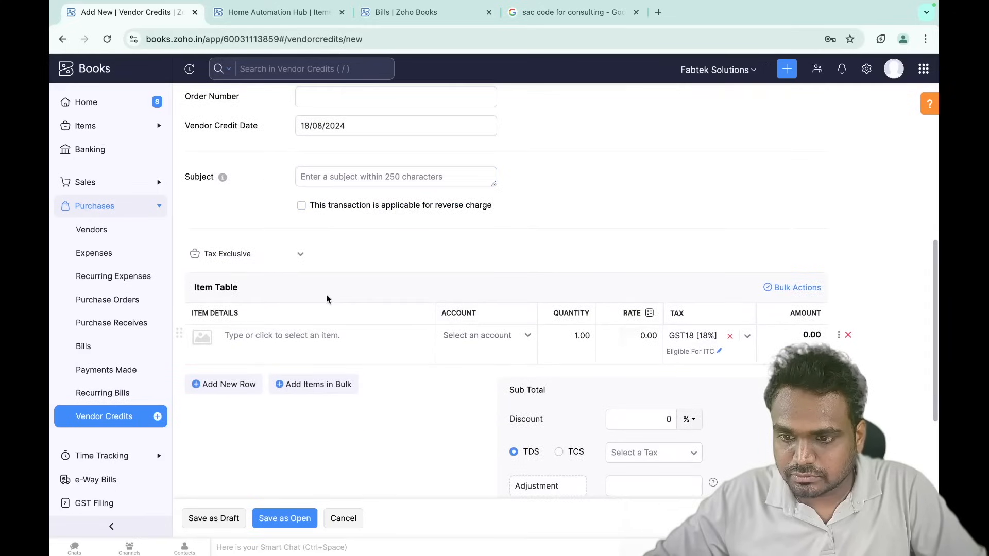
pyautogui.click(299, 181)
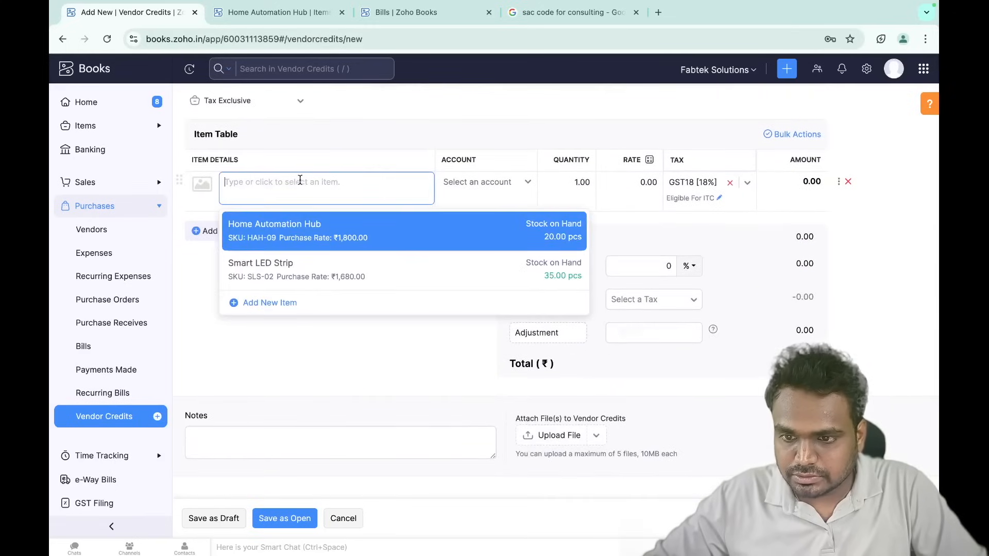
# - Credit 2 Home Automation Hub units and save CN 009 as Open at ₹4,248.00
pyautogui.click(364, 238)
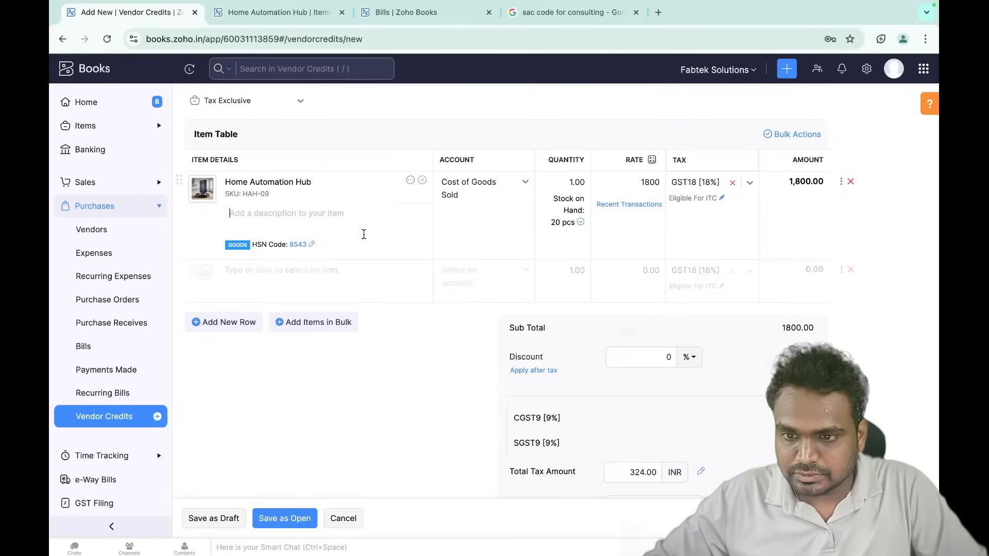
pyautogui.click(566, 182)
pyautogui.write('2')
pyautogui.click(572, 141)
pyautogui.scroll(-1, 566, 289)
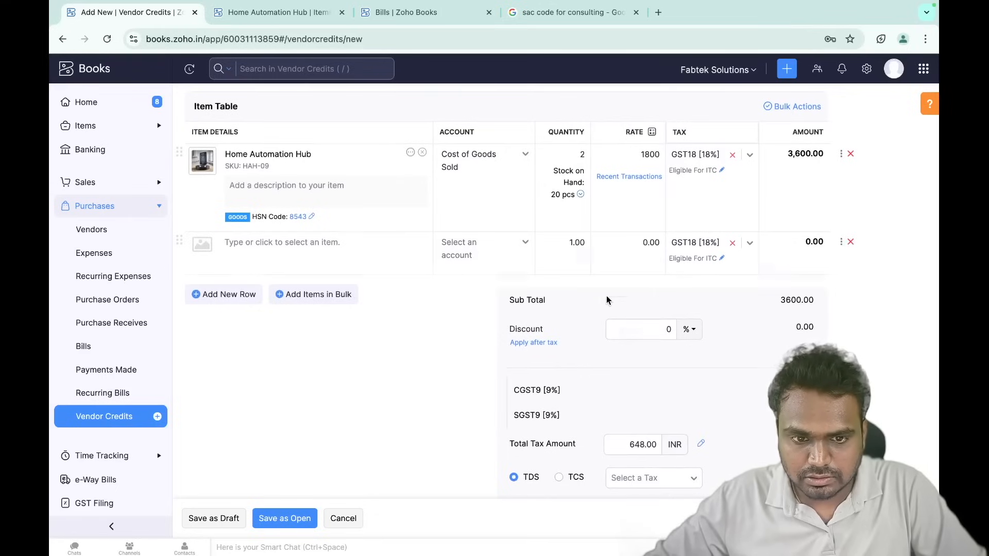
pyautogui.scroll(-4, 456, 291)
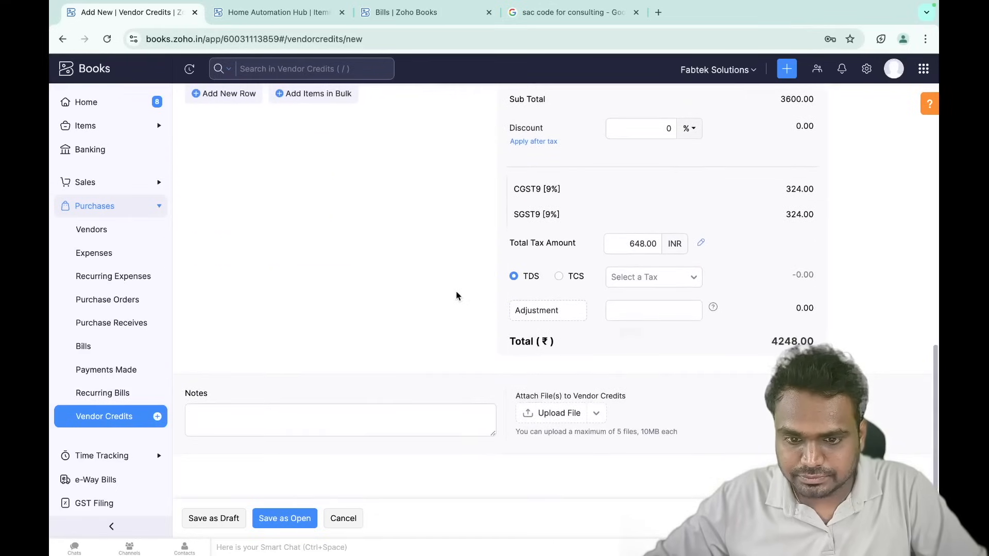
pyautogui.click(283, 518)
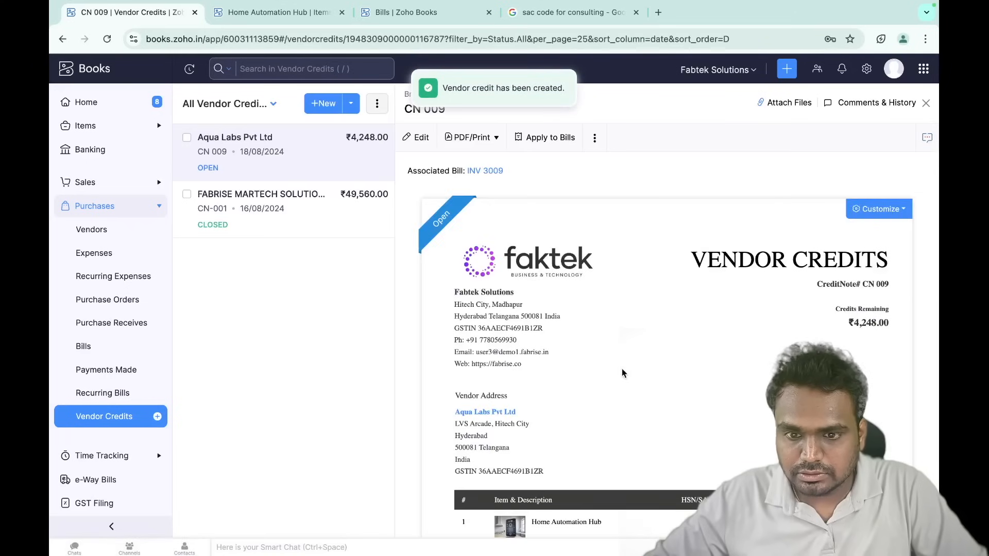
pyautogui.scroll(-6, 622, 368)
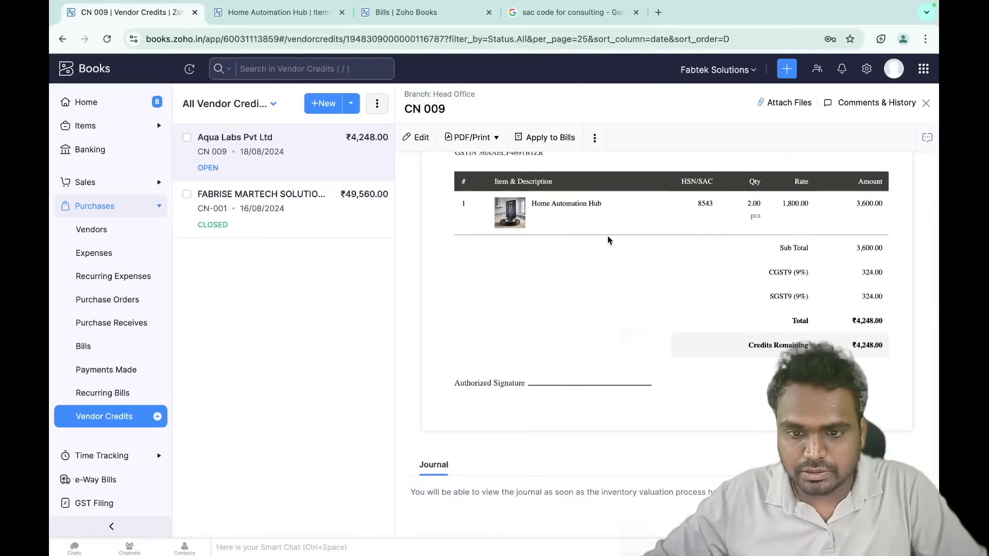
pyautogui.scroll(6, 607, 240)
pyautogui.click(268, 15)
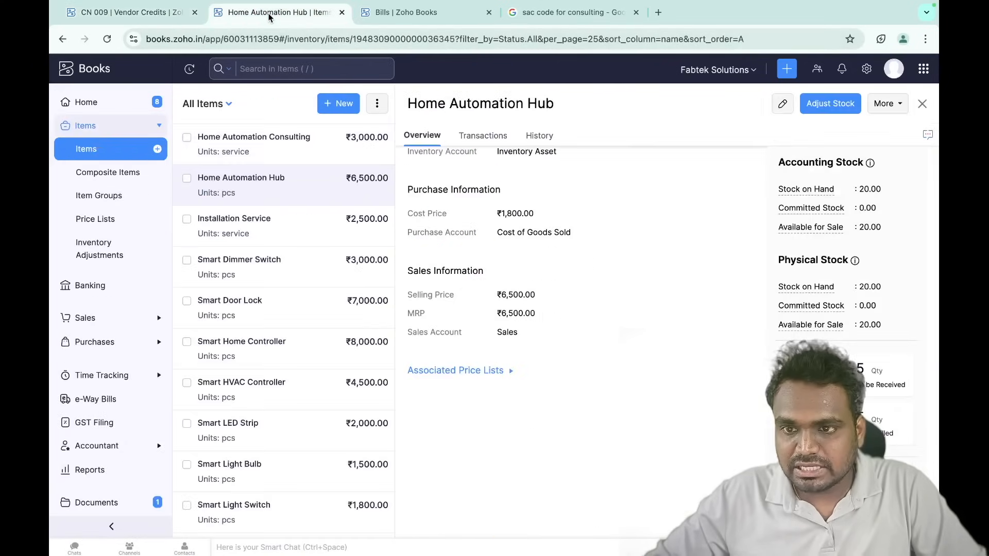
pyautogui.press('super+r')
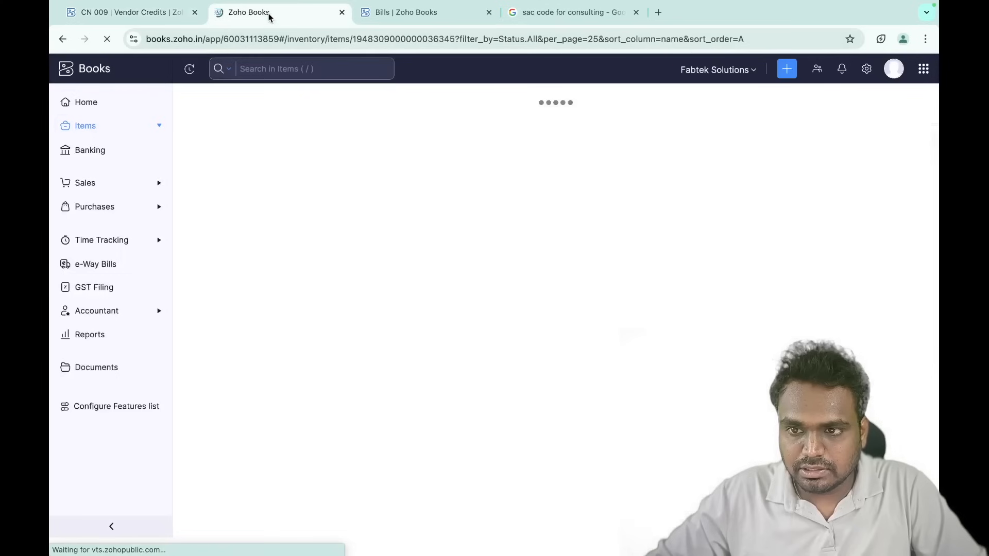
pyautogui.scroll(-4, 555, 265)
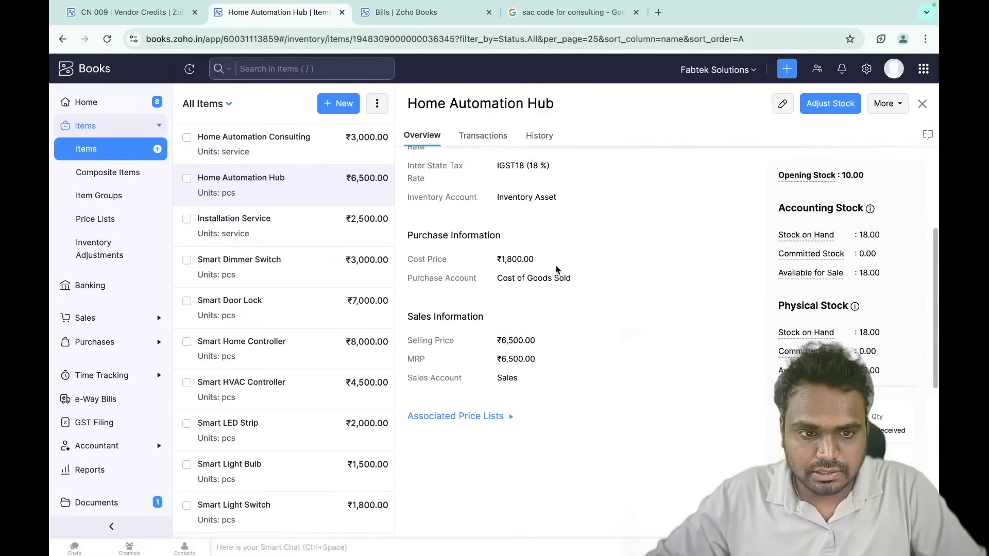
pyautogui.scroll(-1, 557, 270)
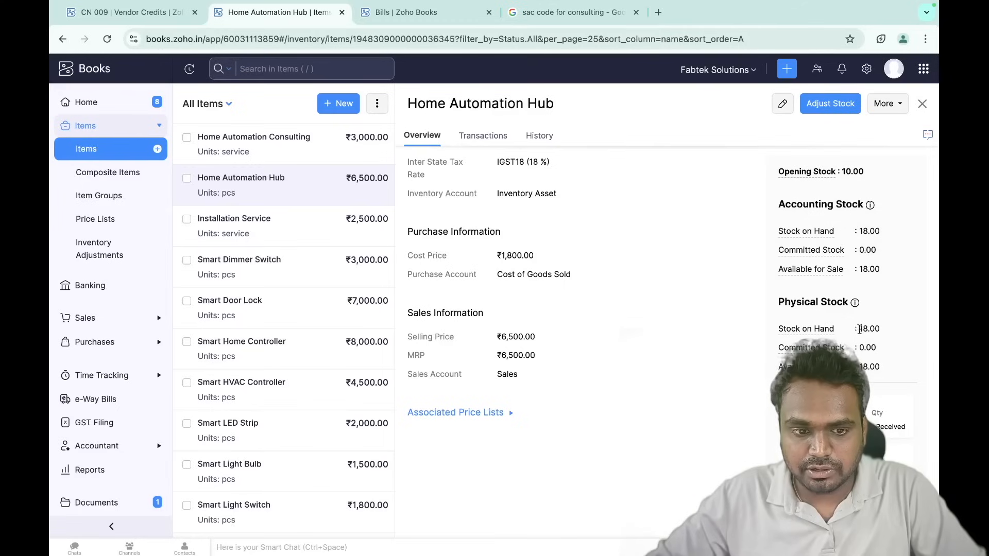
pyautogui.click(157, 22)
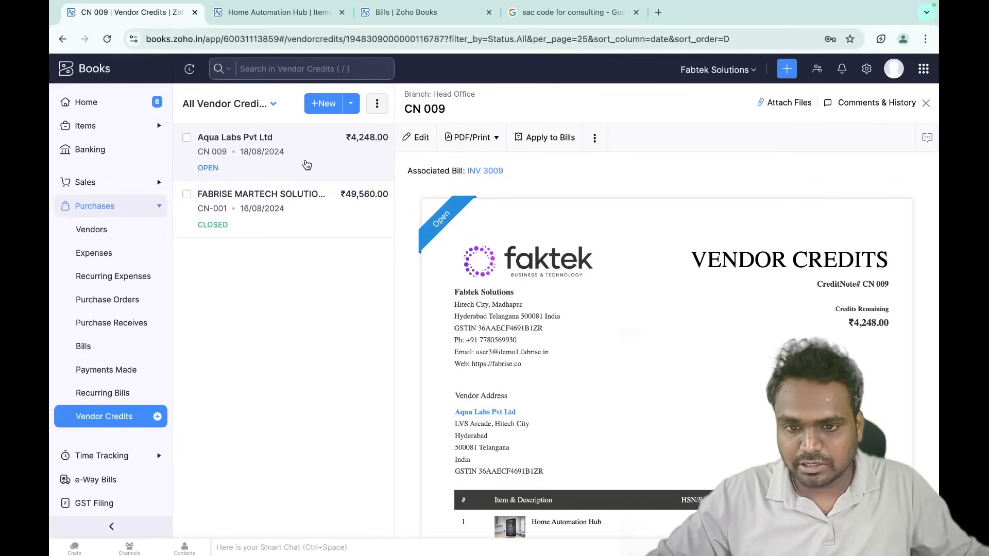
pyautogui.scroll(-3, 653, 282)
pyautogui.scroll(3, 652, 281)
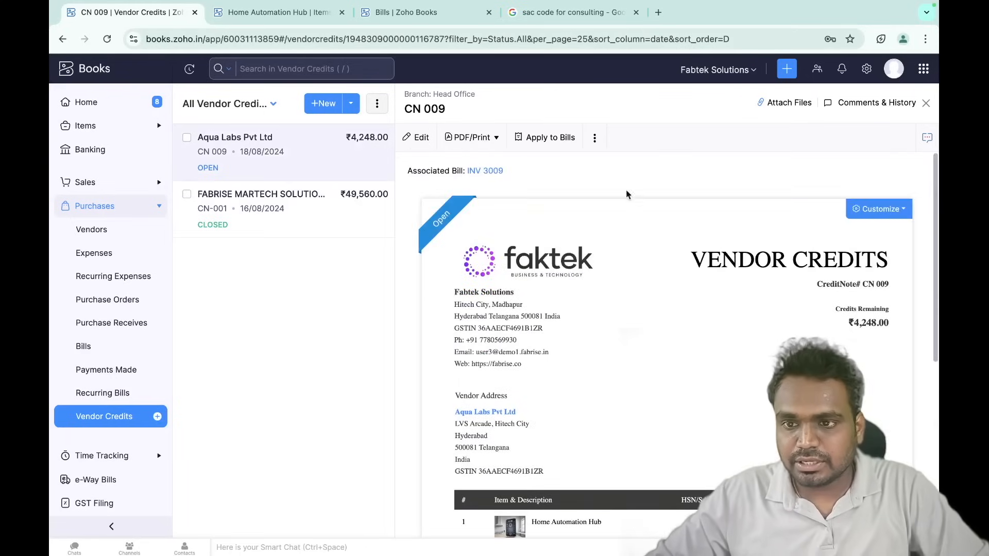
pyautogui.click(302, 12)
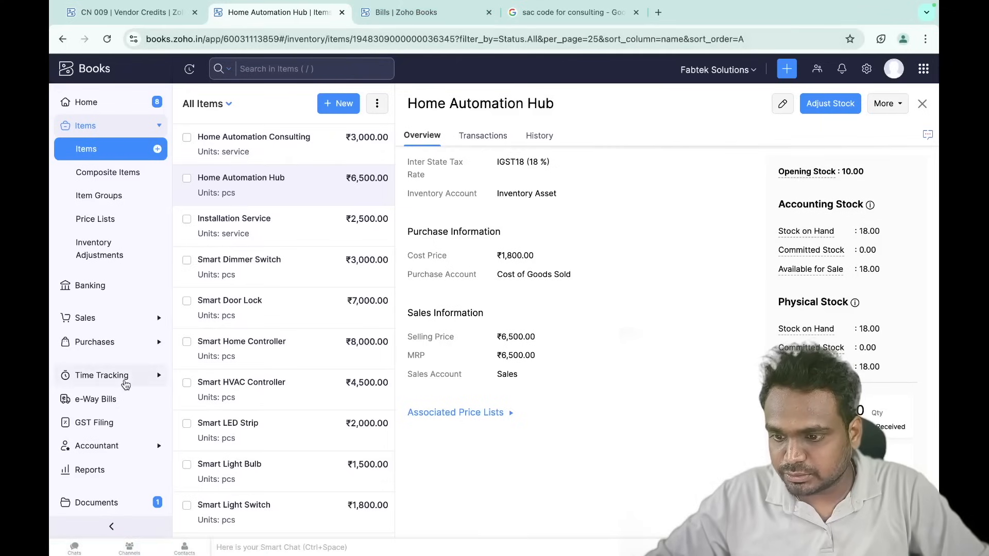
pyautogui.click(126, 12)
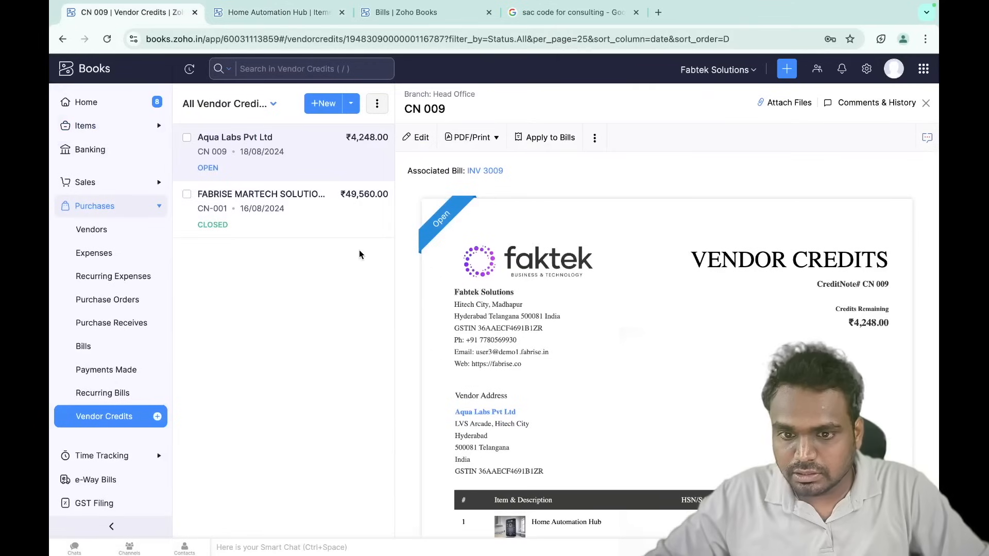
pyautogui.scroll(-5, 495, 270)
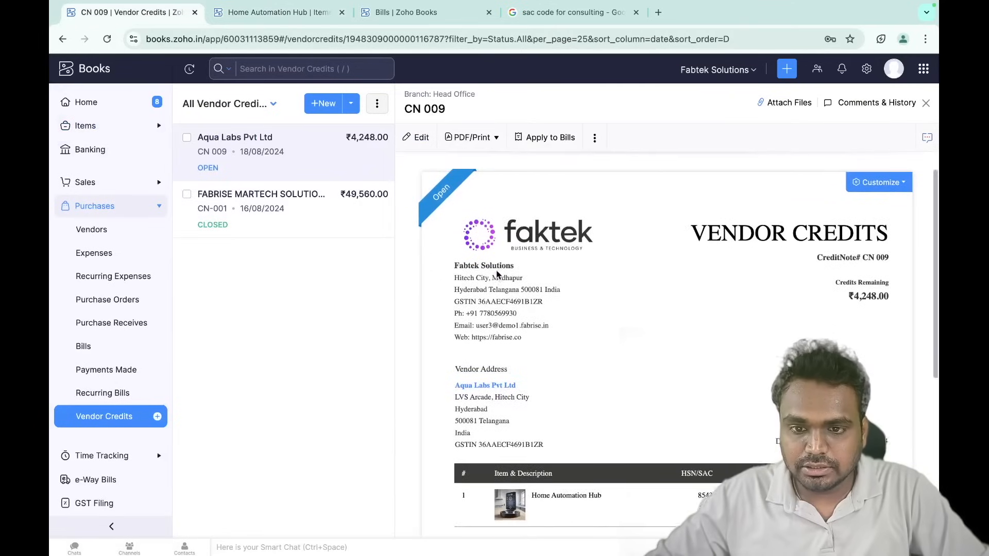
pyautogui.scroll(-4, 496, 269)
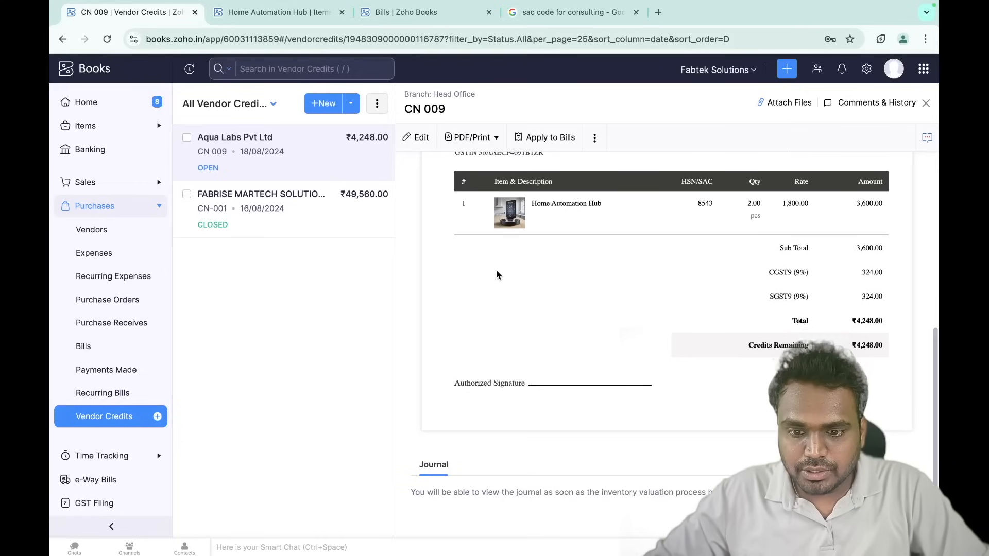
pyautogui.scroll(7, 496, 270)
pyautogui.click(594, 139)
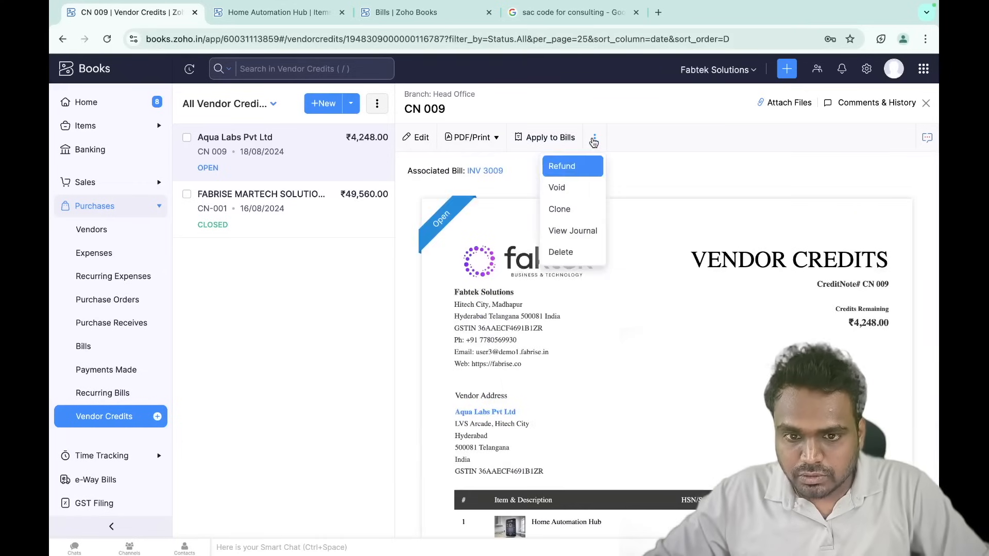
pyautogui.click(638, 146)
pyautogui.scroll(-6, 607, 307)
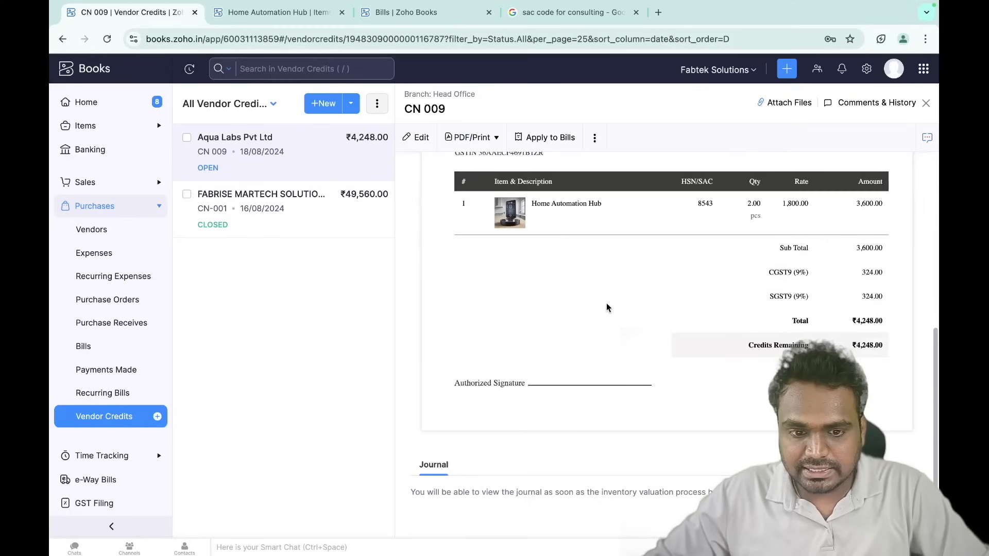
pyautogui.scroll(6, 606, 307)
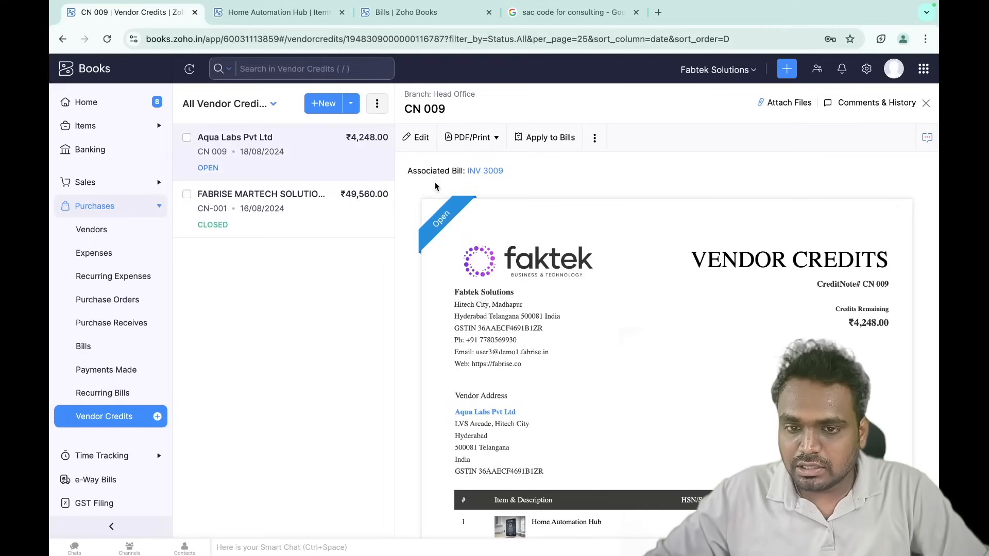
pyautogui.scroll(-6, 598, 296)
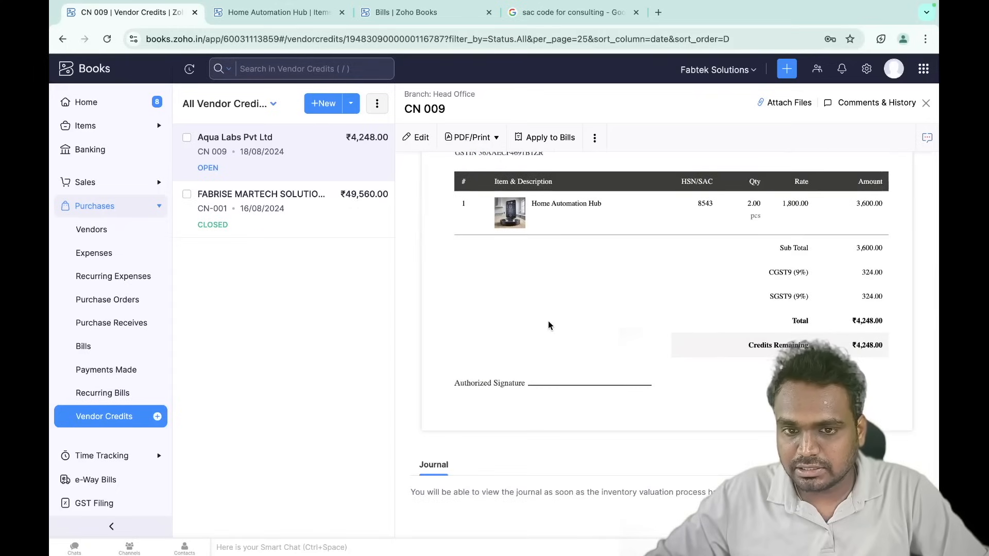
pyautogui.scroll(6, 504, 237)
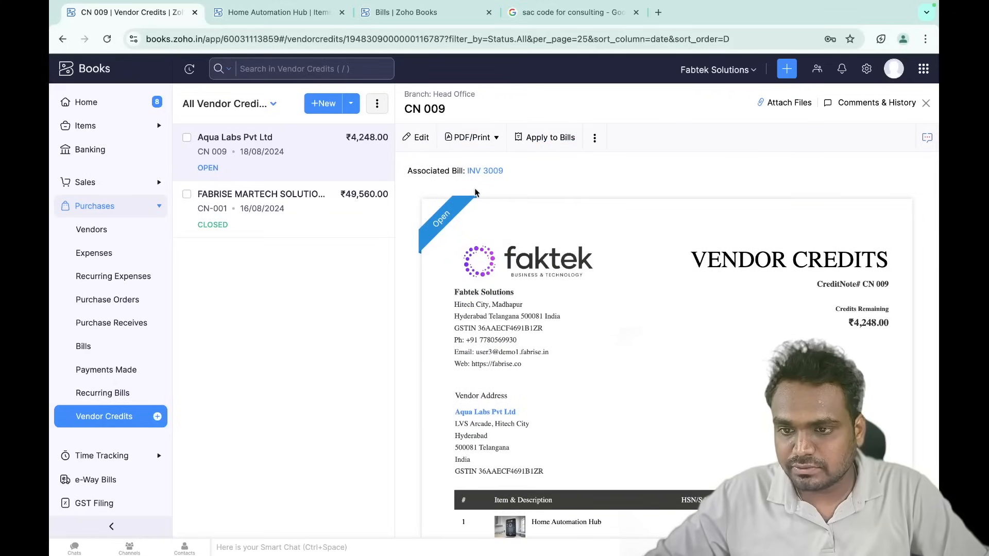
pyautogui.click(549, 141)
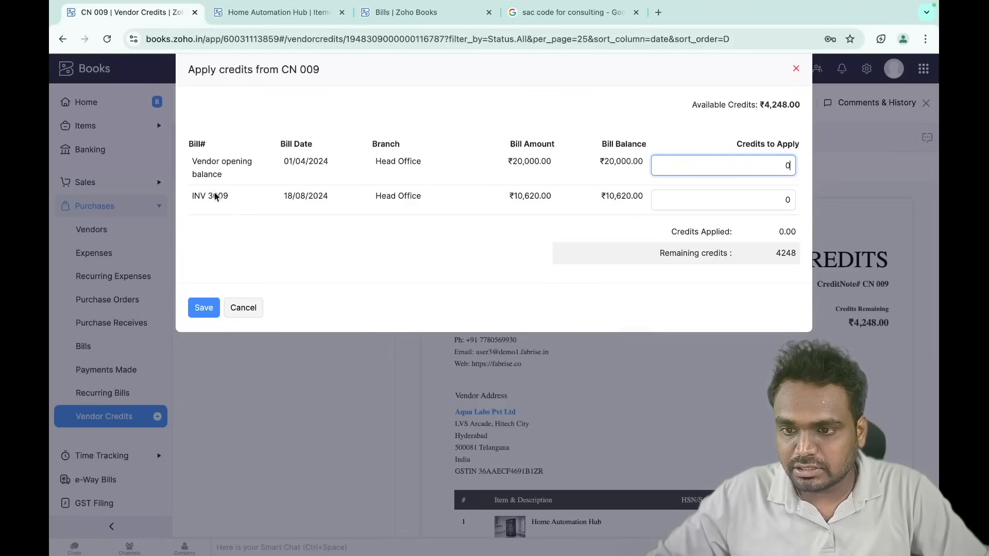
pyautogui.tripleClick(198, 201)
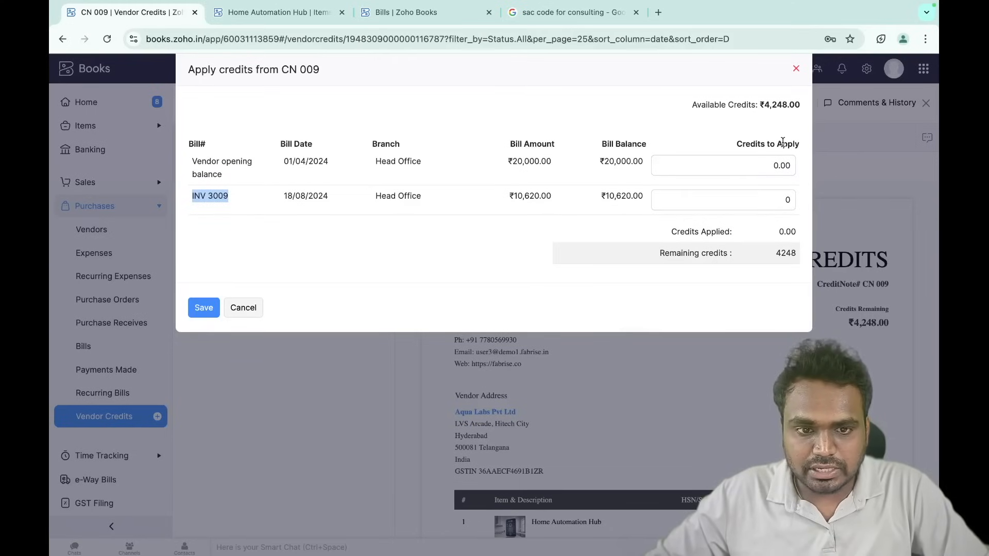
pyautogui.click(734, 202)
pyautogui.write('4248')
pyautogui.click(664, 229)
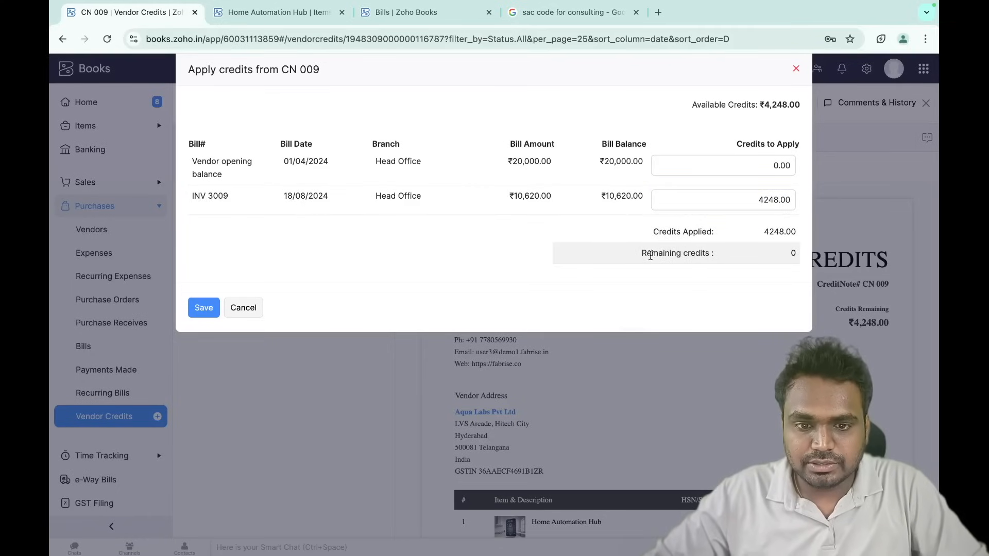
pyautogui.moveTo(743, 102); pyautogui.dragTo(804, 107)
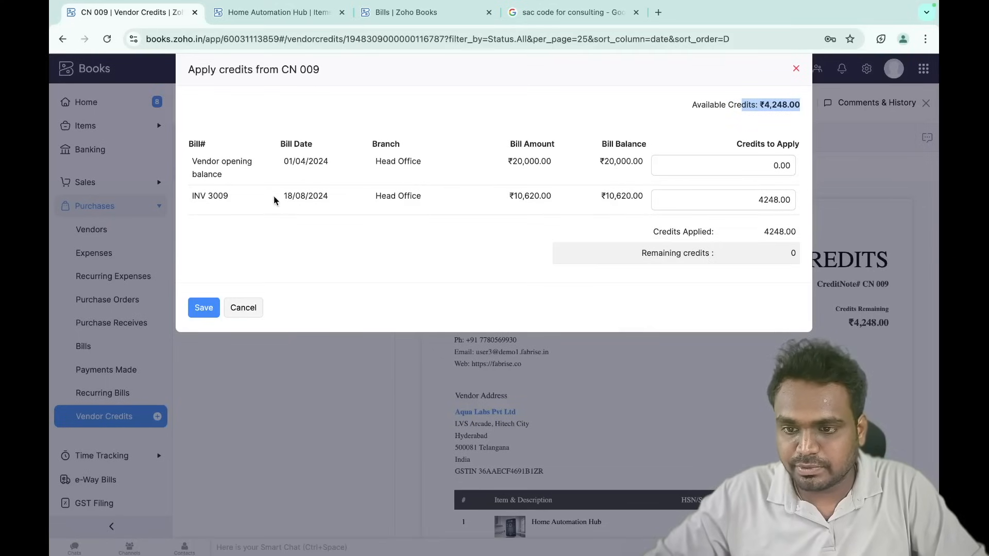
pyautogui.moveTo(274, 200); pyautogui.dragTo(371, 201)
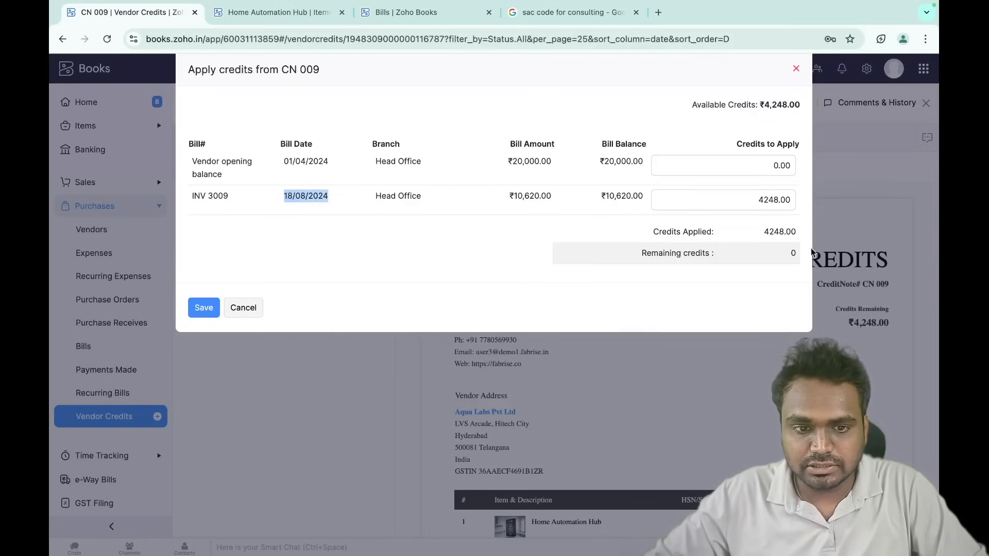
pyautogui.moveTo(676, 252); pyautogui.dragTo(795, 257)
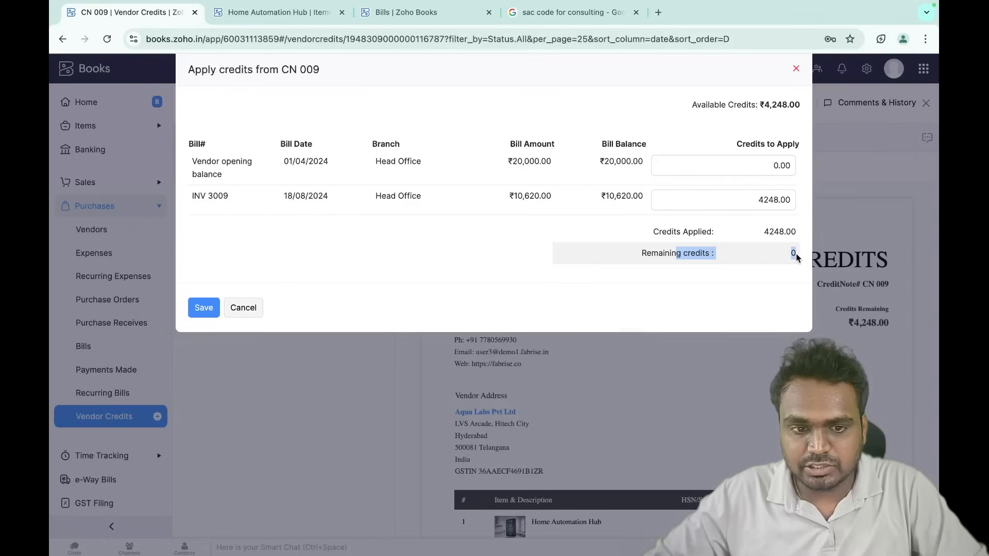
pyautogui.click(242, 308)
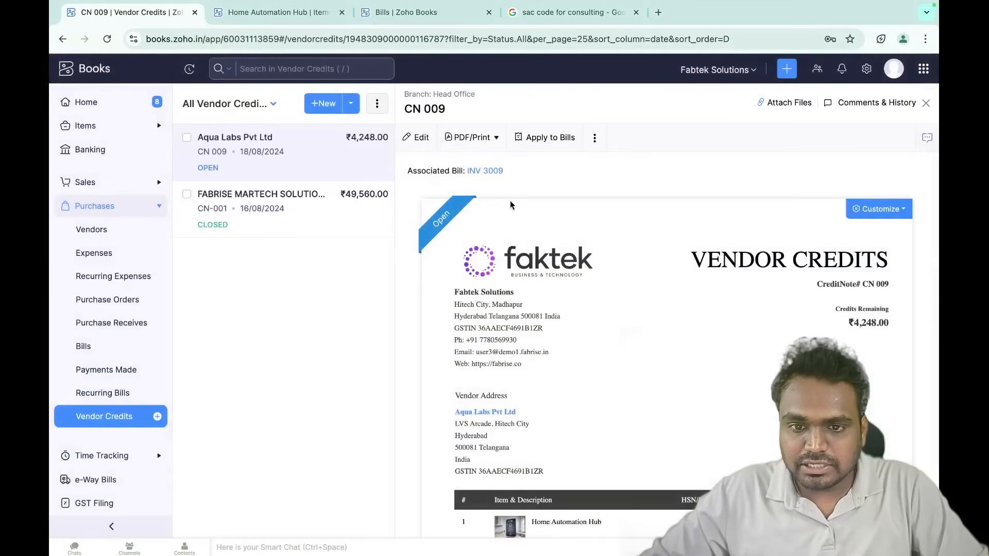
# - Refund the full 4248 of CN 009 by Bank Transfer into Kotak Bank
pyautogui.click(595, 139)
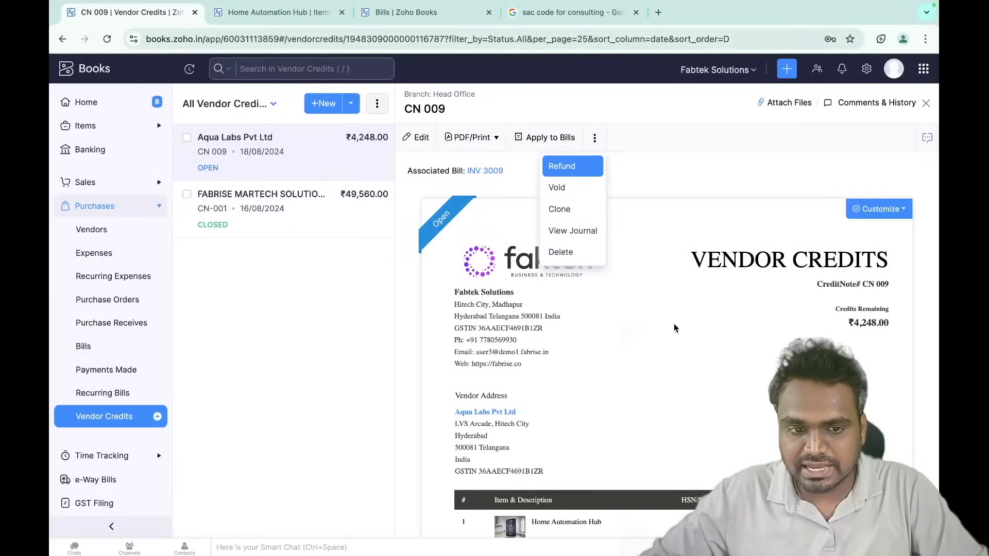
pyautogui.scroll(-3, 674, 324)
pyautogui.scroll(3, 674, 324)
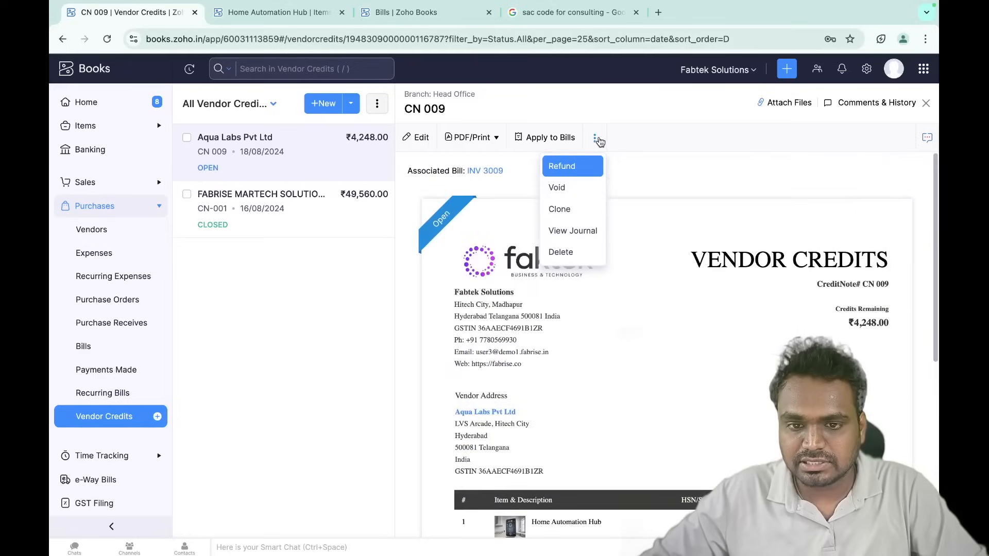
pyautogui.click(576, 169)
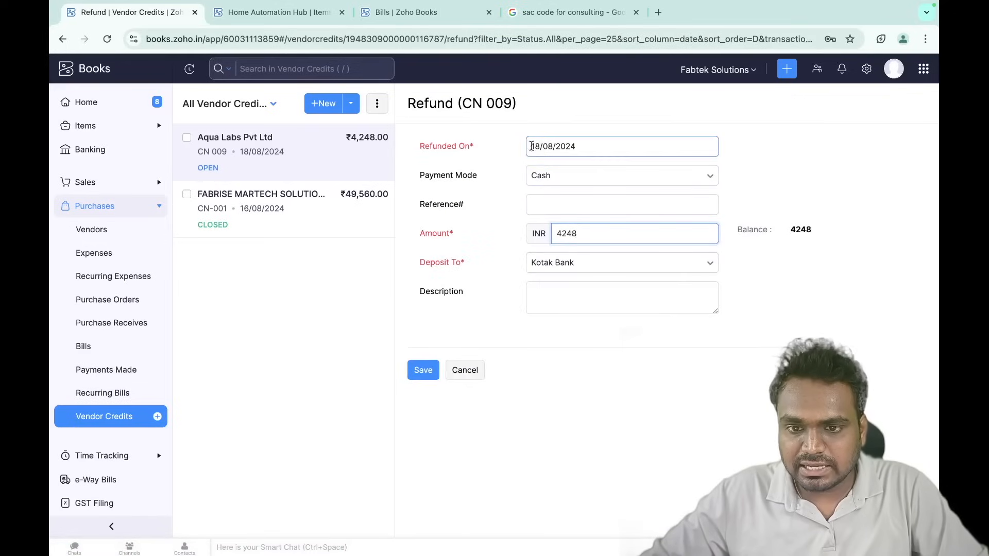
pyautogui.click(572, 186)
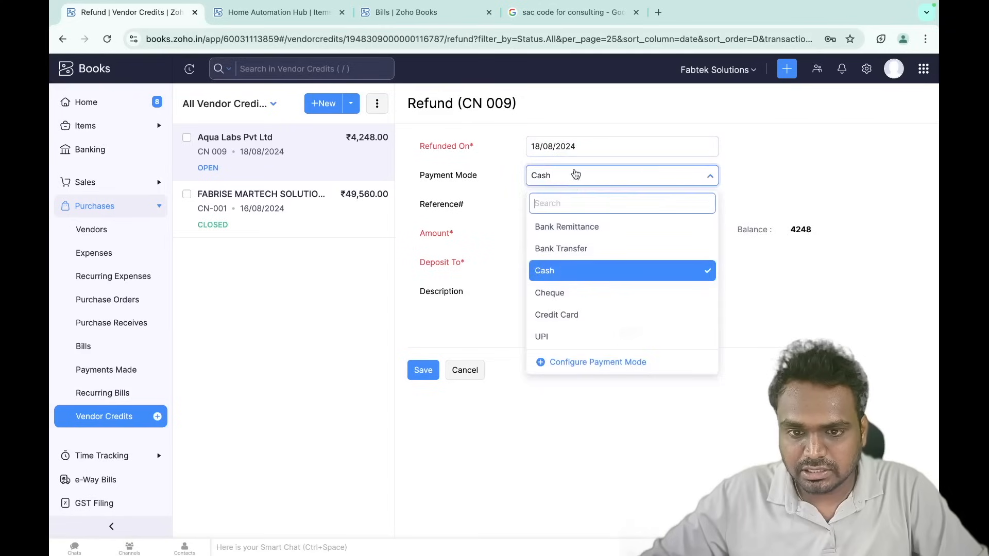
pyautogui.click(577, 250)
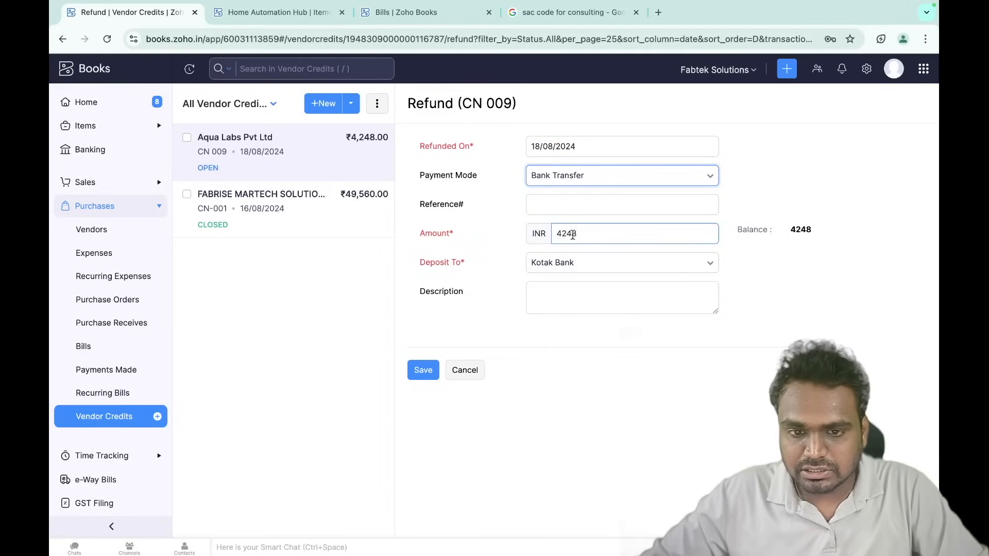
pyautogui.moveTo(556, 236)
pyautogui.mouseDown()
pyautogui.moveTo(596, 237)
pyautogui.moveTo(575, 234)
pyautogui.mouseUp()
pyautogui.click(555, 234)
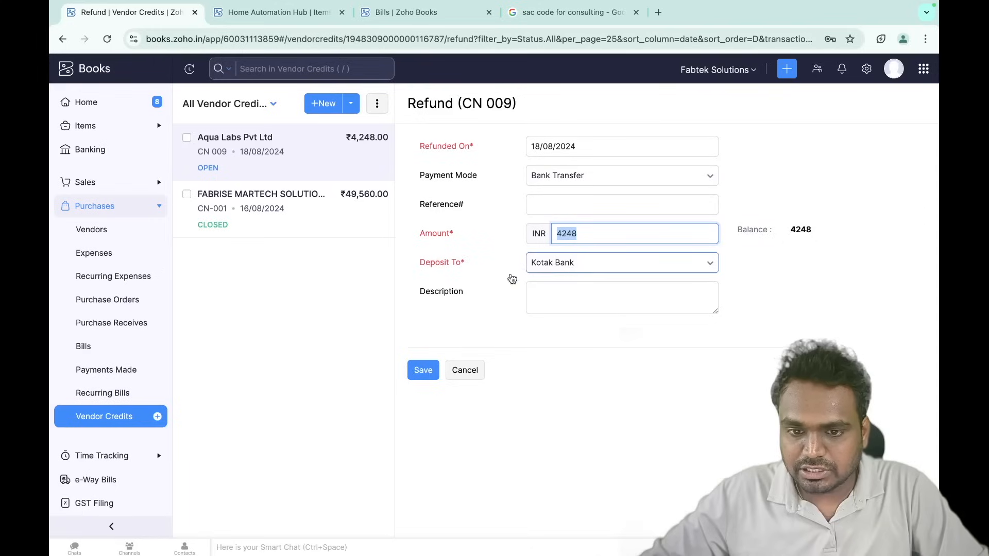
pyautogui.click(427, 372)
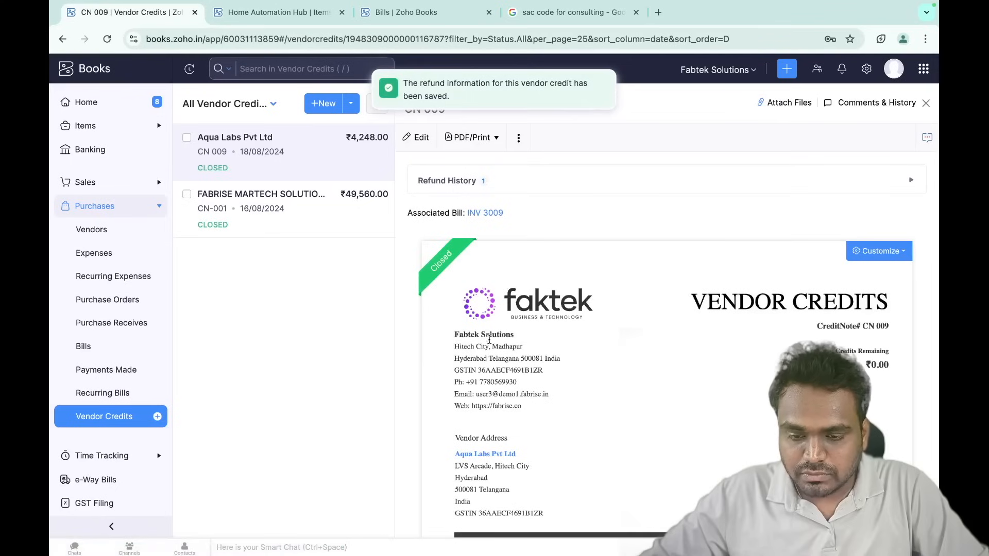
pyautogui.scroll(-10, 529, 388)
pyautogui.scroll(10, 529, 388)
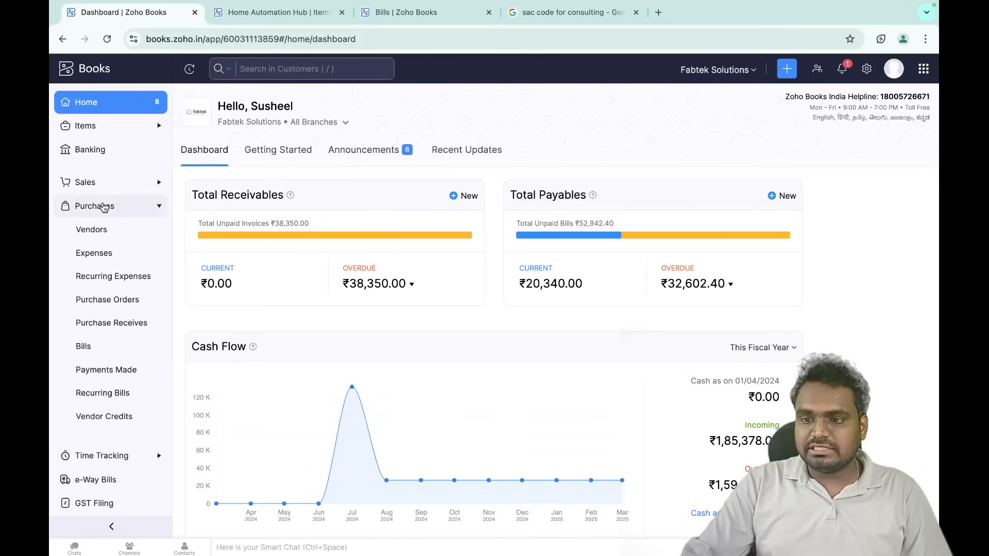
# - Bring up 'Bills Vs Expense in Zoho Books' and highlight the Bills section's purpose, usage and workflow points
pyautogui.moveTo(70, 262); pyautogui.dragTo(151, 262)
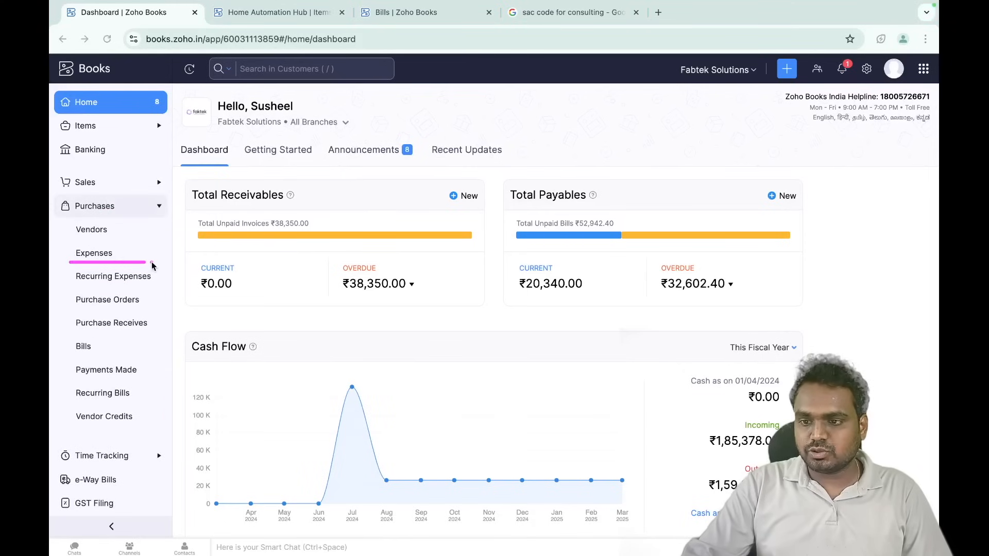
pyautogui.hotkey('ctrl', 'Right')
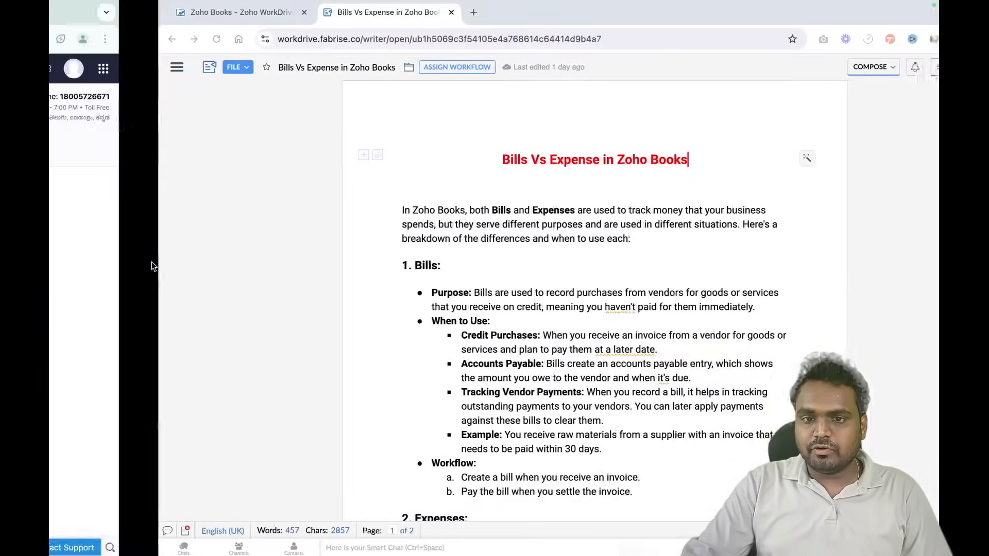
pyautogui.moveTo(378, 179); pyautogui.dragTo(631, 177)
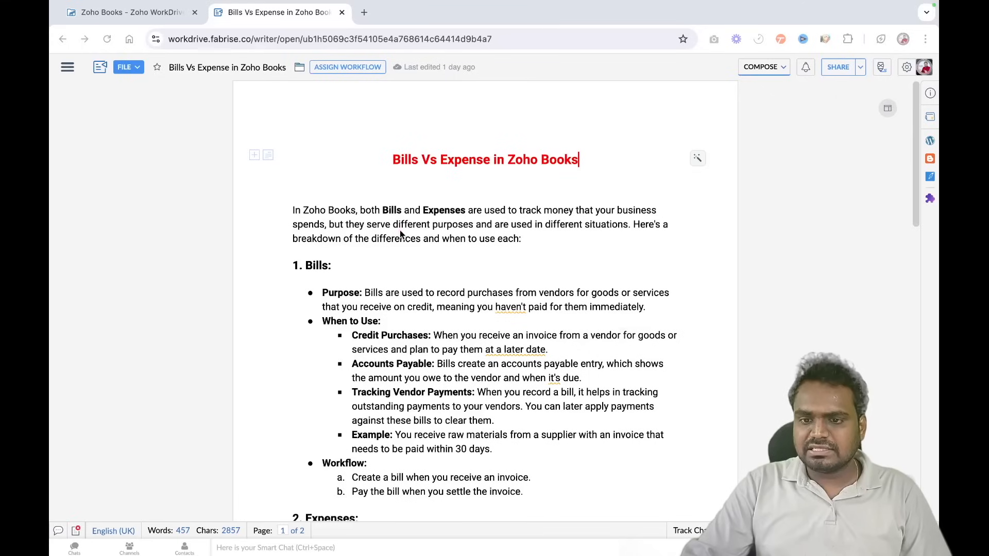
pyautogui.moveTo(295, 281); pyautogui.dragTo(373, 281)
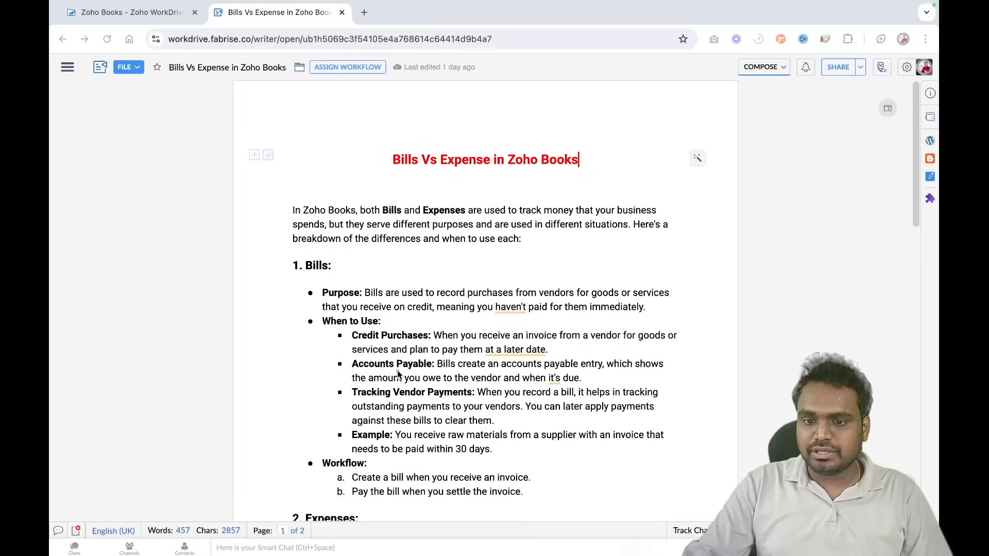
pyautogui.moveTo(353, 372); pyautogui.dragTo(424, 373)
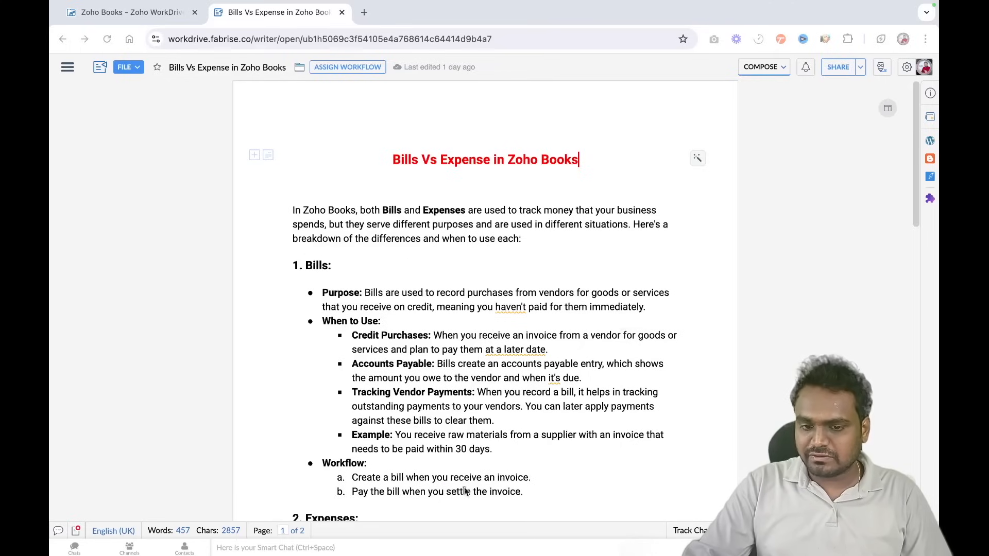
pyautogui.moveTo(372, 481); pyautogui.dragTo(439, 482)
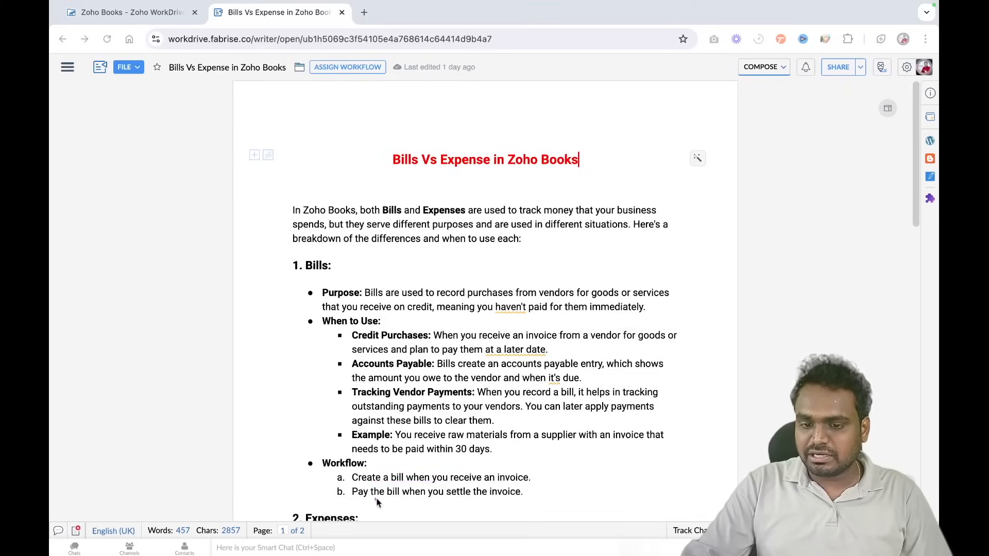
pyautogui.moveTo(357, 504); pyautogui.dragTo(515, 507)
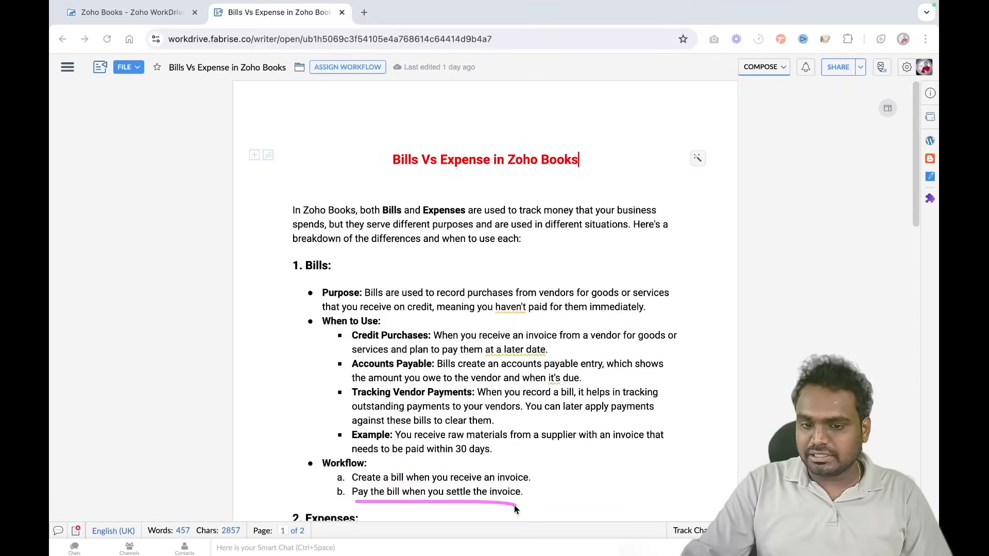
# - Highlight the Expenses section's notes on purpose and when to use expenses
pyautogui.scroll(-5, 515, 509)
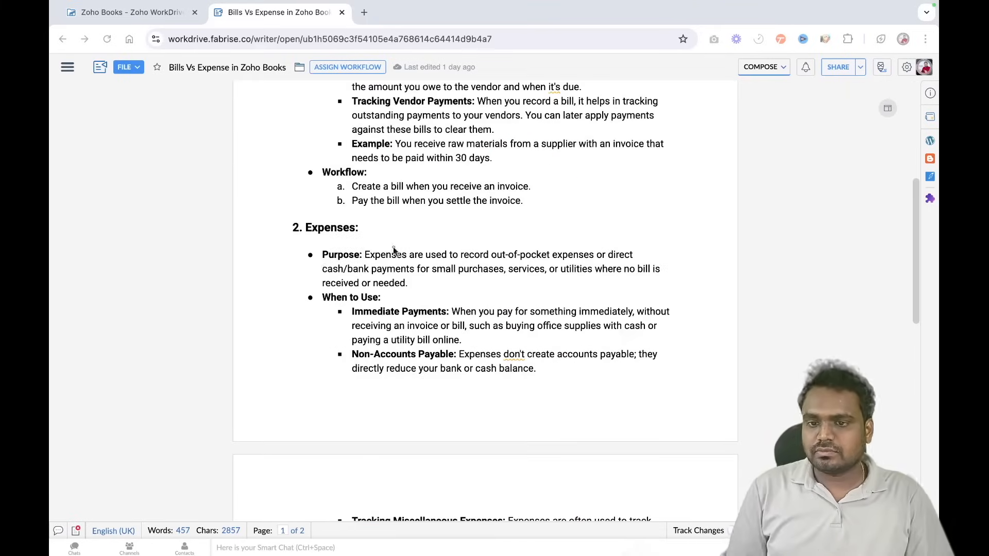
pyautogui.moveTo(287, 237); pyautogui.dragTo(437, 236)
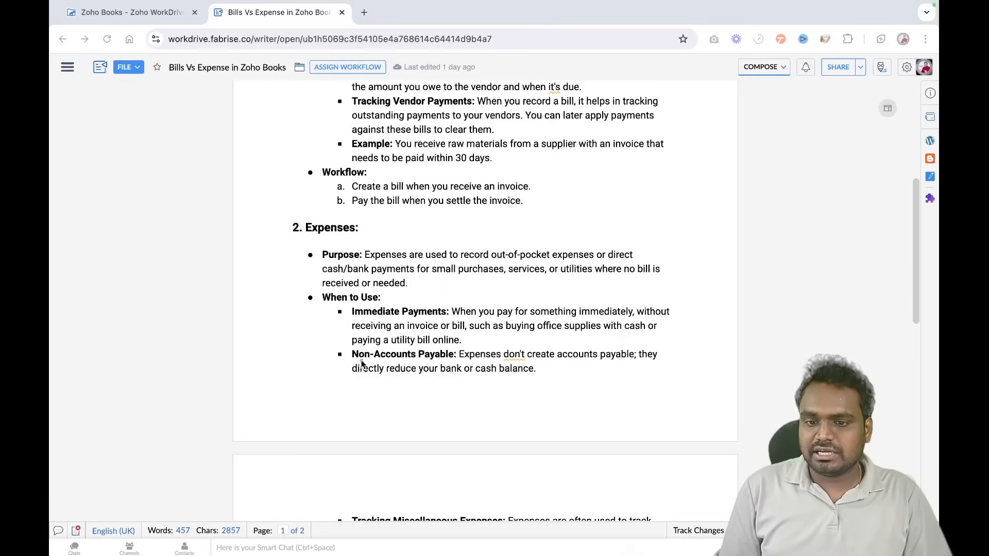
pyautogui.moveTo(359, 366); pyautogui.dragTo(462, 363)
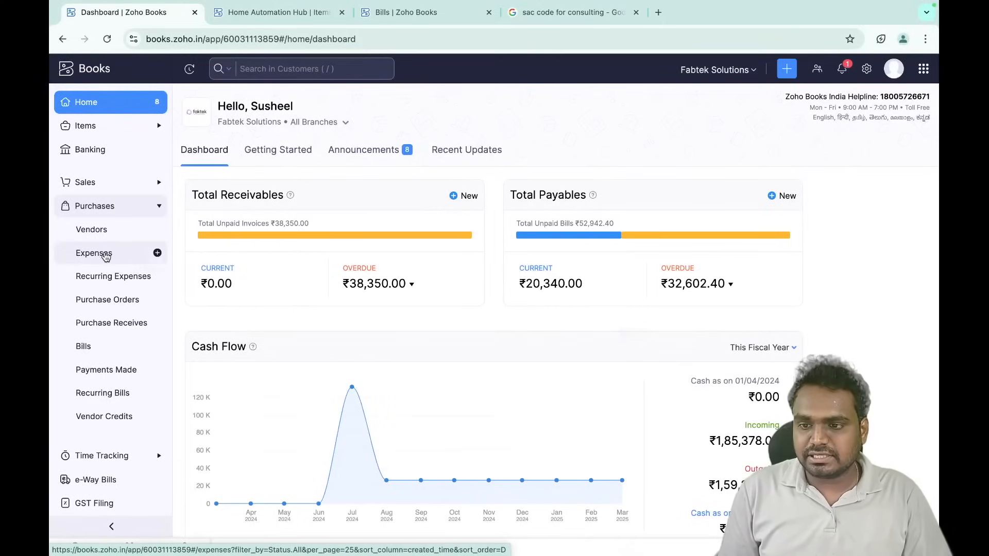
# - Start a new expense with account Office Supplies and amount 5000
pyautogui.click(107, 256)
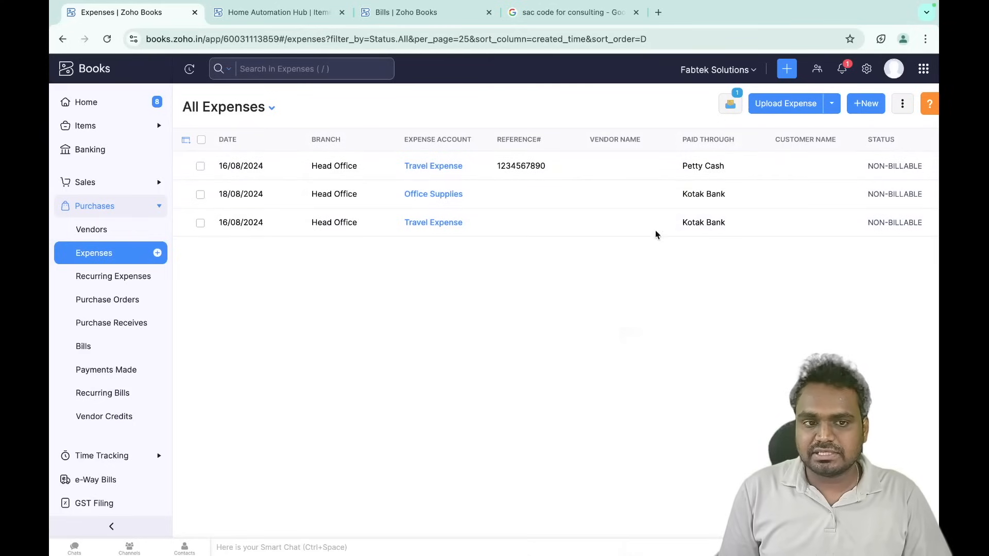
pyautogui.click(871, 106)
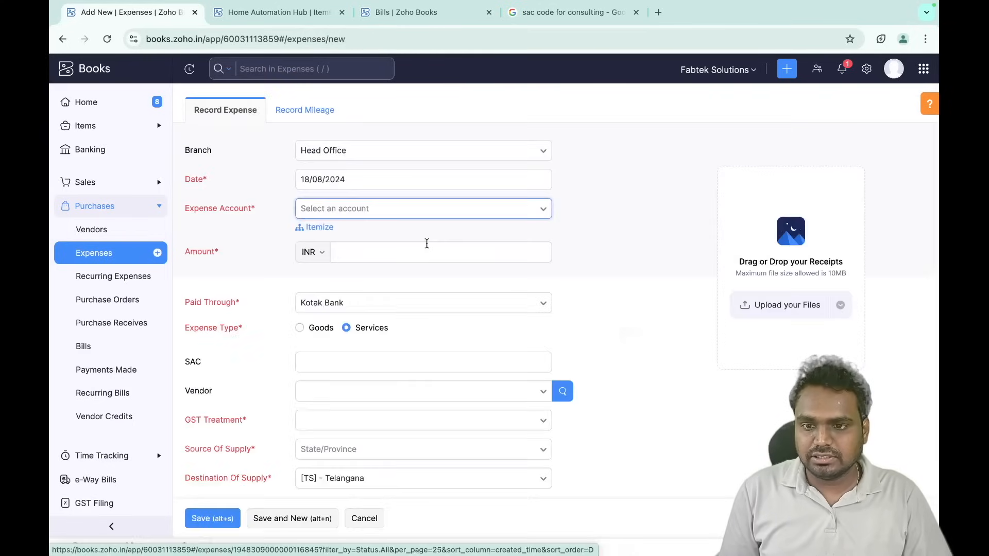
pyautogui.click(363, 218)
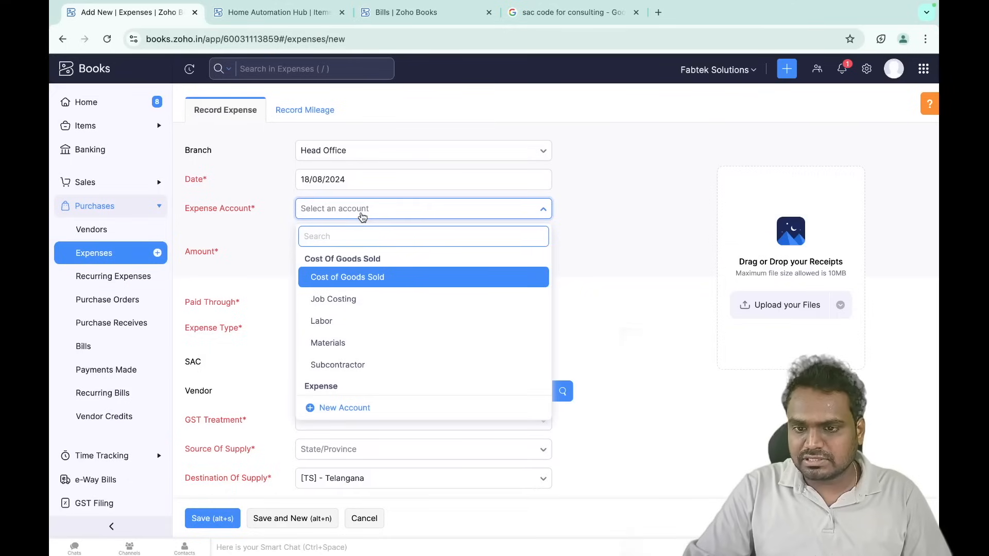
pyautogui.write('off')
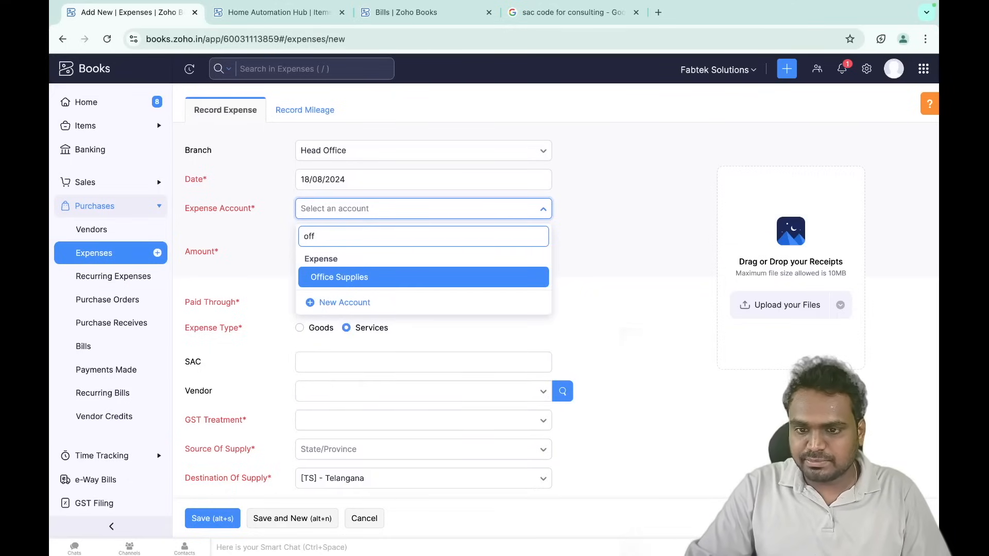
pyautogui.click(366, 276)
pyautogui.click(361, 251)
pyautogui.write('5000')
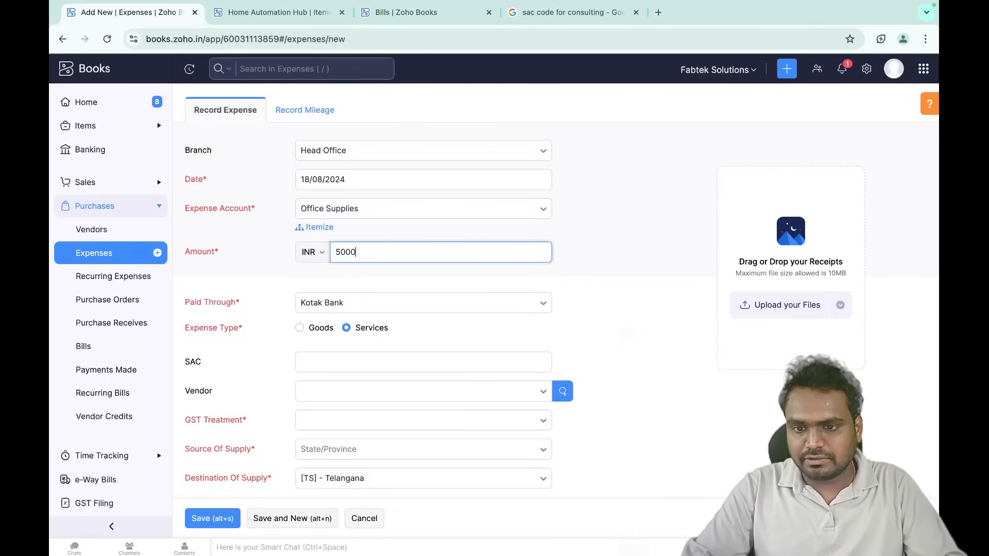
pyautogui.click(302, 285)
# - Set GST treatment to Out Of Scope and save the expense
pyautogui.scroll(-5, 303, 285)
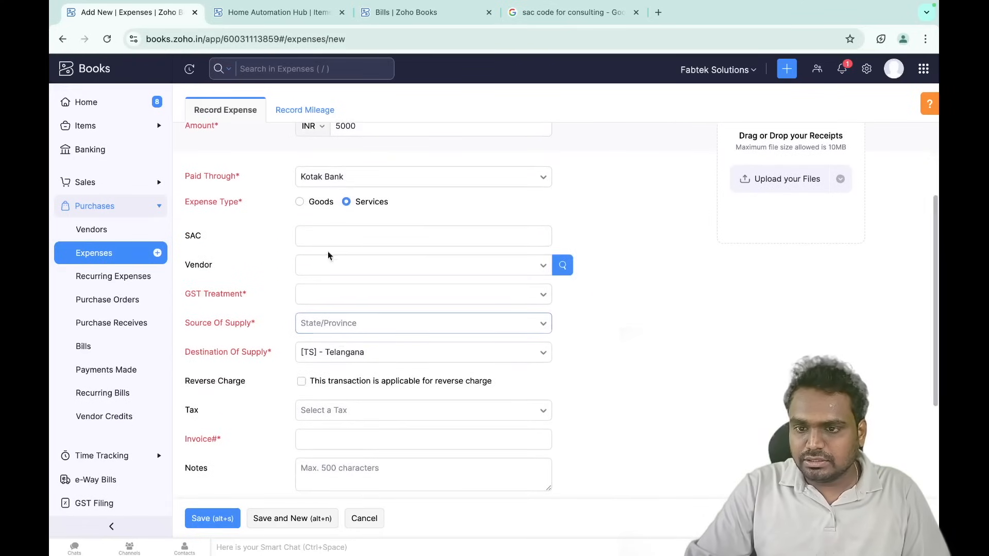
pyautogui.scroll(-2, 342, 280)
pyautogui.click(367, 250)
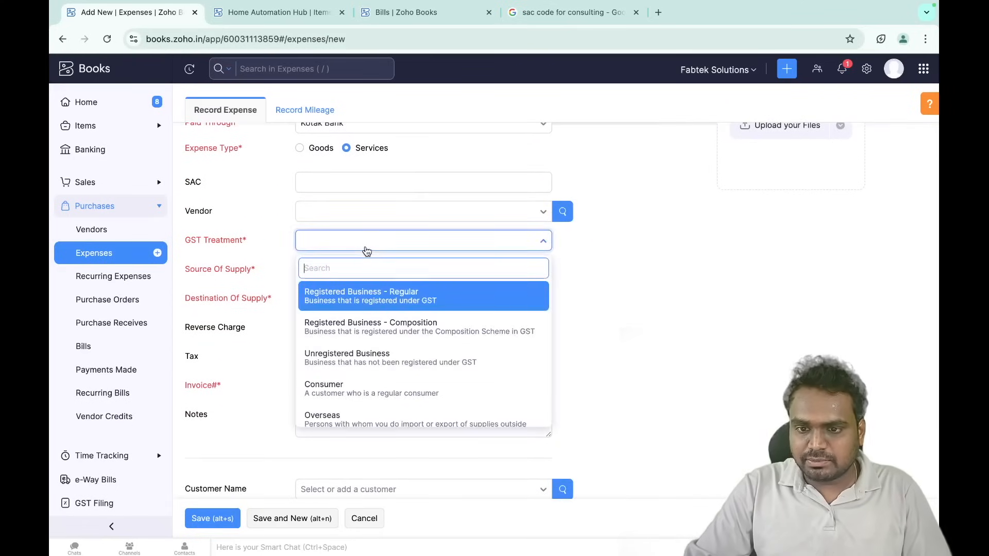
pyautogui.write('out')
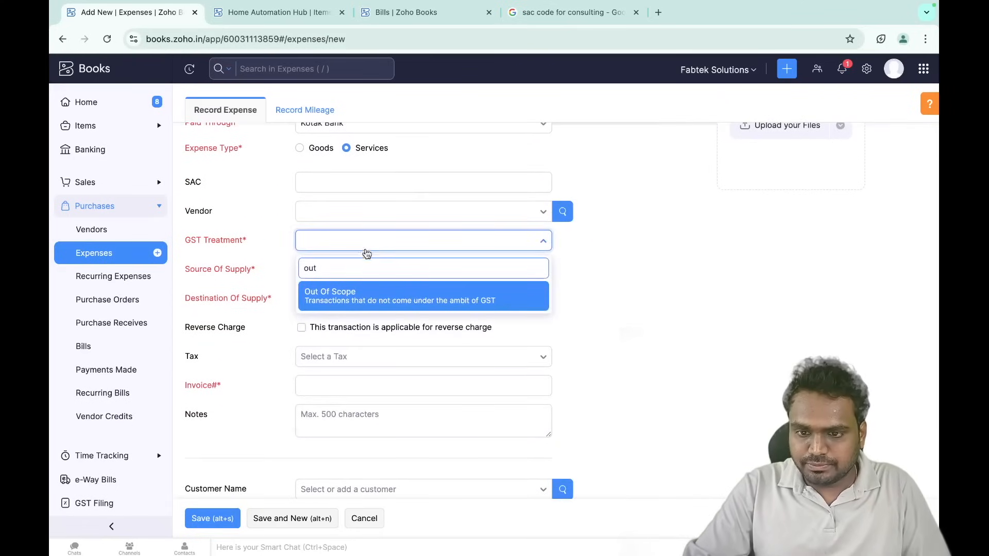
pyautogui.click(378, 294)
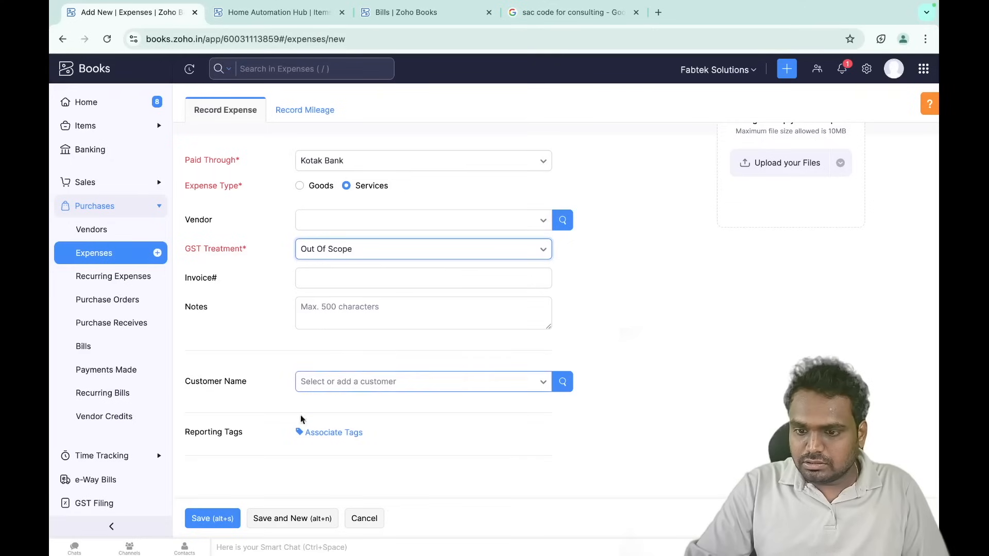
pyautogui.scroll(5, 485, 394)
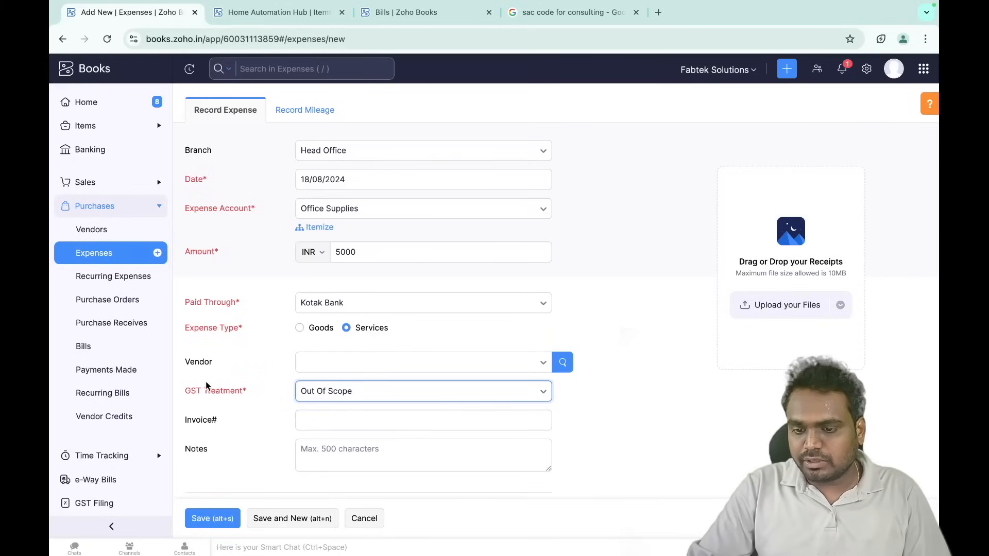
pyautogui.click(210, 517)
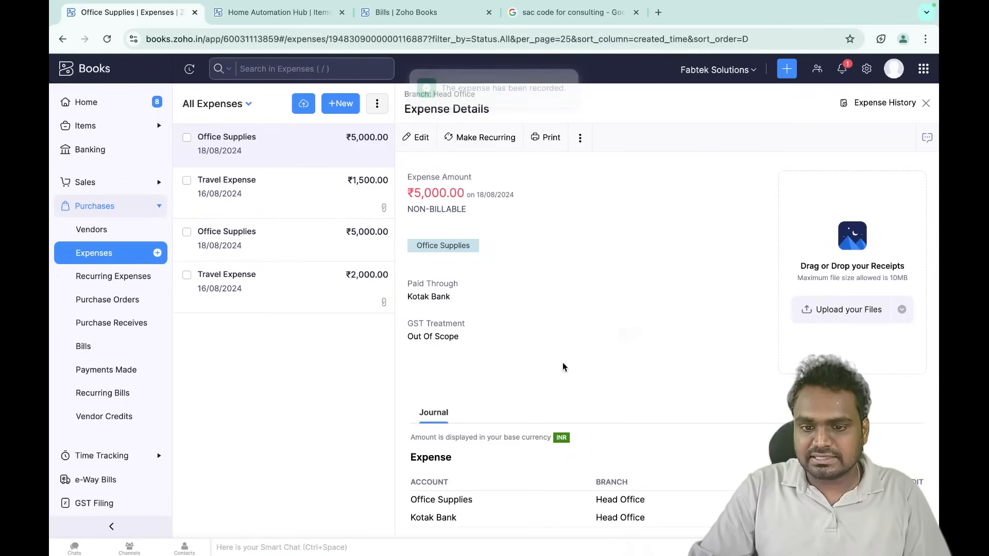
pyautogui.scroll(-2, 562, 362)
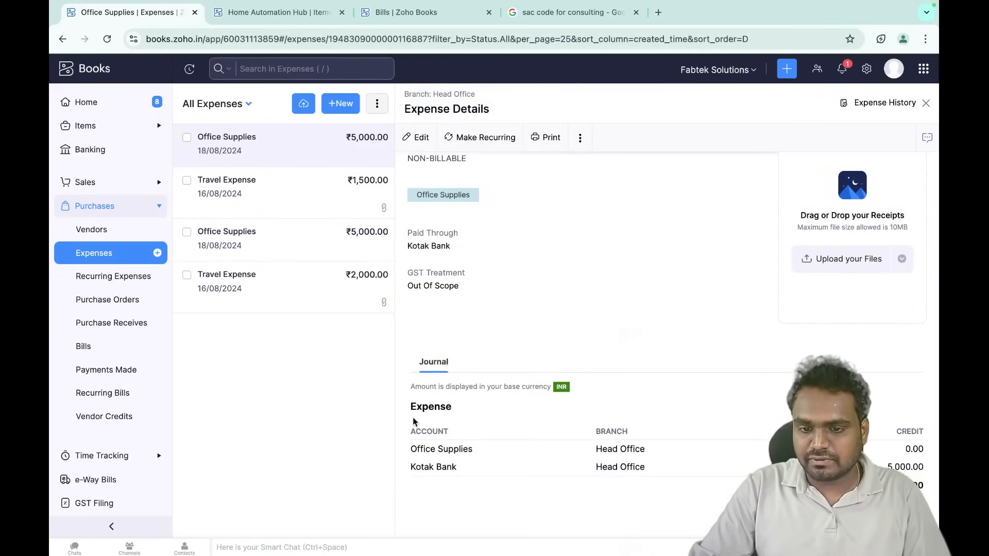
# - Highlight the Office Supplies and Kotak Bank journal lines, then open the expenses Receipts Inbox
pyautogui.moveTo(411, 449); pyautogui.dragTo(499, 453)
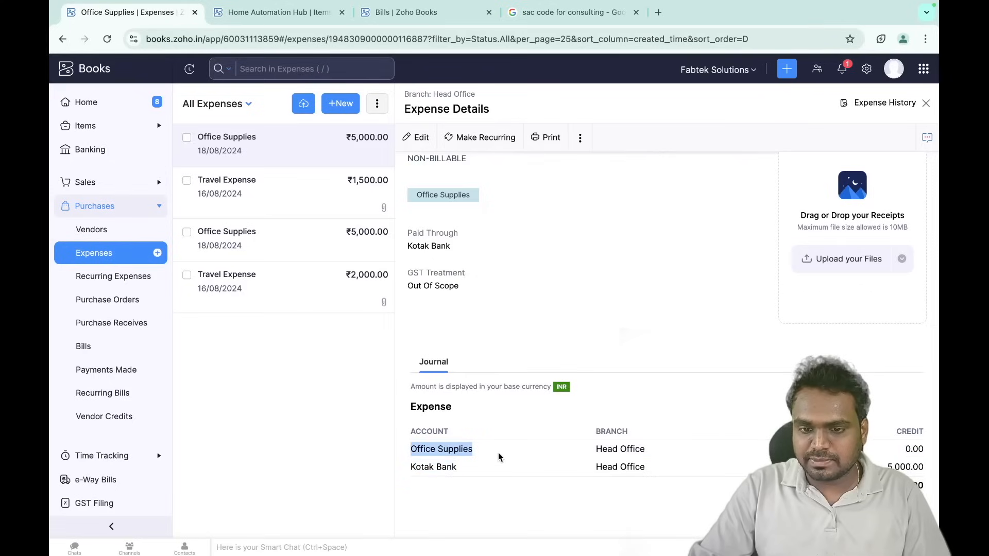
pyautogui.click(804, 451)
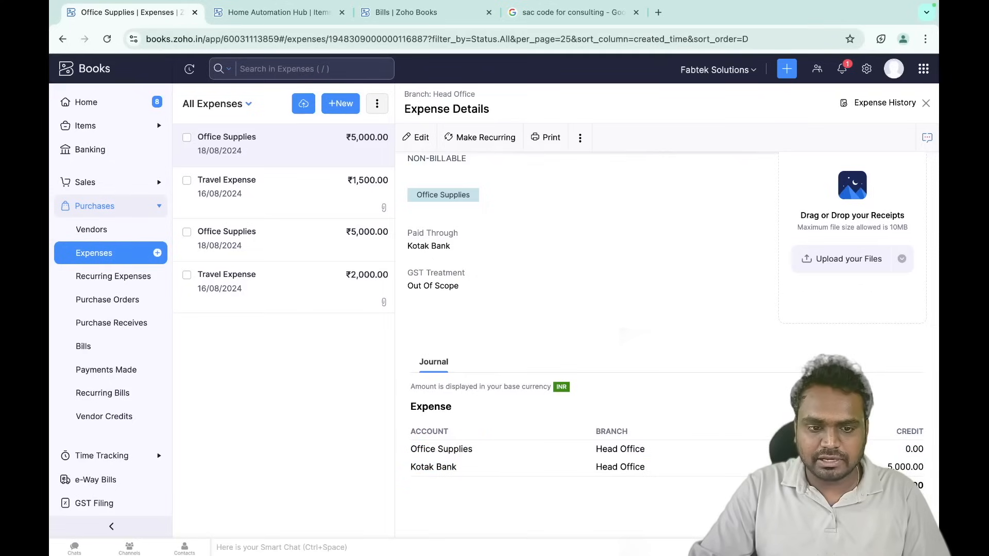
pyautogui.moveTo(416, 467); pyautogui.dragTo(484, 473)
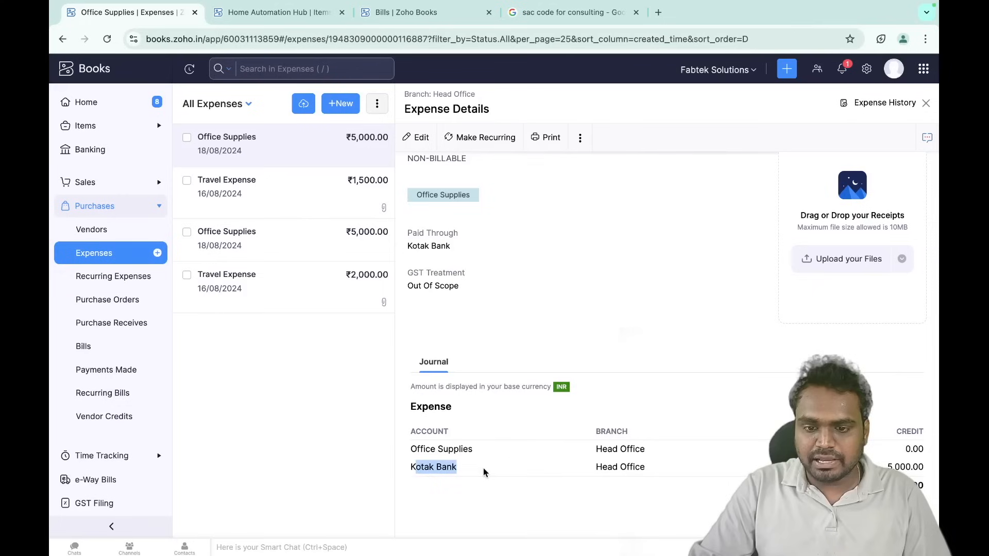
pyautogui.scroll(1, 714, 441)
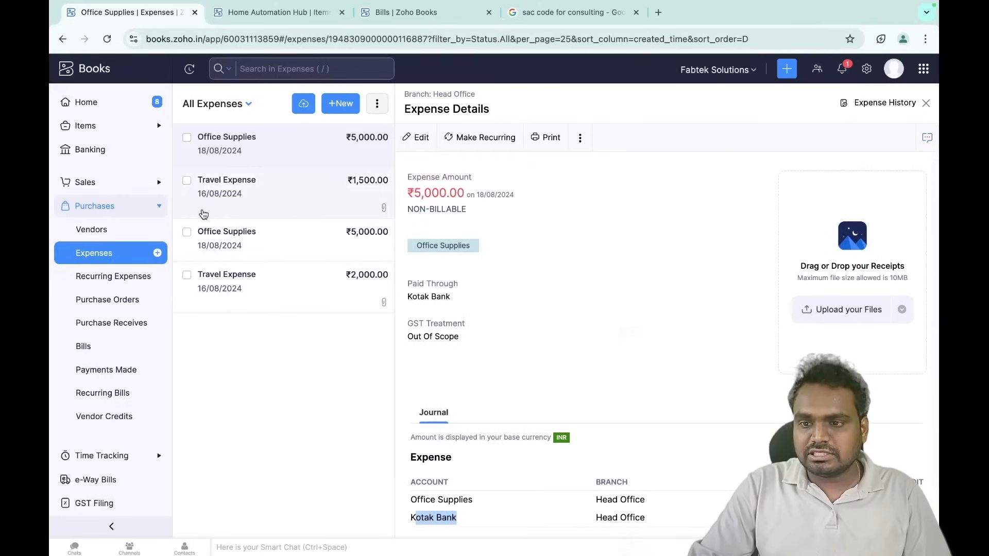
pyautogui.click(108, 256)
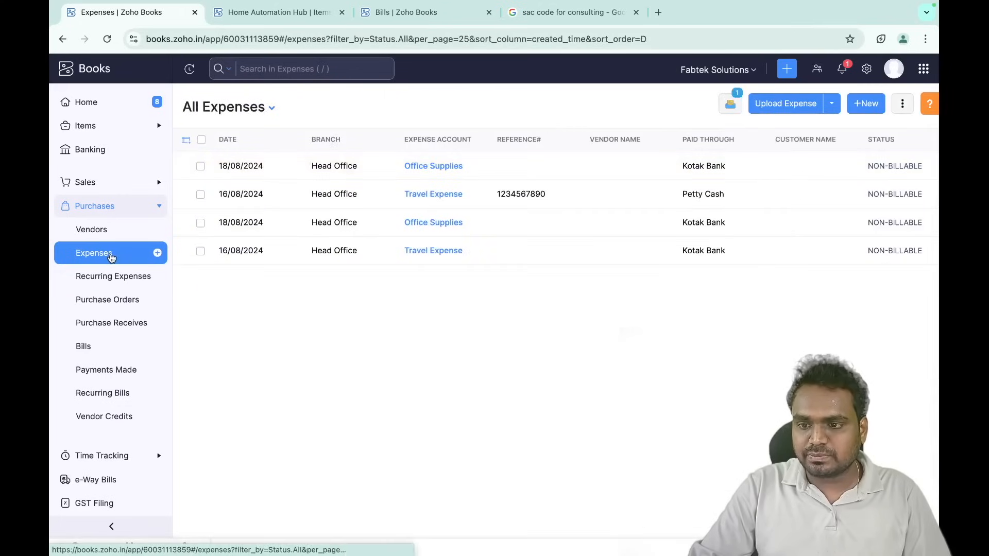
pyautogui.click(732, 104)
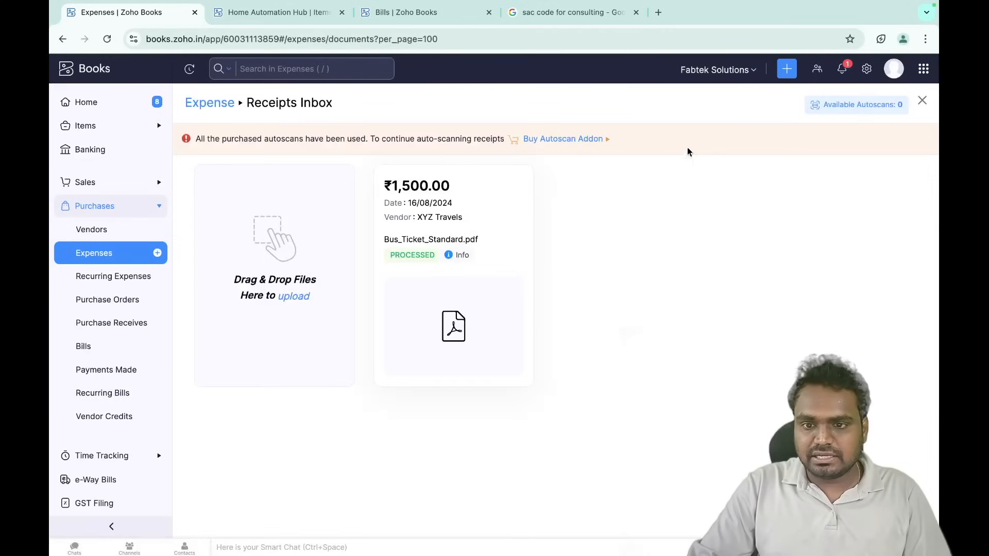
# - Attach Bus_Ticket_Standard.pdf from the desktop's Downloads folder to the Receipts Inbox
pyautogui.click(293, 301)
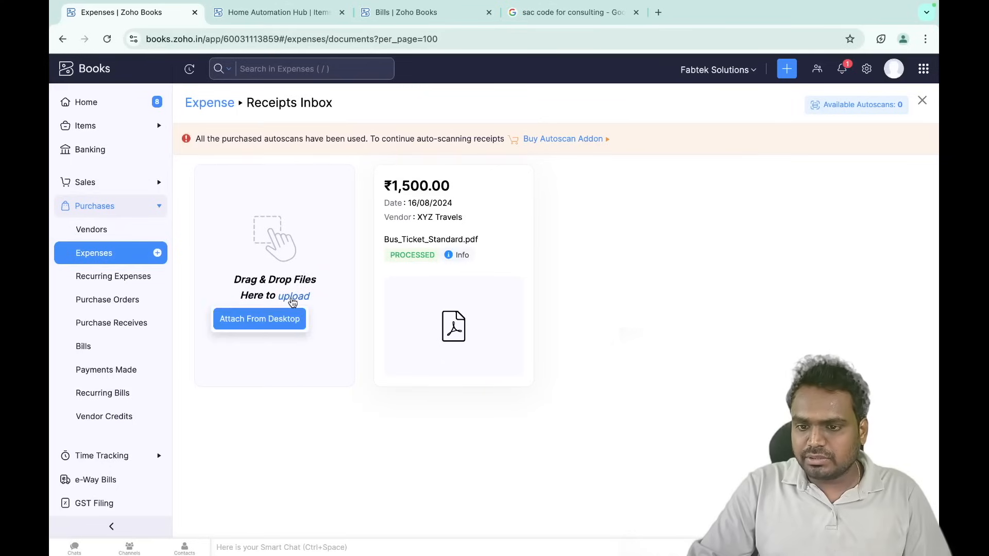
pyautogui.click(272, 321)
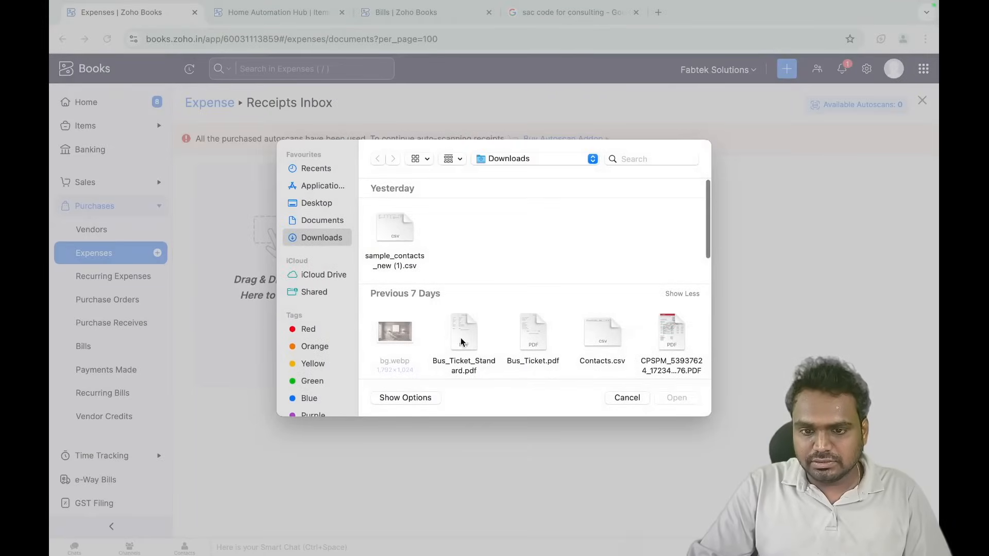
pyautogui.click(463, 338)
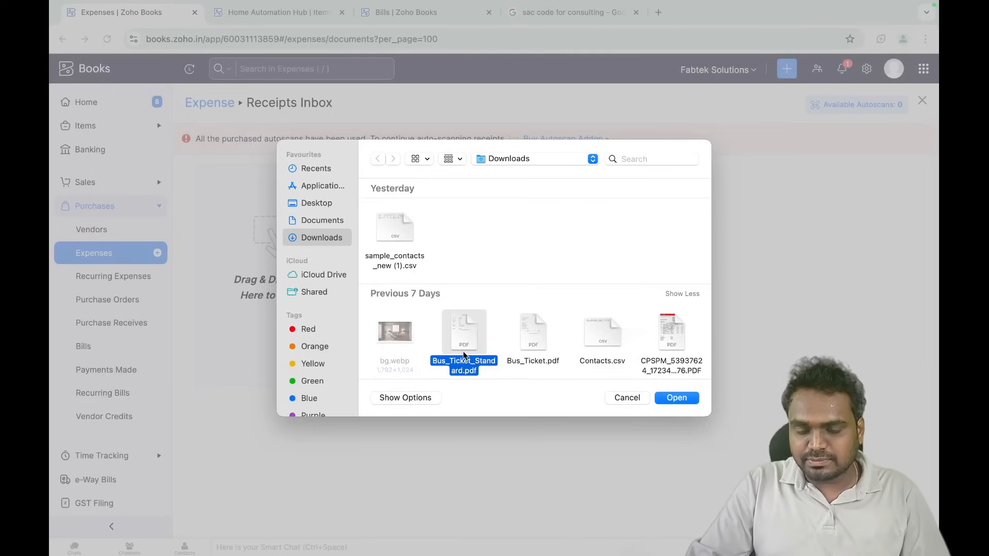
pyautogui.click(677, 399)
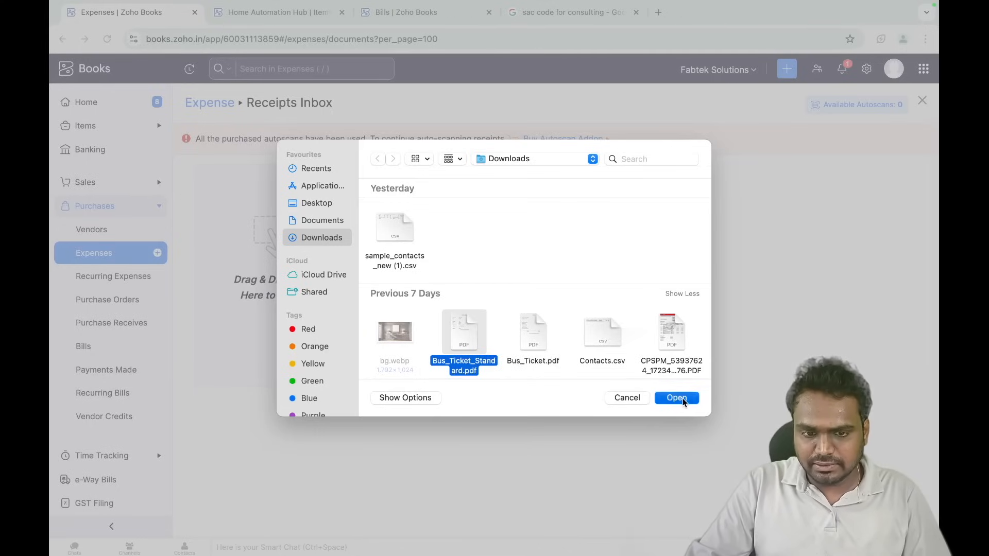
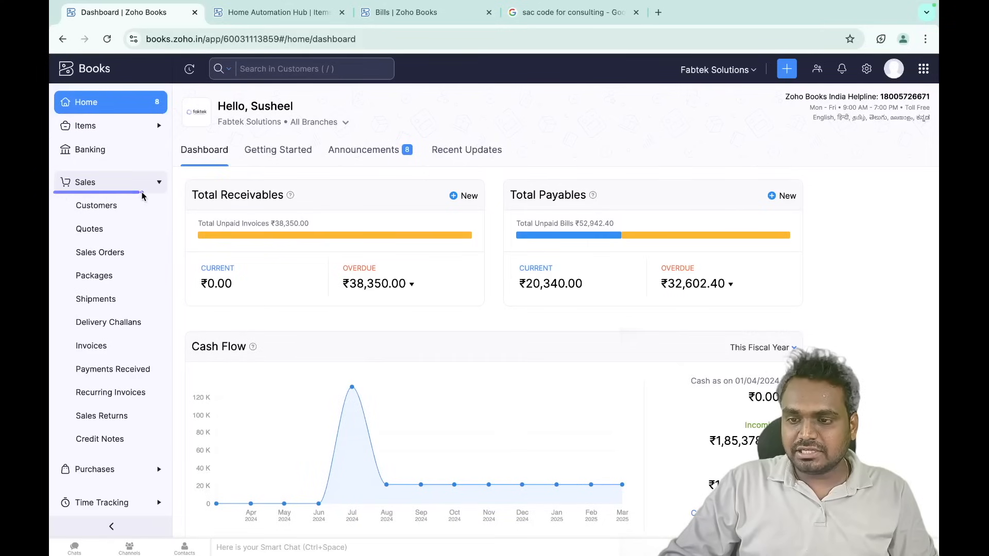
# - Toggle off the Sales Orders and Delivery Challans modules in general preferences, then discard the changes
pyautogui.moveTo(50, 173)
pyautogui.mouseDown()
pyautogui.moveTo(150, 171)
pyautogui.moveTo(173, 390)
pyautogui.moveTo(85, 461)
pyautogui.moveTo(57, 263)
pyautogui.moveTo(61, 214)
pyautogui.mouseUp()
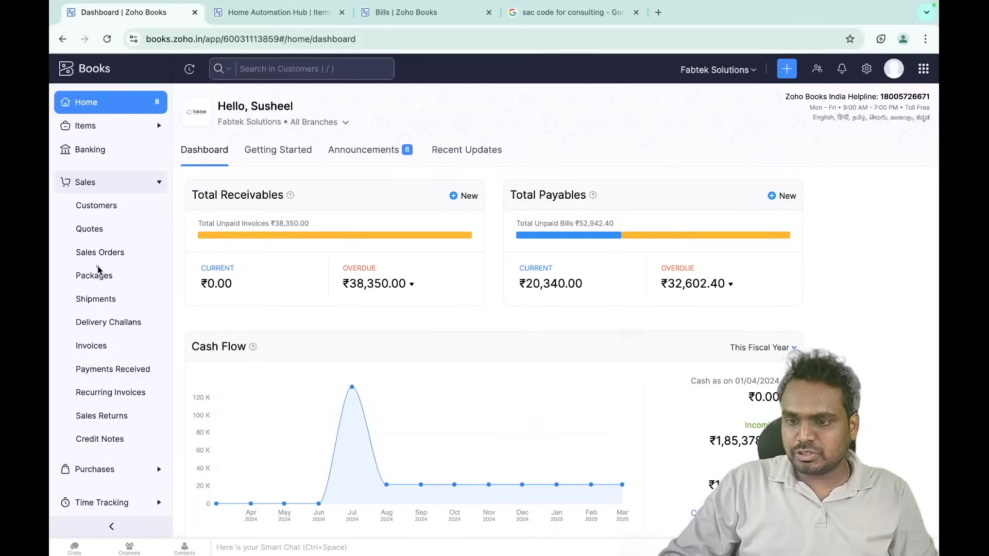
pyautogui.moveTo(67, 263); pyautogui.dragTo(148, 263)
pyautogui.moveTo(68, 332); pyautogui.dragTo(152, 333)
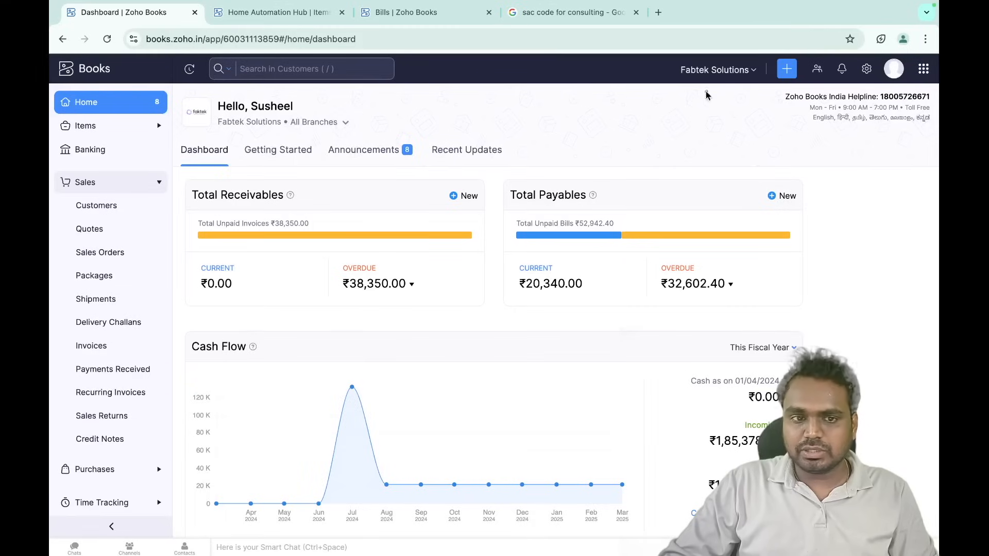
pyautogui.click(866, 70)
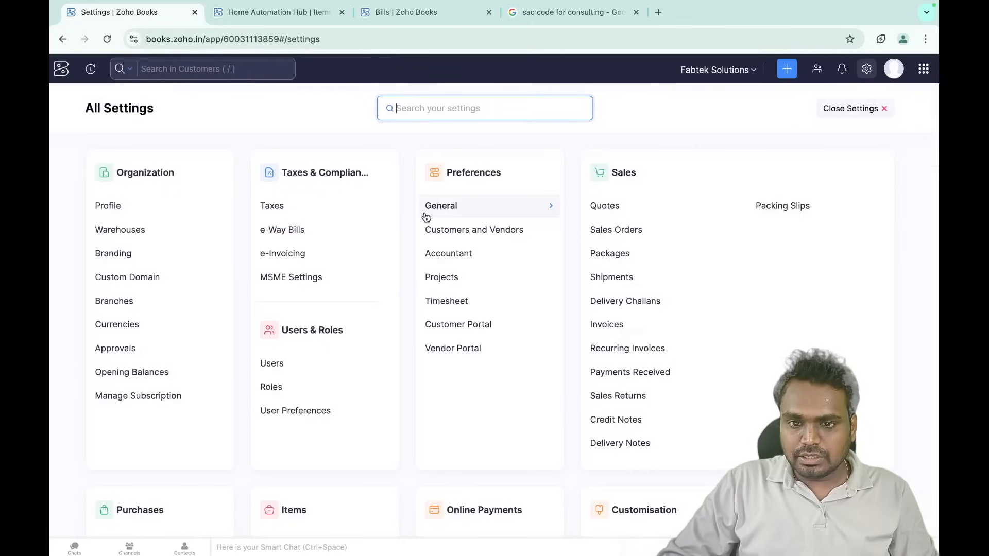
pyautogui.click(456, 208)
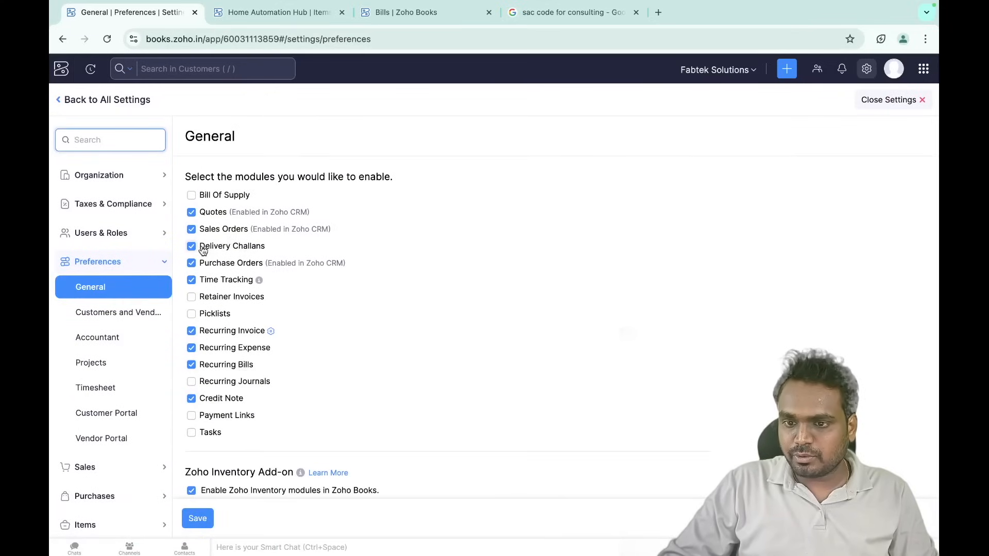
pyautogui.click(192, 230)
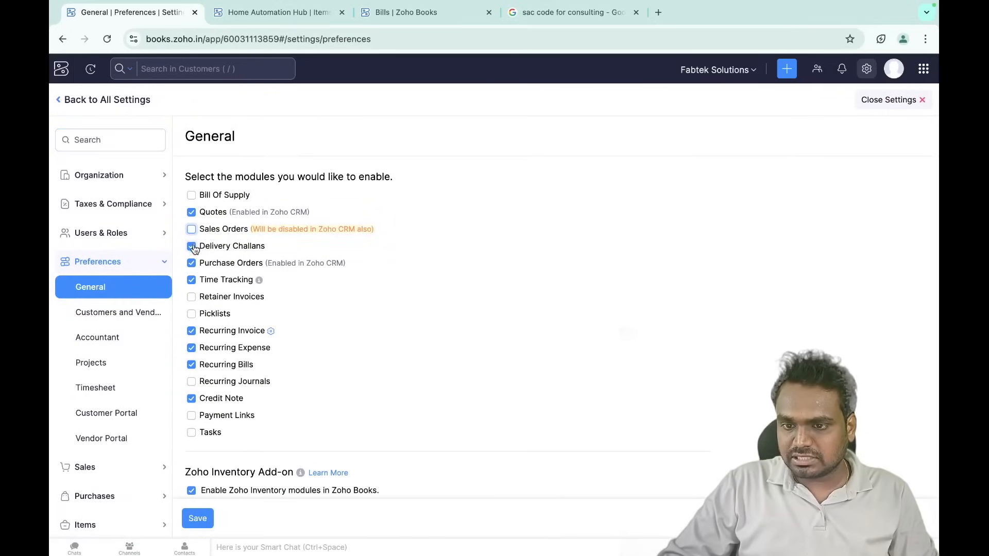
pyautogui.click(192, 246)
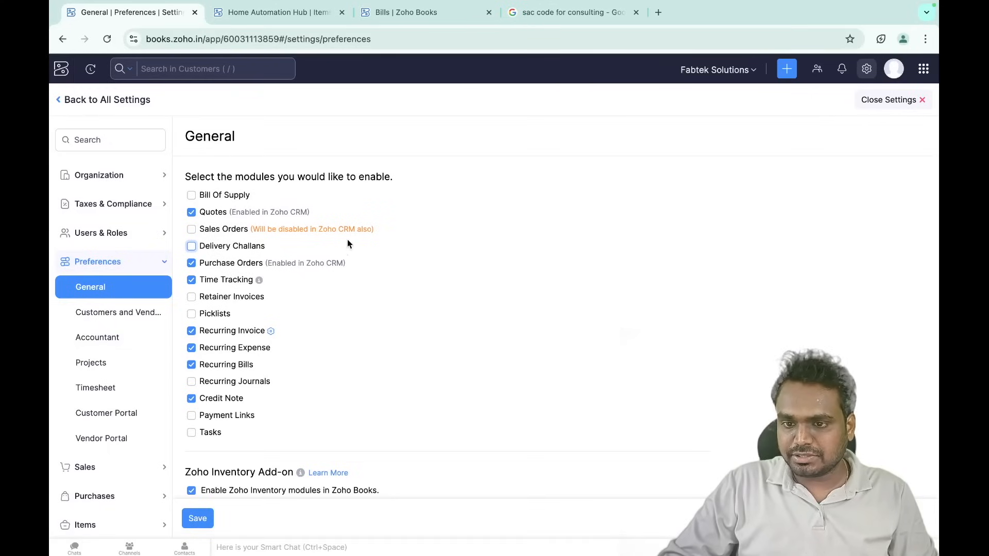
pyautogui.click(878, 99)
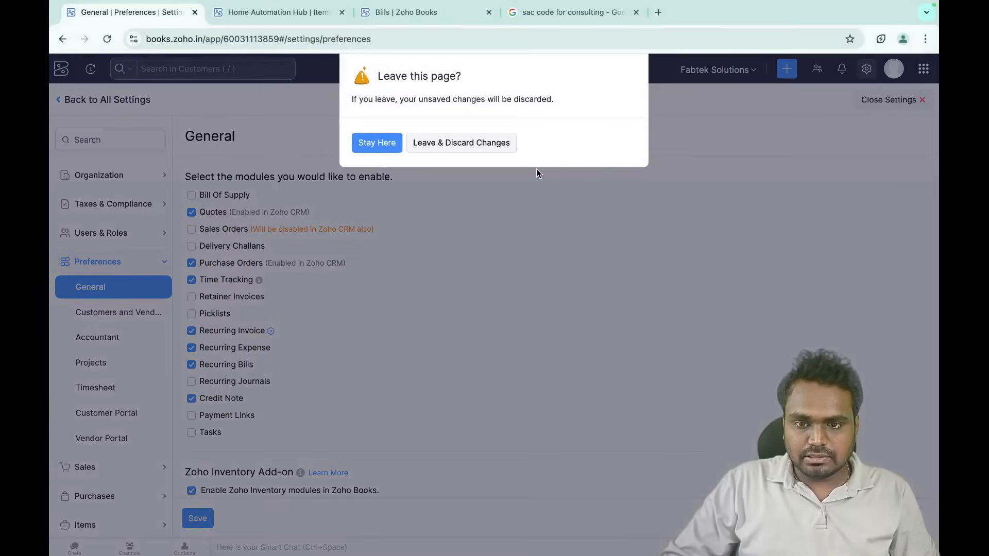
pyautogui.click(457, 144)
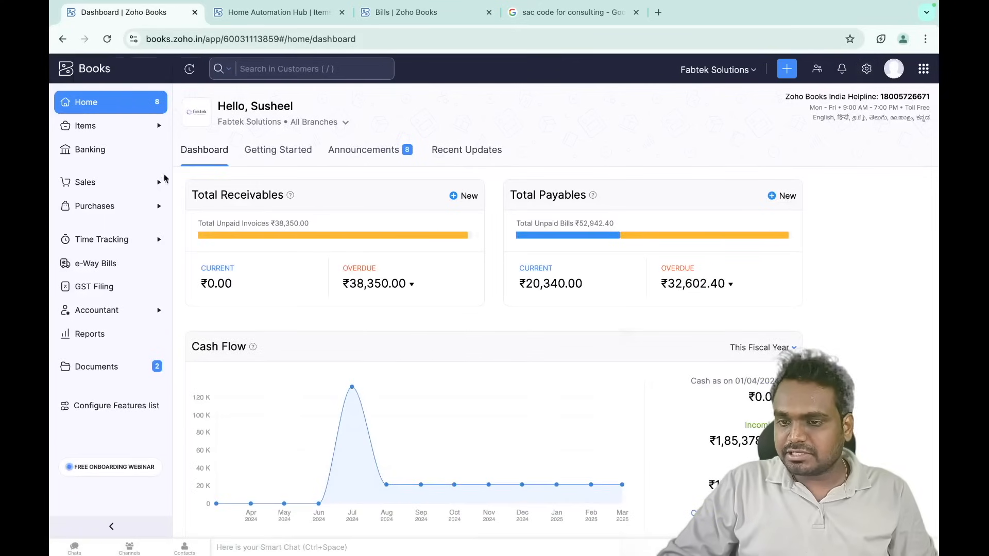
# - Open the Customers list and save the GST Registration Number column into its columns
pyautogui.click(110, 189)
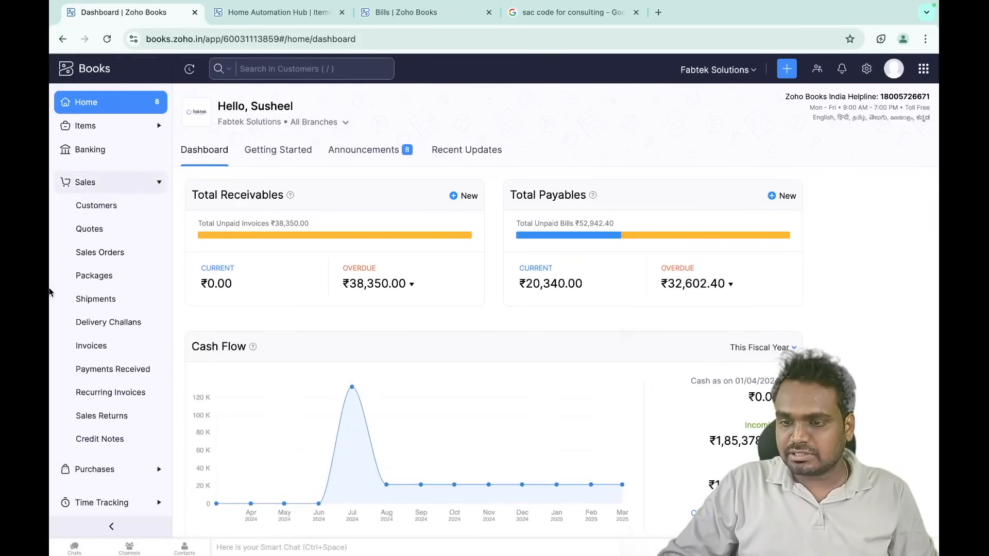
pyautogui.click(65, 213)
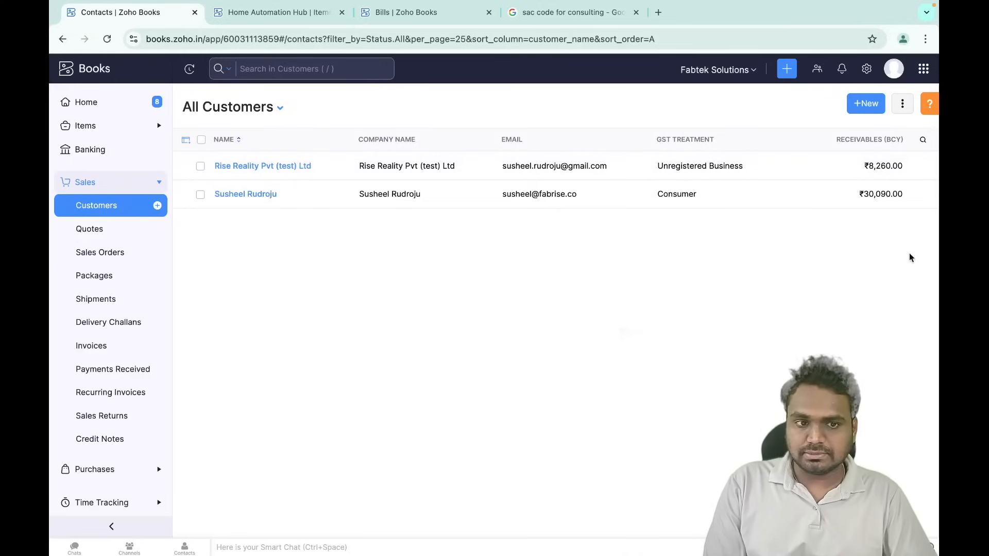
pyautogui.click(186, 142)
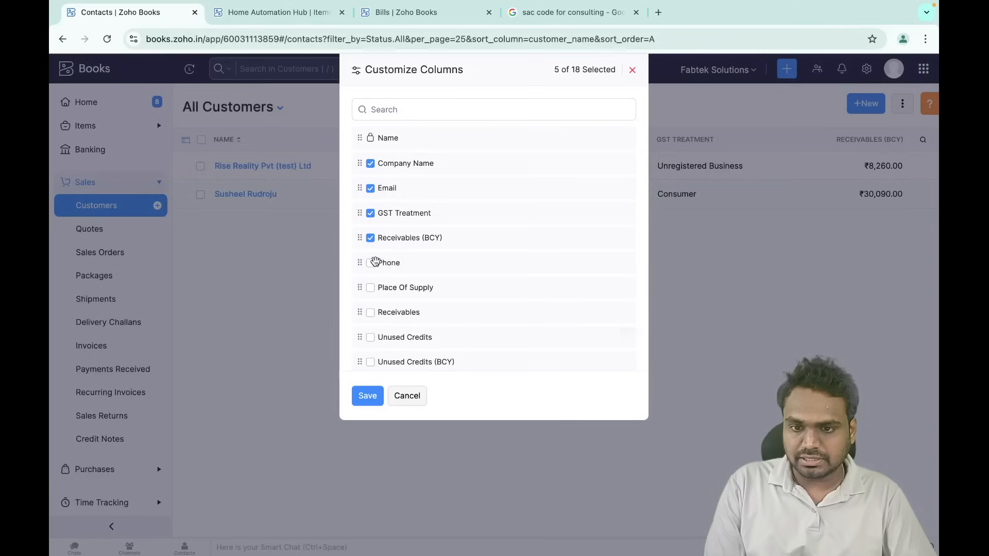
pyautogui.scroll(-3, 419, 325)
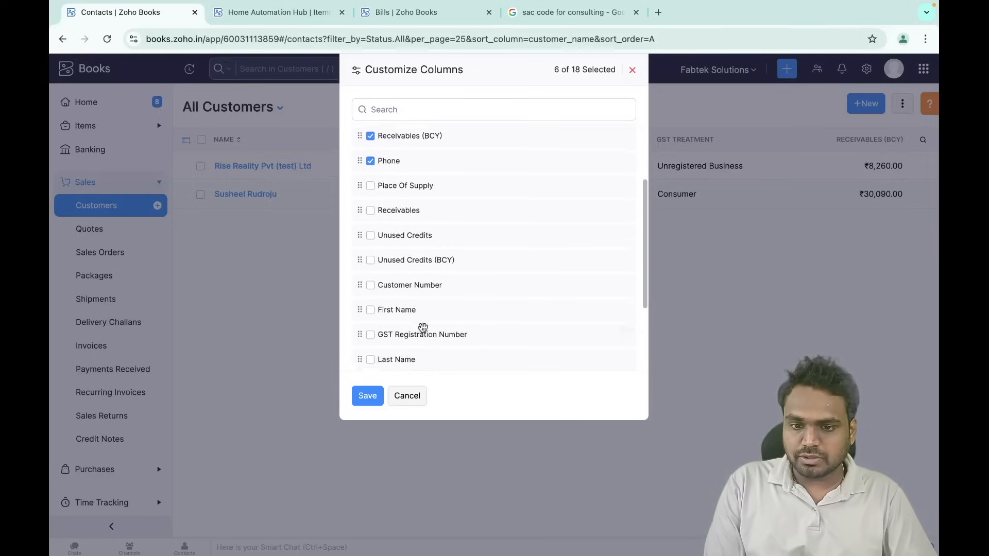
pyautogui.click(370, 292)
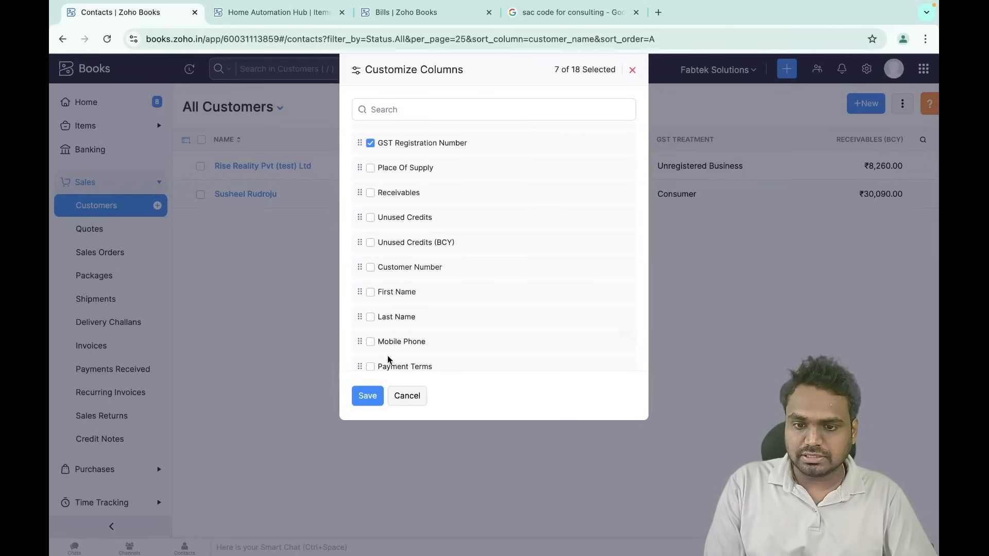
pyautogui.click(368, 397)
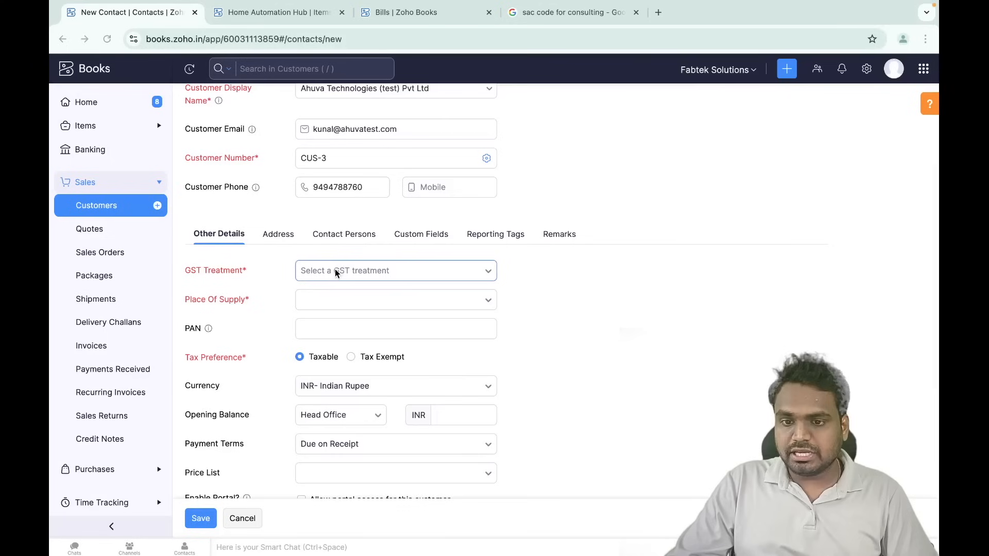
# - Set GST treatment to Registered Business - Regular and paste the customer's GSTIN
pyautogui.click(334, 272)
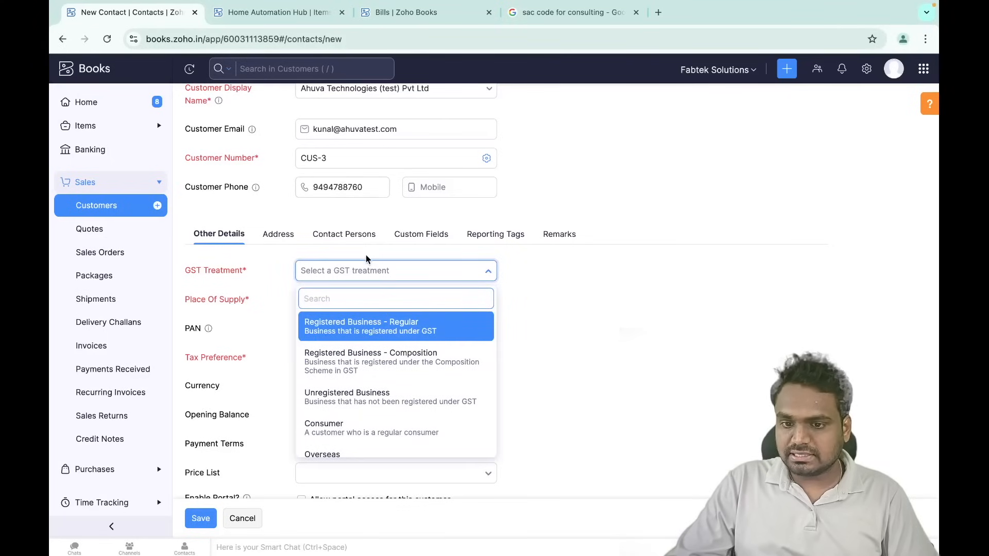
pyautogui.click(412, 327)
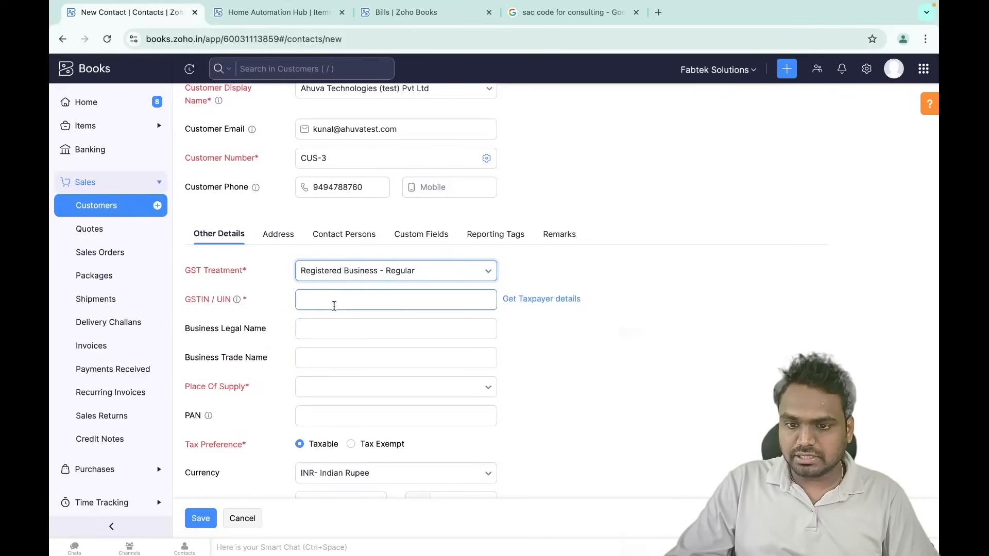
pyautogui.scroll(-2, 335, 258)
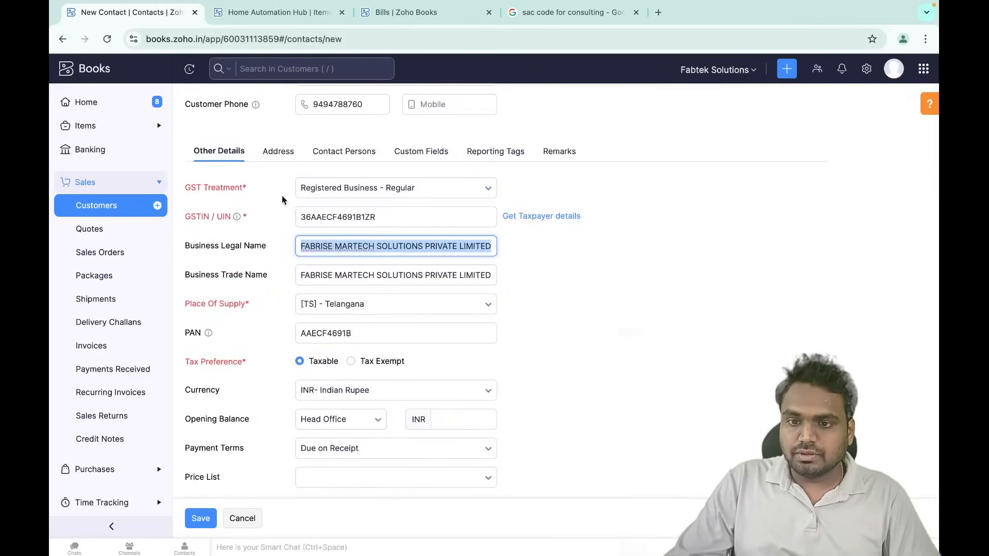
# - Set the billing country to India and copy the billing address to shipping
pyautogui.click(278, 150)
pyautogui.click(339, 247)
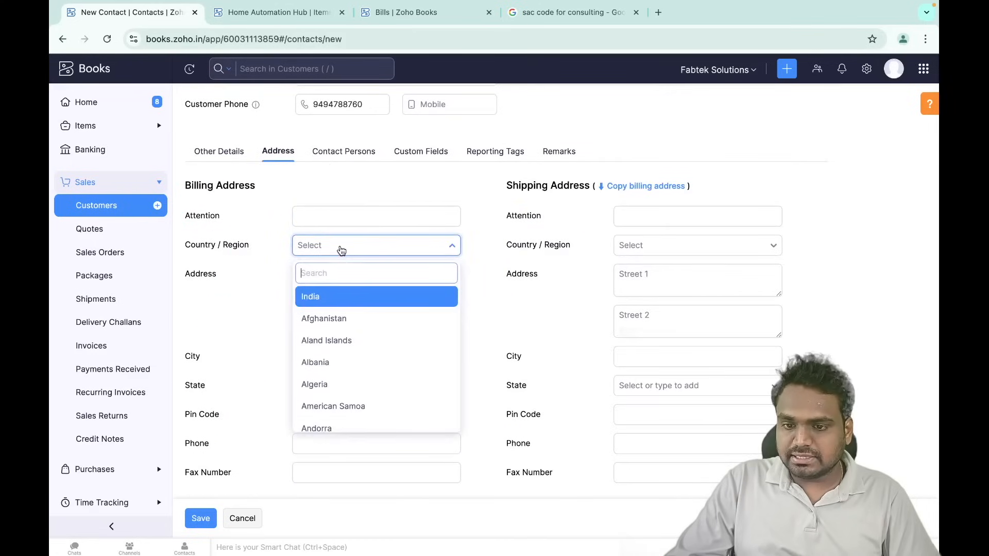
pyautogui.click(322, 294)
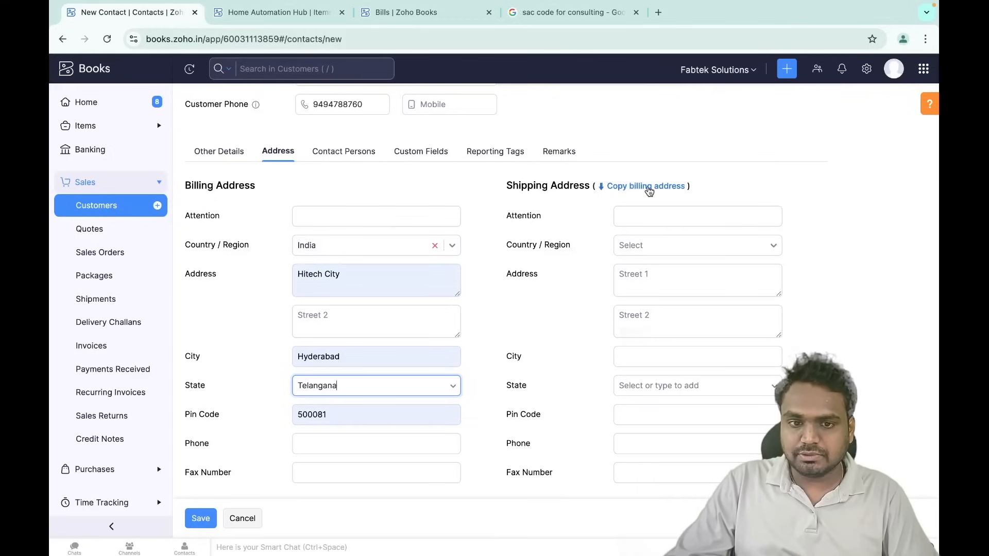
pyautogui.click(632, 188)
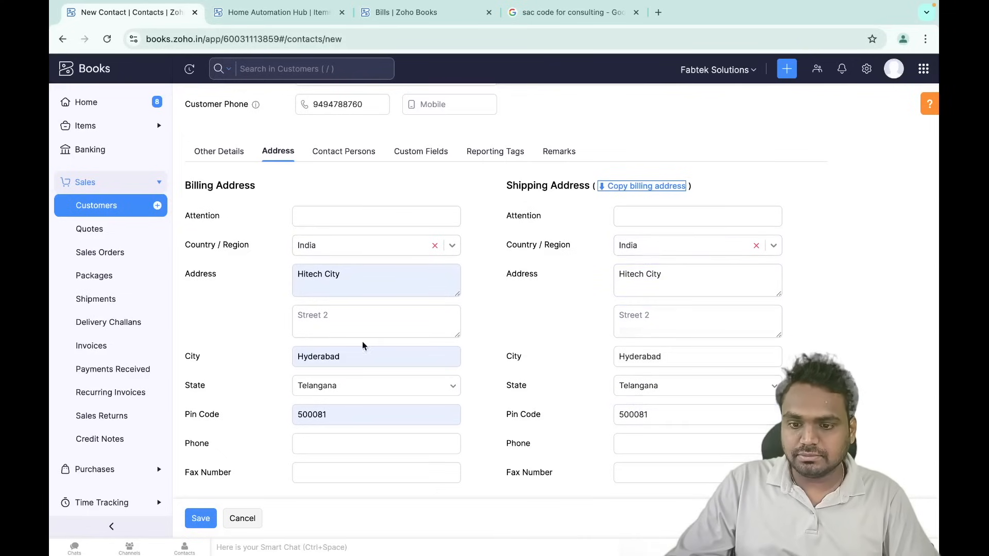
# - Return to the Other Details tab and reopen the GST treatment choices
pyautogui.scroll(1, 380, 304)
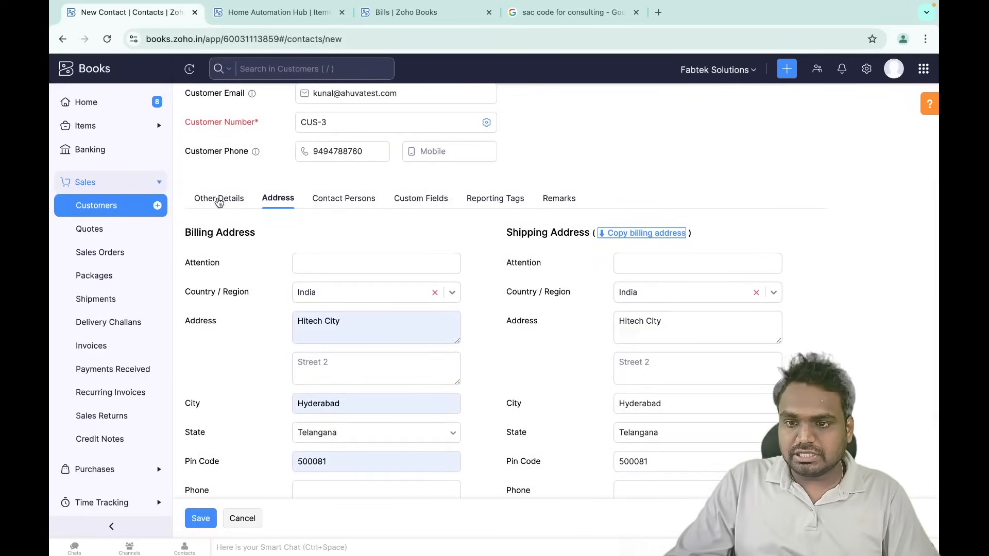
pyautogui.click(219, 201)
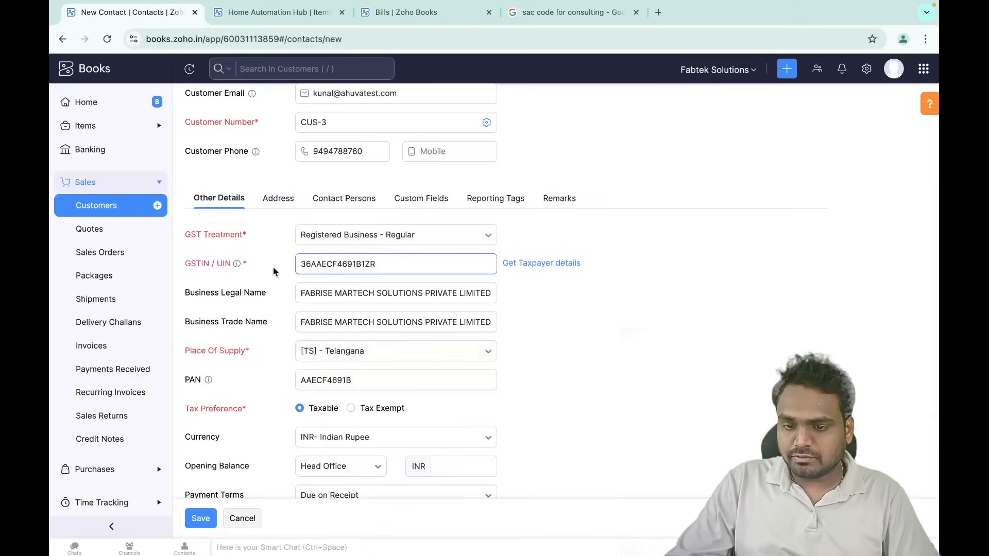
pyautogui.scroll(-1, 275, 308)
pyautogui.scroll(5, 275, 308)
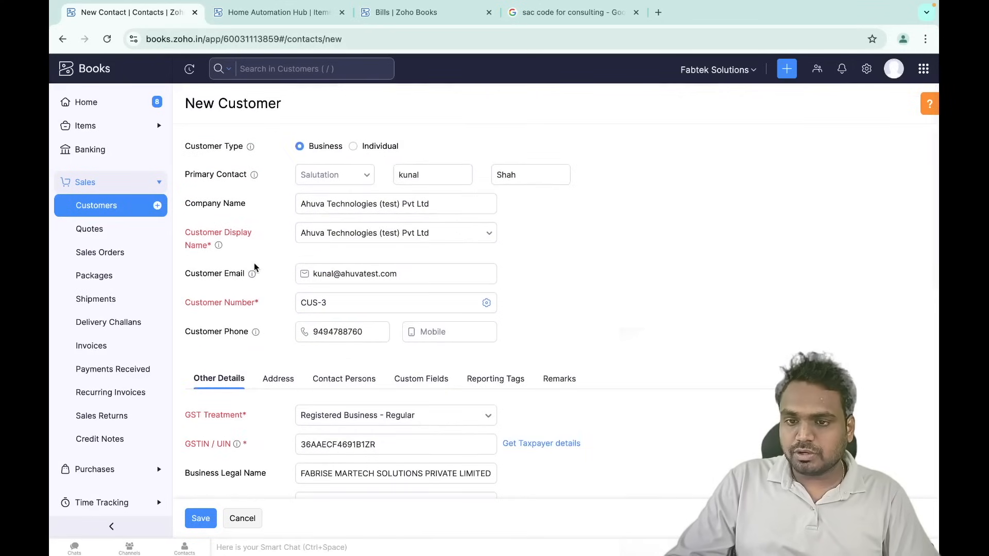
pyautogui.scroll(-1, 255, 263)
pyautogui.scroll(-2, 255, 263)
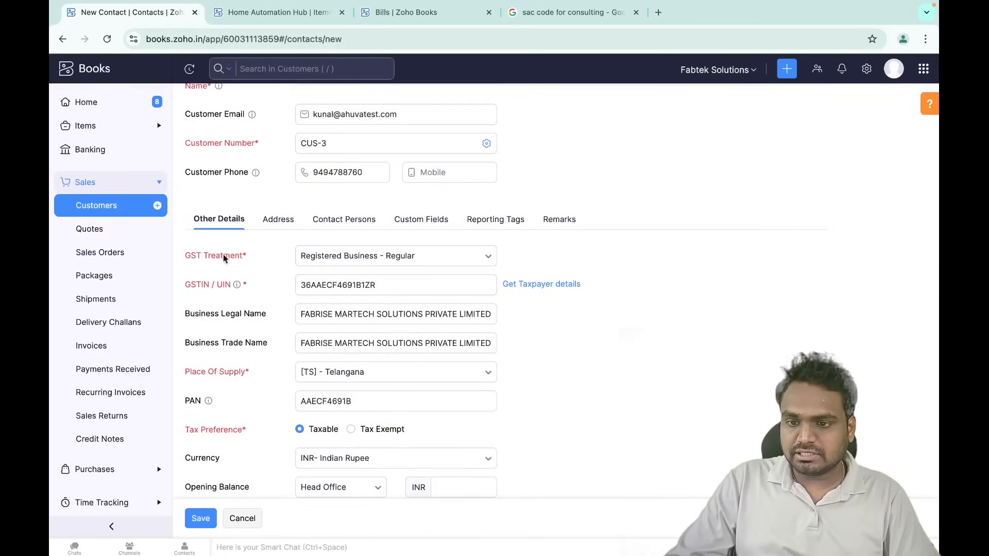
pyautogui.click(385, 259)
pyautogui.scroll(-2, 365, 380)
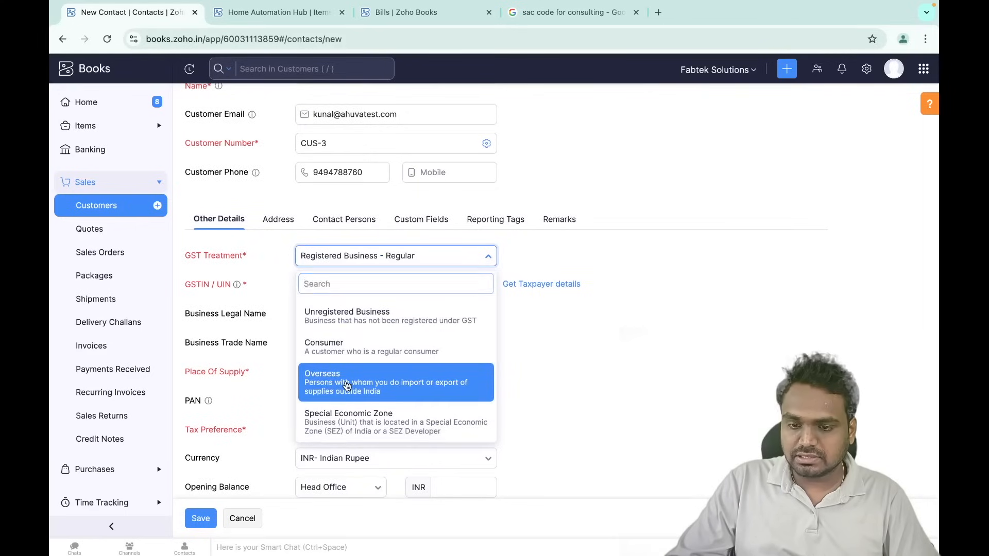
# - Change the customer's GST treatment to Overseas
pyautogui.click(349, 386)
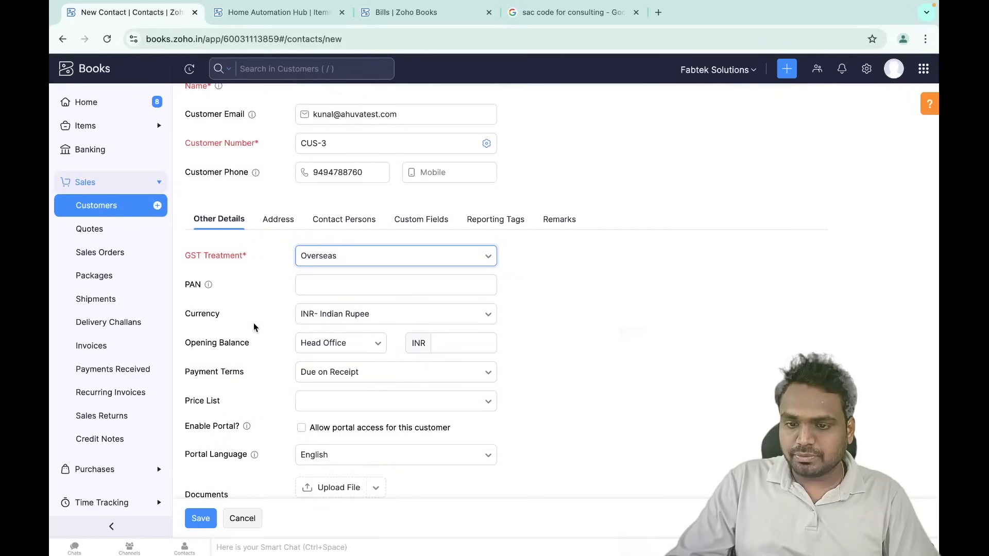
pyautogui.scroll(-1, 254, 323)
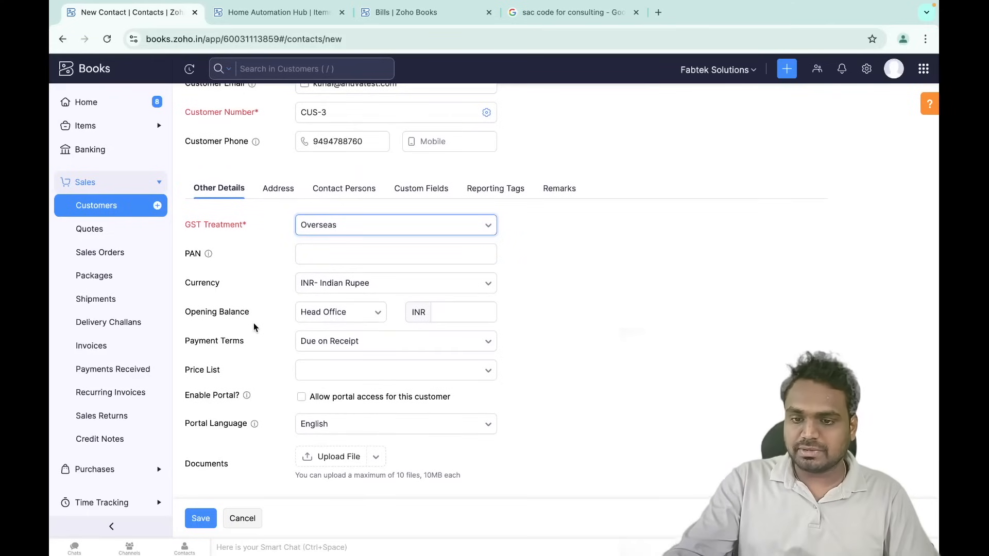
pyautogui.scroll(3, 309, 268)
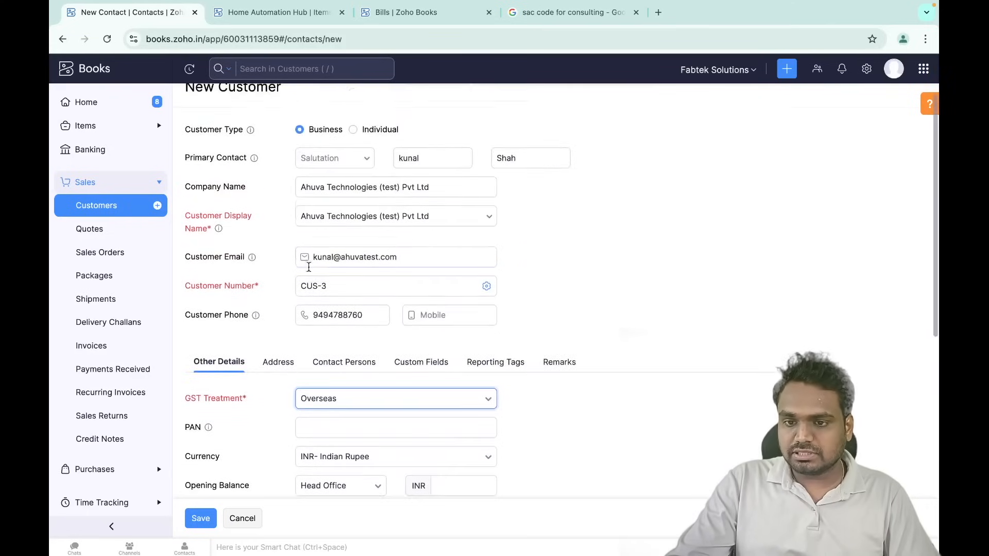
pyautogui.scroll(-4, 314, 211)
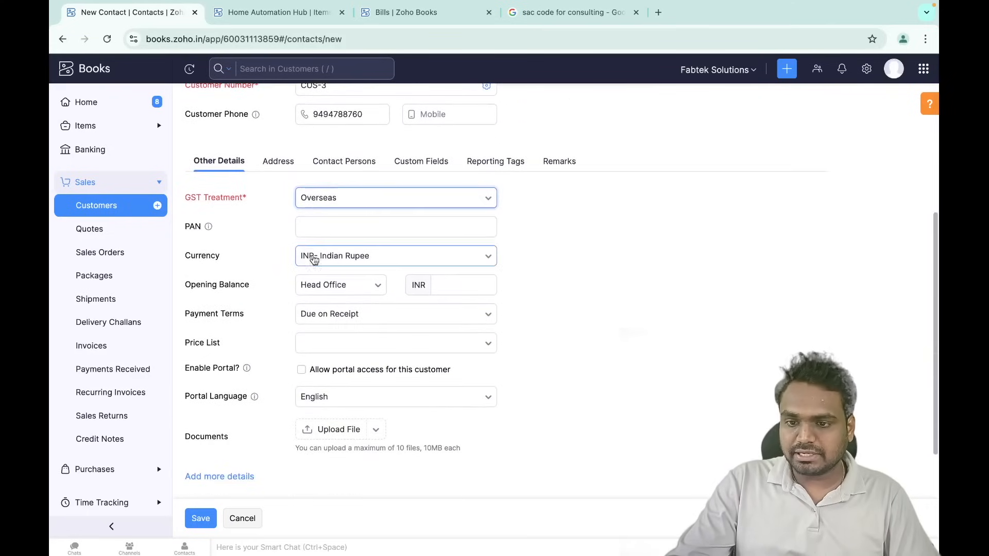
# - Search 'usd' and set the currency to USD - United States Dollar, showing exchange rate 83.864475
pyautogui.click(346, 257)
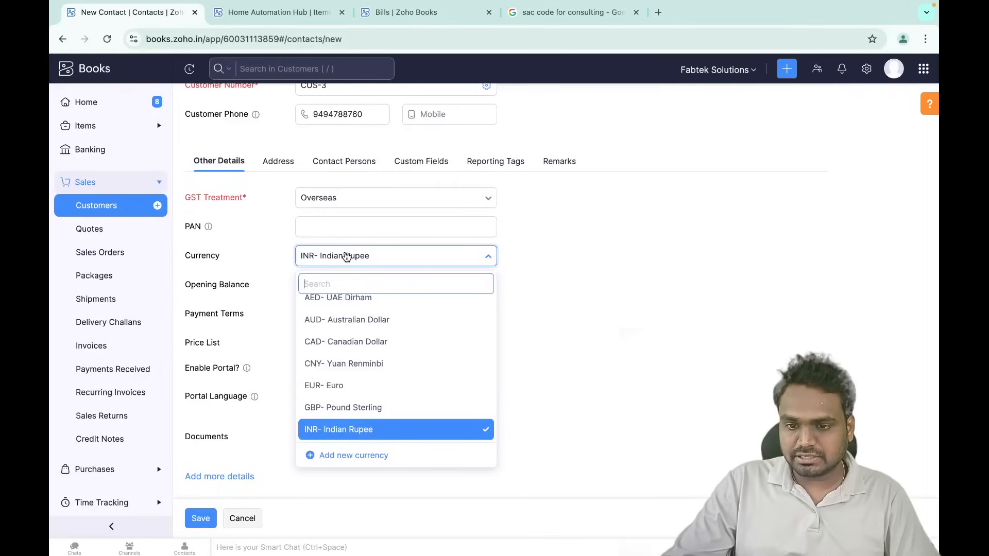
pyautogui.write('usd')
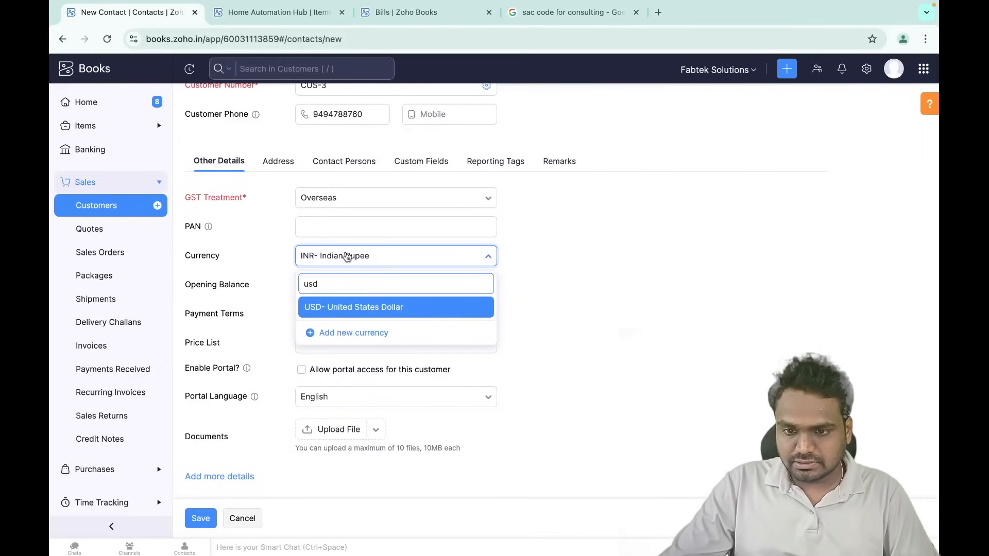
pyautogui.click(344, 308)
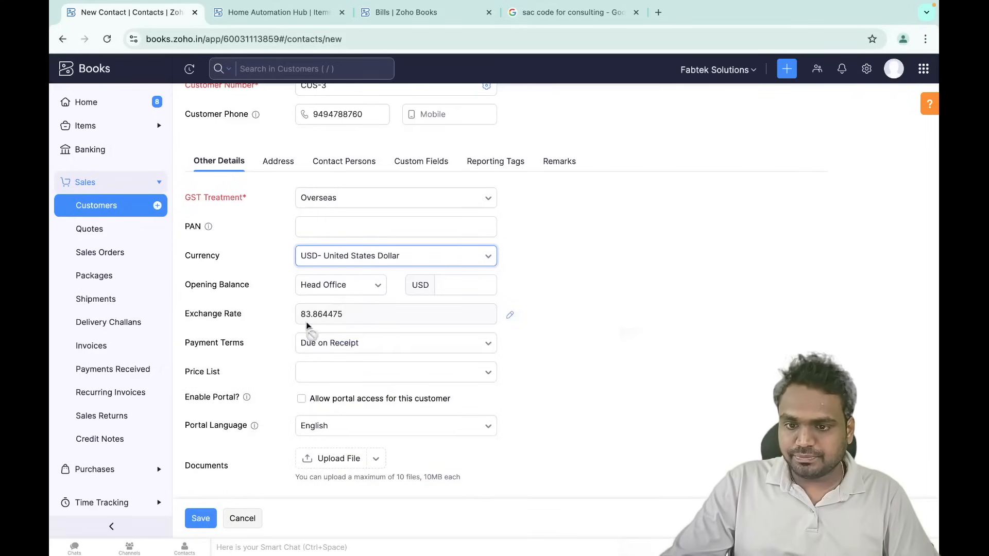
pyautogui.scroll(-1, 245, 364)
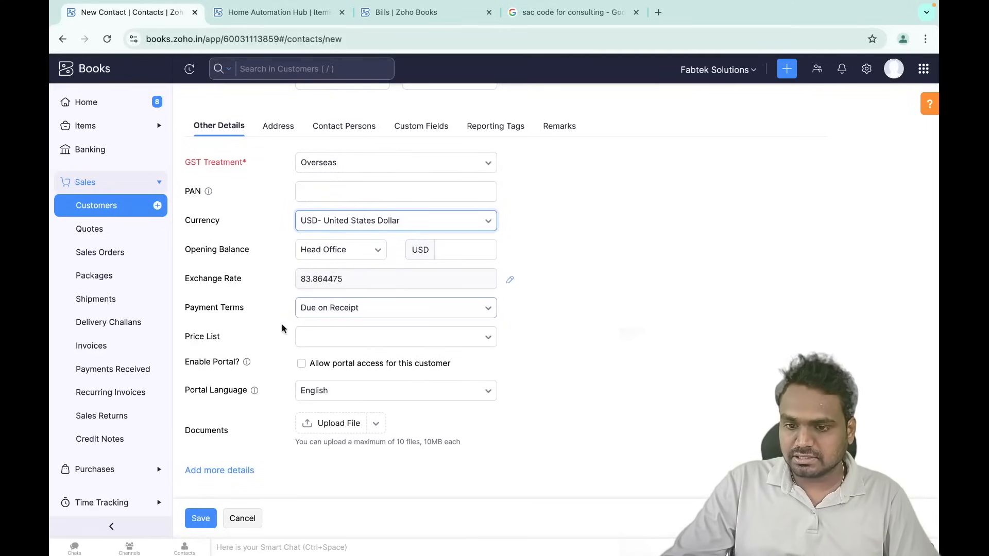
pyautogui.scroll(-2, 279, 342)
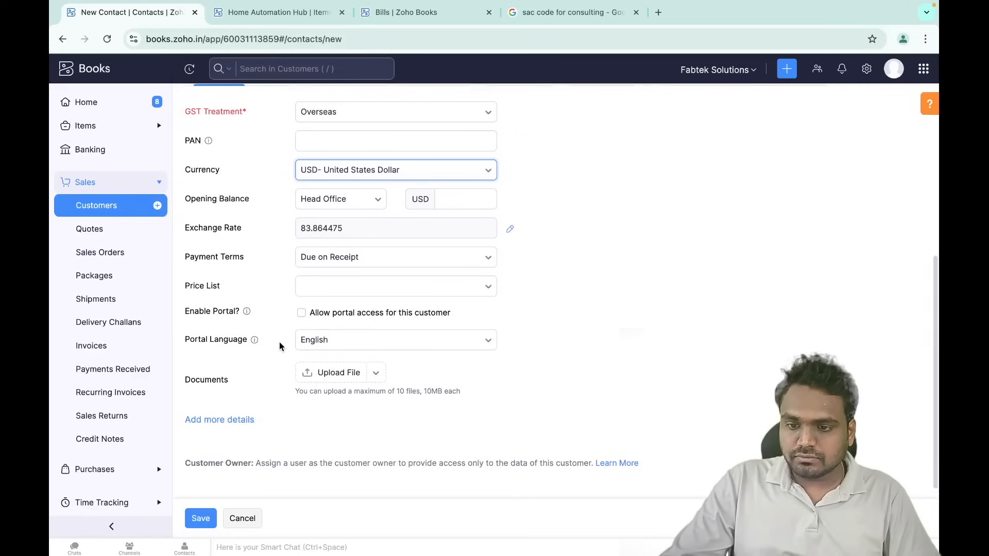
pyautogui.scroll(2, 279, 342)
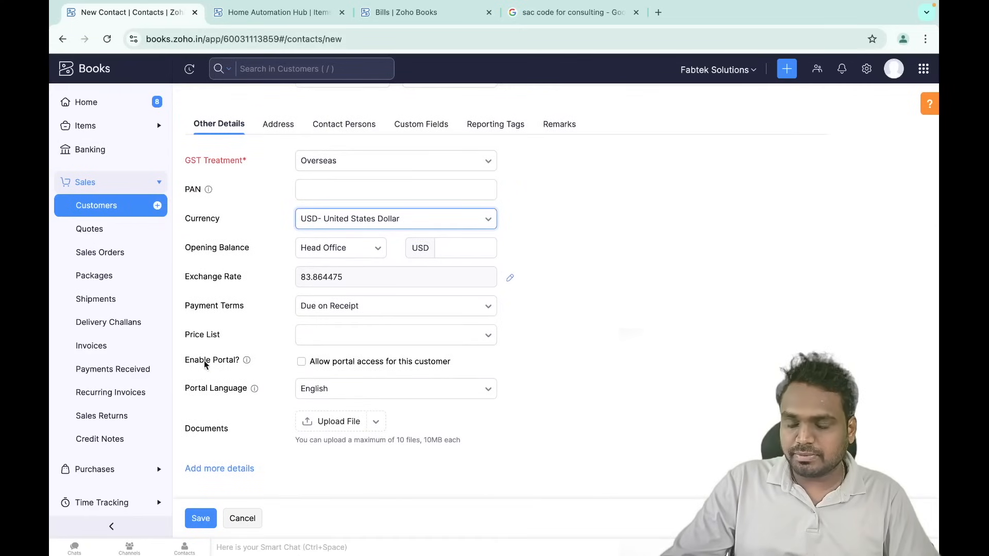
pyautogui.scroll(1, 238, 342)
pyautogui.scroll(3, 245, 325)
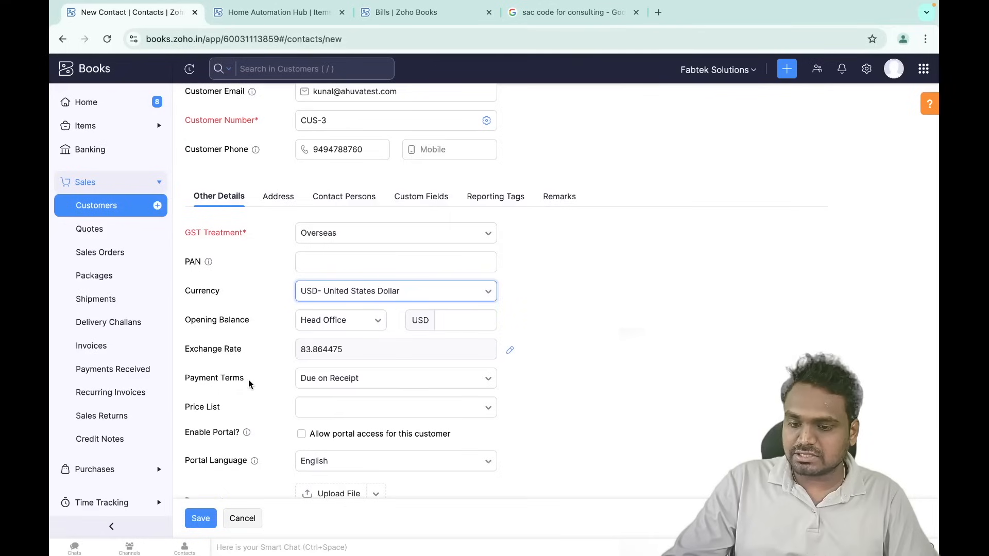
# - Open Price Lists in a new browser tab and open Dealer Price (10% Markdown) for editing
pyautogui.click(142, 128)
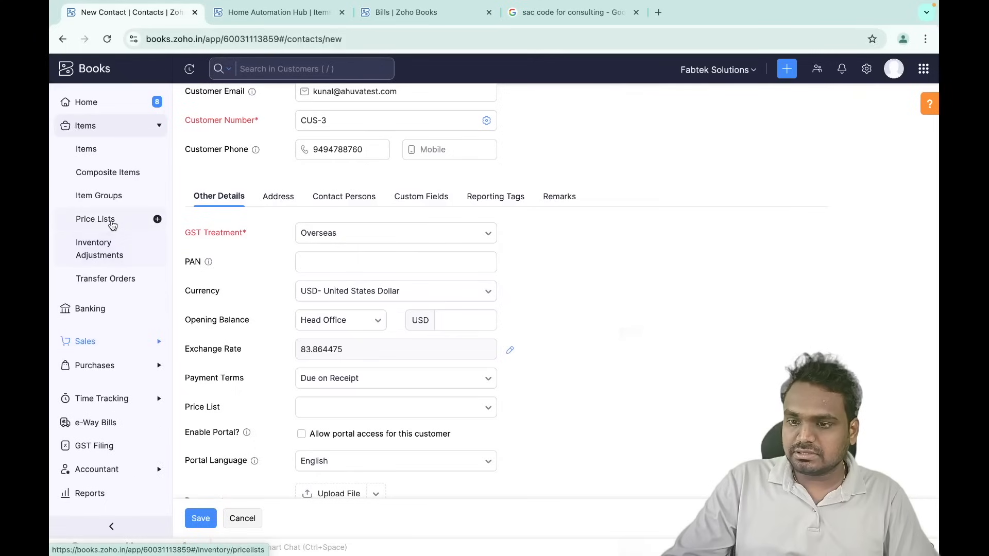
pyautogui.rightClick(108, 219)
pyautogui.click(131, 225)
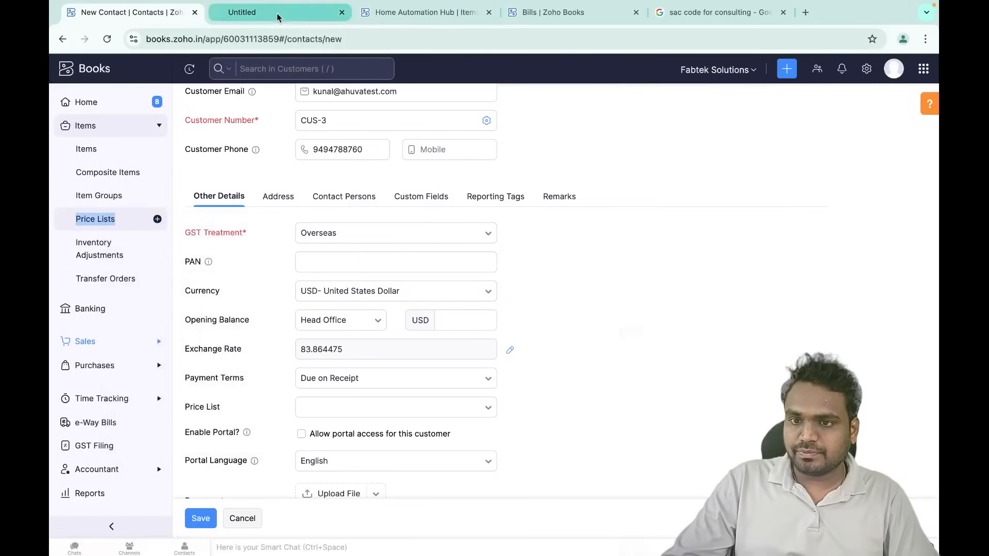
pyautogui.click(276, 12)
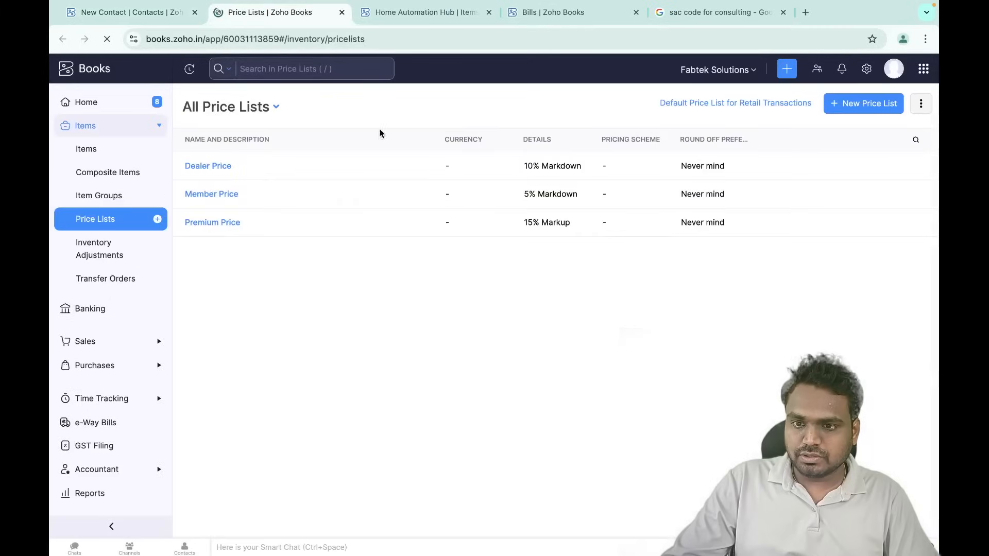
pyautogui.click(208, 172)
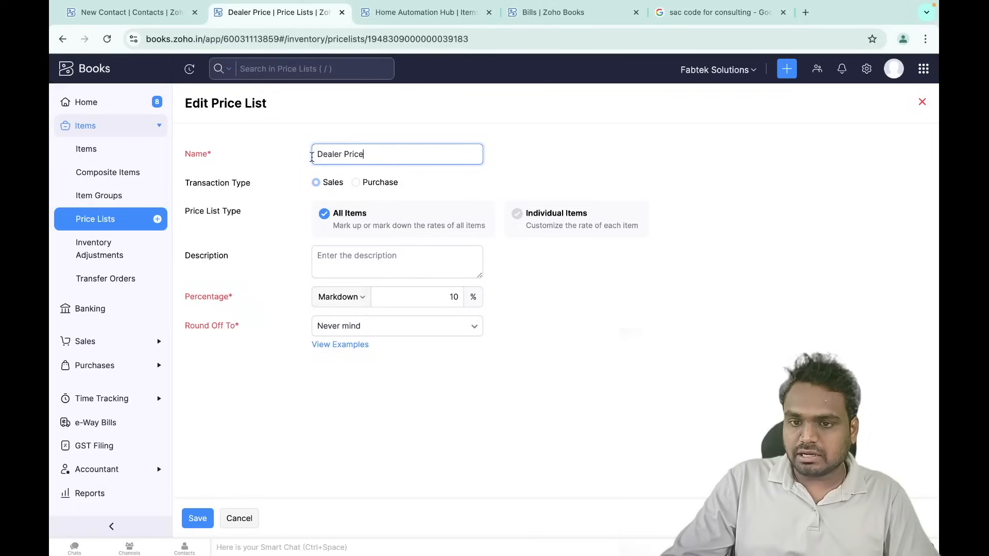
pyautogui.click(440, 297)
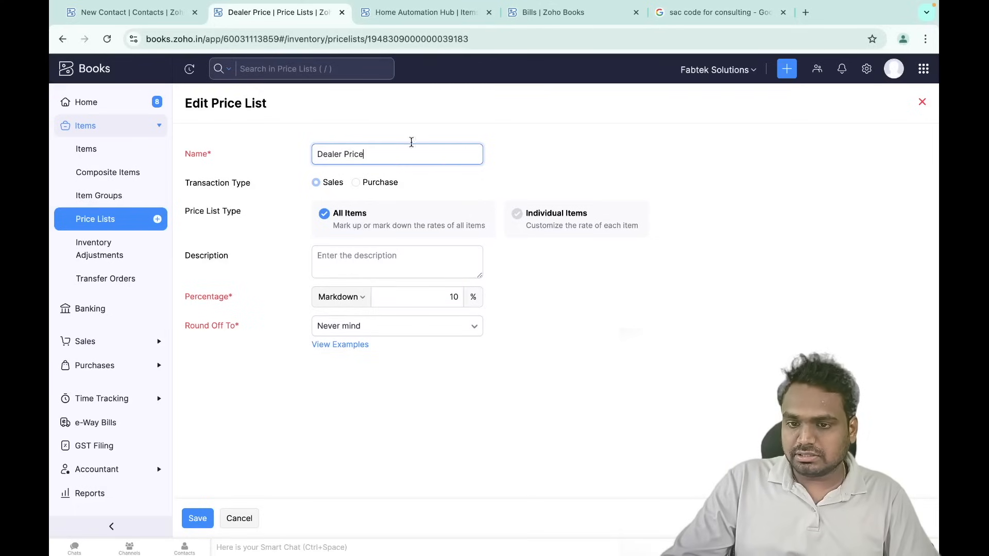
# - Cancel the Dealer Price edit and go back to the New Customer tab
pyautogui.click(237, 517)
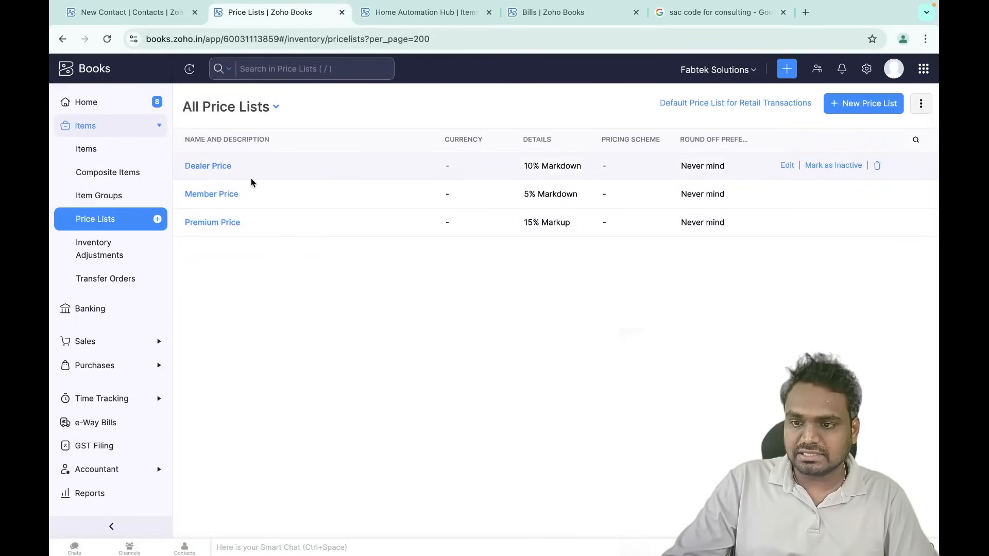
pyautogui.click(146, 13)
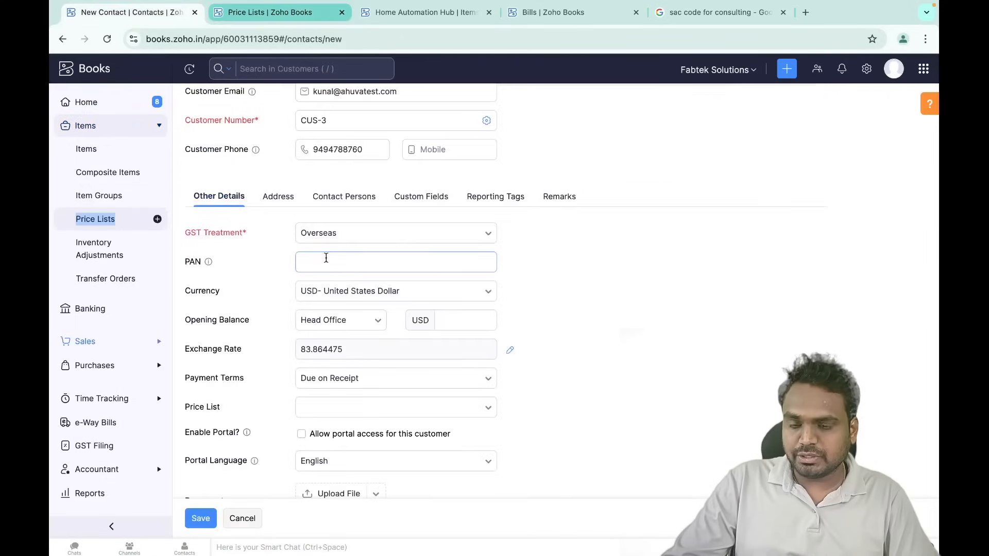
pyautogui.scroll(3, 326, 258)
pyautogui.scroll(-3, 334, 311)
pyautogui.scroll(-2, 335, 311)
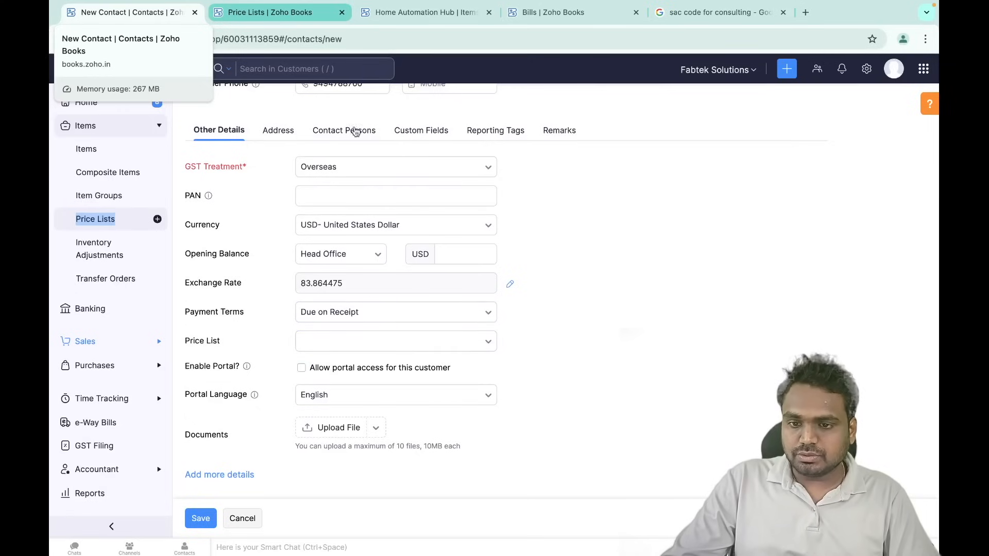
# - Set GST treatment to Registered Business - Regular, paste the GSTIN, and save the customer
pyautogui.click(342, 167)
pyautogui.scroll(1, 349, 223)
pyautogui.click(349, 218)
pyautogui.click(406, 196)
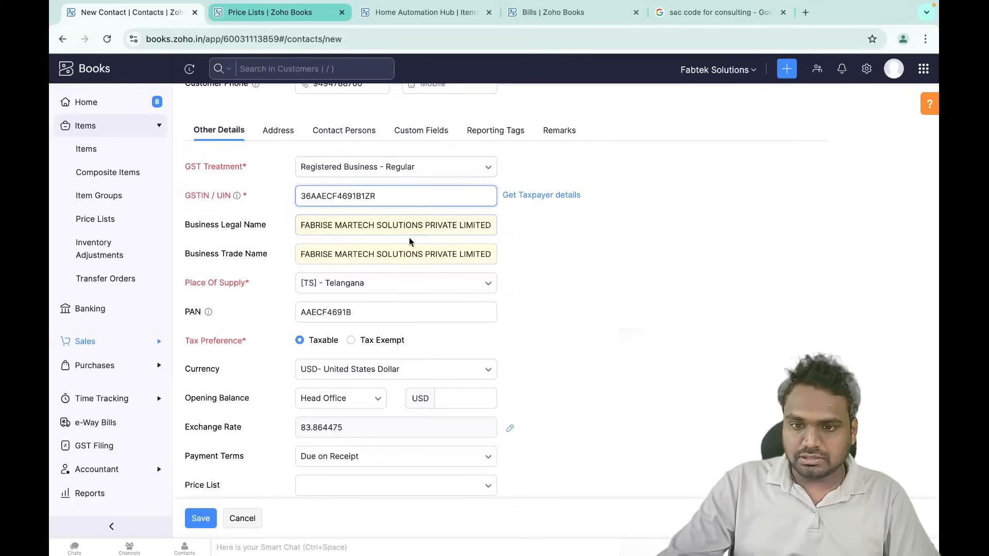
pyautogui.click(344, 131)
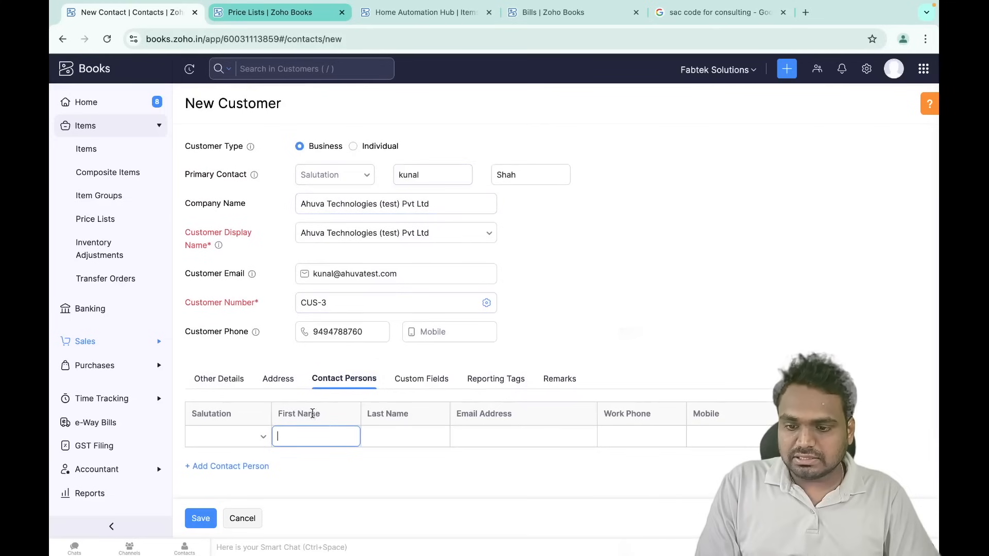
pyautogui.click(210, 517)
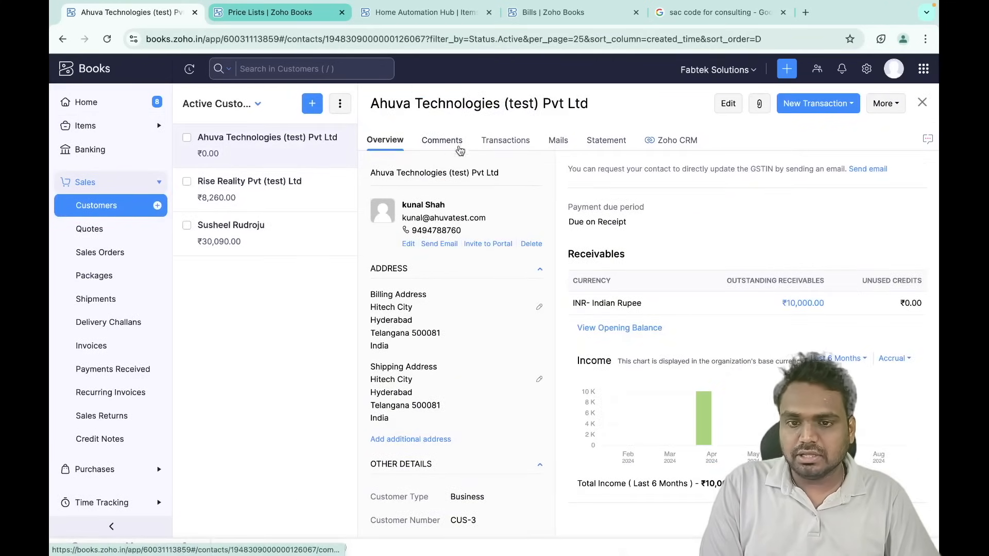
# - Check Ahuva Technologies (test) Pvt Ltd's Transactions, then Overview, then Transactions again
pyautogui.click(505, 148)
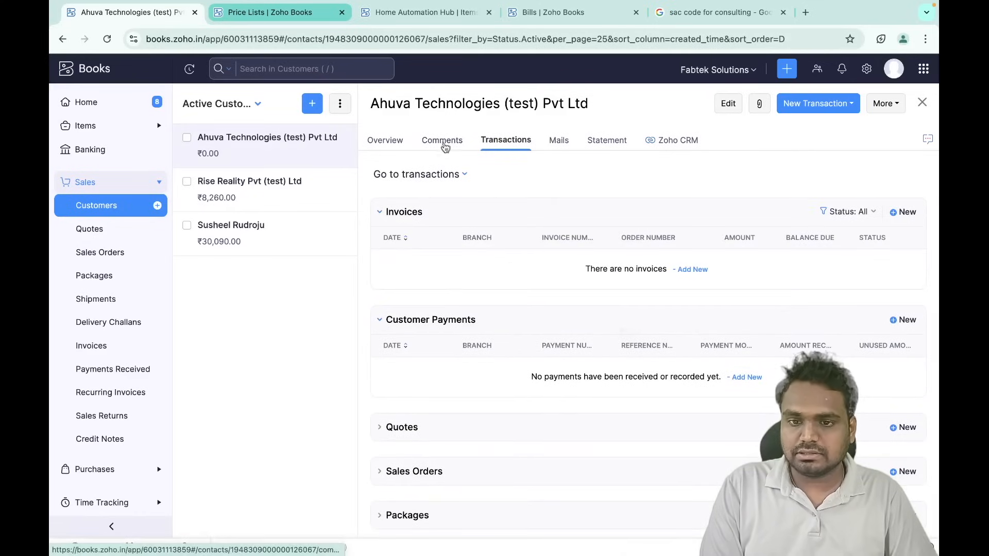
pyautogui.click(390, 146)
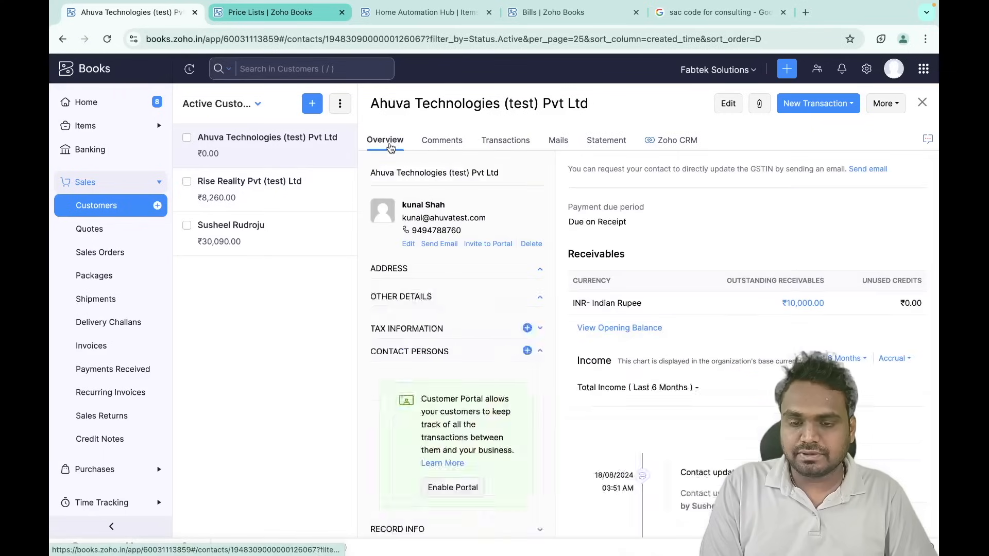
pyautogui.click(499, 141)
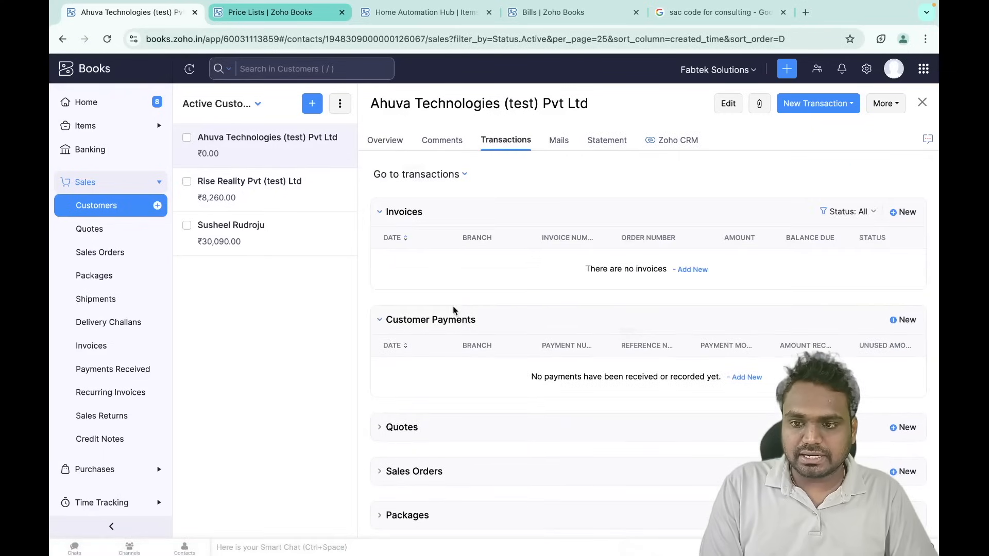
# - Open Rise Reality Pvt (test) Ltd and scroll through its transactions
pyautogui.click(272, 192)
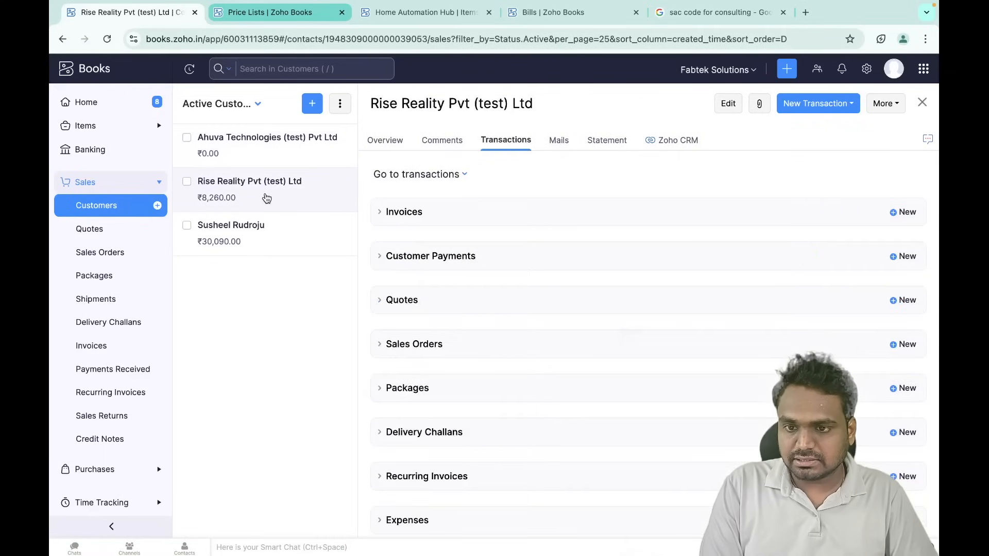
pyautogui.click(391, 141)
pyautogui.click(503, 141)
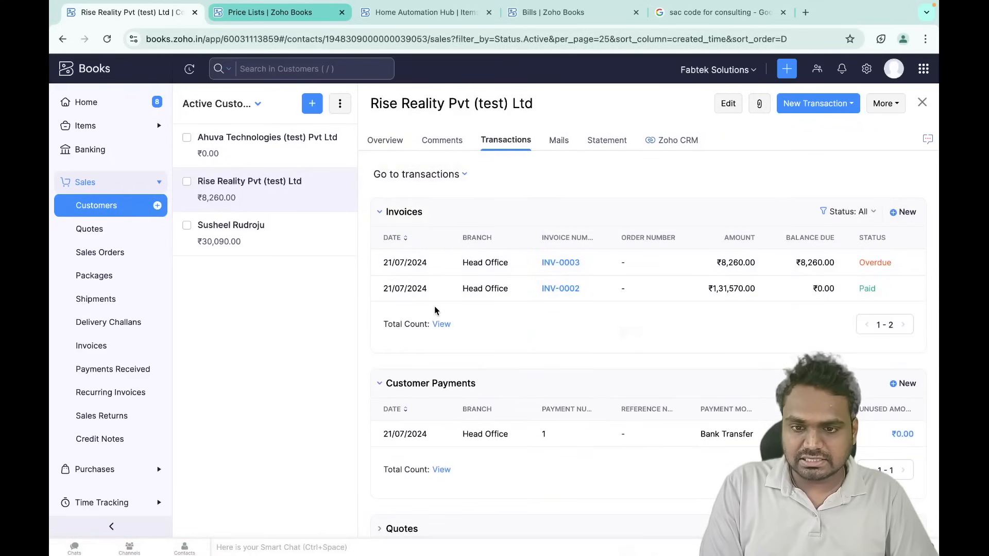
pyautogui.scroll(-1, 434, 306)
pyautogui.scroll(-1, 443, 292)
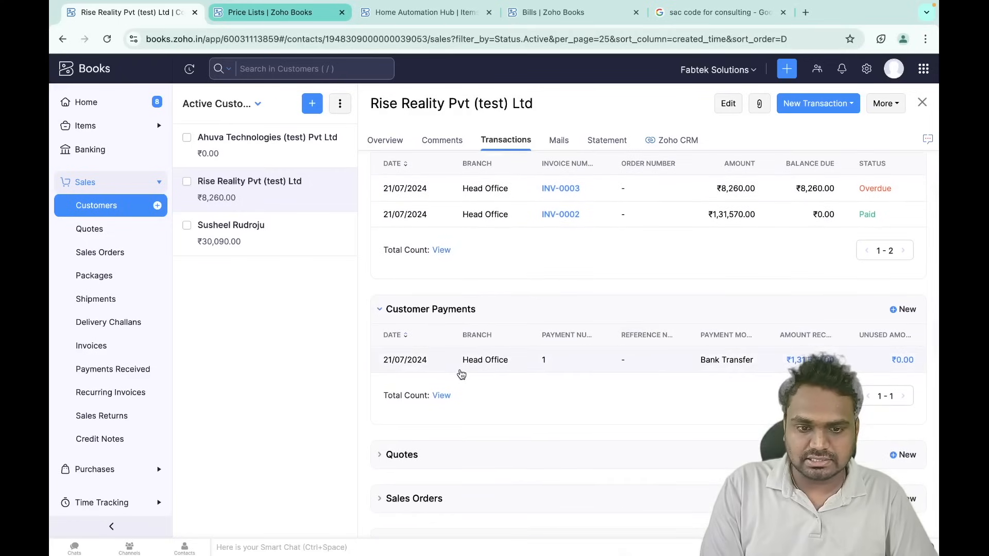
pyautogui.scroll(-1, 460, 373)
pyautogui.scroll(-6, 461, 374)
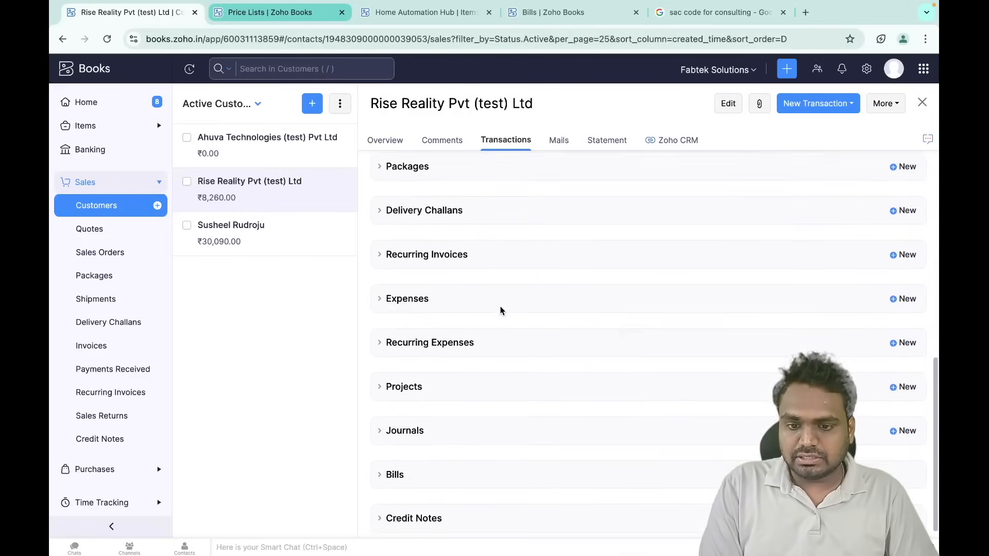
pyautogui.scroll(10, 501, 311)
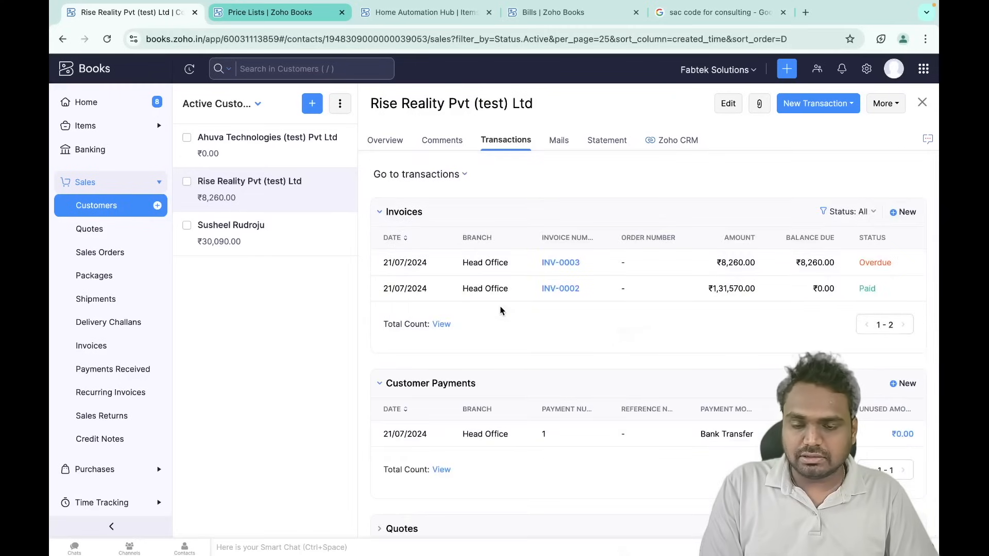
pyautogui.scroll(-8, 501, 311)
pyautogui.scroll(10, 501, 310)
pyautogui.scroll(-8, 500, 310)
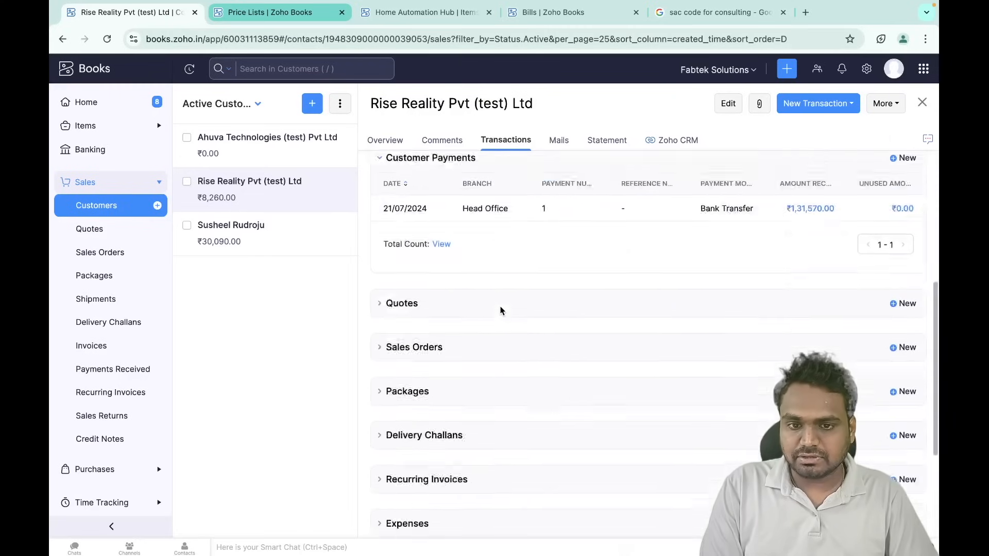
pyautogui.scroll(10, 499, 310)
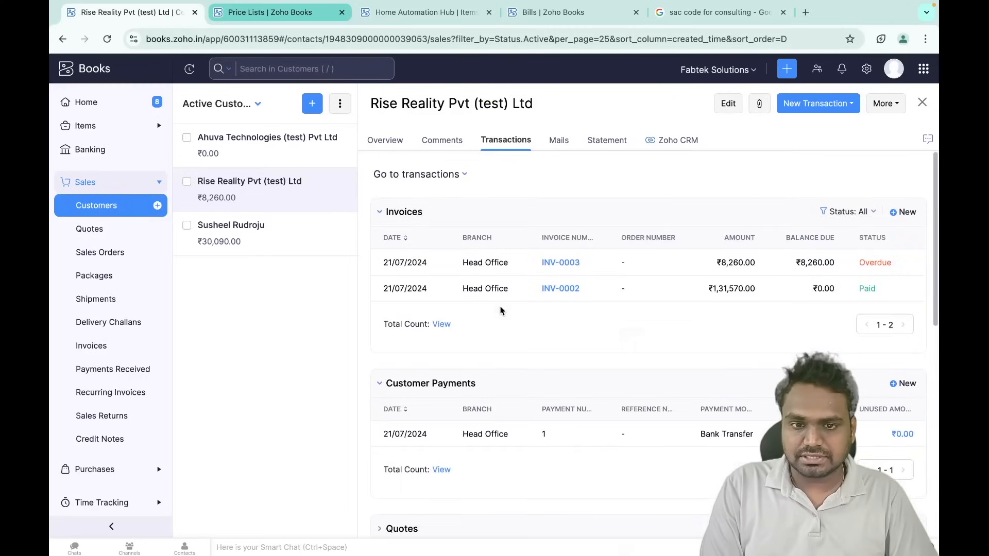
# - Check its Statement and Zoho CRM tabs, then return to the Active Customers list
pyautogui.click(606, 147)
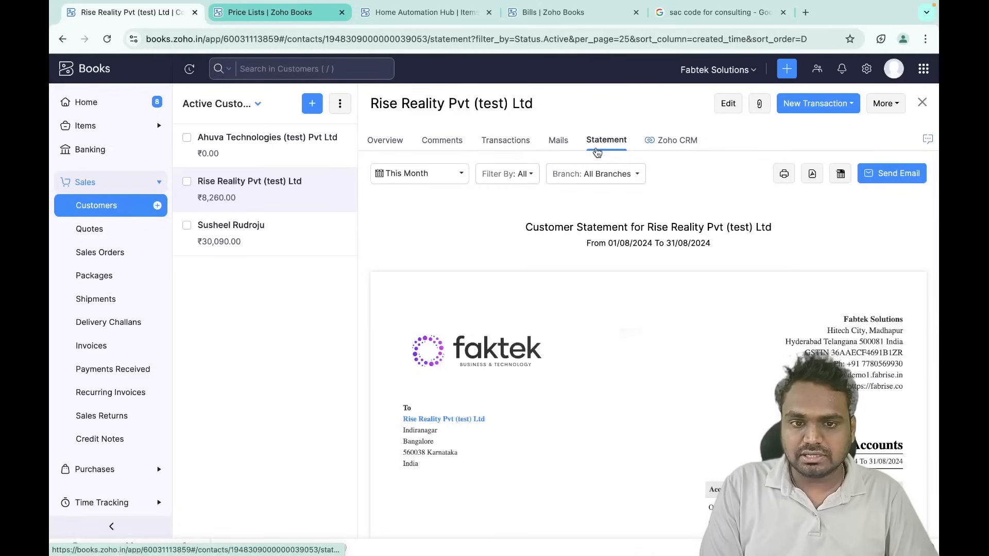
pyautogui.scroll(-3, 635, 358)
pyautogui.scroll(3, 634, 365)
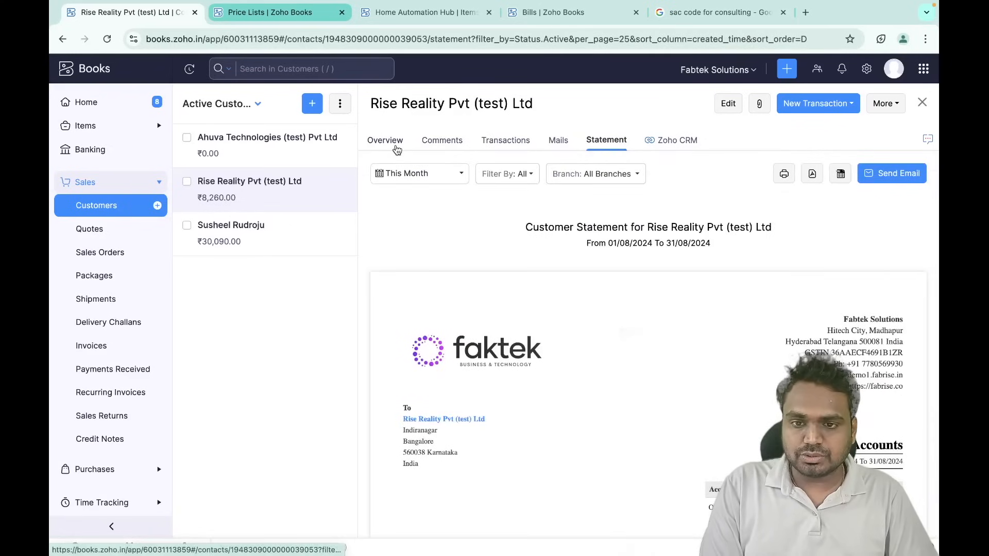
pyautogui.click(676, 142)
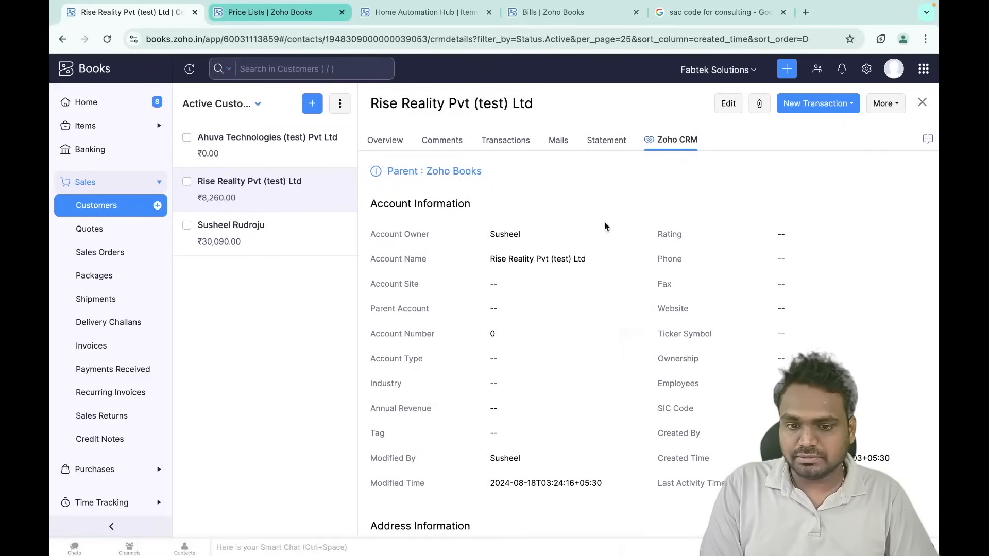
pyautogui.click(122, 213)
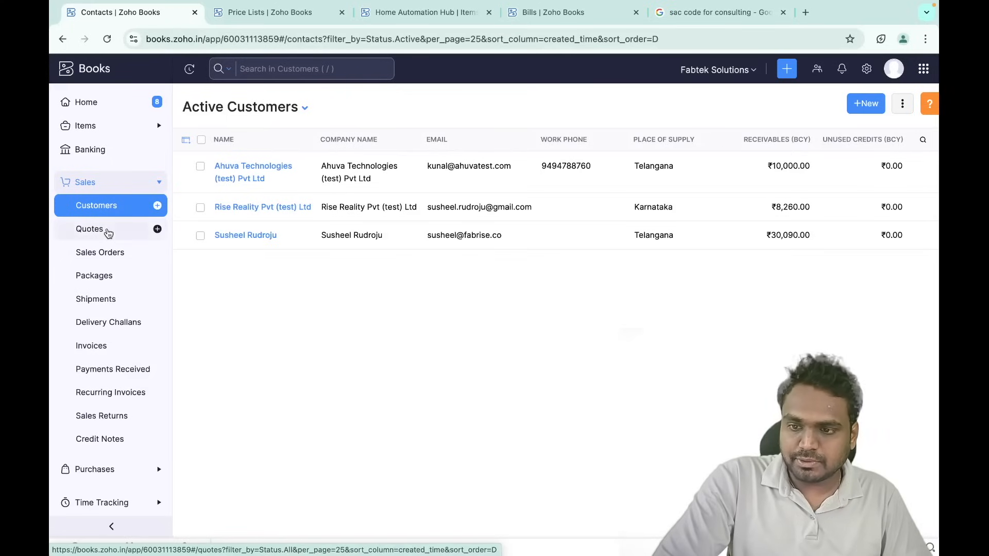
pyautogui.click(108, 233)
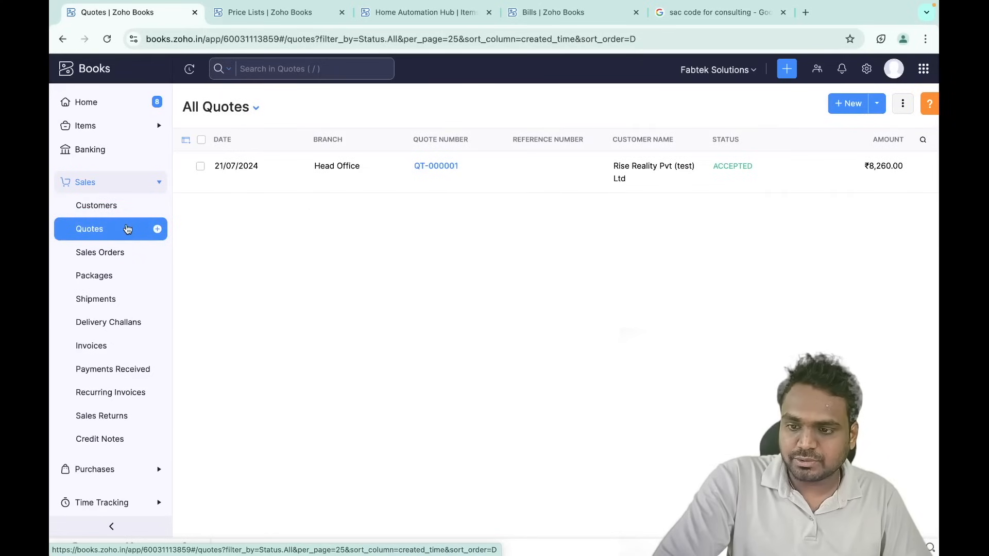
pyautogui.click(101, 345)
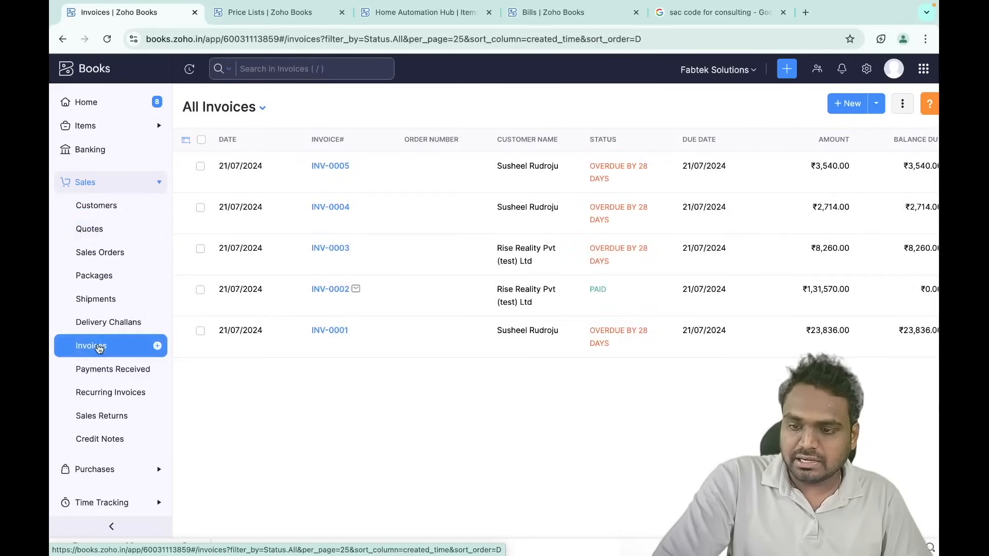
pyautogui.click(129, 374)
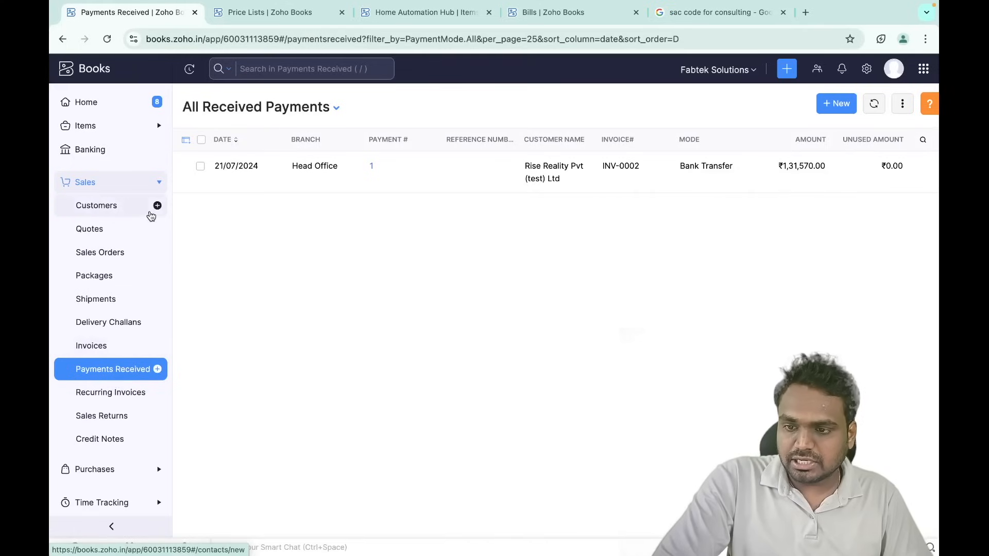
pyautogui.click(115, 232)
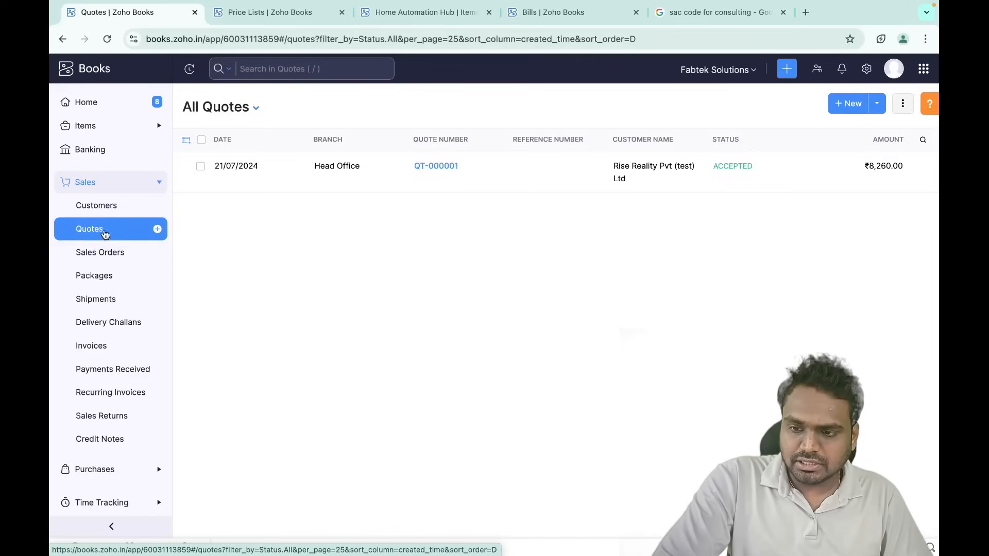
pyautogui.click(122, 254)
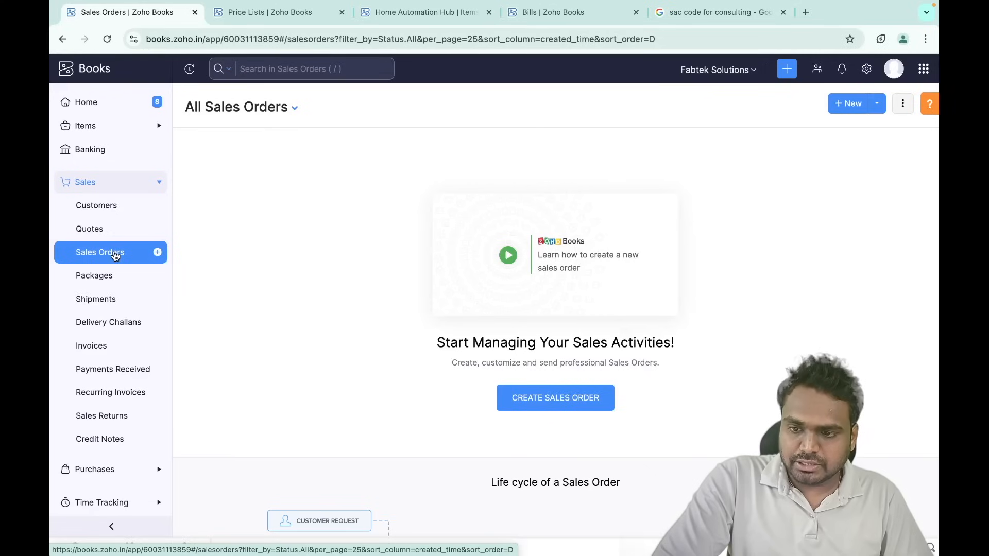
pyautogui.click(107, 345)
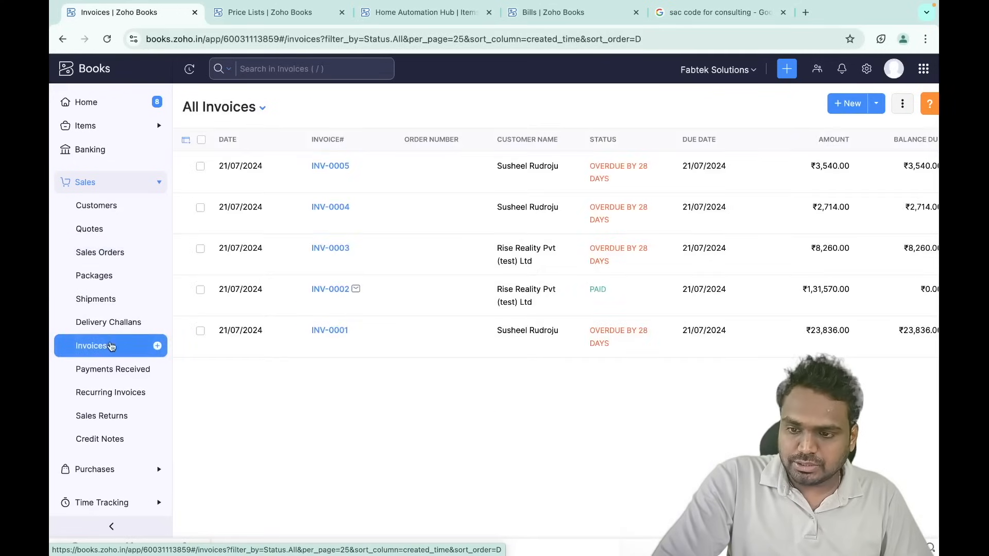
pyautogui.click(107, 308)
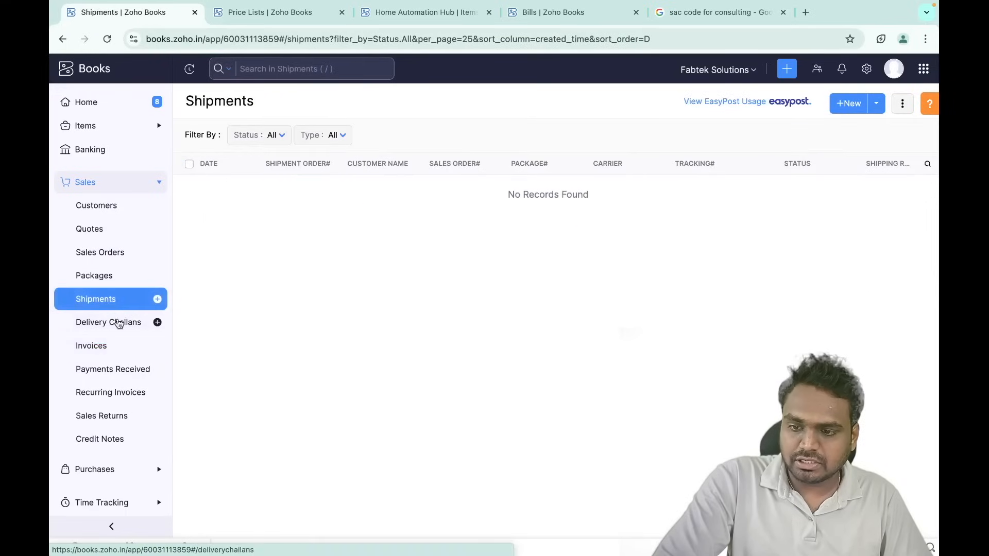
pyautogui.click(117, 324)
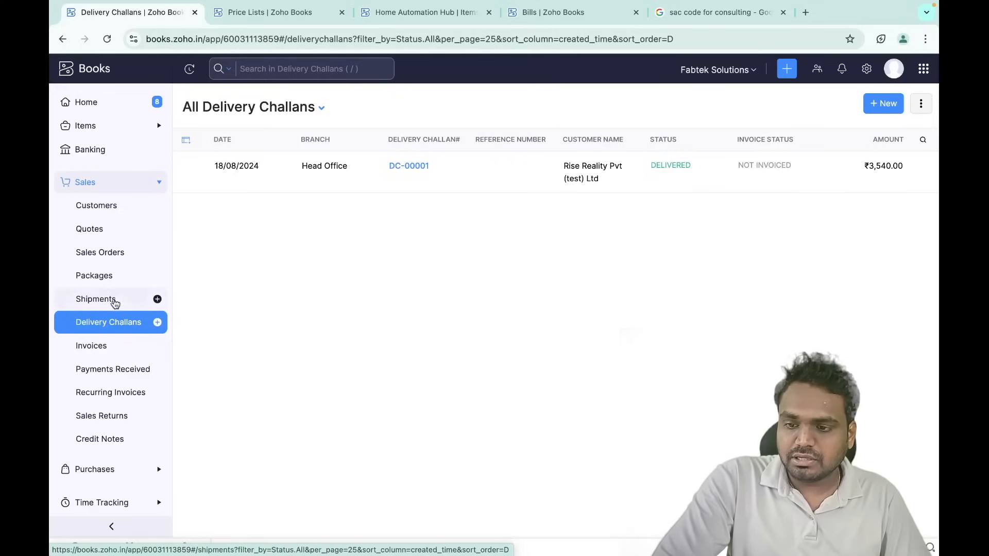
pyautogui.click(115, 350)
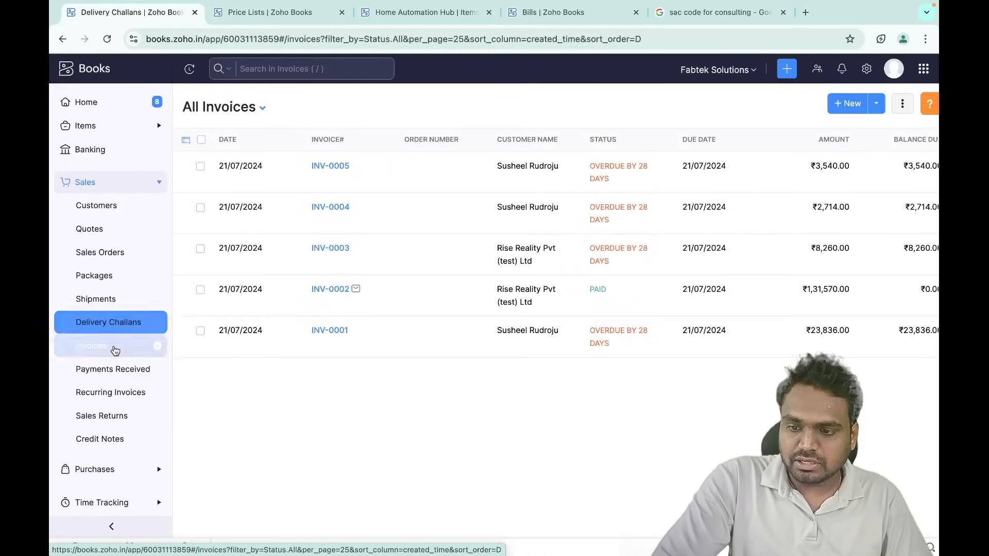
pyautogui.click(127, 373)
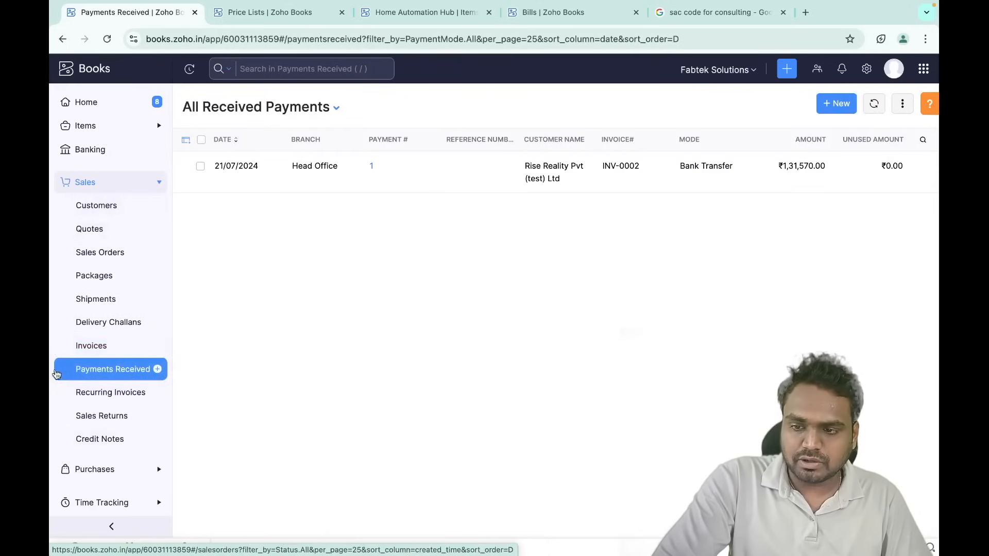
pyautogui.click(97, 262)
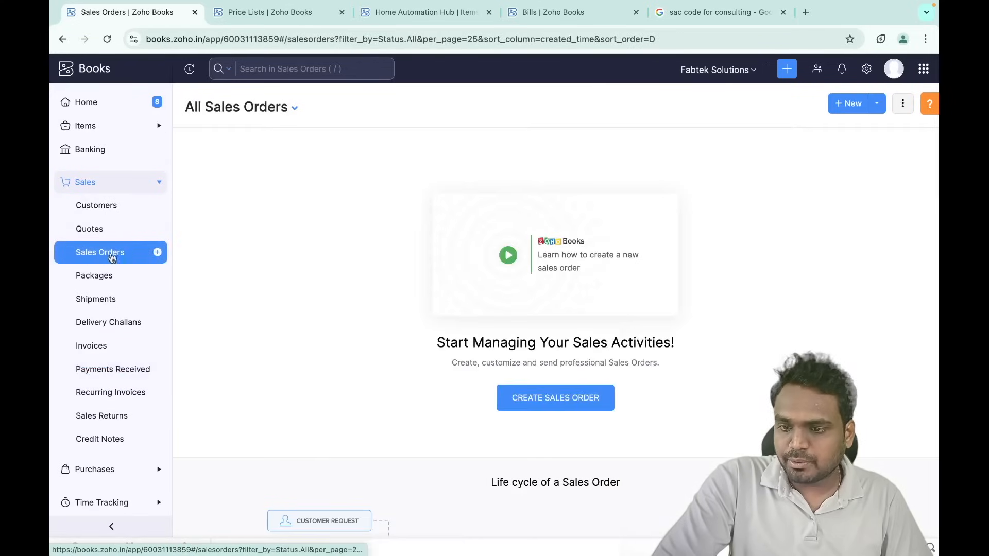
pyautogui.click(106, 355)
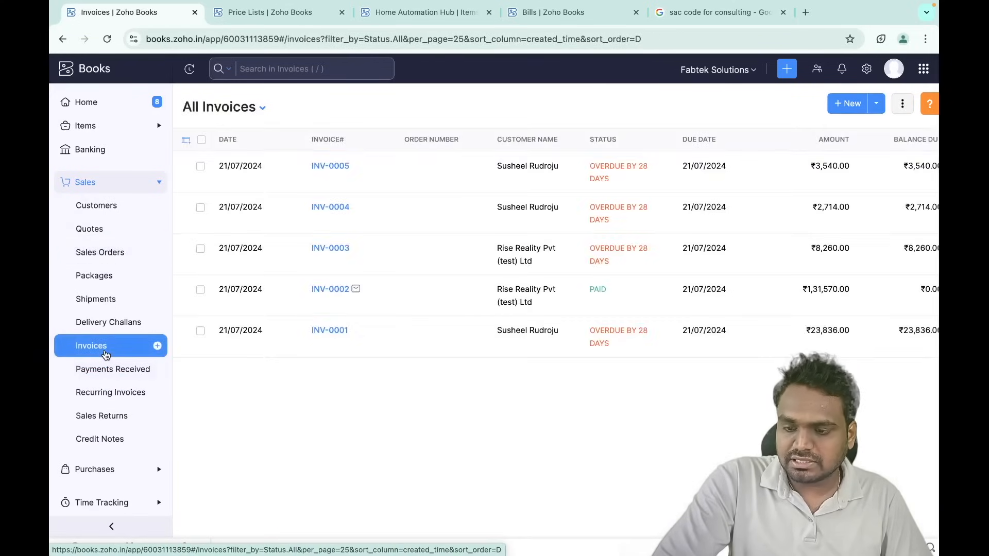
pyautogui.click(132, 369)
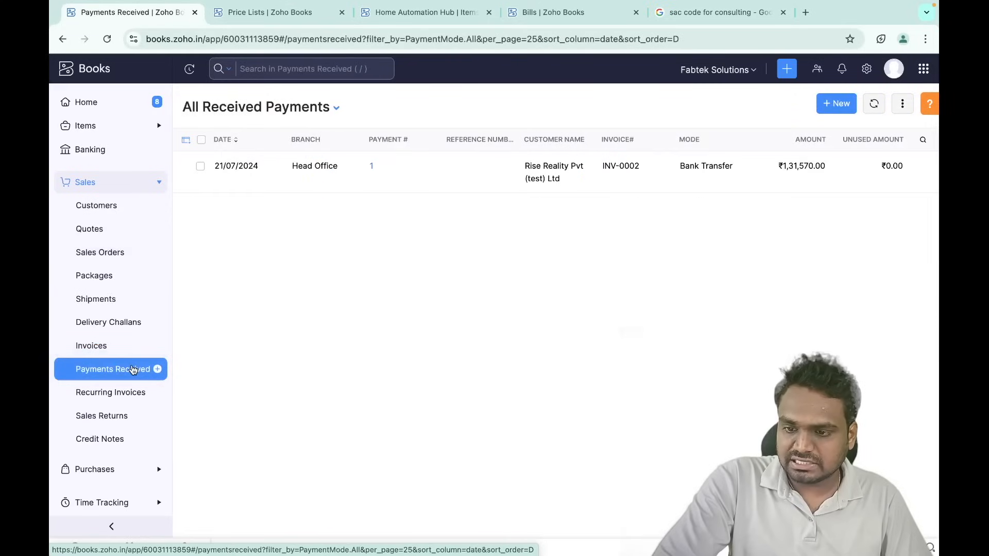
pyautogui.click(117, 304)
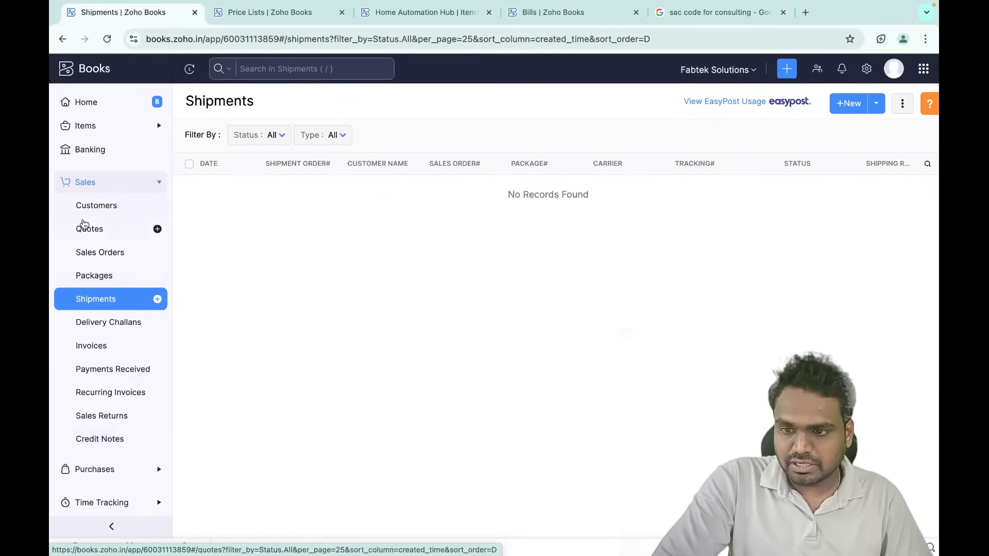
pyautogui.click(111, 235)
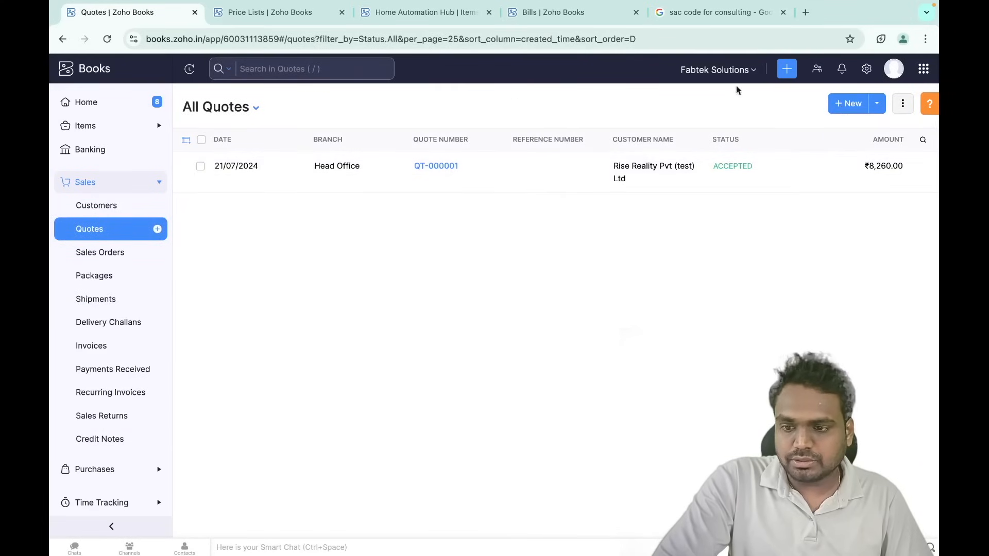
pyautogui.click(849, 106)
# - Choose Ahuva Technologies (test) Pvt Ltd as the quote's customer
pyautogui.click(455, 153)
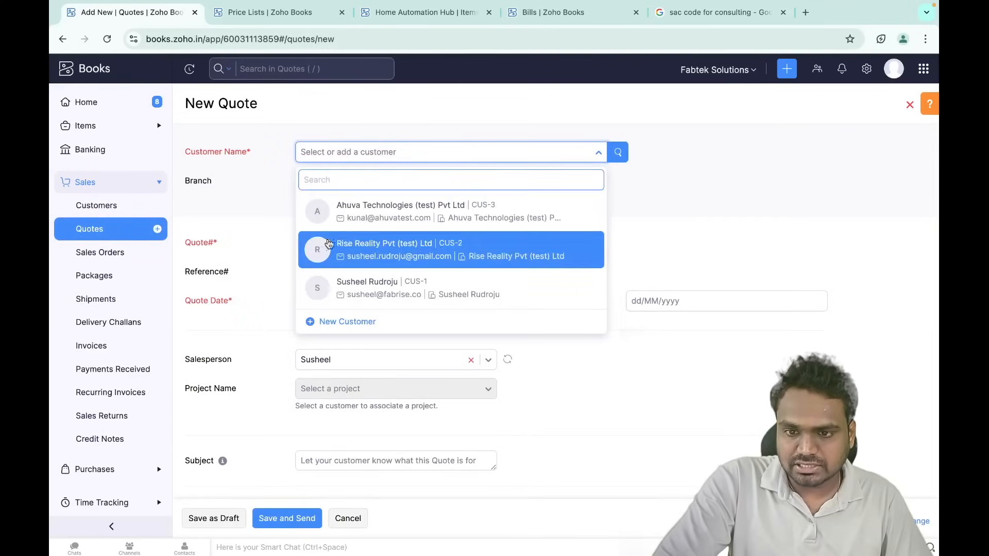
pyautogui.click(384, 219)
pyautogui.scroll(-3, 442, 357)
pyautogui.scroll(-6, 442, 353)
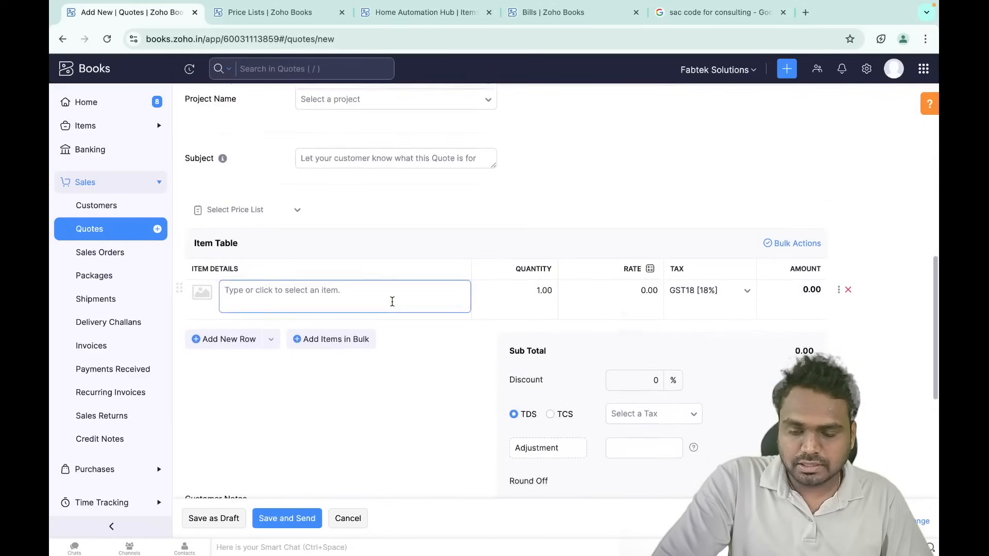
pyautogui.scroll(-2, 392, 301)
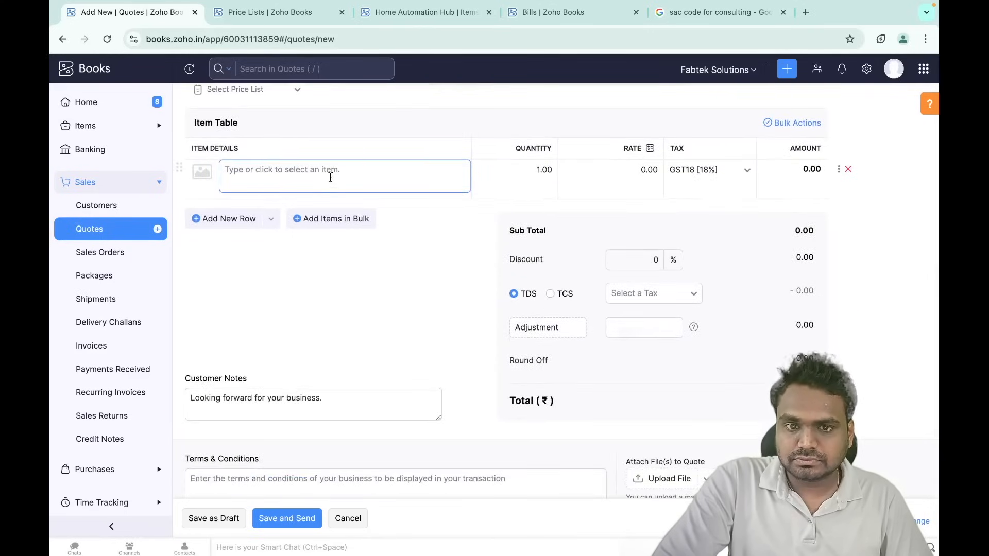
# - Add Home Automation Consulting as the quote's line item
pyautogui.click(330, 178)
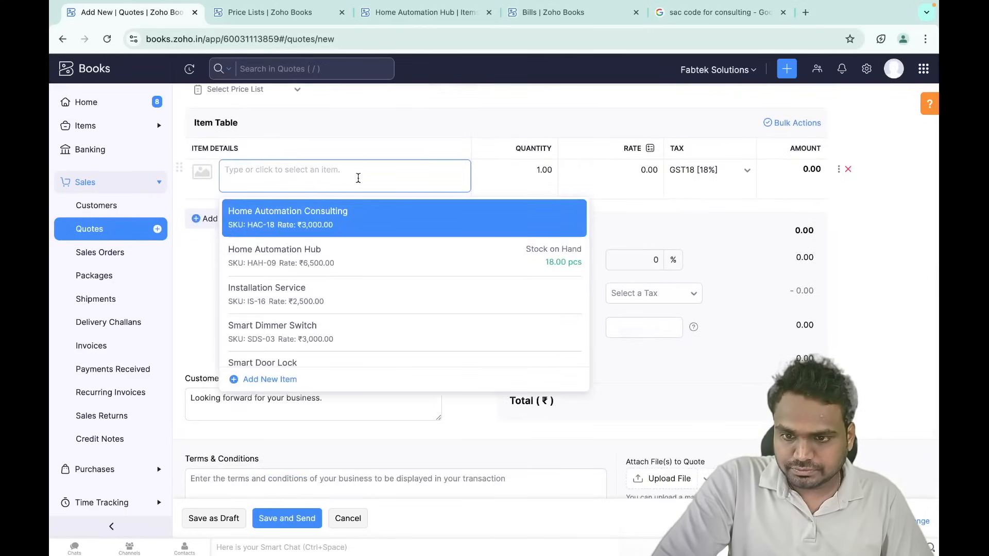
pyautogui.scroll(-7, 331, 287)
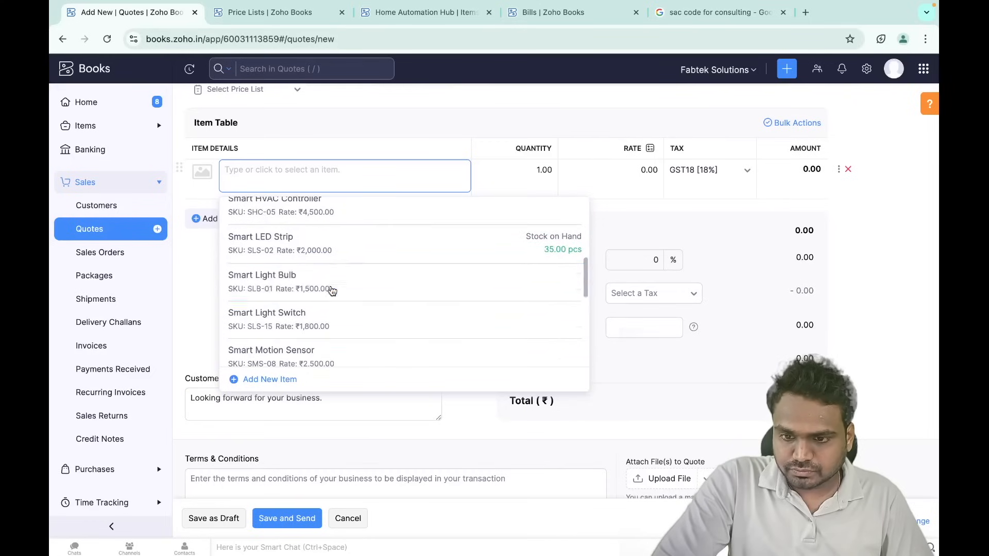
pyautogui.scroll(15, 332, 290)
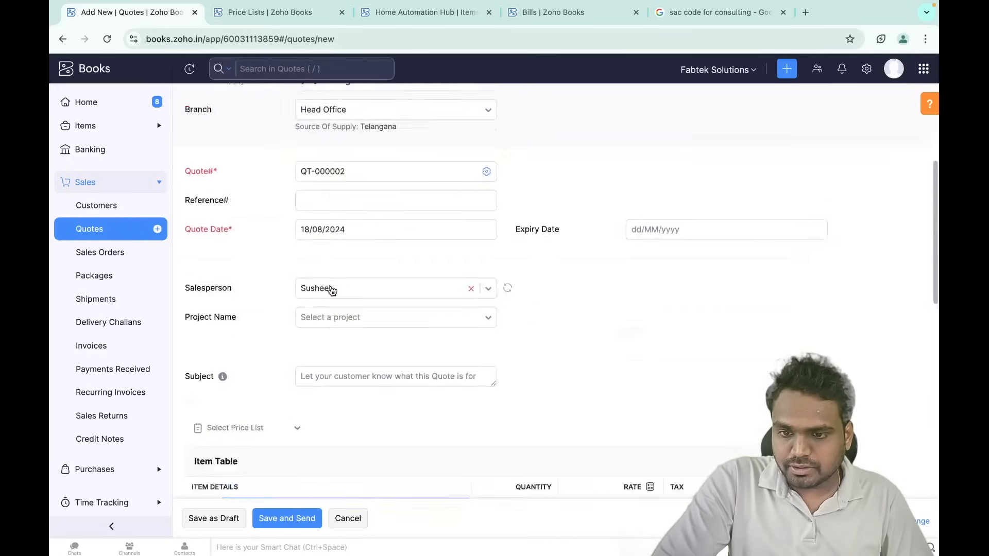
pyautogui.scroll(-5, 335, 288)
pyautogui.scroll(-5, 335, 288)
pyautogui.scroll(1, 322, 196)
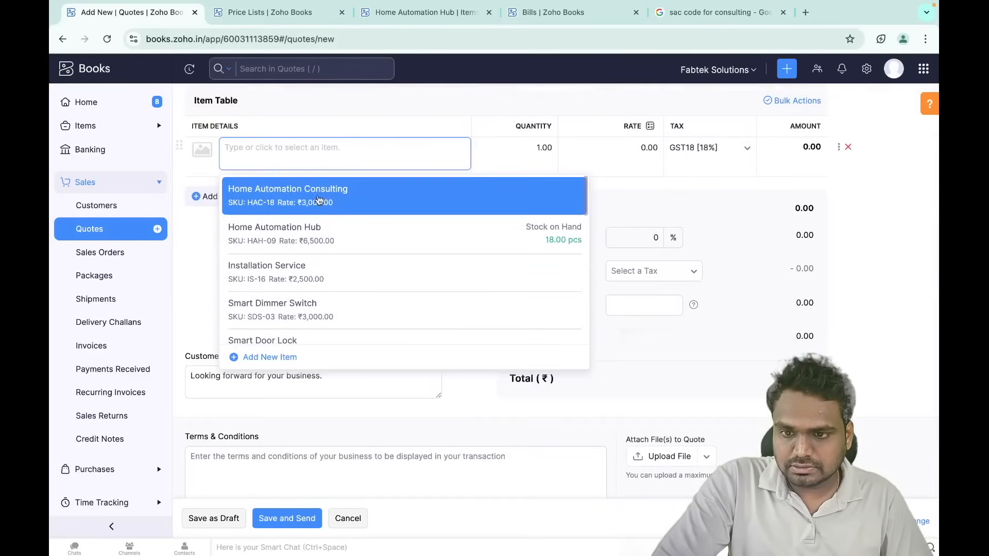
pyautogui.click(332, 200)
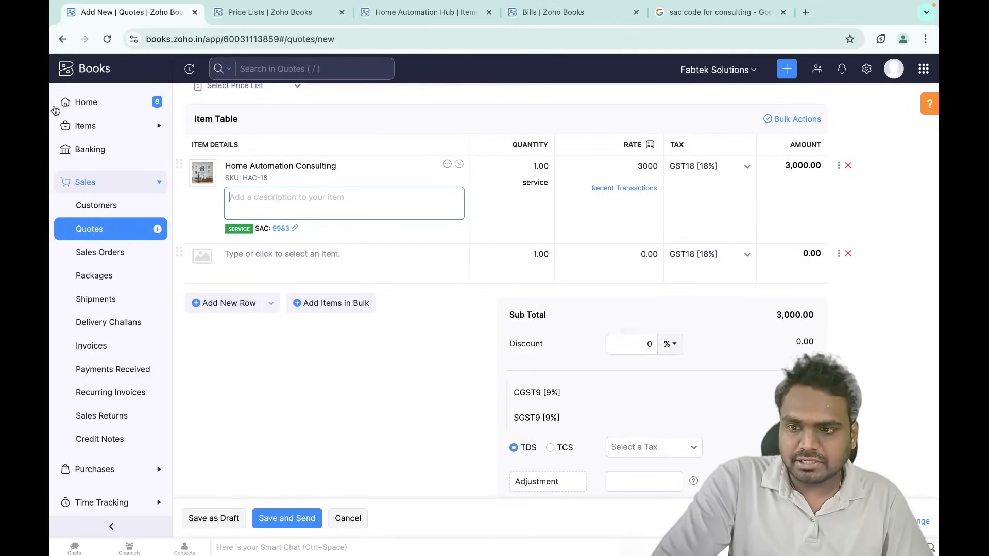
# - Confirm rate 3000 and quantity 1.00, then save and send the ₹3,540.00 quote
pyautogui.click(615, 162)
pyautogui.moveTo(629, 166); pyautogui.dragTo(668, 170)
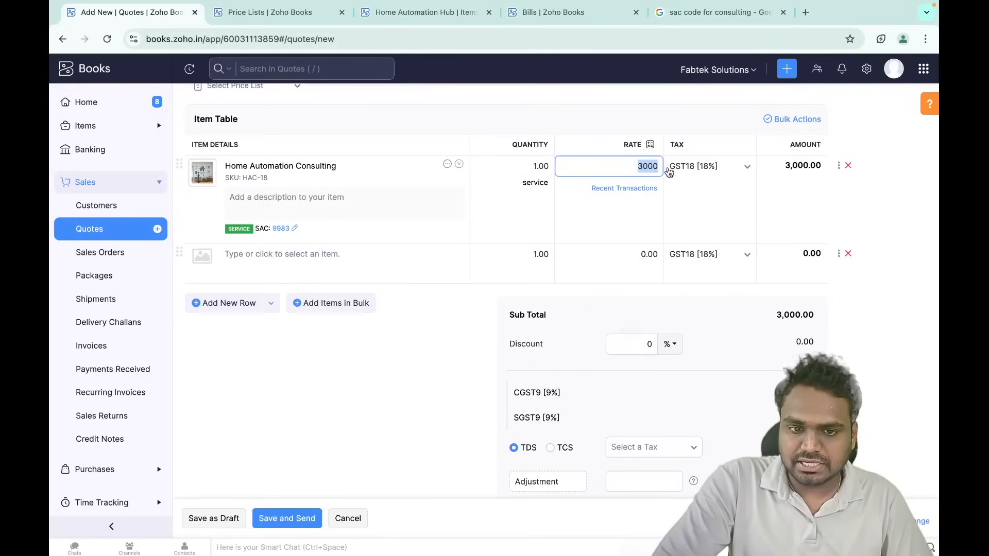
pyautogui.click(635, 168)
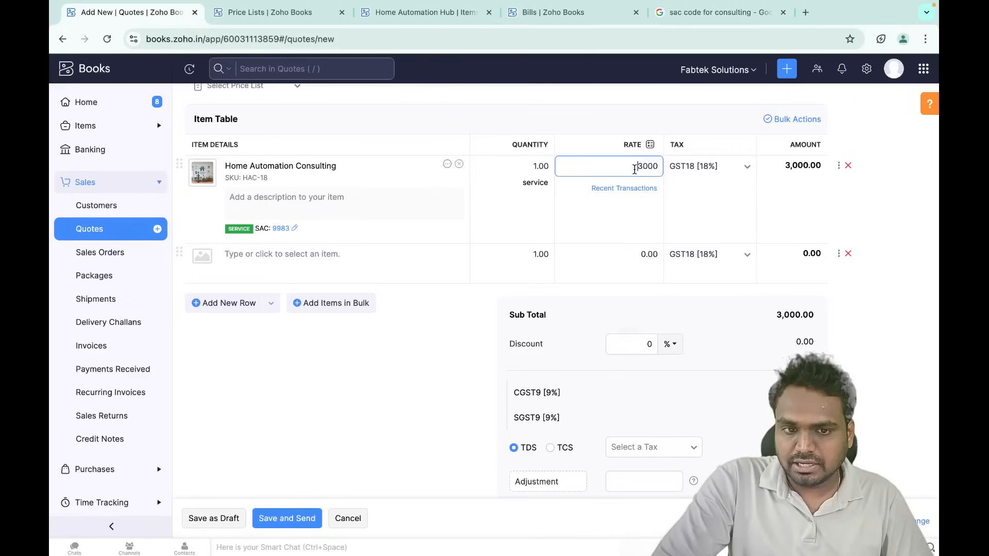
pyautogui.doubleClick(635, 170)
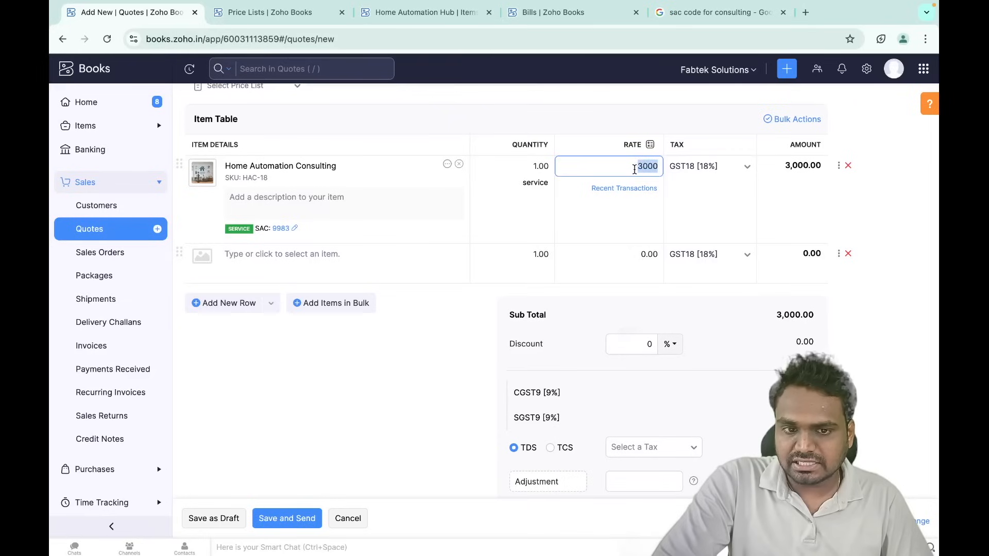
pyautogui.doubleClick(518, 166)
pyautogui.click(578, 137)
pyautogui.scroll(-1, 581, 219)
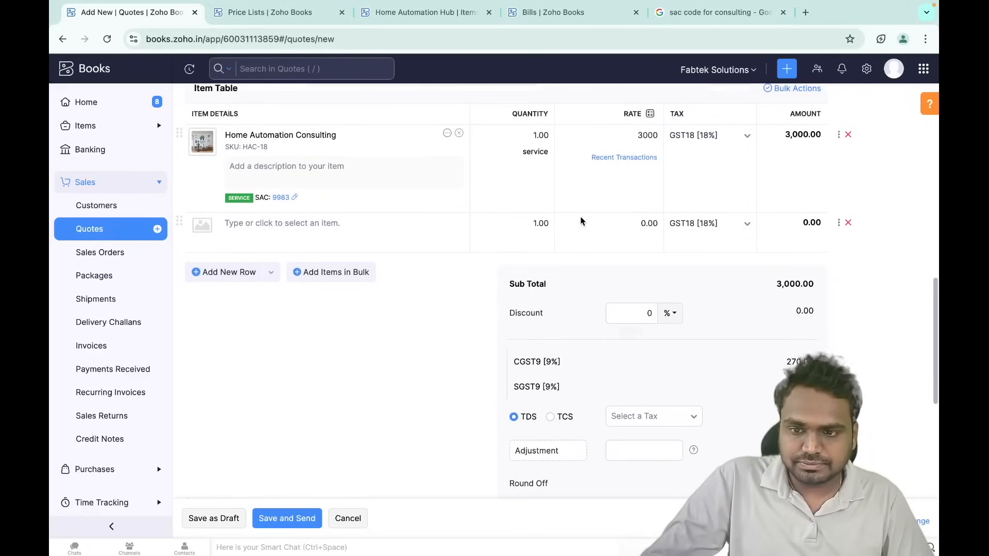
pyautogui.scroll(-4, 581, 221)
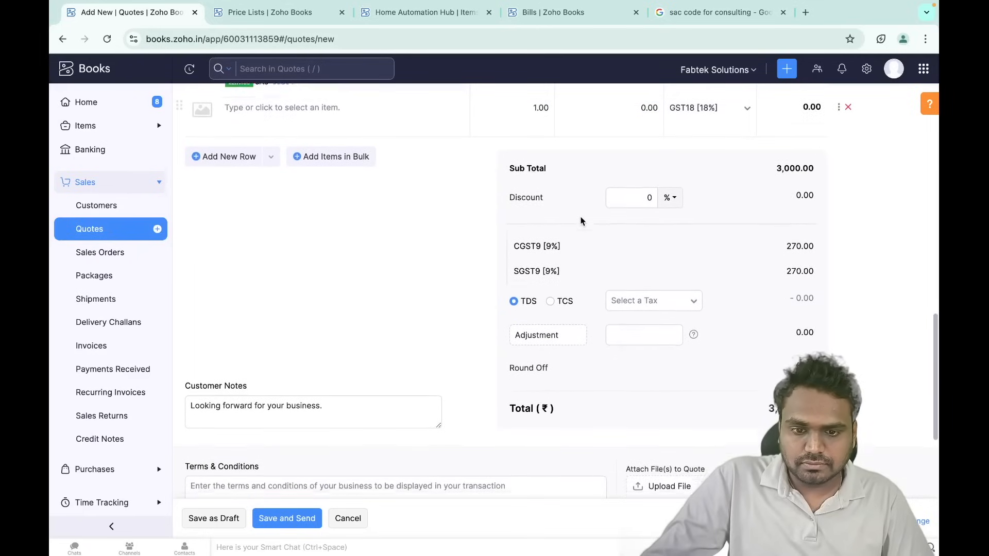
pyautogui.scroll(-6, 579, 222)
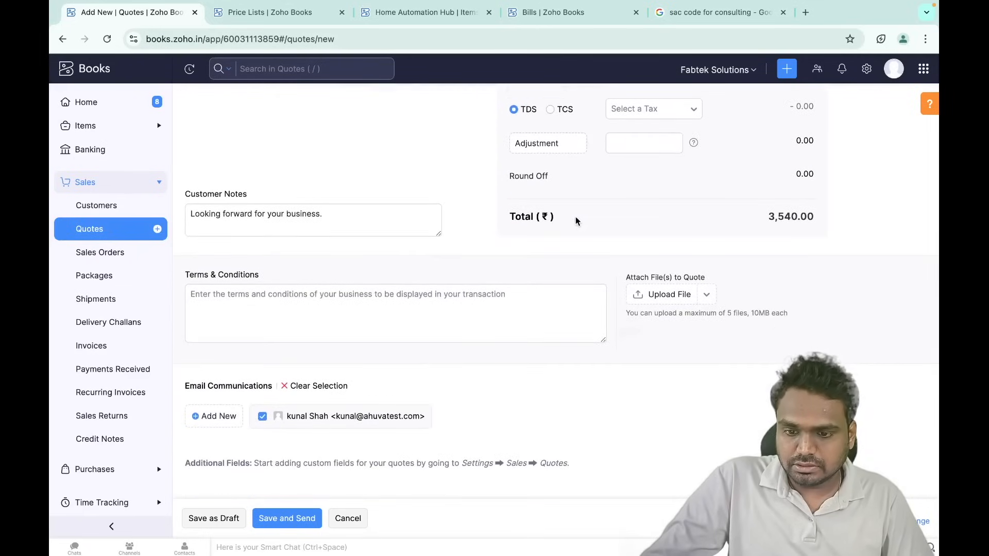
pyautogui.click(282, 518)
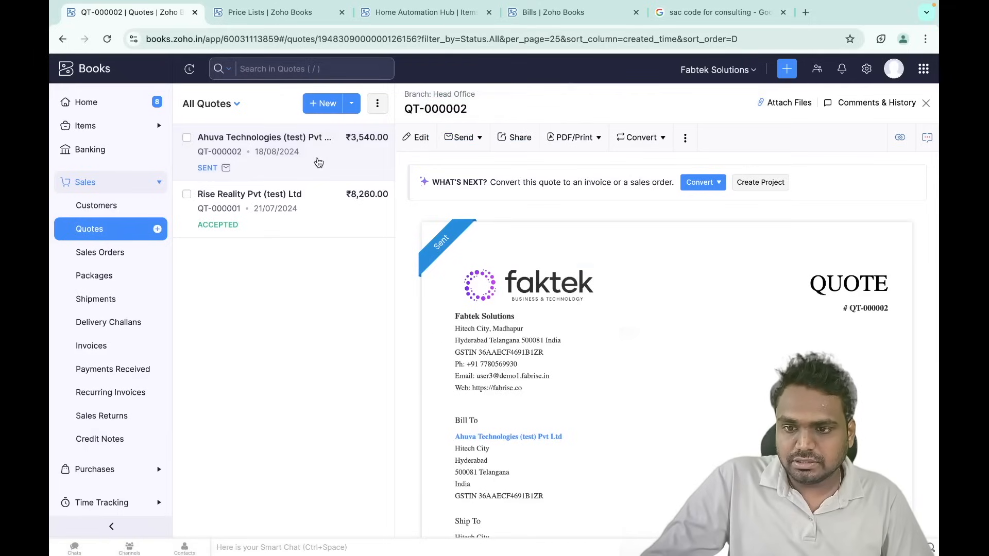
# - Reopen QT-000002 from All Quotes and mark it as Accepted via the more-actions menu
pyautogui.click(925, 103)
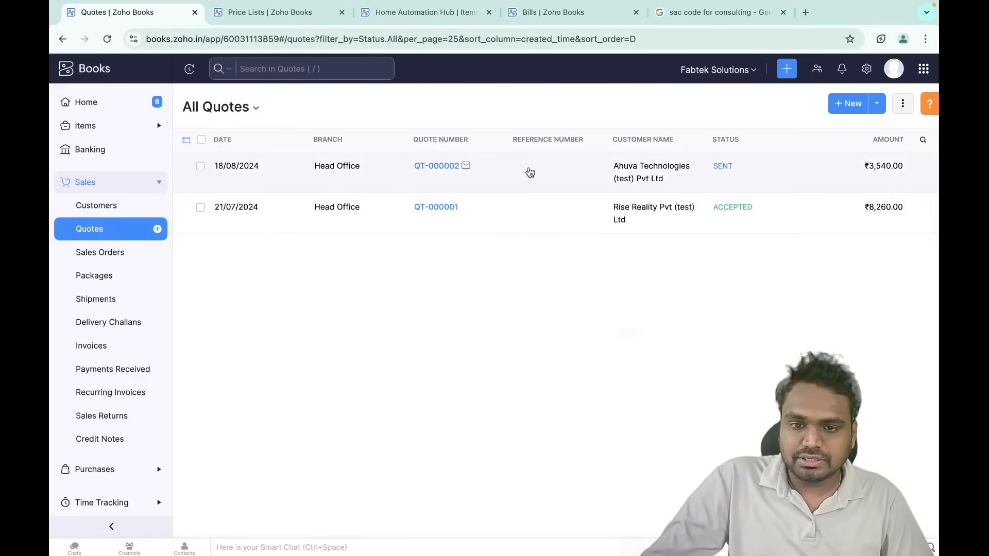
pyautogui.click(529, 168)
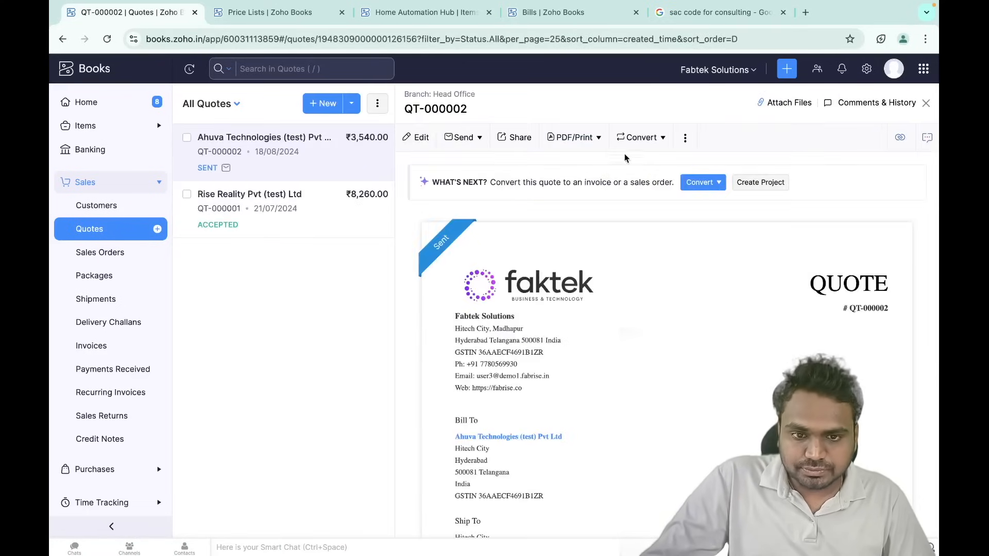
pyautogui.click(685, 137)
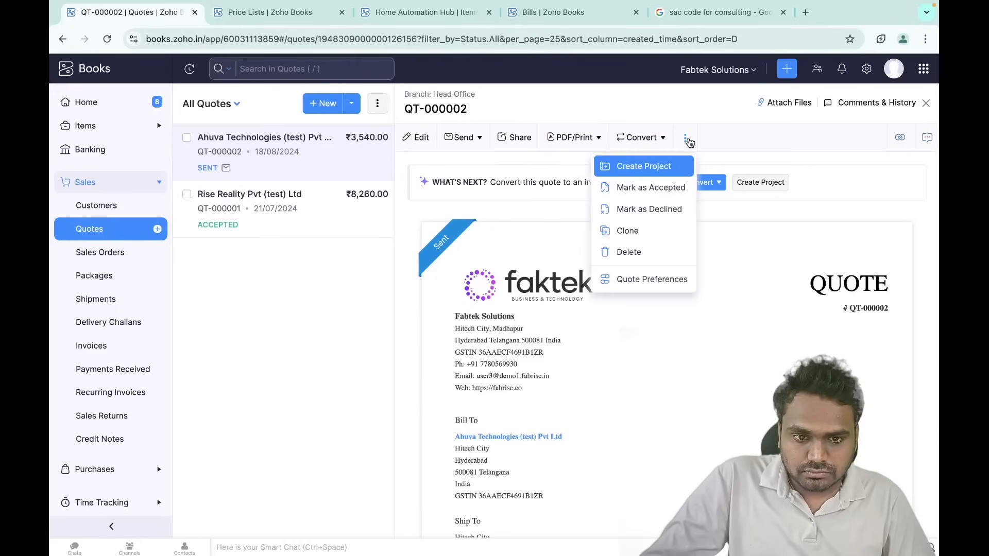
pyautogui.click(646, 189)
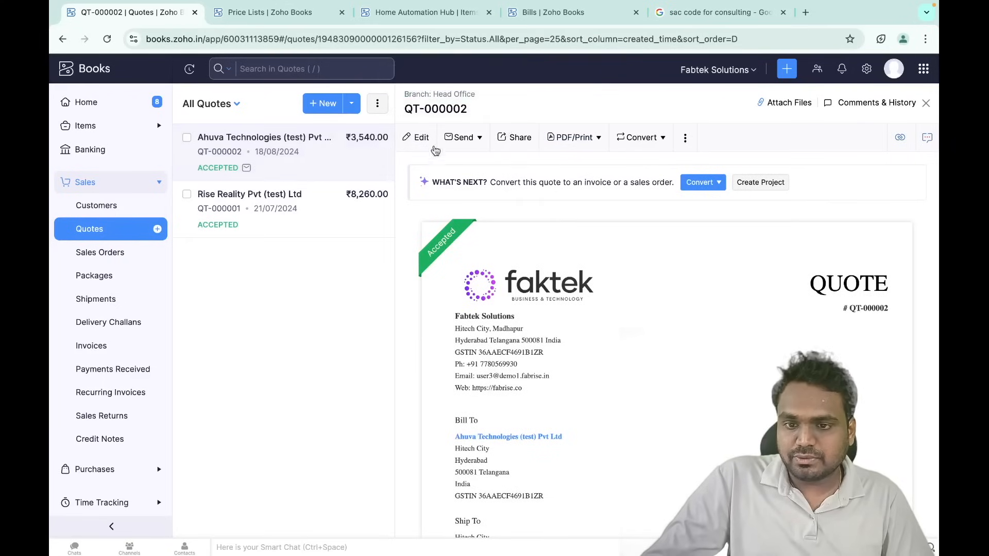
# - Convert QT-000002 into invoice INV-0006, keeping default fields, with Home Automation Consulting at 3000
pyautogui.click(642, 138)
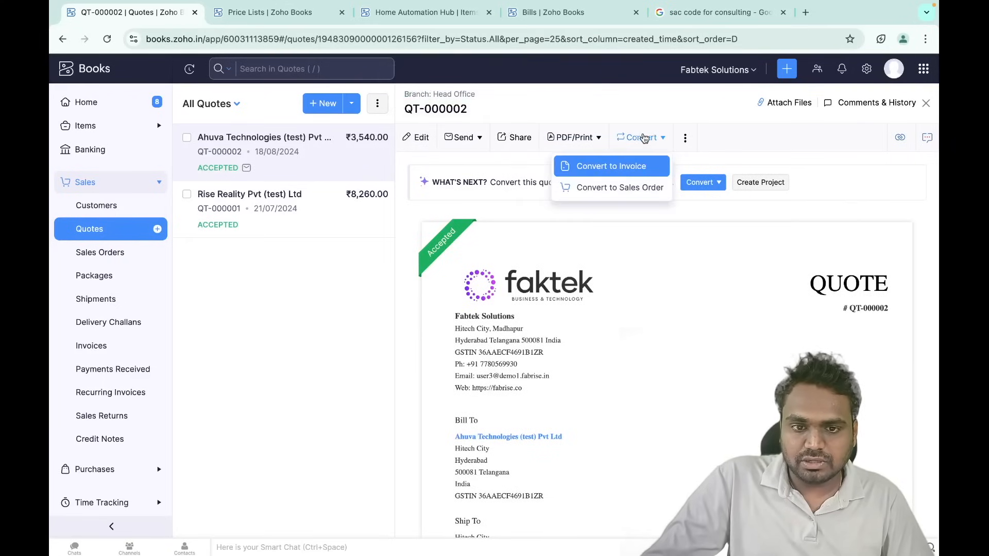
pyautogui.click(633, 170)
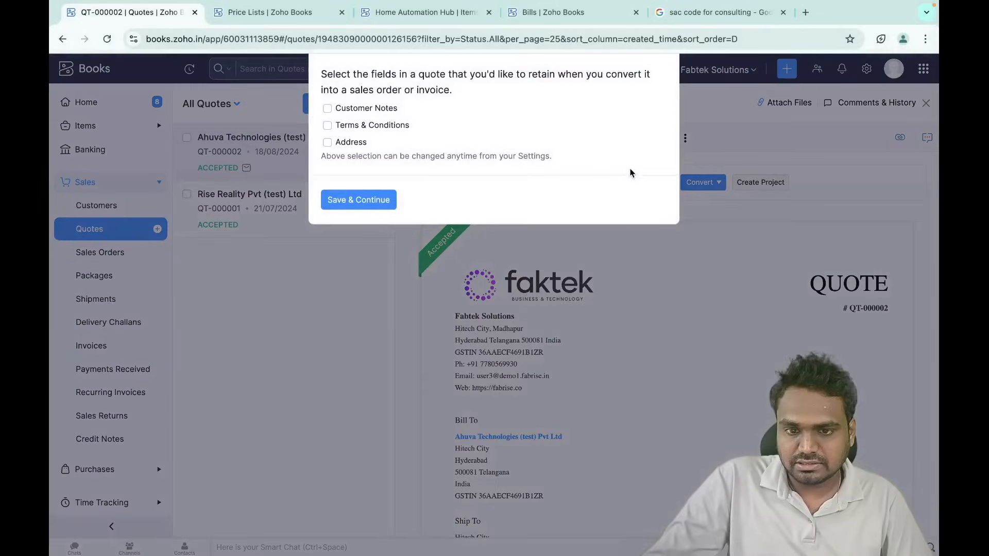
pyautogui.click(373, 201)
pyautogui.scroll(-7, 526, 289)
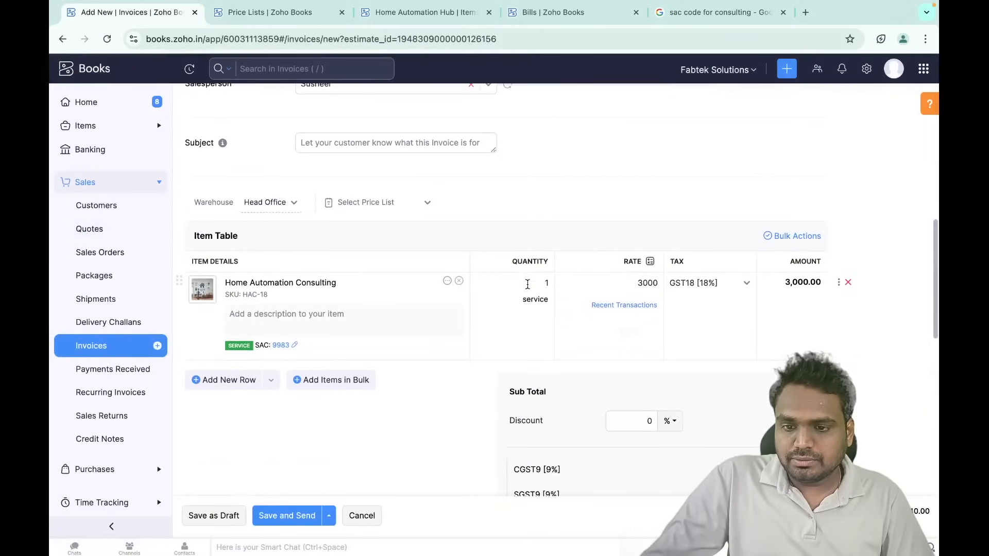
pyautogui.scroll(-1, 527, 285)
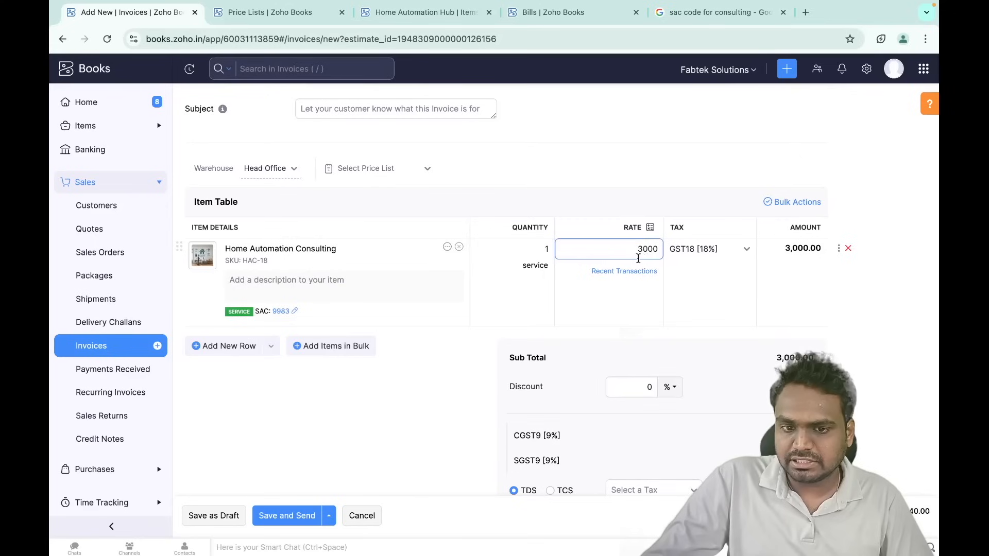
pyautogui.scroll(-3, 579, 295)
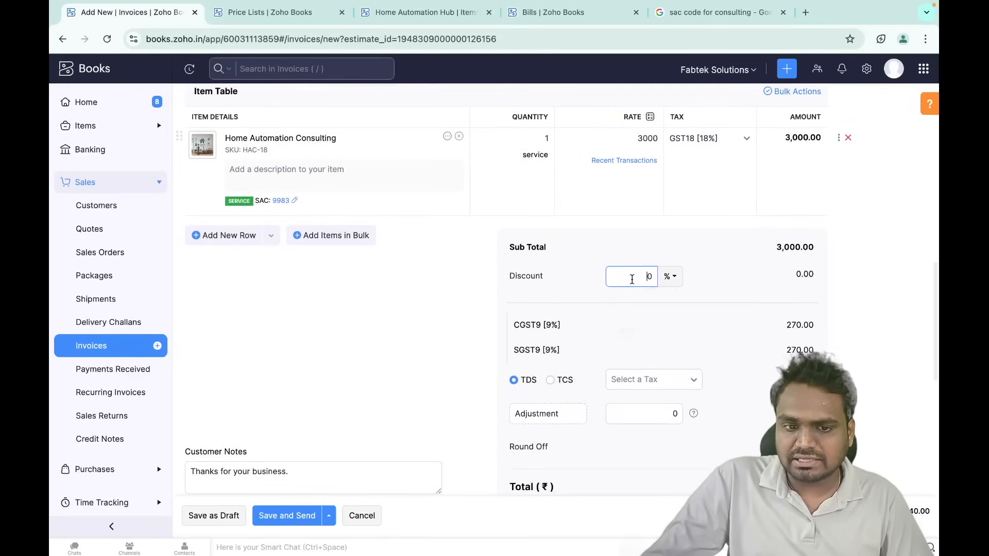
pyautogui.scroll(-2, 619, 356)
pyautogui.scroll(1, 619, 355)
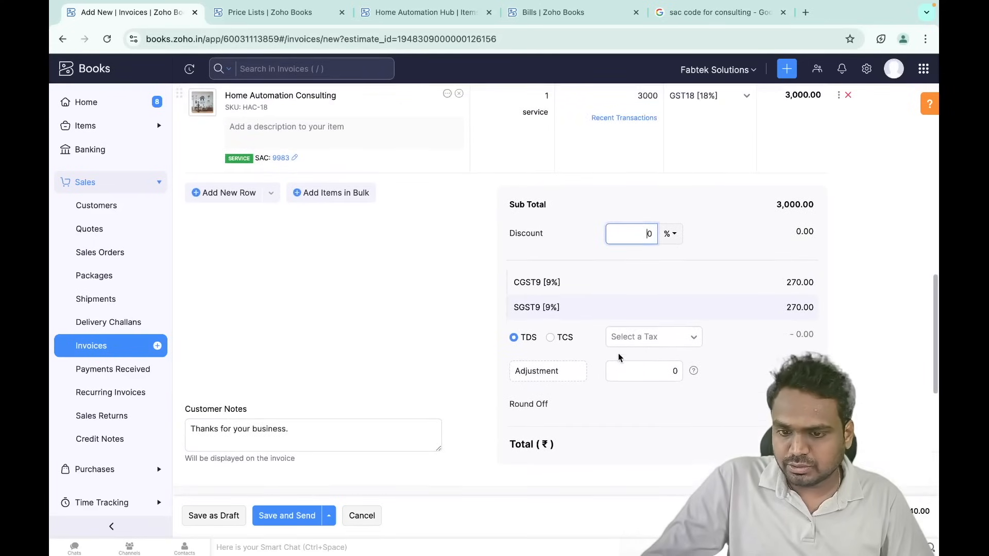
pyautogui.scroll(3, 618, 355)
pyautogui.scroll(1, 618, 354)
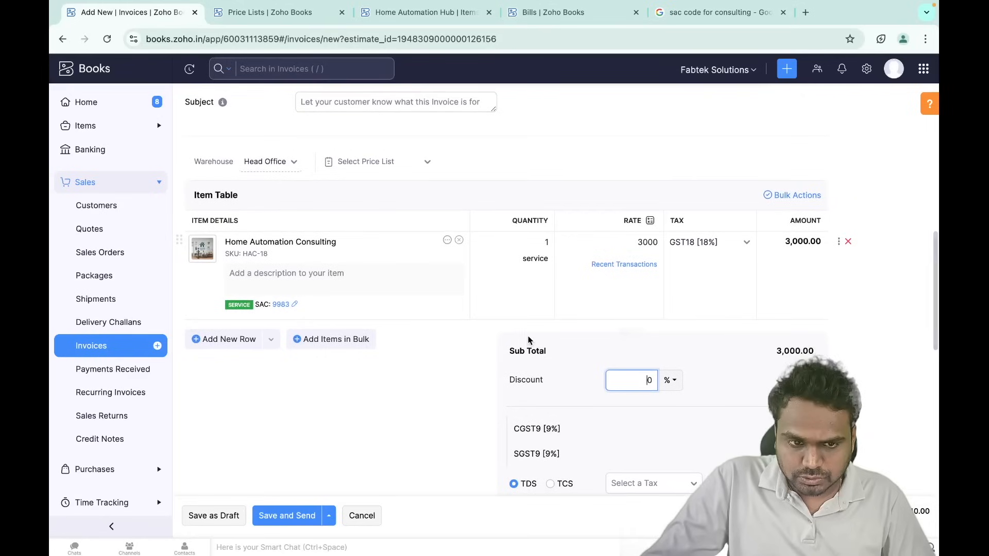
pyautogui.scroll(-1, 529, 338)
pyautogui.scroll(3, 526, 339)
pyautogui.scroll(2, 526, 339)
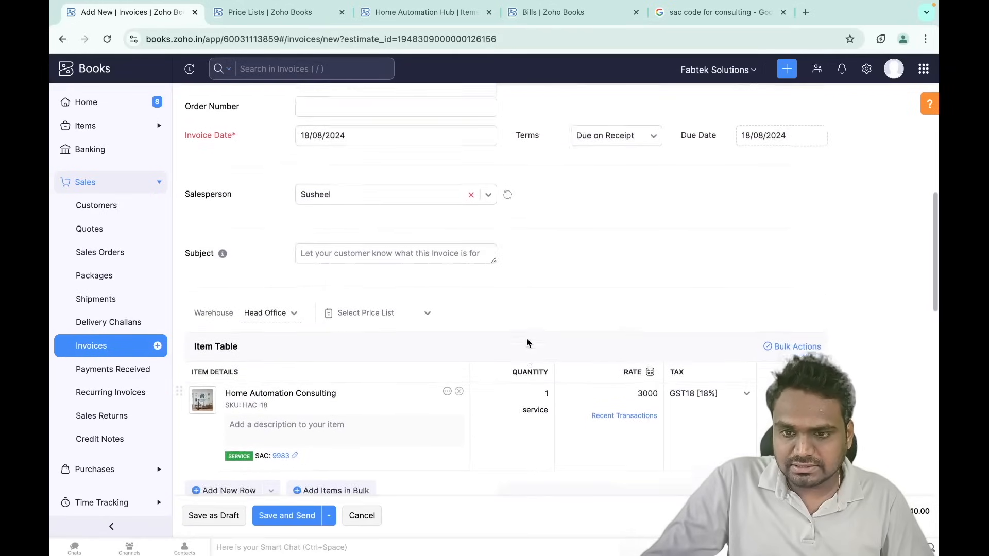
pyautogui.scroll(-6, 526, 338)
pyautogui.scroll(6, 526, 338)
pyautogui.scroll(3, 526, 338)
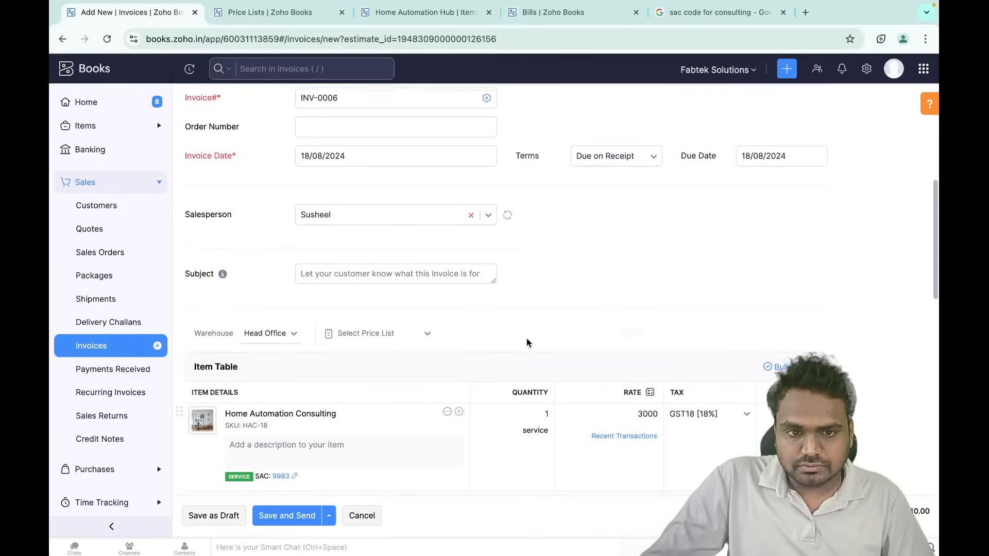
pyautogui.click(614, 192)
# - Set the invoice payment terms to Net 15, making it due 02/09/2024
pyautogui.scroll(3, 610, 260)
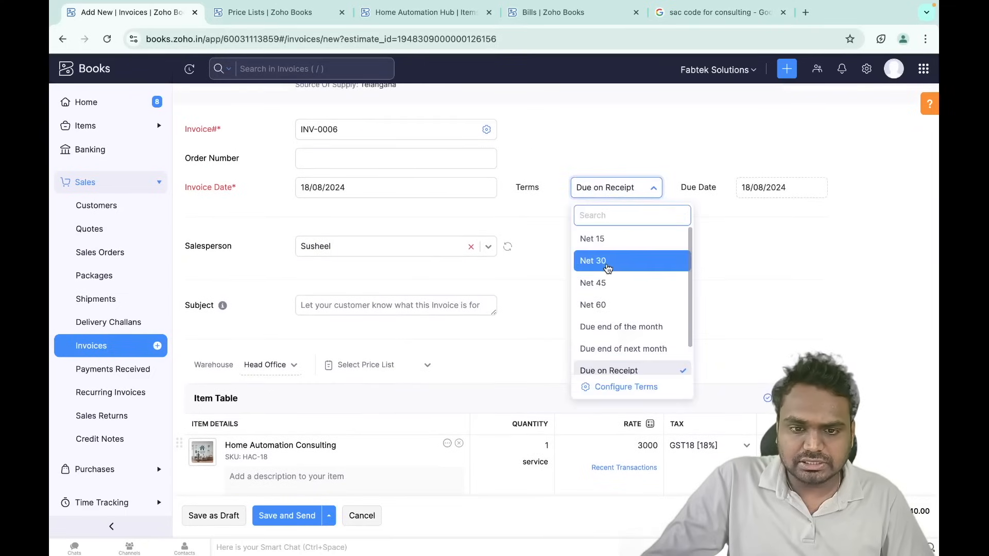
pyautogui.click(609, 273)
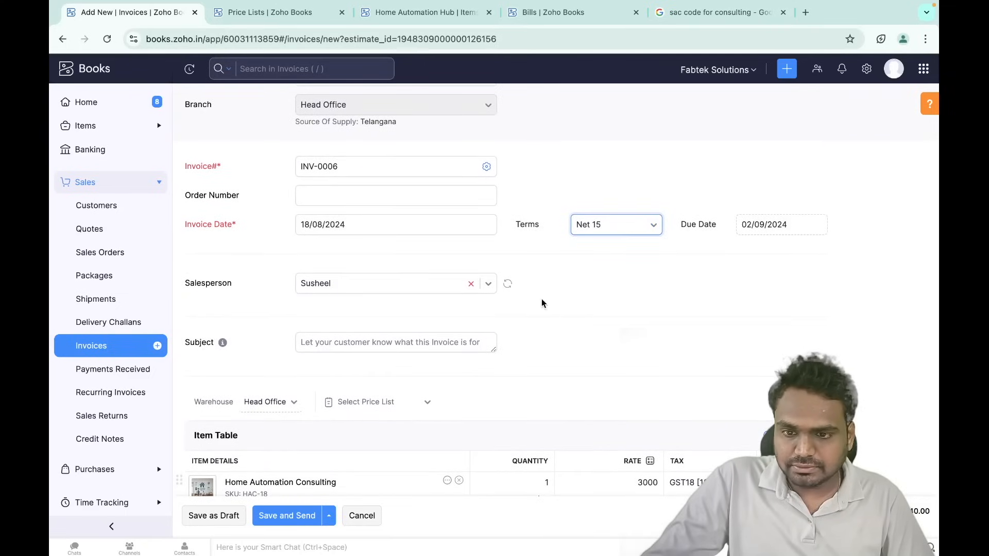
pyautogui.scroll(-8, 542, 299)
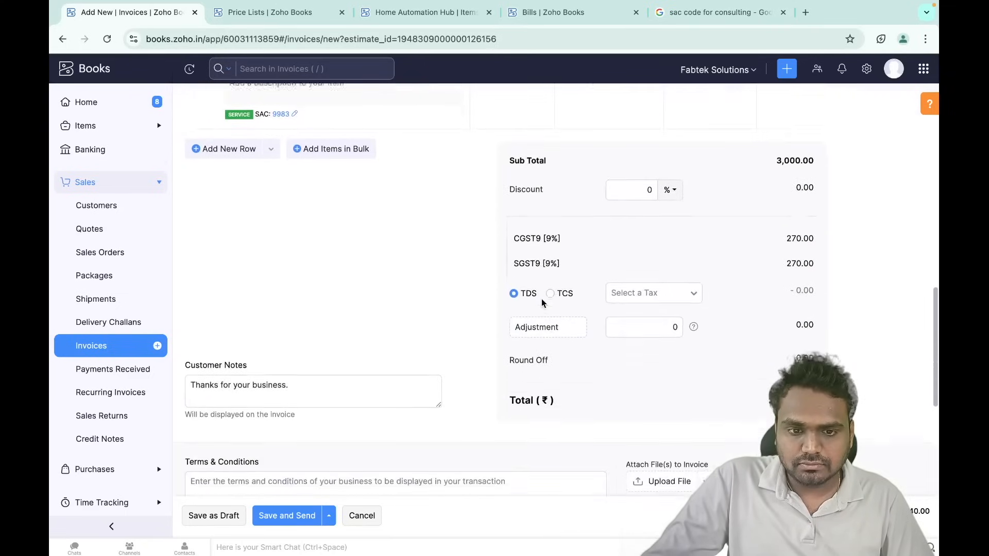
pyautogui.scroll(-6, 542, 301)
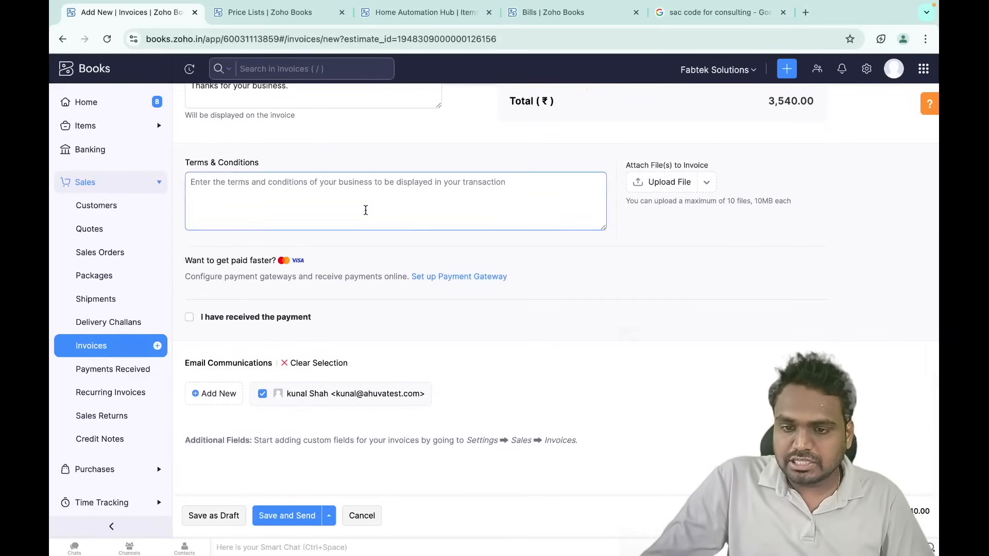
pyautogui.scroll(15, 366, 210)
pyautogui.scroll(-8, 365, 214)
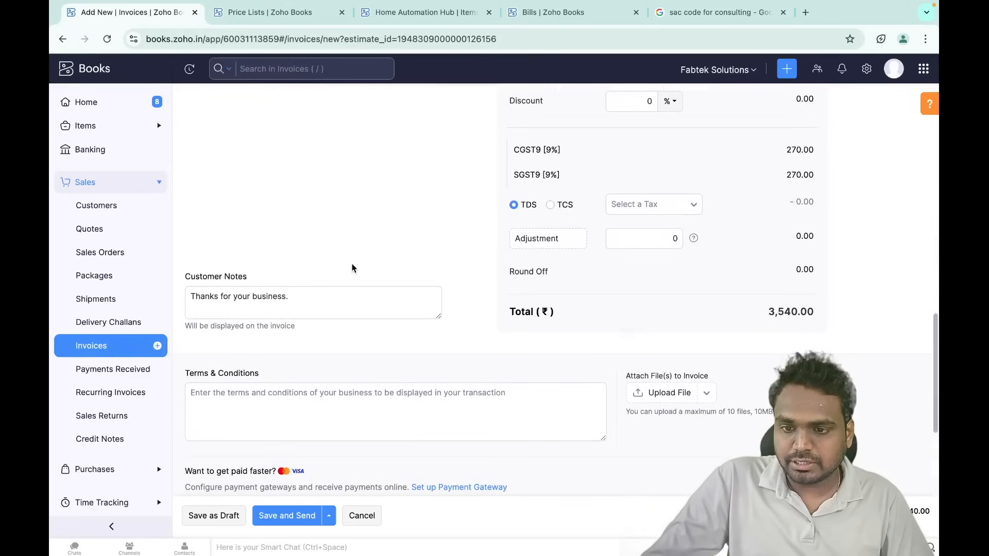
pyautogui.scroll(-5, 292, 329)
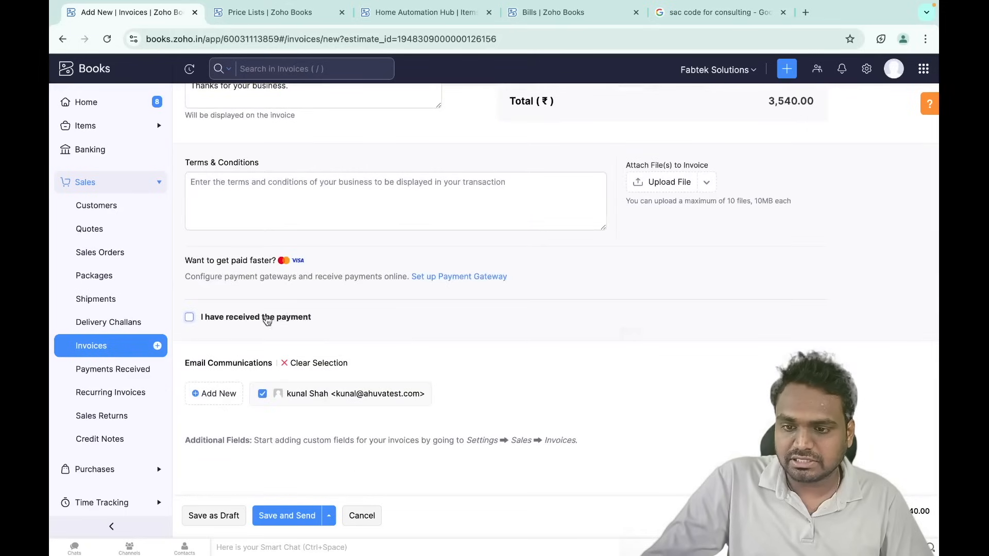
# - Try recording a Bank Transfer payment received, then untick it so no payment is recorded
pyautogui.click(190, 317)
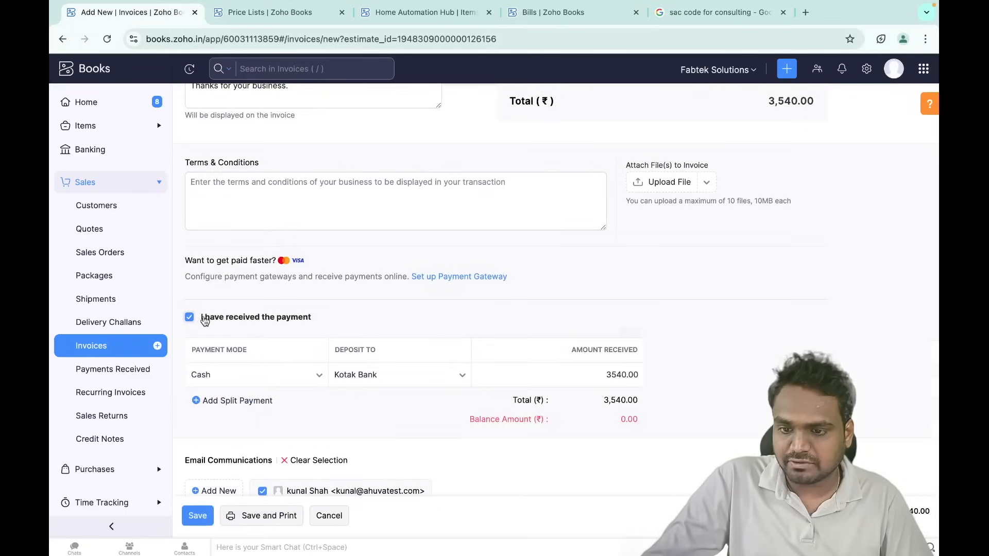
pyautogui.click(259, 378)
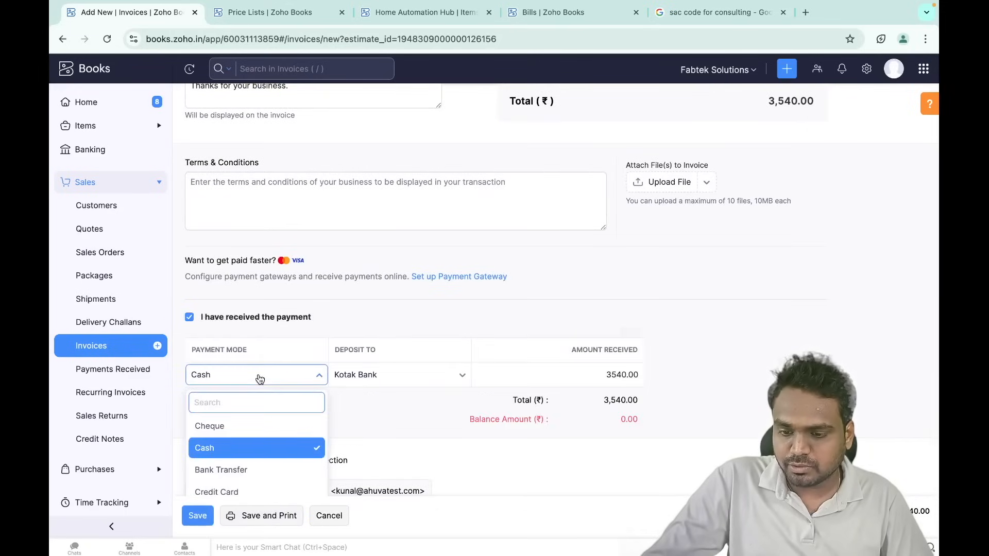
pyautogui.scroll(-2, 259, 379)
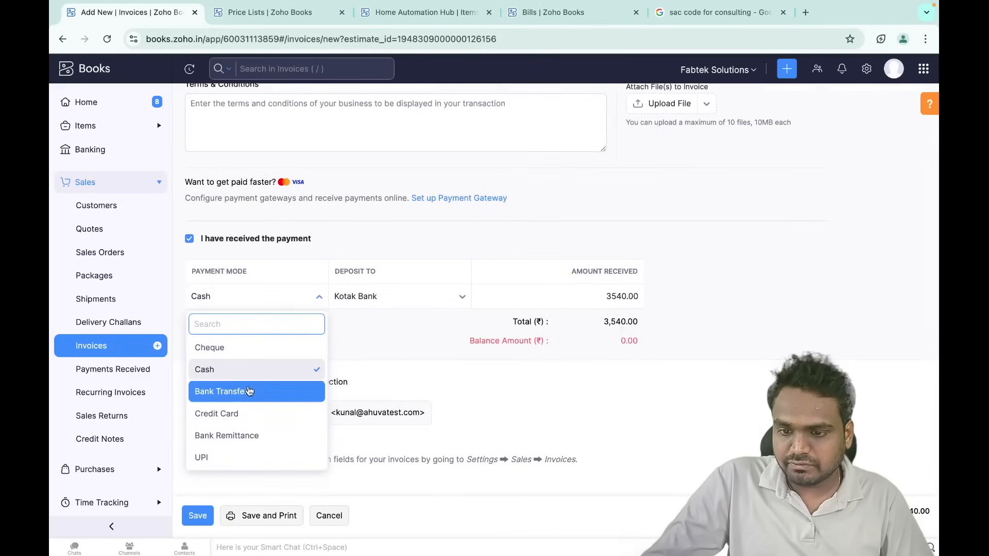
pyautogui.click(238, 393)
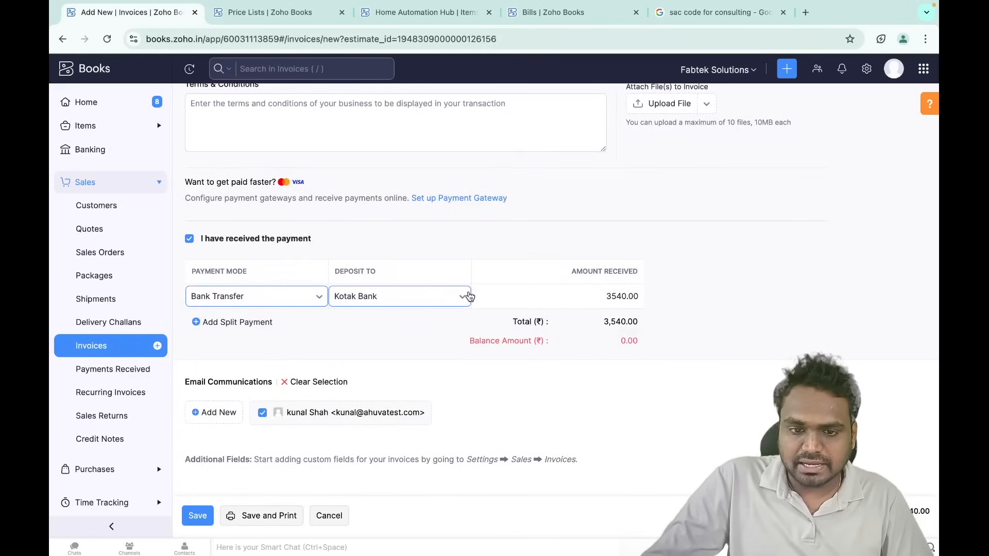
pyautogui.scroll(-1, 394, 373)
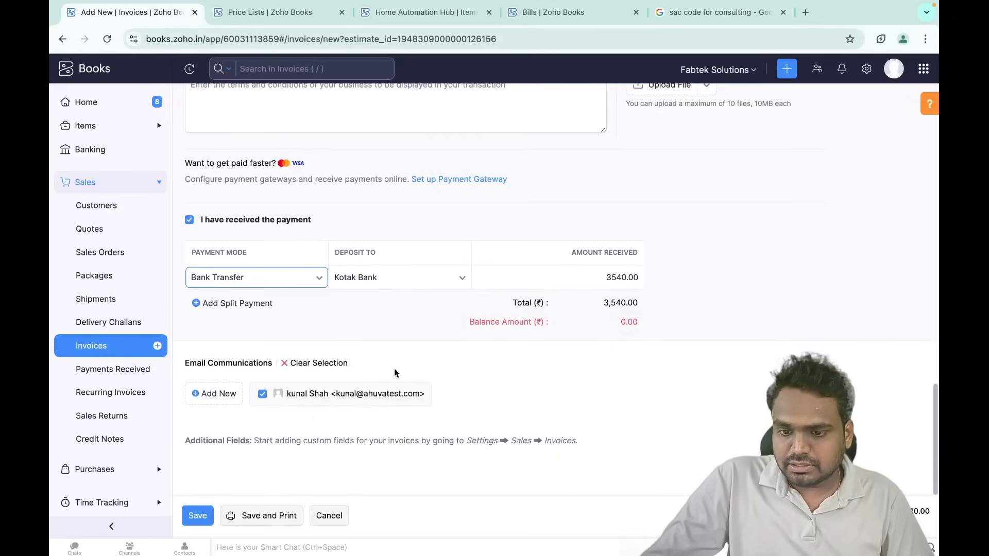
pyautogui.click(269, 283)
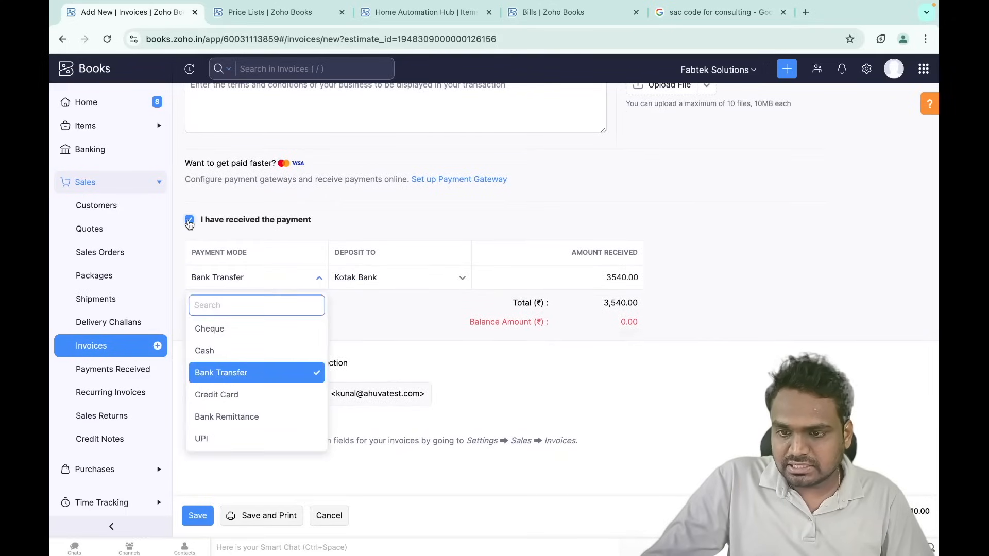
pyautogui.click(189, 221)
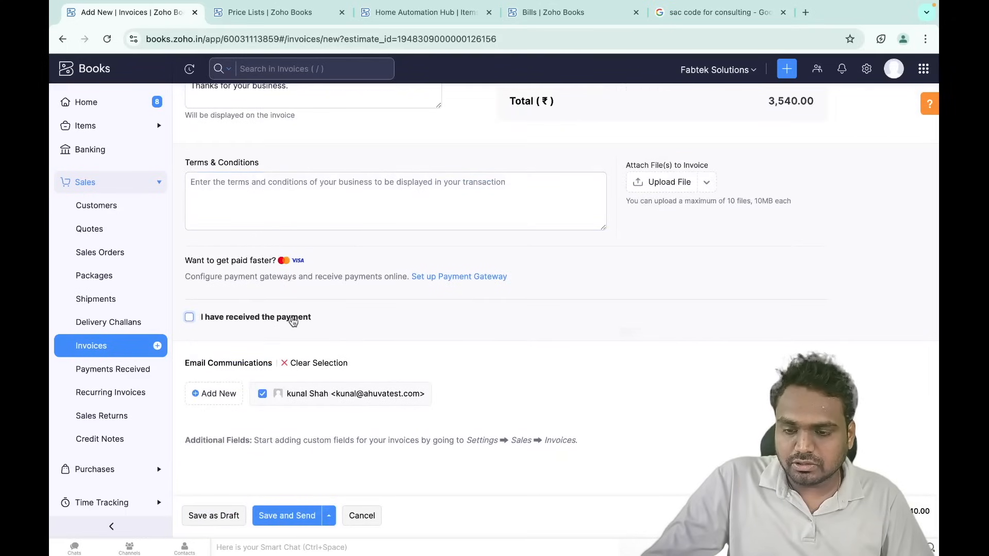
# - Save and send invoice INV-0006 totalling ₹3,540.00
pyautogui.scroll(7, 296, 326)
pyautogui.scroll(-4, 262, 503)
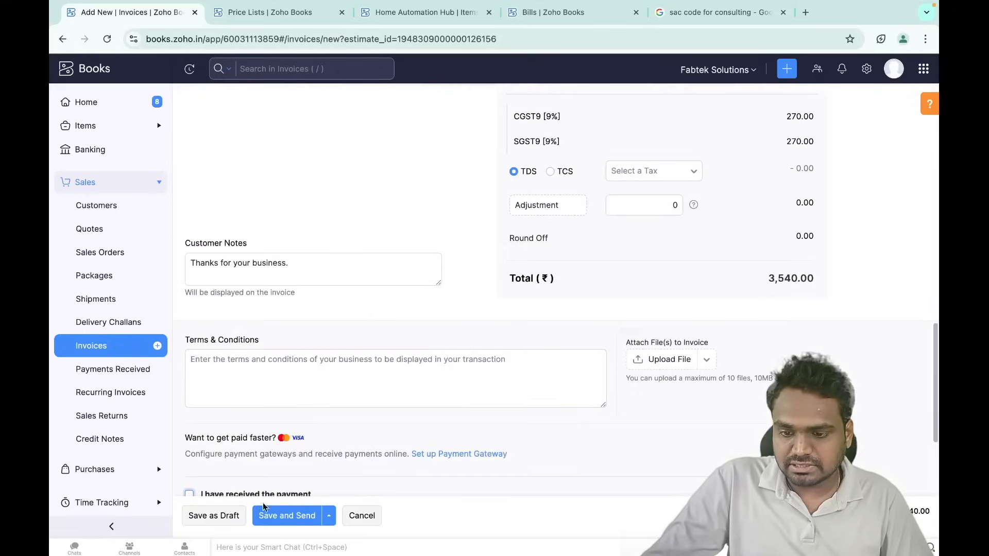
pyautogui.click(275, 517)
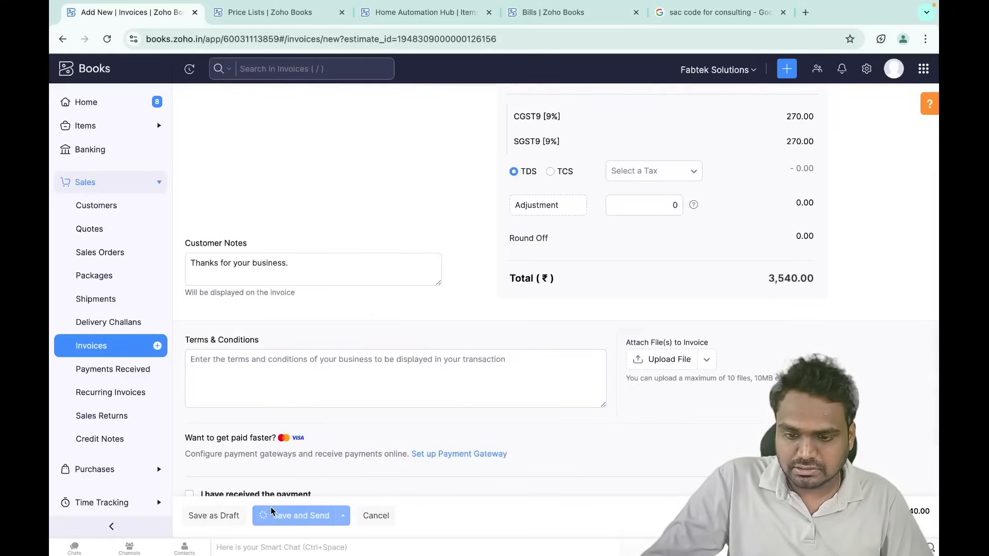
# - Let the INV-0006 email page load, then switch to the Price Lists browser tab
pyautogui.scroll(-5, 385, 429)
pyautogui.scroll(6, 385, 429)
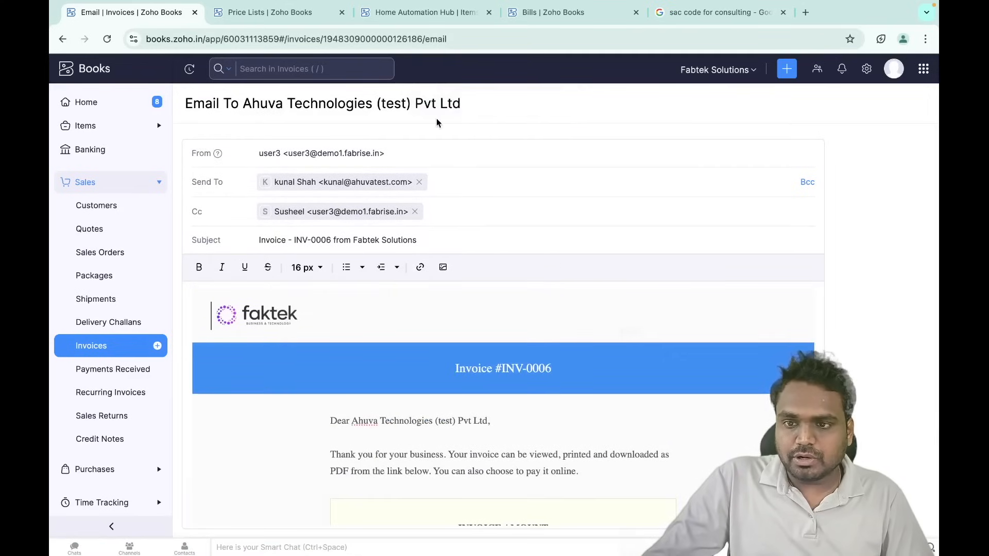
pyautogui.click(283, 19)
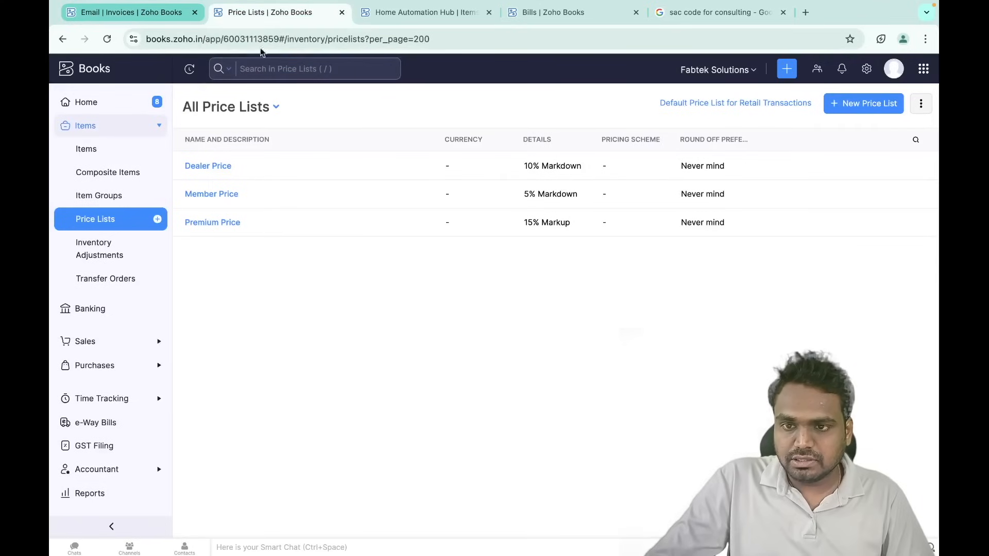
# - Go to Settings > Online Payments > Customer Payments
pyautogui.click(866, 68)
pyautogui.scroll(-4, 626, 276)
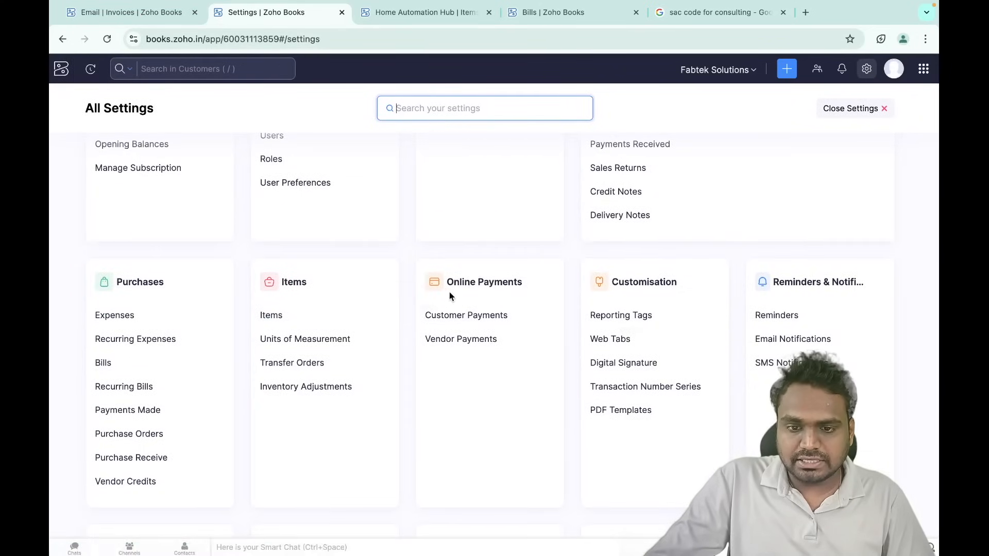
pyautogui.click(457, 317)
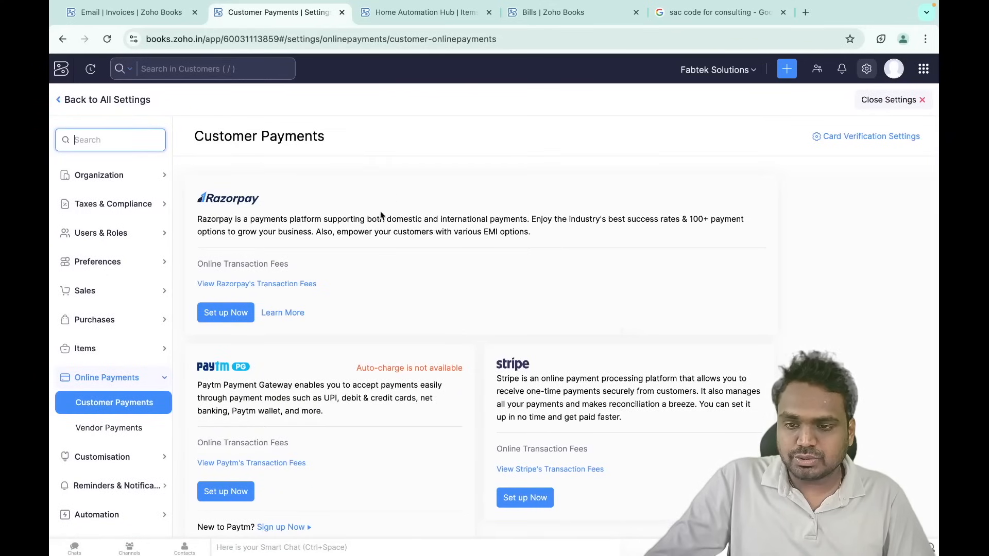
# - Browse the customer payment gateway options, then close settings back to All Price Lists
pyautogui.scroll(-1, 388, 221)
pyautogui.scroll(1, 386, 221)
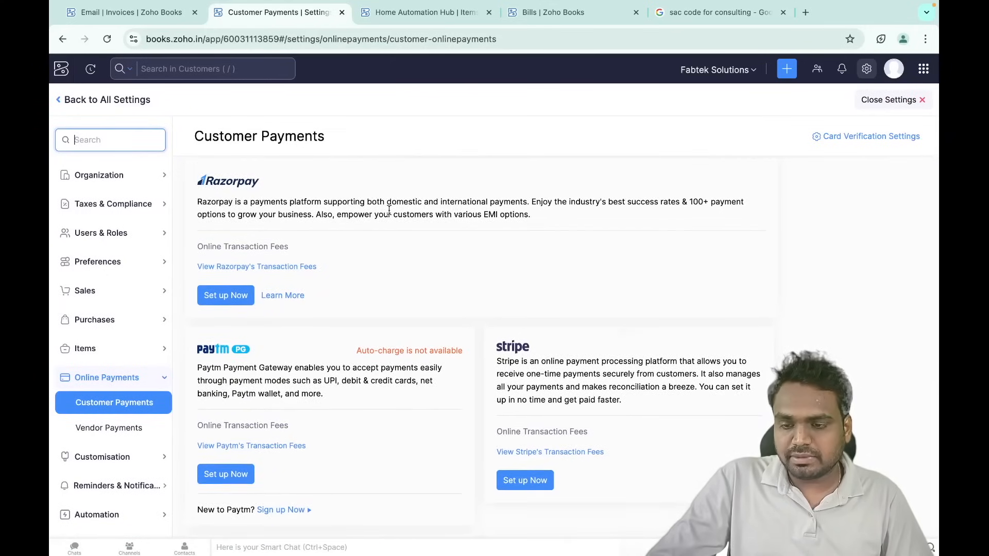
pyautogui.scroll(-1, 389, 212)
pyautogui.scroll(1, 334, 184)
pyautogui.scroll(-2, 374, 194)
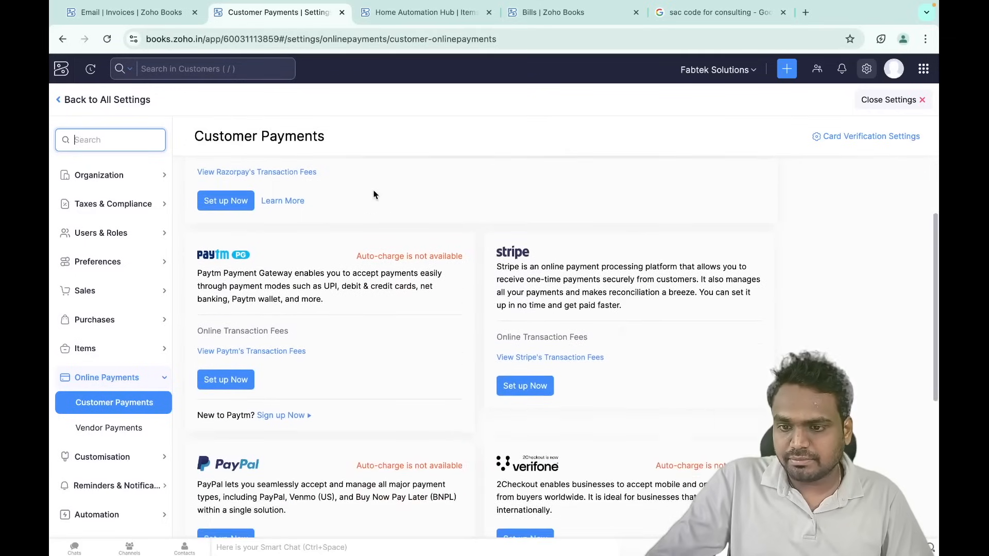
pyautogui.scroll(-2, 299, 282)
pyautogui.scroll(-3, 430, 321)
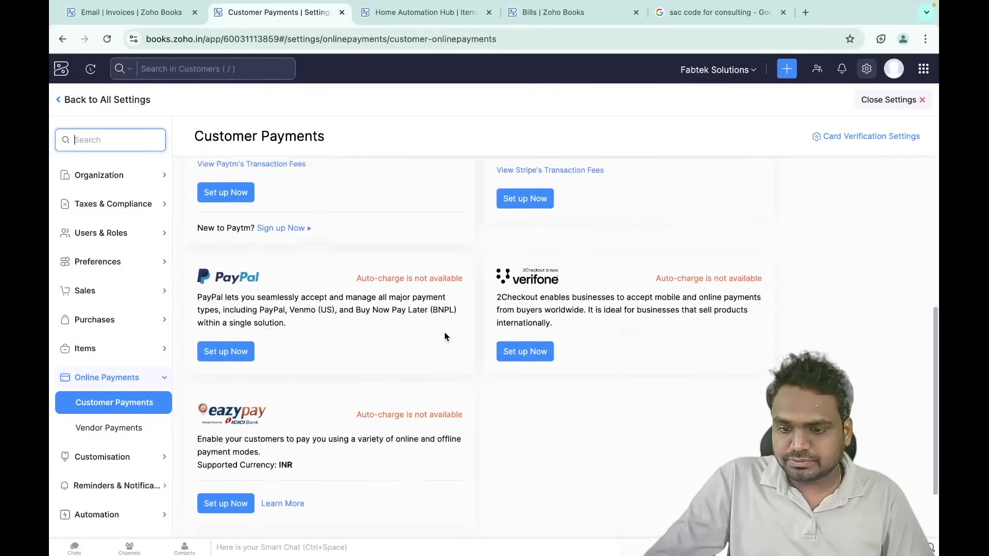
pyautogui.scroll(6, 357, 380)
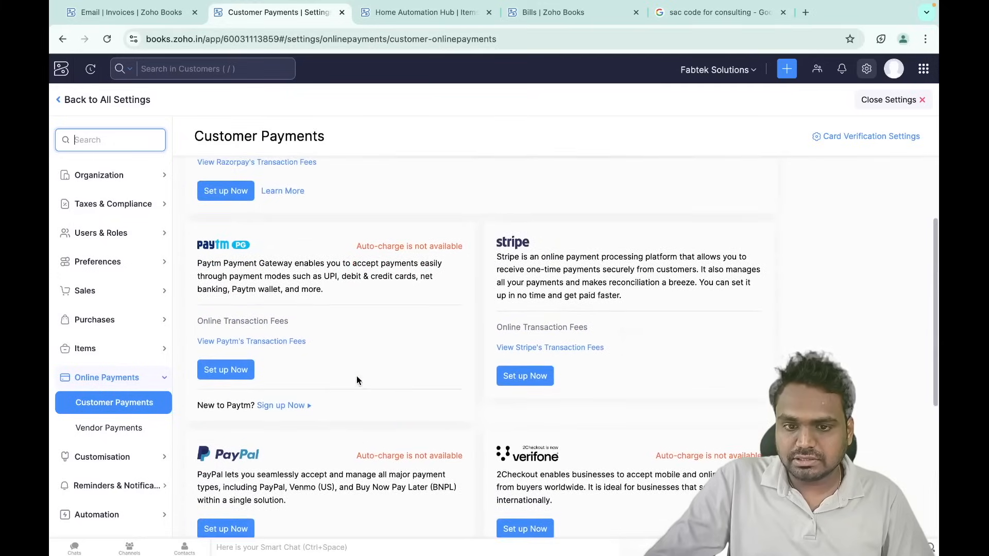
pyautogui.scroll(1, 421, 397)
pyautogui.scroll(-2, 421, 396)
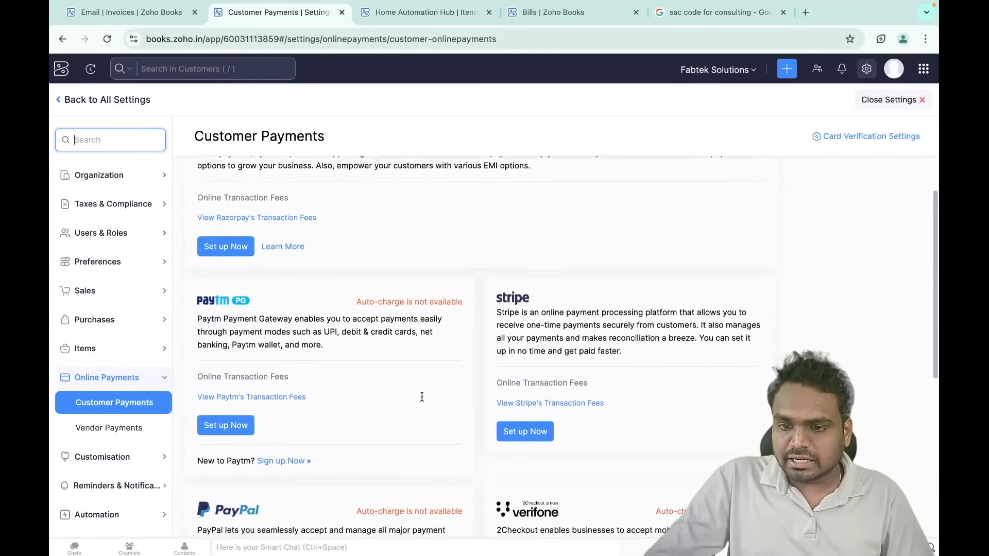
pyautogui.scroll(-3, 242, 351)
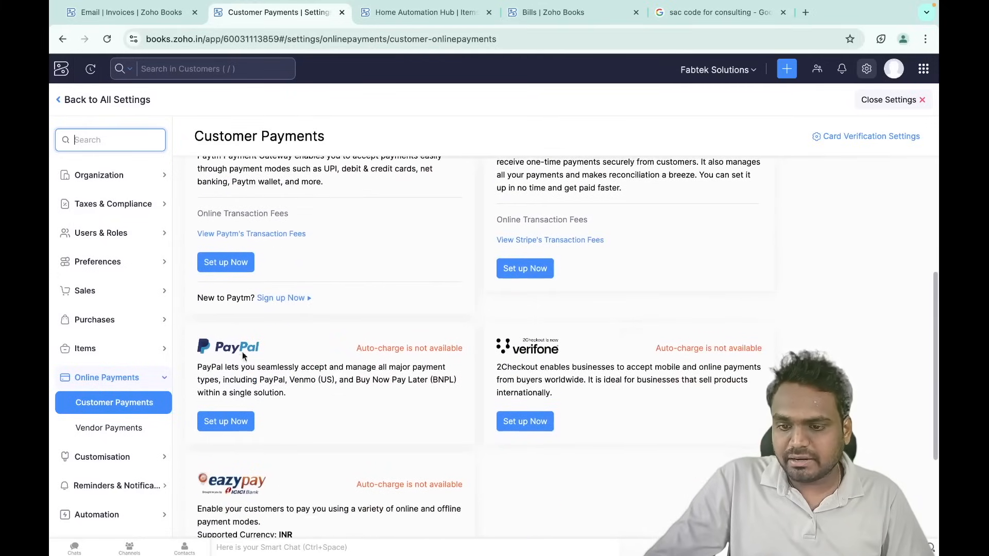
pyautogui.scroll(5, 323, 402)
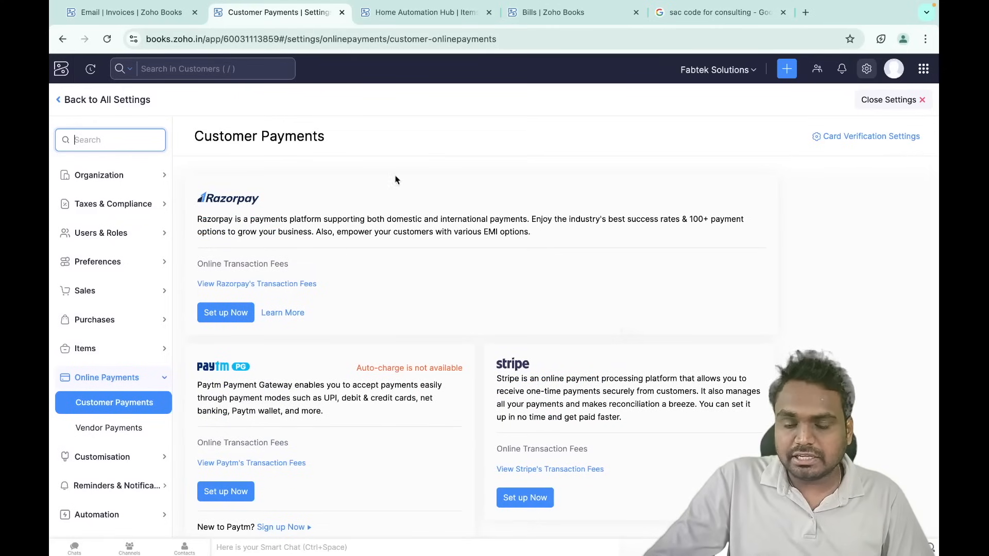
pyautogui.click(890, 102)
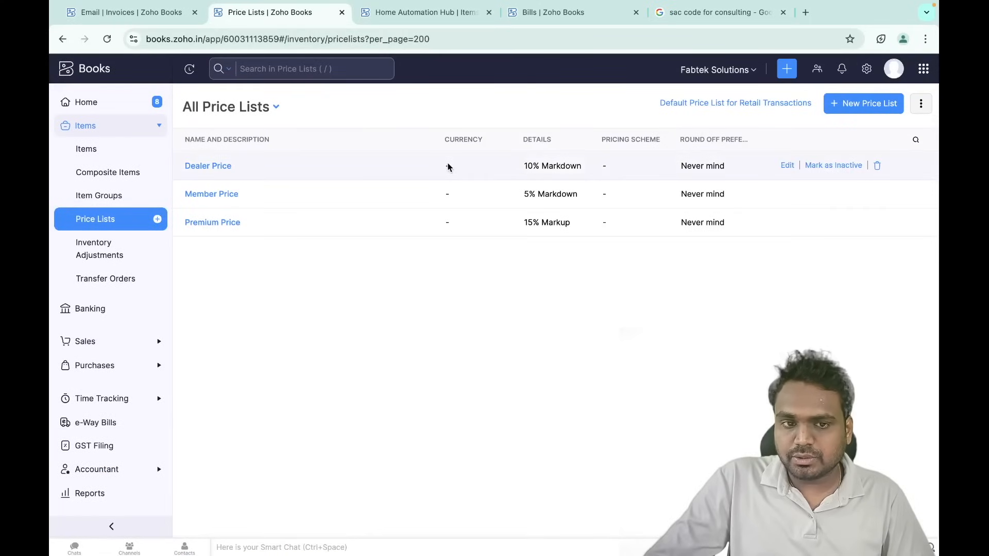
# - Open the Sales > Invoices preferences in settings
pyautogui.click(868, 72)
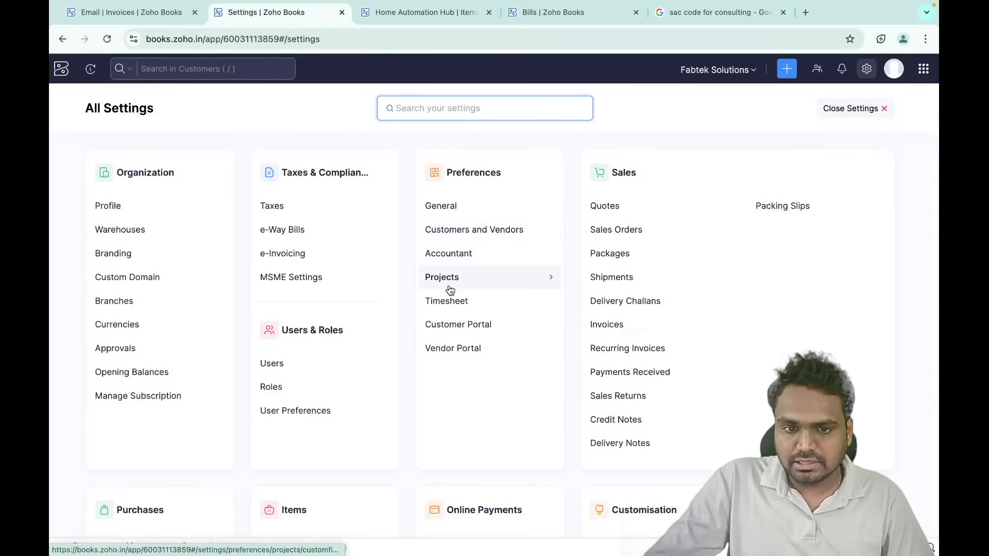
pyautogui.scroll(-2, 448, 289)
pyautogui.scroll(2, 448, 289)
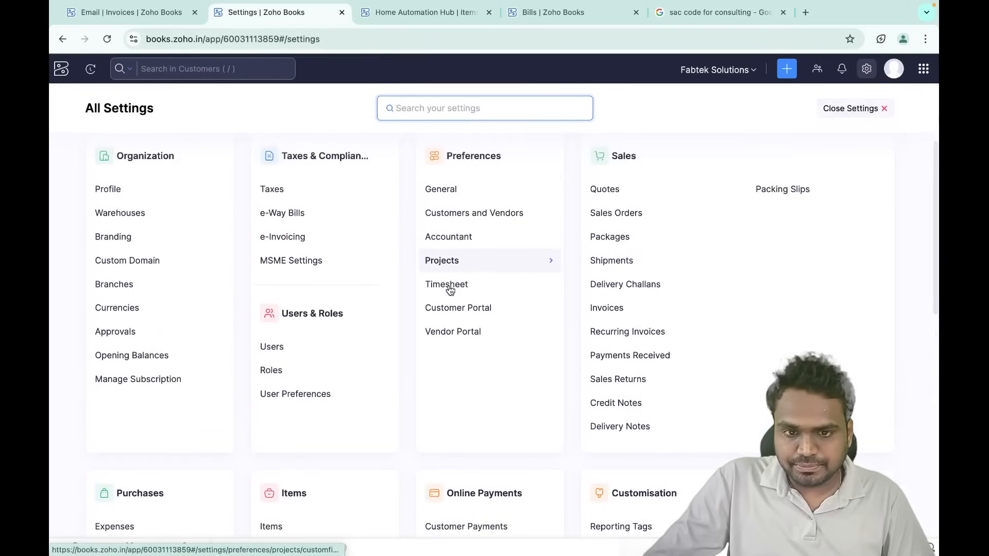
pyautogui.click(600, 308)
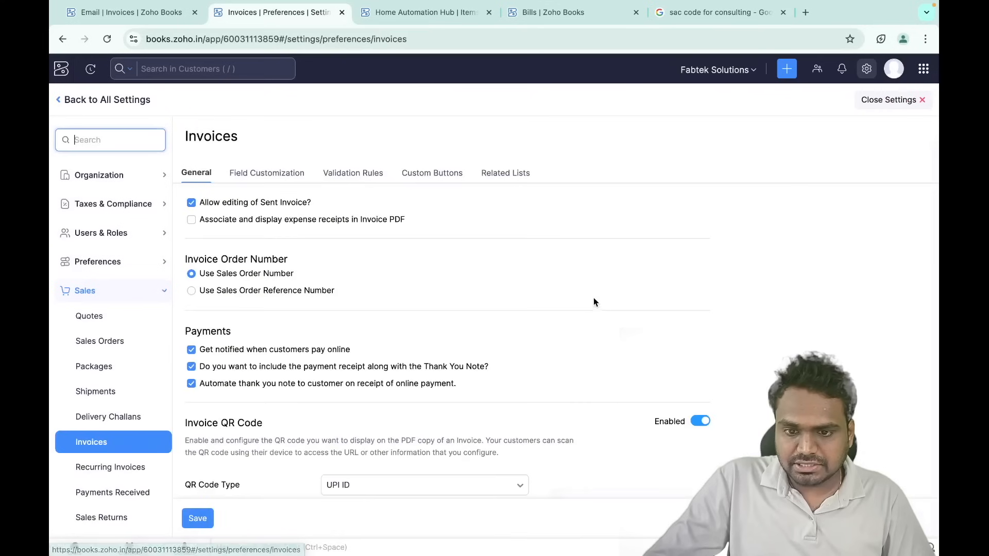
pyautogui.scroll(-4, 402, 273)
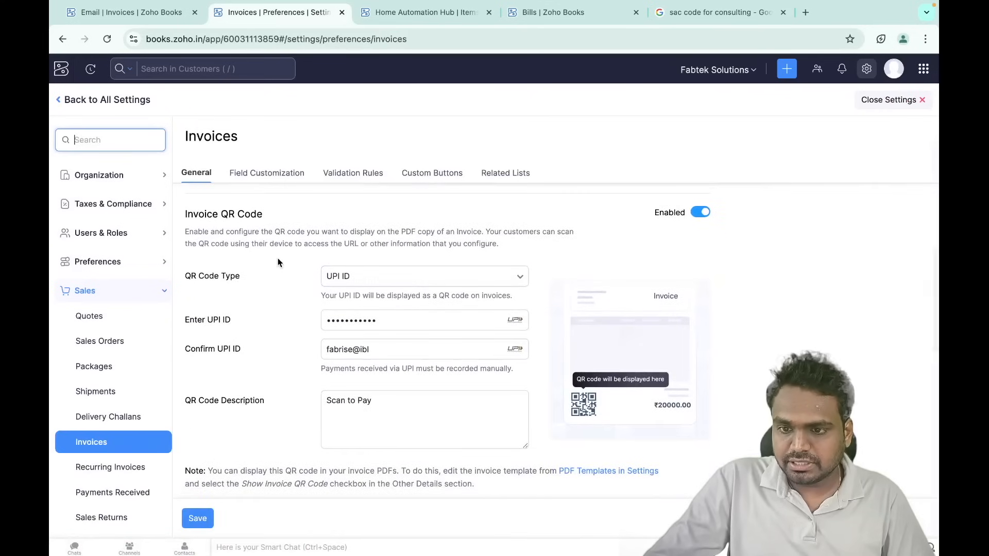
pyautogui.scroll(1, 208, 240)
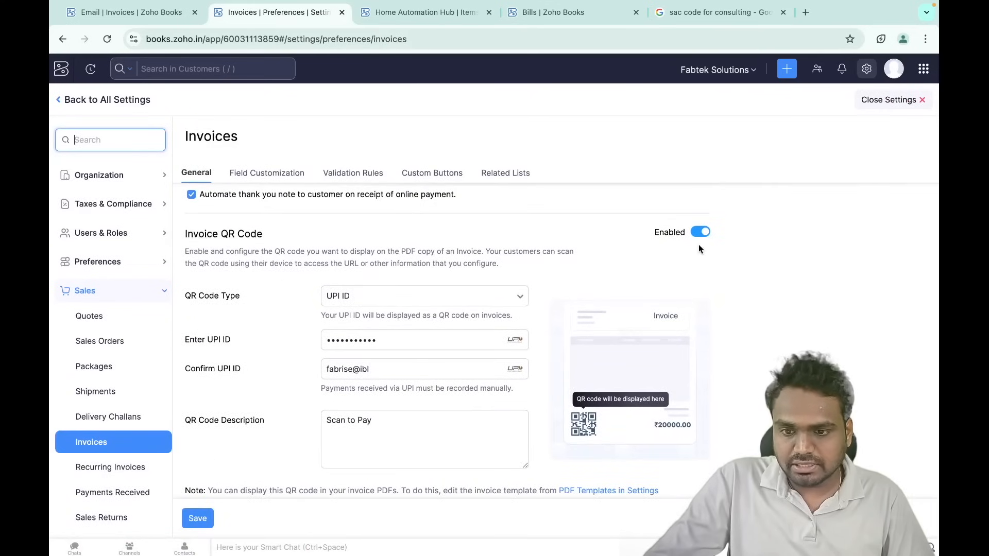
pyautogui.scroll(-1, 260, 298)
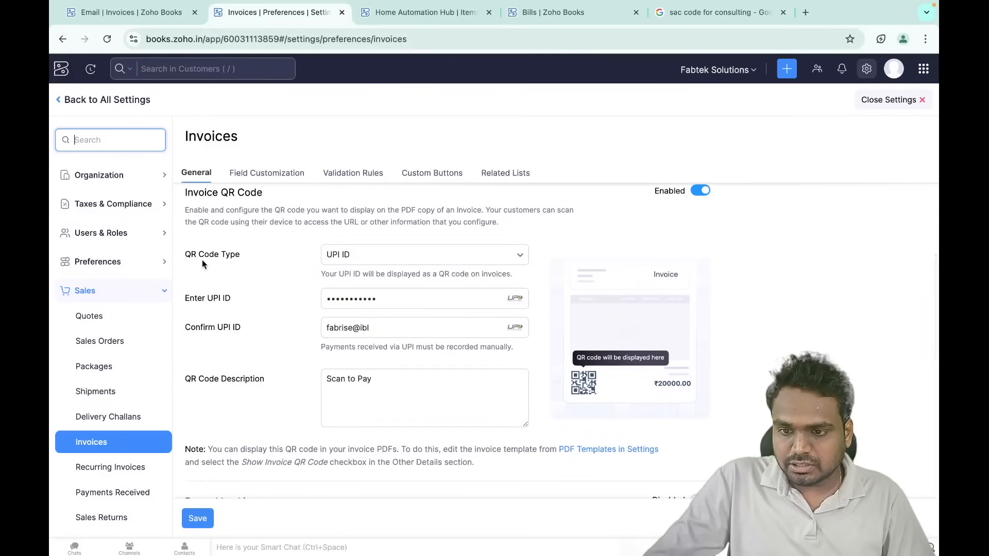
# - Reset the QR code type to UPI ID, then enter and confirm the UPI ID
pyautogui.click(362, 254)
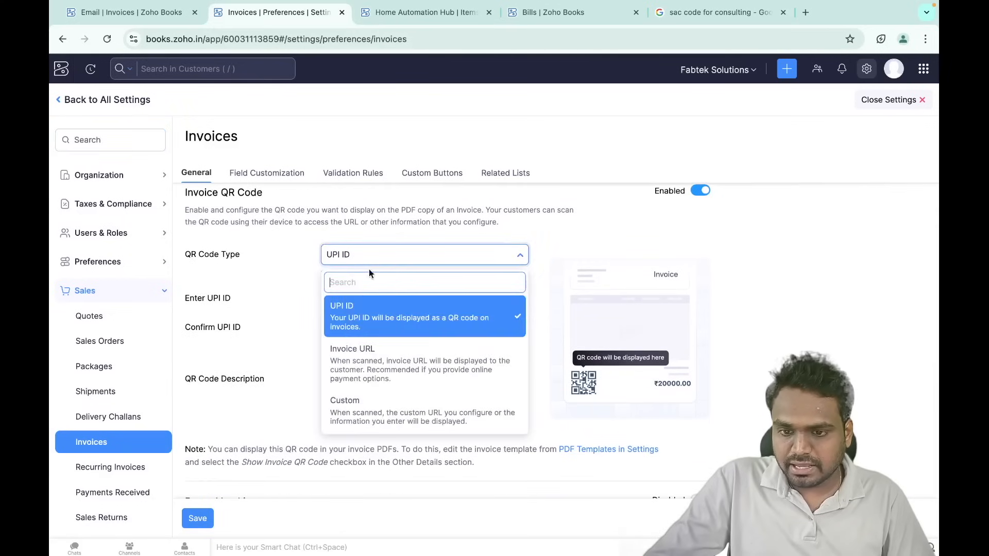
pyautogui.click(356, 309)
pyautogui.click(396, 160)
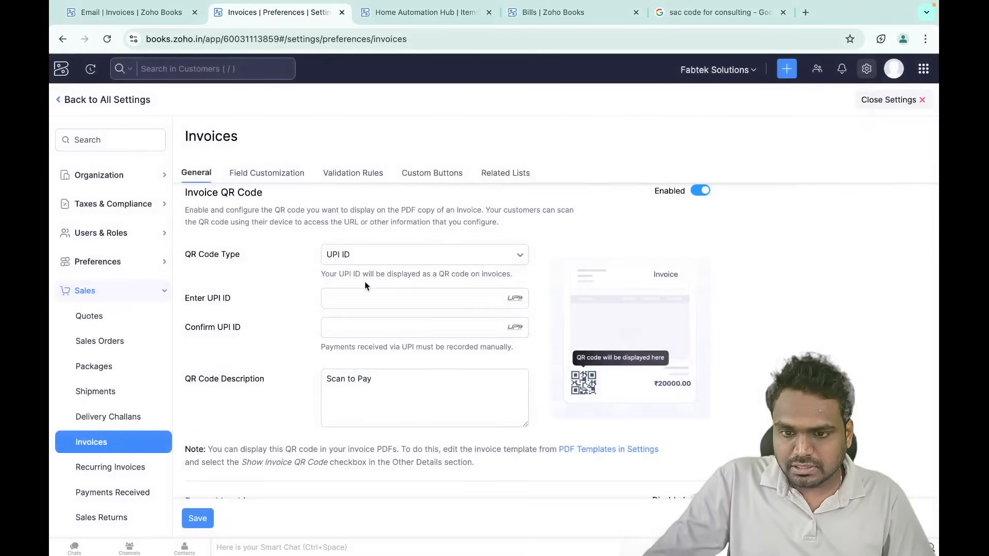
pyautogui.click(379, 291)
pyautogui.hotkey('ctrl', 'v')
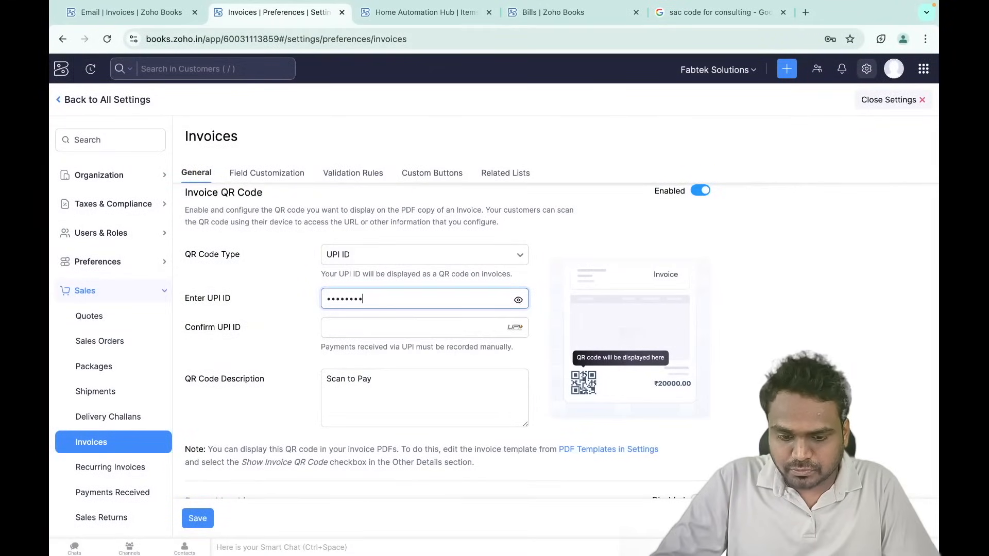
pyautogui.click(398, 326)
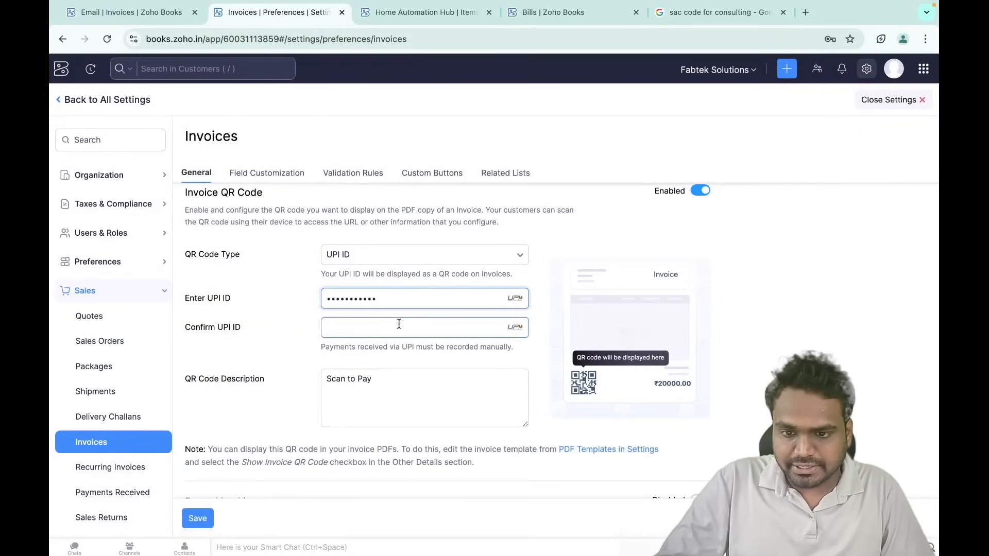
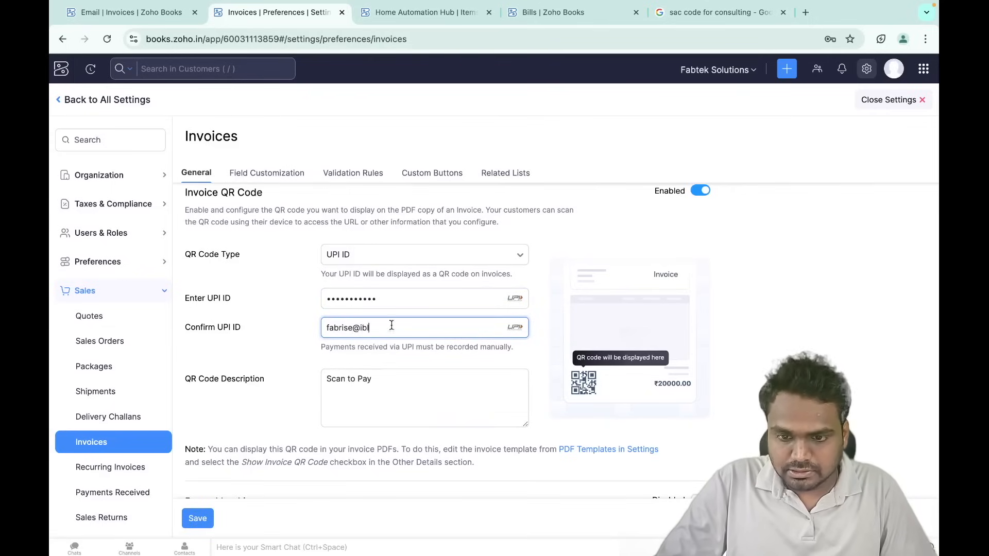
pyautogui.scroll(-2, 362, 401)
pyautogui.click(381, 279)
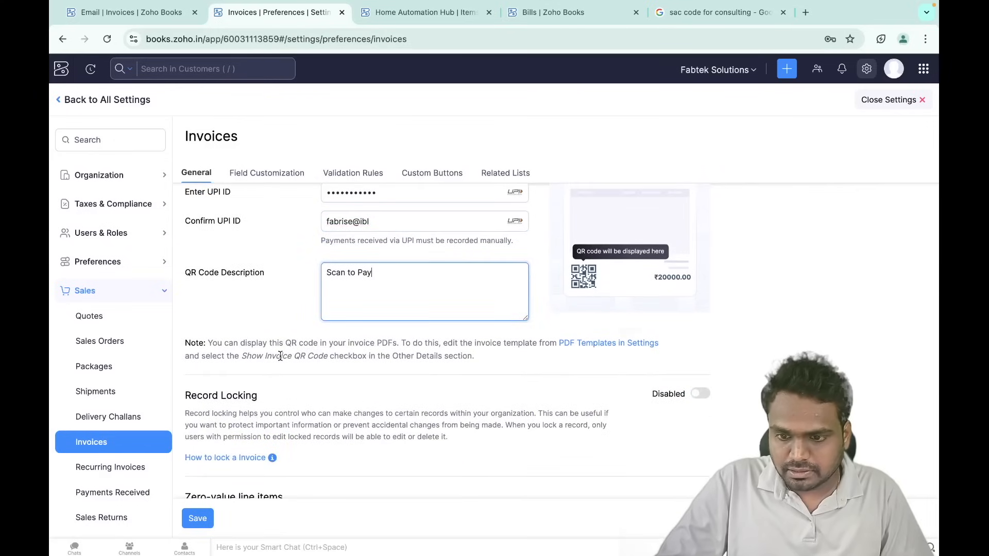
# - Save the invoice preferences, close settings and return to the invoice email page
pyautogui.scroll(-6, 330, 379)
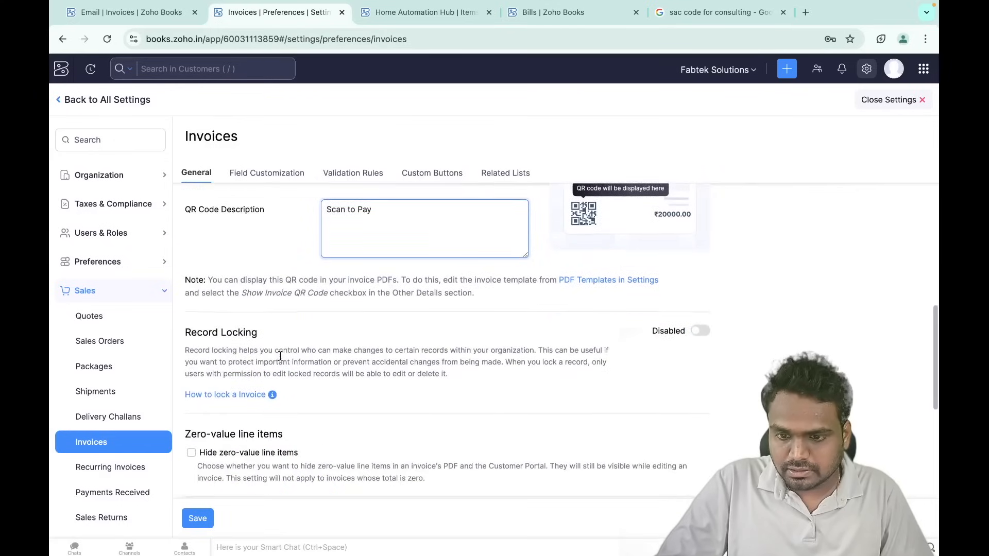
pyautogui.click(200, 519)
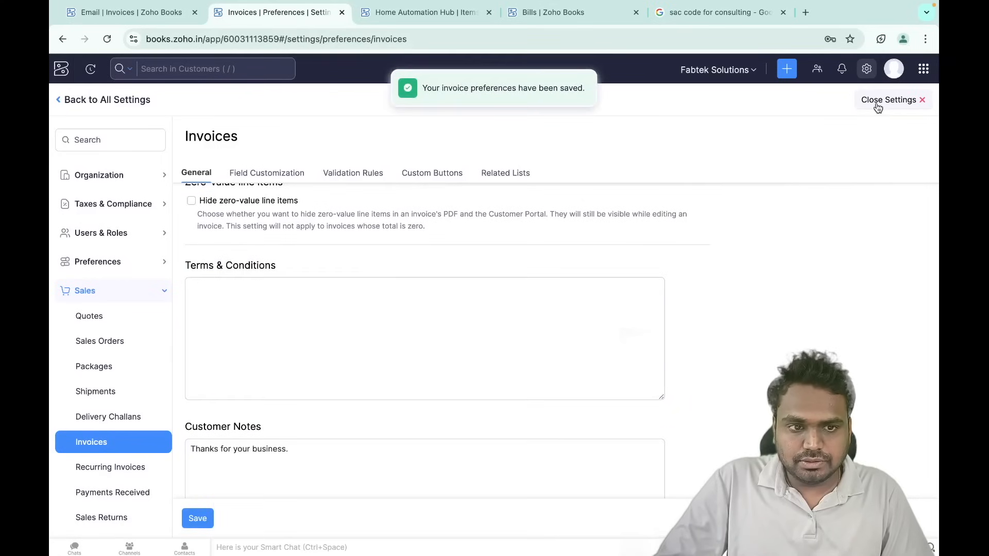
pyautogui.click(878, 101)
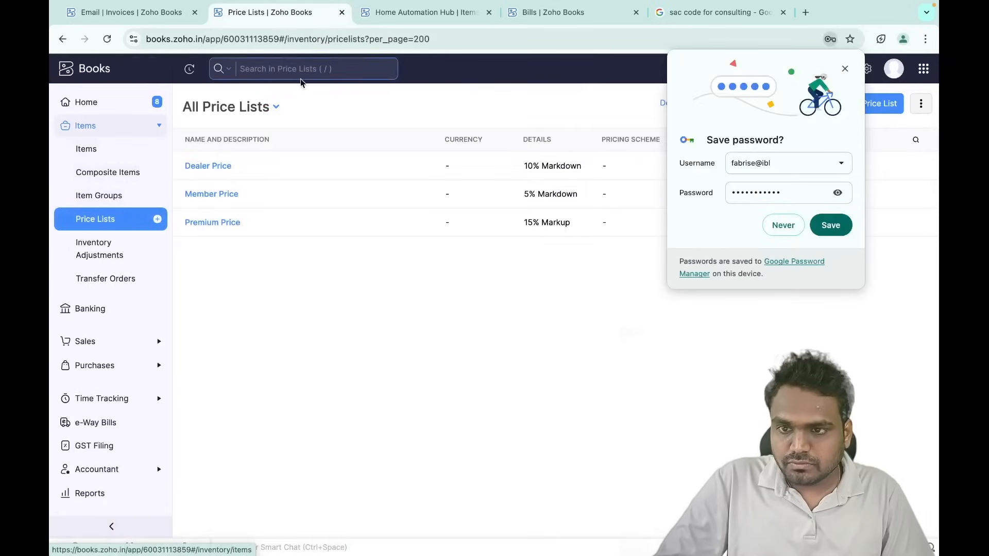
pyautogui.click(128, 12)
# - Cancel the email, check INV-0006's Scan to Pay UPI QR code, then open All Settings
pyautogui.scroll(-4, 528, 281)
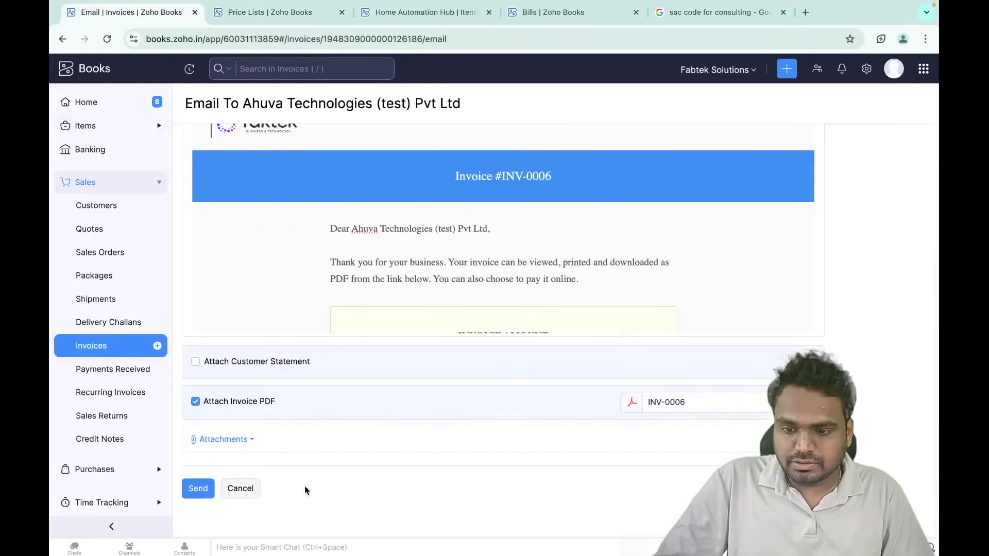
pyautogui.click(240, 488)
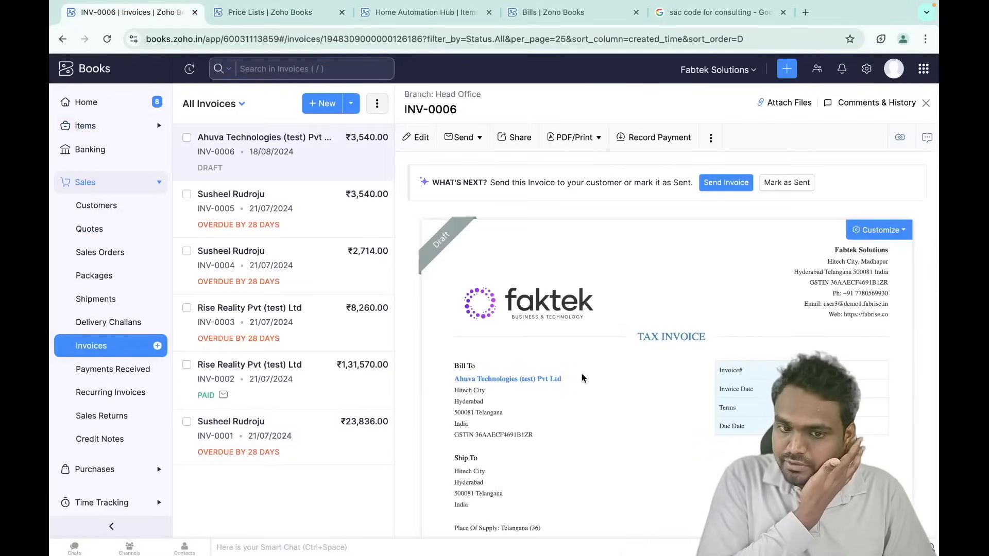
pyautogui.scroll(-12, 582, 375)
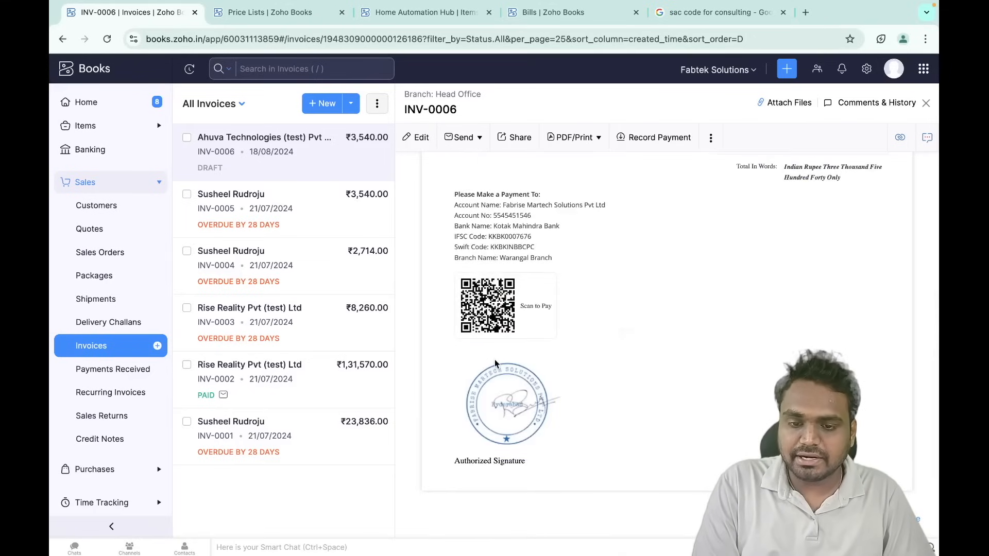
pyautogui.scroll(1, 548, 335)
pyautogui.scroll(-2, 548, 334)
pyautogui.scroll(-1, 548, 331)
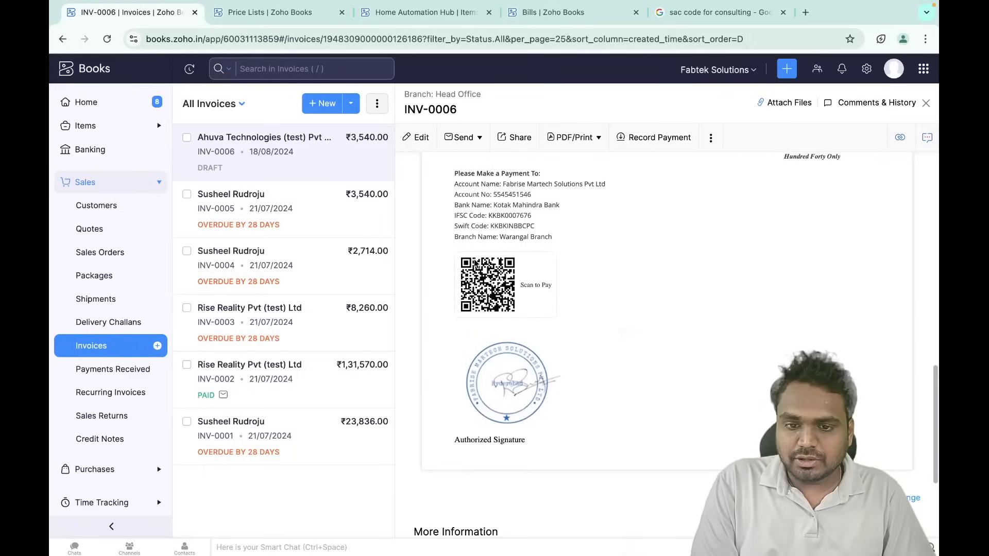
pyautogui.scroll(6, 592, 309)
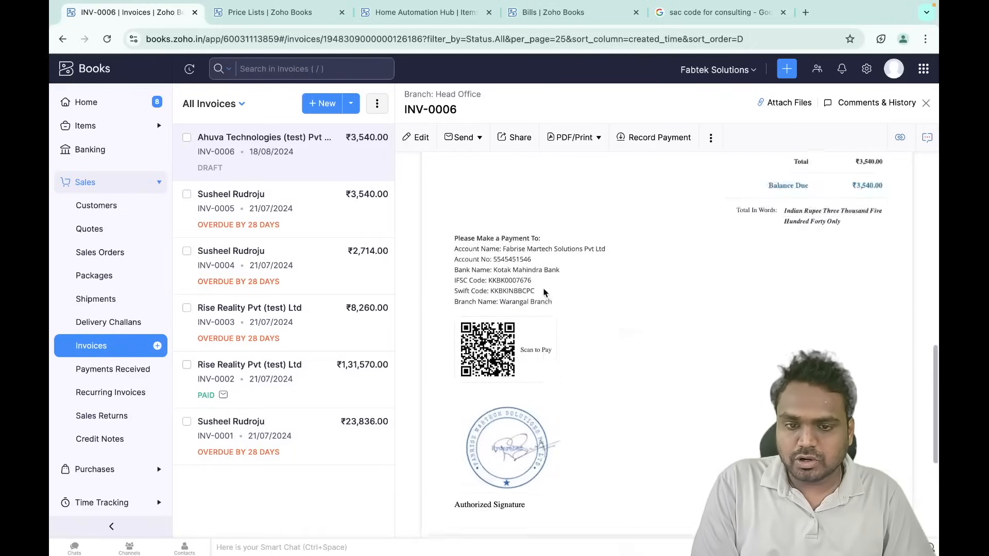
pyautogui.scroll(-2, 699, 311)
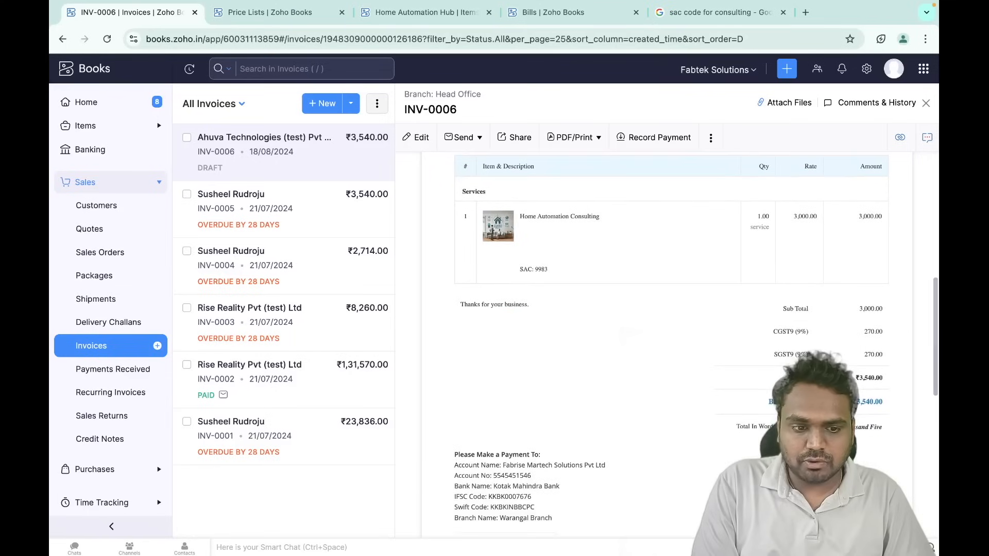
pyautogui.scroll(-8, 697, 393)
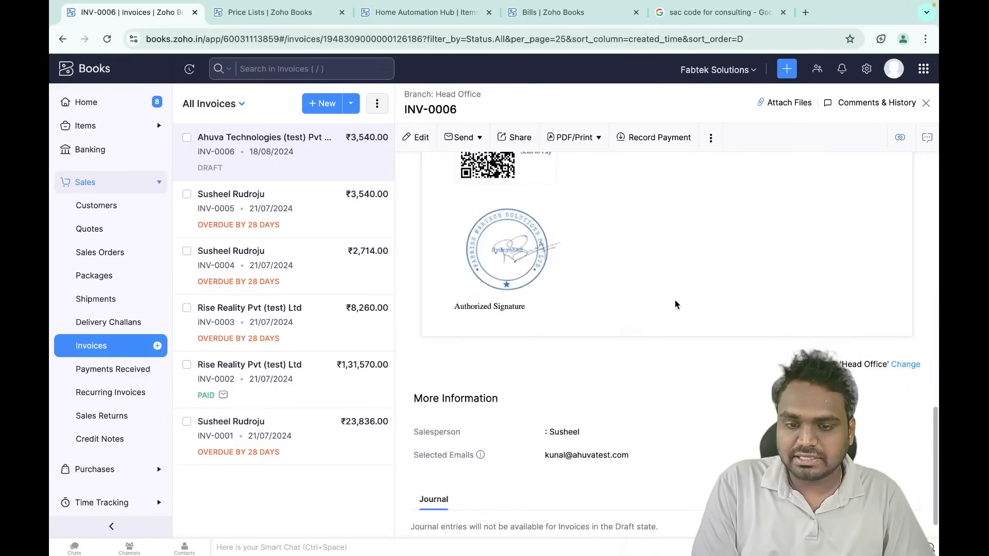
pyautogui.scroll(5, 674, 299)
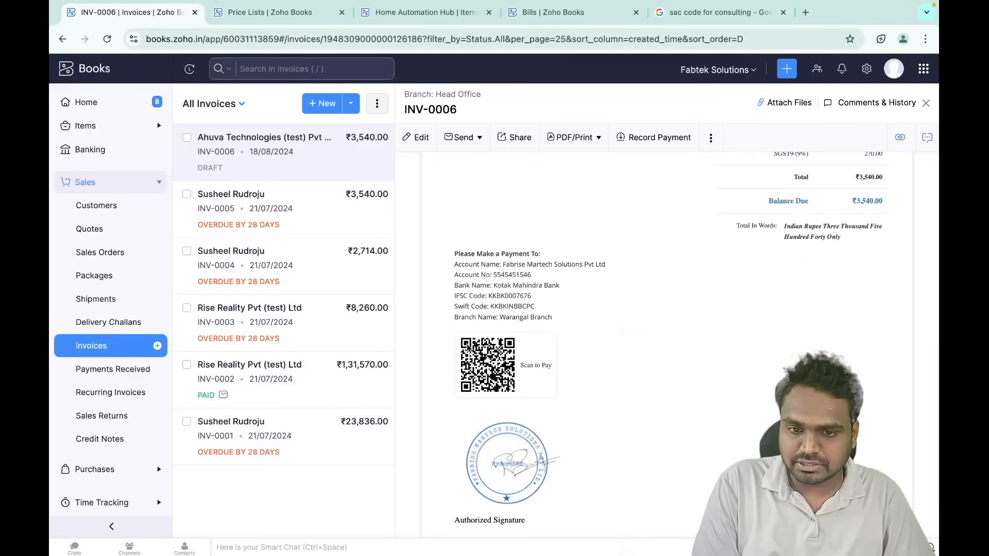
pyautogui.scroll(1, 598, 199)
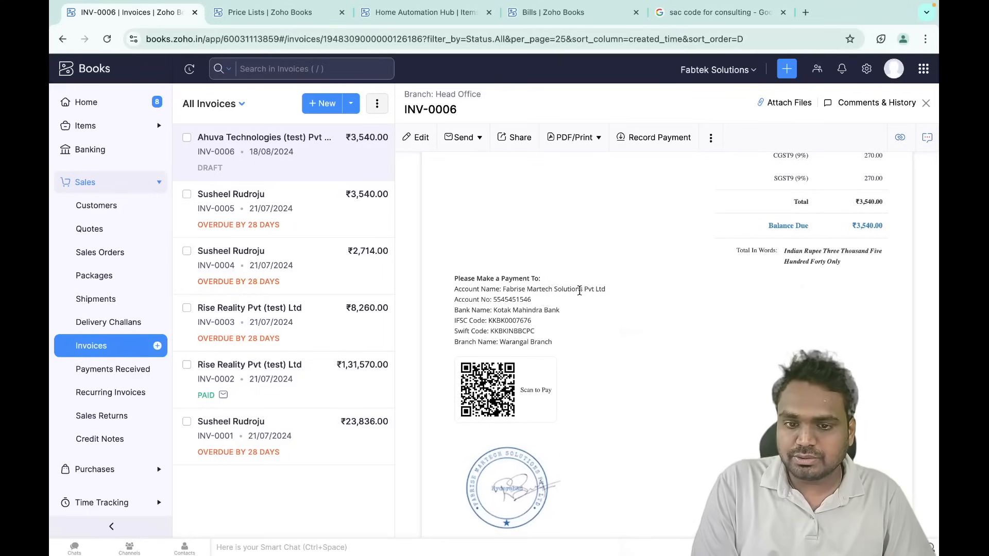
pyautogui.scroll(-5, 576, 294)
pyautogui.scroll(5, 580, 293)
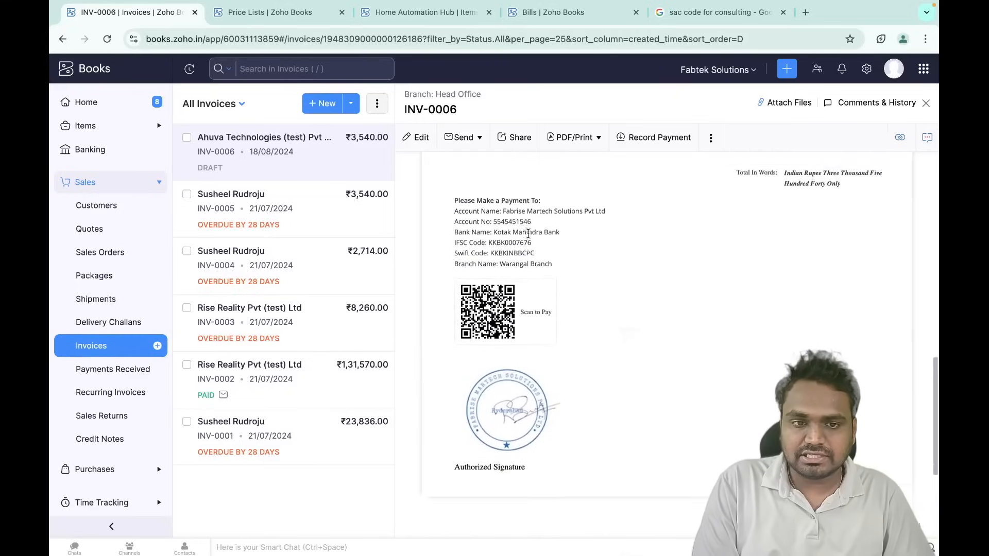
pyautogui.scroll(5, 618, 217)
pyautogui.click(866, 73)
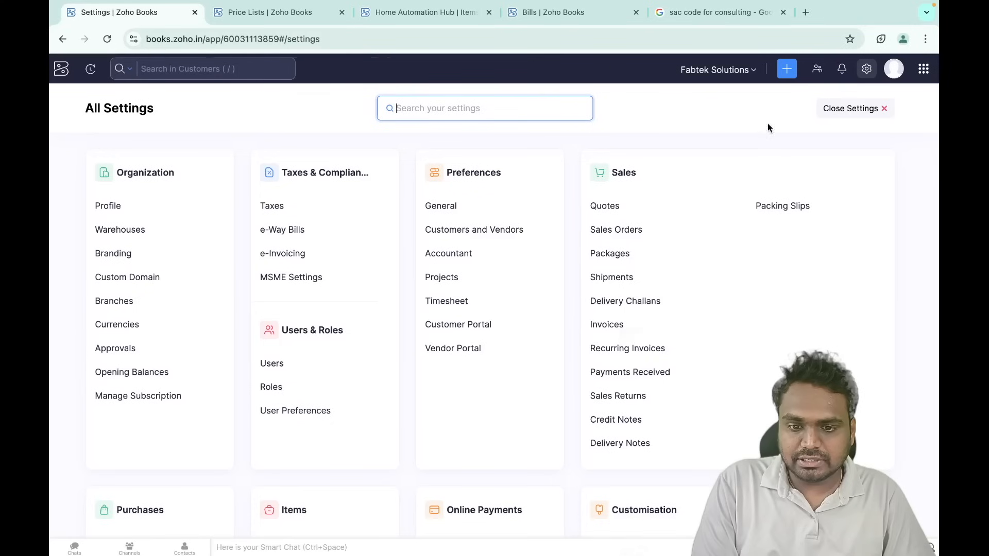
# - Close All Settings and return to draft invoice INV-0006 for Ahuva Technologies (test) Pvt Ltd
pyautogui.scroll(-6, 511, 258)
pyautogui.scroll(-2, 466, 428)
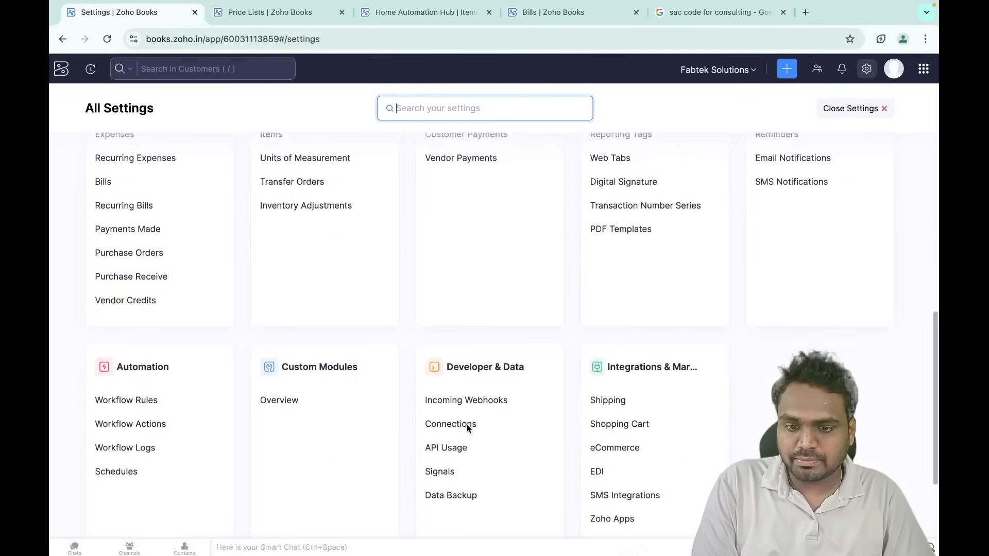
pyautogui.scroll(8, 512, 291)
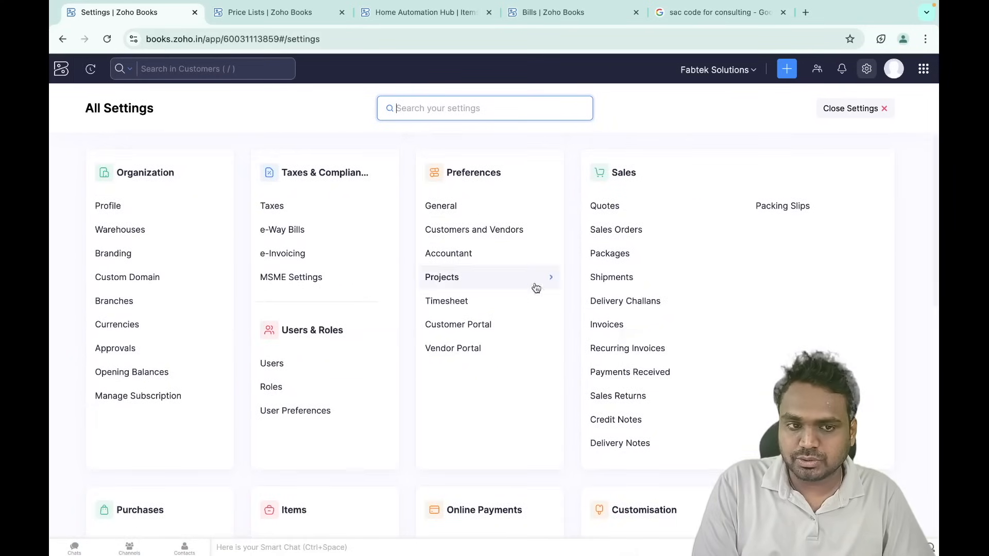
pyautogui.click(859, 111)
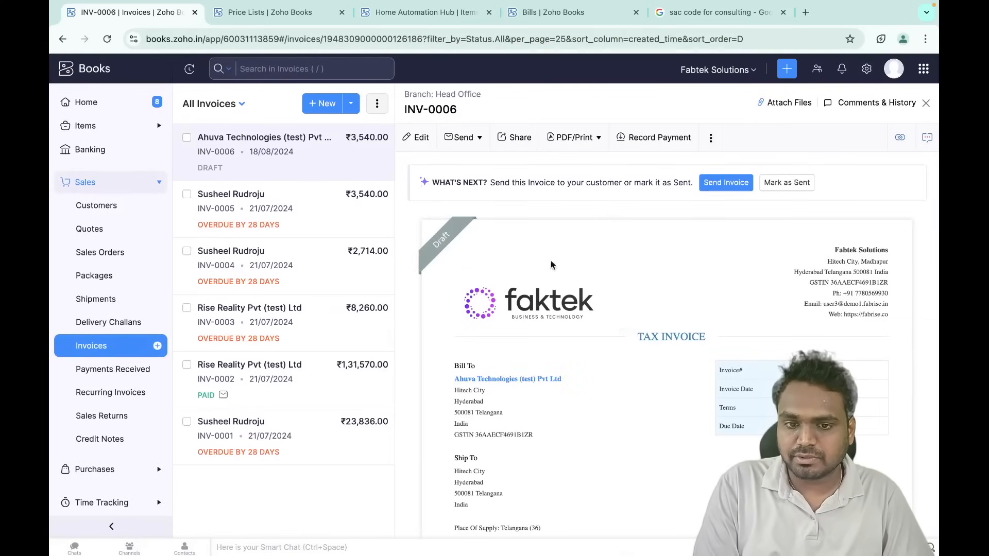
pyautogui.scroll(-1, 552, 282)
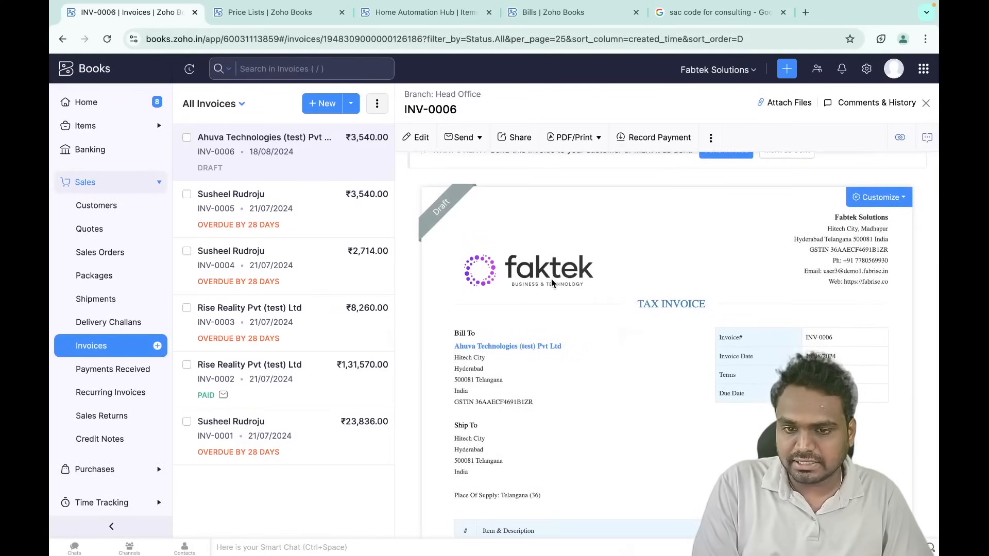
pyautogui.scroll(-8, 527, 339)
pyautogui.scroll(5, 527, 339)
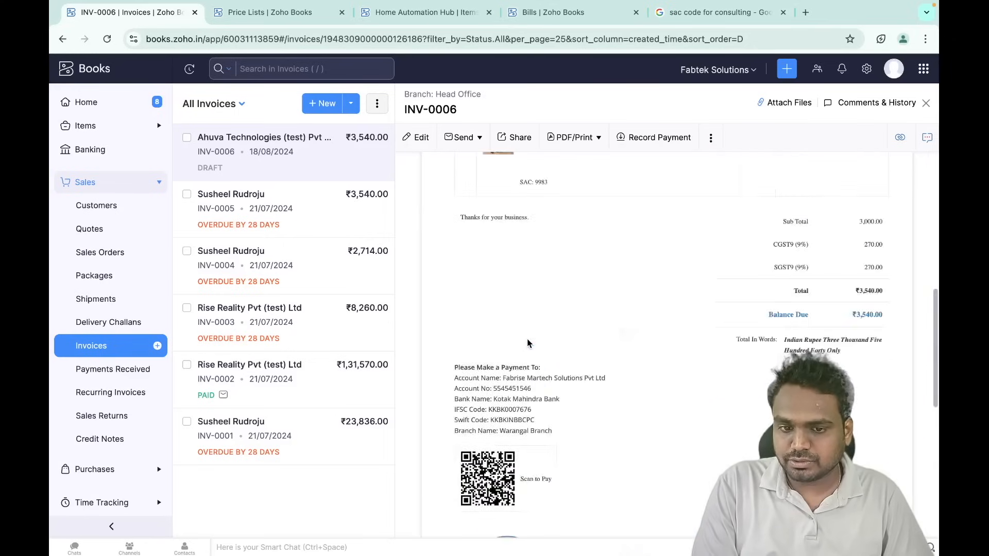
pyautogui.scroll(5, 526, 344)
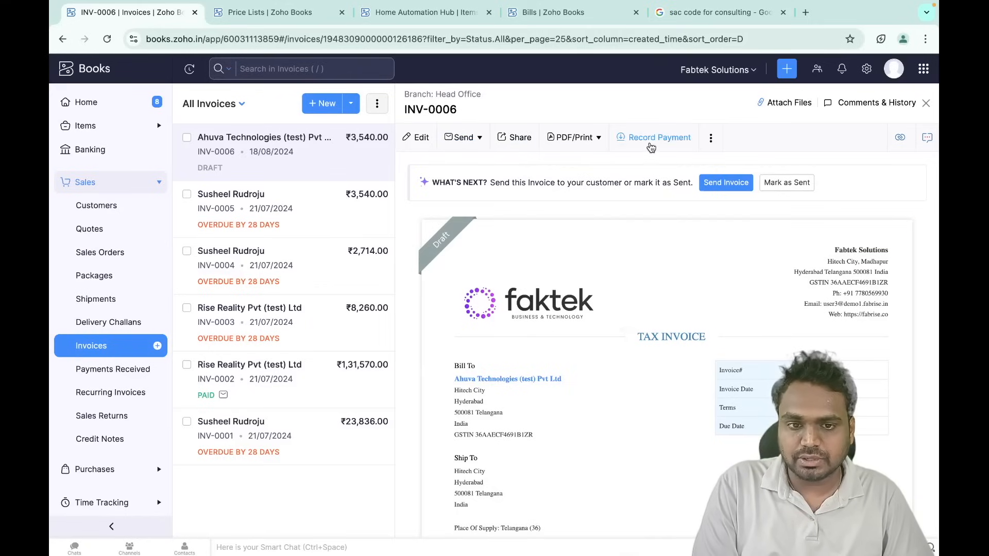
pyautogui.click(278, 157)
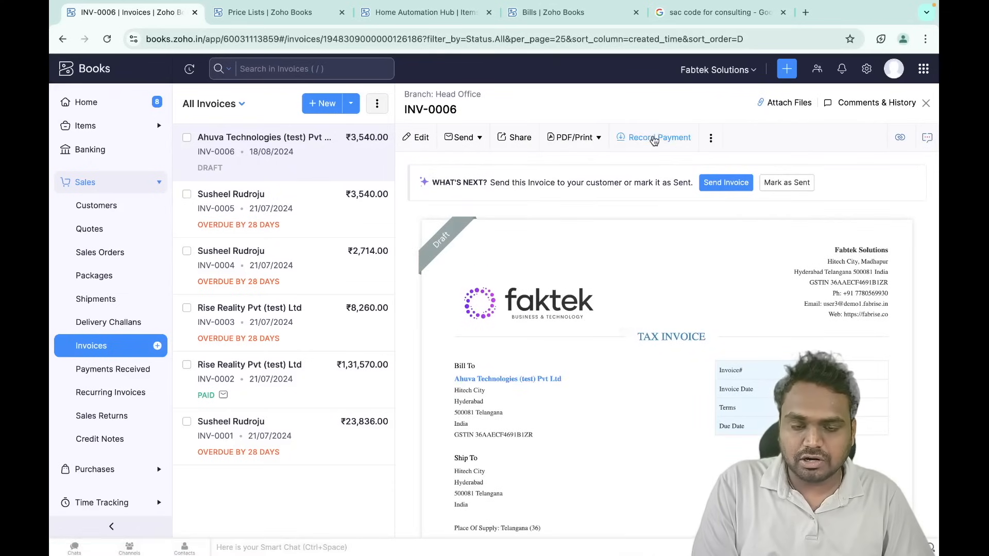
# - Mark invoice INV-0006 as sent
pyautogui.click(653, 140)
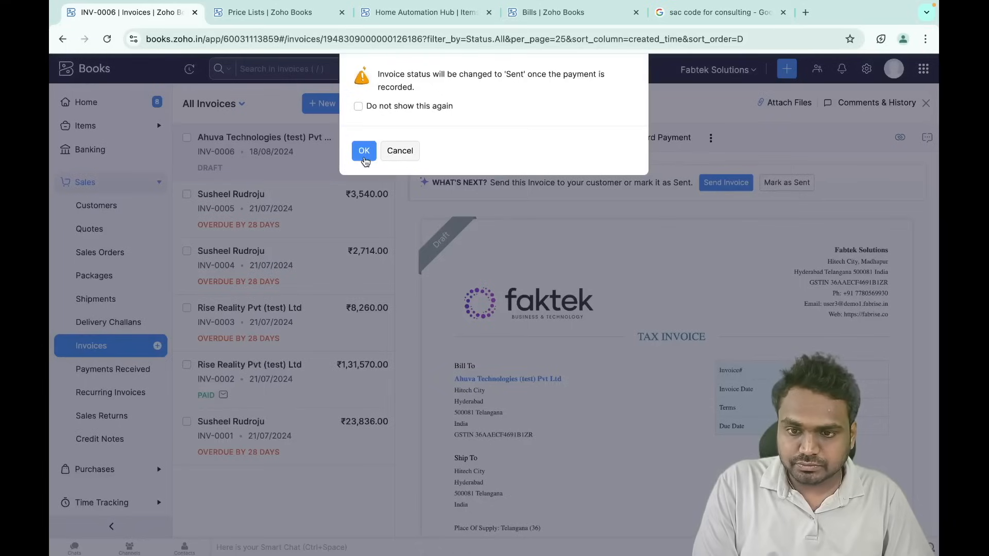
pyautogui.click(402, 151)
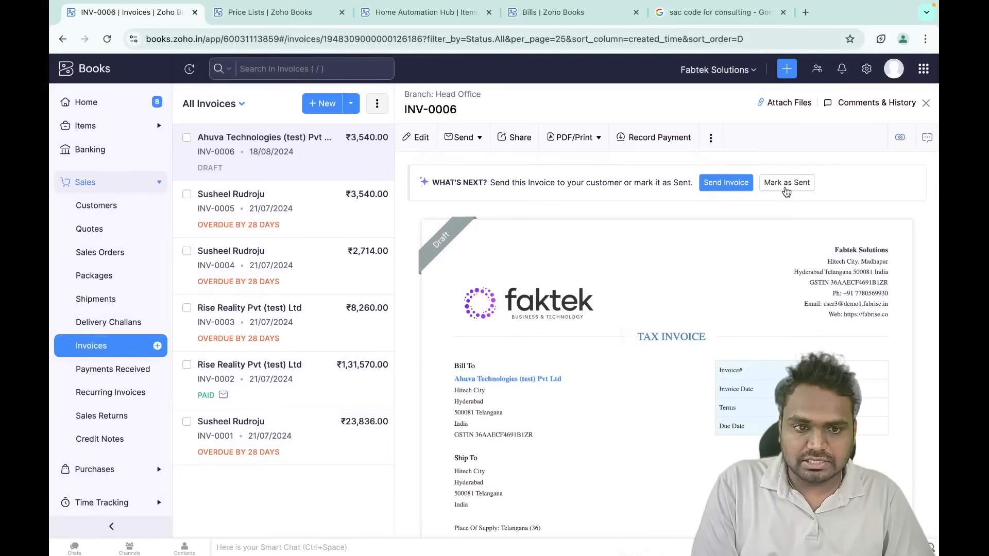
pyautogui.click(804, 181)
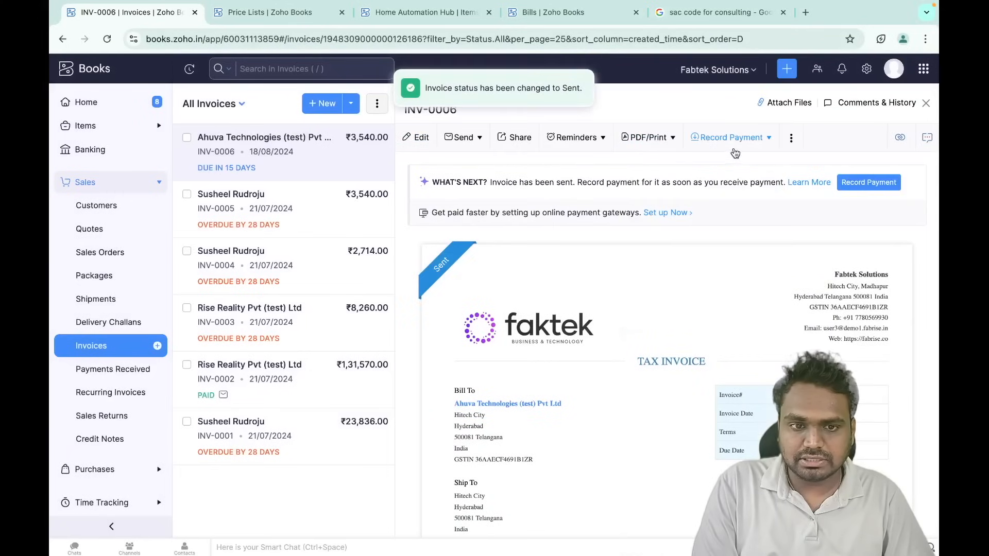
# - Start recording a payment for INV-0006, keeping the amount received at 3540
pyautogui.click(737, 147)
pyautogui.click(741, 165)
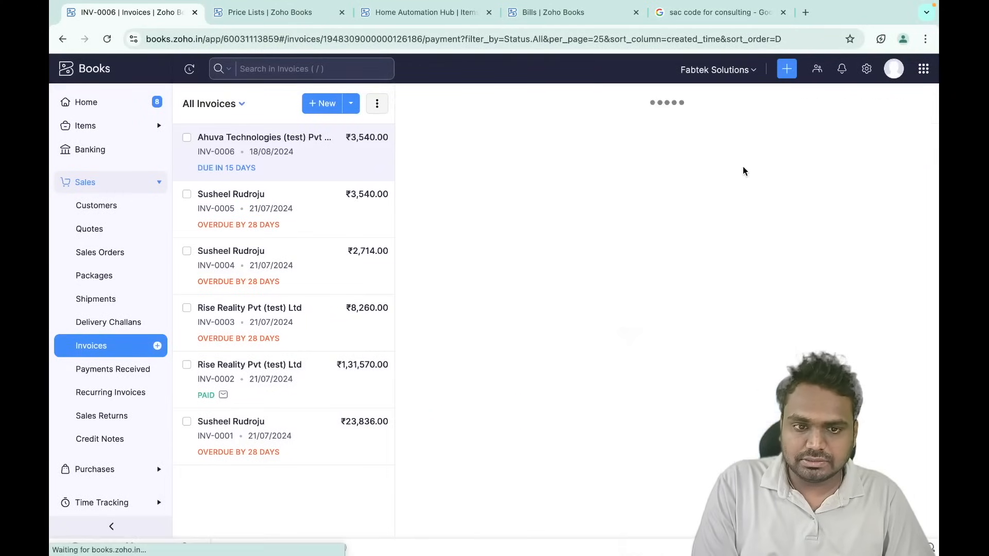
pyautogui.scroll(-2, 469, 287)
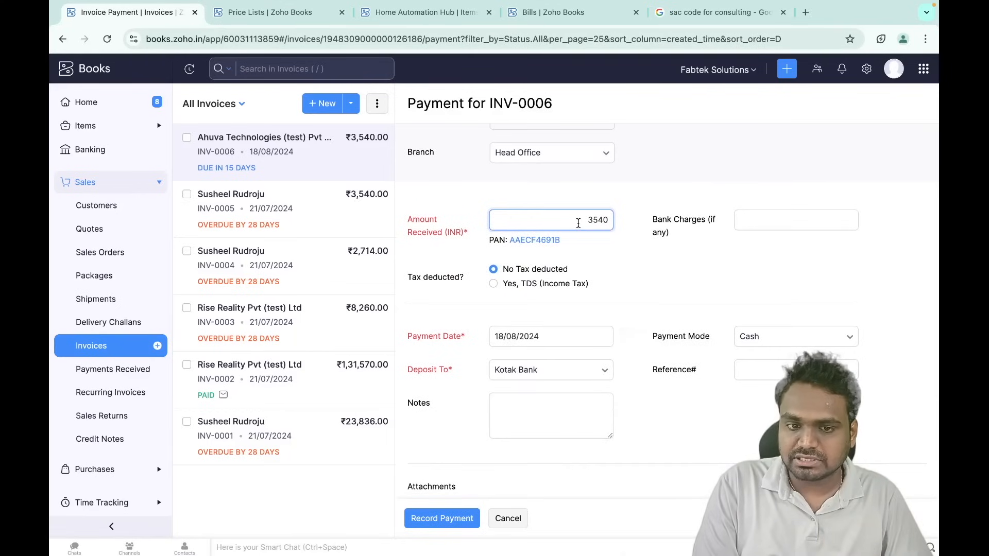
pyautogui.moveTo(584, 222); pyautogui.dragTo(620, 225)
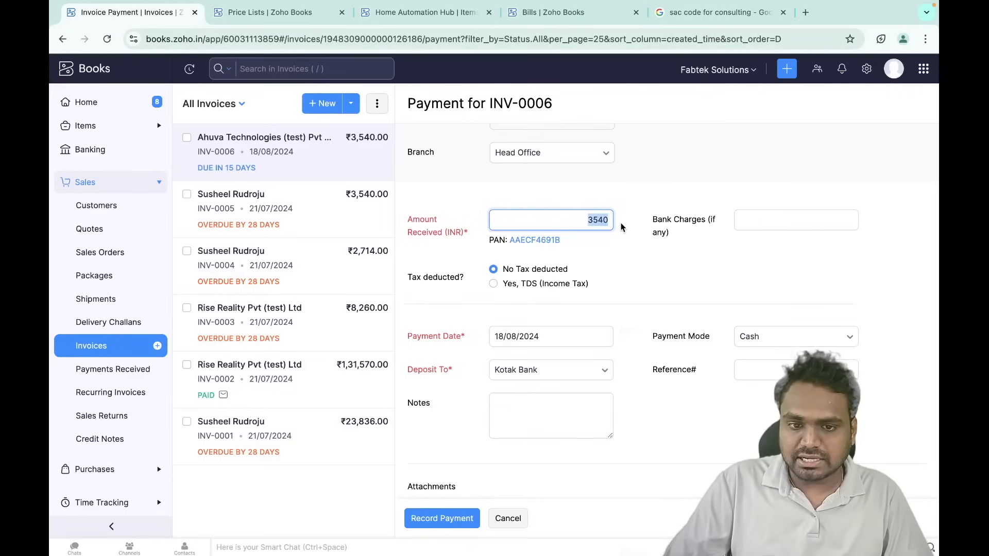
pyautogui.click(622, 242)
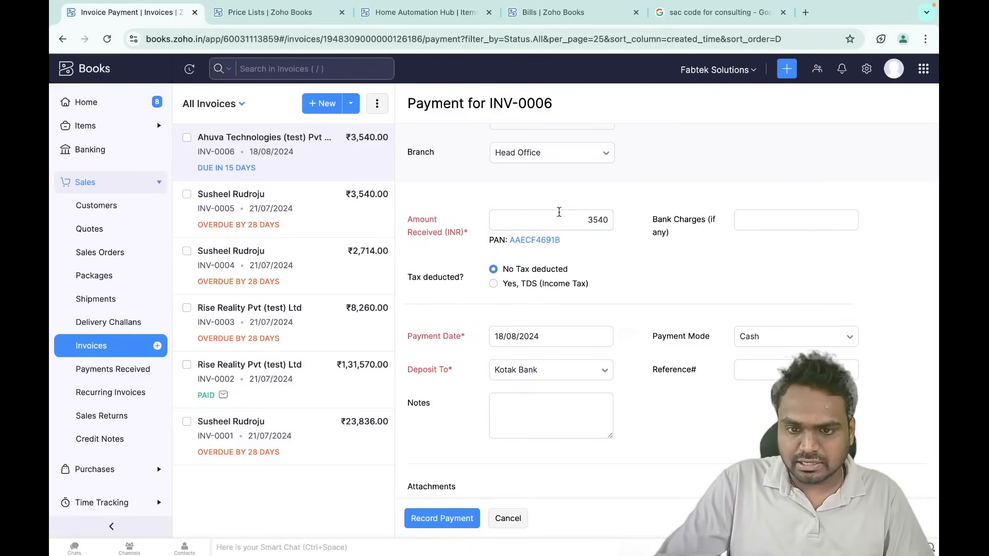
pyautogui.scroll(-2, 618, 280)
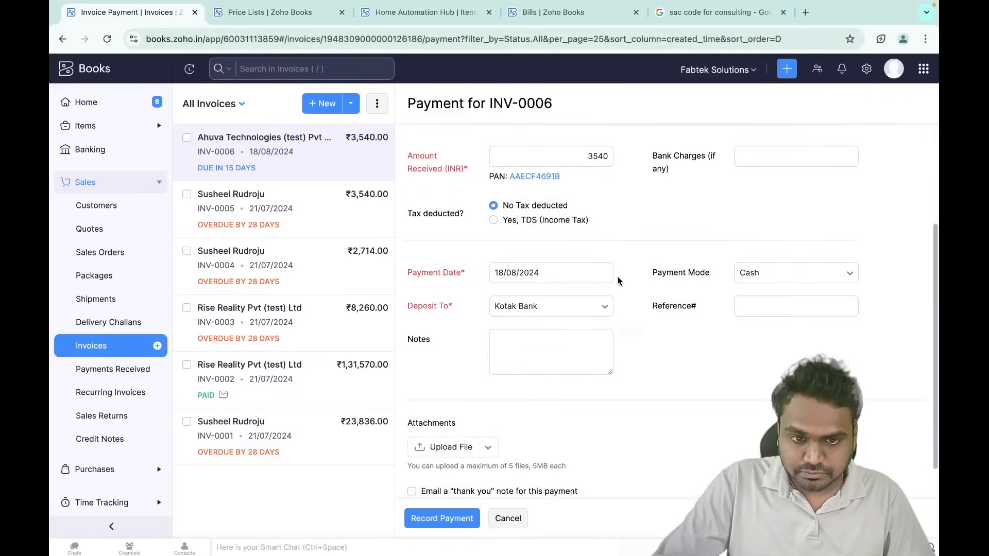
pyautogui.scroll(1, 647, 189)
pyautogui.click(755, 196)
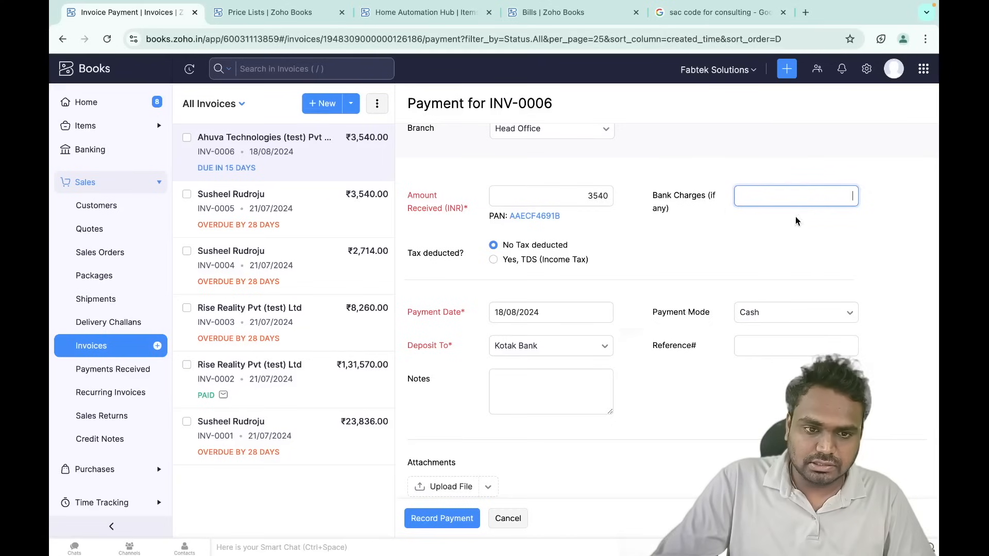
# - Try the TDS deducted option, then revert to no tax deducted
pyautogui.scroll(-1, 739, 236)
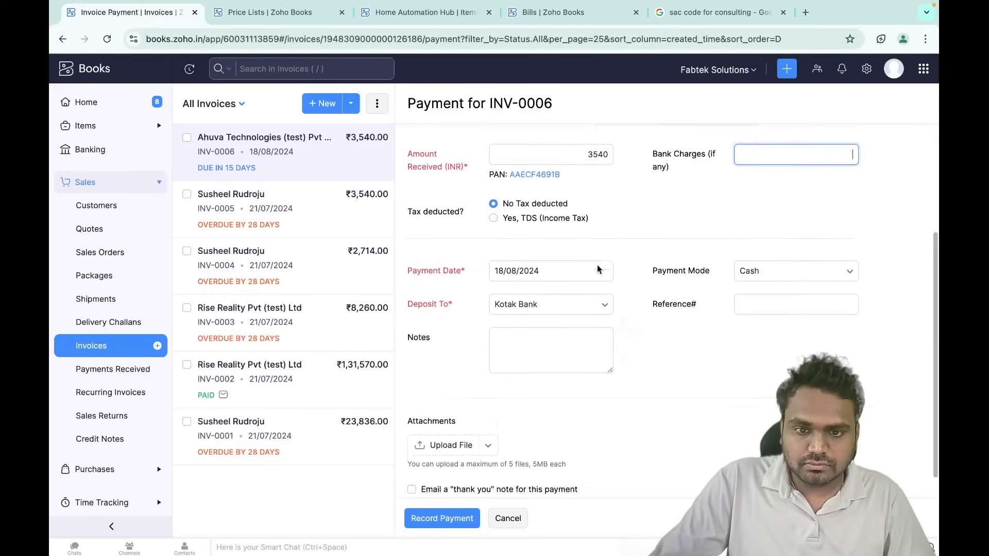
pyautogui.scroll(-1, 597, 267)
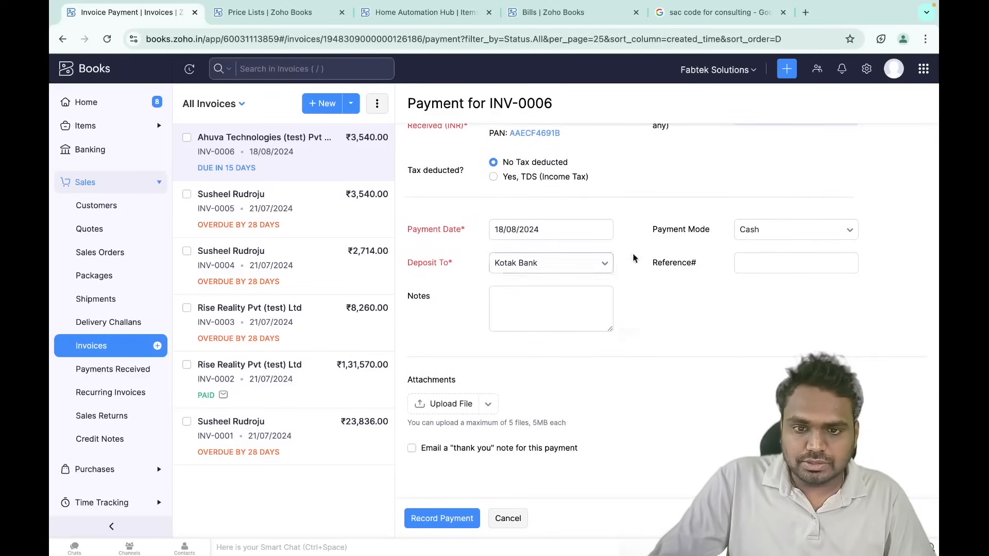
pyautogui.click(495, 179)
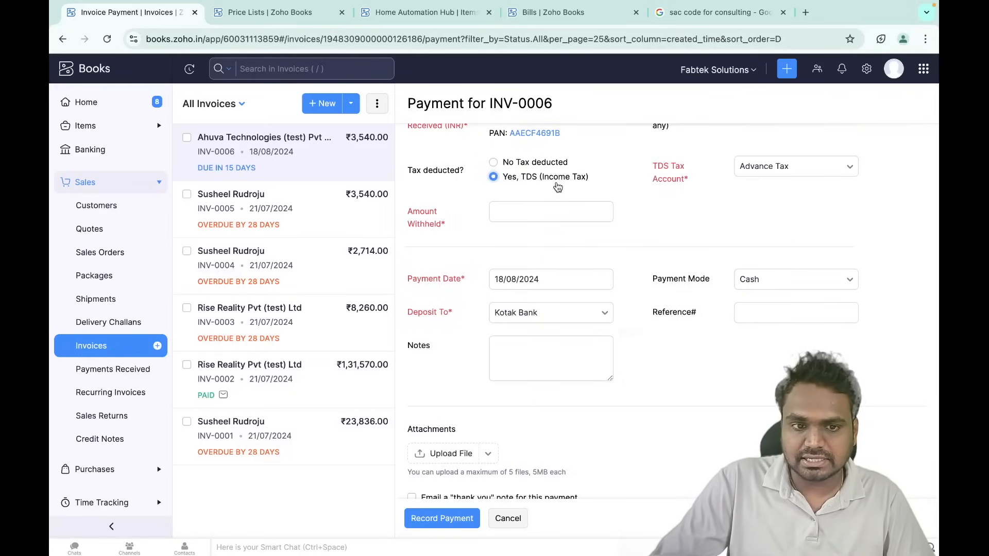
pyautogui.click(517, 212)
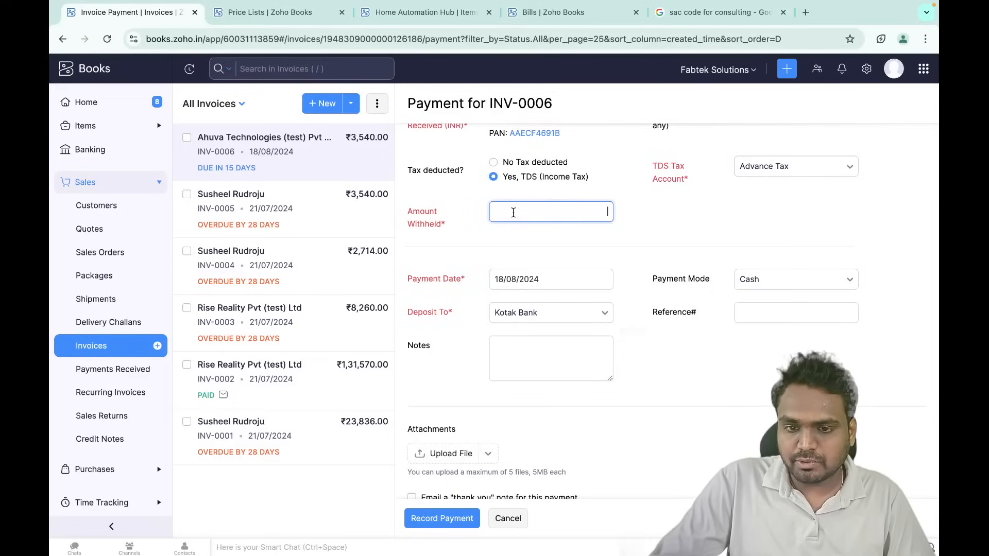
pyautogui.click(493, 163)
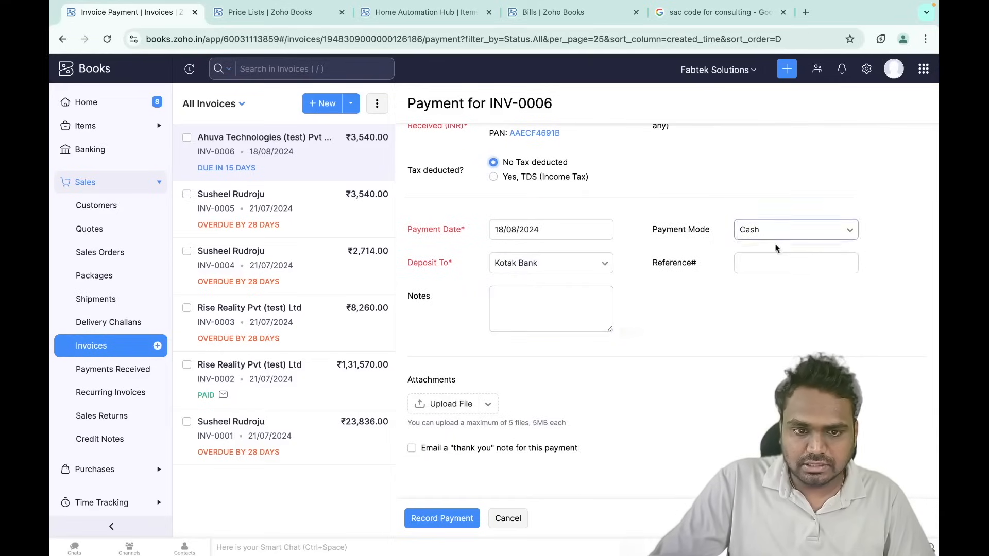
# - Set payment mode to Bank Transfer, tick the thank-you email, and record the payment
pyautogui.click(788, 235)
pyautogui.click(780, 302)
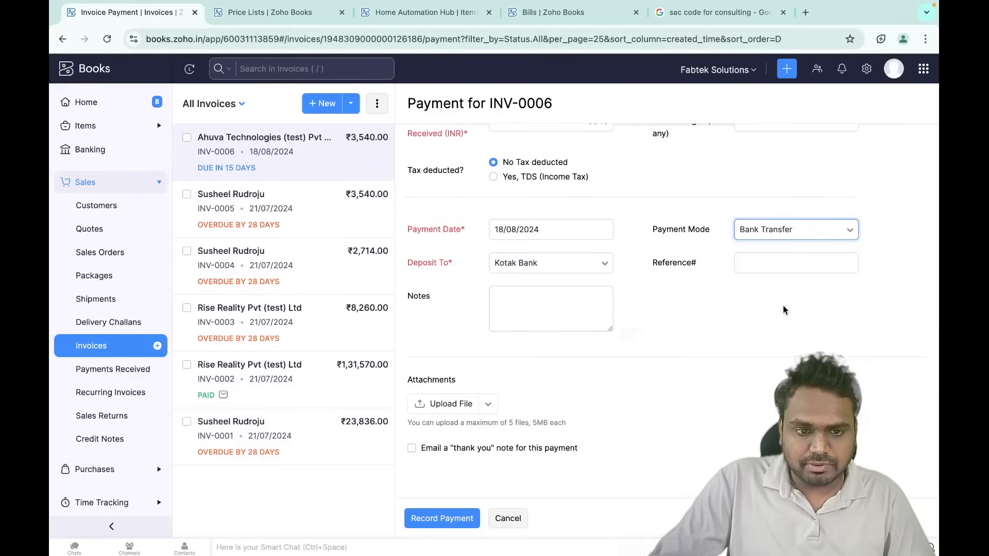
pyautogui.click(415, 449)
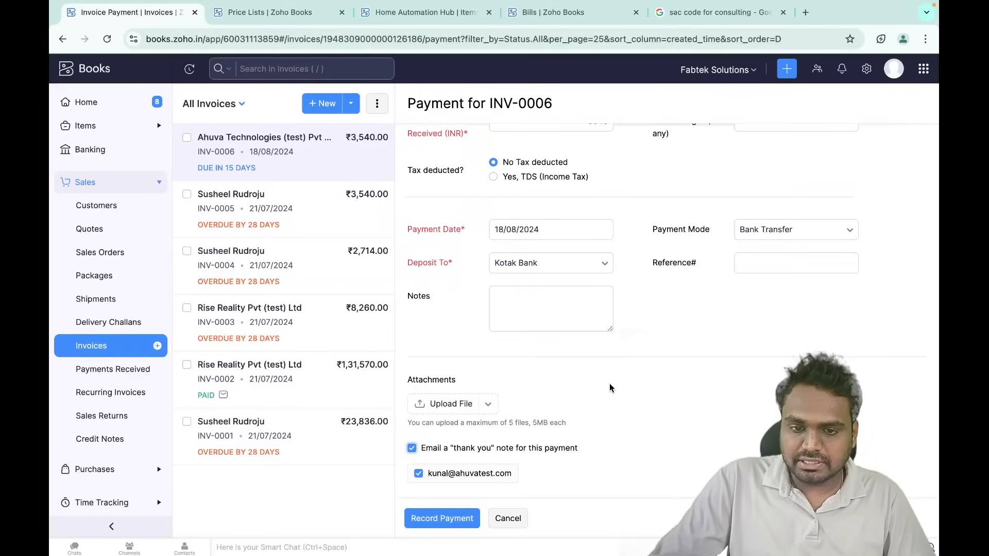
pyautogui.scroll(1, 560, 373)
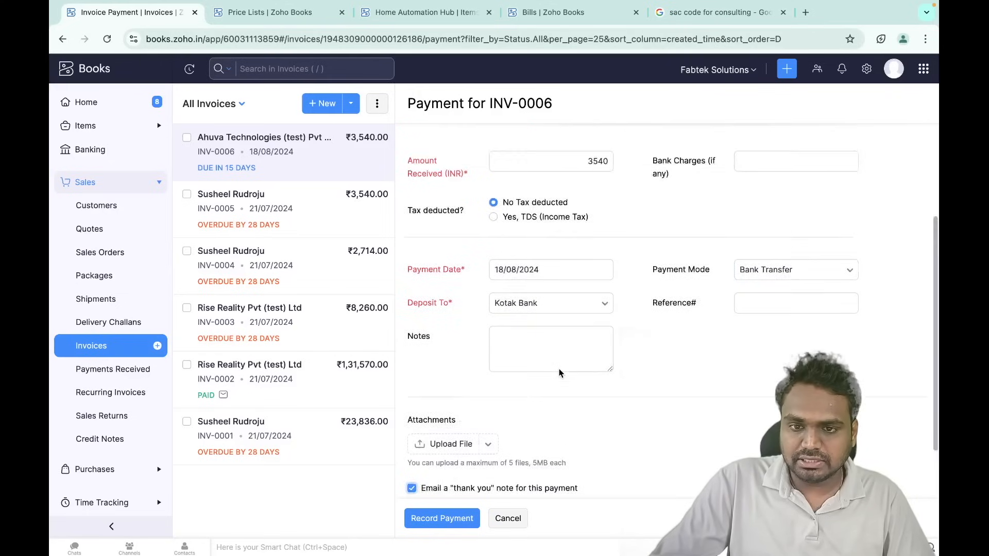
pyautogui.scroll(3, 559, 371)
pyautogui.scroll(-5, 559, 371)
pyautogui.scroll(5, 559, 372)
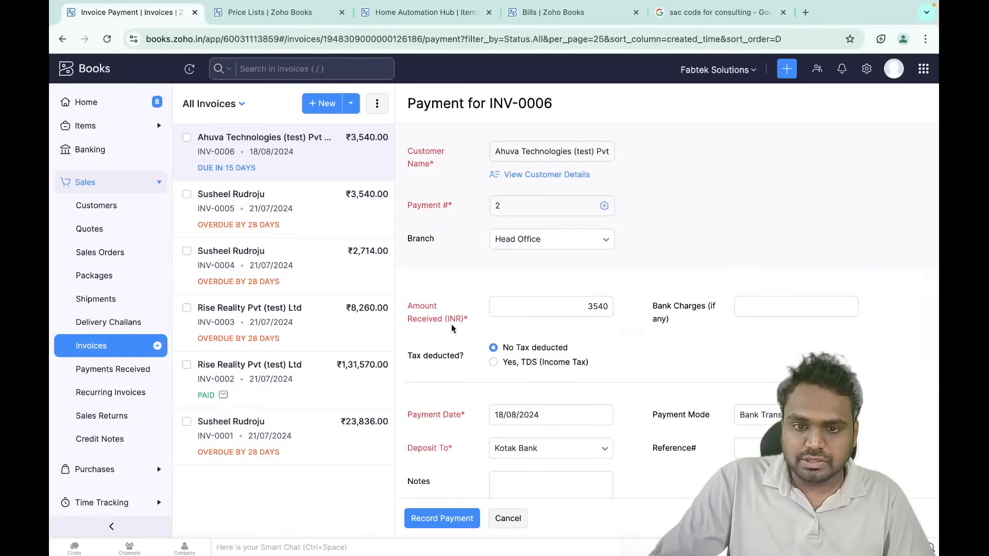
pyautogui.scroll(-5, 557, 329)
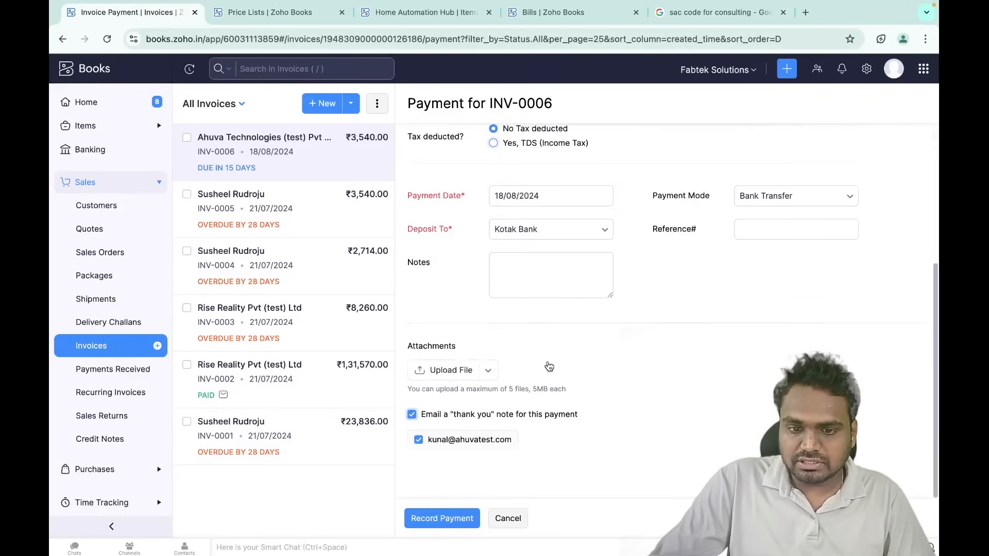
pyautogui.click(458, 522)
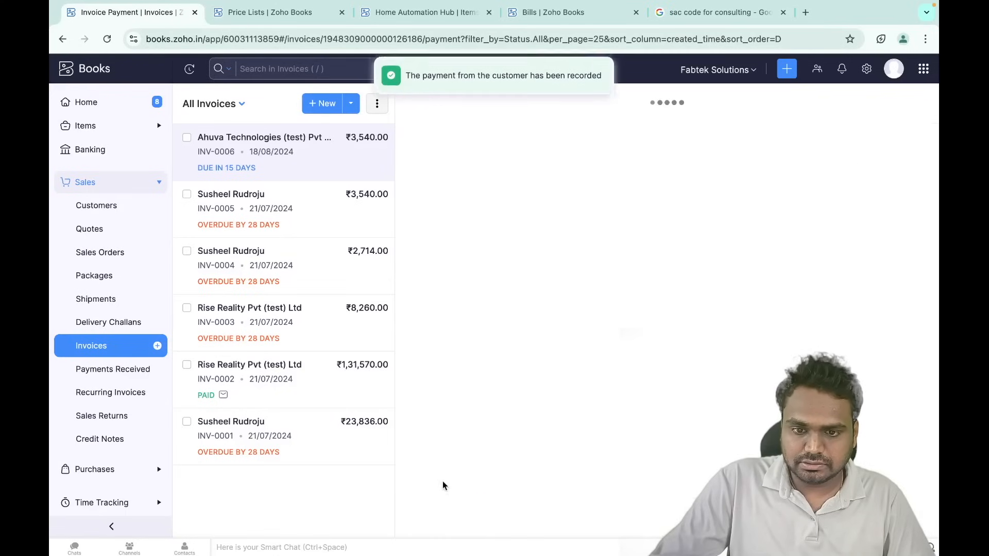
# - Open payment 2 (₹3,540.00, Bank Transfer) from INV-0006, then close it to All Received Payments
pyautogui.scroll(-3, 568, 462)
pyautogui.scroll(-5, 568, 462)
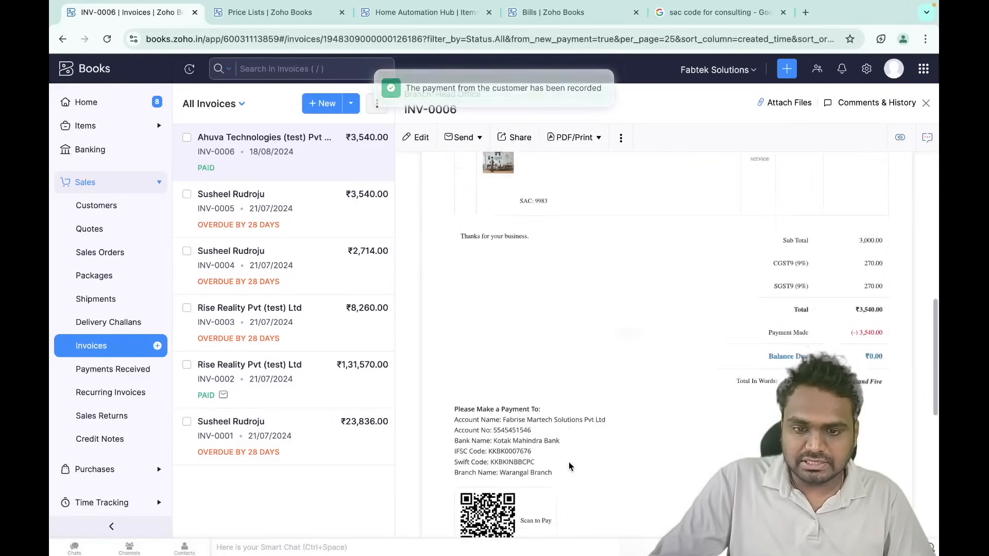
pyautogui.scroll(10, 568, 461)
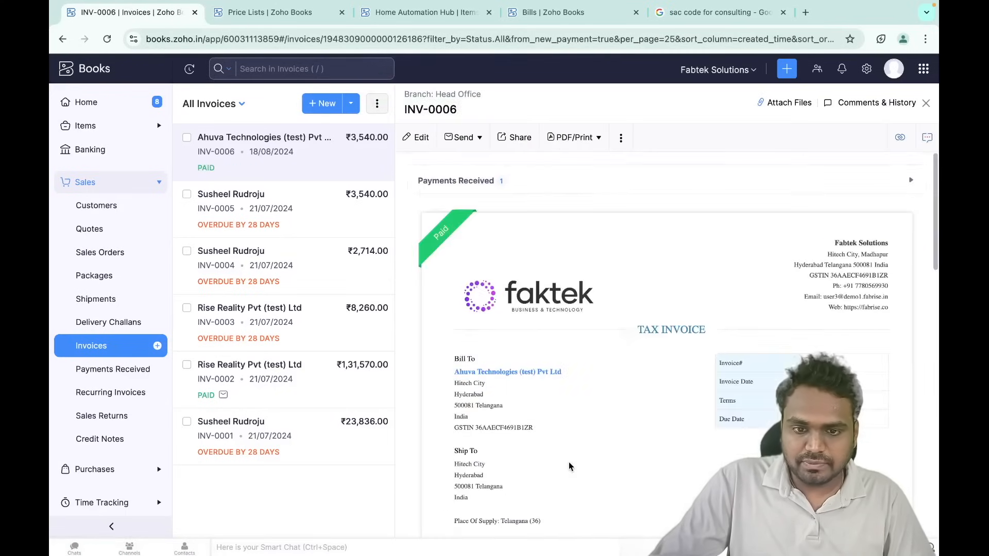
pyautogui.click(516, 185)
pyautogui.click(505, 224)
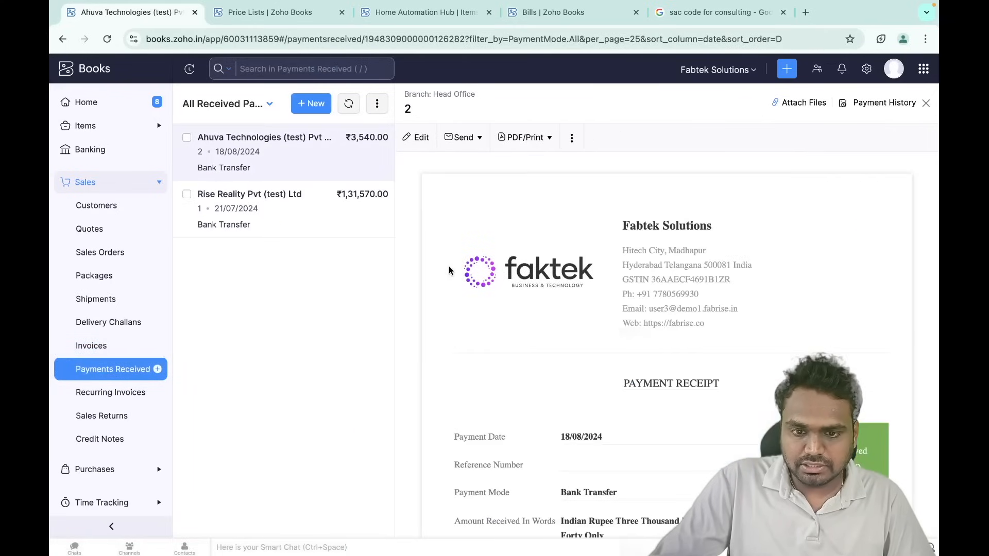
pyautogui.scroll(-5, 606, 363)
pyautogui.scroll(-5, 606, 364)
pyautogui.scroll(10, 605, 364)
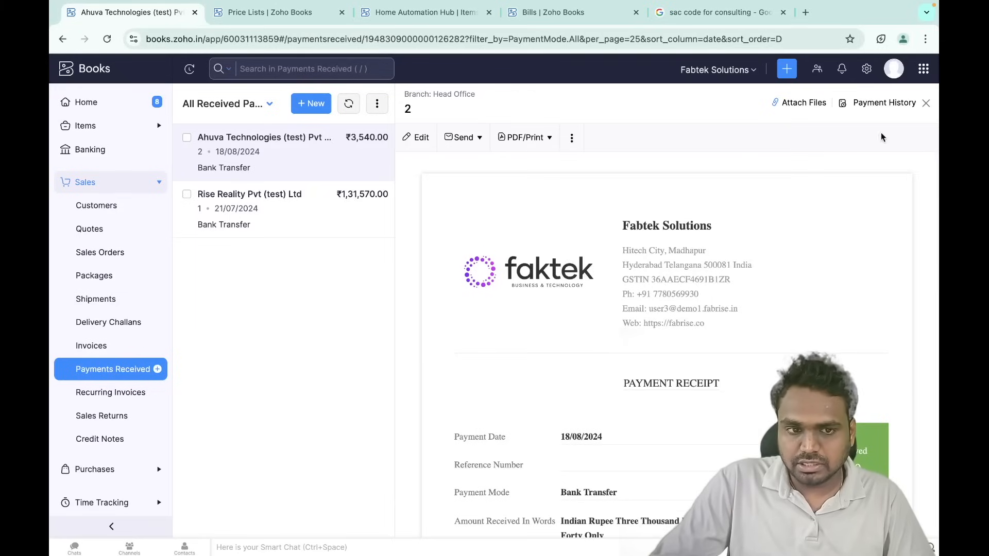
pyautogui.click(926, 103)
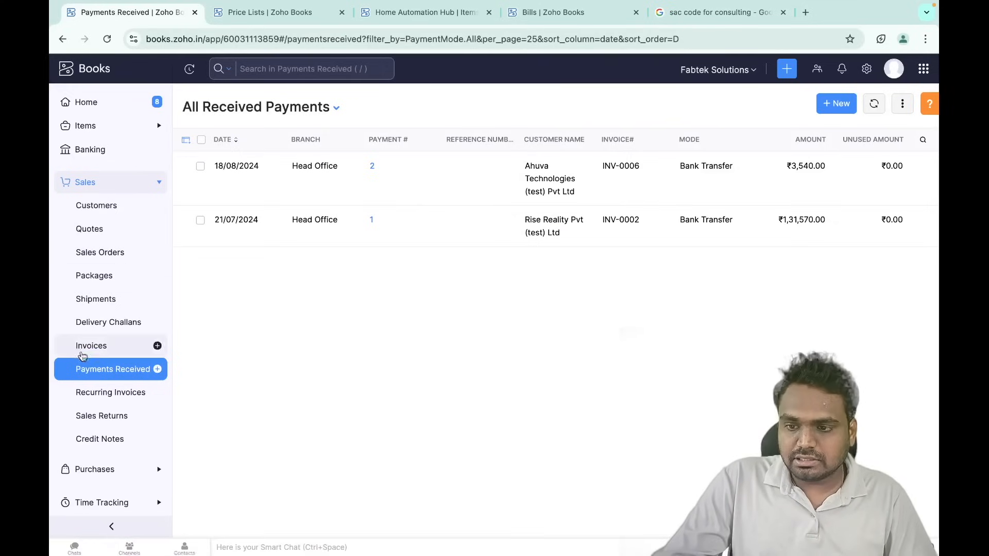
pyautogui.click(91, 229)
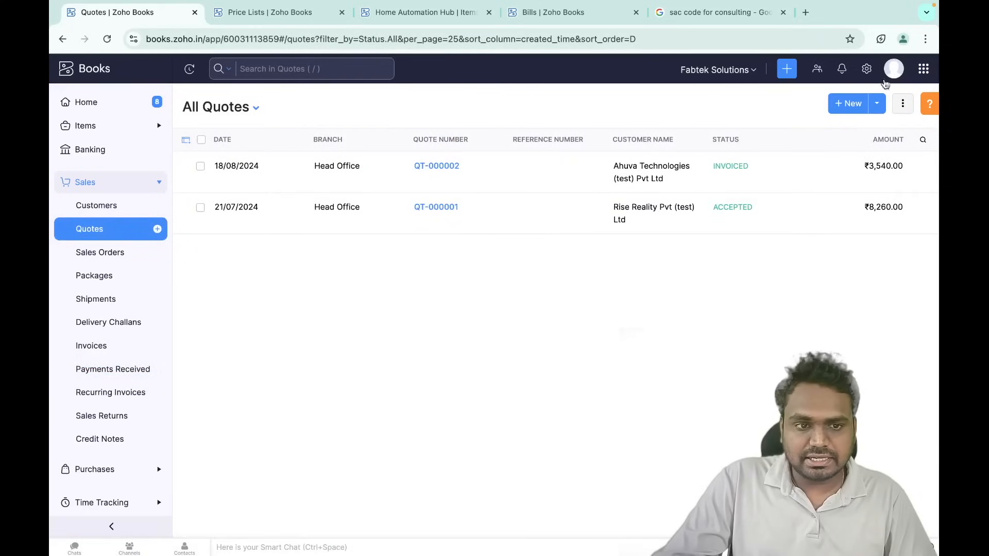
# - Start a new quote for customer Ahuva Technologies (test) Pvt Ltd
pyautogui.click(847, 104)
pyautogui.click(396, 155)
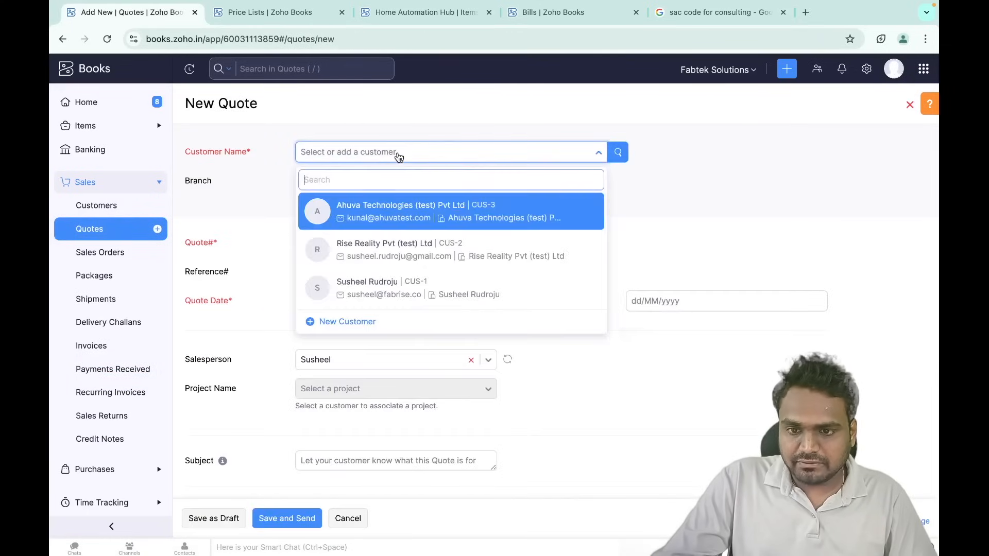
pyautogui.click(399, 209)
pyautogui.scroll(-1, 404, 357)
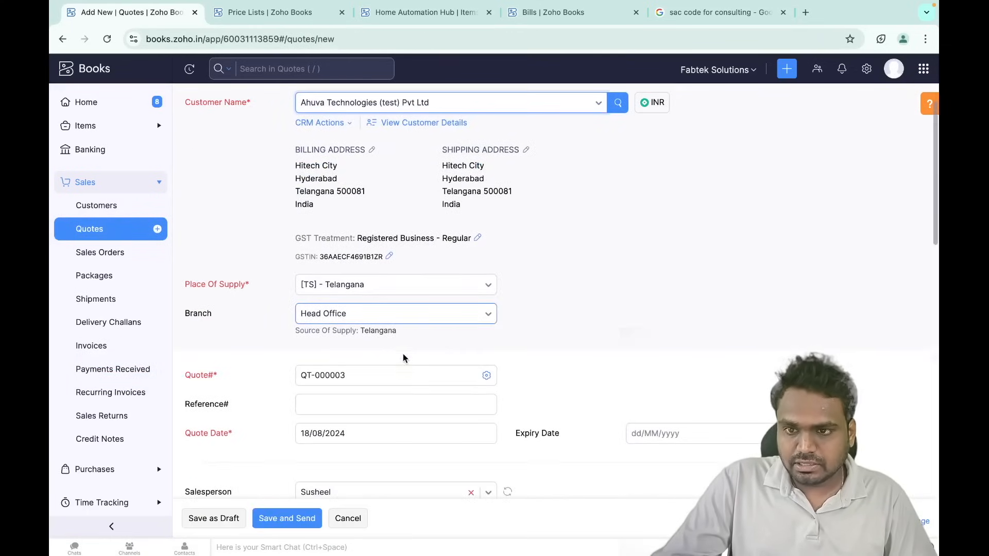
pyautogui.scroll(-5, 309, 333)
pyautogui.scroll(-4, 308, 333)
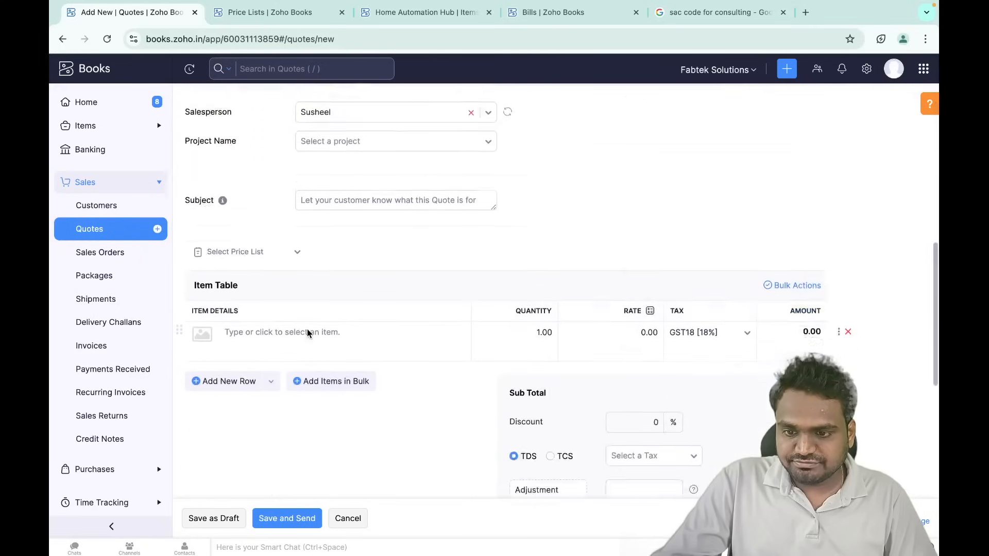
pyautogui.scroll(10, 307, 333)
pyautogui.scroll(-10, 308, 334)
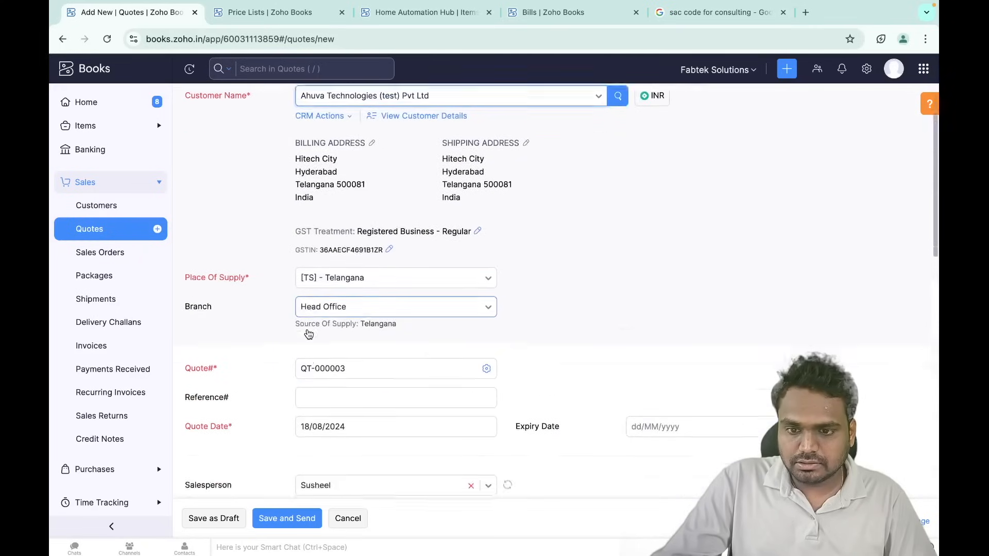
pyautogui.scroll(1, 307, 329)
# - Add Home Automation Hub to the quote with quantity 5, after checking its stock
pyautogui.click(309, 187)
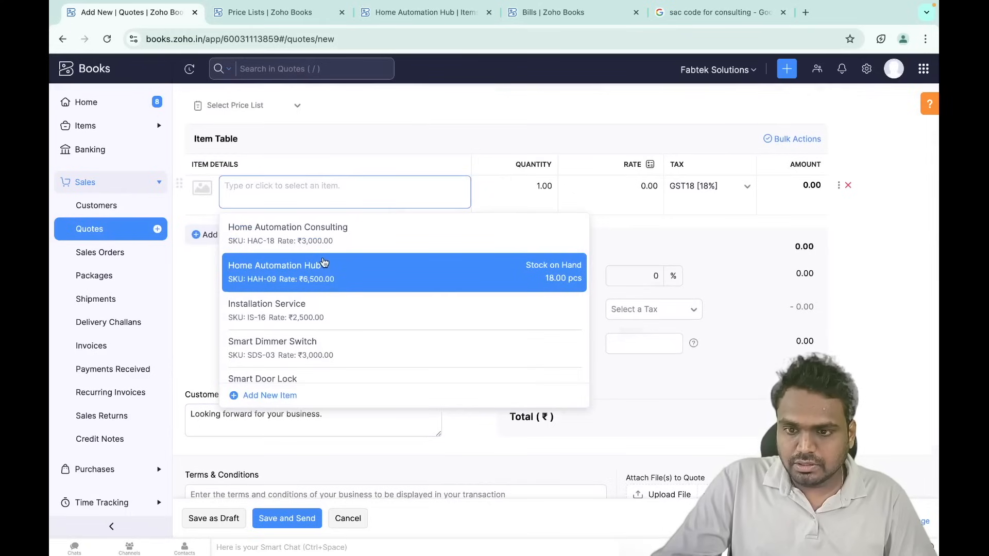
pyautogui.click(318, 275)
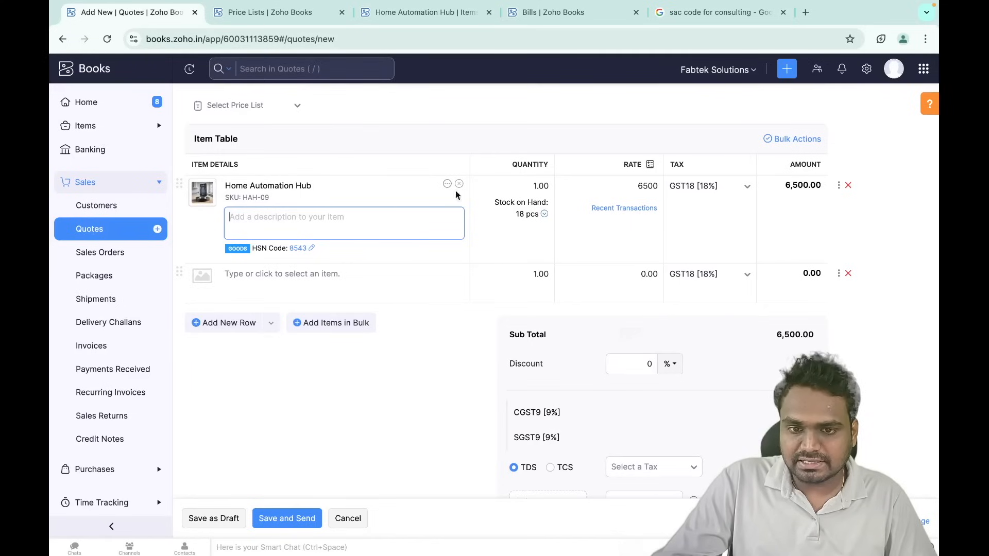
pyautogui.click(545, 216)
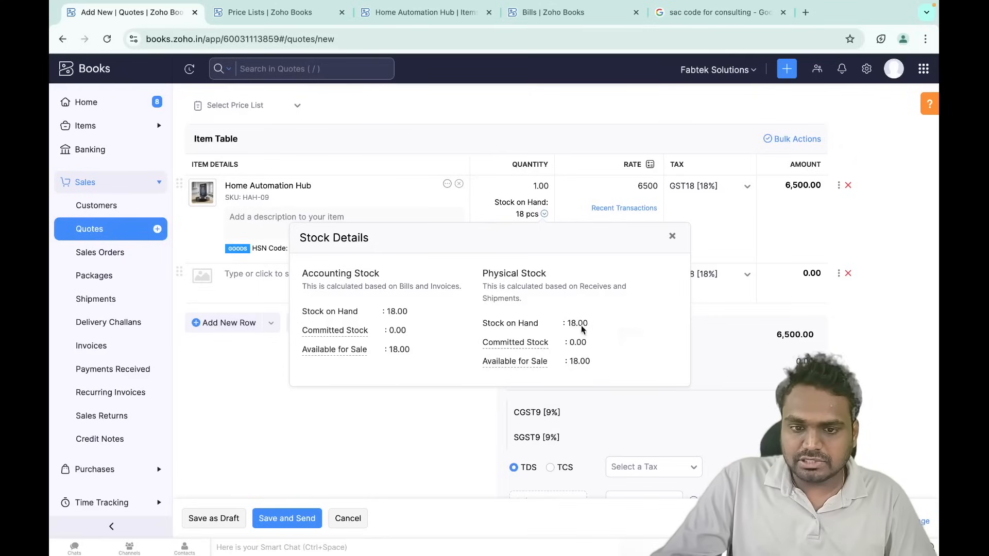
pyautogui.click(673, 237)
pyautogui.click(514, 184)
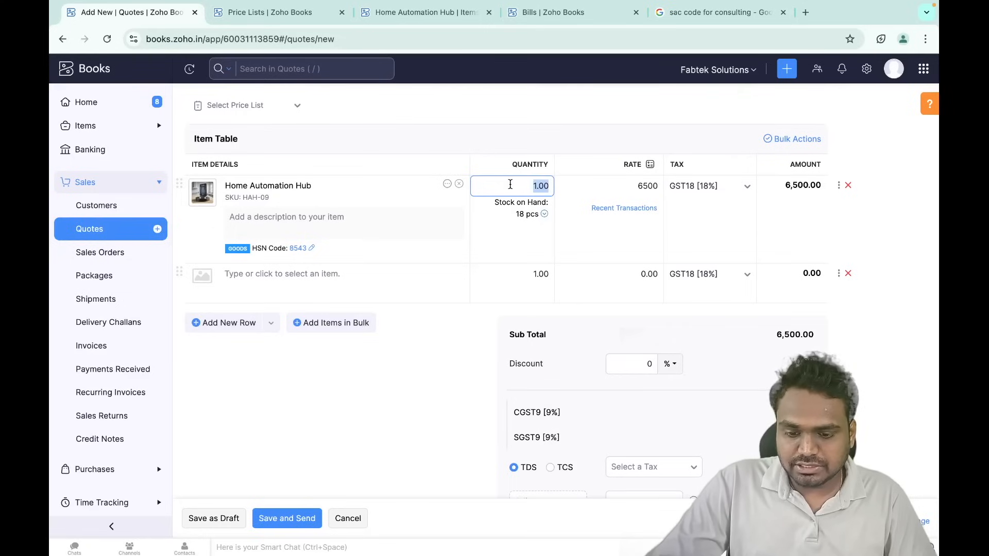
pyautogui.write('5')
pyautogui.click(560, 159)
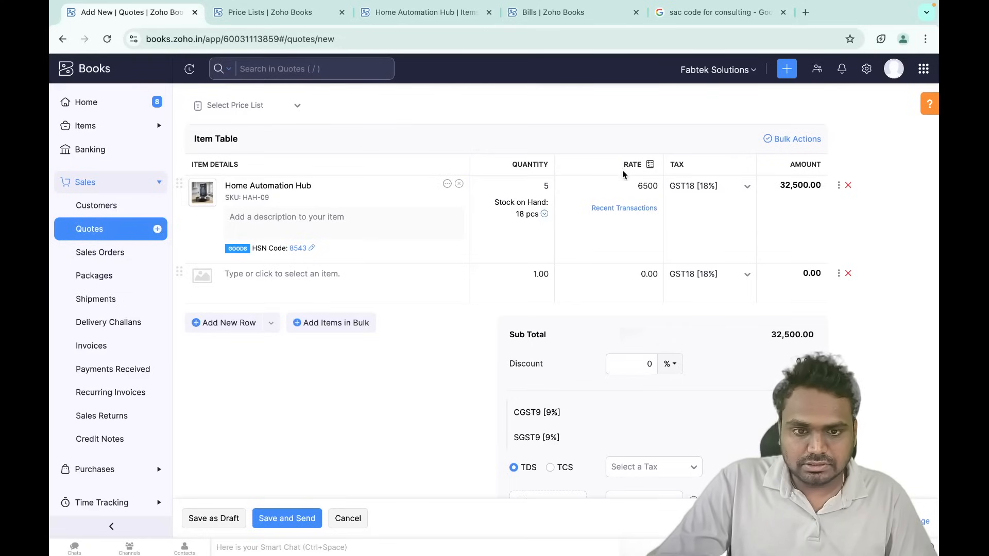
# - Apply a 10% discount, bringing the quote total to ₹34,515.00
pyautogui.scroll(-3, 649, 265)
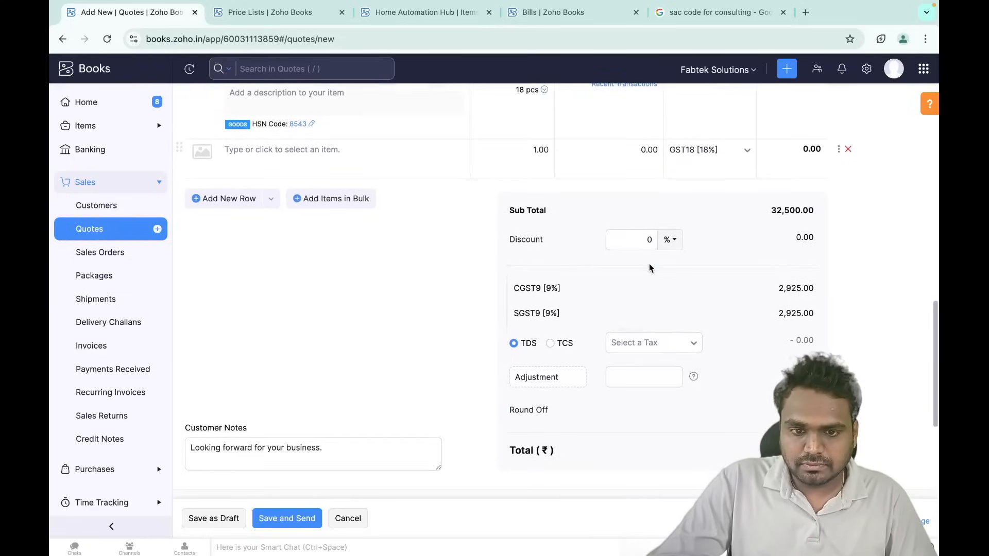
pyautogui.click(626, 212)
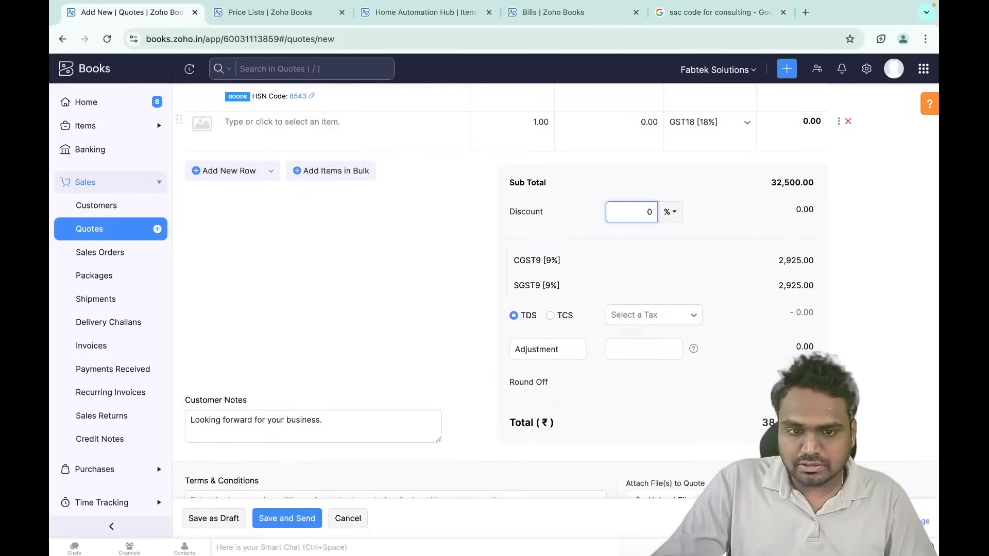
pyautogui.write('1')
pyautogui.click(648, 241)
pyautogui.scroll(-2, 612, 269)
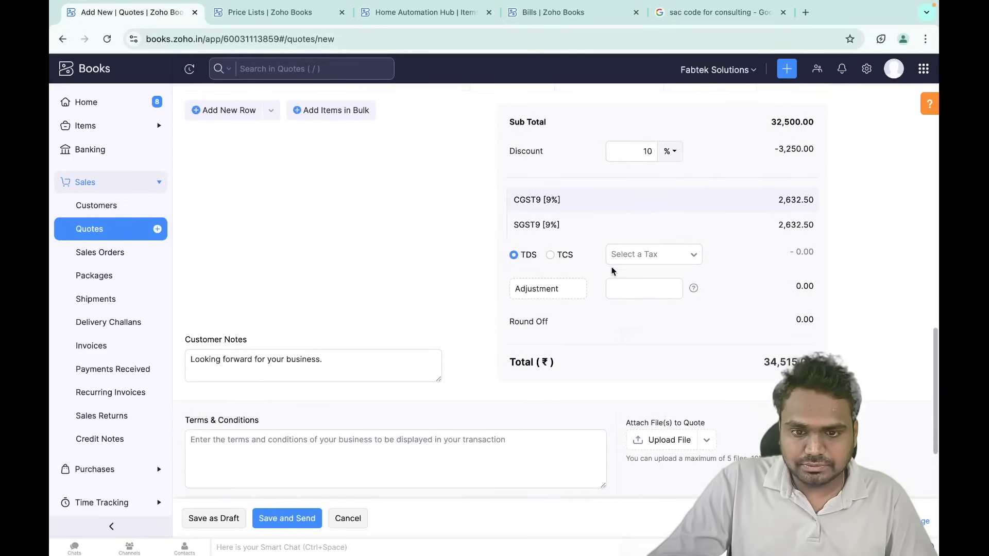
pyautogui.scroll(-3, 554, 313)
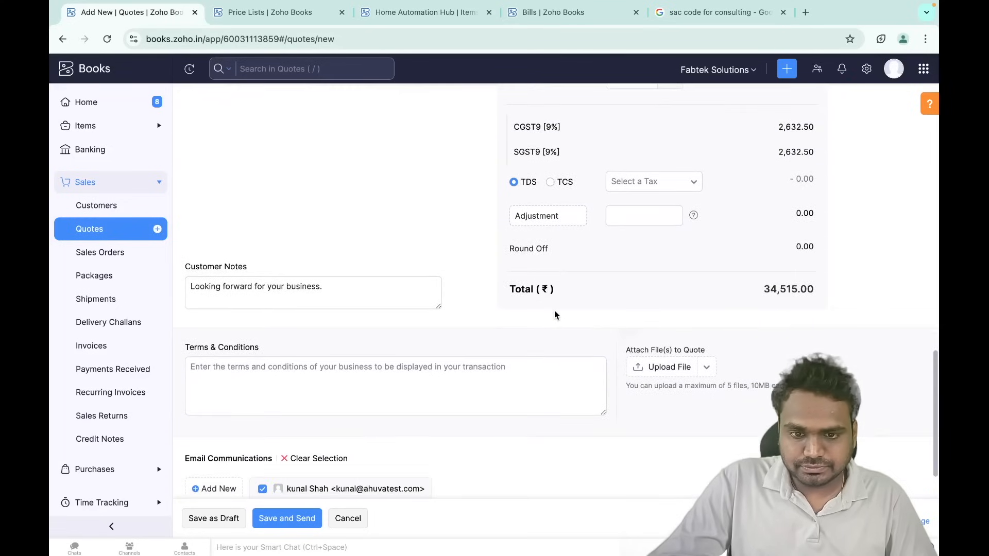
pyautogui.scroll(-3, 503, 243)
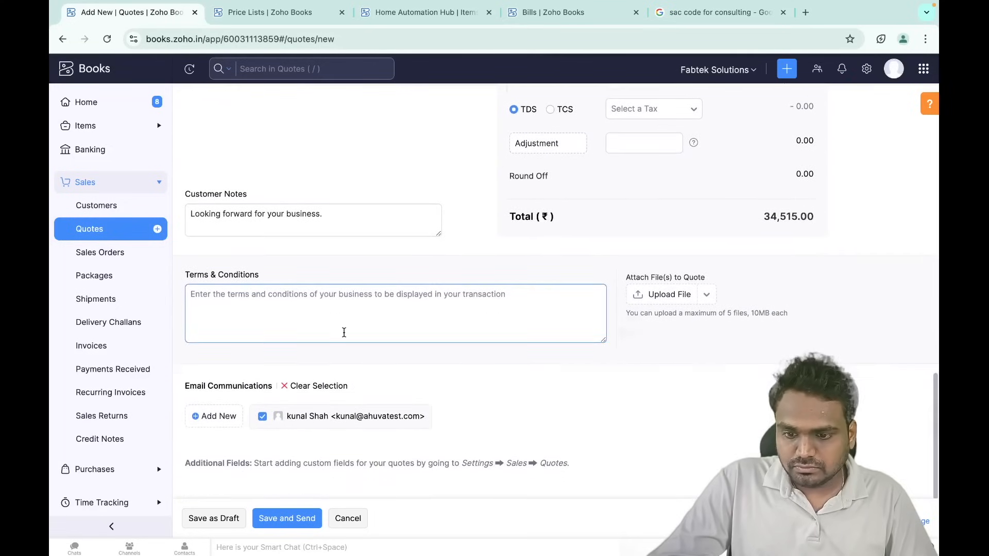
# - Save quote QT-000003 without emailing it and review its preview
pyautogui.click(272, 518)
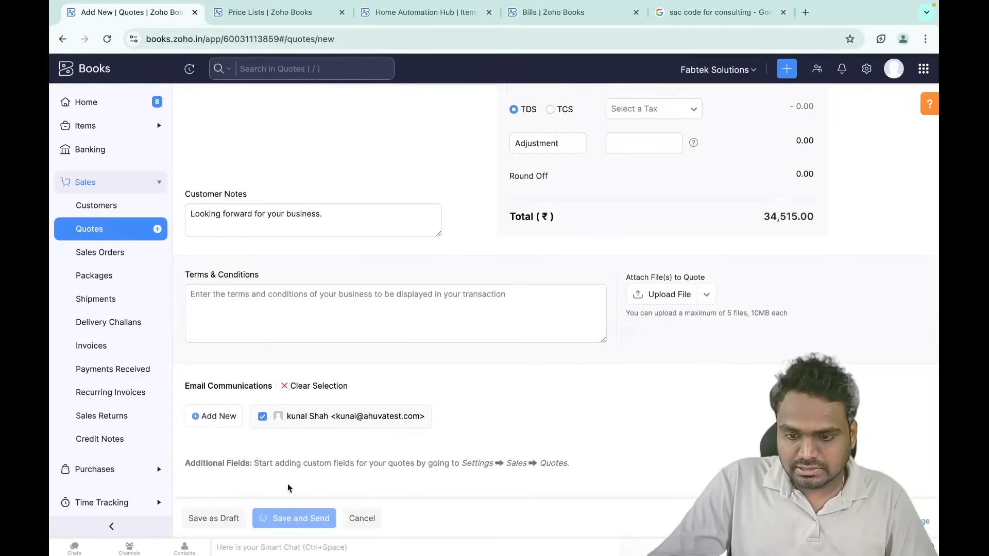
pyautogui.scroll(-5, 344, 358)
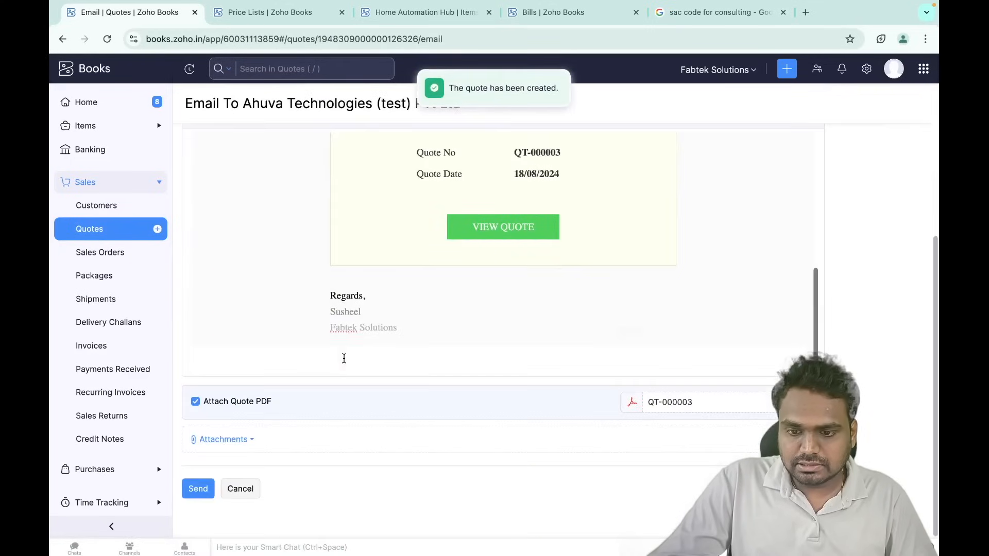
pyautogui.click(235, 488)
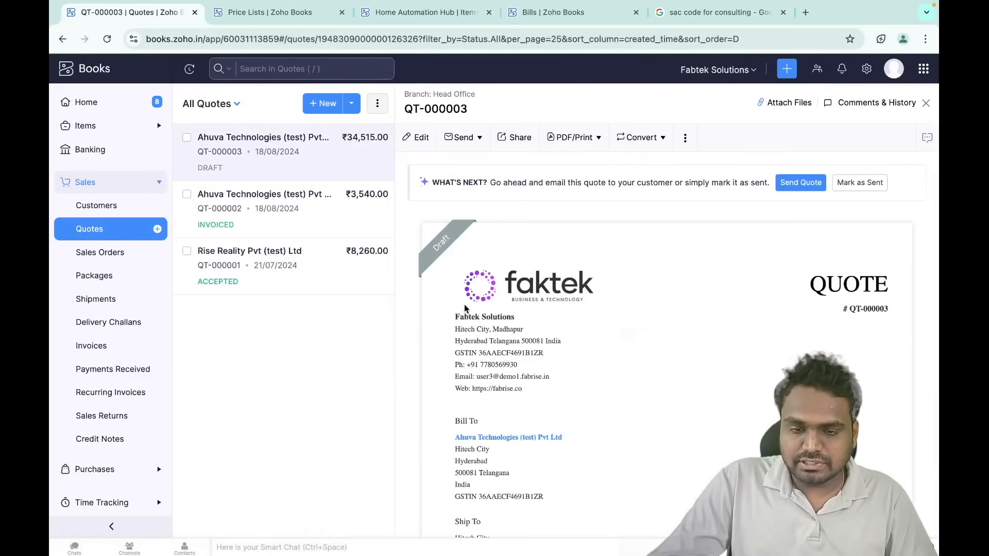
pyautogui.scroll(-5, 675, 404)
pyautogui.scroll(-5, 673, 400)
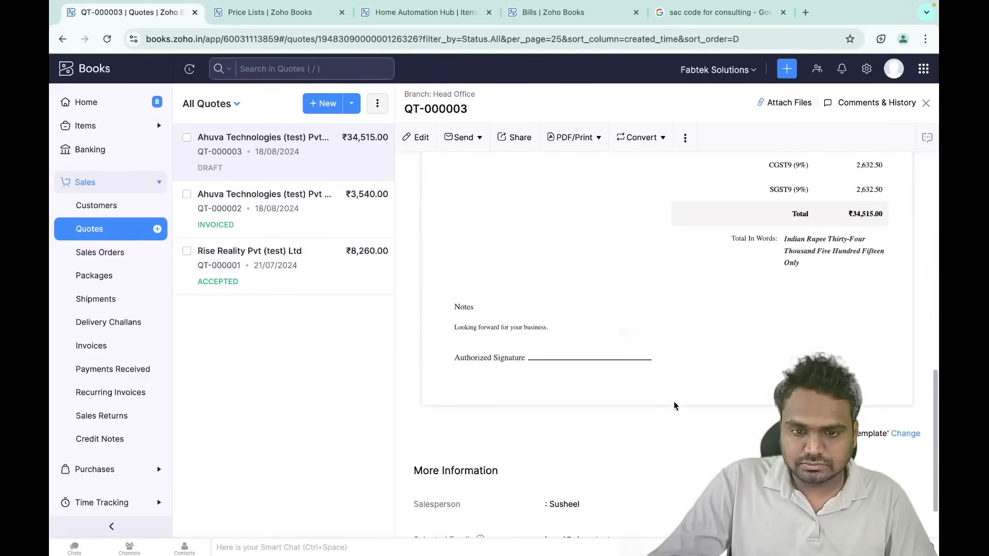
pyautogui.scroll(15, 673, 400)
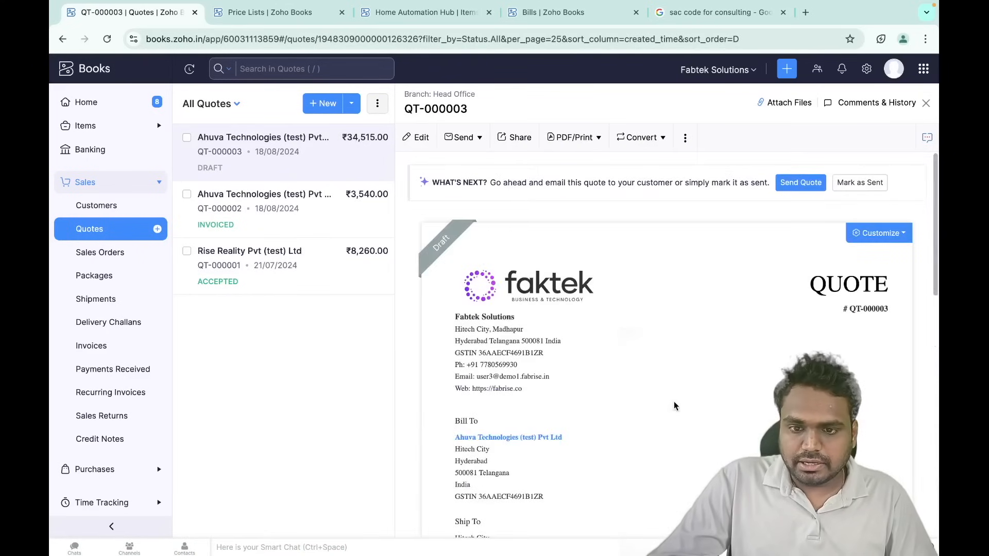
pyautogui.scroll(-5, 674, 400)
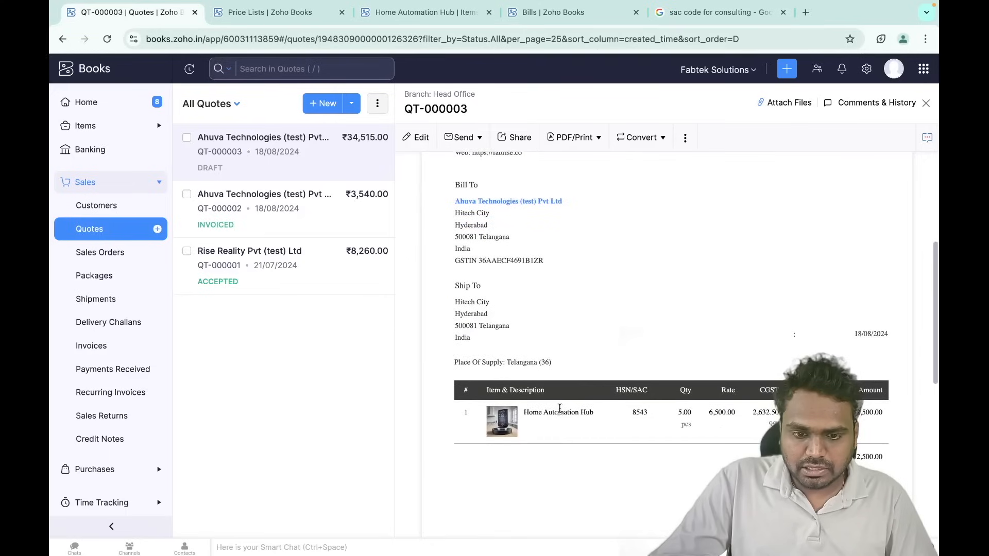
# - Check the Home Automation Hub item's Accounting Stock to confirm nothing is committed yet
pyautogui.doubleClick(560, 412)
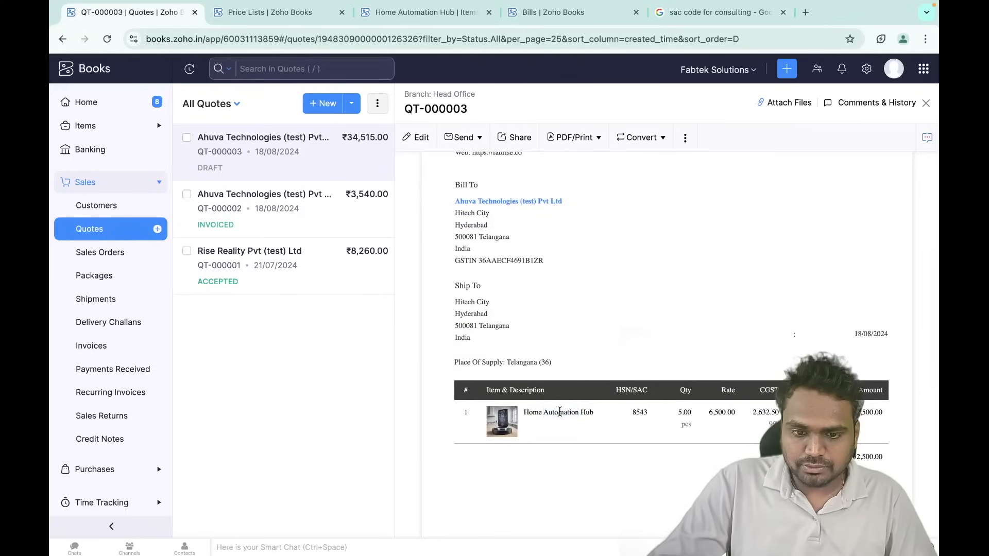
pyautogui.doubleClick(560, 412)
pyautogui.tripleClick(560, 412)
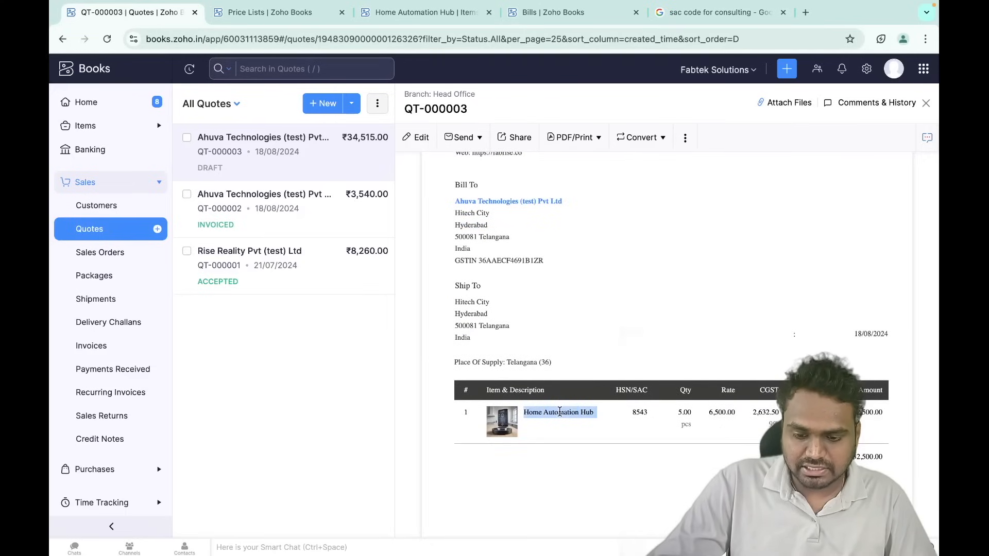
pyautogui.click(268, 12)
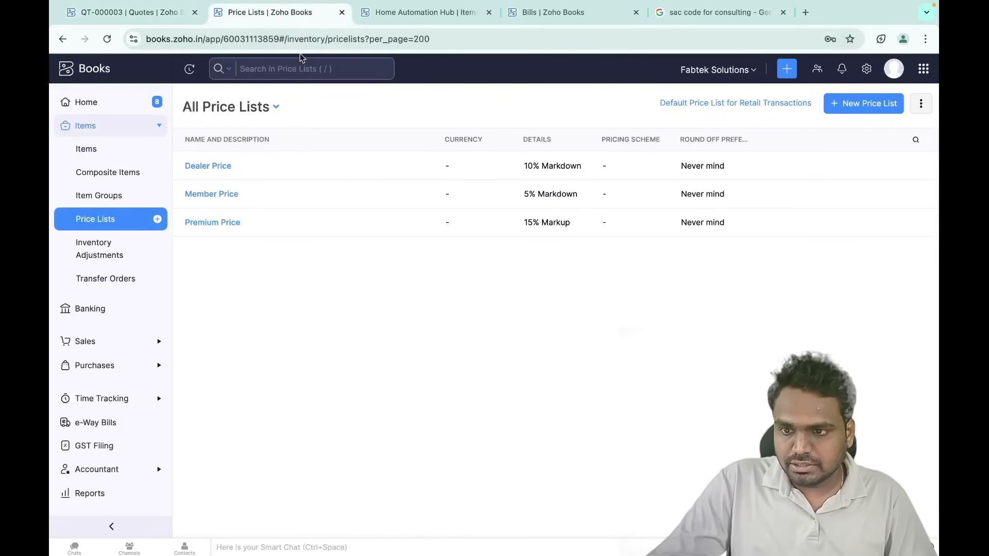
pyautogui.click(95, 150)
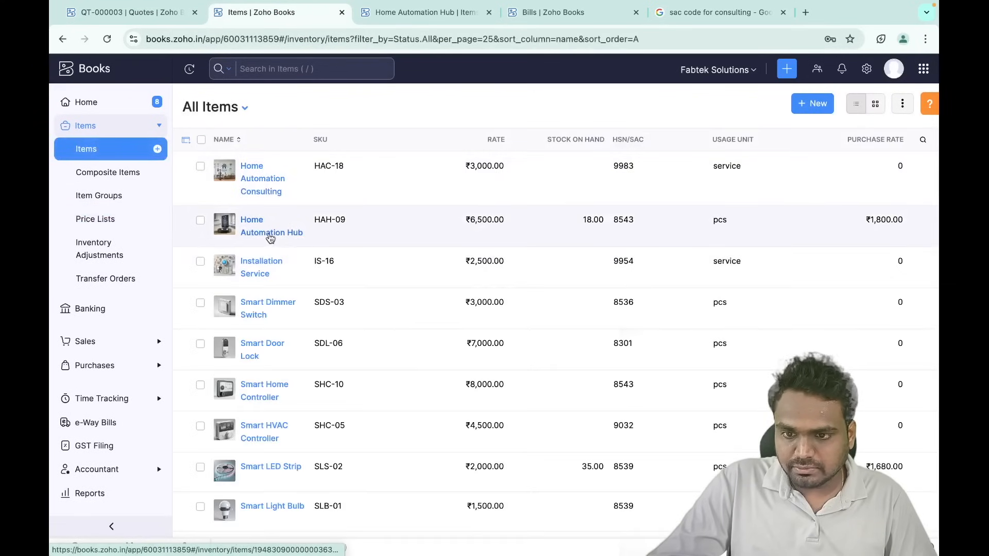
pyautogui.click(271, 234)
pyautogui.scroll(-3, 759, 402)
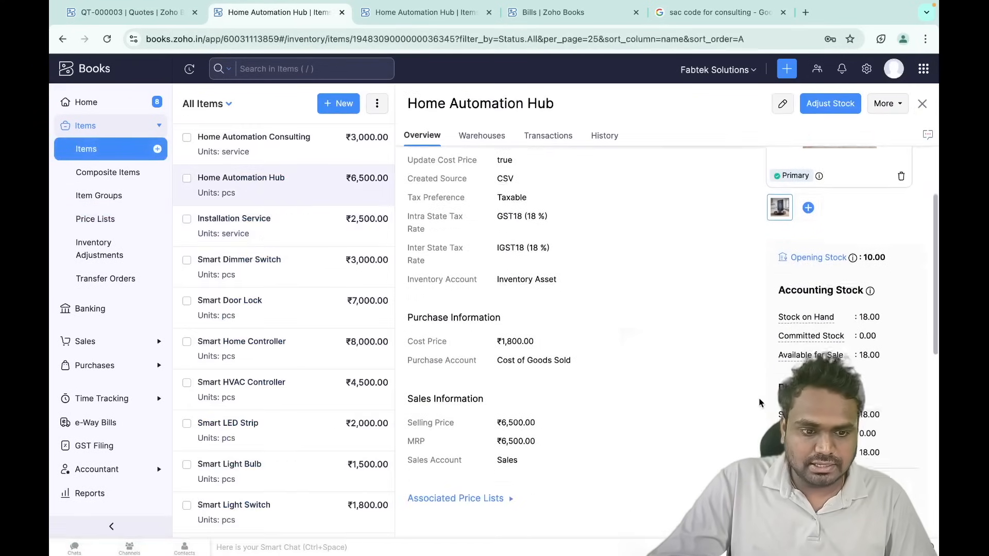
pyautogui.scroll(-5, 873, 340)
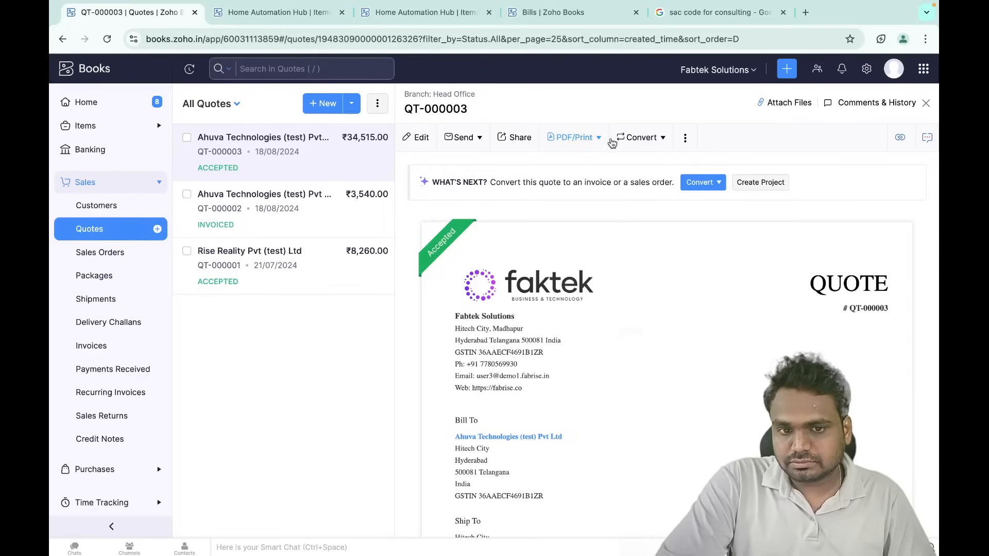
# - Convert quote QT-000003 into a sales order and review the prefilled form
pyautogui.click(643, 143)
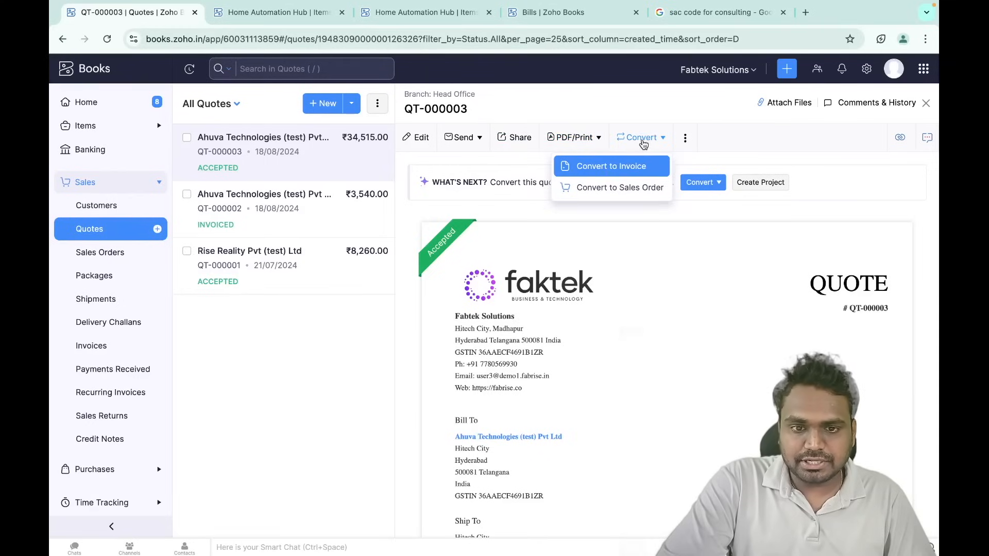
pyautogui.click(627, 190)
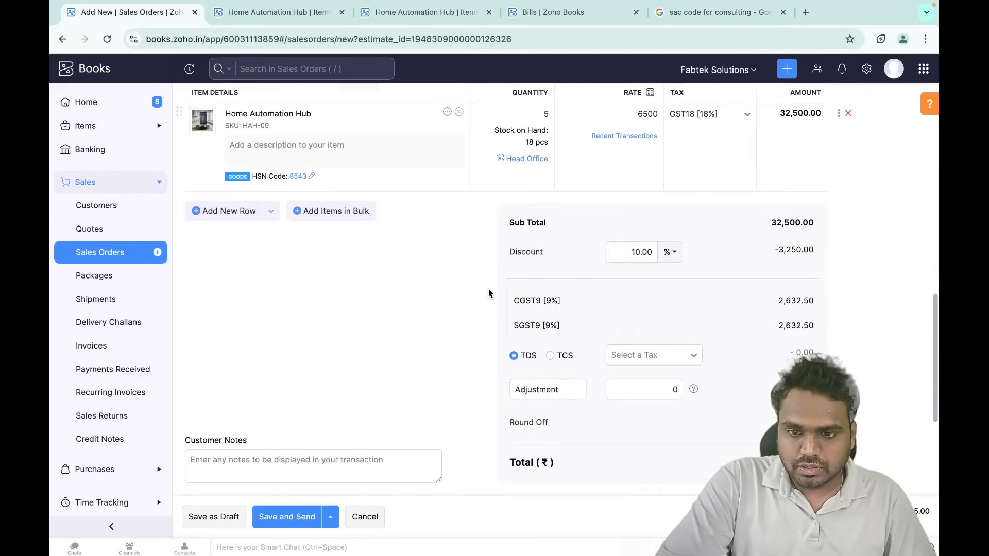
pyautogui.scroll(-3, 489, 289)
pyautogui.scroll(5, 480, 263)
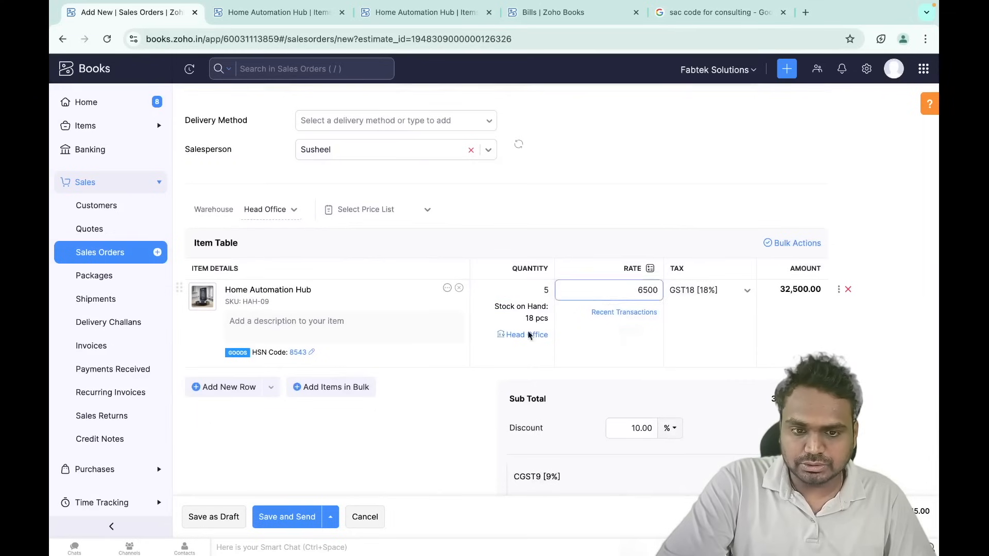
pyautogui.scroll(-8, 510, 378)
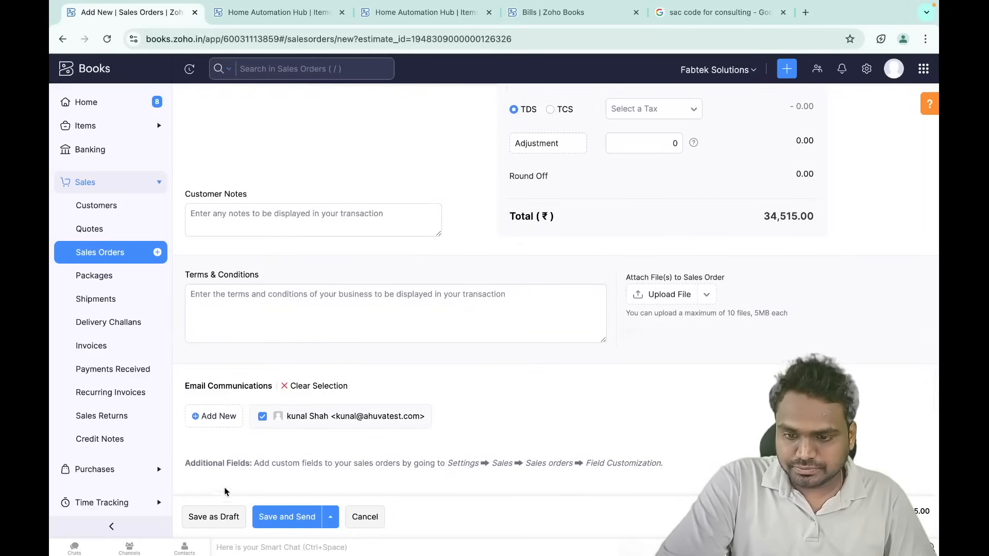
# - Save sales order SO-00001 as a draft without emailing the customer
pyautogui.click(272, 517)
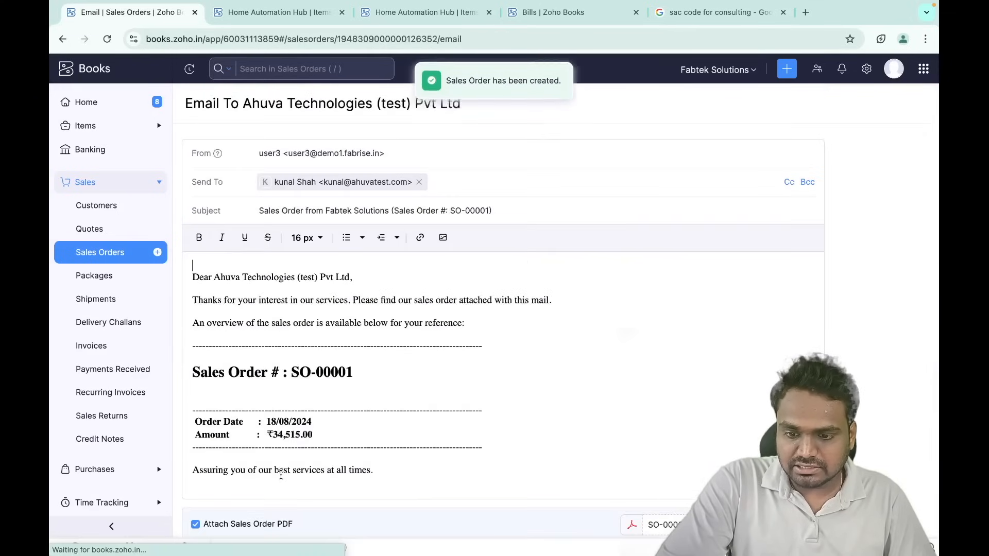
pyautogui.scroll(-5, 364, 466)
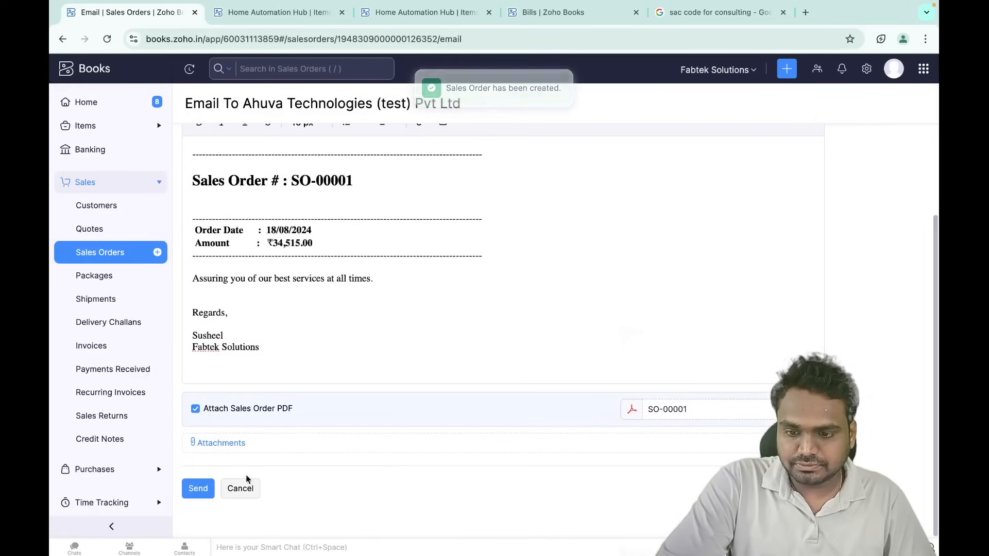
pyautogui.click(240, 488)
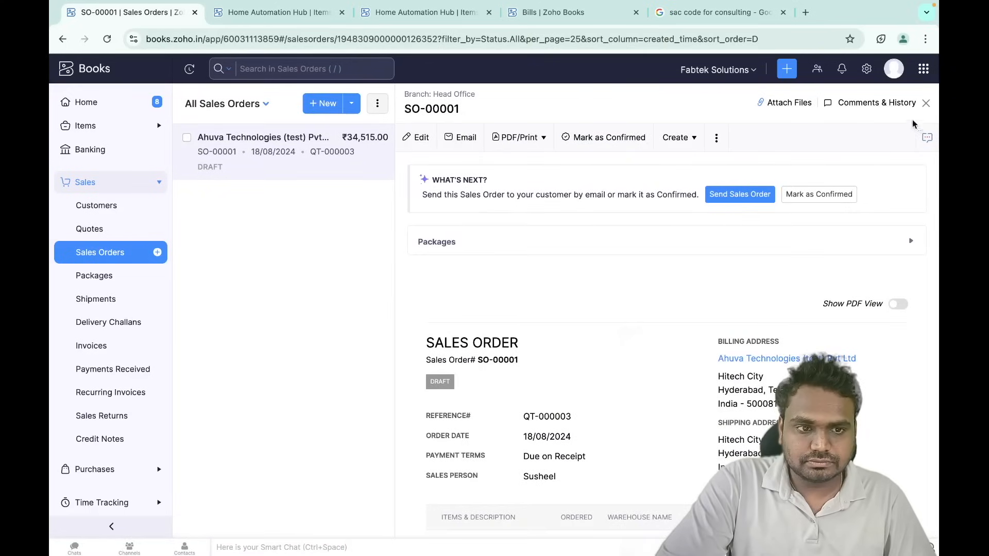
pyautogui.scroll(-1, 525, 250)
pyautogui.scroll(1, 526, 249)
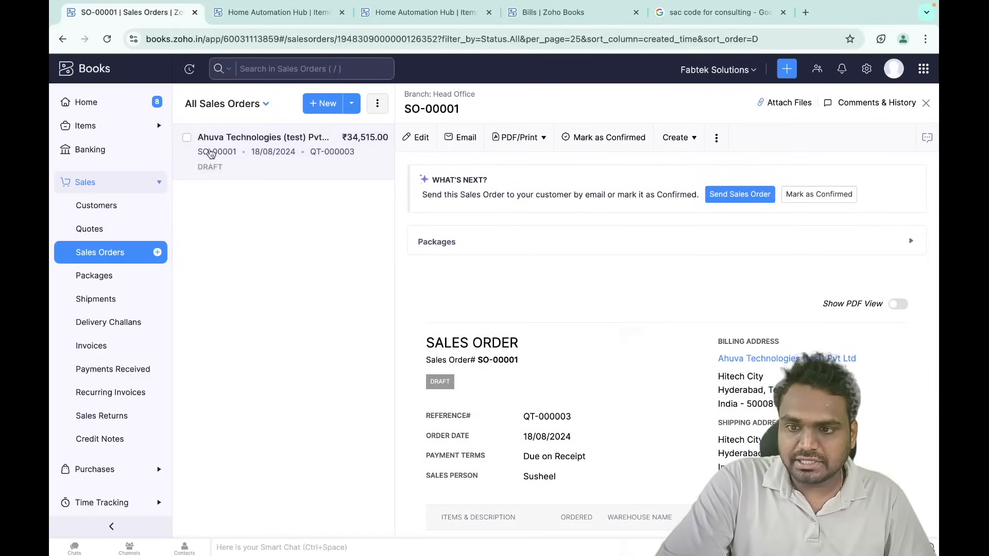
pyautogui.click(278, 12)
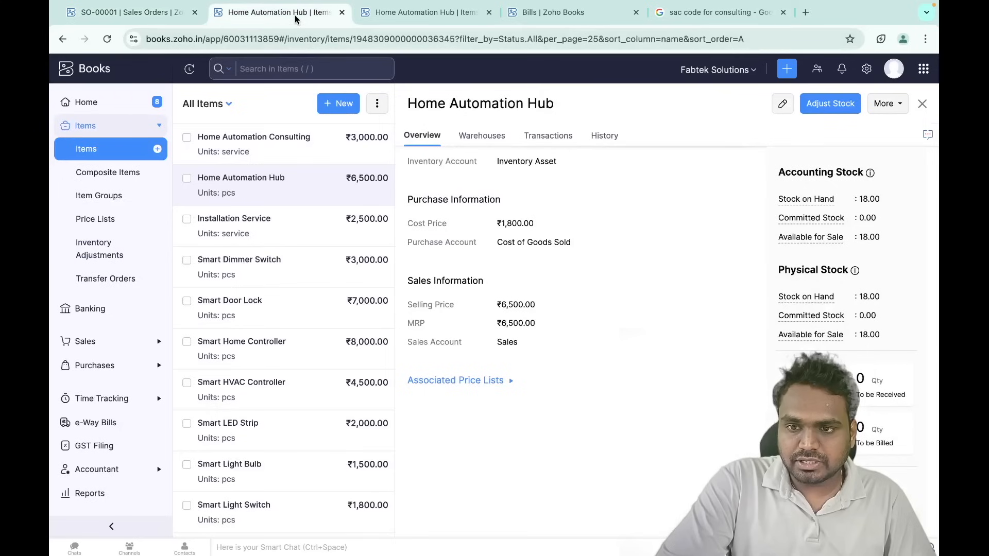
pyautogui.scroll(1, 545, 201)
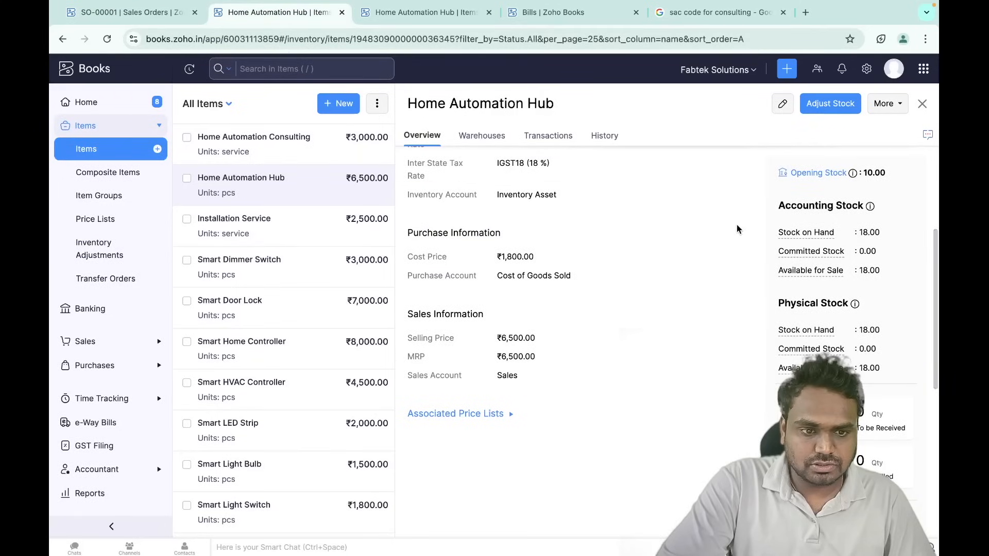
pyautogui.click(107, 38)
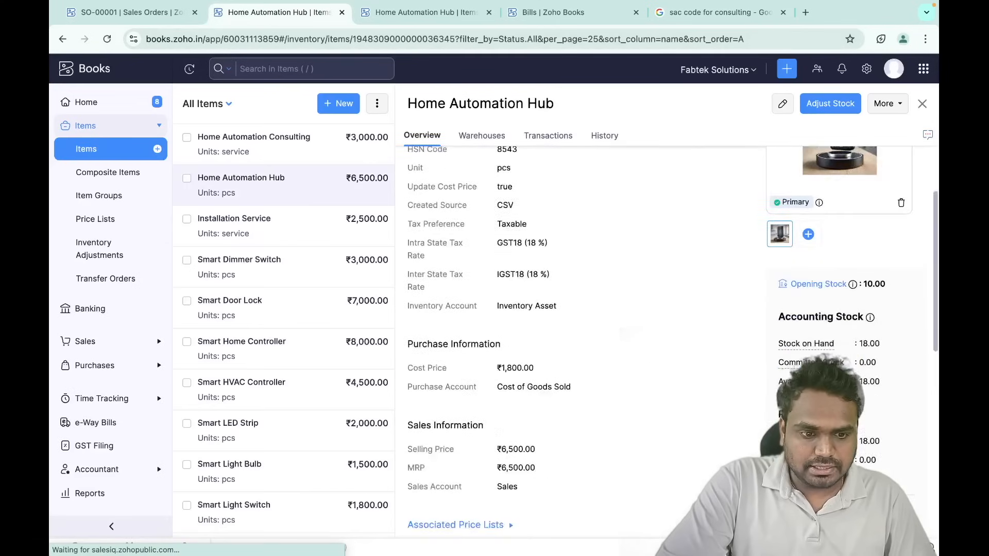
pyautogui.scroll(-2, 824, 278)
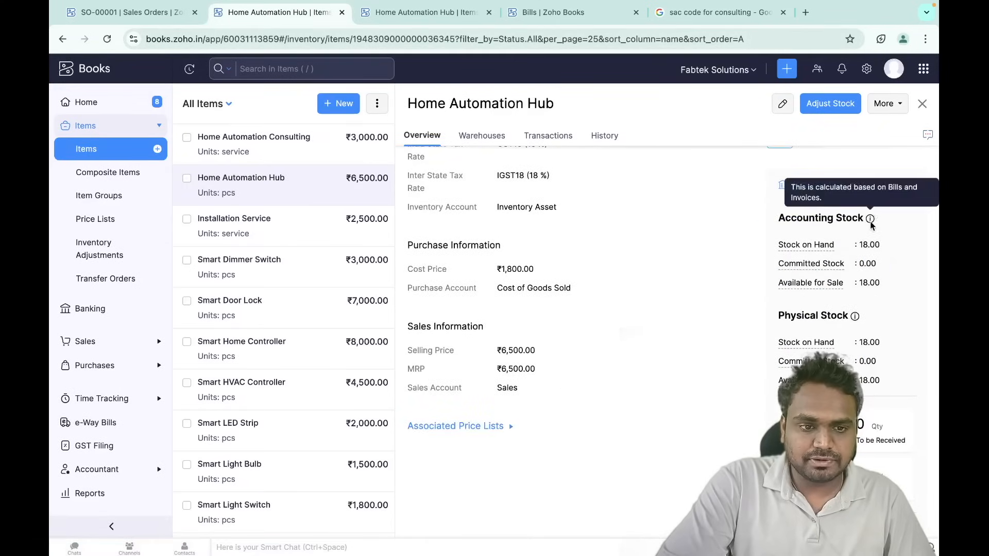
pyautogui.moveTo(870, 219)
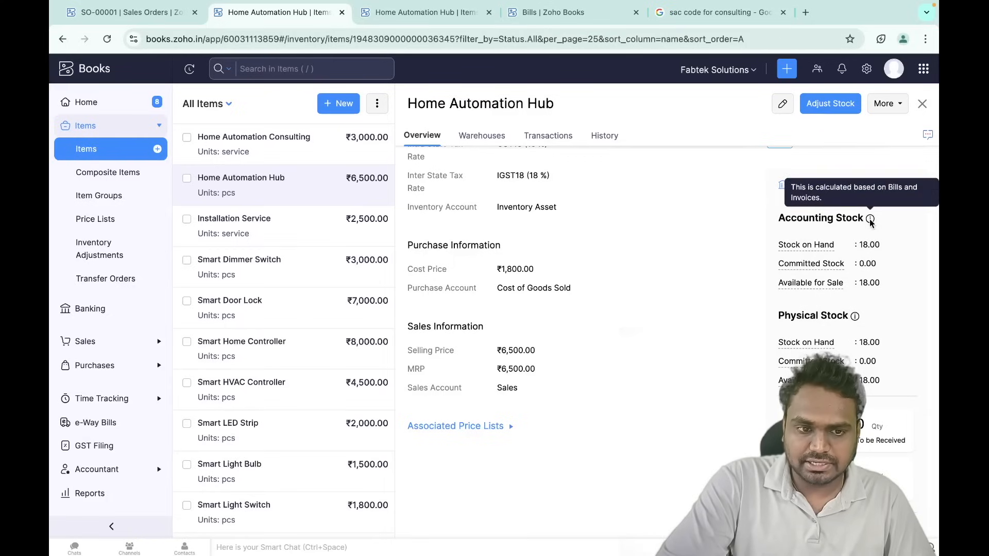
pyautogui.moveTo(855, 318)
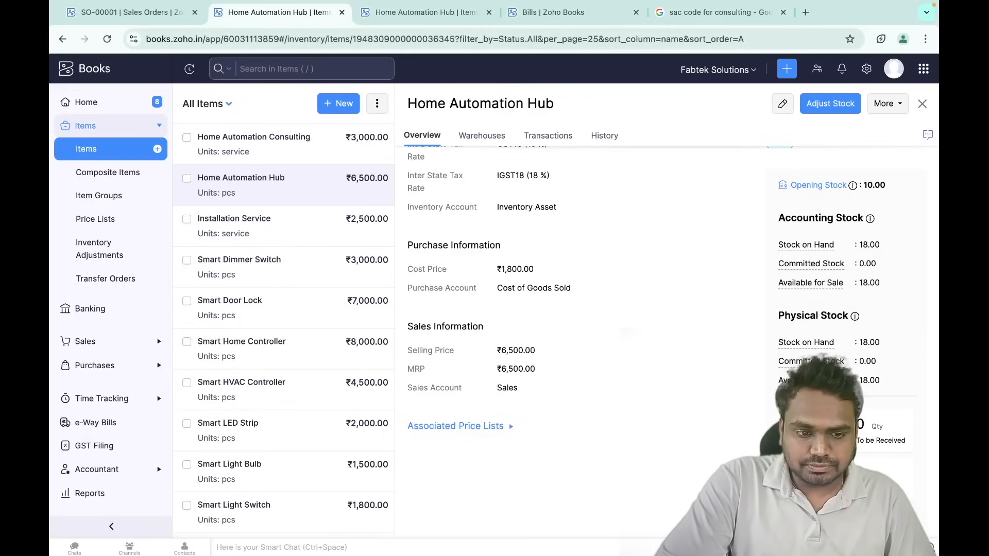
pyautogui.scroll(-2, 739, 402)
pyautogui.scroll(2, 672, 309)
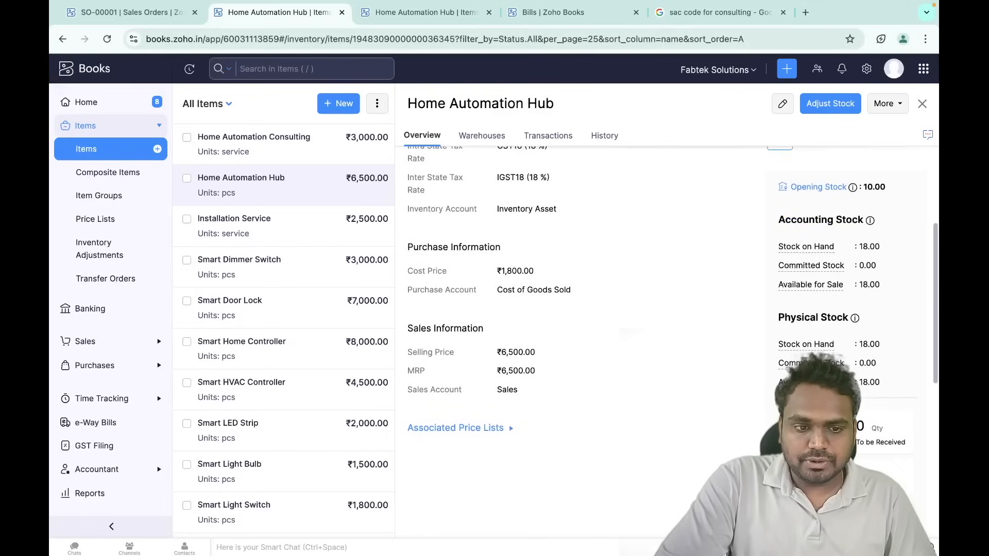
pyautogui.click(156, 16)
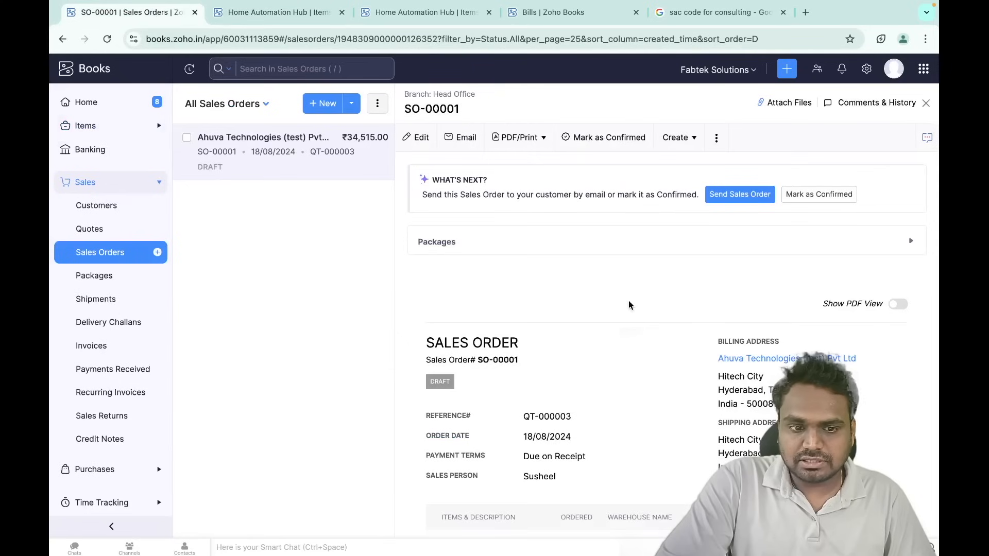
pyautogui.click(278, 12)
pyautogui.scroll(-3, 875, 288)
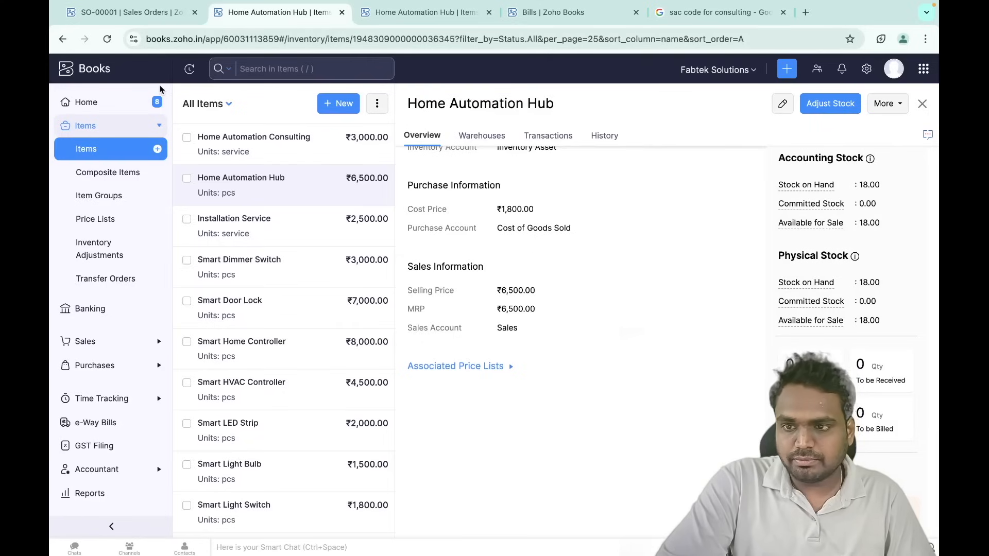
pyautogui.click(144, 16)
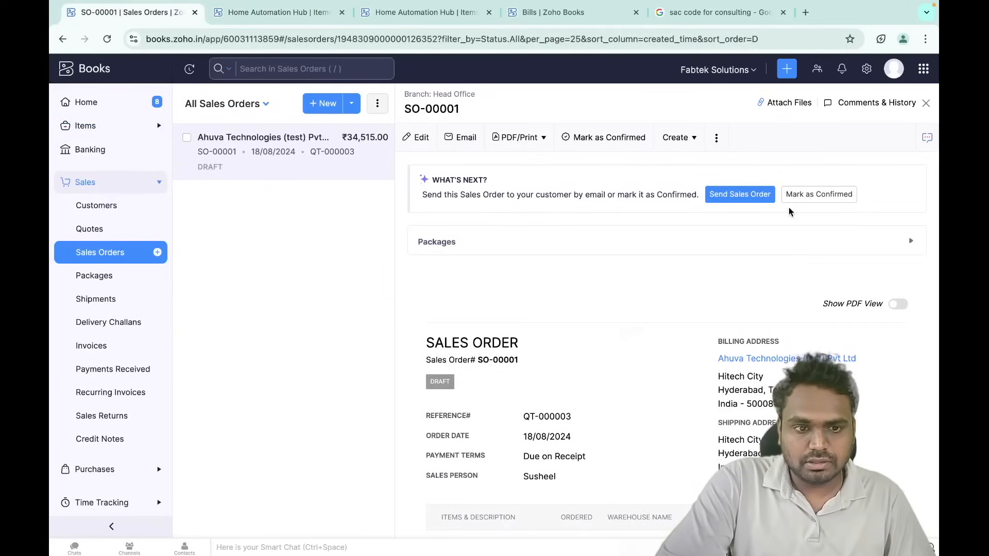
# - Mark SO-00001 as Confirmed and reload the Home Automation Hub item page
pyautogui.click(812, 196)
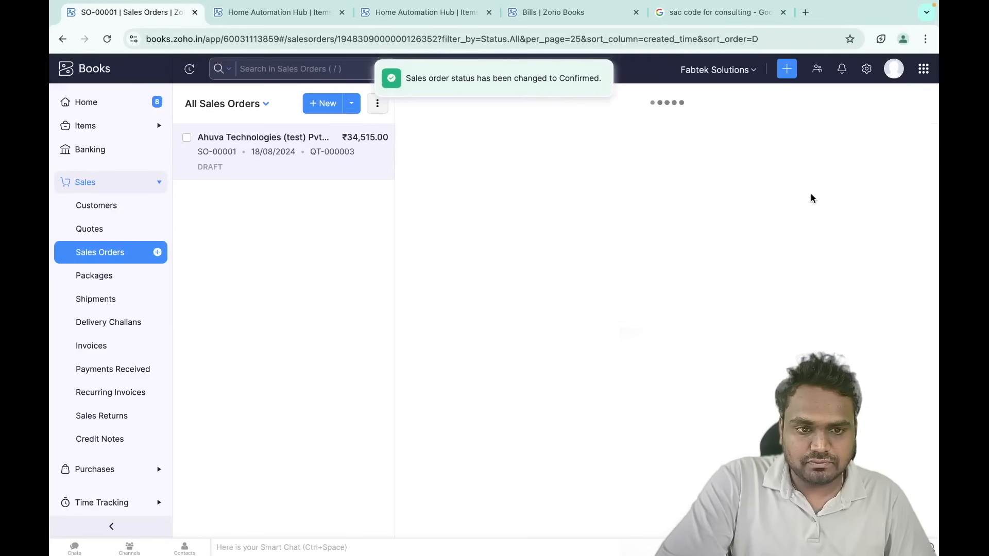
pyautogui.click(265, 16)
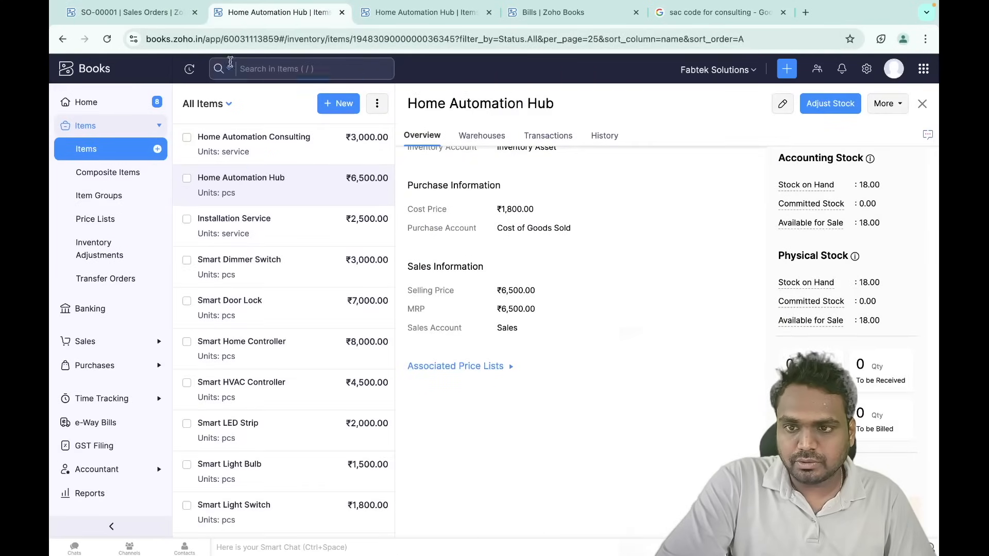
pyautogui.click(107, 39)
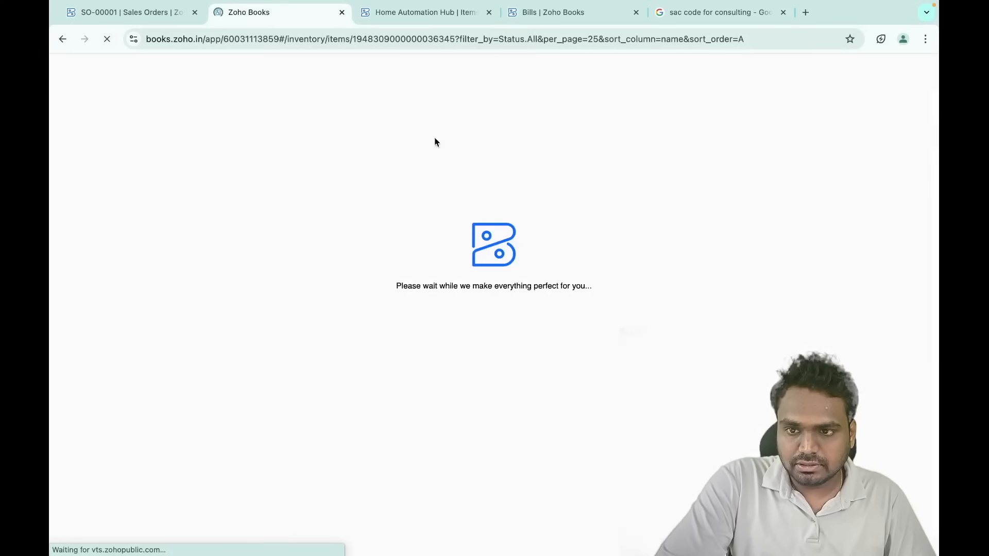
# - Verify 5.00 Home Automation Hubs committed and 13.00 available, then view SO-00001's Create options
pyautogui.scroll(-5, 566, 336)
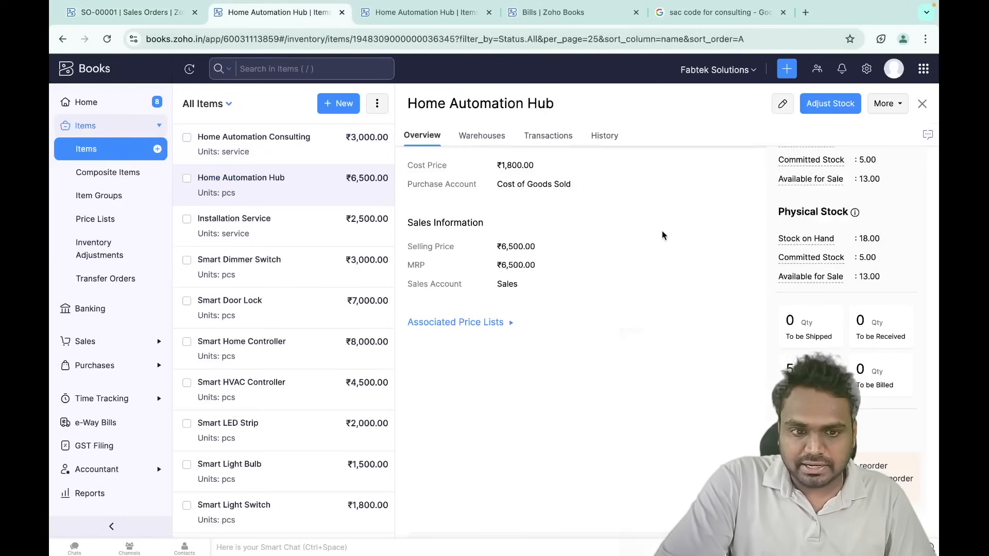
pyautogui.scroll(1, 824, 273)
pyautogui.scroll(1, 825, 273)
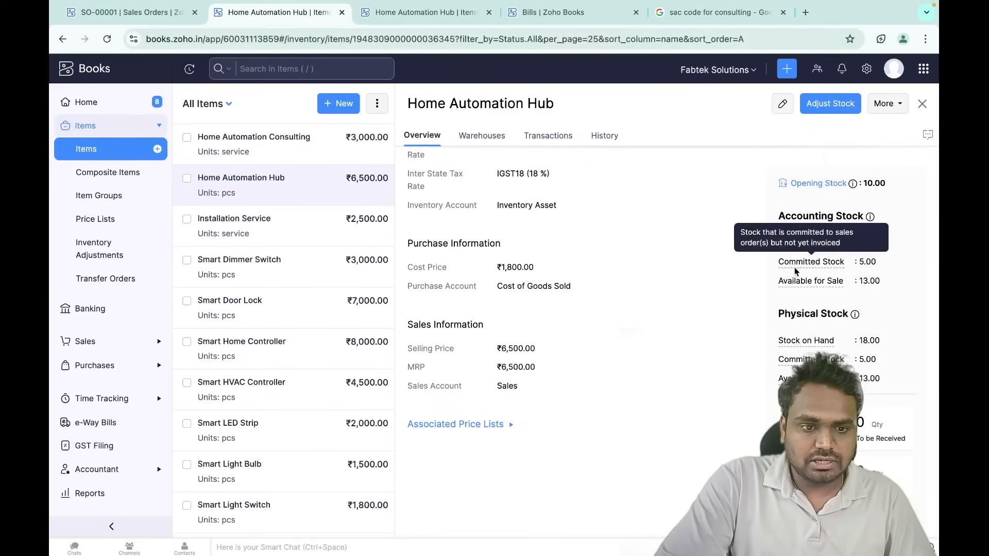
pyautogui.moveTo(849, 284)
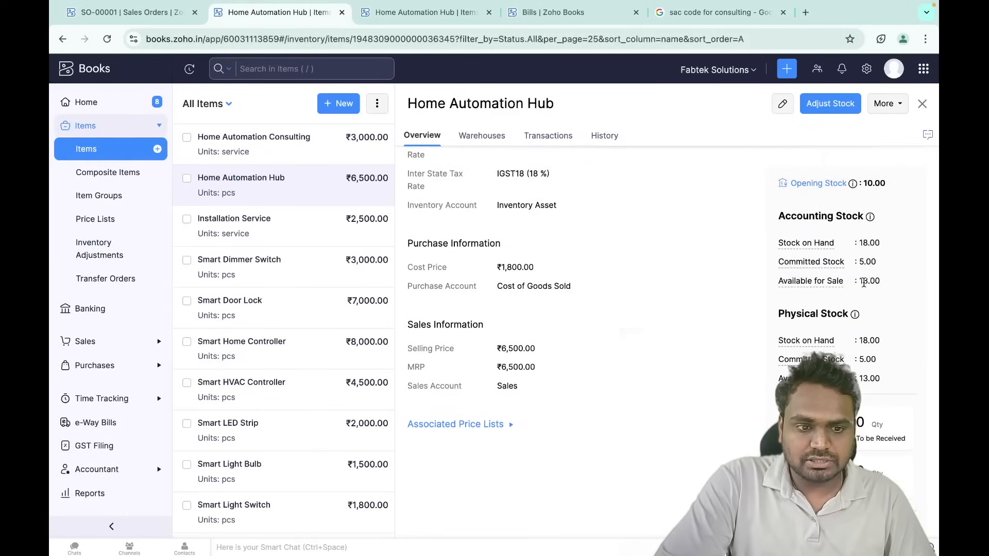
pyautogui.scroll(-6, 815, 351)
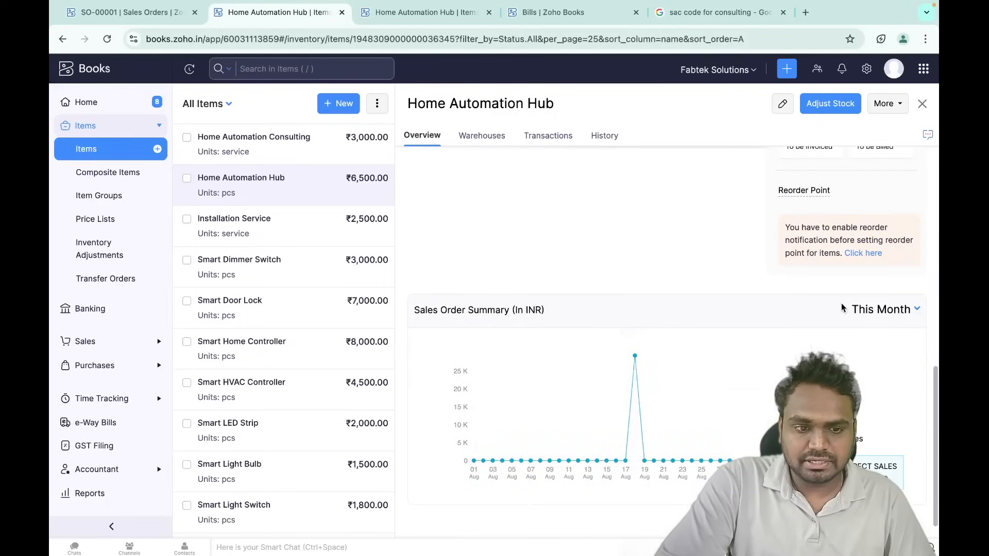
pyautogui.scroll(7, 843, 308)
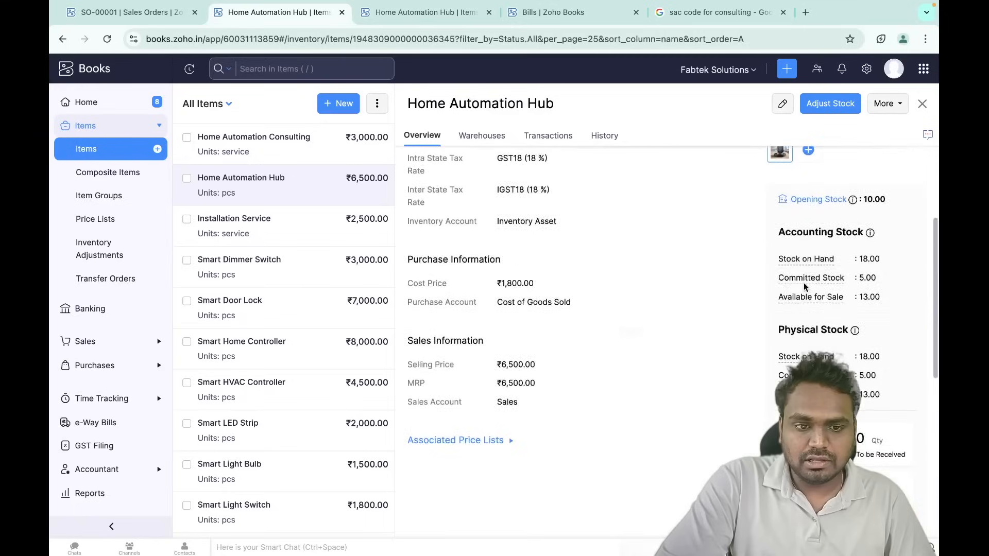
pyautogui.scroll(1, 806, 286)
pyautogui.moveTo(817, 317)
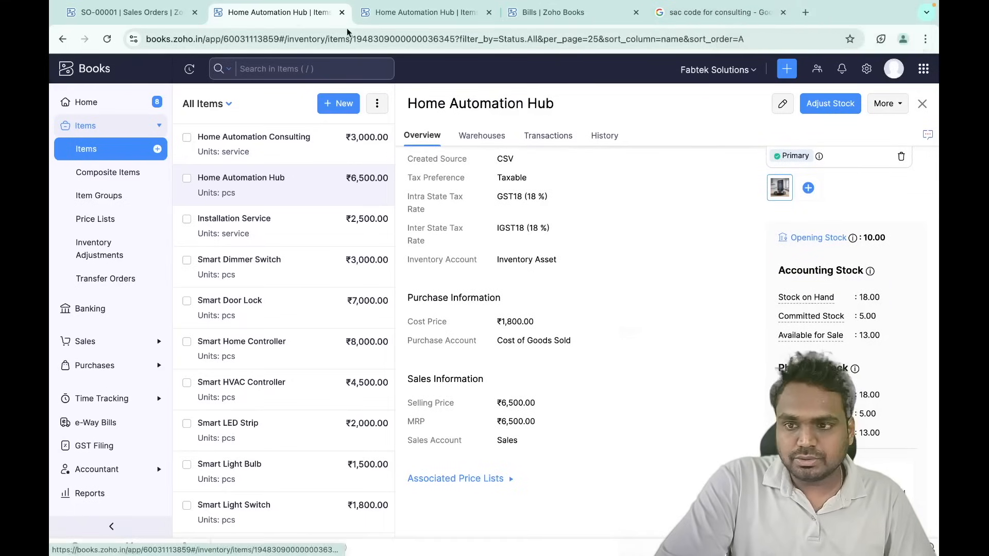
pyautogui.click(129, 11)
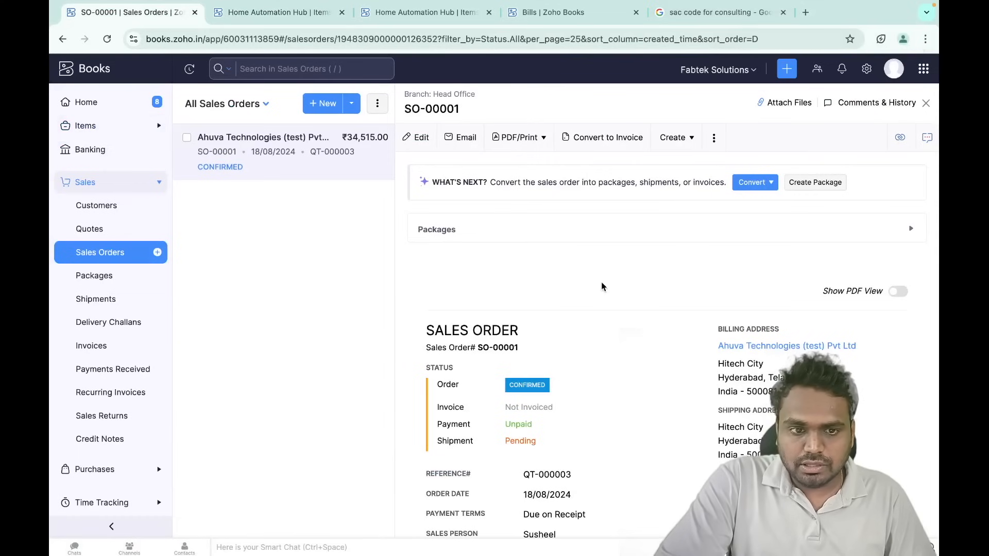
pyautogui.click(674, 137)
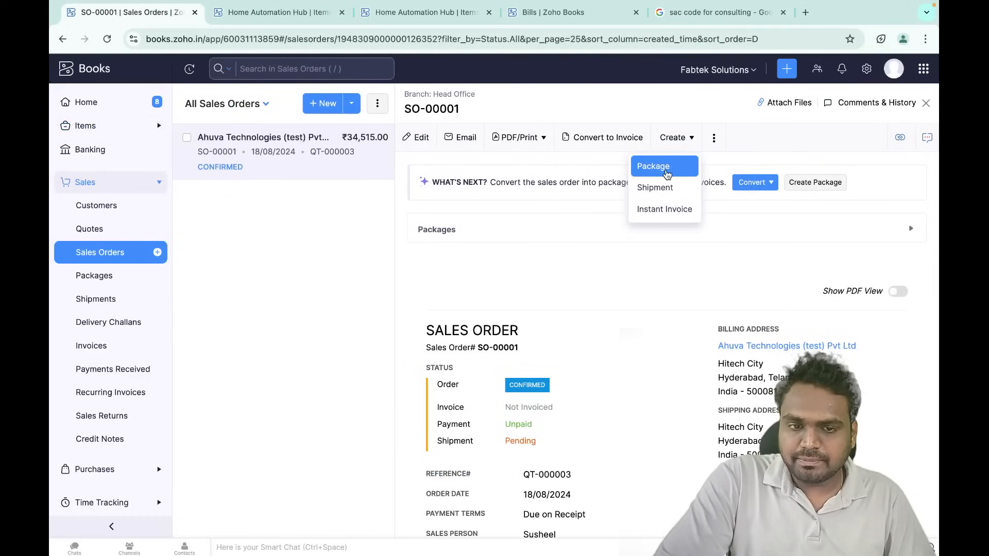
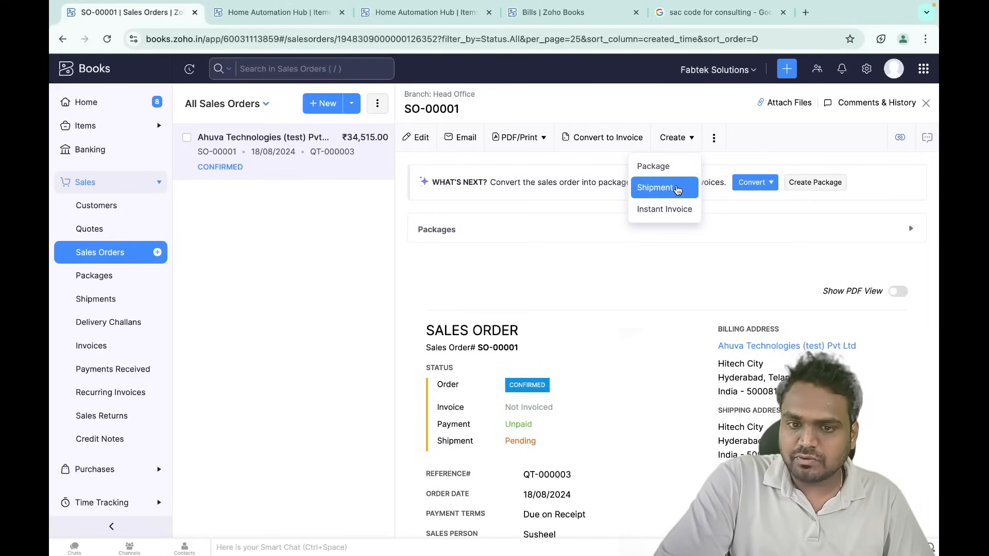
# - Create instant invoice INV-0007 from sales order SO-00001
pyautogui.click(614, 162)
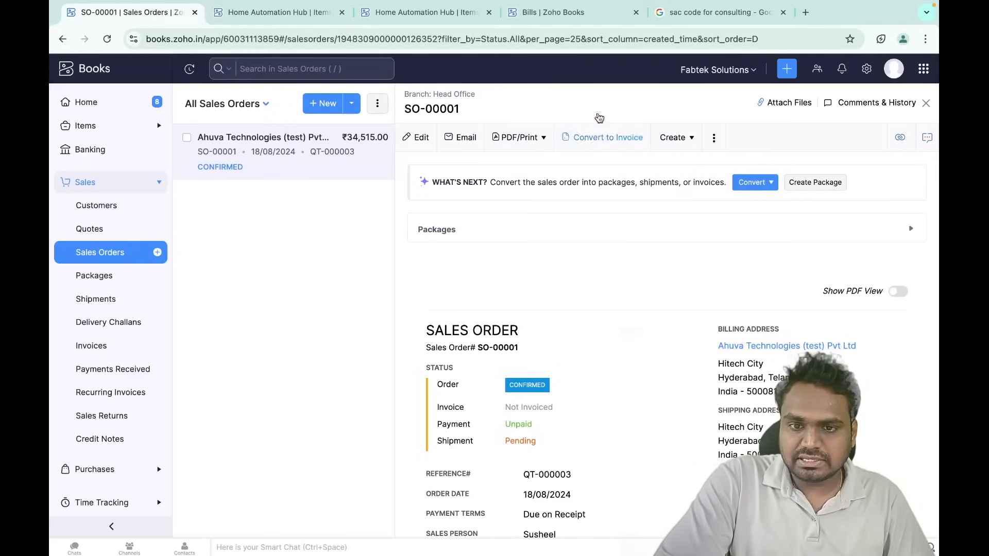
pyautogui.click(685, 139)
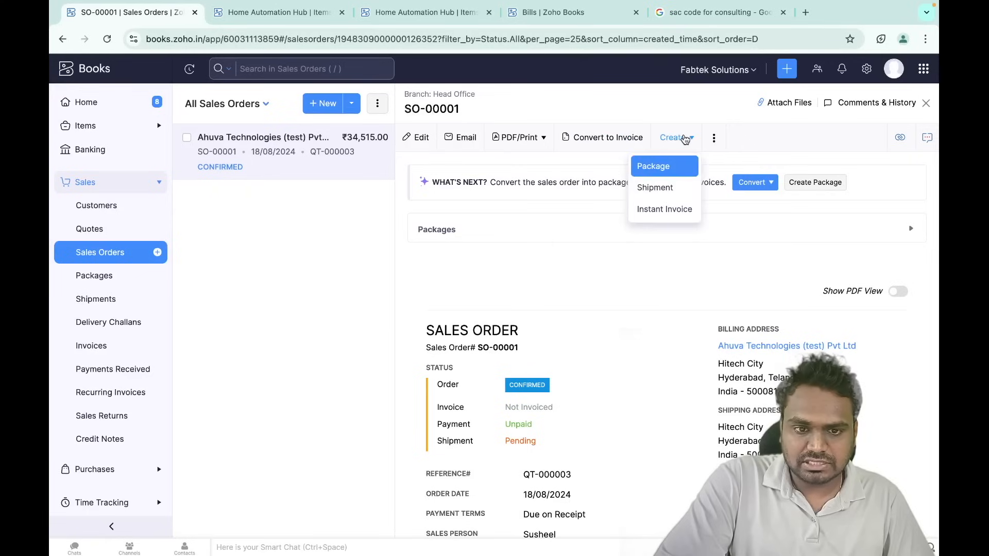
pyautogui.click(670, 210)
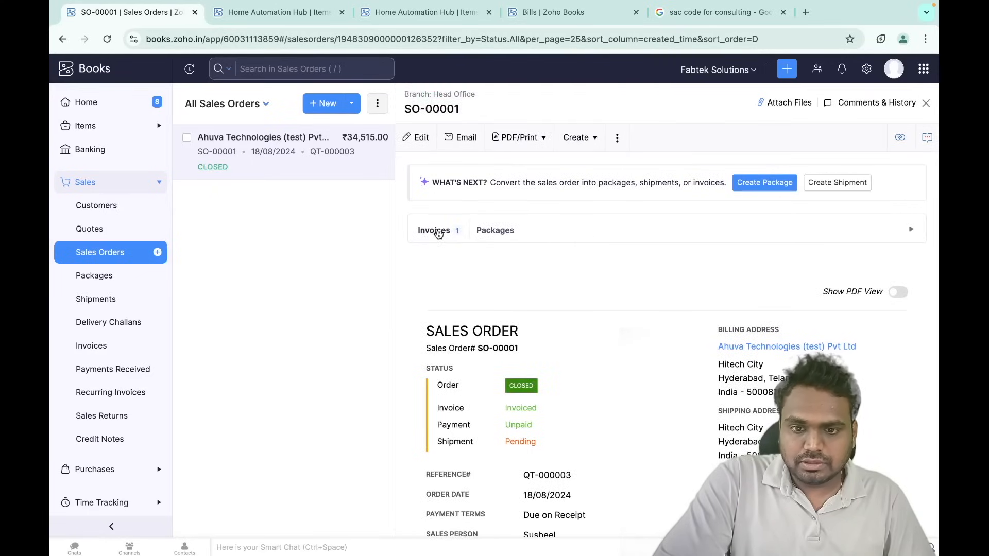
# - Open INV-0007 from the order's invoices and begin recording a payment, accepting it becomes sent
pyautogui.click(439, 234)
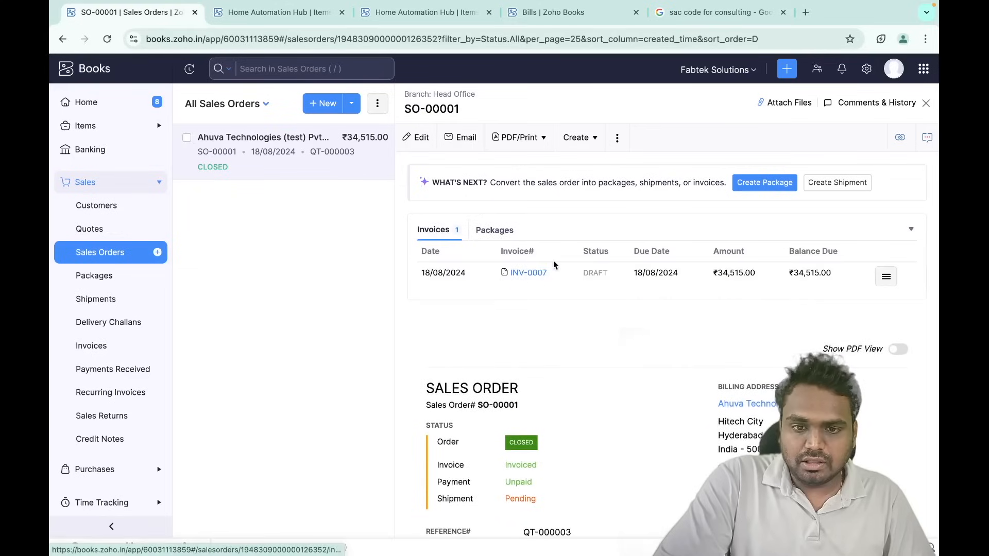
pyautogui.click(531, 272)
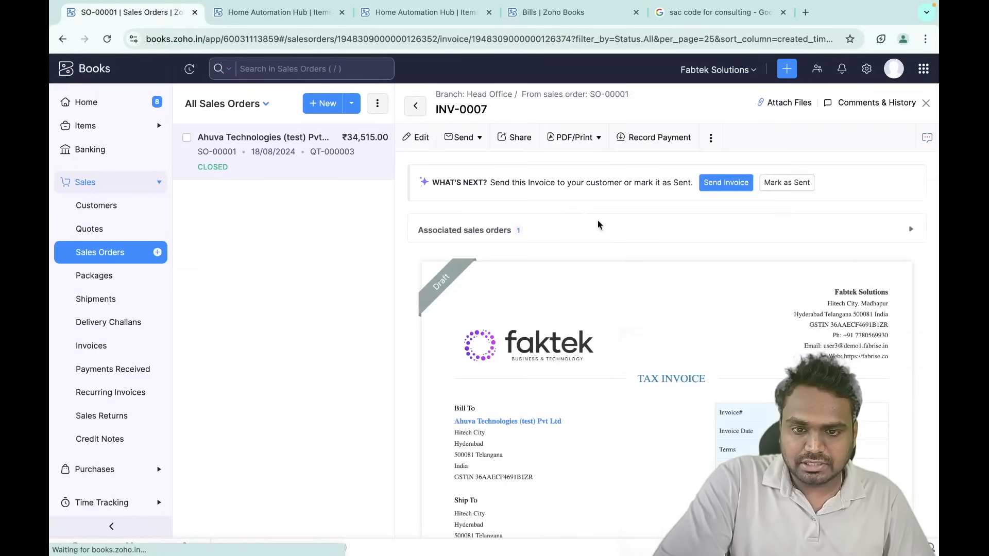
pyautogui.click(649, 145)
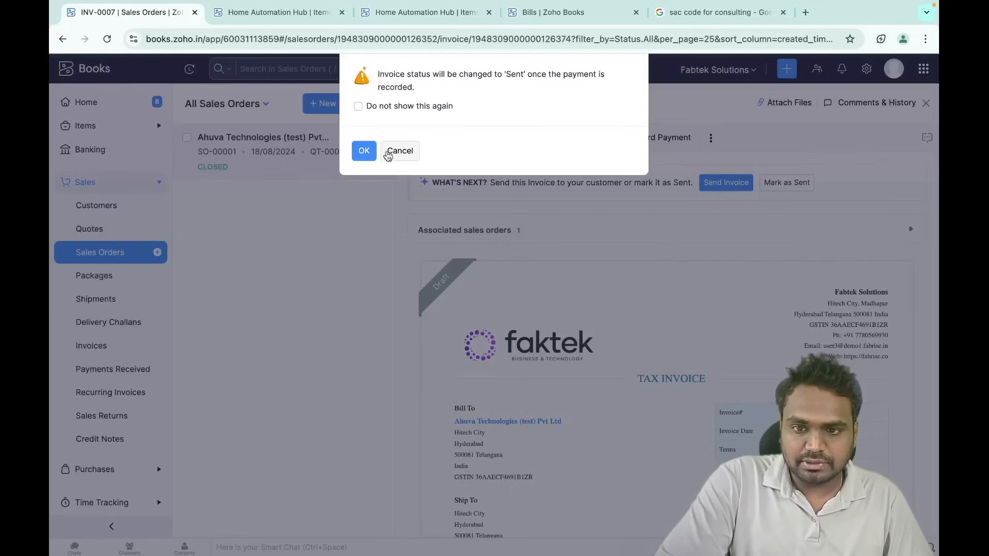
pyautogui.click(364, 150)
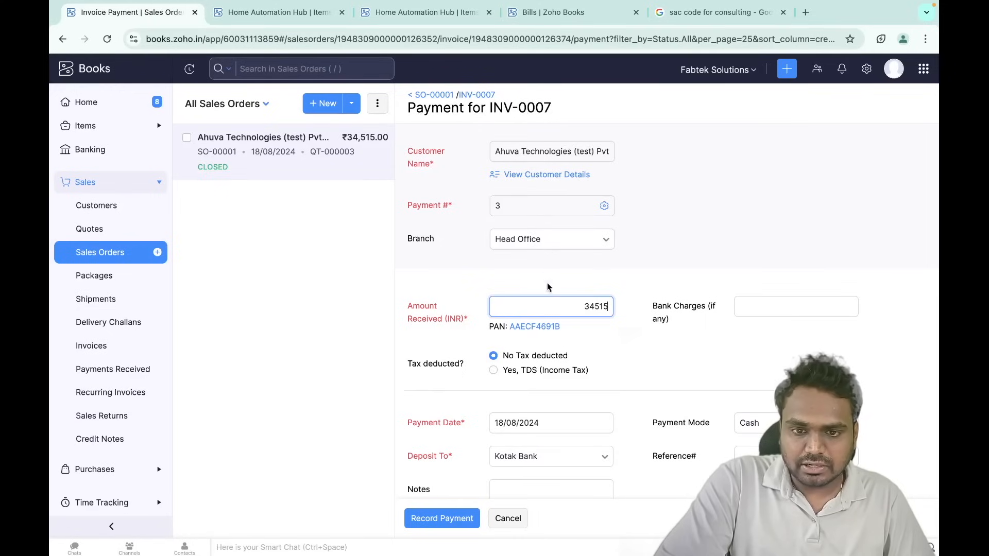
# - Save INV-0007's full 34515 payment into Kotak Bank by Bank Transfer, then reopen SO-00001
pyautogui.scroll(-2, 548, 308)
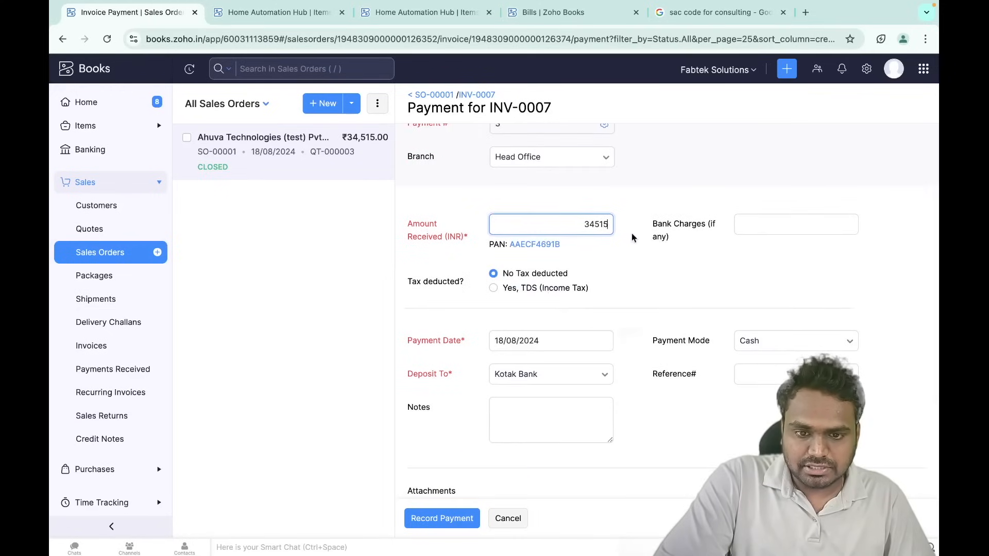
pyautogui.scroll(-2, 618, 308)
pyautogui.click(788, 260)
pyautogui.click(803, 336)
pyautogui.scroll(-2, 529, 431)
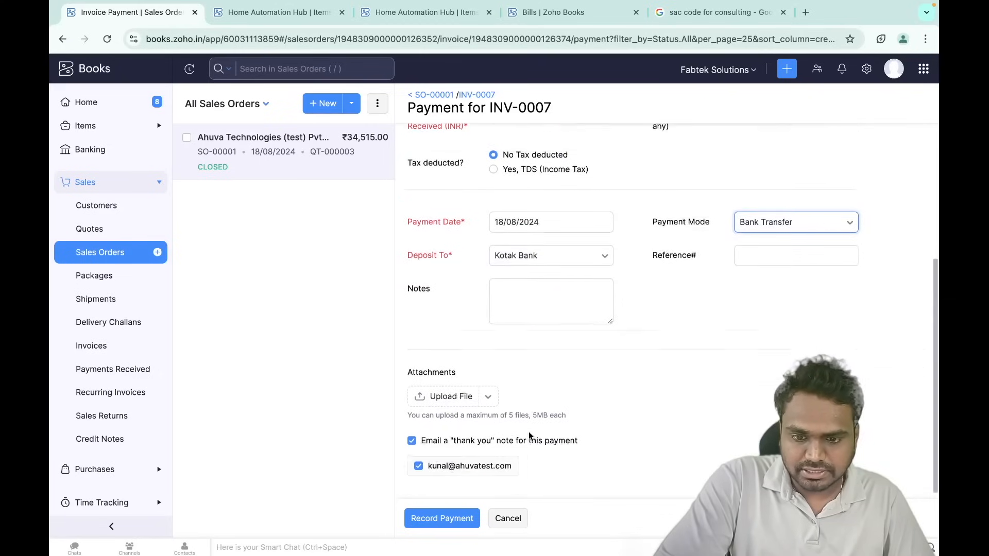
pyautogui.click(451, 519)
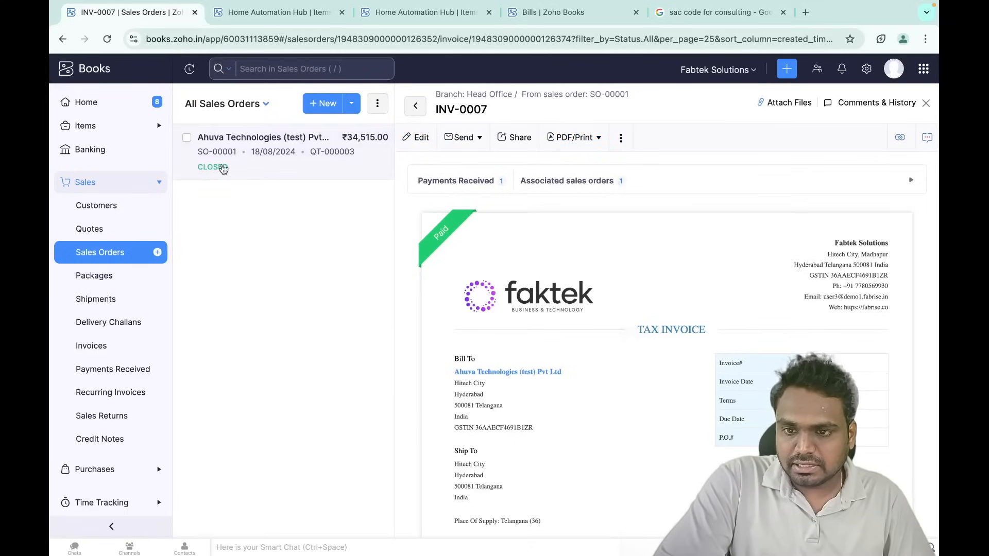
pyautogui.click(229, 151)
# - Start a new package for SO-00001's shipment, with auto-generated package numbering
pyautogui.click(596, 141)
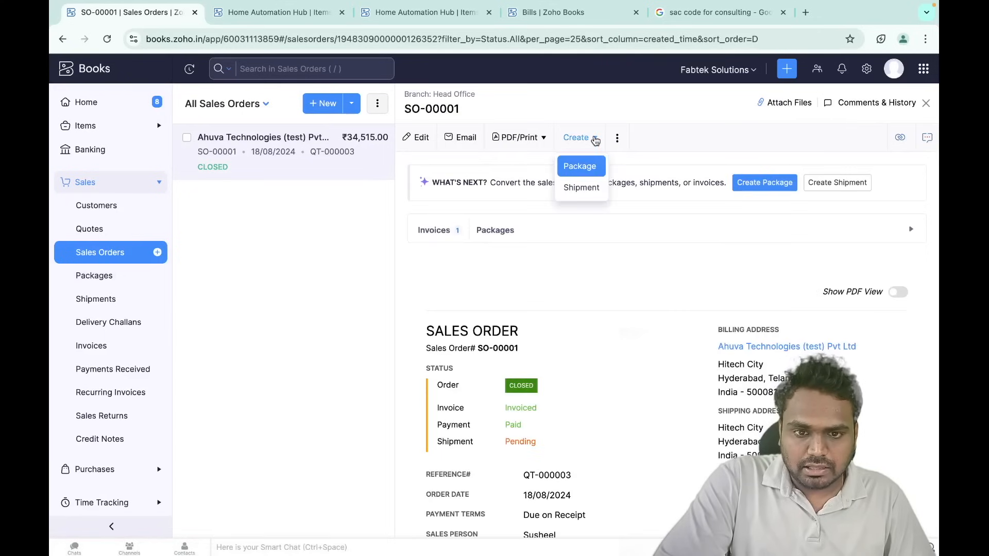
pyautogui.click(586, 188)
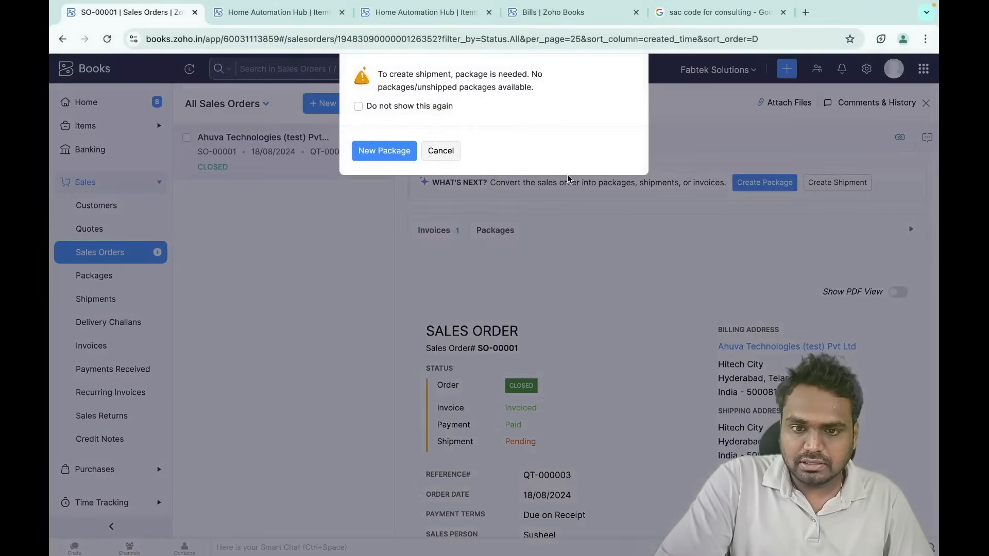
pyautogui.click(399, 150)
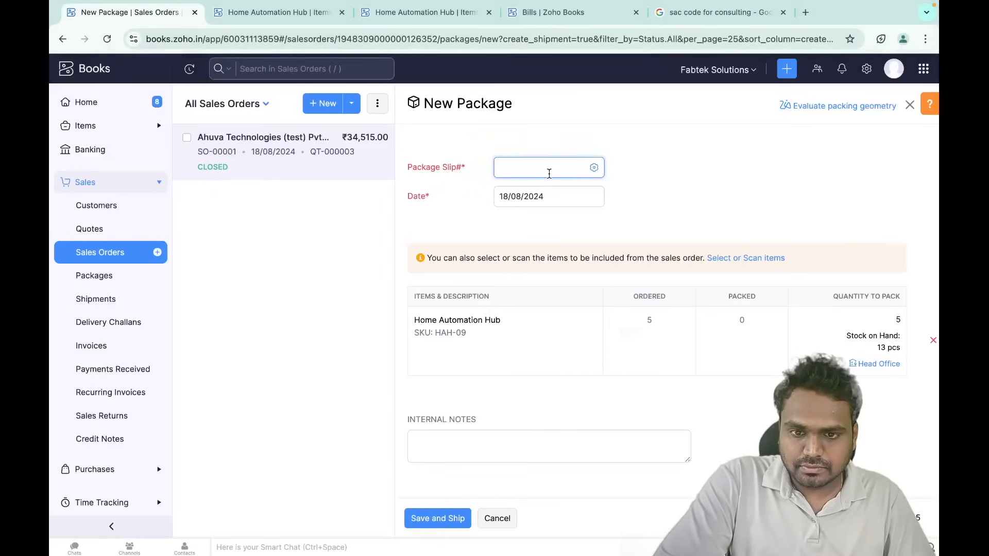
pyautogui.click(593, 167)
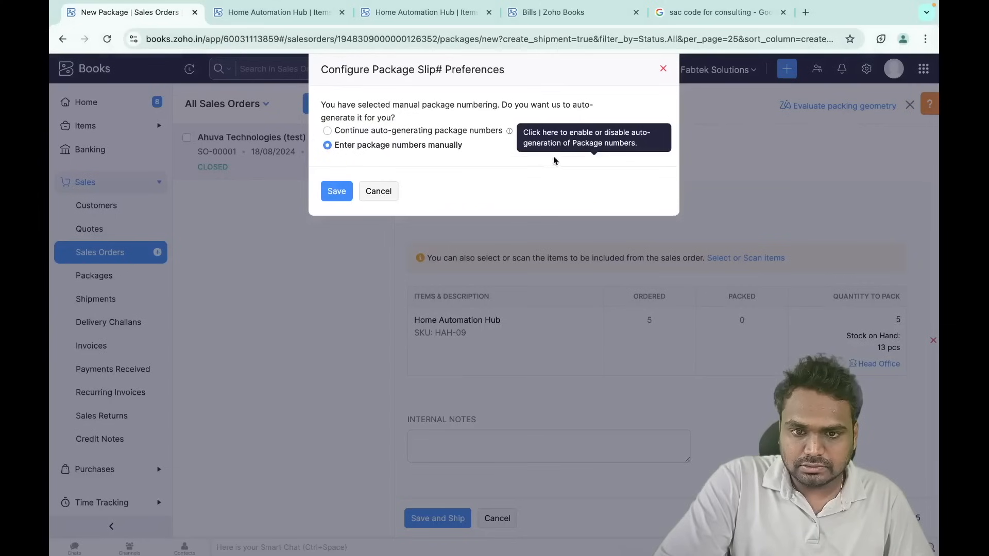
pyautogui.click(375, 132)
pyautogui.click(336, 231)
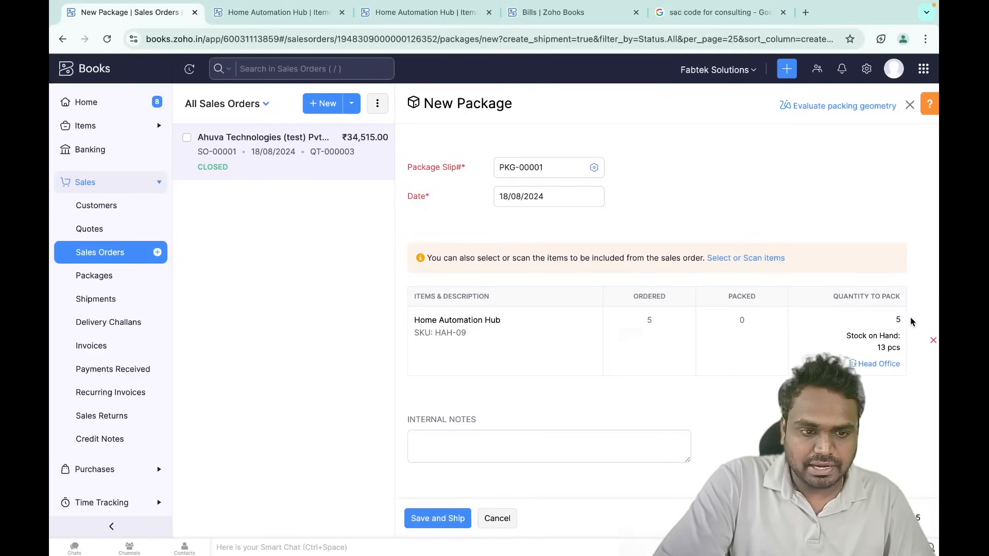
# - Save package PKG-00001 and choose to ship it manually
pyautogui.scroll(-1, 821, 317)
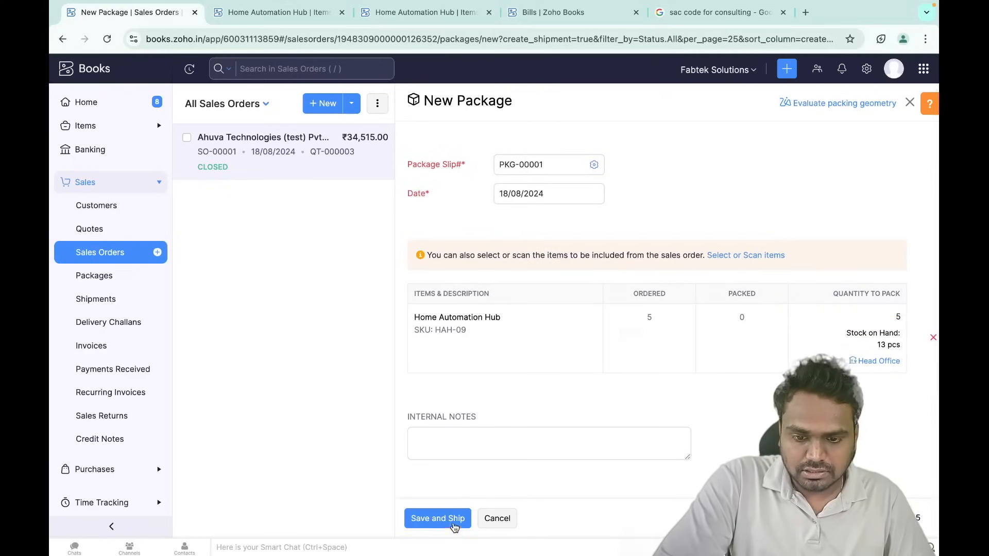
pyautogui.click(436, 520)
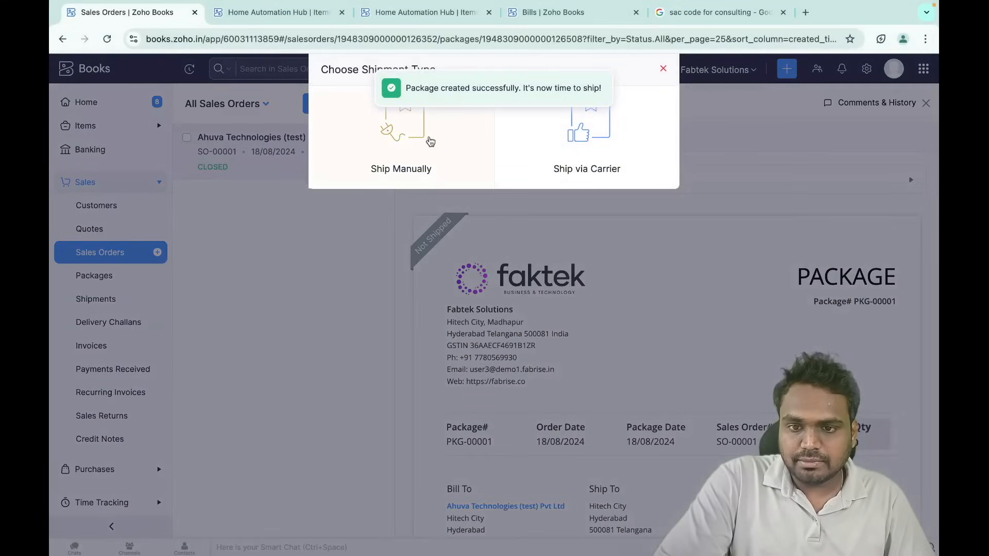
pyautogui.click(416, 134)
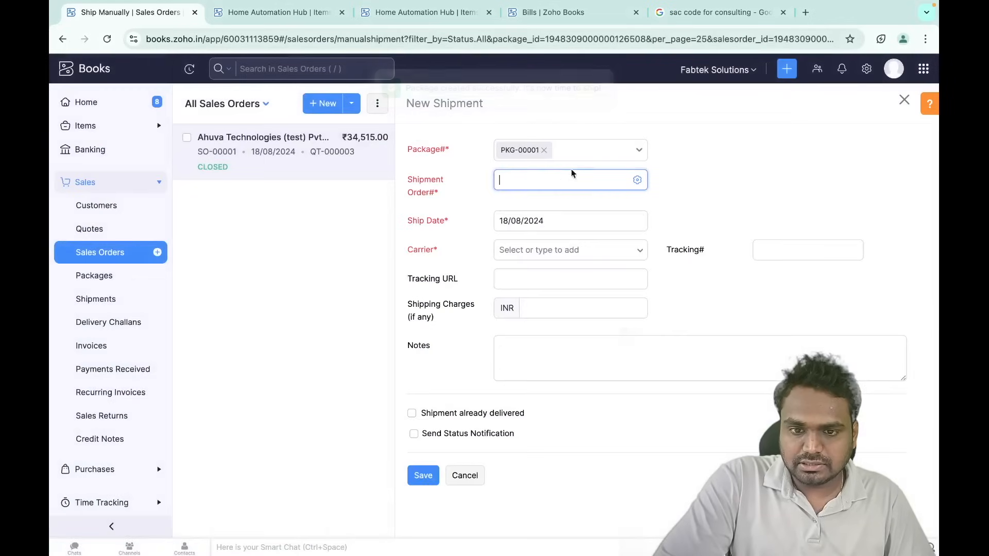
# - Switch shipment numbering to auto-generated on the new shipment form
pyautogui.click(637, 179)
pyautogui.click(375, 131)
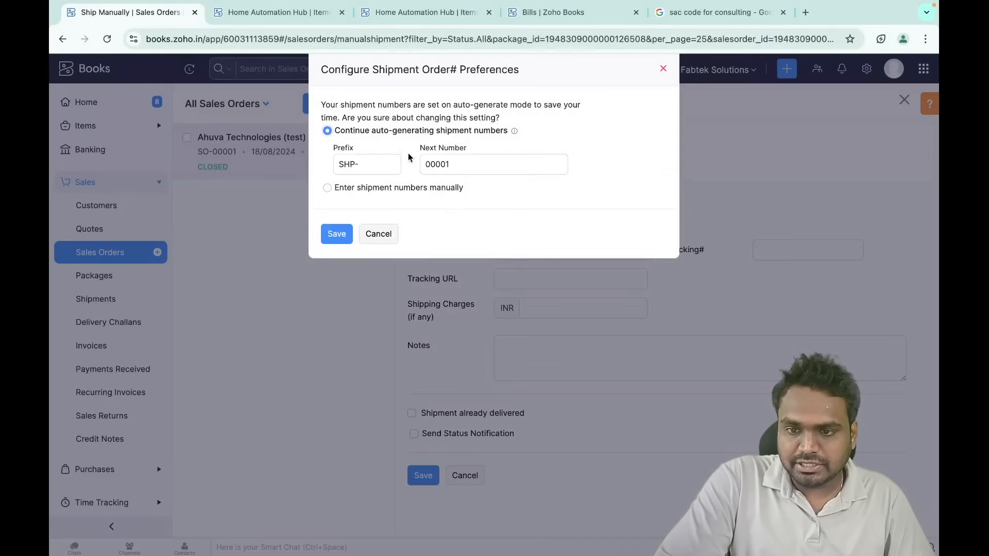
pyautogui.click(344, 234)
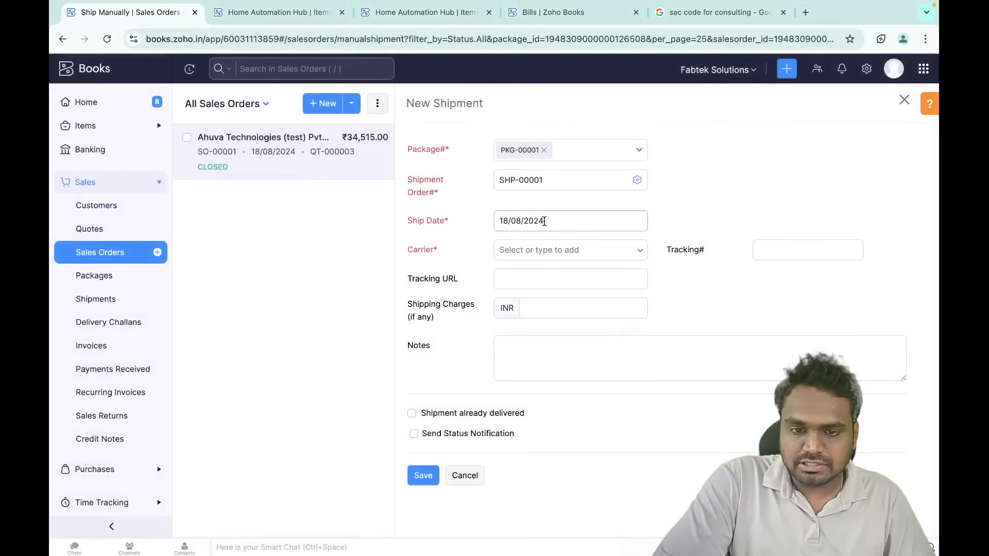
pyautogui.click(524, 282)
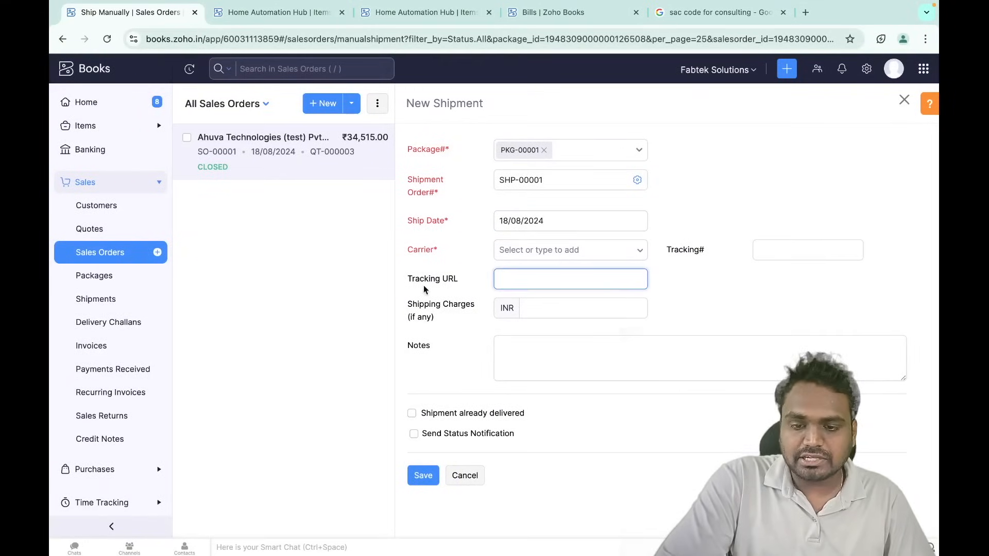
pyautogui.moveTo(412, 283); pyautogui.dragTo(463, 282)
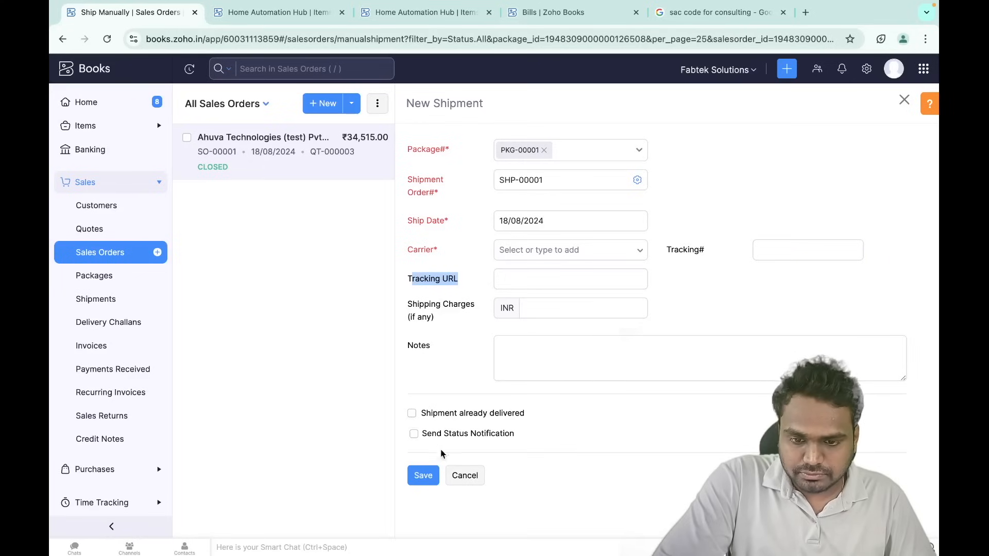
# - Mark the shipment as delivered on 18/08/2024 at 4:00 and attempt to save
pyautogui.click(467, 415)
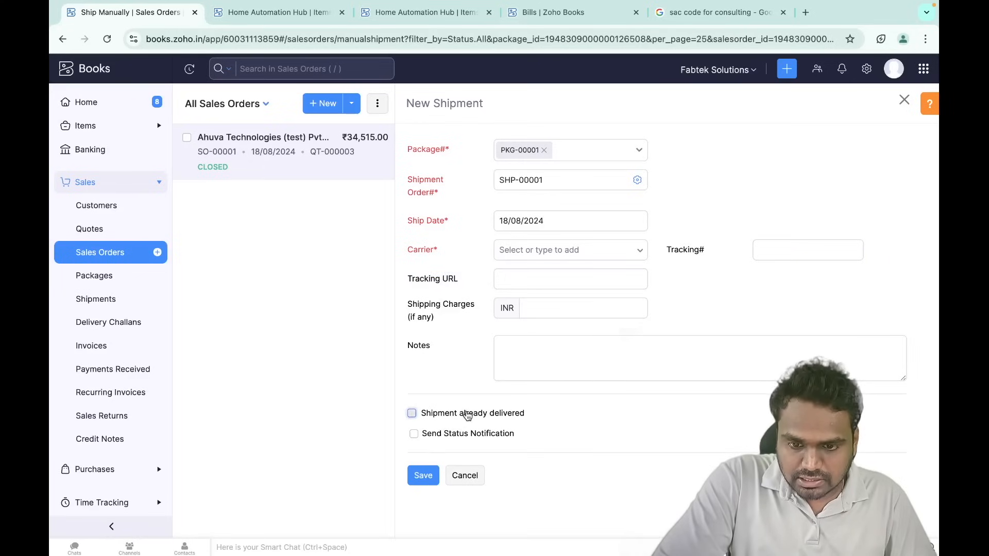
pyautogui.scroll(-1, 448, 481)
pyautogui.click(456, 428)
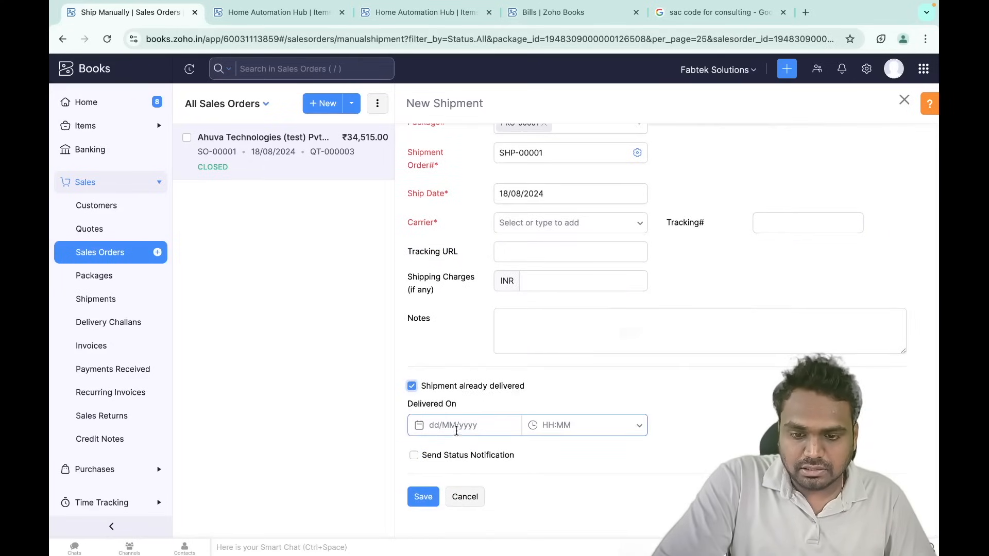
pyautogui.click(562, 331)
pyautogui.write('4:00')
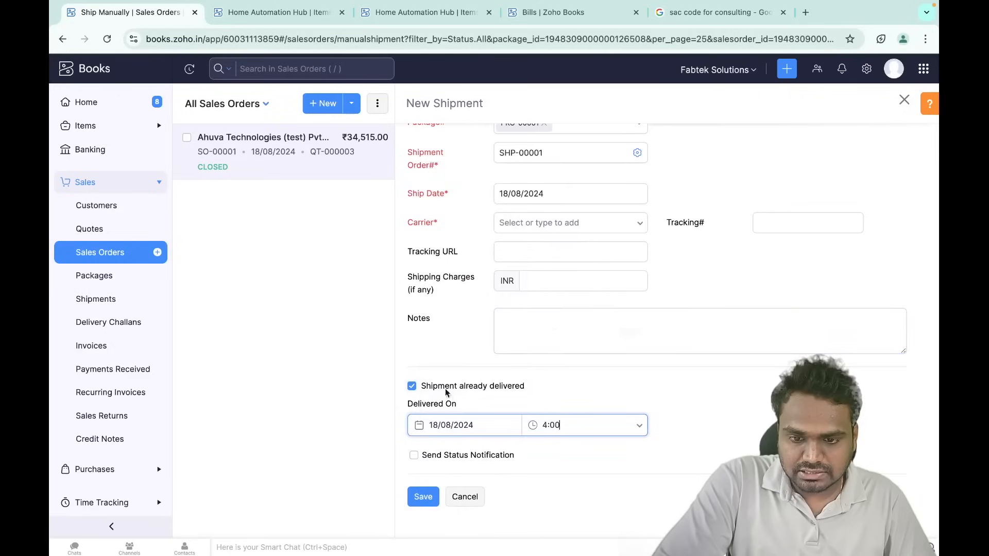
pyautogui.click(427, 497)
# - Enter Fedex as the carrier and save shipment SHP-00001
pyautogui.scroll(-2, 493, 451)
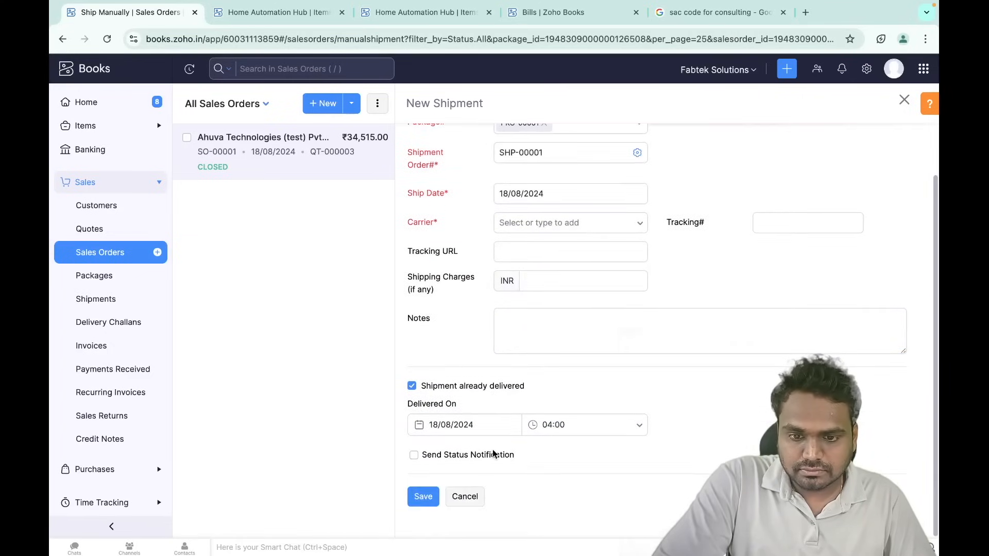
pyautogui.click(568, 223)
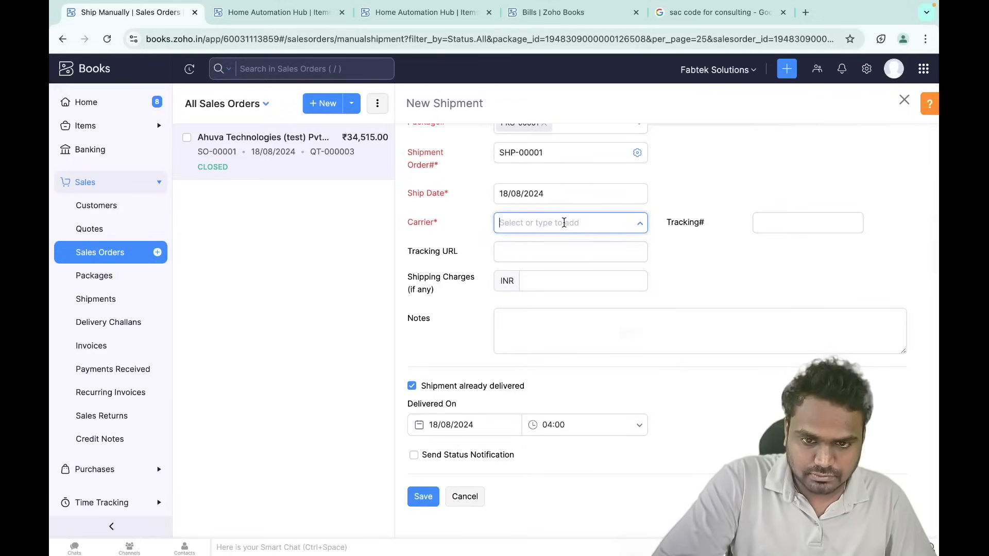
pyautogui.write('Fedex')
pyautogui.click(431, 498)
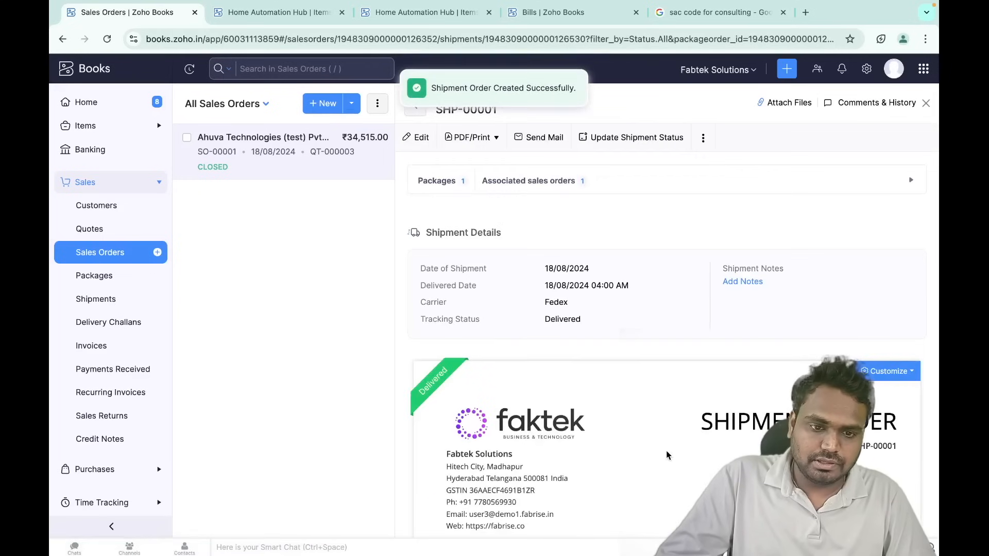
# - Close SHP-00001 to review package PKG-00001, then go to Sales Returns
pyautogui.scroll(-5, 666, 455)
pyautogui.scroll(5, 665, 453)
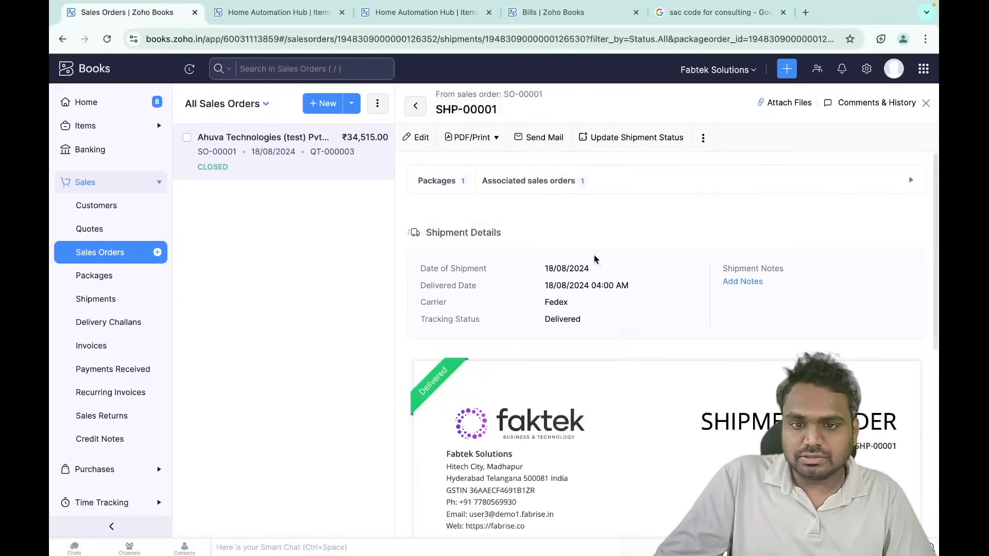
pyautogui.click(926, 104)
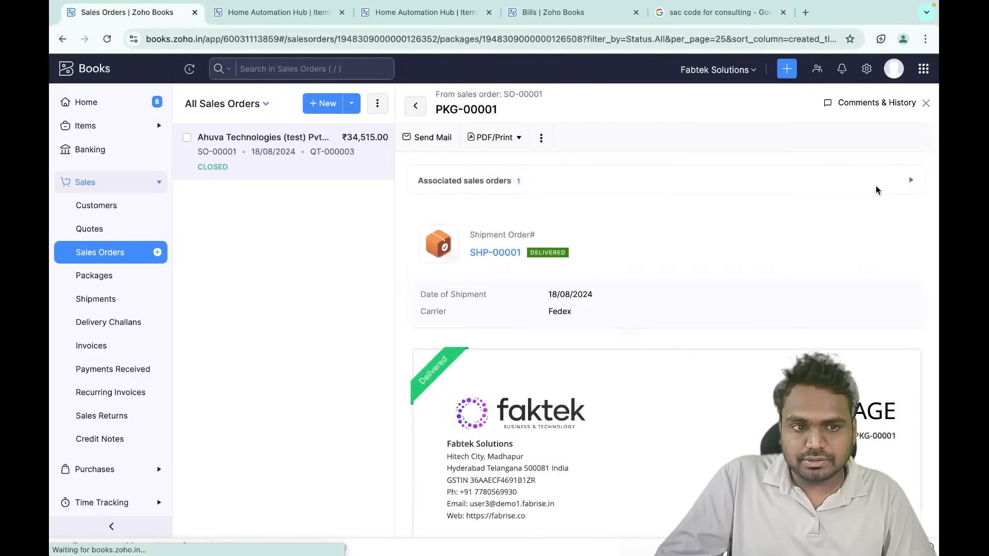
pyautogui.scroll(-5, 489, 311)
pyautogui.scroll(5, 490, 312)
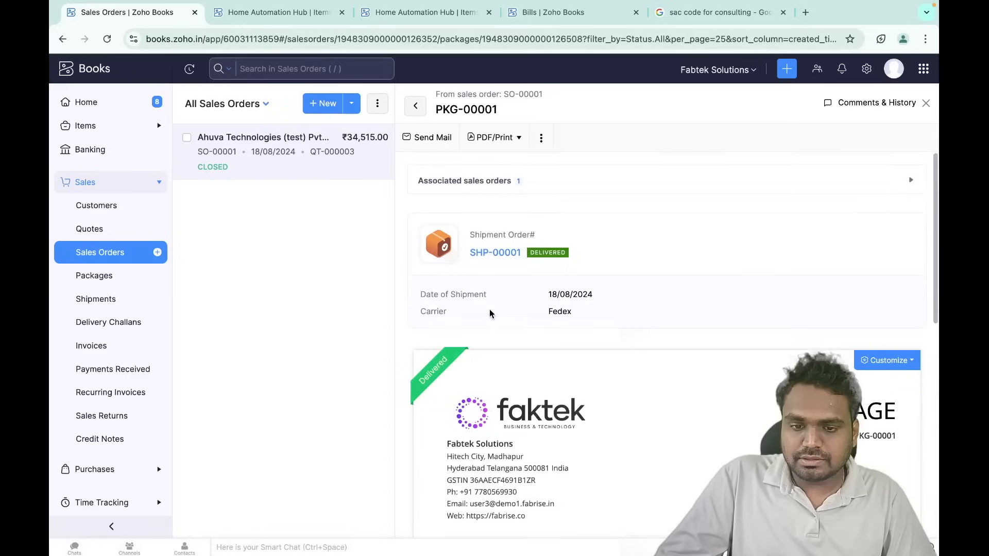
pyautogui.click(122, 417)
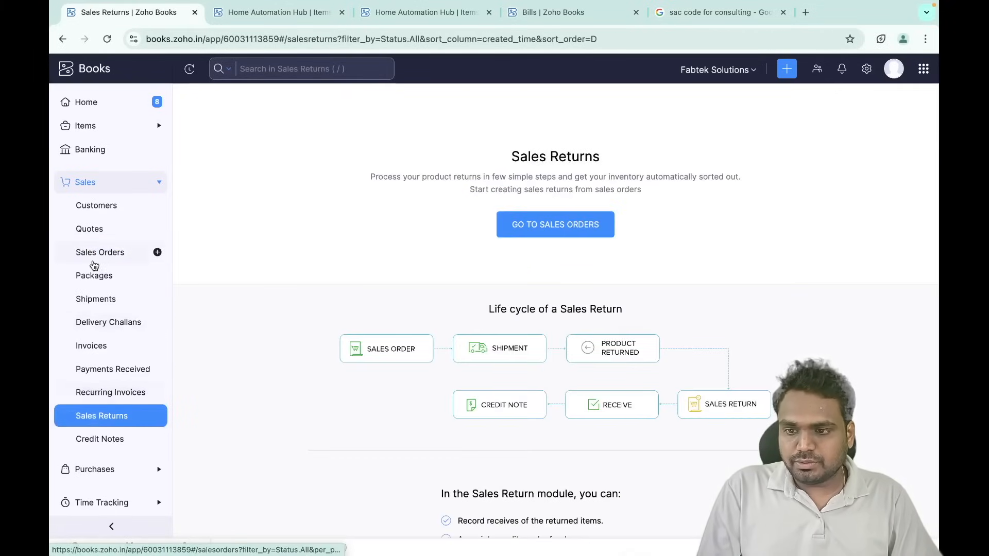
# - Reach SO-00001 from the Sales Returns module and start a new sales return for it
pyautogui.click(114, 256)
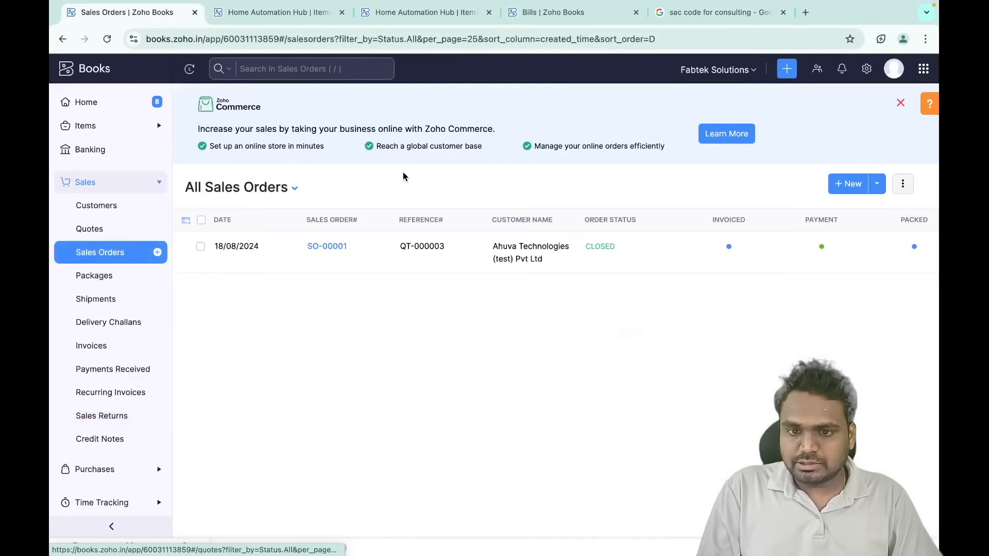
pyautogui.click(365, 256)
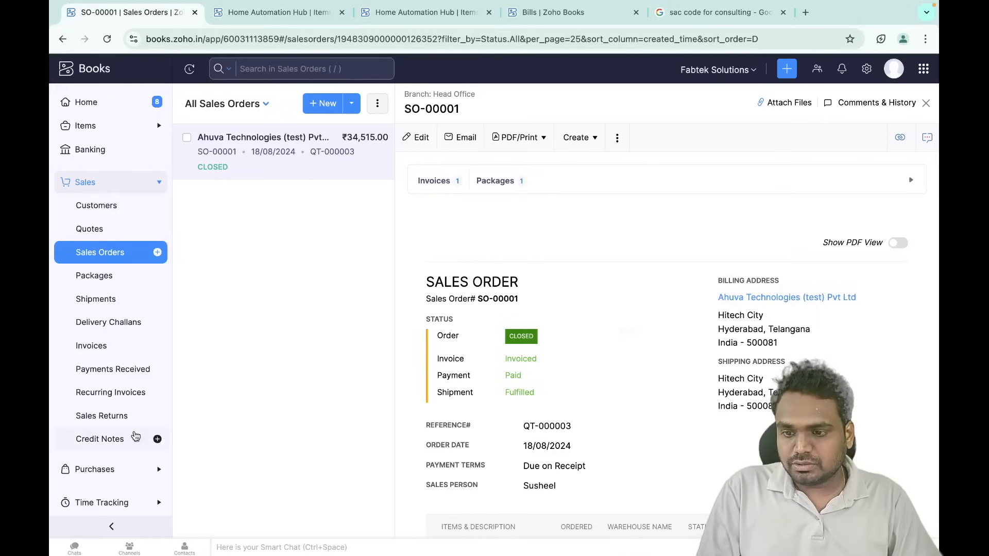
pyautogui.click(122, 414)
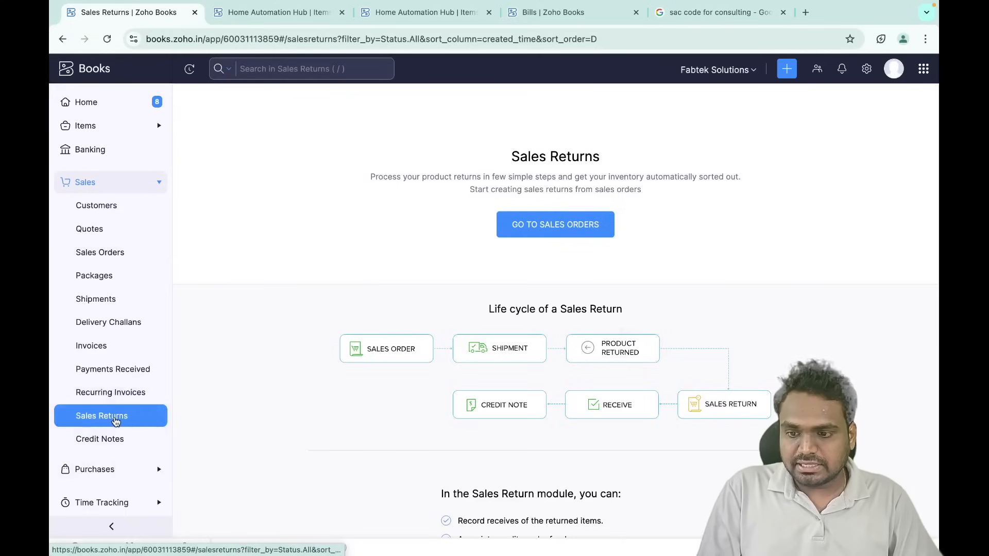
pyautogui.click(564, 231)
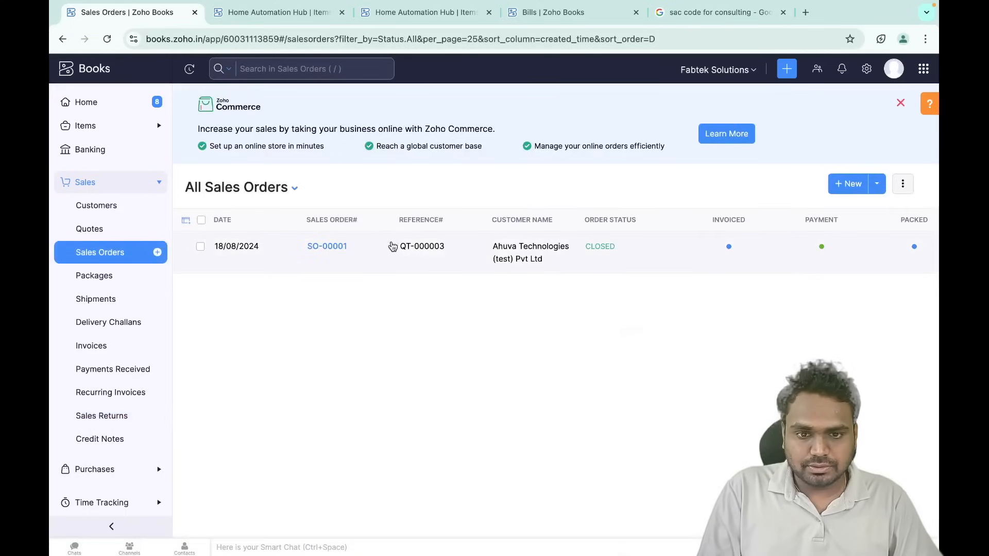
pyautogui.click(376, 247)
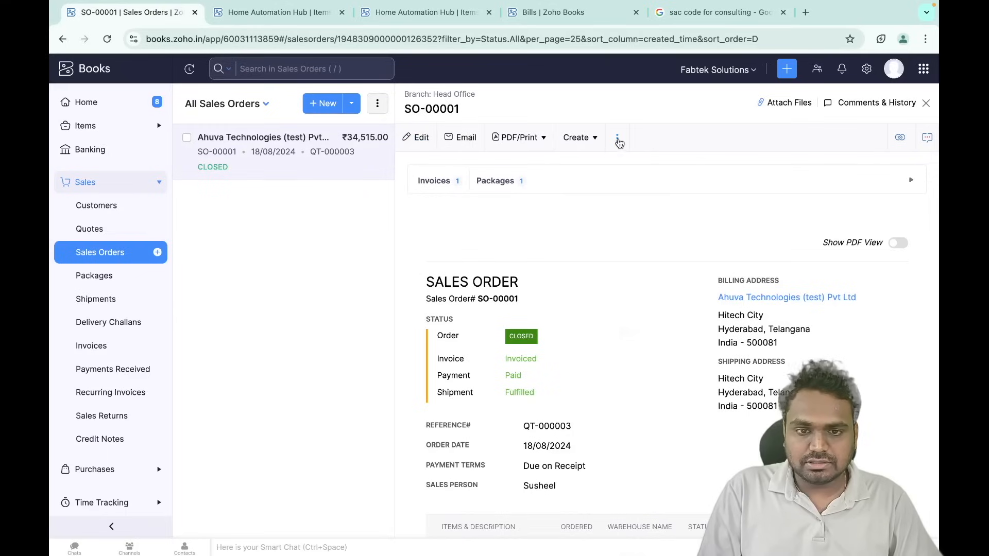
pyautogui.click(590, 139)
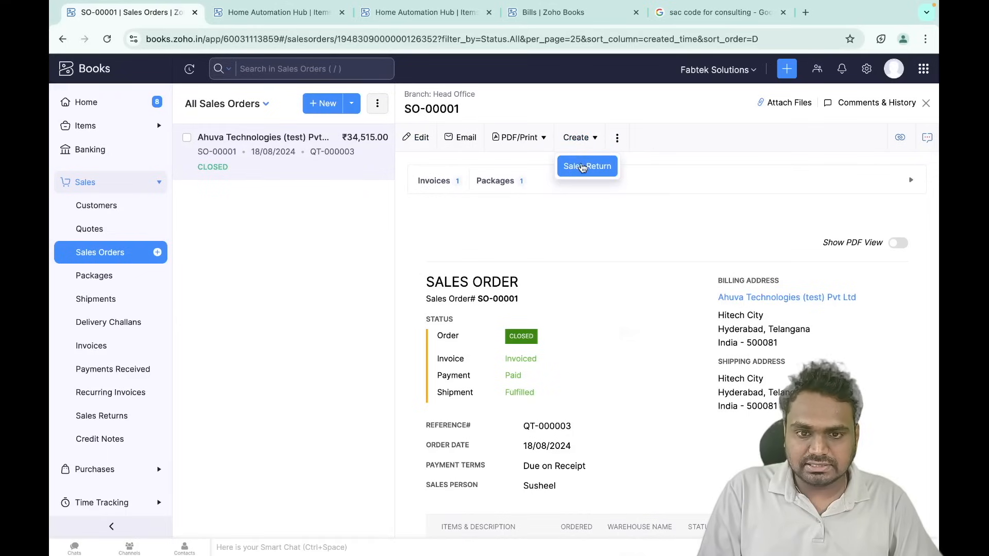
pyautogui.click(586, 166)
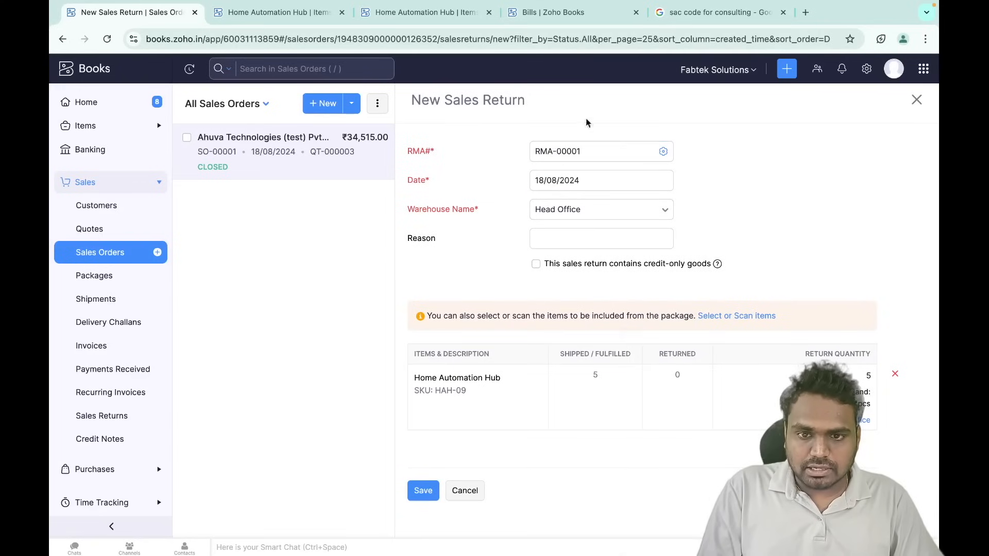
# - Save sales return RMA-00001 with reason 'defect' and start receiving the returned hub
pyautogui.click(579, 240)
pyautogui.write('defect')
pyautogui.click(439, 493)
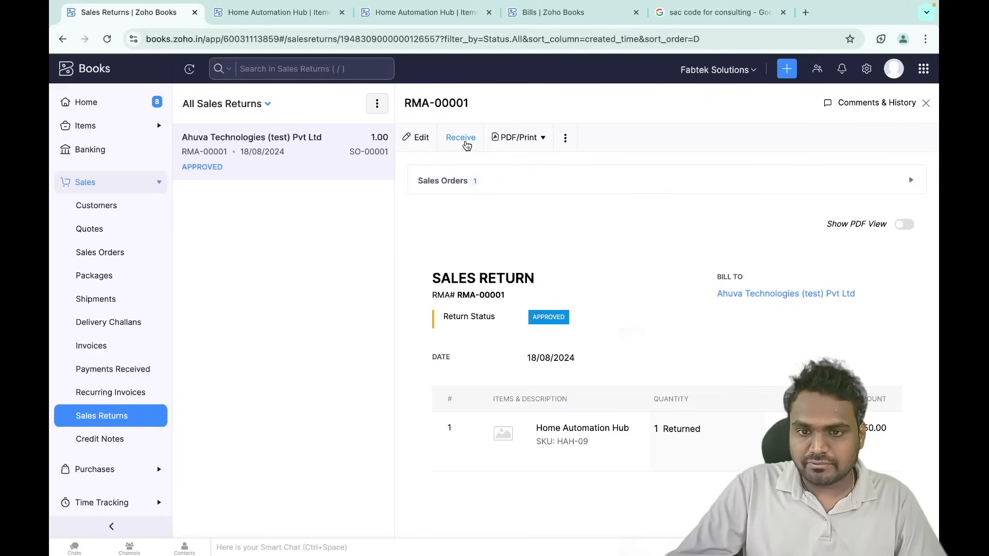
pyautogui.click(465, 142)
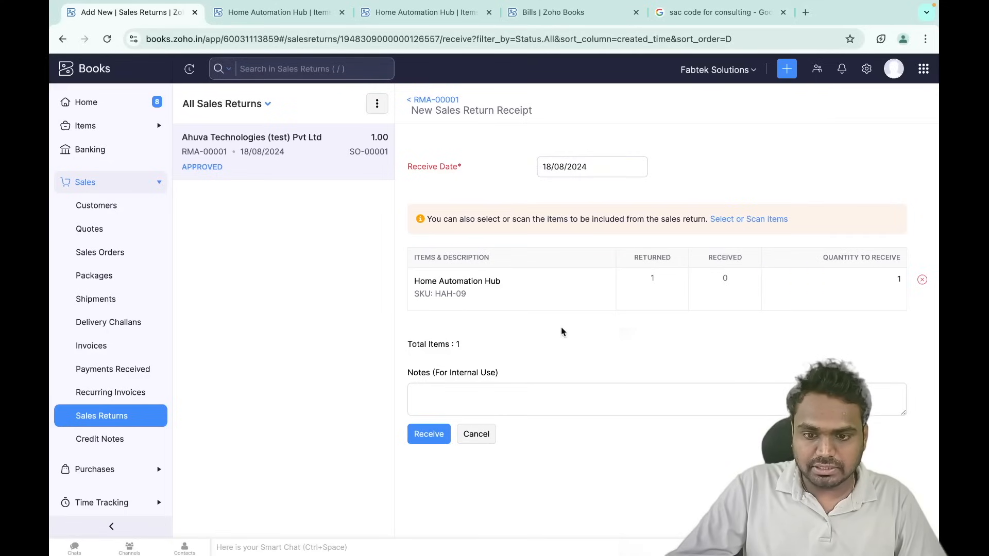
# - Confirm receipt RR-00001, then reopen RMA-00001 and glance at its more-actions menu
pyautogui.click(428, 437)
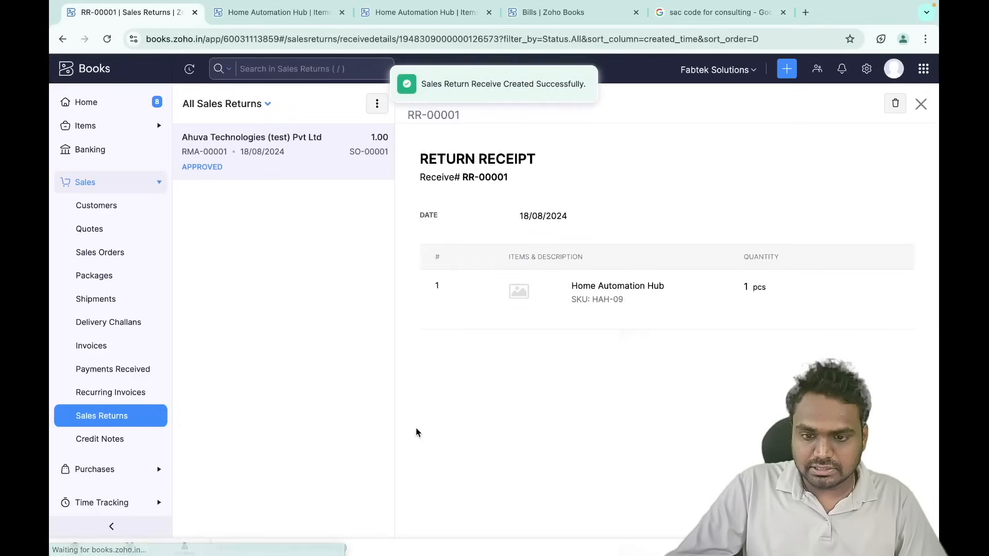
pyautogui.click(126, 415)
pyautogui.click(328, 163)
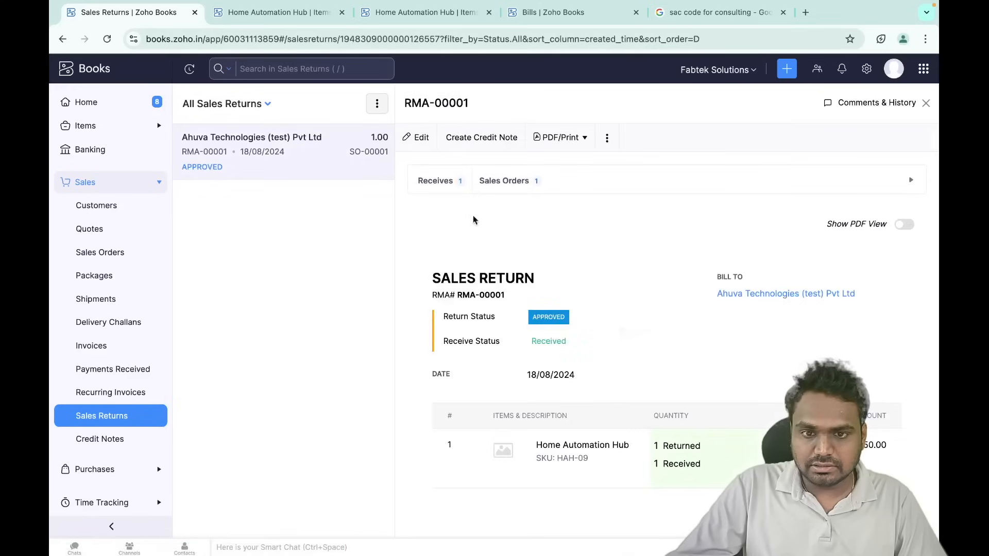
pyautogui.click(608, 138)
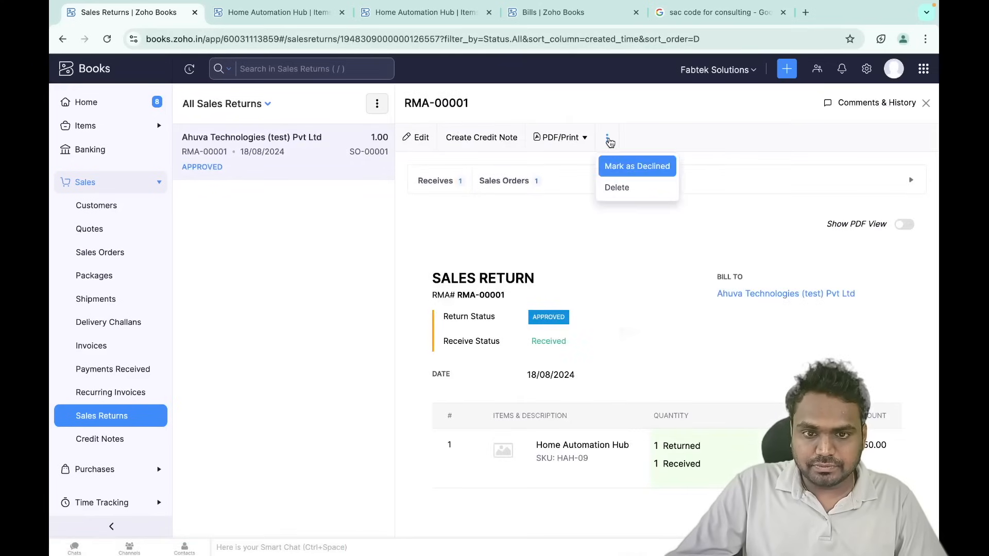
pyautogui.click(691, 136)
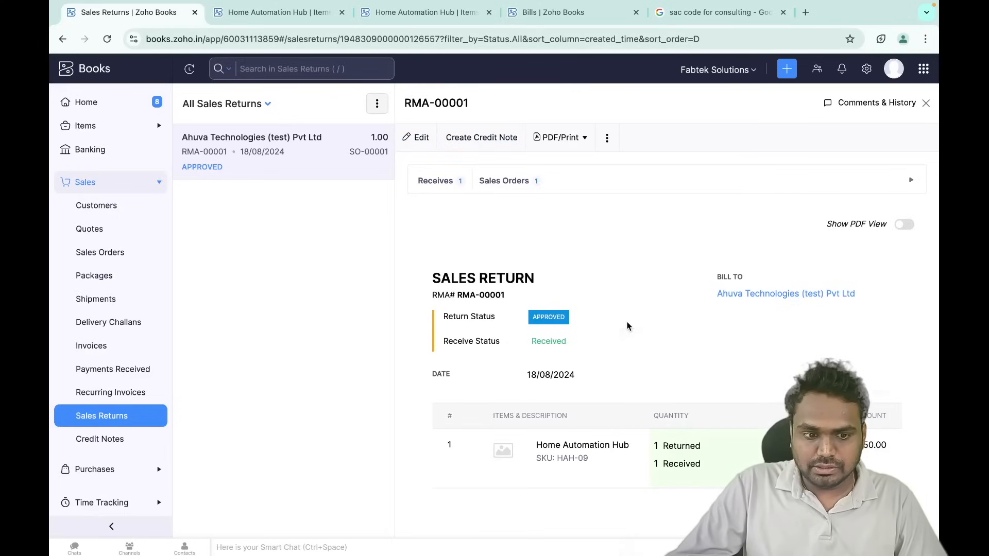
pyautogui.scroll(-1, 566, 309)
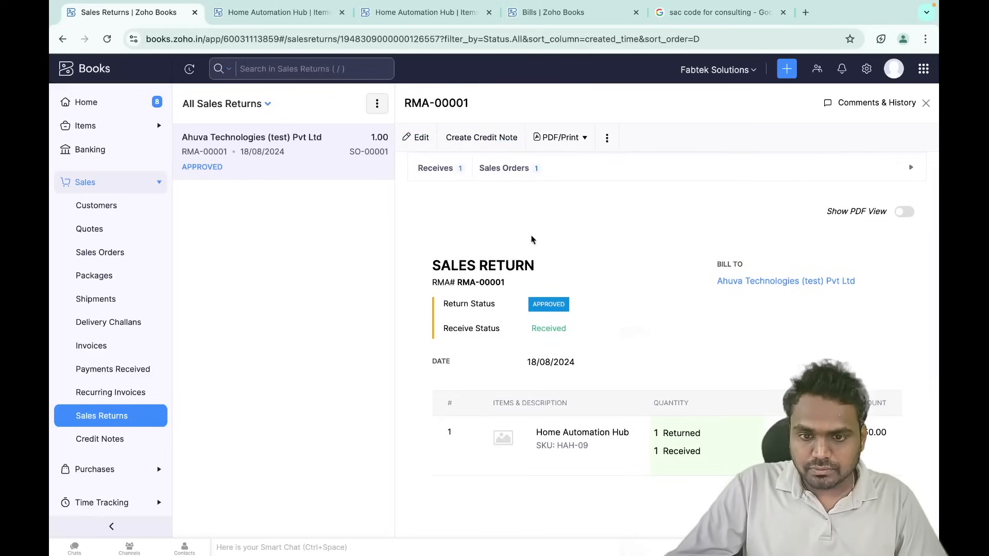
# - Create credit note CN-00001 from RMA-00001, check the credited quantity, and save it as Open
pyautogui.scroll(1, 531, 229)
pyautogui.click(484, 138)
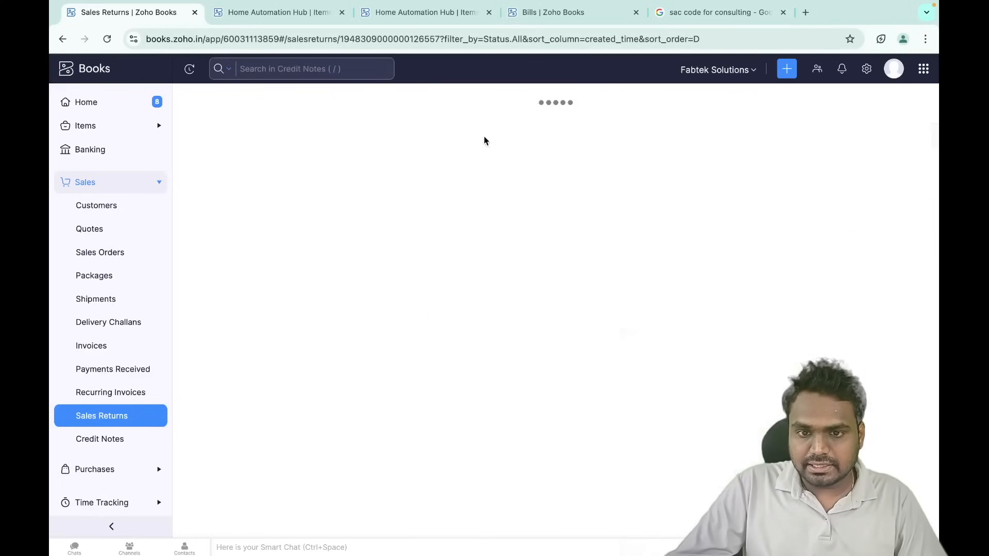
pyautogui.scroll(-5, 446, 298)
pyautogui.scroll(-6, 446, 299)
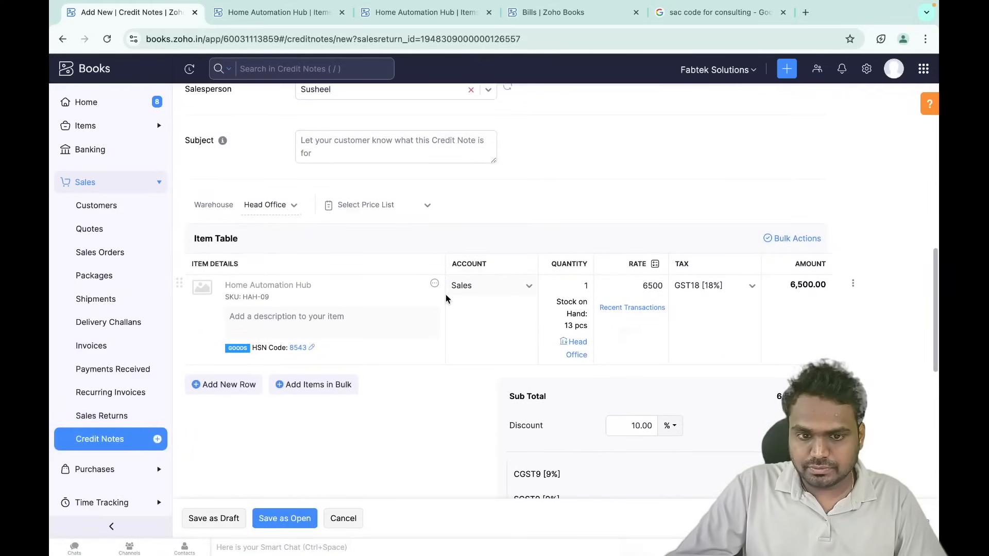
pyautogui.scroll(-3, 582, 324)
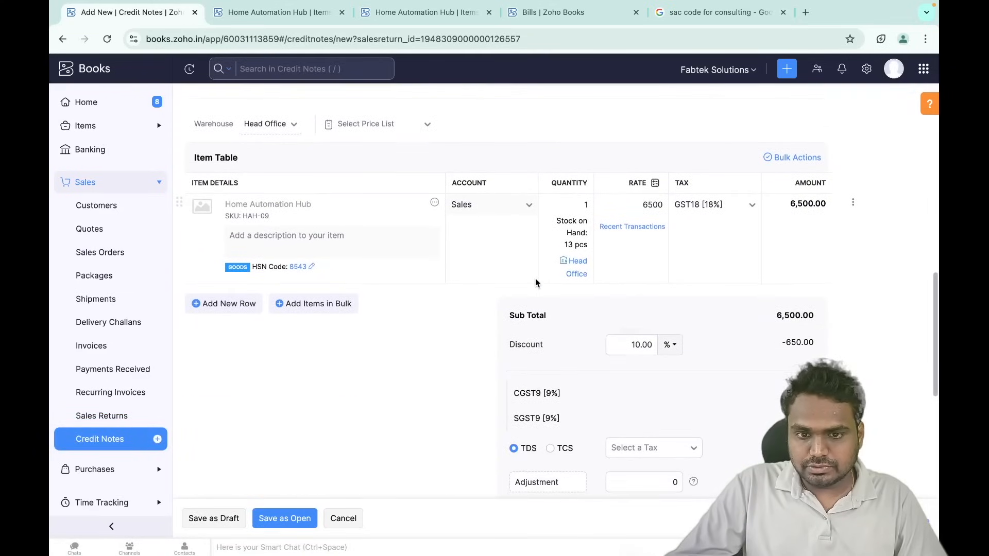
pyautogui.click(570, 203)
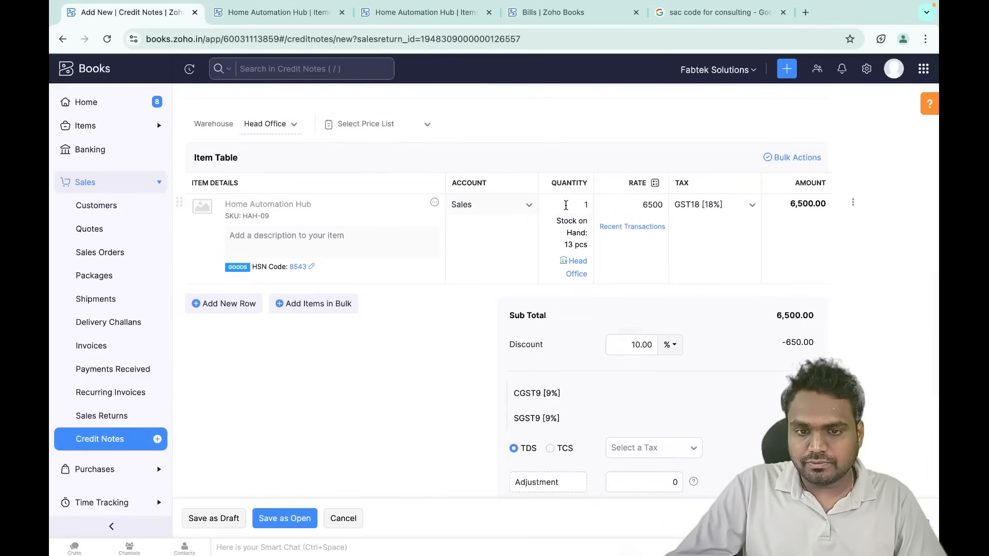
pyautogui.scroll(-12, 679, 245)
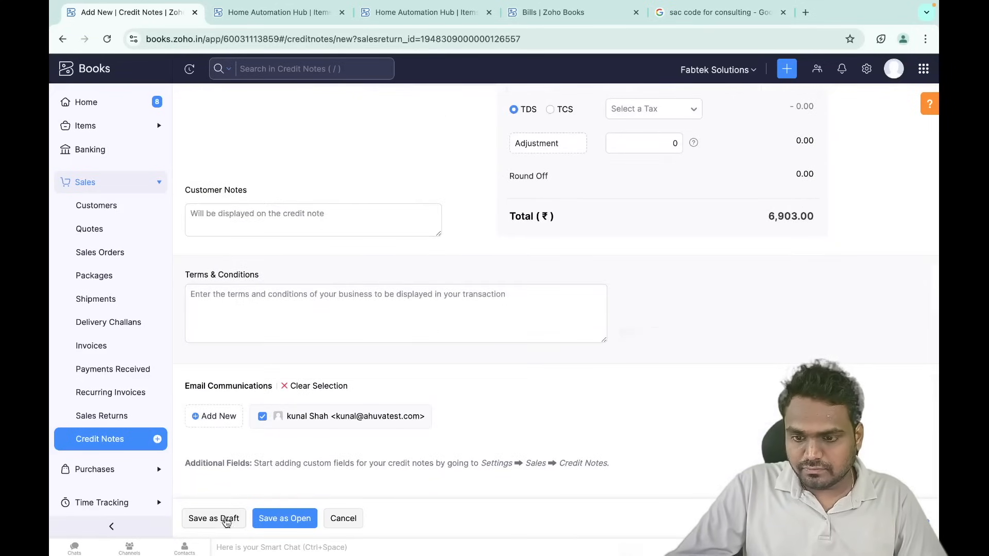
pyautogui.click(287, 519)
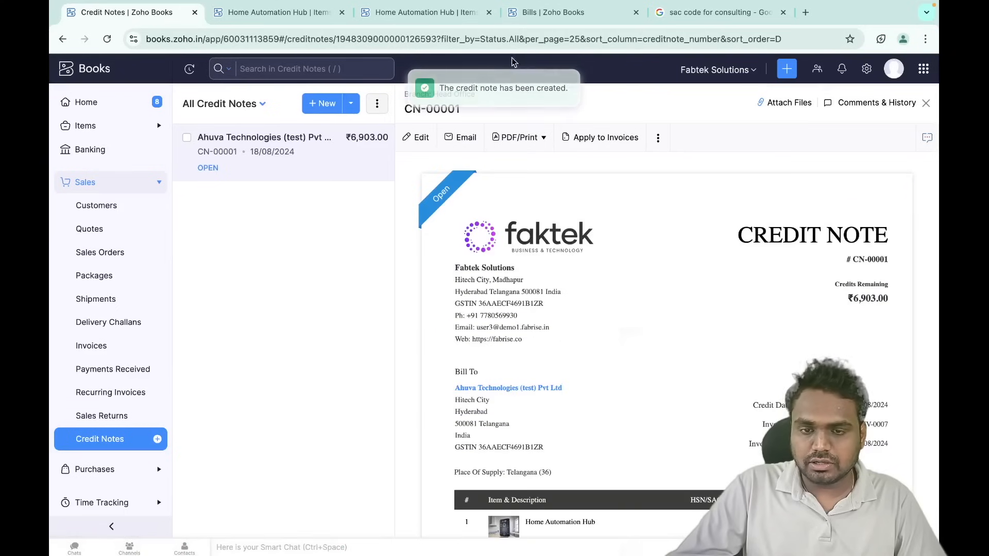
pyautogui.scroll(-6, 536, 292)
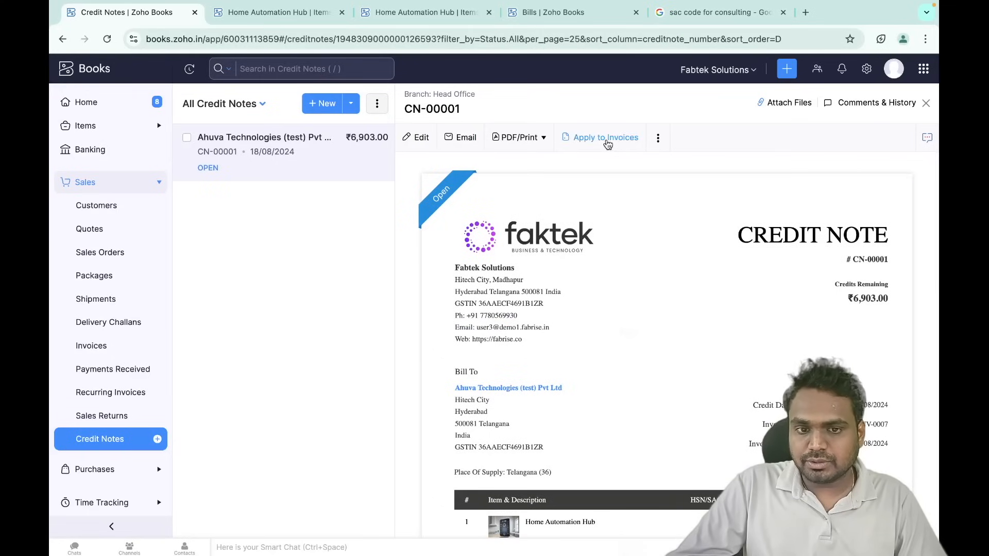
# - Look at applying CN-00001 to the ₹10,000 invoice balance, cancel, and open its more-actions menu
pyautogui.click(607, 138)
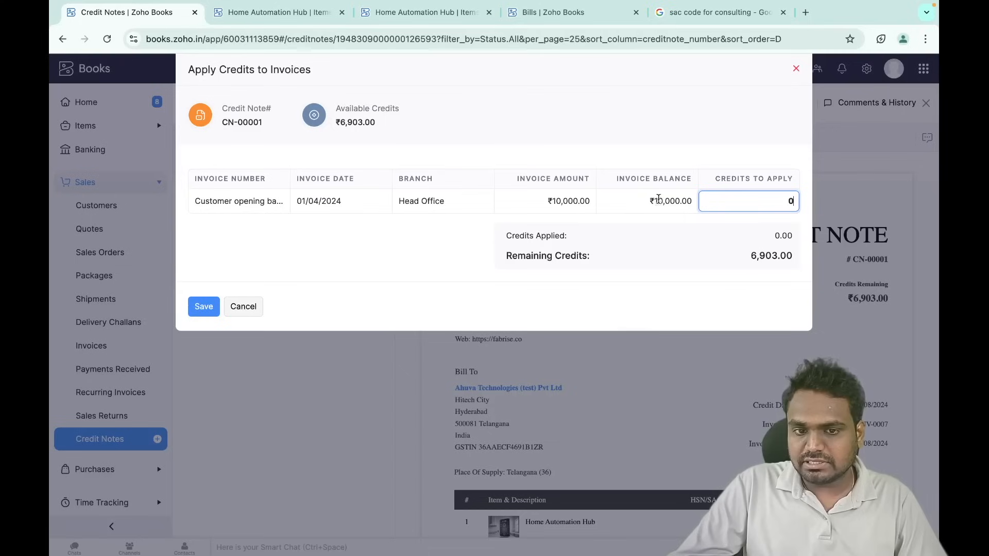
pyautogui.moveTo(648, 202); pyautogui.dragTo(683, 199)
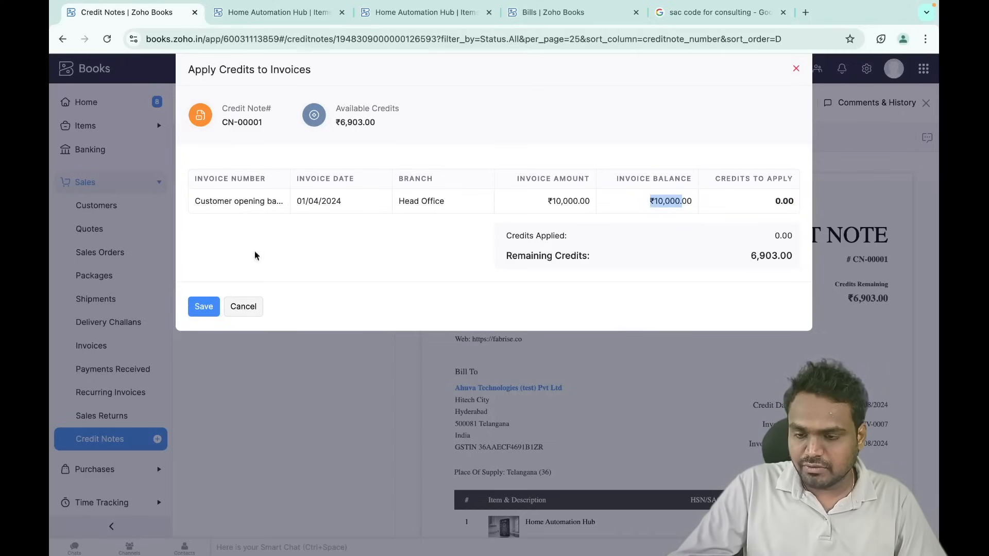
pyautogui.click(247, 306)
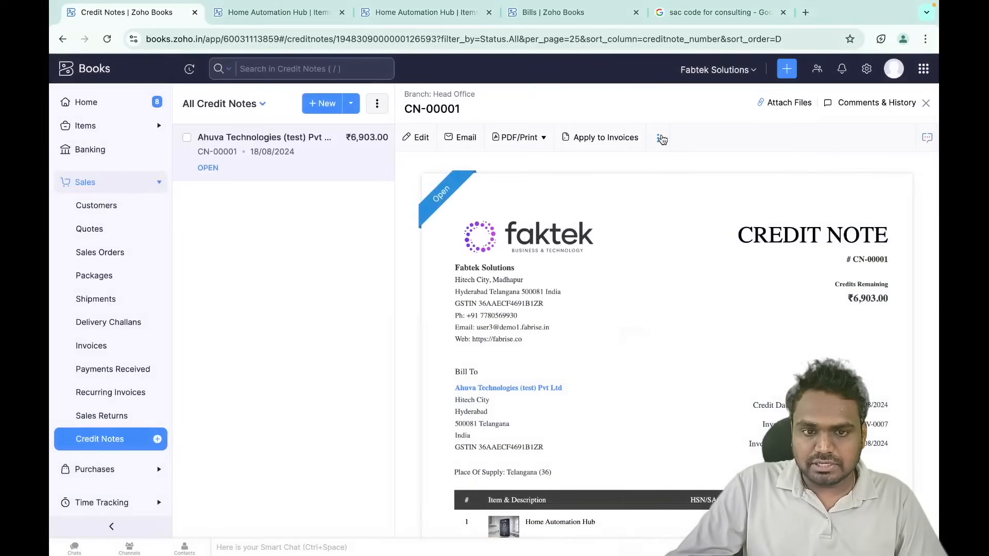
pyautogui.click(661, 138)
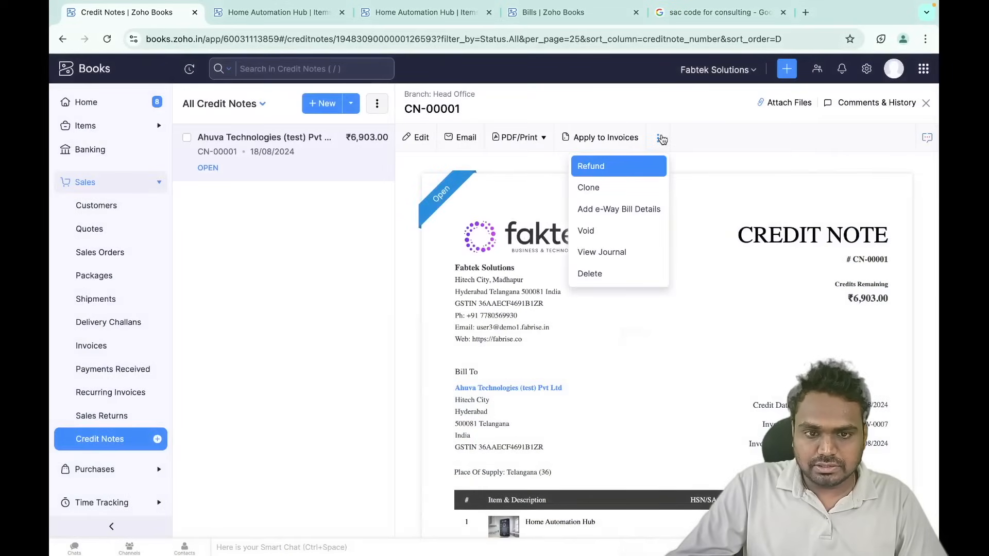
# - Refund CN-00001's ₹6,903.00 by Bank Transfer from Kotak Bank, then view the Home Automation Hub item
pyautogui.click(608, 171)
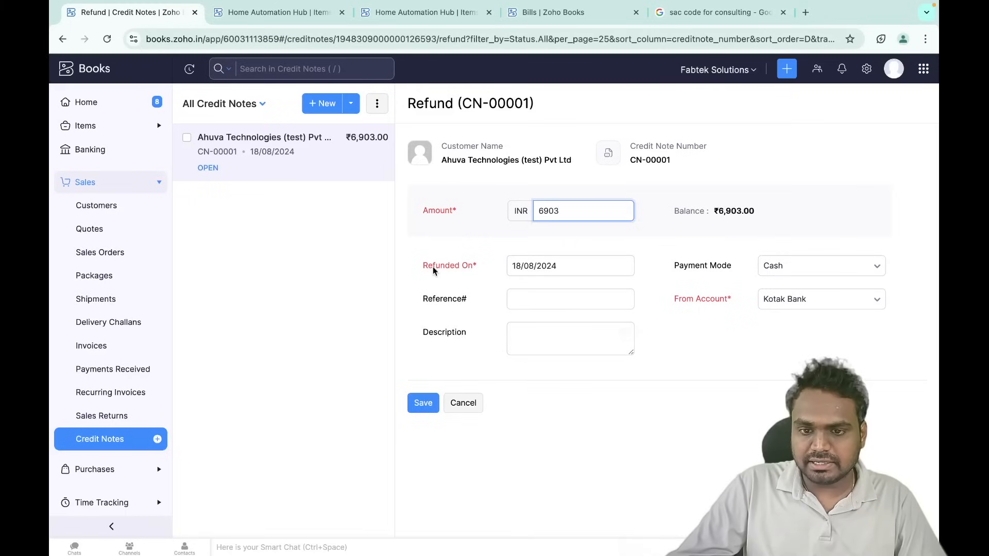
pyautogui.click(824, 267)
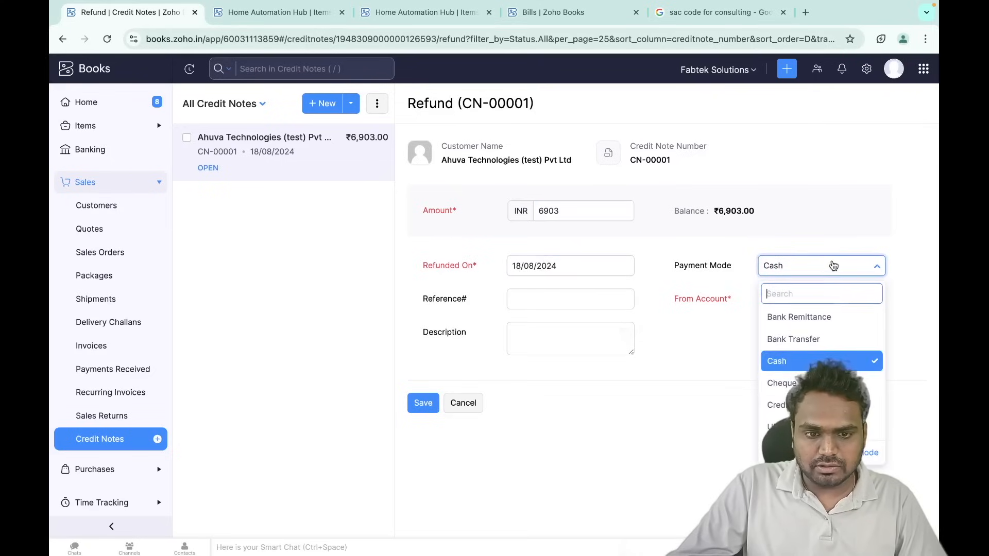
pyautogui.click(811, 344)
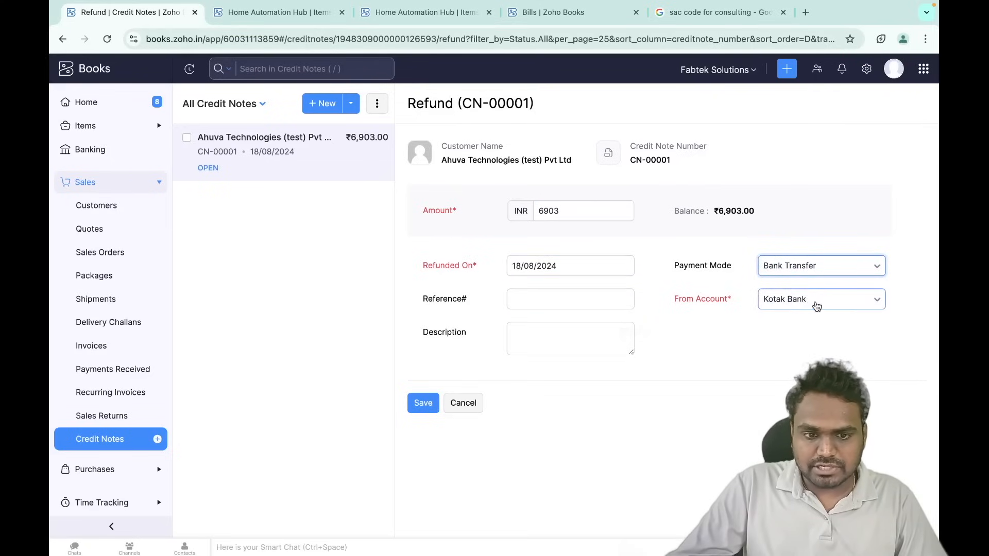
pyautogui.click(426, 400)
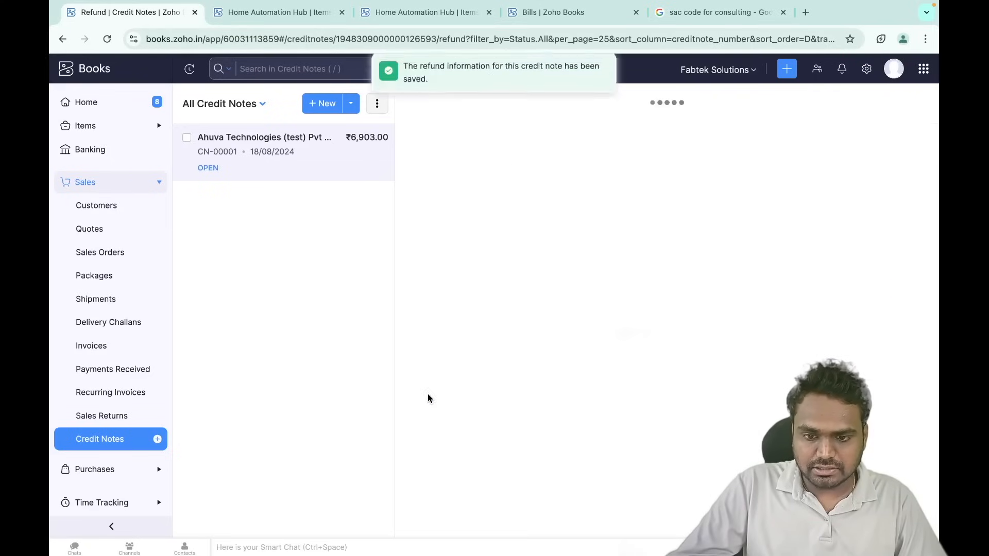
pyautogui.scroll(-10, 698, 324)
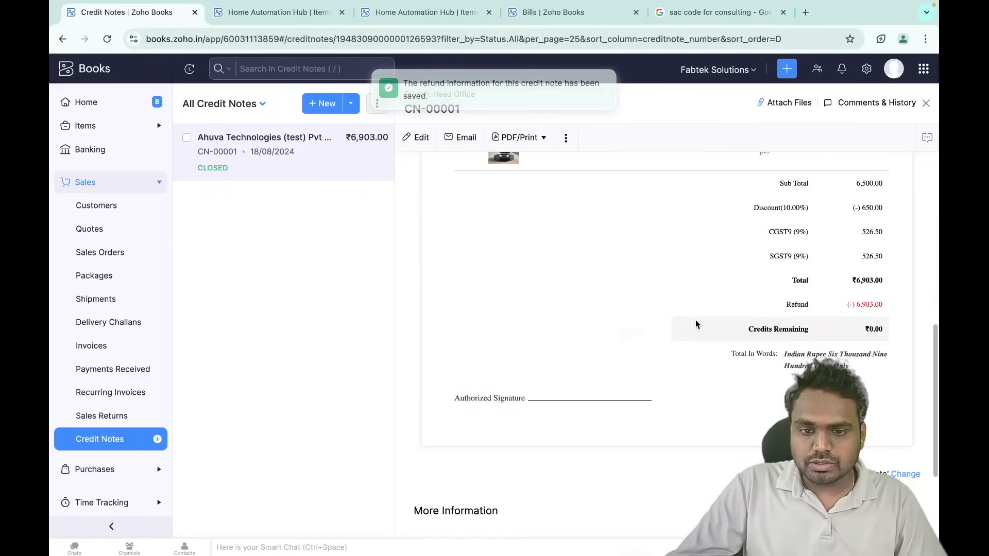
pyautogui.click(302, 10)
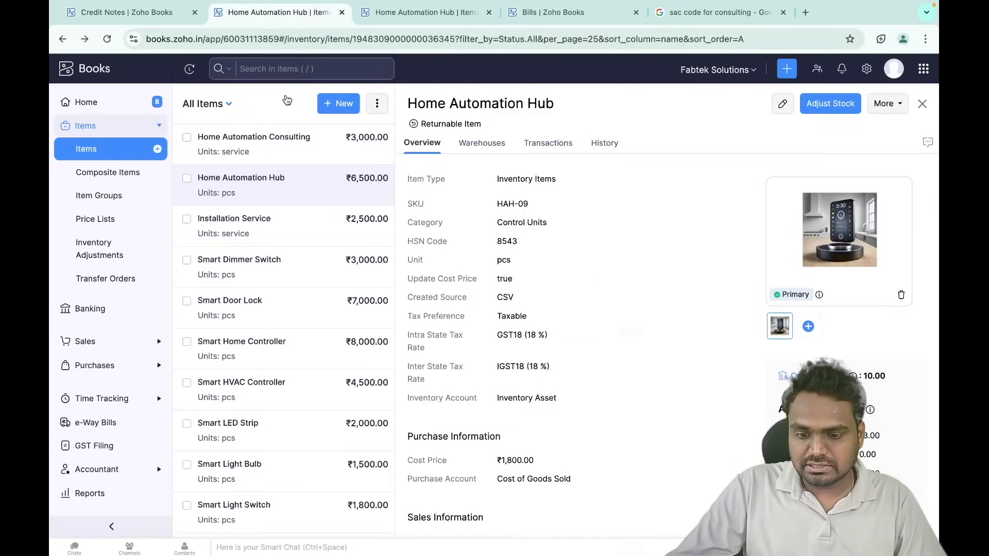
# - Reload the Home Automation Hub item, review its Accounting and Physical Stock, then show the Home dashboard
pyautogui.hotkey('ctrl', 'r')
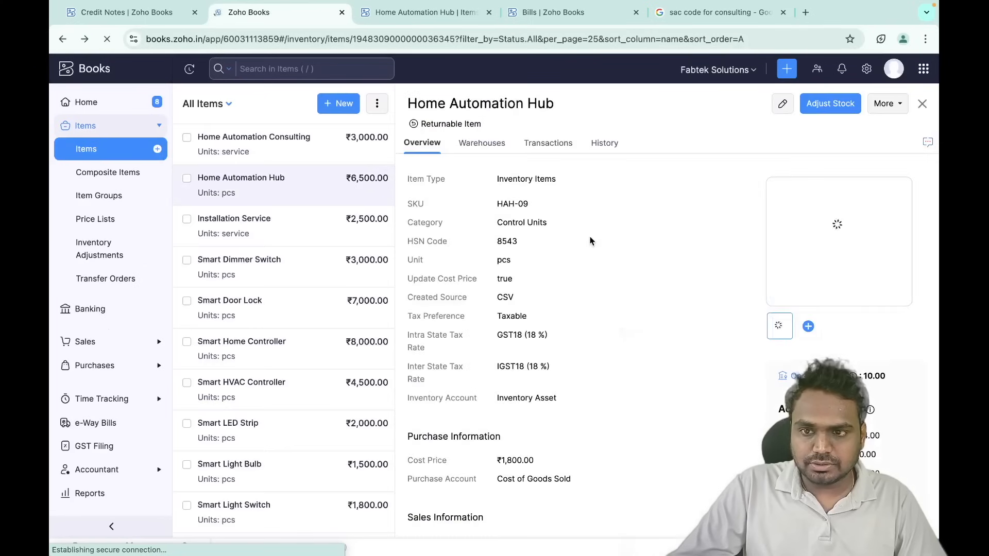
pyautogui.scroll(-5, 755, 305)
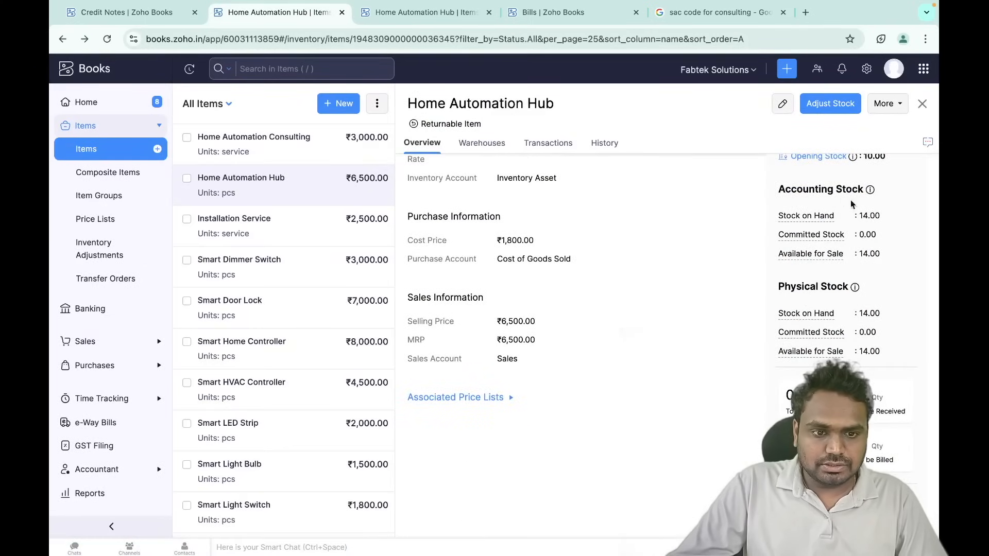
pyautogui.moveTo(866, 234)
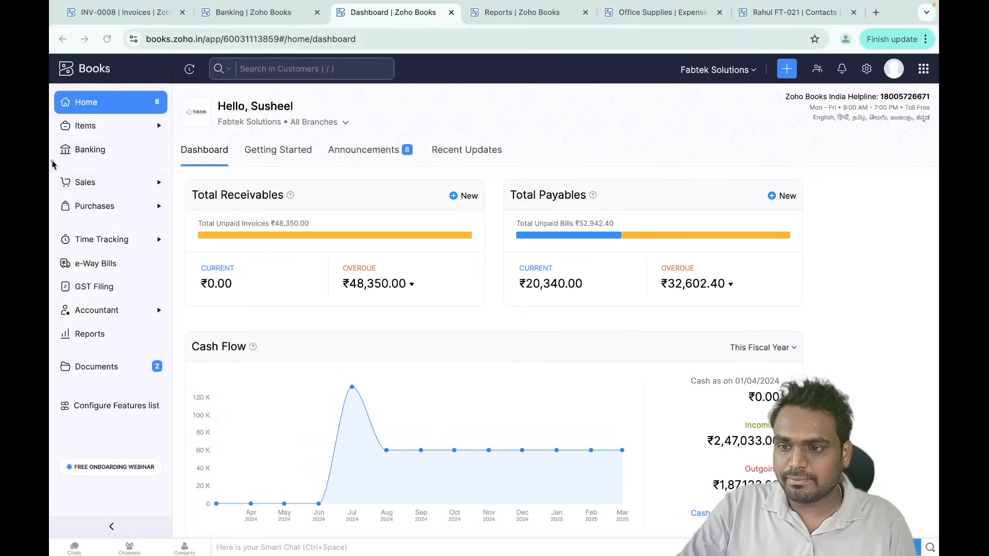
# - Go to Banking and start adding a bank or credit card account
pyautogui.click(118, 159)
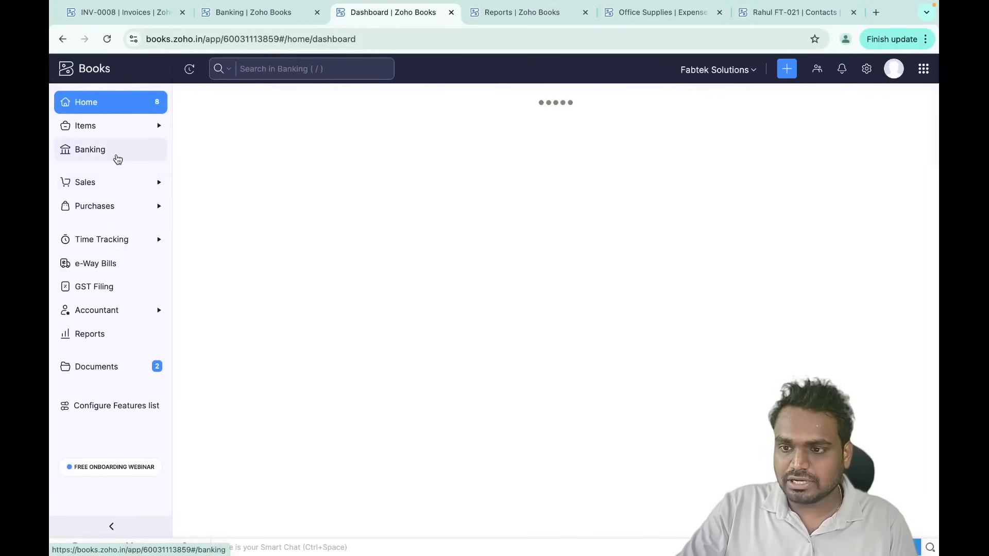
pyautogui.scroll(-3, 354, 430)
pyautogui.scroll(-3, 282, 404)
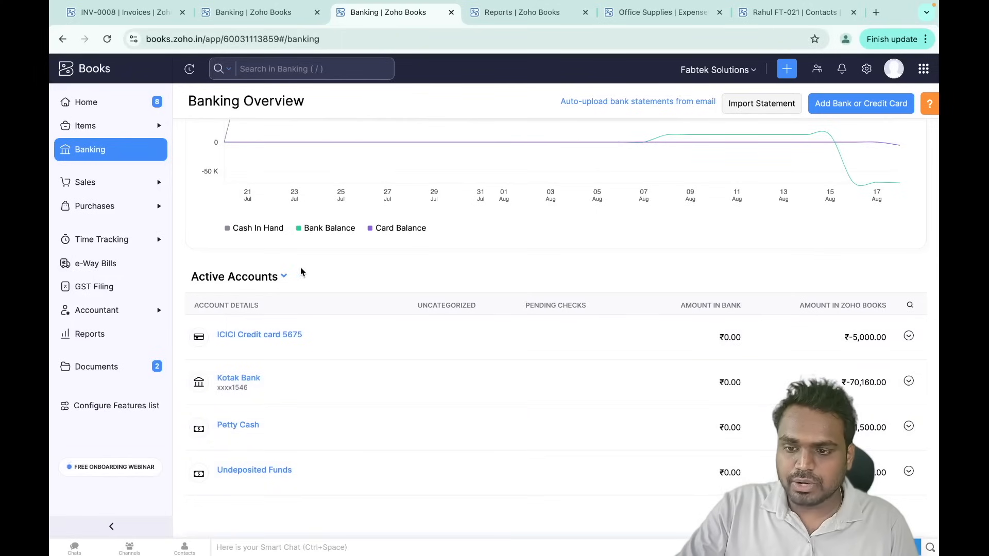
pyautogui.click(846, 106)
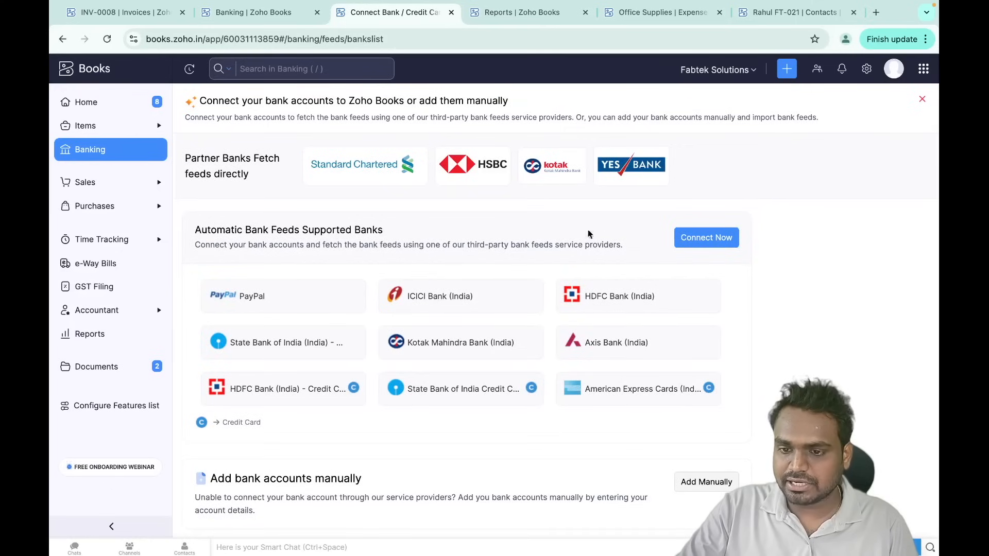
# - Try the Add Manually form, cancel it, and reopen the bank-connection options page
pyautogui.scroll(-1, 520, 320)
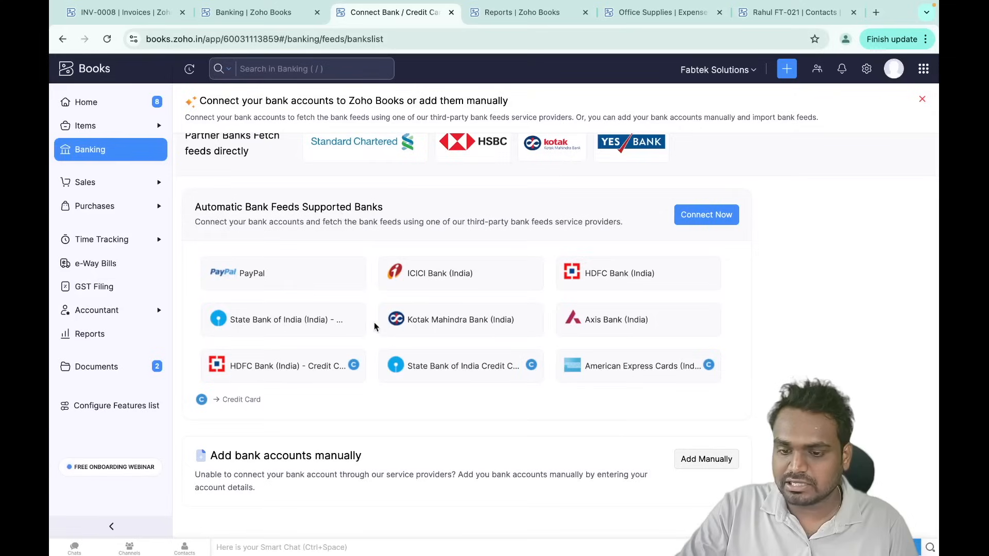
pyautogui.click(720, 467)
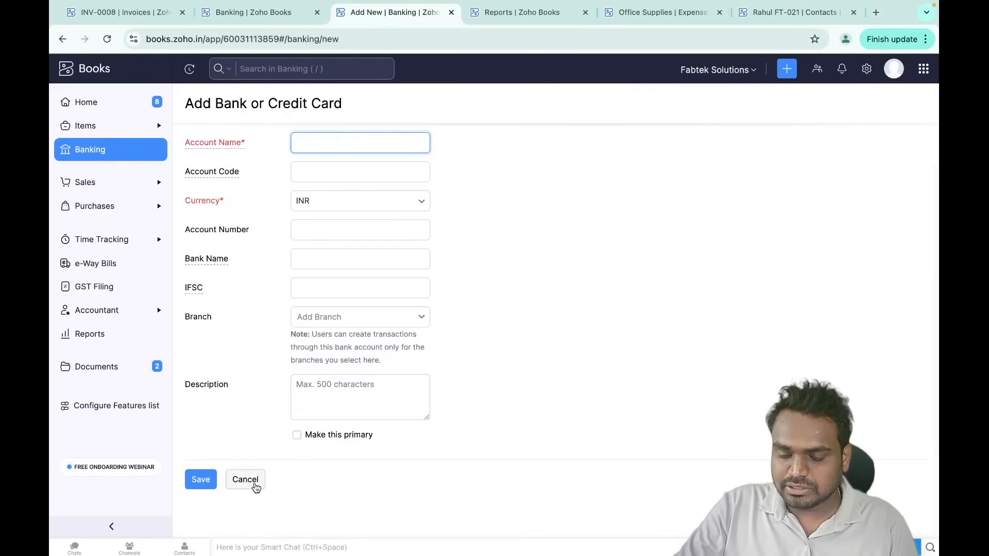
pyautogui.click(255, 482)
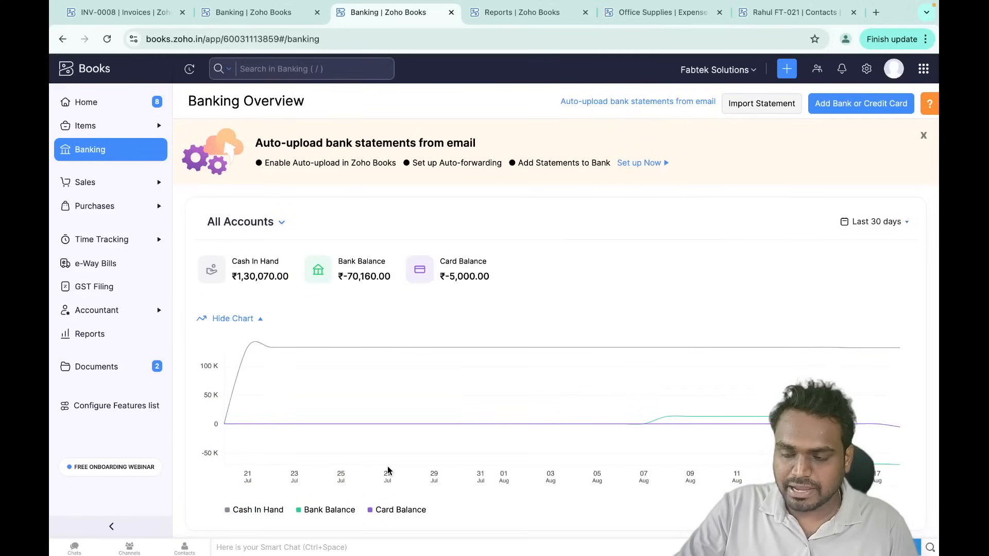
pyautogui.click(863, 104)
pyautogui.click(861, 103)
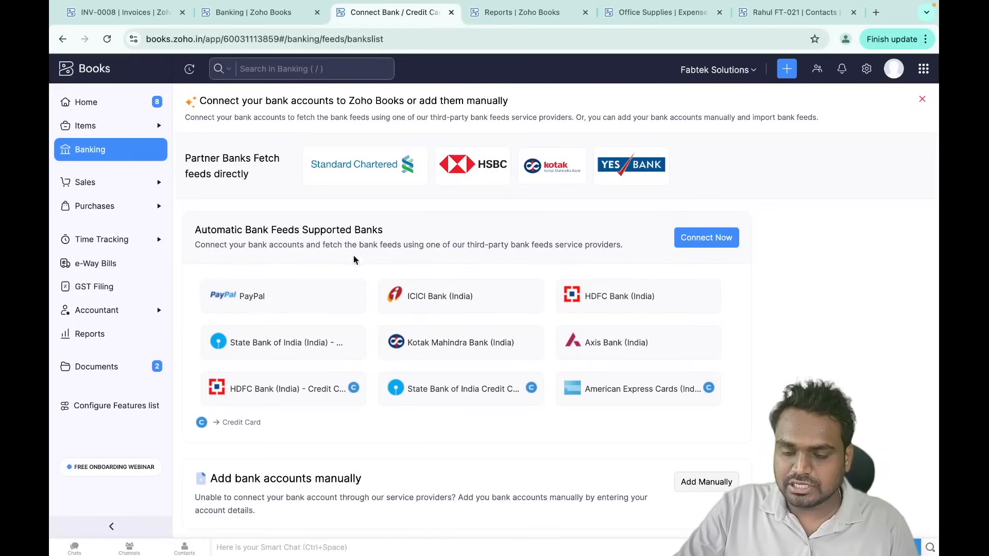
pyautogui.click(473, 302)
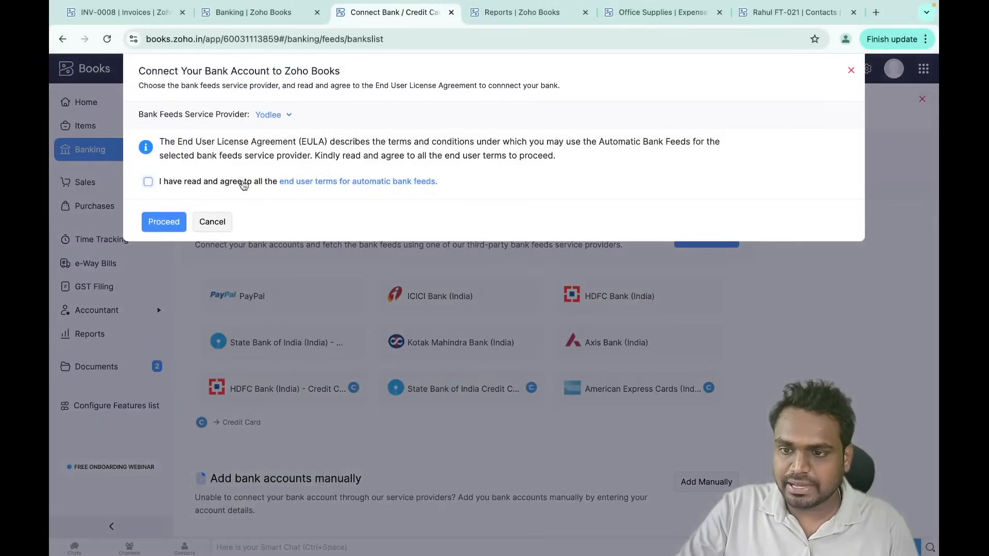
pyautogui.click(190, 183)
pyautogui.click(175, 218)
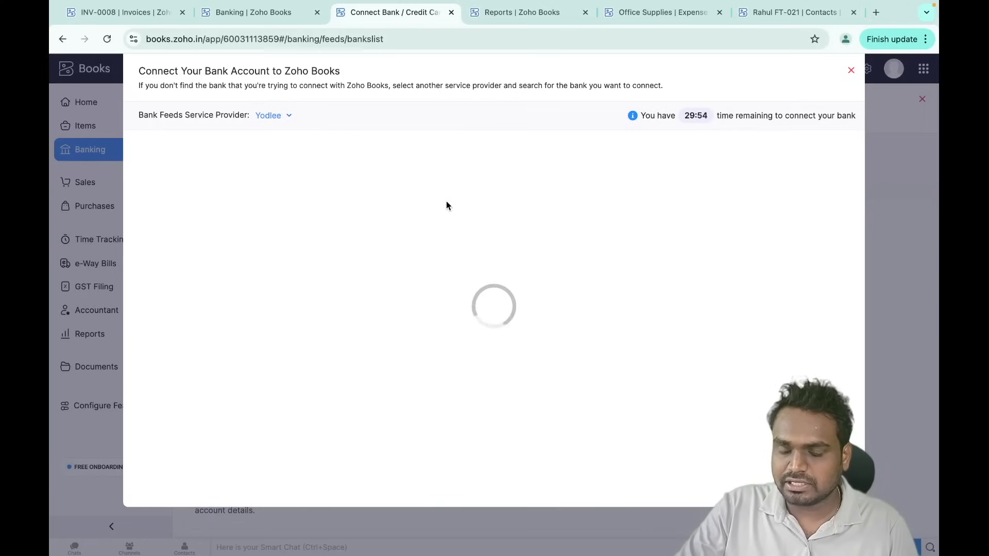
pyautogui.click(472, 174)
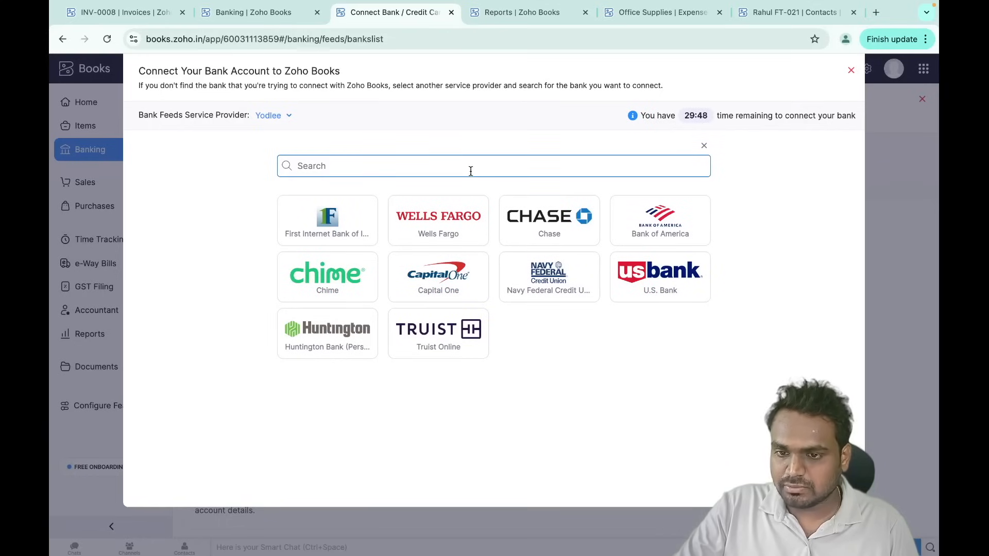
pyautogui.click(851, 72)
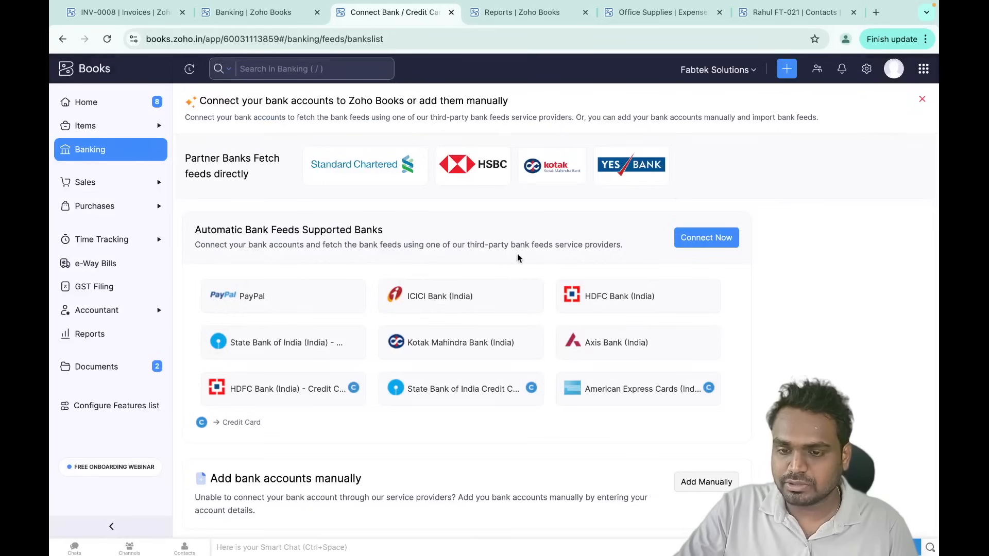
pyautogui.scroll(-1, 444, 308)
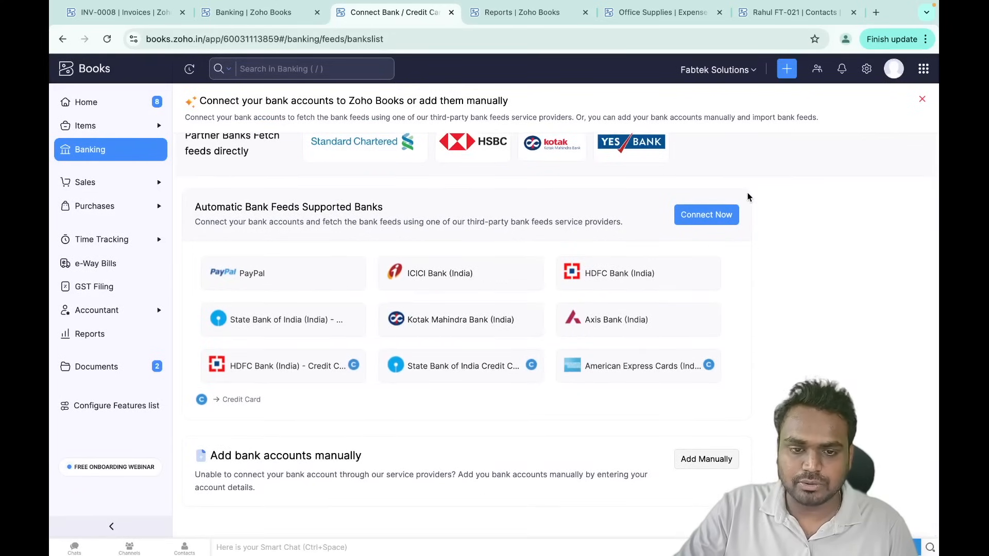
# - Open the manual bank account form, look through its fields and Branch list, then cancel unsaved
pyautogui.click(716, 466)
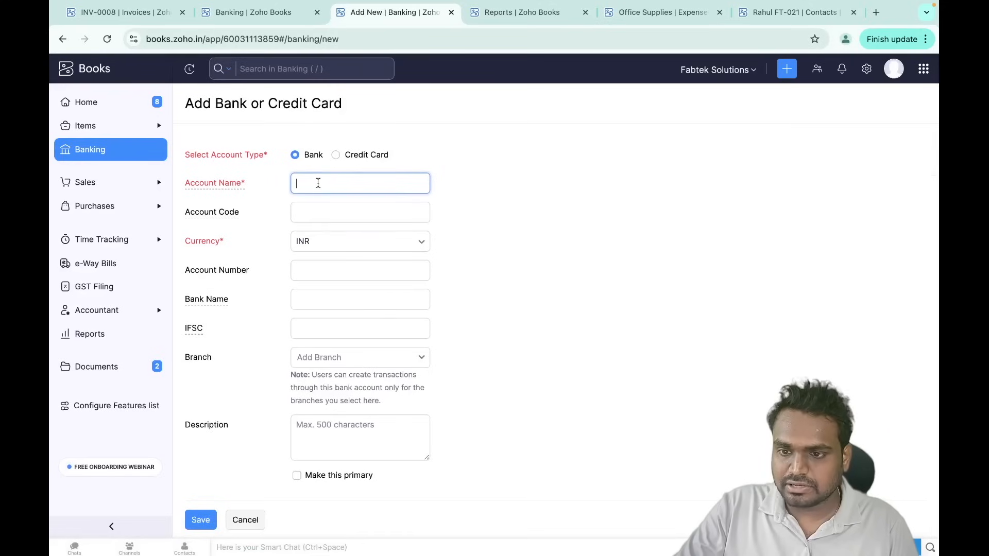
pyautogui.click(316, 278)
pyautogui.click(316, 314)
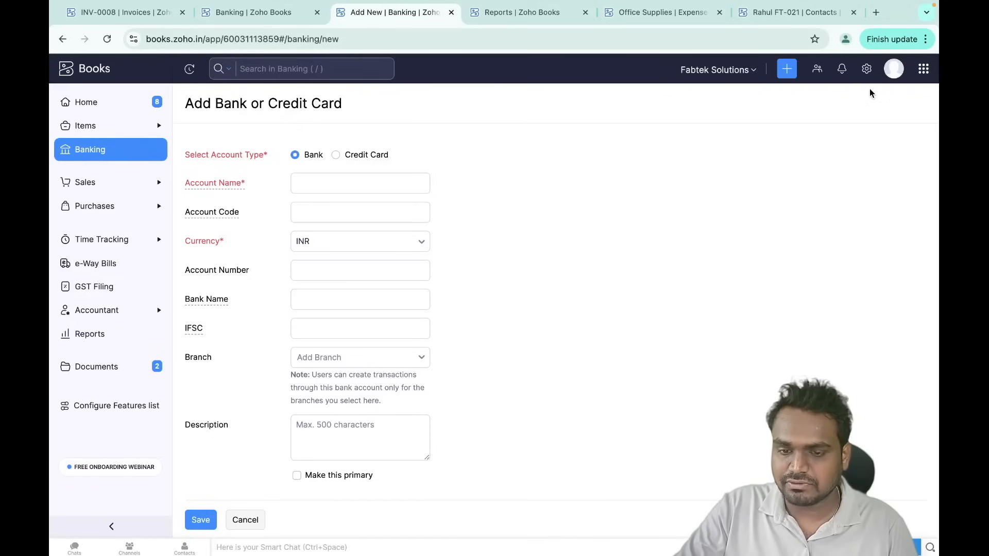
pyautogui.click(374, 367)
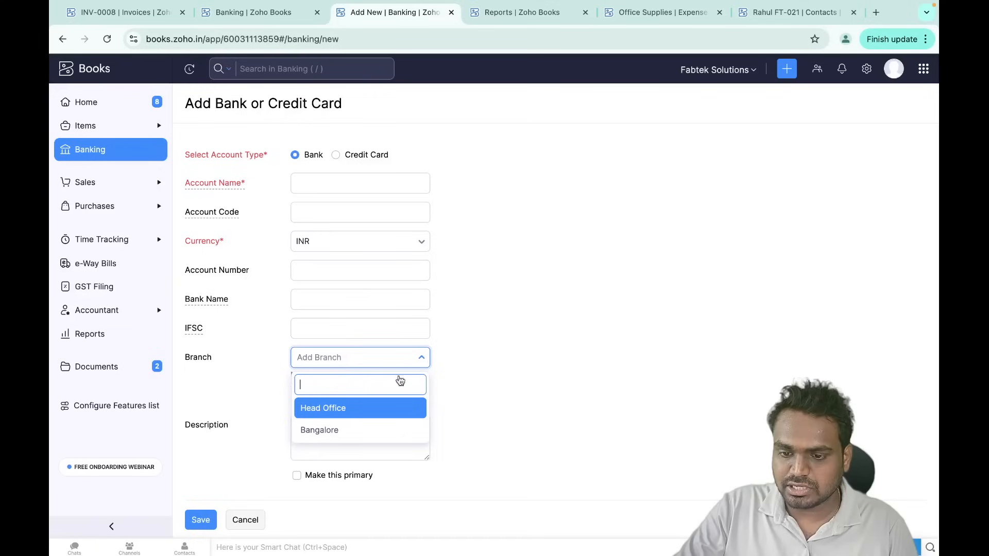
pyautogui.click(521, 391)
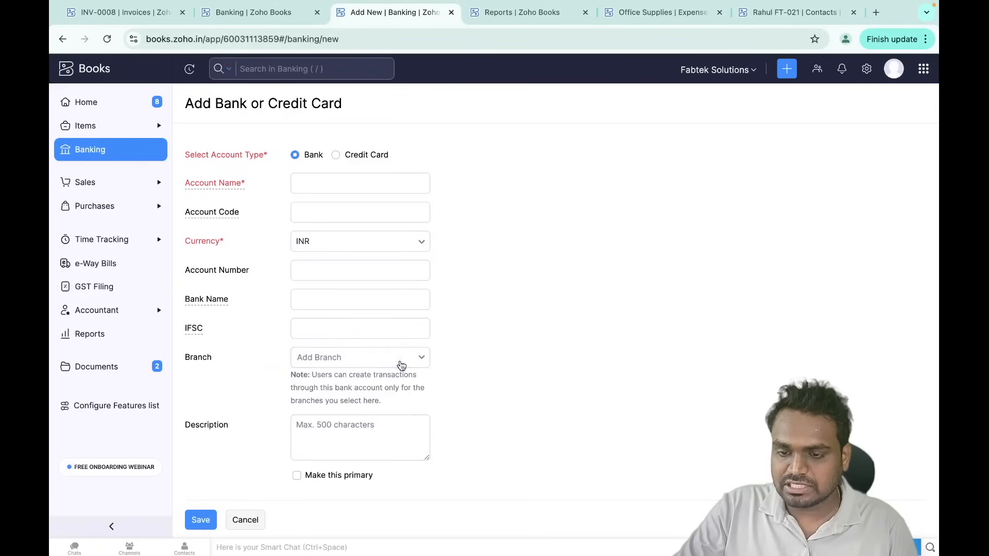
pyautogui.click(248, 522)
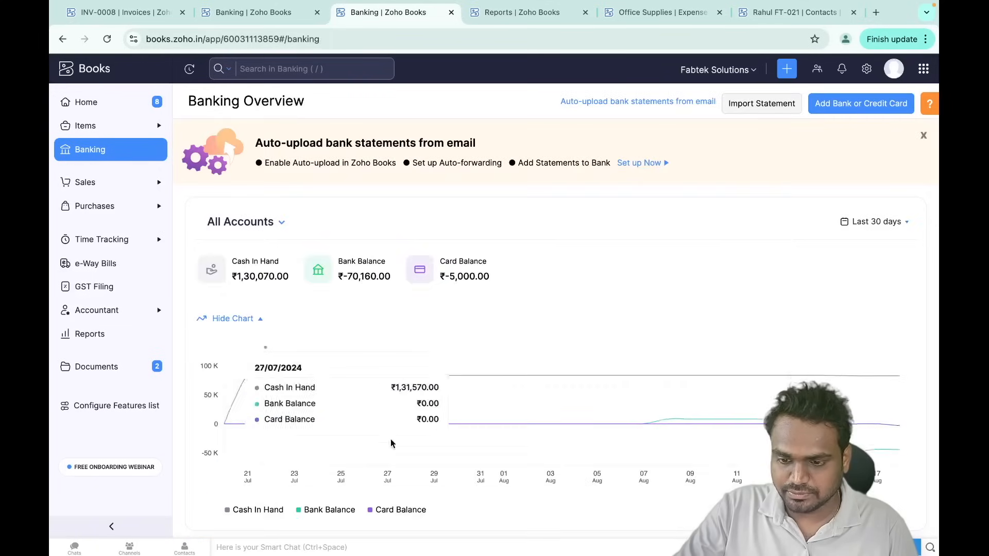
pyautogui.scroll(-7, 384, 474)
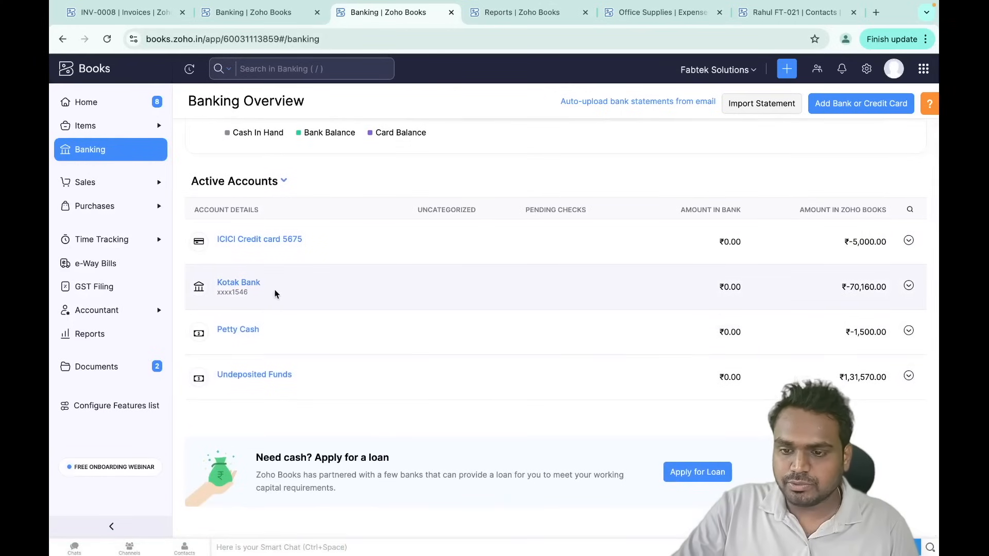
# - Open Kotak Bank and try Automatic Import with the ICICI feed, then close feed setup unconnected
pyautogui.click(245, 287)
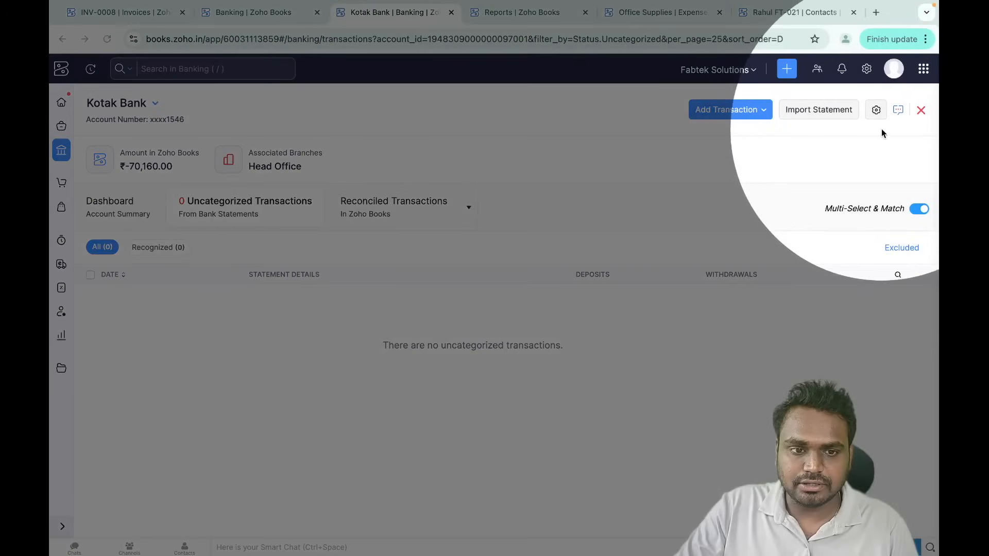
pyautogui.click(875, 110)
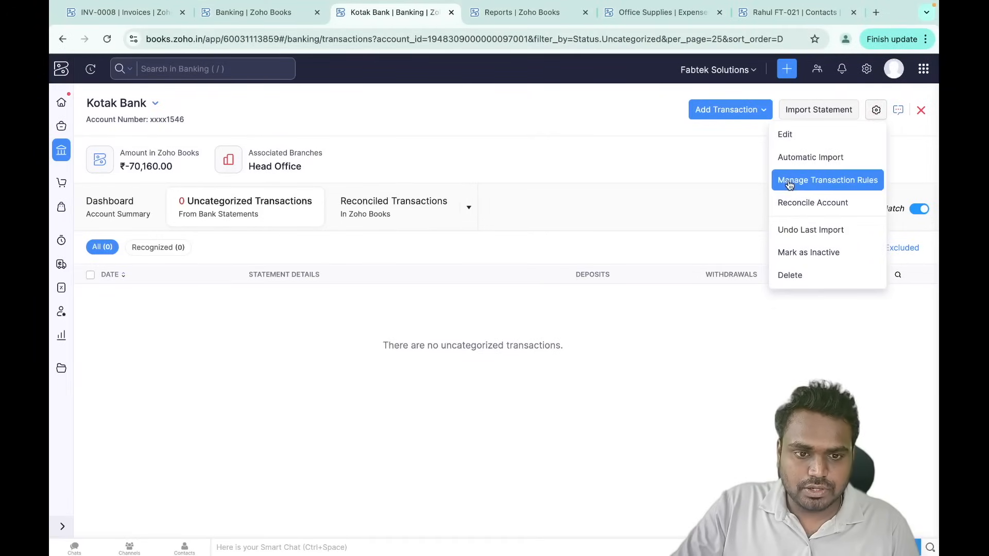
pyautogui.click(831, 161)
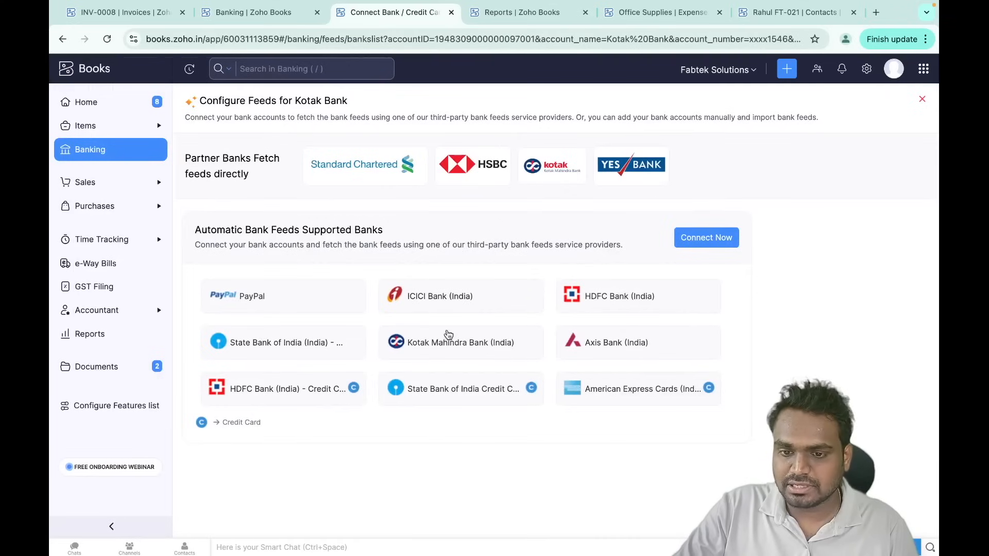
pyautogui.click(453, 302)
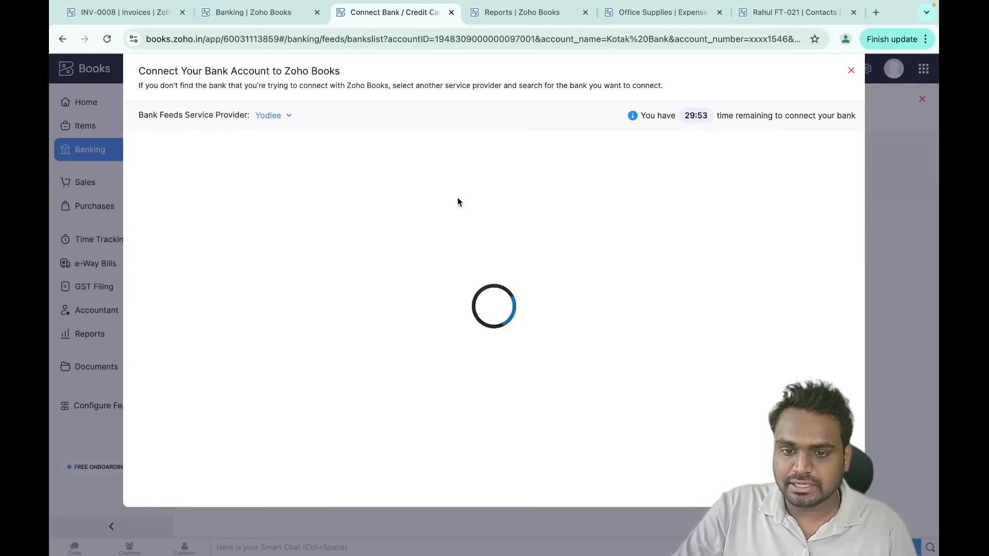
pyautogui.click(412, 169)
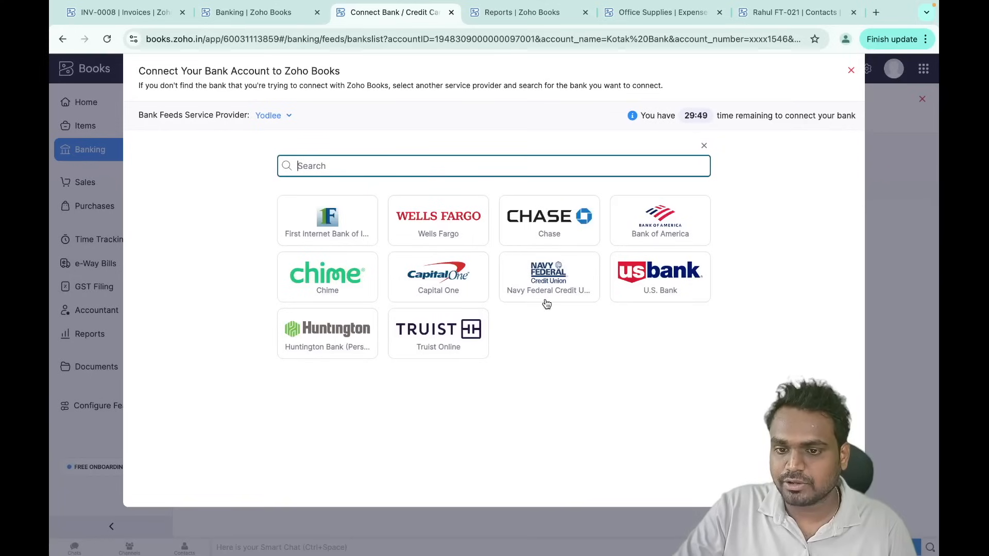
pyautogui.click(851, 71)
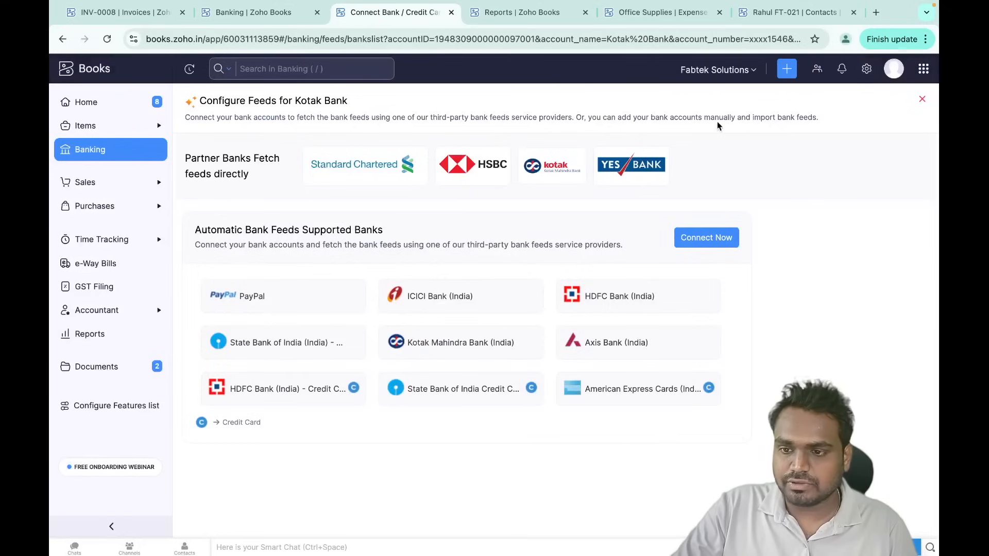
pyautogui.click(922, 99)
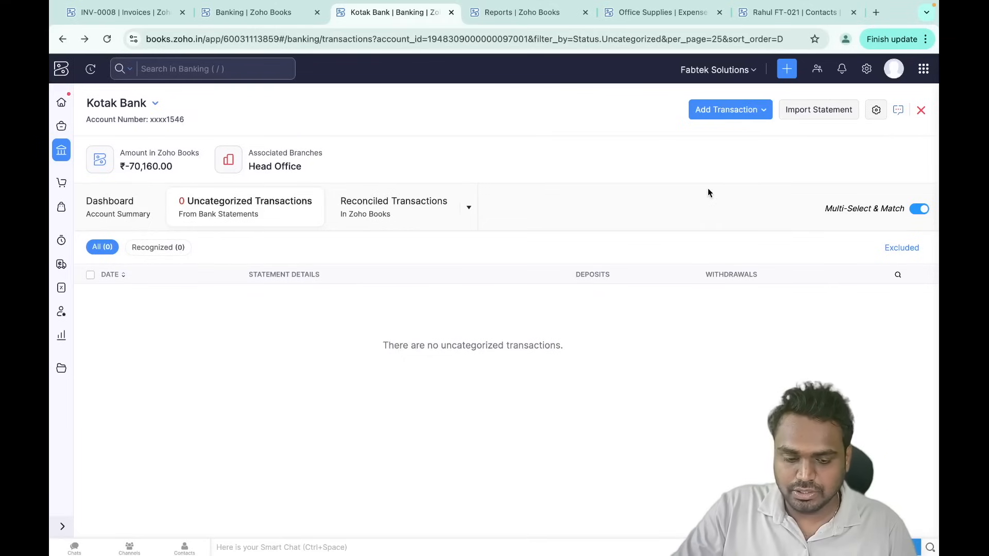
# - Start a Kotak Bank statement import and choose the CPSPM PDF from Downloads
pyautogui.click(810, 118)
pyautogui.click(551, 270)
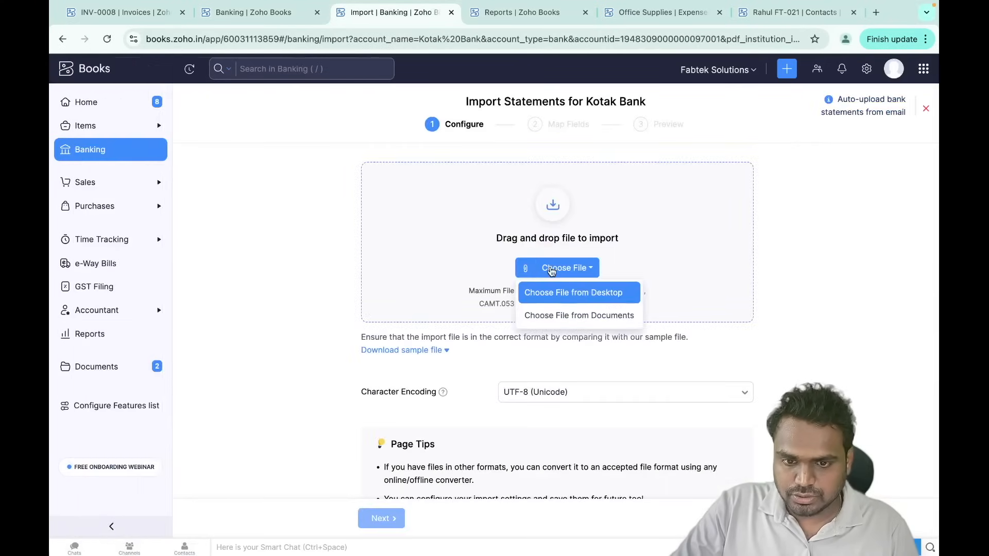
pyautogui.click(564, 293)
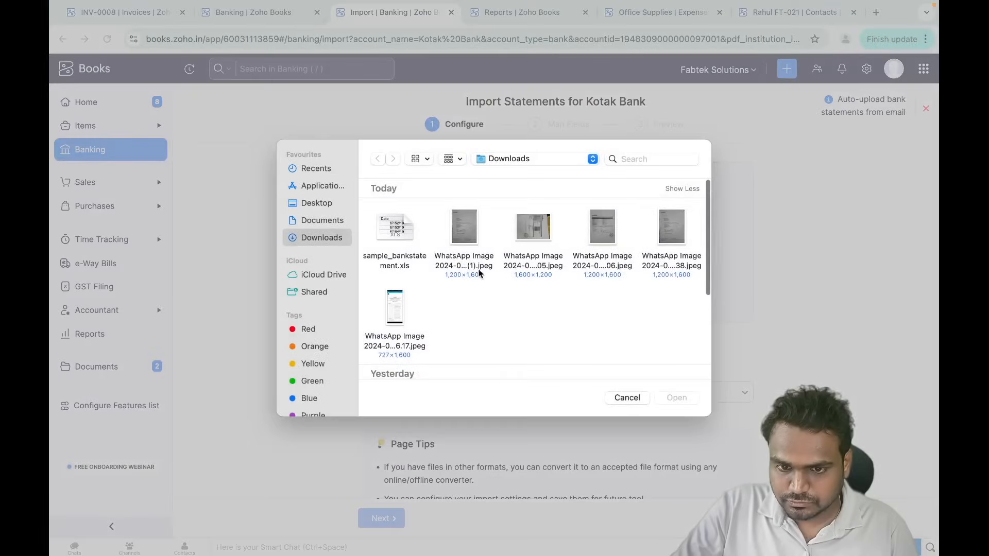
pyautogui.scroll(-5, 476, 332)
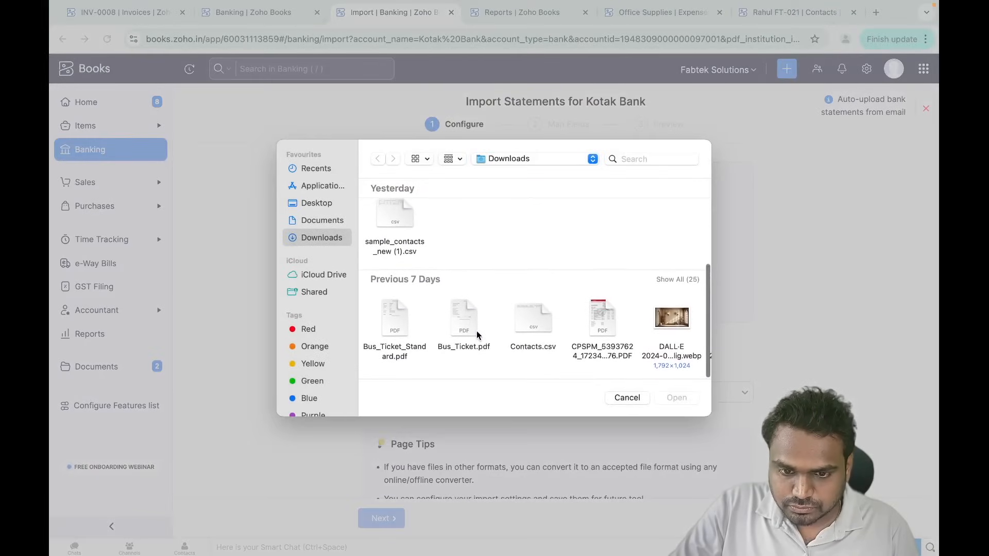
pyautogui.click(601, 316)
pyautogui.click(679, 396)
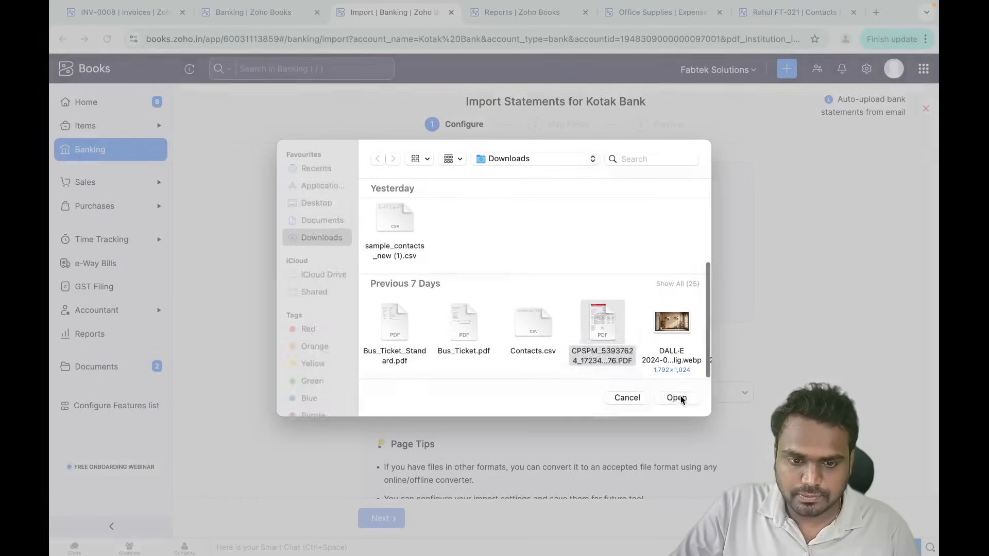
# - Import it as a Kotak Mahindra Bank, India statement, agreeing to terms, not password protected
pyautogui.scroll(-3, 530, 412)
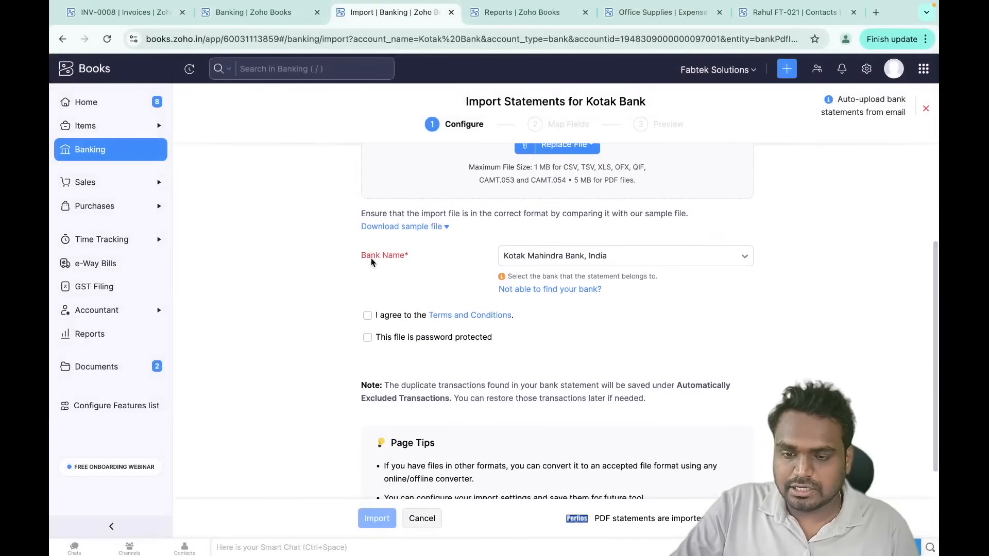
pyautogui.moveTo(349, 267); pyautogui.dragTo(418, 263)
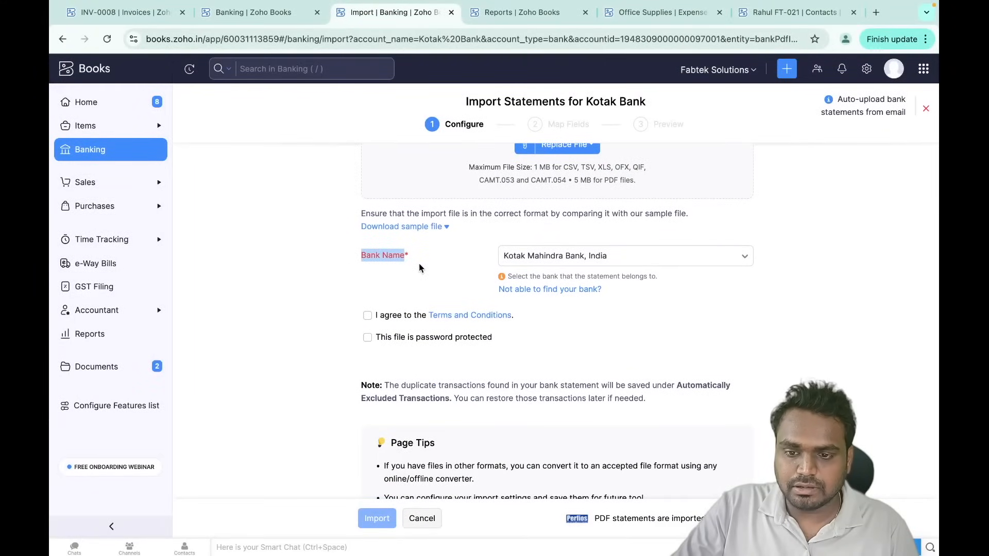
pyautogui.click(419, 264)
pyautogui.click(531, 263)
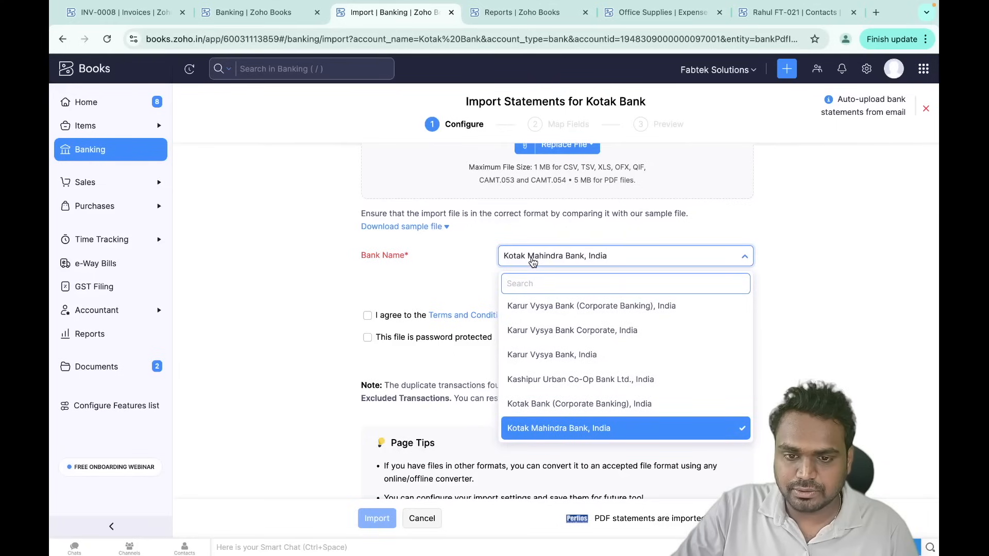
pyautogui.scroll(-2, 533, 262)
pyautogui.click(367, 276)
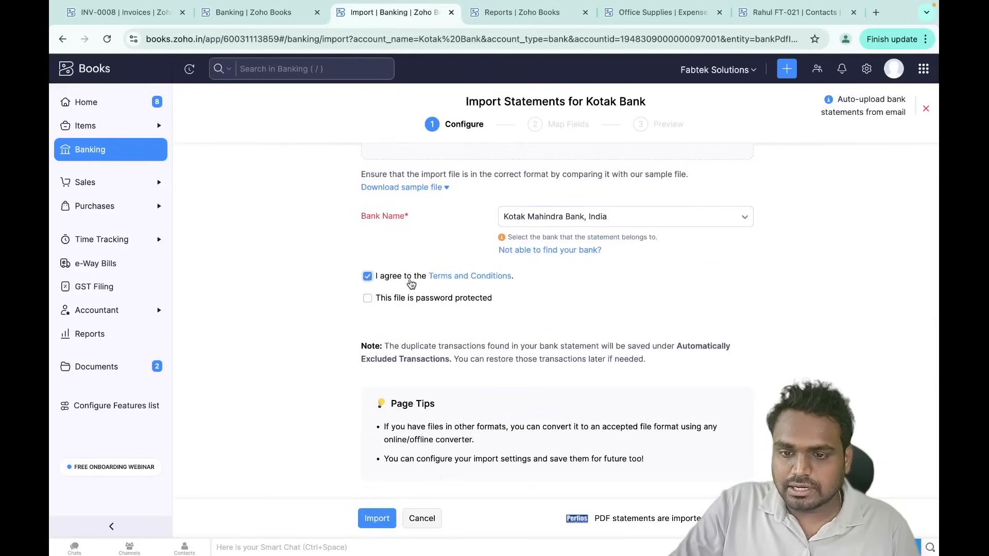
pyautogui.scroll(1, 488, 253)
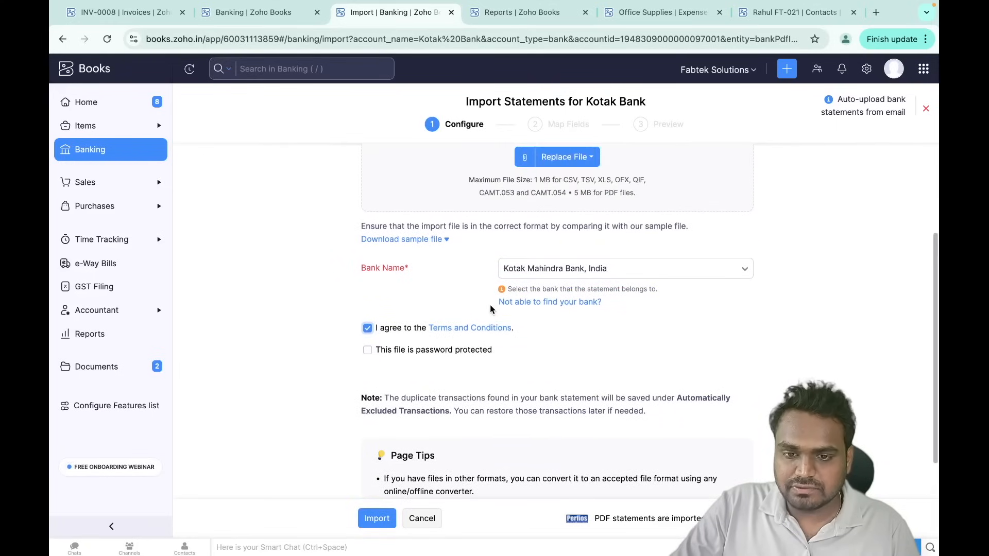
pyautogui.scroll(-1, 488, 253)
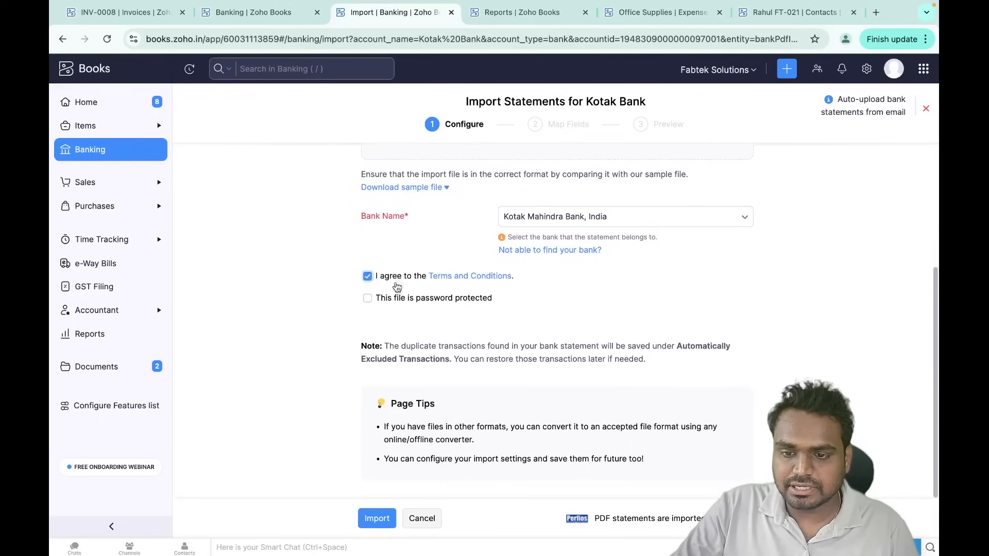
pyautogui.click(377, 299)
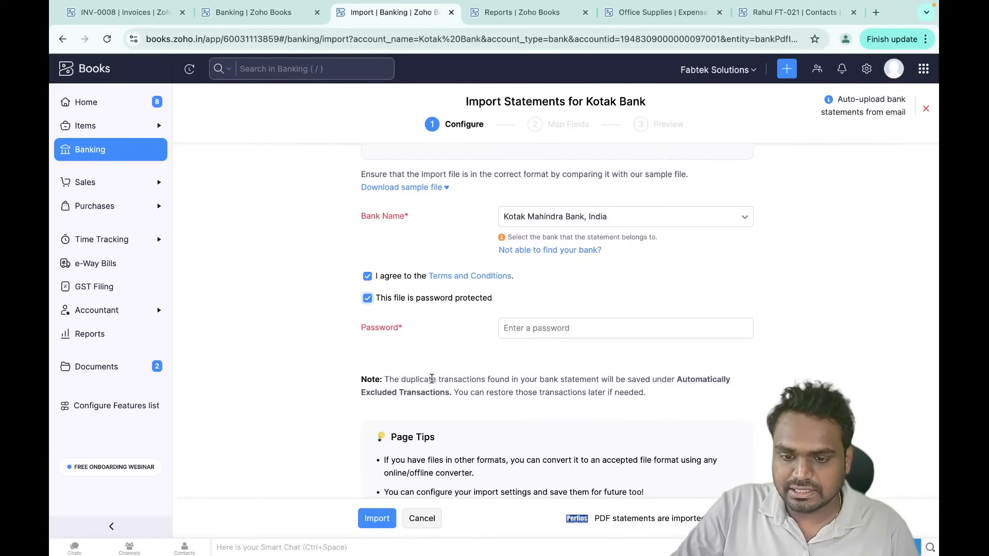
pyautogui.click(369, 301)
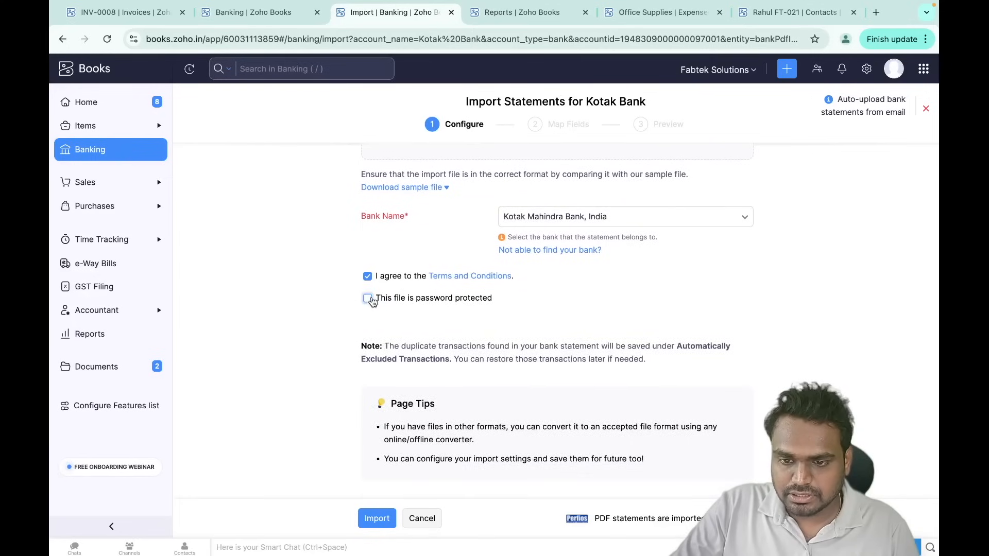
pyautogui.click(377, 513)
pyautogui.click(108, 41)
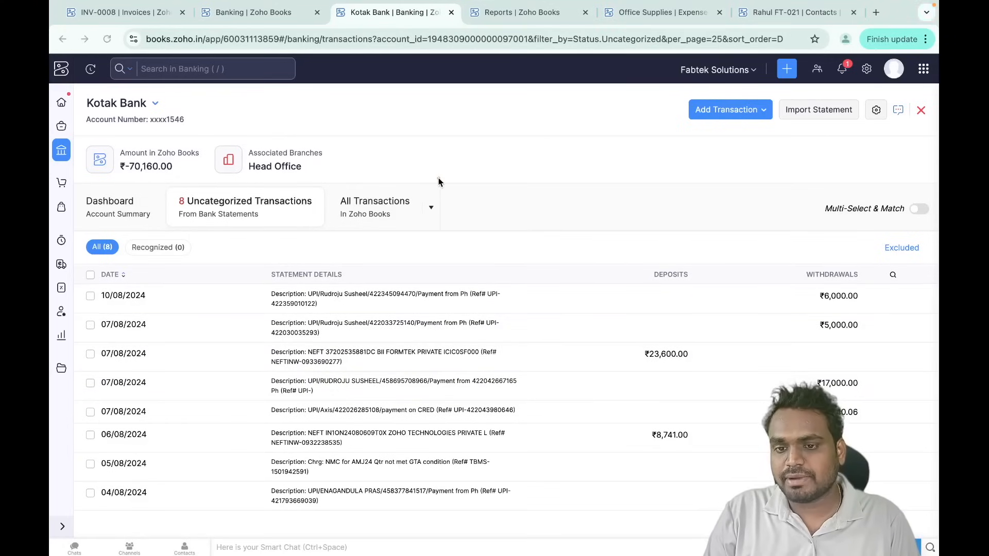
# - Check the Banking Overview, return to Kotak Bank, and open matching for the ₹23,600 deposit of 07/08/2024
pyautogui.moveTo(432, 179)
pyautogui.mouseDown()
pyautogui.moveTo(328, 235)
pyautogui.moveTo(424, 169)
pyautogui.mouseUp()
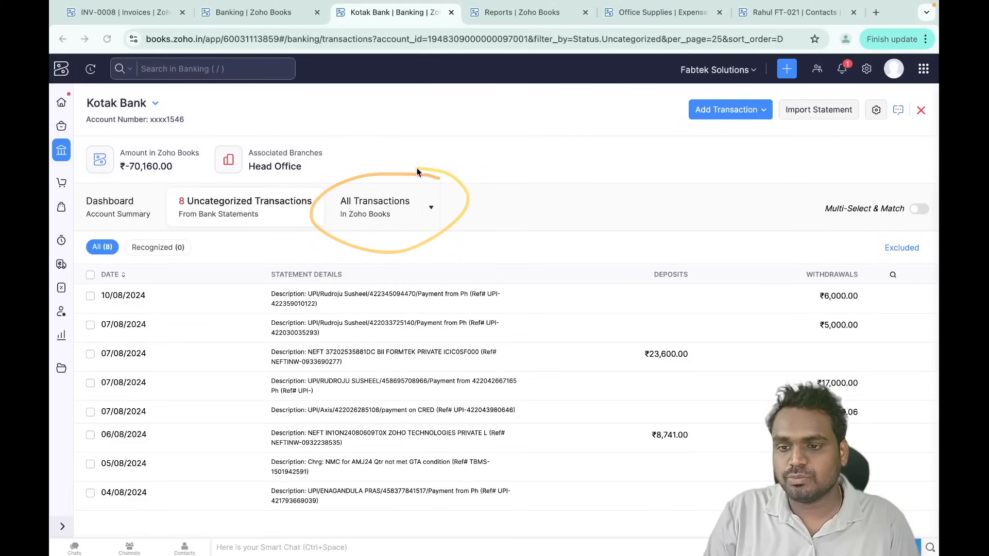
pyautogui.moveTo(309, 179)
pyautogui.mouseDown()
pyautogui.moveTo(173, 200)
pyautogui.moveTo(310, 200)
pyautogui.mouseUp()
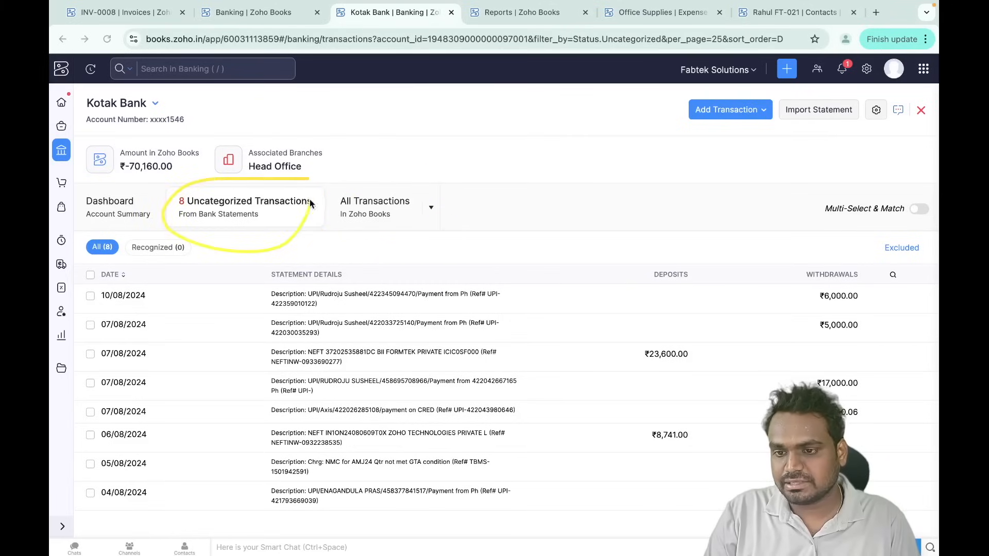
pyautogui.click(61, 150)
pyautogui.scroll(-2, 470, 270)
pyautogui.scroll(-3, 469, 270)
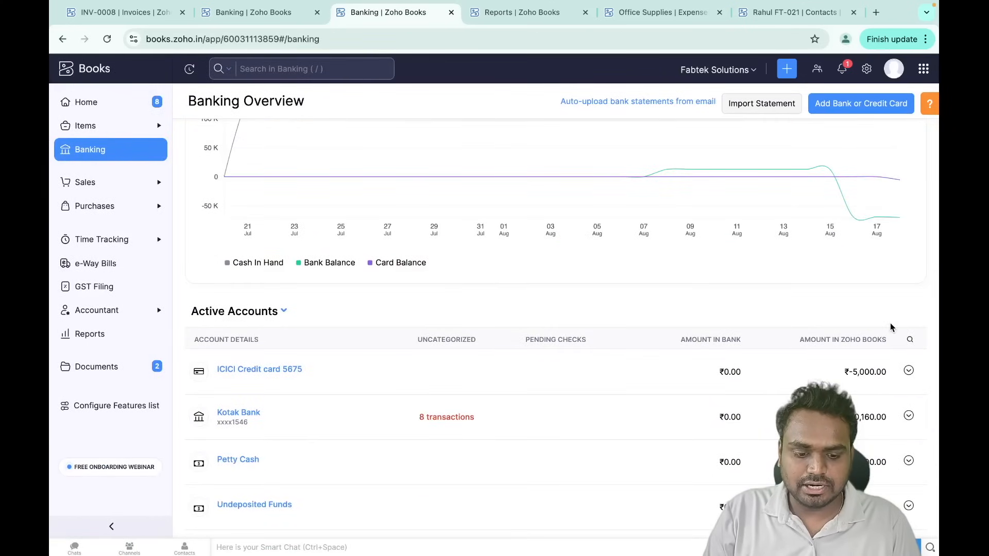
pyautogui.moveTo(877, 317)
pyautogui.mouseDown()
pyautogui.moveTo(799, 342)
pyautogui.moveTo(857, 362)
pyautogui.mouseUp()
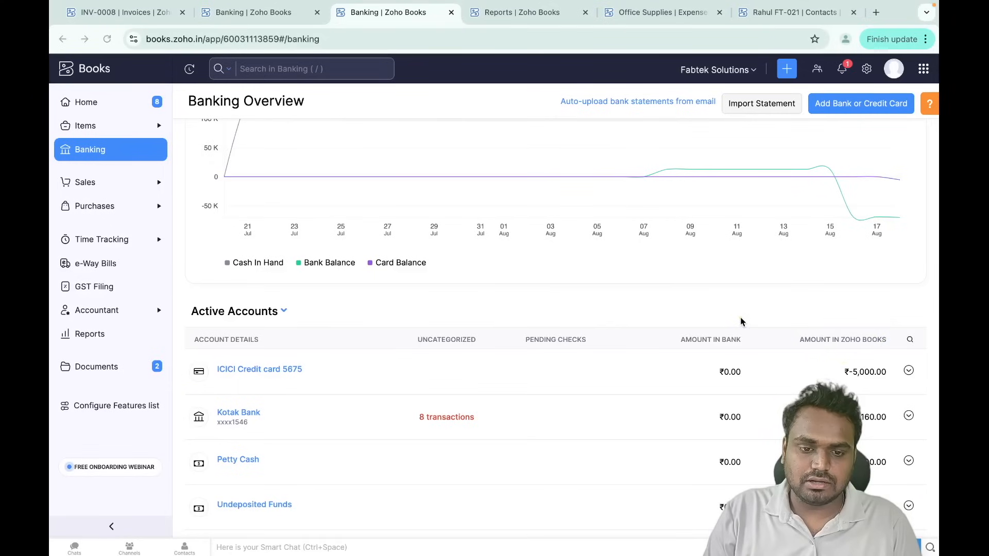
pyautogui.moveTo(740, 317)
pyautogui.mouseDown()
pyautogui.moveTo(752, 327)
pyautogui.moveTo(709, 307)
pyautogui.mouseUp()
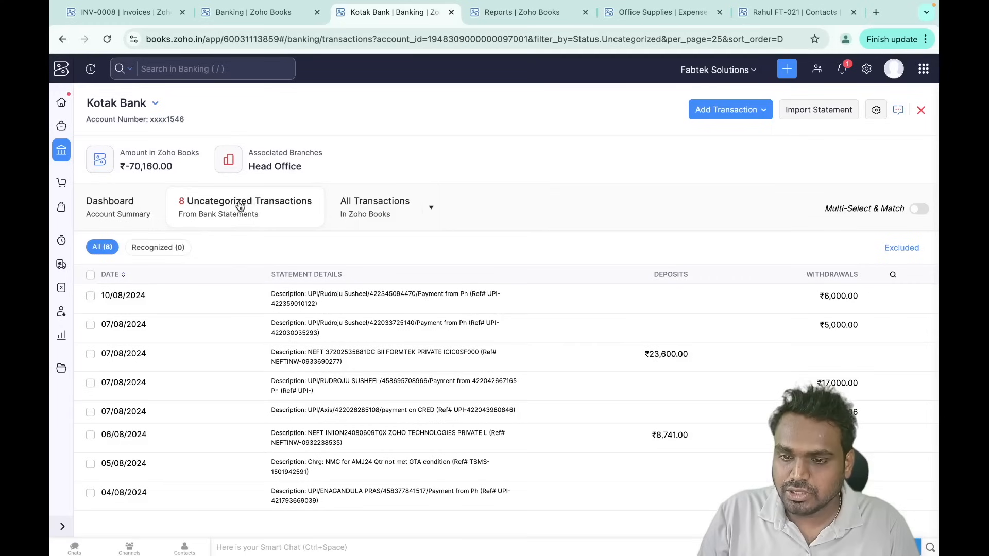
pyautogui.click(464, 356)
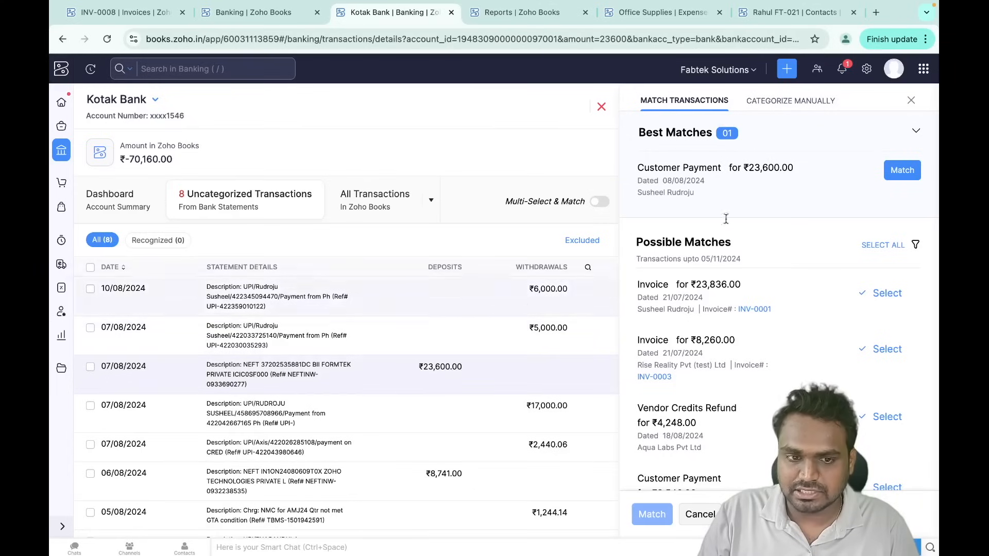
# - Match the ₹23,600 deposit to its customer payment, then multi-select and match the ₹6,000 and ₹5,000 withdrawals
pyautogui.click(902, 172)
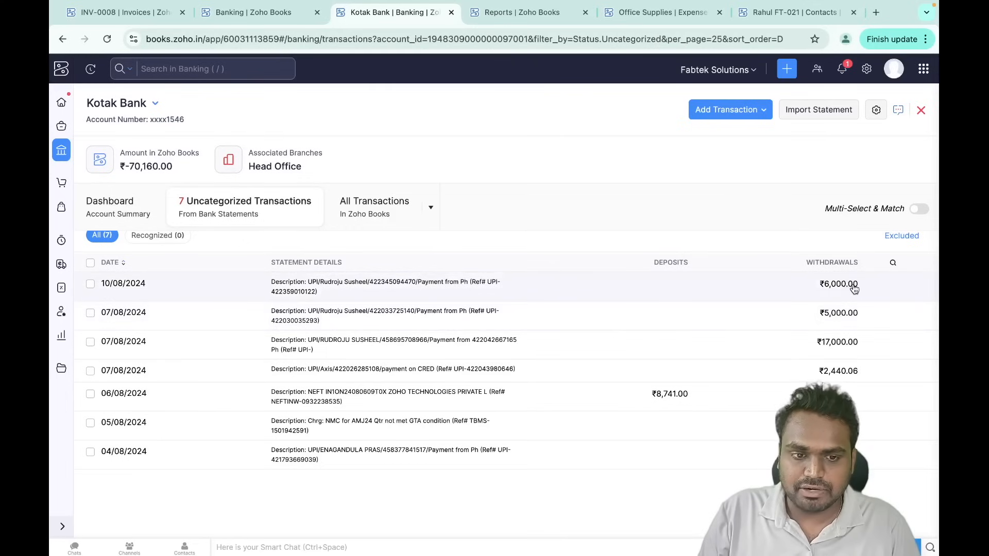
pyautogui.click(920, 211)
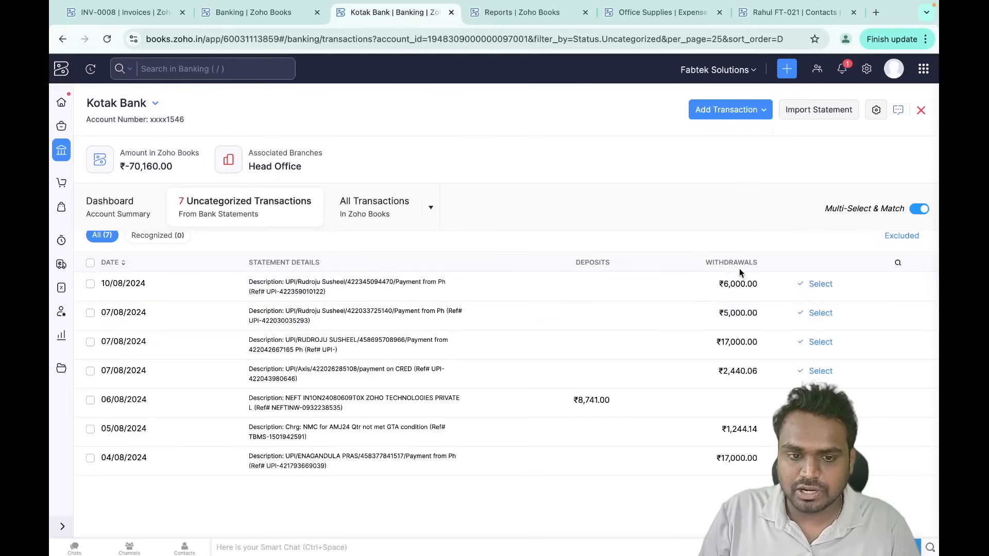
pyautogui.click(822, 286)
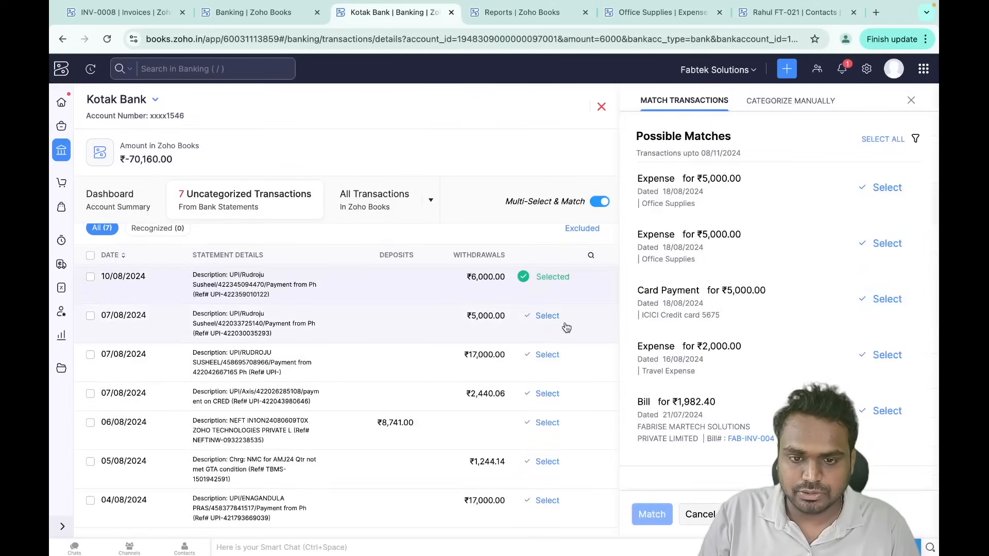
pyautogui.click(549, 316)
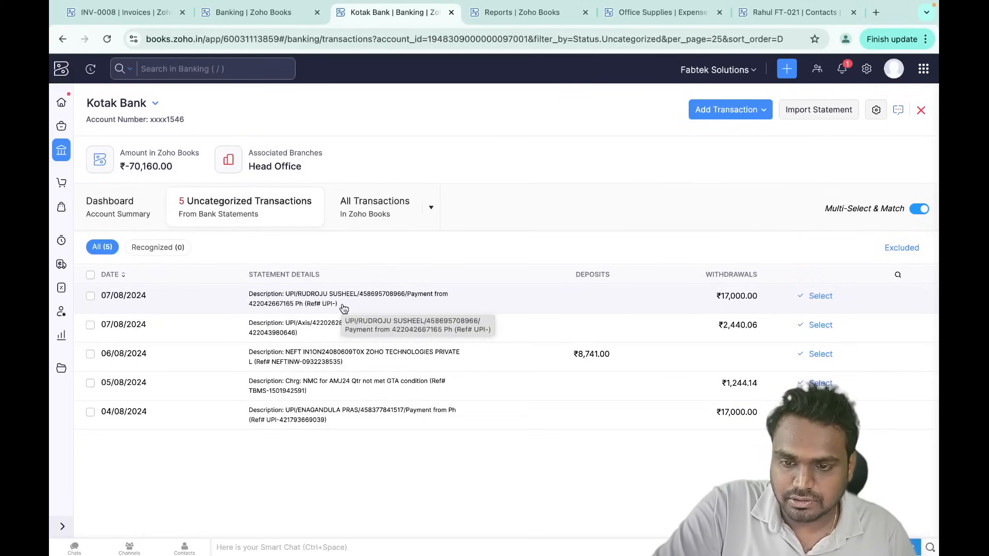
pyautogui.click(434, 304)
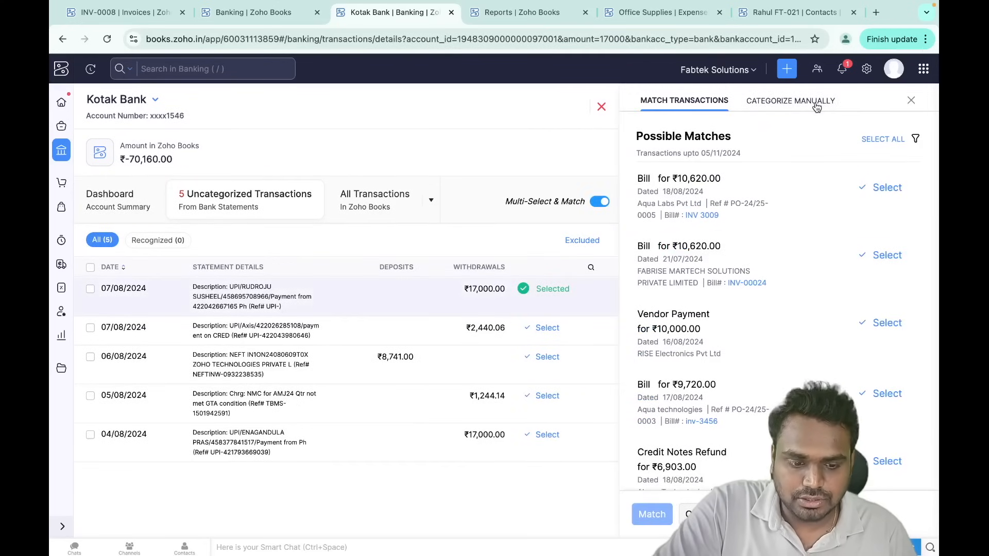
# - Categorize the ₹17,000 withdrawal manually as an Expense to Rent Expense and save it
pyautogui.moveTo(752, 108); pyautogui.dragTo(859, 107)
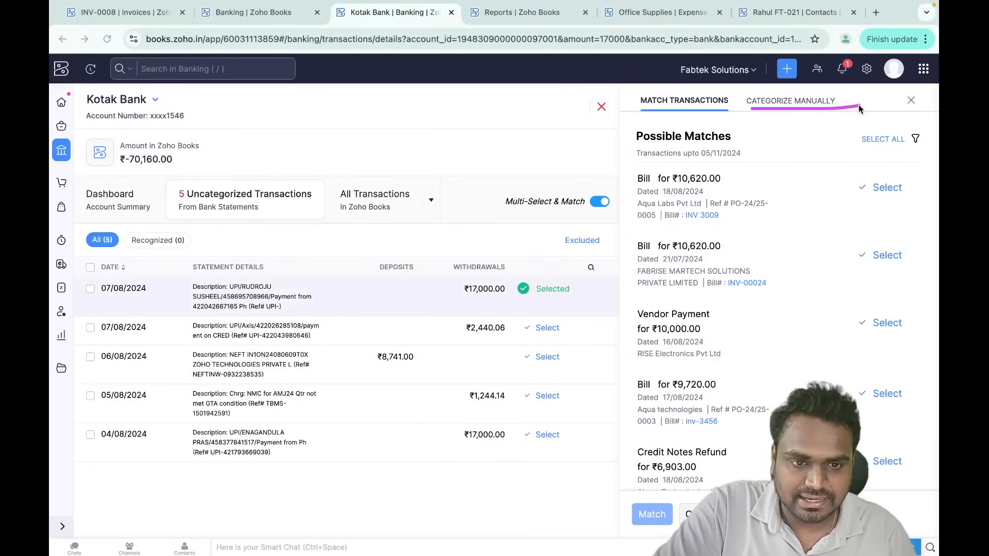
pyautogui.click(809, 103)
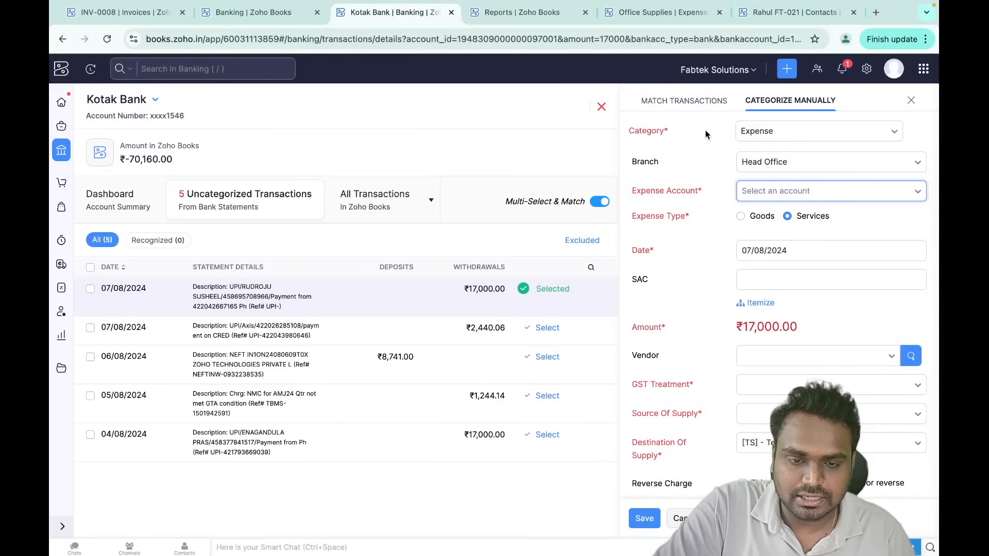
pyautogui.click(771, 132)
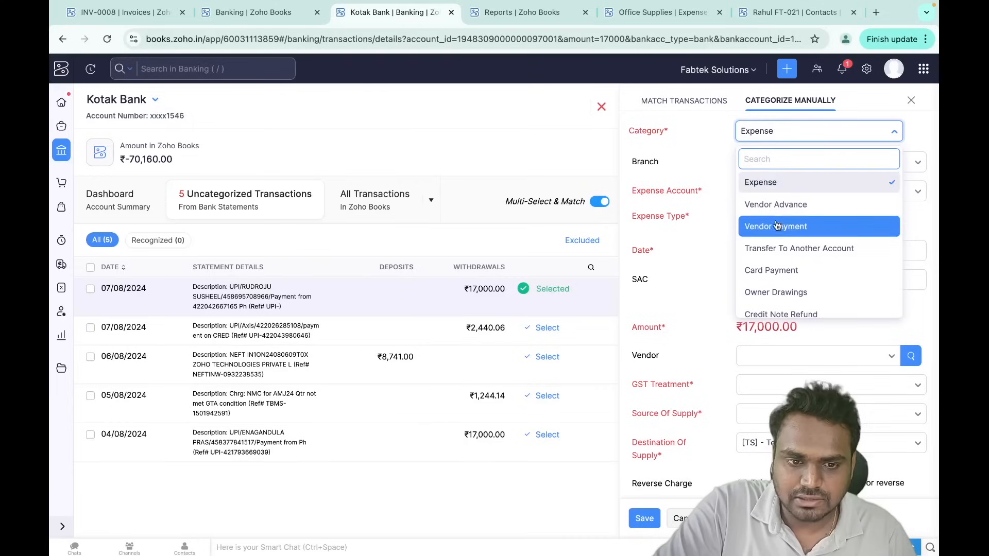
pyautogui.scroll(-1, 785, 247)
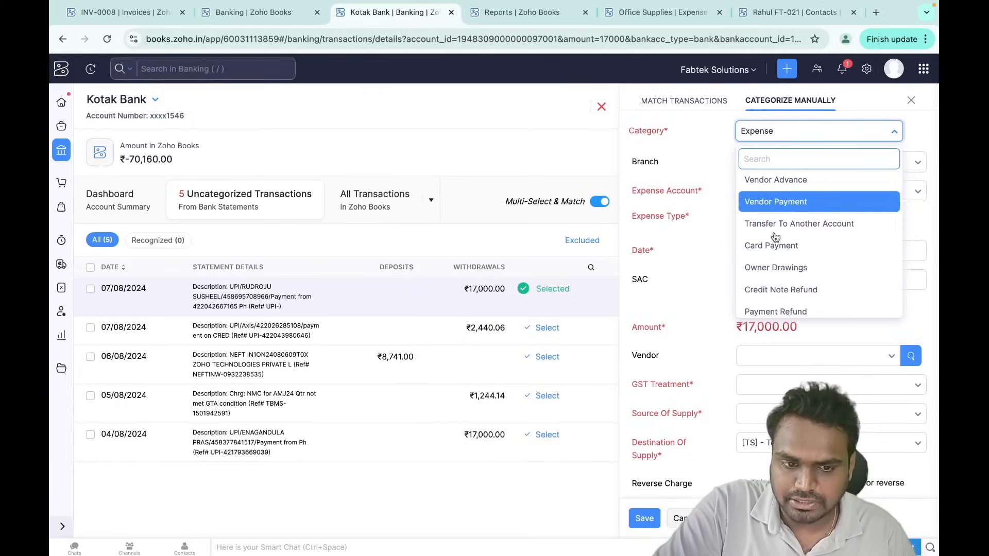
pyautogui.scroll(1, 775, 247)
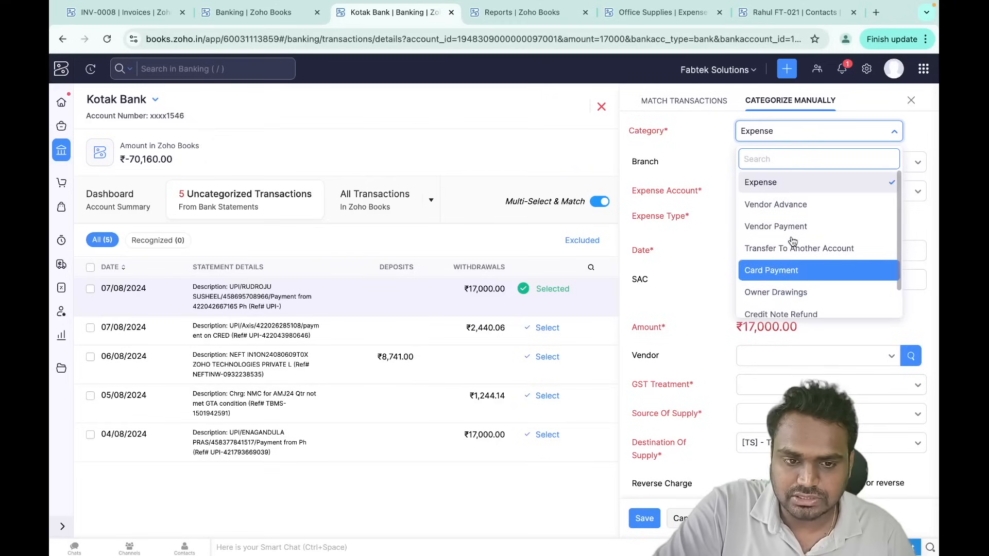
pyautogui.click(779, 181)
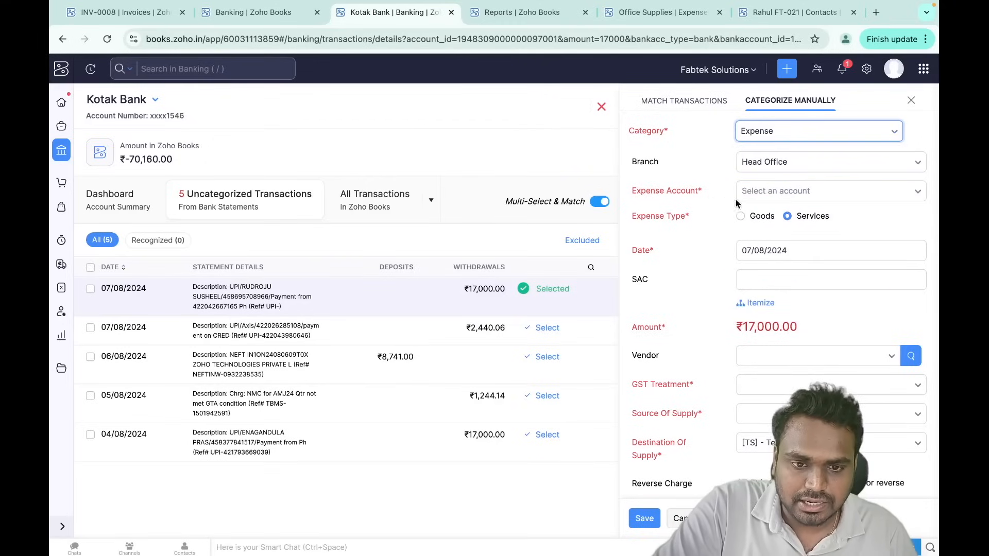
pyautogui.click(765, 194)
pyautogui.write('ren')
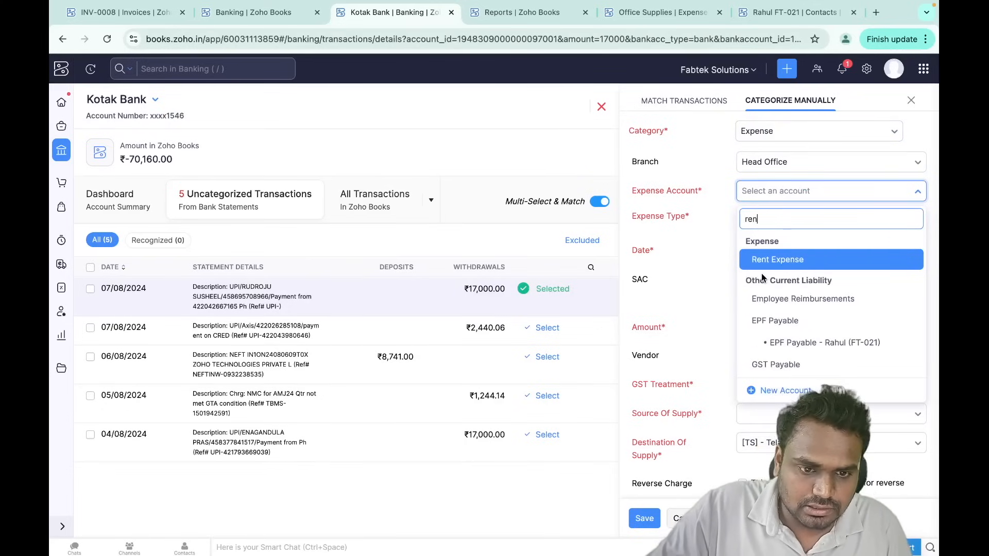
pyautogui.click(767, 262)
pyautogui.click(647, 518)
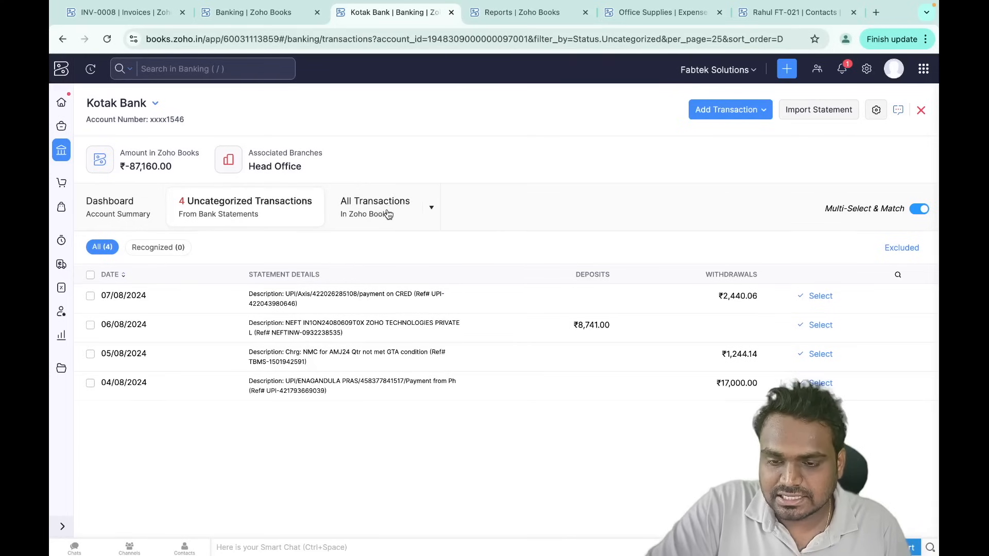
pyautogui.click(389, 213)
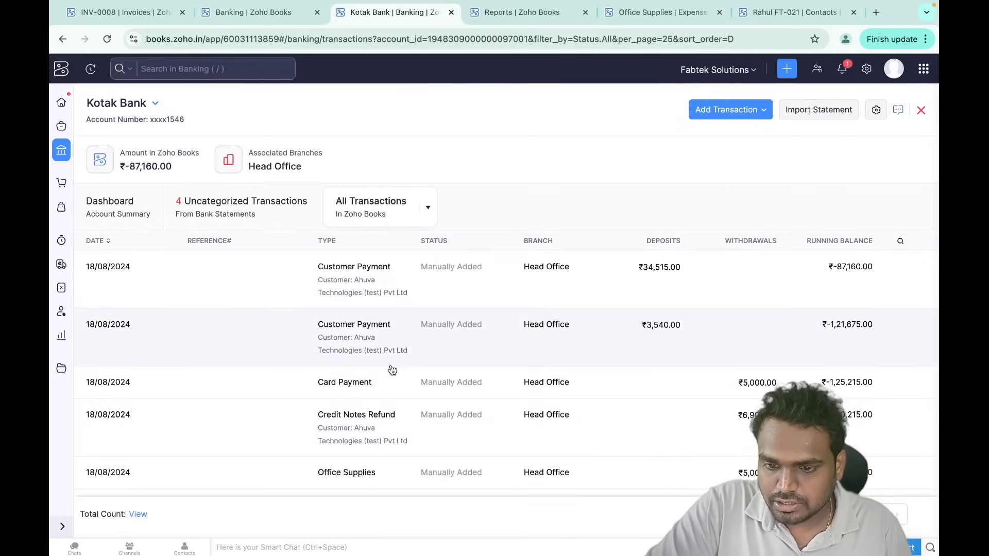
pyautogui.scroll(-5, 414, 386)
pyautogui.scroll(-2, 413, 385)
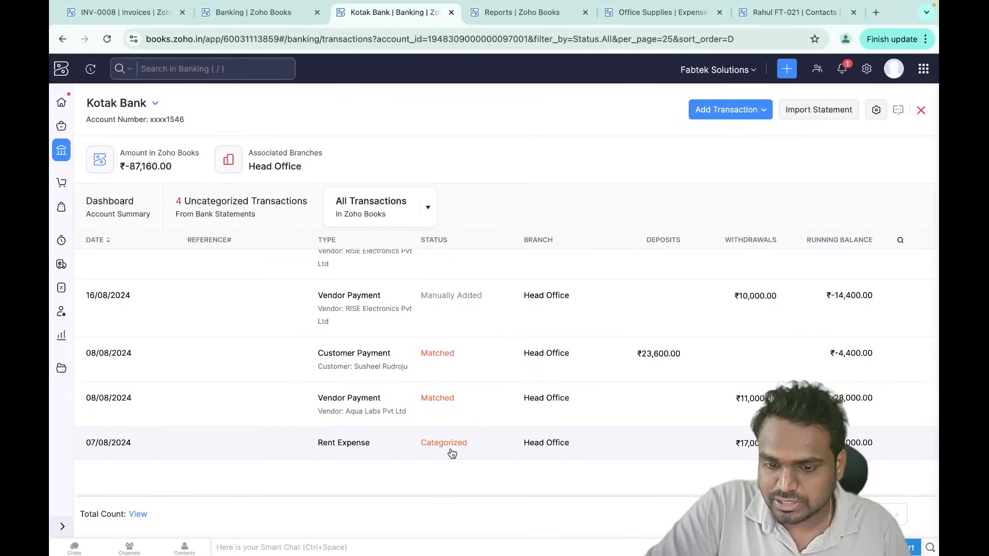
pyautogui.scroll(5, 451, 453)
pyautogui.click(427, 207)
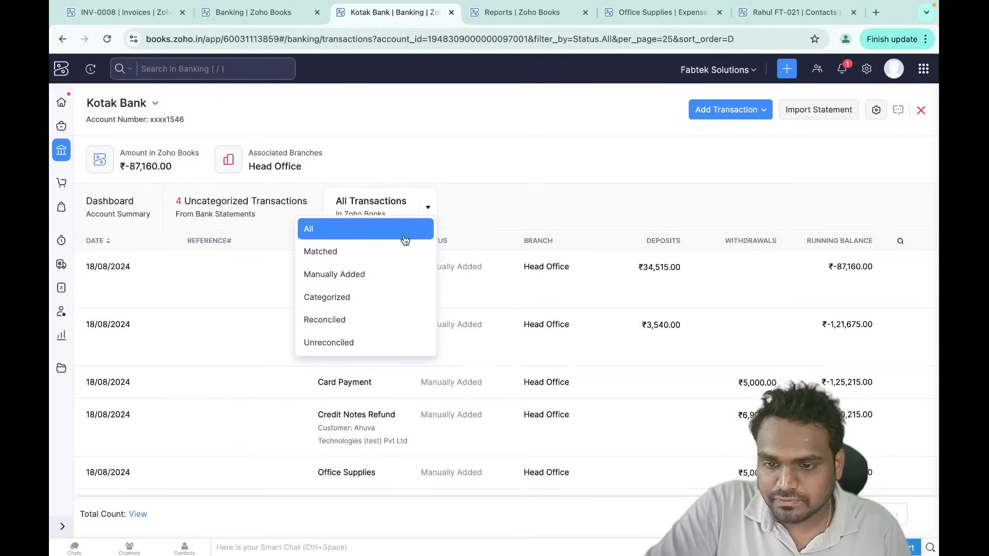
pyautogui.click(364, 301)
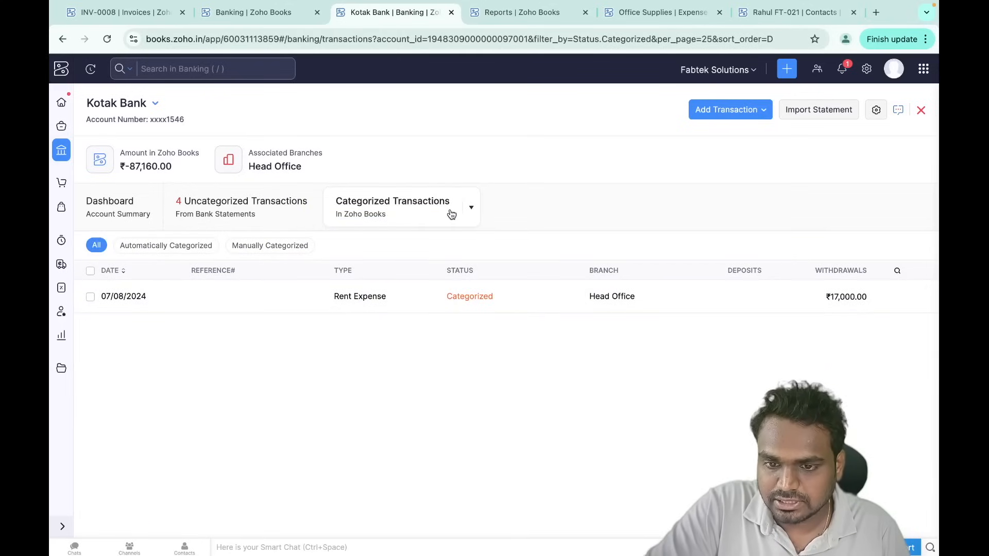
pyautogui.click(470, 208)
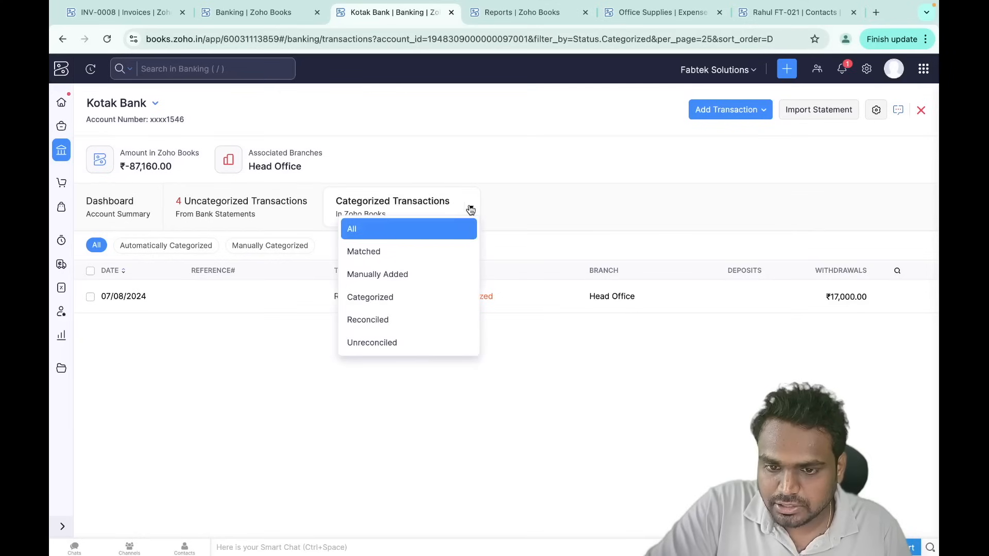
pyautogui.click(411, 281)
pyautogui.scroll(-5, 451, 368)
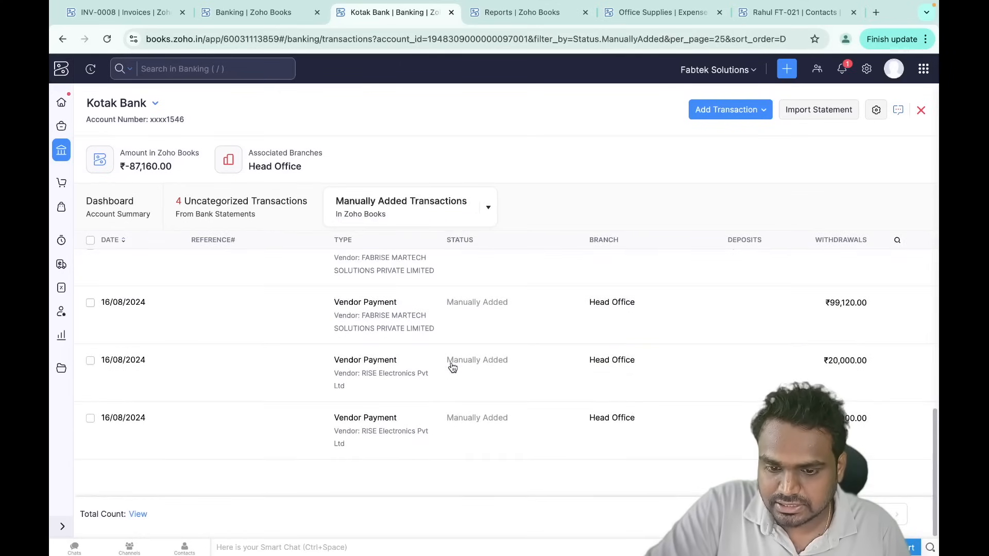
pyautogui.scroll(3, 452, 367)
pyautogui.scroll(2, 452, 367)
pyautogui.click(482, 208)
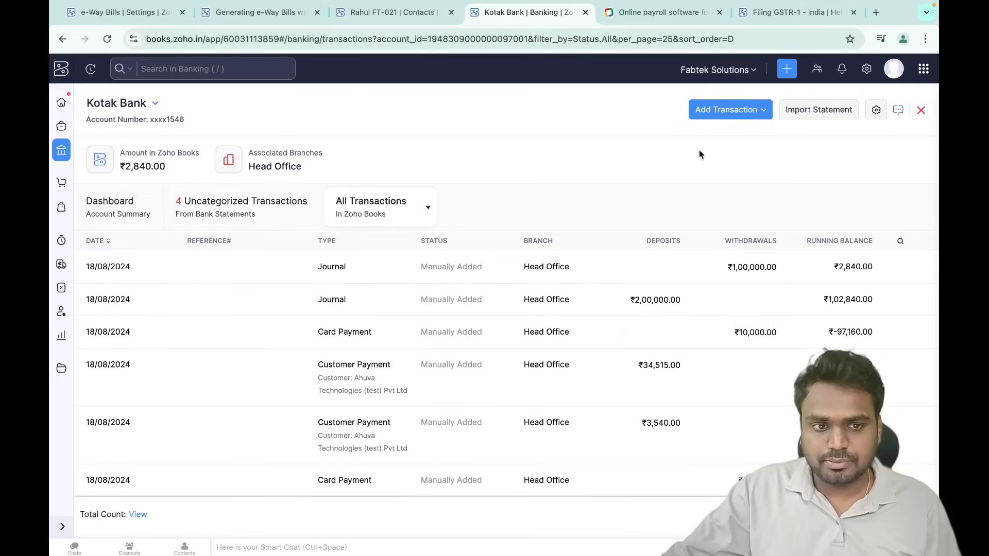
# - Start a Kotak Bank reconciliation for 01/08/2024 to 15/08/2024 with a 12600 closing balance
pyautogui.click(877, 114)
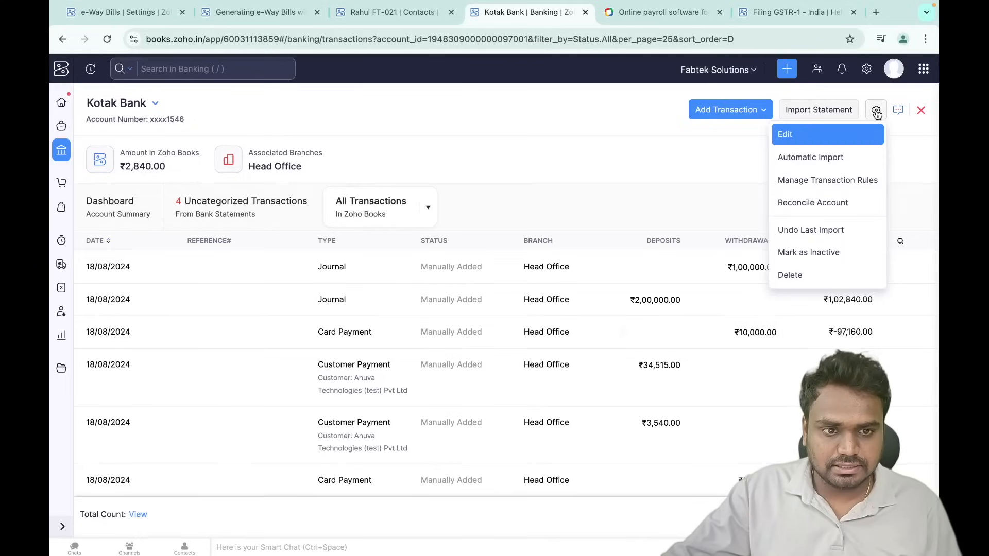
pyautogui.click(823, 204)
pyautogui.click(512, 360)
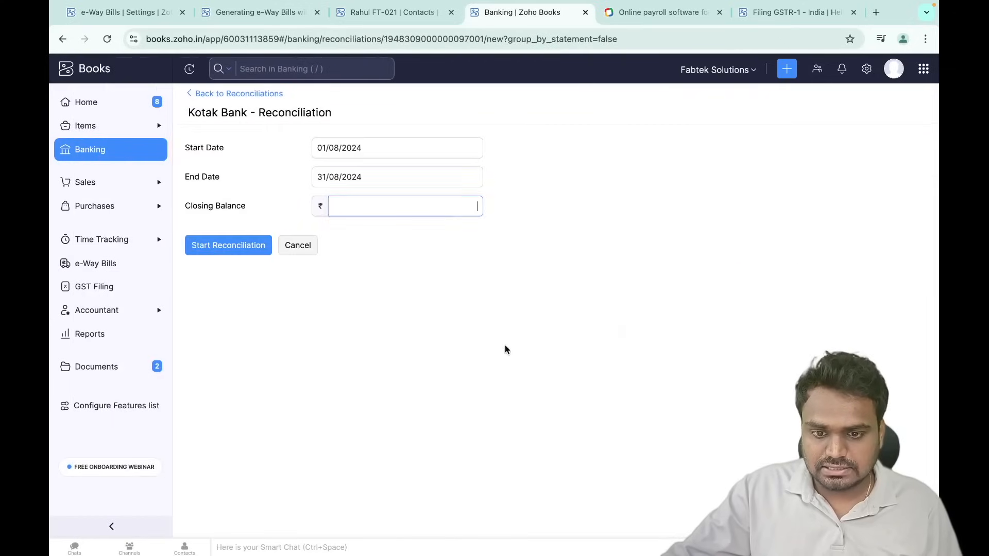
pyautogui.click(330, 148)
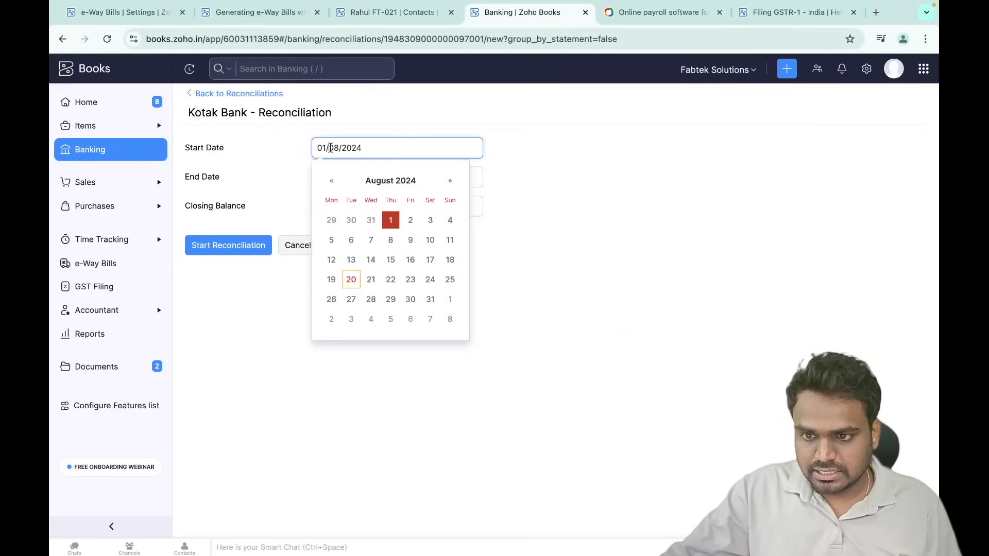
pyautogui.click(547, 189)
pyautogui.click(389, 176)
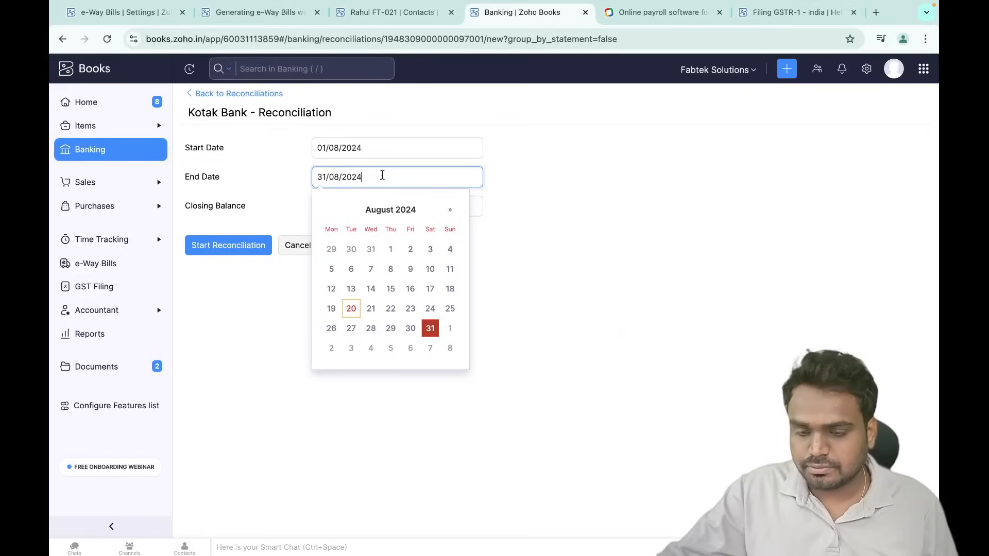
pyautogui.click(398, 292)
pyautogui.click(351, 203)
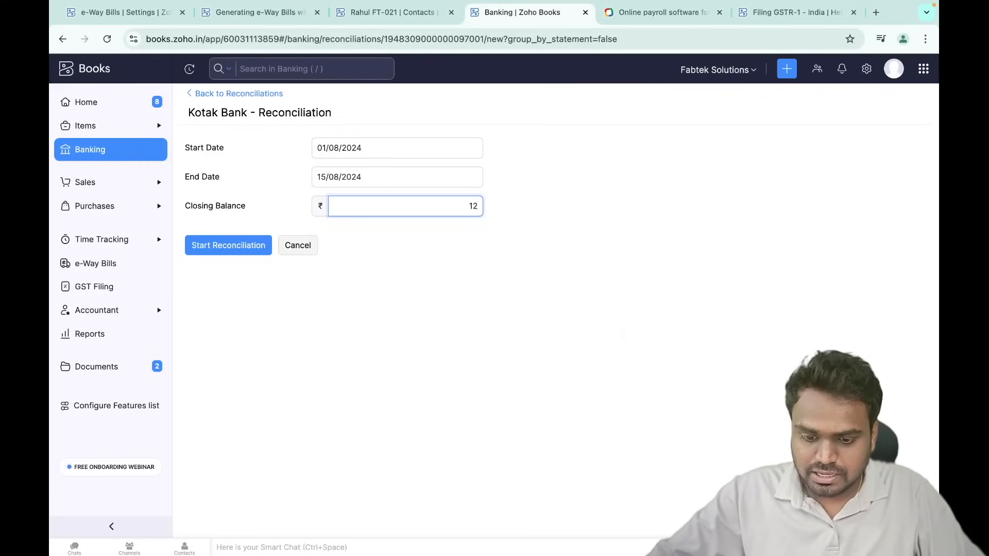
pyautogui.click(375, 251)
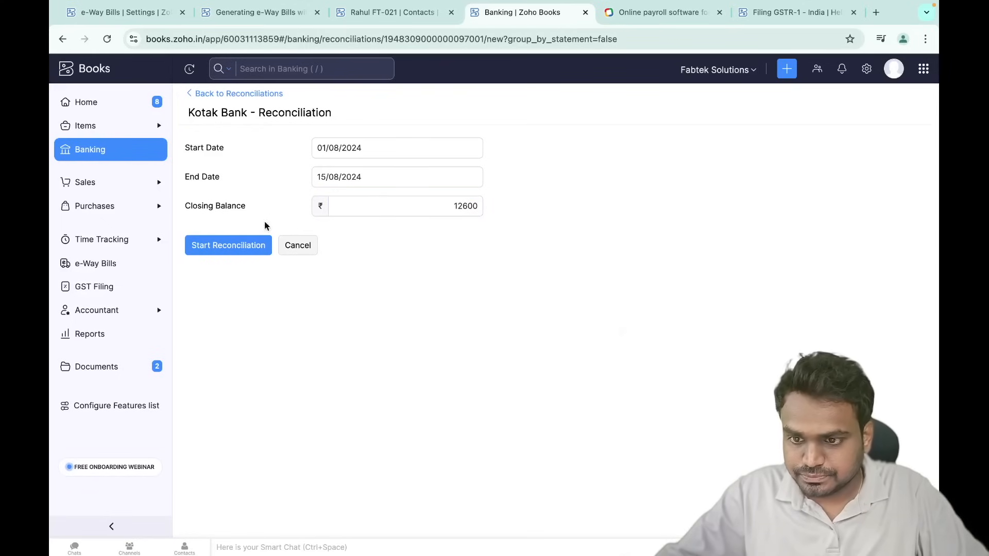
pyautogui.click(250, 251)
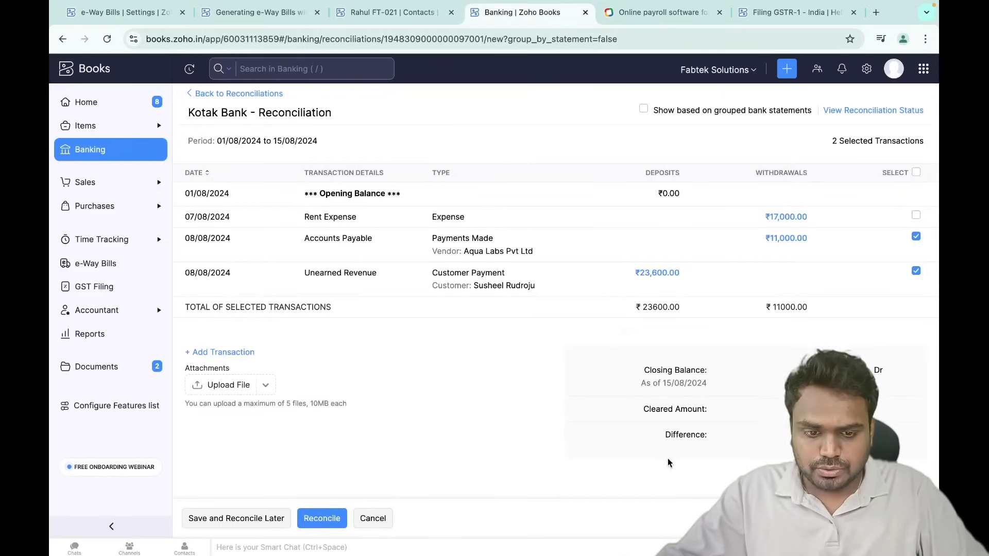
# - Clear the ₹23,600 deposit and ₹11,000 vendor payment, then reconcile
pyautogui.moveTo(674, 434); pyautogui.dragTo(708, 435)
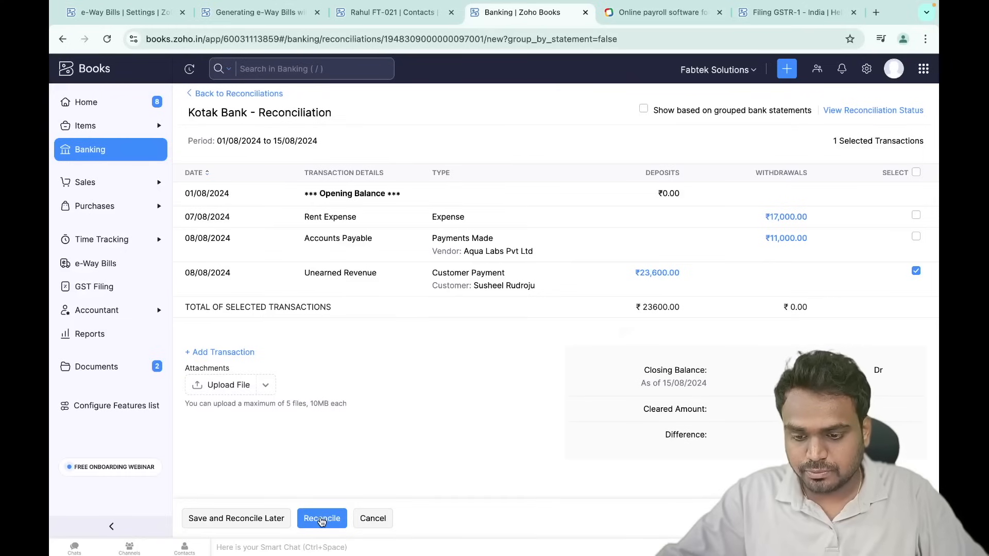
pyautogui.click(321, 518)
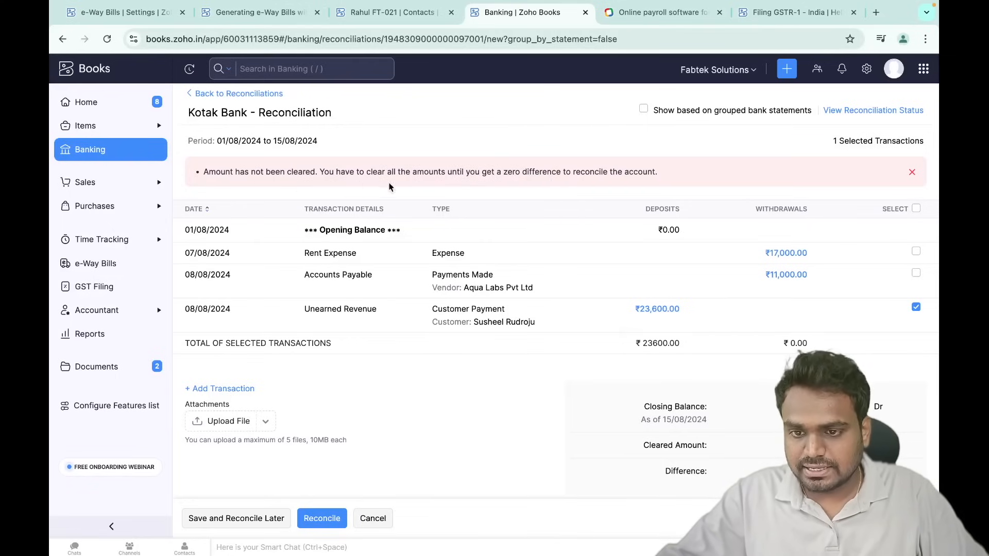
pyautogui.click(916, 273)
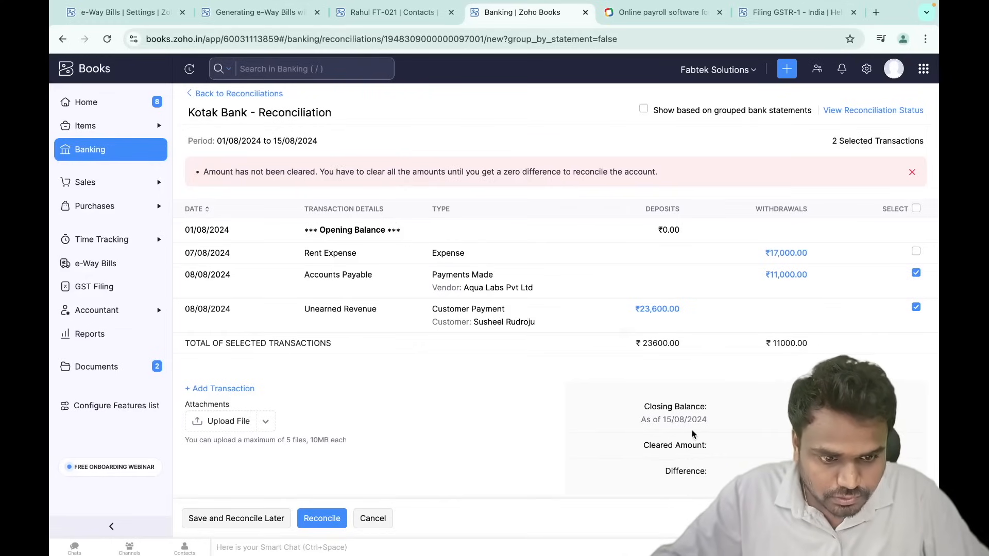
pyautogui.click(325, 519)
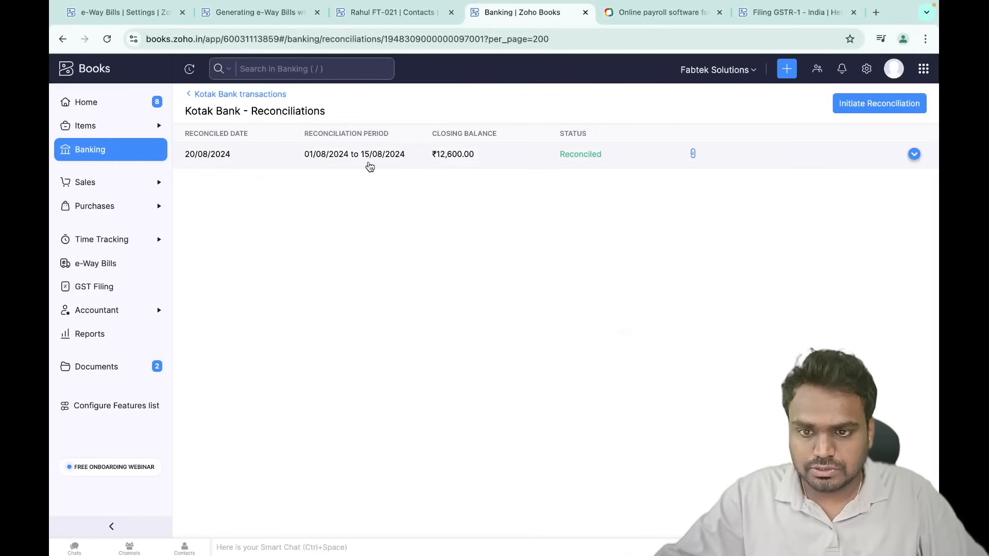
# - Return to Kotak Bank transactions, review the Reconciled ticks, and view the 4 uncategorized statement lines
pyautogui.moveTo(876, 156)
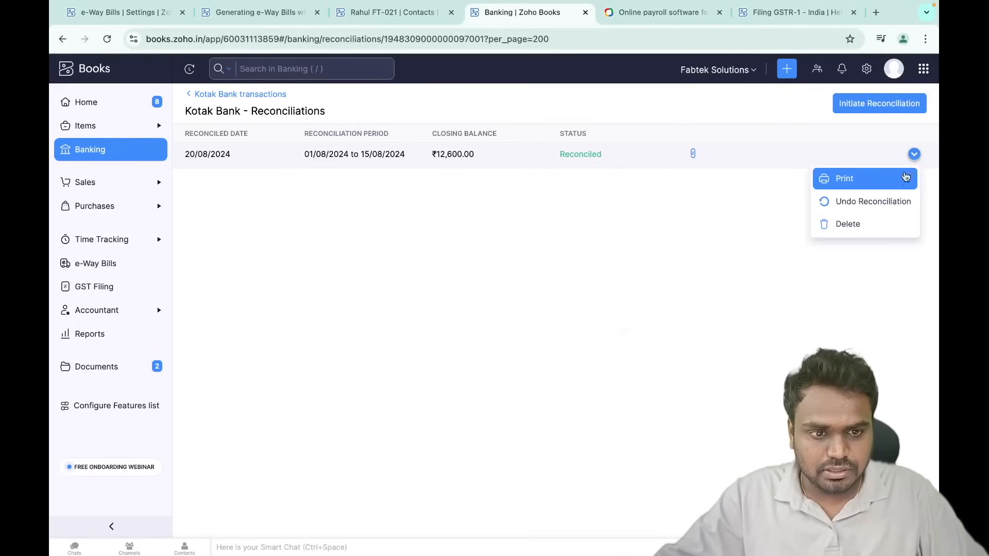
pyautogui.click(883, 206)
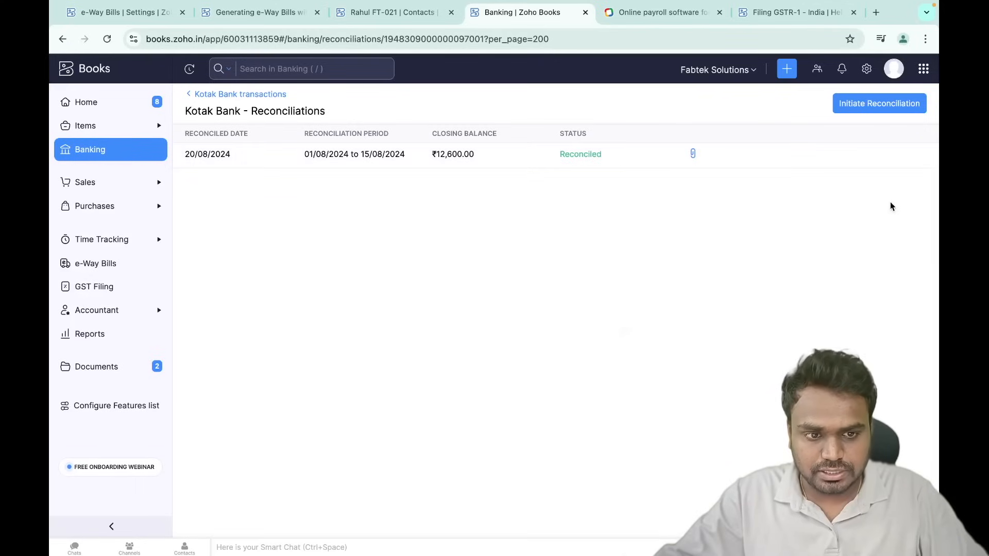
pyautogui.click(233, 92)
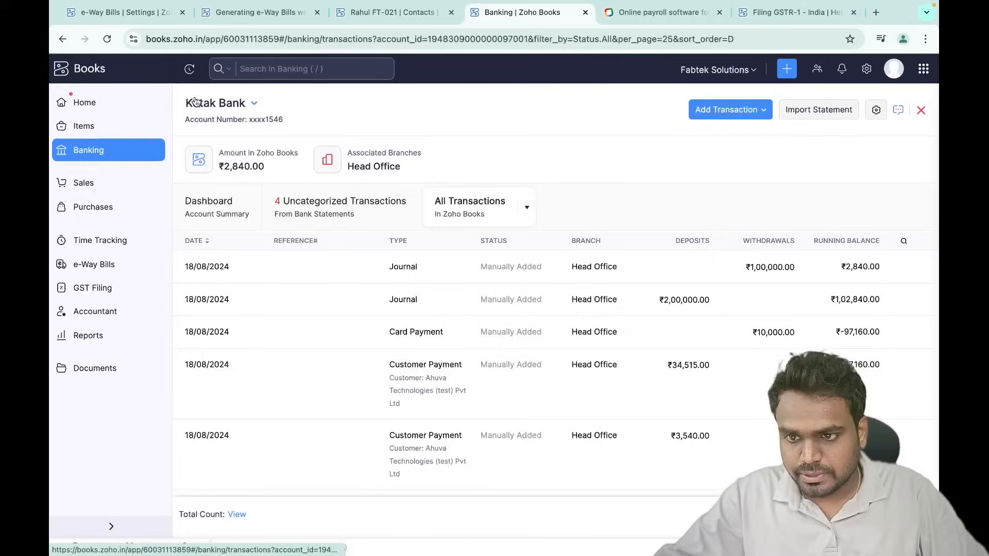
pyautogui.scroll(-10, 474, 393)
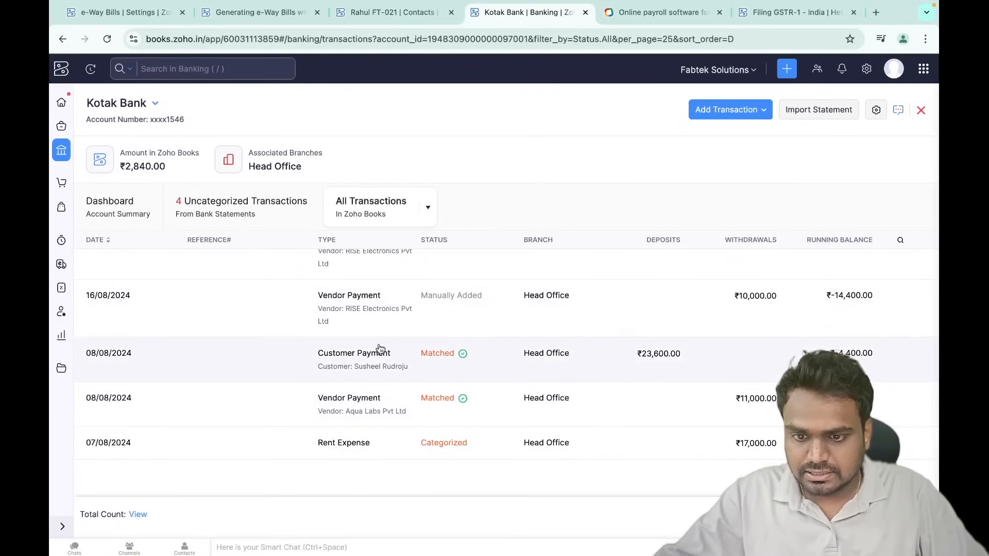
pyautogui.moveTo(467, 358)
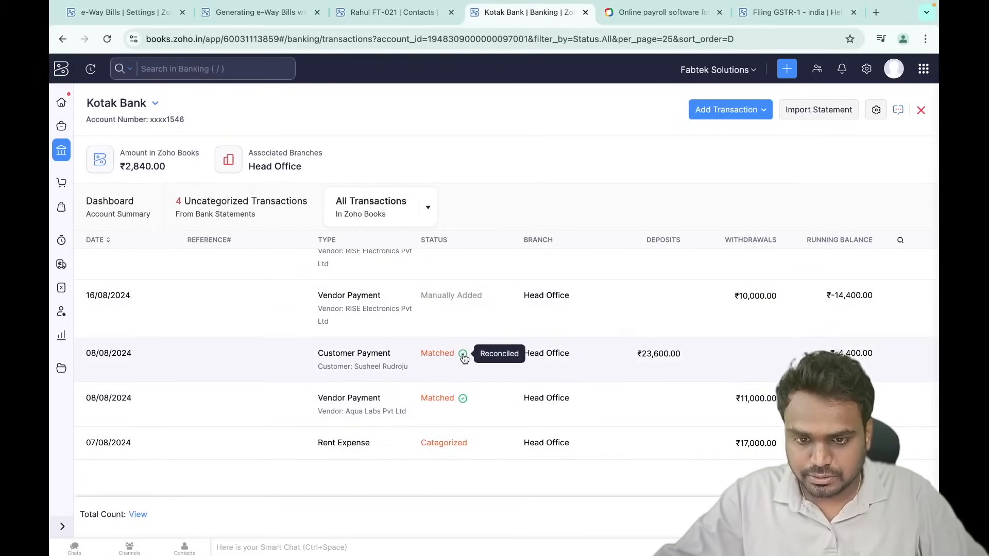
pyautogui.moveTo(463, 403)
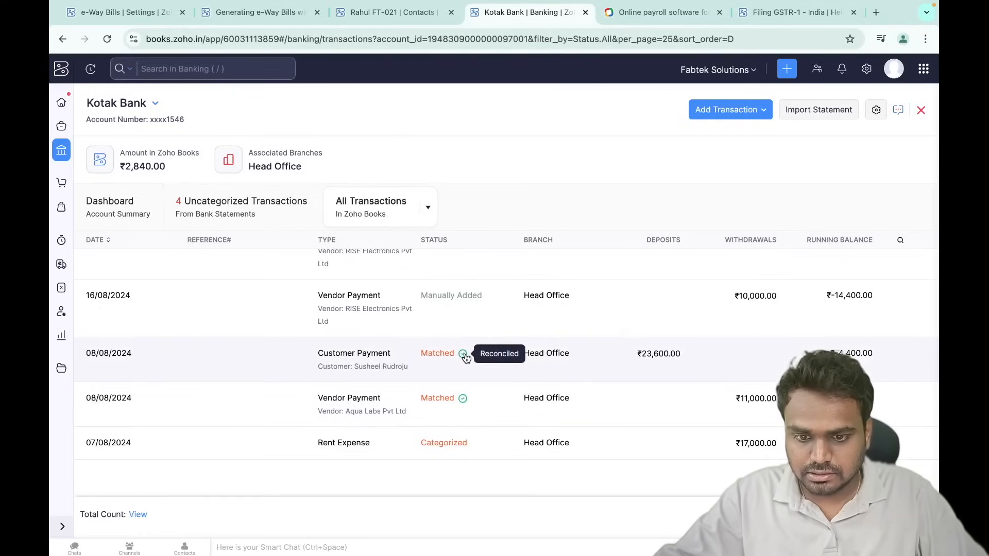
pyautogui.scroll(10, 430, 446)
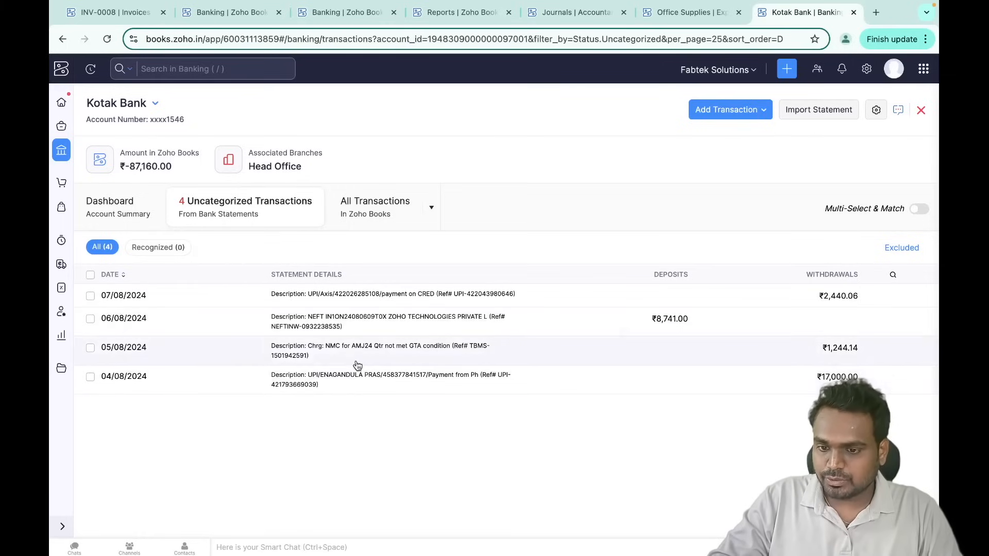
# - Start manually categorizing the 04/08/2024 Kotak Bank withdrawal as Rent Expense
pyautogui.click(725, 385)
pyautogui.scroll(-5, 737, 415)
pyautogui.scroll(5, 737, 415)
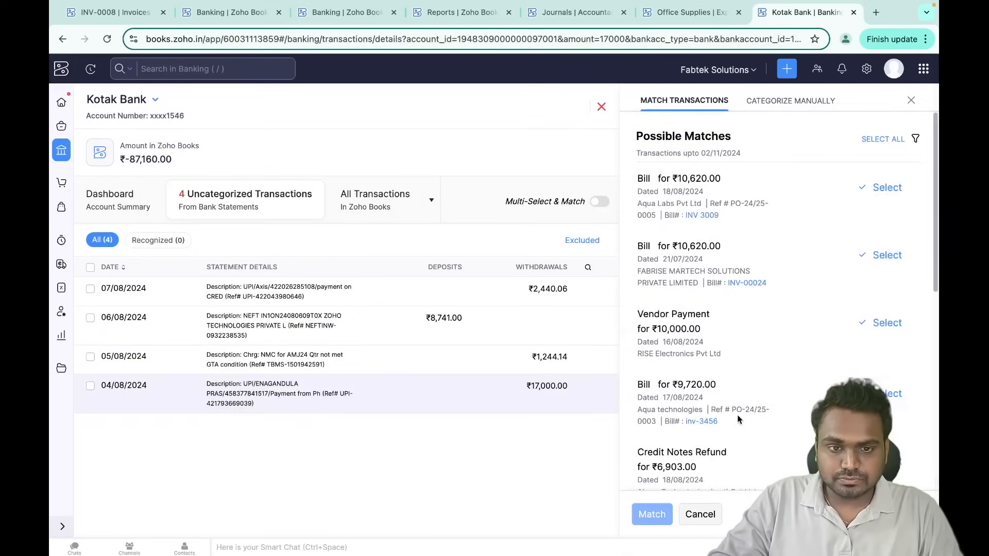
pyautogui.click(781, 101)
pyautogui.click(774, 193)
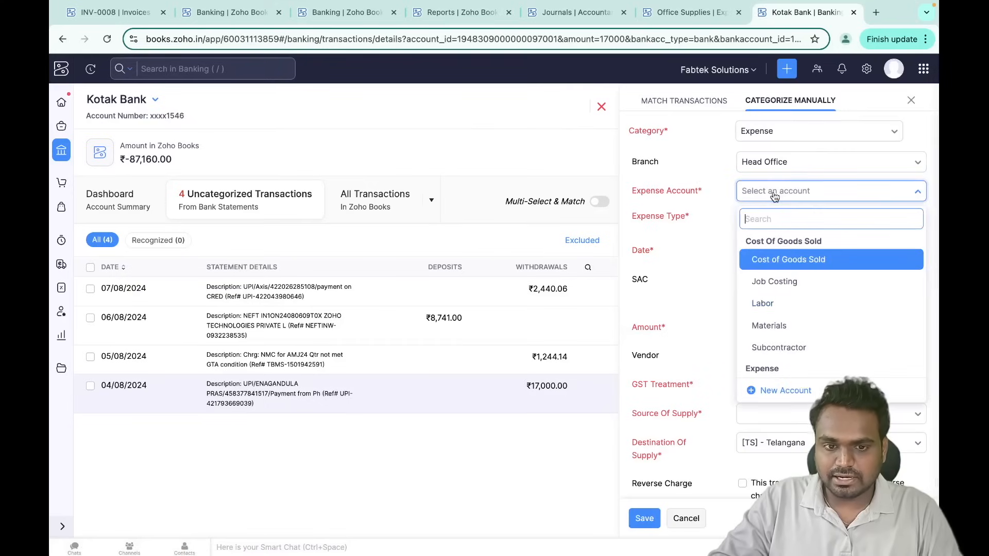
pyautogui.write('rent')
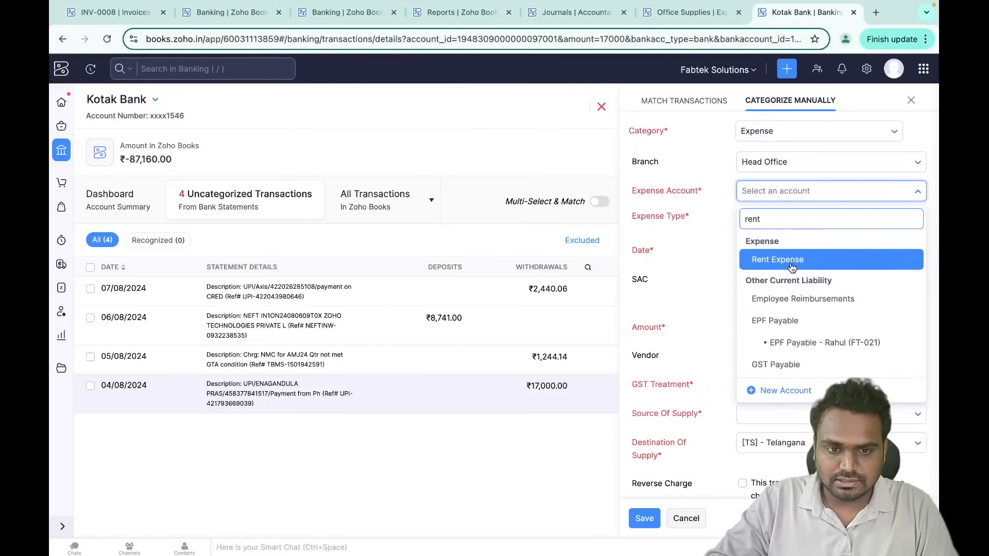
pyautogui.click(792, 260)
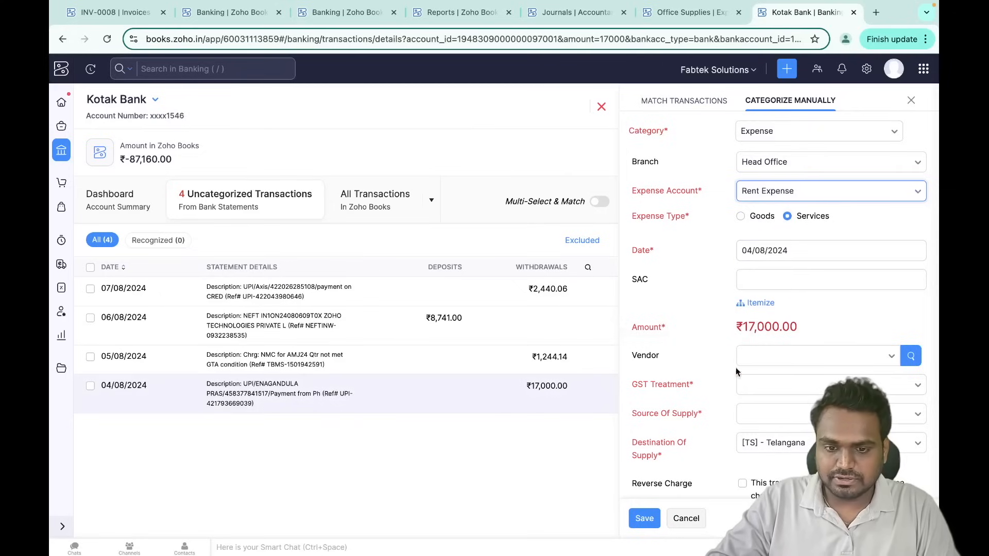
# - Cancel the manual categorization and bring up the Kotak Bank account's options list
pyautogui.scroll(-1, 792, 302)
pyautogui.scroll(-1, 792, 301)
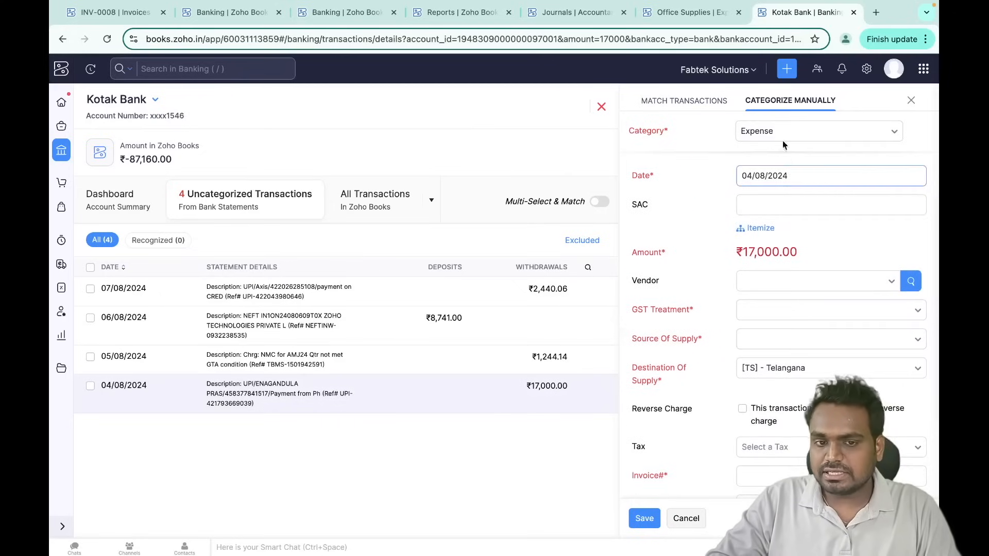
pyautogui.scroll(2, 724, 348)
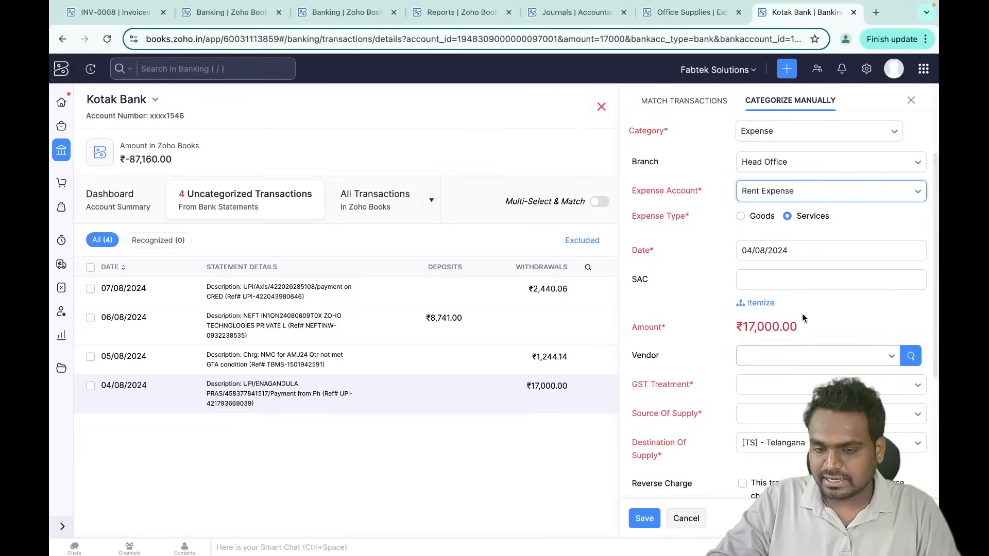
pyautogui.click(687, 518)
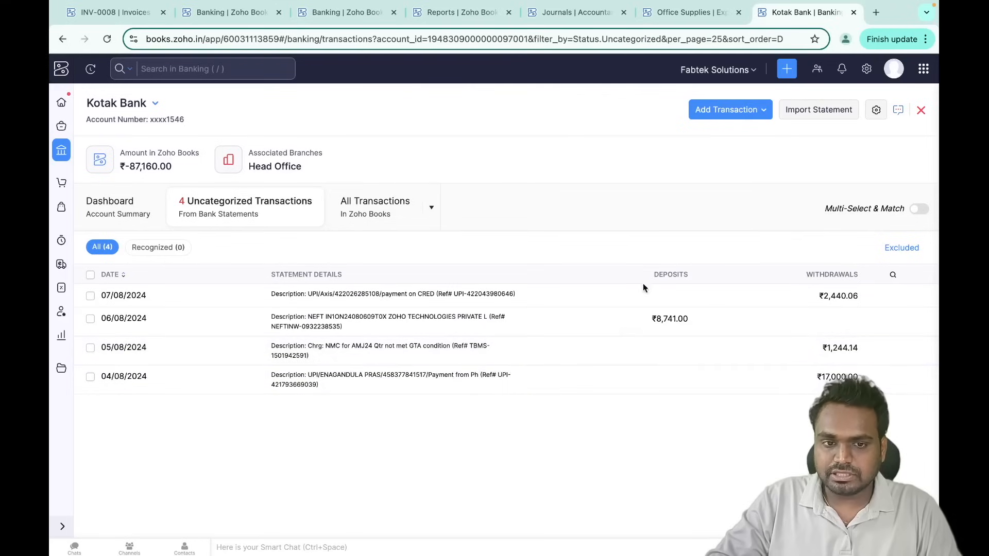
pyautogui.click(875, 111)
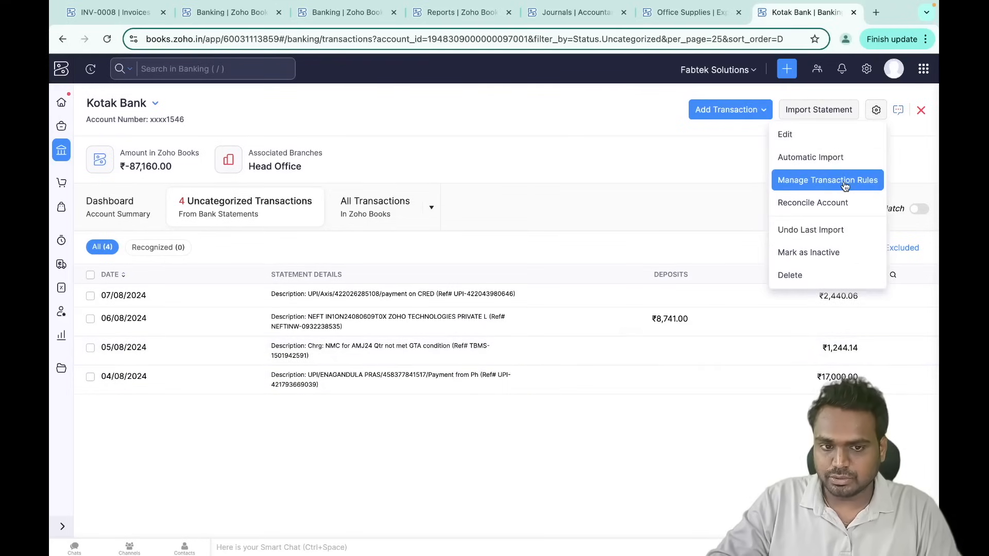
# - Open Kotak Bank's transaction rules and start a new rule named Rent
pyautogui.click(648, 404)
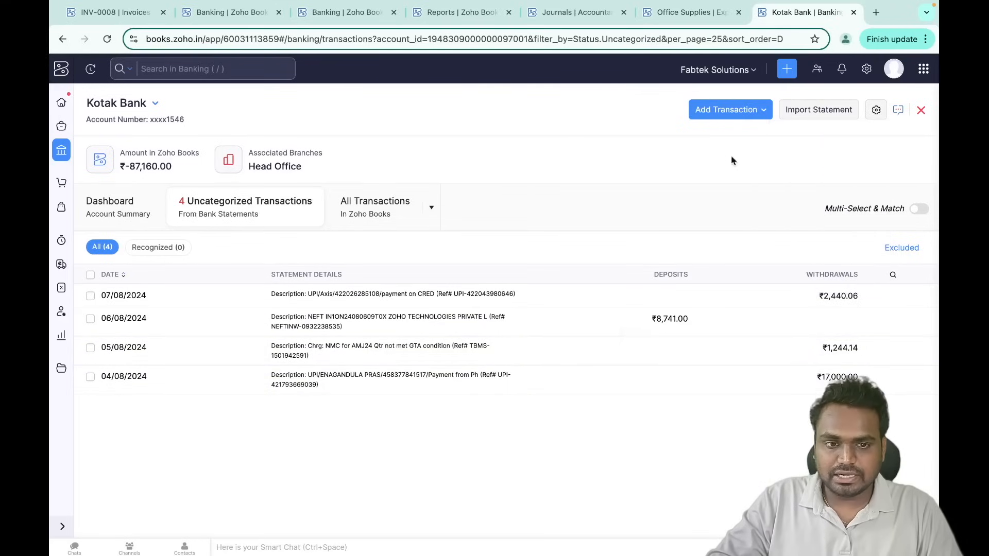
pyautogui.click(877, 111)
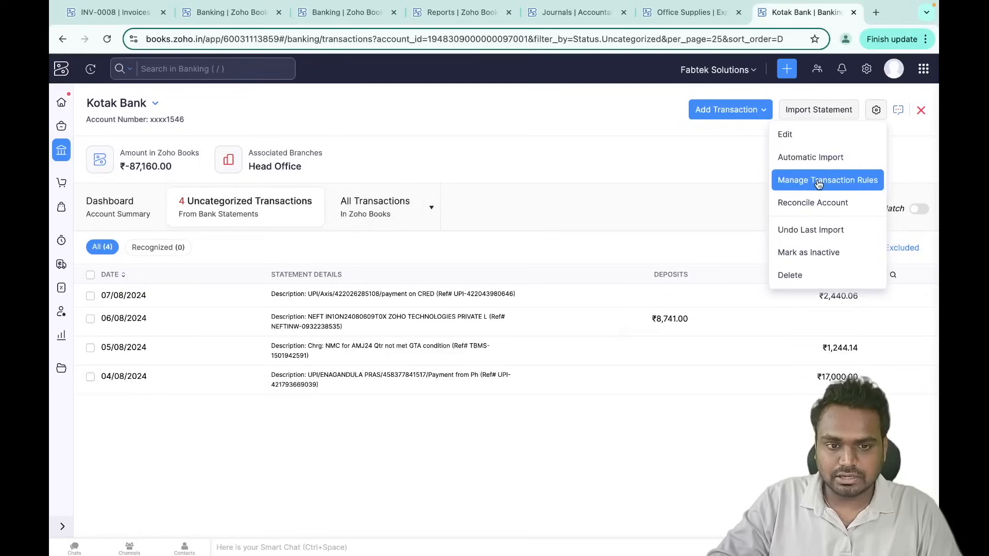
pyautogui.click(819, 181)
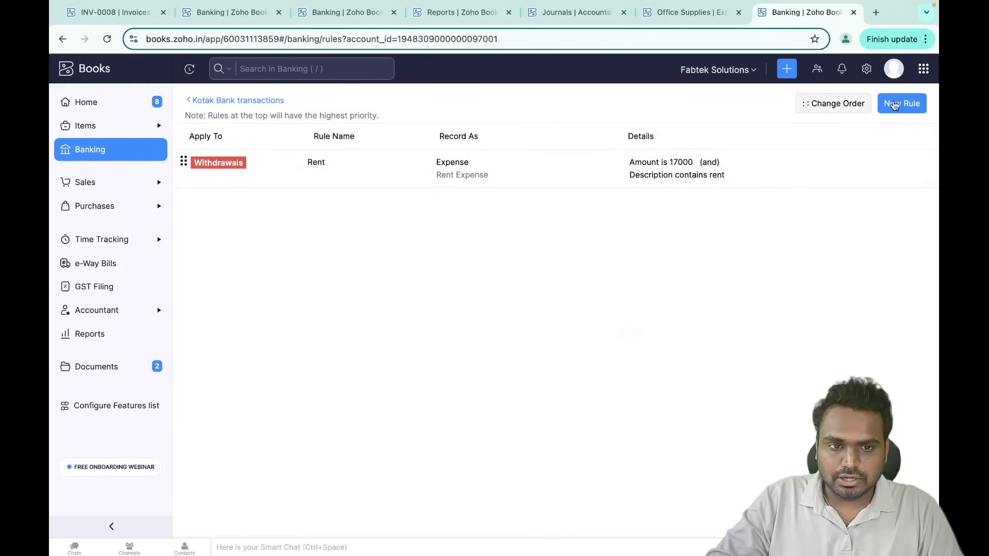
pyautogui.click(896, 106)
pyautogui.write('Rent')
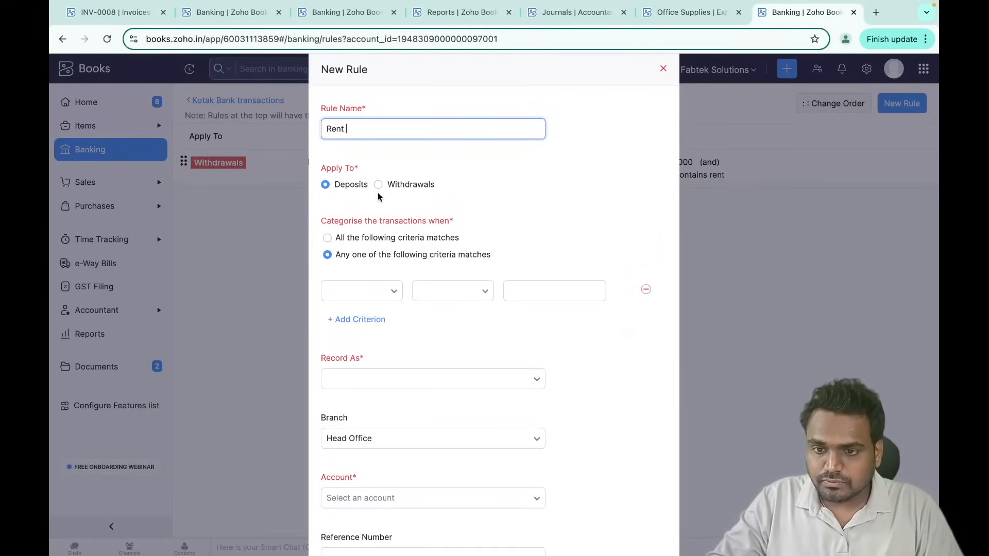
# - Apply the rule to withdrawals where Amount equals 17000
pyautogui.click(401, 186)
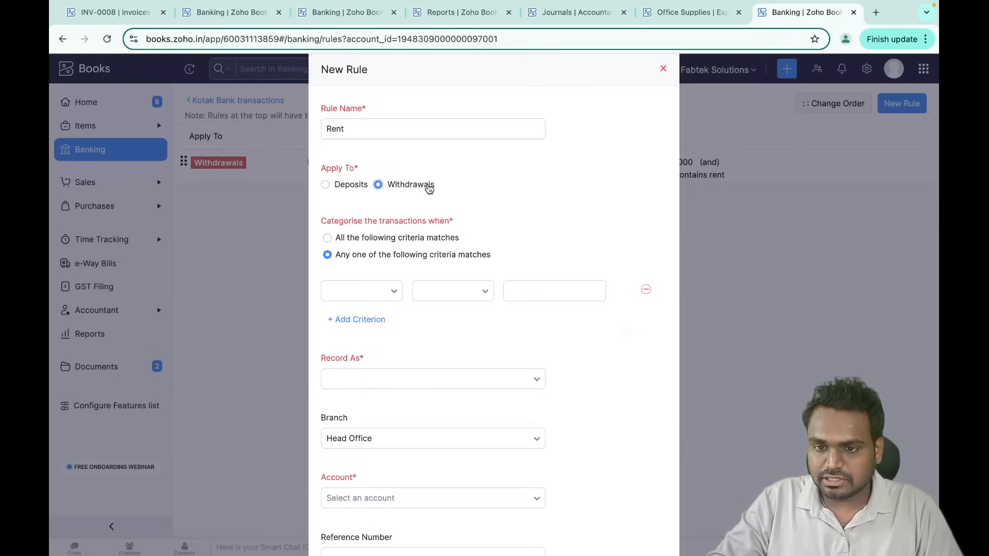
pyautogui.scroll(-3, 399, 278)
pyautogui.click(381, 152)
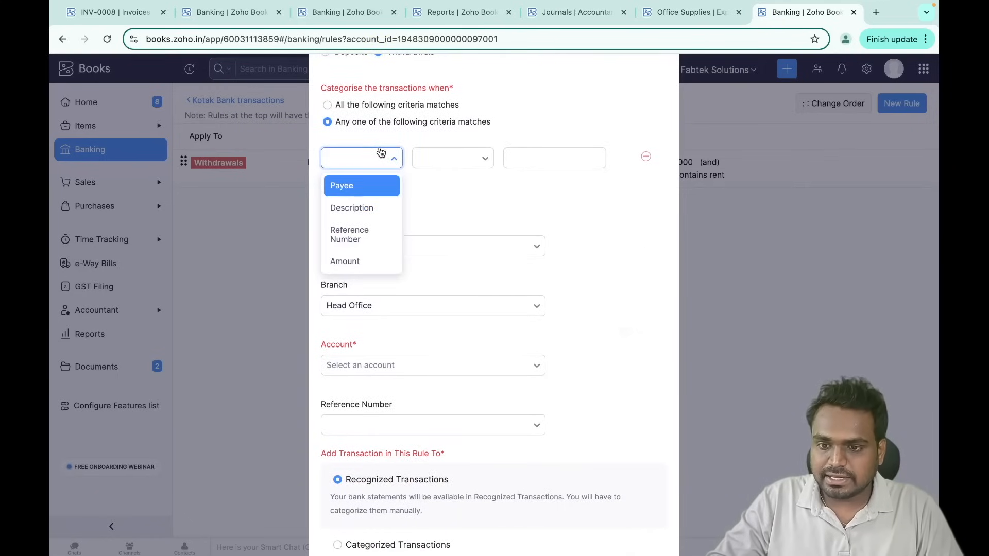
pyautogui.click(362, 261)
pyautogui.click(458, 159)
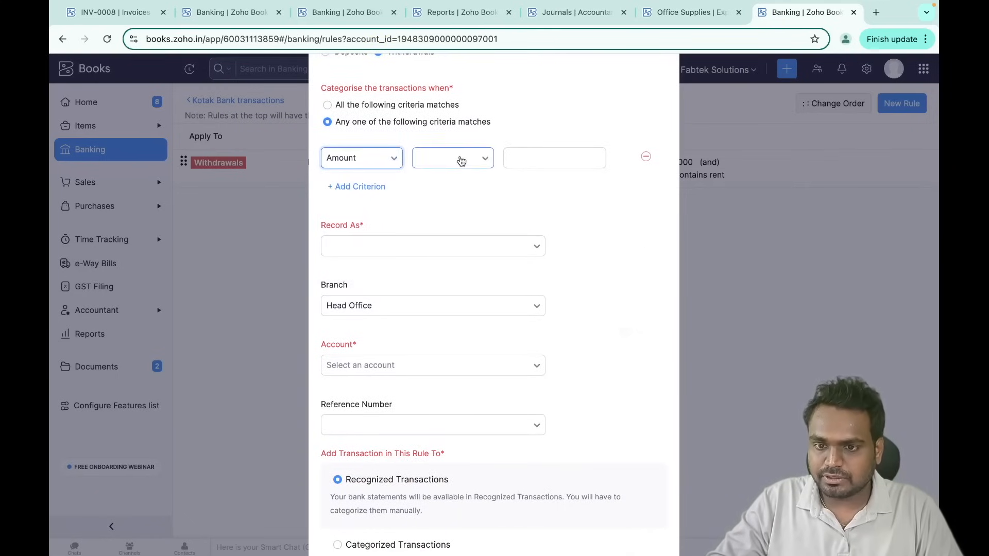
pyautogui.click(452, 189)
pyautogui.click(533, 164)
pyautogui.write('17000')
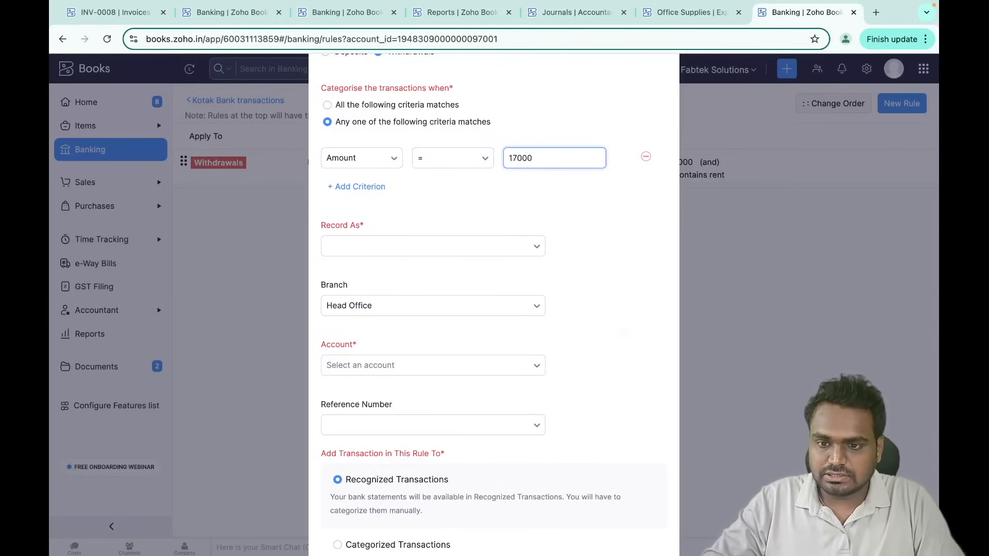
# - Add a second criterion, Description contains 'rent', and require all criteria to match
pyautogui.click(379, 188)
pyautogui.click(376, 195)
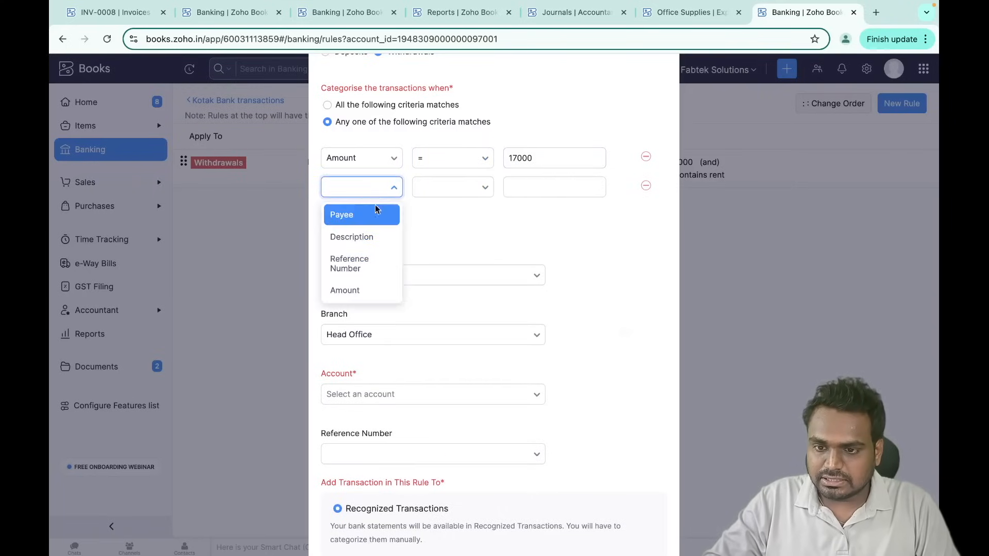
pyautogui.click(353, 235)
pyautogui.click(474, 189)
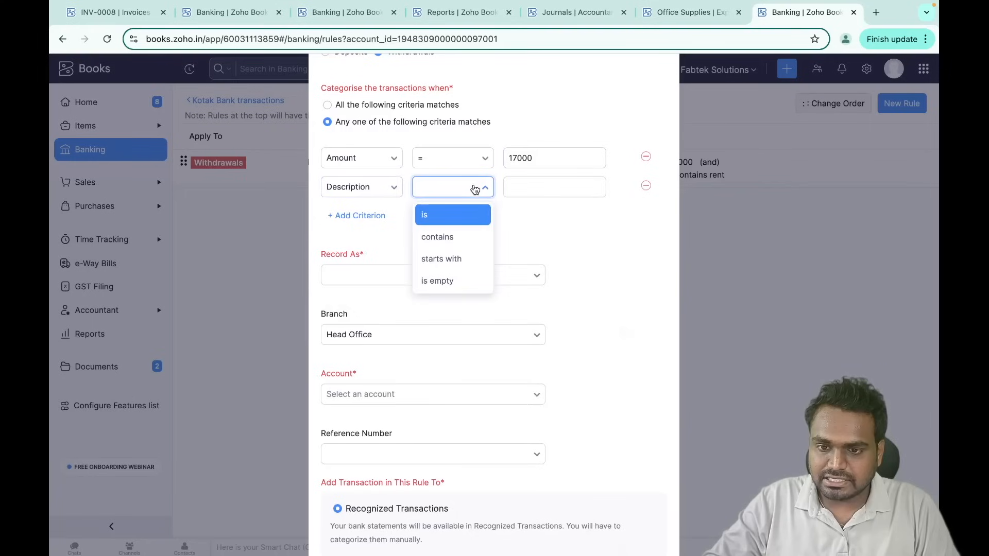
pyautogui.click(437, 236)
pyautogui.click(536, 180)
pyautogui.write('rent')
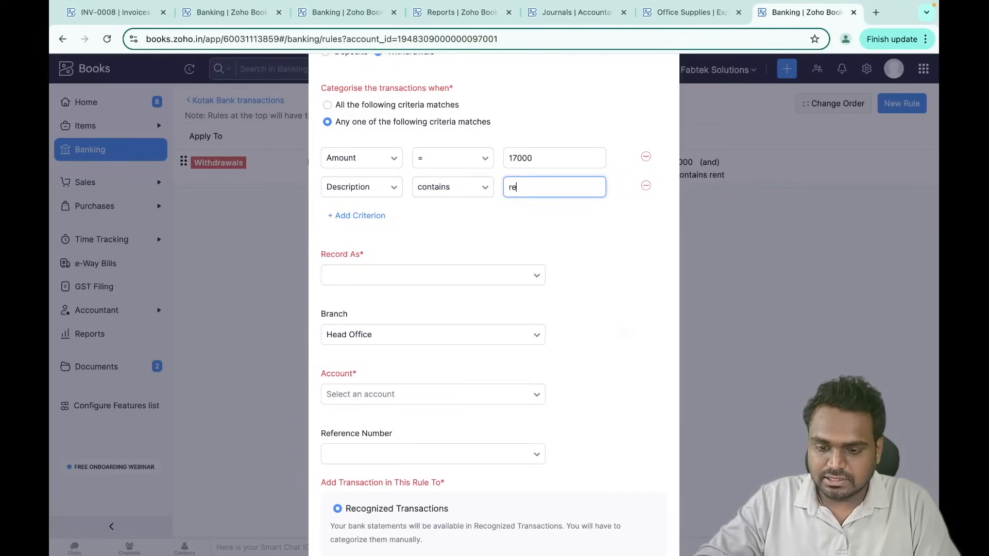
pyautogui.click(482, 230)
pyautogui.scroll(1, 483, 229)
pyautogui.scroll(1, 482, 230)
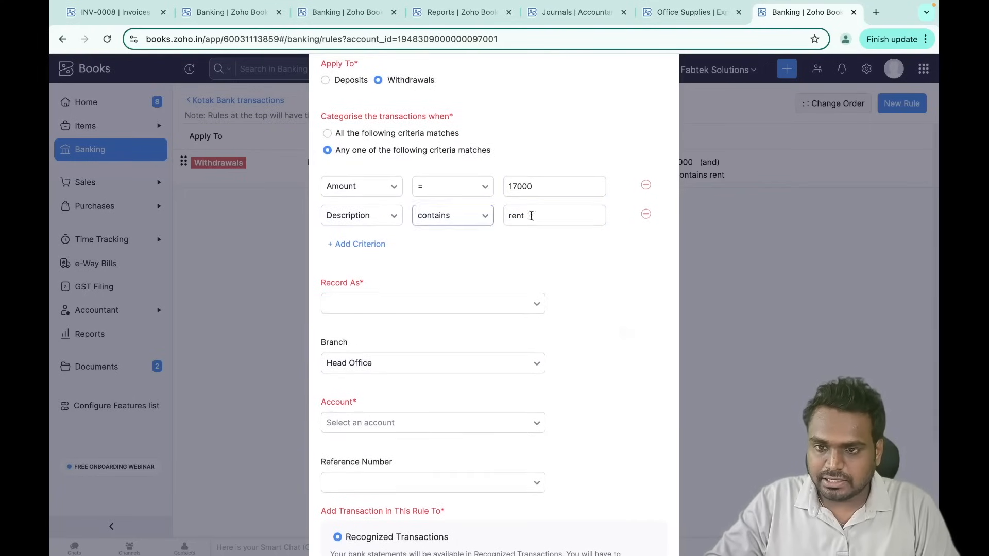
pyautogui.click(370, 137)
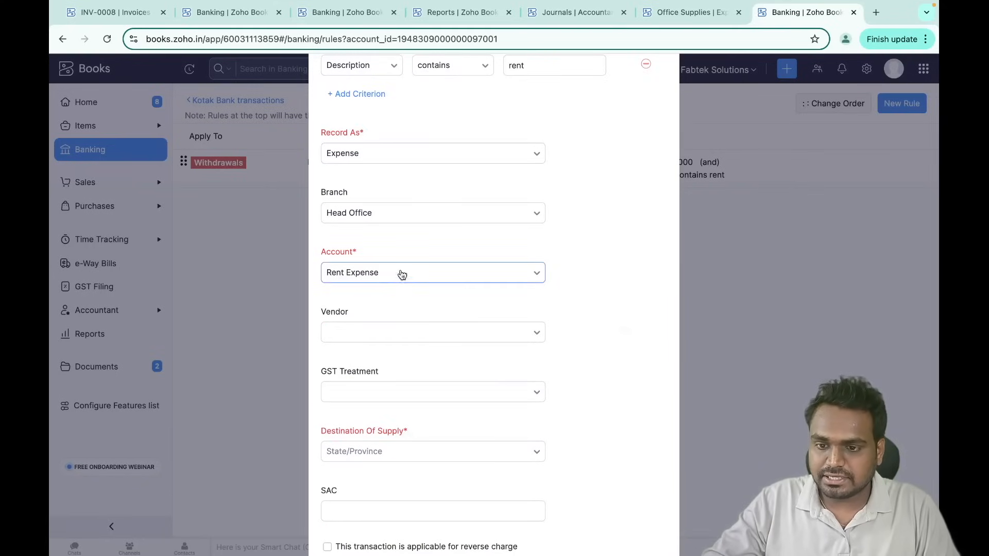
# - Categorize matches as Rent Expense with GST Out Of Scope, automatically, and save the rule
pyautogui.click(405, 278)
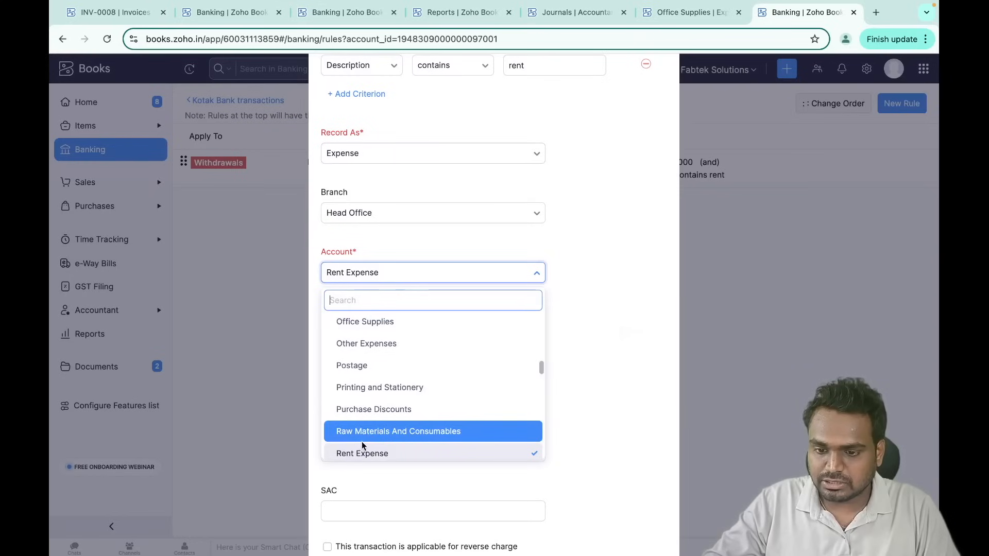
pyautogui.click(375, 456)
pyautogui.scroll(-2, 386, 329)
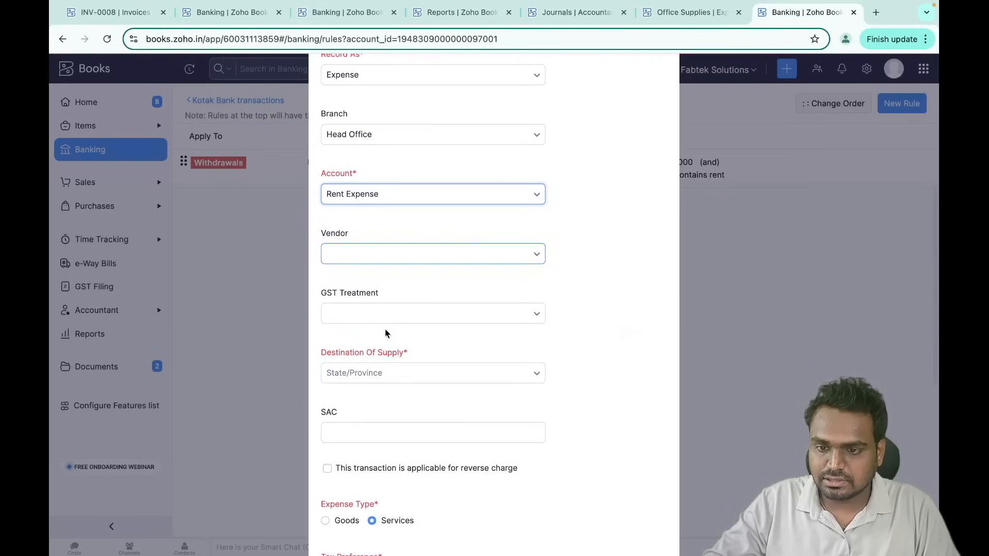
pyautogui.click(409, 324)
pyautogui.write('out o')
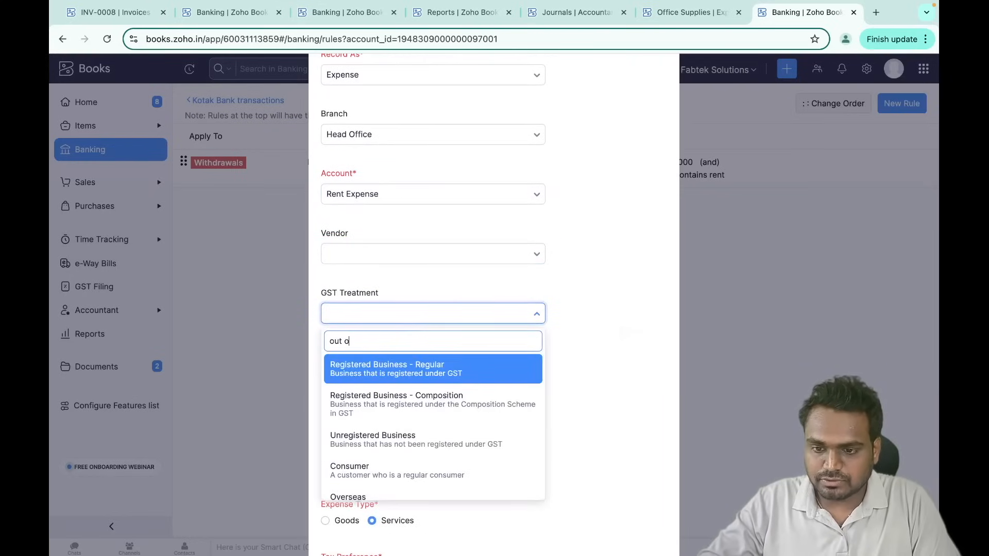
pyautogui.click(428, 368)
pyautogui.scroll(-4, 458, 412)
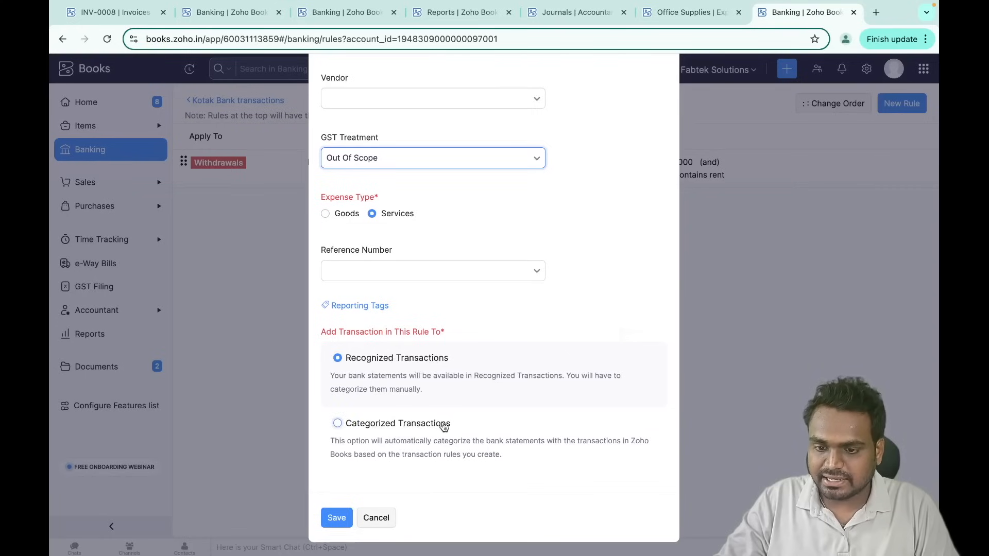
pyautogui.click(394, 430)
pyautogui.scroll(-1, 412, 461)
pyautogui.click(327, 474)
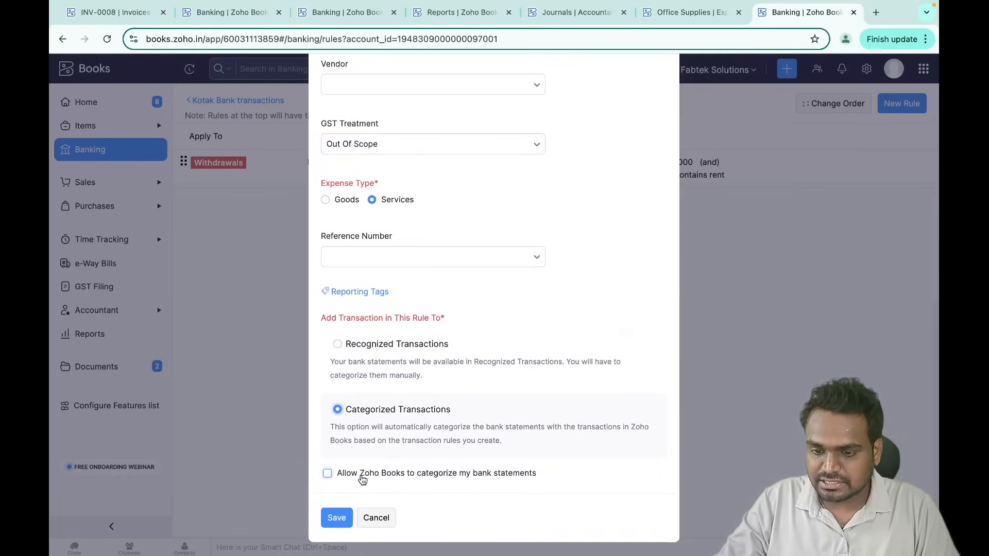
pyautogui.click(337, 518)
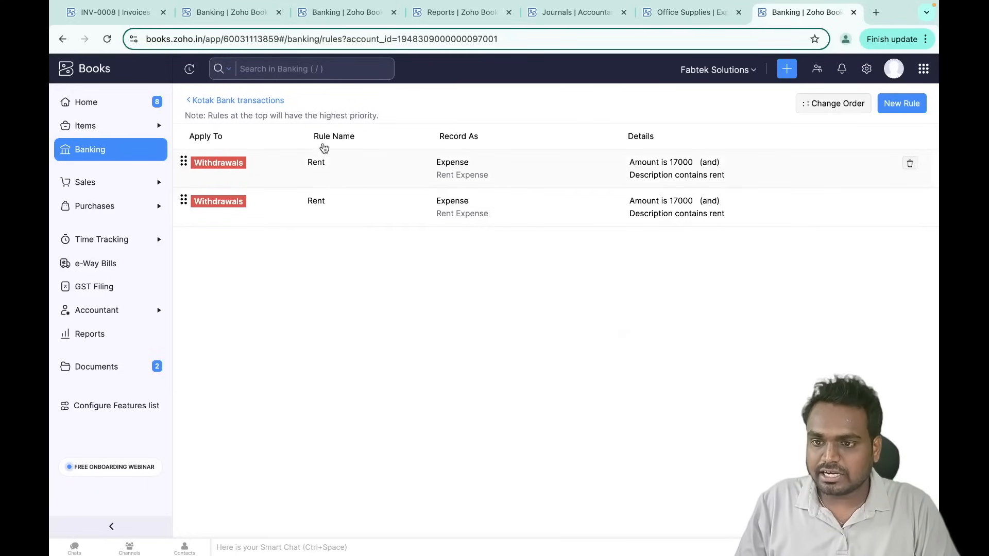
# - Return to Kotak Bank transactions, then review the Banking Overview's active accounts and balances
pyautogui.click(243, 102)
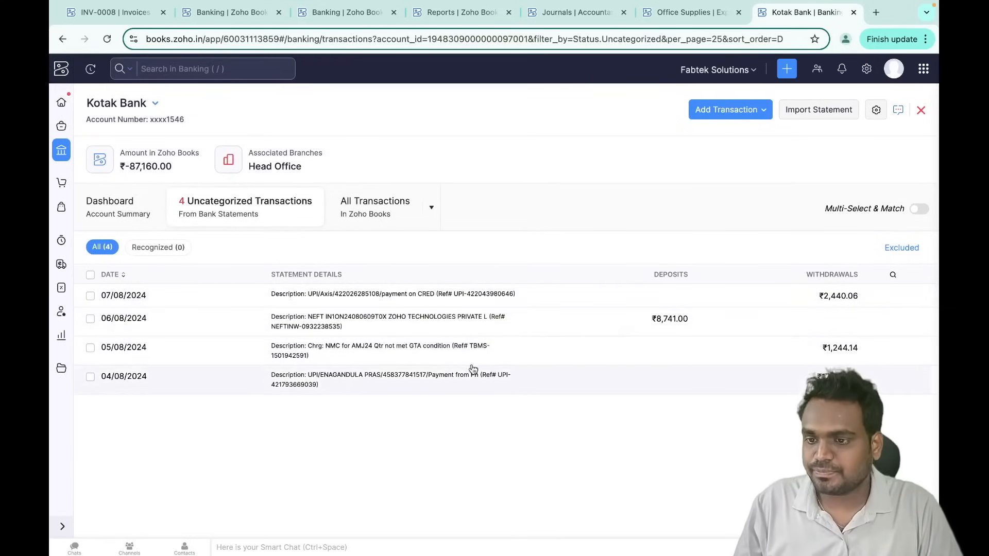
pyautogui.click(62, 149)
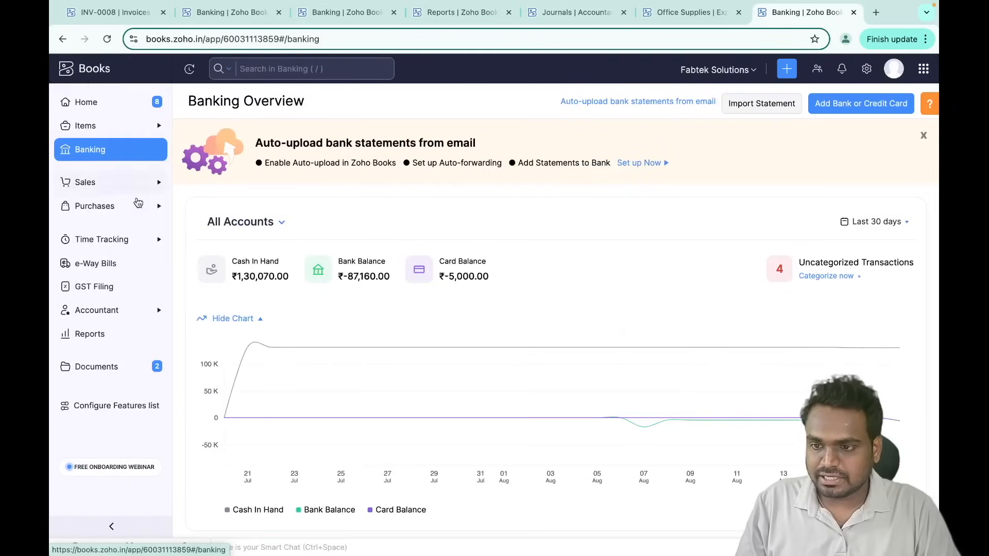
pyautogui.scroll(-2, 277, 423)
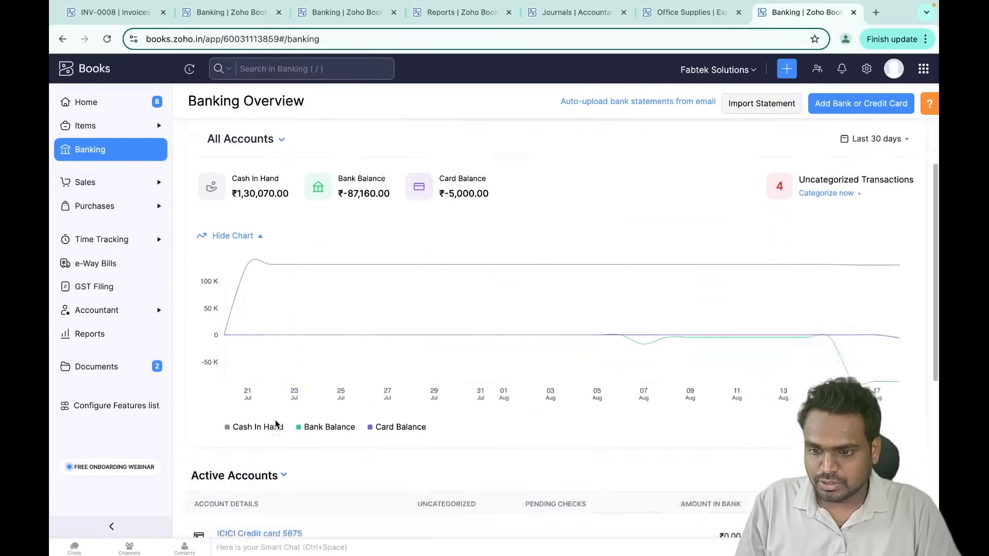
pyautogui.scroll(-5, 277, 423)
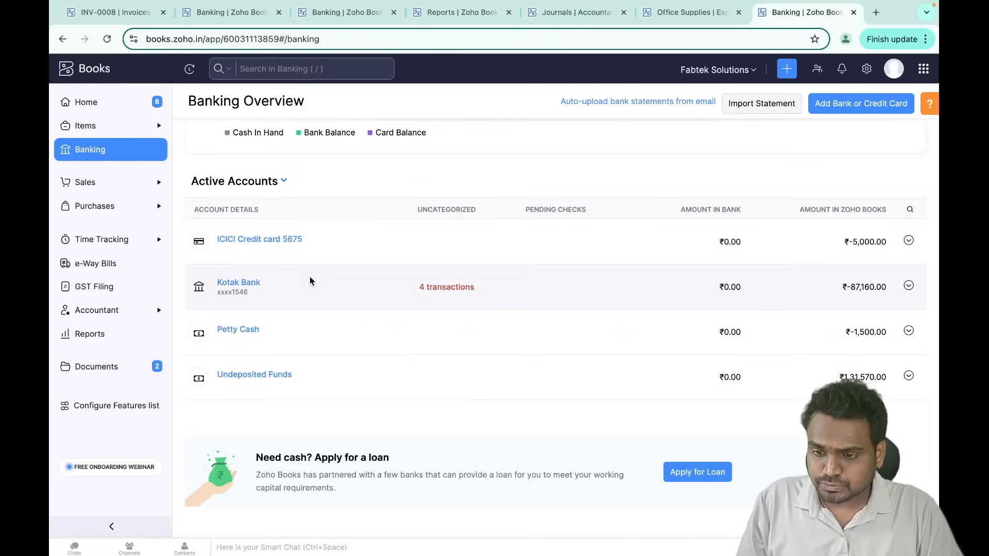
pyautogui.click(572, 11)
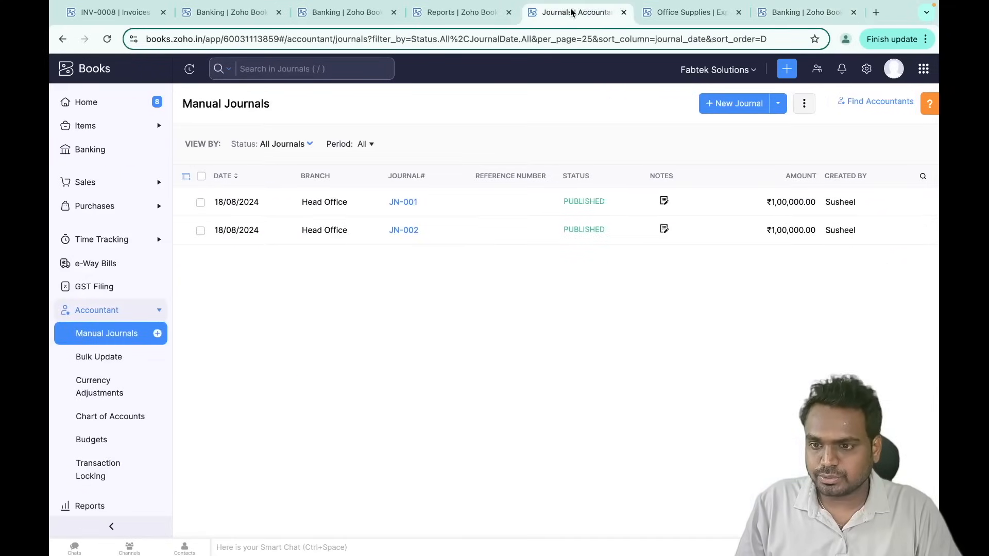
# - Start a new manual journal with Kotak Bank and ICICI Credit card 5675 lines
pyautogui.click(740, 105)
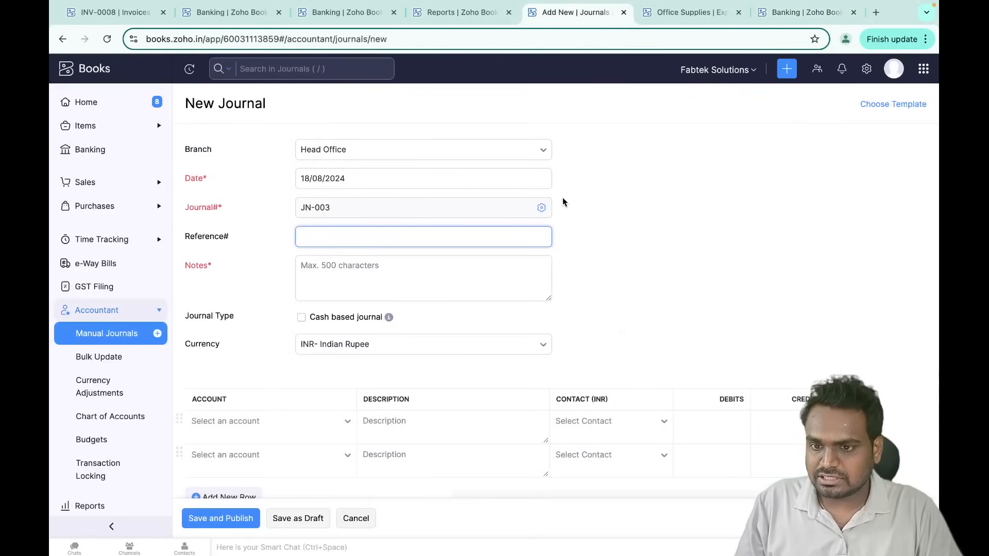
pyautogui.scroll(-4, 343, 249)
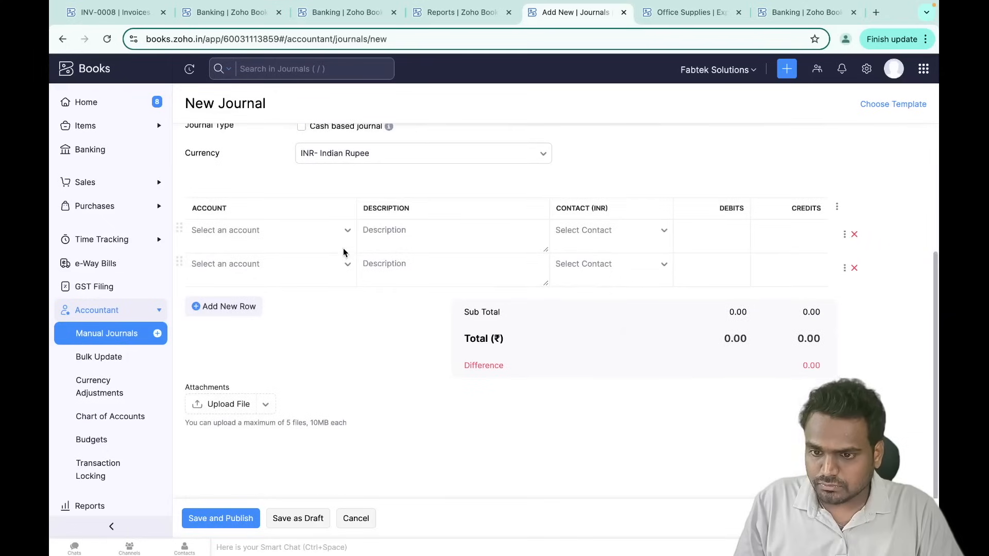
pyautogui.click(302, 234)
pyautogui.write('kod')
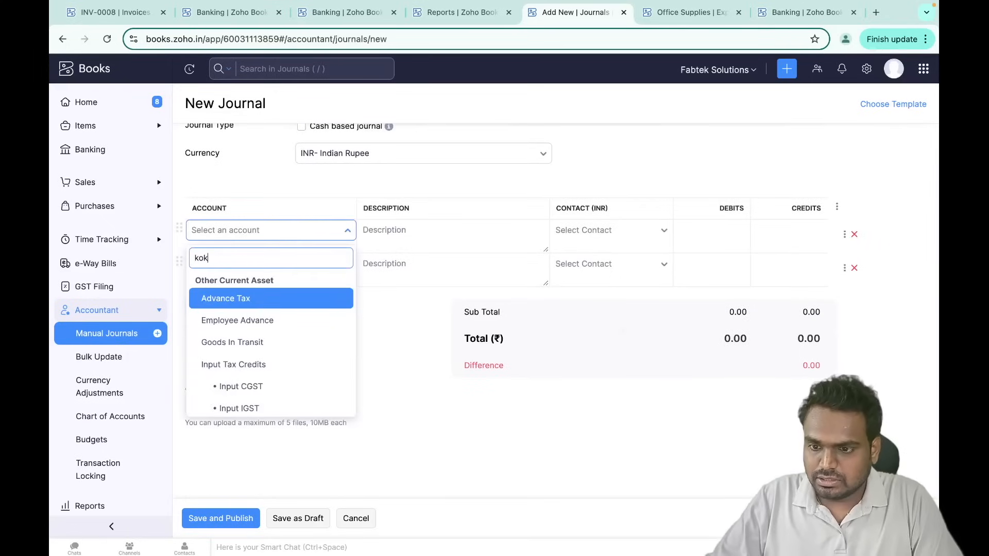
pyautogui.press('BackSpace')
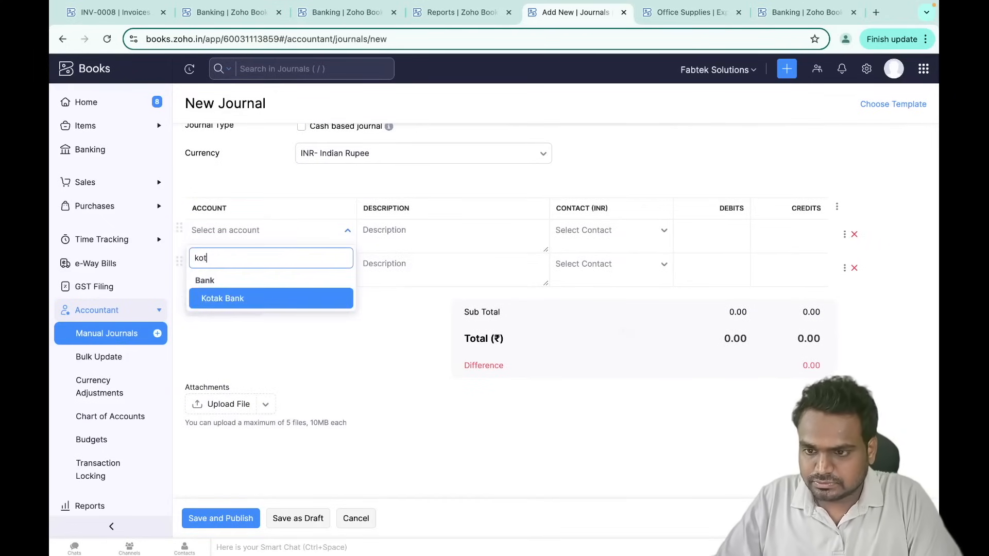
pyautogui.click(260, 299)
pyautogui.click(280, 264)
pyautogui.write('cre')
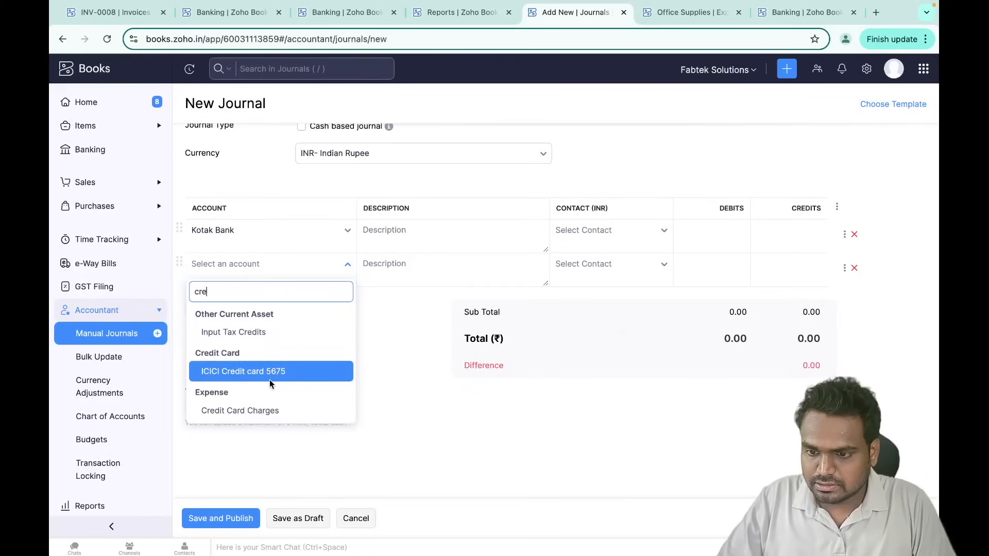
pyautogui.click(273, 378)
# - Credit Kotak Bank 10000 and debit ICICI Credit card 5675 10000 so the journal balances
pyautogui.click(794, 228)
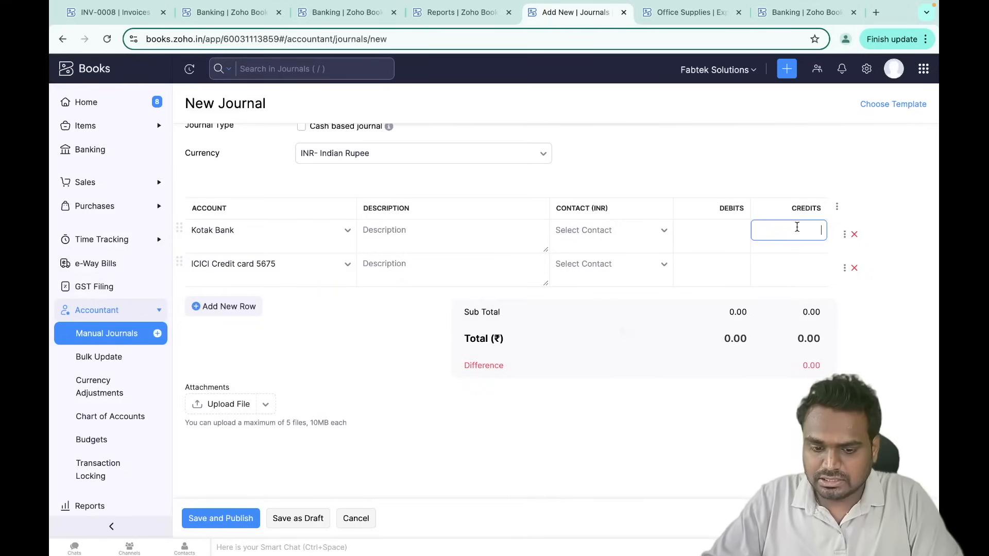
pyautogui.click(731, 266)
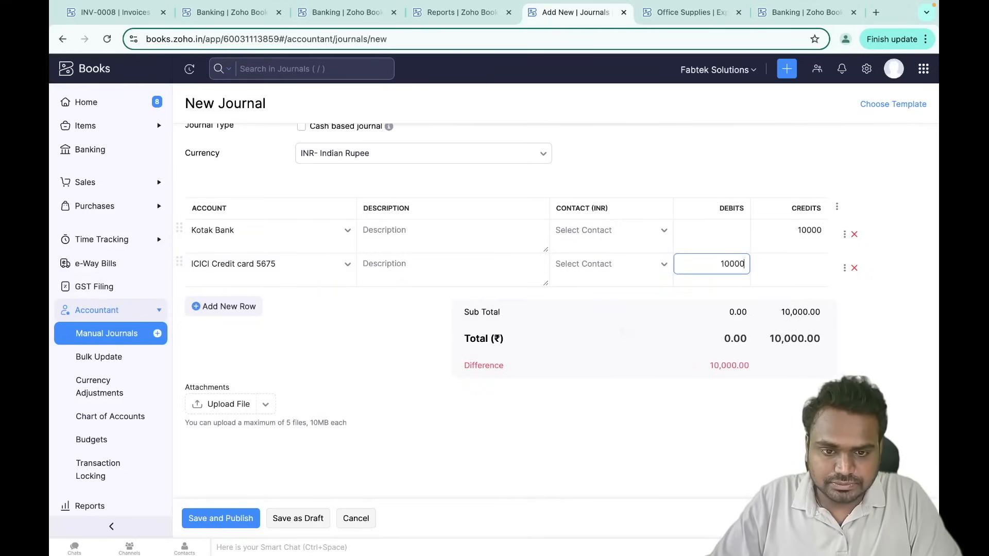
pyautogui.click(659, 296)
pyautogui.scroll(3, 659, 295)
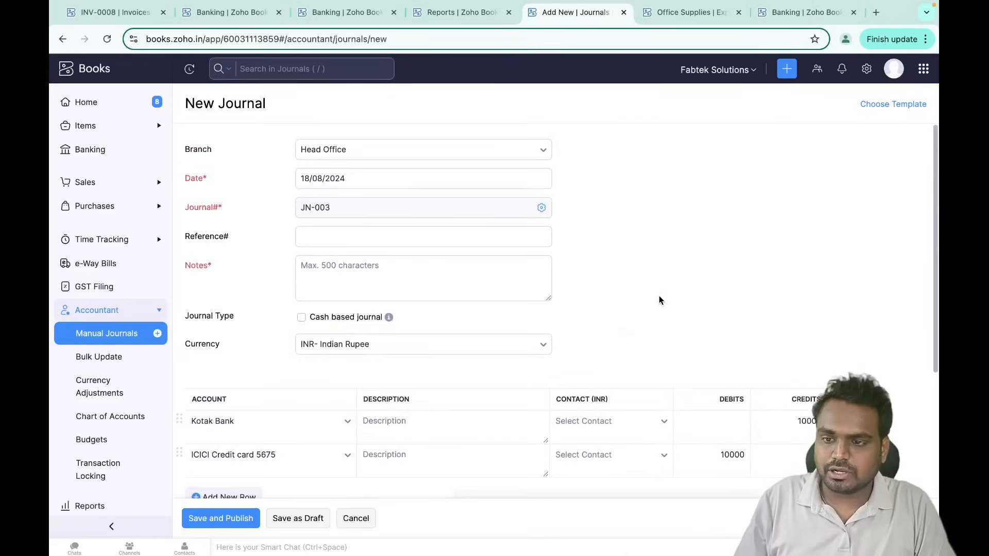
pyautogui.click(491, 226)
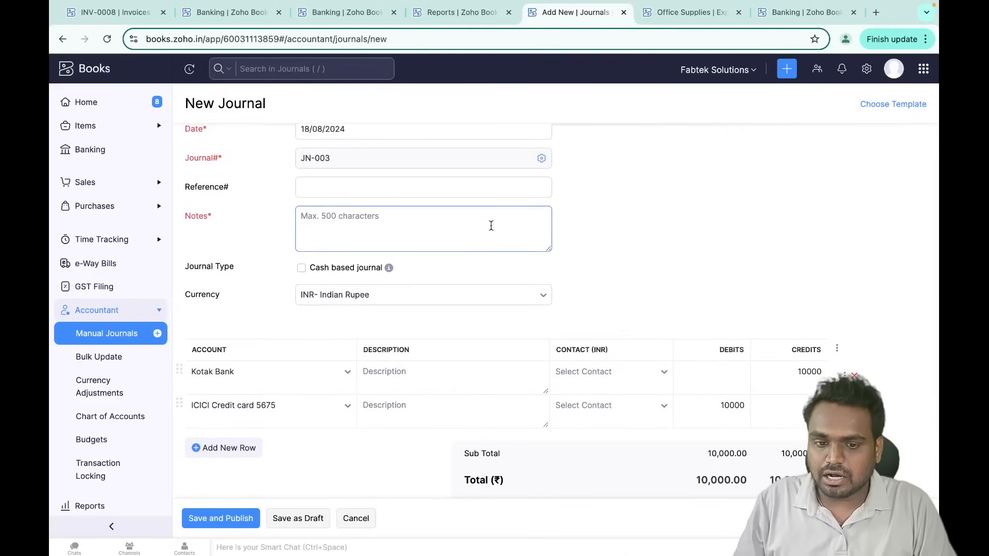
pyautogui.click(346, 18)
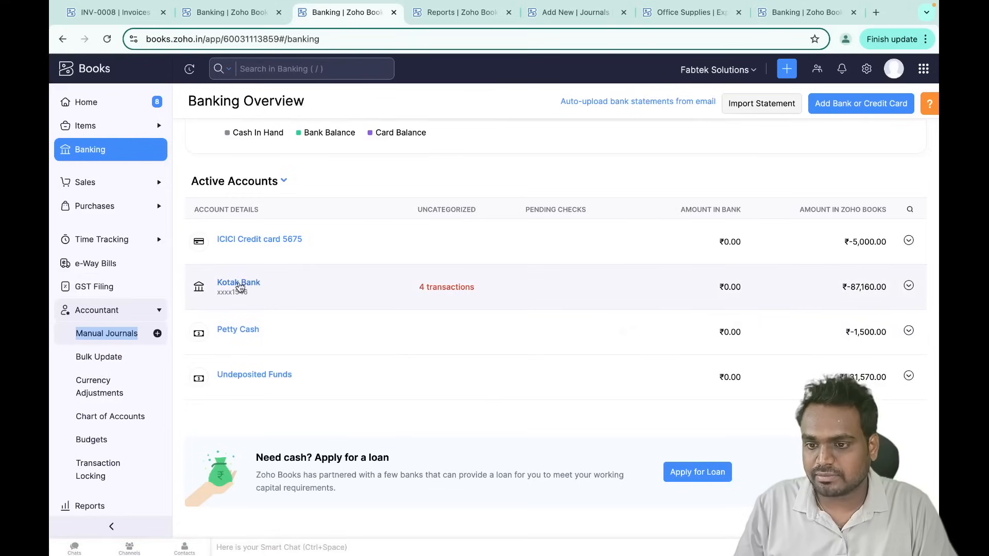
# - Open Kotak Bank's transactions and browse the Add Transaction types list
pyautogui.click(241, 285)
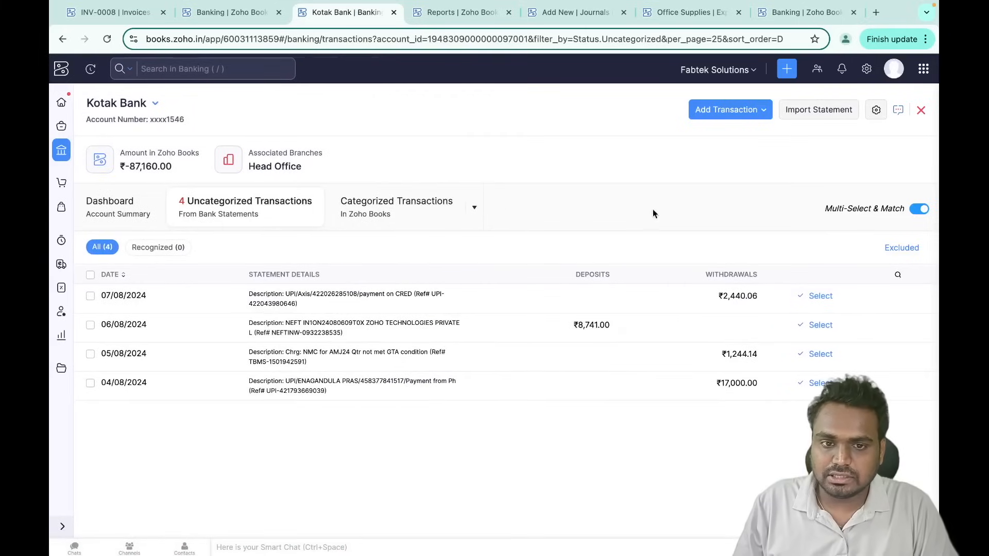
pyautogui.click(766, 113)
pyautogui.scroll(-3, 713, 254)
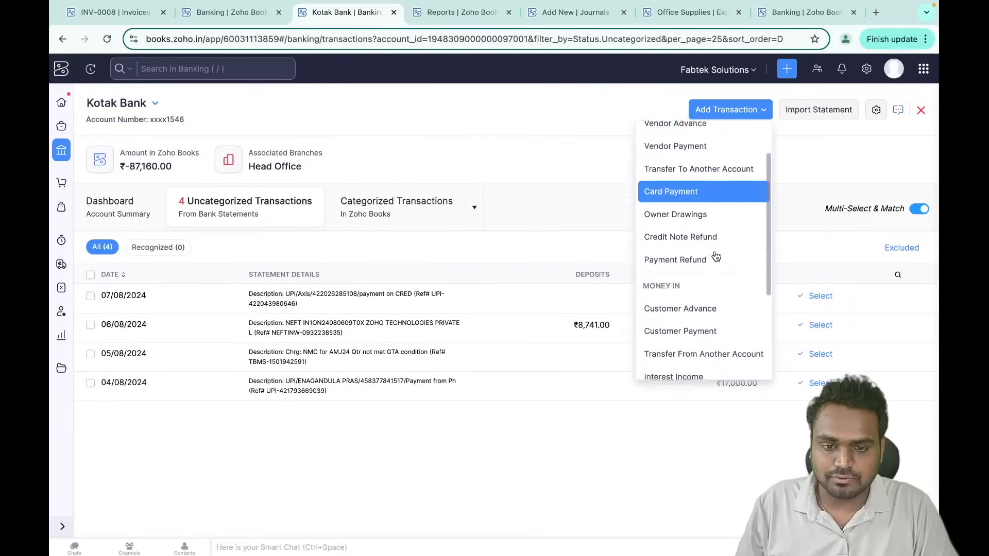
pyautogui.scroll(2, 715, 256)
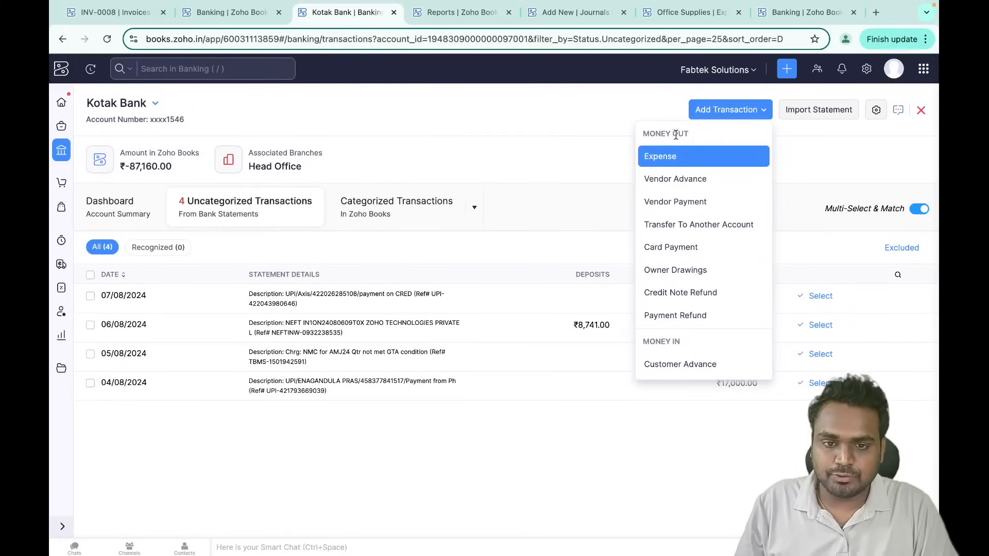
pyautogui.scroll(-2, 700, 321)
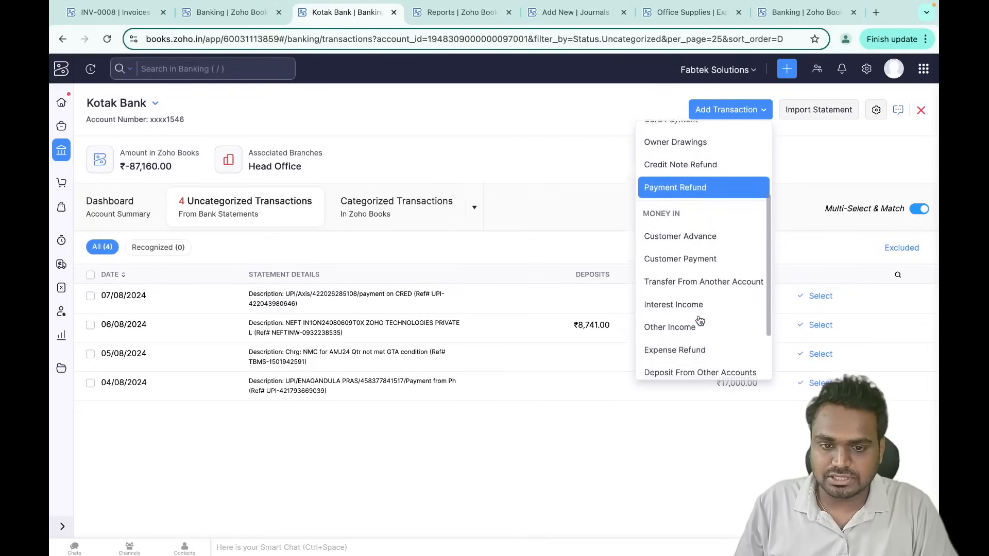
pyautogui.scroll(3, 700, 321)
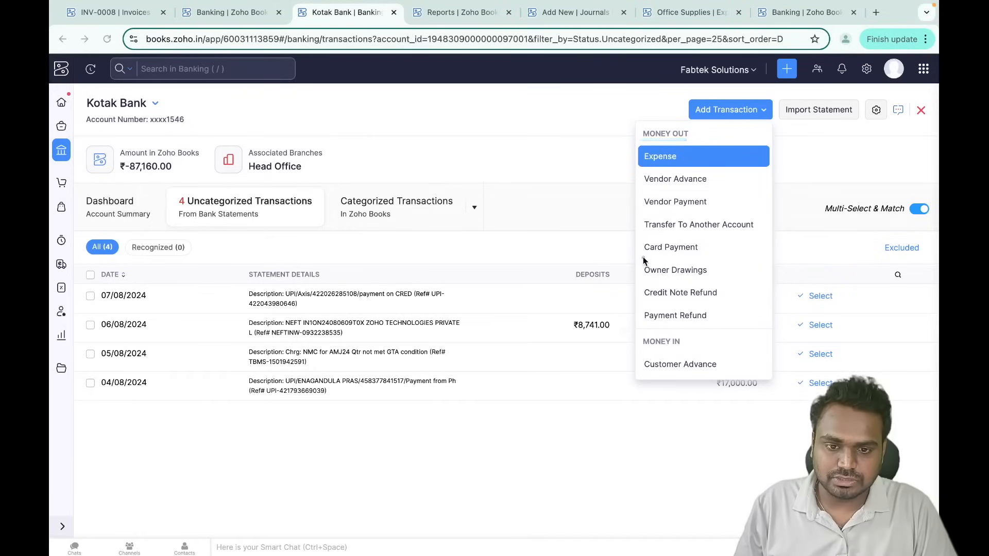
# - Save a ₹10,000 Kotak Bank card payment to ICICI Credit card 5675 and close its details
pyautogui.click(674, 248)
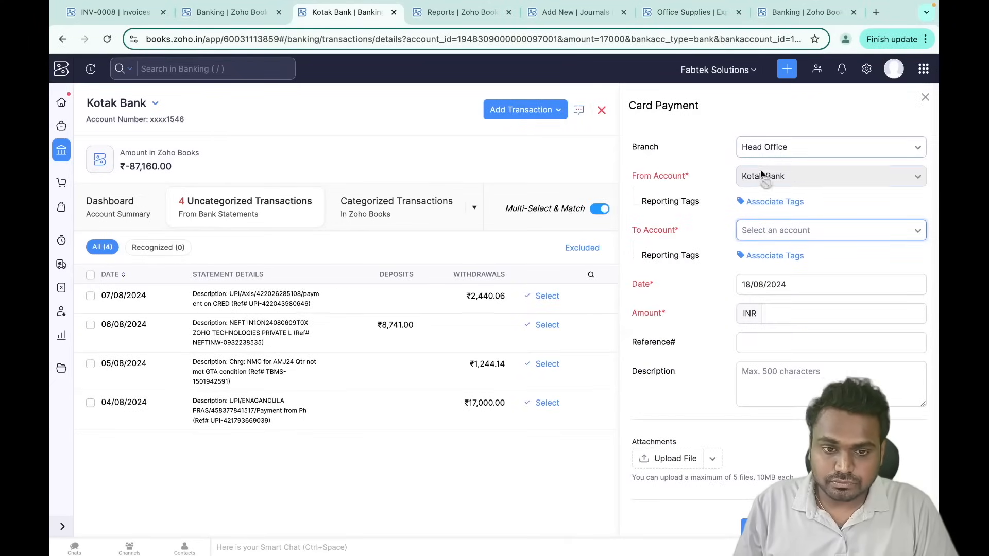
pyautogui.click(787, 234)
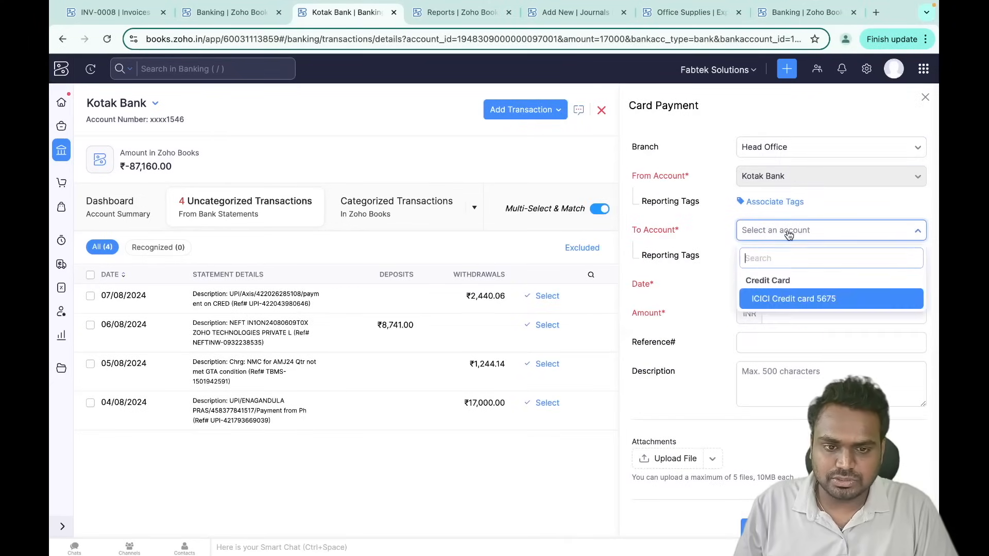
pyautogui.click(818, 306)
pyautogui.click(791, 307)
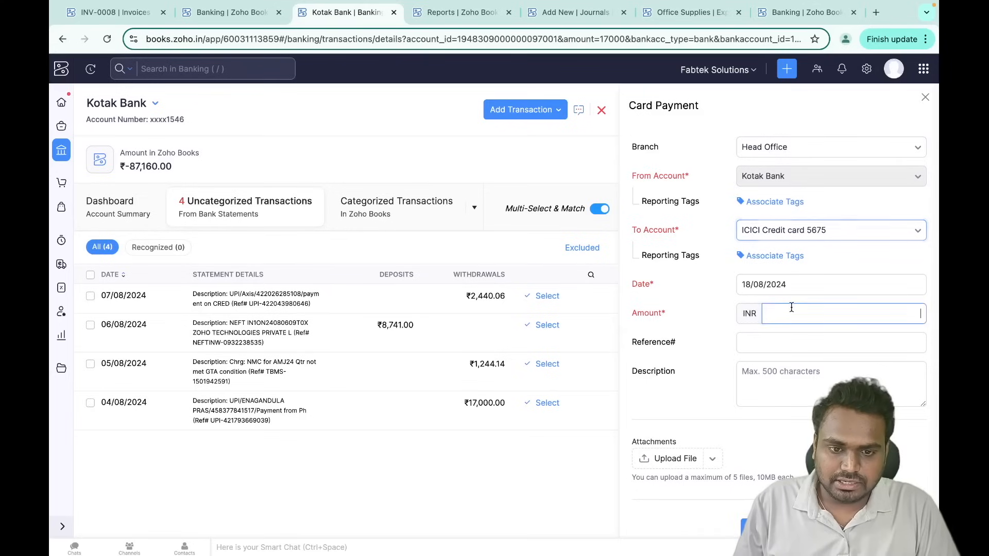
pyautogui.write('10000')
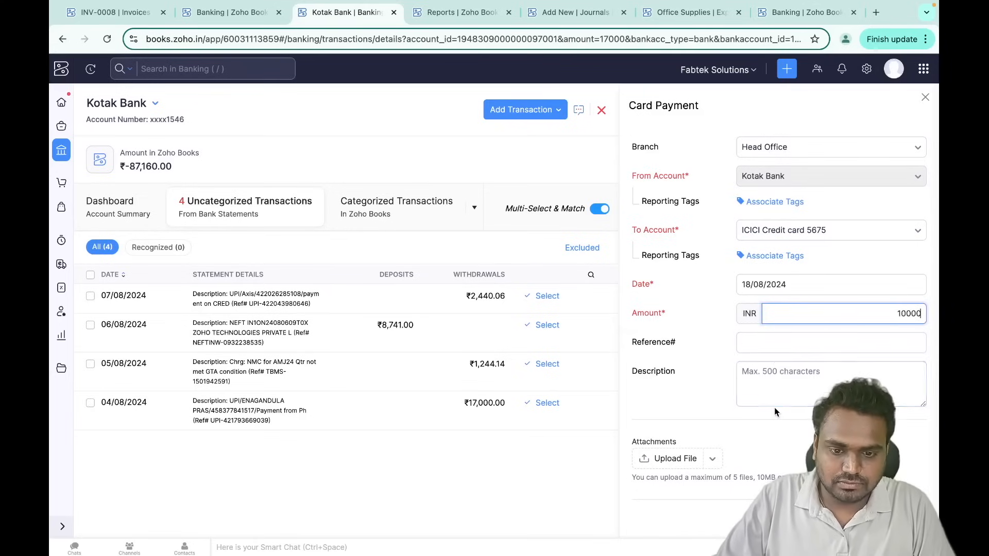
pyautogui.scroll(-2, 757, 463)
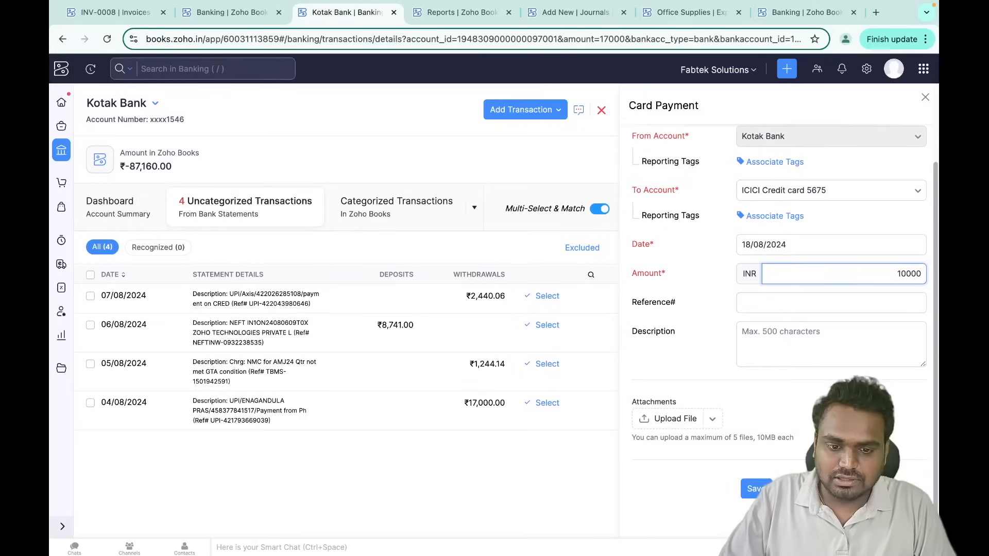
pyautogui.click(755, 489)
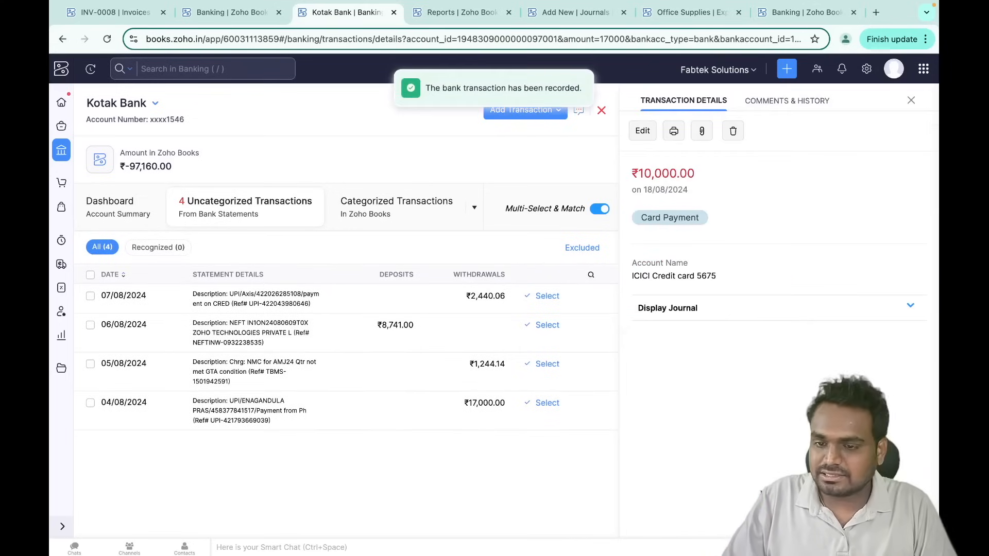
pyautogui.click(911, 101)
pyautogui.click(770, 107)
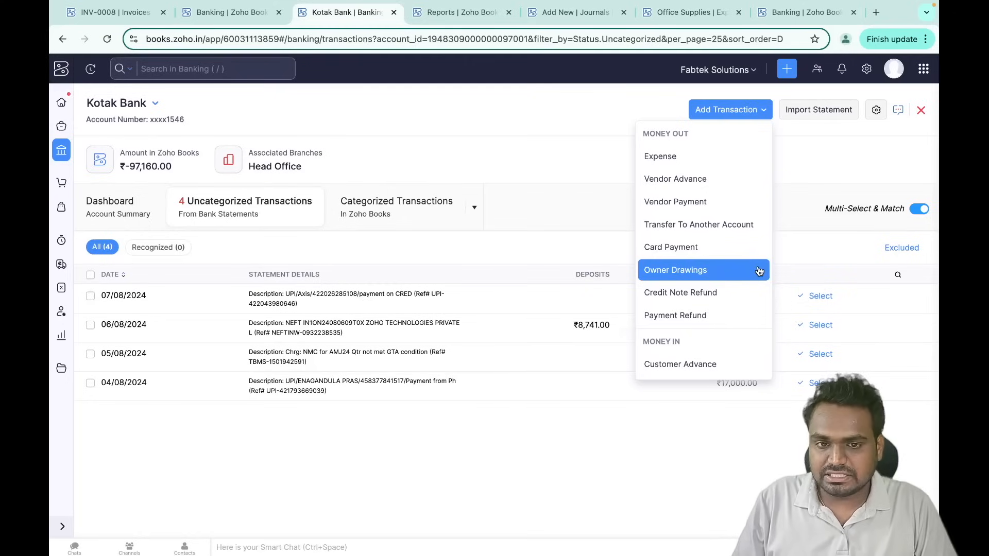
# - Scroll through the Add Transaction types and close the list without choosing one
pyautogui.scroll(-3, 759, 271)
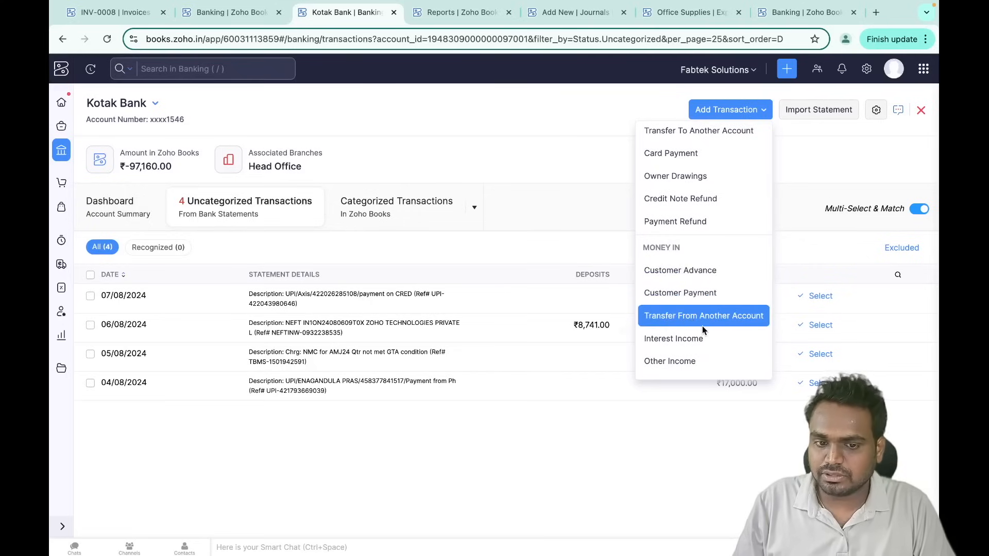
pyautogui.scroll(2, 726, 302)
pyautogui.click(605, 173)
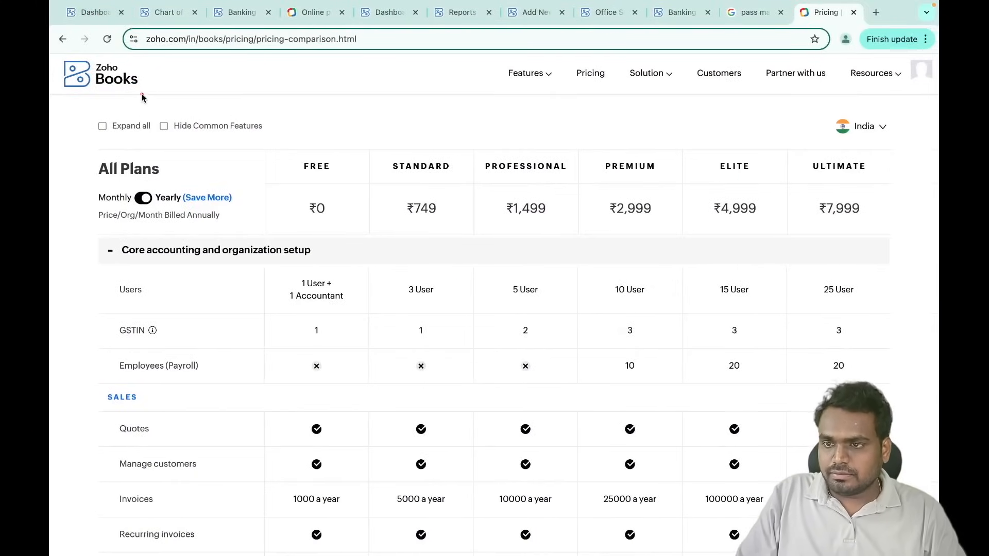
# - Compare the Employees (Payroll) row across Zoho Books plans on the pricing page
pyautogui.click(89, 8)
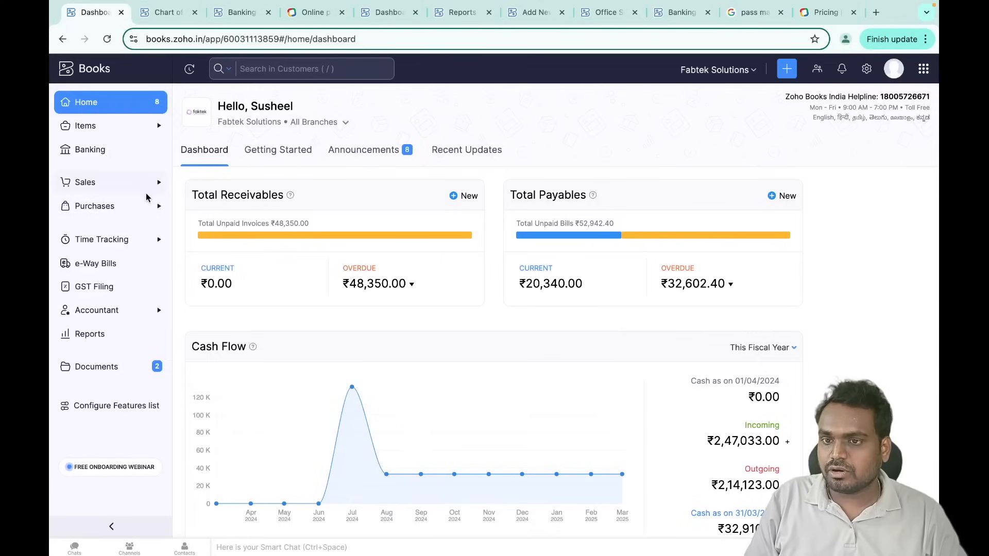
pyautogui.click(311, 15)
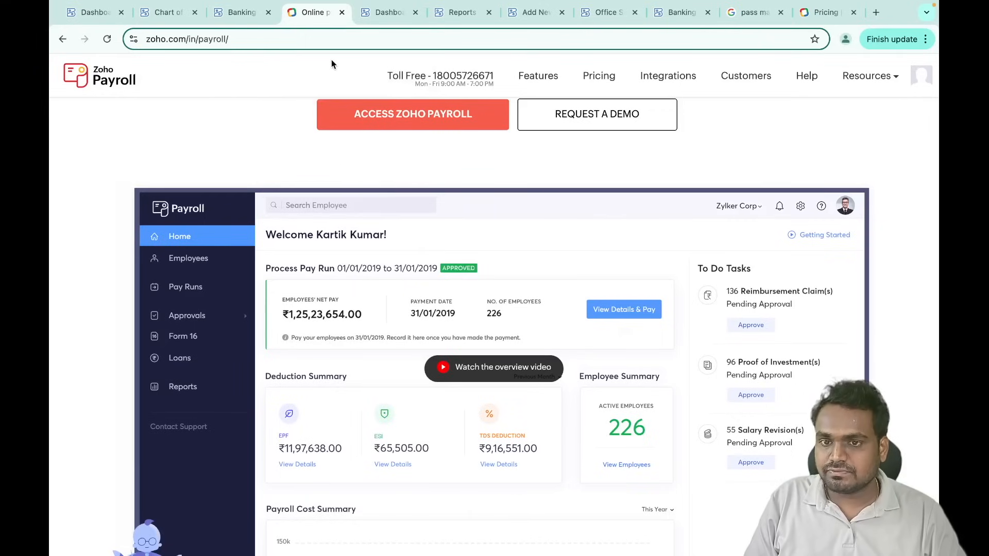
pyautogui.click(822, 18)
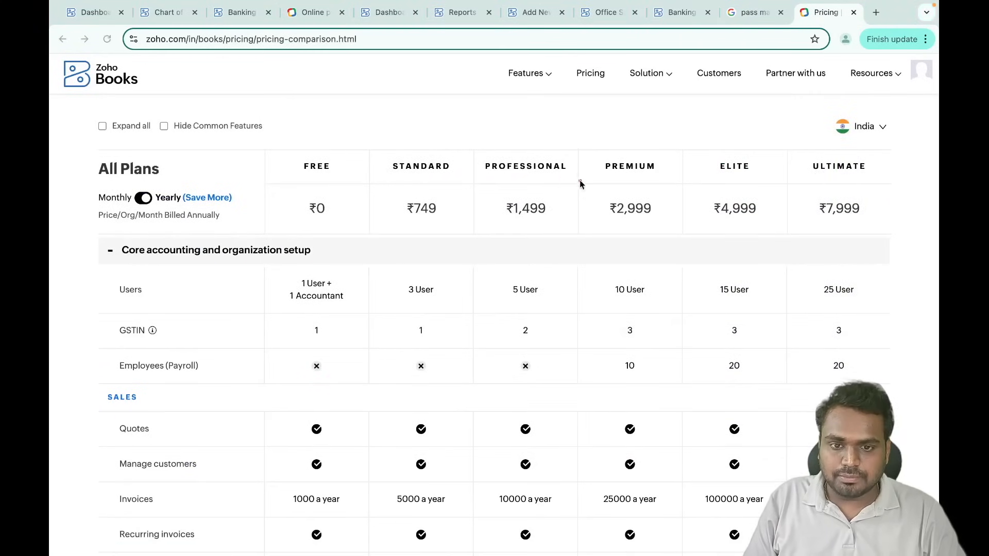
pyautogui.moveTo(598, 176); pyautogui.dragTo(869, 177)
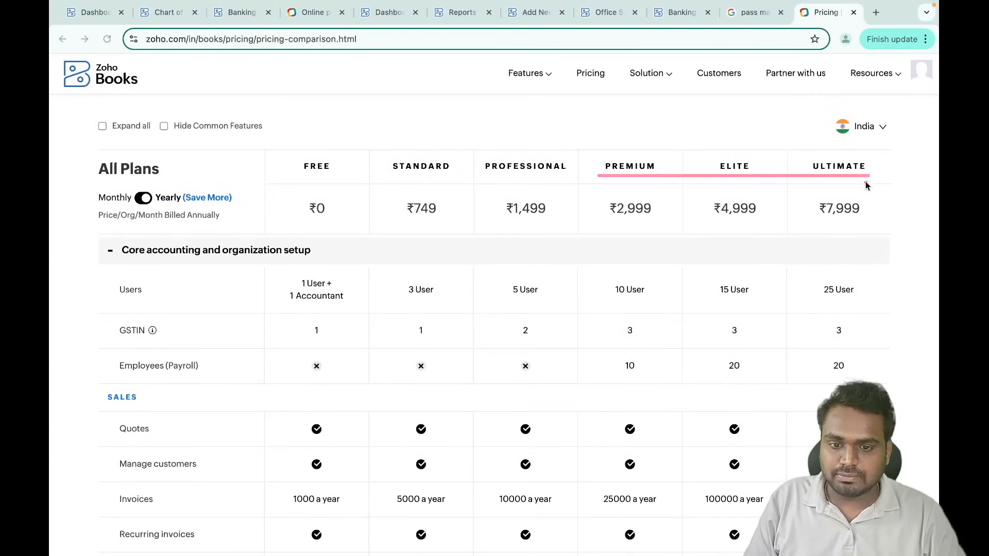
pyautogui.moveTo(103, 371); pyautogui.dragTo(255, 379)
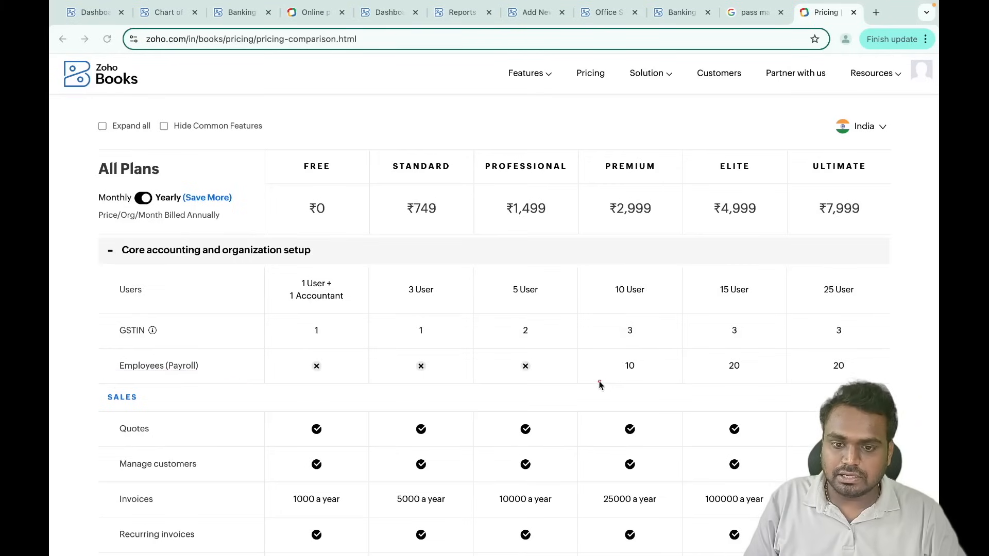
pyautogui.moveTo(598, 381); pyautogui.dragTo(849, 382)
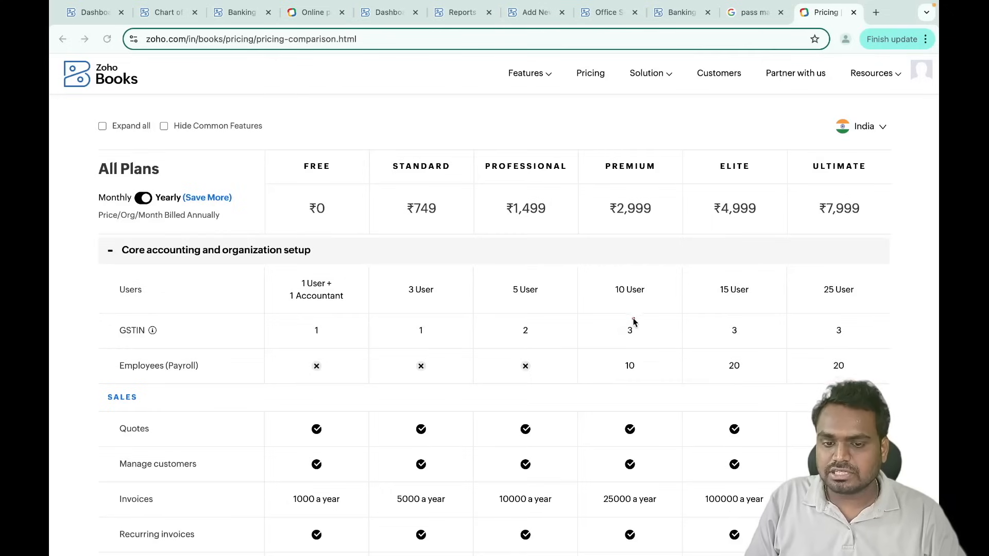
pyautogui.moveTo(609, 382); pyautogui.dragTo(847, 383)
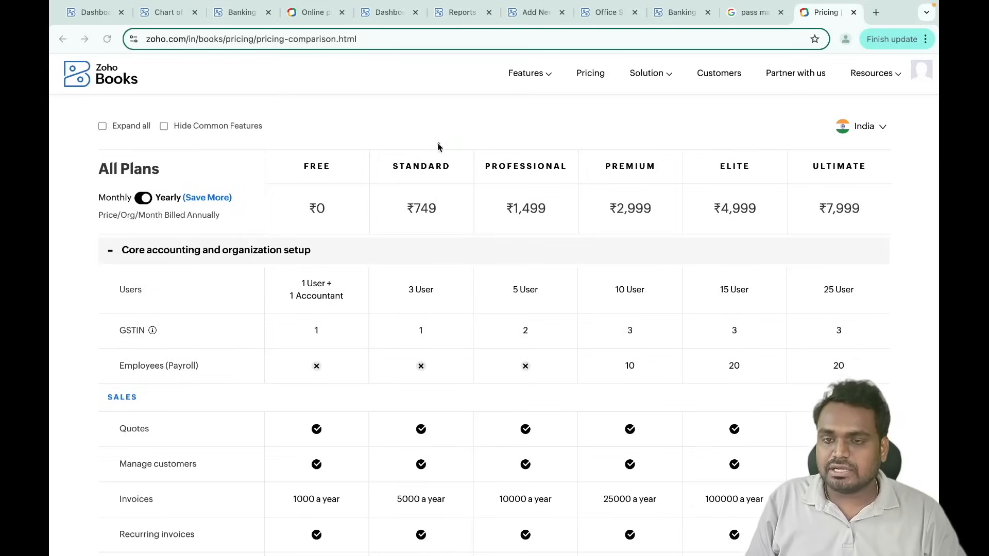
# - Look over the Zoho Payroll page, then return to the Zoho Books dashboard
pyautogui.click(312, 12)
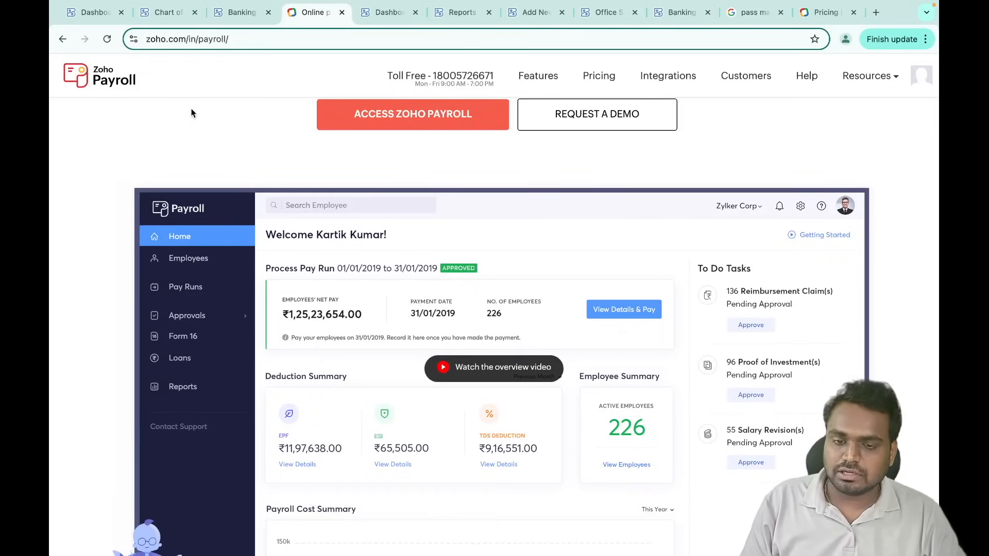
pyautogui.rightClick(95, 17)
pyautogui.press('Escape')
pyautogui.click(91, 17)
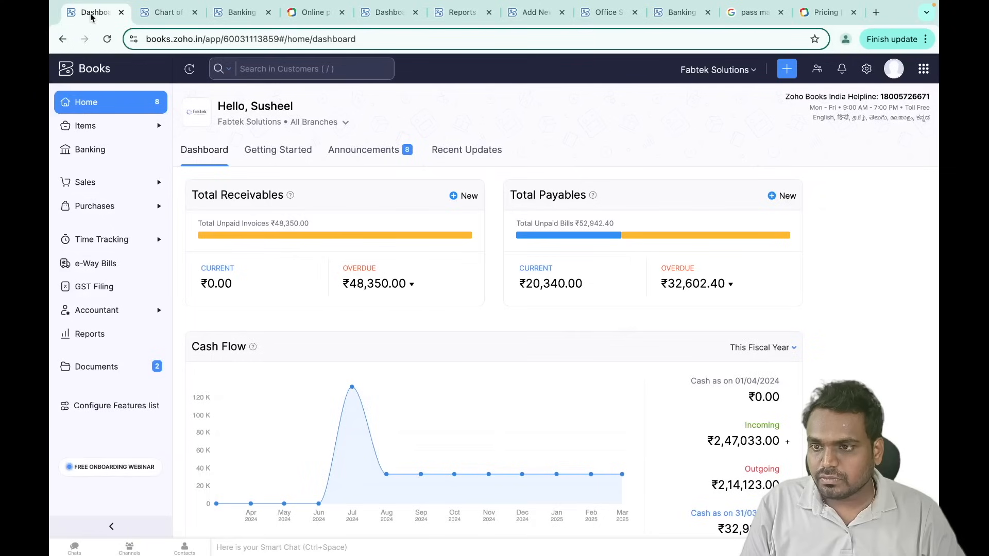
pyautogui.click(147, 213)
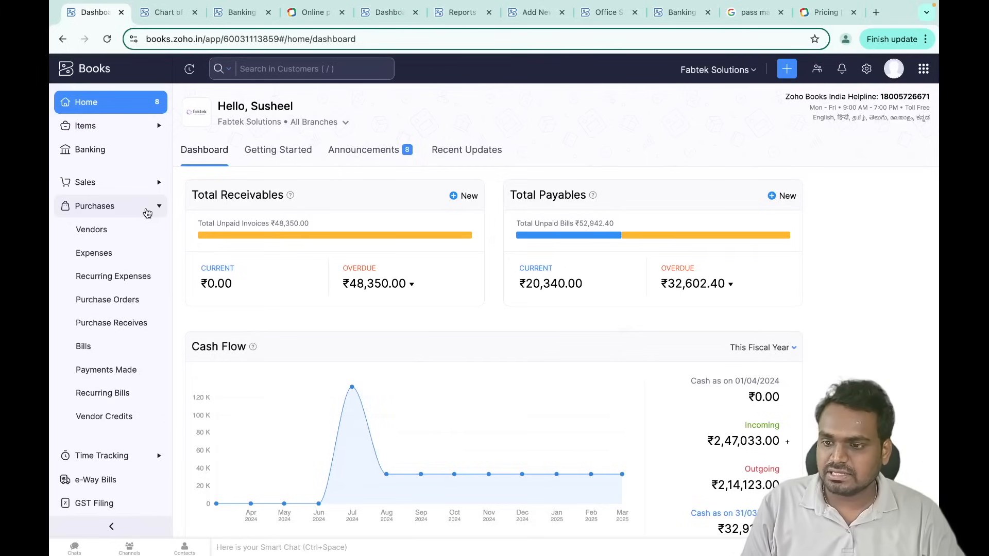
# - Start a new expense from All Expenses with Salary Expenses as the account
pyautogui.click(121, 259)
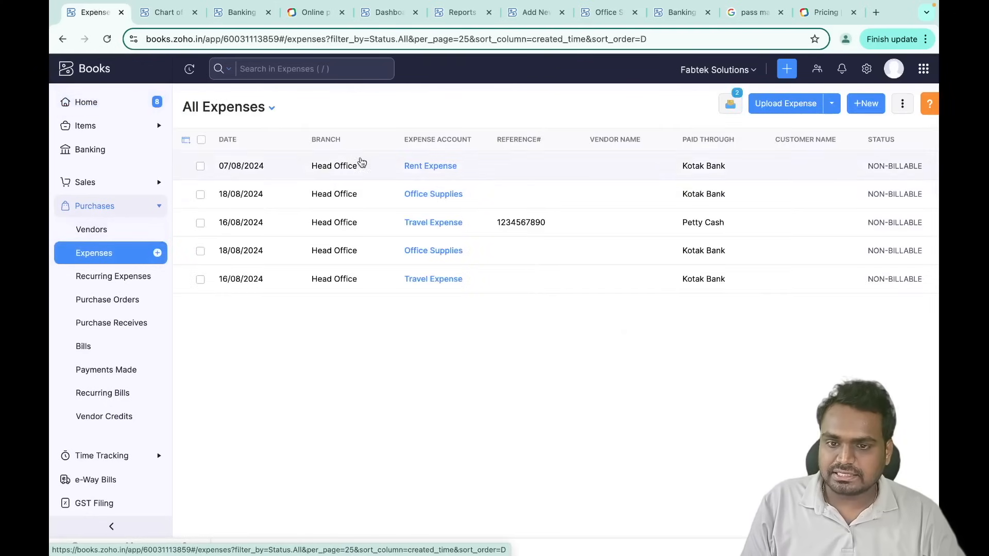
pyautogui.click(865, 104)
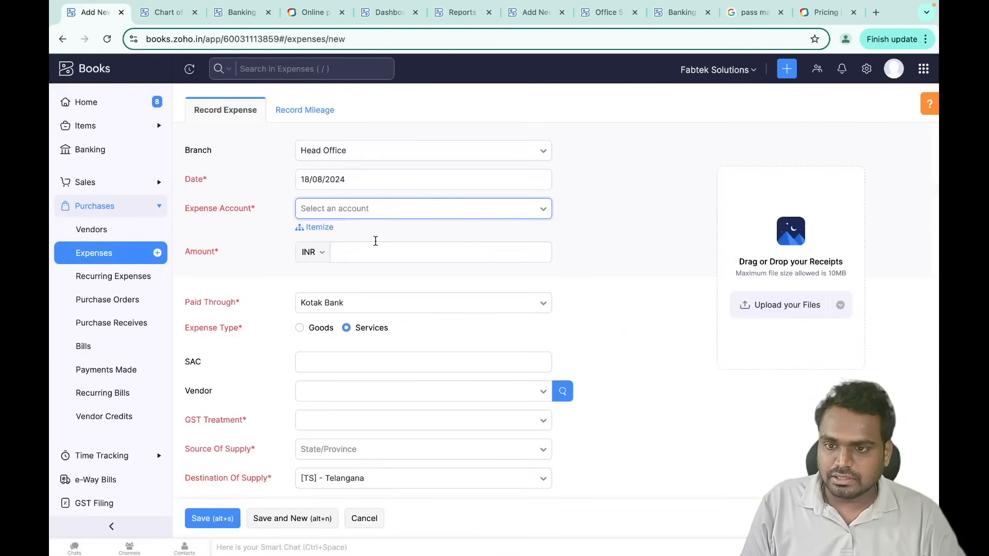
pyautogui.click(362, 210)
pyautogui.write('sala')
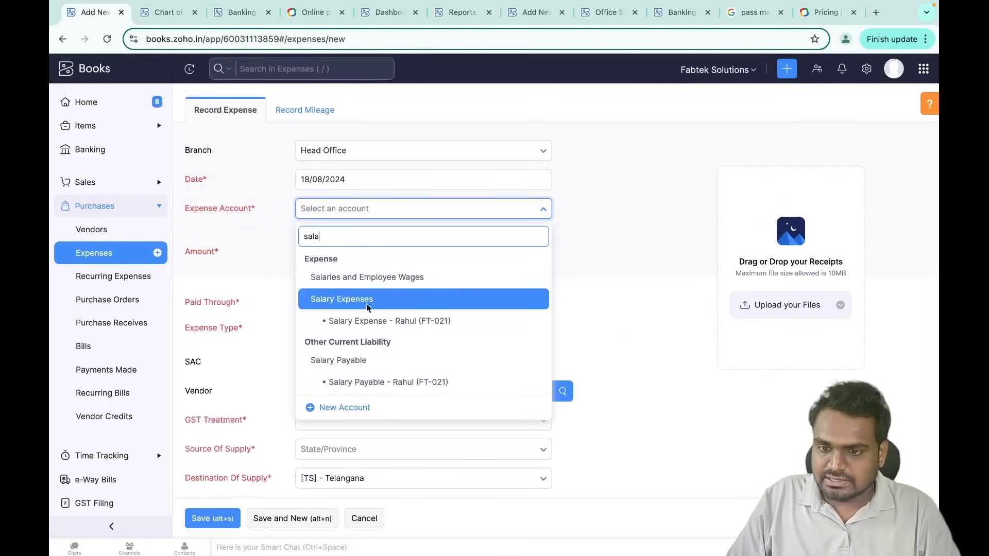
pyautogui.click(367, 304)
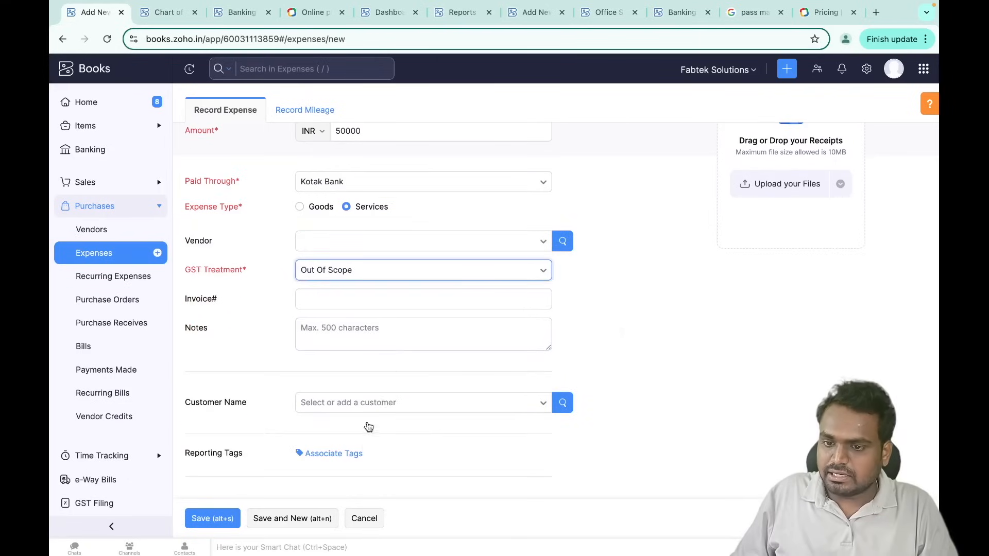
pyautogui.scroll(3, 364, 443)
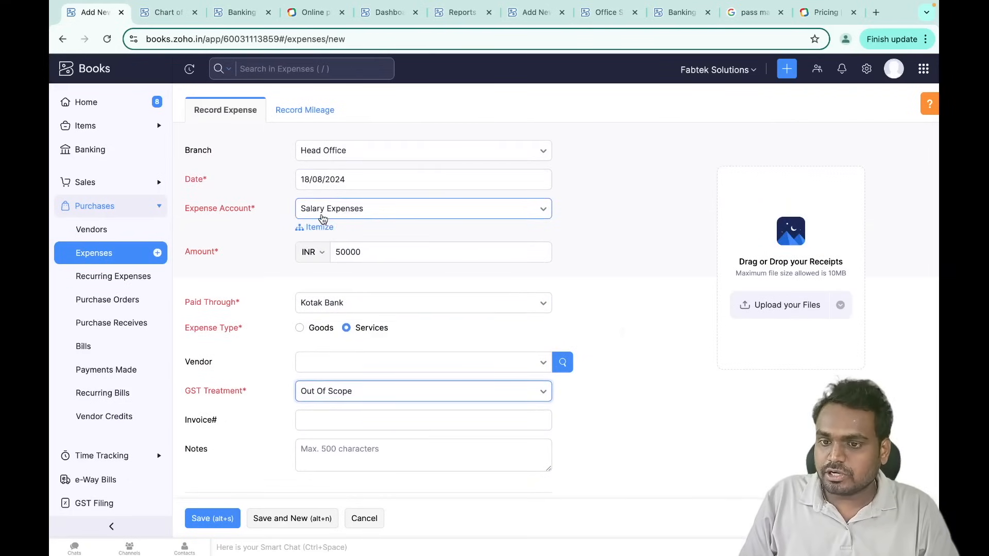
# - Change the expense account to the employee's salary expense sub-account
pyautogui.click(377, 216)
pyautogui.scroll(-3, 396, 329)
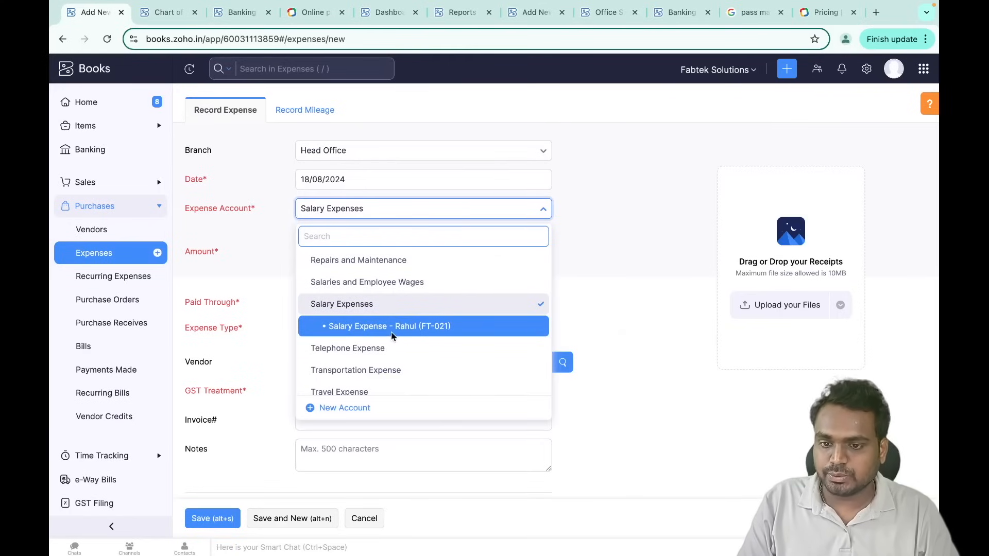
pyautogui.click(422, 330)
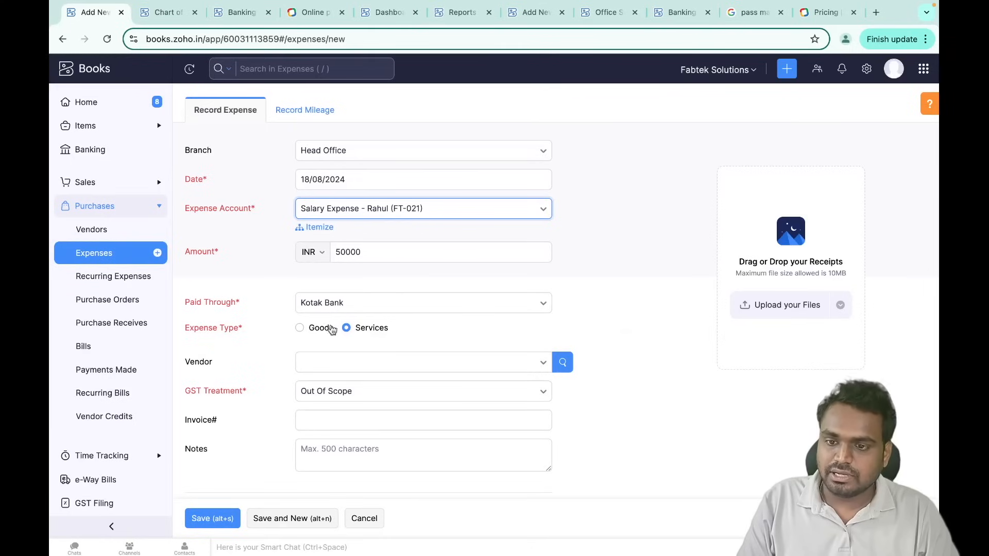
pyautogui.scroll(-3, 288, 391)
pyautogui.scroll(3, 288, 391)
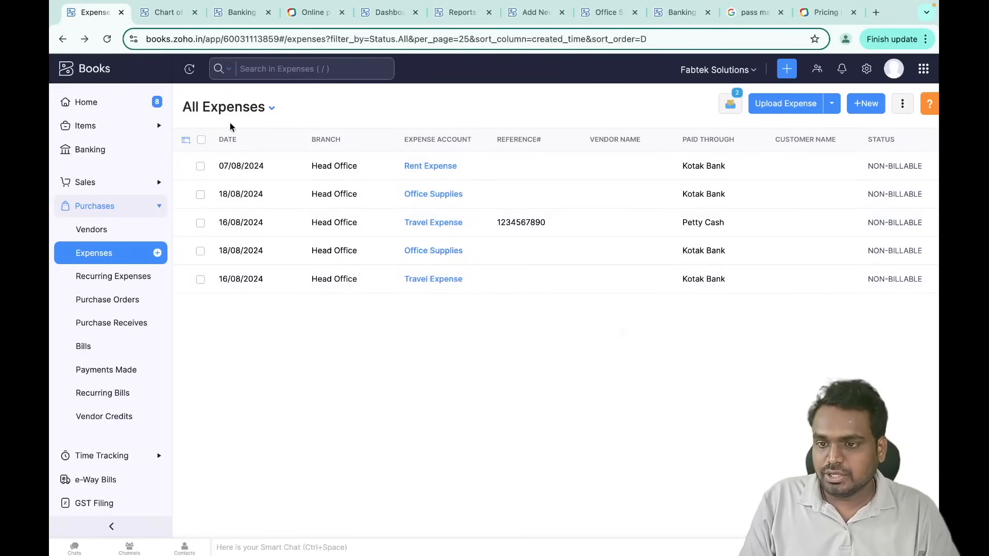
# - Open Accountant > Manual Journals and start a new journal
pyautogui.scroll(-2, 112, 376)
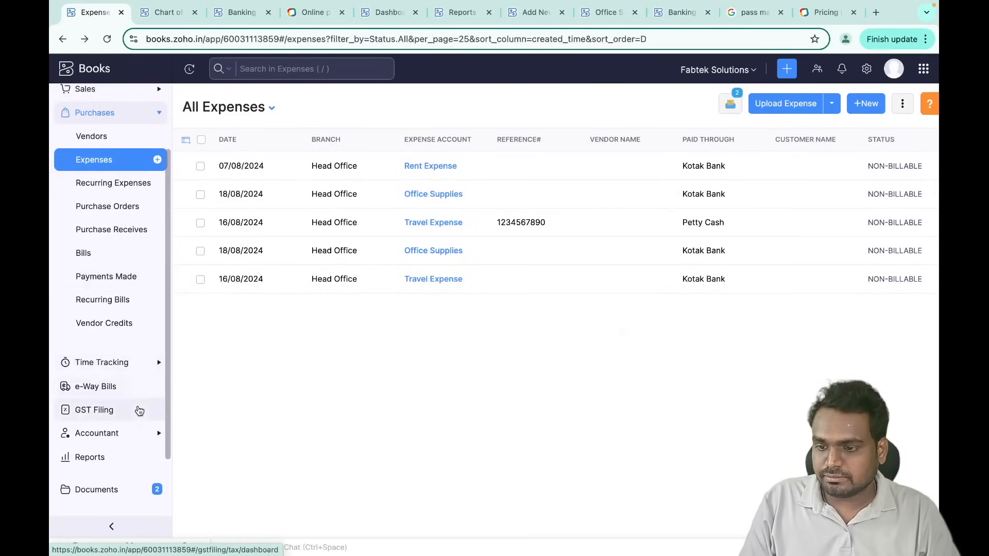
pyautogui.scroll(-2, 123, 360)
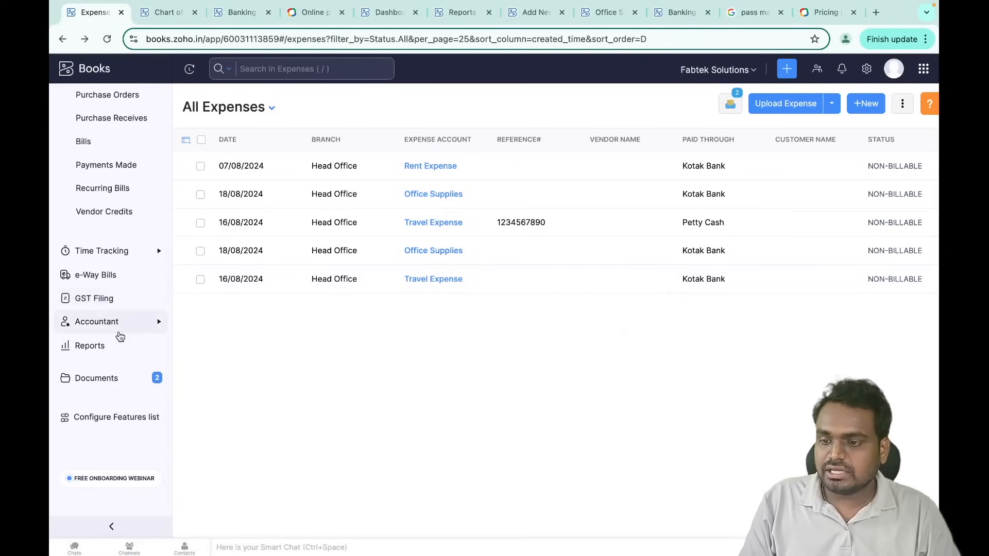
pyautogui.click(136, 322)
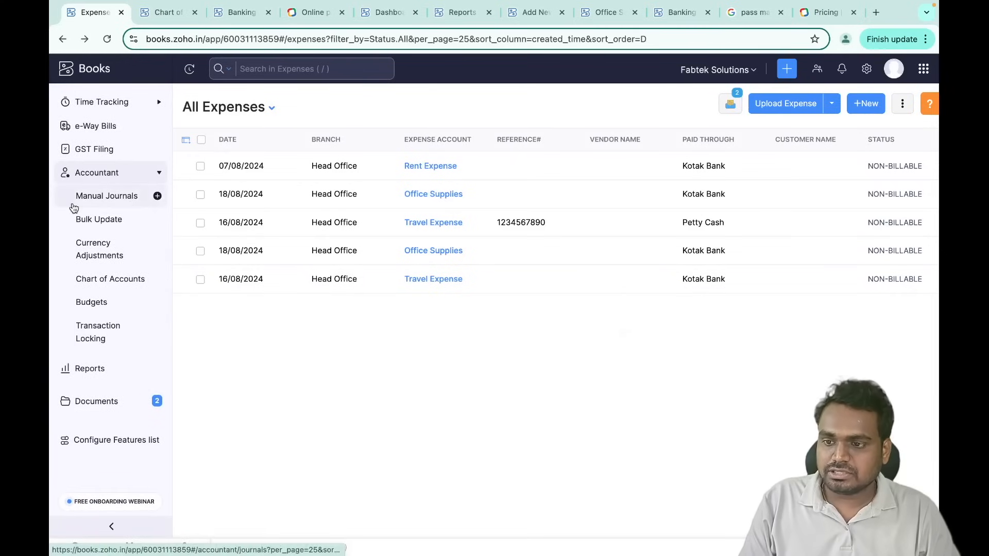
pyautogui.moveTo(72, 204); pyautogui.dragTo(150, 205)
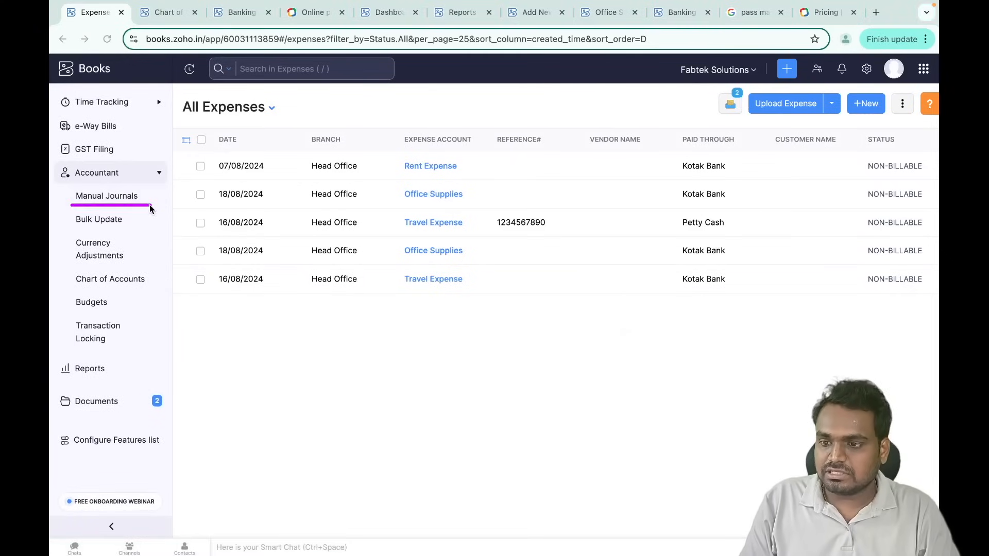
pyautogui.click(128, 198)
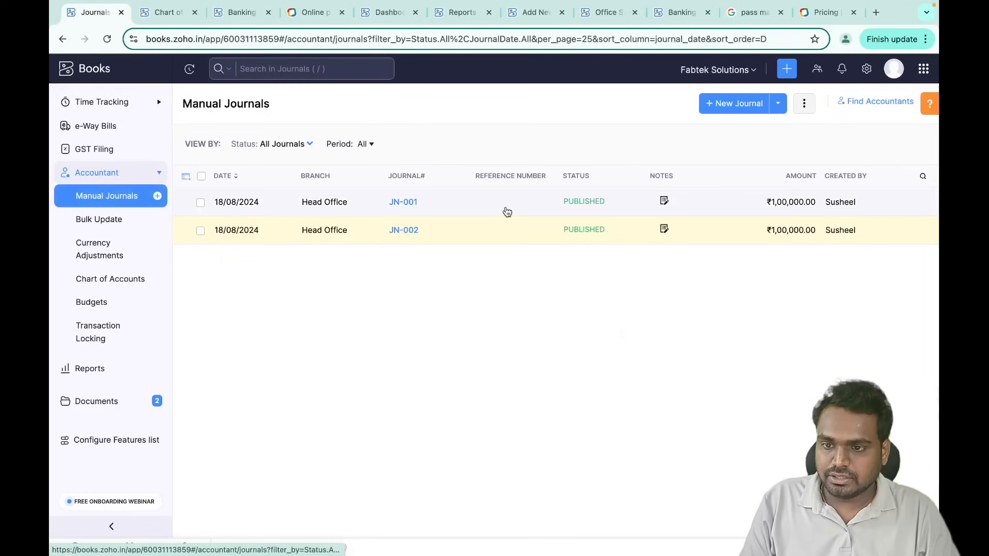
pyautogui.click(728, 109)
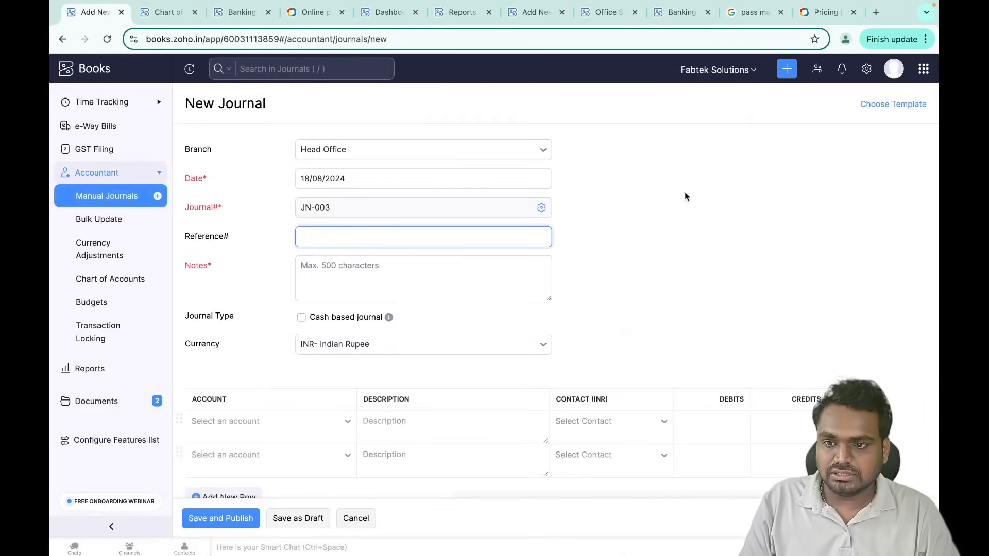
# - Debit Salary Expenses 100000 on the journal's first line
pyautogui.scroll(-3, 541, 276)
pyautogui.scroll(-1, 541, 279)
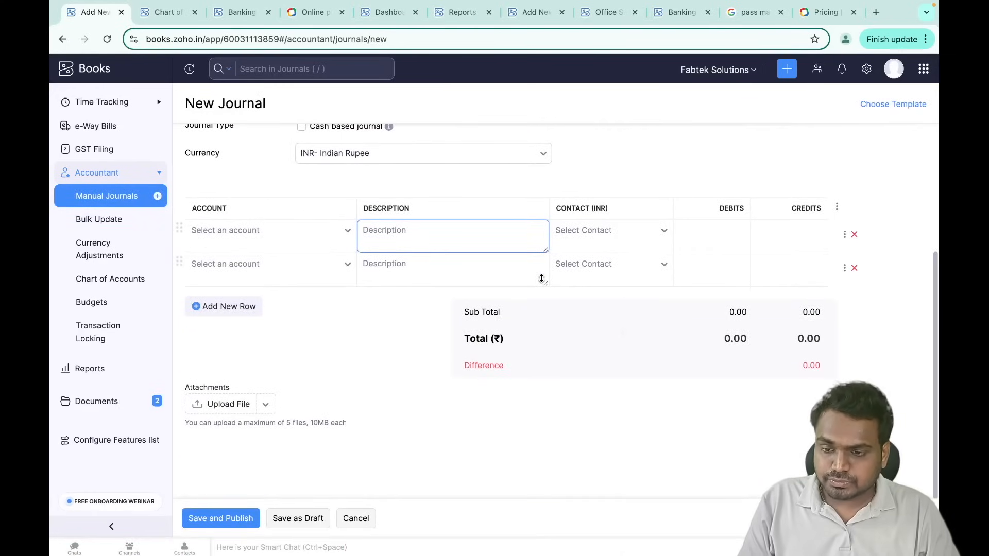
pyautogui.click(288, 236)
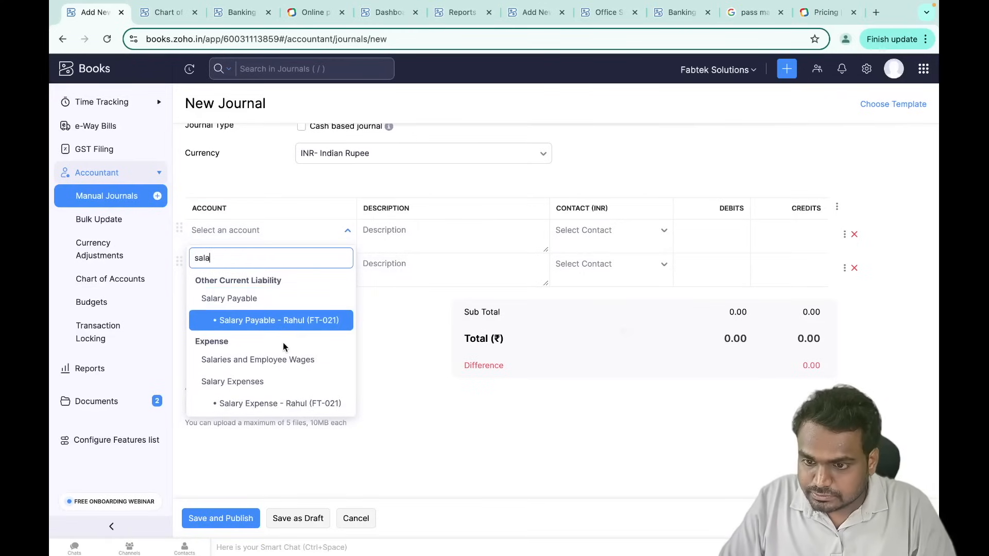
pyautogui.click(261, 381)
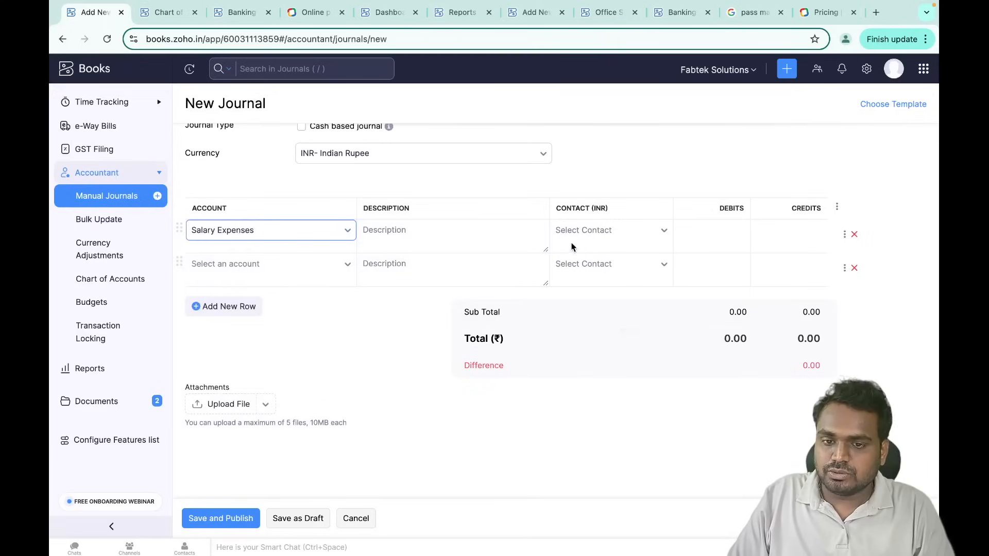
pyautogui.click(701, 229)
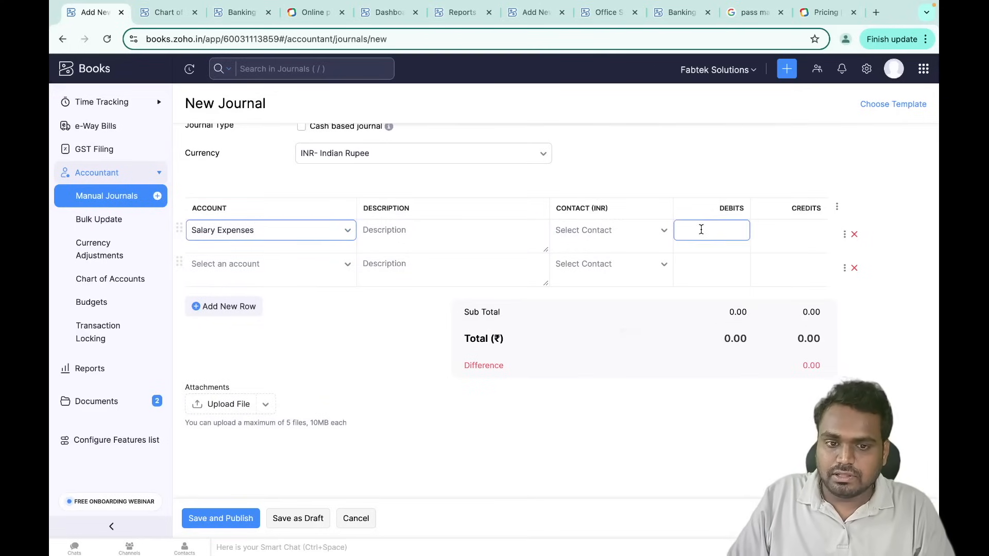
pyautogui.scroll(1, 700, 229)
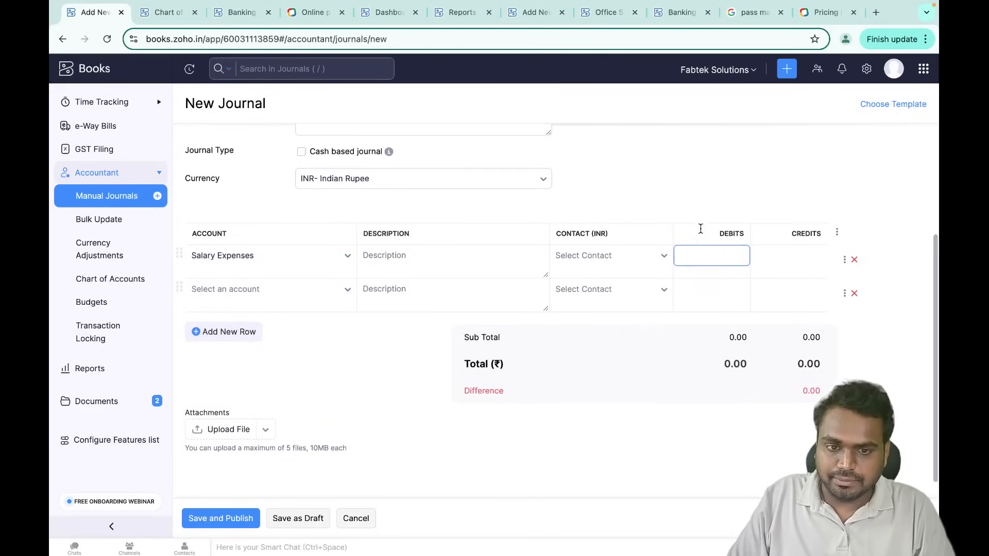
pyautogui.write('1000')
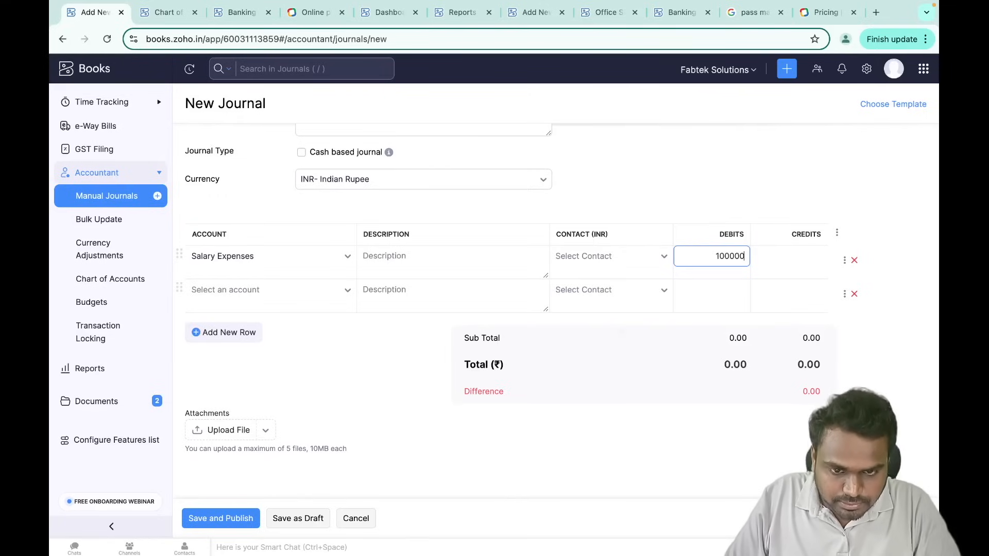
pyautogui.write('00')
pyautogui.click(712, 214)
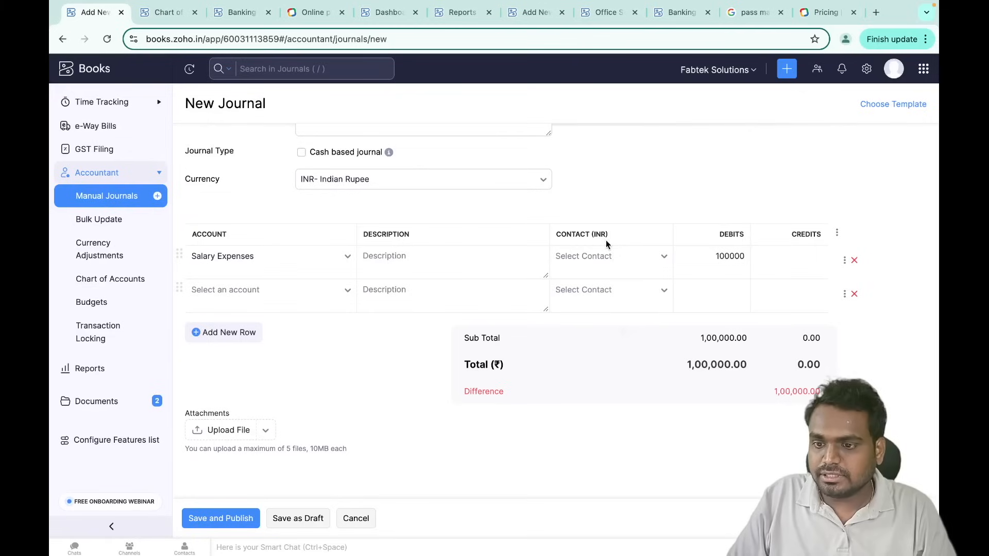
# - Add Salary Payable and Income Tax Payable lines, then check Income Tax Payable's balance
pyautogui.click(289, 300)
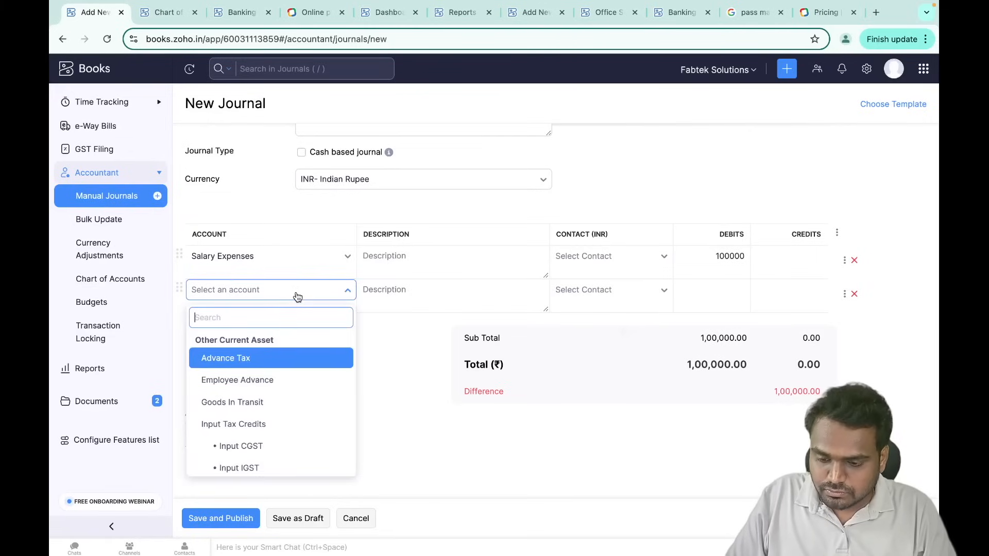
pyautogui.write('salary')
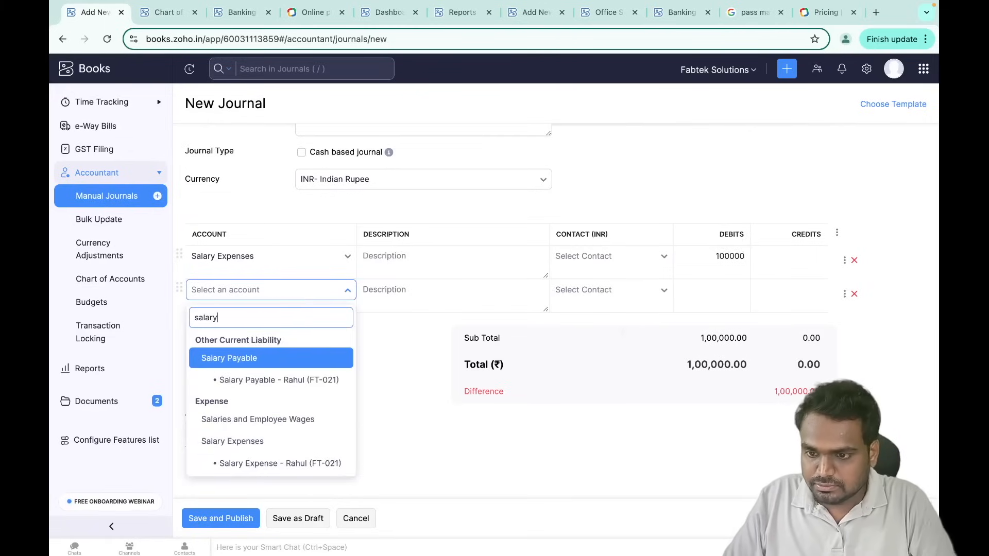
pyautogui.click(292, 363)
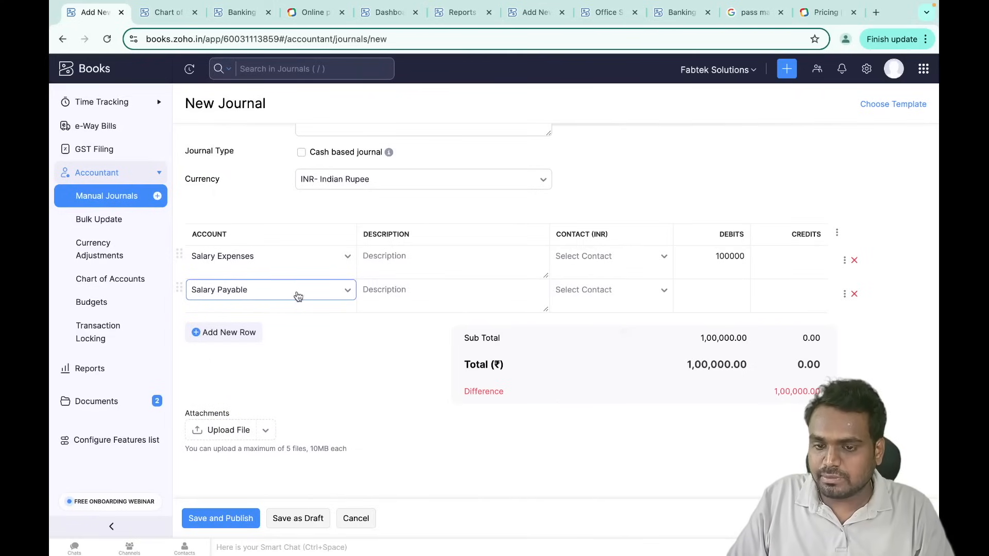
pyautogui.click(238, 334)
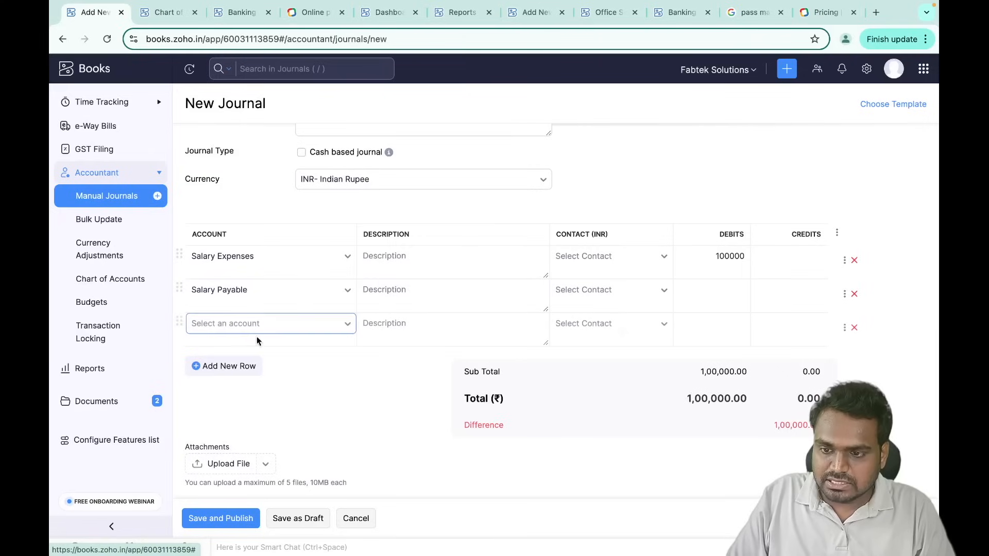
pyautogui.click(239, 332)
pyautogui.write('incom')
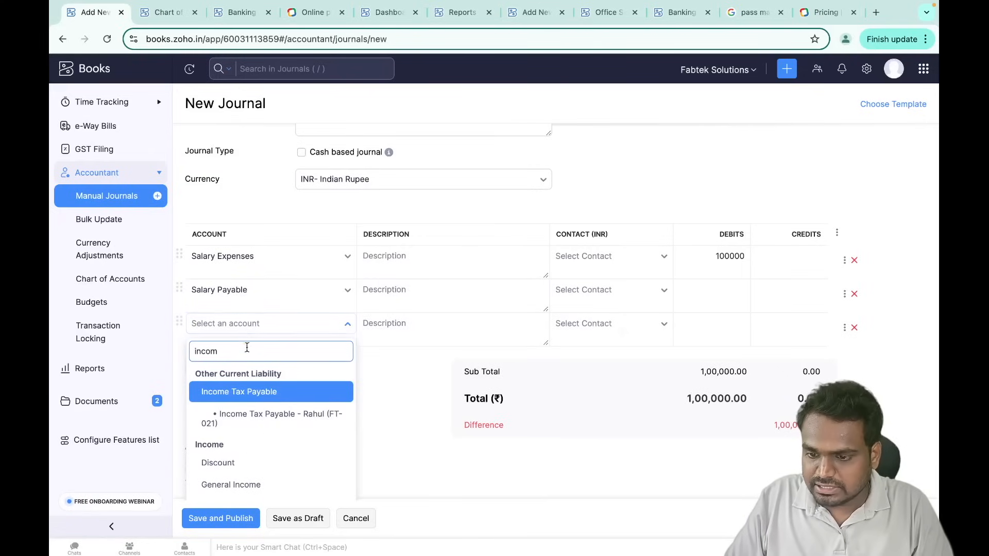
pyautogui.click(262, 394)
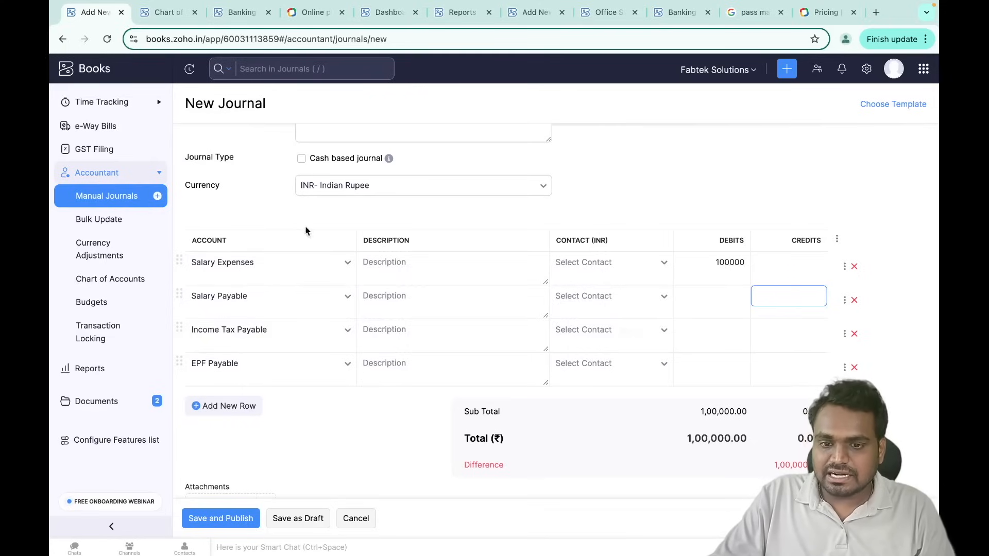
pyautogui.click(162, 16)
pyautogui.scroll(3, 127, 300)
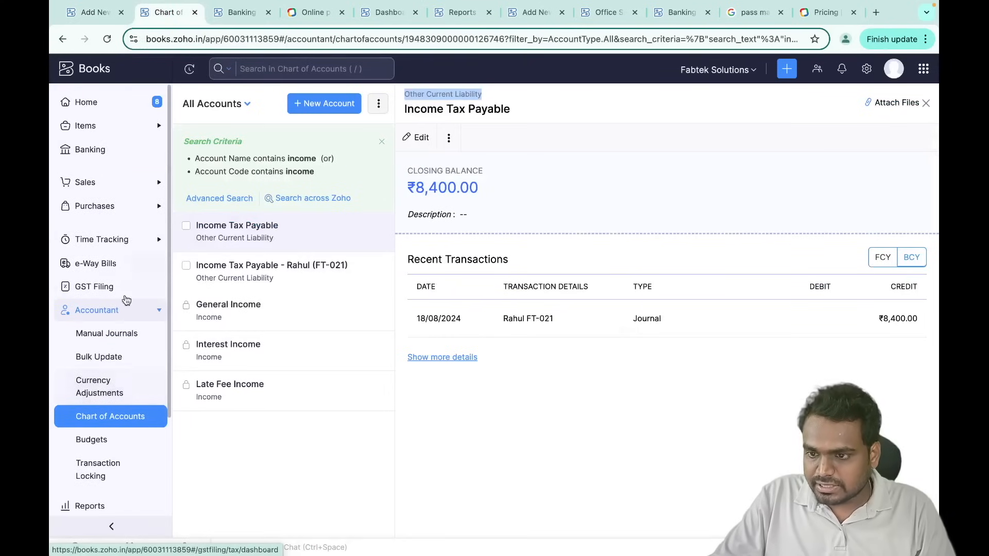
pyautogui.click(151, 215)
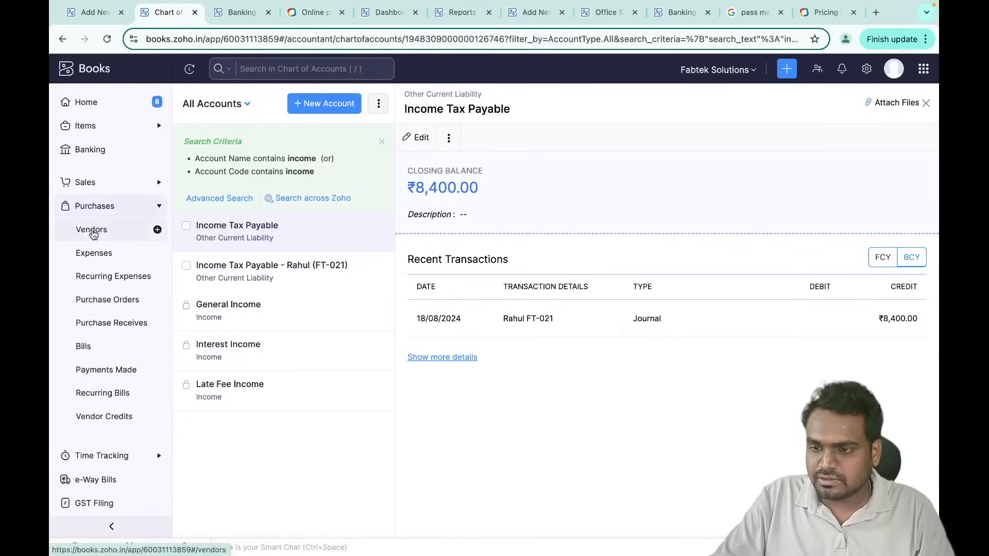
pyautogui.click(93, 233)
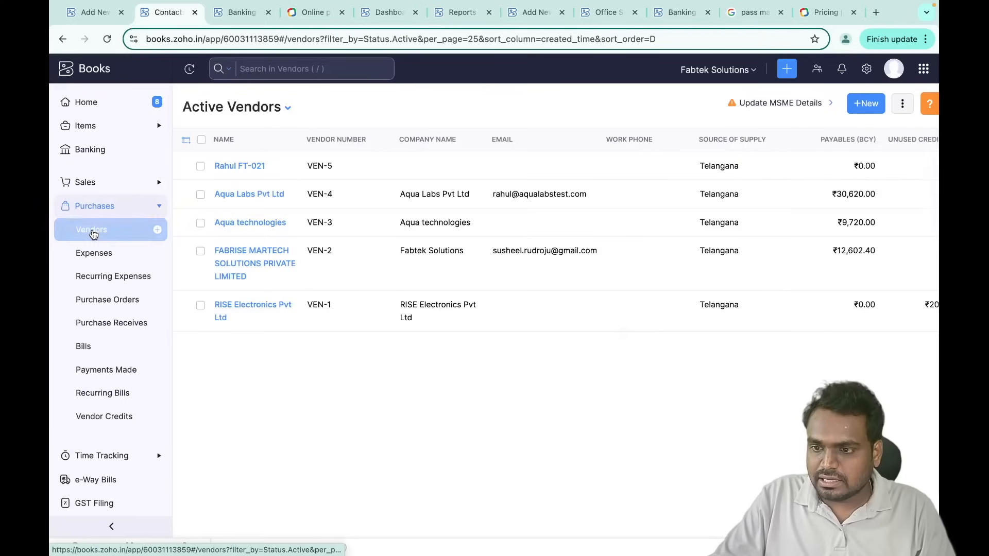
pyautogui.click(236, 167)
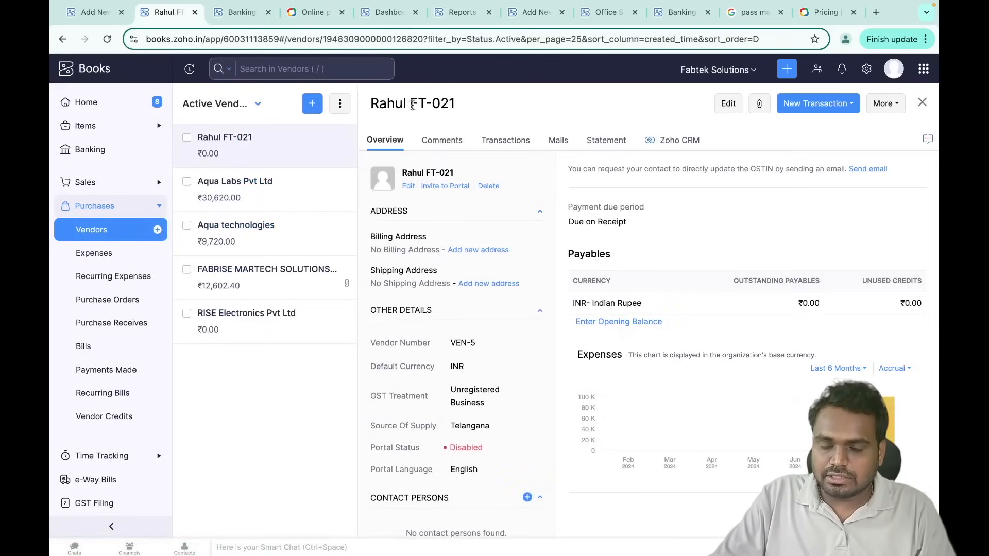
pyautogui.click(727, 104)
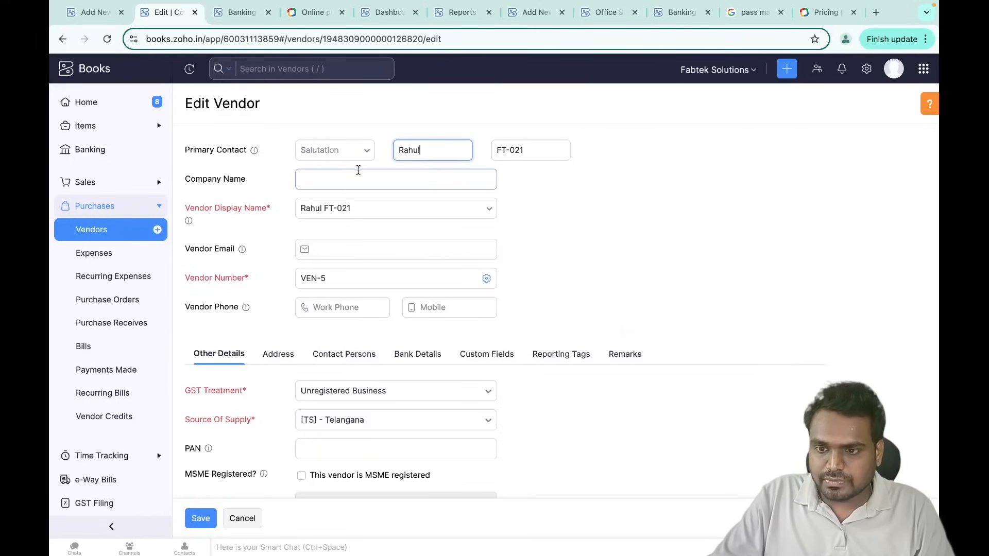
pyautogui.moveTo(400, 151); pyautogui.dragTo(564, 148)
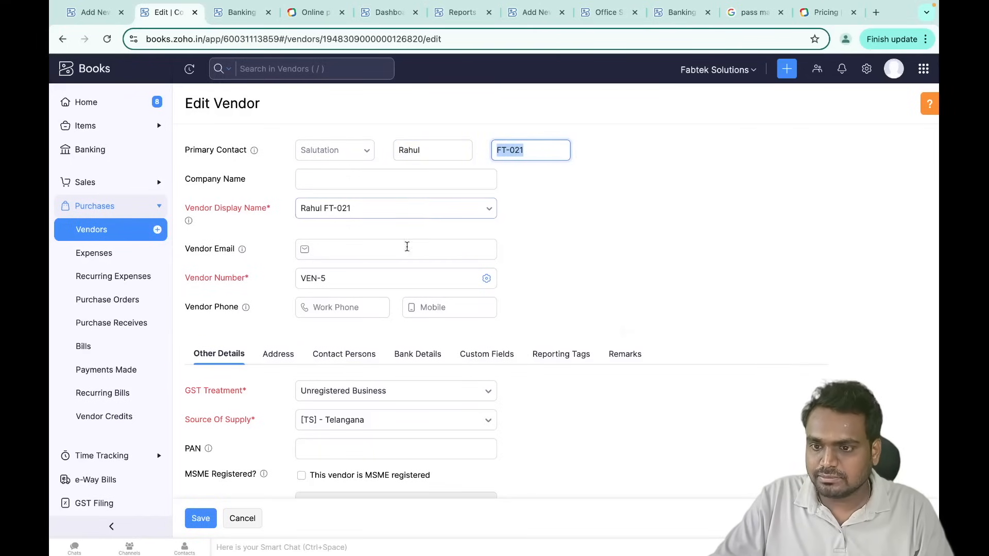
pyautogui.hotkey('ctrl', 'shift', 'Tab')
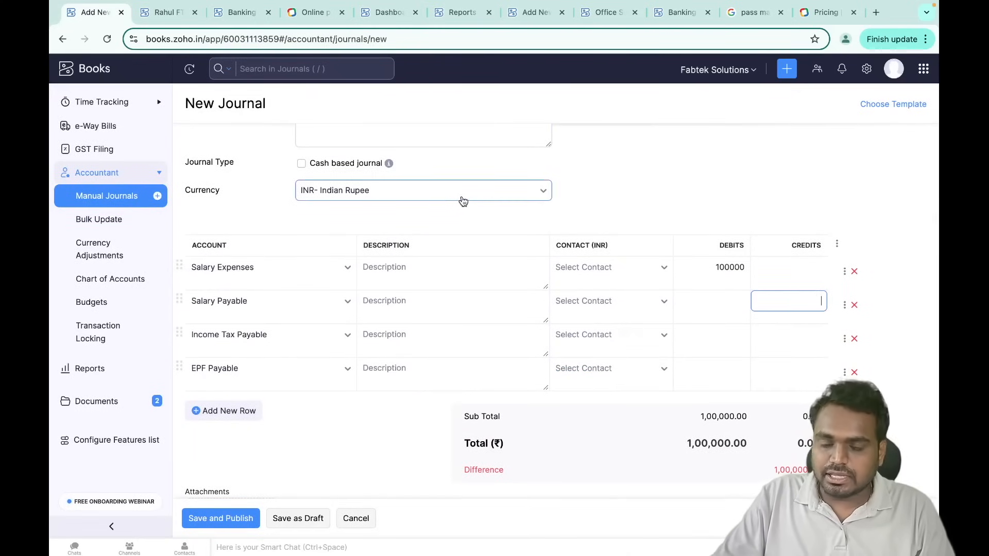
# - Set the employee as contact on the Salary Expenses, Salary Payable, Income Tax Payable and EPF Payable lines
pyautogui.click(638, 269)
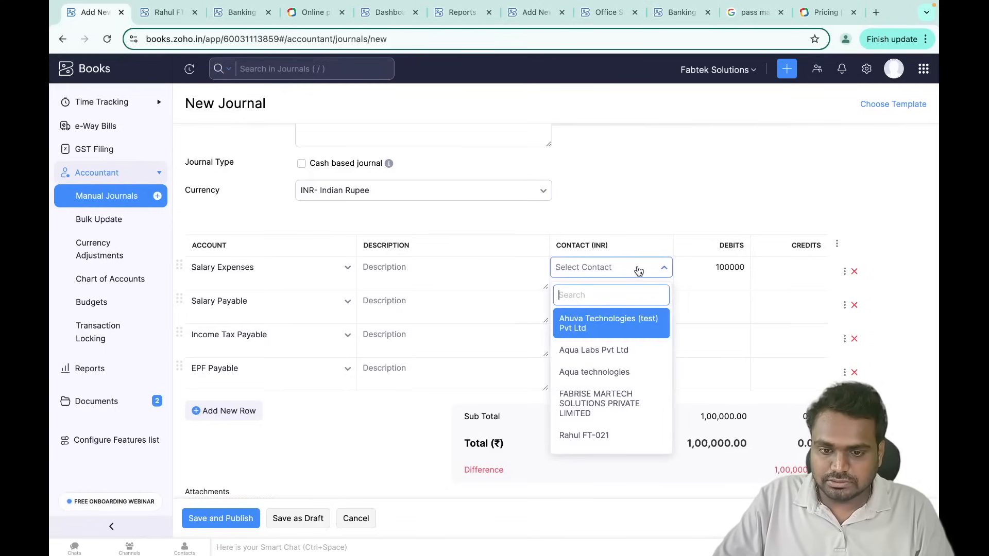
pyautogui.click(581, 439)
pyautogui.click(593, 307)
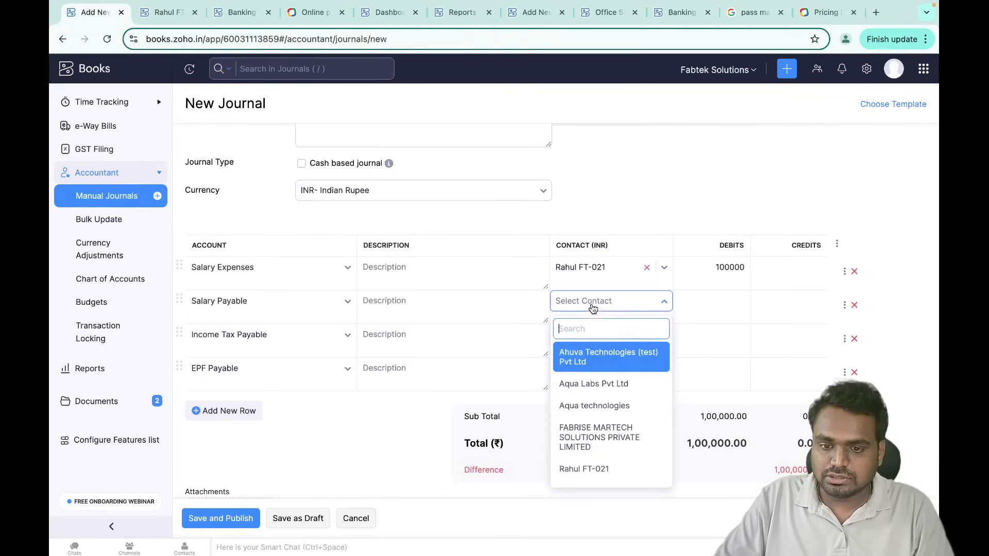
pyautogui.write('rahu')
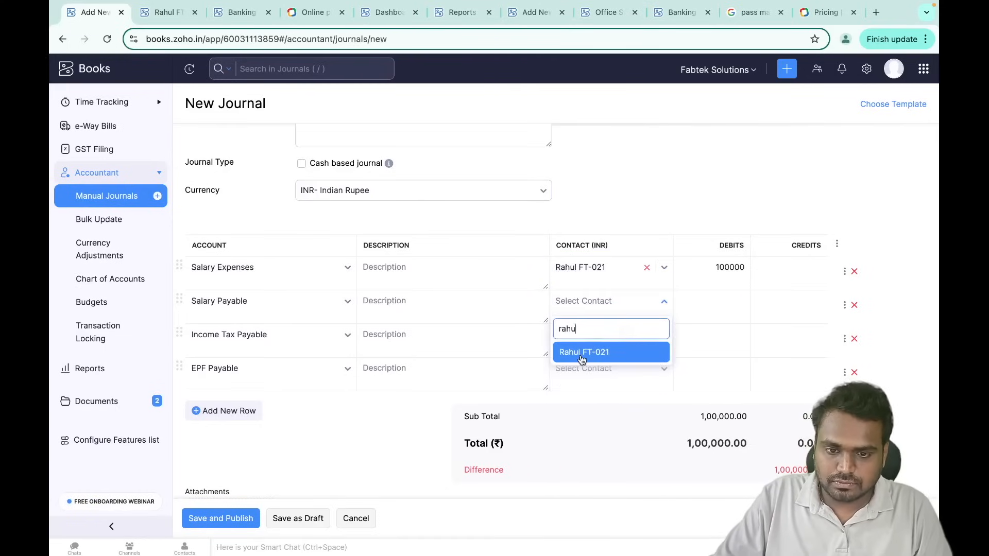
pyautogui.click(582, 354)
pyautogui.click(599, 342)
pyautogui.write('rahu')
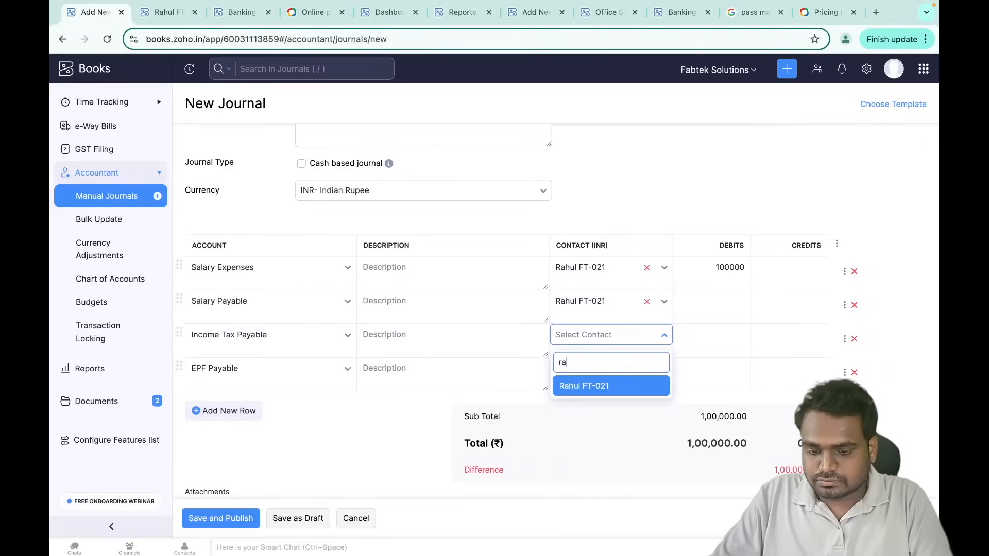
pyautogui.click(592, 387)
pyautogui.click(609, 364)
pyautogui.write('rahu')
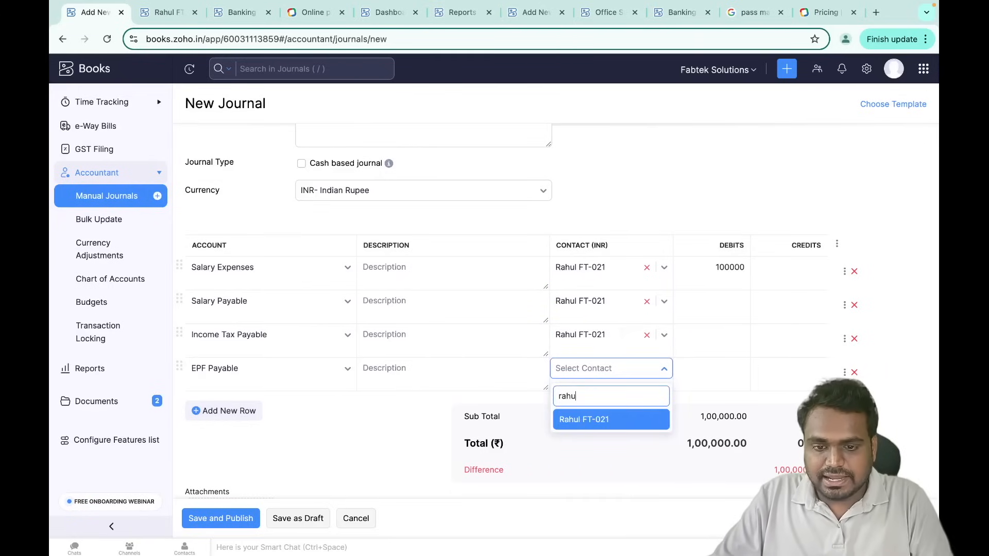
pyautogui.click(593, 420)
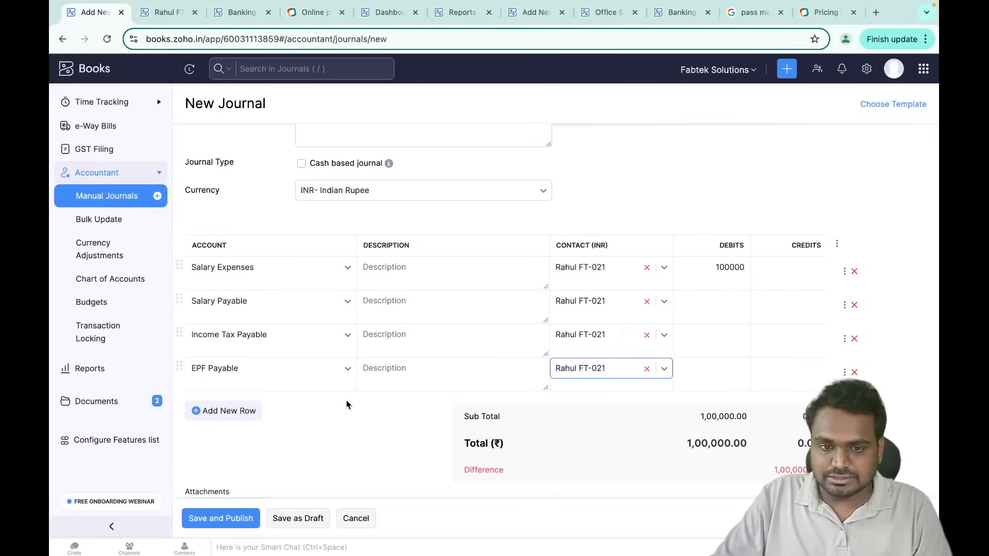
# - Credit 88000 to Salary Payable and 3600 to EPF Payable
pyautogui.click(799, 299)
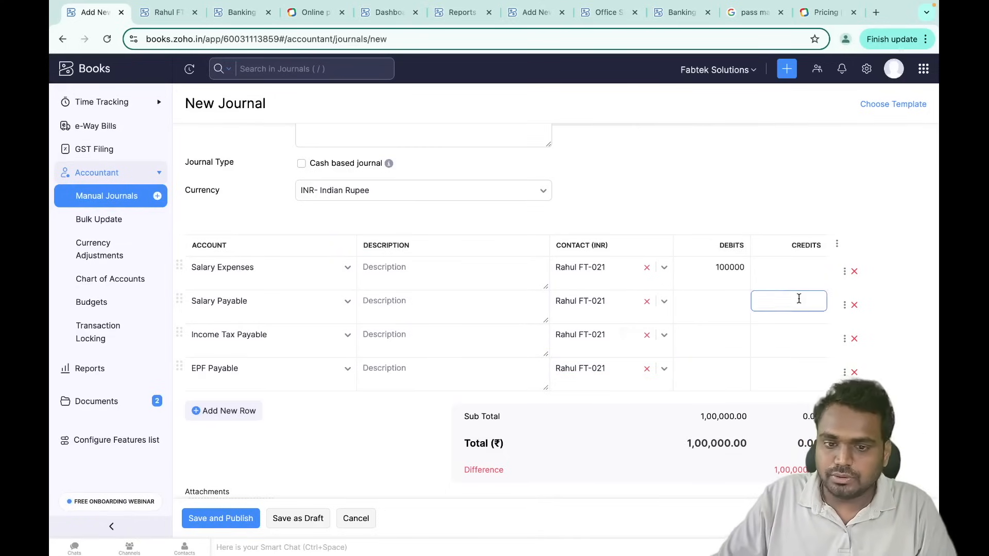
pyautogui.write('88000')
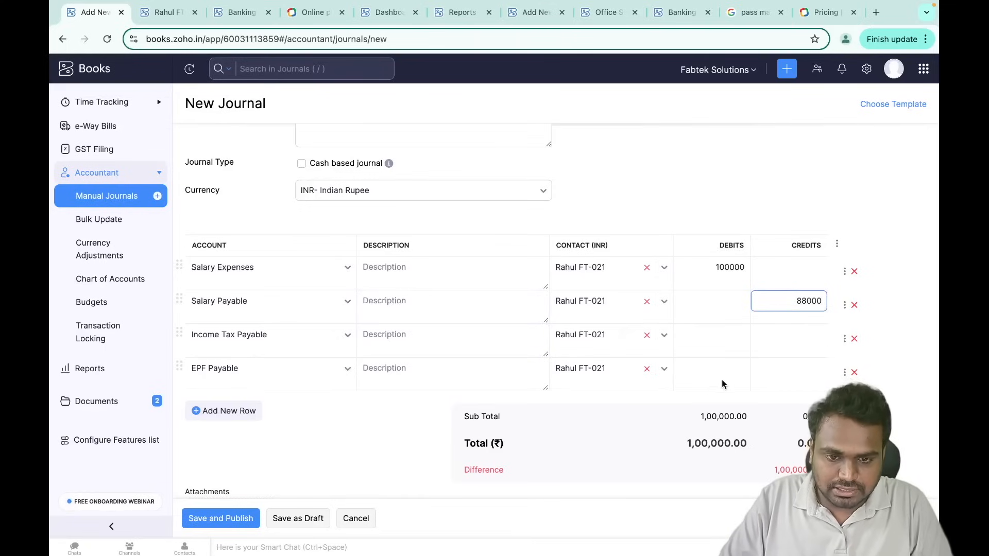
pyautogui.click(777, 365)
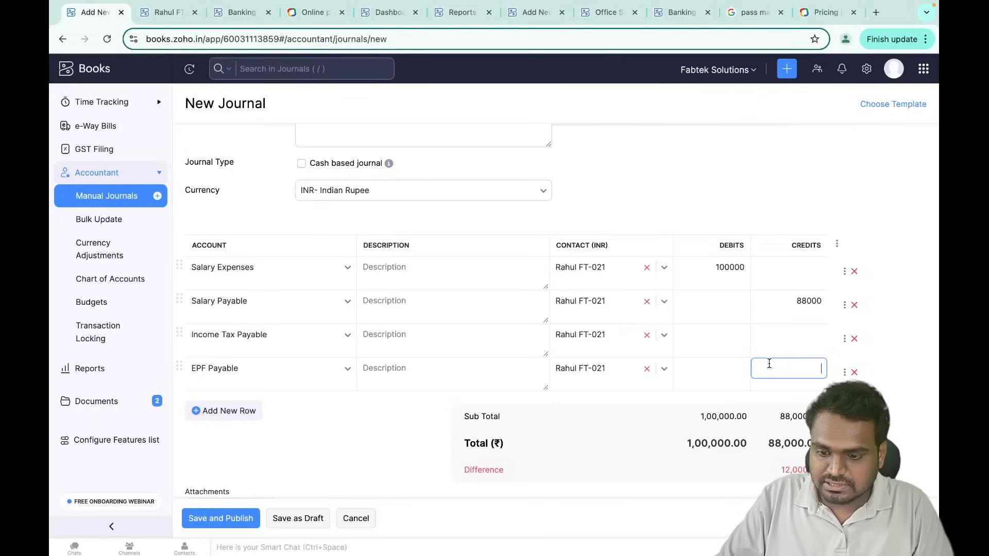
pyautogui.write('3600')
pyautogui.click(785, 331)
# - Add a July salary note ('Salary for july month - …') to the journal
pyautogui.scroll(3, 785, 331)
pyautogui.click(354, 258)
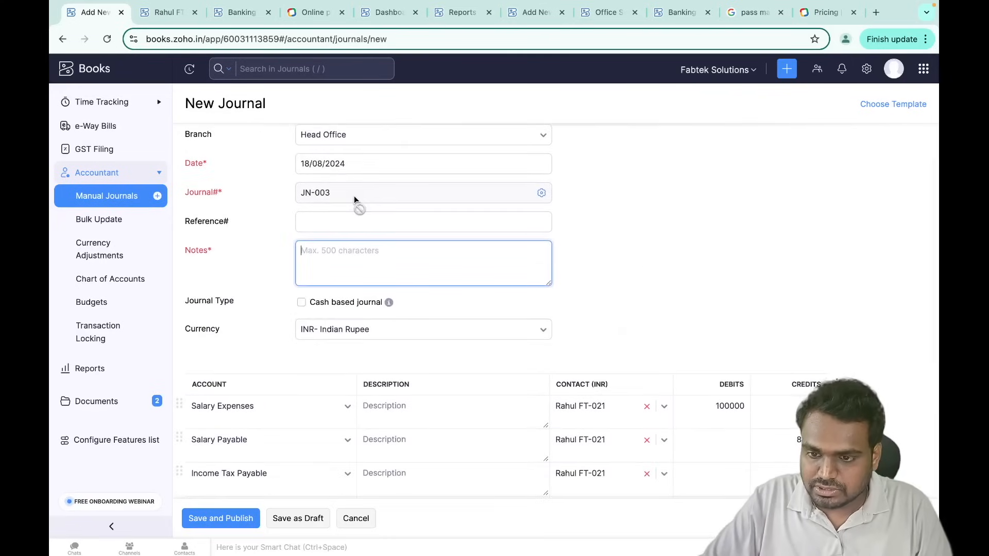
pyautogui.write('Salary ')
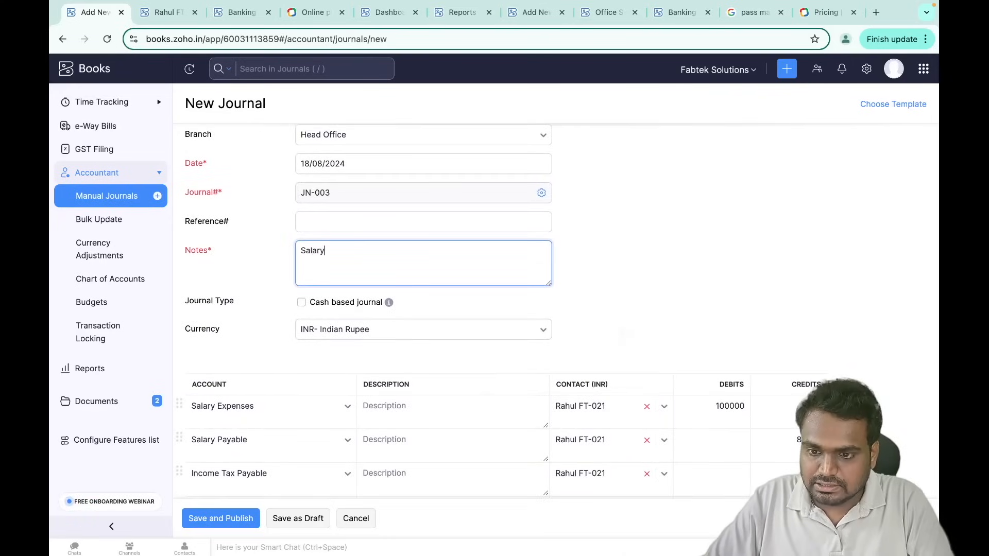
pyautogui.write('for july ')
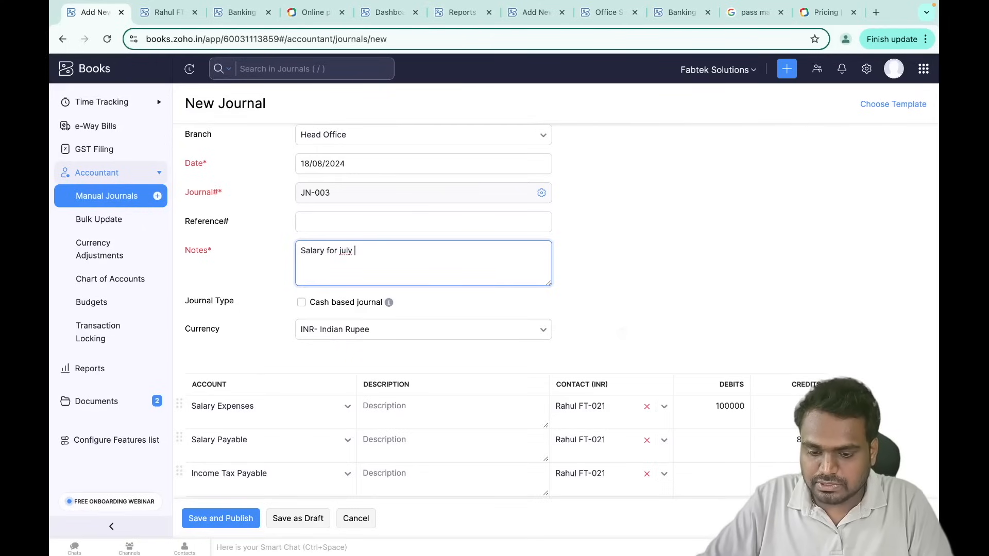
pyautogui.write('month - rahul')
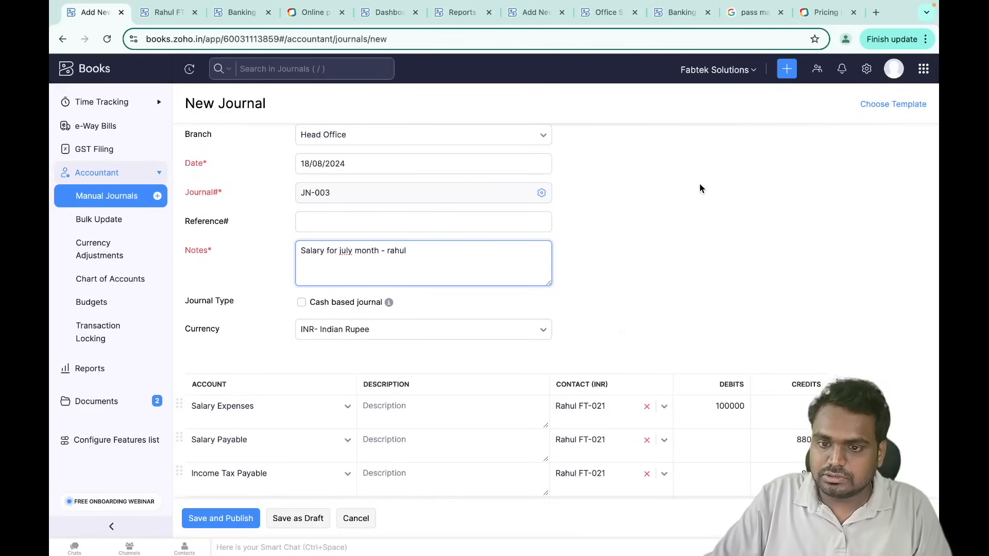
# - Save and publish journal JN-003 with balanced totals
pyautogui.scroll(-5, 560, 329)
pyautogui.click(226, 523)
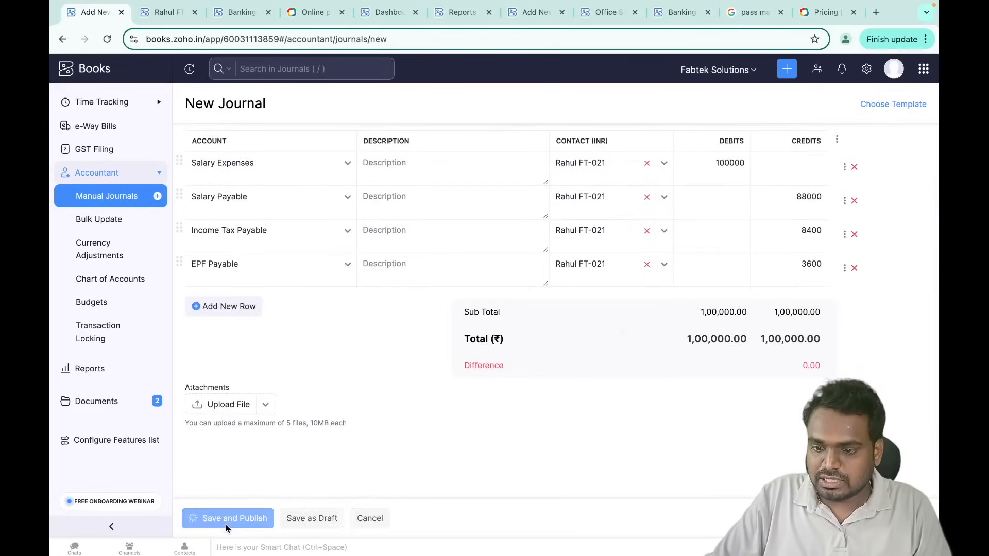
pyautogui.scroll(-3, 649, 343)
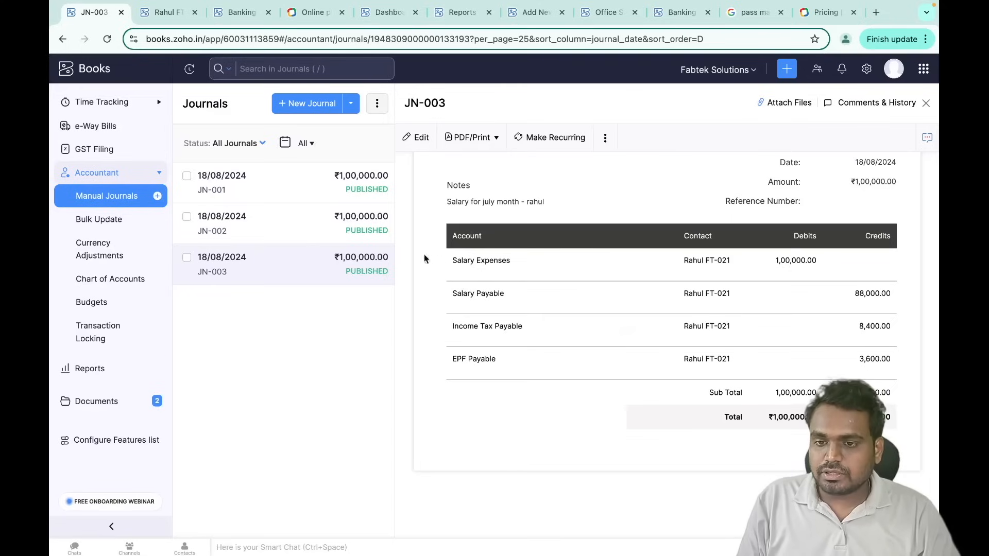
# - Start a new manual journal with Kotak Bank on line 1 and Salary Payable on line 2
pyautogui.click(319, 105)
pyautogui.scroll(-4, 309, 384)
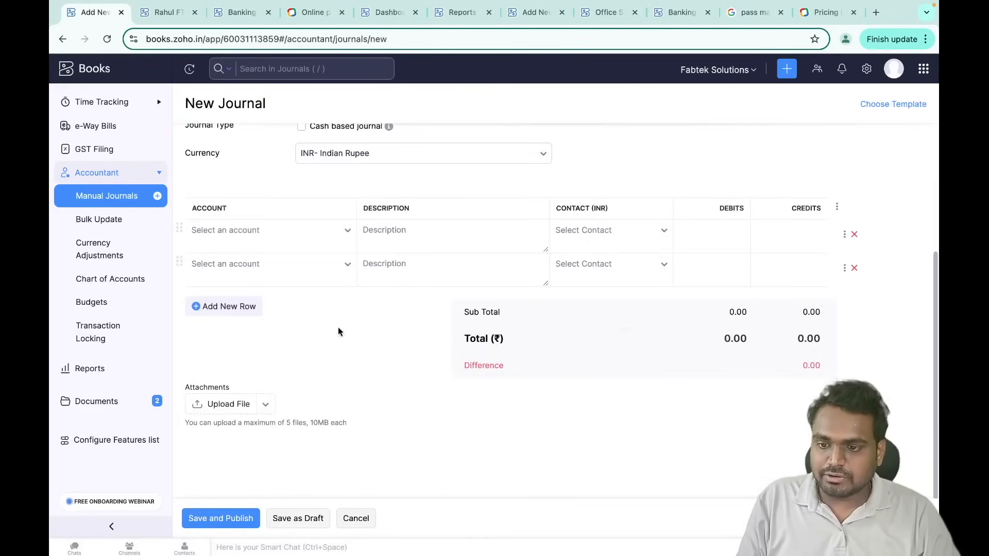
pyautogui.click(273, 229)
pyautogui.write('ba')
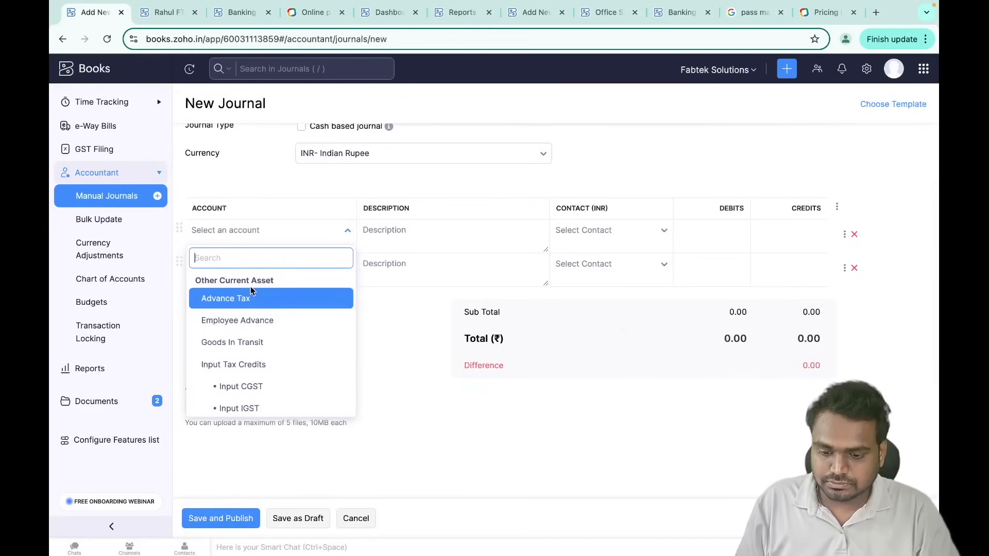
pyautogui.write('nk')
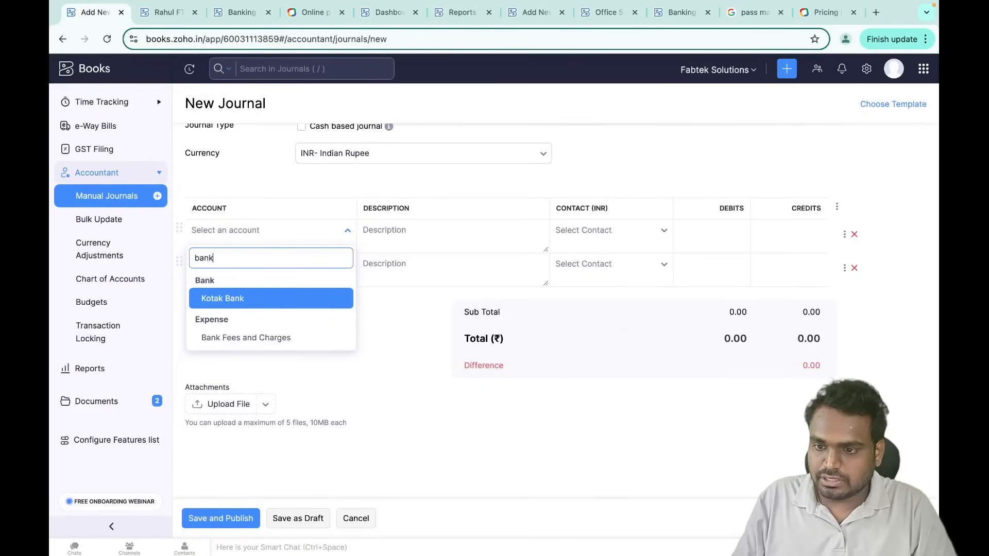
pyautogui.click(259, 298)
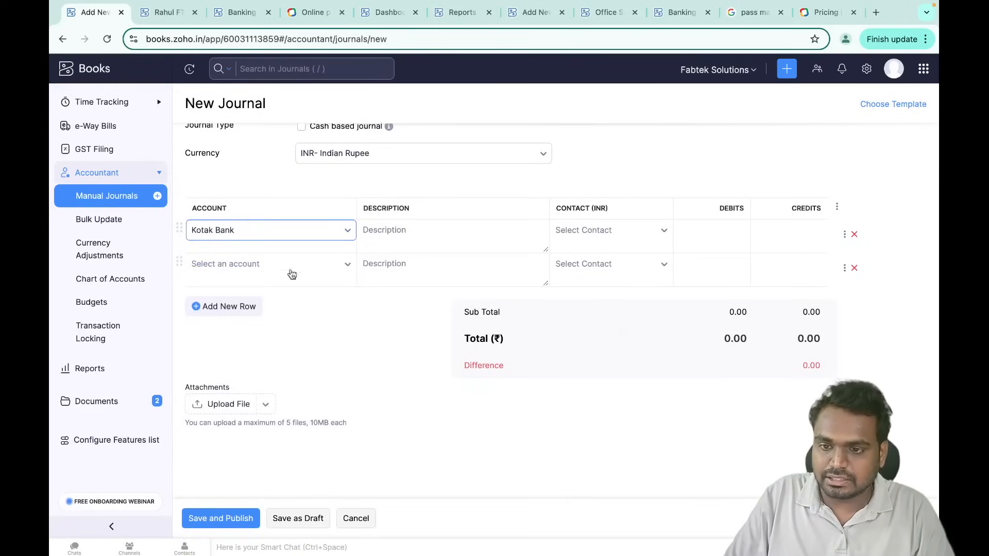
pyautogui.click(291, 273)
pyautogui.write('sala')
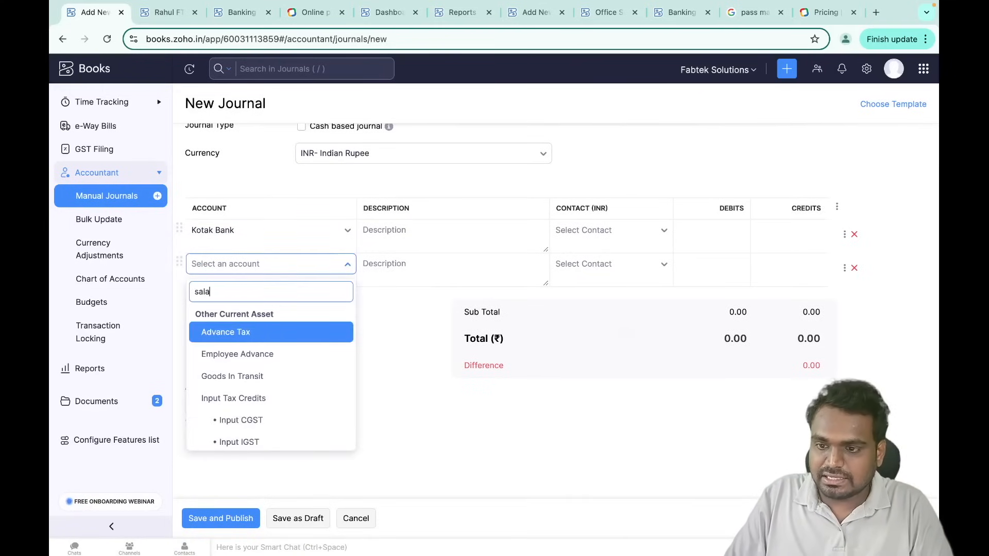
pyautogui.click(297, 336)
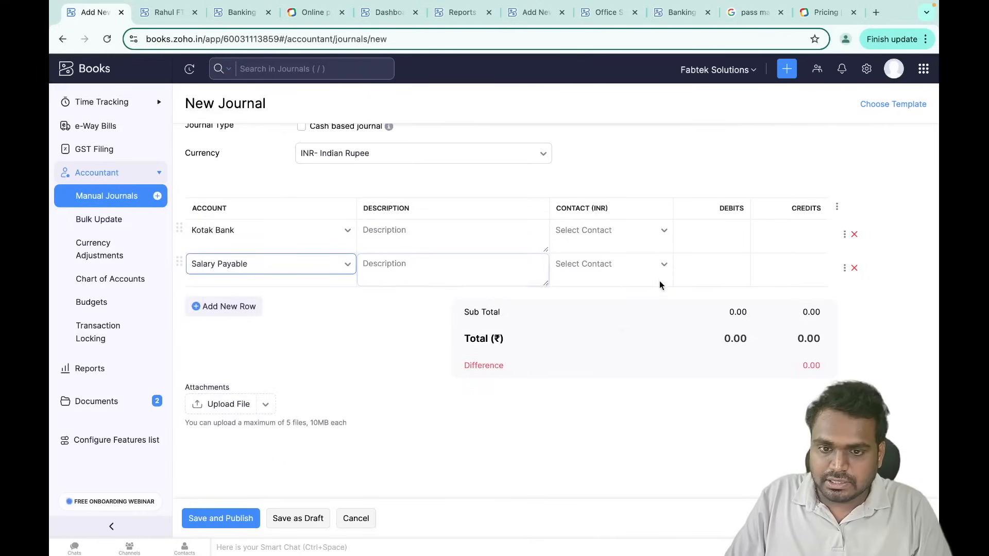
# - Assign the employee to Salary Payable, debit it 88000, and credit Kotak Bank 88000
pyautogui.click(611, 265)
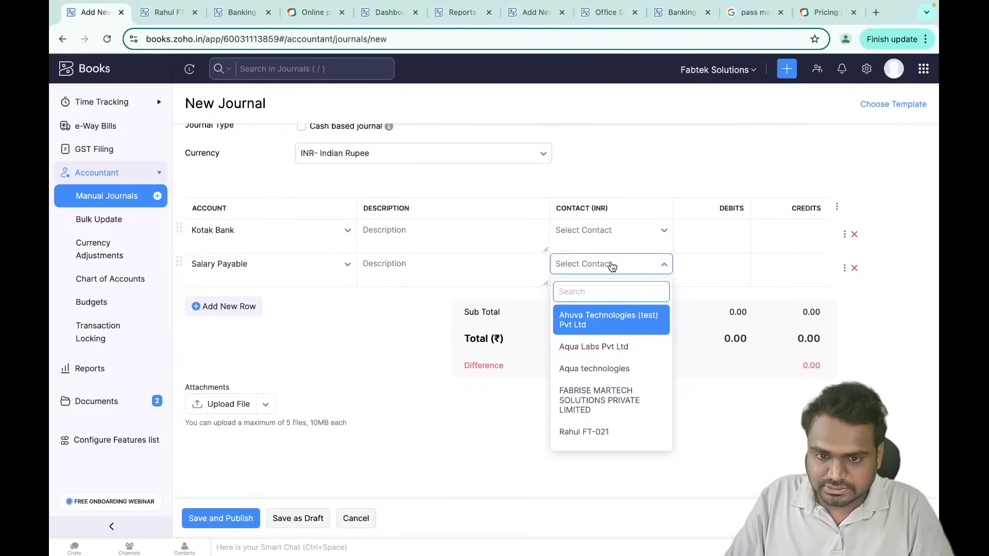
pyautogui.write('rahu')
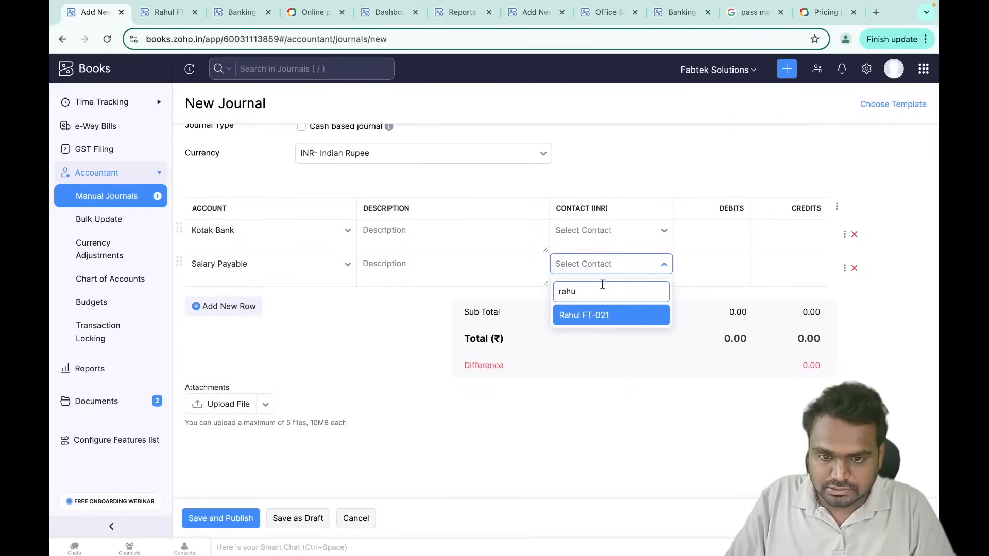
pyautogui.click(608, 315)
pyautogui.click(786, 260)
pyautogui.click(688, 255)
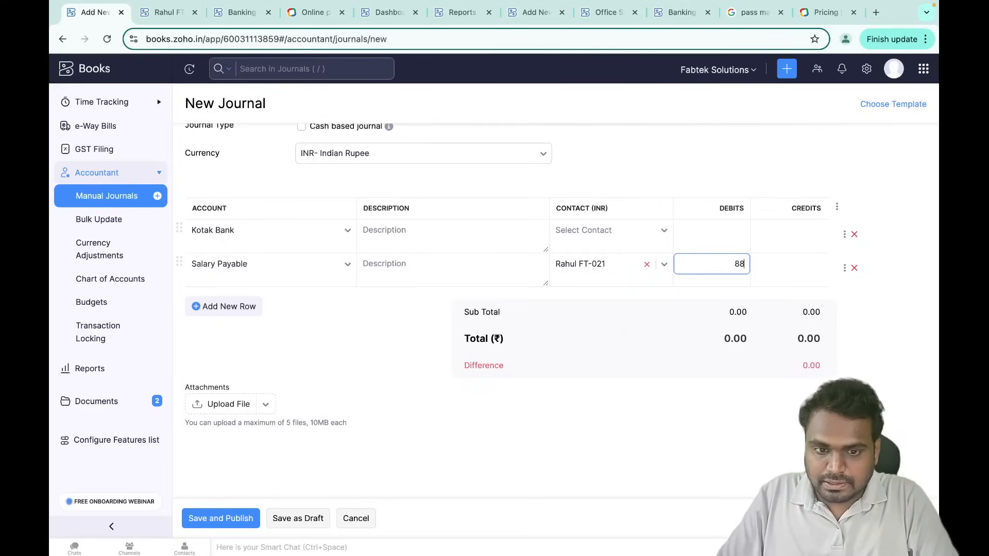
pyautogui.click(802, 237)
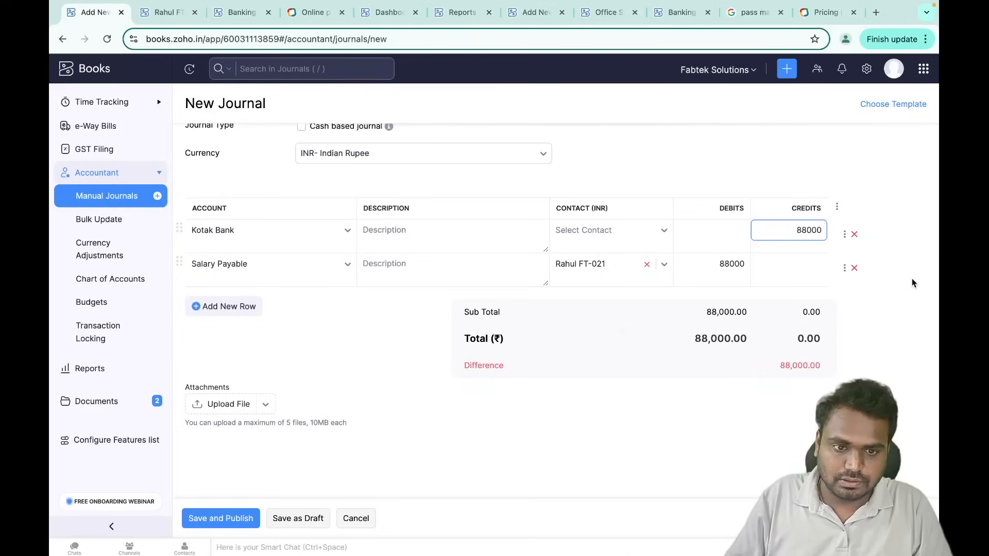
pyautogui.click(898, 277)
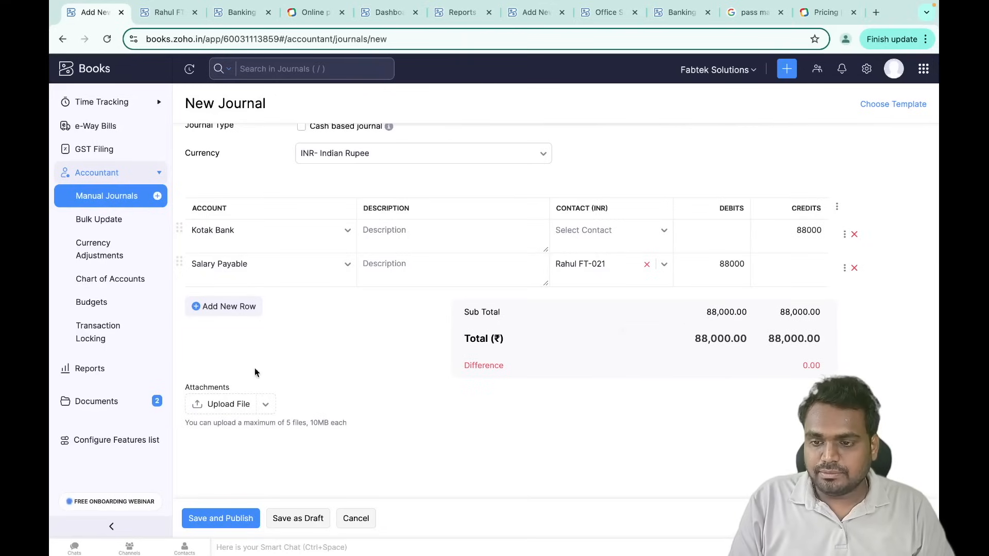
pyautogui.scroll(3, 315, 383)
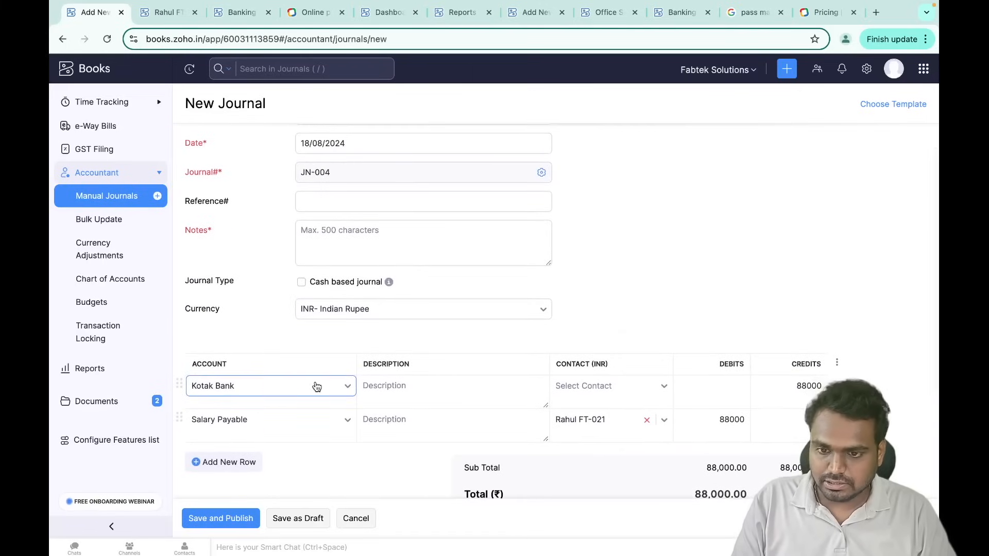
pyautogui.scroll(-3, 316, 386)
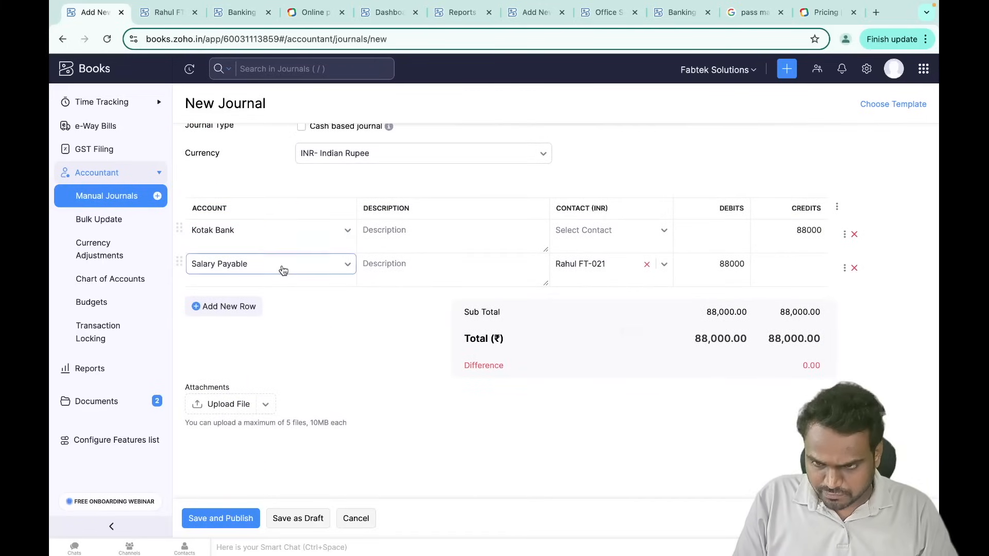
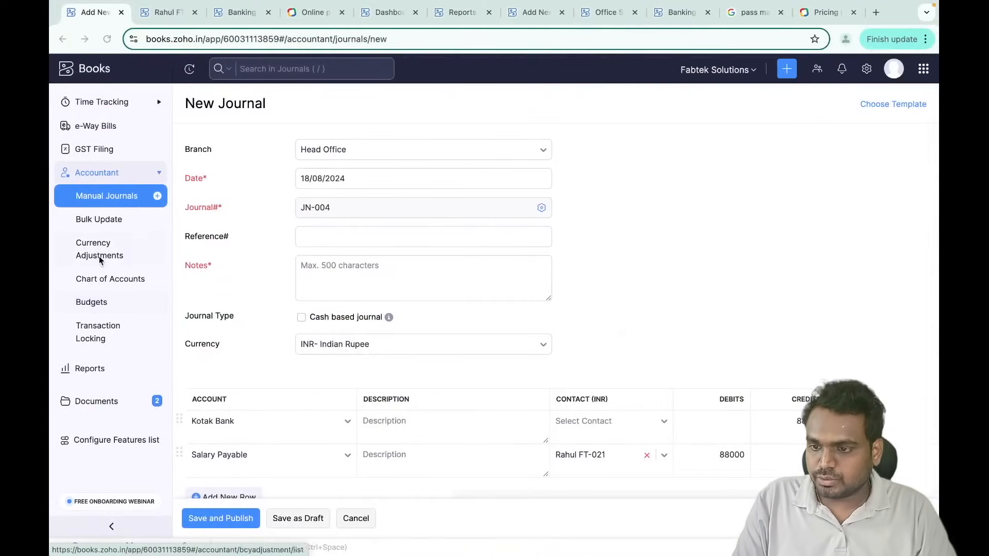
# - Discard the unsaved journal JN-004 and go to the Chart of Accounts instead
pyautogui.click(119, 282)
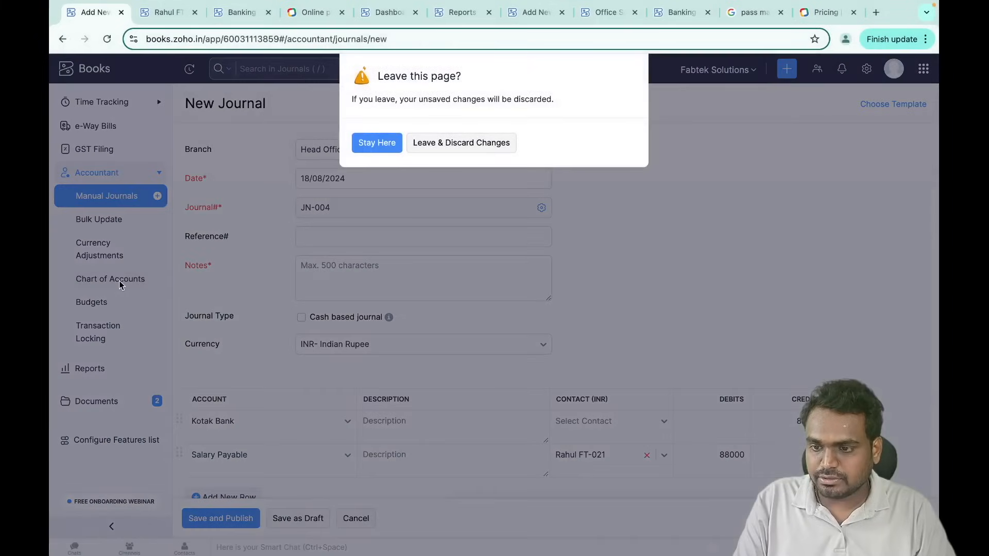
pyautogui.click(456, 146)
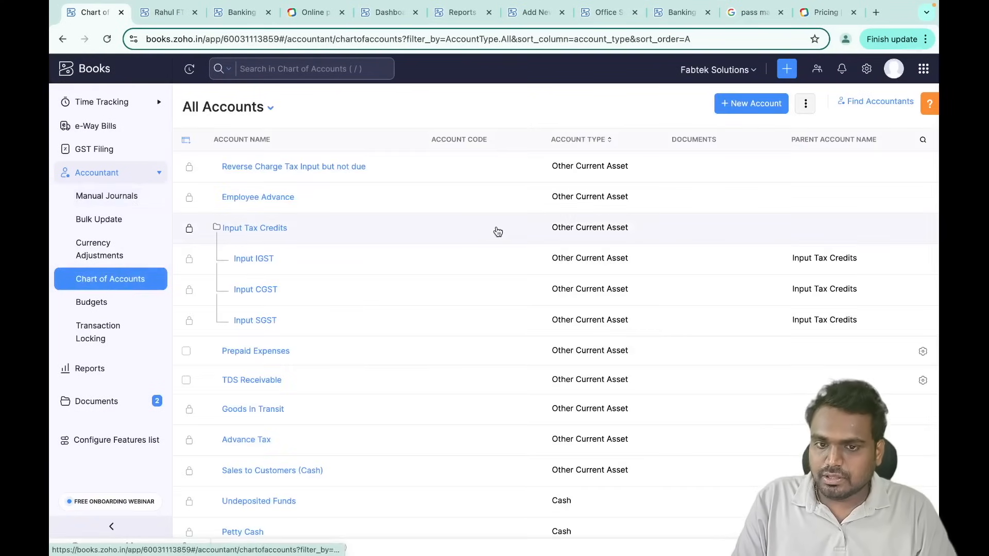
# - Create an Other Current Liability account named 'Loan taken - AXIS Bank'
pyautogui.click(739, 105)
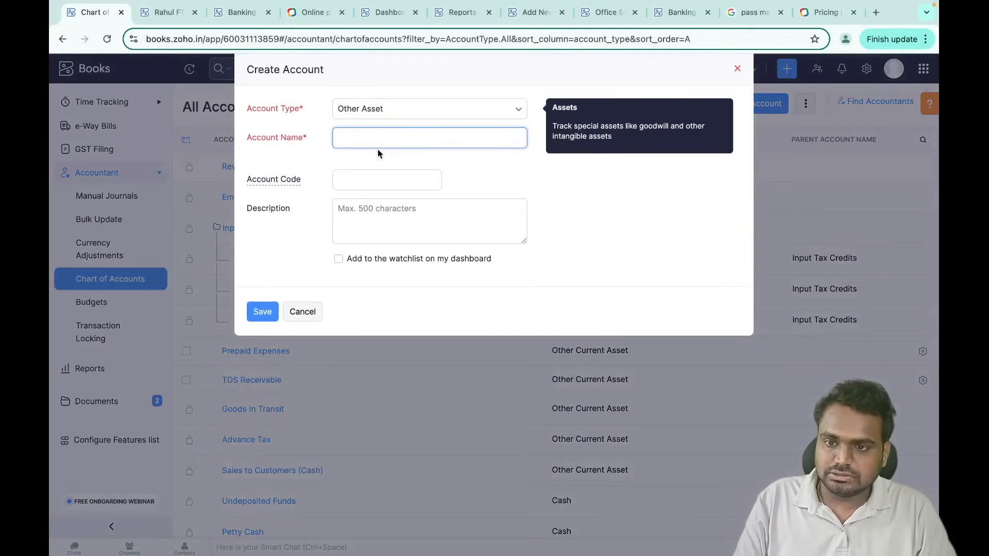
pyautogui.click(385, 112)
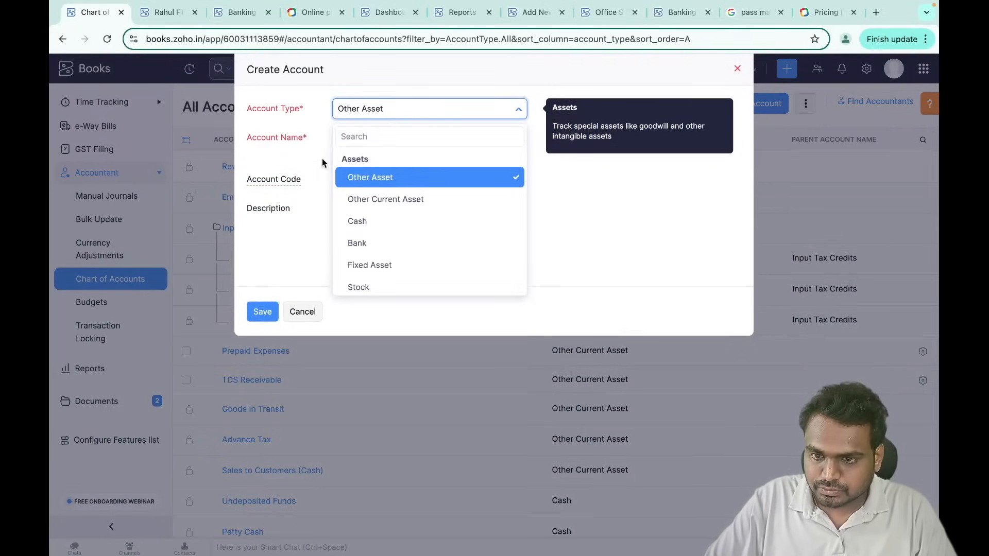
pyautogui.click(366, 137)
pyautogui.click(396, 113)
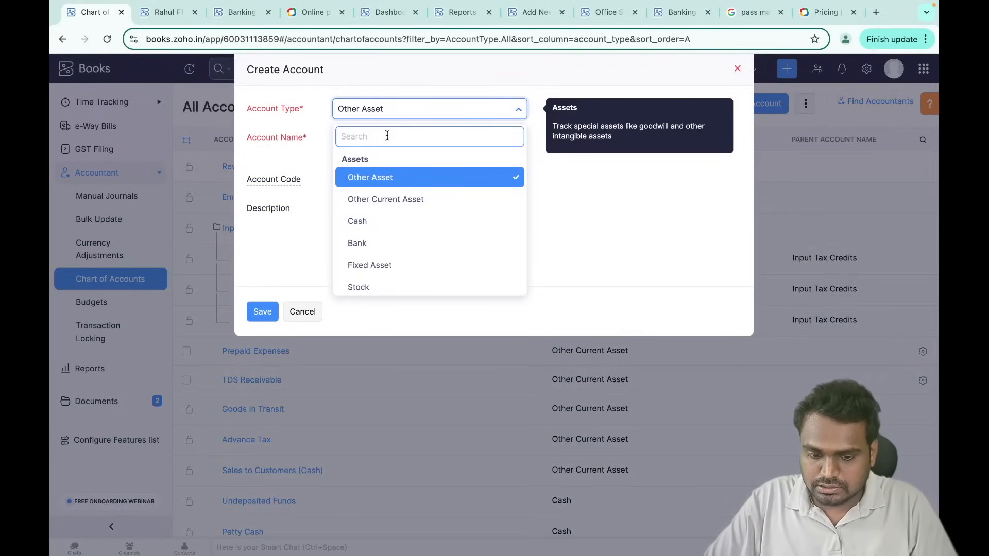
pyautogui.scroll(-3, 396, 231)
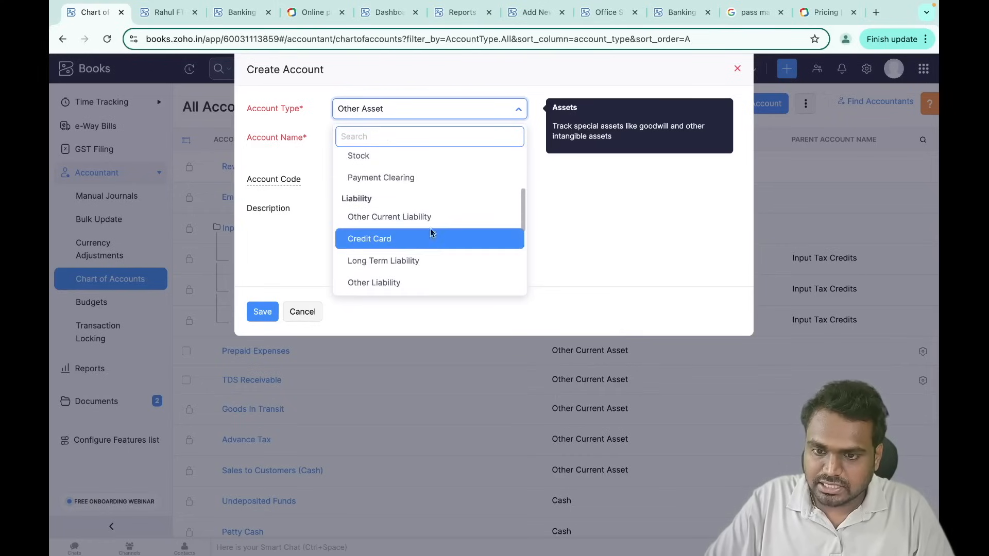
pyautogui.click(426, 219)
pyautogui.click(362, 136)
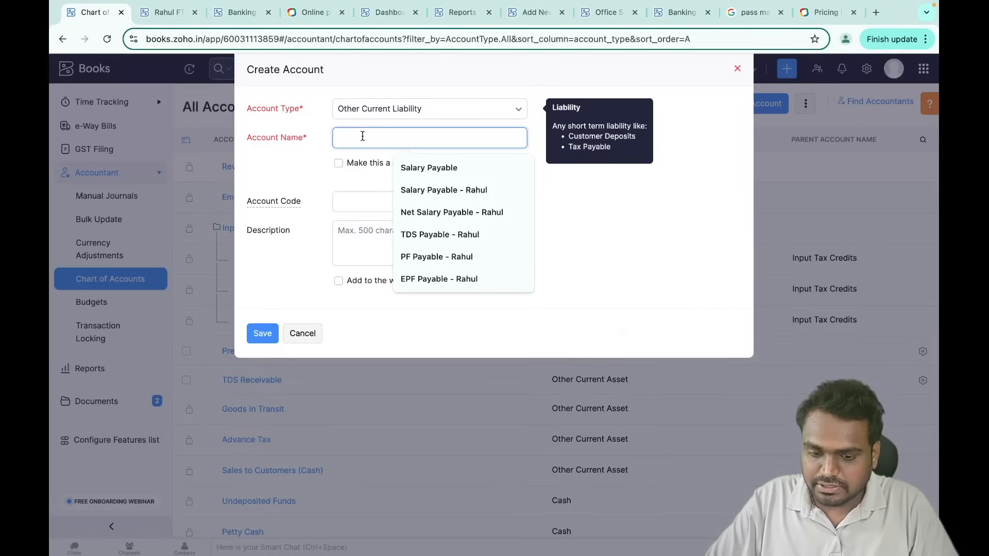
pyautogui.write('O')
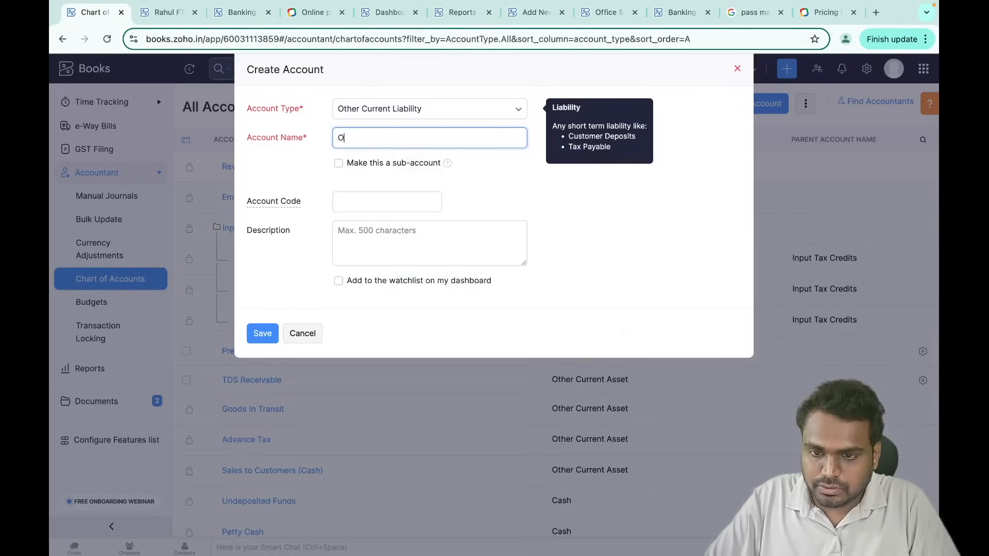
pyautogui.write('oan taken - AXIS Bank')
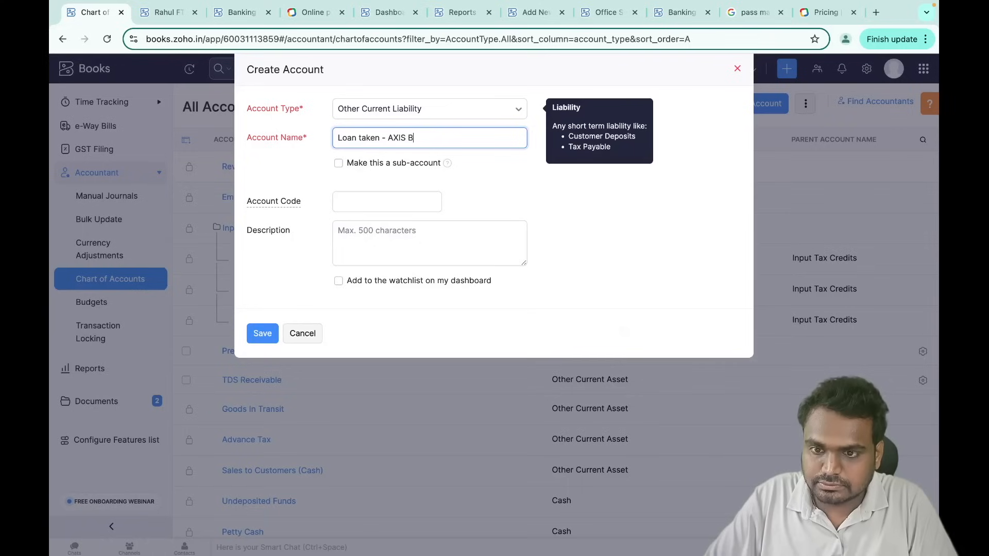
pyautogui.click(309, 157)
pyautogui.click(364, 203)
pyautogui.click(404, 251)
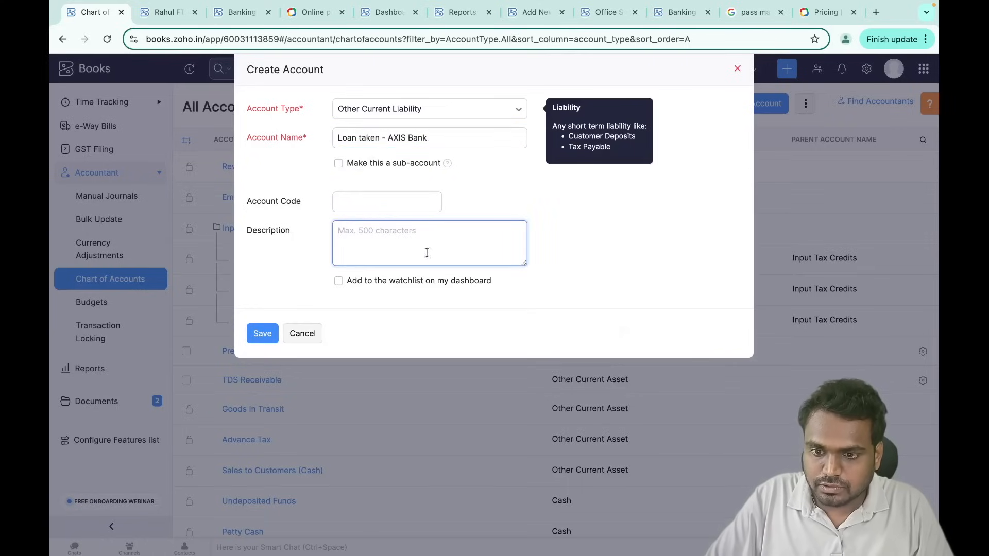
pyautogui.click(267, 335)
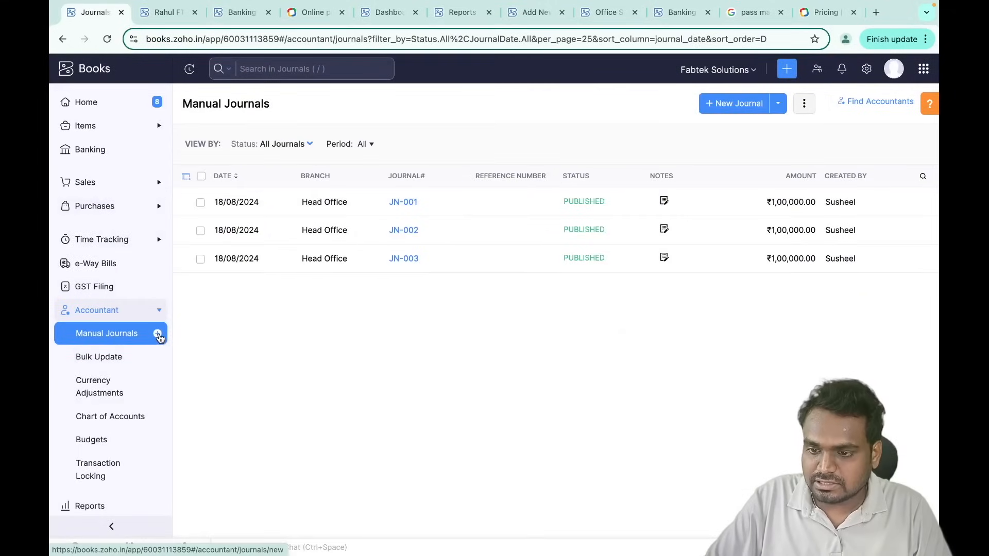
pyautogui.click(158, 334)
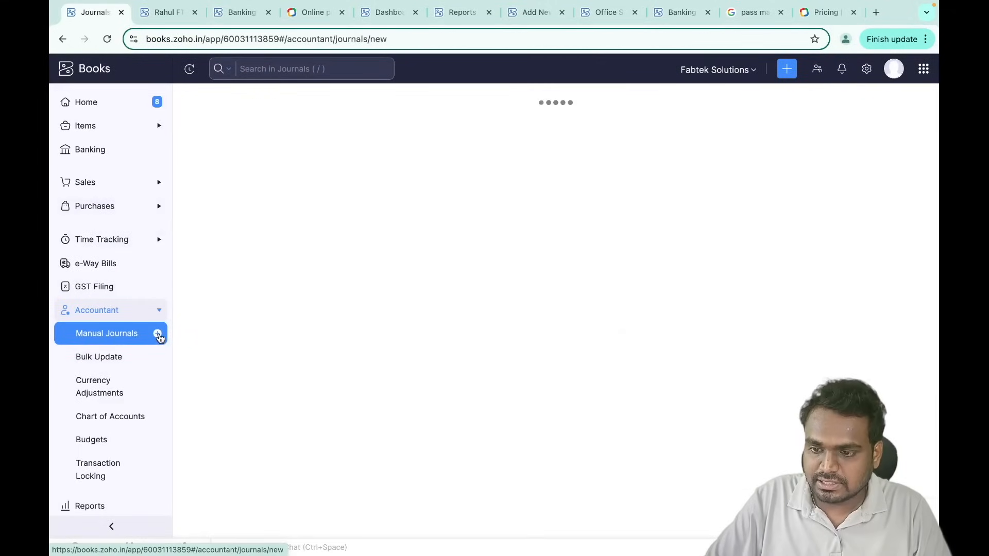
# - Credit Loan taken - AXIS Bank 200000 and debit Kotak Bank 200000 on the journal lines
pyautogui.scroll(-3, 376, 325)
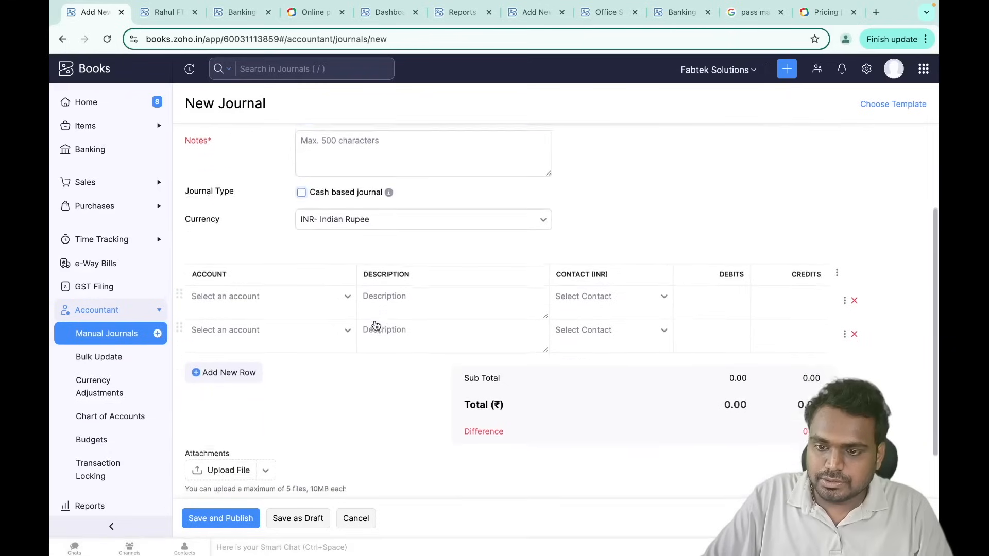
pyautogui.click(282, 301)
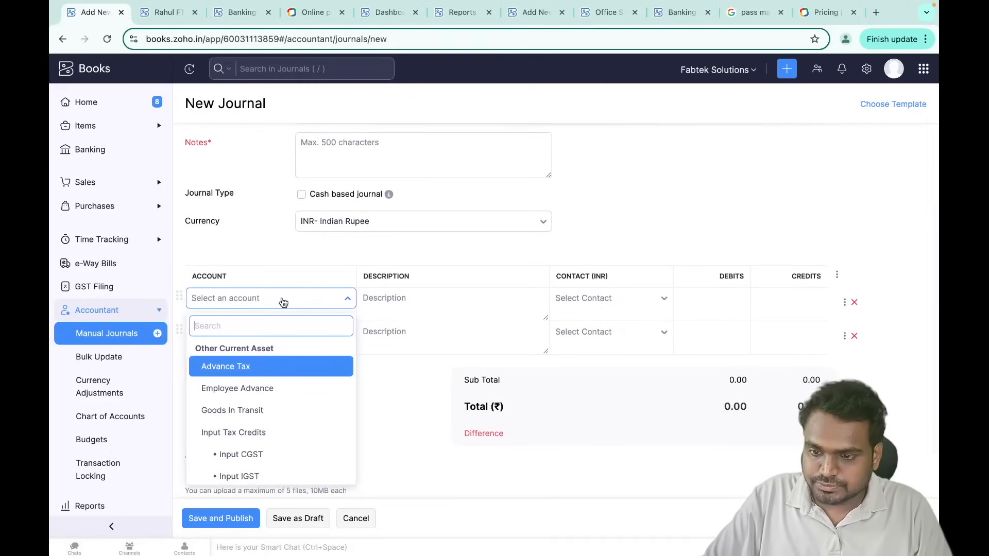
pyautogui.write('loa')
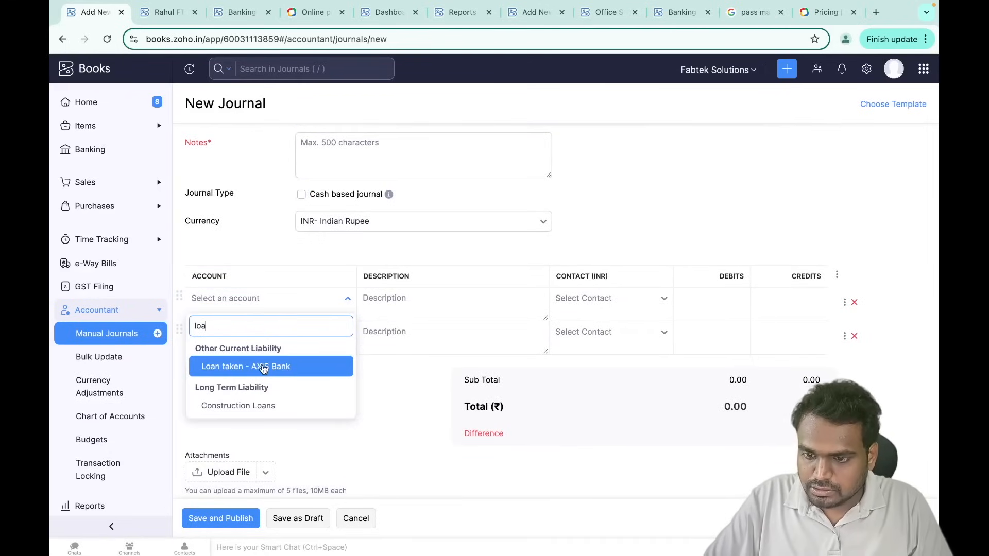
pyautogui.click(266, 368)
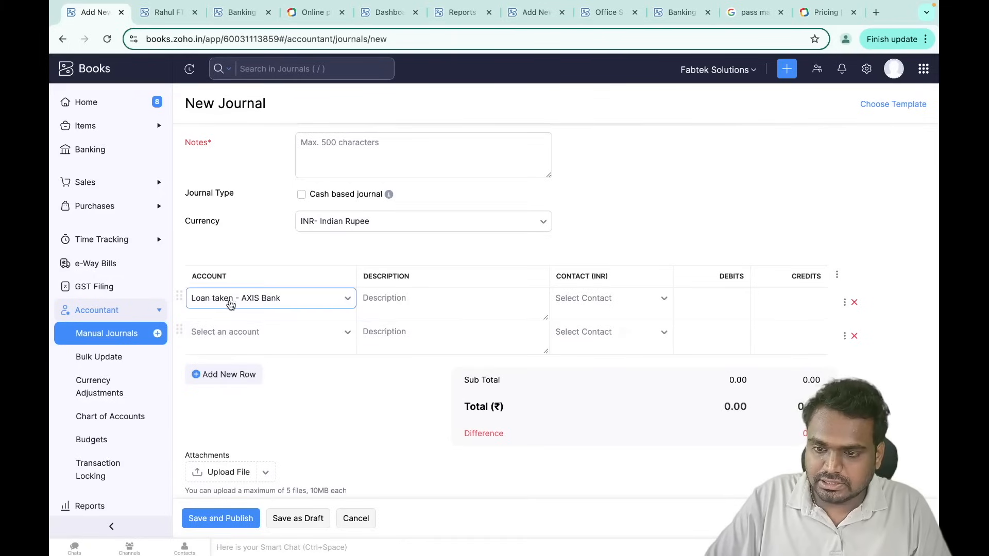
pyautogui.click(353, 330)
pyautogui.write('bank')
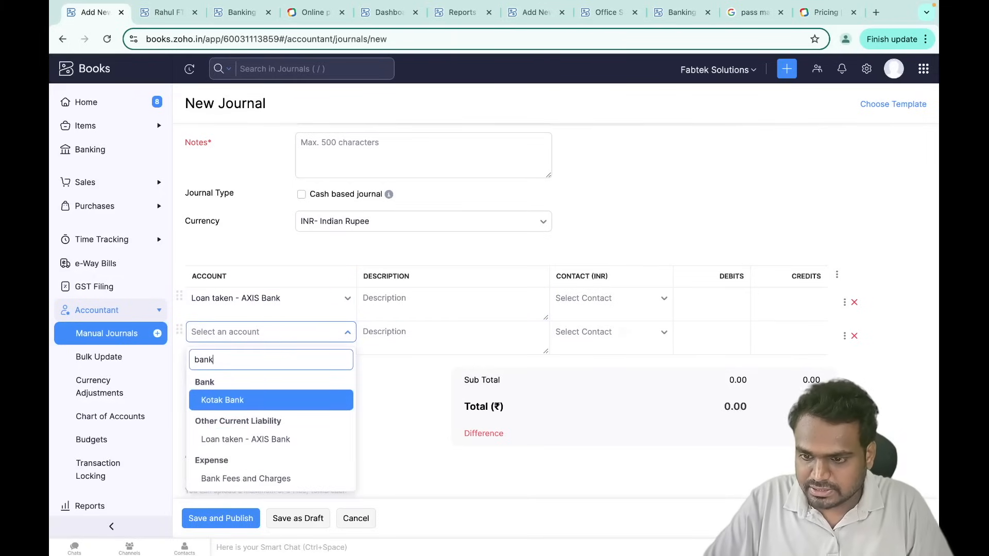
pyautogui.click(289, 401)
pyautogui.click(776, 302)
pyautogui.write('200000')
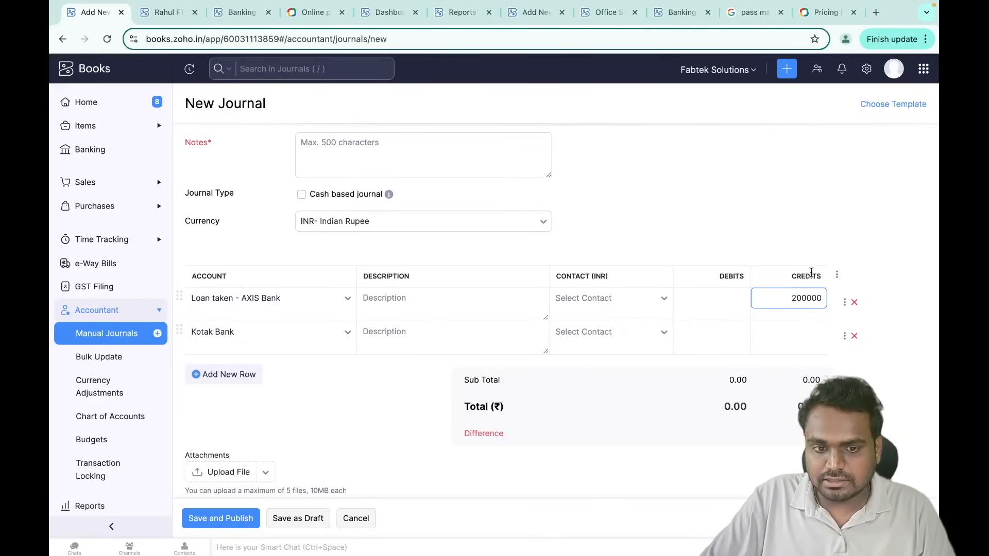
pyautogui.click(328, 348)
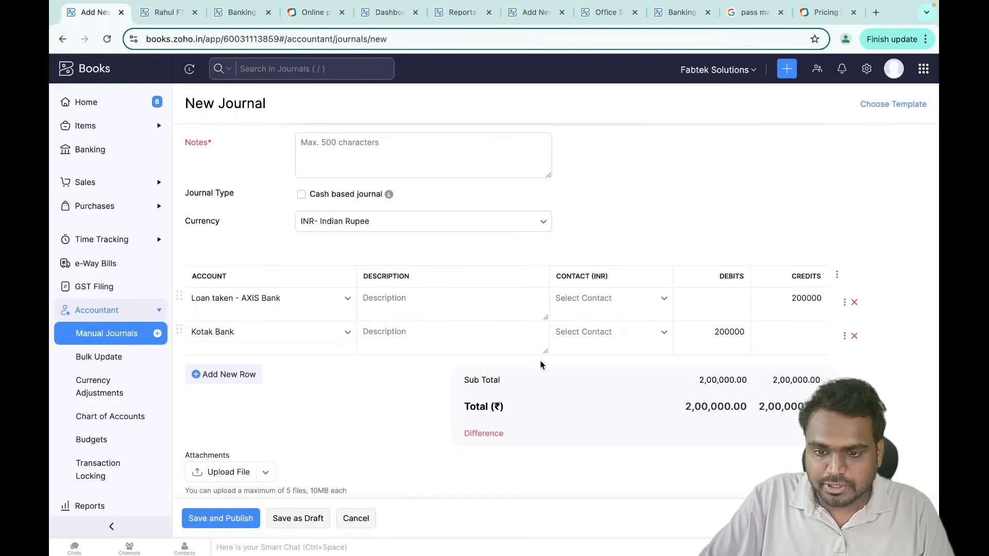
pyautogui.click(701, 329)
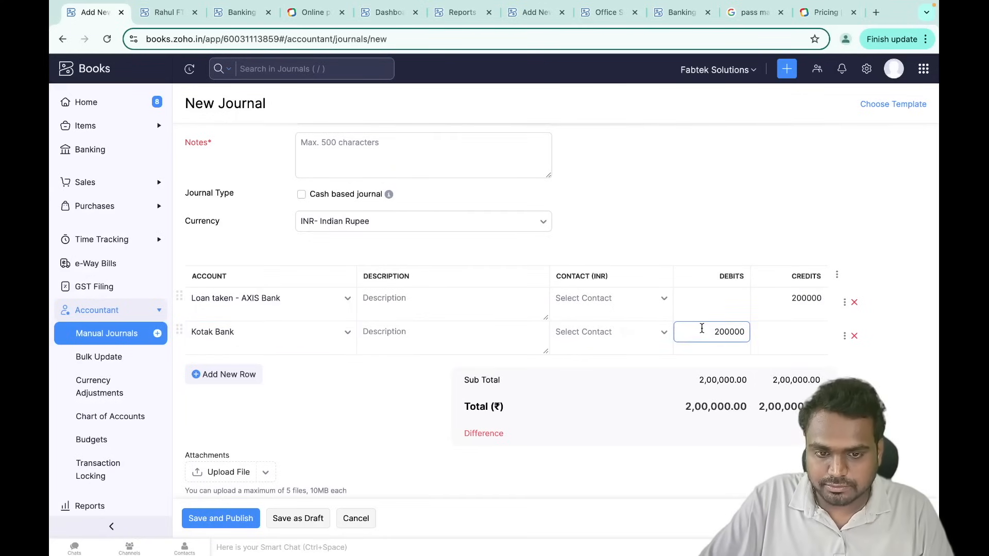
# - Add a note about the loan taken from Axis Bank and publish journal JN-004
pyautogui.scroll(-2, 529, 422)
pyautogui.click(221, 518)
pyautogui.click(348, 316)
pyautogui.write('loan taken from axis')
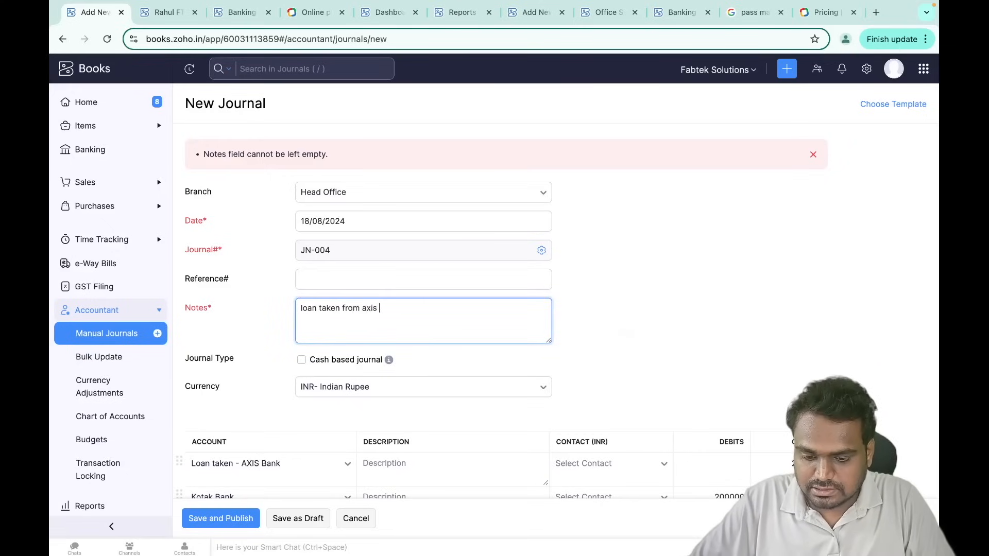
pyautogui.scroll(-6, 371, 363)
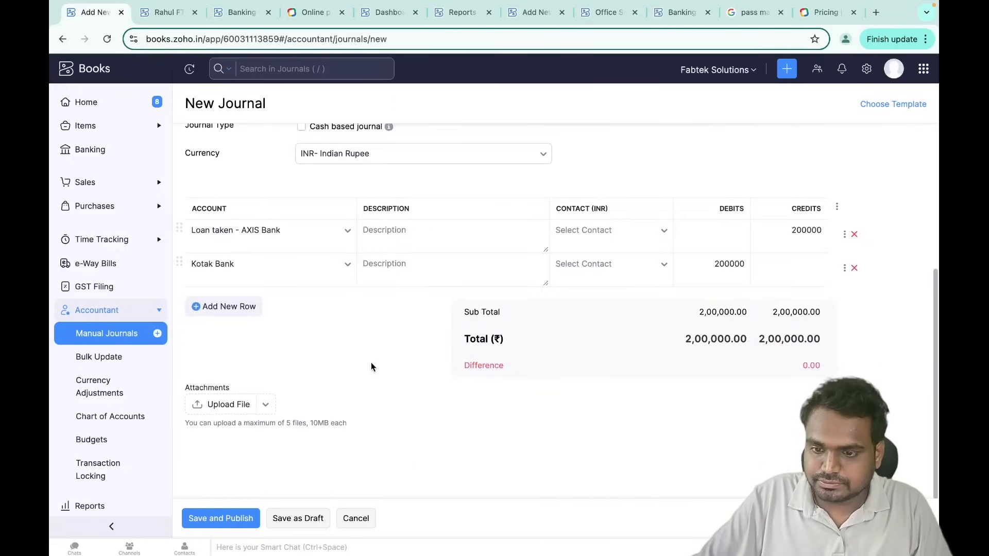
pyautogui.click(208, 520)
pyautogui.scroll(-2, 557, 444)
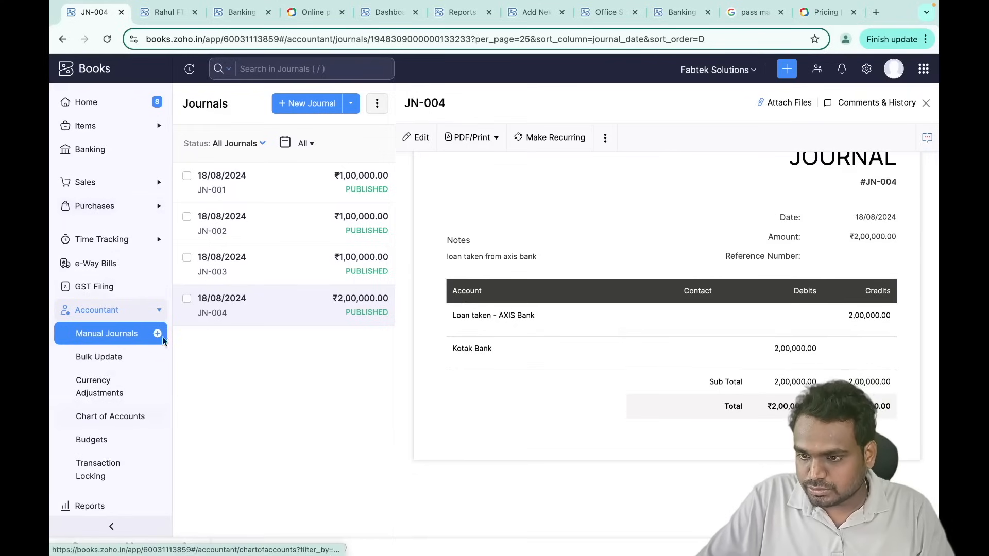
pyautogui.click(124, 428)
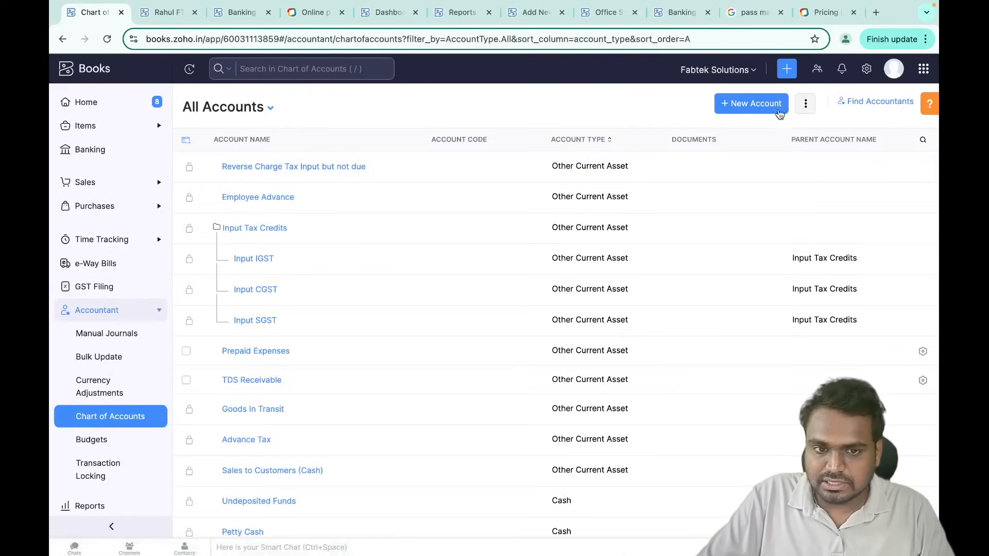
# - Create an Other Current Asset account named 'Loan Given - ' followed by the borrower's name
pyautogui.click(752, 104)
pyautogui.click(421, 107)
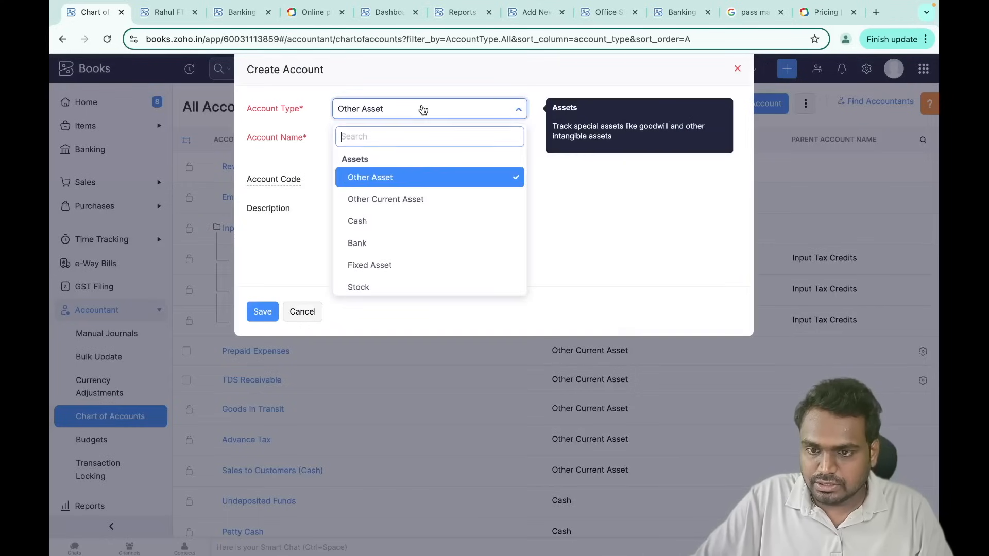
pyautogui.scroll(-3, 423, 212)
pyautogui.scroll(3, 423, 212)
pyautogui.click(410, 200)
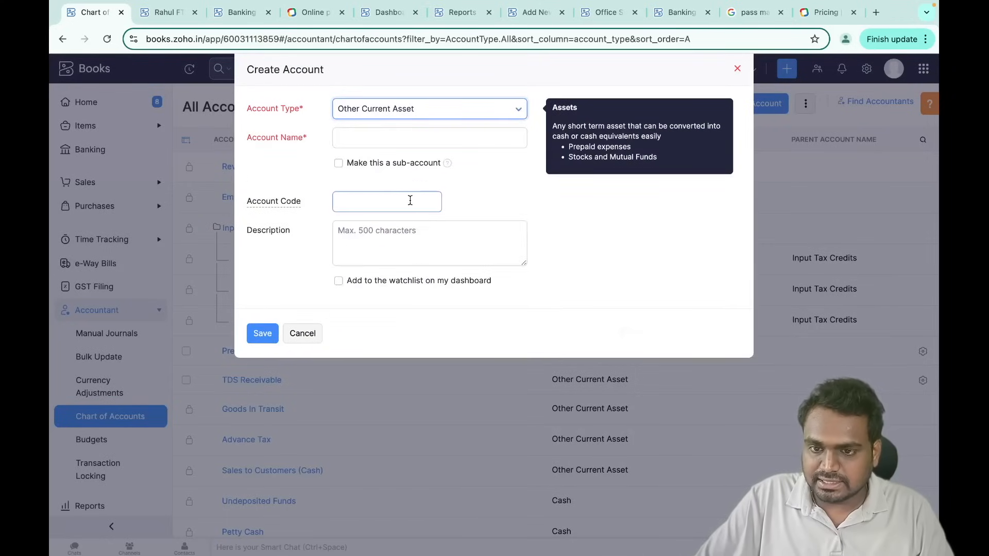
pyautogui.click(376, 135)
pyautogui.write('Loan Given')
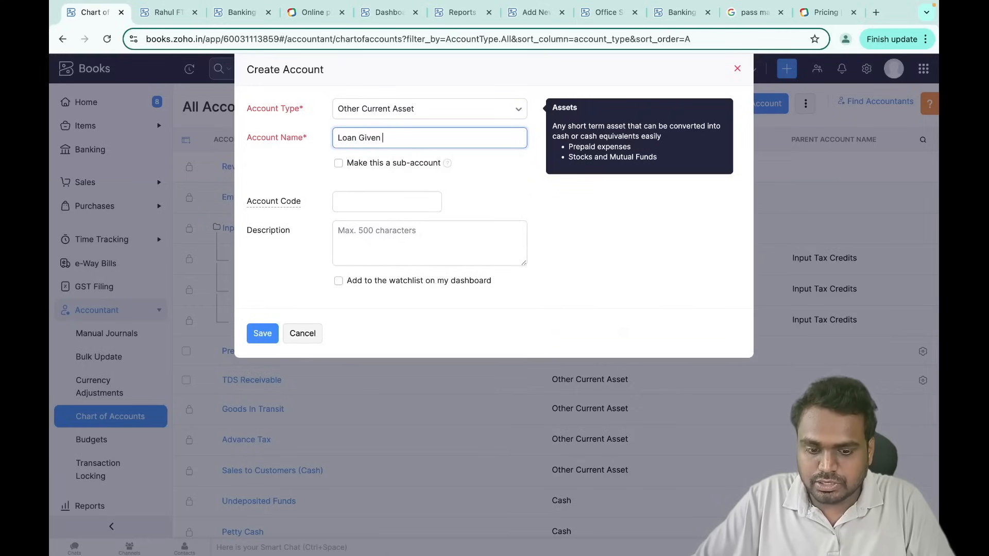
pyautogui.write(' - Rahul')
pyautogui.click(449, 182)
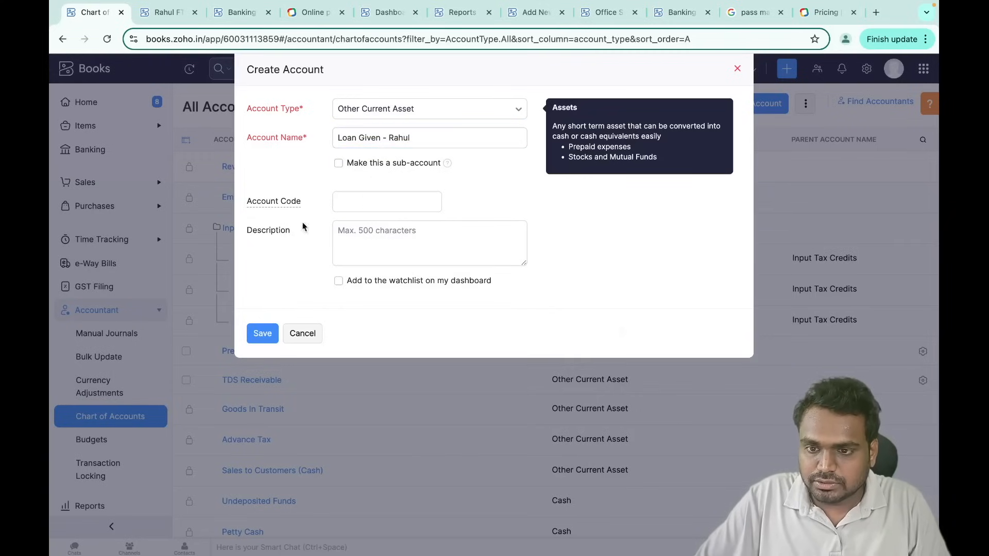
pyautogui.click(260, 334)
pyautogui.scroll(-2, 110, 257)
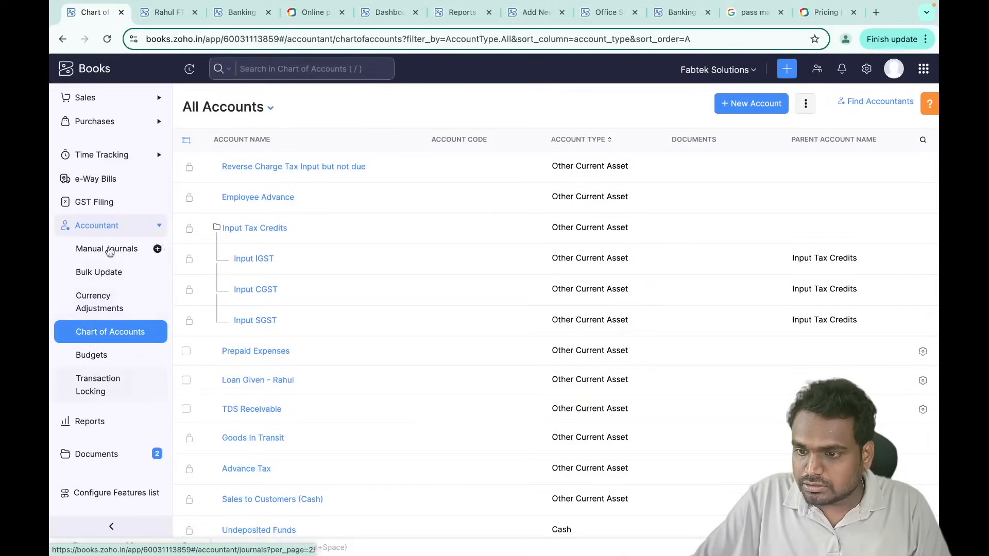
pyautogui.click(114, 253)
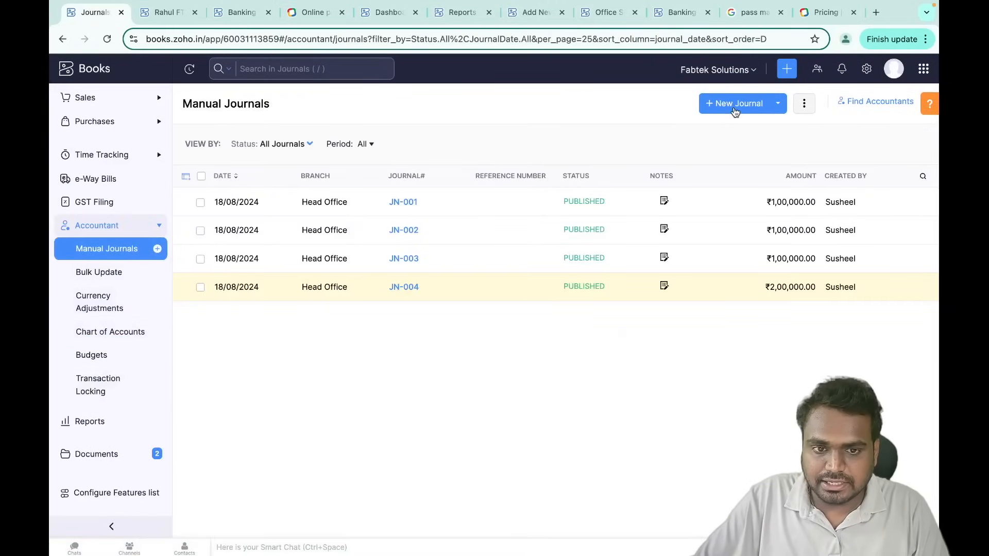
# - Start a new manual journal with the note 'Loan given to' plus the borrower's name
pyautogui.click(734, 106)
pyautogui.scroll(-3, 366, 278)
pyautogui.scroll(2, 366, 278)
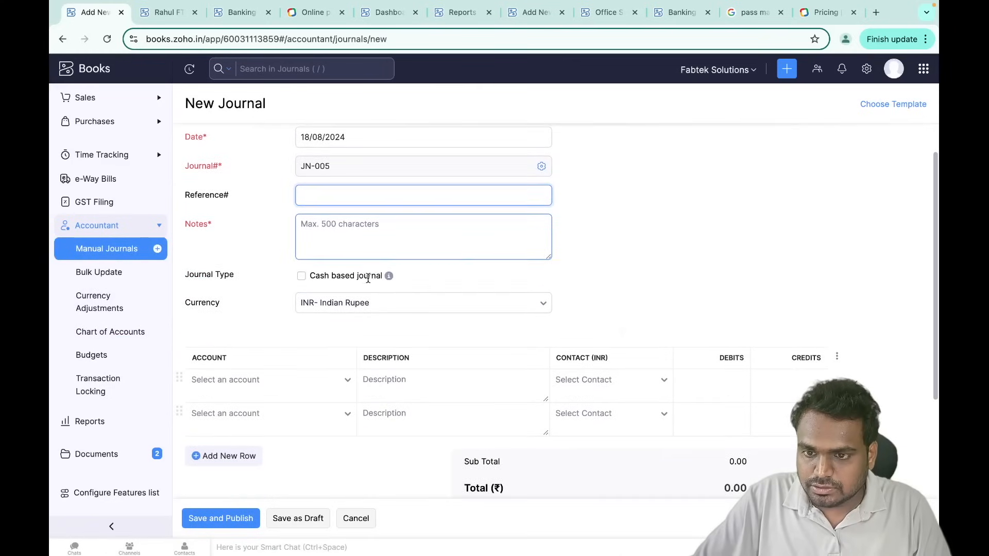
pyautogui.click(330, 232)
pyautogui.write('Loan given to rahul')
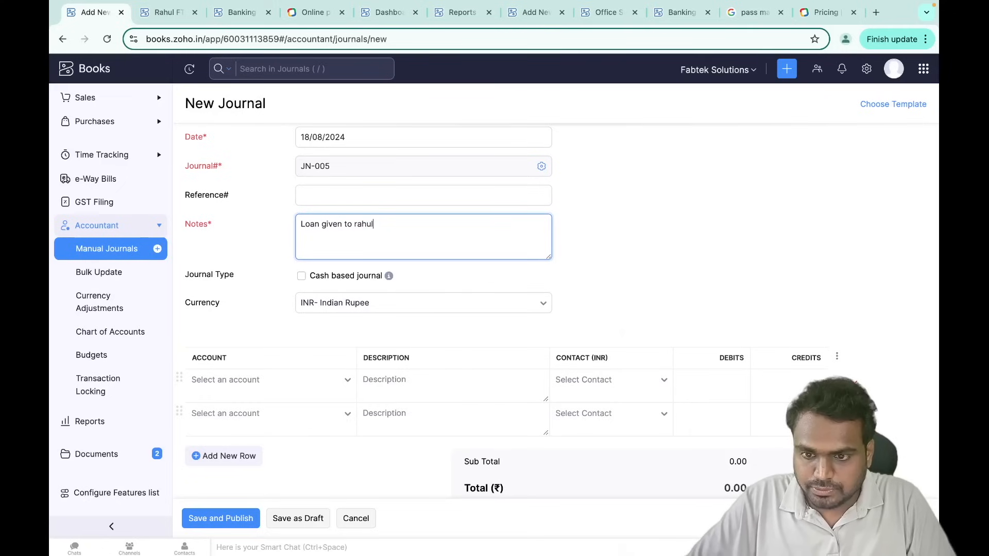
# - Debit the borrower's Loan Given account and credit Kotak Bank 100000 each
pyautogui.scroll(-3, 319, 326)
pyautogui.click(273, 263)
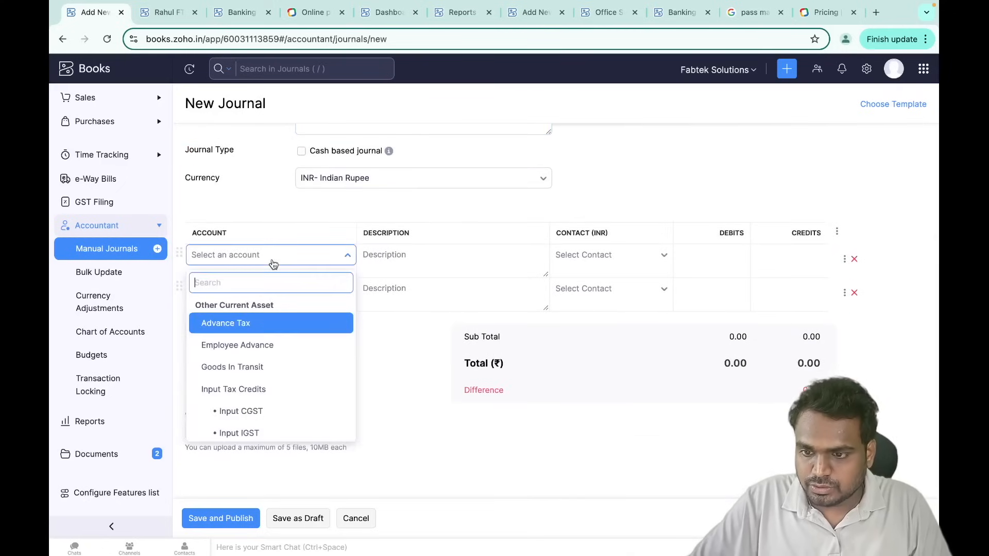
pyautogui.write('loa')
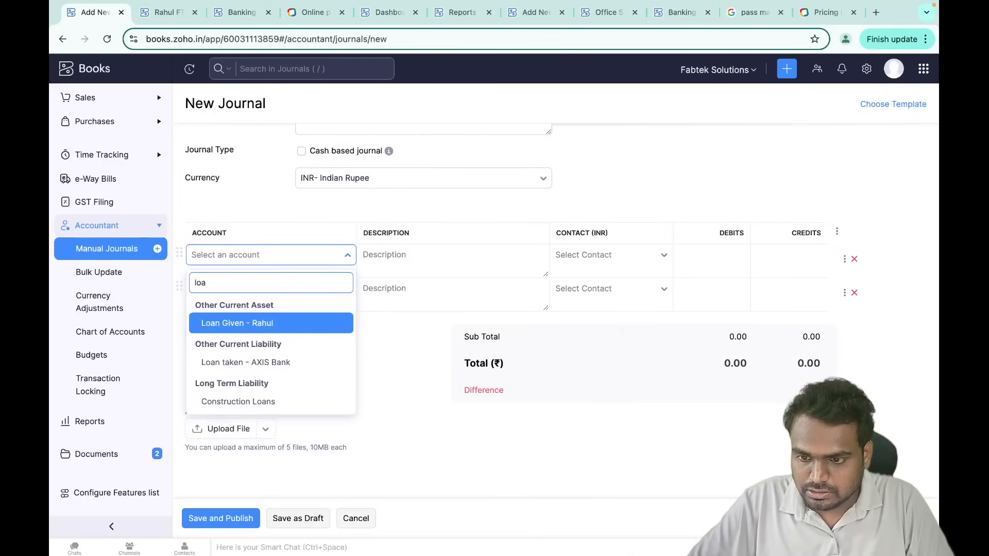
pyautogui.click(277, 324)
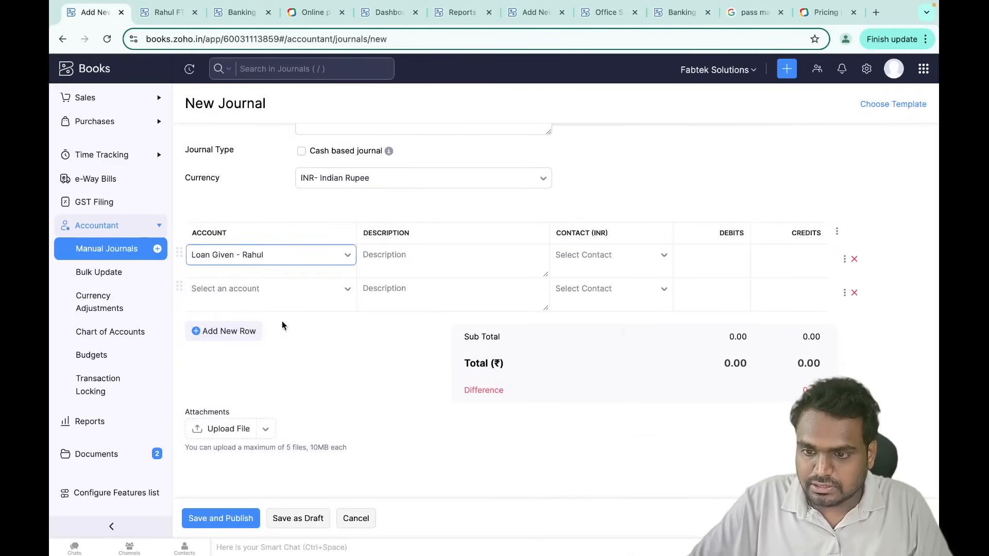
pyautogui.click(311, 289)
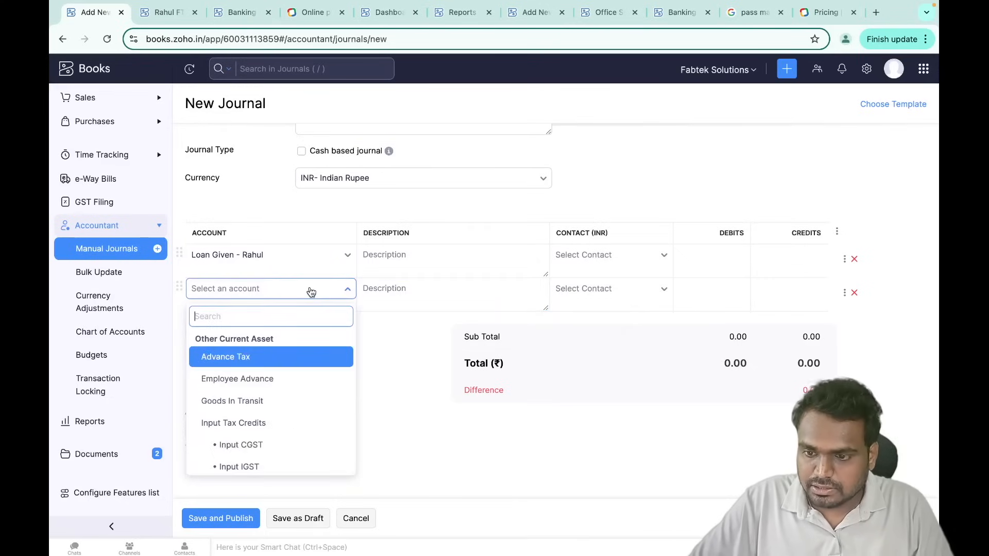
pyautogui.write('bank')
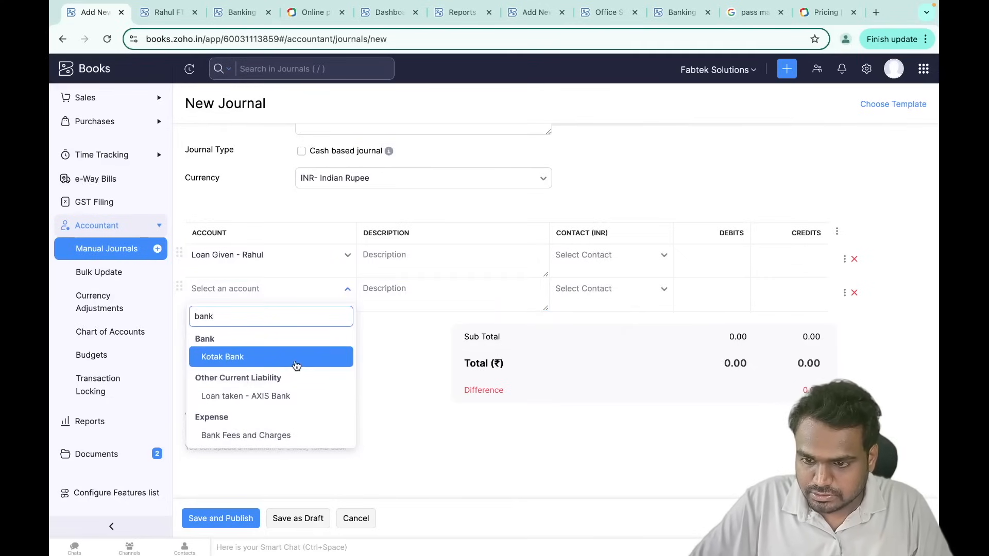
pyautogui.click(298, 360)
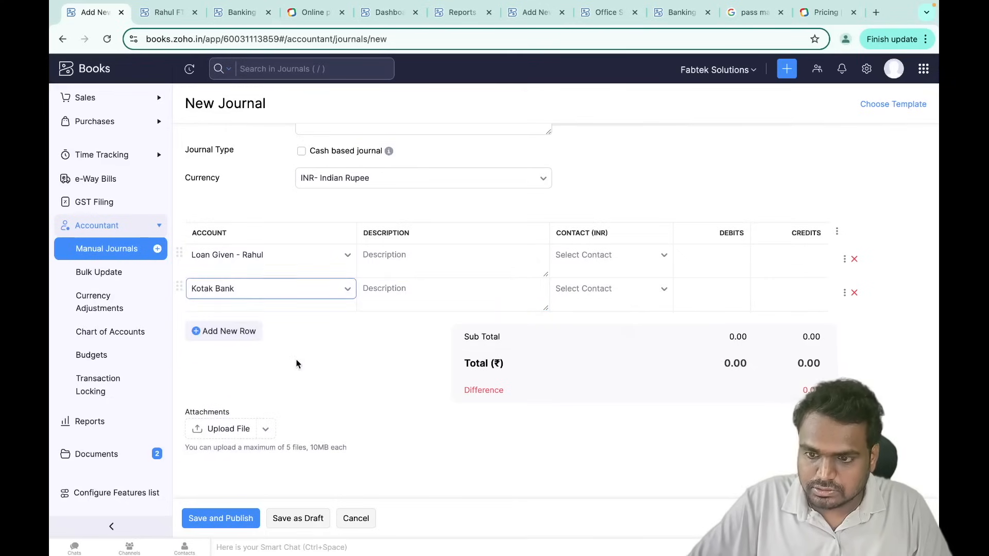
pyautogui.click(732, 255)
pyautogui.write('100000')
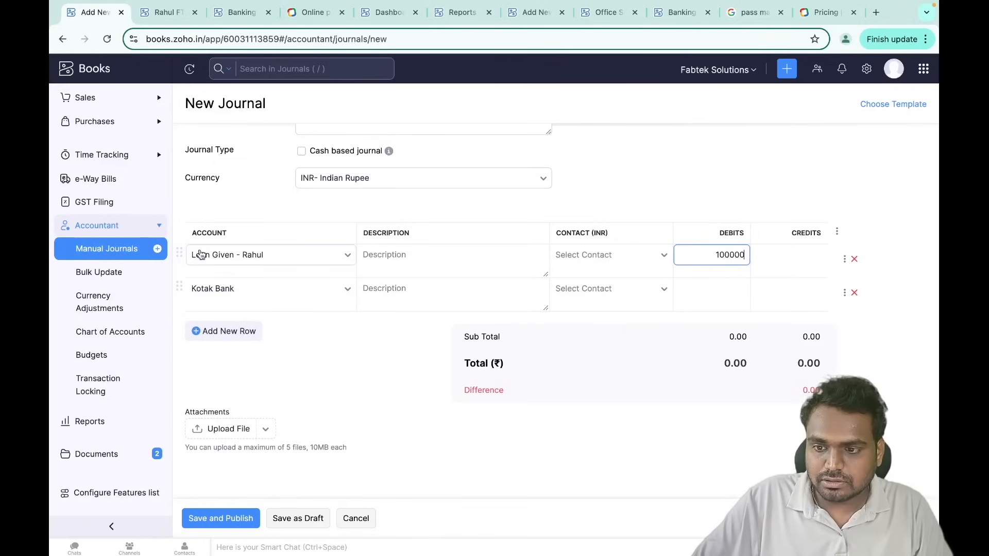
pyautogui.click(797, 292)
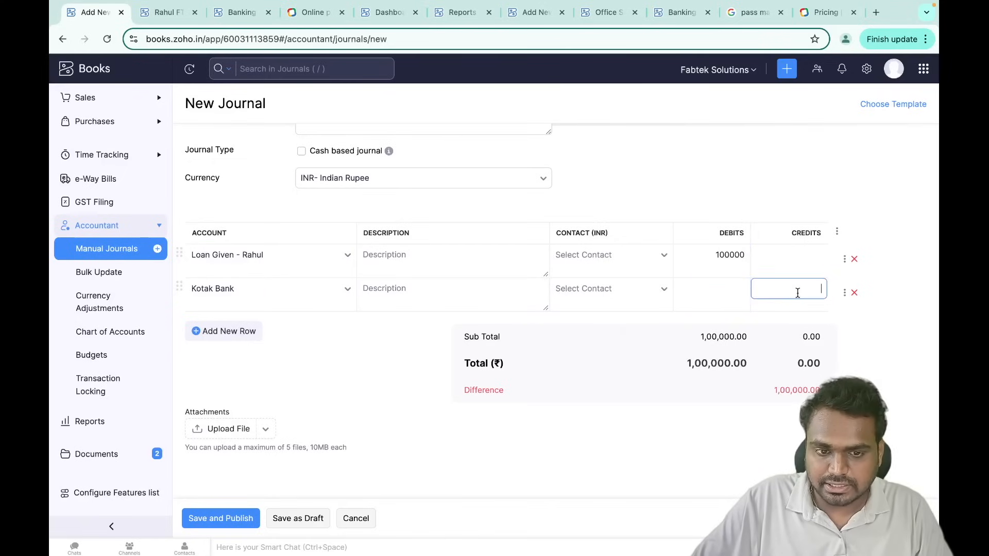
pyautogui.write('1000')
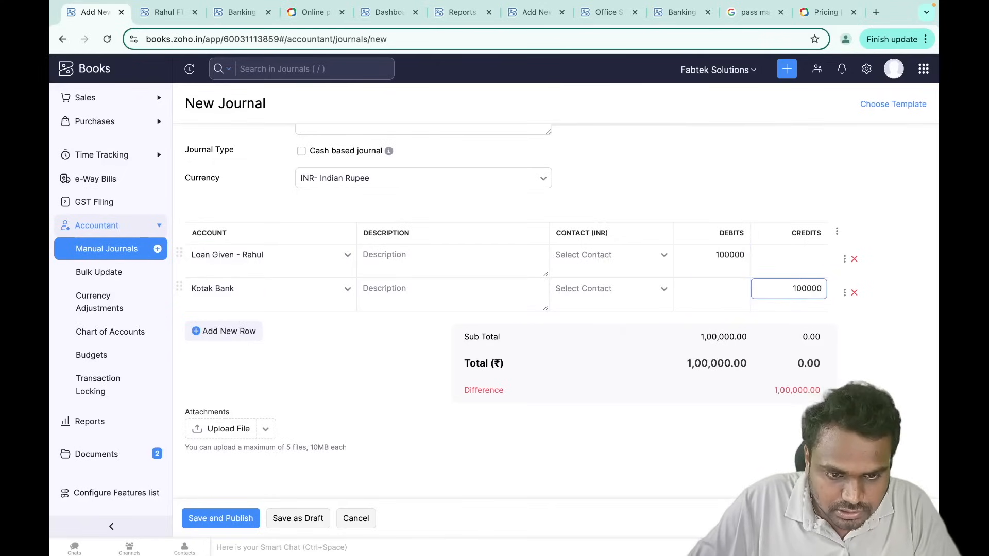
pyautogui.write('00')
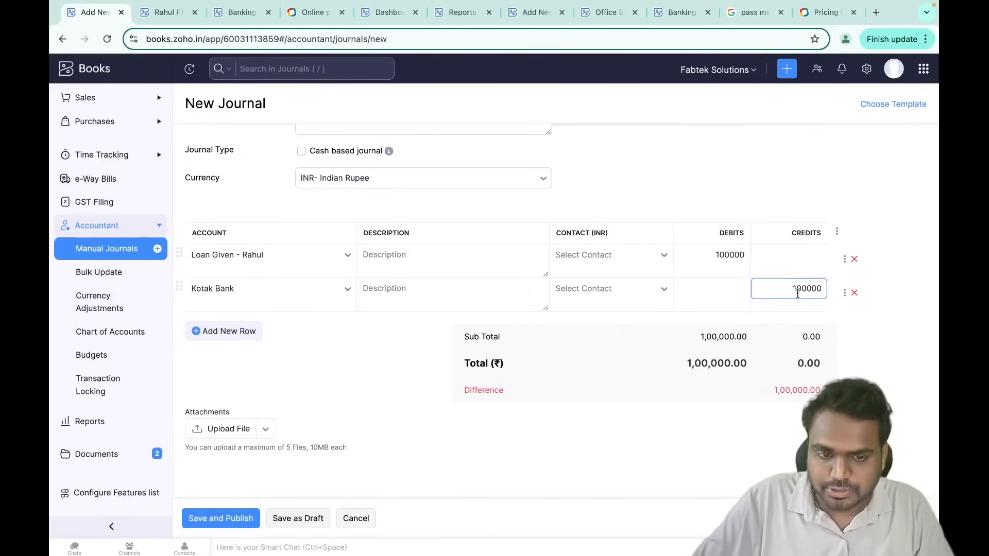
pyautogui.click(896, 311)
# - Publish the ₹1,00,000 loan journal JN-005 and head to the organisation settings
pyautogui.click(234, 518)
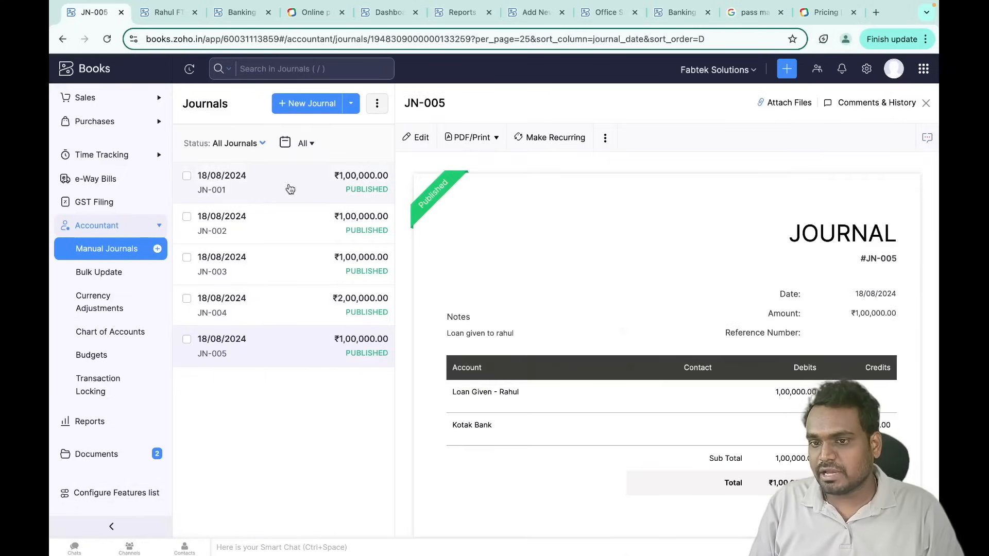
pyautogui.click(322, 105)
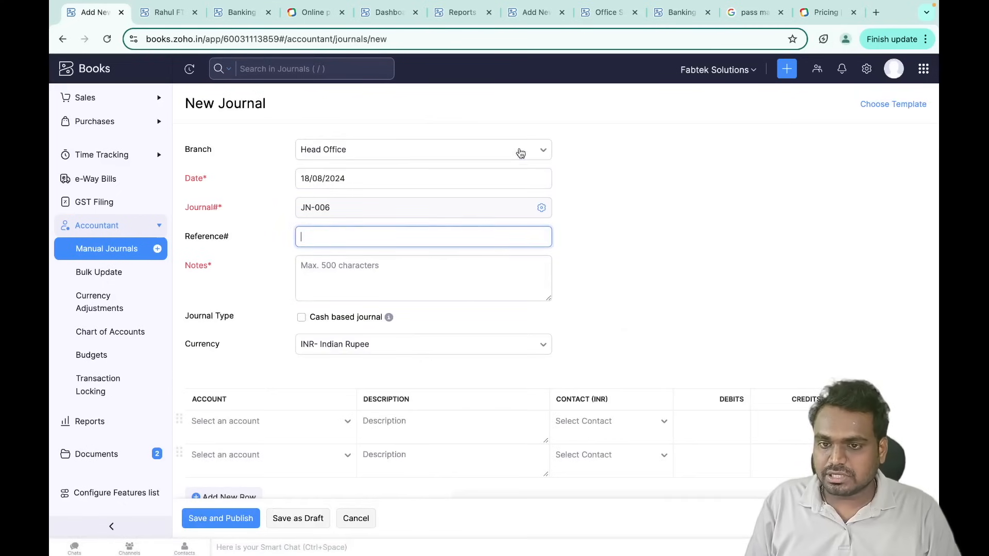
pyautogui.click(110, 336)
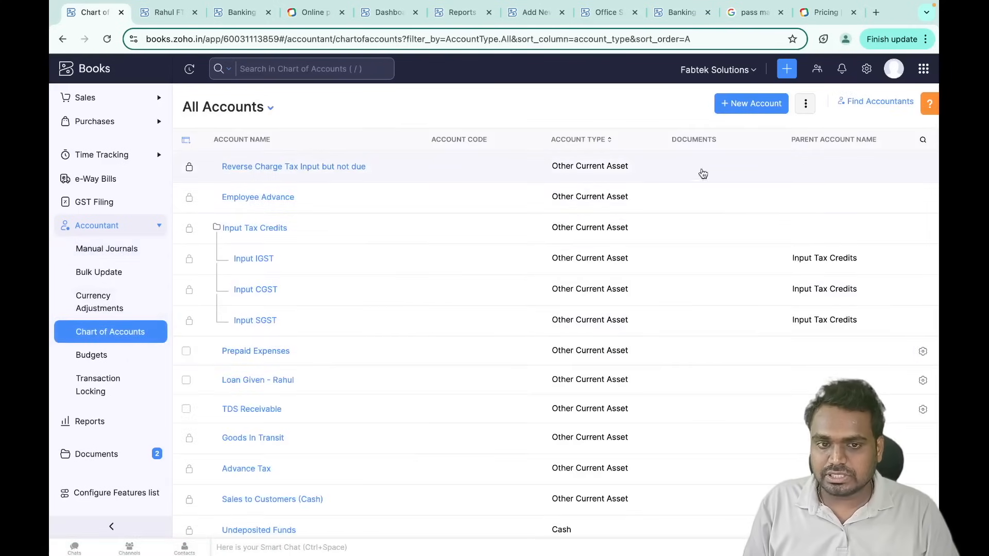
pyautogui.click(752, 109)
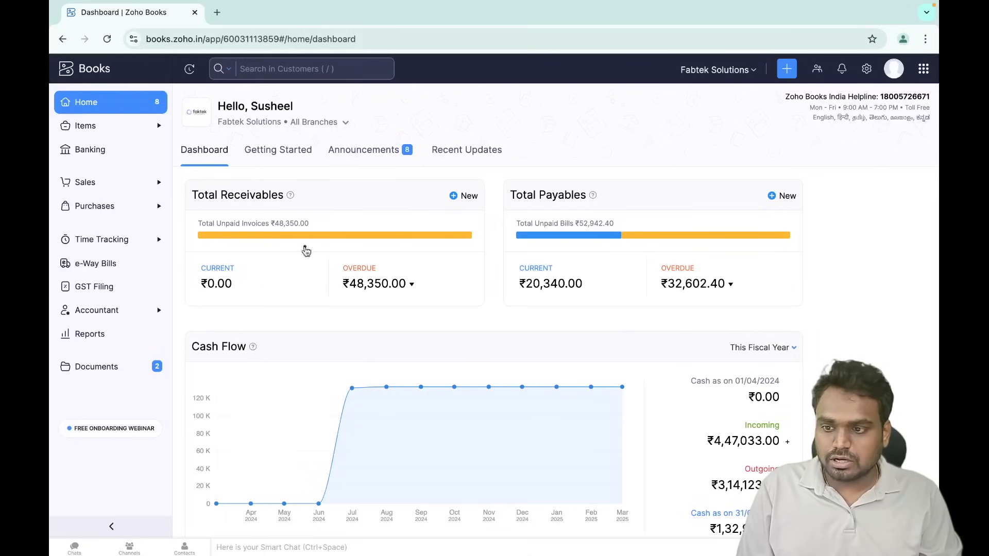
pyautogui.click(866, 72)
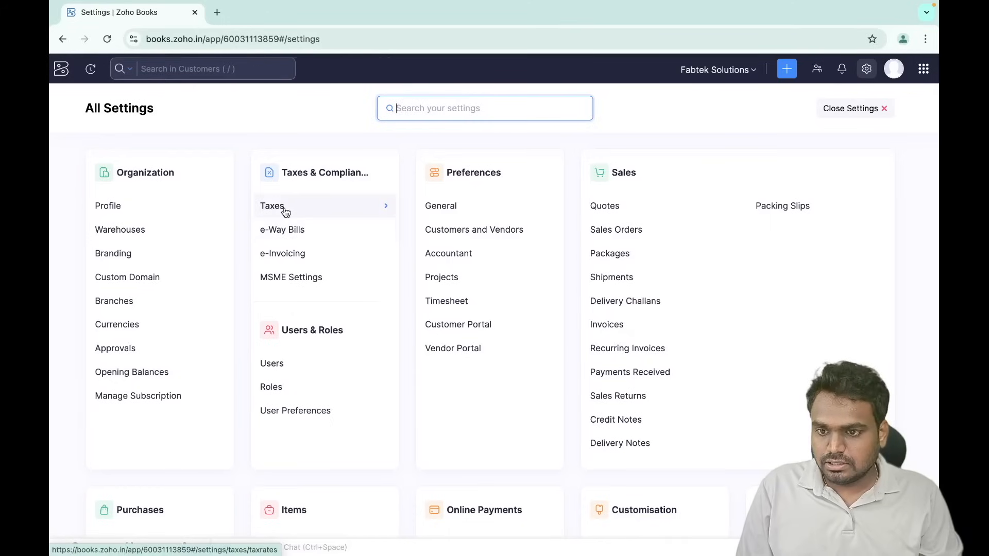
# - Review the GSTIN's online filing settings: monthly returns starting August 2024
pyautogui.click(285, 208)
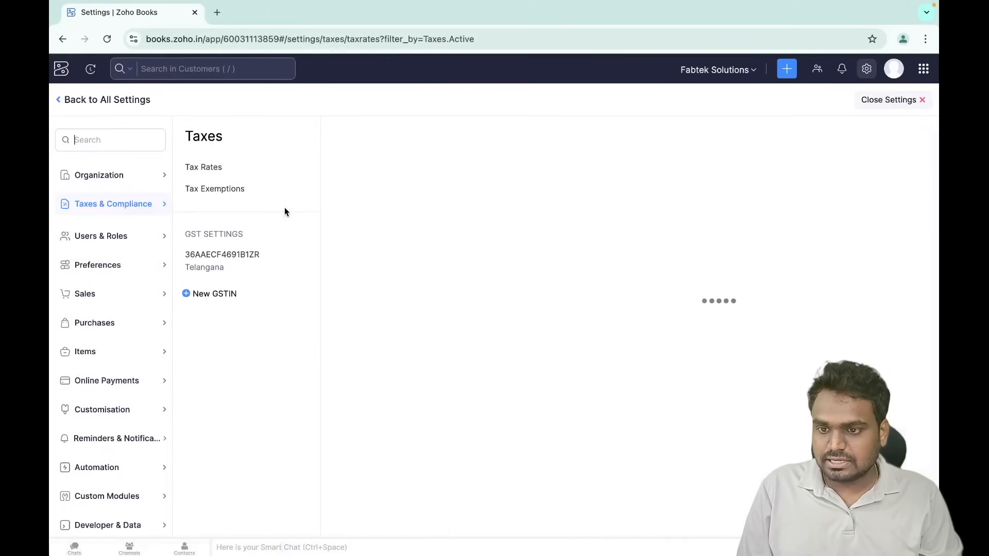
pyautogui.click(242, 262)
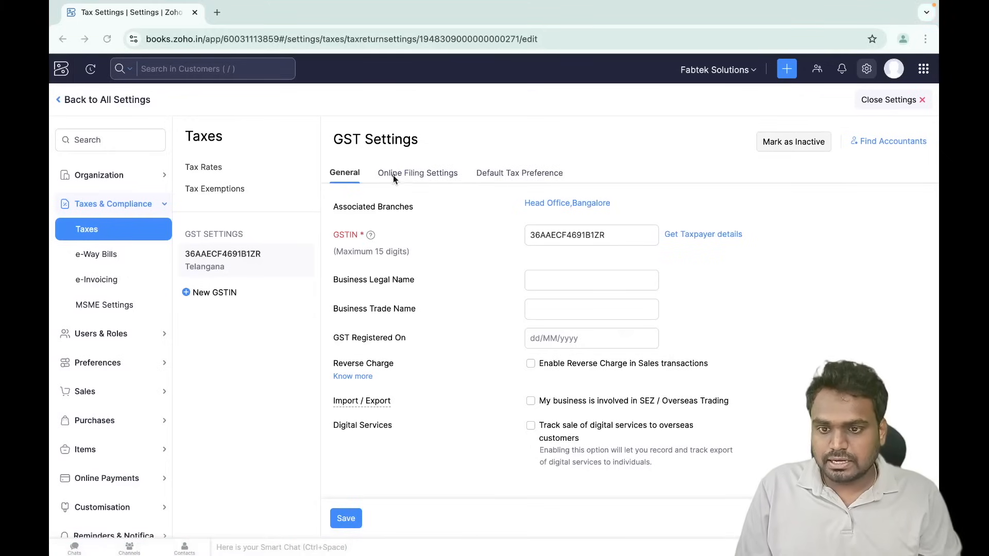
pyautogui.moveTo(377, 184); pyautogui.dragTo(462, 188)
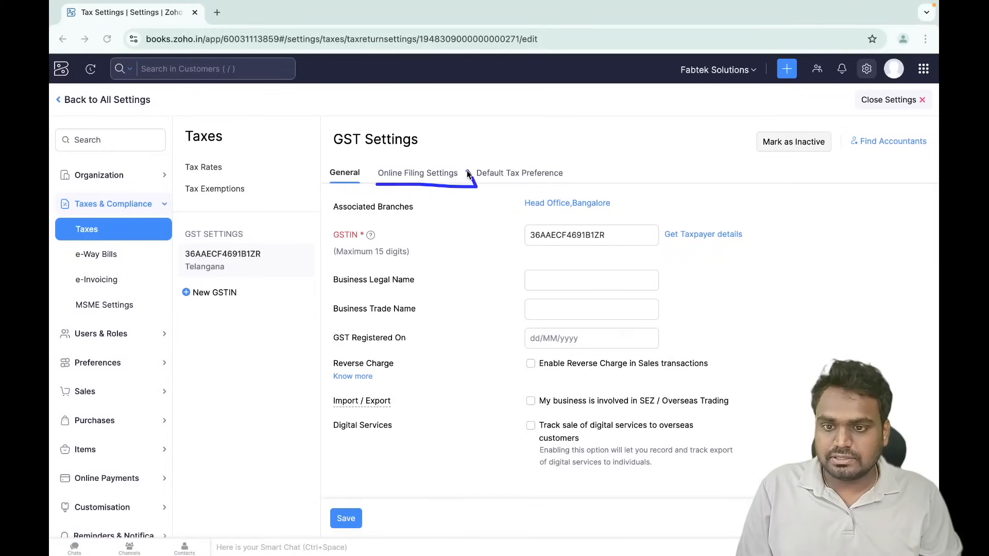
pyautogui.click(438, 181)
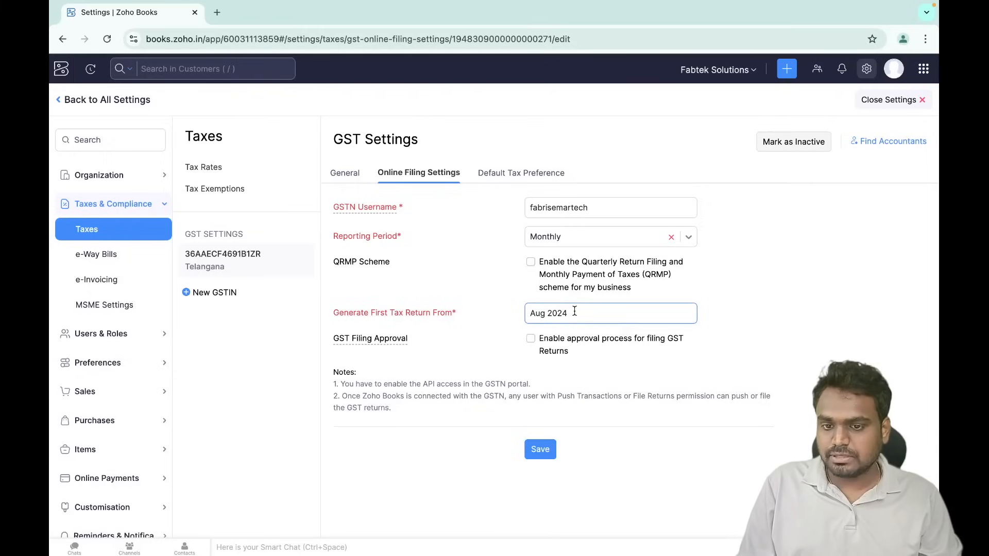
pyautogui.click(87, 100)
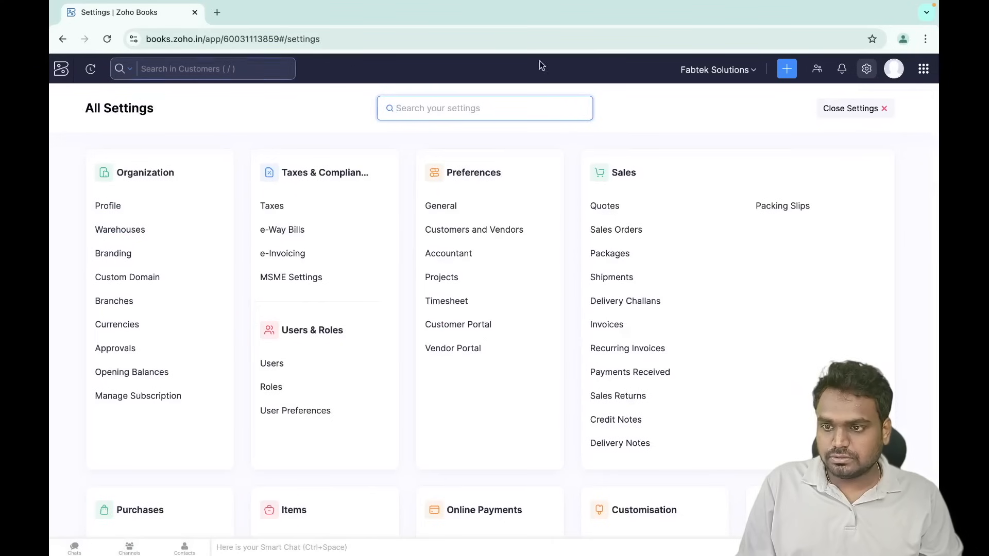
# - Open the company GSTIN's Monthly / Quarterly Returns page for August 2024 via GST Filing
pyautogui.click(868, 108)
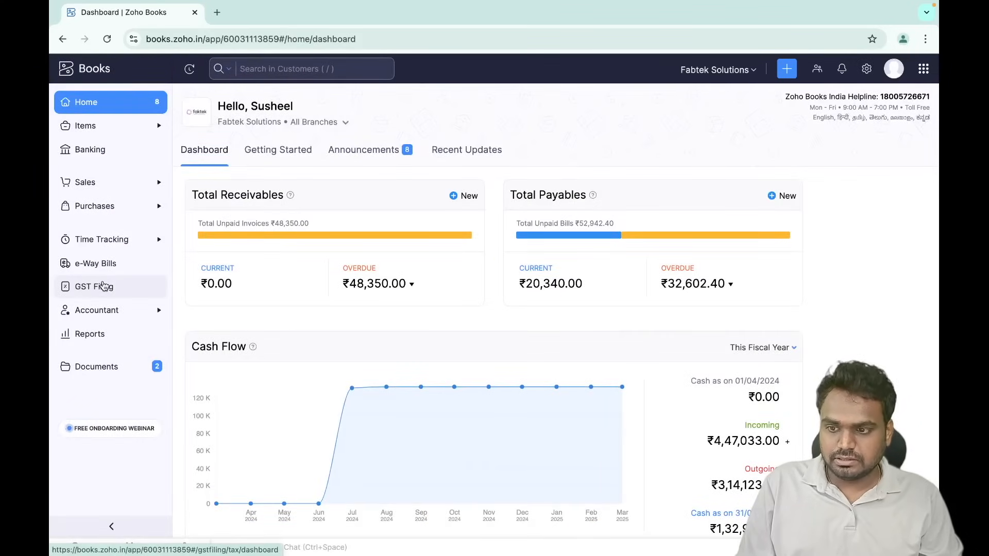
pyautogui.click(104, 287)
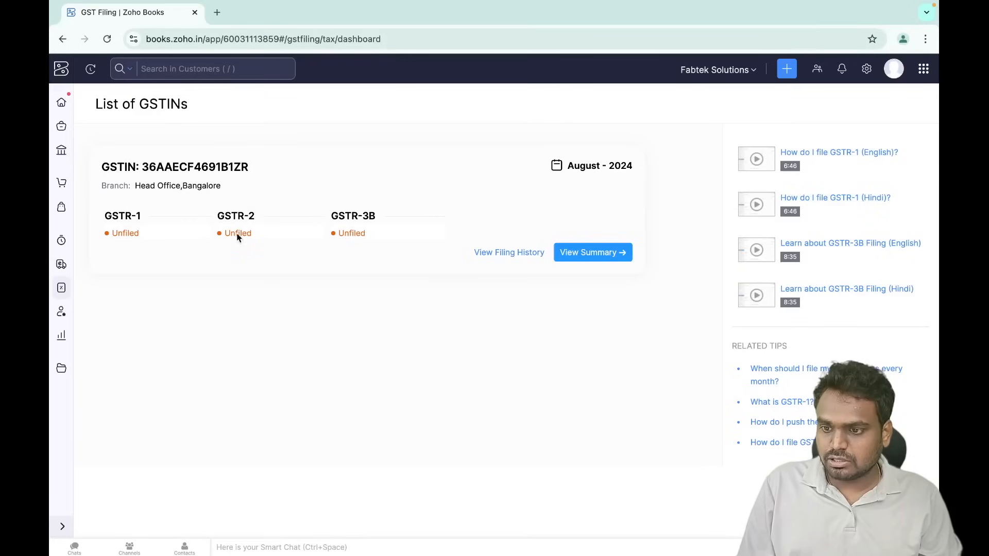
pyautogui.click(236, 268)
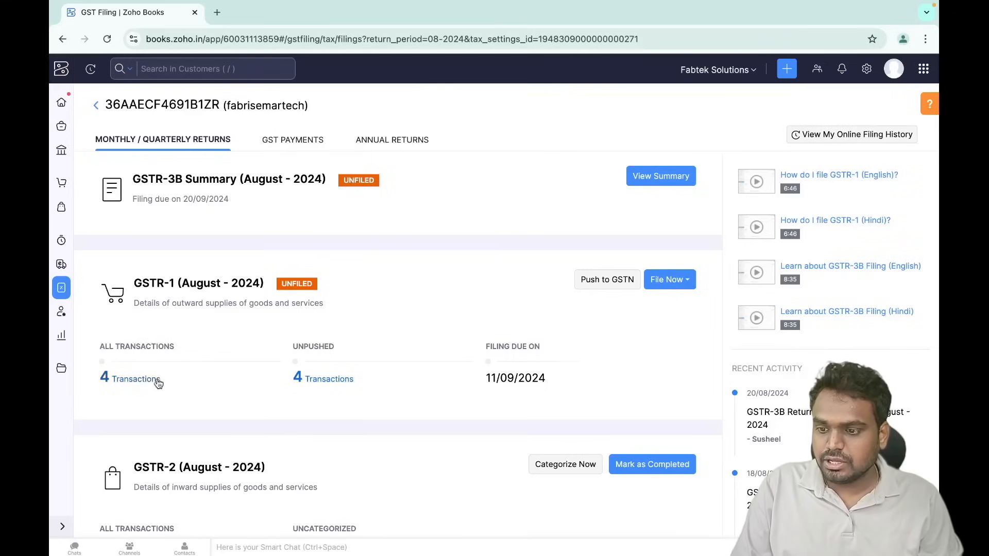
# - Review the four August 2024 GSTR-1 transactions and list the 2 B2B invoices
pyautogui.click(138, 379)
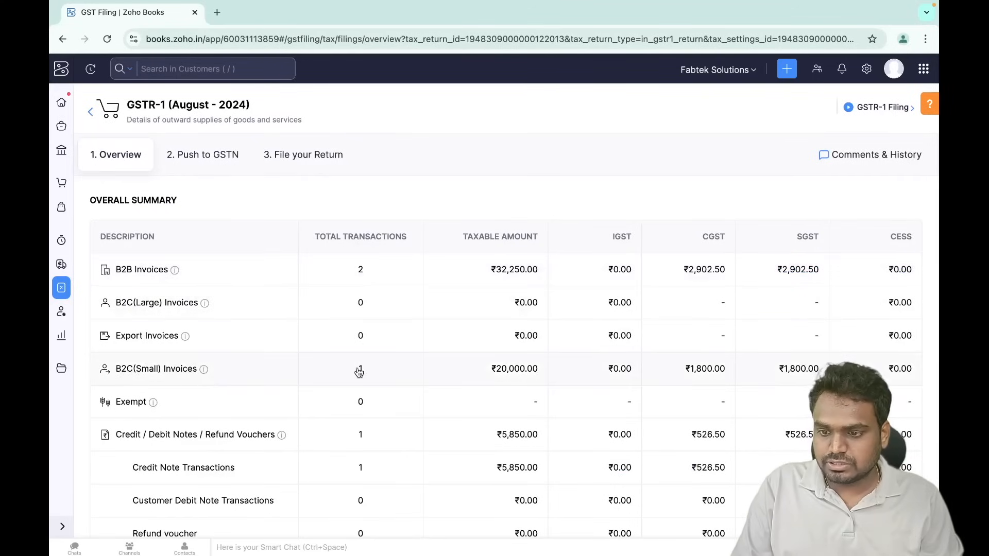
pyautogui.scroll(-3, 359, 372)
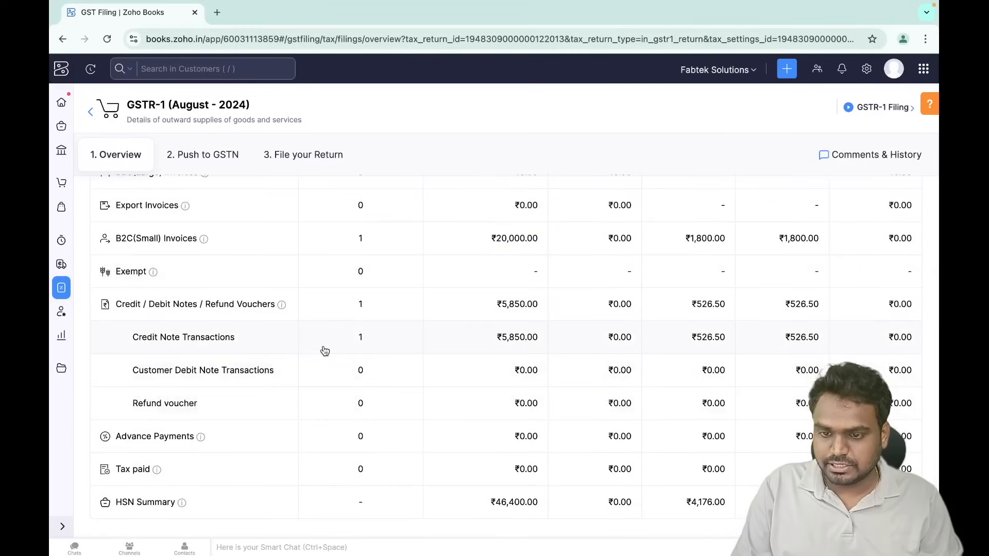
pyautogui.scroll(3, 326, 353)
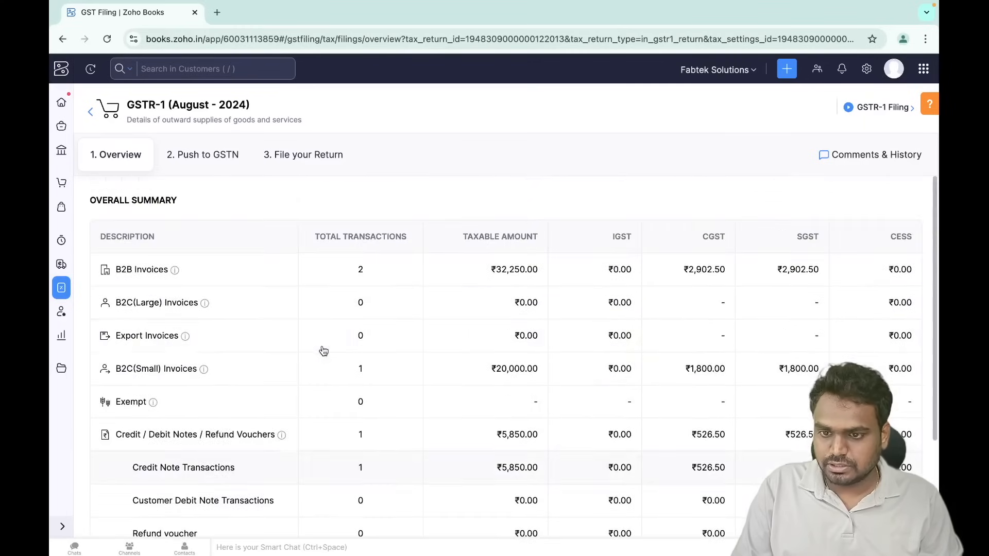
pyautogui.click(361, 271)
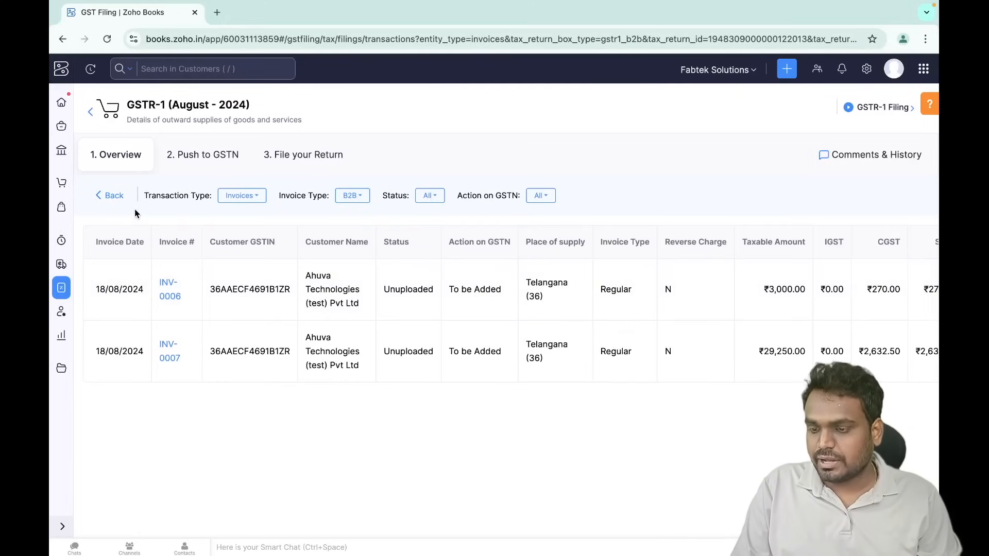
# - Preview the GSTR-1 push to GSTN, cancel at the OTP prompt, and go back to the August returns
pyautogui.click(113, 196)
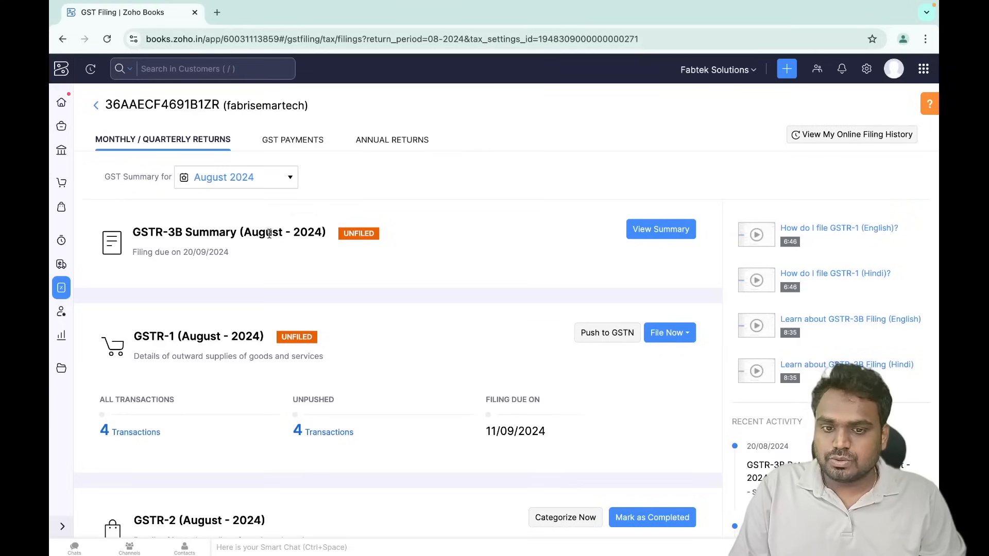
pyautogui.scroll(-3, 268, 448)
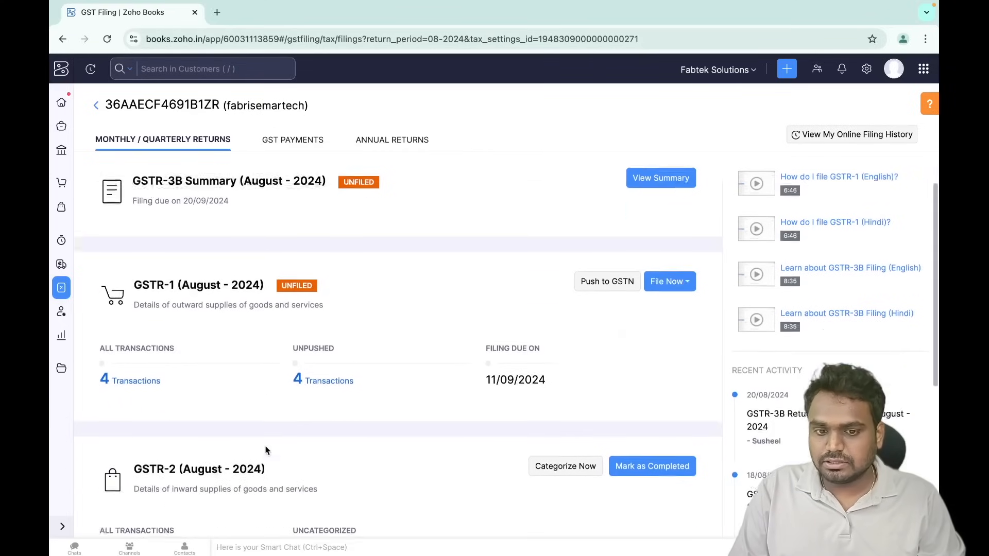
pyautogui.click(601, 229)
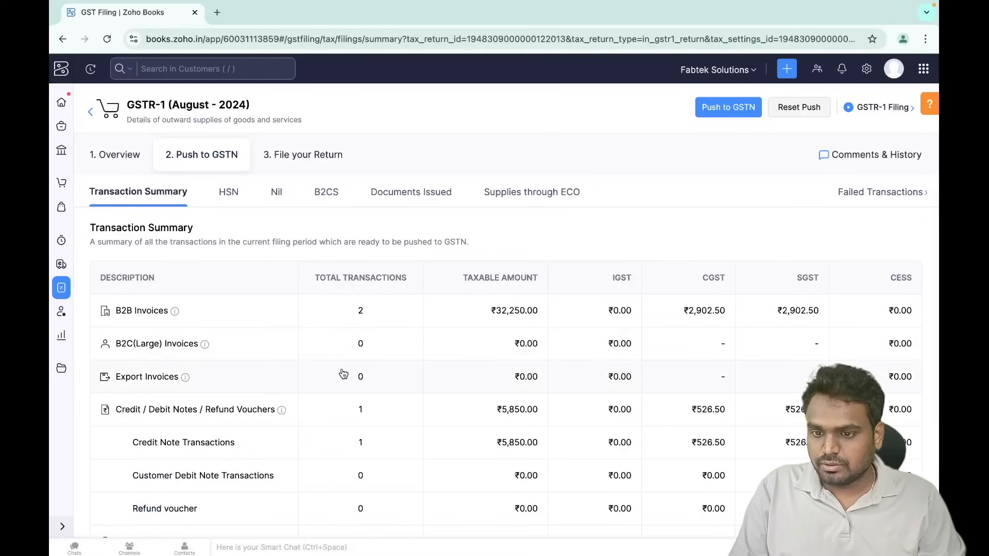
pyautogui.scroll(-1, 343, 375)
pyautogui.scroll(1, 342, 374)
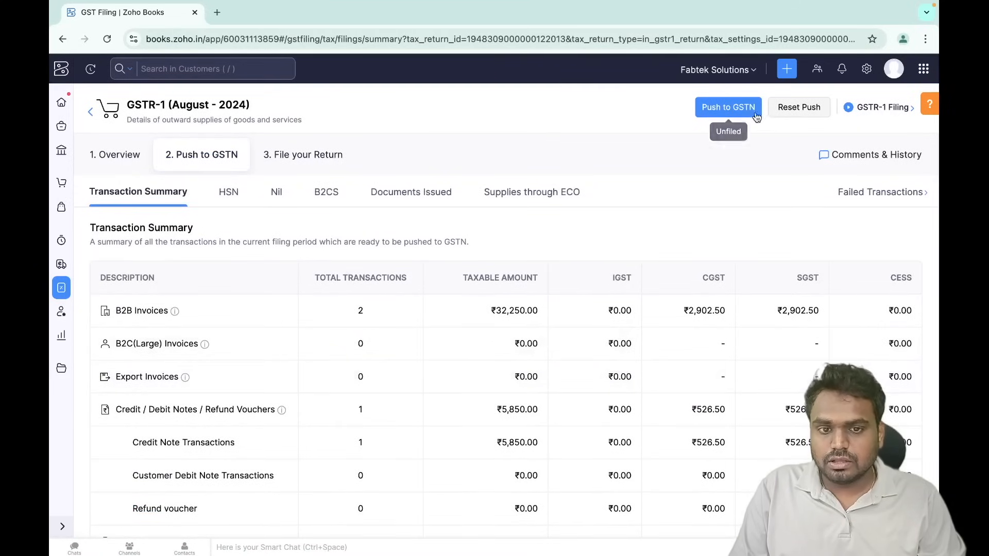
pyautogui.scroll(-2, 568, 365)
pyautogui.scroll(2, 567, 365)
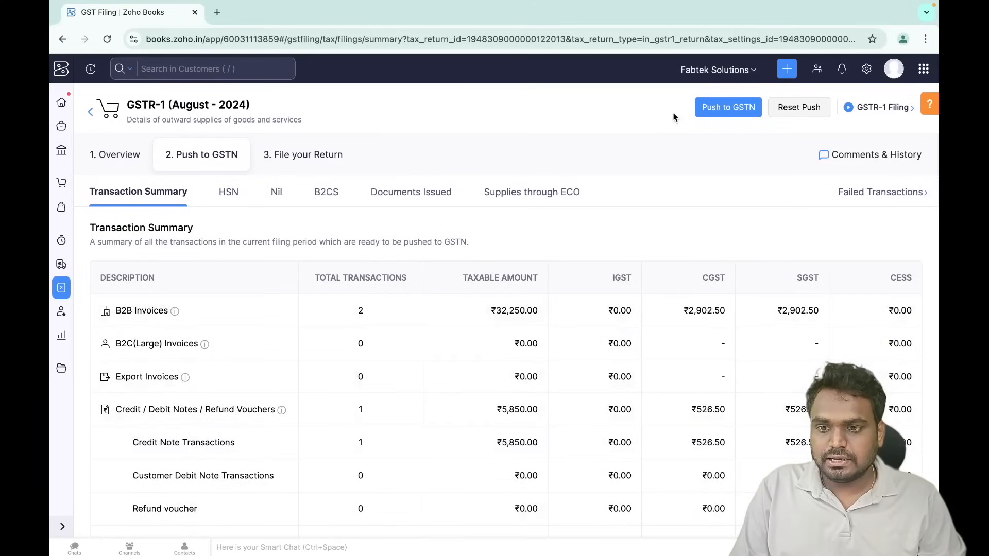
pyautogui.click(743, 108)
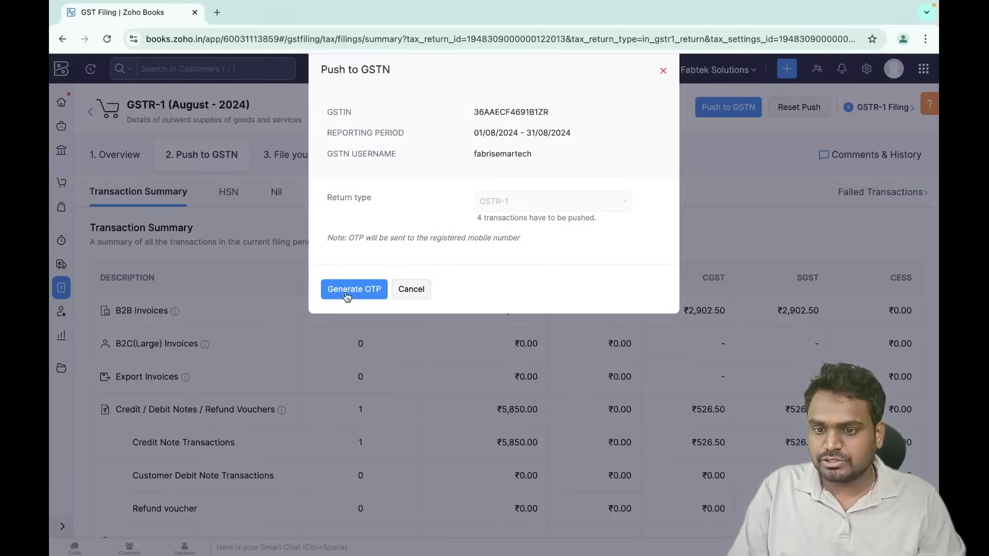
pyautogui.click(410, 289)
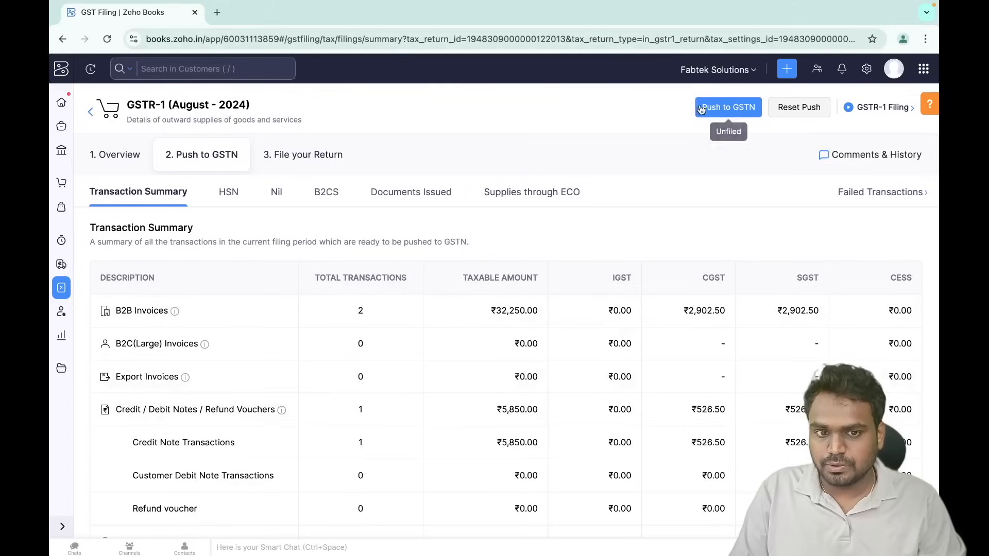
pyautogui.click(94, 120)
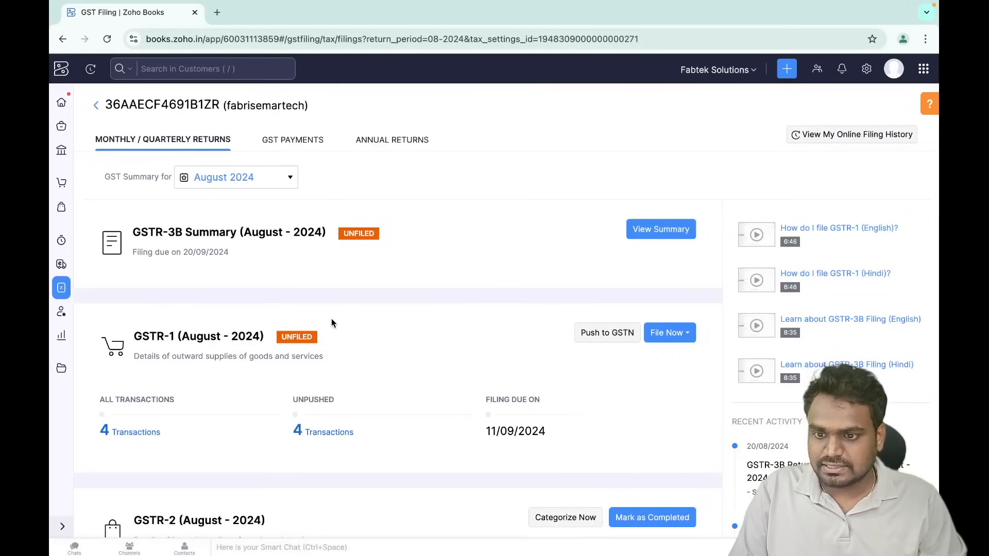
# - Scroll down to look over the GSTR-2 and GSTR-2B return cards, then scroll back up
pyautogui.scroll(-3, 332, 318)
pyautogui.scroll(-4, 331, 320)
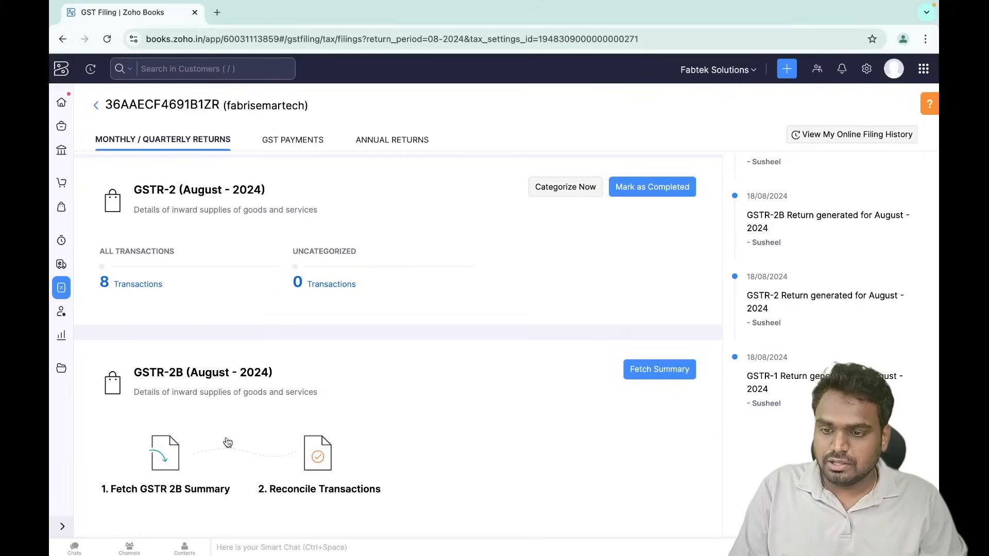
pyautogui.scroll(6, 297, 272)
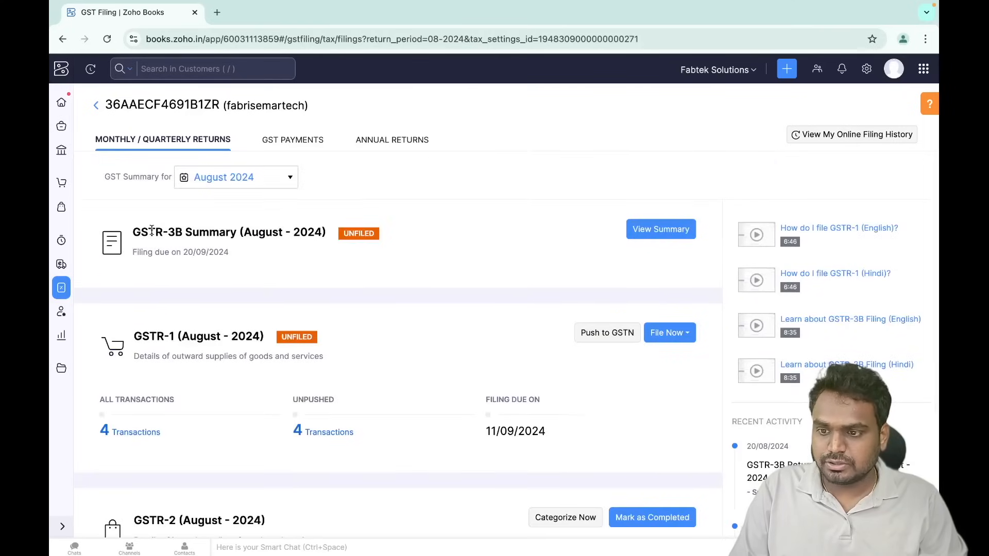
# - Open the August 2024 GSTR-3B summary and scroll through its figures
pyautogui.click(659, 229)
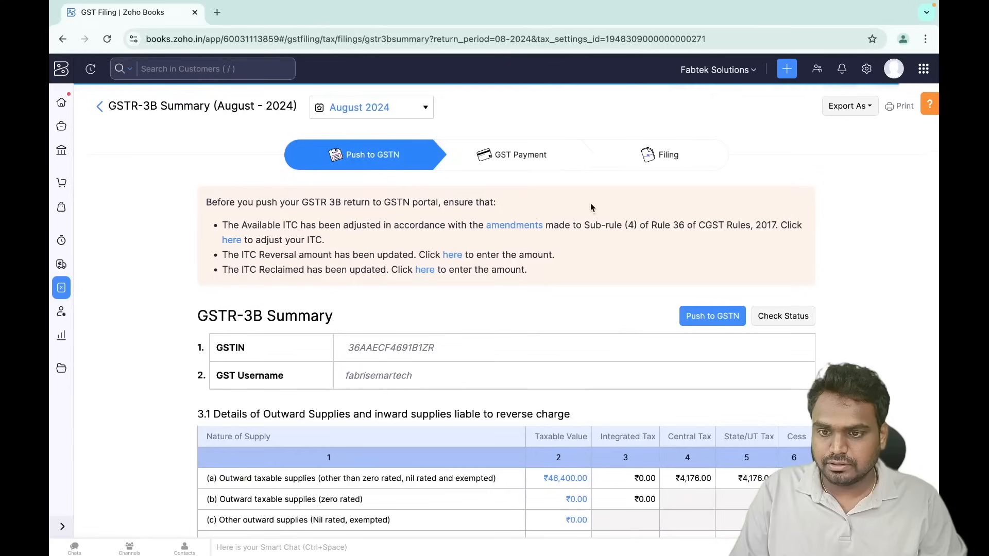
pyautogui.scroll(-1, 430, 363)
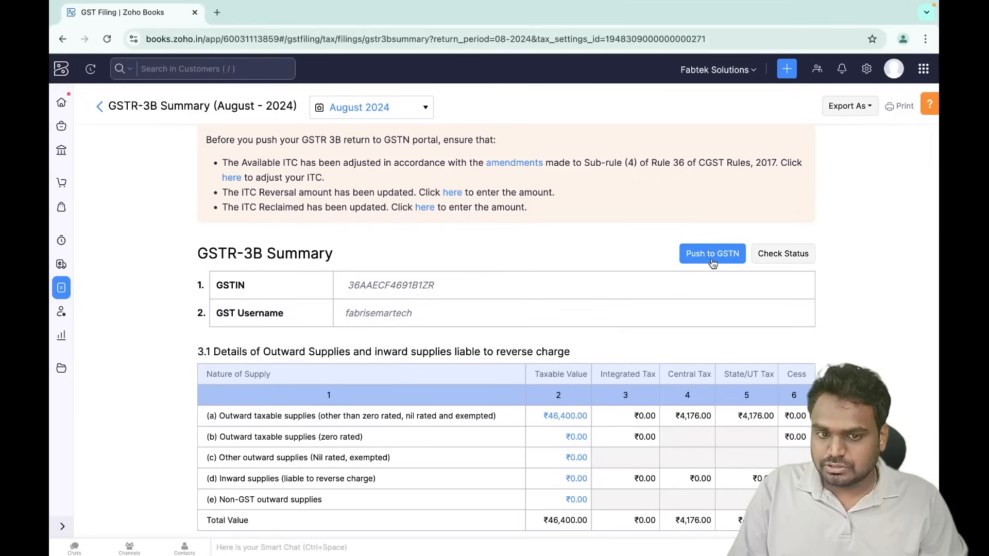
pyautogui.scroll(-10, 523, 327)
pyautogui.scroll(12, 523, 328)
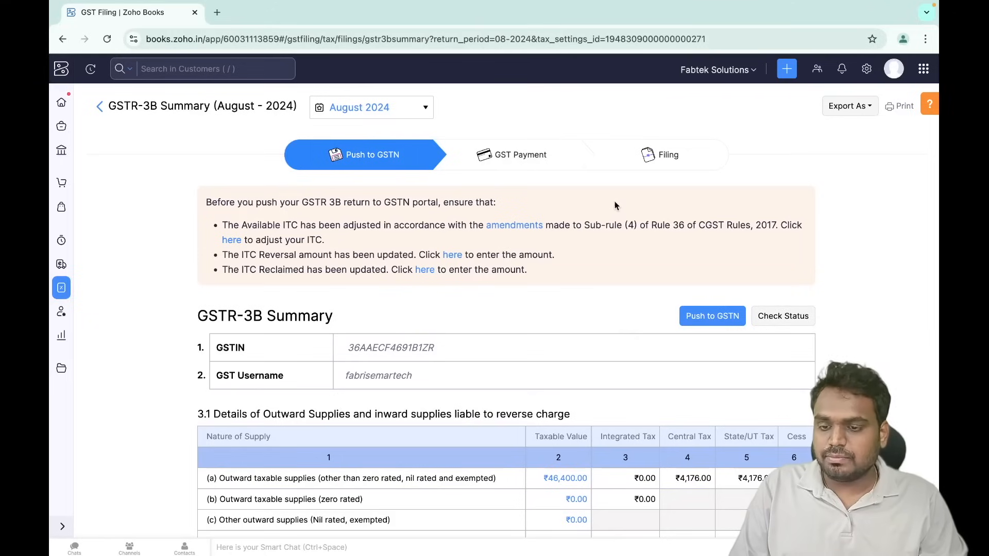
# - Export the GSTR-3B summary as JSON (gstnformat.json) and return to the returns list
pyautogui.click(867, 109)
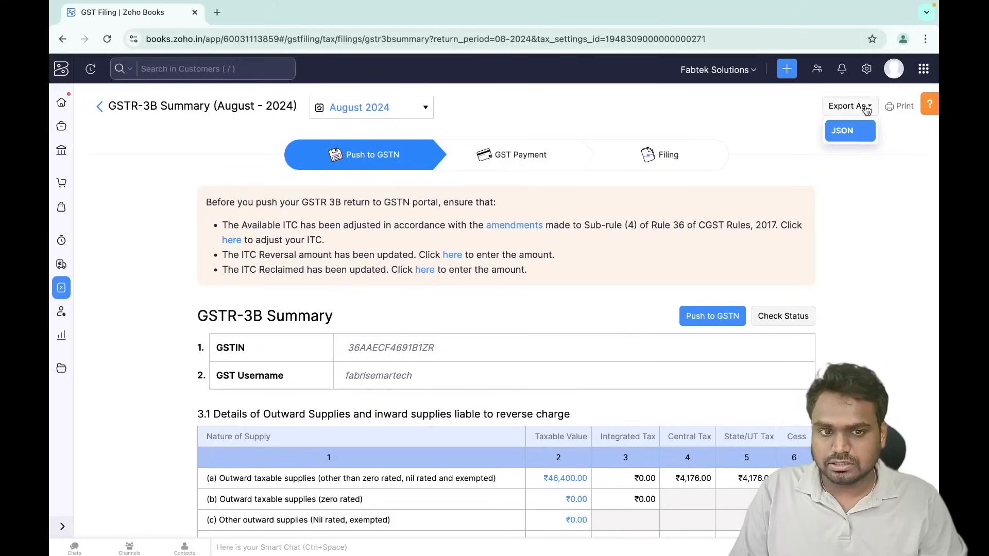
pyautogui.click(851, 132)
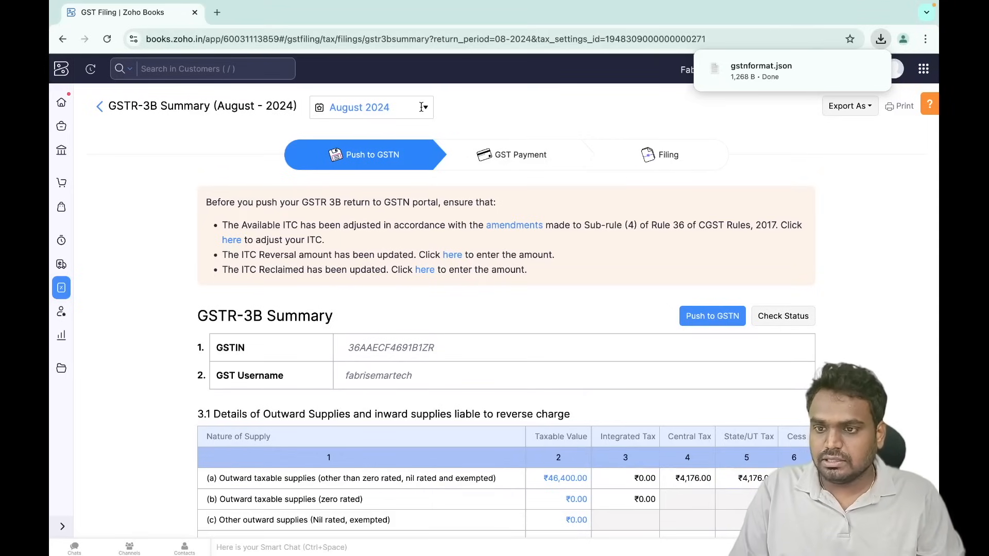
pyautogui.click(100, 107)
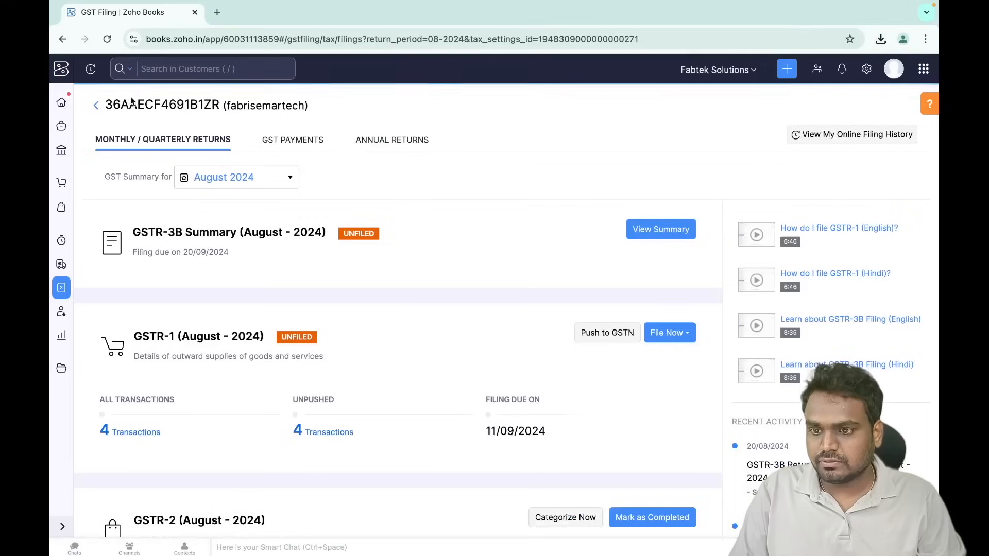
# - Check the GSTR-1 File Now options, then start a new GST payment record under GST Payments
pyautogui.click(306, 144)
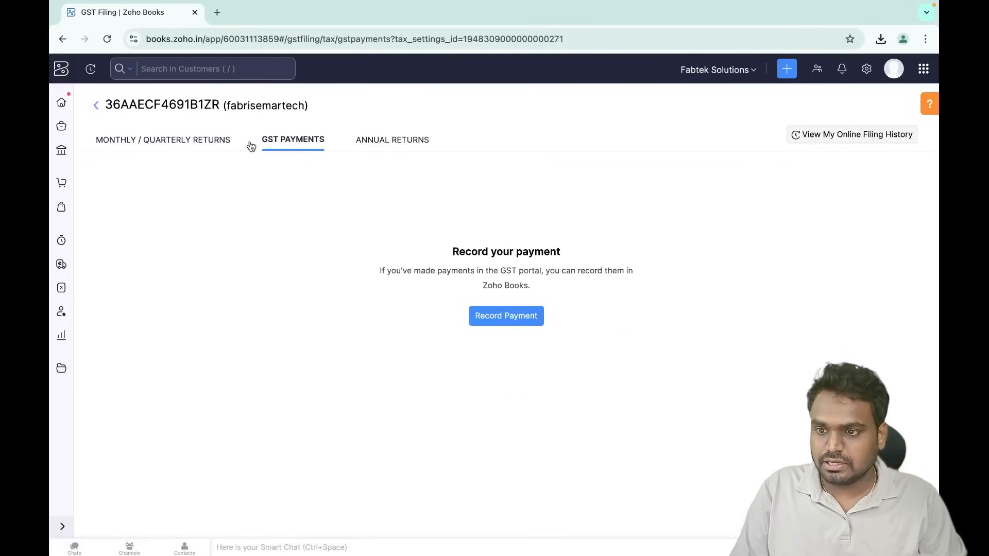
pyautogui.click(210, 141)
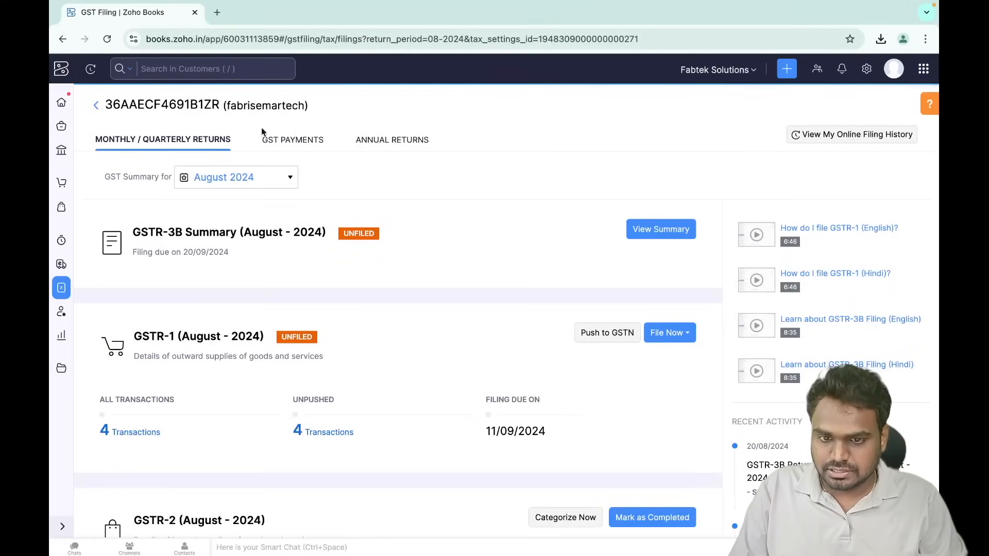
pyautogui.click(692, 335)
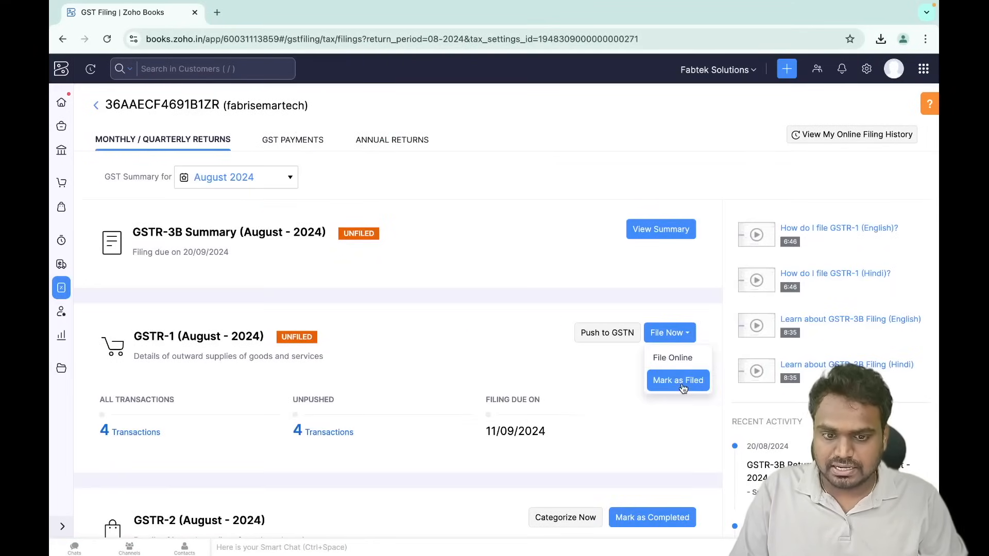
pyautogui.scroll(-2, 707, 283)
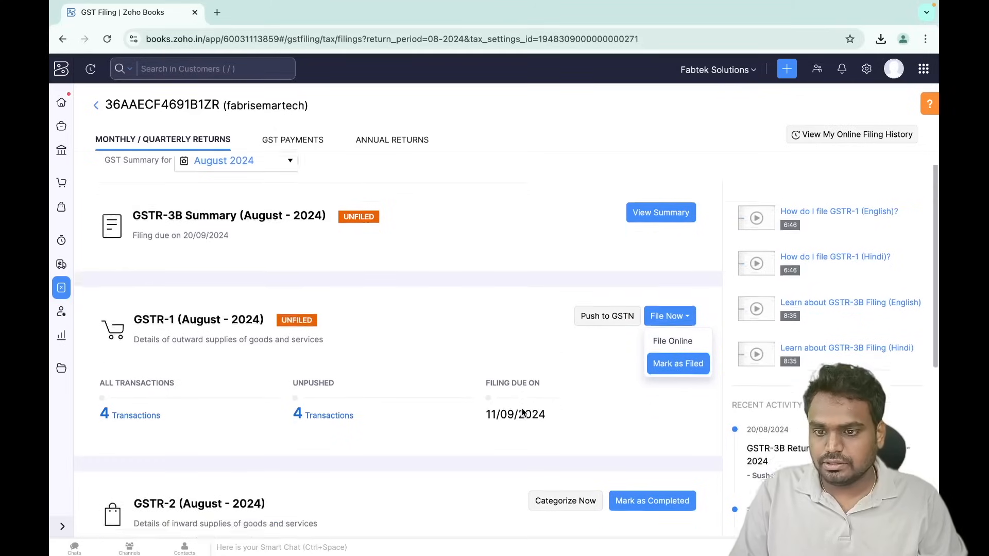
pyautogui.click(294, 142)
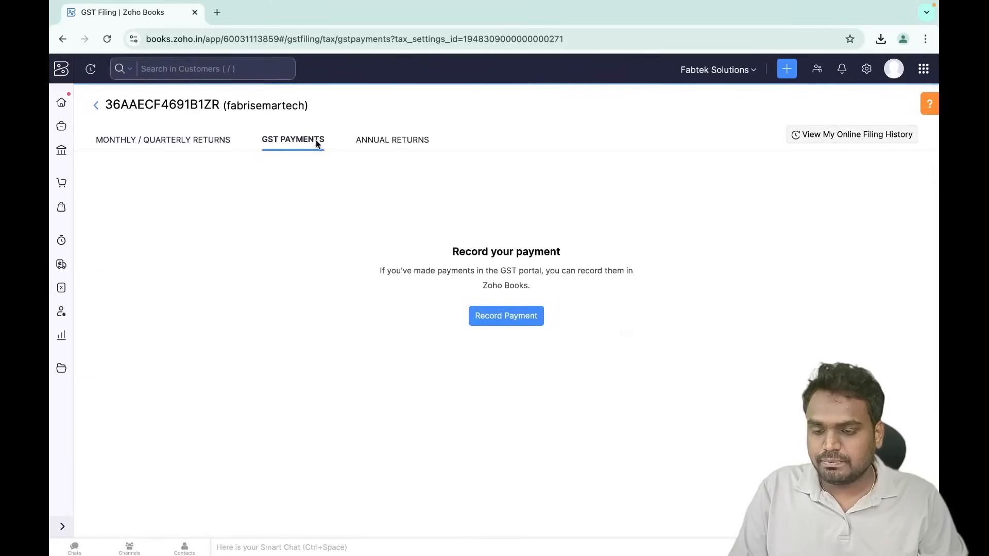
pyautogui.click(527, 317)
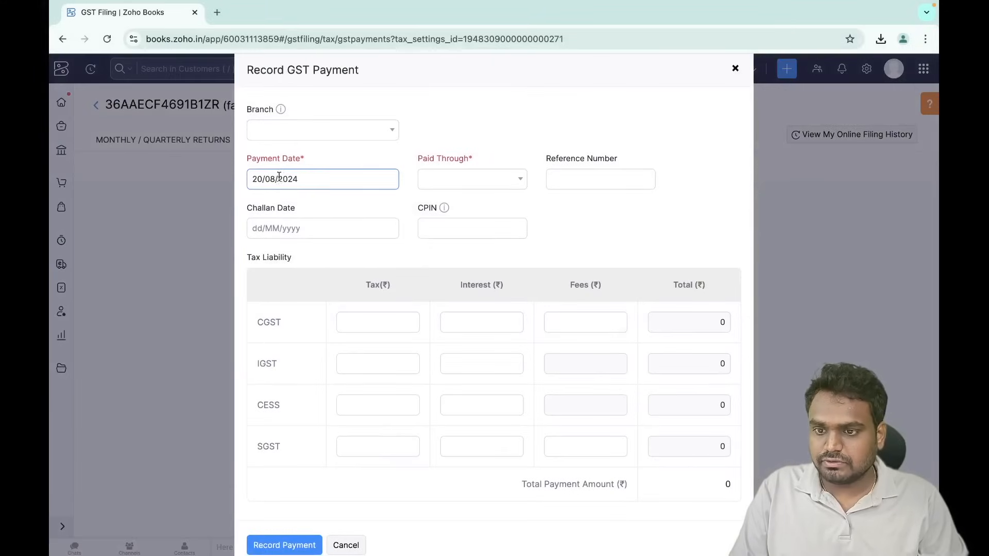
# - Choose Kotak Bank as the Paid Through account, then cancel the GST payment without saving
pyautogui.click(473, 185)
pyautogui.click(464, 232)
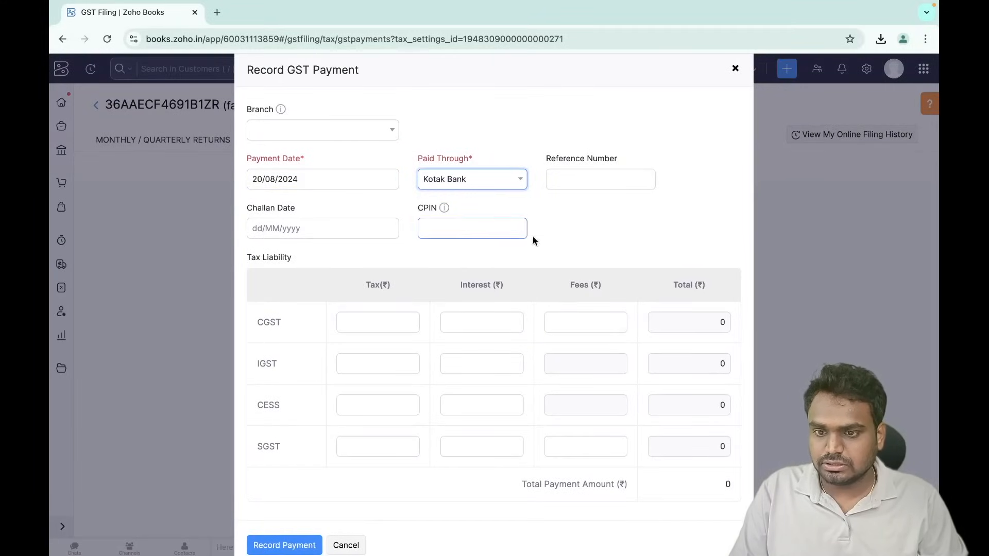
pyautogui.scroll(-1, 365, 382)
pyautogui.scroll(-1, 391, 372)
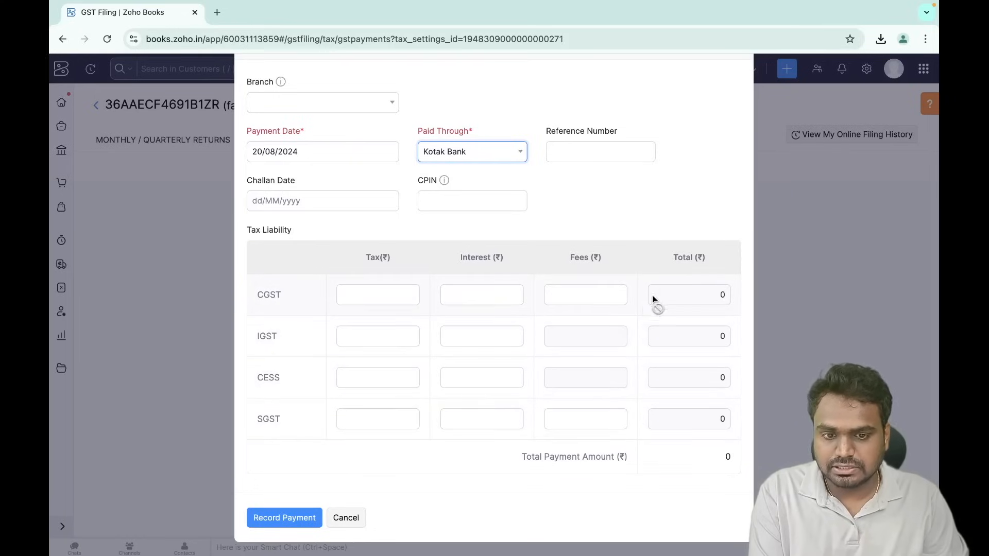
pyautogui.click(346, 518)
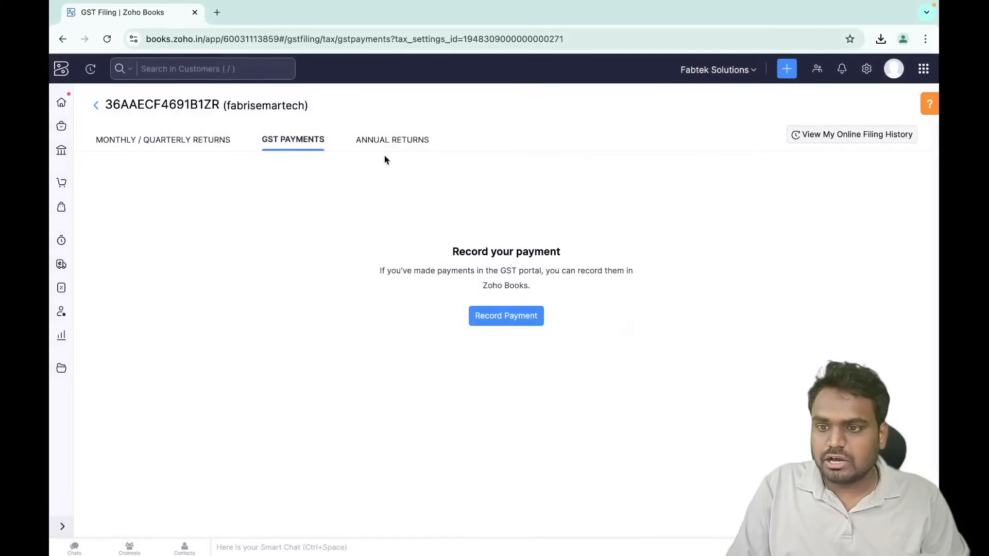
# - View the GSTR-9 Annual Returns page, go back through the GSTIN list to Home, then open Reports
pyautogui.click(387, 139)
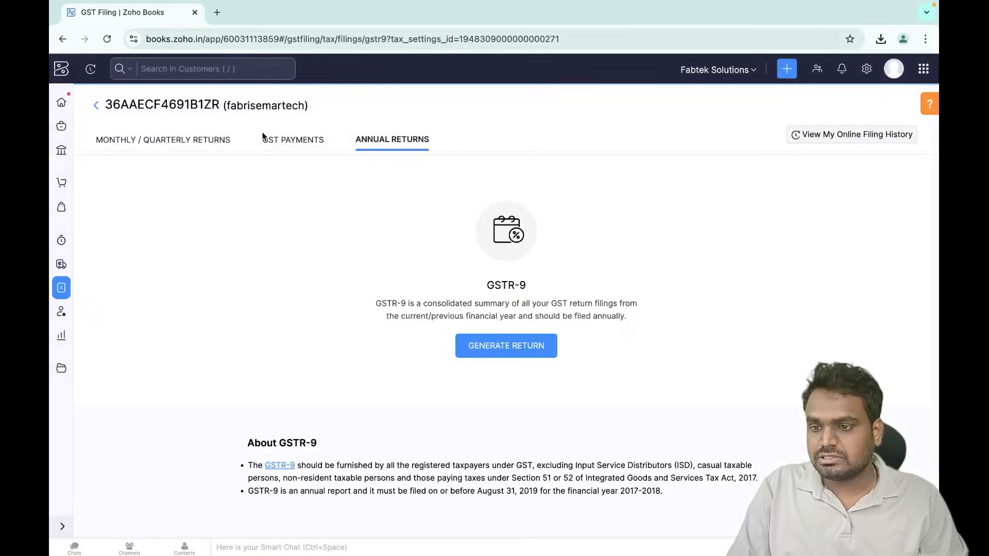
pyautogui.click(96, 108)
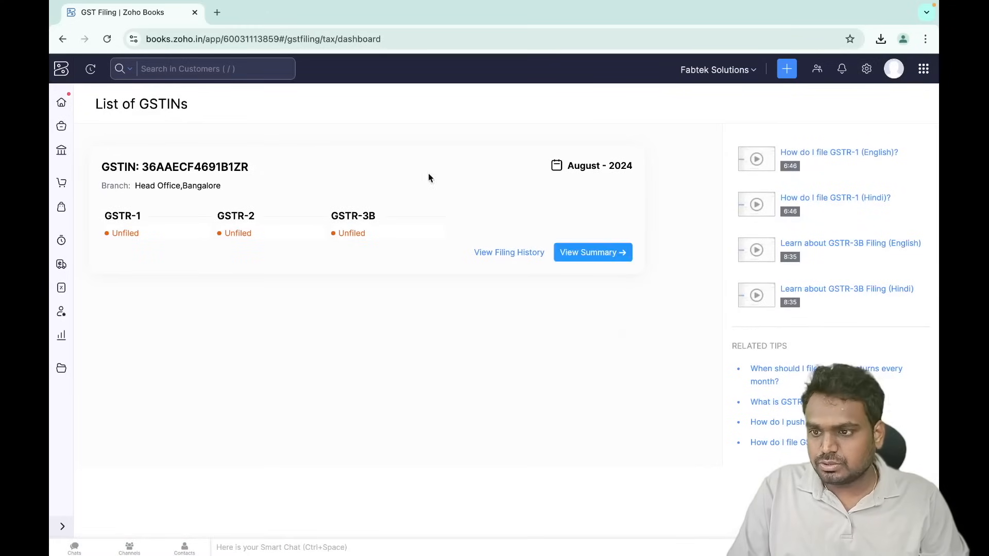
pyautogui.click(63, 104)
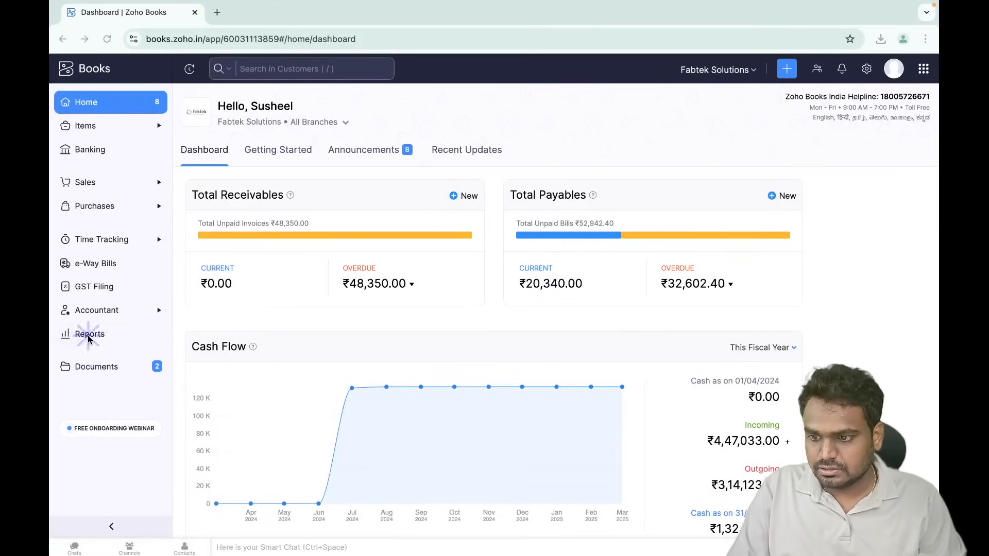
pyautogui.click(89, 335)
# - Open the Summary of Outward Supplies (GSTR-1) report from the Taxes reports group
pyautogui.scroll(-2, 196, 460)
pyautogui.scroll(-3, 197, 459)
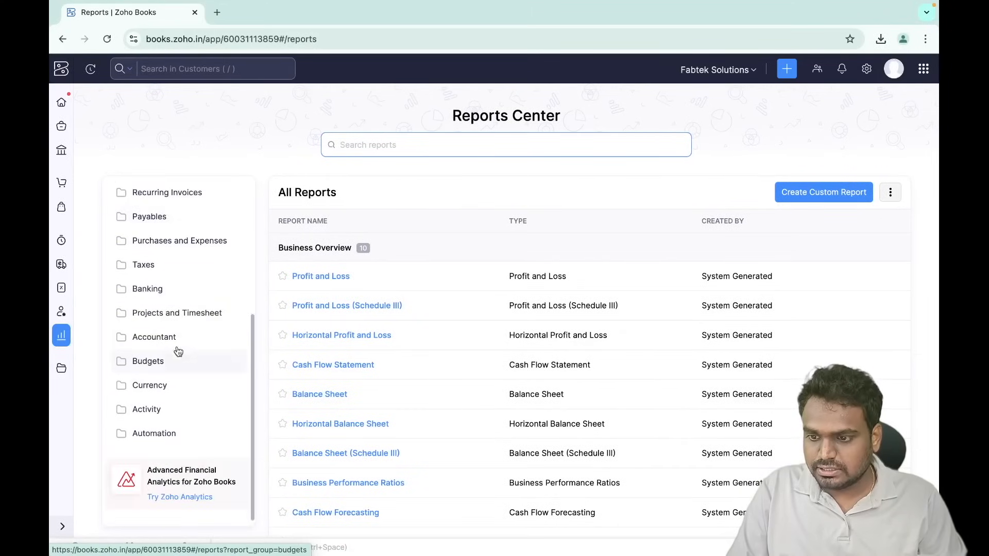
pyautogui.click(157, 266)
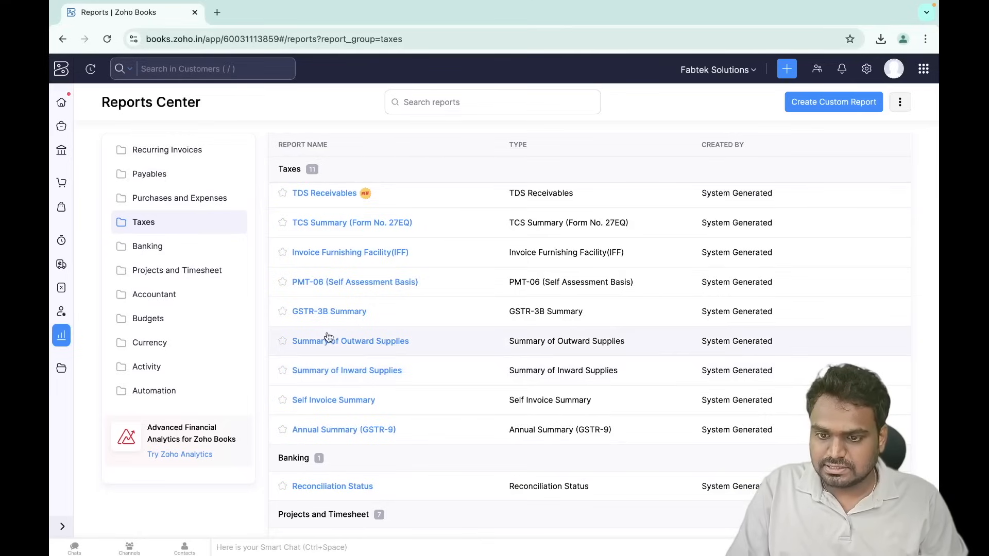
pyautogui.click(343, 343)
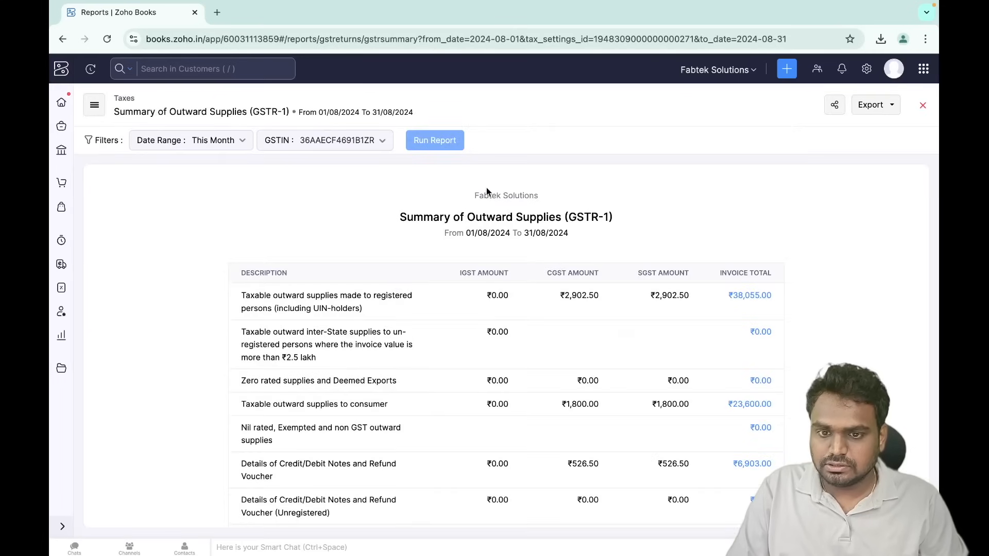
pyautogui.moveTo(572, 216); pyautogui.dragTo(653, 220)
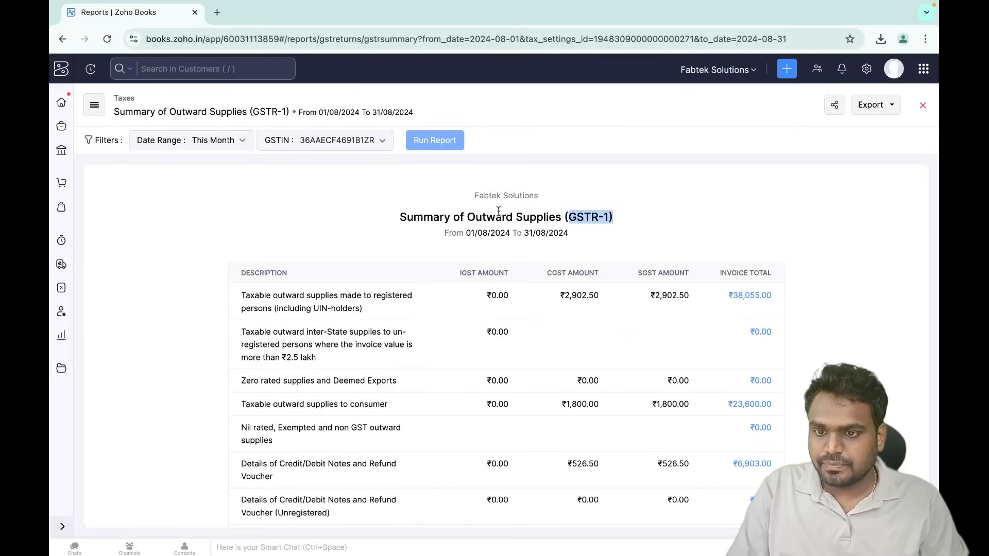
# - Confirm the report's GSTIN, review the date range options, and return to the Taxes list
pyautogui.click(328, 141)
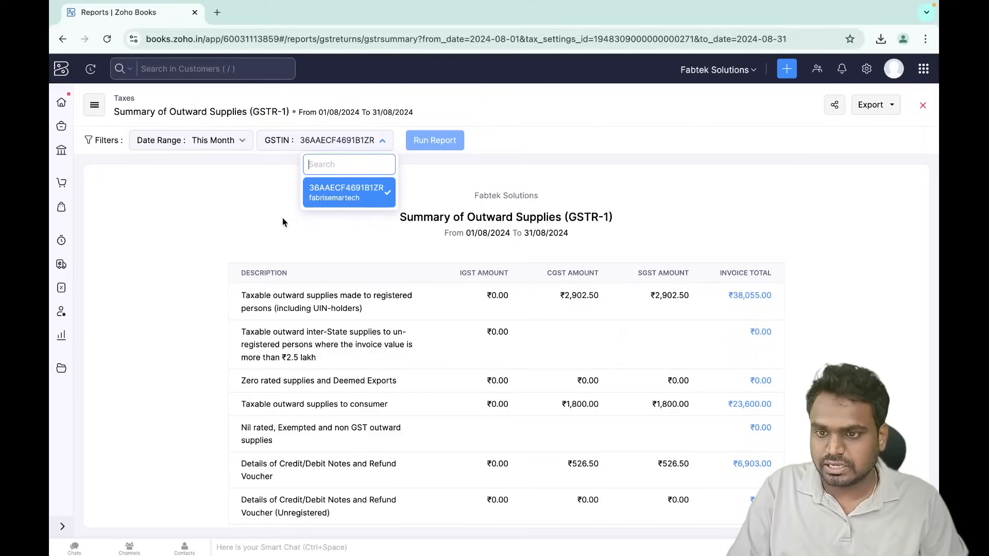
pyautogui.click(347, 199)
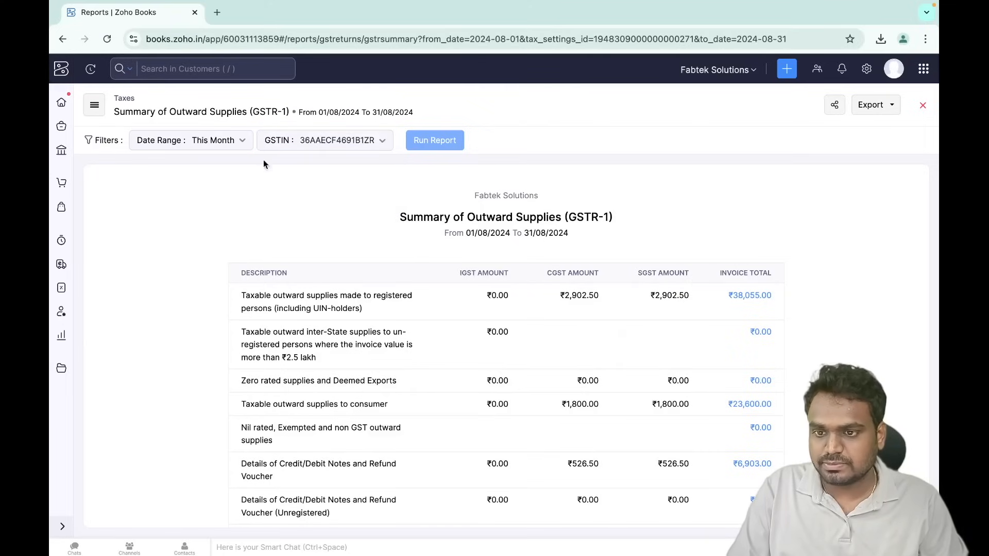
pyautogui.click(226, 141)
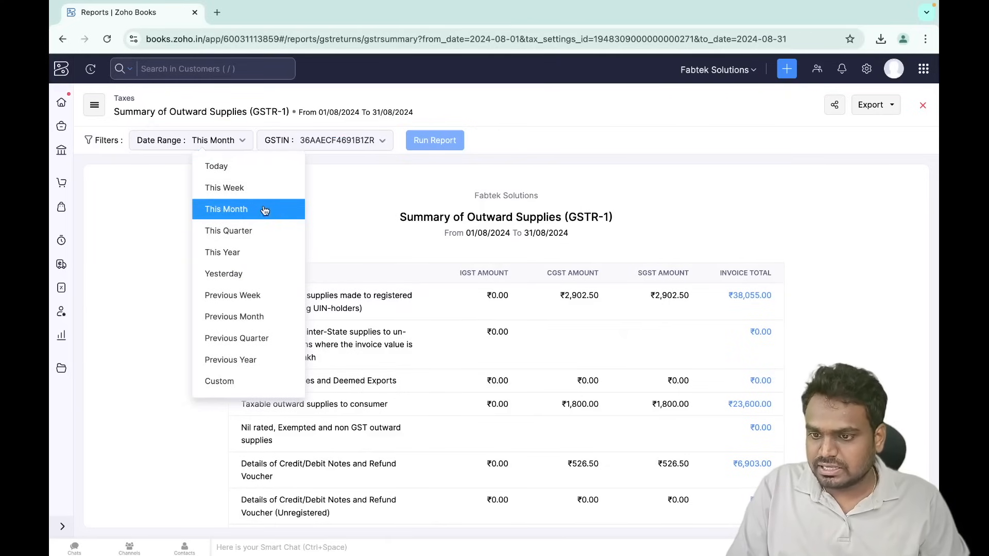
pyautogui.click(330, 186)
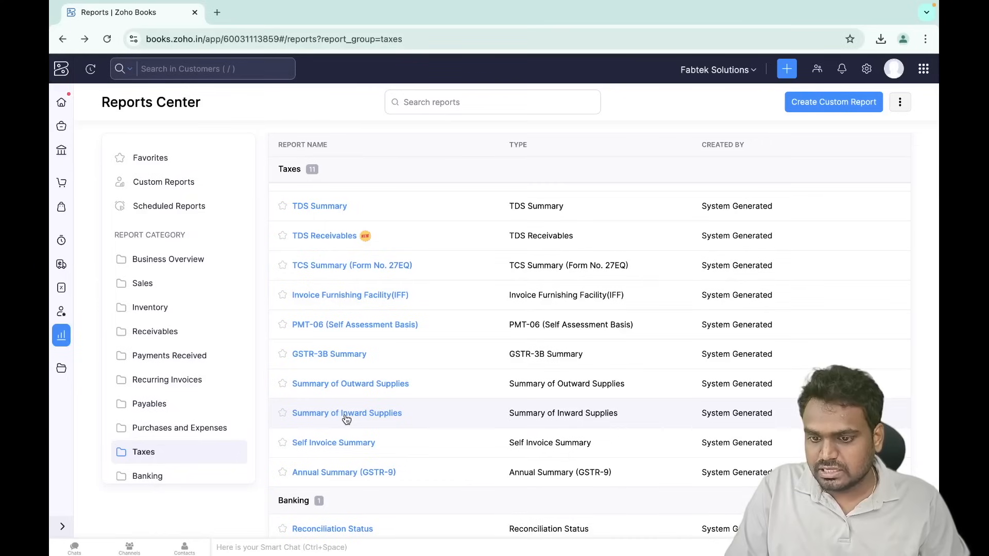
# - Review the Summary of Inward Supplies (GSTR-2) showing ₹1,43,960 registered purchases, then close it
pyautogui.click(347, 415)
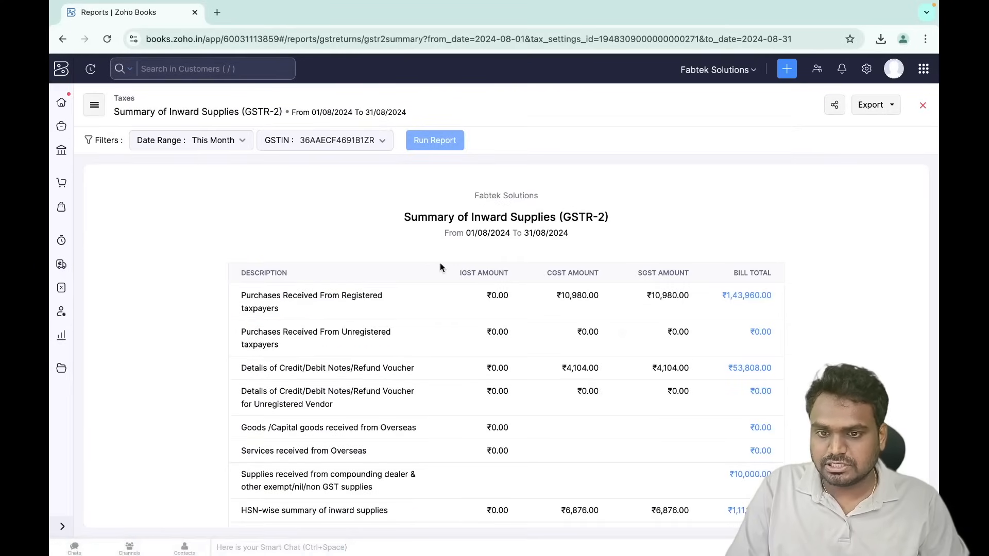
pyautogui.scroll(-3, 293, 234)
pyautogui.scroll(3, 293, 236)
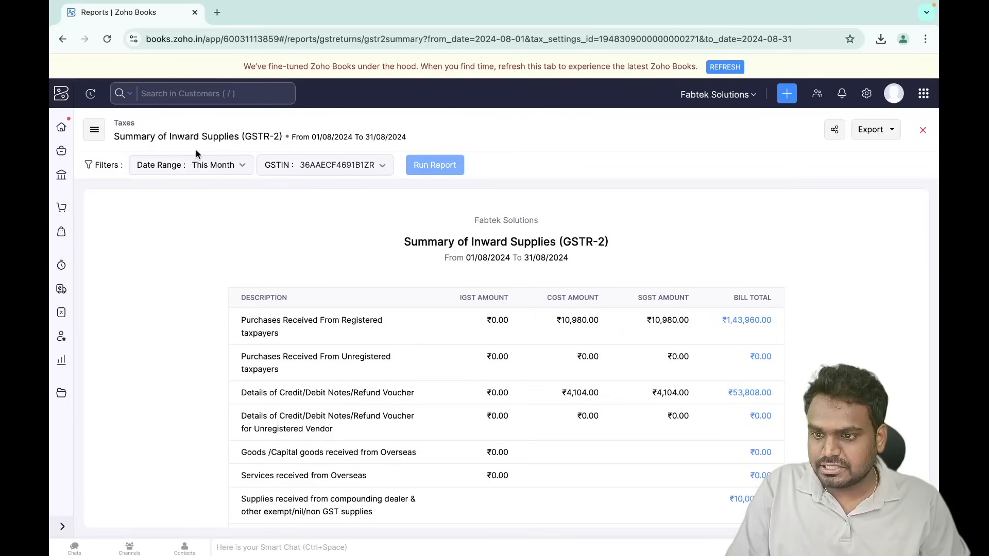
pyautogui.scroll(-3, 384, 302)
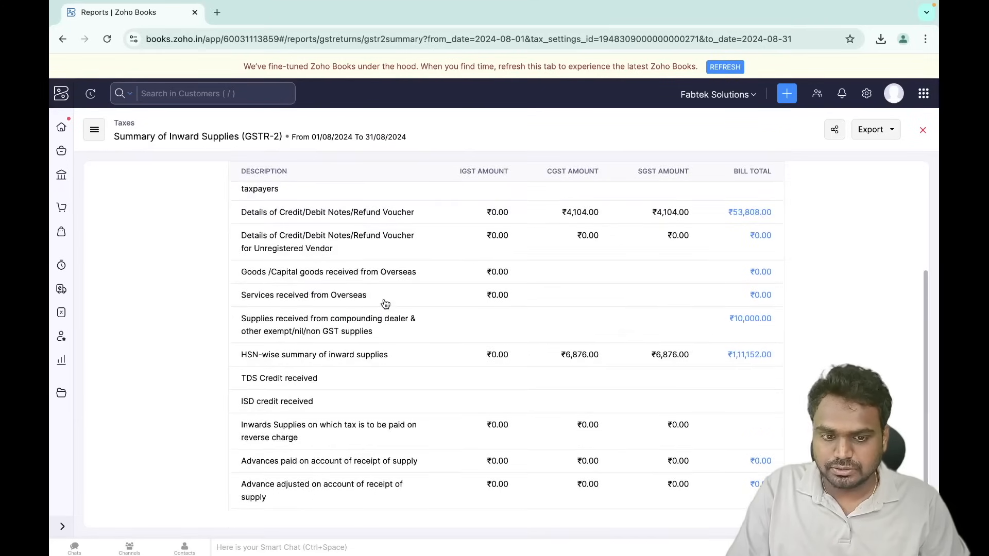
pyautogui.scroll(3, 512, 290)
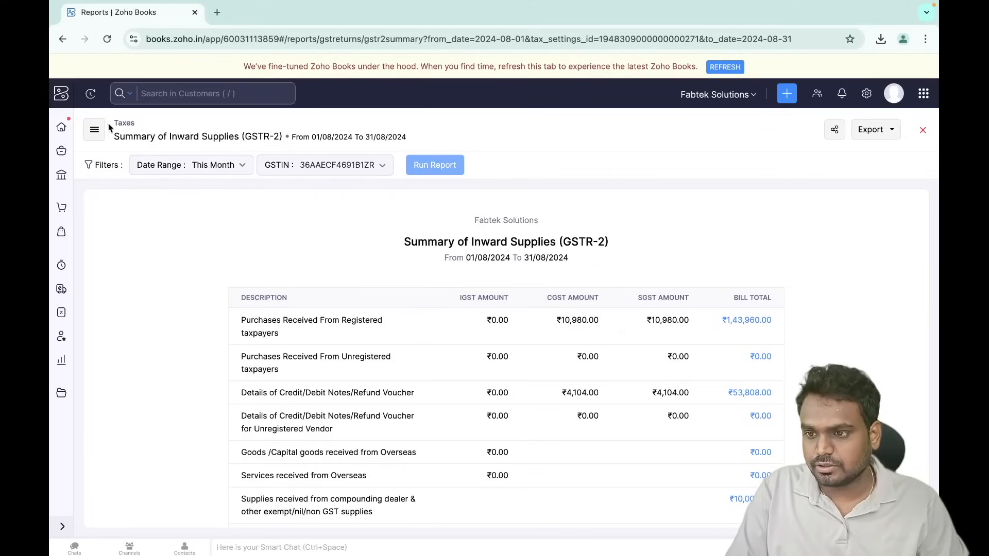
pyautogui.click(925, 130)
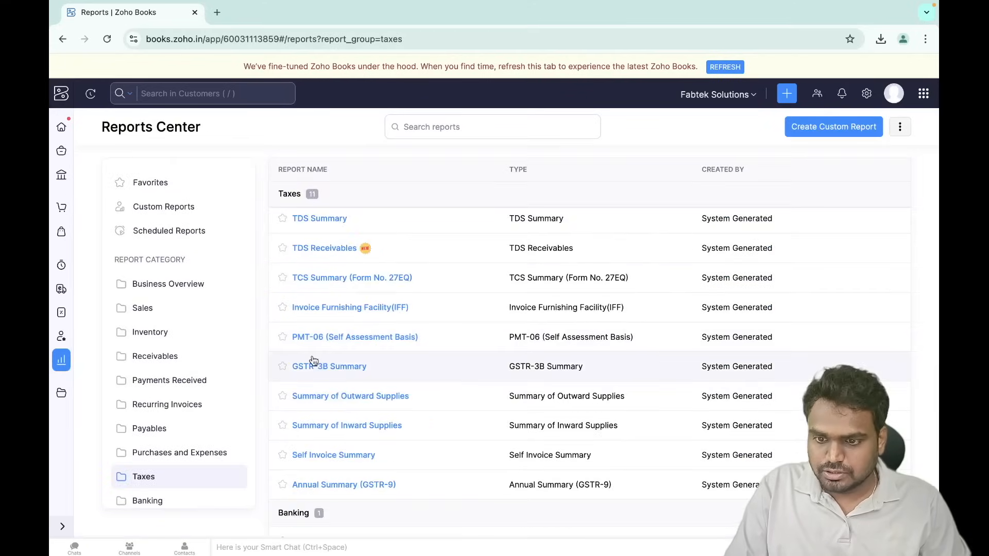
# - Export the GSTR-3B Summary report (₹46,400 outward taxable supplies) as JSON, then go Home
pyautogui.click(336, 368)
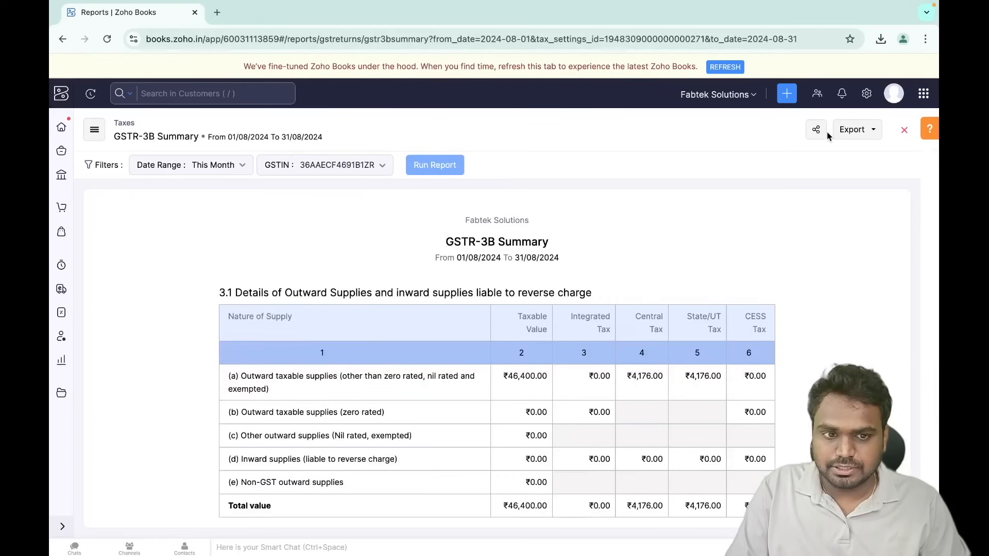
pyautogui.click(870, 130)
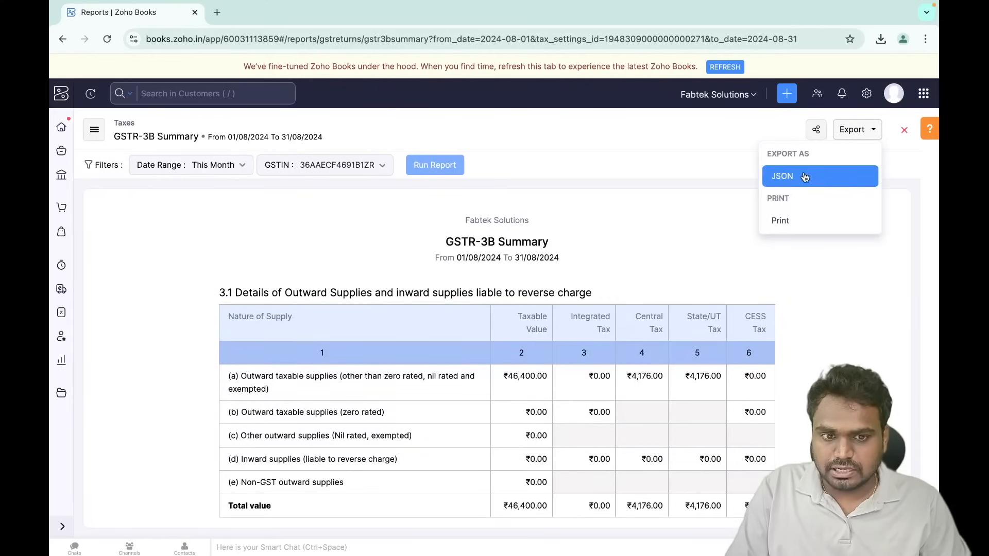
pyautogui.click(721, 224)
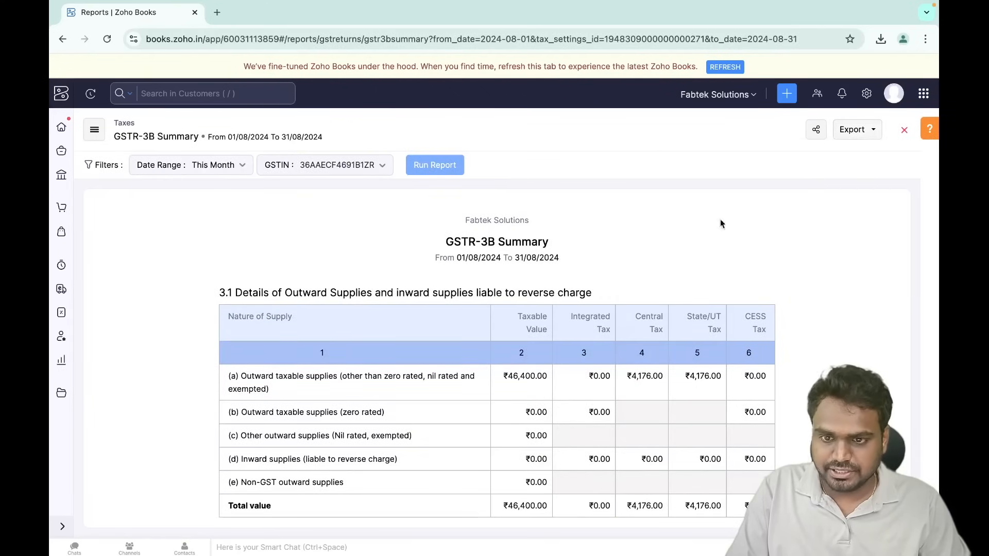
pyautogui.click(53, 132)
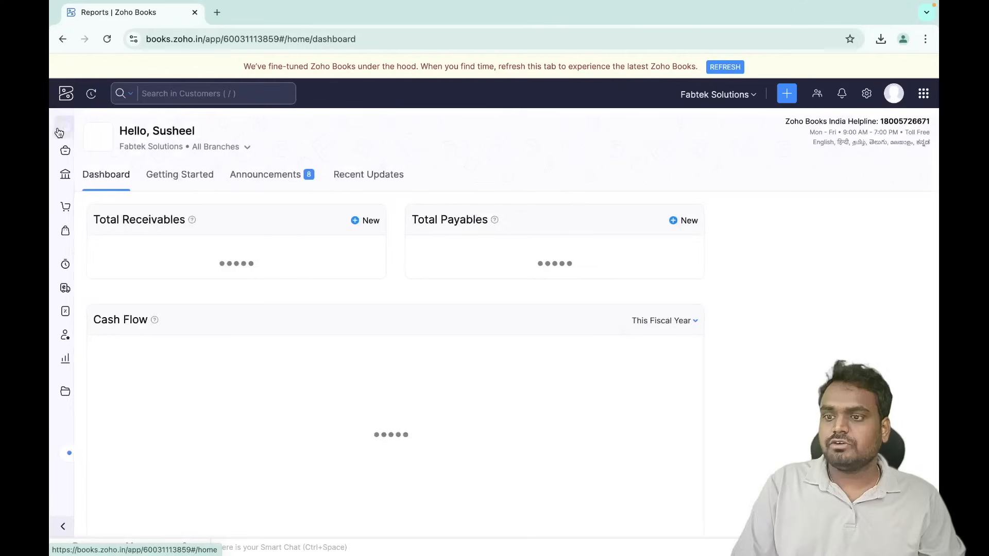
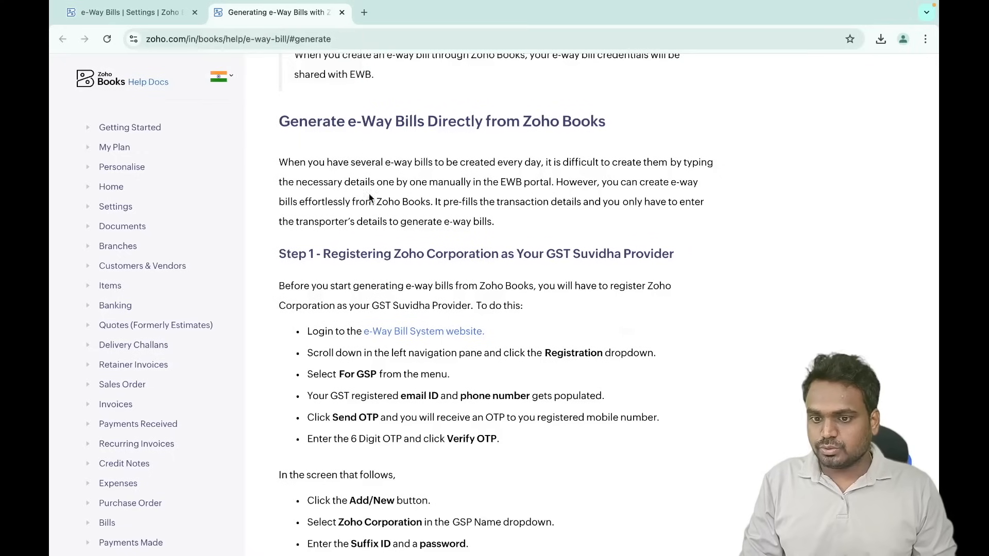
# - Open the e-Way Bill System site and go to Registration > For GSP
pyautogui.click(410, 332)
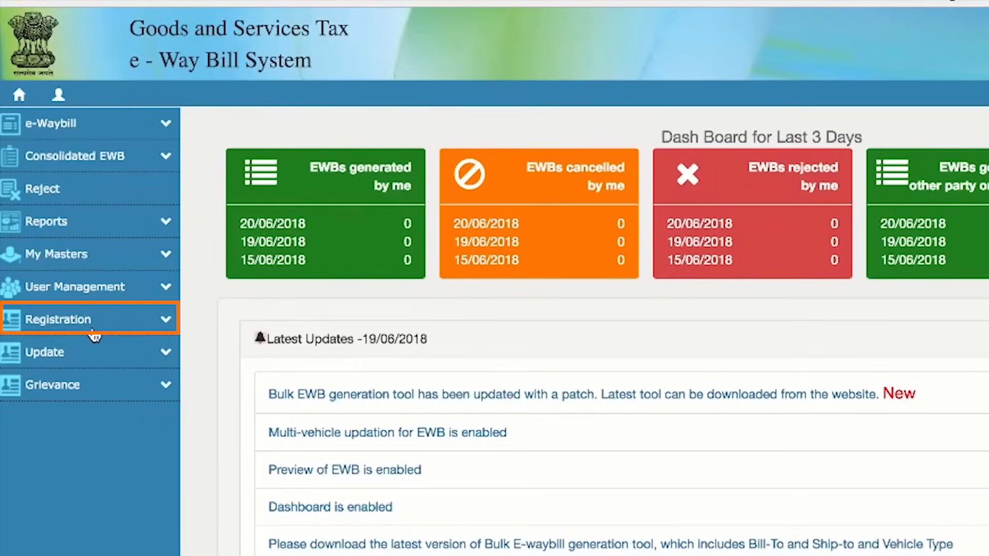
pyautogui.click(166, 321)
pyautogui.click(51, 404)
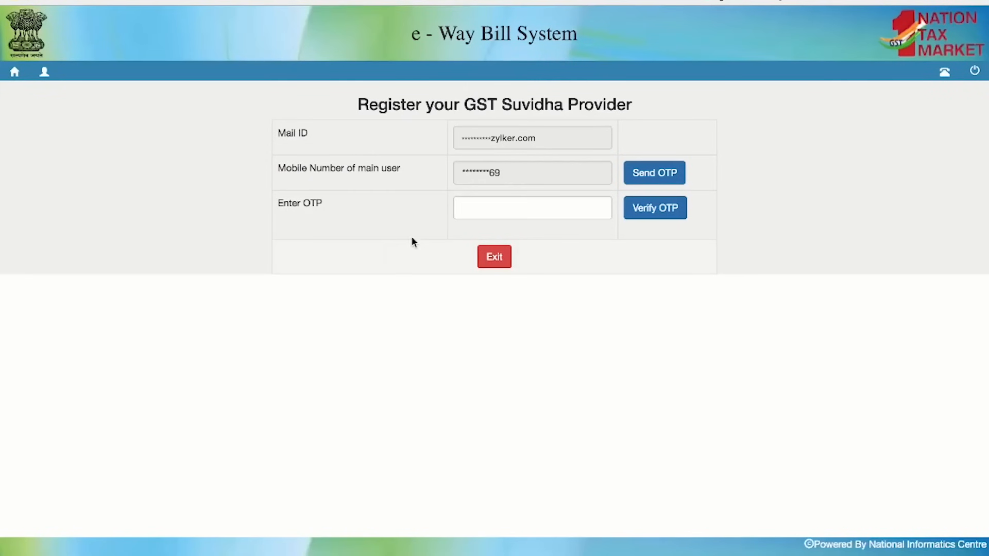
# - Register Zoho Corporation as GSP with username suffix 'GSP' and the account password confirmed
pyautogui.click(422, 202)
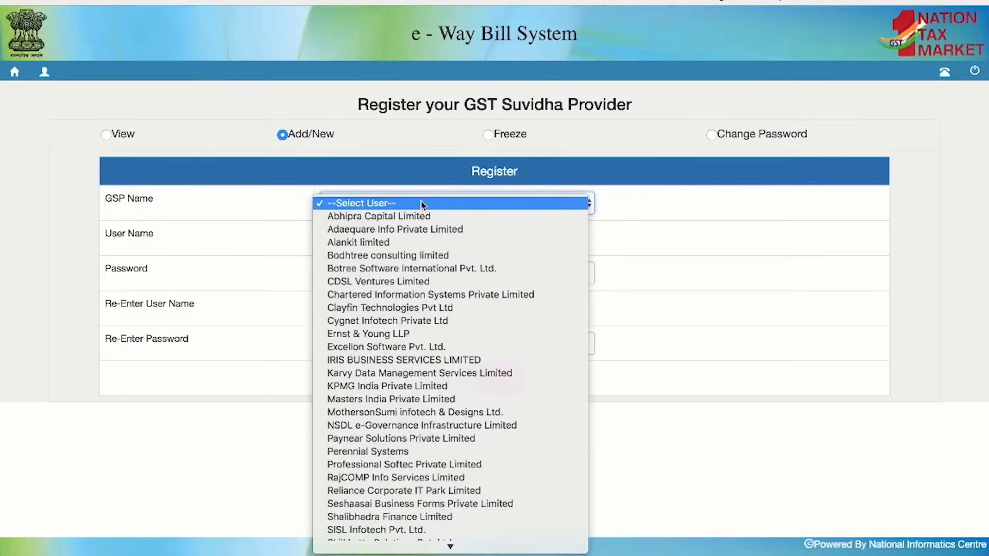
pyautogui.press('z')
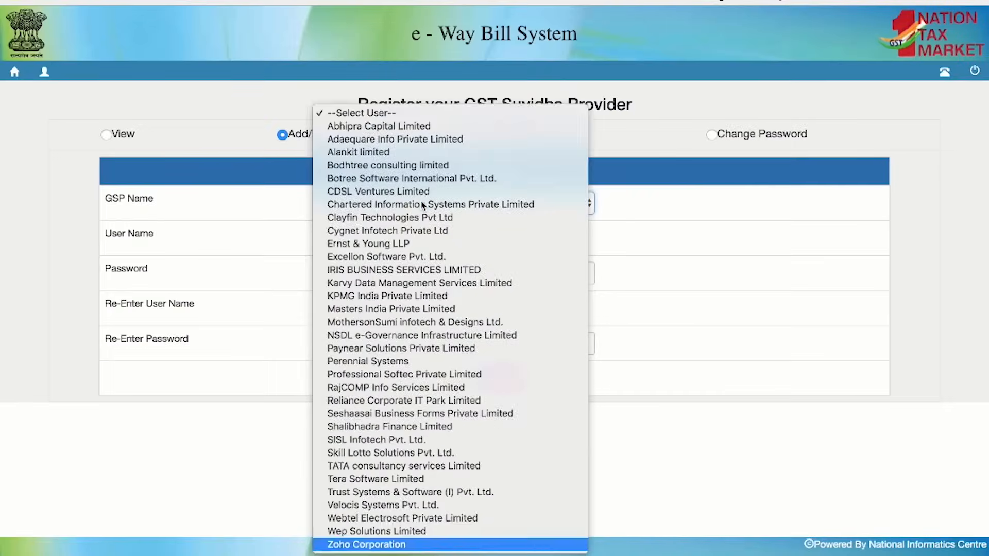
pyautogui.press('Return')
pyautogui.click(441, 269)
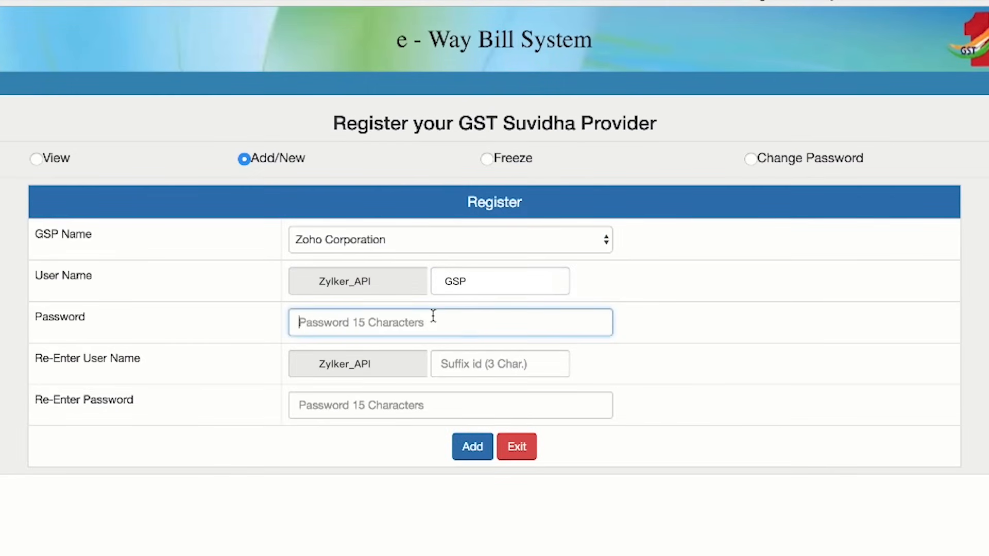
pyautogui.write('••••••••')
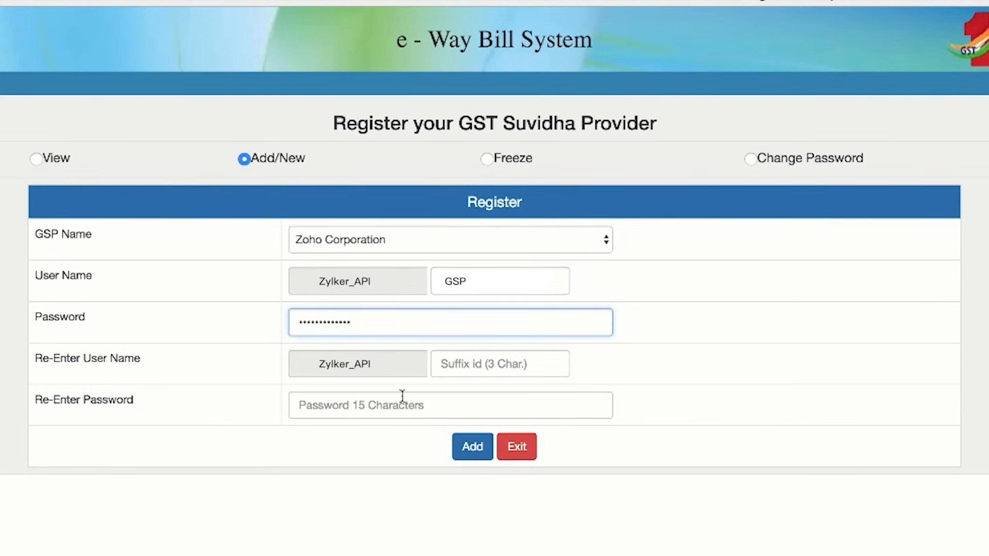
pyautogui.click(470, 368)
pyautogui.write('GSP')
pyautogui.click(420, 406)
pyautogui.write('••••••••••••')
pyautogui.click(474, 517)
pyautogui.click(470, 456)
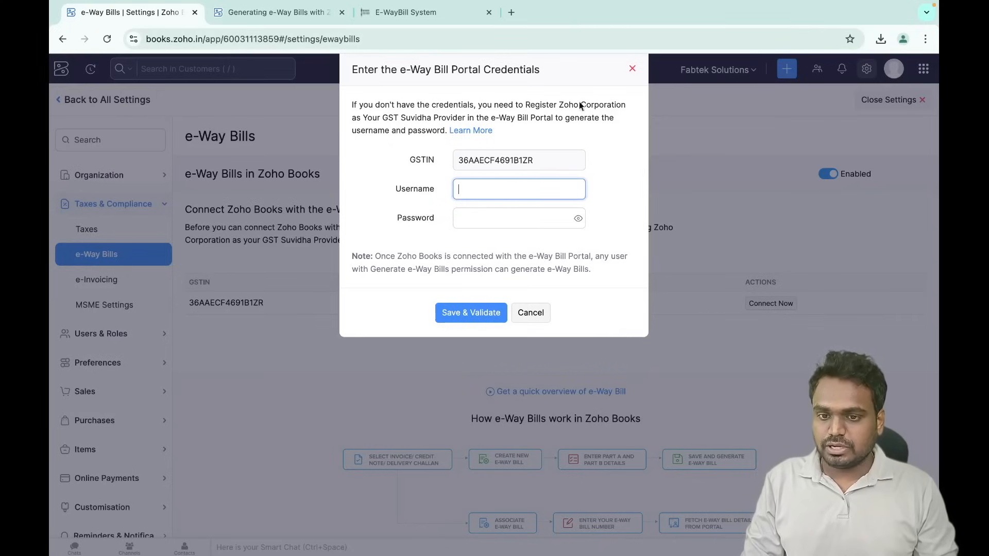
# - Cancel the e-Way Bill portal credentials prompt and close Settings back to the dashboard
pyautogui.click(536, 316)
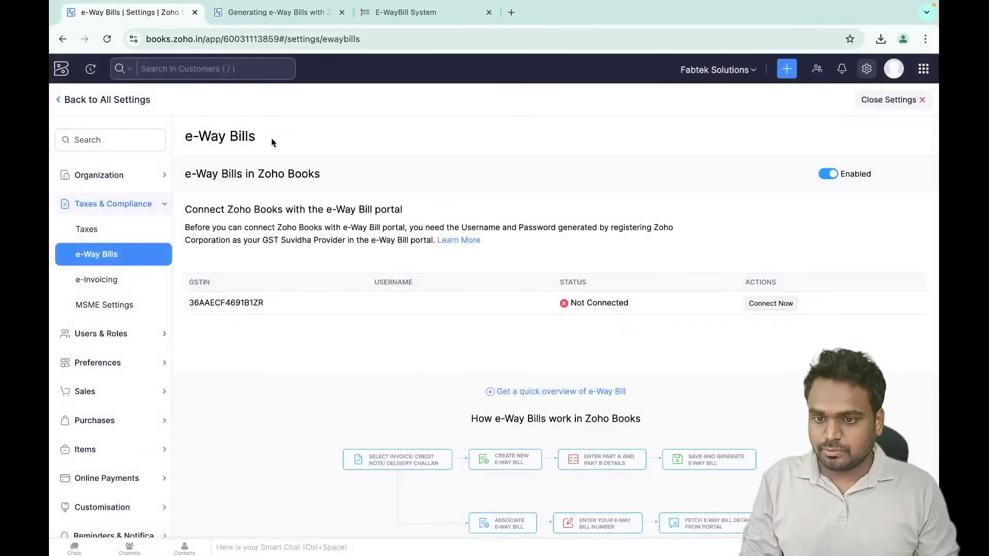
pyautogui.click(66, 104)
pyautogui.click(852, 107)
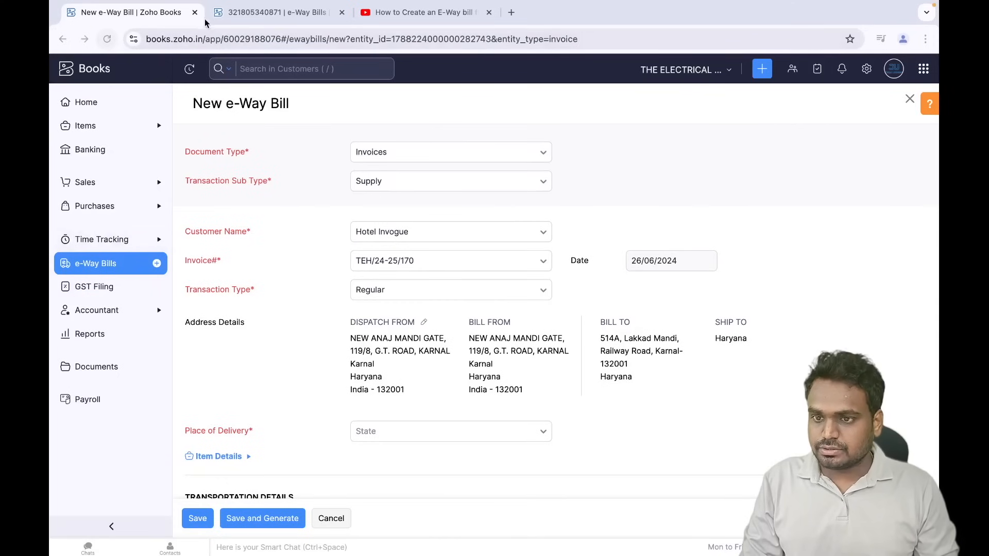
# - Show the e-Way Bills list filtered to Generated status
pyautogui.click(259, 20)
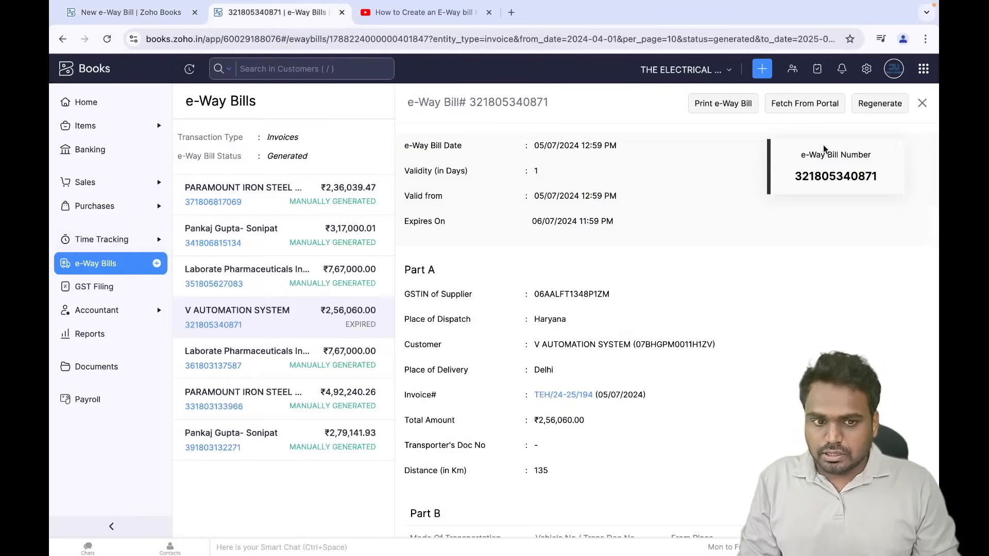
pyautogui.click(922, 103)
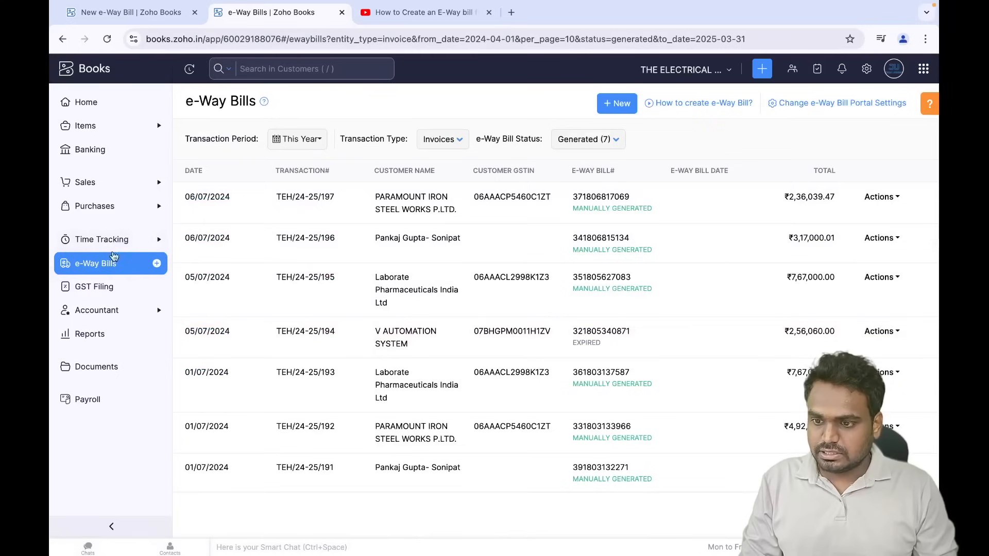
pyautogui.click(114, 257)
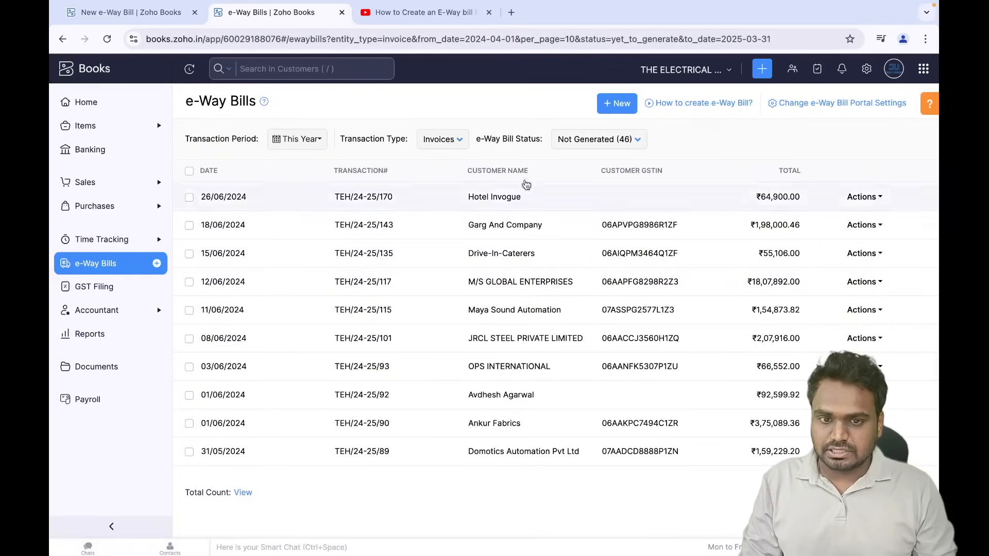
pyautogui.click(615, 135)
pyautogui.click(597, 186)
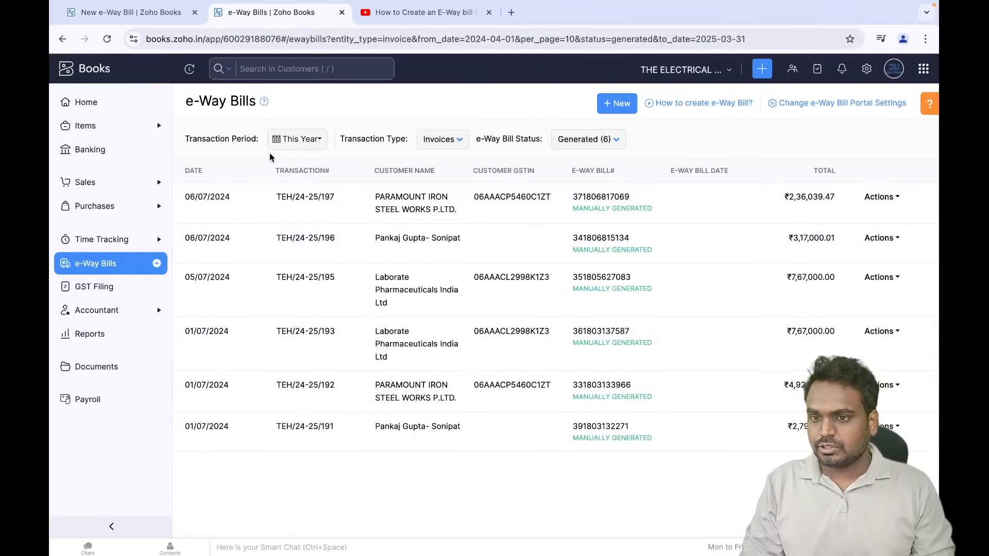
# - Start a new e-Way Bill, then cancel it and discard the unsaved changes
pyautogui.click(612, 109)
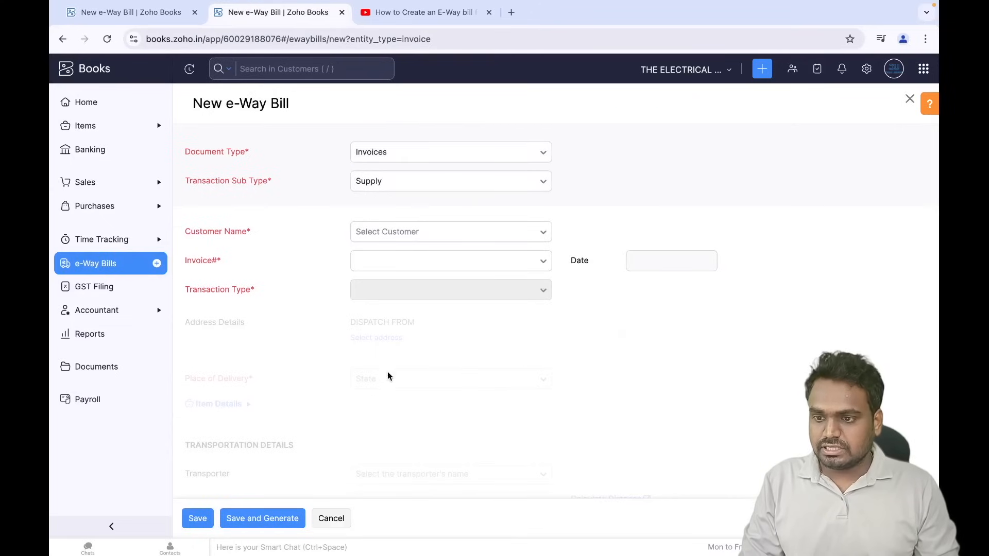
pyautogui.click(338, 519)
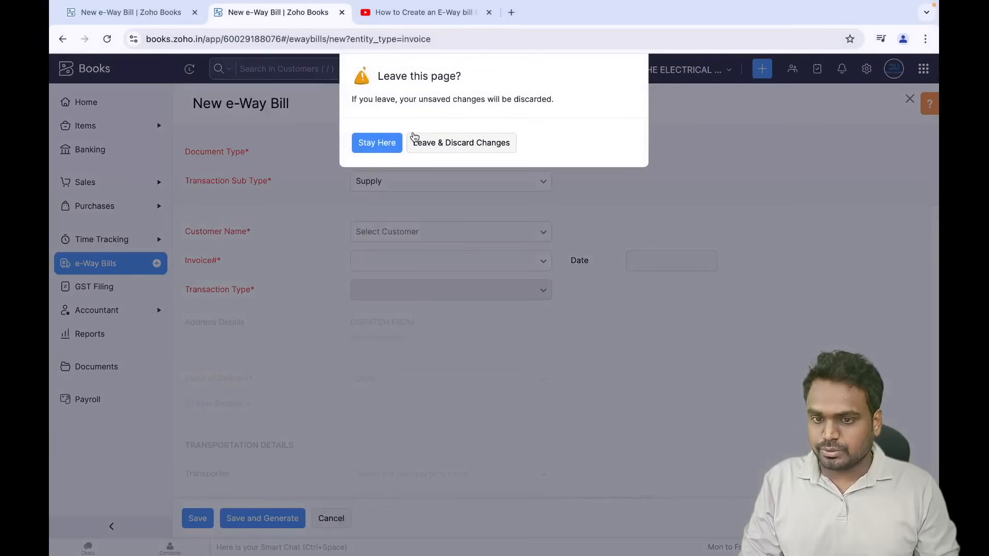
pyautogui.click(454, 142)
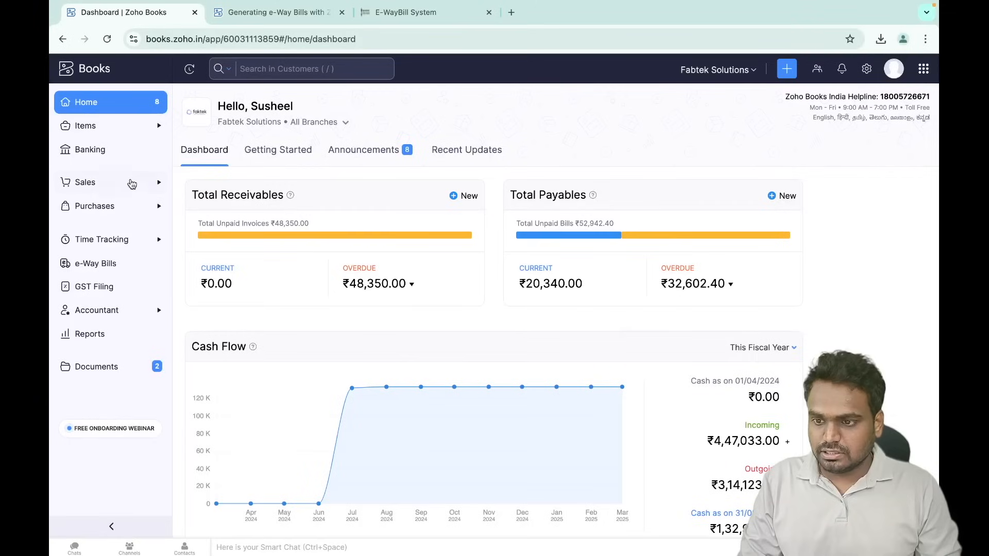
pyautogui.click(128, 184)
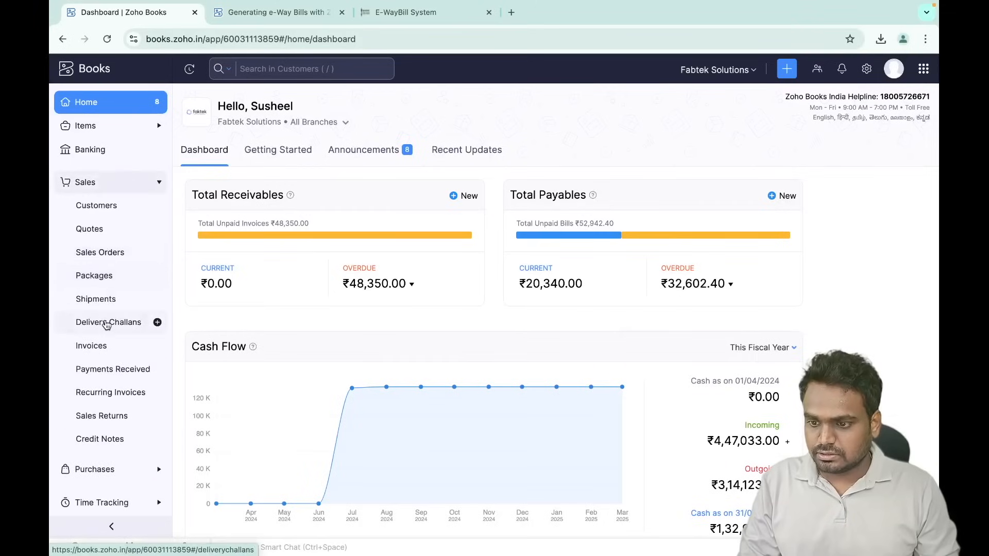
# - Open invoice INV-0008 from the invoices list and choose Add e-Way Bill Details
pyautogui.click(103, 348)
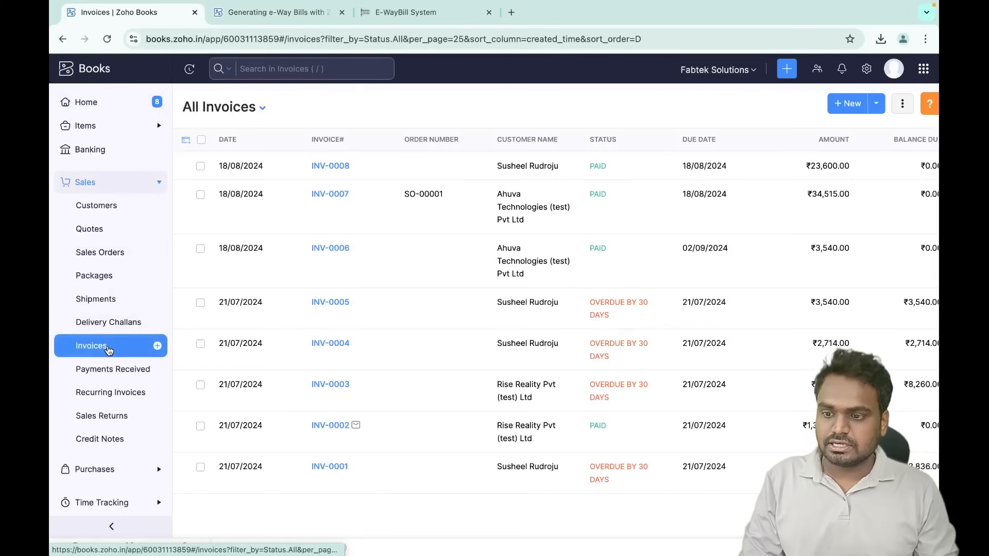
pyautogui.scroll(-1, 109, 350)
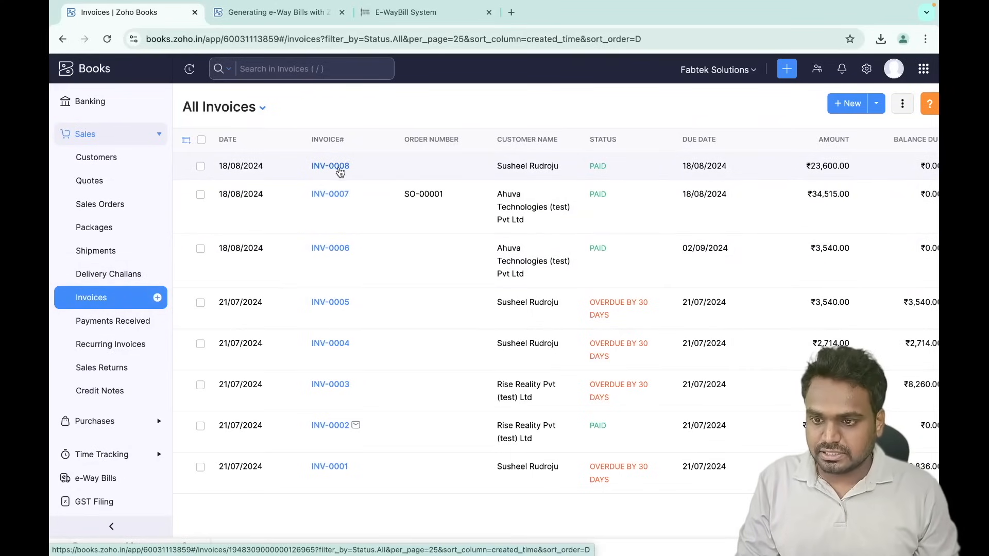
pyautogui.click(340, 171)
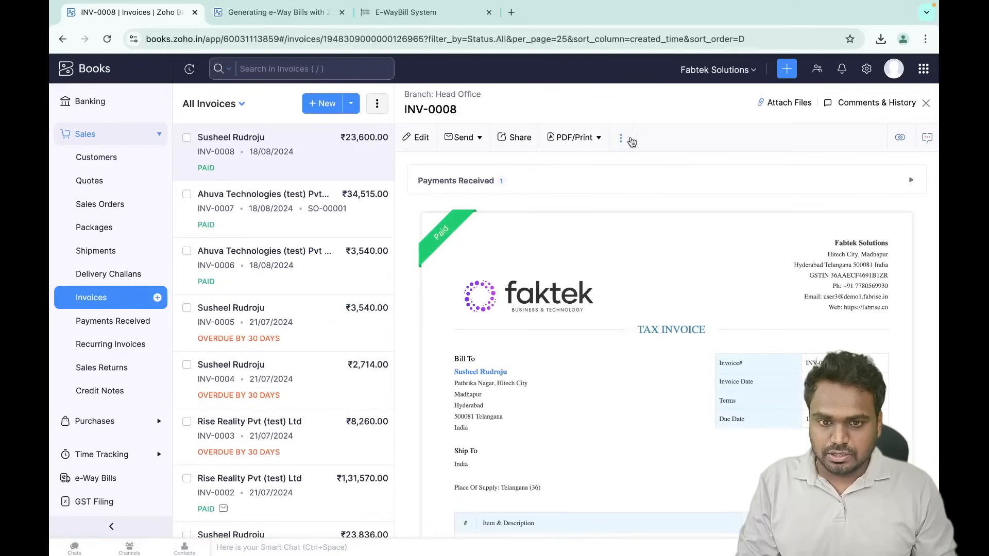
pyautogui.click(622, 138)
pyautogui.click(577, 234)
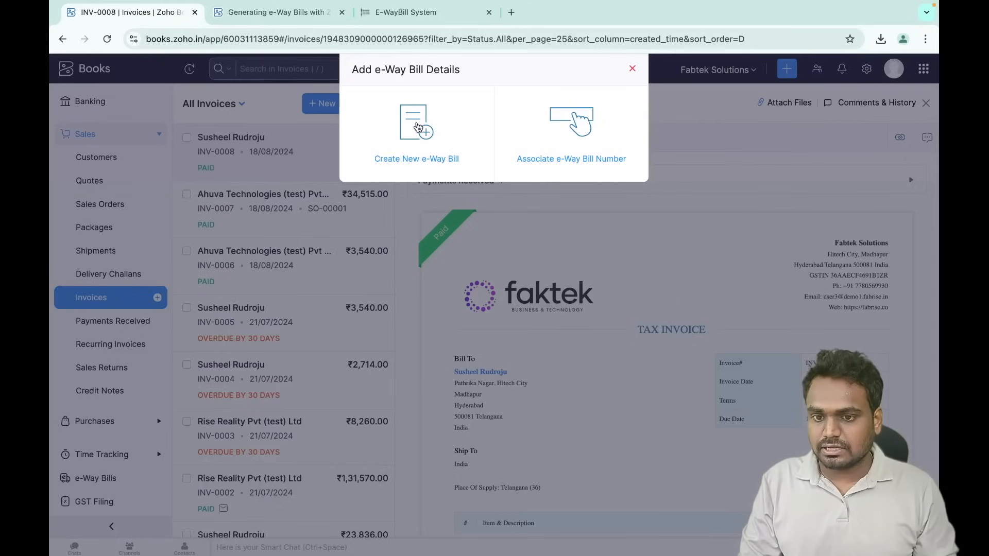
# - Create a new e-Way Bill for INV-0008 and review its form fields
pyautogui.click(413, 125)
pyautogui.scroll(-6, 315, 201)
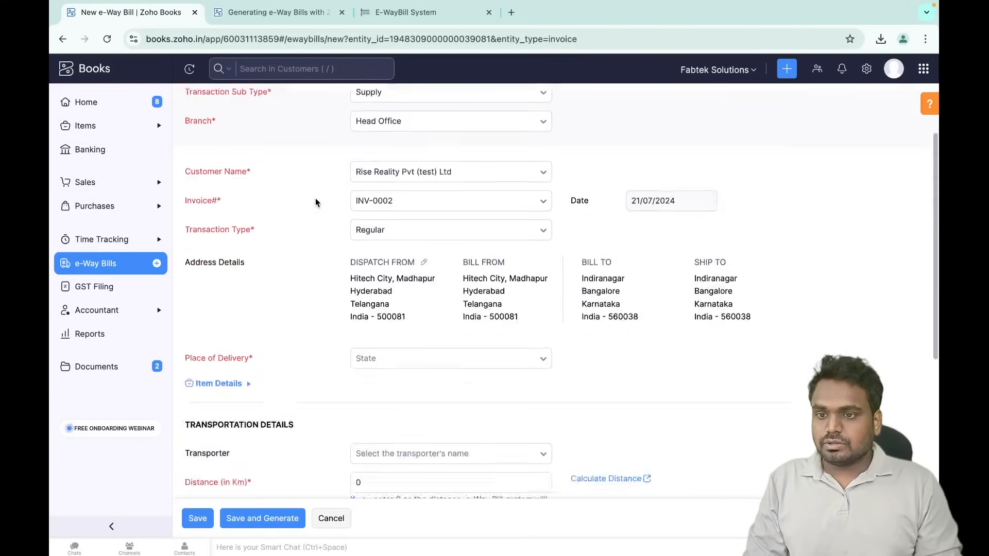
pyautogui.scroll(6, 315, 201)
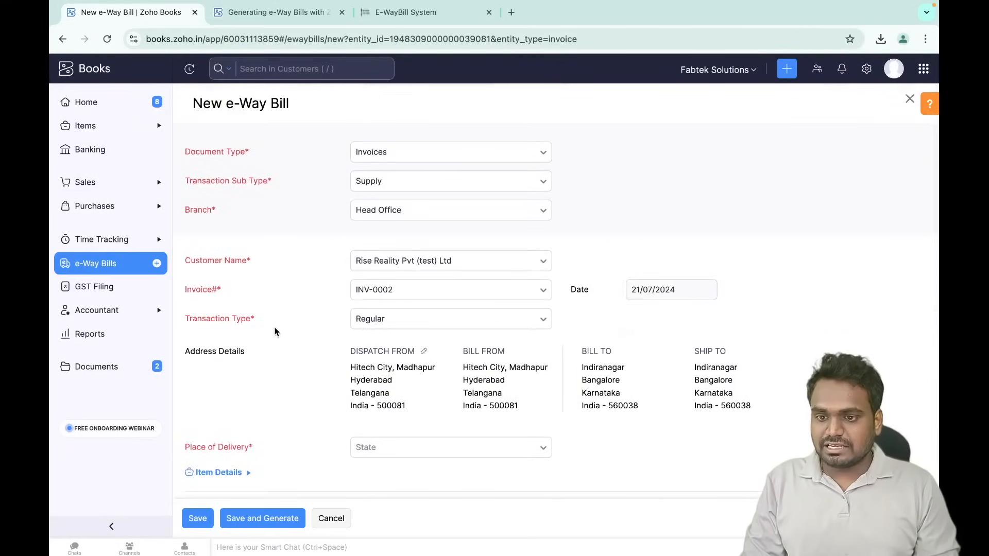
pyautogui.scroll(-2, 276, 331)
pyautogui.scroll(2, 276, 331)
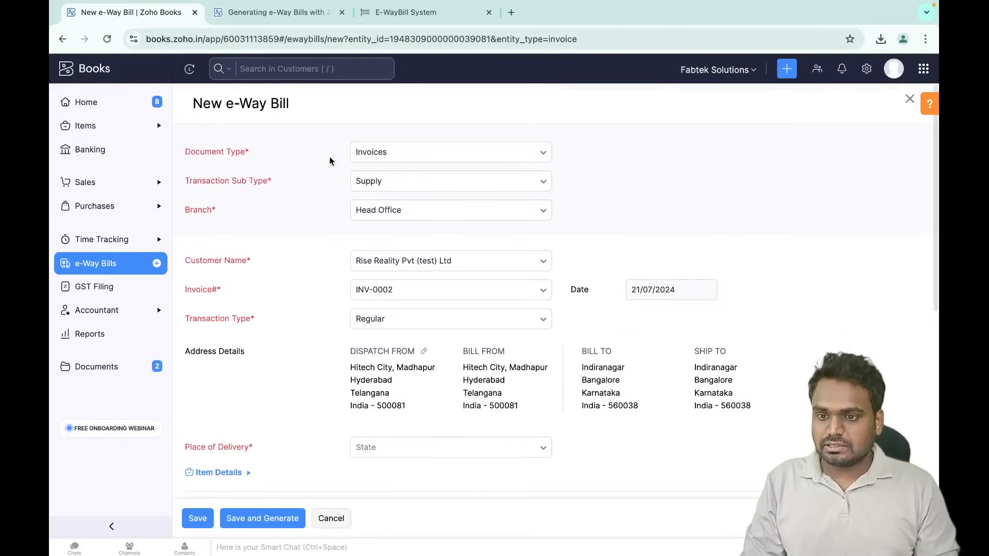
pyautogui.scroll(-1, 287, 366)
pyautogui.scroll(-6, 286, 362)
pyautogui.moveTo(186, 308); pyautogui.dragTo(223, 304)
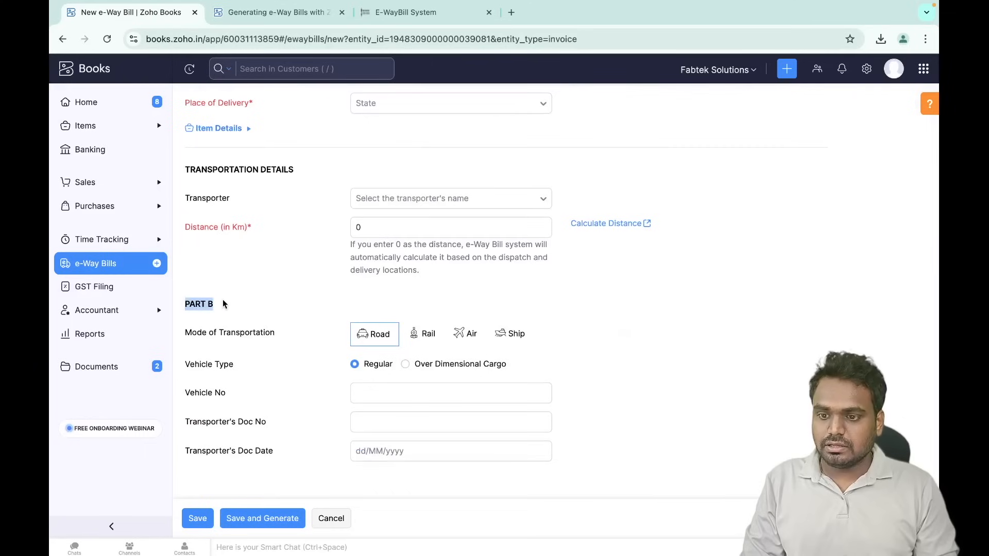
pyautogui.scroll(8, 276, 301)
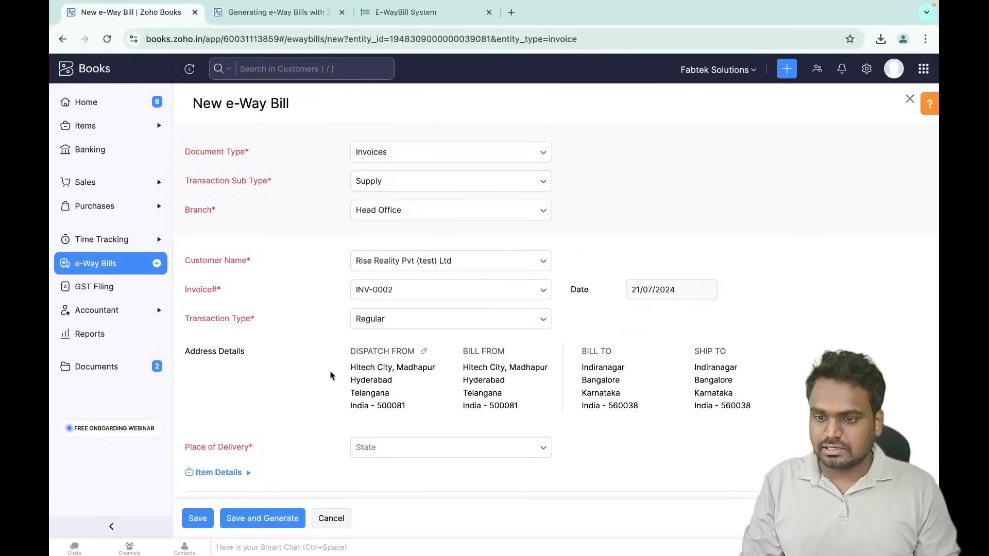
pyautogui.scroll(-4, 374, 374)
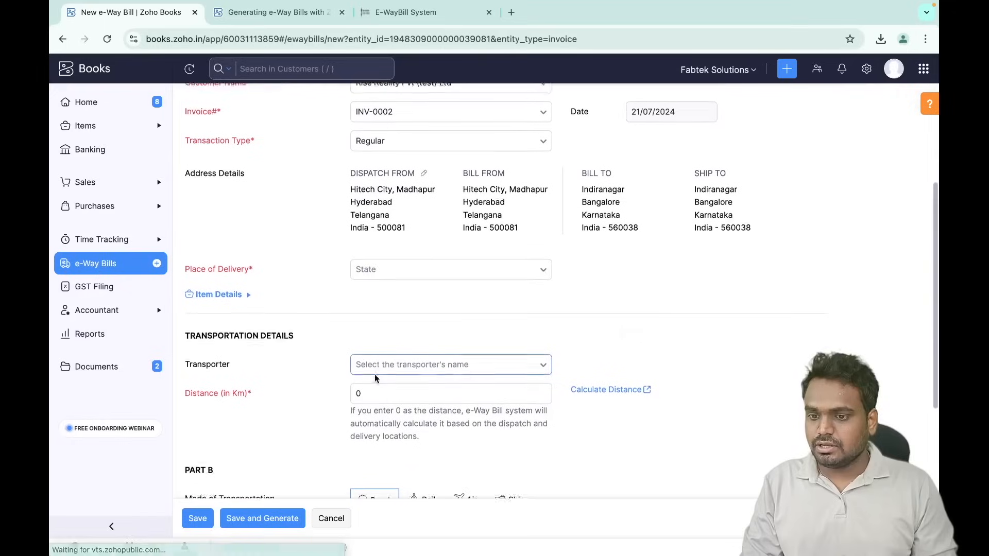
# - Set the e-Way Bill's Place of Delivery to Andhra Pradesh
pyautogui.click(395, 268)
pyautogui.scroll(3, 516, 307)
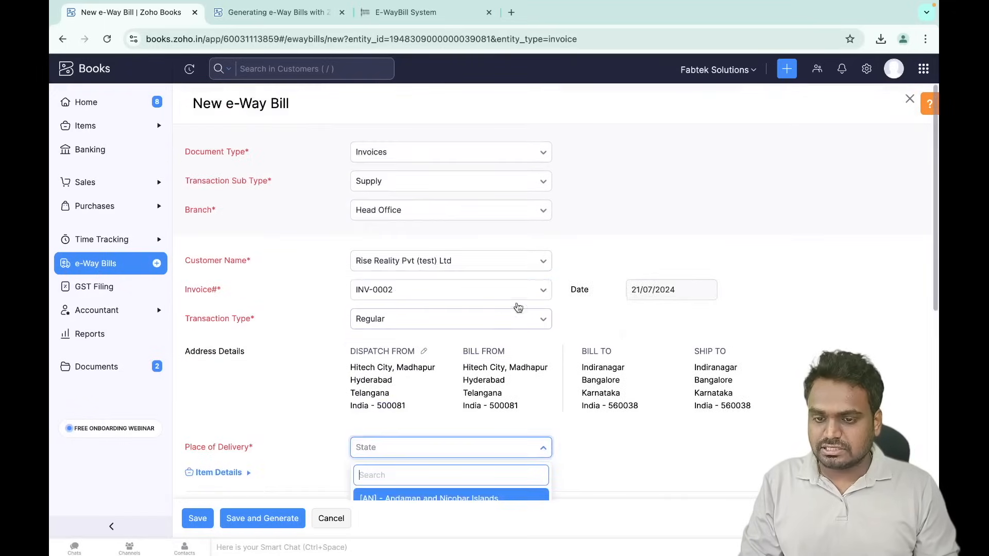
pyautogui.click(304, 365)
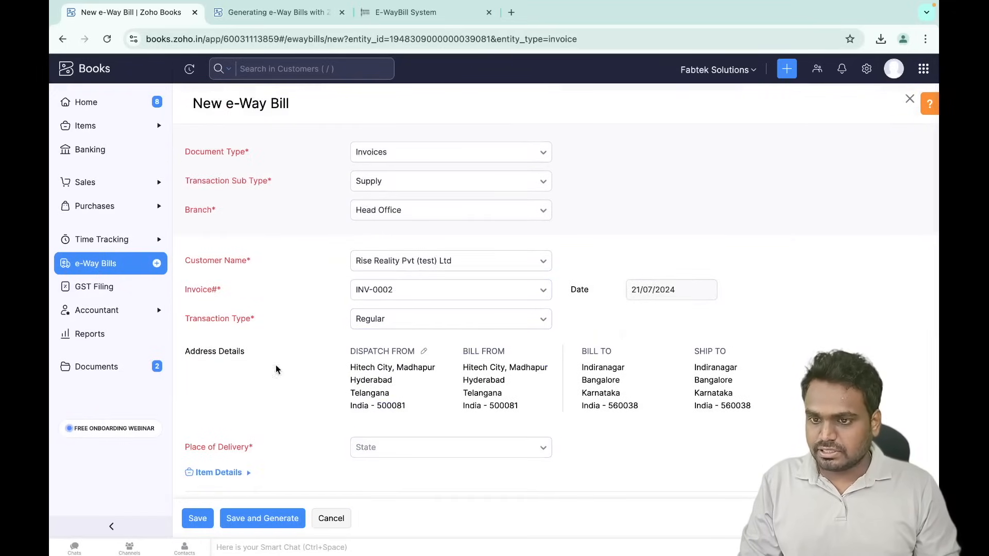
pyautogui.scroll(-4, 338, 400)
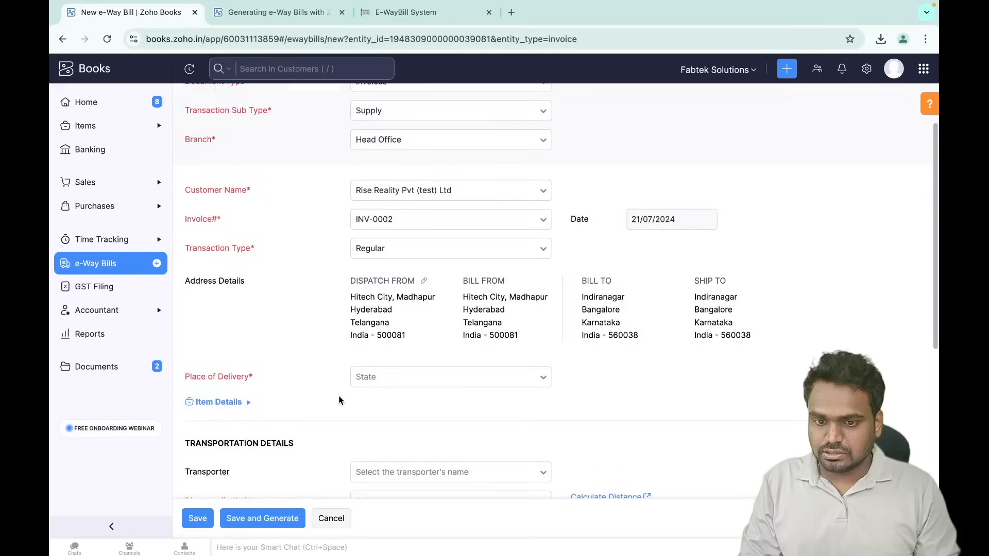
pyautogui.click(413, 278)
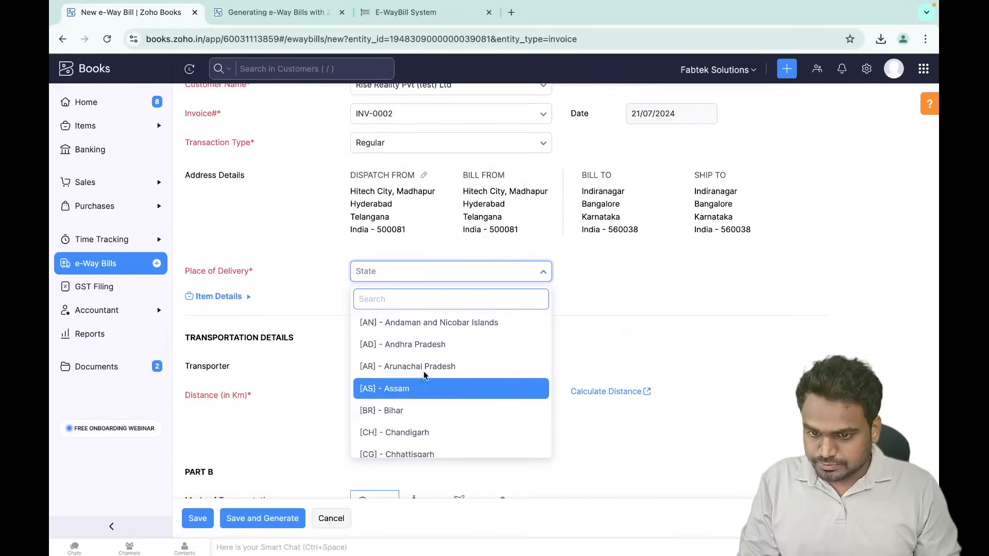
pyautogui.click(429, 344)
pyautogui.scroll(-3, 472, 385)
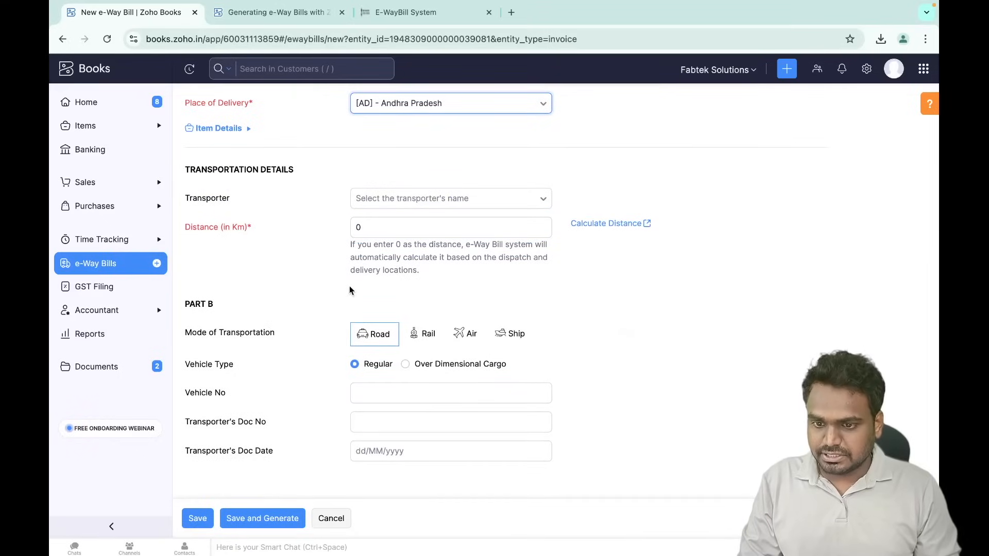
# - Leave Vehicle No and Transporter's Doc No empty and view the e-Way Bill help article
pyautogui.click(373, 391)
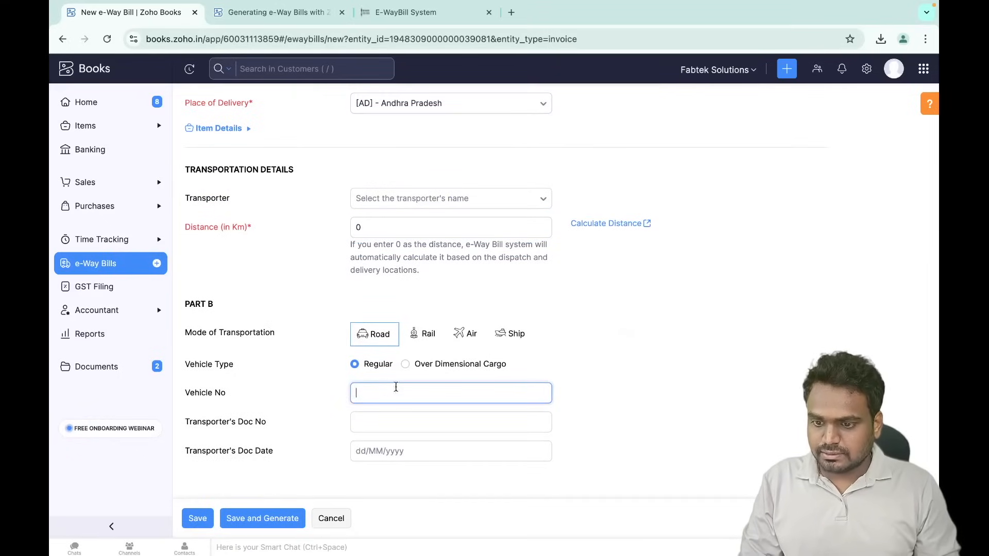
pyautogui.click(399, 422)
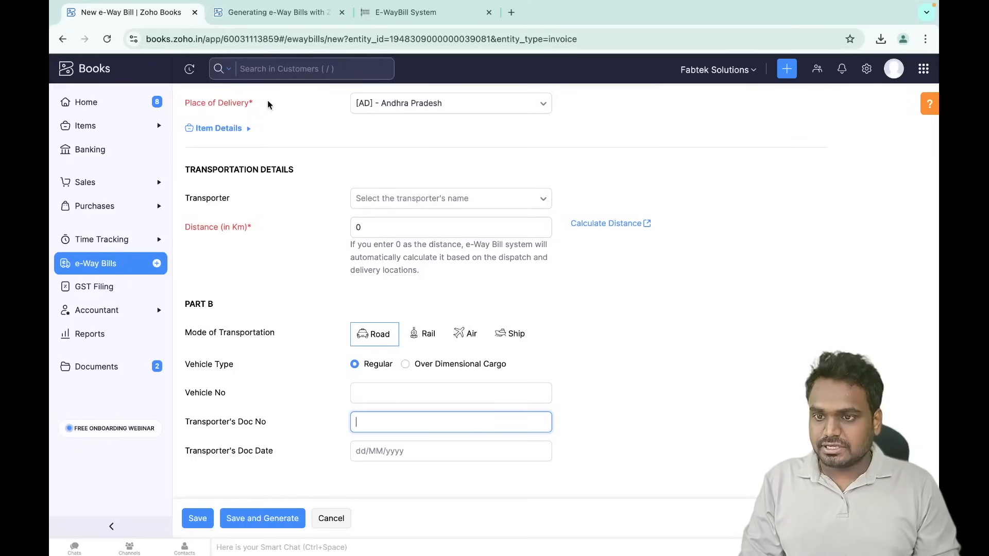
pyautogui.click(288, 17)
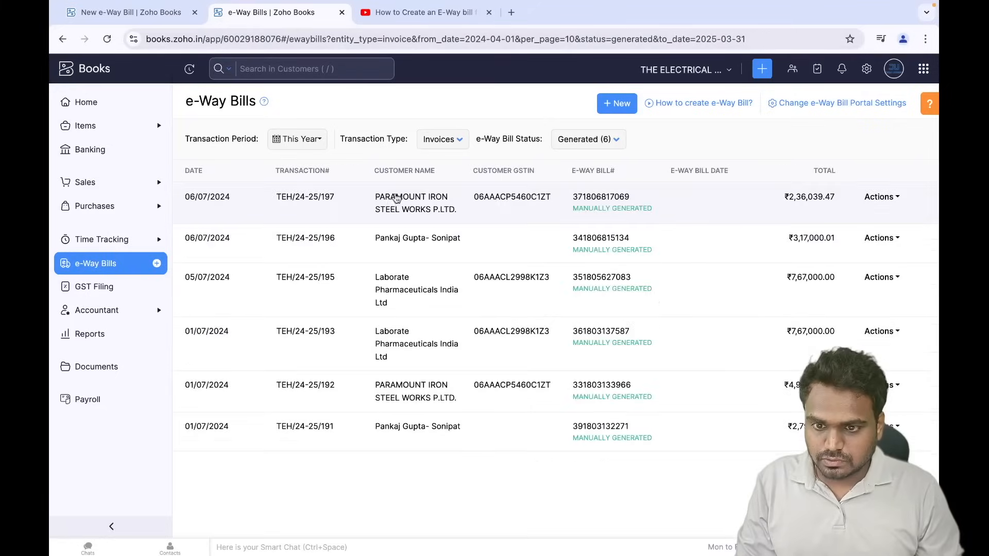
# - Open the first generated e-Way Bill and highlight its e-Way Bill Number
pyautogui.click(373, 209)
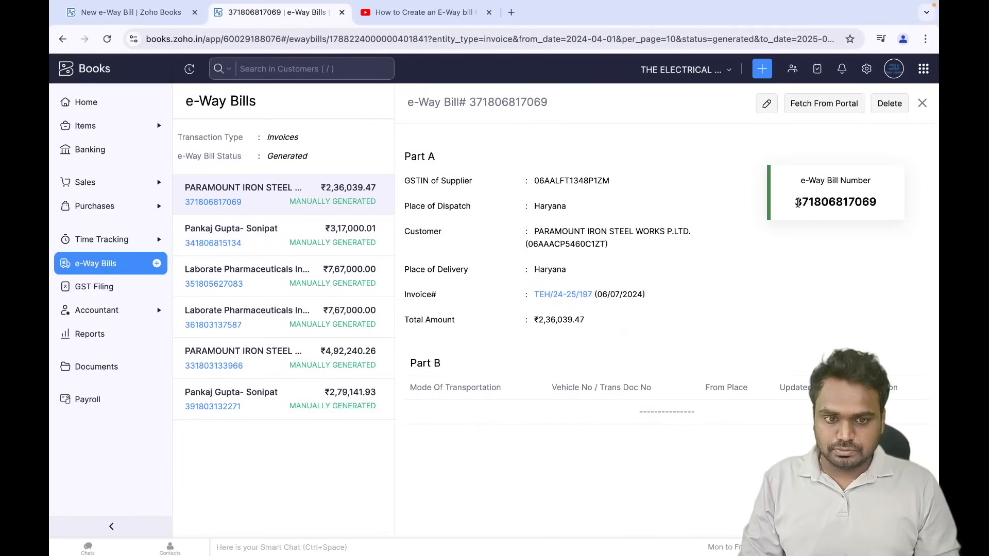
pyautogui.moveTo(797, 201); pyautogui.dragTo(883, 200)
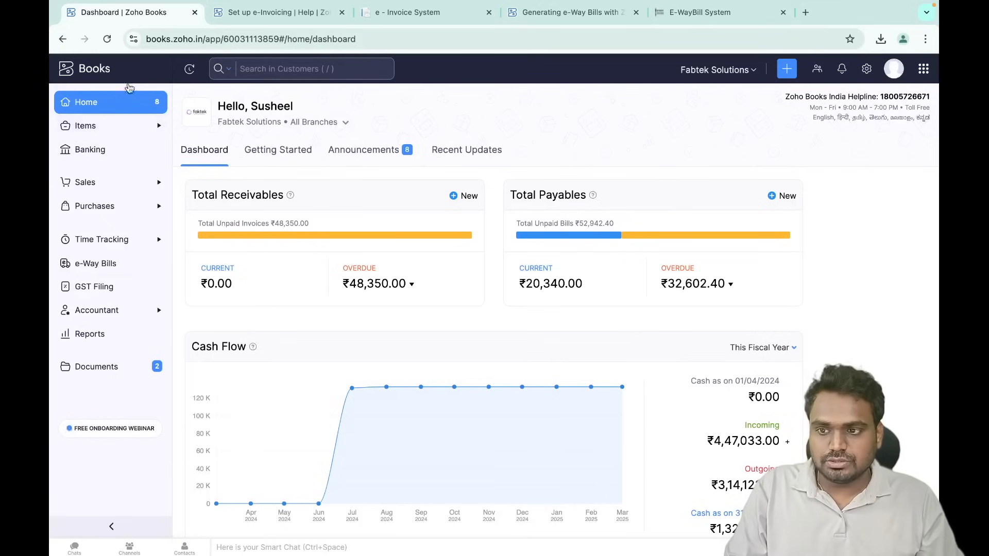
# - Open the e-Invoicing settings and review the ₹5 crores turnover requirement
pyautogui.click(867, 69)
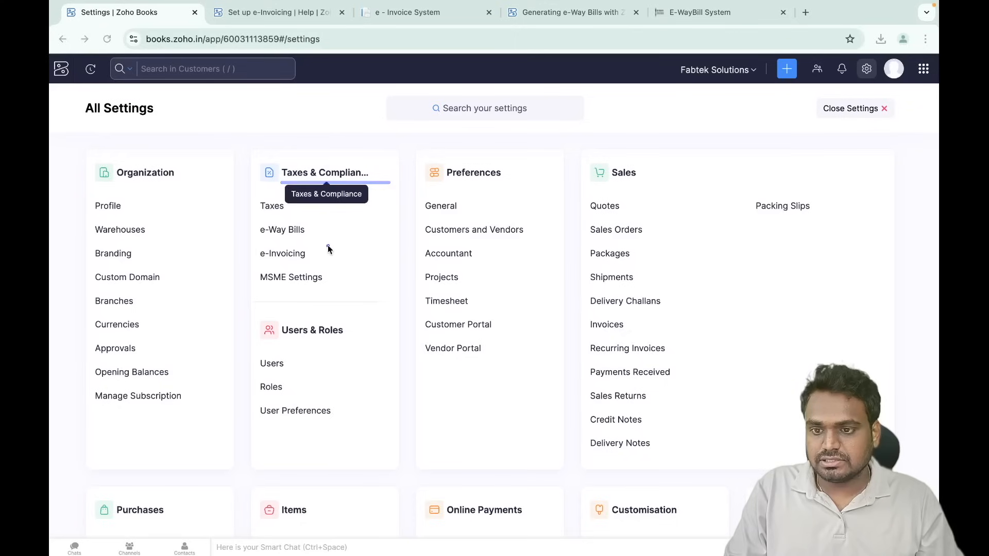
pyautogui.click(287, 255)
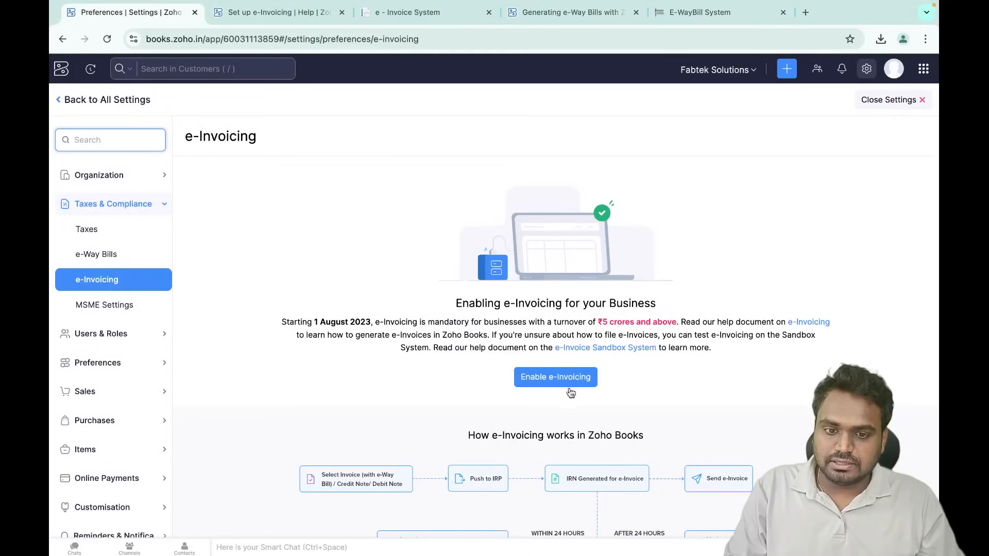
pyautogui.moveTo(552, 323); pyautogui.dragTo(715, 321)
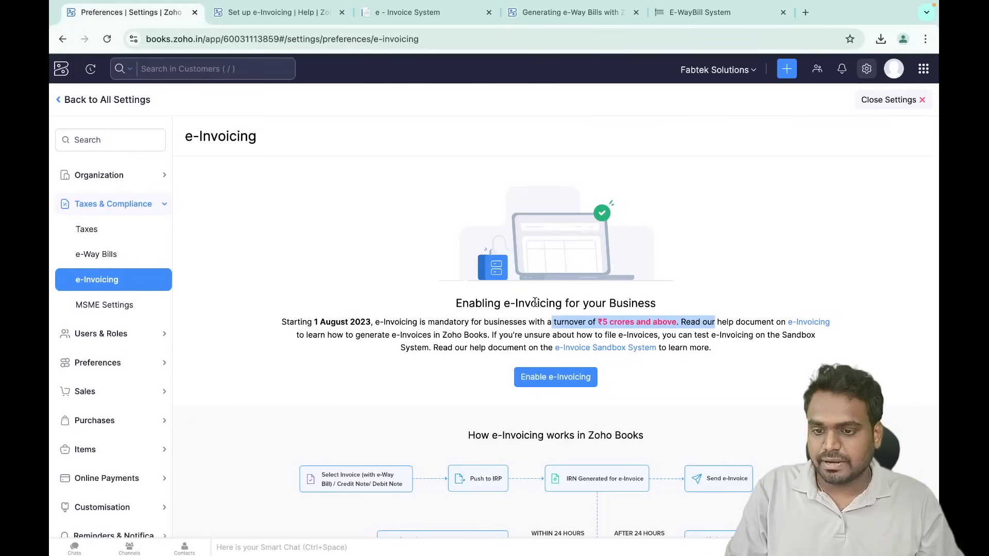
pyautogui.click(555, 271)
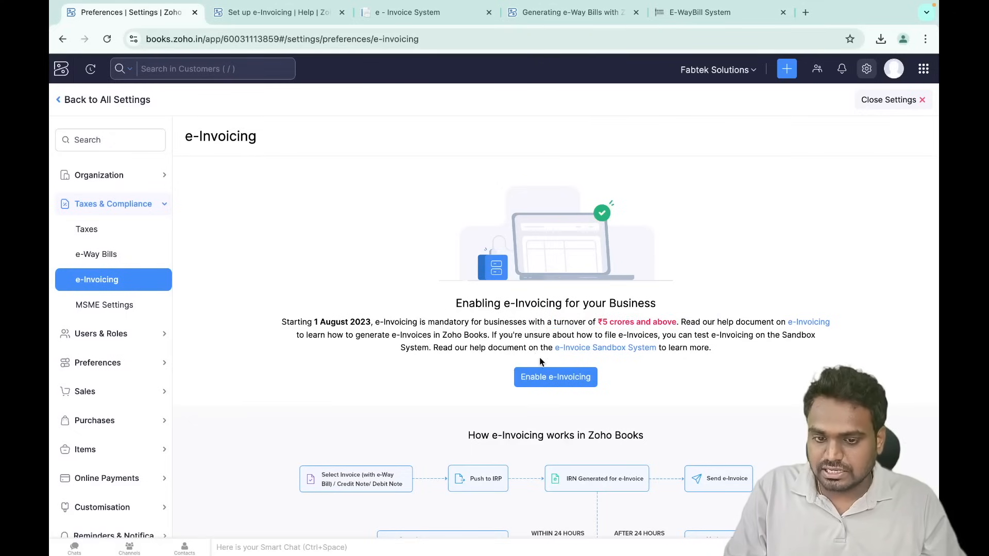
# - Enable e-Invoicing for Revenue > 5 crores with start date 20/08/2024
pyautogui.click(564, 381)
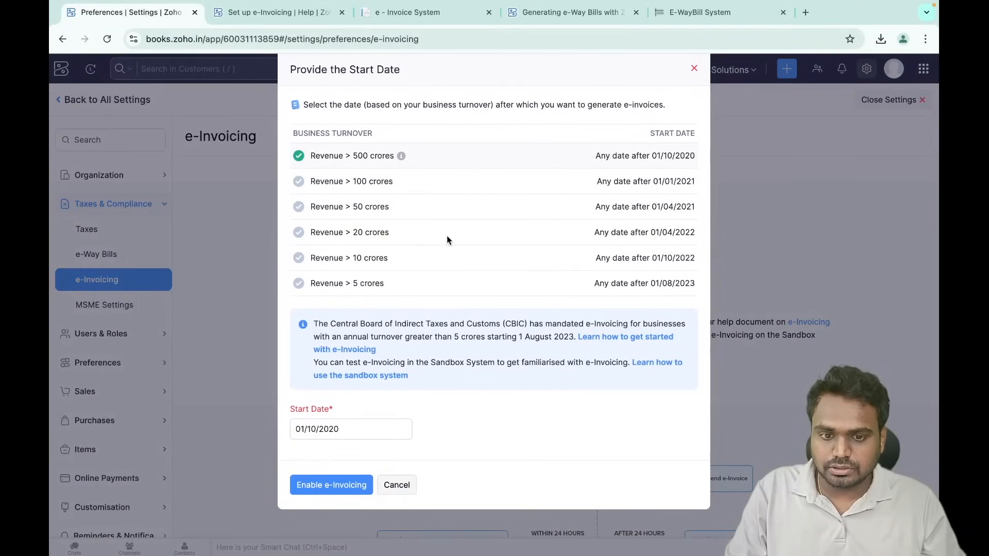
pyautogui.click(299, 283)
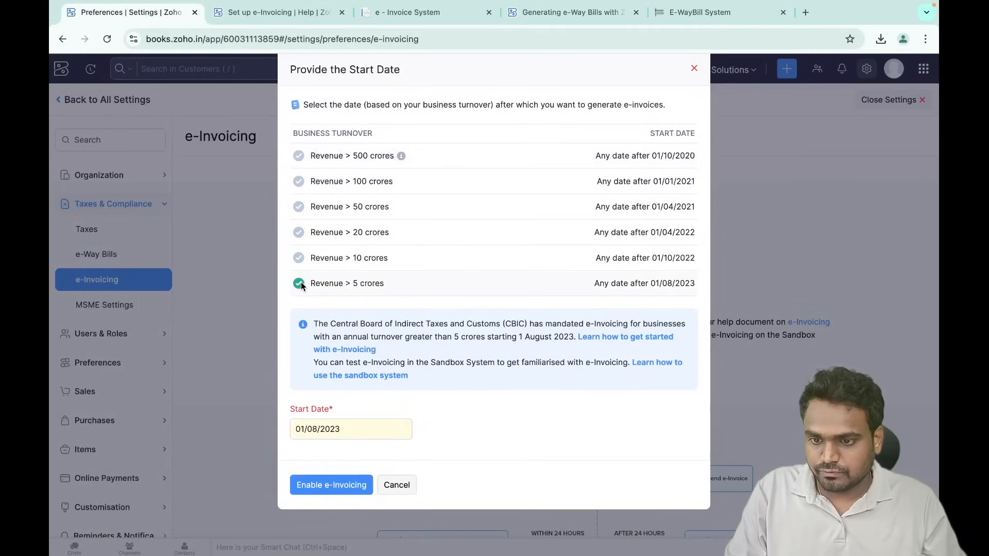
pyautogui.click(323, 432)
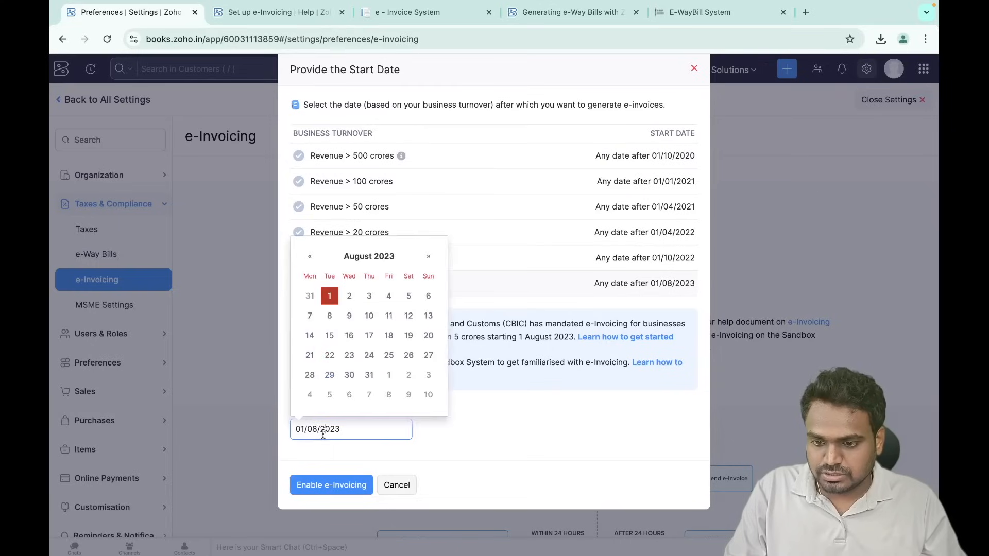
pyautogui.click(430, 261)
pyautogui.click(430, 261)
pyautogui.click(430, 261)
pyautogui.click(430, 261)
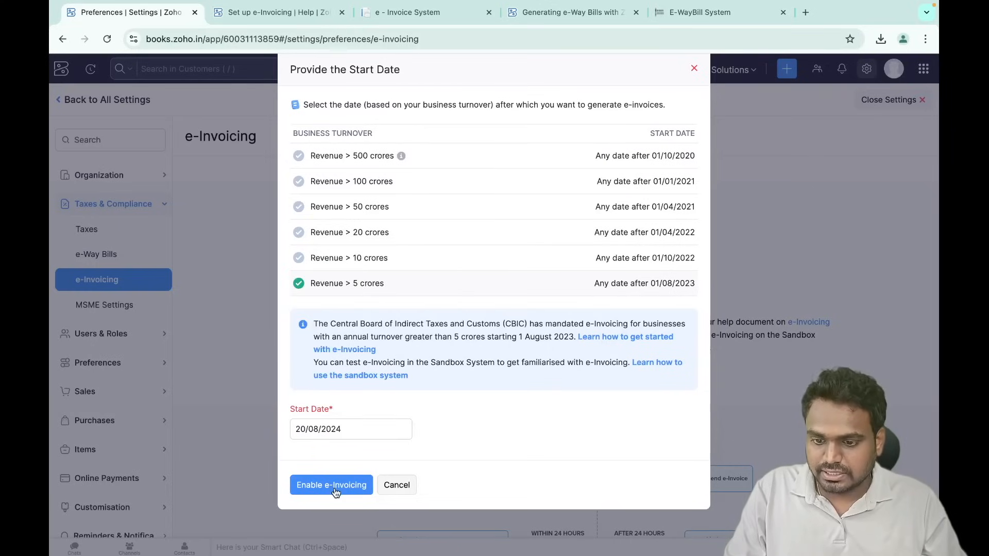
pyautogui.click(334, 488)
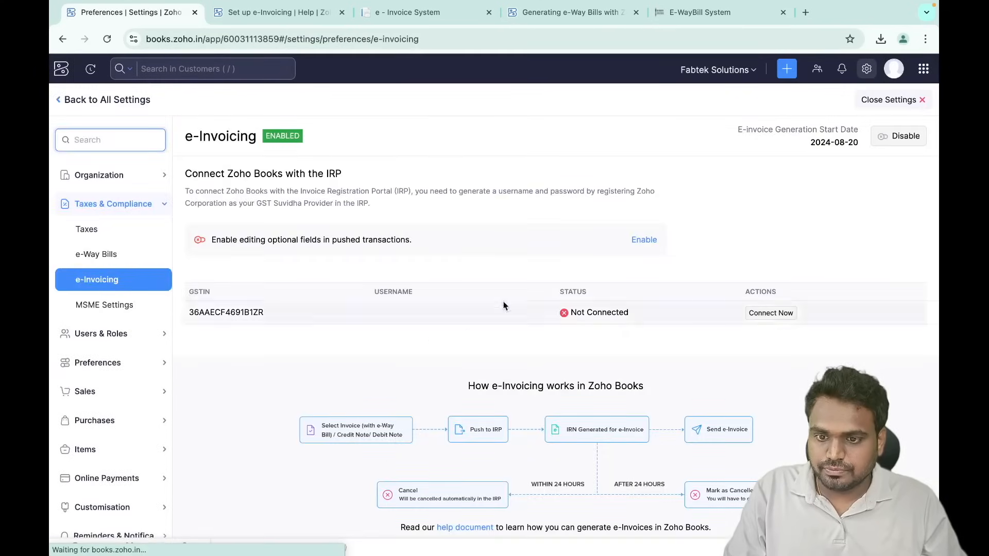
pyautogui.click(775, 312)
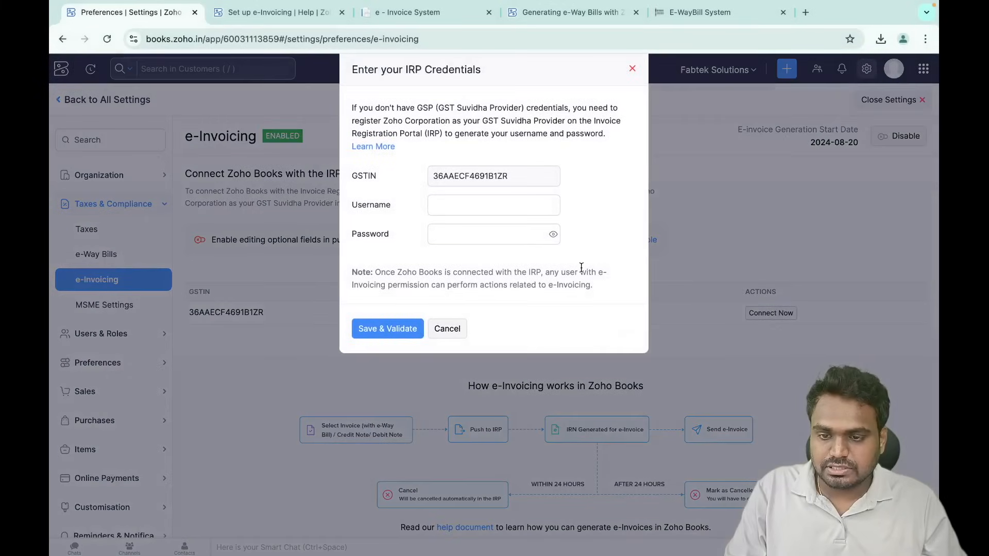
# - Leave the IRP username and password blank and turn to the 'Set up e-Invoicing' help article
pyautogui.click(471, 208)
pyautogui.click(457, 236)
pyautogui.click(363, 212)
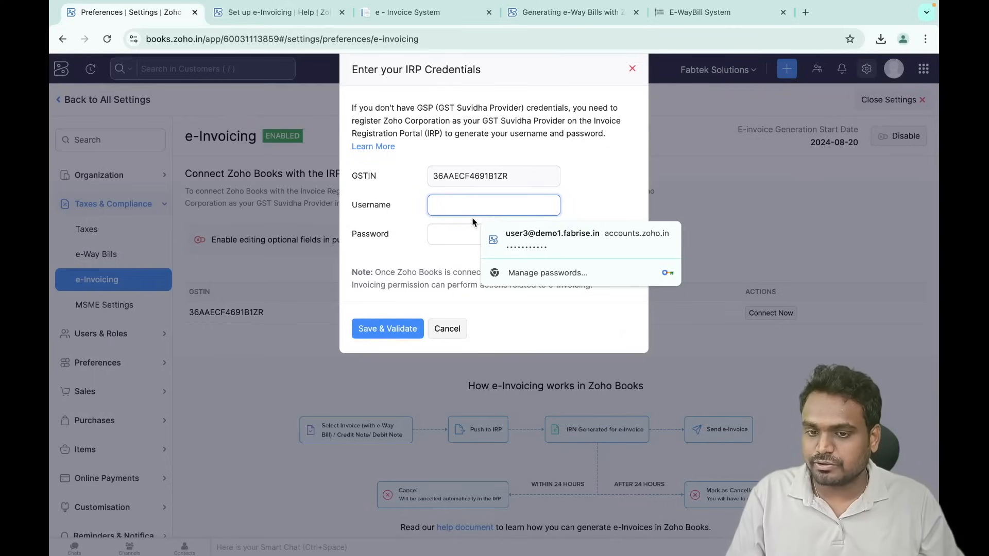
pyautogui.hotkey('ctrl', 'Tab')
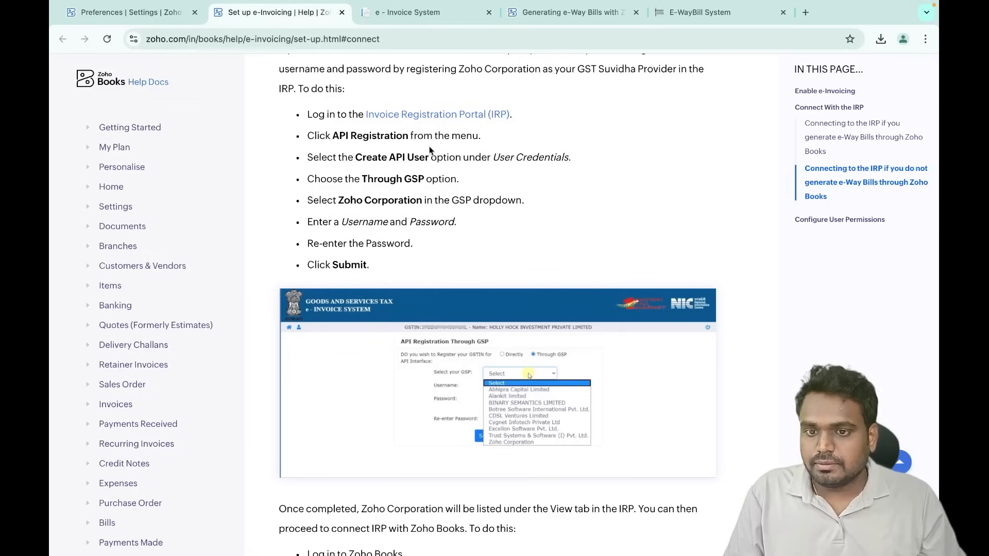
# - Browse the Invoice Registration Portal home page and login form, then return to the guide's IRP connection steps
pyautogui.click(441, 116)
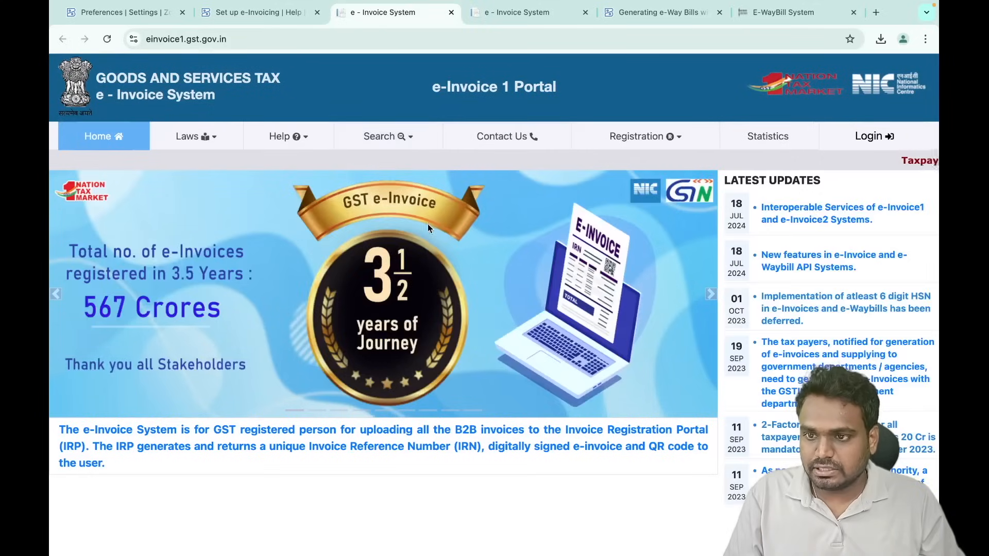
pyautogui.click(862, 137)
pyautogui.click(588, 122)
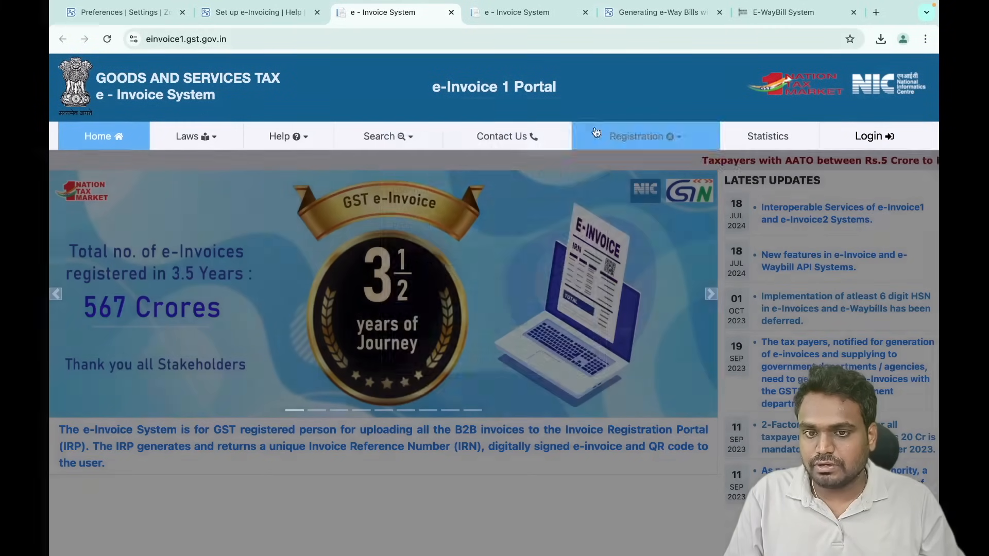
pyautogui.click(527, 21)
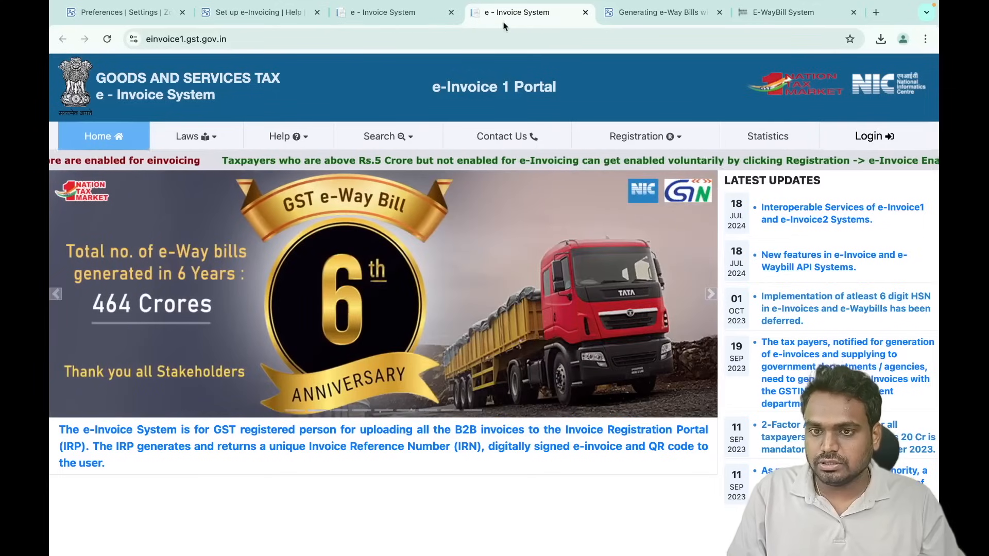
pyautogui.click(345, 13)
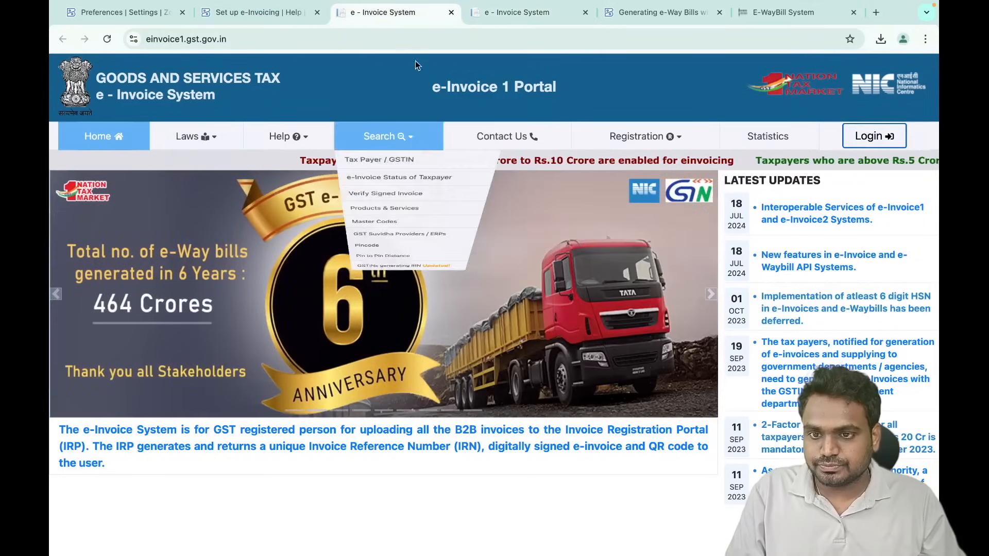
pyautogui.click(257, 12)
pyautogui.scroll(-2, 431, 335)
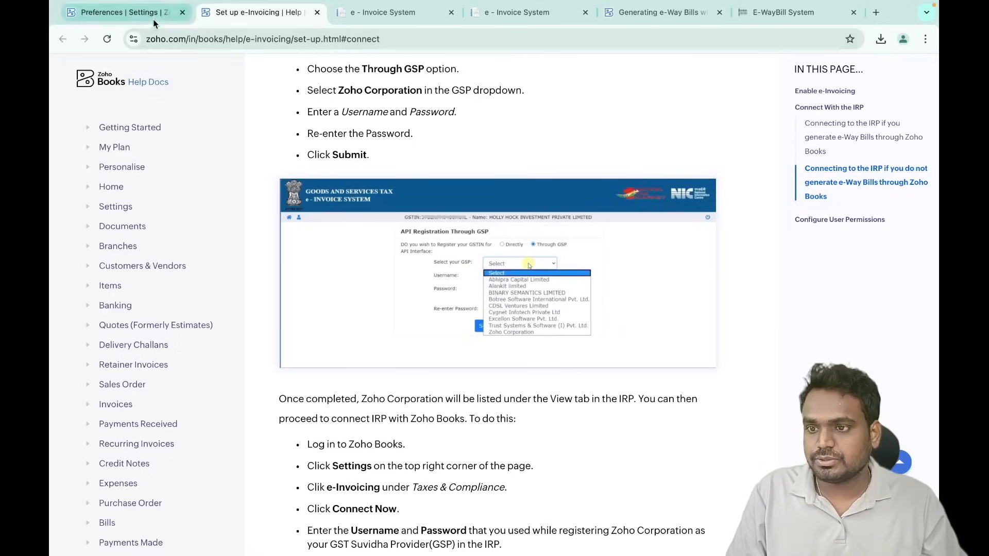
# - Return to the e-Invoicing settings and dismiss the IRP Credentials form without connecting
pyautogui.click(126, 13)
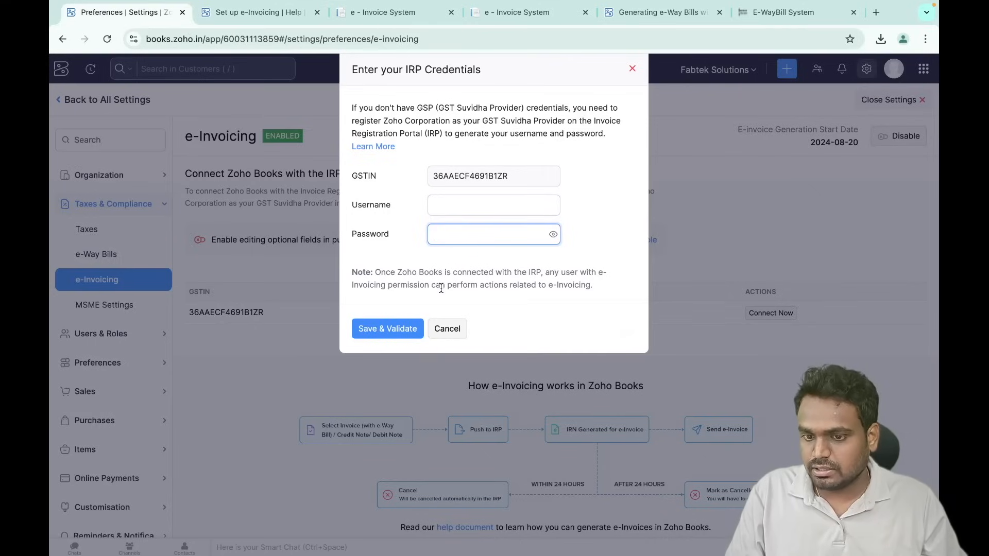
pyautogui.press('Escape')
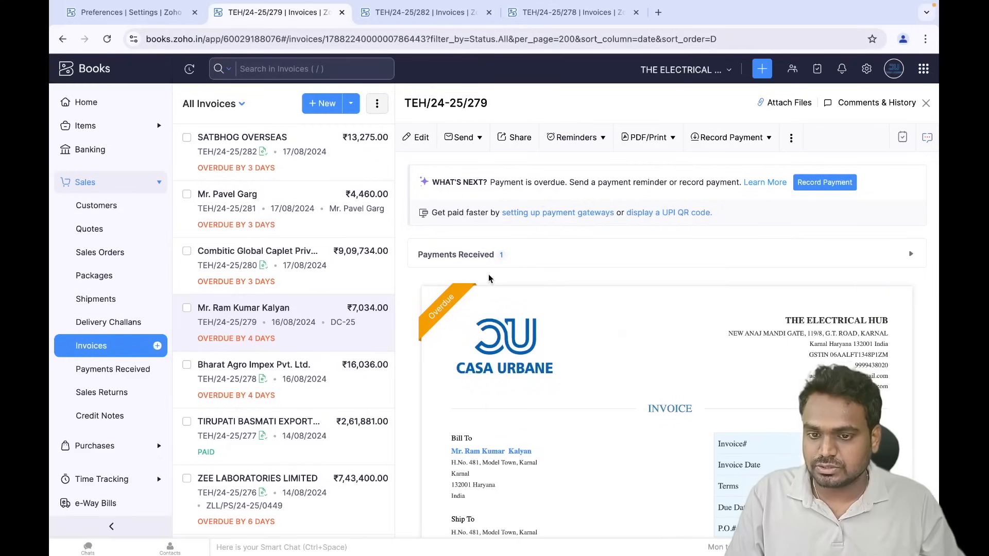
# - Open the SATBHOG OVERSEAS invoice and scroll down to its IRN QR code section
pyautogui.scroll(-9, 488, 274)
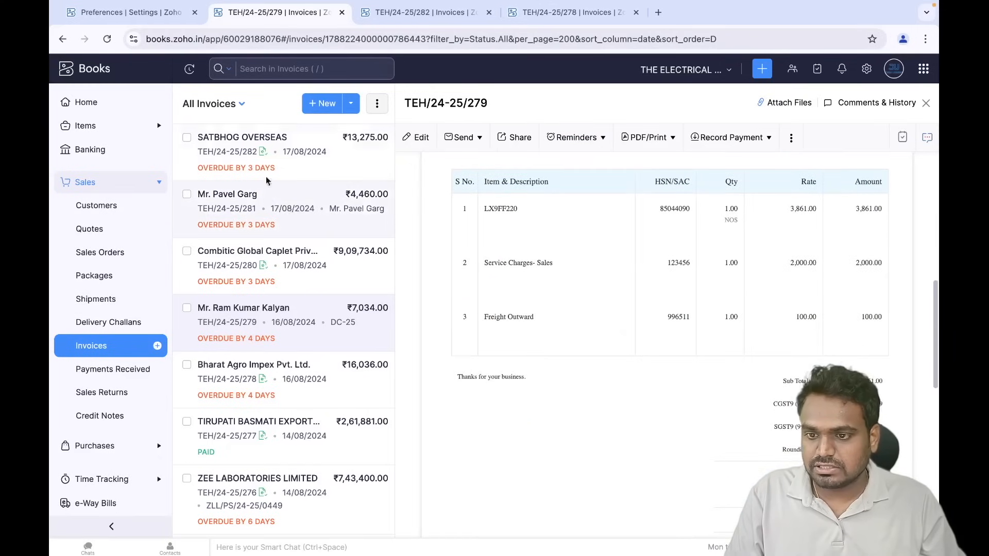
pyautogui.click(301, 160)
pyautogui.scroll(-10, 545, 403)
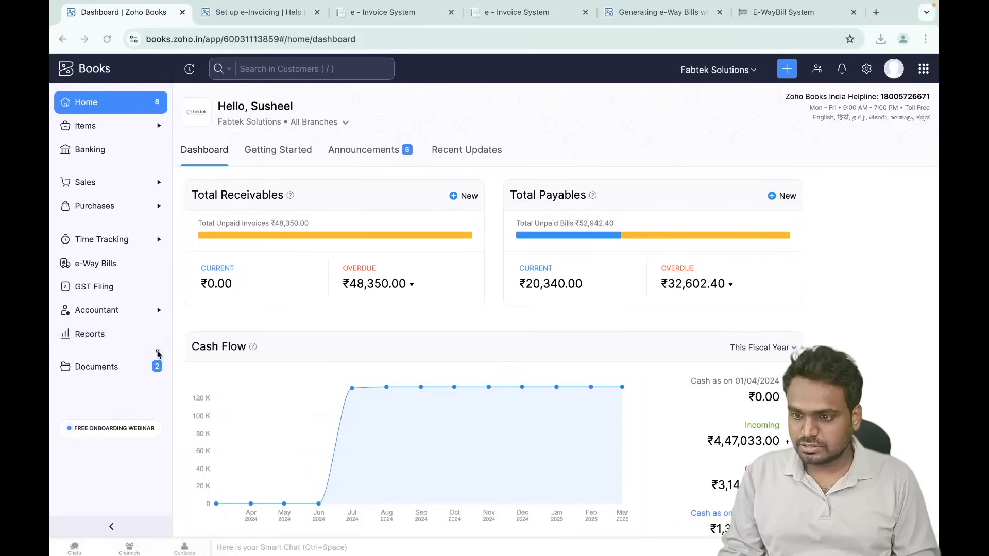
# - Open the Reports Center and scroll through the full list of reports
pyautogui.moveTo(145, 317)
pyautogui.mouseDown()
pyautogui.moveTo(50, 344)
pyautogui.moveTo(139, 320)
pyautogui.mouseUp()
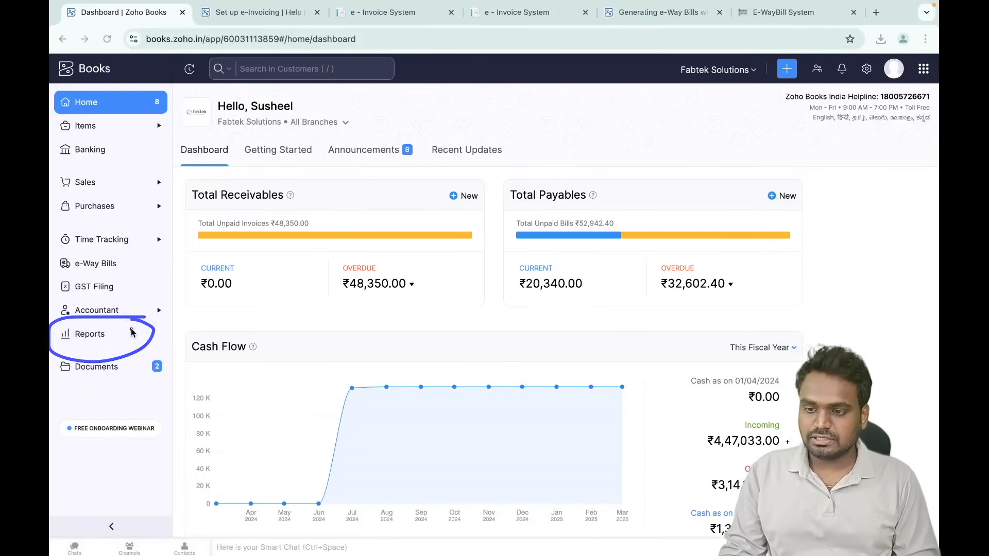
pyautogui.click(119, 335)
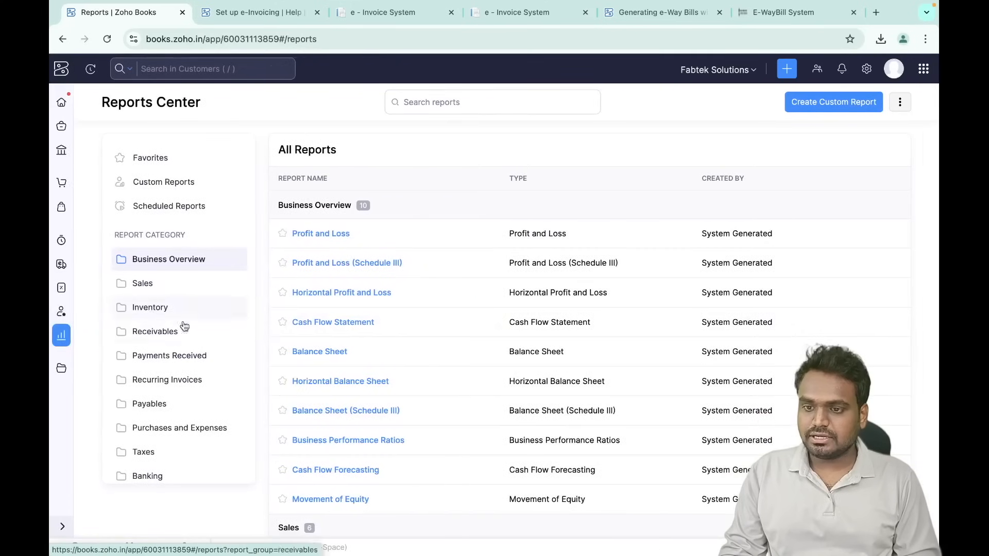
pyautogui.scroll(-10, 365, 322)
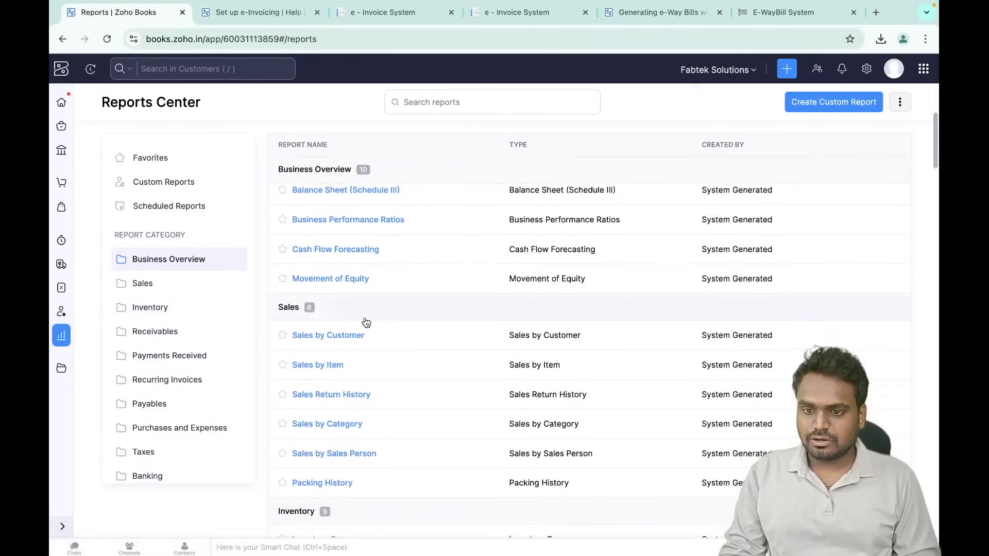
pyautogui.scroll(-15, 366, 322)
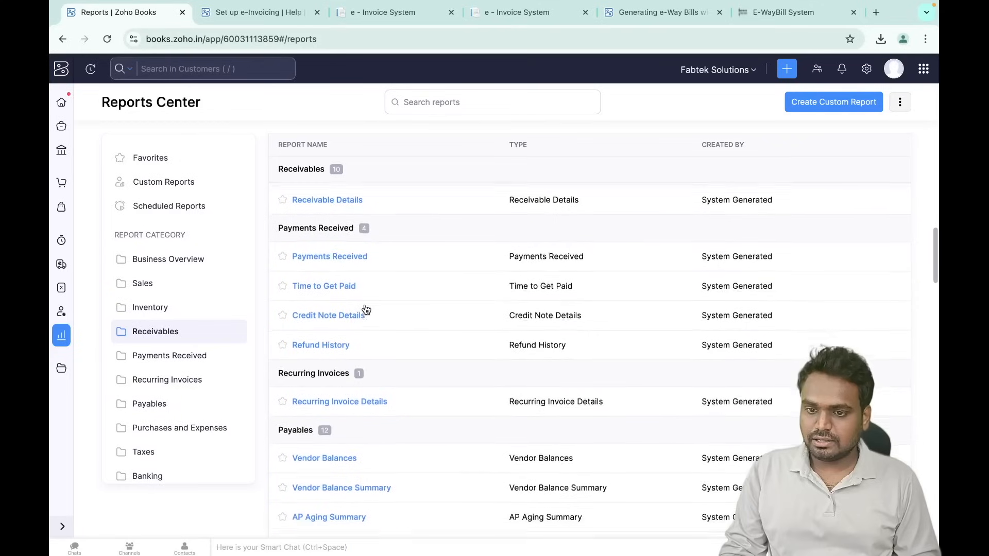
pyautogui.scroll(-15, 365, 309)
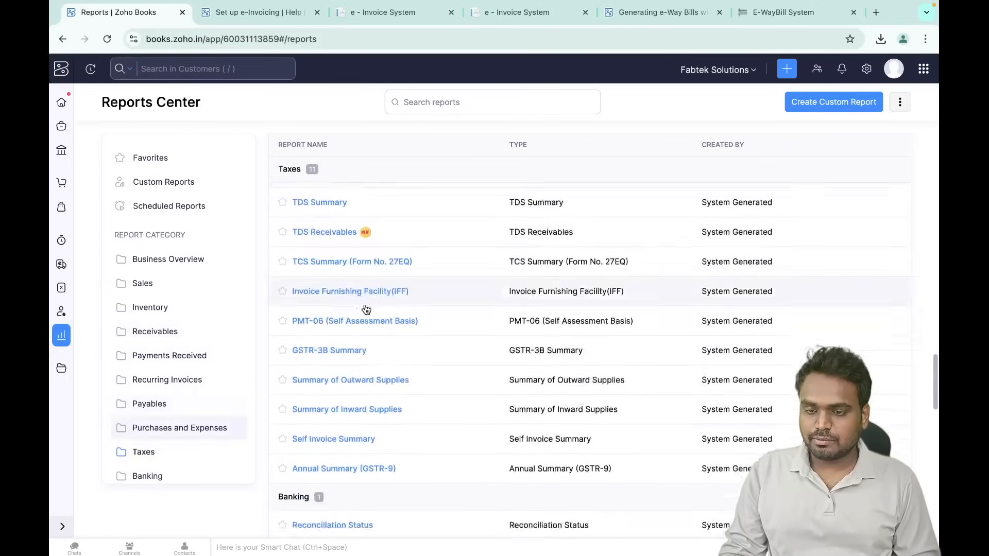
pyautogui.scroll(-15, 365, 307)
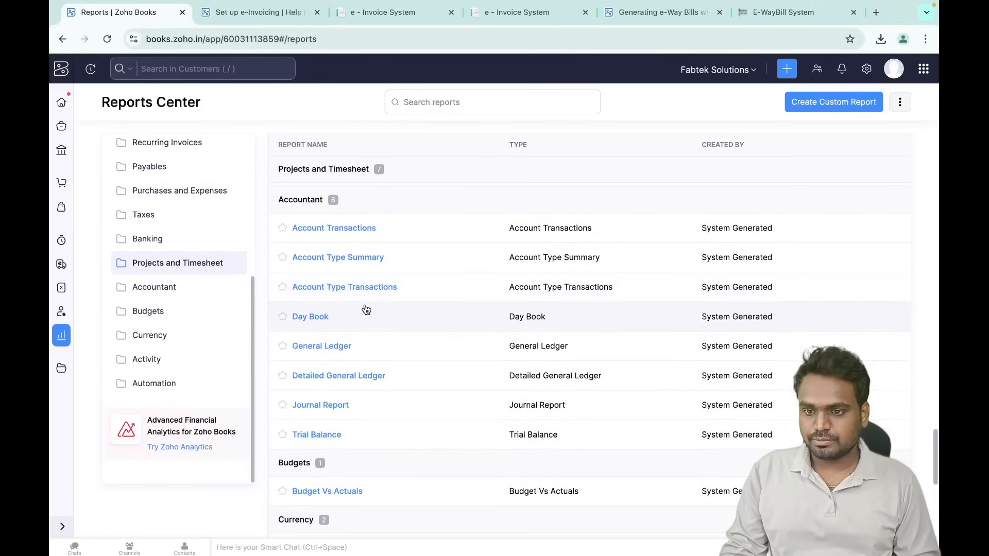
pyautogui.scroll(-5, 366, 309)
pyautogui.scroll(20, 366, 308)
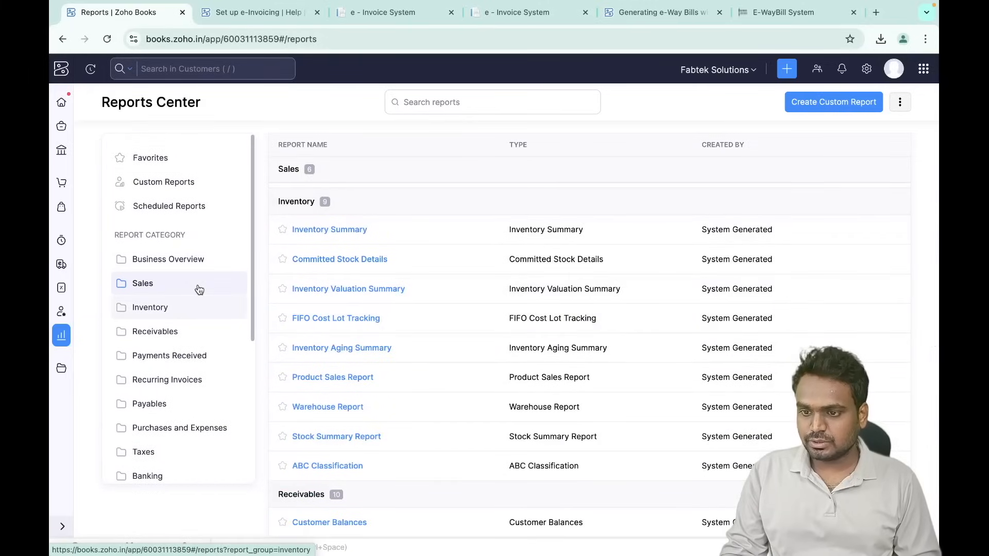
# - Jump through the Business Overview, Sales, Receivables, Payables and Taxes report categories
pyautogui.click(174, 262)
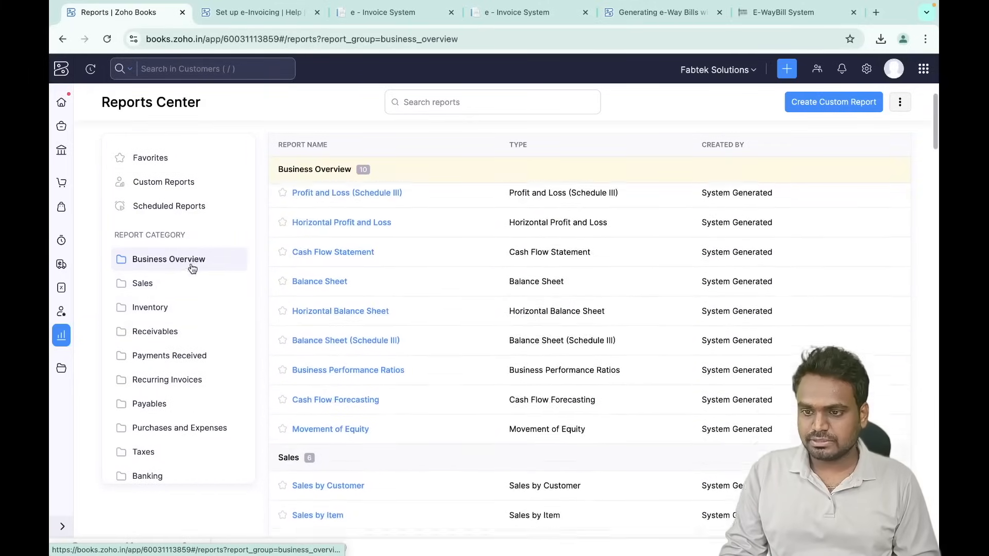
pyautogui.click(176, 287)
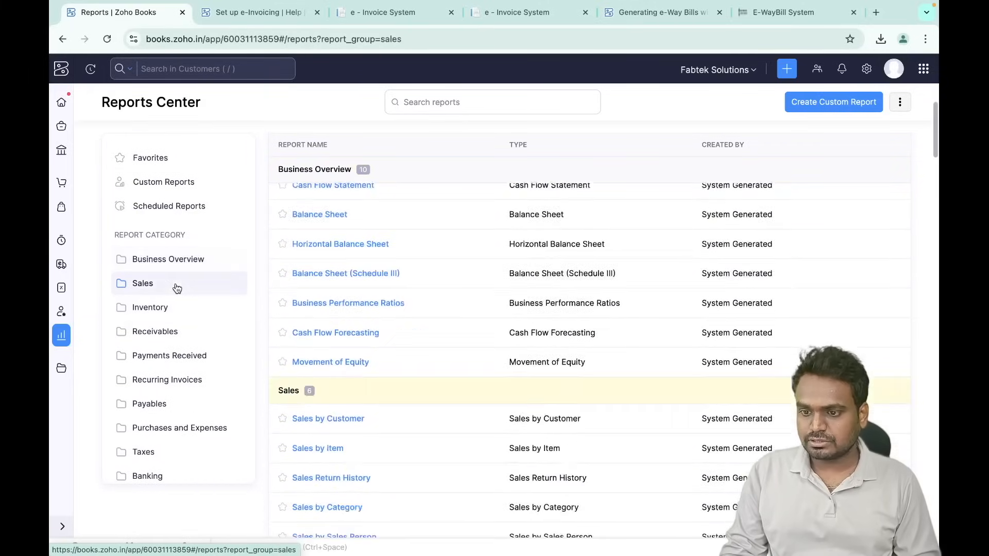
pyautogui.click(179, 335)
pyautogui.click(168, 404)
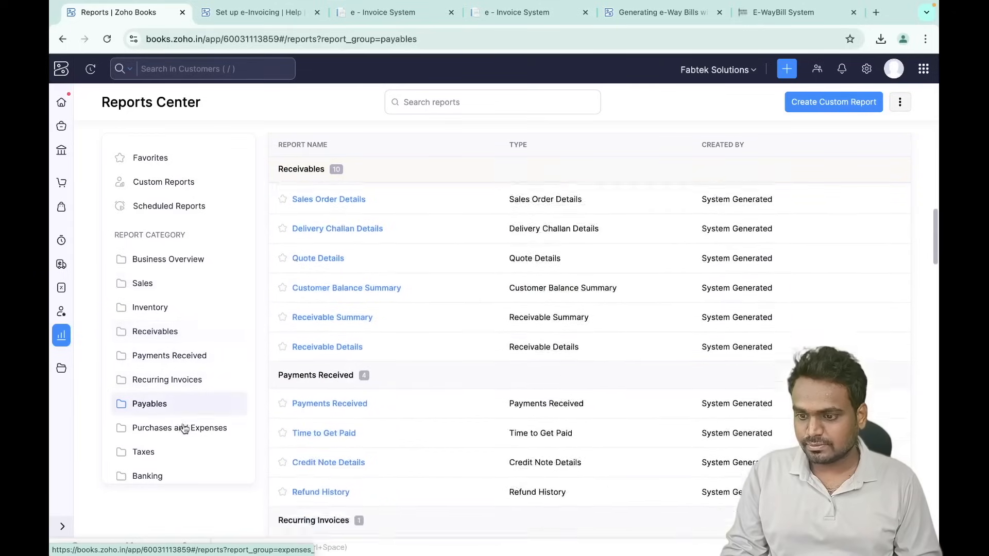
pyautogui.click(169, 452)
pyautogui.scroll(-5, 178, 447)
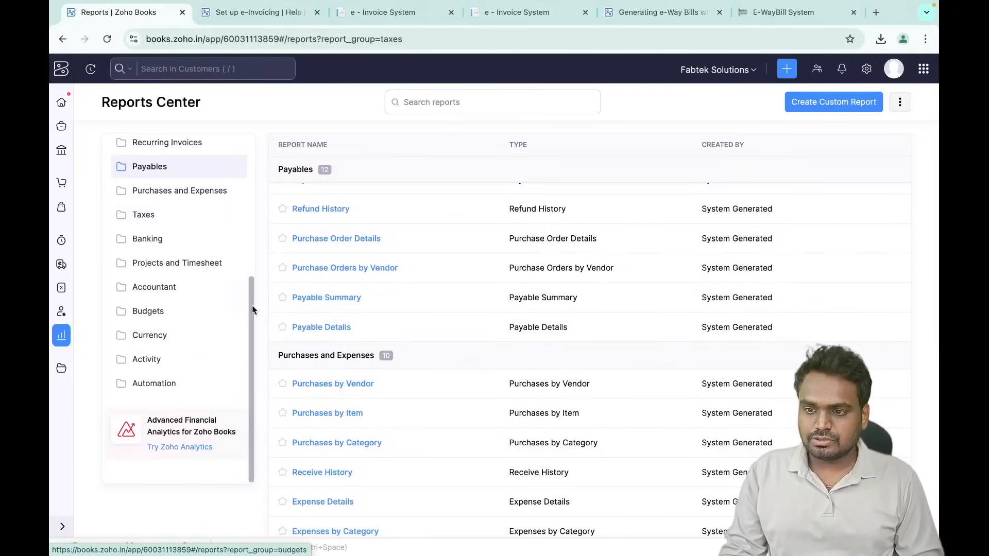
pyautogui.scroll(2, 202, 280)
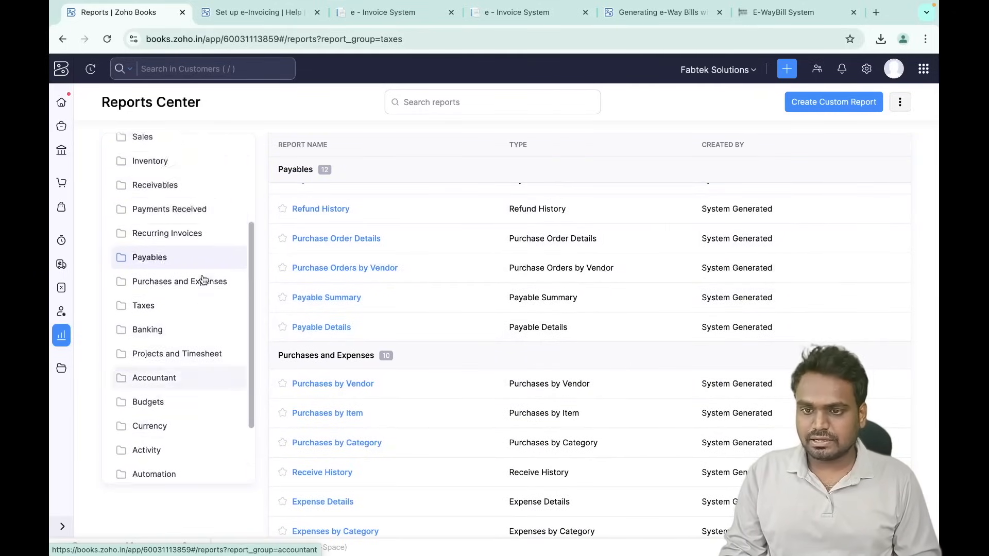
pyautogui.scroll(3, 202, 280)
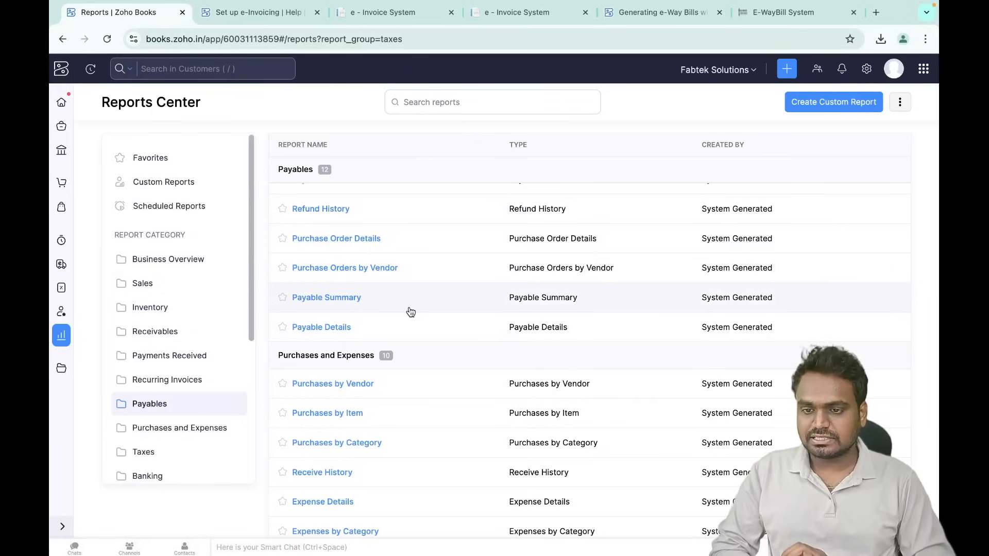
pyautogui.scroll(5, 411, 312)
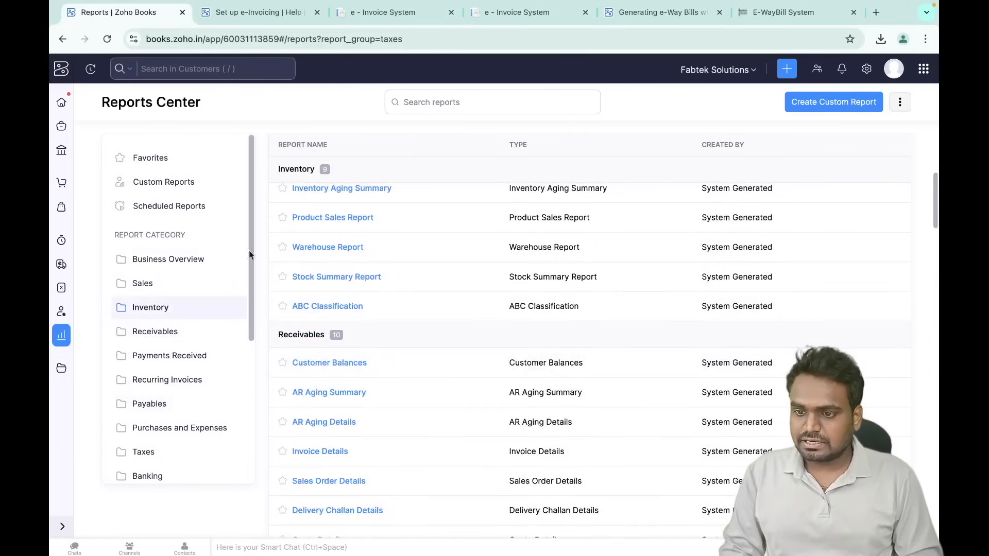
# - Revisit Business Overview and Payables, then open the Receivables AR Aging Summary report
pyautogui.click(172, 259)
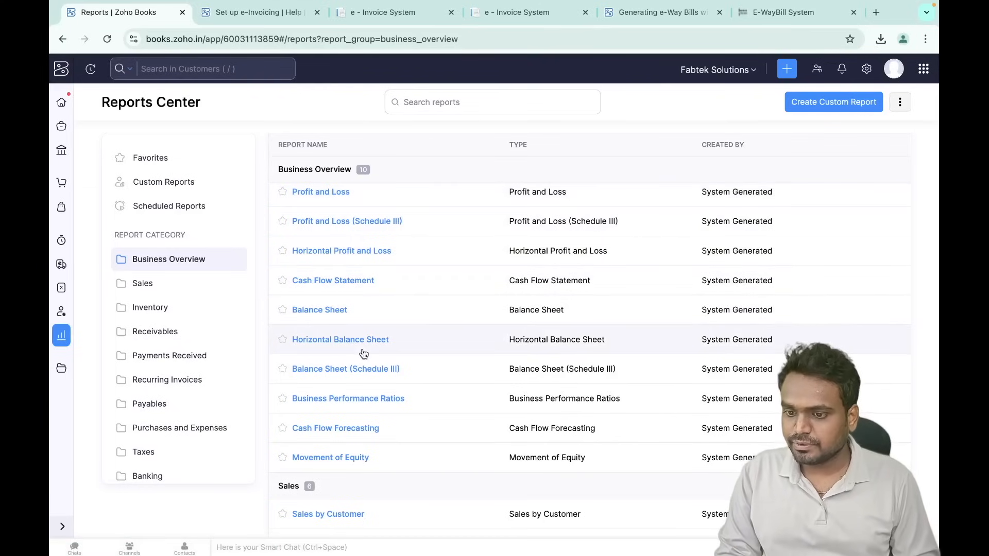
pyautogui.click(167, 411)
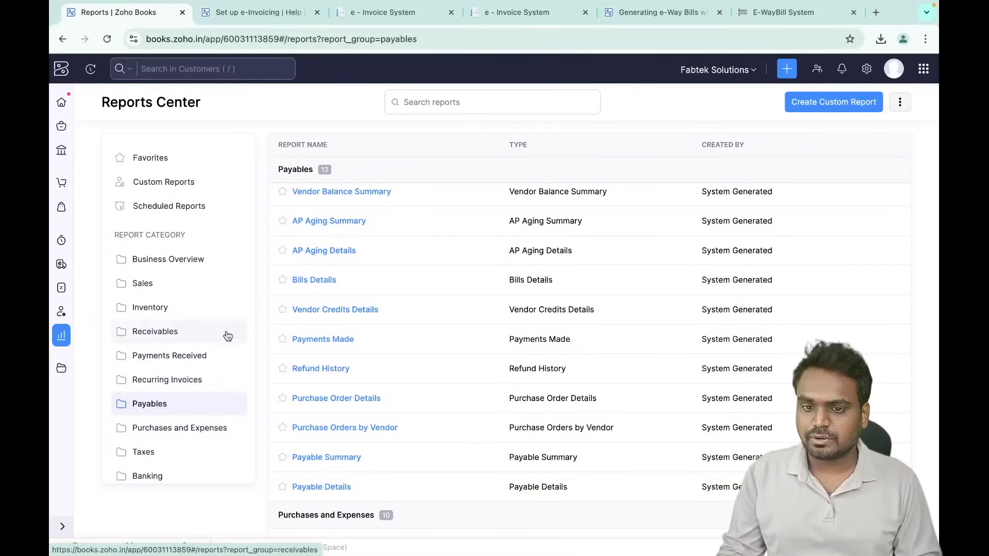
pyautogui.click(185, 332)
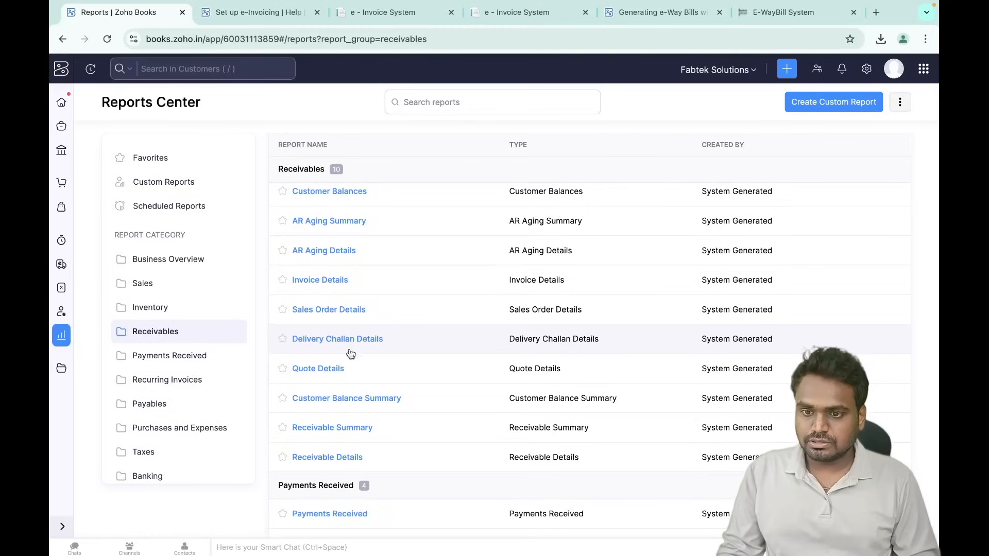
pyautogui.click(330, 221)
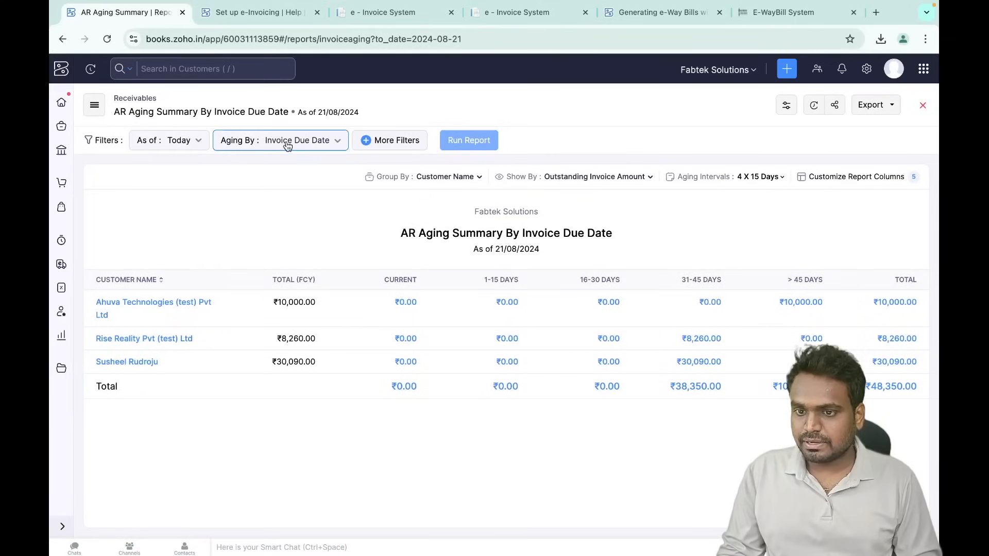
# - Check the AR Aging Summary's extra filters without changes, then open the Balance Sheet report
pyautogui.click(395, 144)
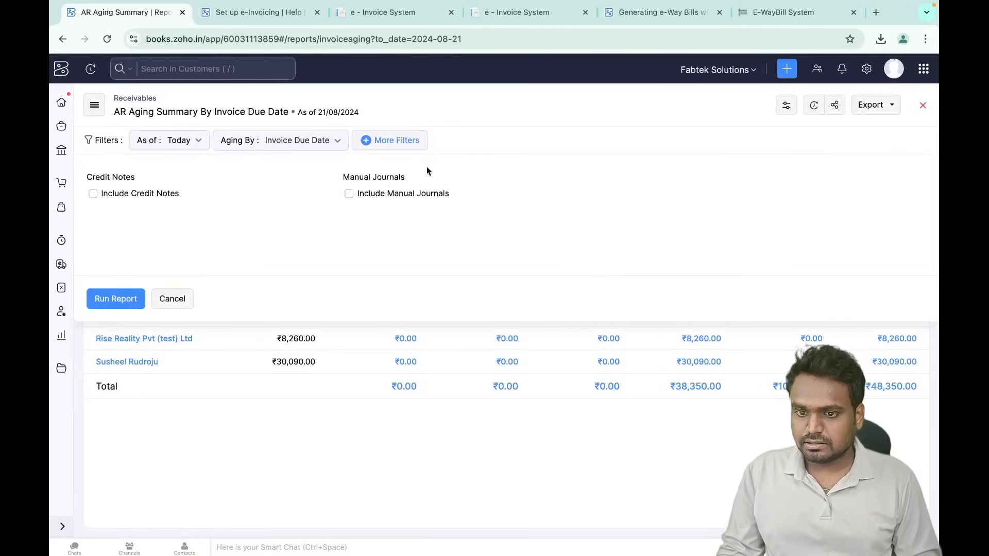
pyautogui.click(177, 296)
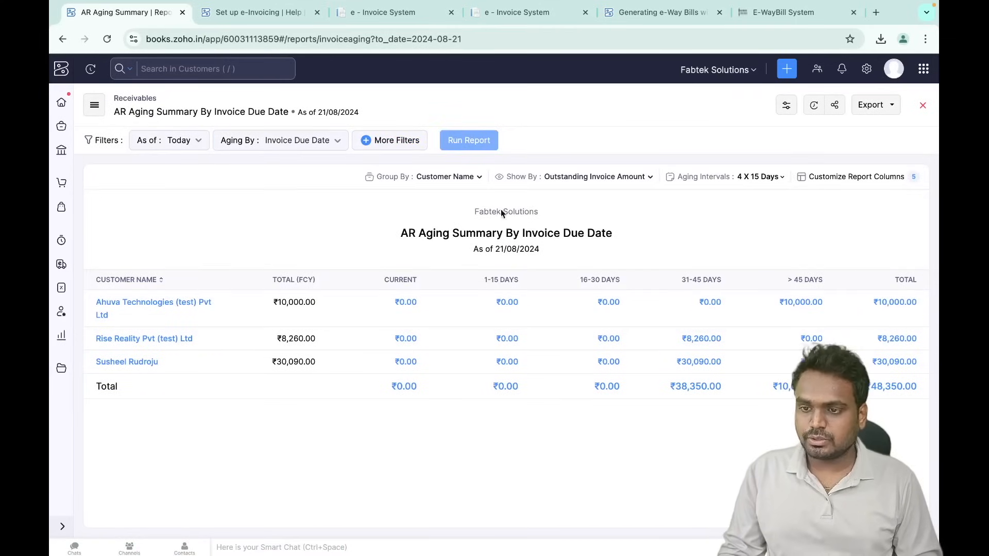
pyautogui.click(921, 105)
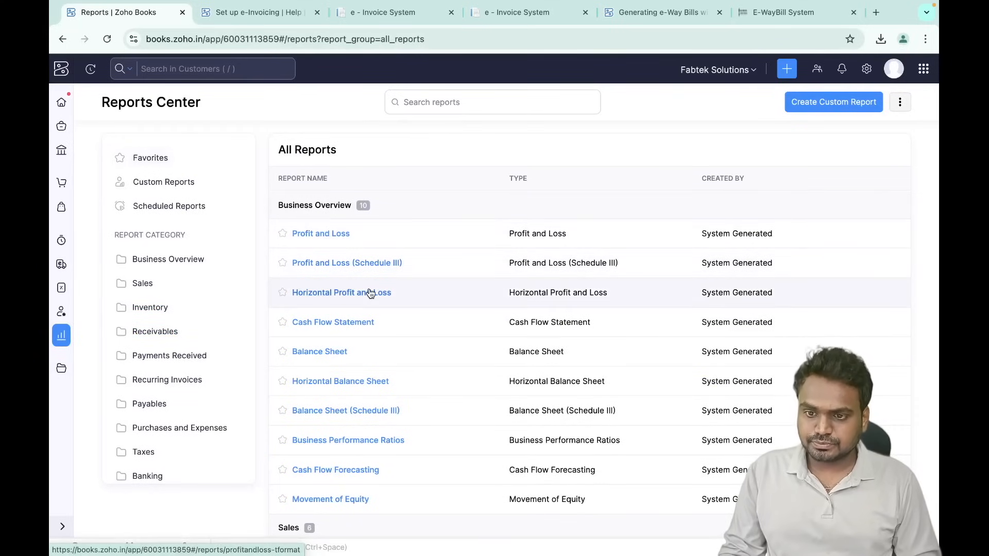
pyautogui.click(168, 259)
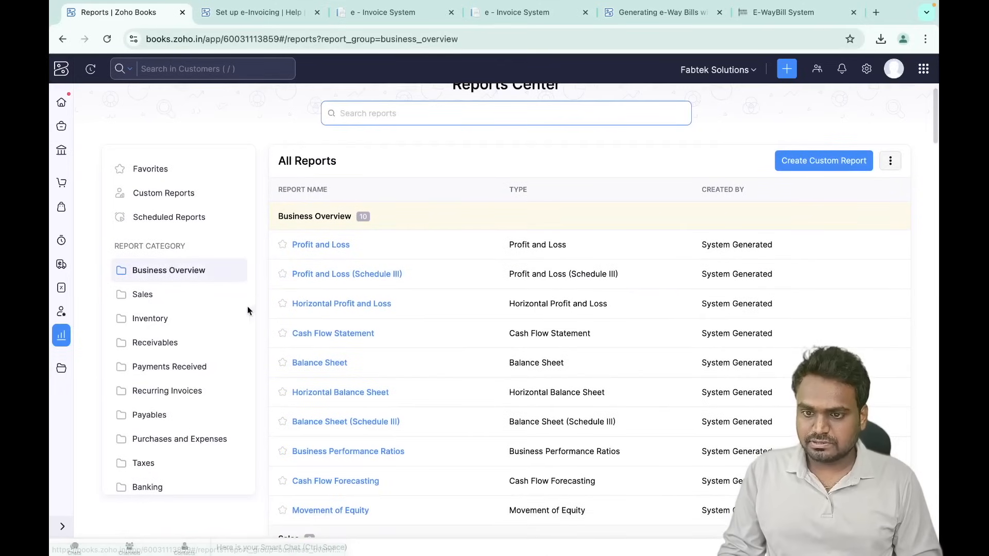
pyautogui.click(312, 363)
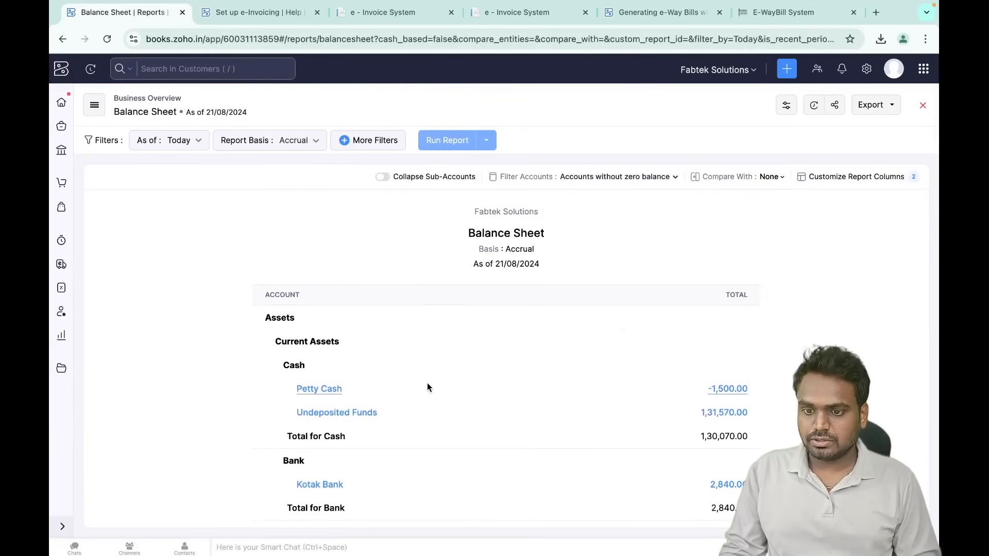
pyautogui.scroll(-15, 427, 384)
pyautogui.scroll(12, 428, 386)
pyautogui.scroll(3, 428, 382)
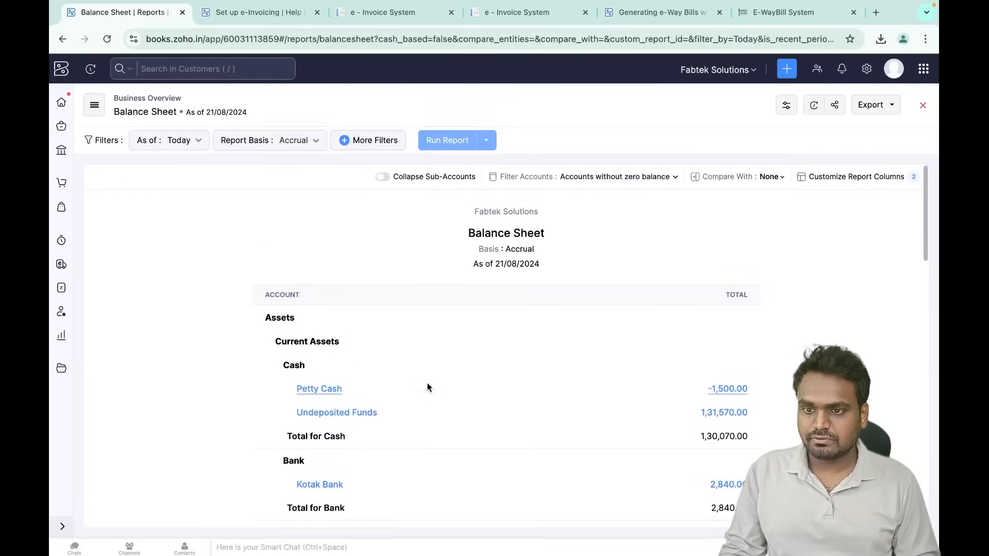
# - Filter the Balance Sheet to Branch is in Head Office and rerun it
pyautogui.click(364, 140)
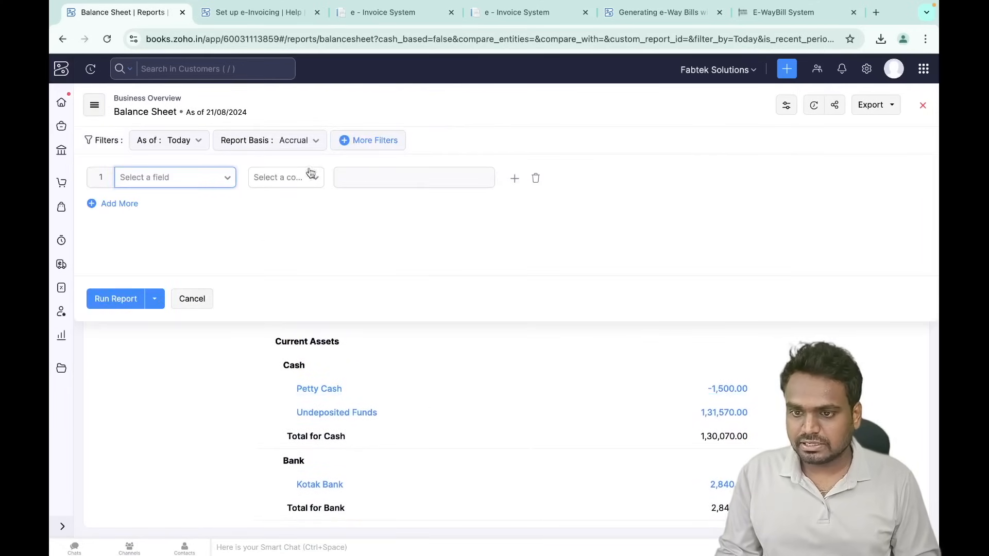
pyautogui.click(217, 177)
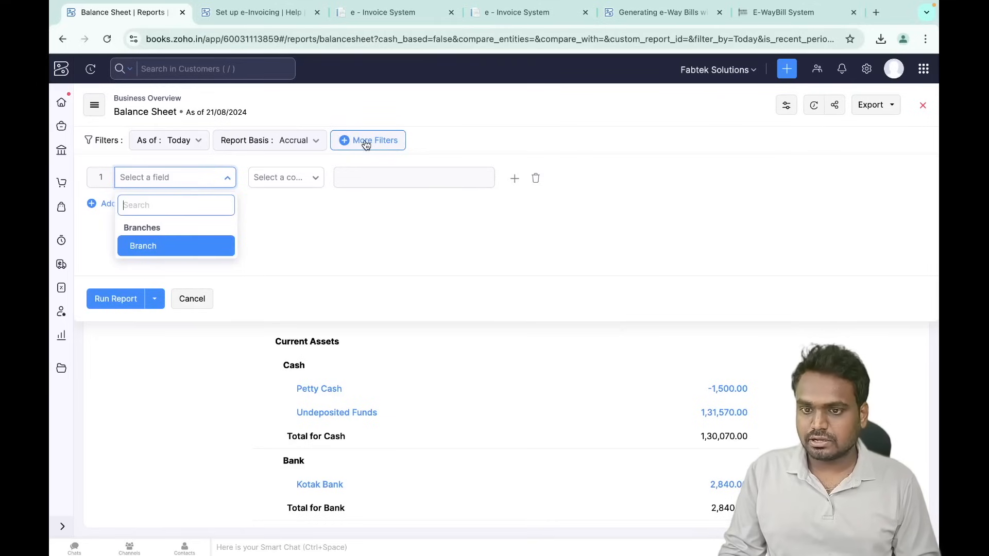
pyautogui.click(176, 248)
pyautogui.click(316, 178)
pyautogui.click(299, 206)
pyautogui.click(387, 178)
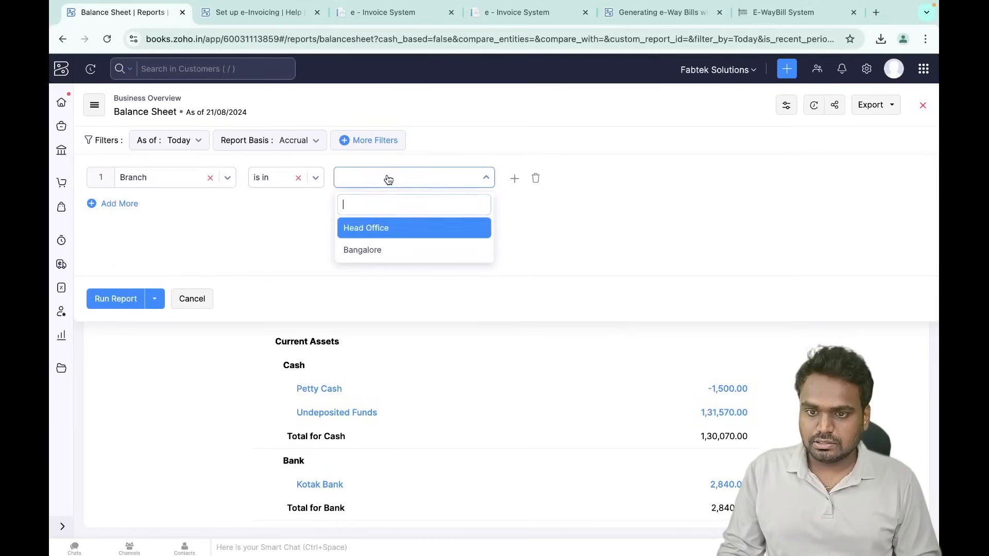
pyautogui.click(388, 226)
pyautogui.click(116, 301)
pyautogui.scroll(-10, 490, 444)
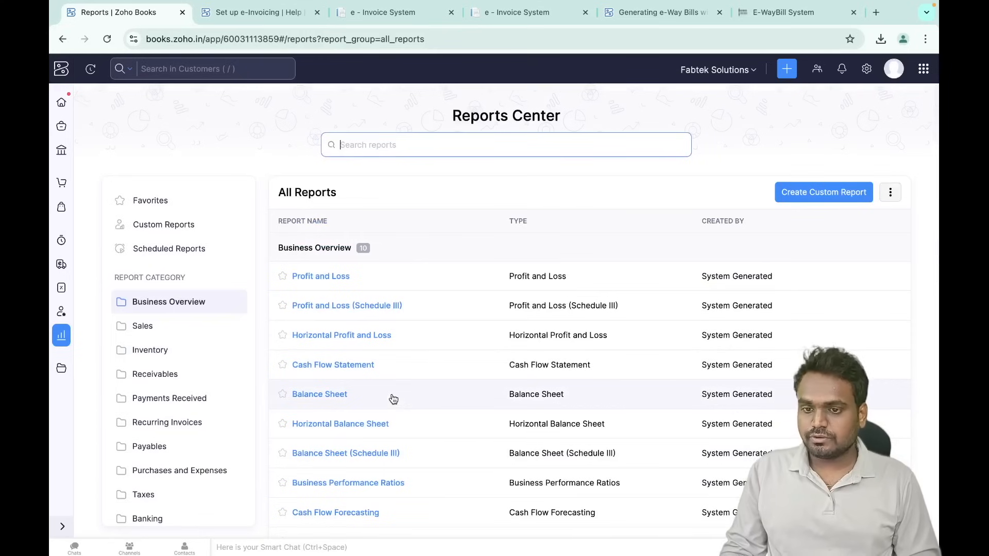
pyautogui.scroll(-10, 393, 399)
pyautogui.scroll(-10, 393, 399)
# - Open the Receivable Summary report from the Receivables category
pyautogui.click(160, 341)
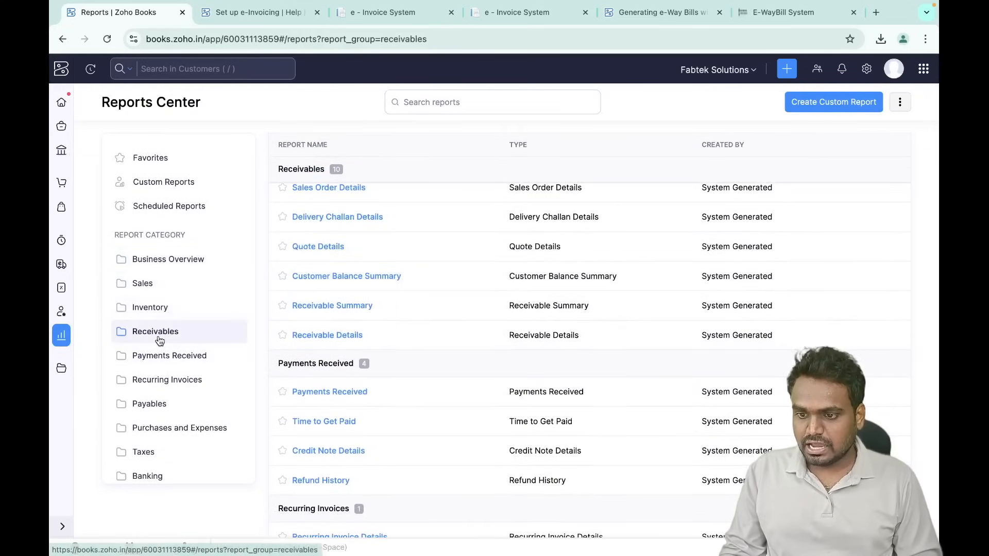
pyautogui.scroll(1, 297, 360)
pyautogui.click(333, 362)
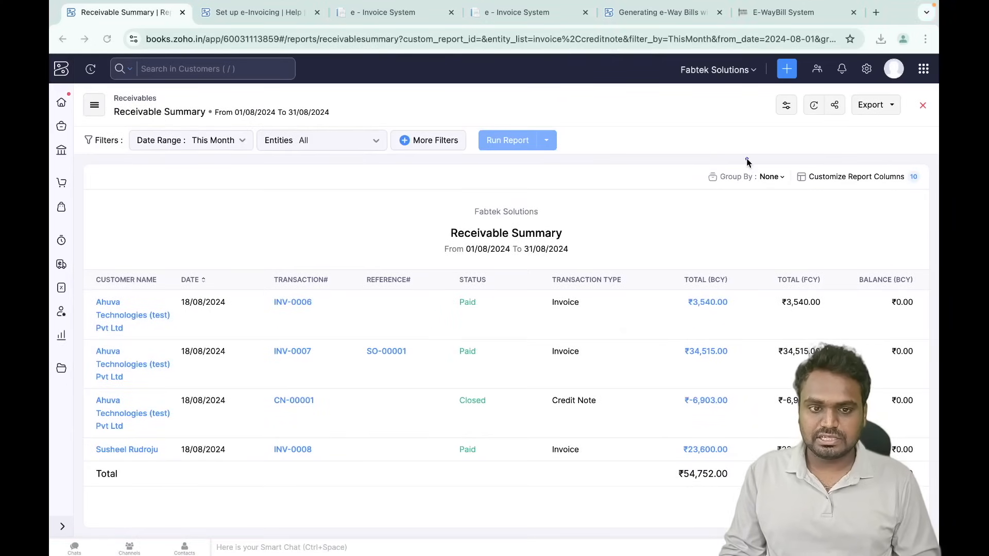
# - Schedule the Receivable Summary weekly, starting 26/08/2024 at 10:00
pyautogui.click(813, 105)
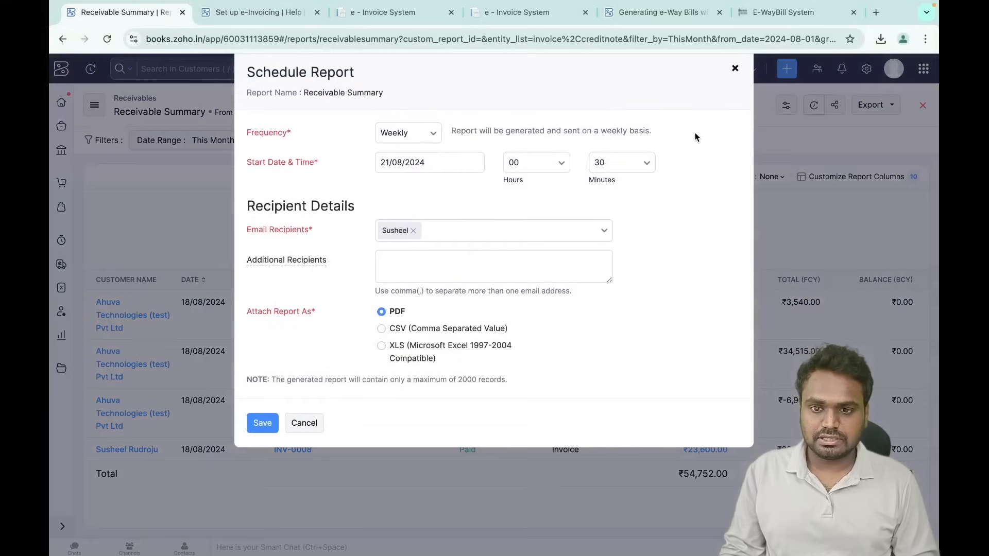
pyautogui.click(425, 134)
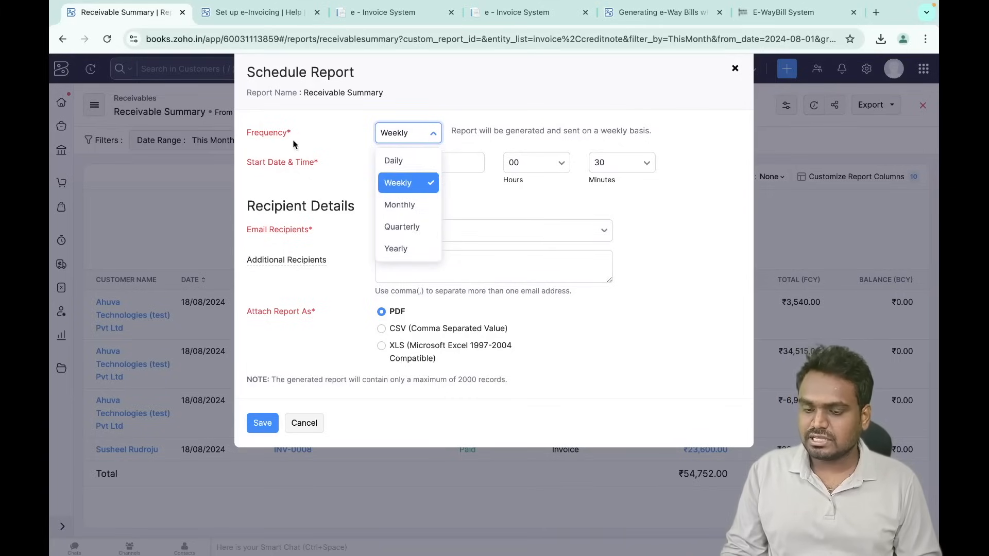
pyautogui.click(351, 173)
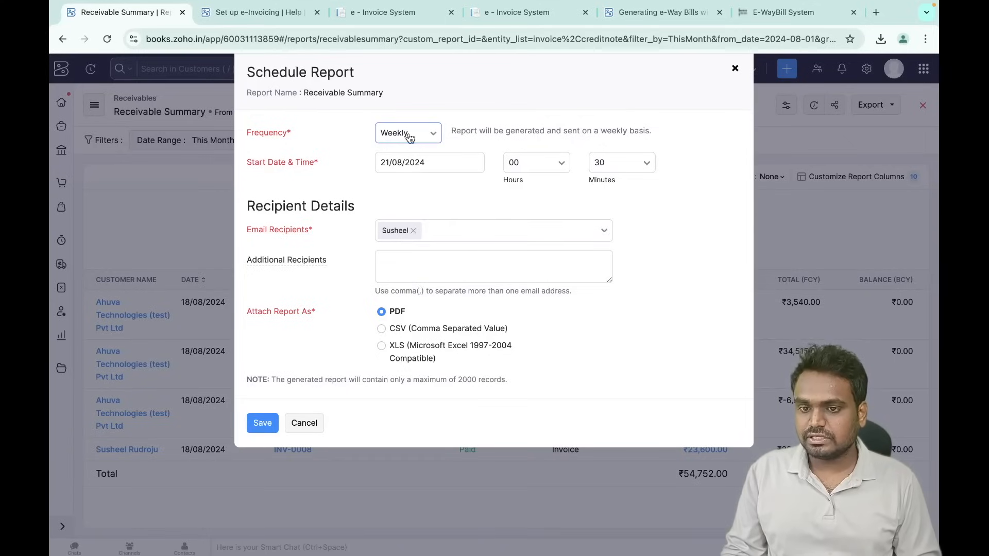
pyautogui.click(397, 163)
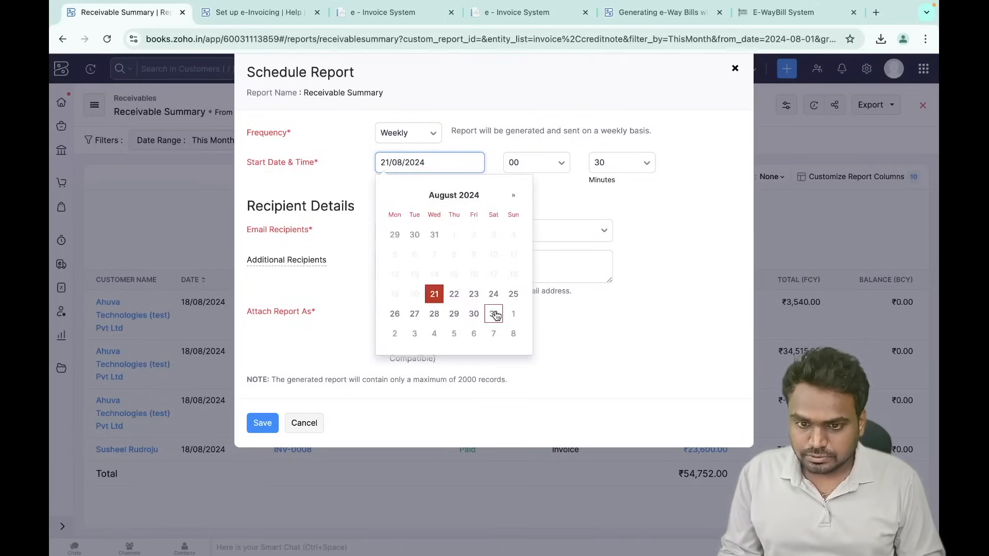
pyautogui.click(397, 315)
pyautogui.click(525, 163)
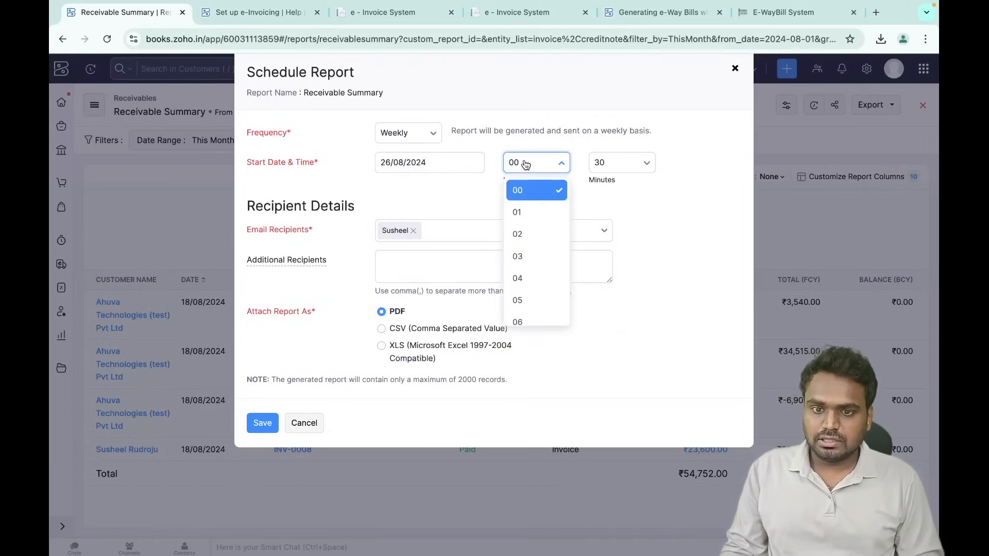
pyautogui.scroll(-3, 526, 286)
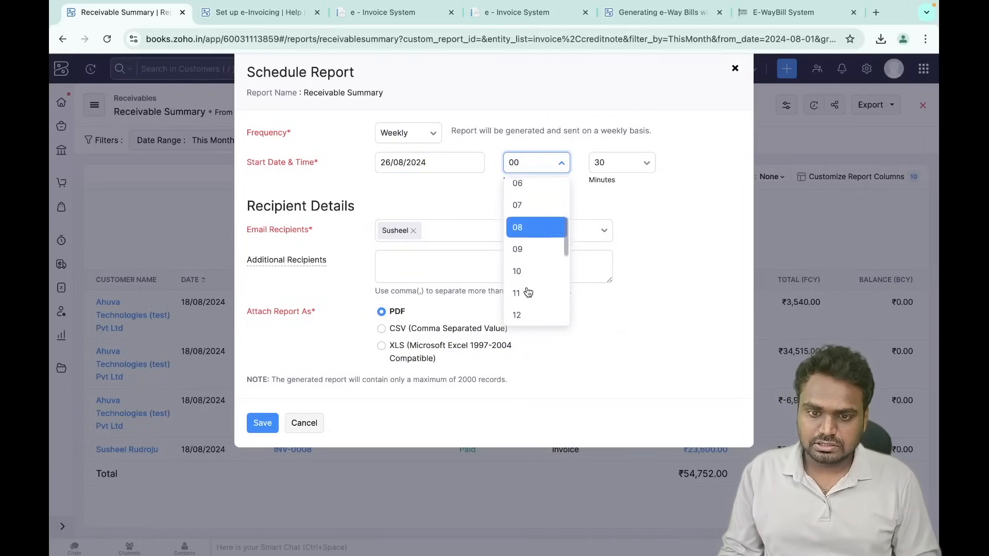
pyautogui.click(612, 155)
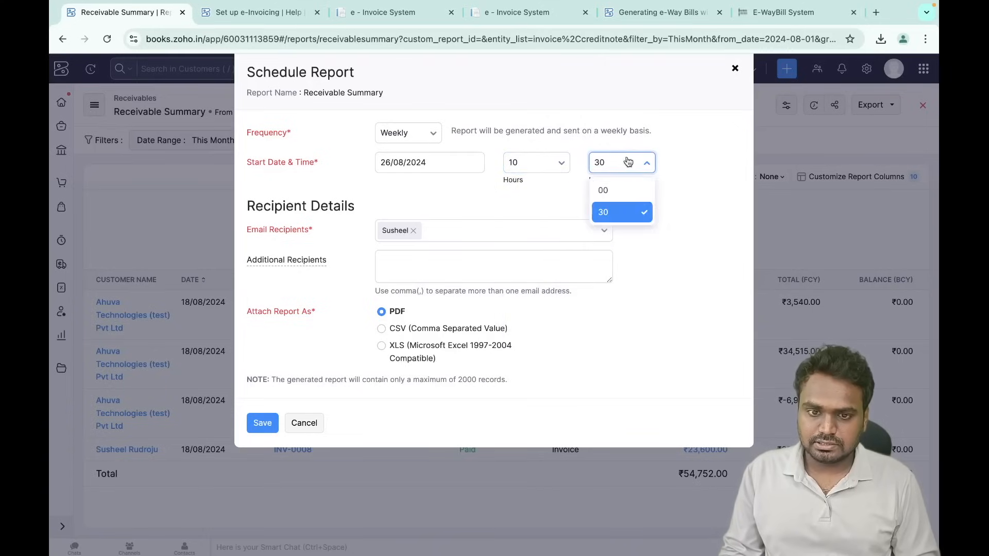
pyautogui.click(623, 188)
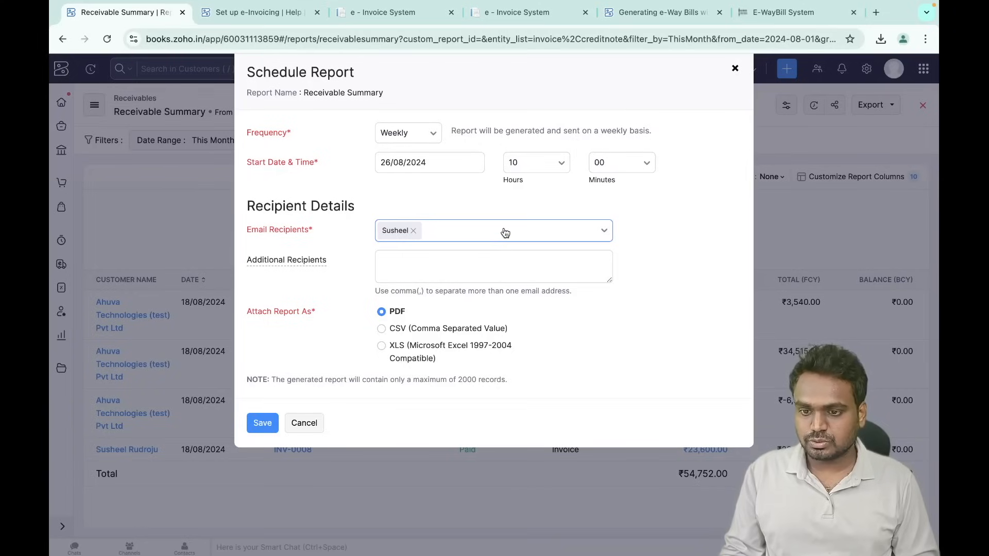
# - Enter an additional recipient e-mail, then cancel the schedule without saving
pyautogui.click(417, 263)
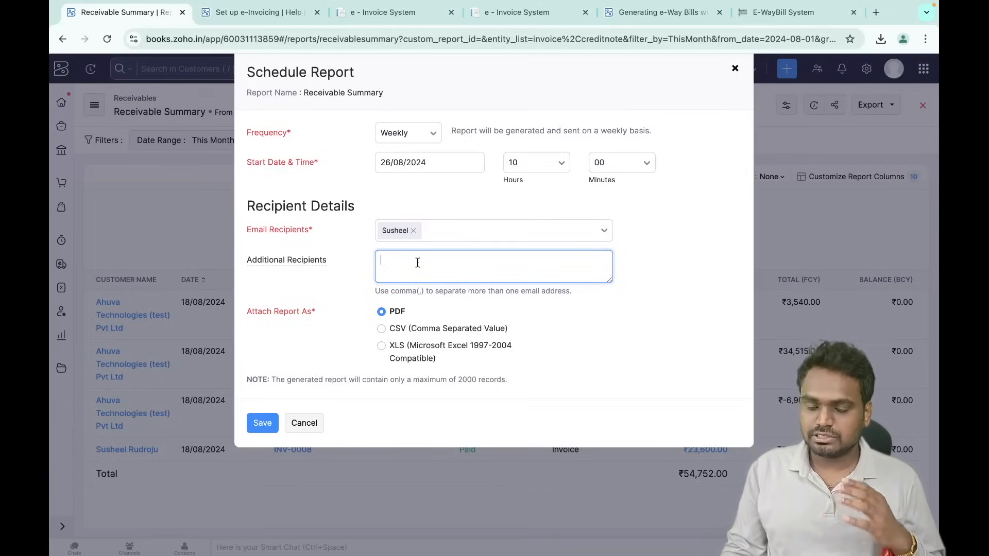
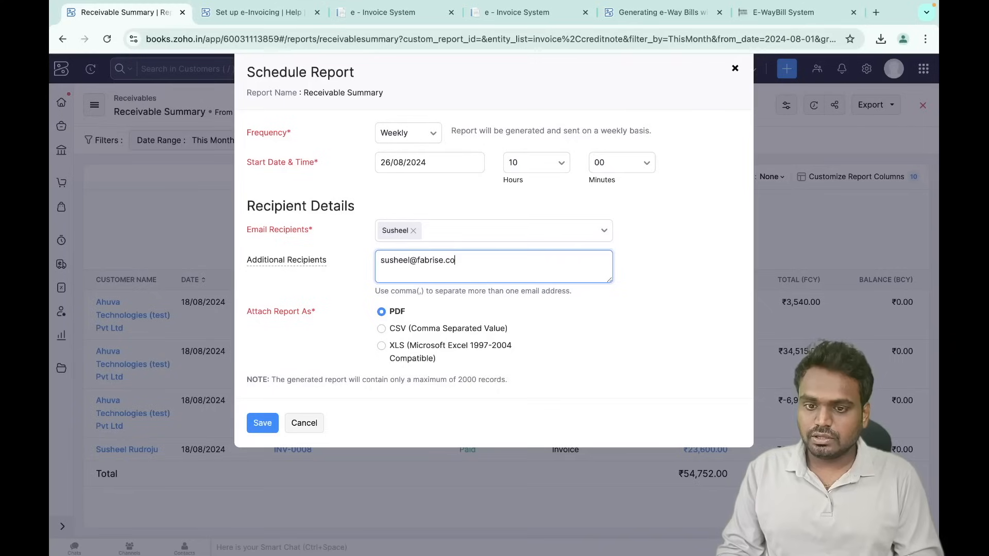
pyautogui.click(350, 322)
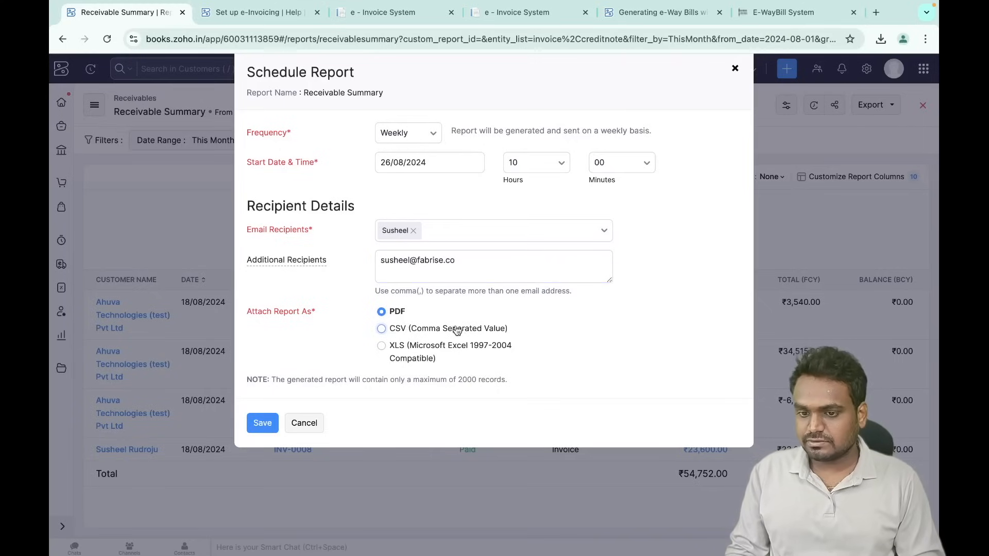
pyautogui.click(305, 424)
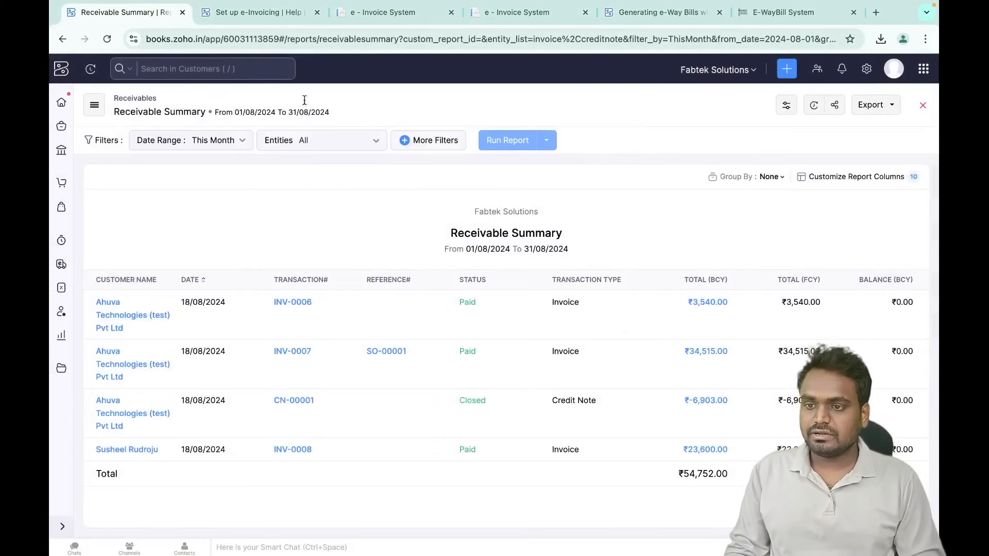
# - Start a new custom report based on the Stock Summary Report
pyautogui.click(922, 109)
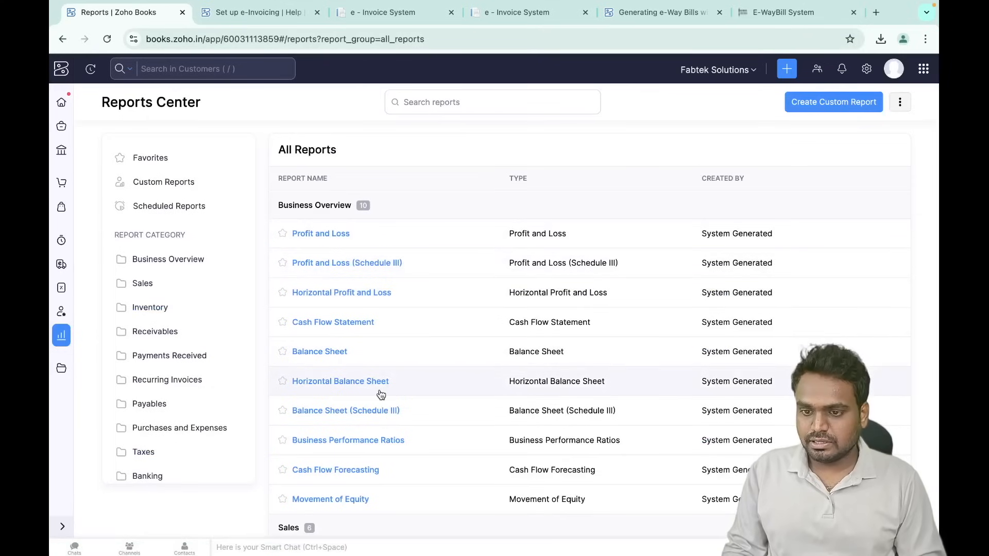
pyautogui.scroll(-7, 381, 394)
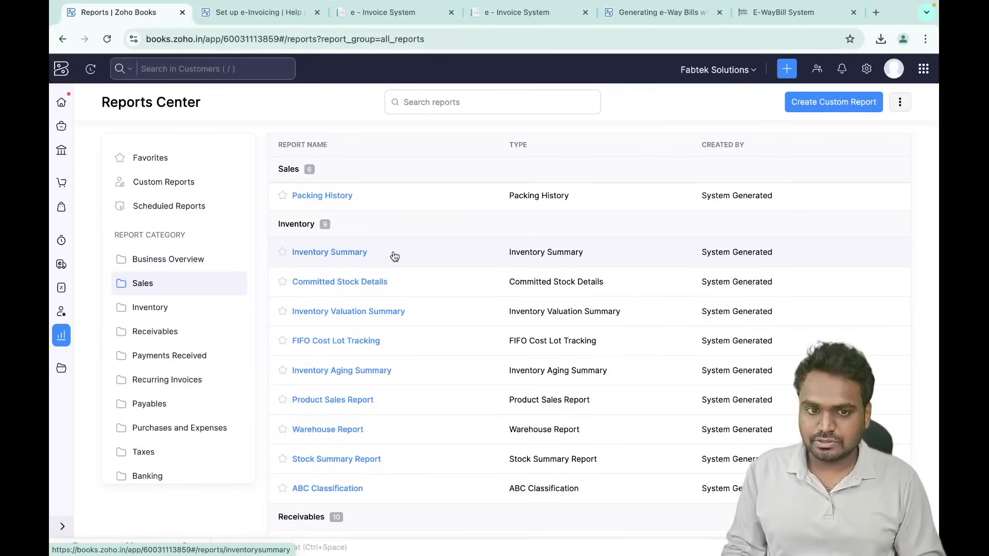
pyautogui.click(848, 106)
pyautogui.click(461, 126)
pyautogui.write('inven')
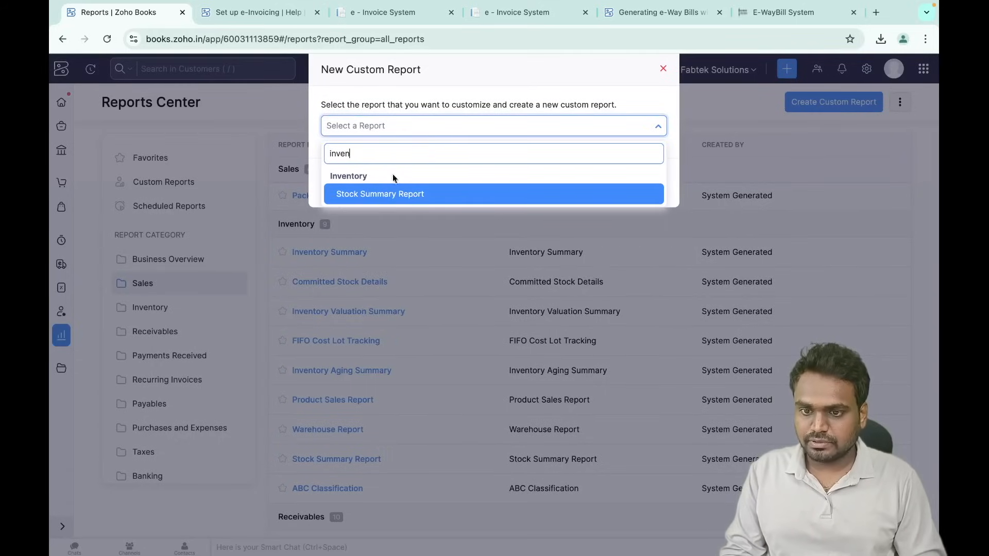
pyautogui.click(419, 194)
pyautogui.click(339, 184)
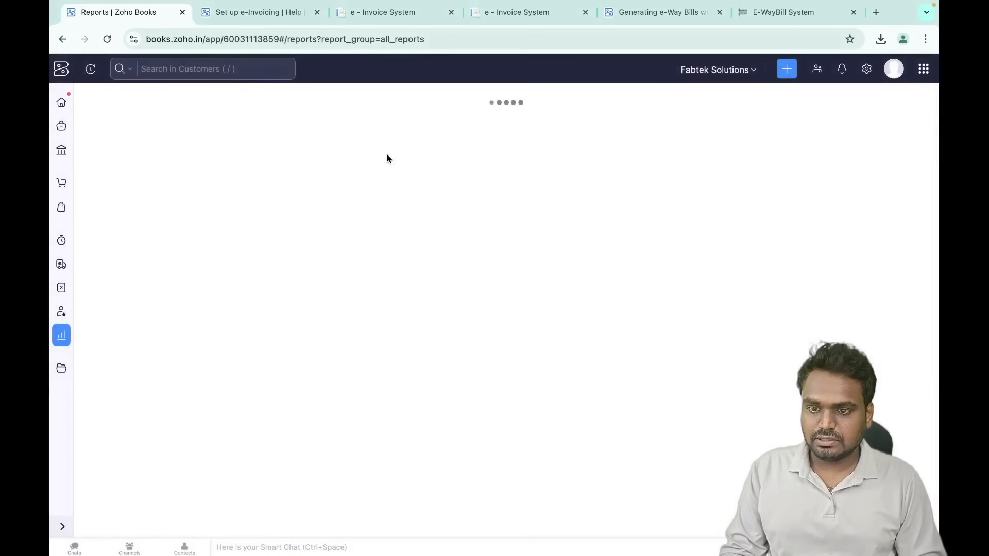
# - Add a Brand 'is in' filter, then cancel customising and return to the Home dashboard
pyautogui.click(122, 291)
pyautogui.click(182, 303)
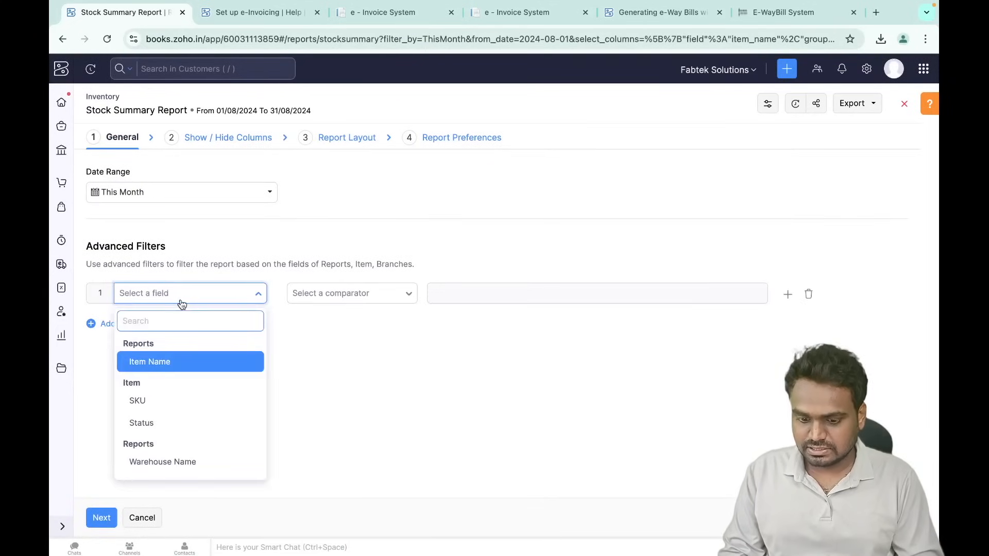
pyautogui.write('bran')
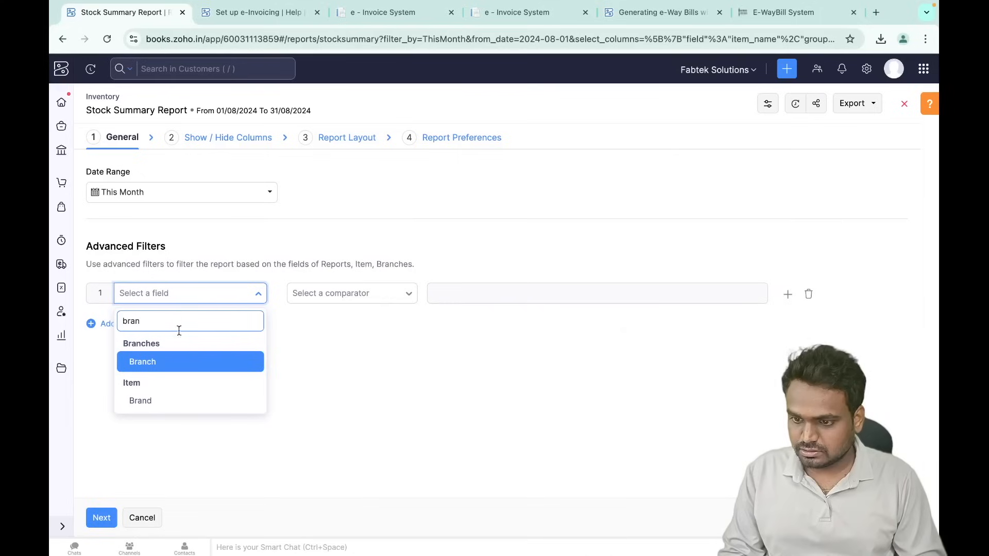
pyautogui.click(164, 402)
pyautogui.click(343, 325)
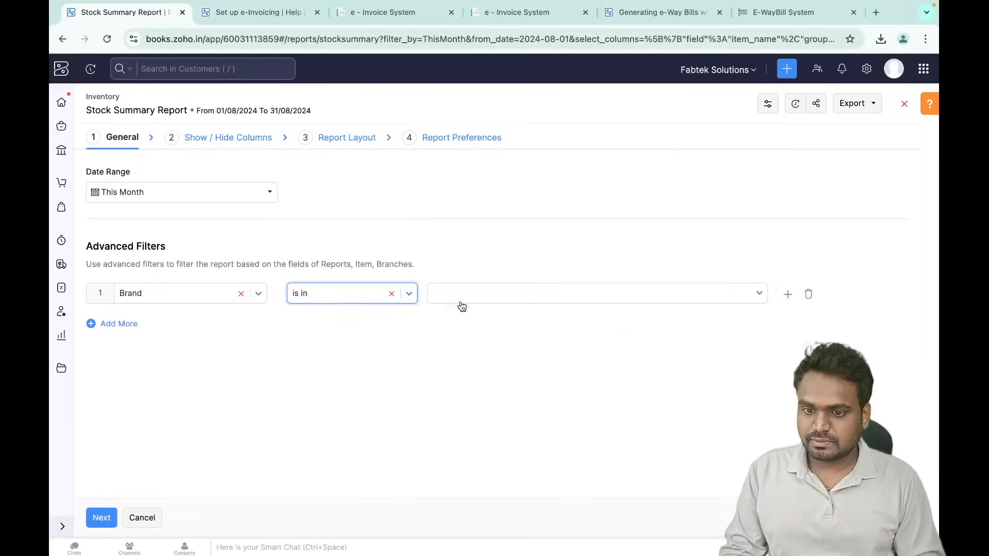
pyautogui.click(122, 325)
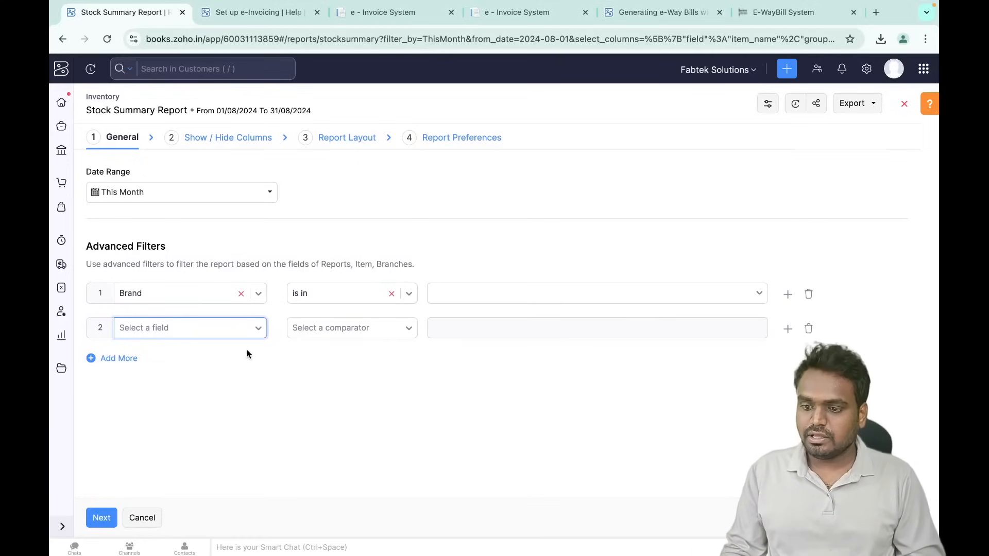
pyautogui.click(138, 517)
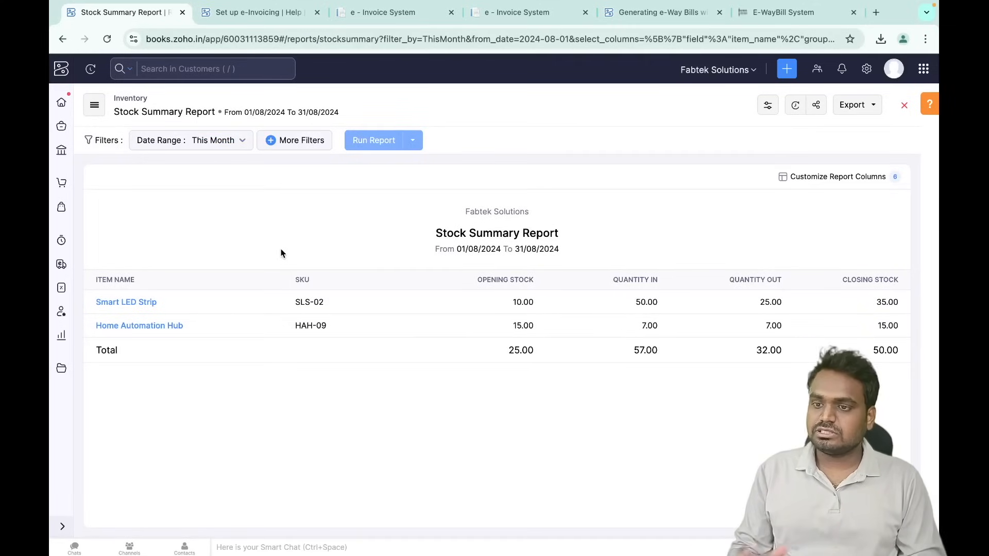
pyautogui.click(60, 101)
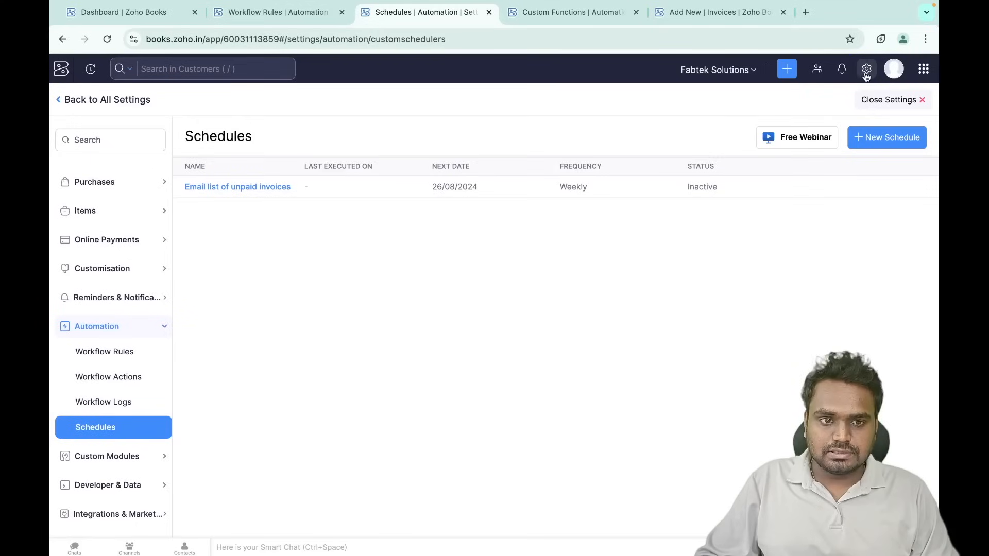
# - Go to the Workflow Rules page in the organisation settings
pyautogui.click(866, 69)
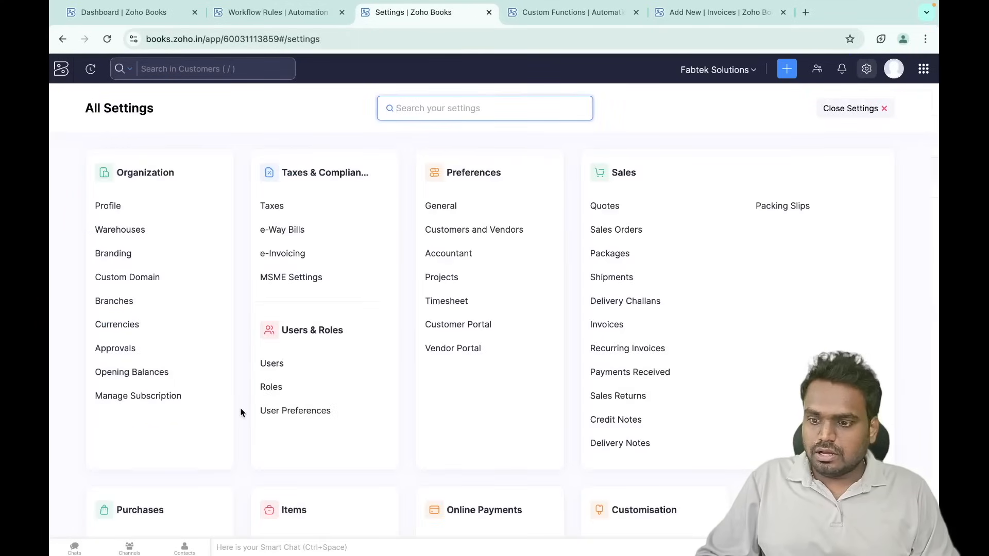
pyautogui.scroll(-5, 240, 411)
pyautogui.scroll(-1, 240, 412)
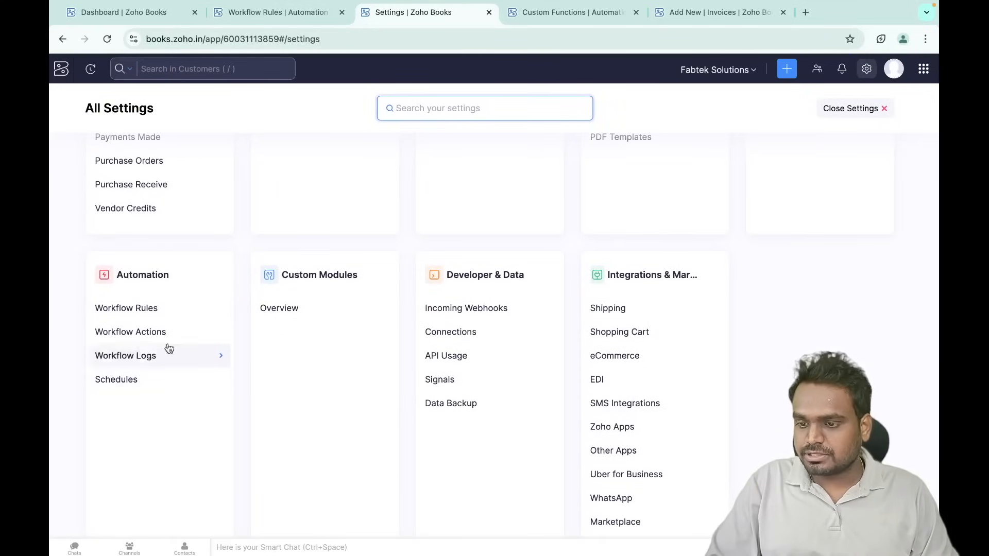
pyautogui.click(135, 309)
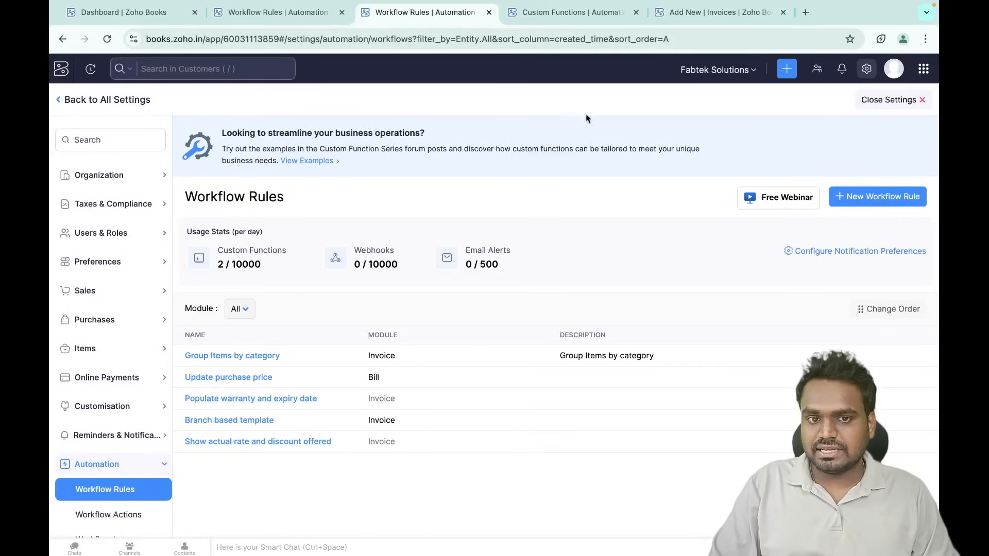
# - Glance over the drafted invoice in the other tab, then begin a new workflow rule
pyautogui.click(706, 21)
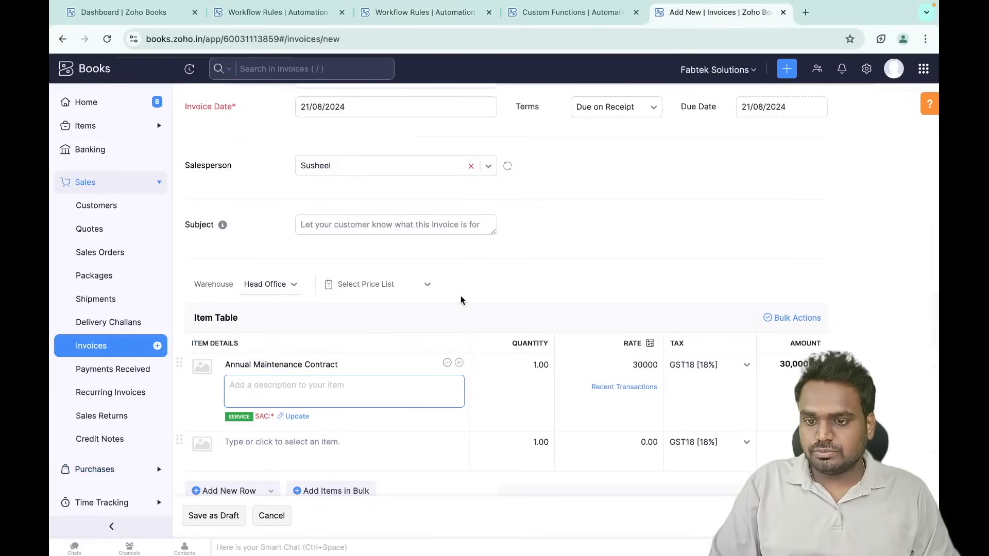
pyautogui.scroll(-1, 461, 296)
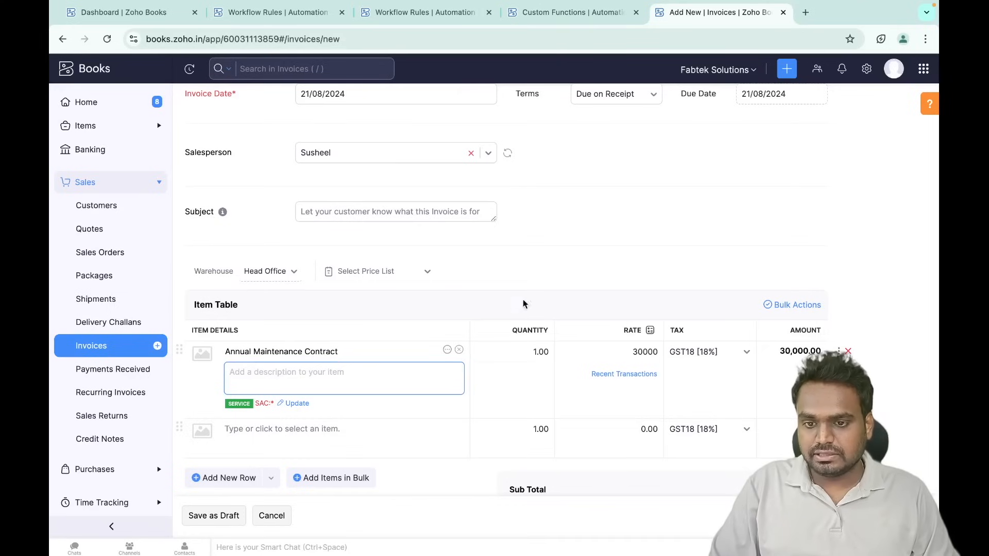
pyautogui.scroll(3, 509, 264)
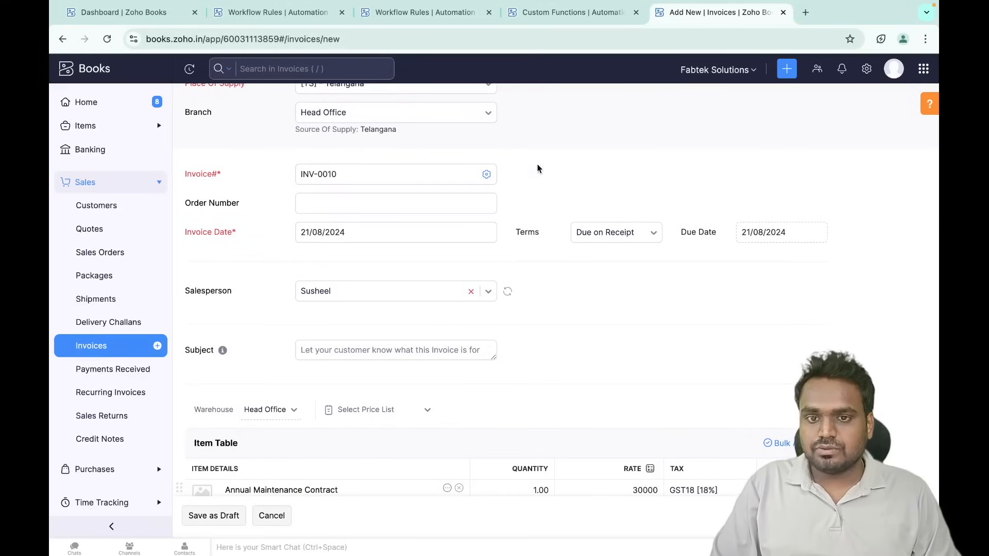
pyautogui.click(427, 13)
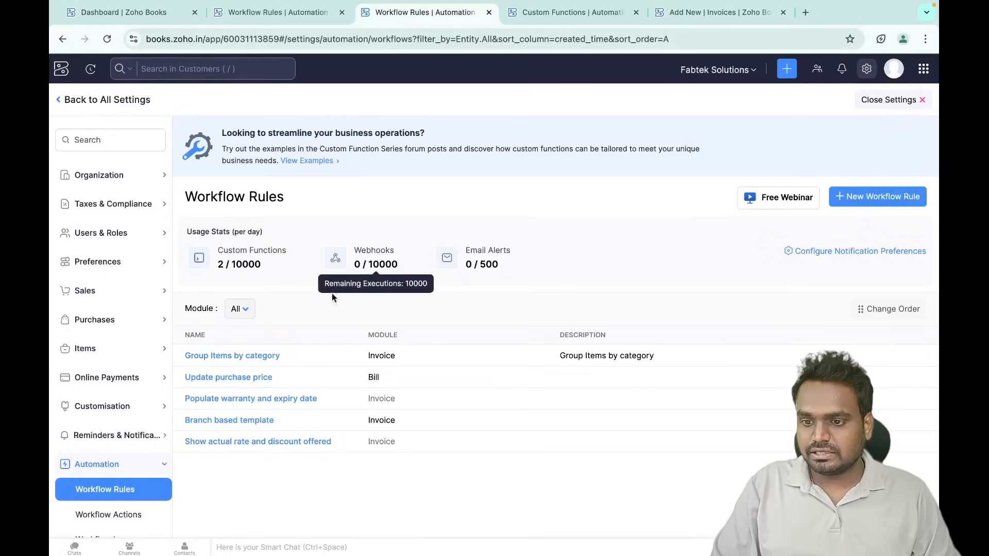
pyautogui.click(869, 200)
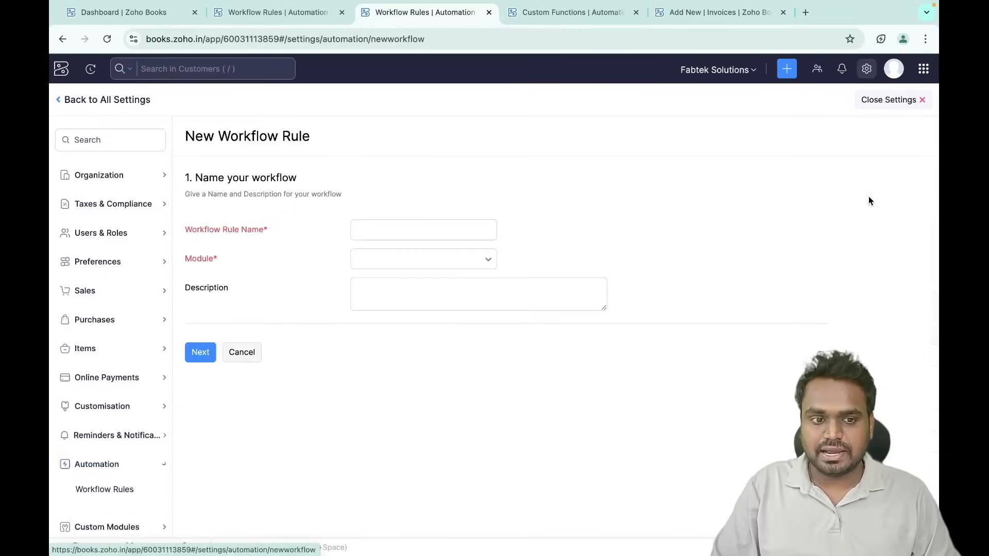
# - Name the rule 'AMC Renewal Notification', set its module to Invoice, and continue
pyautogui.write('AMC Reb')
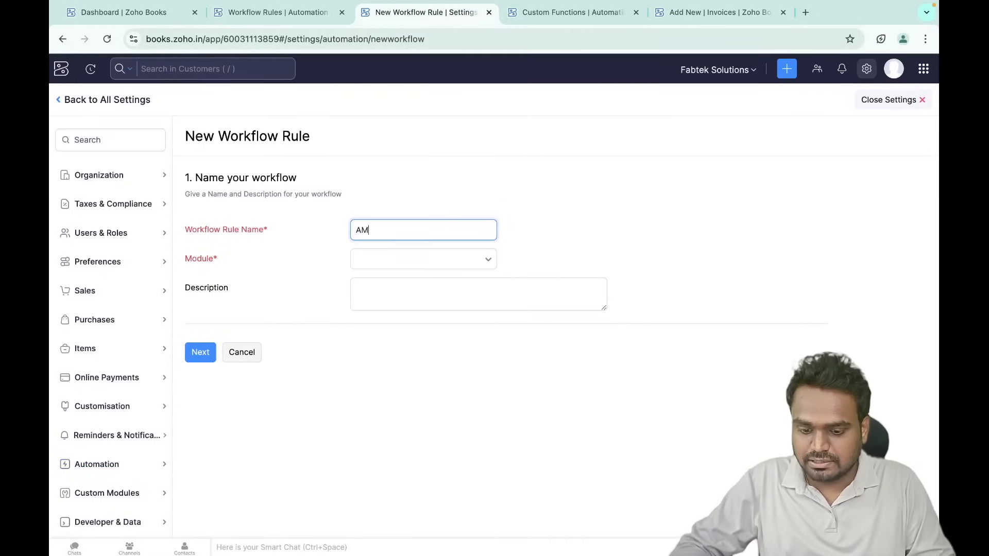
pyautogui.press('BackSpace')
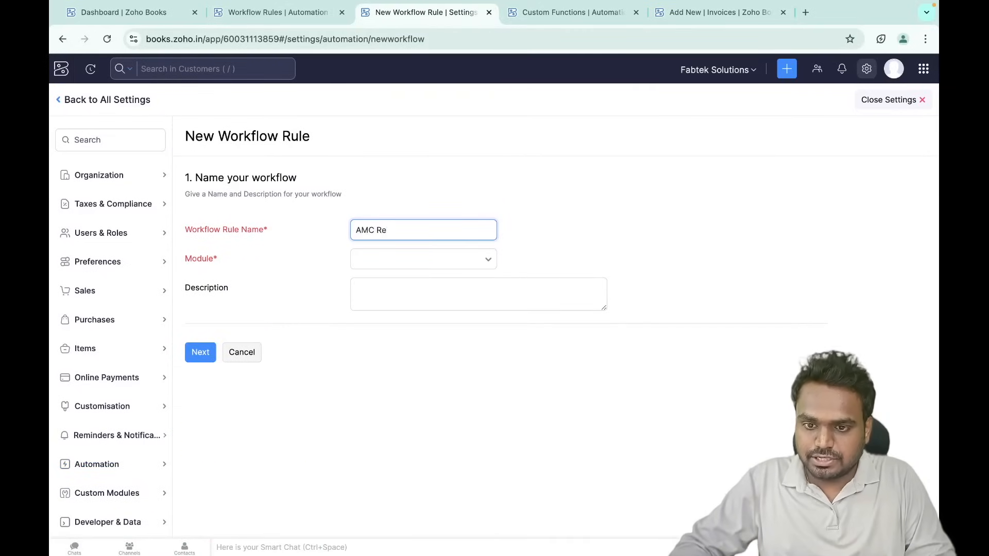
pyautogui.write('newal Notification')
pyautogui.click(417, 259)
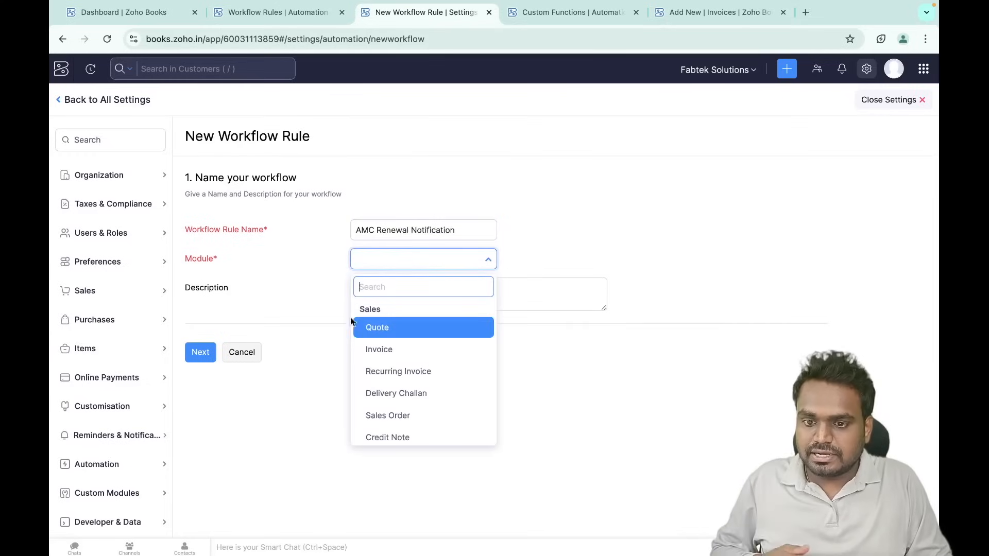
pyautogui.click(391, 348)
pyautogui.click(406, 303)
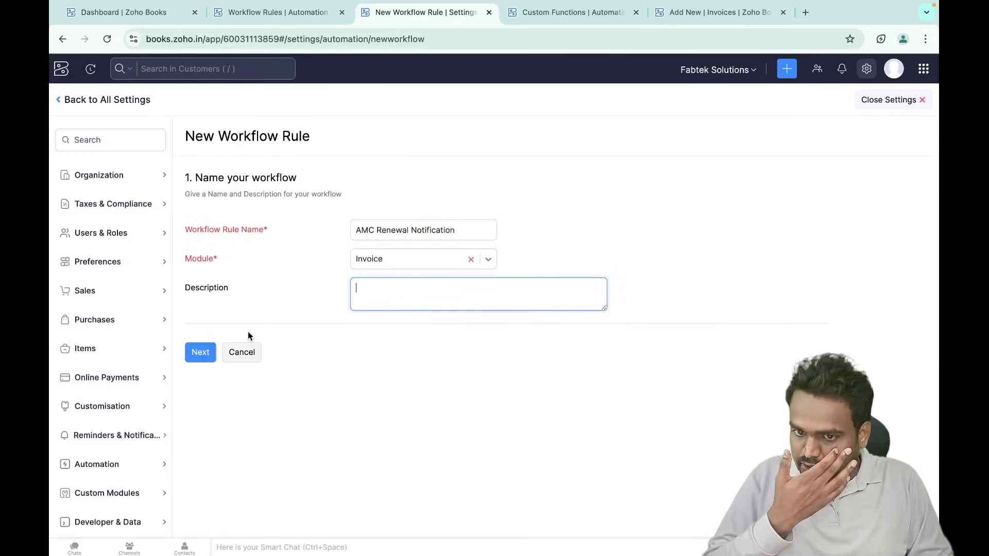
pyautogui.click(204, 353)
# - Keep the workflow type as Event Based
pyautogui.scroll(-1, 321, 403)
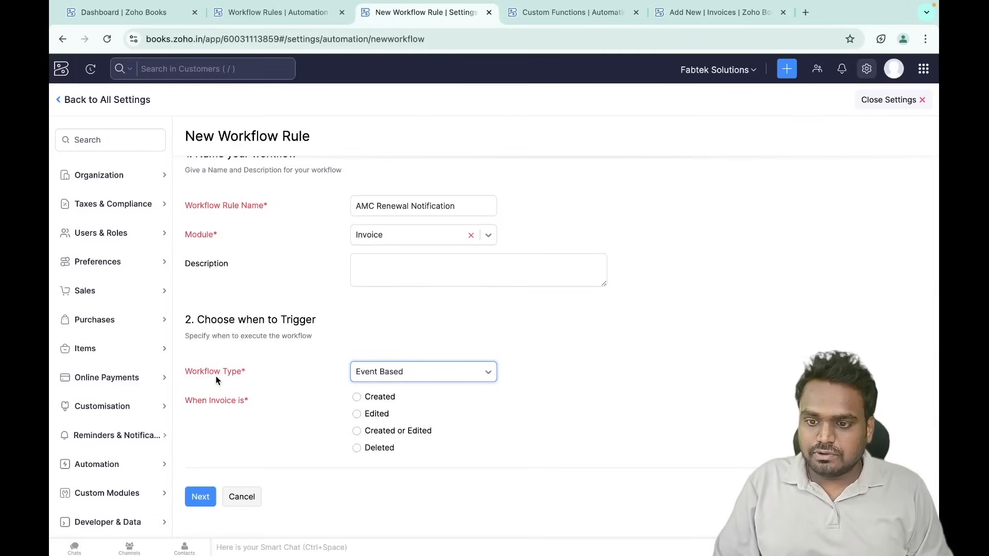
pyautogui.click(387, 377)
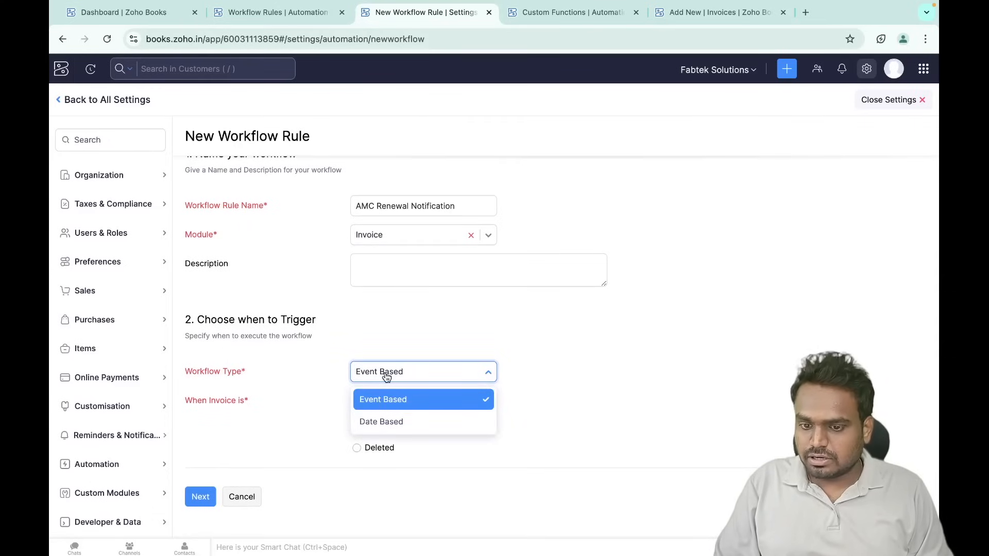
pyautogui.click(397, 354)
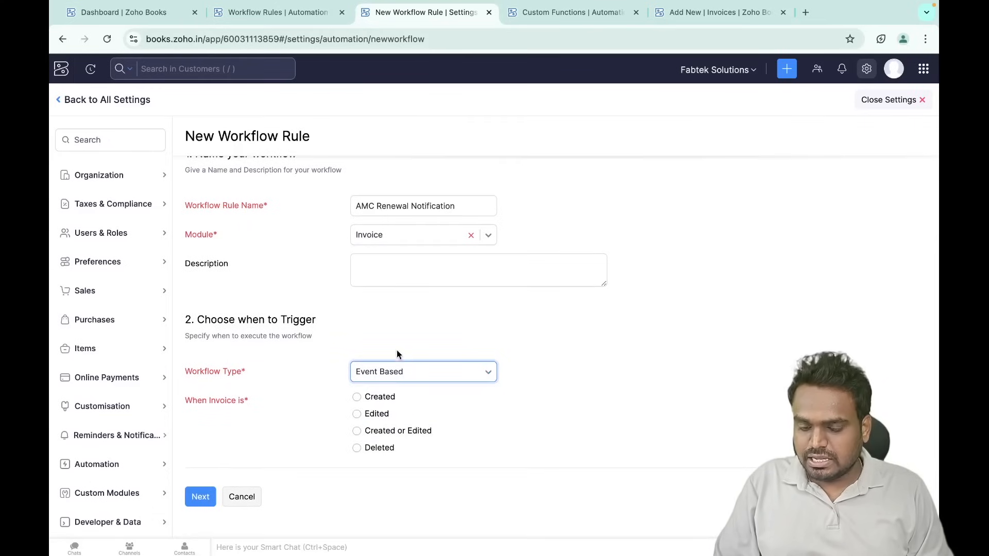
# - Switch the workflow type to Date Based
pyautogui.click(381, 379)
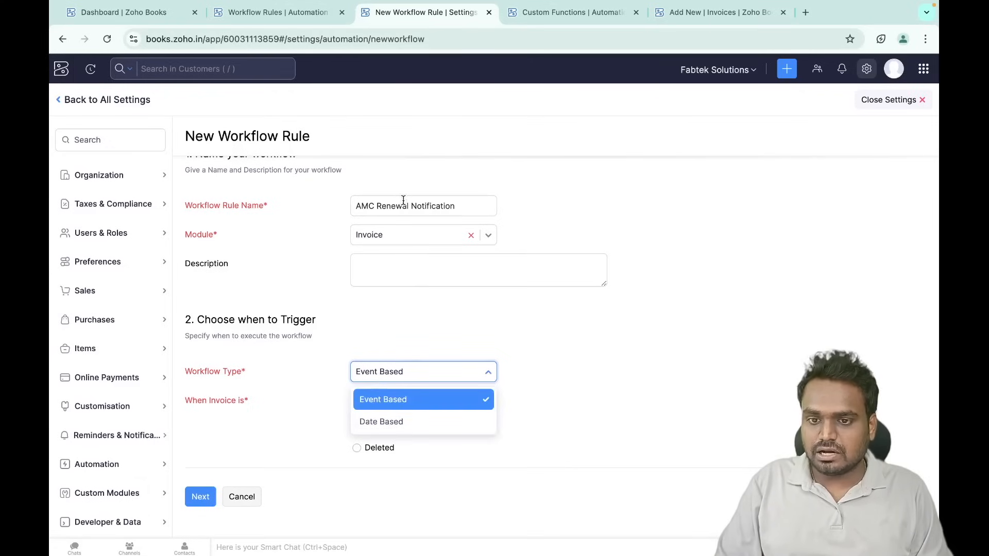
pyautogui.click(378, 423)
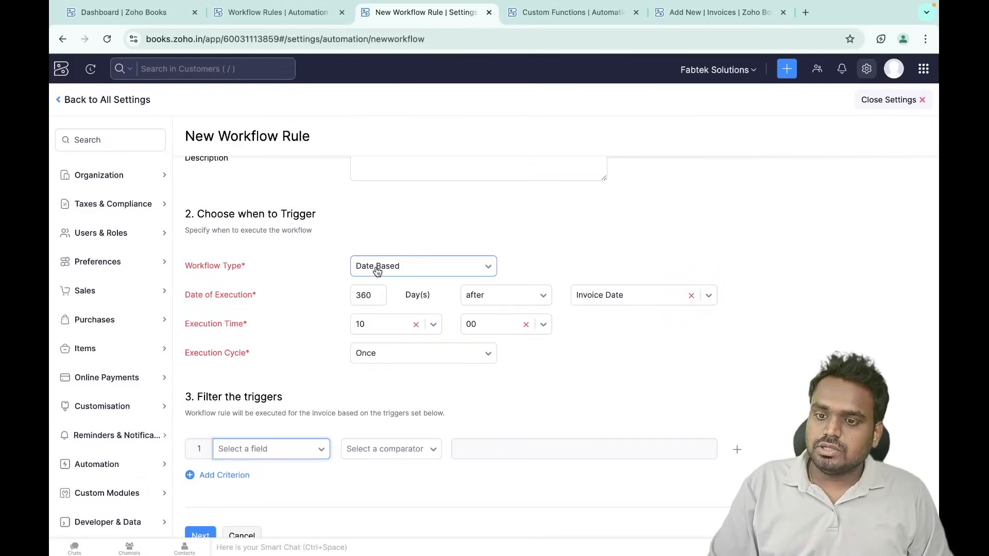
pyautogui.click(377, 271)
pyautogui.click(378, 272)
pyautogui.press('Tab')
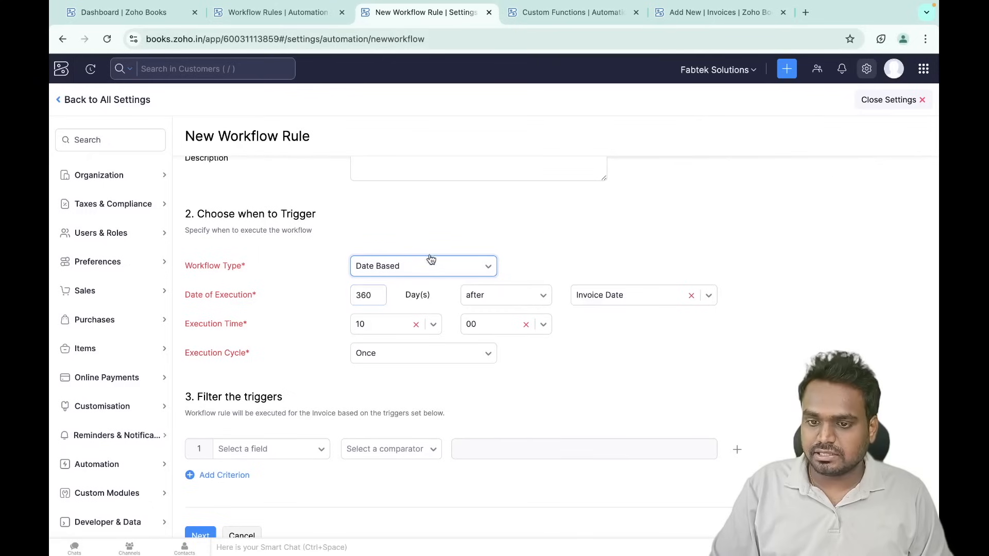
pyautogui.click(319, 376)
pyautogui.scroll(-1, 319, 376)
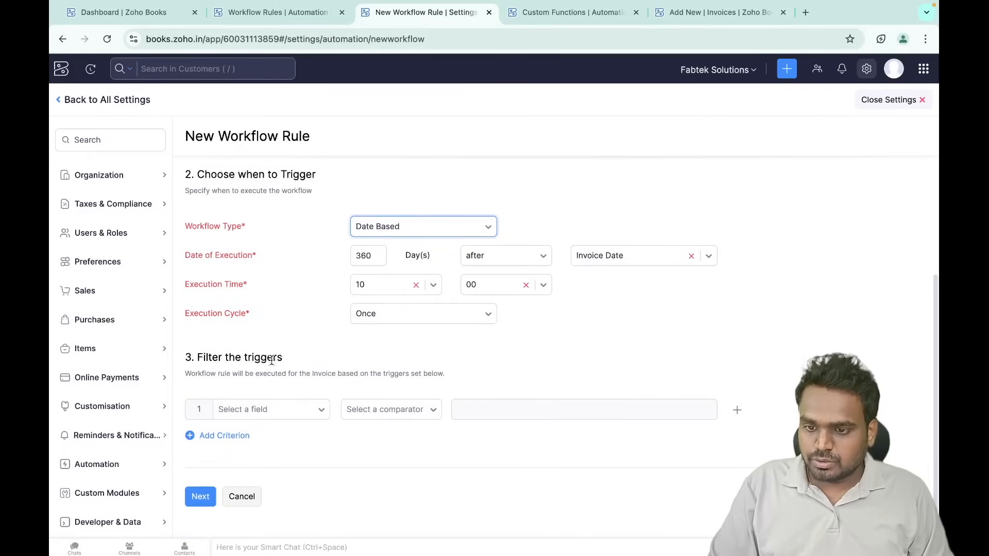
# - Add the criterion Branch is Bangalore and proceed to the Actions section
pyautogui.click(268, 412)
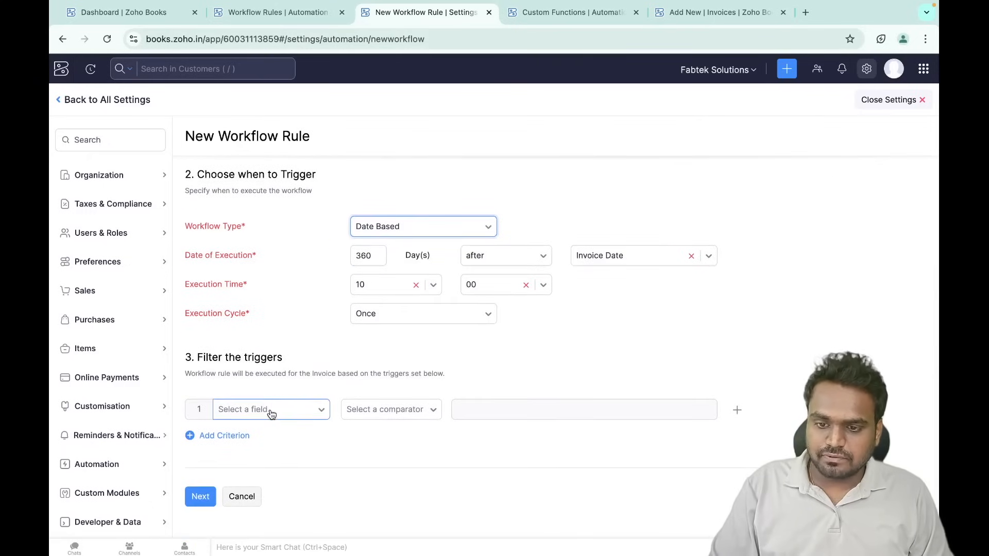
pyautogui.click(272, 414)
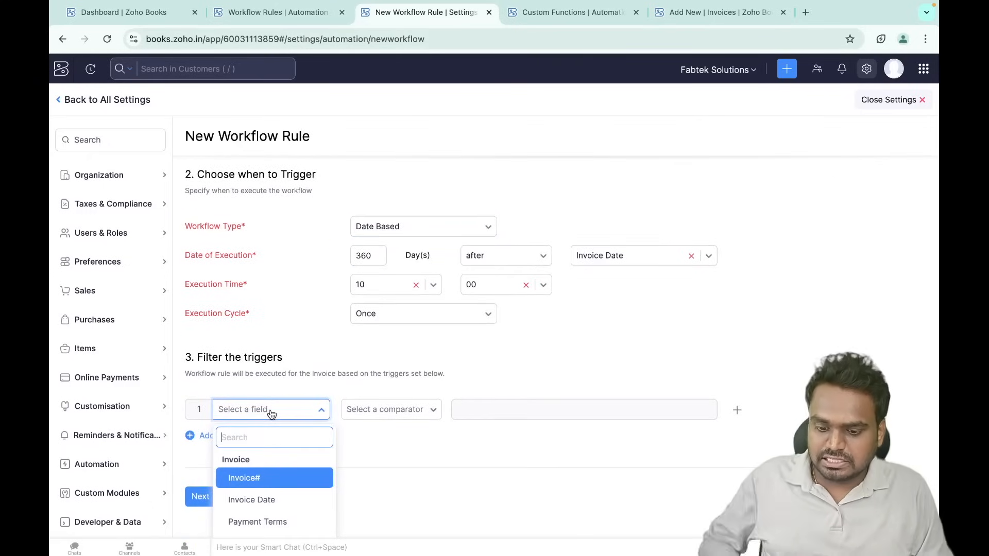
pyautogui.write('bra')
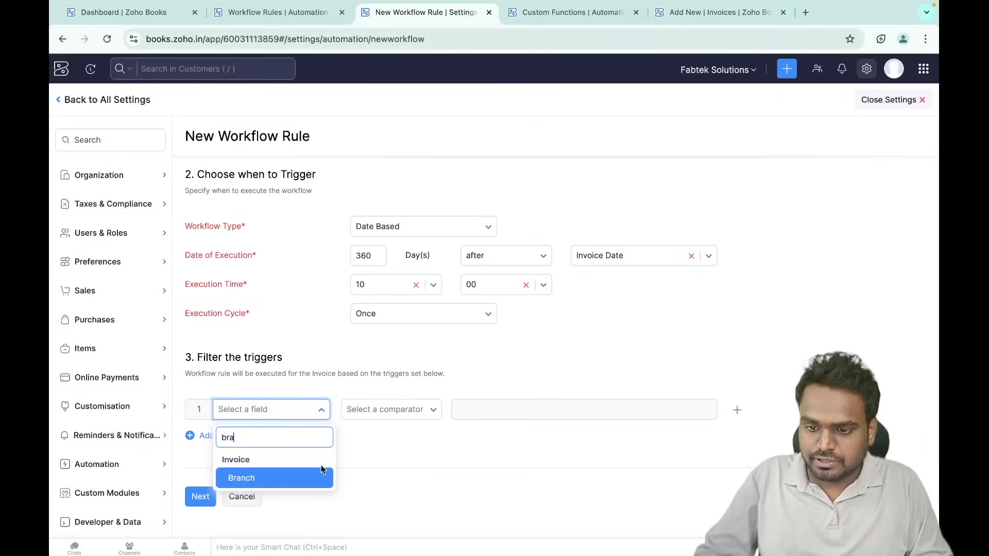
pyautogui.click(299, 479)
pyautogui.click(408, 407)
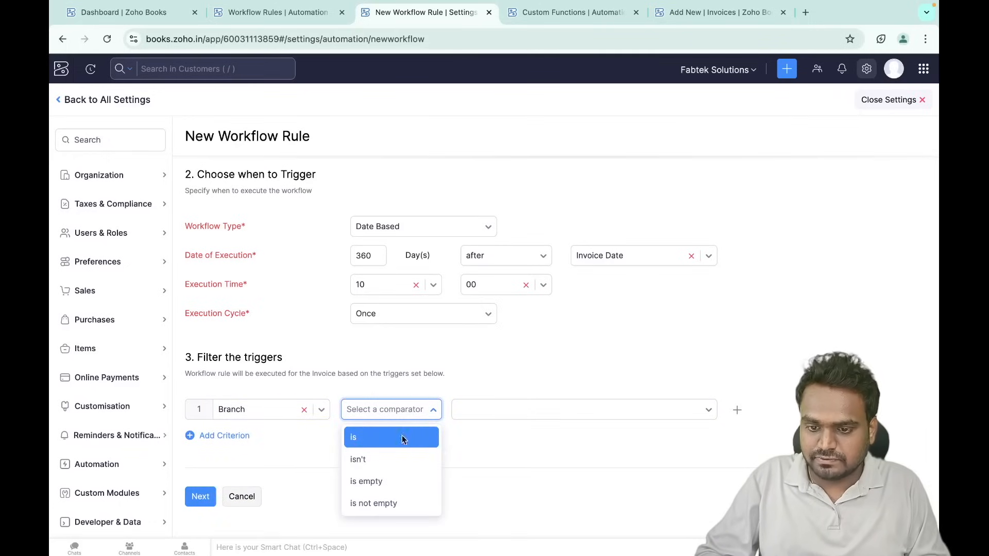
pyautogui.click(353, 436)
pyautogui.click(505, 410)
pyautogui.click(478, 483)
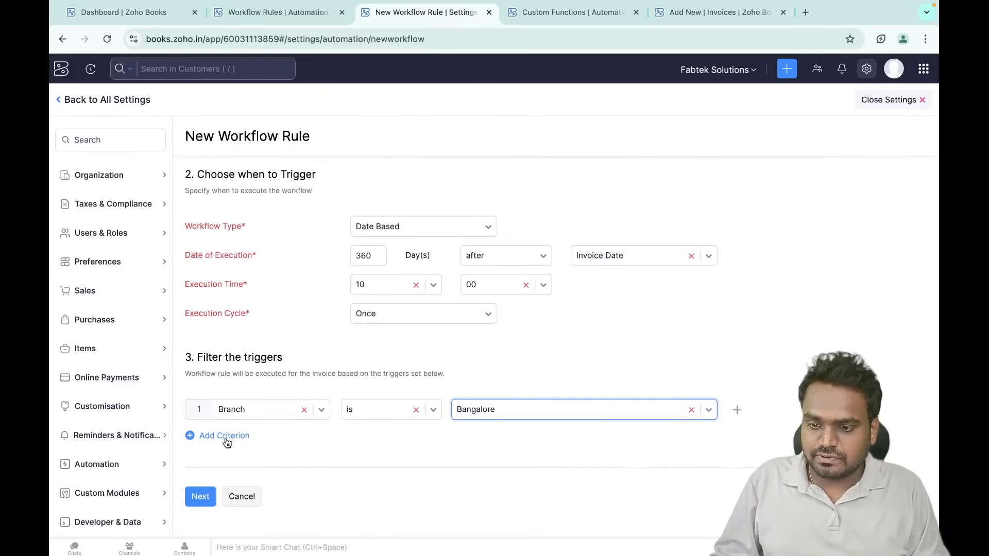
pyautogui.click(200, 497)
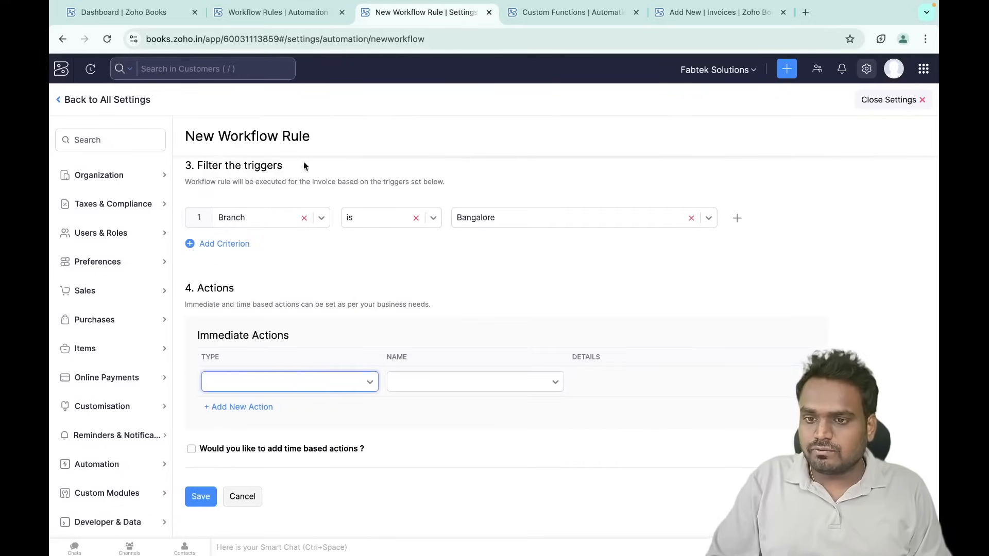
pyautogui.click(271, 378)
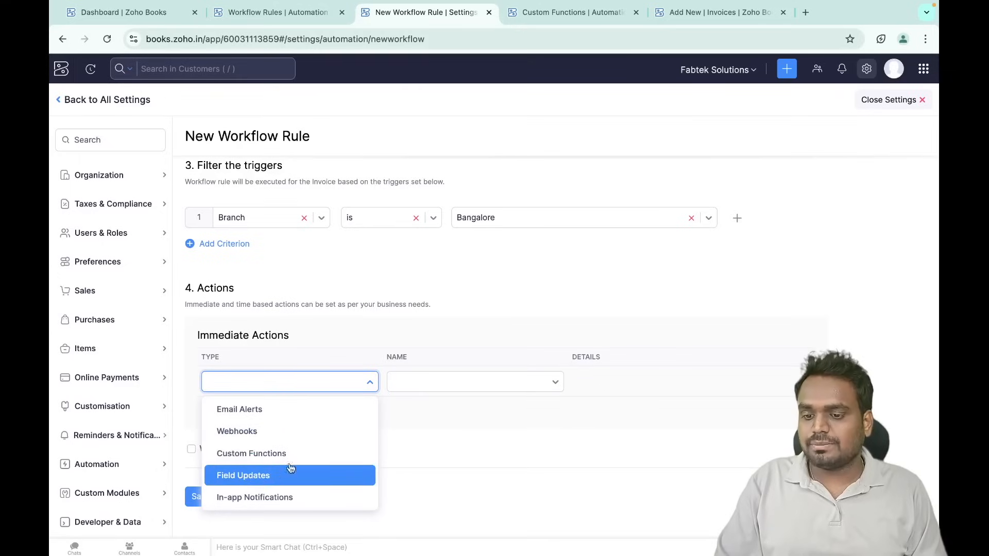
# - Choose Email Alerts as the immediate action, then cancel the template and alert dialogs and discard the rule
pyautogui.click(310, 412)
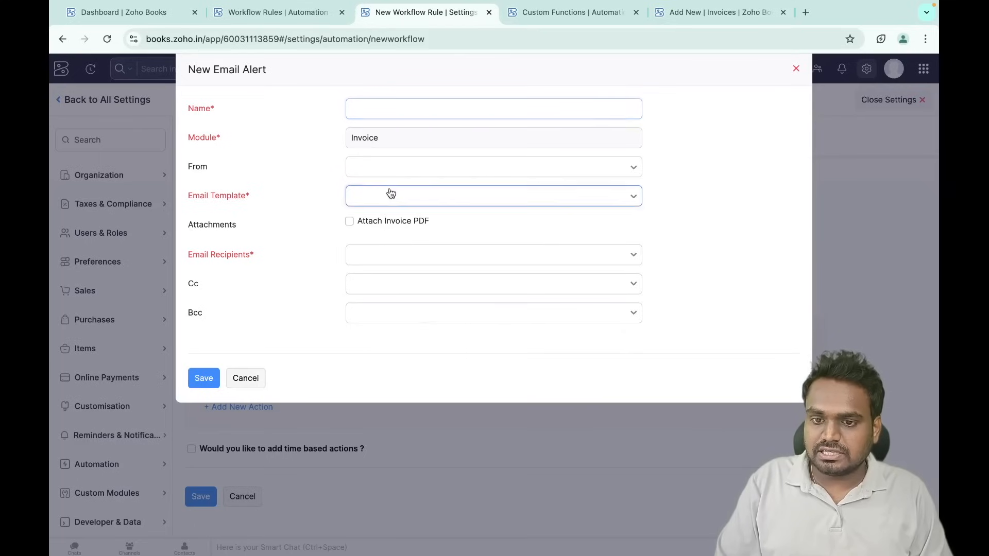
pyautogui.click(391, 195)
pyautogui.click(391, 271)
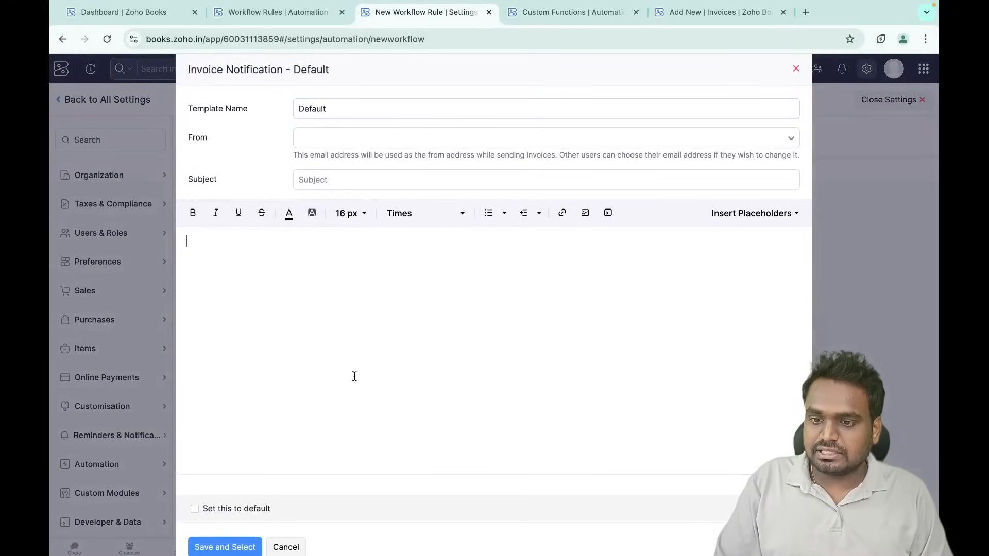
pyautogui.click(300, 546)
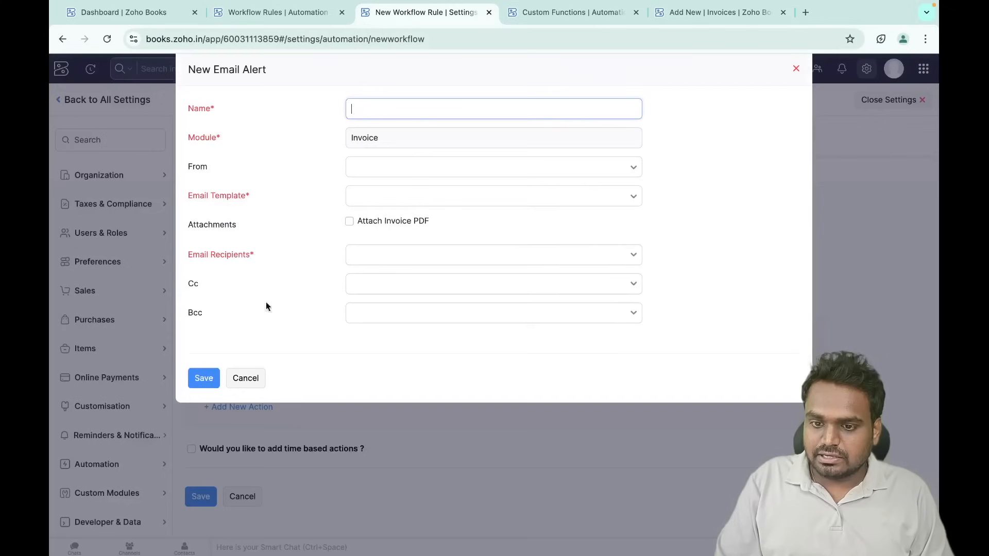
pyautogui.click(245, 378)
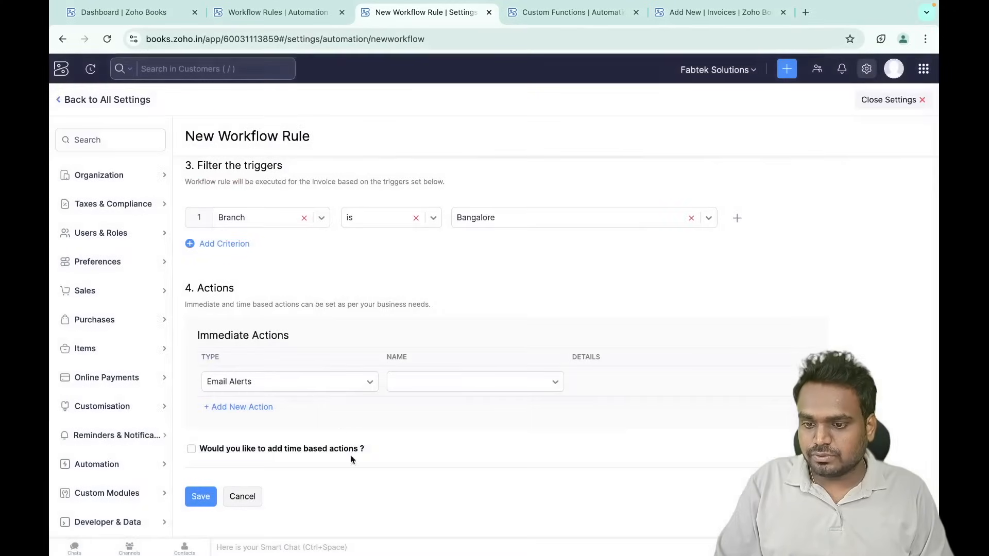
pyautogui.click(242, 496)
pyautogui.click(466, 143)
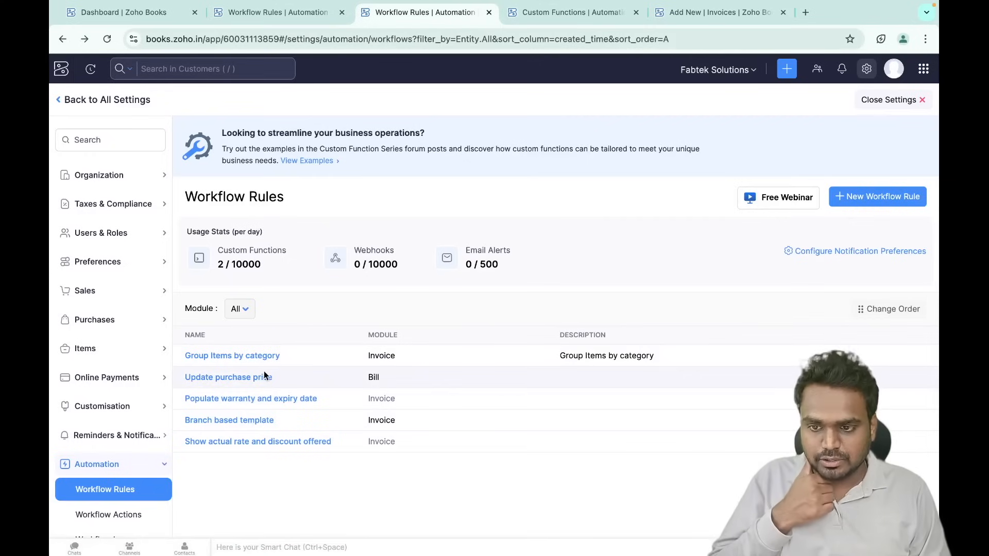
# - Open the Reminders page under Reminders & Notifications and scroll through it
pyautogui.scroll(-1, 105, 449)
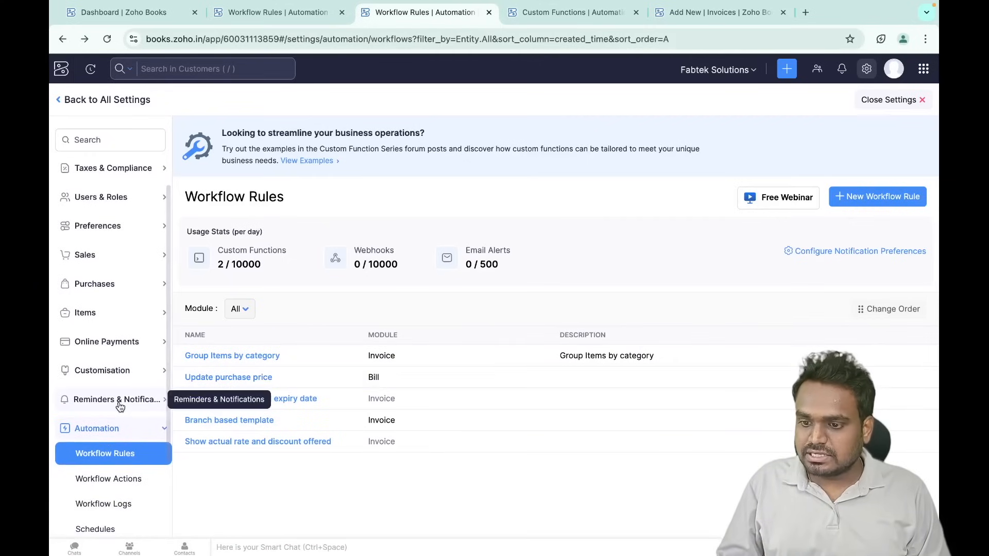
pyautogui.click(124, 399)
pyautogui.click(107, 426)
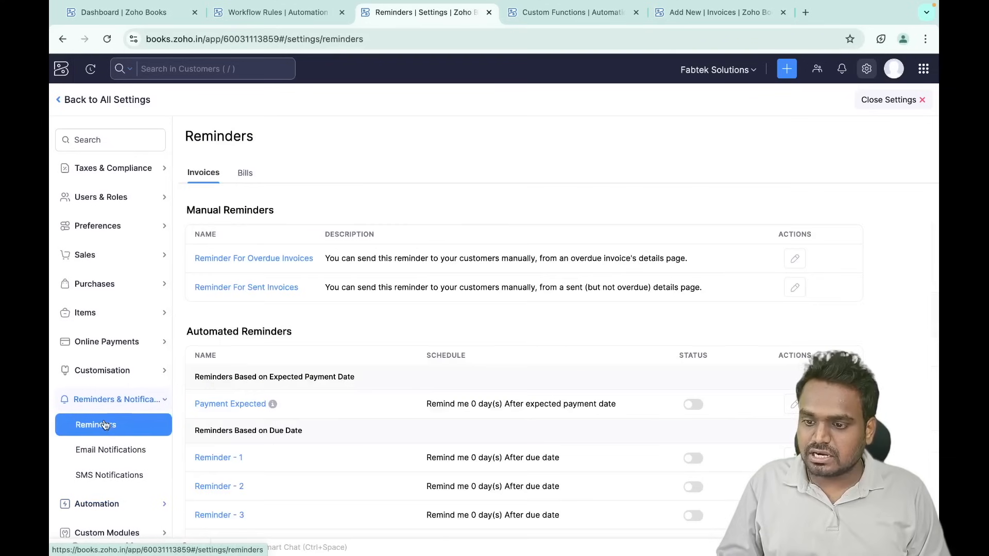
pyautogui.scroll(-1, 303, 452)
pyautogui.scroll(-2, 303, 451)
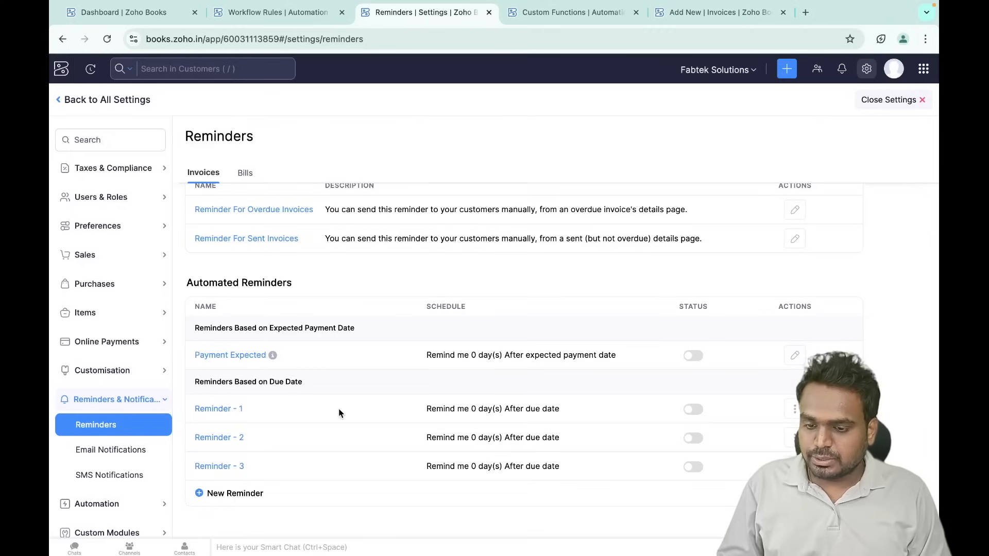
# - Draft a new reminder set 1 day before the due date, then cancel it
pyautogui.click(240, 494)
pyautogui.click(309, 150)
pyautogui.write('1')
pyautogui.click(429, 147)
pyautogui.click(423, 171)
pyautogui.click(398, 113)
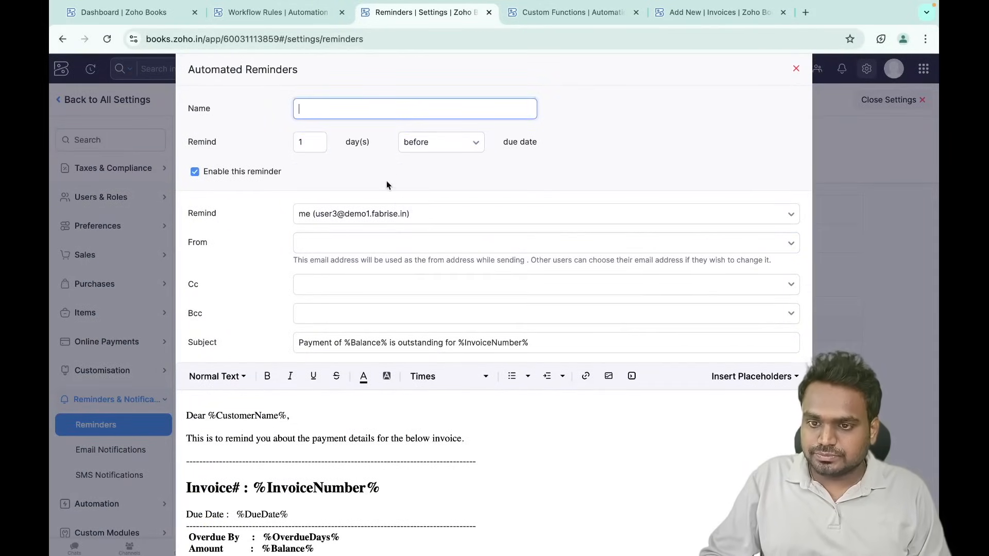
pyautogui.scroll(-3, 451, 206)
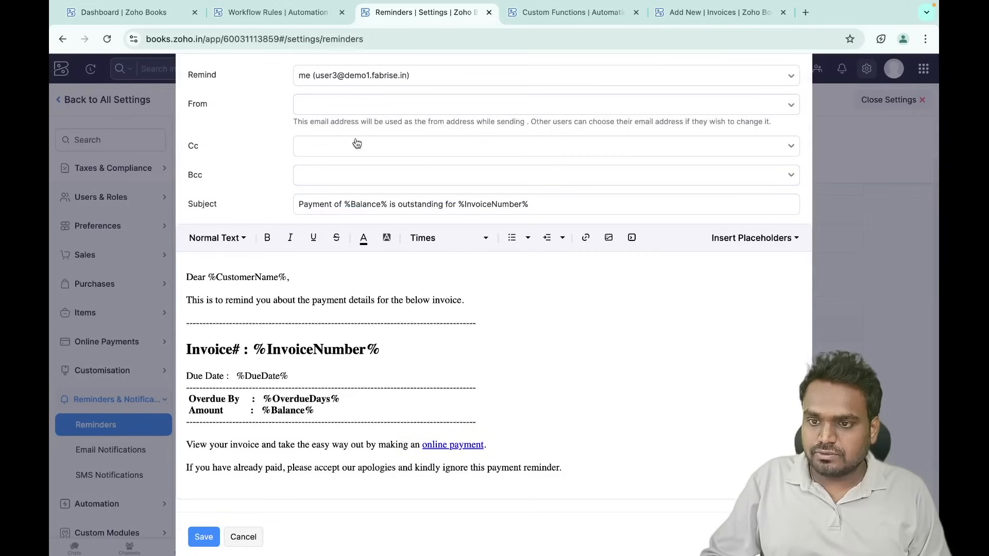
pyautogui.scroll(-1, 277, 420)
pyautogui.scroll(1, 277, 421)
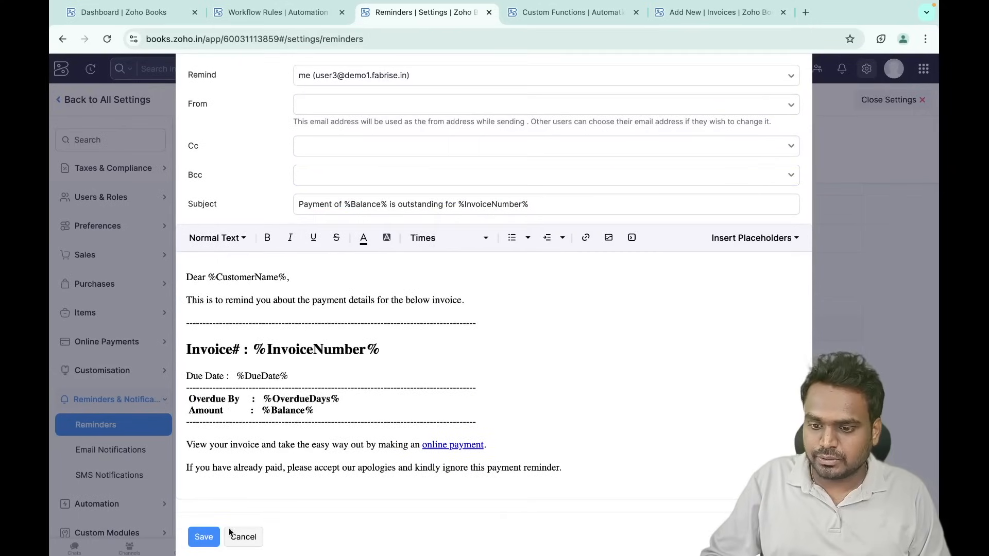
pyautogui.click(245, 537)
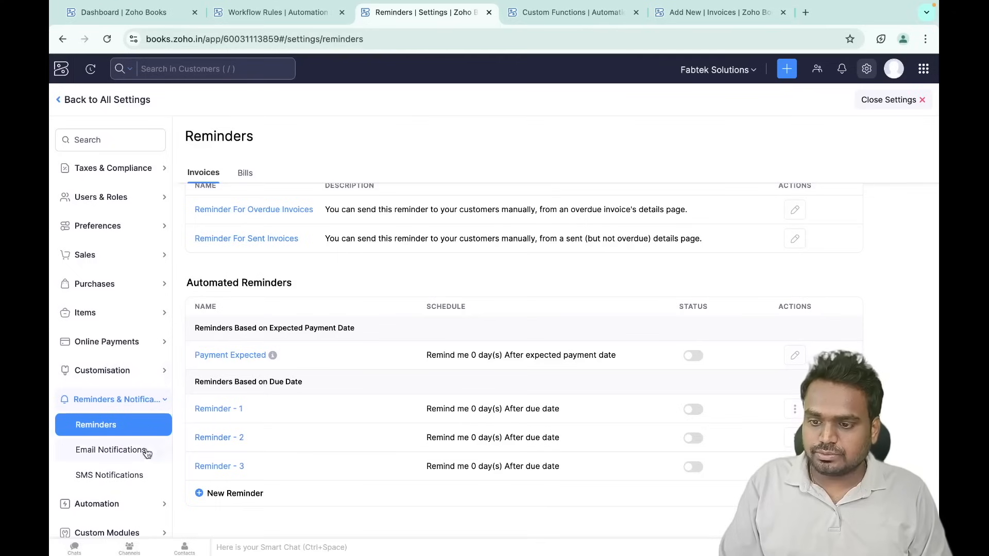
# - Open SMS Notifications, then the Workflow Actions page under Automation
pyautogui.click(137, 474)
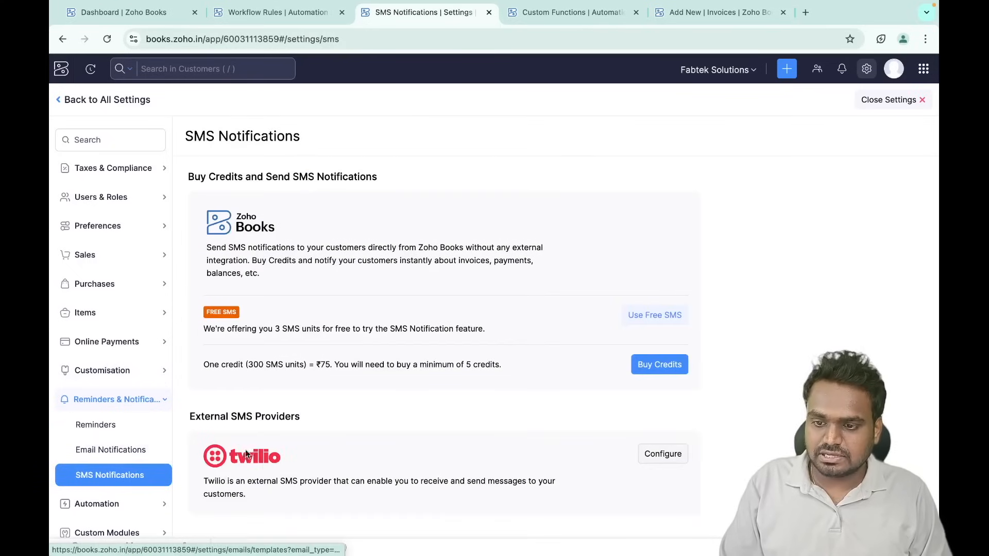
pyautogui.scroll(-3, 115, 439)
pyautogui.click(123, 432)
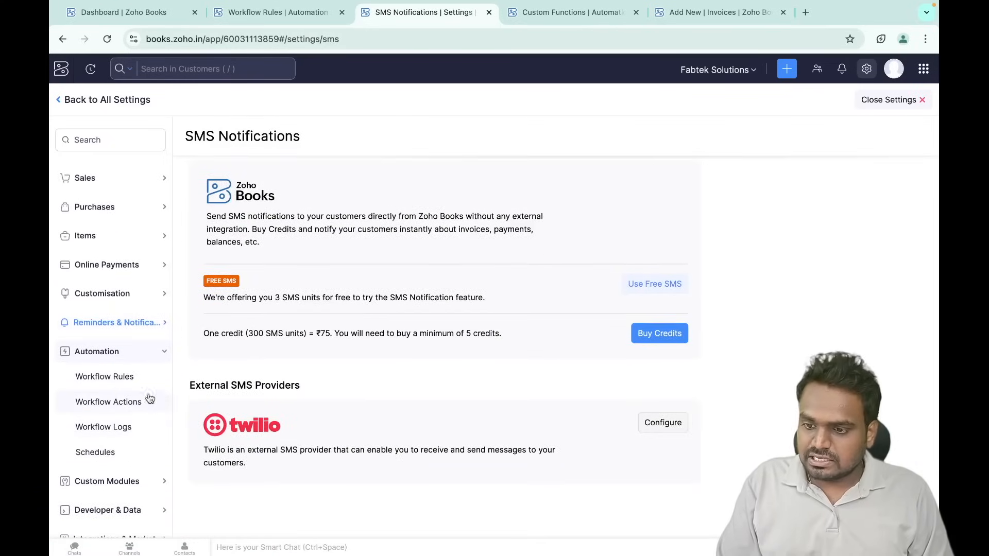
pyautogui.click(121, 404)
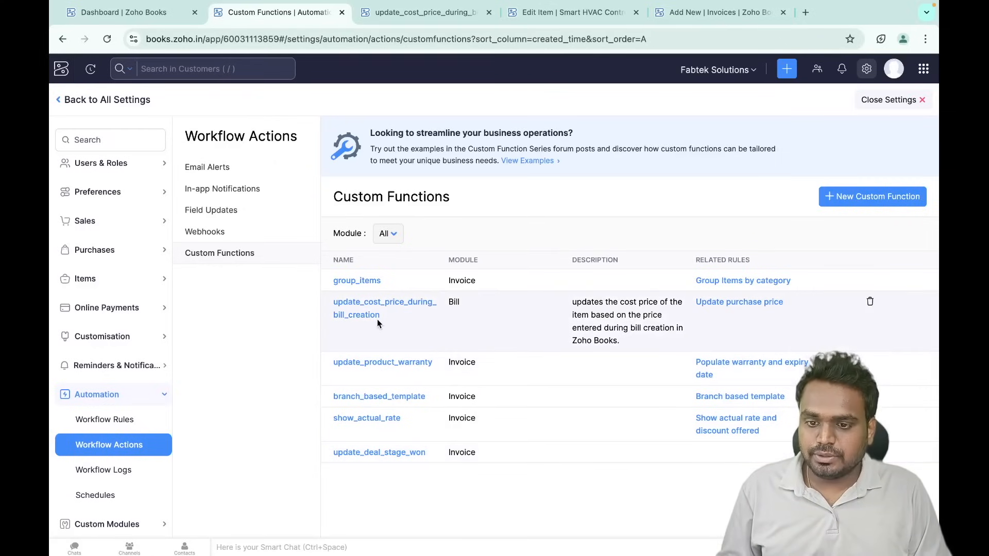
# - Switch to the item edit form and review its 4000 cost price
pyautogui.click(566, 20)
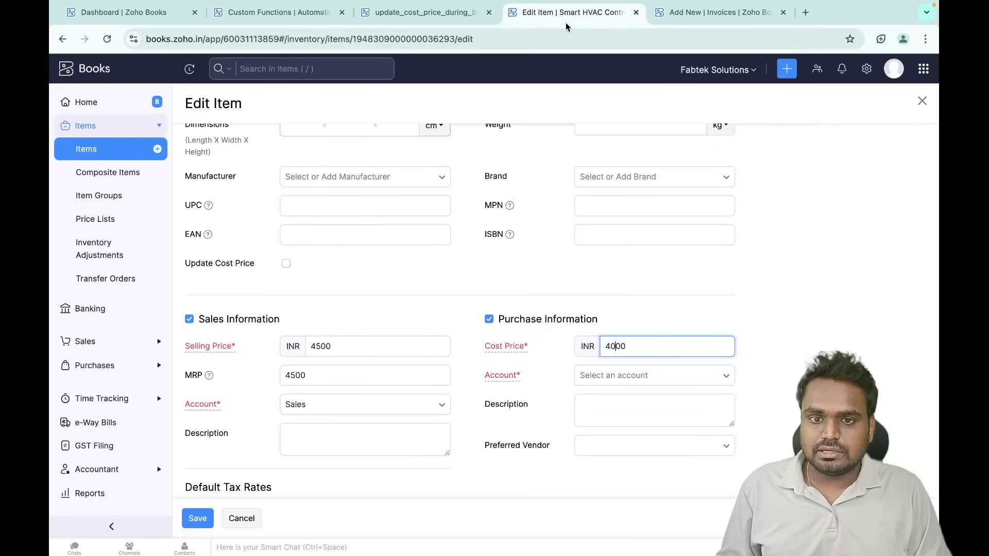
pyautogui.scroll(-4, 332, 321)
pyautogui.scroll(7, 331, 321)
pyautogui.scroll(-5, 332, 322)
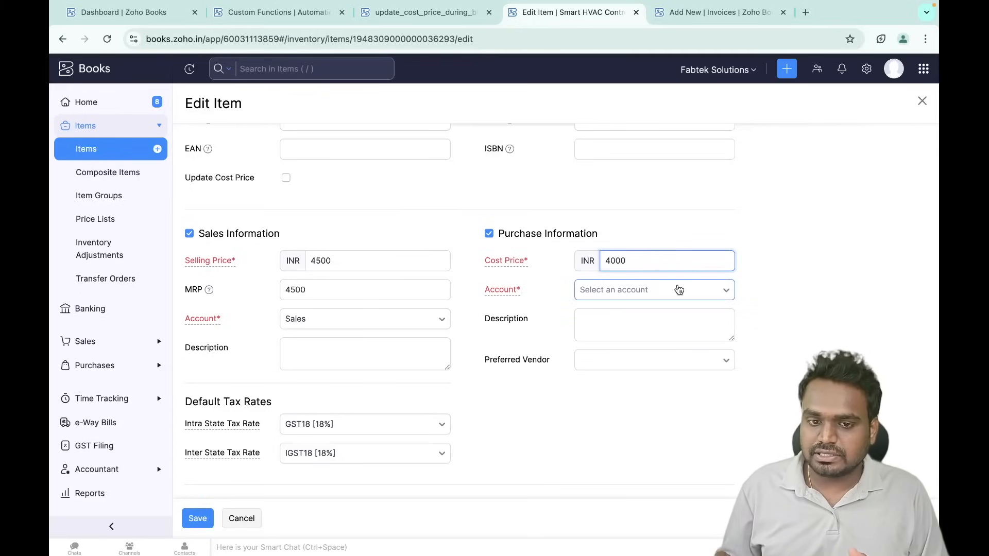
# - Go to Purchases > Bills and discard the unsaved item changes
pyautogui.click(122, 341)
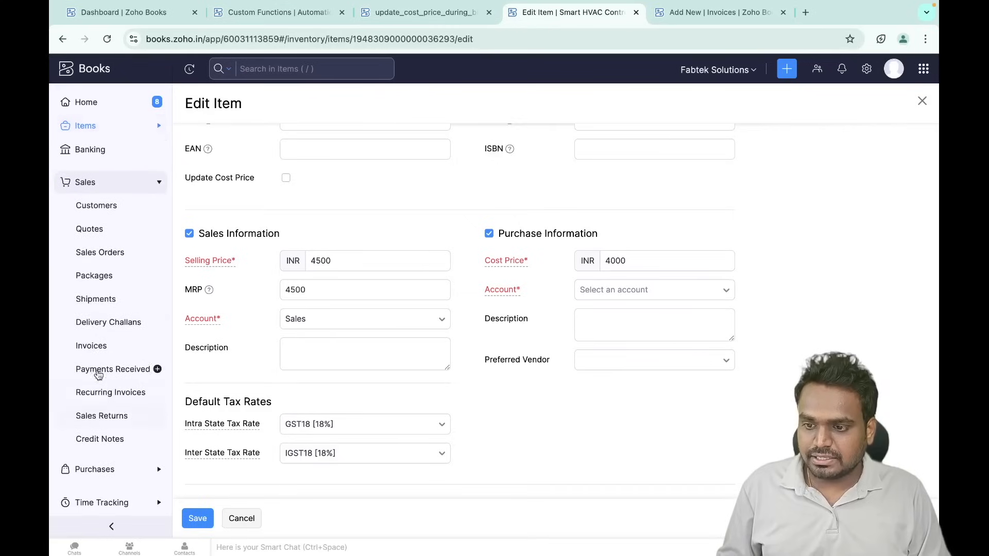
pyautogui.click(99, 469)
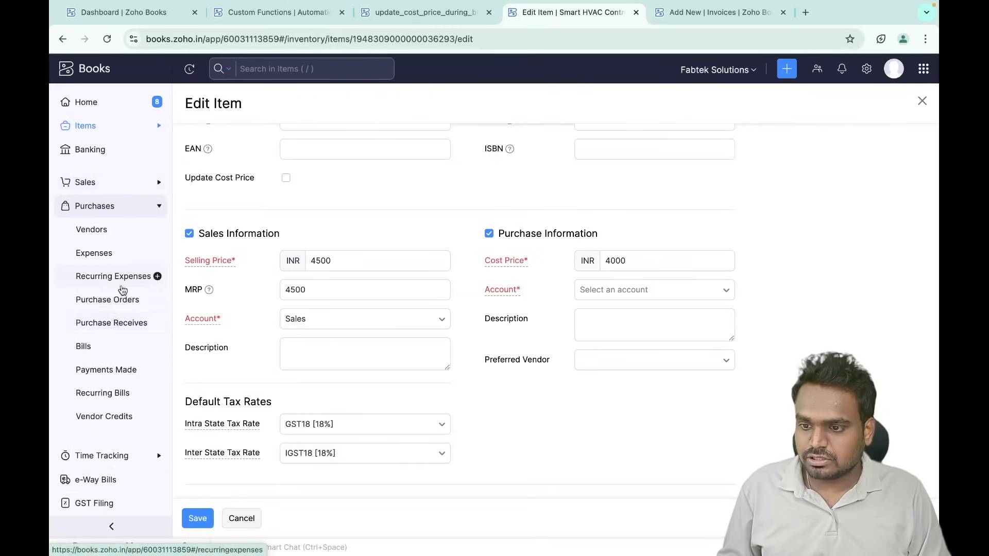
pyautogui.click(84, 346)
pyautogui.click(455, 149)
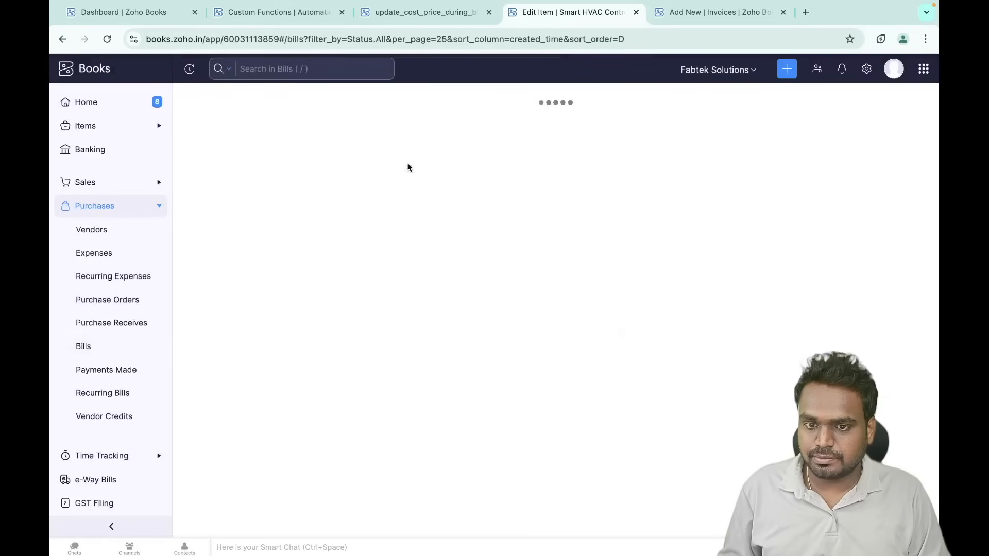
# - Open bill inv 3432 and compare it with the cost-price function and the draft invoice tabs
pyautogui.click(425, 202)
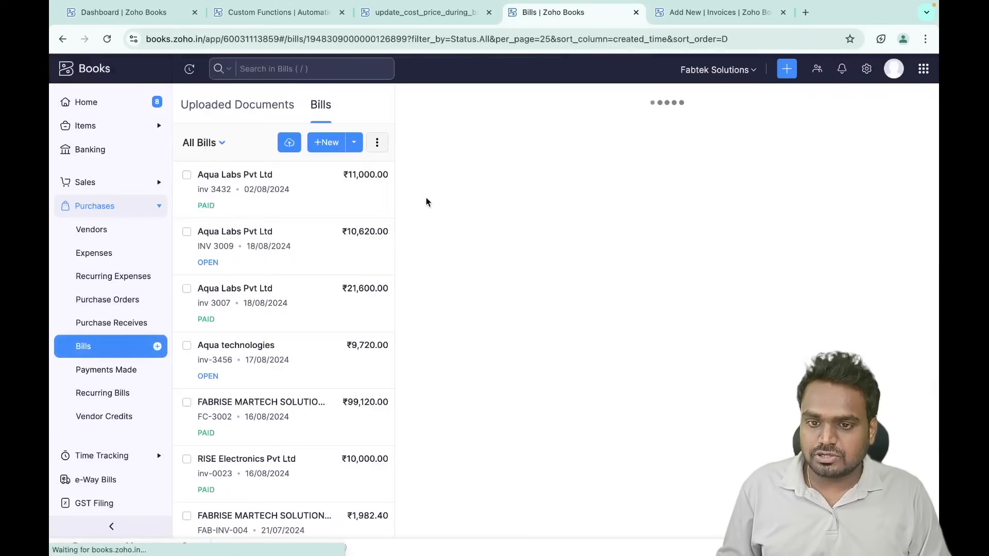
pyautogui.click(436, 17)
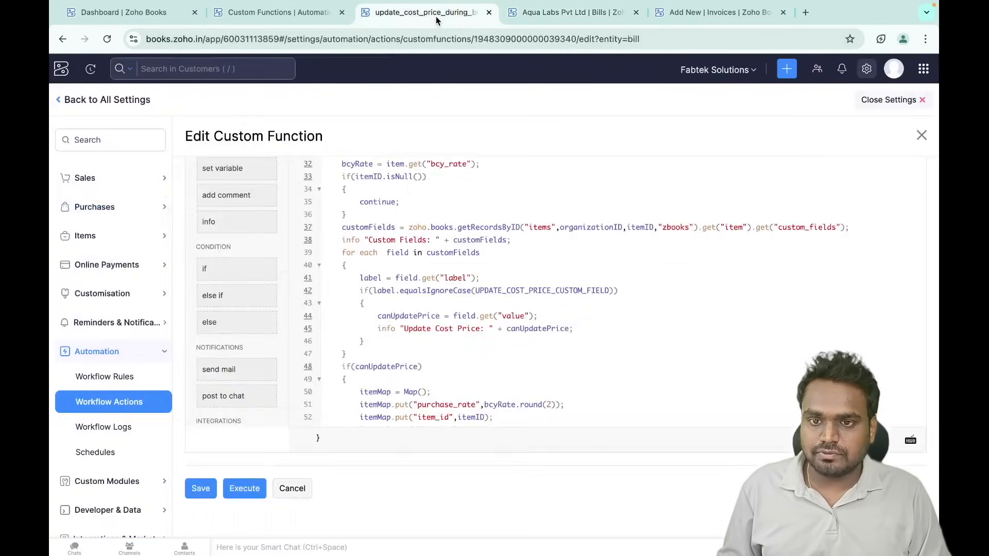
pyautogui.click(535, 14)
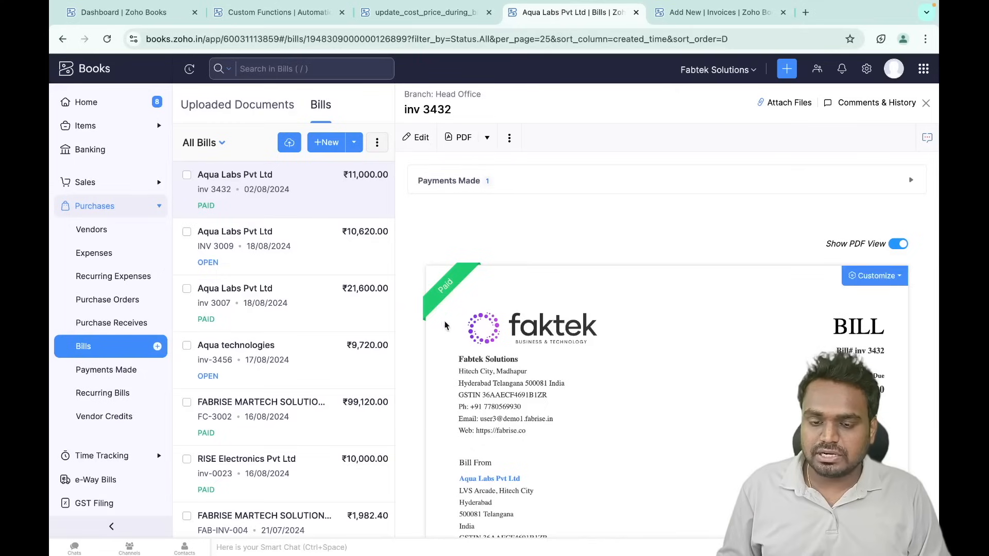
pyautogui.scroll(-8, 535, 415)
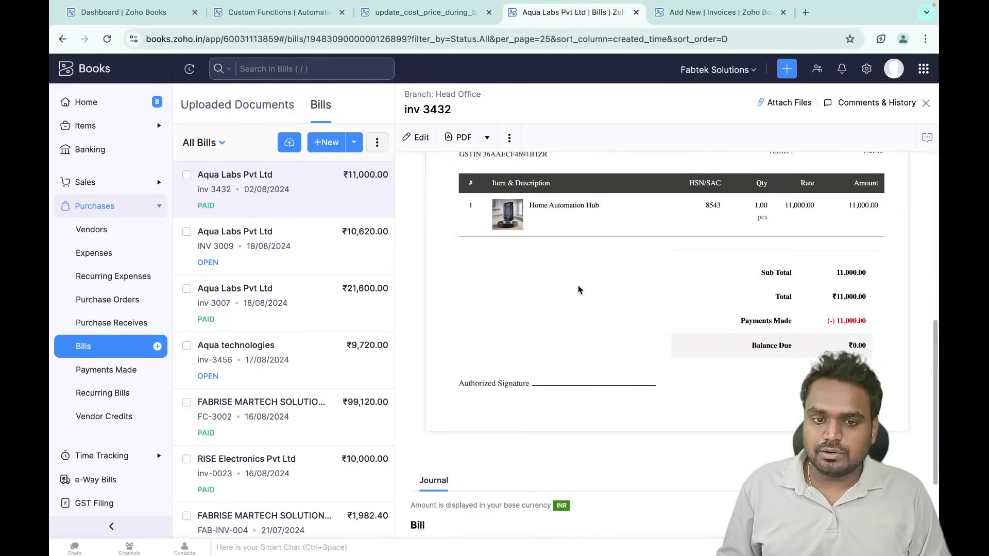
pyautogui.click(719, 10)
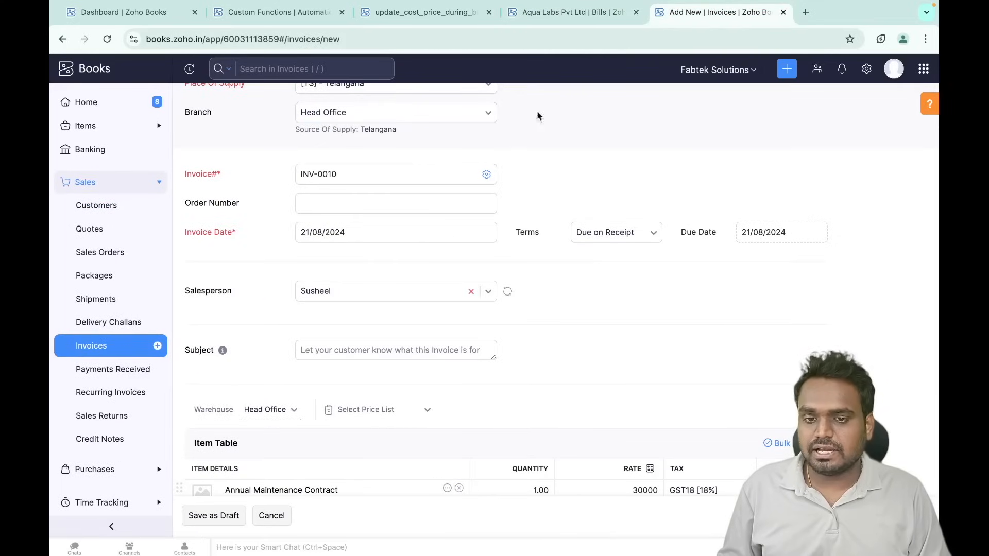
pyautogui.click(541, 13)
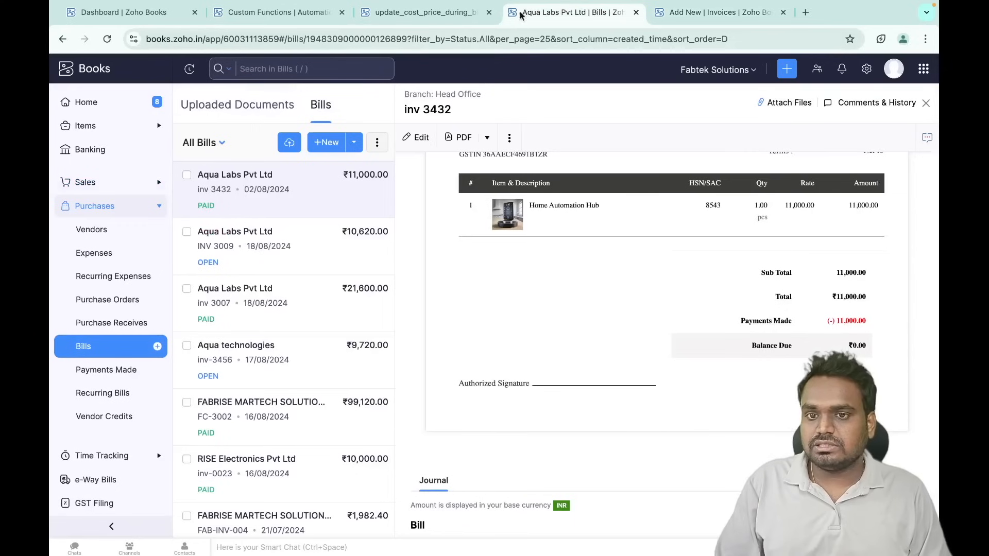
# - Read through the update_cost_price custom function, then bring up Settings > PDF Templates > Invoices
pyautogui.click(439, 16)
pyautogui.scroll(10, 470, 239)
pyautogui.scroll(-12, 471, 239)
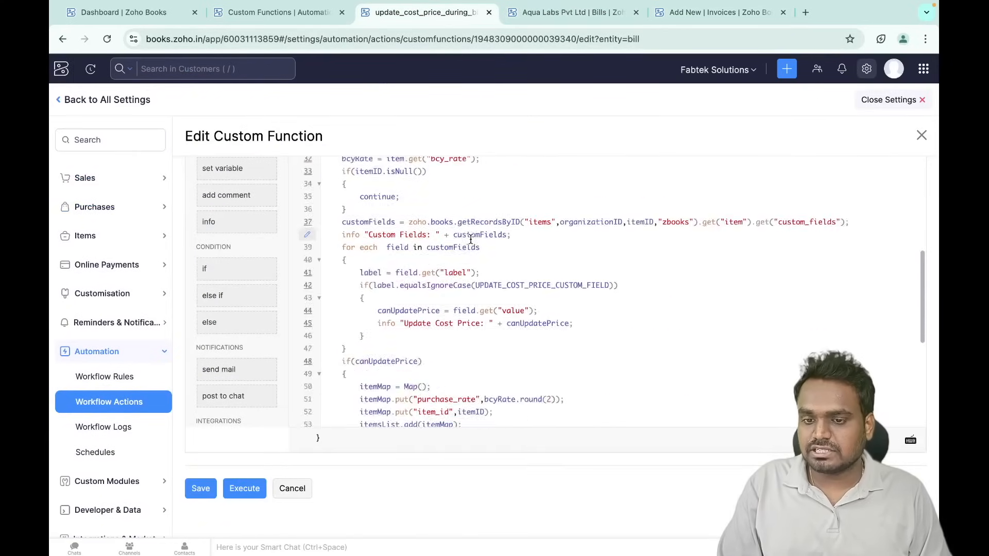
pyautogui.scroll(10, 470, 240)
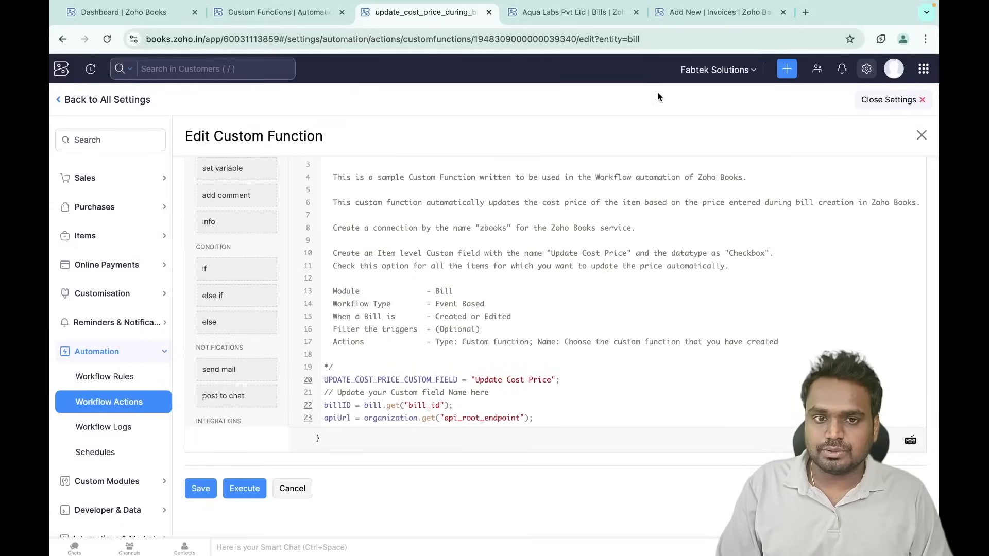
pyautogui.scroll(-10, 476, 343)
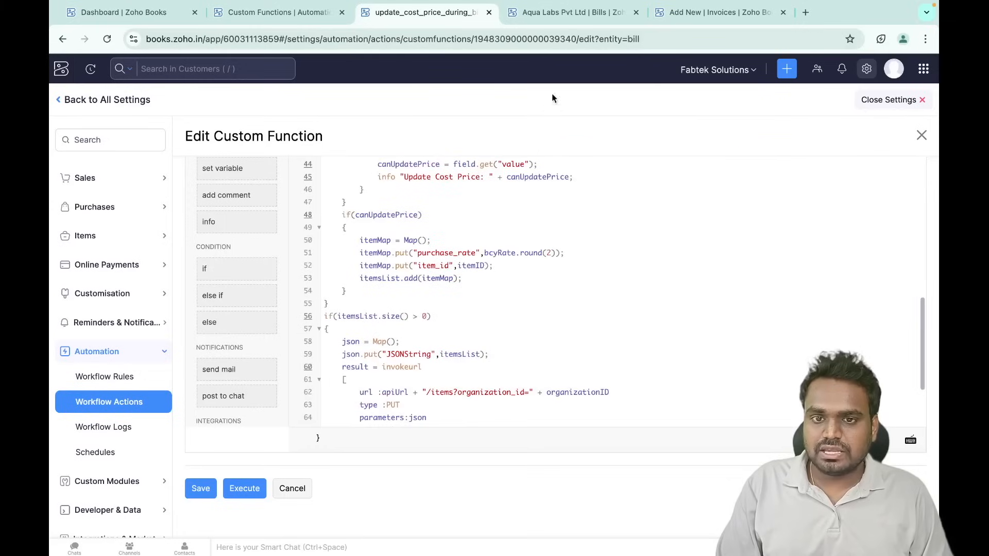
pyautogui.click(261, 12)
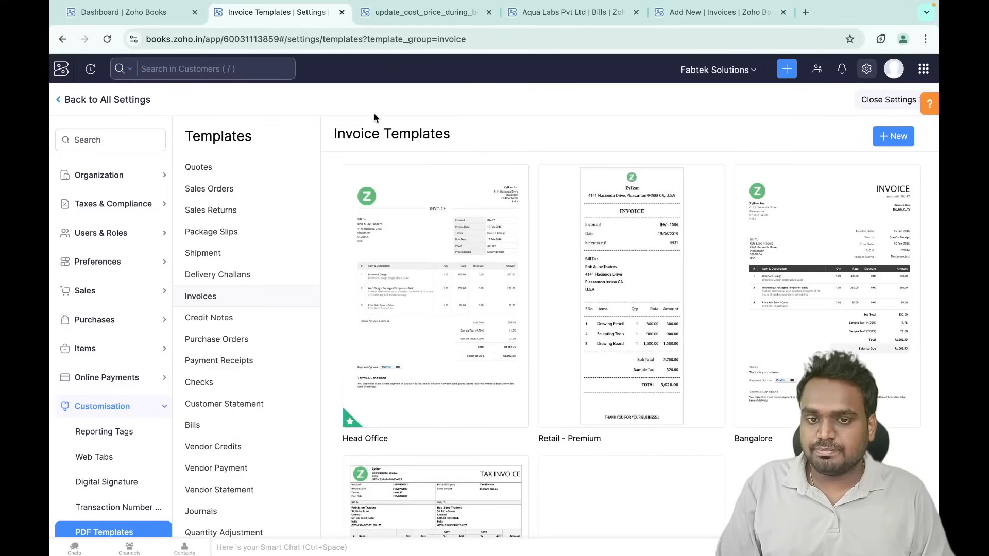
# - Close Settings twice, with a brief look at All Settings, ending on the Fabtek Solutions dashboard
pyautogui.click(425, 15)
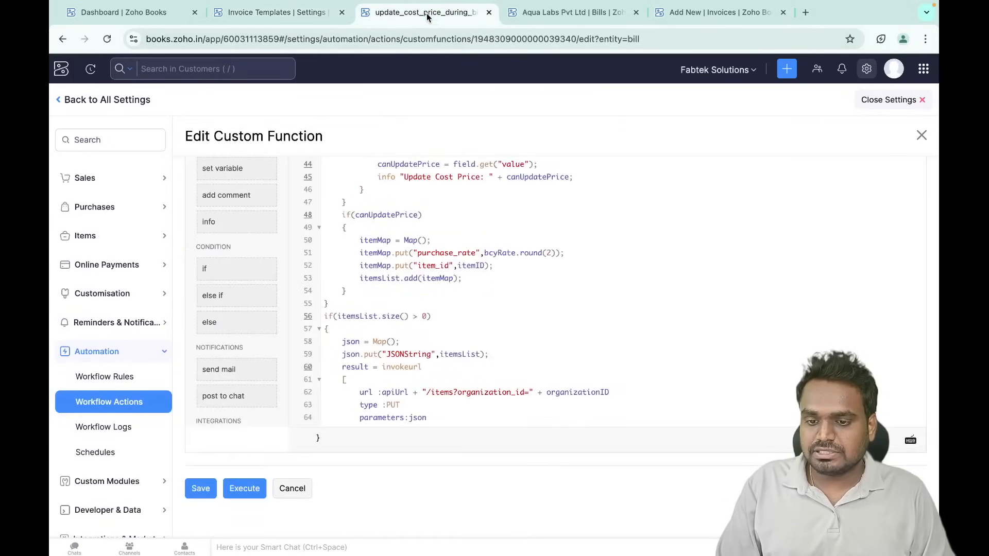
pyautogui.click(907, 103)
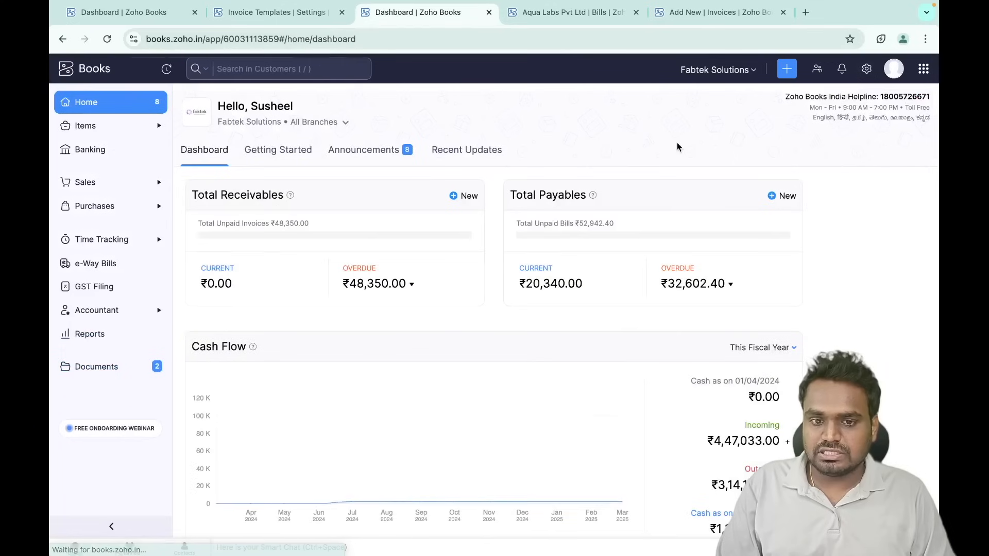
pyautogui.click(289, 15)
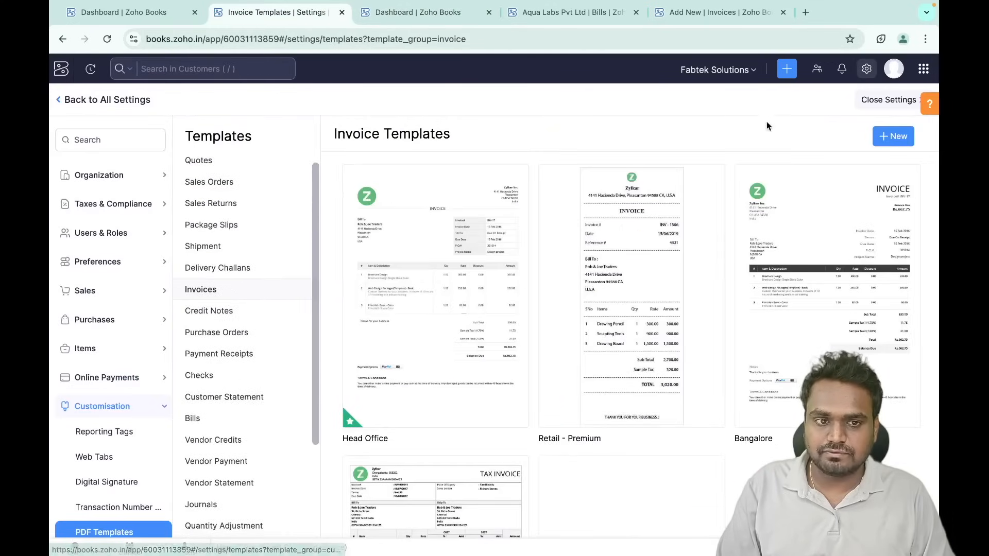
pyautogui.click(866, 68)
pyautogui.scroll(-7, 304, 414)
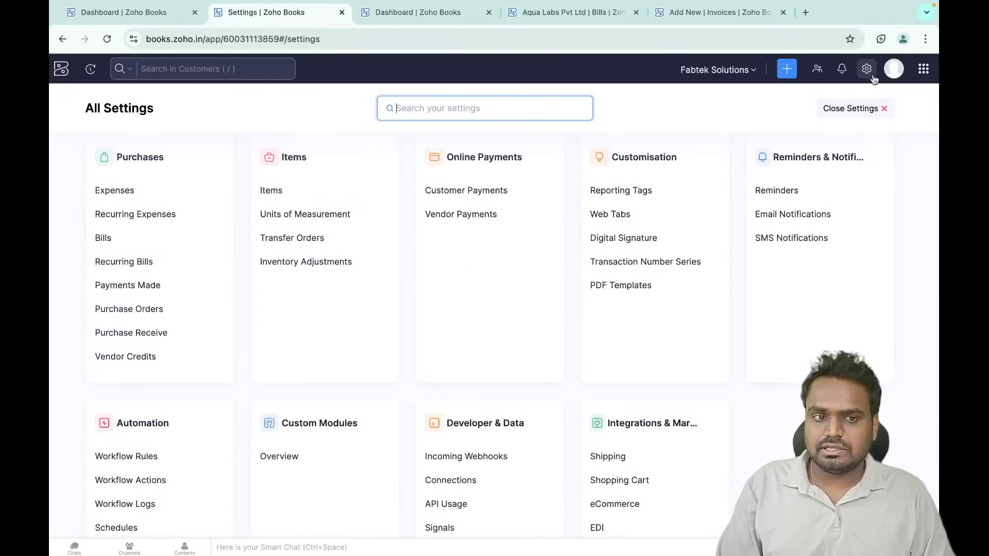
pyautogui.click(853, 107)
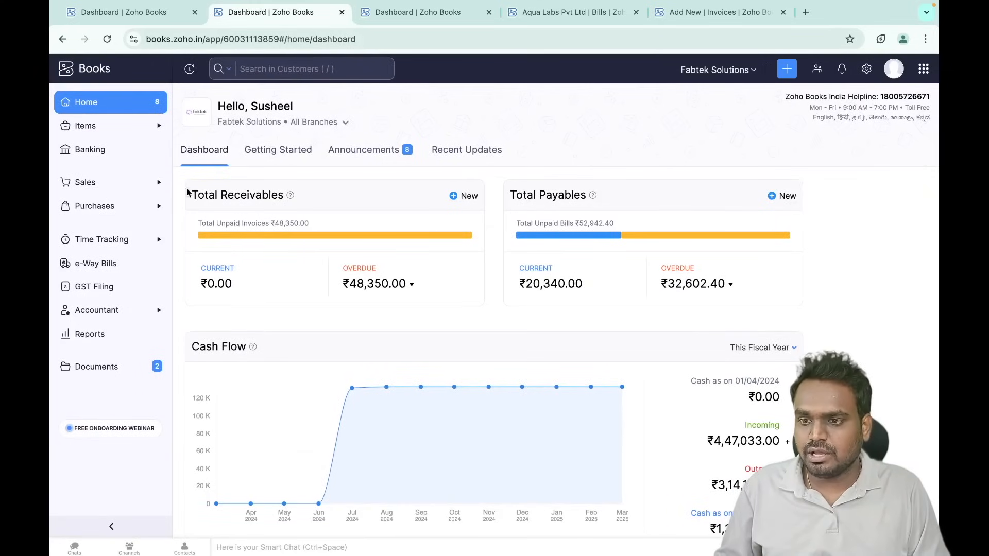
pyautogui.click(154, 183)
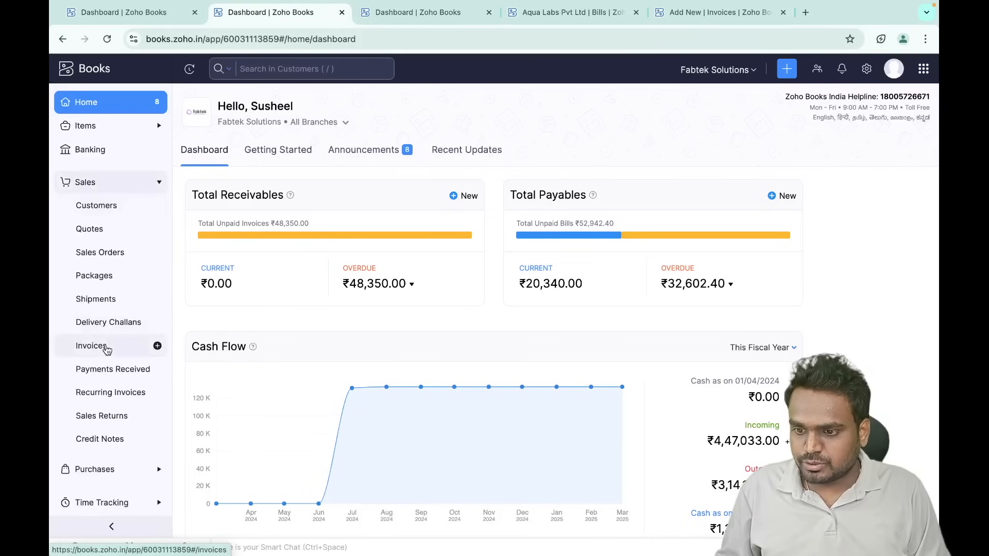
# - Open invoice INV-0002 for Rise Reality Pvt (test) Ltd from the Invoices list
pyautogui.click(98, 345)
pyautogui.scroll(-1, 363, 381)
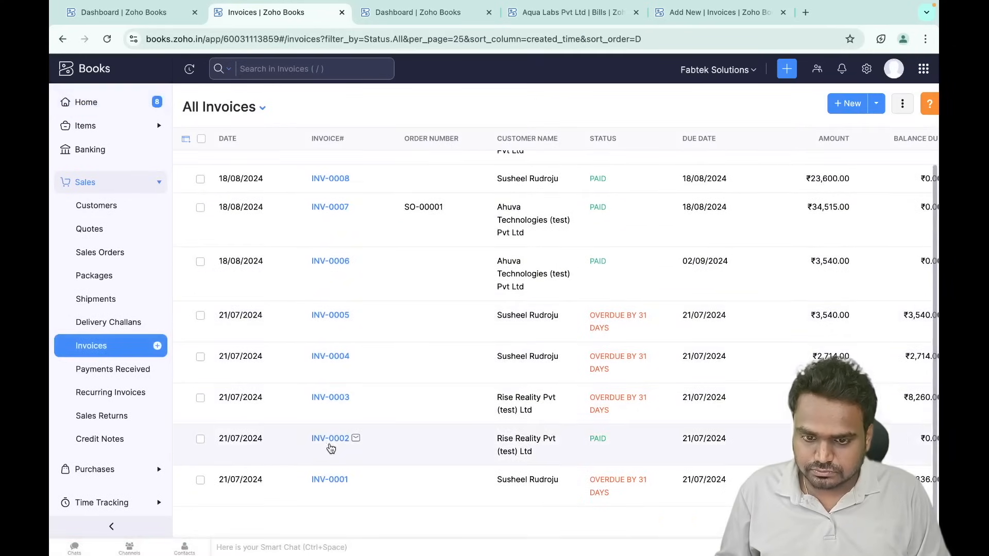
pyautogui.click(329, 445)
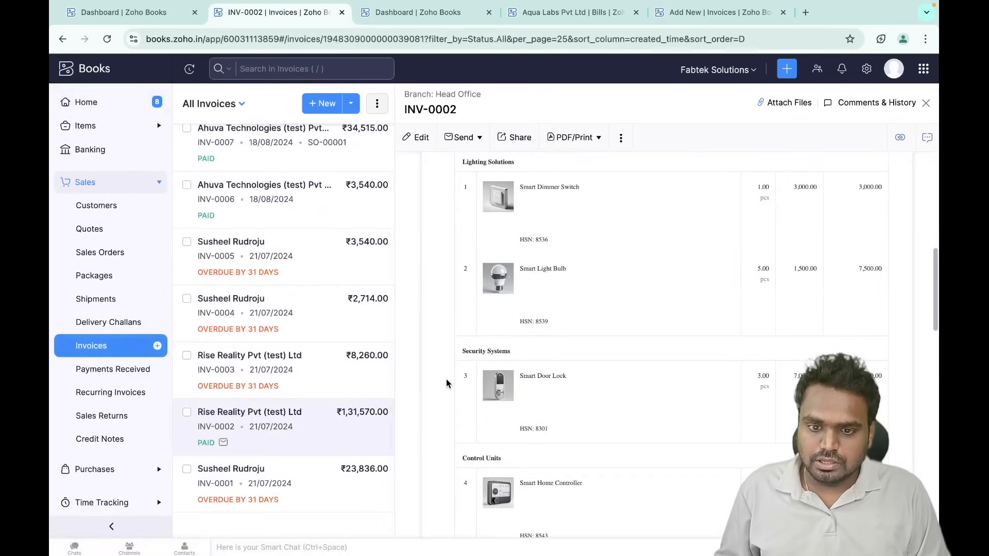
pyautogui.scroll(4, 446, 379)
# - Scroll through the PDF/Print > Print preview of INV-0002, then close it
pyautogui.click(571, 149)
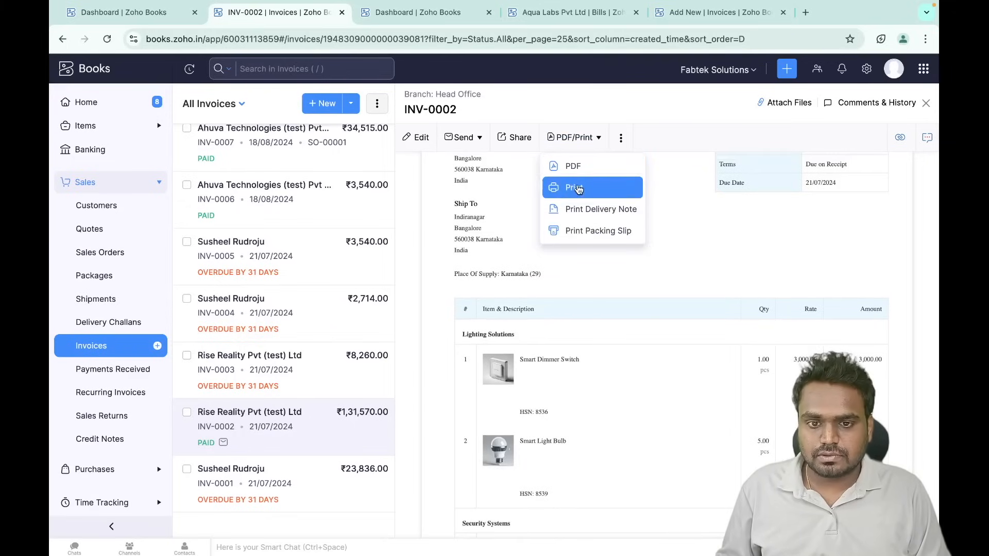
pyautogui.click(575, 190)
pyautogui.scroll(-4, 494, 299)
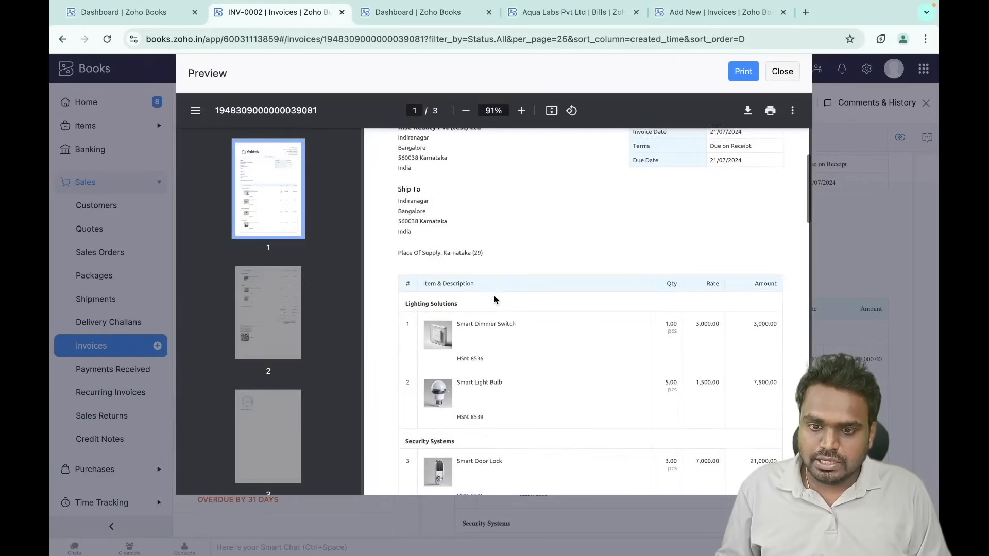
pyautogui.scroll(-6, 446, 291)
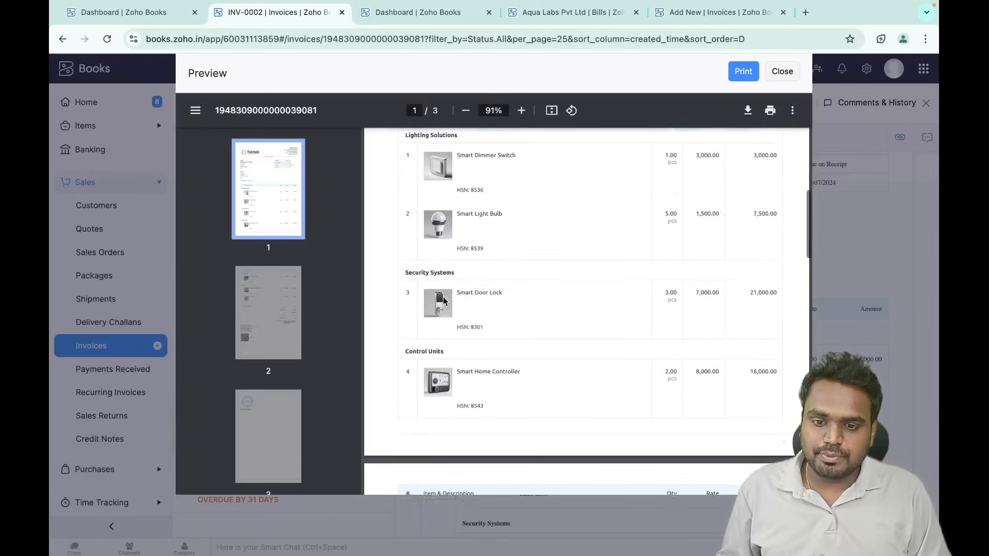
pyautogui.scroll(-3, 443, 299)
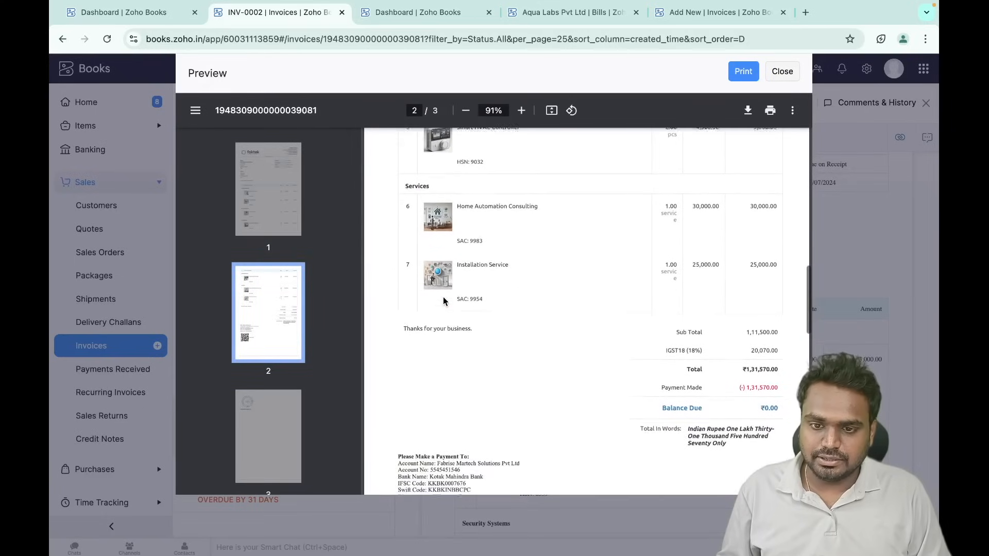
pyautogui.scroll(15, 443, 299)
pyautogui.scroll(2, 443, 297)
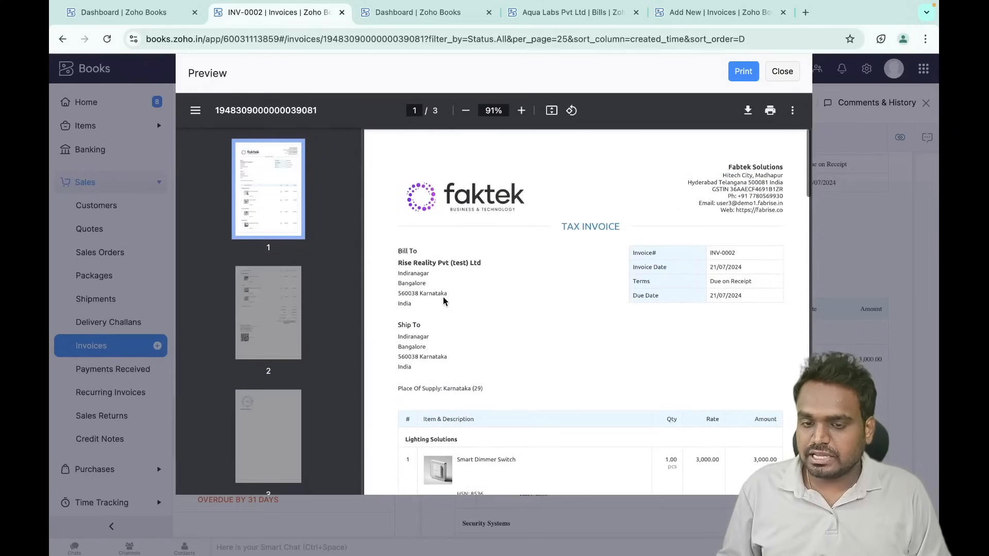
pyautogui.click(782, 74)
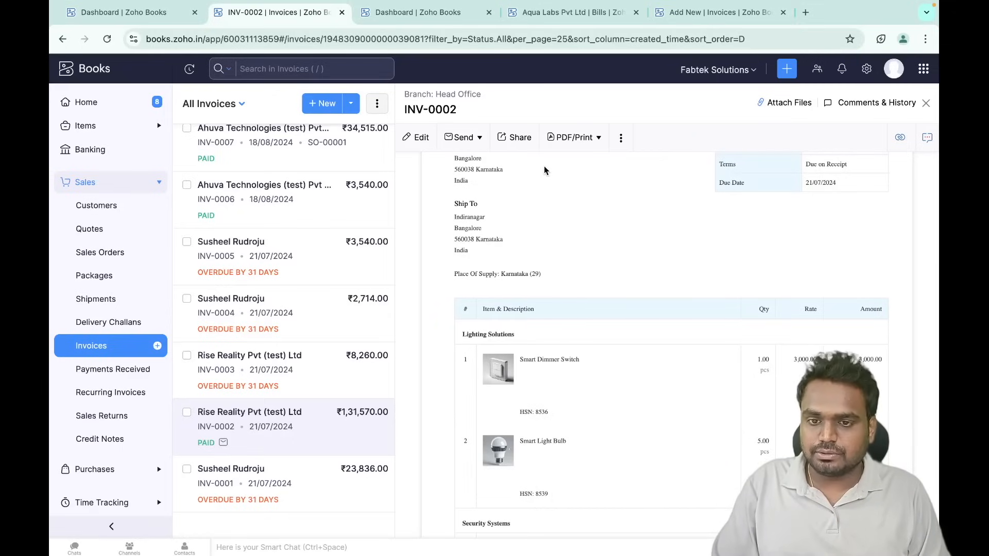
pyautogui.scroll(5, 544, 166)
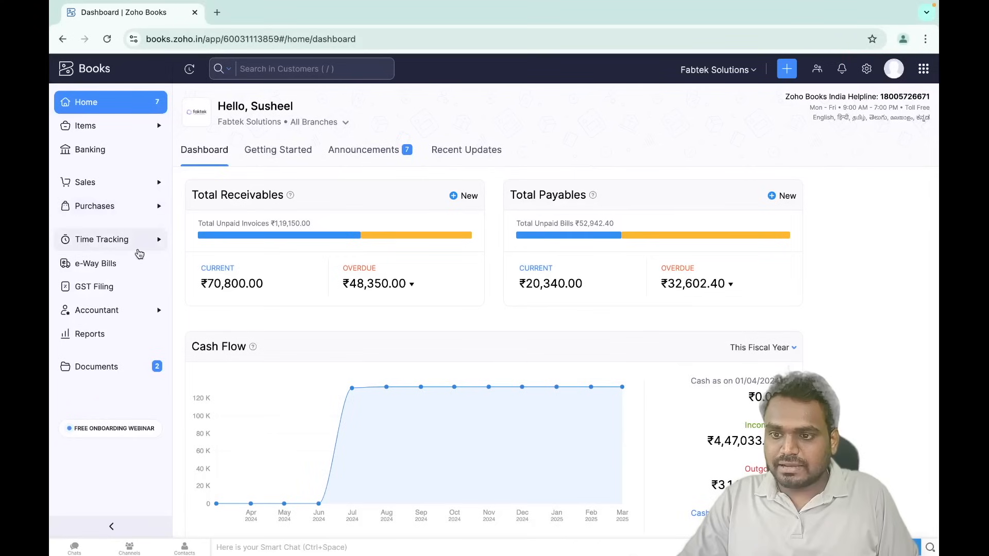
pyautogui.click(136, 251)
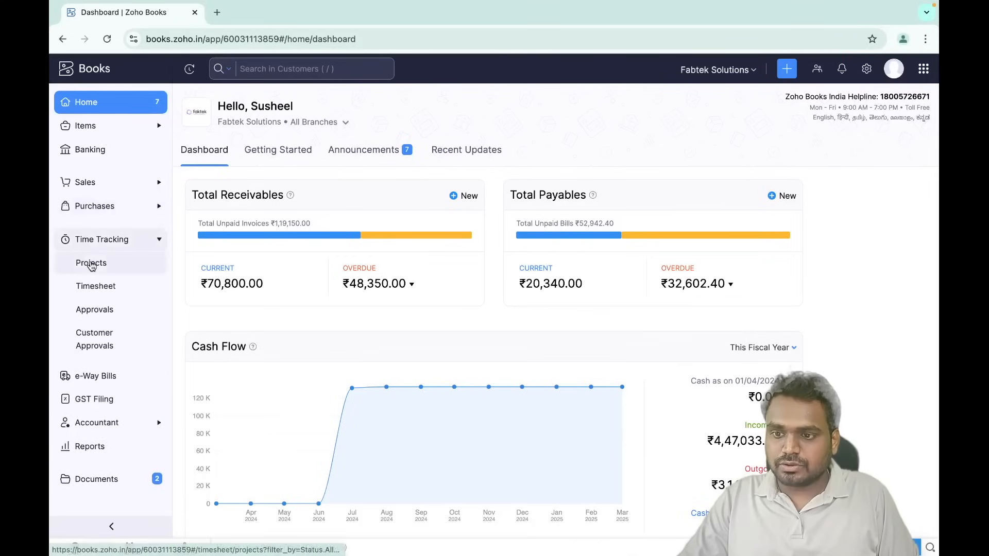
# - Start a new project named 'Ahuva Website' for Ahuva Technologies (test) Pvt Ltd
pyautogui.click(91, 264)
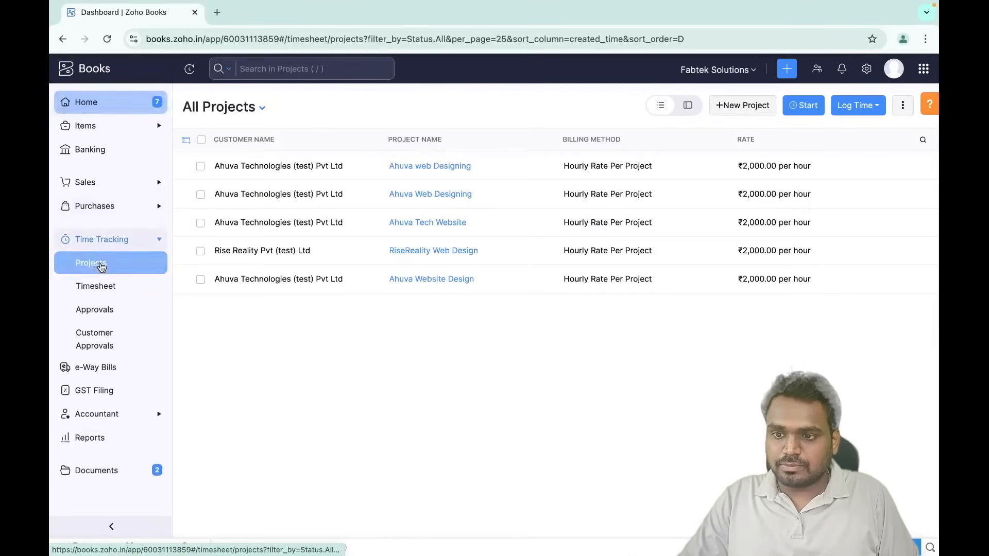
pyautogui.click(750, 106)
pyautogui.write('Ahuva Website')
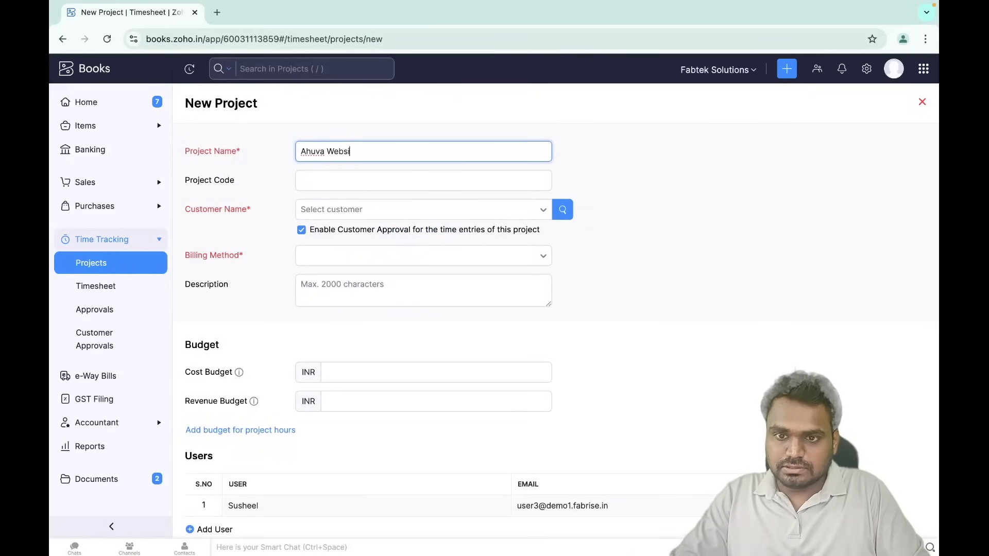
pyautogui.click(379, 211)
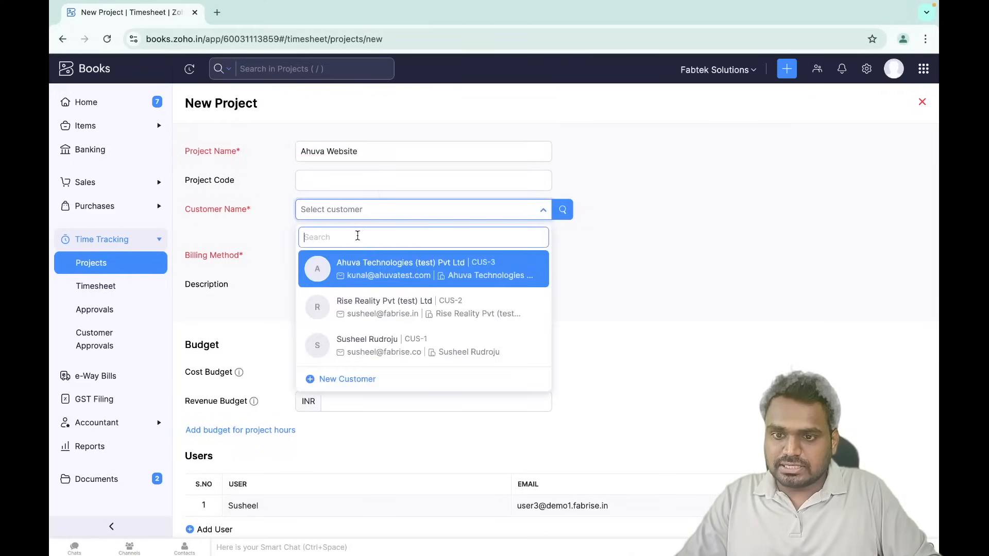
pyautogui.click(365, 272)
# - Bill the project based on project hours at INR 2000 per hour
pyautogui.click(345, 273)
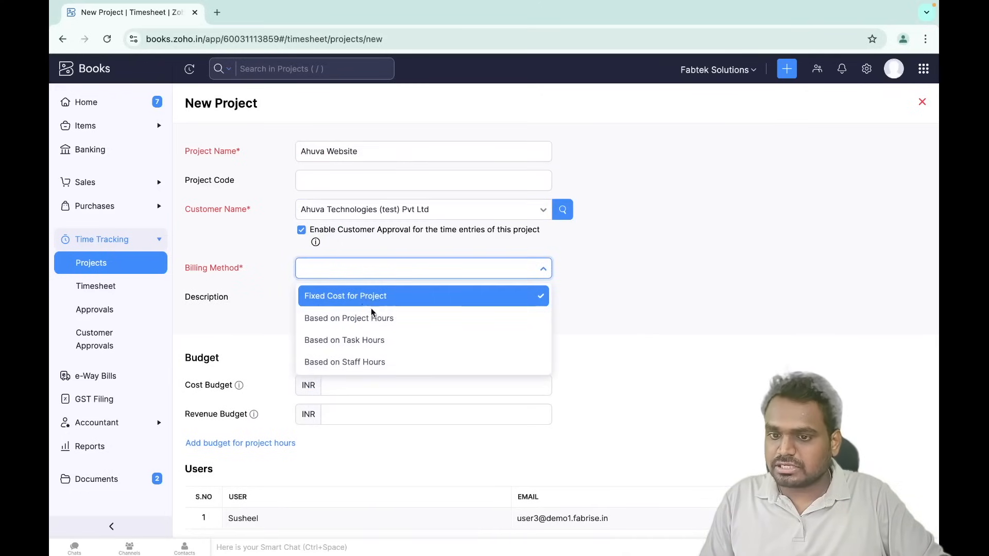
pyautogui.click(359, 320)
pyautogui.click(362, 296)
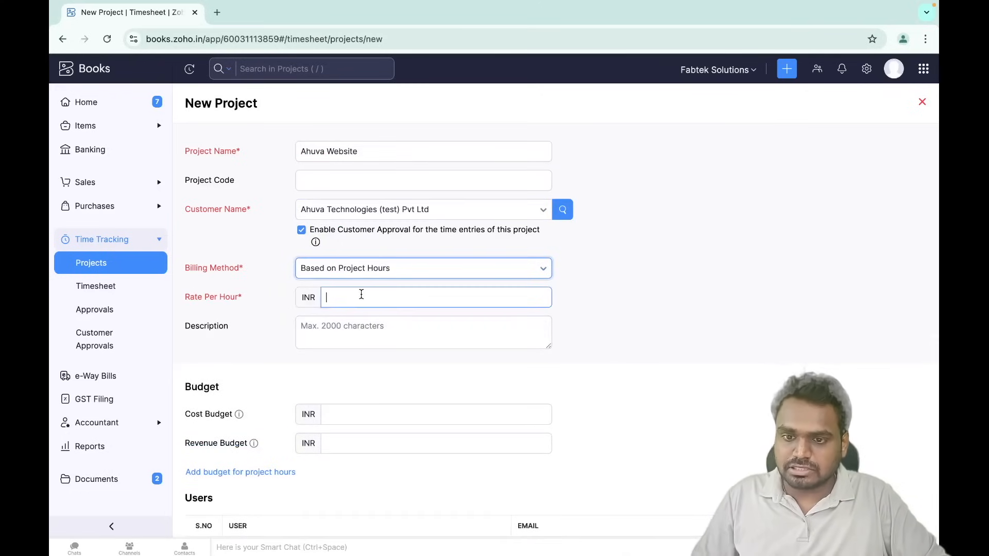
pyautogui.write('2000')
pyautogui.click(571, 249)
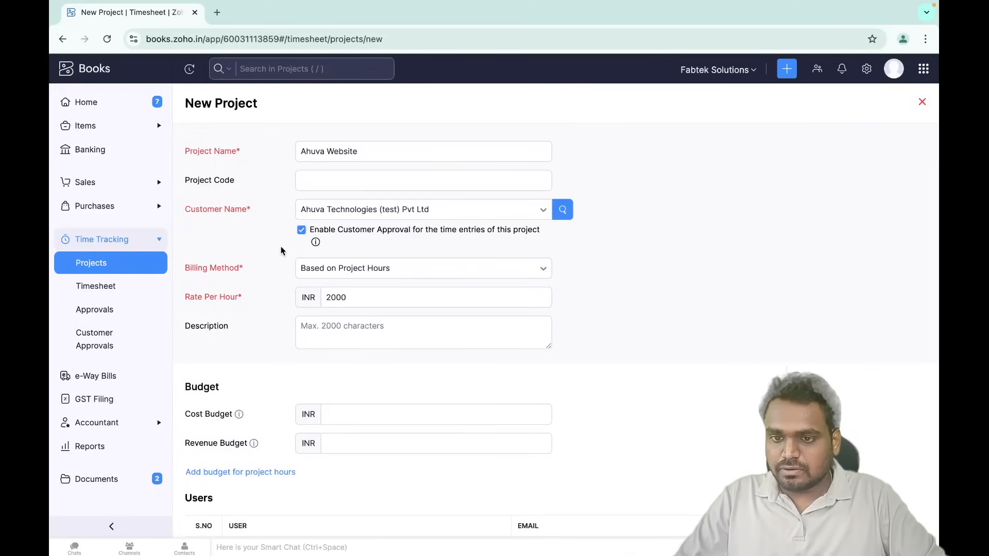
# - Add a second user row and assign the second team member to it
pyautogui.scroll(-5, 280, 258)
pyautogui.scroll(-2, 304, 319)
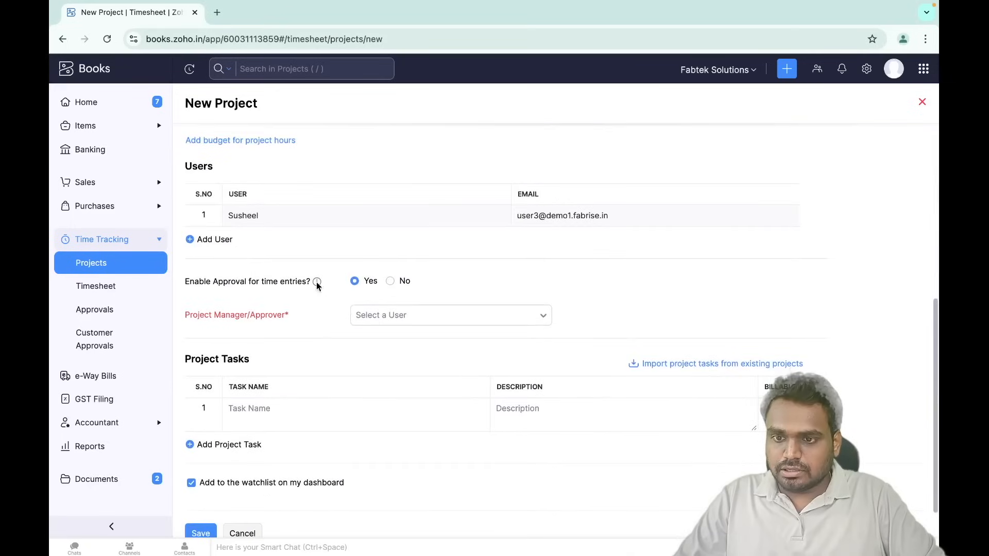
pyautogui.scroll(1, 319, 288)
pyautogui.click(220, 258)
pyautogui.click(252, 258)
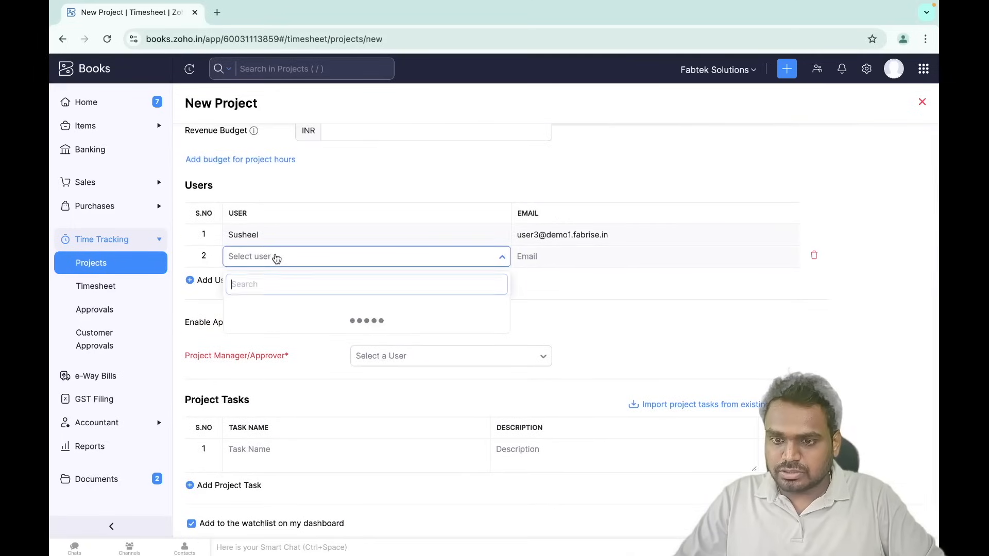
pyautogui.click(270, 309)
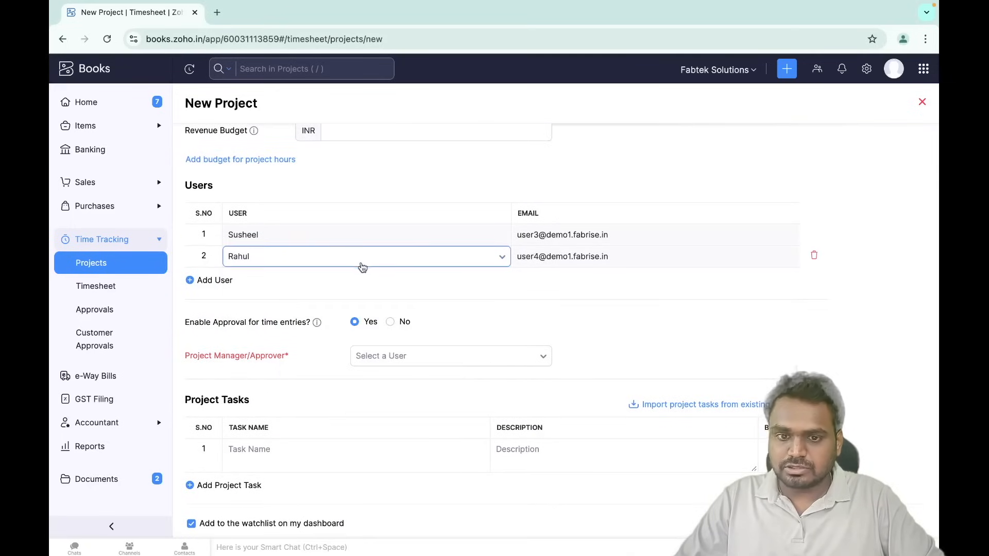
pyautogui.scroll(1, 326, 300)
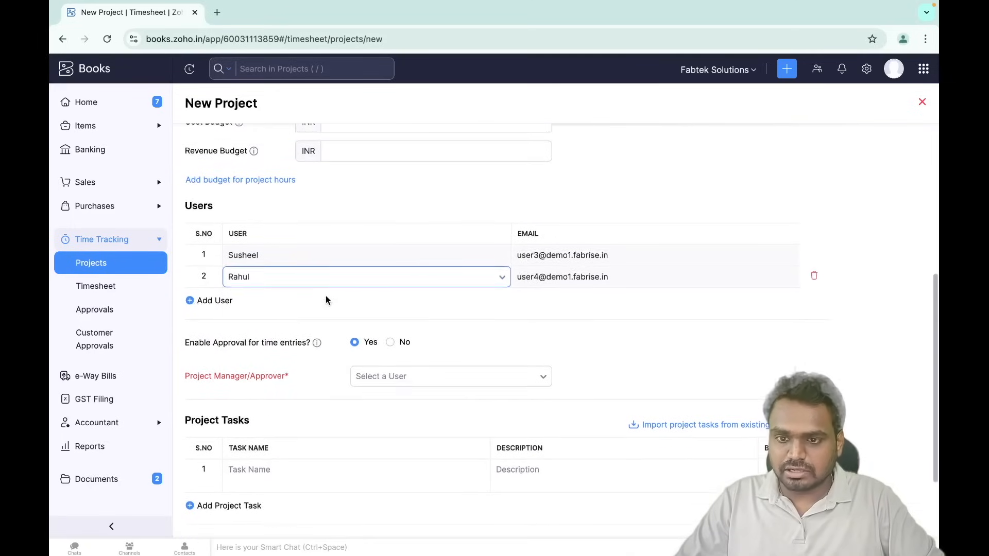
pyautogui.scroll(-2, 325, 301)
pyautogui.scroll(-1, 325, 300)
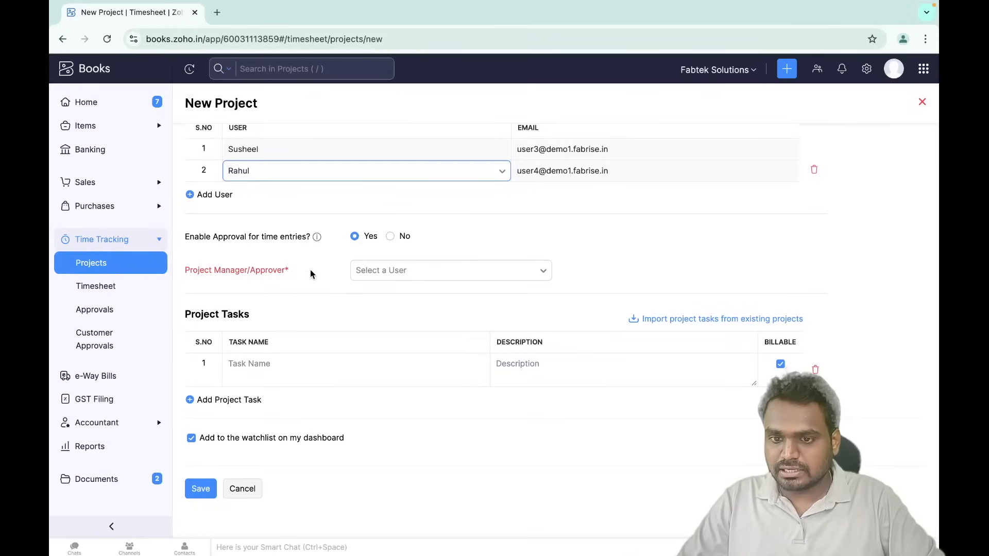
pyautogui.click(386, 276)
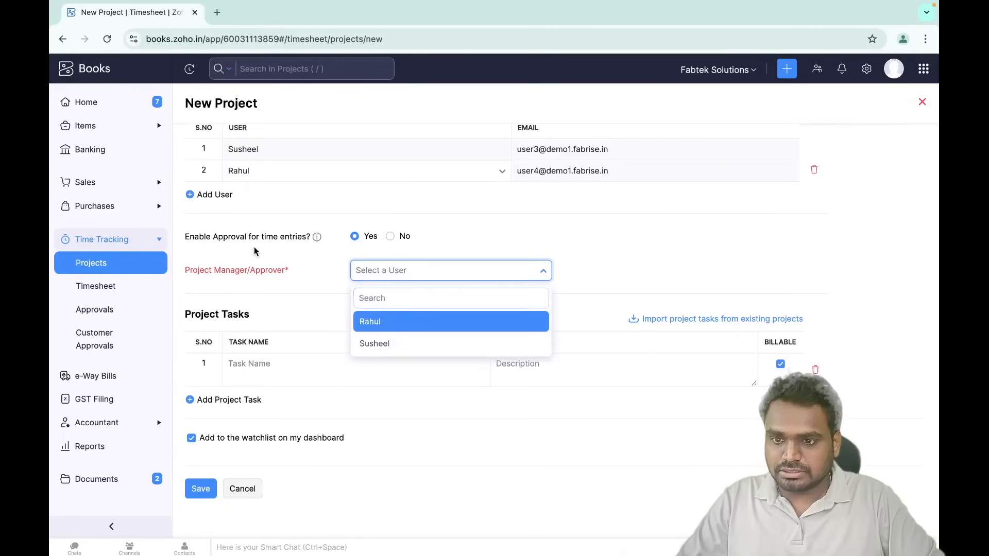
# - Set the first listed user as Project Manager/Approver and add a second task row
pyautogui.click(351, 241)
pyautogui.click(406, 275)
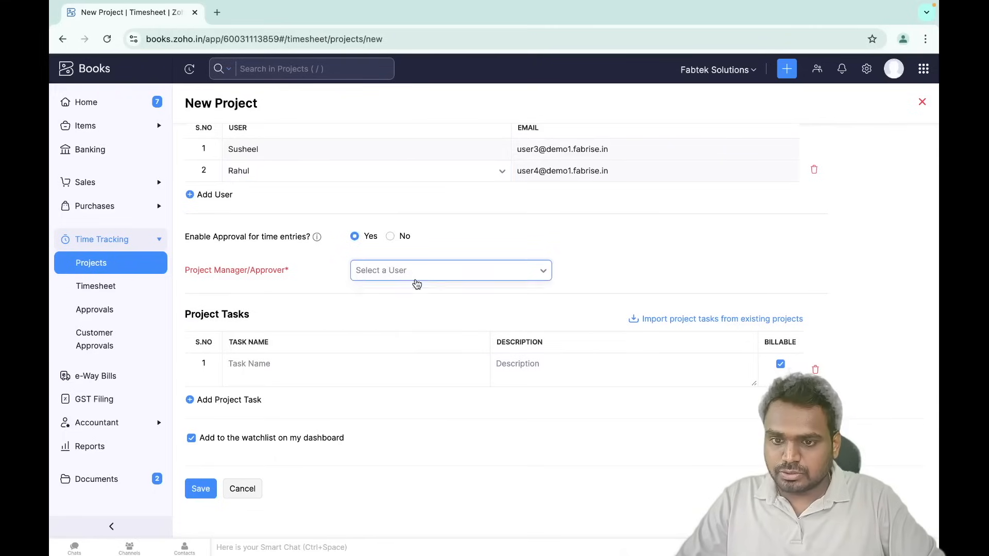
pyautogui.click(386, 344)
pyautogui.click(317, 364)
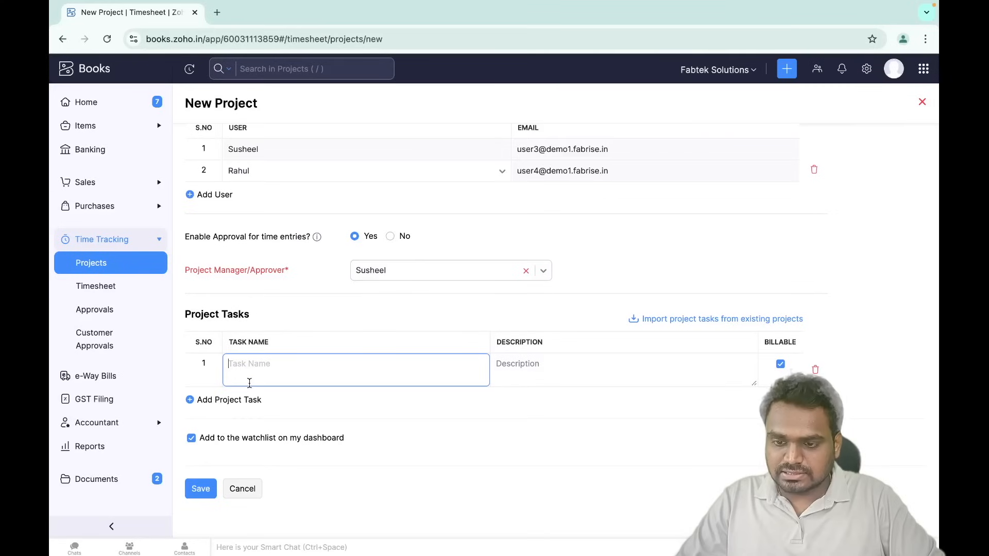
pyautogui.click(252, 401)
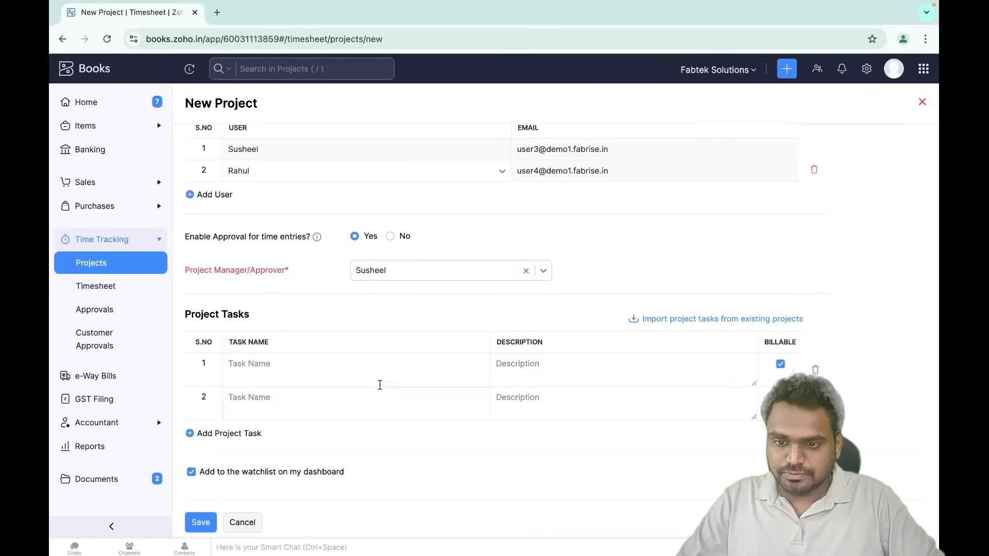
# - Import the four tasks from Ahuva Tech Website, delete the empty rows, and save the project
pyautogui.click(740, 319)
pyautogui.click(454, 133)
pyautogui.click(402, 184)
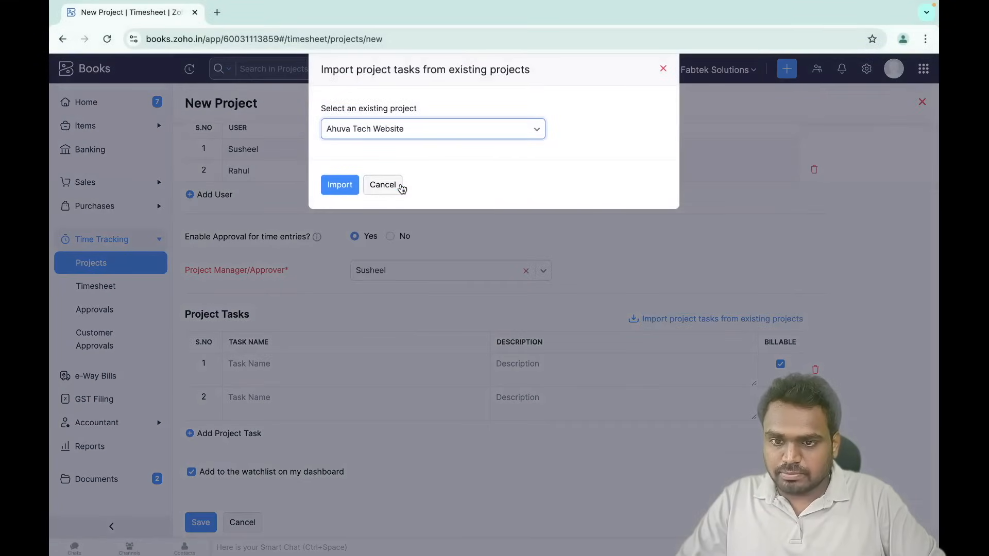
pyautogui.click(339, 184)
pyautogui.scroll(-2, 362, 334)
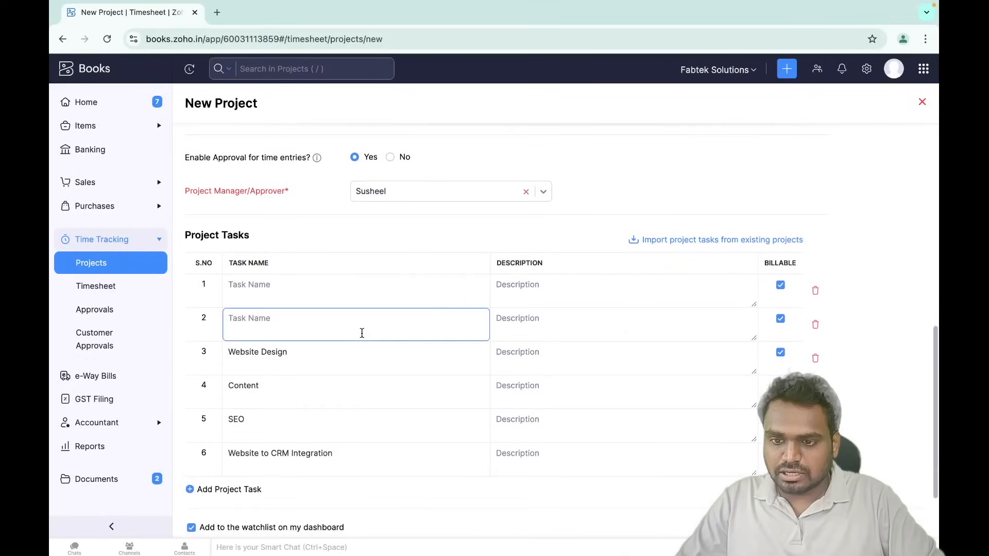
pyautogui.click(815, 291)
pyautogui.click(815, 291)
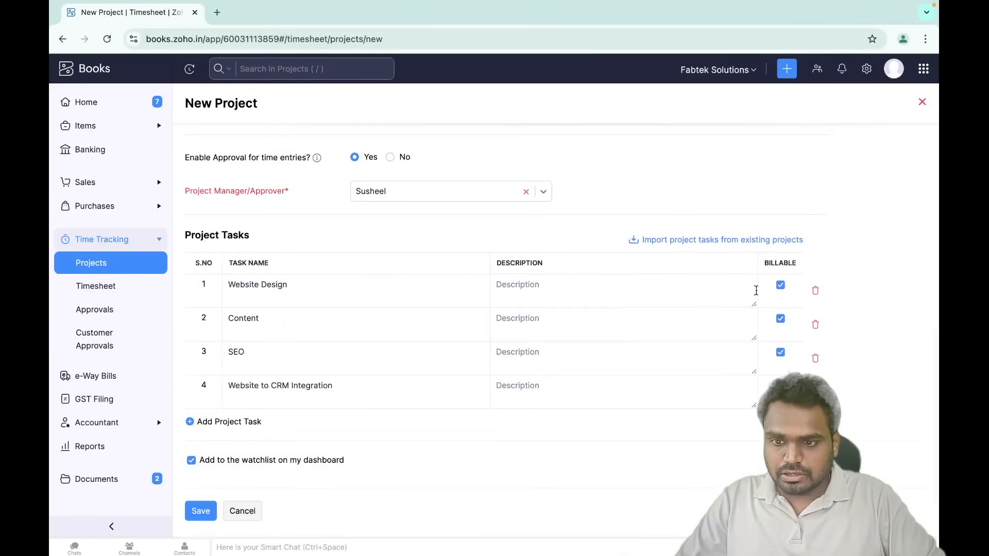
pyautogui.scroll(-1, 527, 352)
pyautogui.click(200, 488)
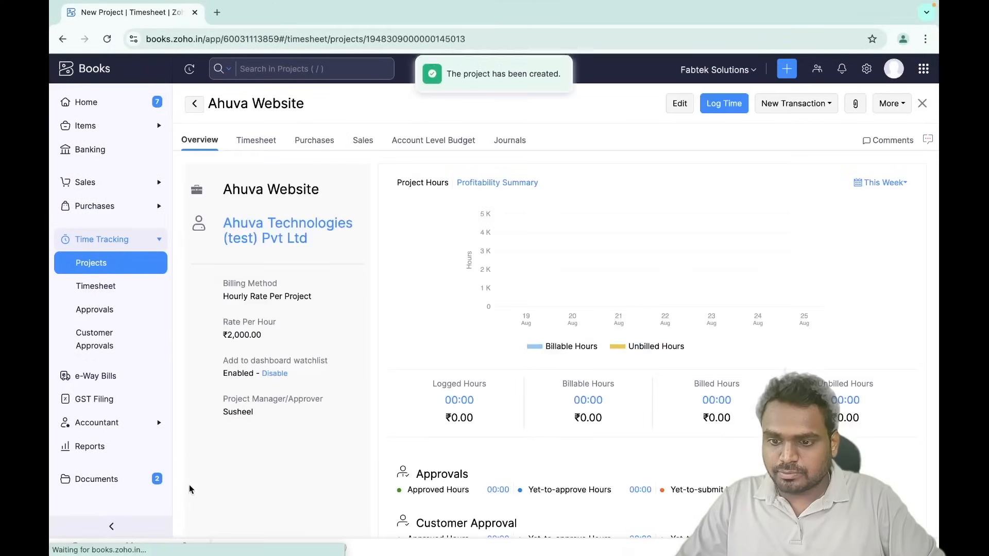
# - Open Add Project Task from the More menu and cancel it
pyautogui.click(894, 104)
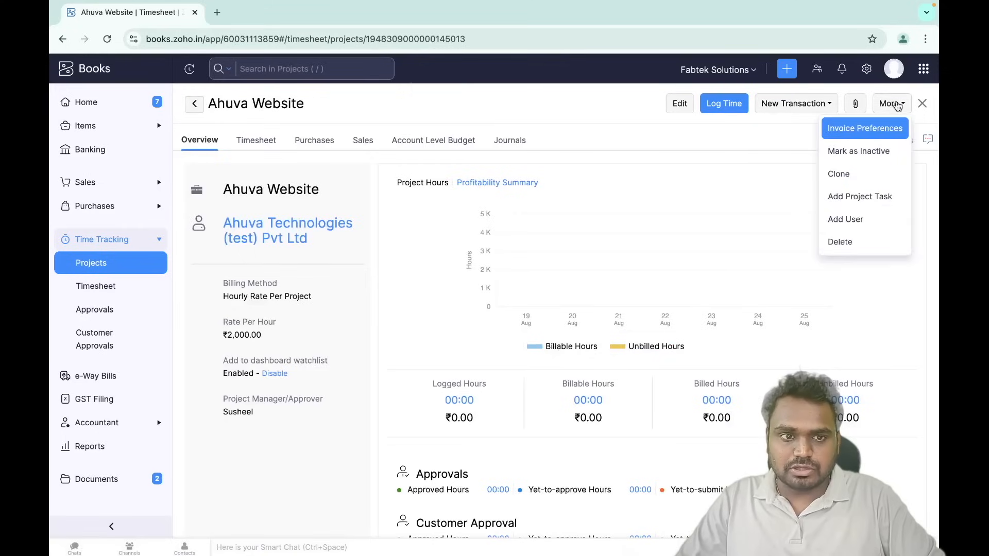
pyautogui.click(871, 201)
pyautogui.click(407, 268)
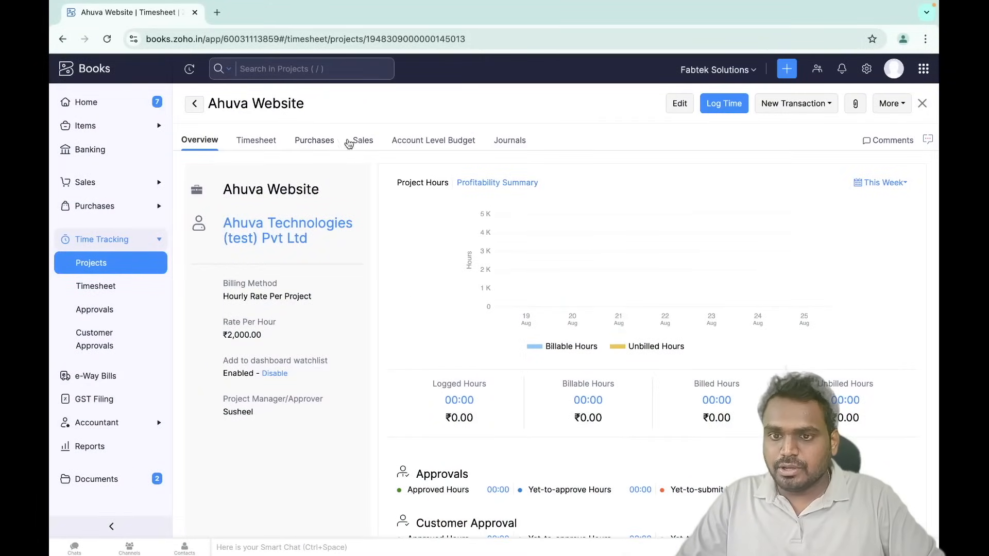
# - Check the project's Purchases, Sales and Overview tabs, then go to All Timesheets
pyautogui.click(314, 148)
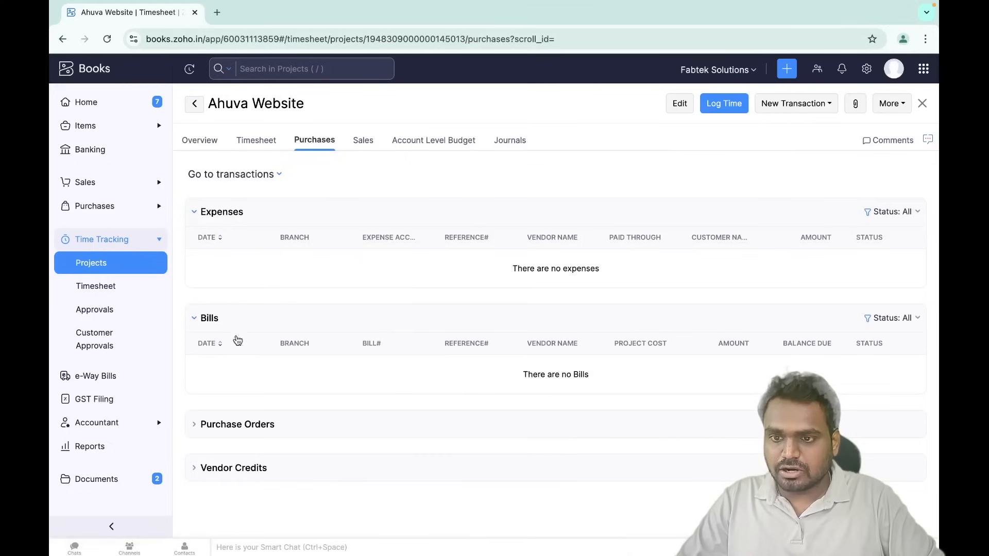
pyautogui.click(362, 142)
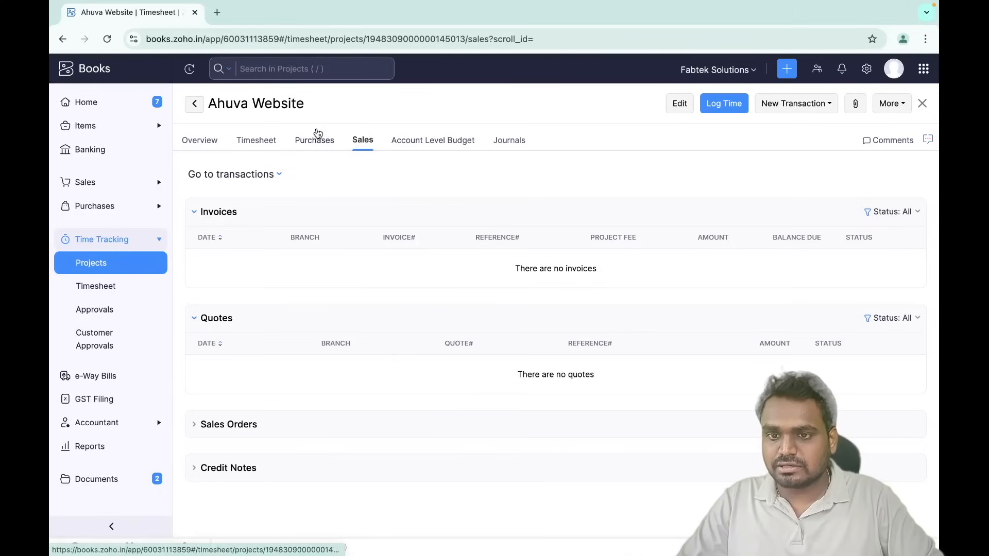
pyautogui.click(191, 147)
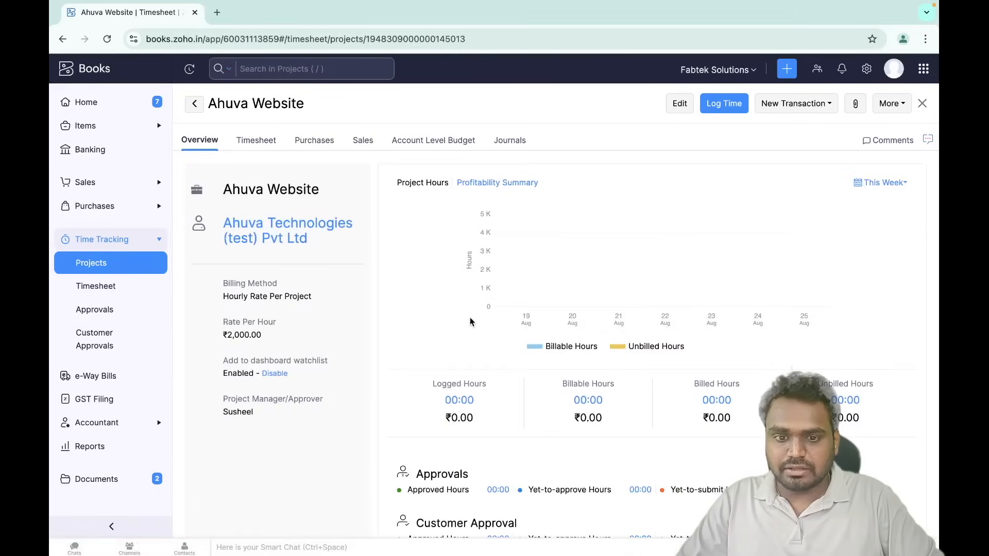
pyautogui.scroll(-2, 579, 282)
pyautogui.scroll(2, 580, 281)
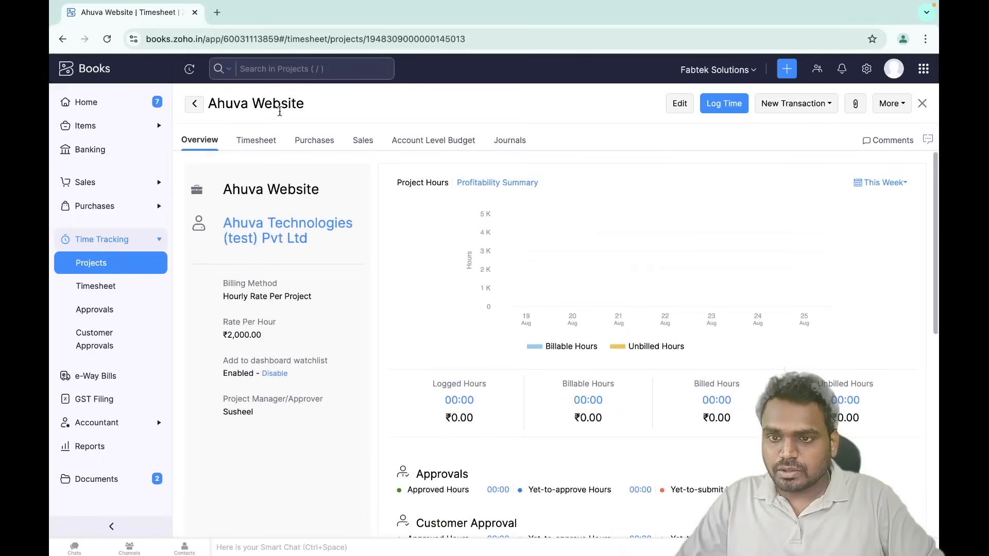
pyautogui.click(98, 288)
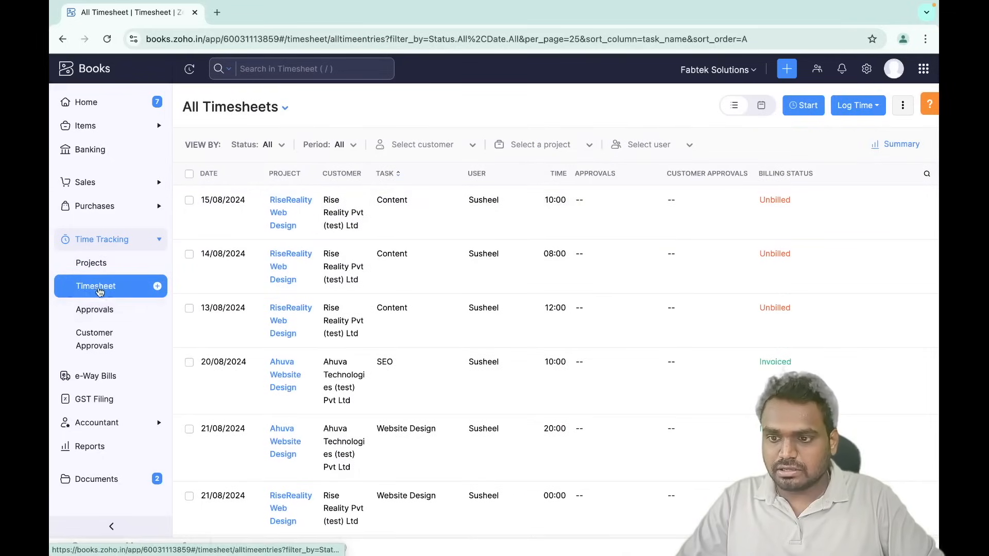
pyautogui.click(877, 106)
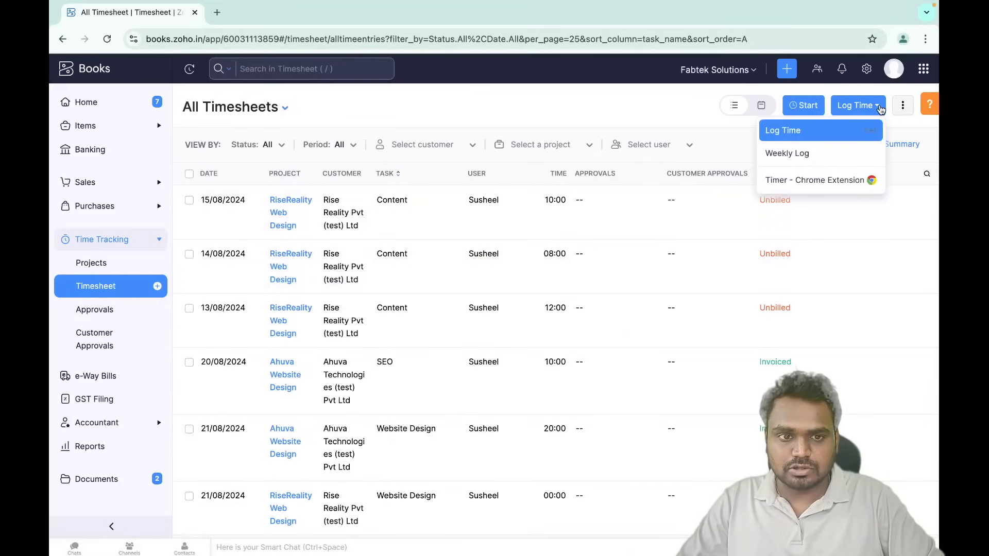
pyautogui.click(795, 163)
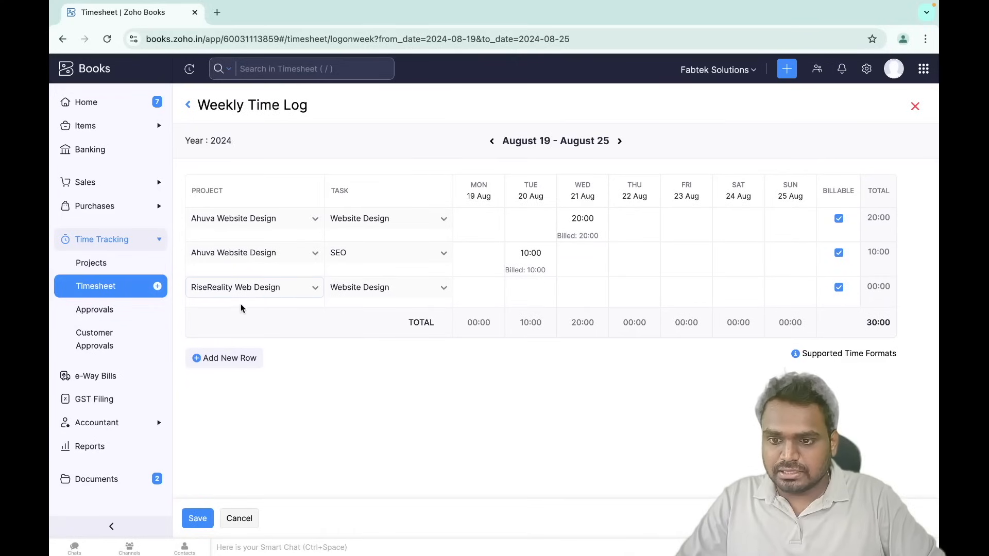
pyautogui.click(227, 358)
pyautogui.click(242, 317)
pyautogui.click(252, 370)
pyautogui.click(357, 316)
pyautogui.click(385, 371)
pyautogui.click(587, 318)
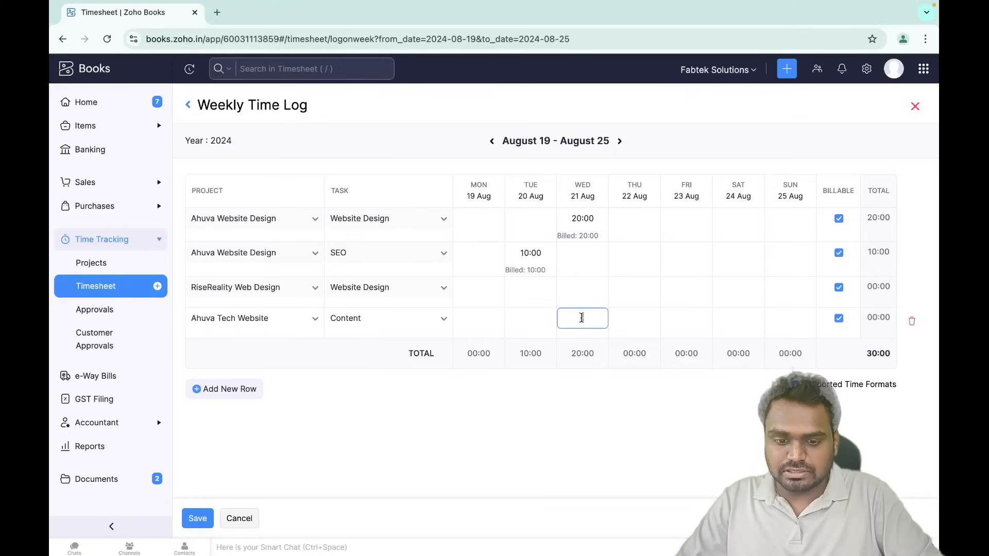
pyautogui.write('8')
pyautogui.click(664, 320)
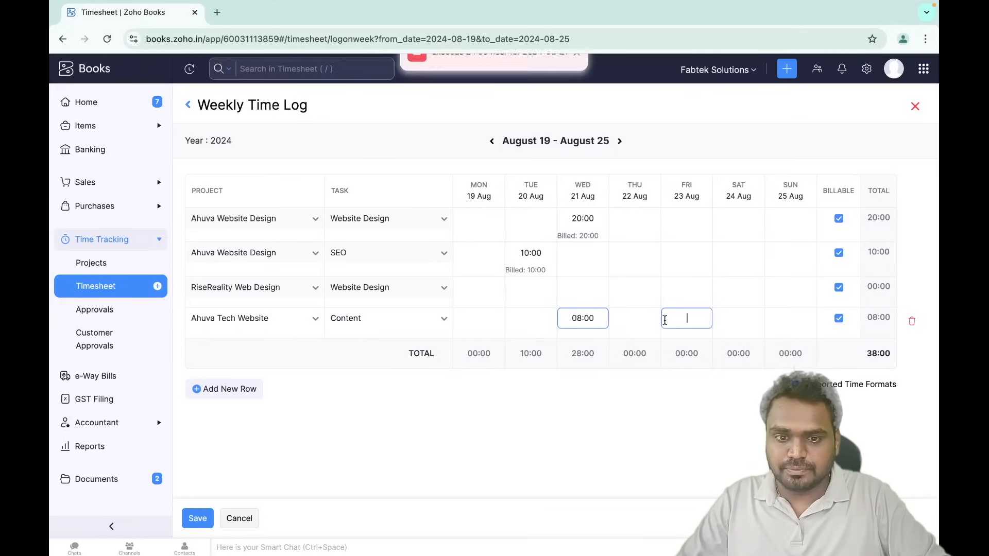
pyautogui.click(247, 522)
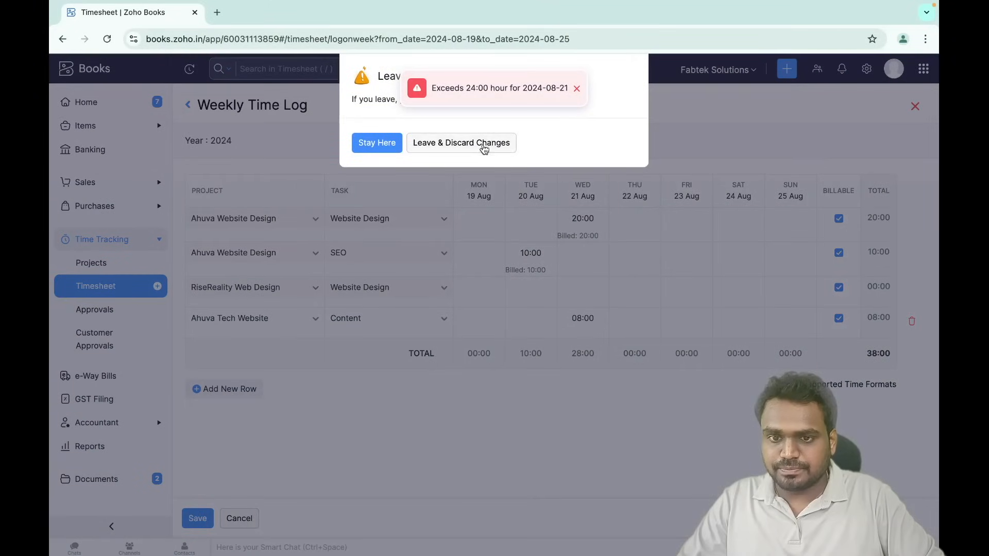
pyautogui.click(484, 145)
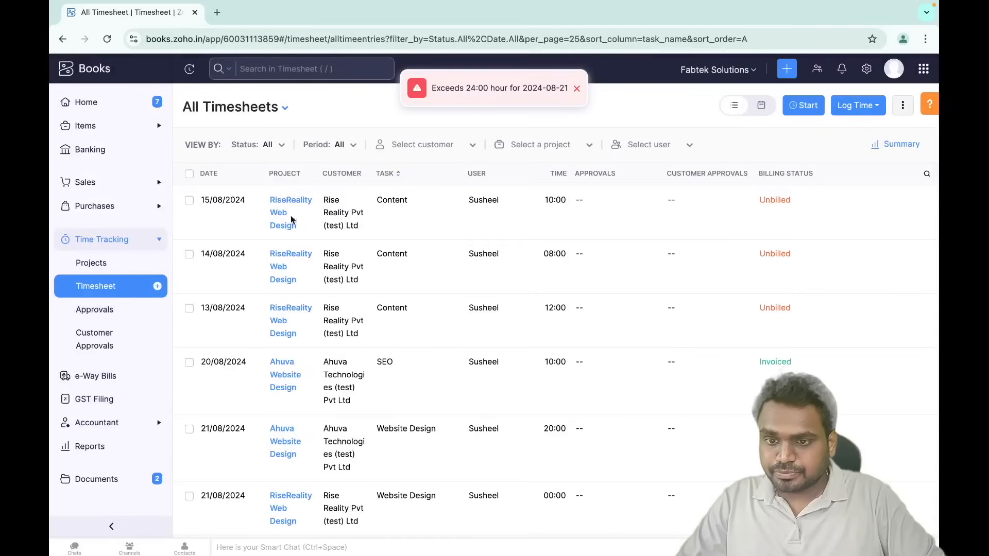
# - Filter timesheets to Rise Reality Pvt (test) Ltd, dismiss the over-24-hours error, and select all four entries
pyautogui.click(428, 150)
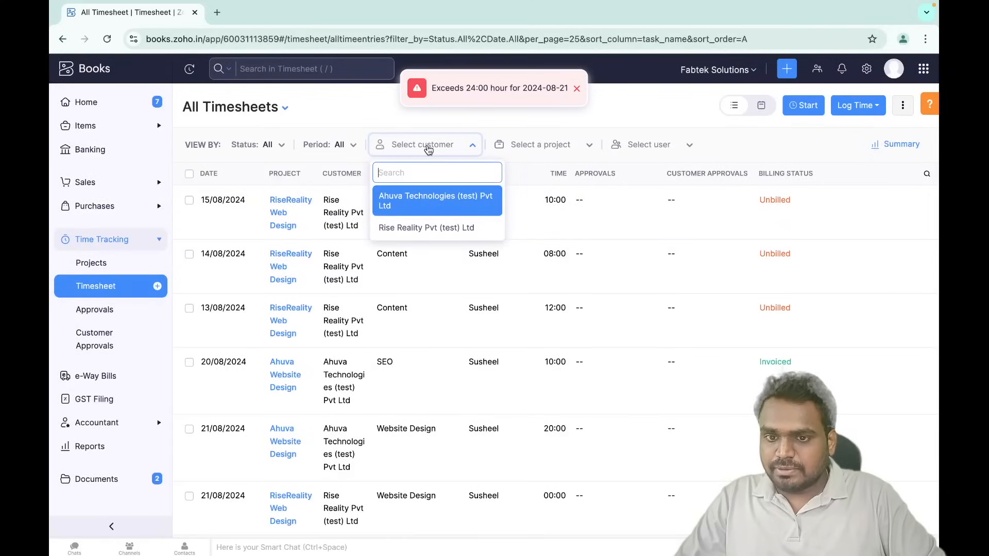
pyautogui.click(422, 228)
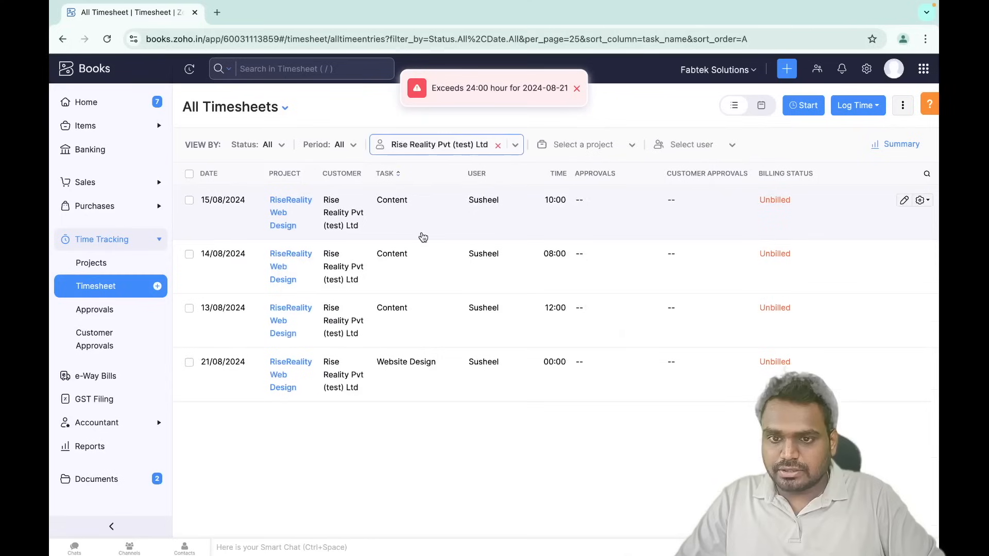
pyautogui.click(577, 90)
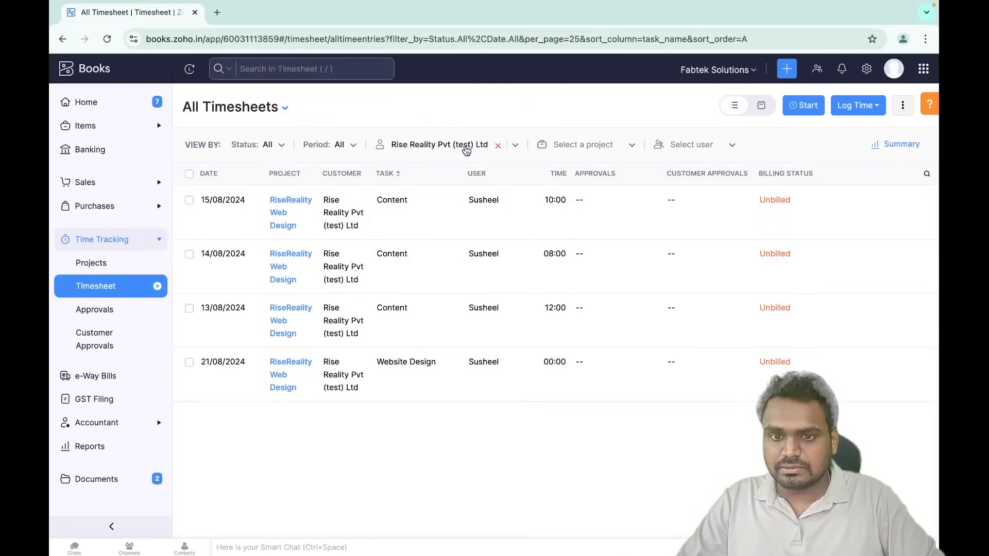
pyautogui.click(189, 174)
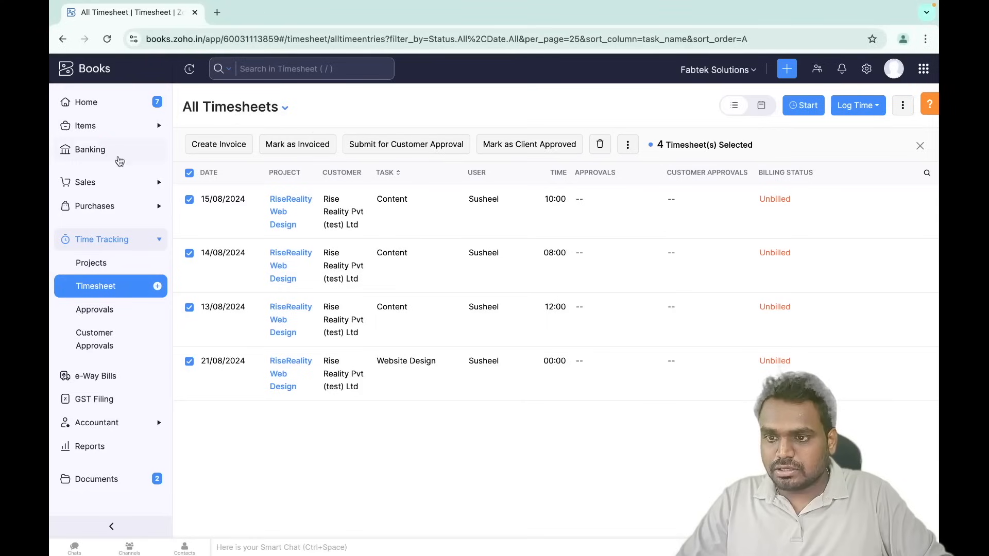
pyautogui.click(105, 185)
pyautogui.click(112, 206)
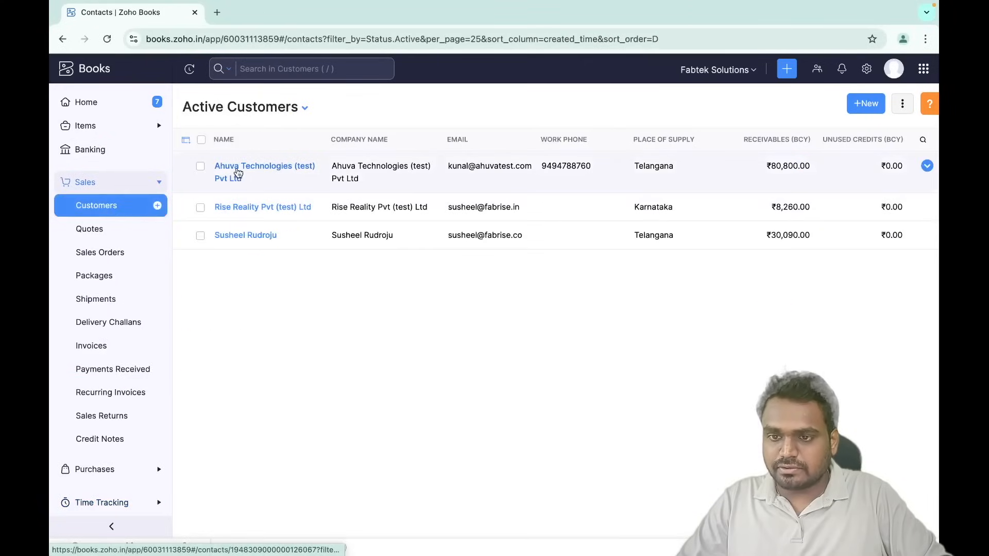
# - Open Ahuva Technologies (test) Pvt Ltd and grant its contact person portal access in Configure Portal Access
pyautogui.click(271, 171)
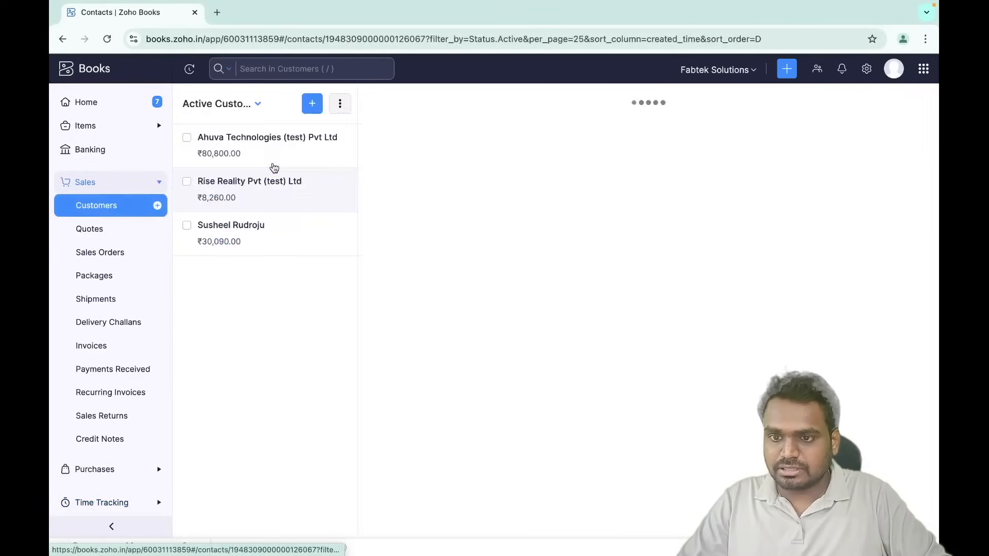
pyautogui.scroll(-1, 446, 359)
pyautogui.scroll(-7, 445, 360)
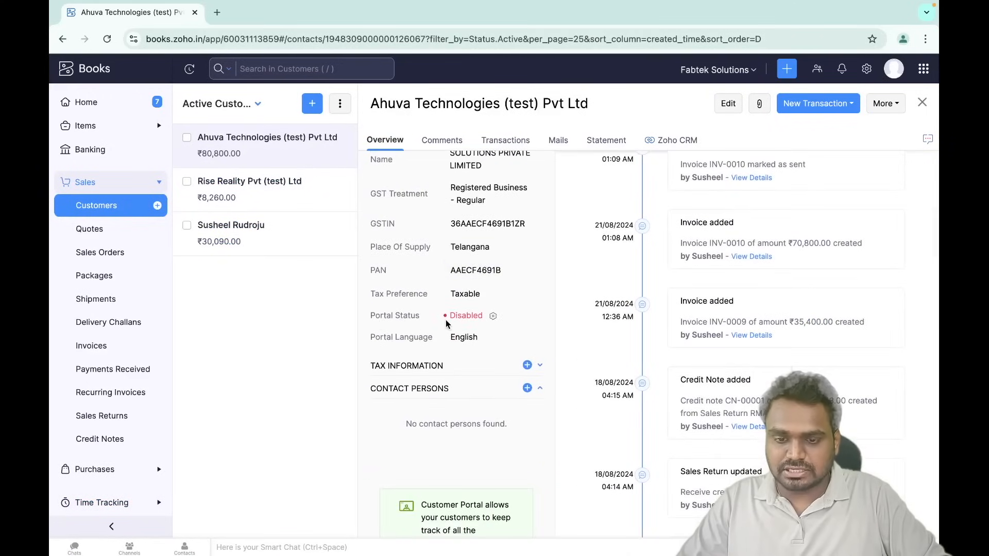
pyautogui.click(493, 317)
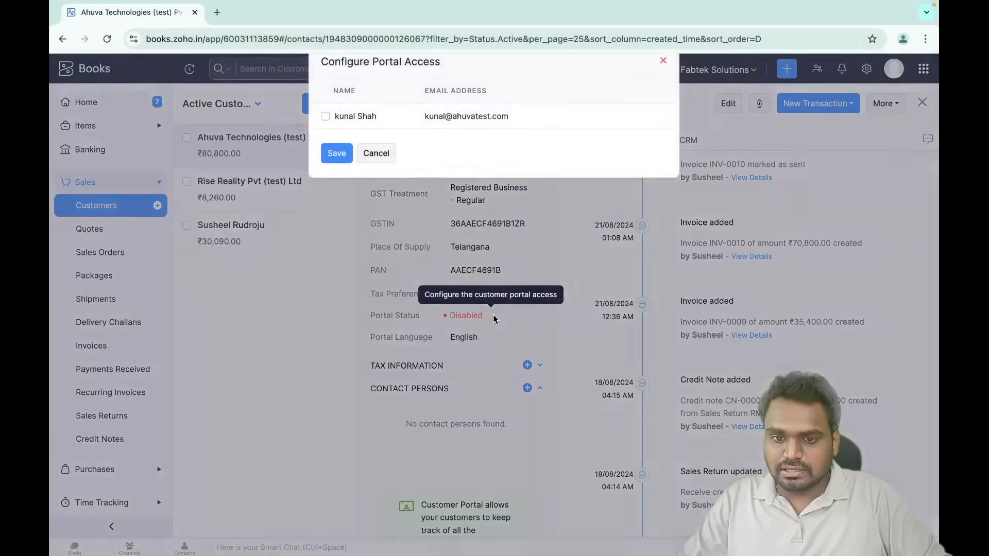
pyautogui.click(351, 126)
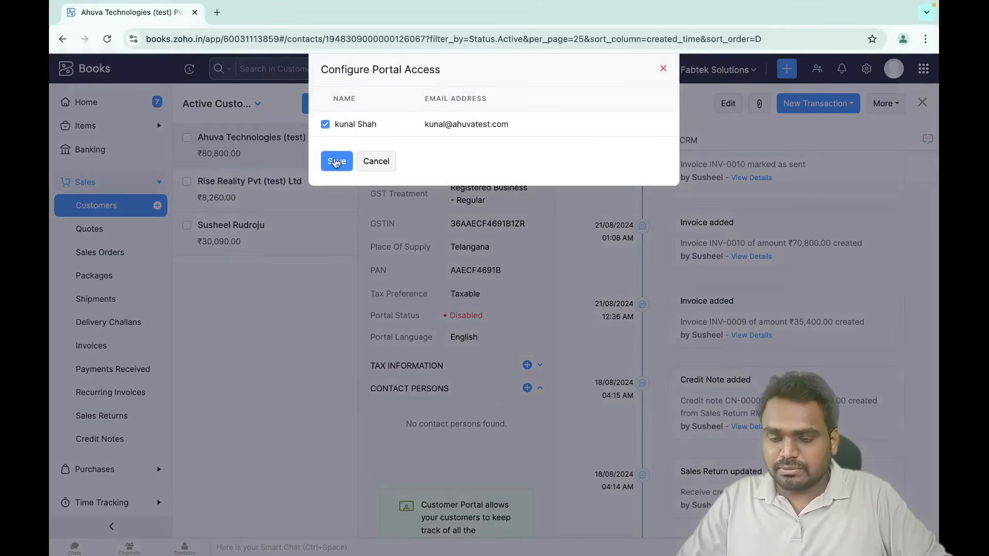
pyautogui.click(381, 161)
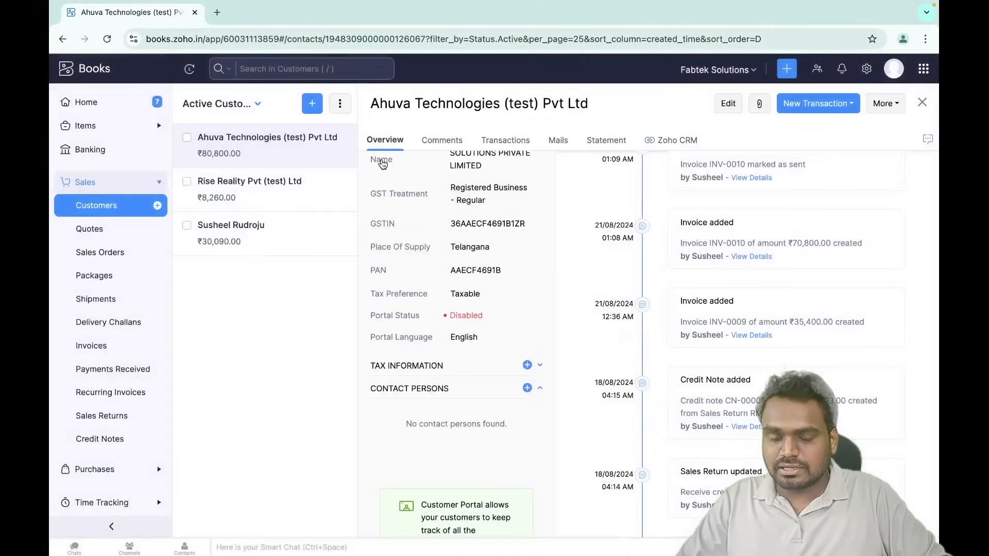
pyautogui.hotkey('ctrl', 'Right')
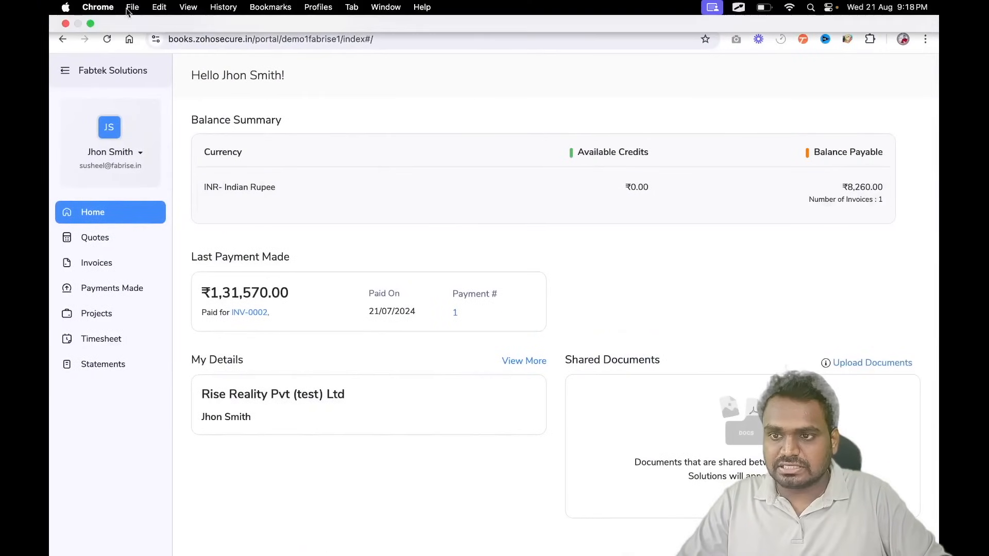
# - Read the Fabtek Solutions portal invitation in Zoho Mail, then bring up the logged-in customer portal home
pyautogui.click(128, 12)
pyautogui.scroll(-3, 573, 331)
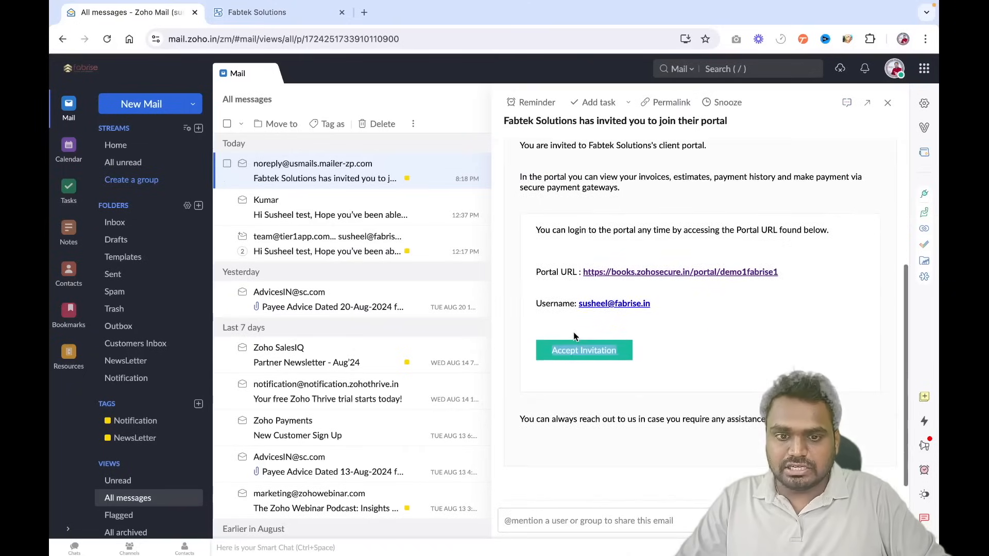
pyautogui.scroll(2, 573, 331)
pyautogui.hotkey('ctrl', 'Right')
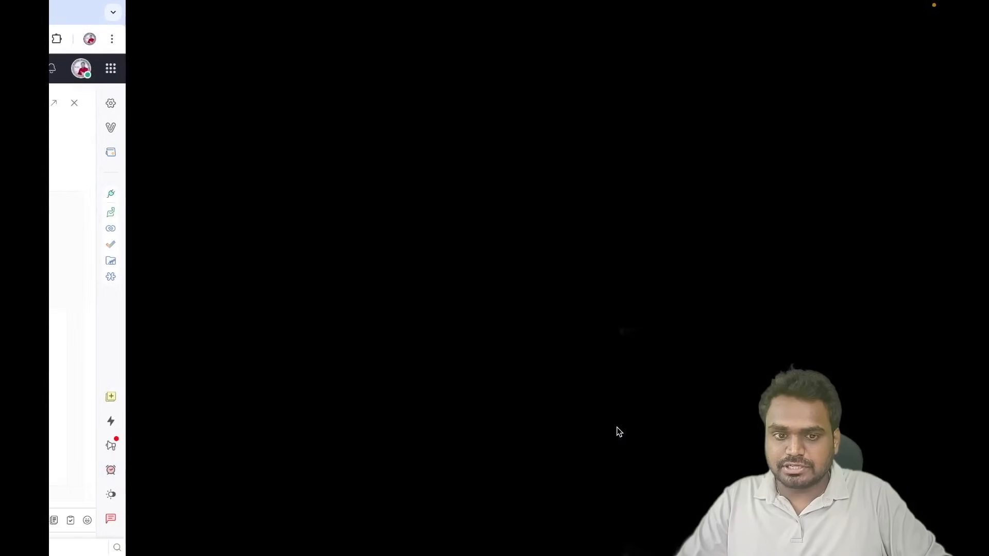
pyautogui.hotkey('ctrl', 'Left')
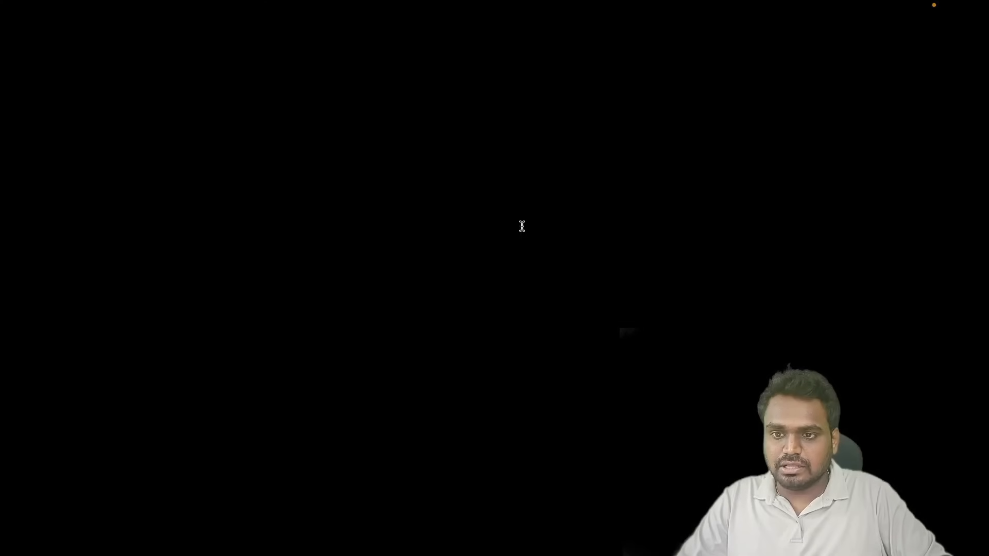
pyautogui.click(285, 7)
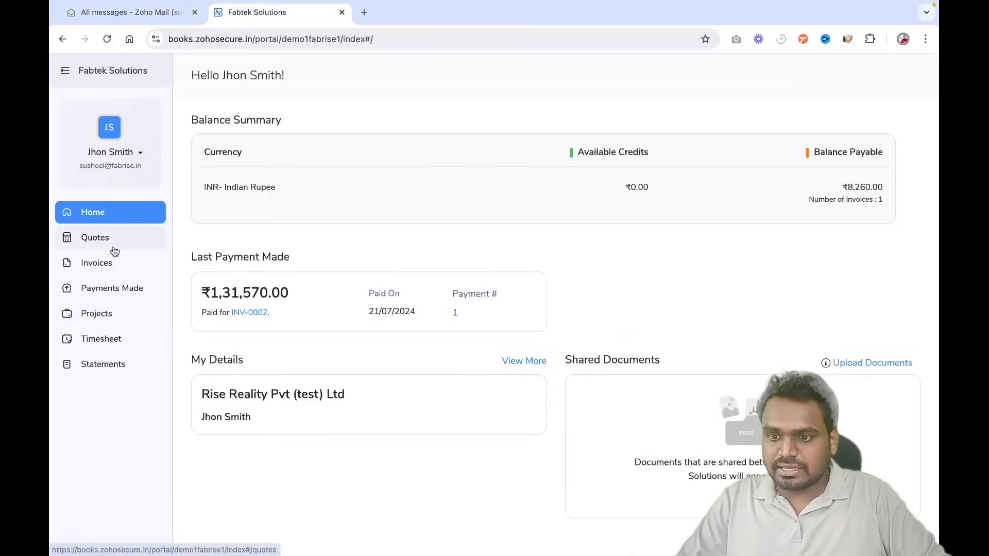
# - Browse the customer's quotes and invoices in the portal, then view quote QT-000001
pyautogui.click(117, 238)
pyautogui.click(112, 273)
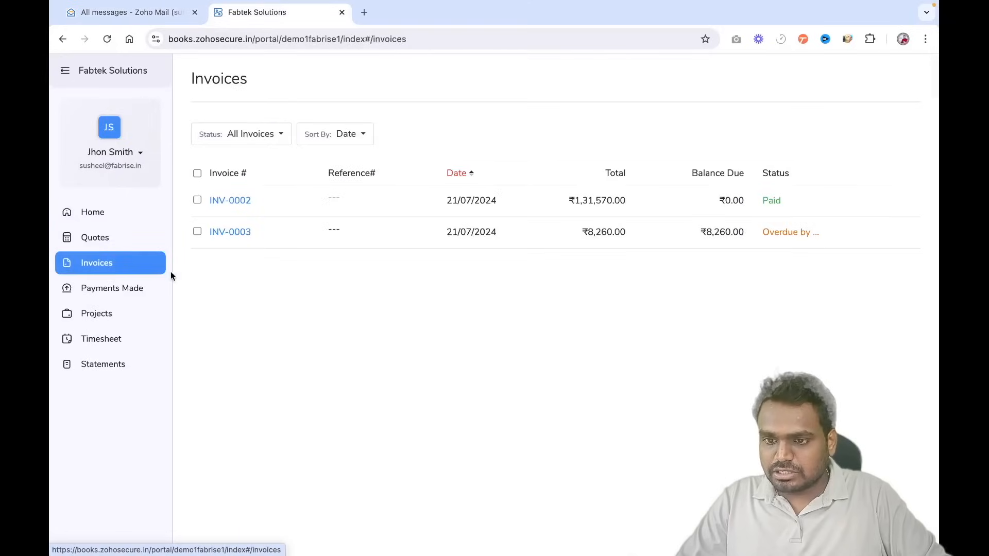
pyautogui.click(105, 241)
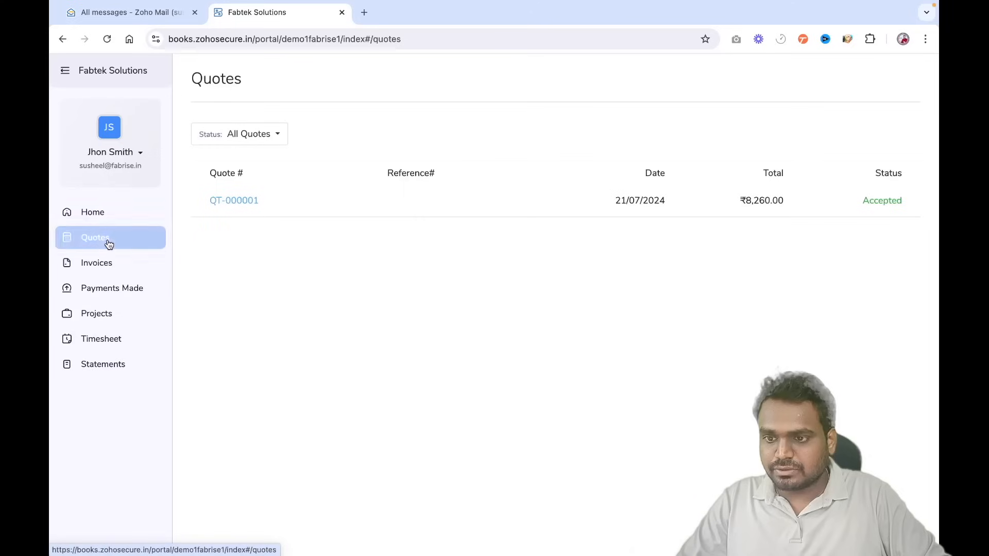
pyautogui.click(235, 201)
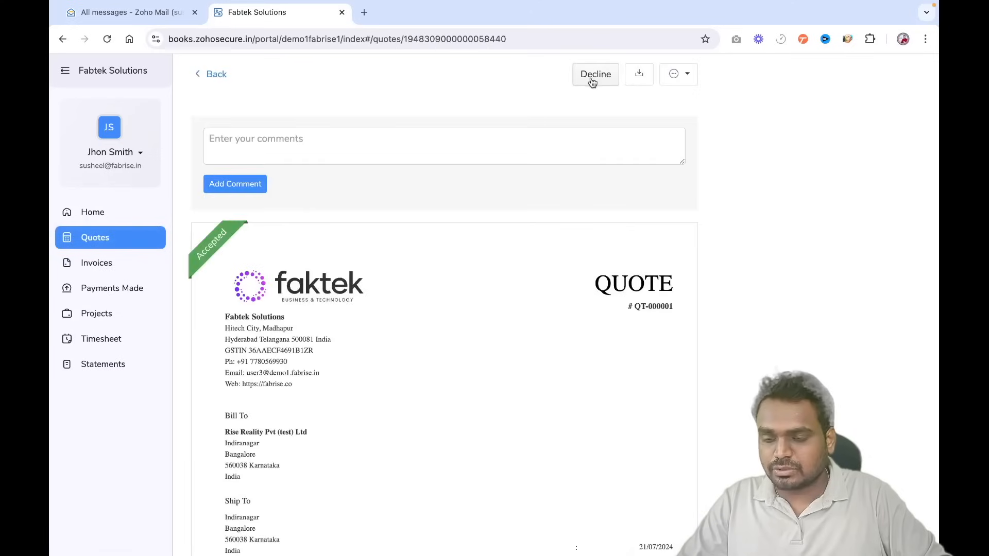
# - View RiseReality Web Design project time entries and the pending timesheet approvals
pyautogui.click(109, 322)
pyautogui.click(287, 160)
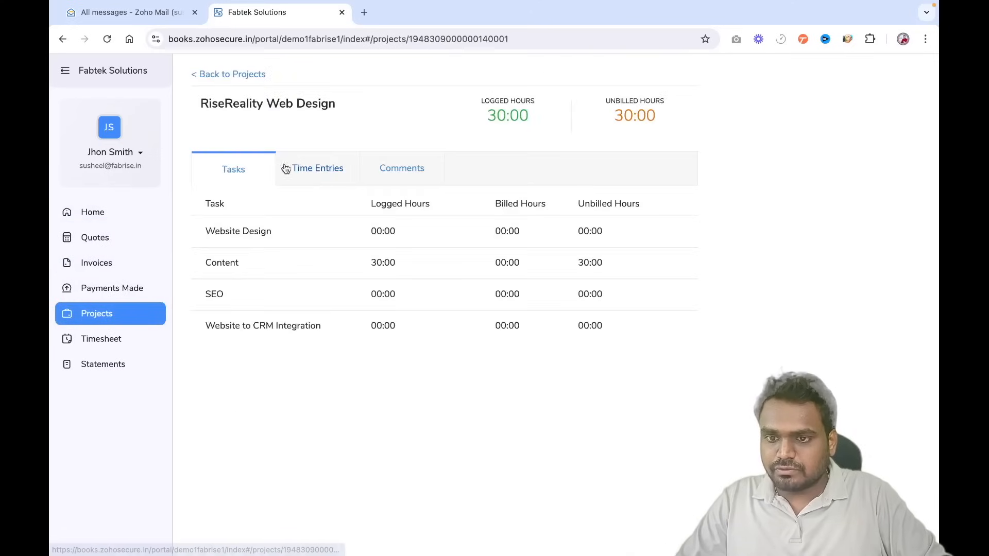
pyautogui.click(319, 170)
pyautogui.click(119, 341)
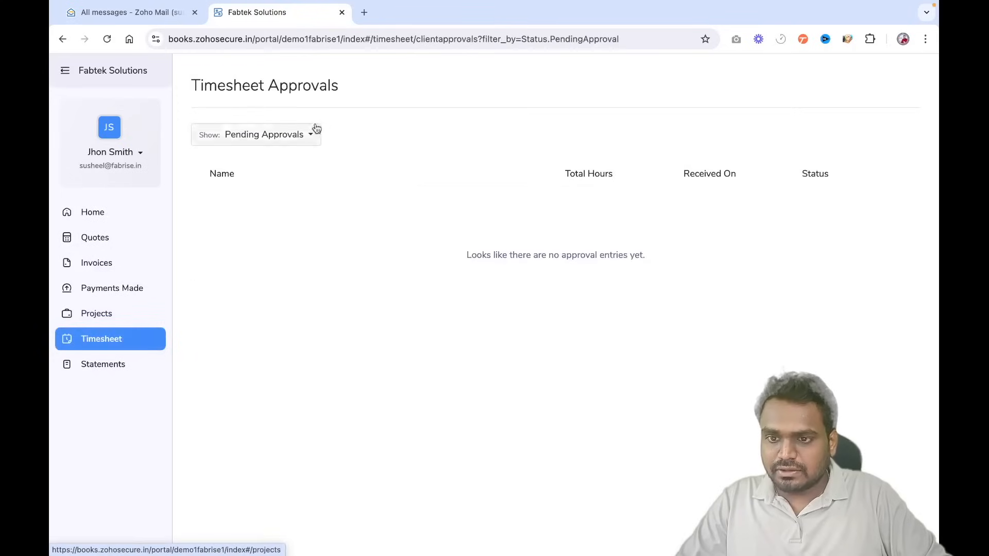
pyautogui.click(299, 133)
pyautogui.click(261, 219)
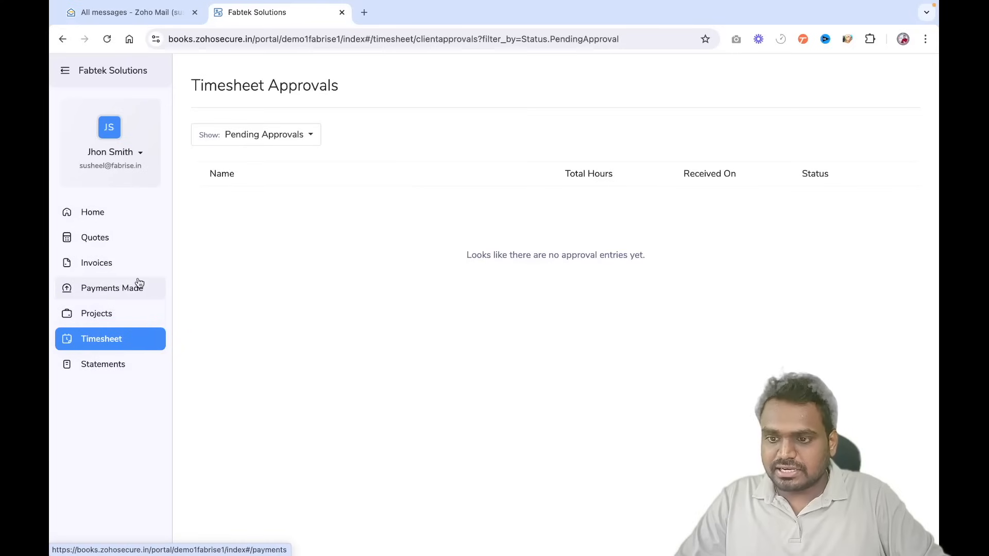
# - Review the customer's statement of accounts, then go back to the portal home page
pyautogui.click(128, 365)
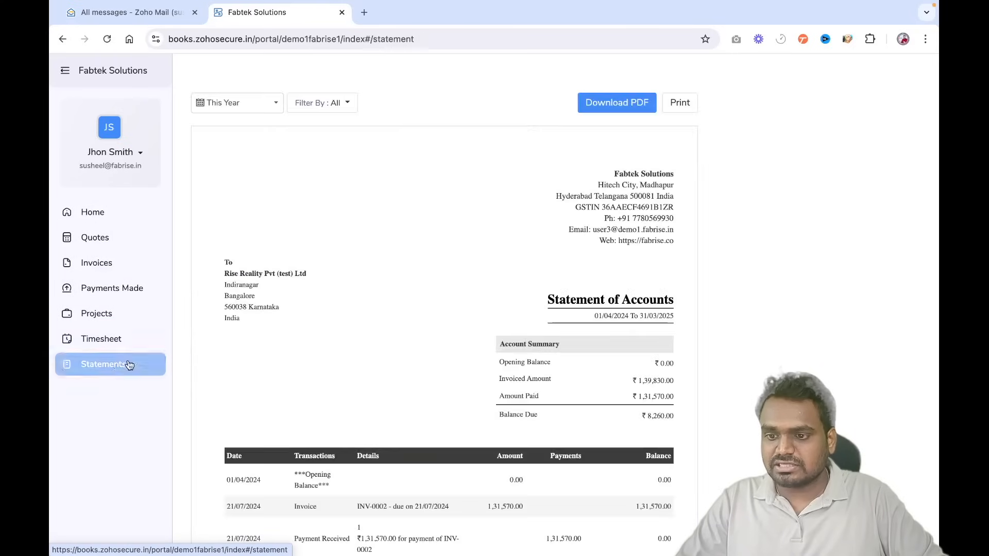
pyautogui.scroll(-3, 448, 338)
pyautogui.scroll(3, 448, 339)
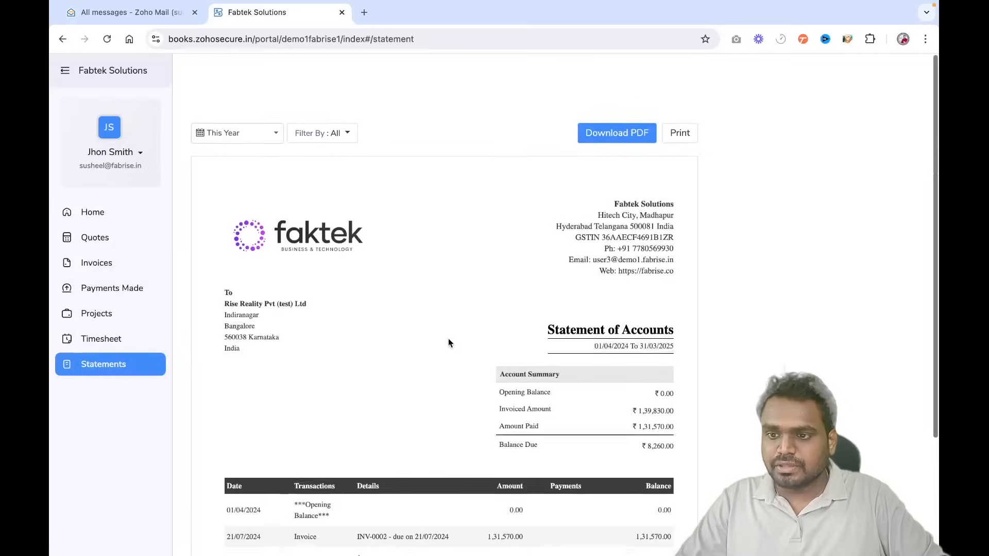
pyautogui.click(132, 211)
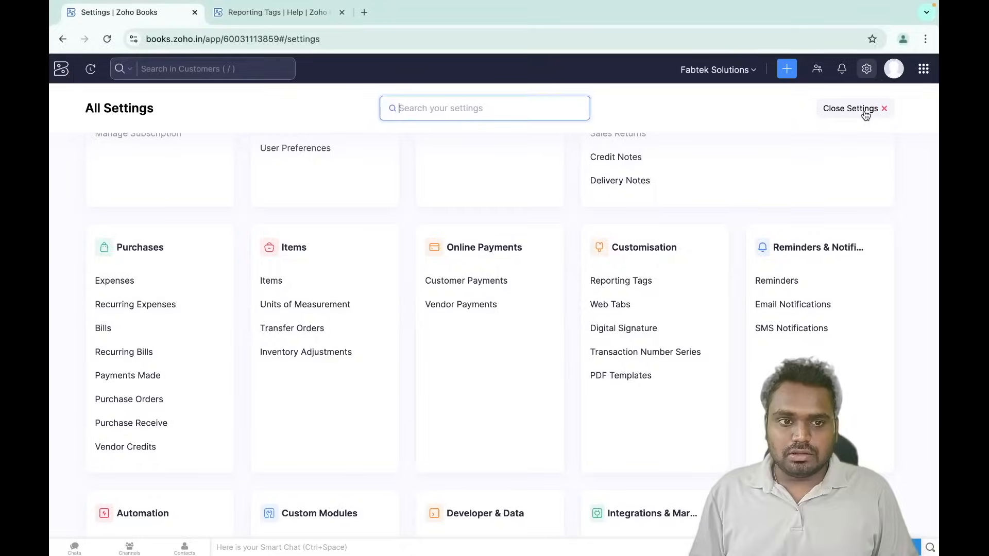
# - Leave Settings and open the accrual-basis Profit and Loss report for 01/08/2024–31/08/2024 from Reports
pyautogui.click(864, 108)
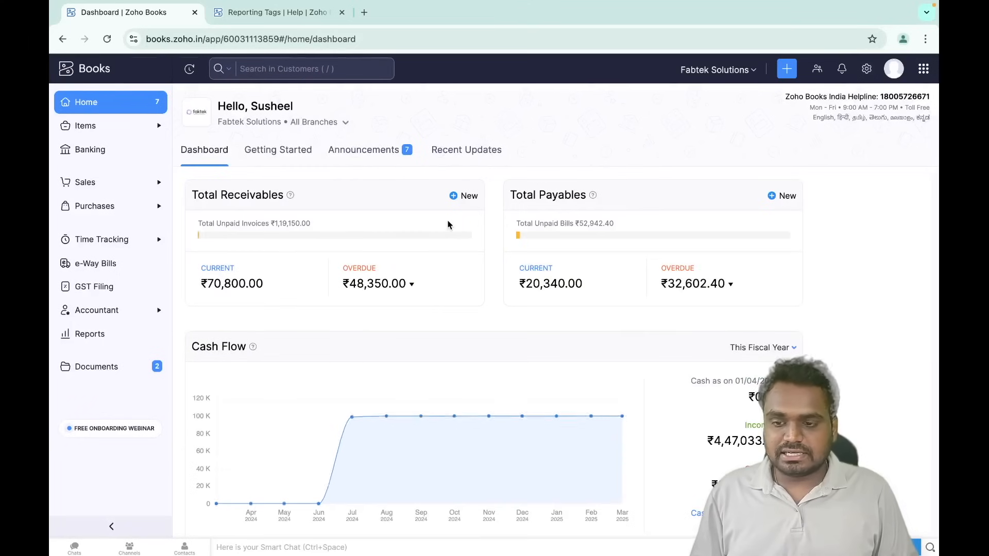
pyautogui.click(109, 333)
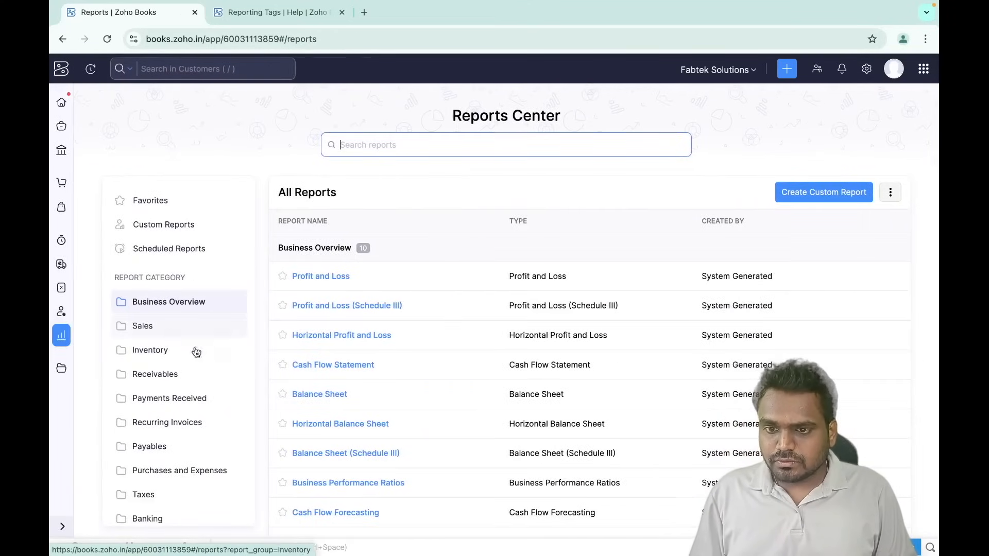
pyautogui.scroll(-2, 218, 376)
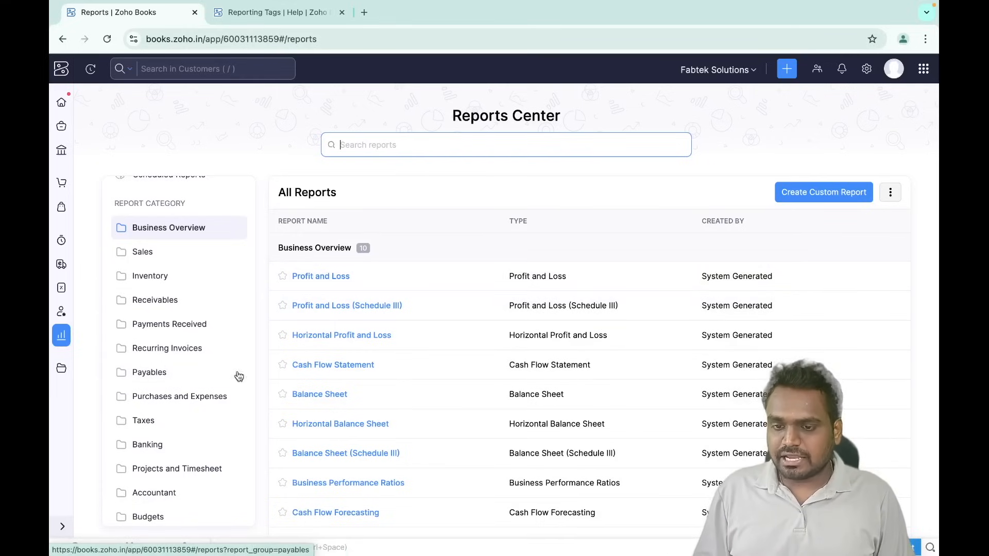
pyautogui.click(331, 277)
pyautogui.scroll(-3, 388, 350)
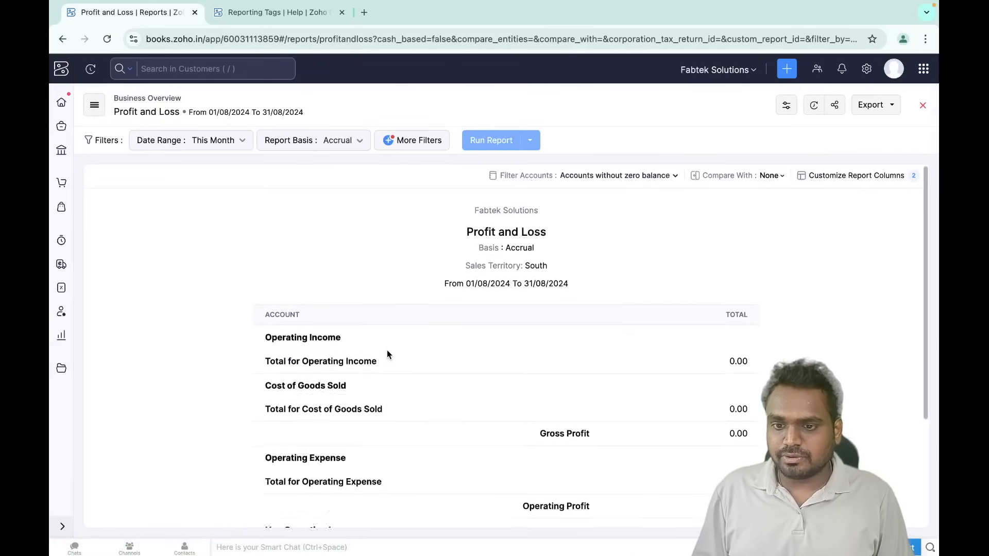
pyautogui.scroll(3, 387, 350)
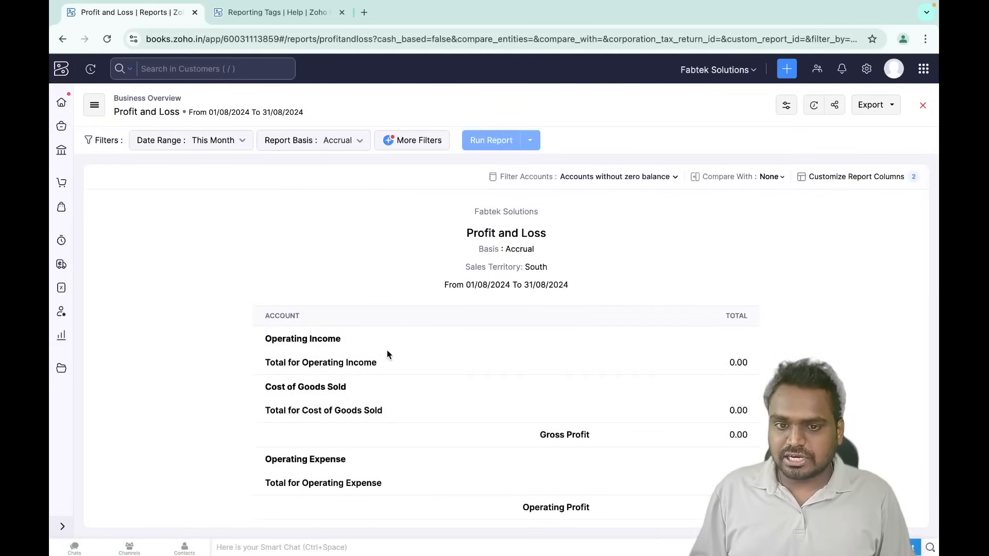
pyautogui.scroll(-2, 388, 351)
pyautogui.scroll(2, 387, 350)
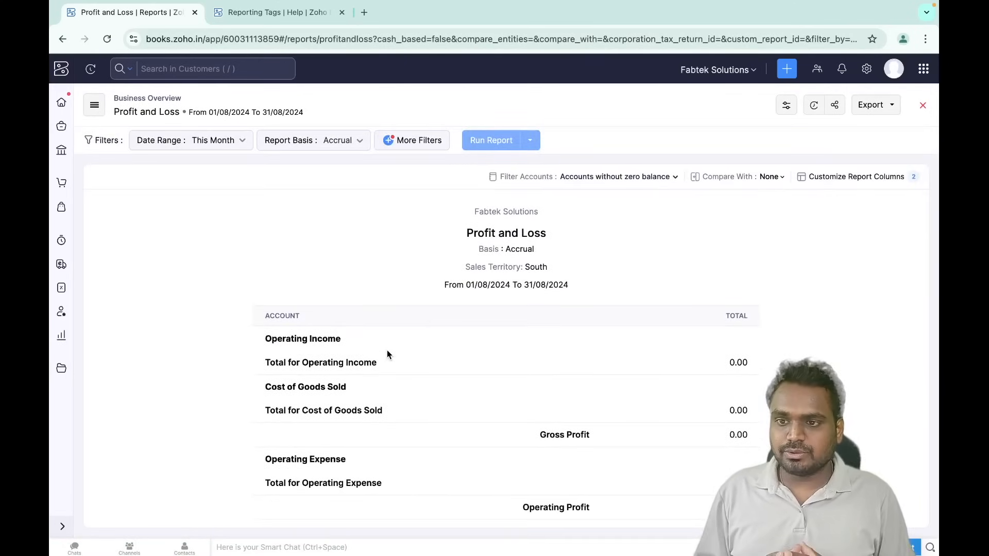
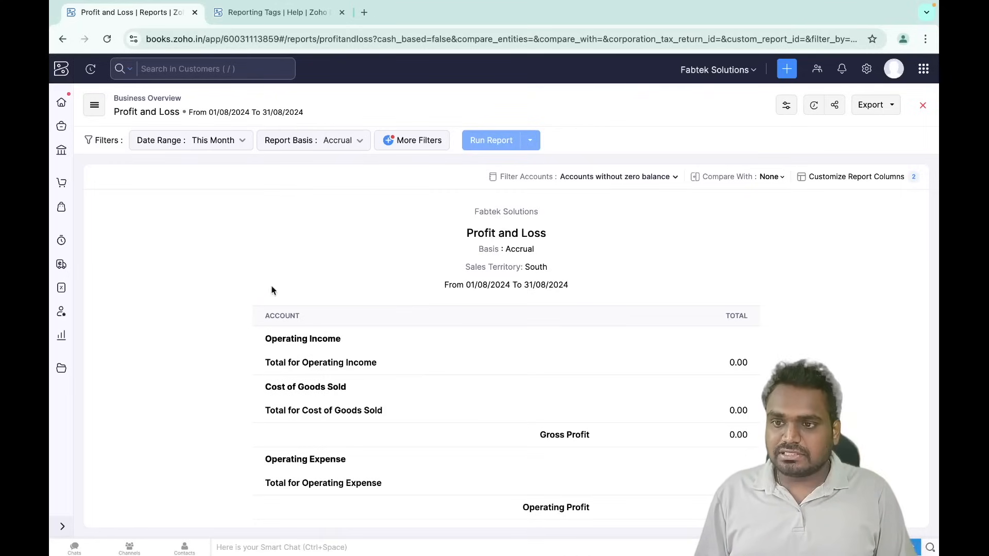
# - Open the reporting tags settings and start a new reporting tag, then discard it
pyautogui.click(866, 68)
pyautogui.scroll(-4, 687, 286)
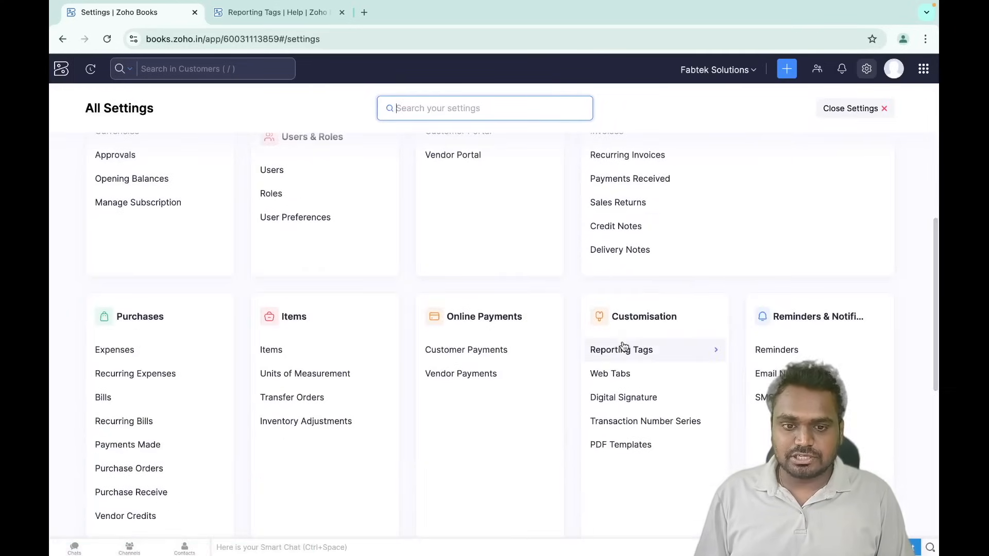
pyautogui.click(646, 349)
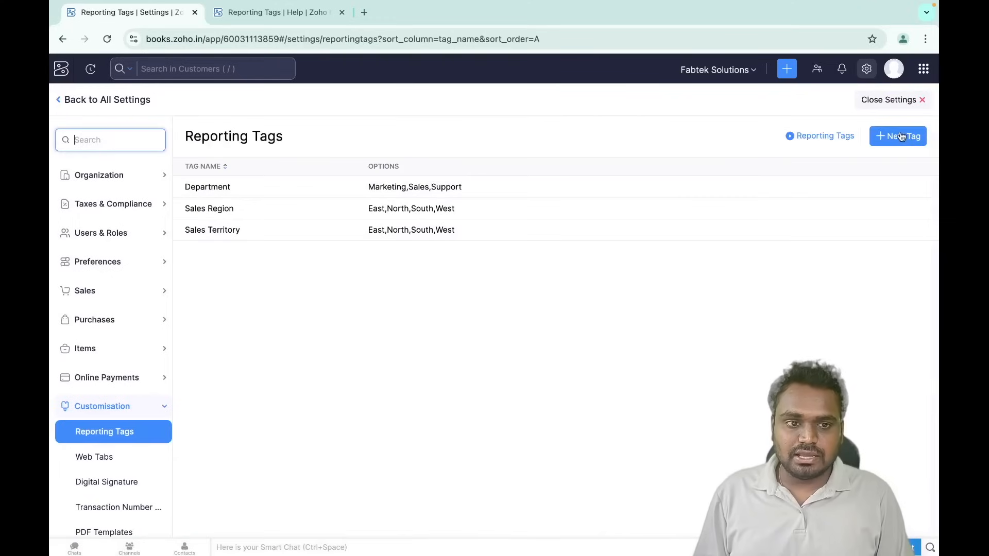
pyautogui.click(899, 138)
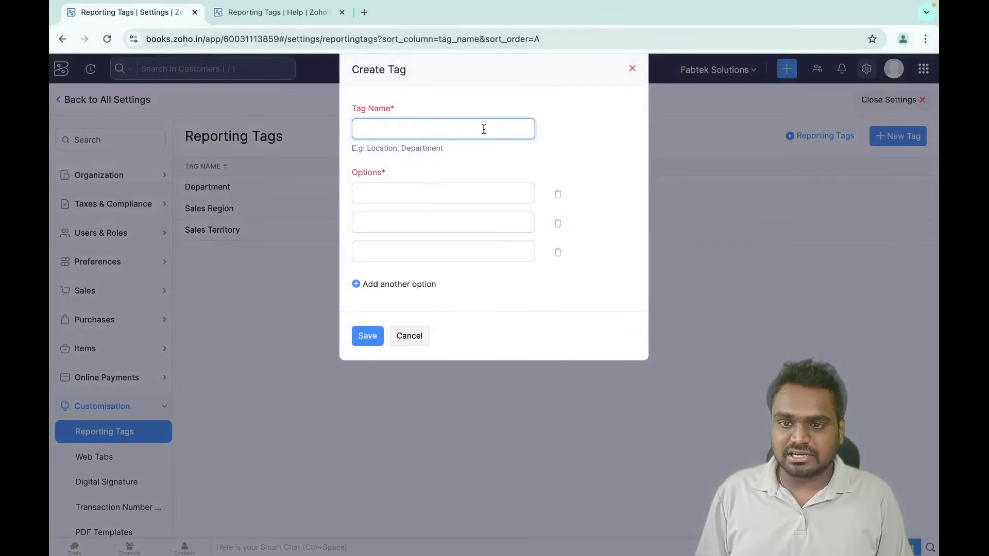
pyautogui.click(409, 336)
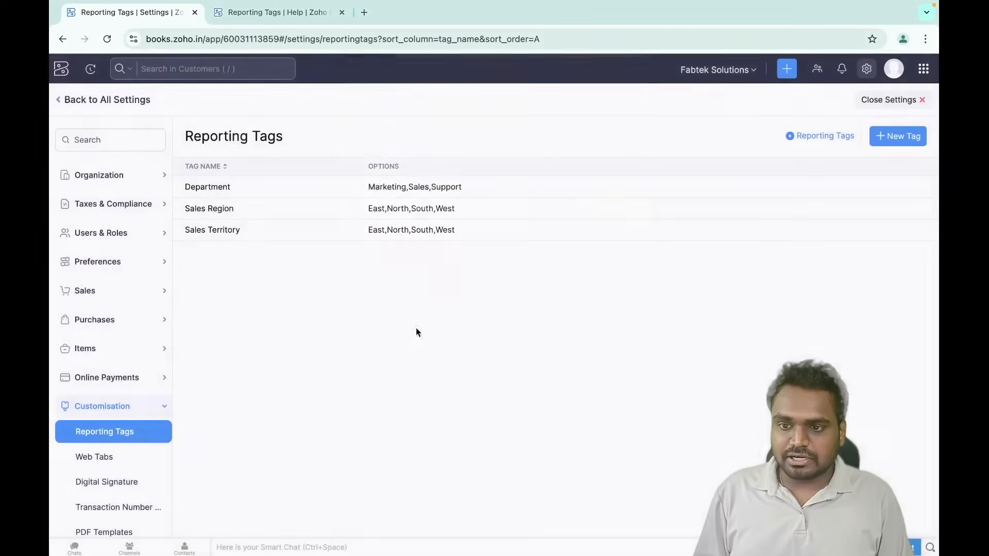
# - Open the Sales Territory reporting tag for editing, close it unchanged, and leave Settings
pyautogui.click(835, 230)
pyautogui.click(808, 253)
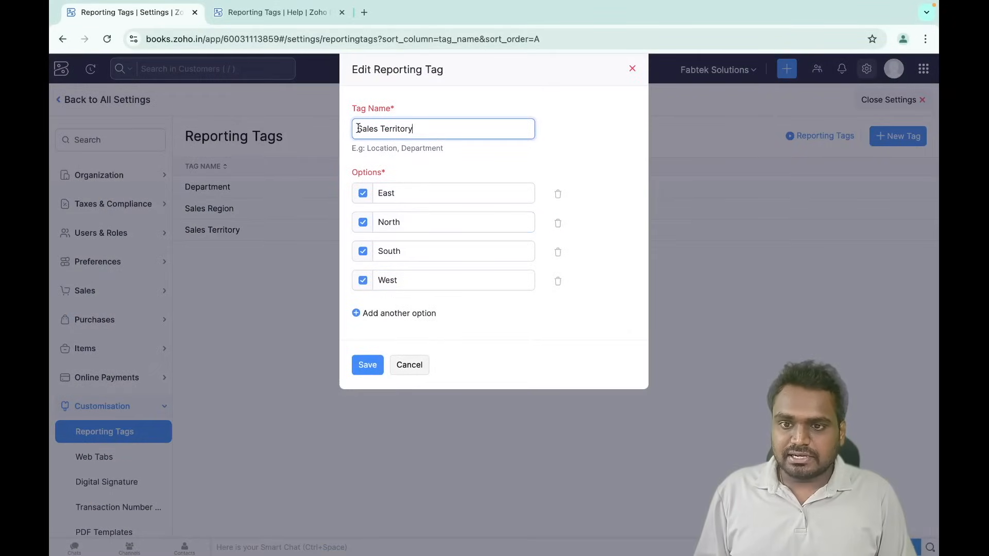
pyautogui.moveTo(358, 128); pyautogui.dragTo(422, 127)
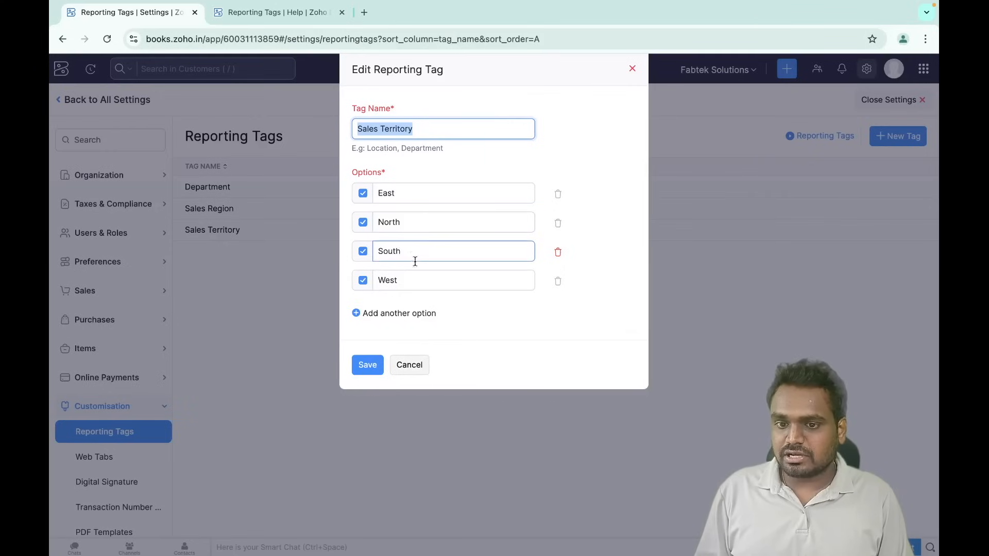
pyautogui.click(410, 365)
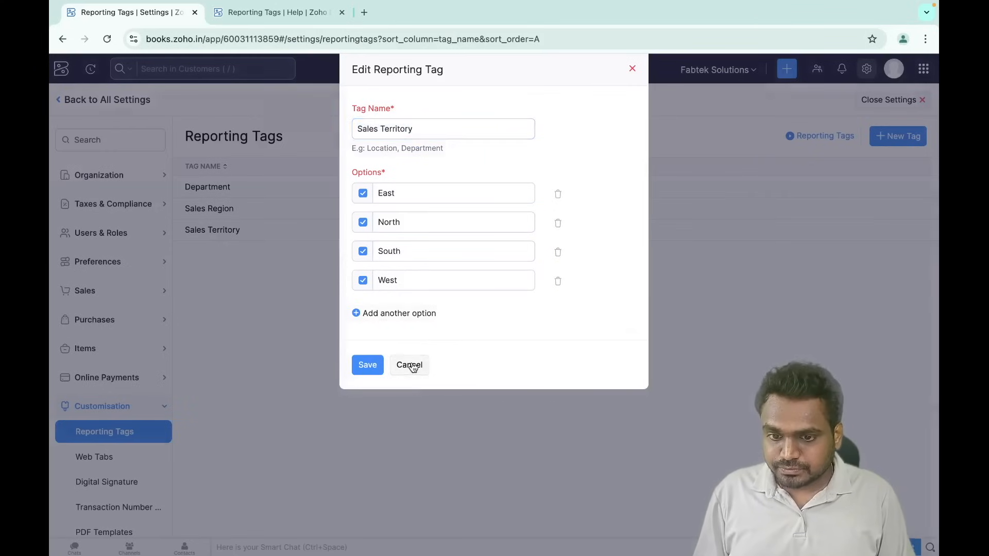
pyautogui.click(85, 99)
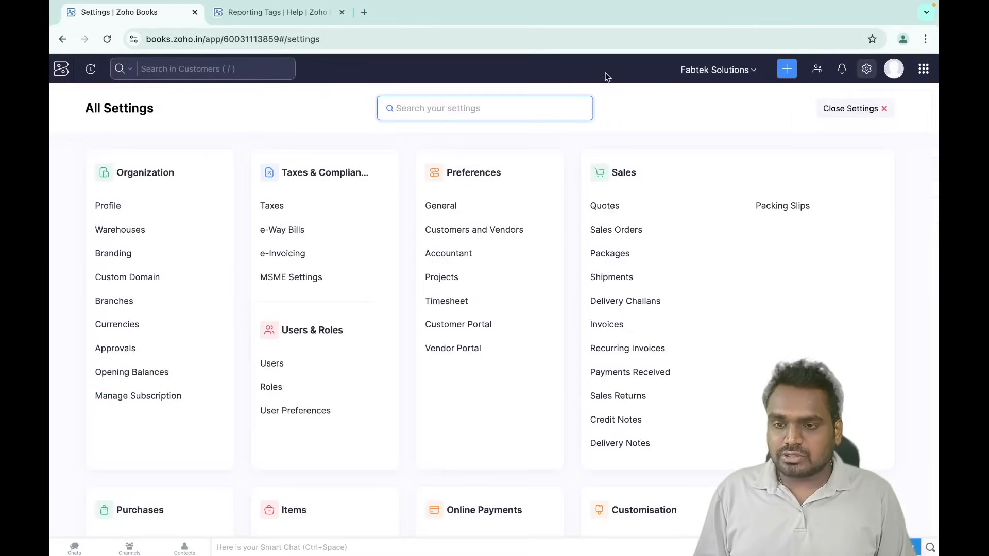
pyautogui.click(863, 108)
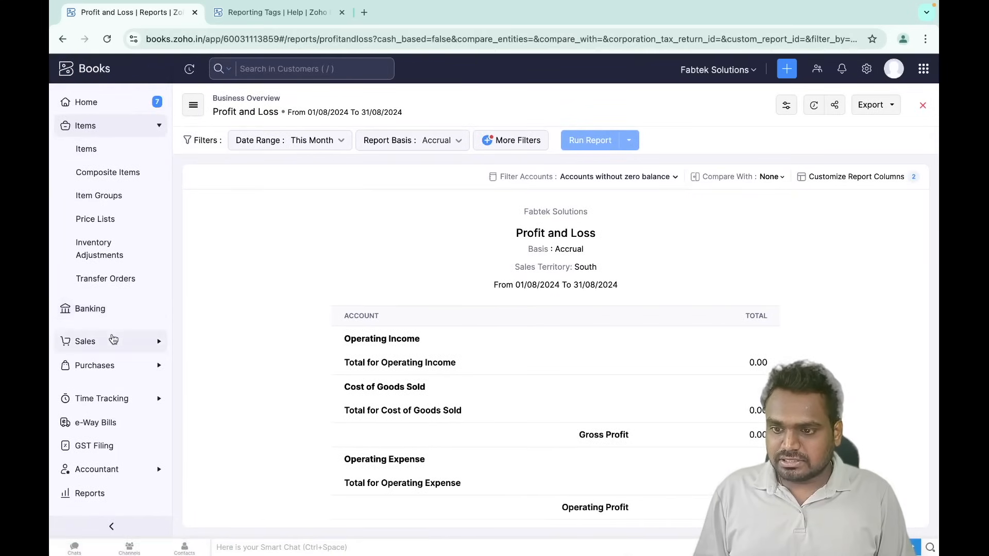
# - Open invoice INV-0005 from the Sales invoices list for editing
pyautogui.click(113, 340)
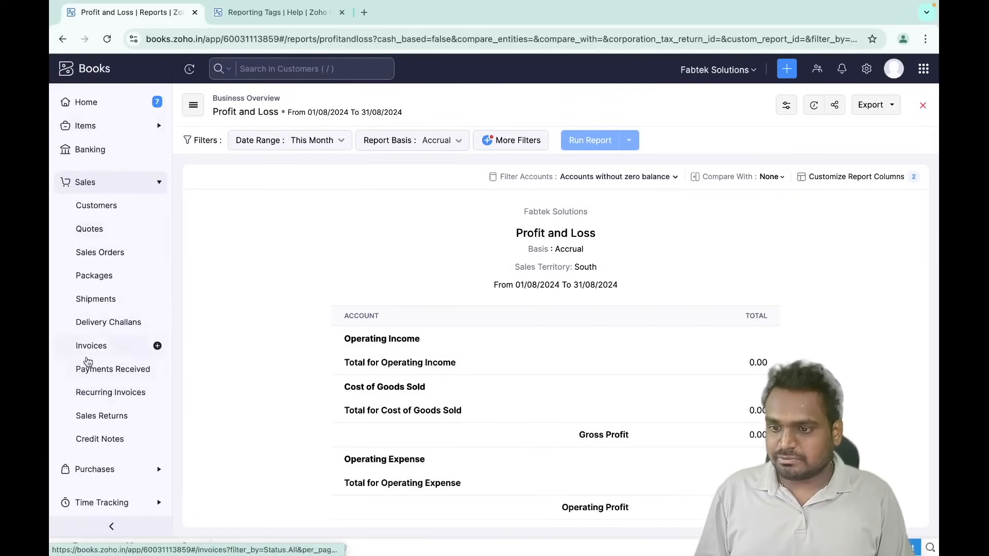
pyautogui.click(110, 346)
pyautogui.scroll(-3, 330, 350)
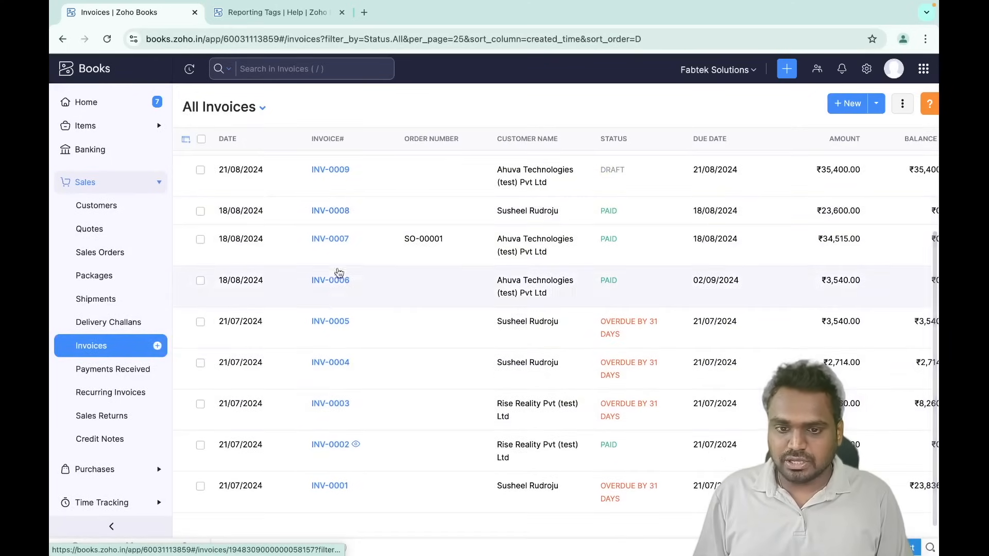
pyautogui.click(336, 323)
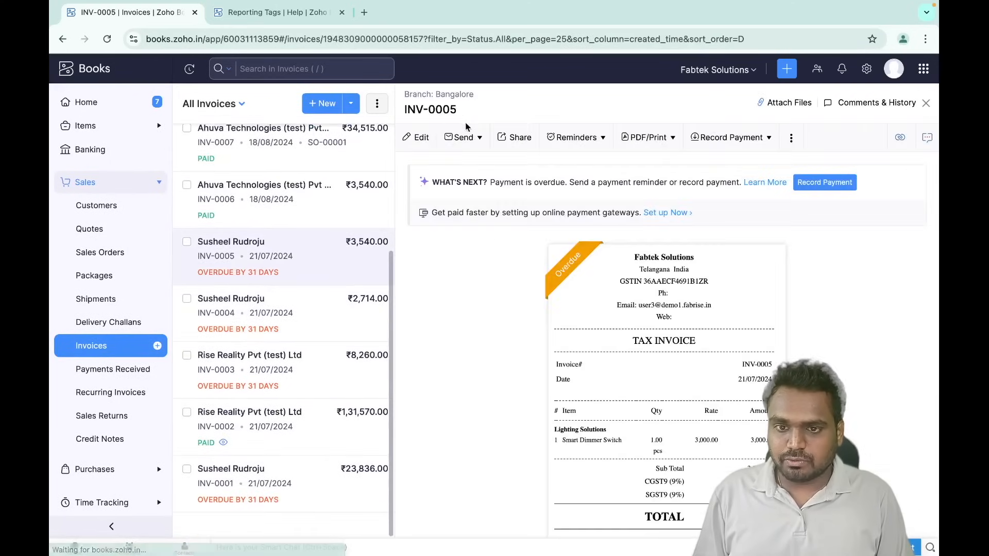
pyautogui.click(422, 137)
pyautogui.scroll(-10, 462, 288)
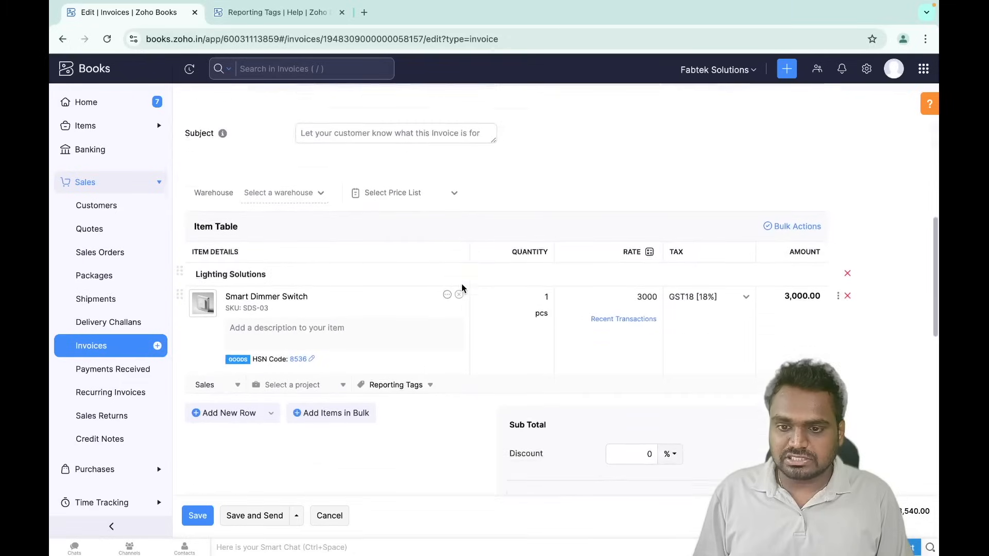
pyautogui.moveTo(414, 300); pyautogui.dragTo(454, 229)
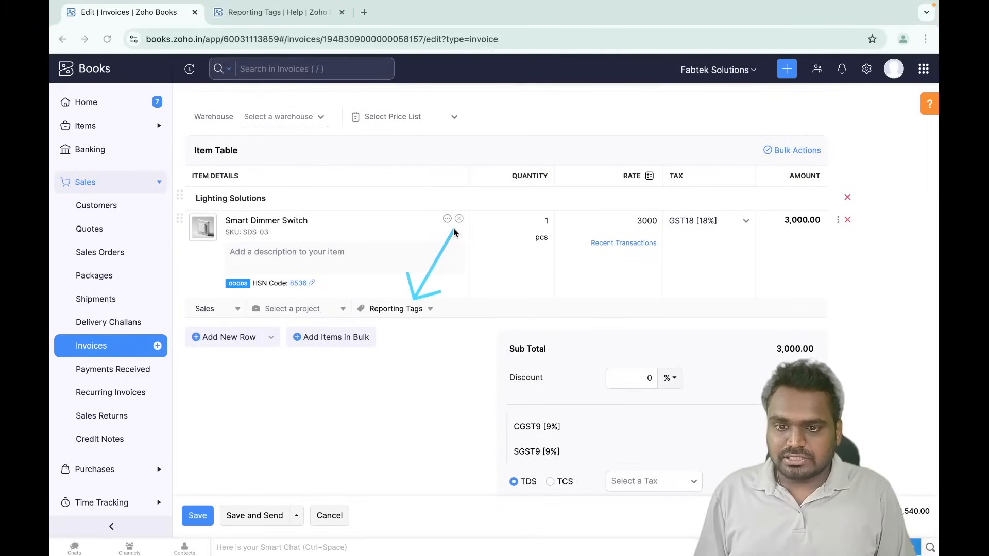
# - Set the line item's Sales Territory tag to South, save, then discard the invoice edits
pyautogui.click(409, 309)
pyautogui.scroll(-3, 414, 417)
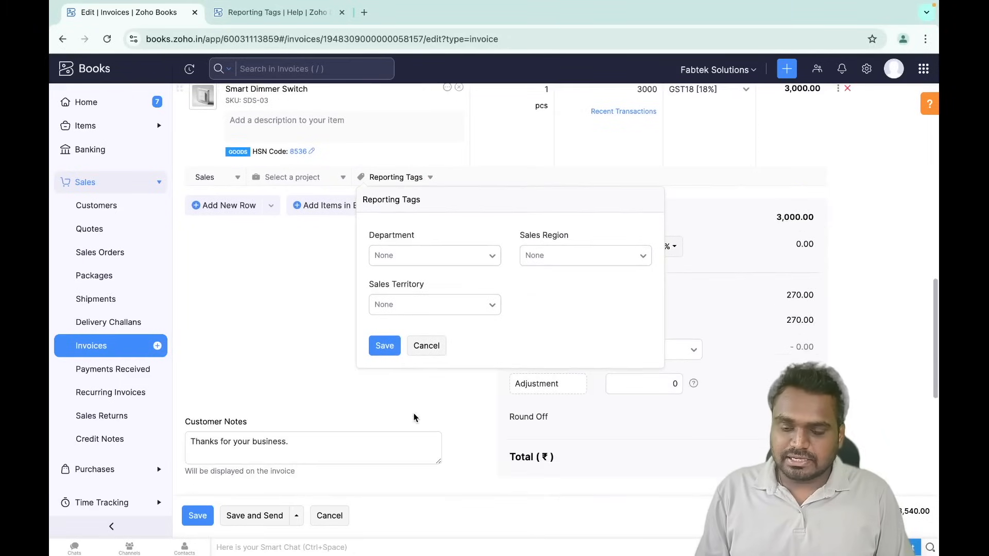
pyautogui.click(455, 310)
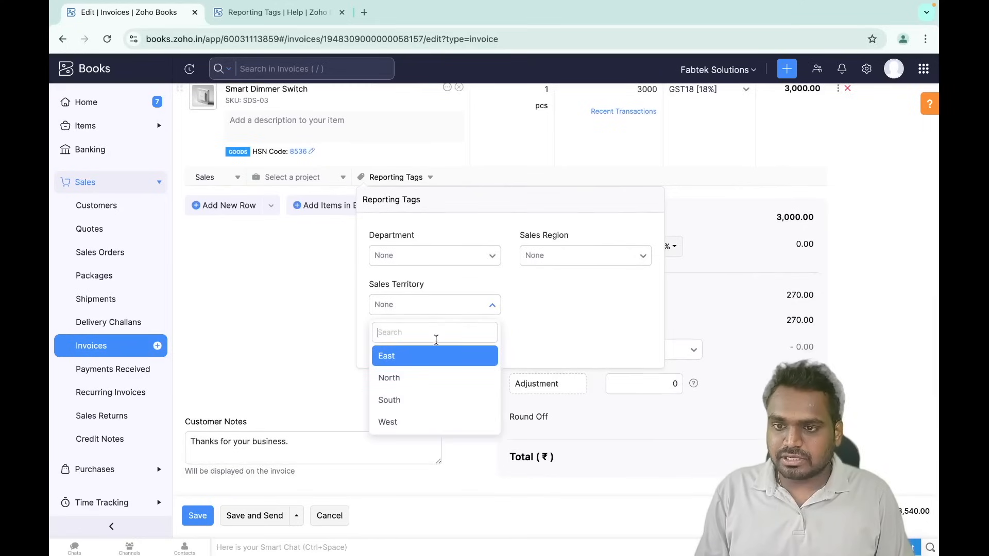
pyautogui.click(405, 407)
pyautogui.click(385, 344)
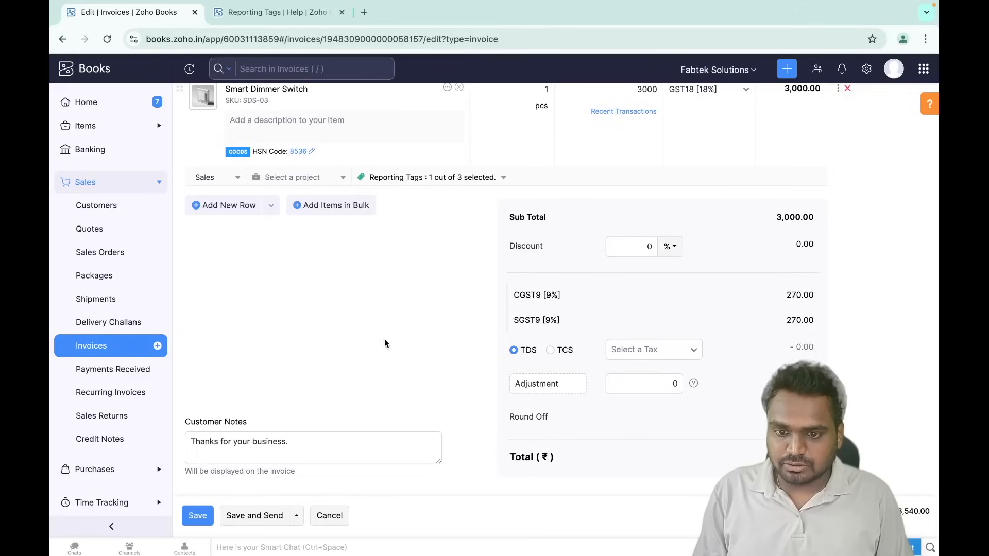
pyautogui.click(202, 516)
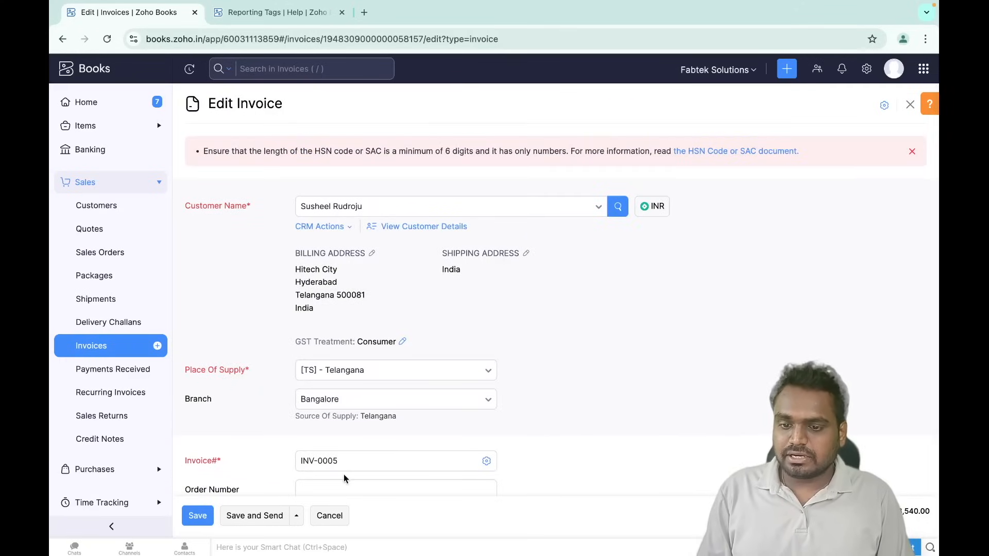
pyautogui.click(330, 515)
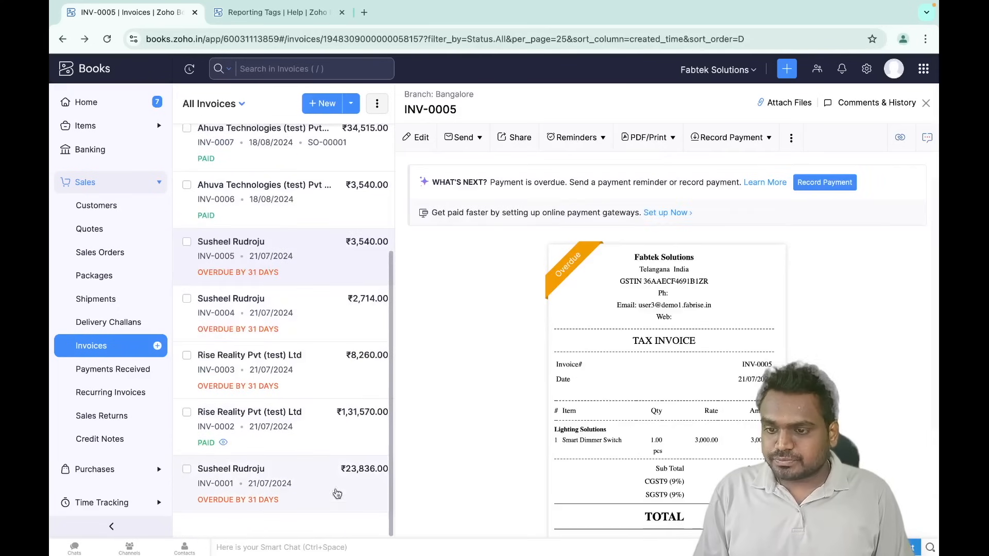
# - Go to Reports to list the Business Overview reports
pyautogui.scroll(-3, 118, 417)
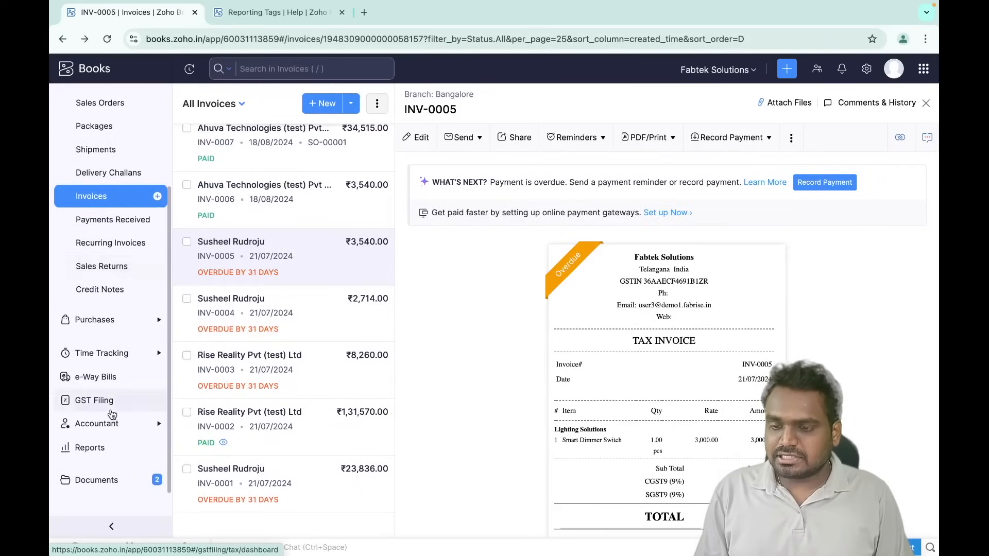
pyautogui.scroll(3, 113, 415)
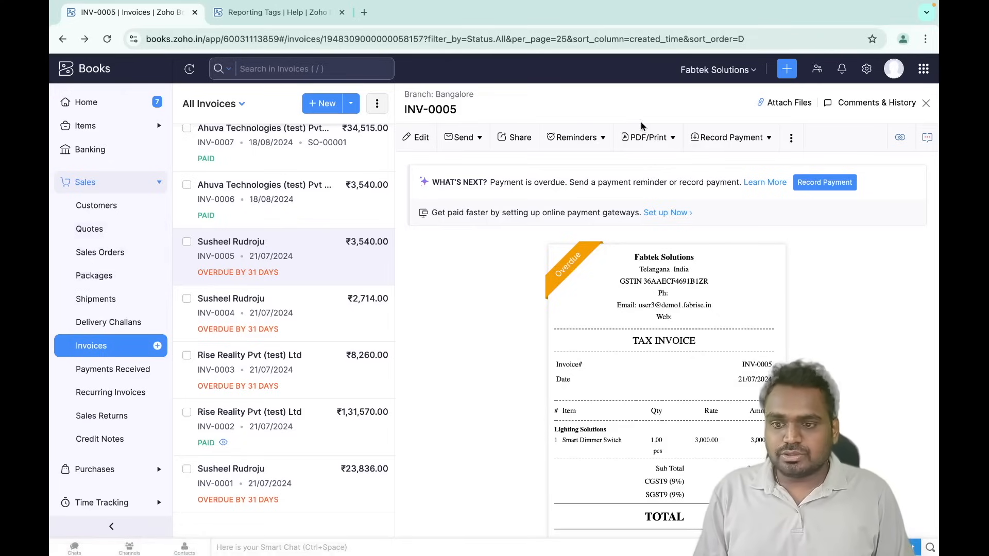
pyautogui.scroll(-5, 113, 371)
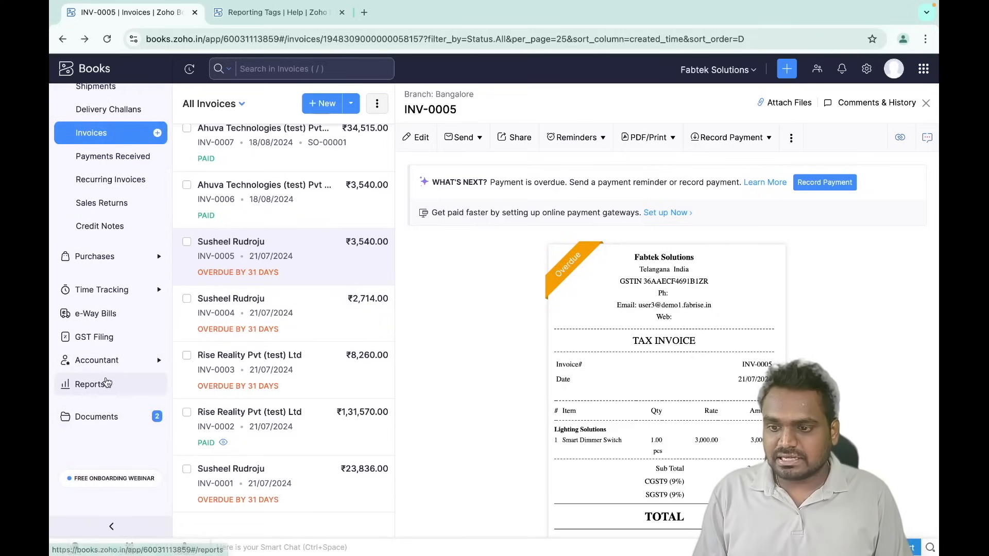
pyautogui.click(106, 384)
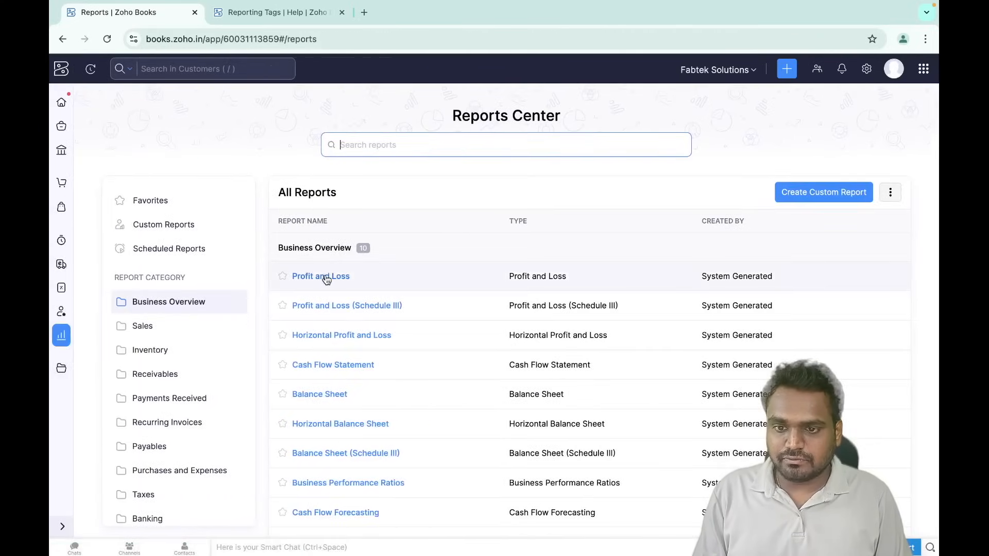
# - Open the Profit and Loss report and clear its existing Sales Territory filter
pyautogui.click(327, 278)
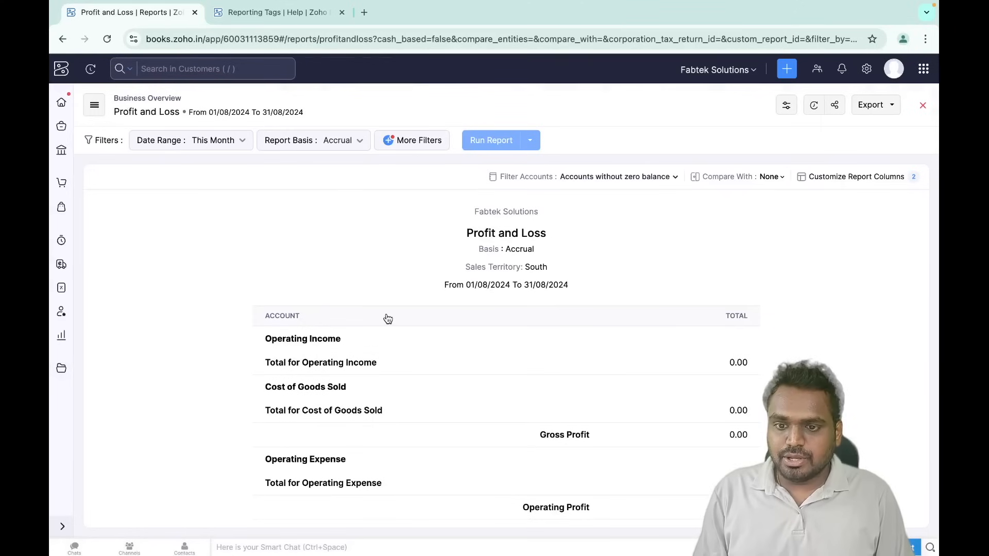
pyautogui.scroll(-3, 386, 315)
pyautogui.scroll(3, 386, 319)
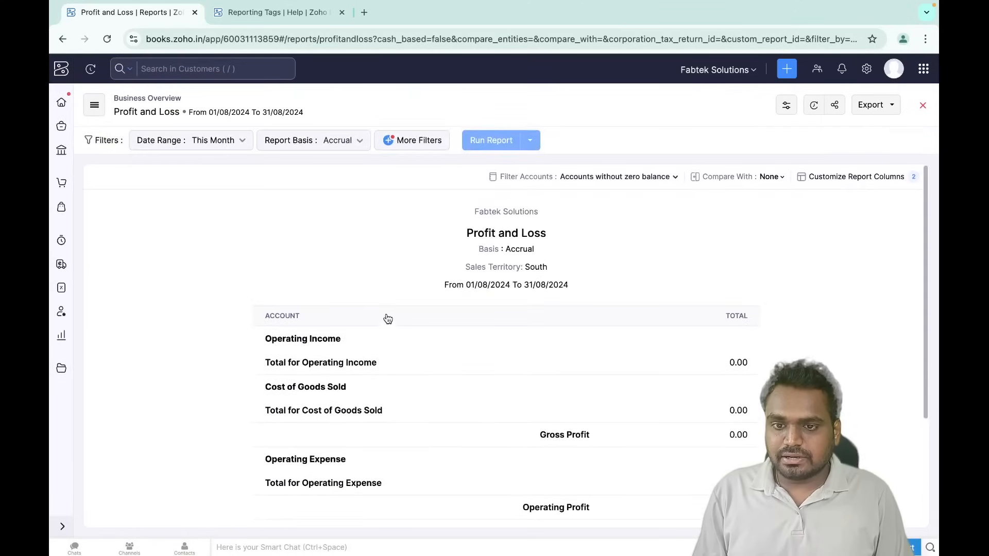
pyautogui.click(421, 141)
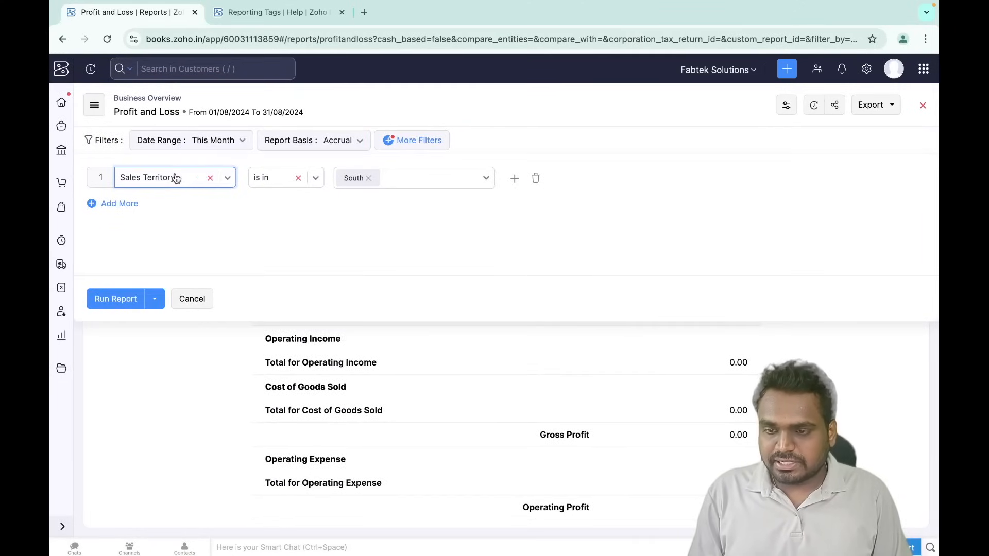
pyautogui.click(210, 178)
pyautogui.click(223, 182)
pyautogui.scroll(-1, 180, 259)
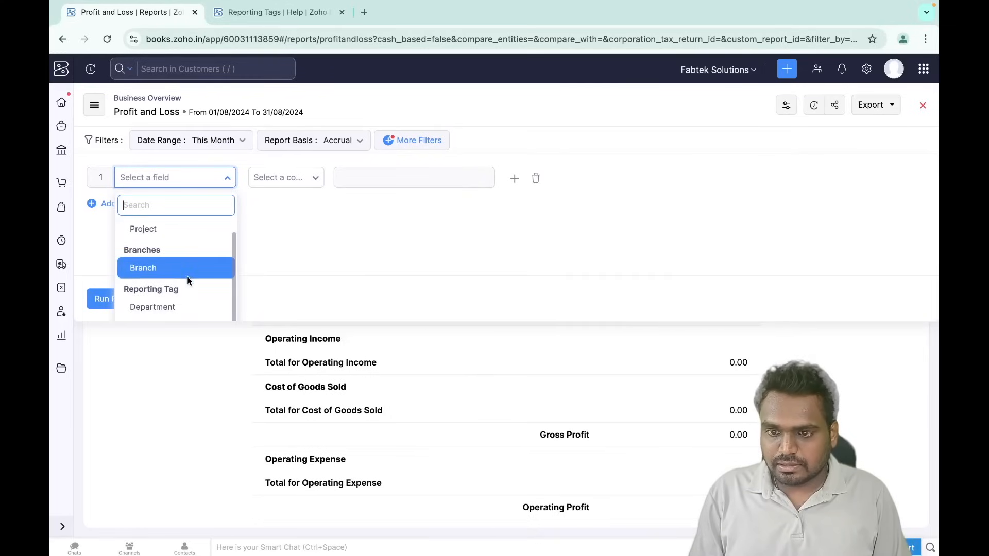
pyautogui.scroll(-2, 305, 270)
pyautogui.scroll(-1, 177, 271)
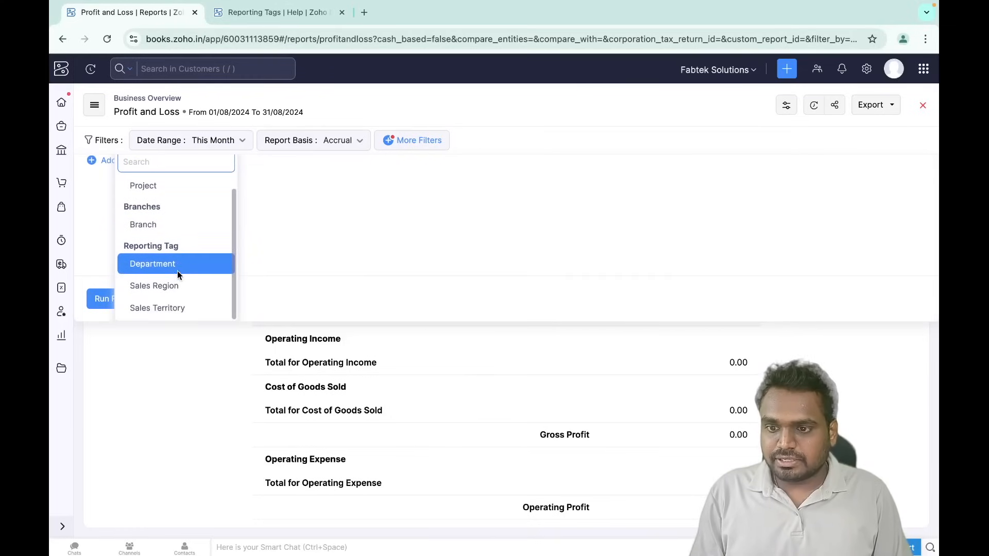
# - Filter the report to Sales Territory is in South and rerun it
pyautogui.click(156, 308)
pyautogui.click(291, 177)
pyautogui.click(277, 209)
pyautogui.click(393, 179)
pyautogui.click(387, 271)
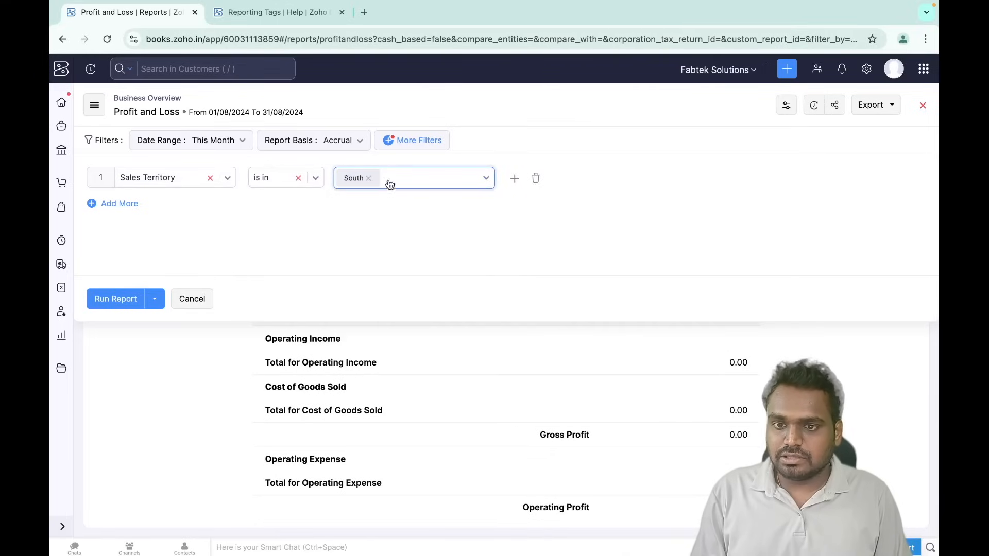
pyautogui.click(118, 307)
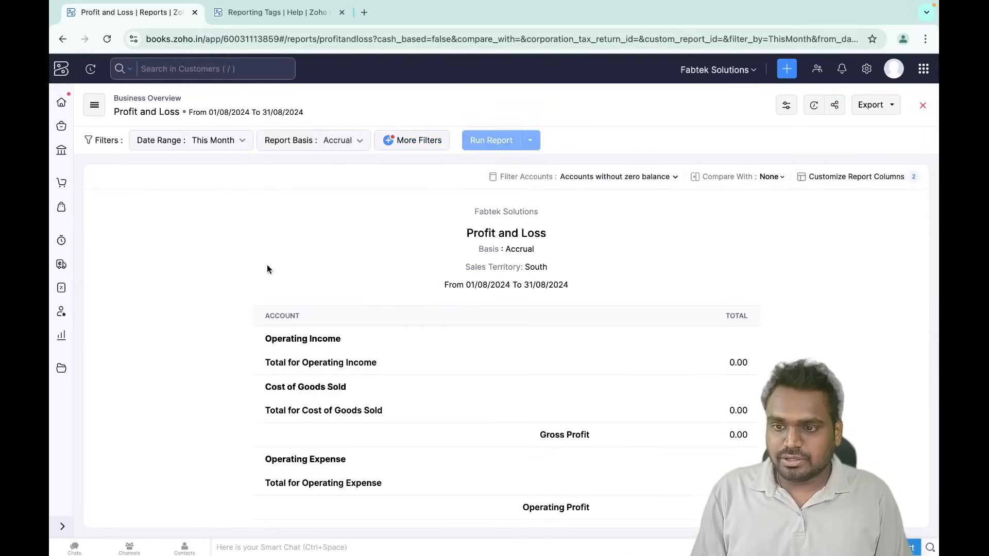
# - Review the South P&L down to Net Profit/Loss, then return to the Home dashboard
pyautogui.scroll(-2, 517, 314)
pyautogui.scroll(3, 516, 313)
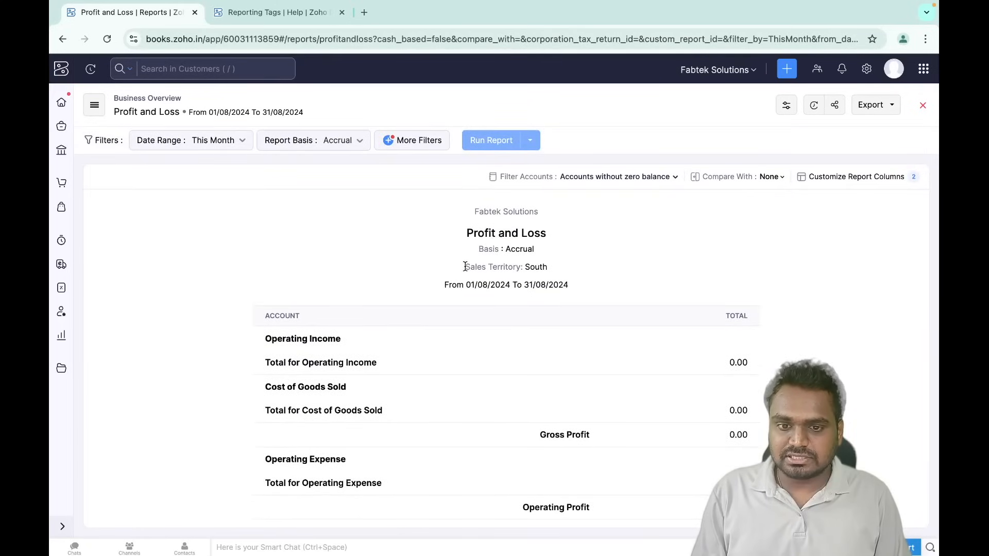
pyautogui.moveTo(464, 266); pyautogui.dragTo(589, 265)
pyautogui.scroll(-3, 496, 360)
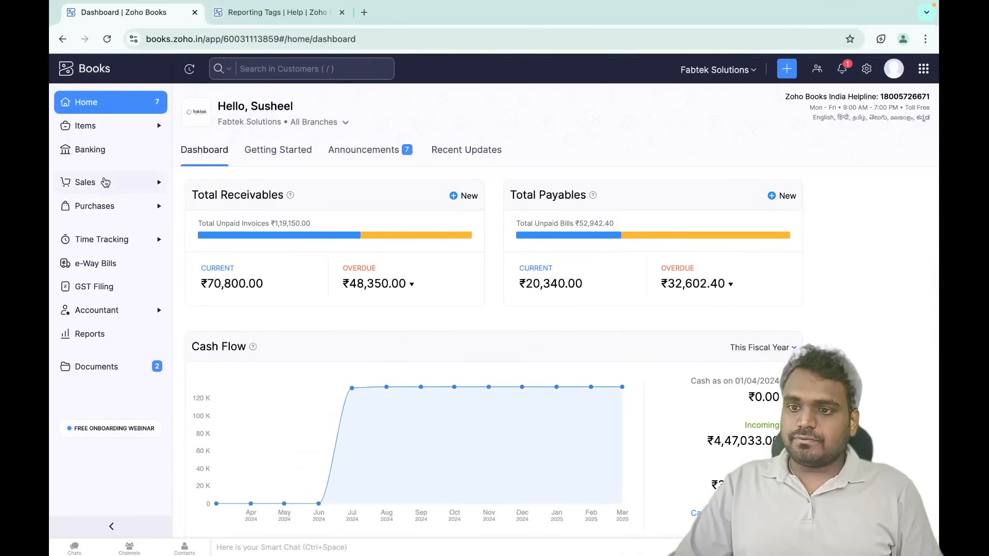
pyautogui.click(106, 182)
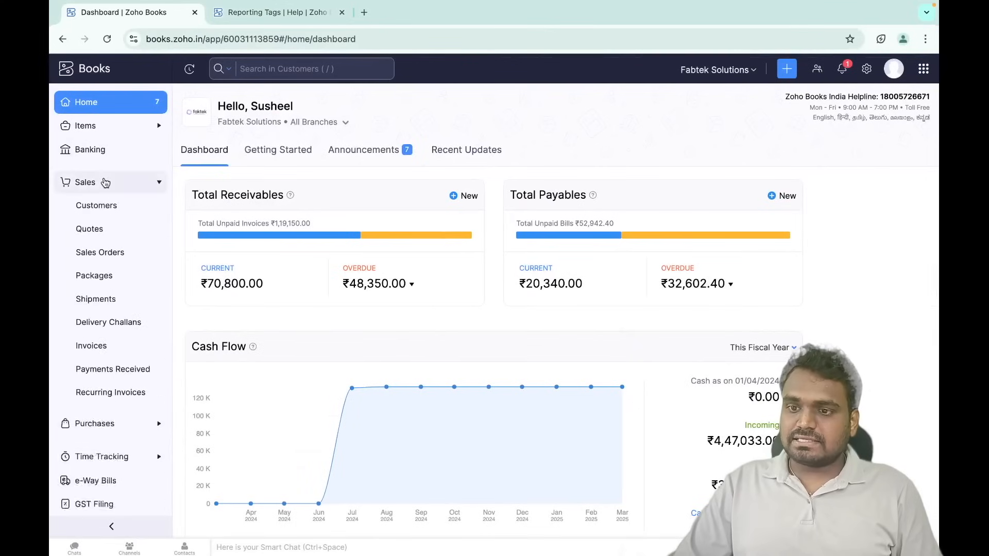
# - Open the individual customer's record from Customers and select their email address
pyautogui.click(134, 210)
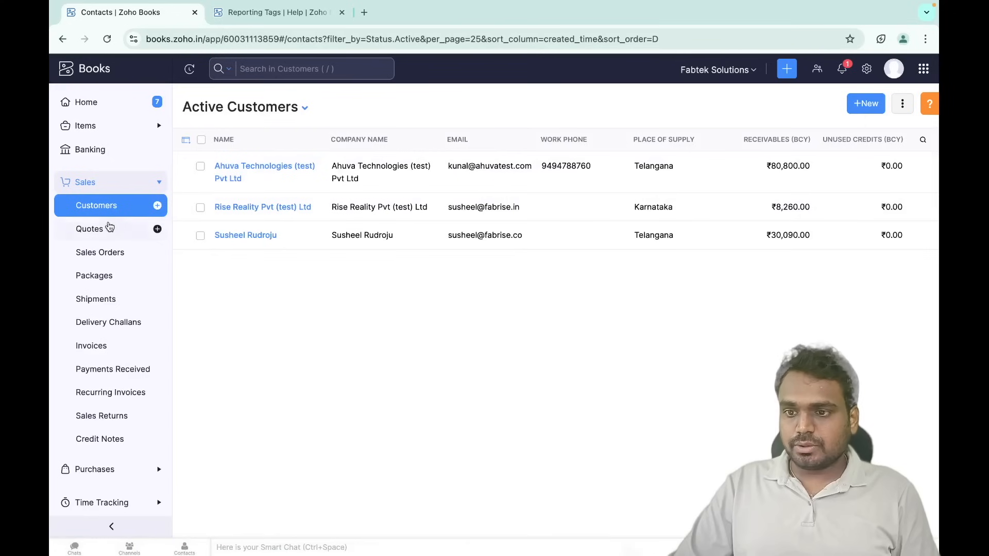
pyautogui.click(245, 235)
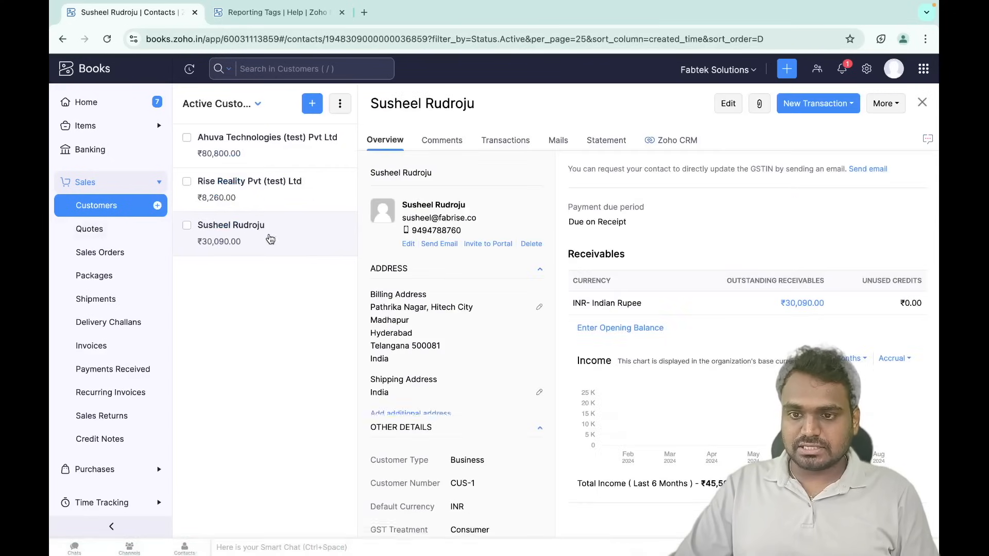
pyautogui.scroll(-5, 387, 288)
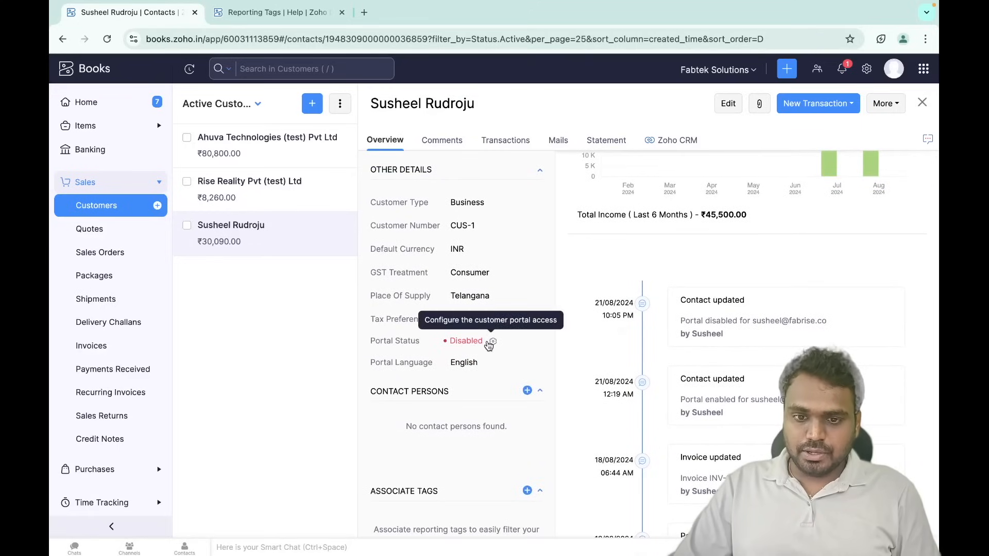
pyautogui.scroll(1, 449, 309)
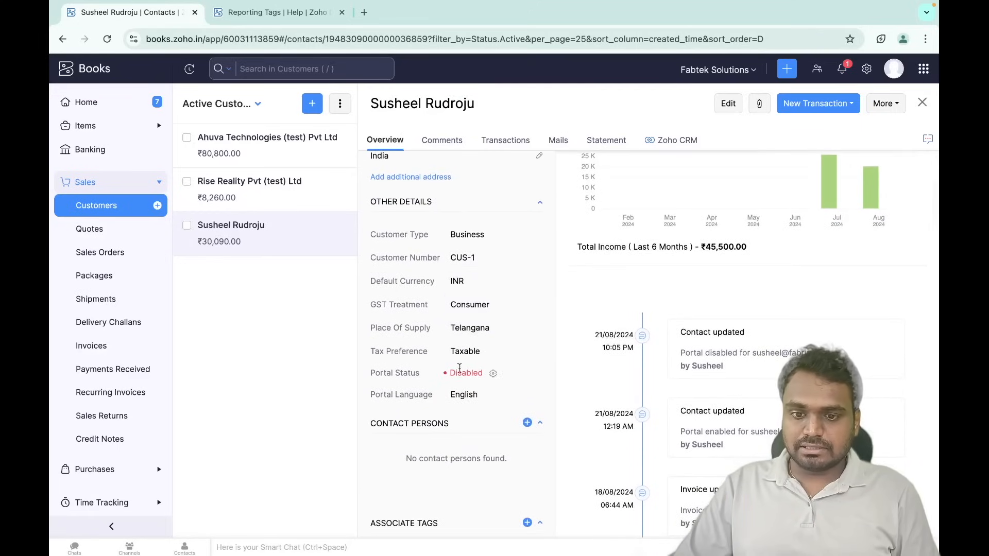
pyautogui.scroll(5, 474, 351)
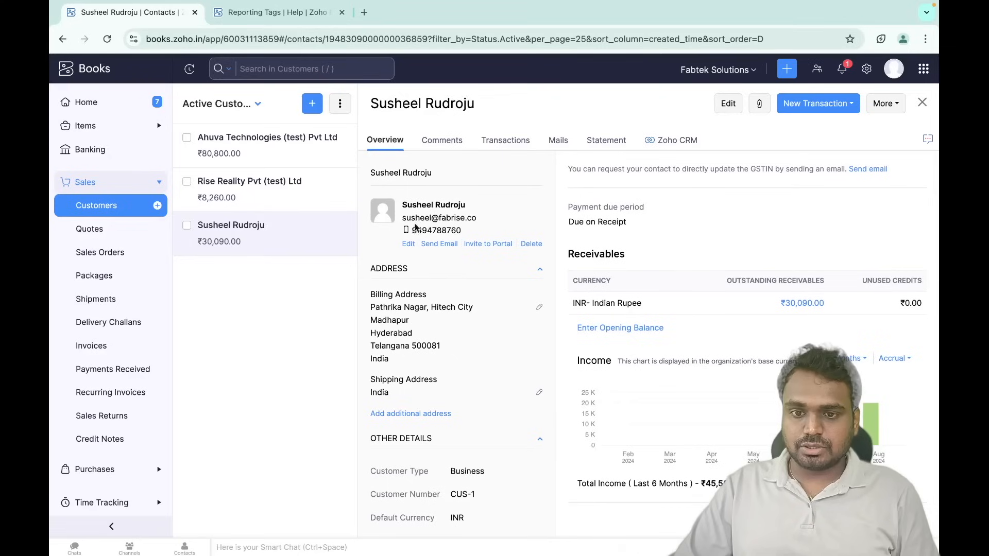
pyautogui.moveTo(408, 219); pyautogui.dragTo(492, 223)
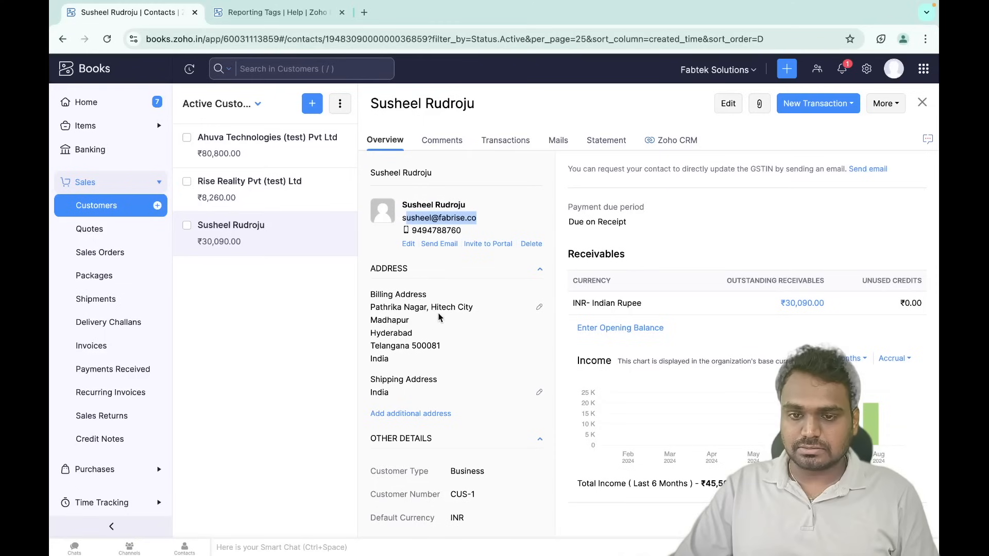
pyautogui.scroll(-6, 438, 318)
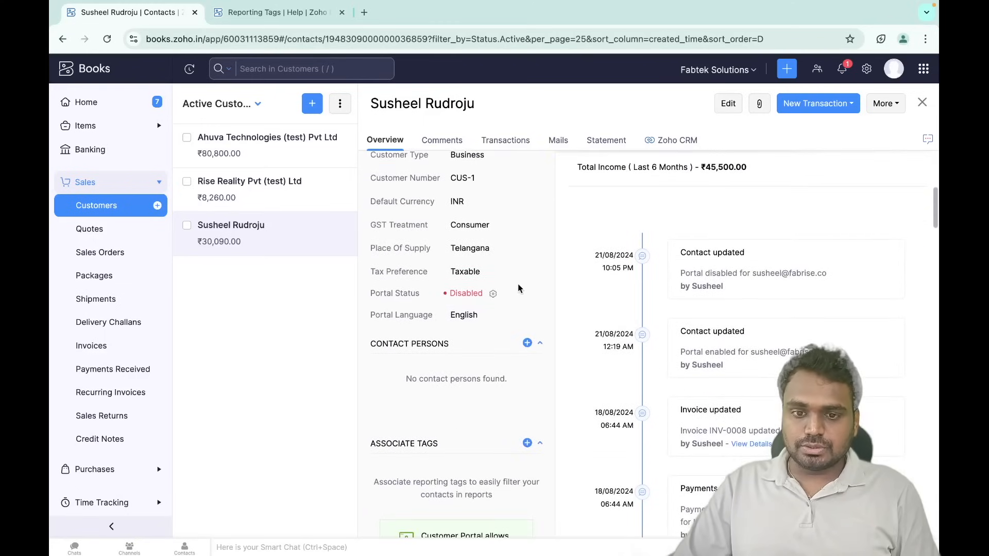
# - Open Configure Portal Access, tick the contact, and cancel without saving
pyautogui.click(493, 293)
pyautogui.click(357, 128)
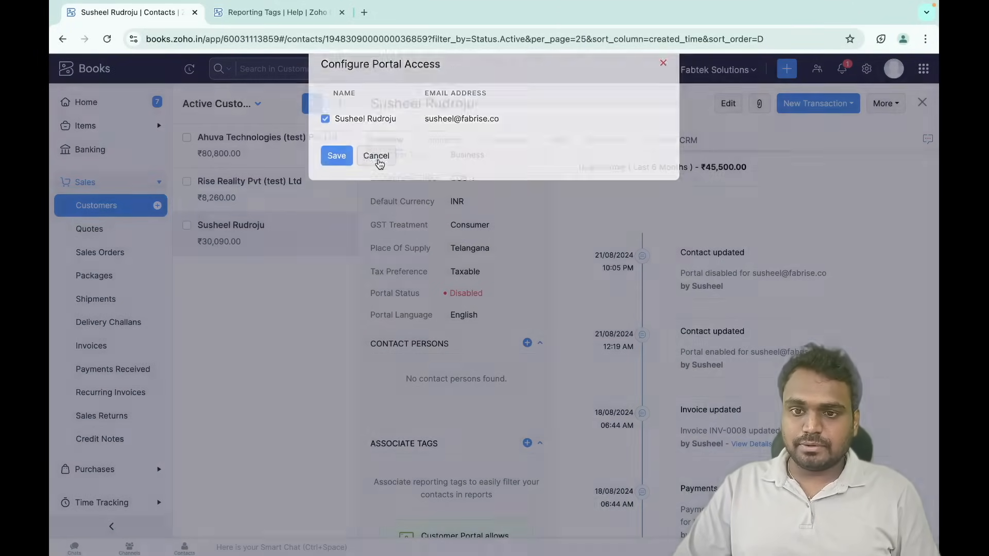
pyautogui.click(376, 161)
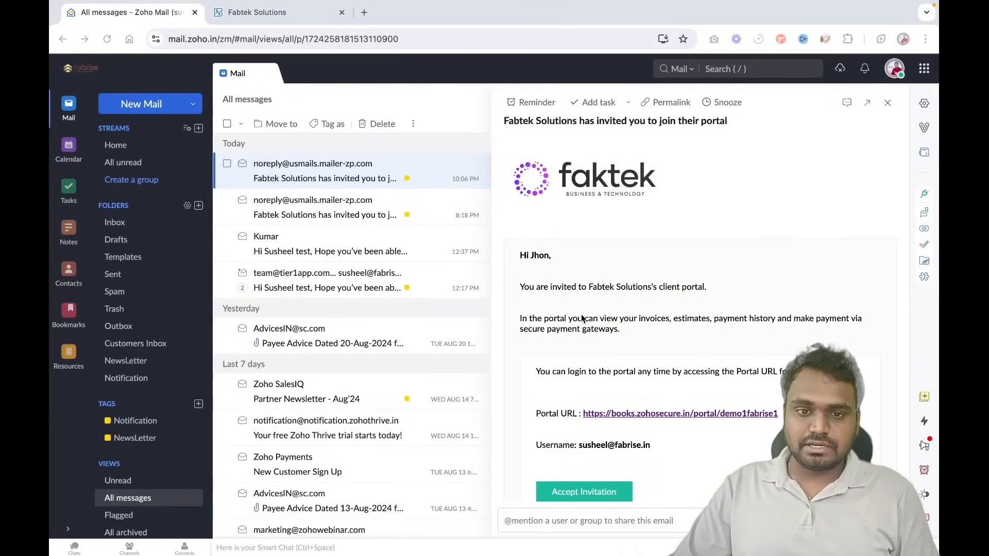
# - Accept the portal invitation email, follow the Portal URL link, and view the portal's Quotes
pyautogui.scroll(-2, 580, 314)
pyautogui.scroll(2, 606, 268)
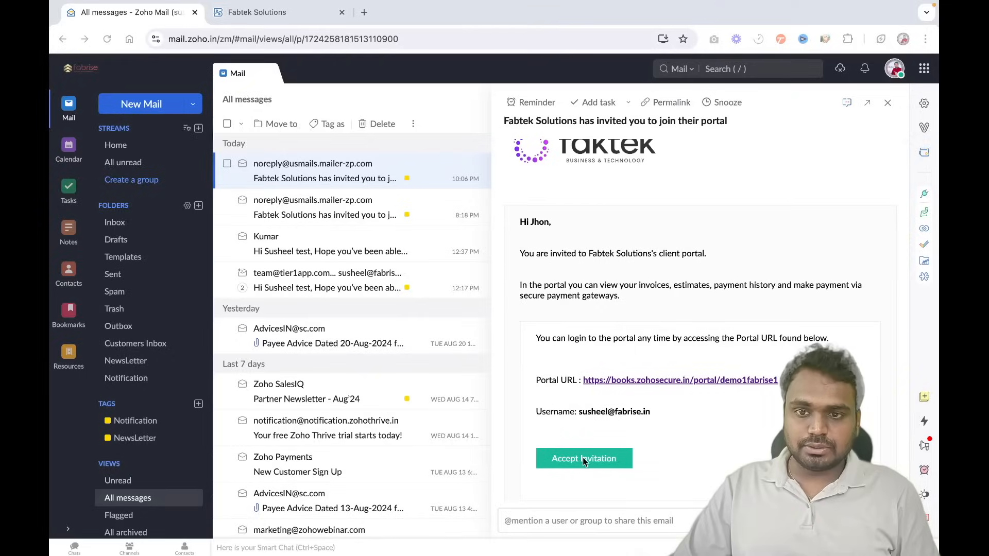
pyautogui.click(582, 459)
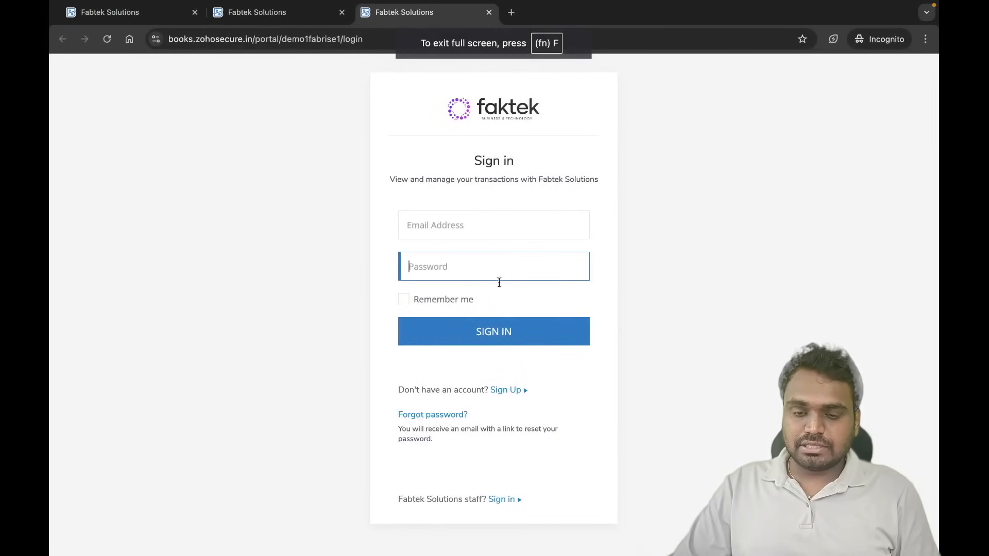
pyautogui.hotkey('ctrl', 'Left')
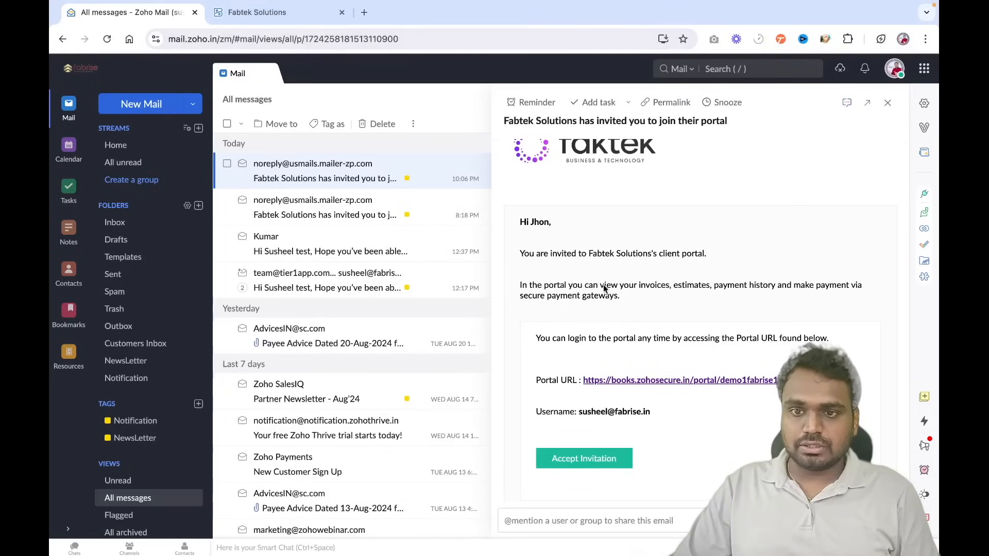
pyautogui.click(657, 381)
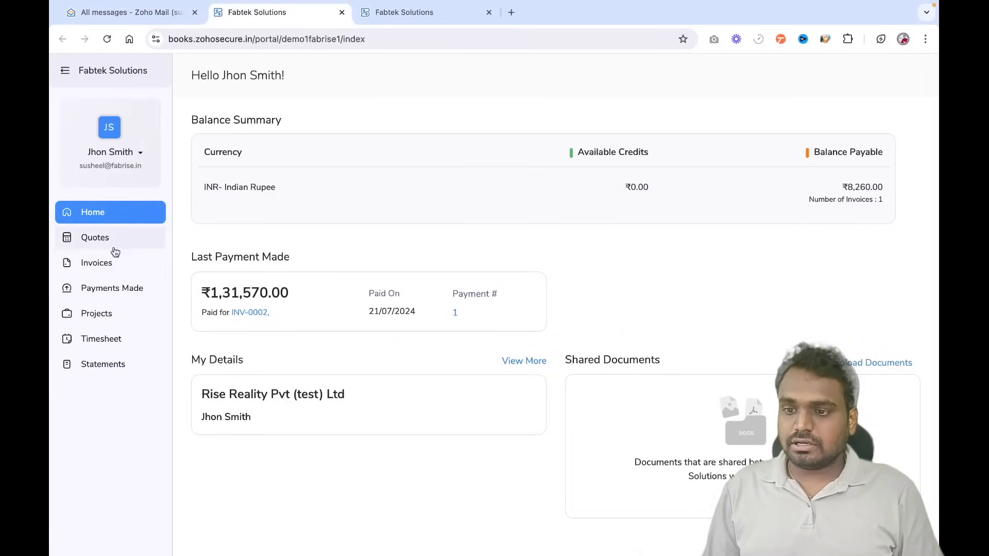
pyautogui.click(117, 241)
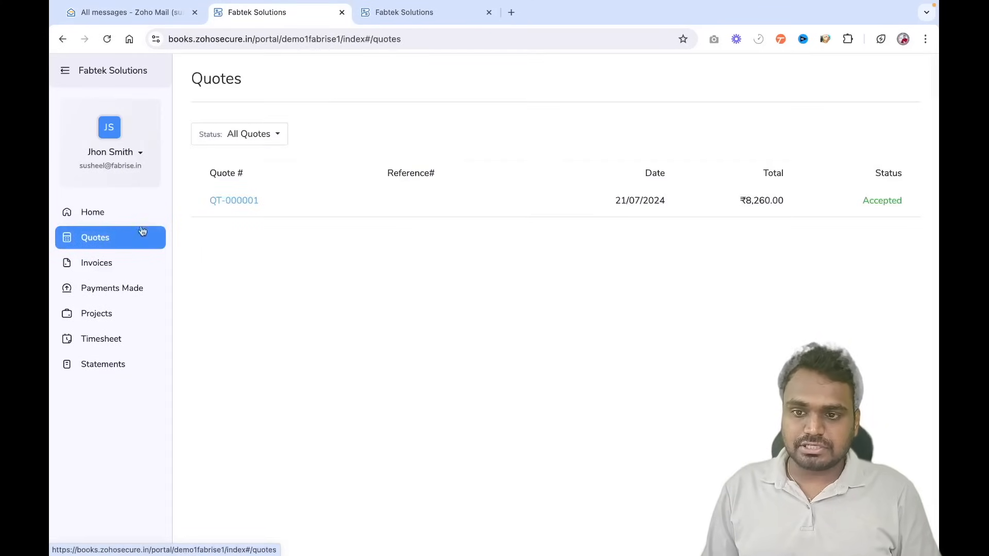
# - Open quote QT-000001 and paid invoice INV-0002 in the customer portal
pyautogui.click(236, 200)
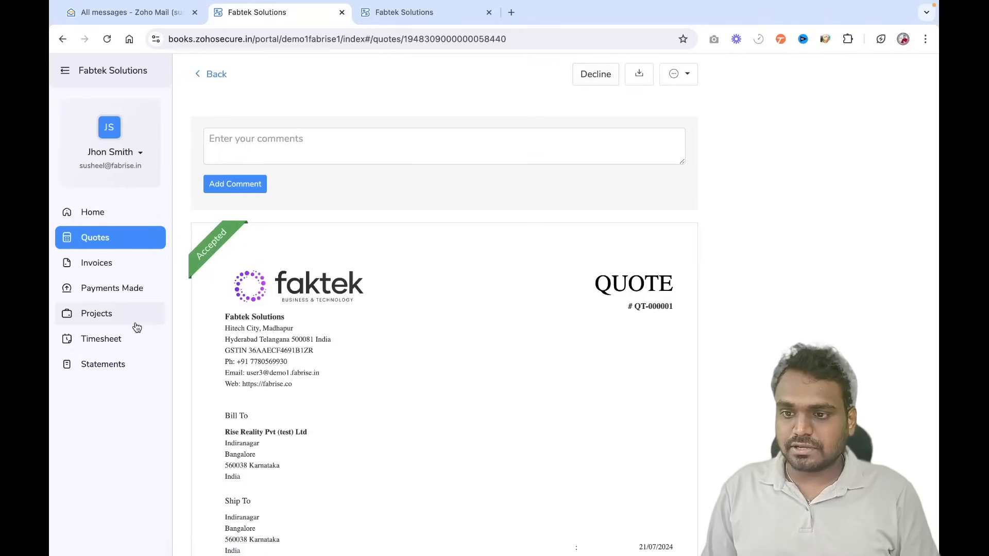
pyautogui.click(103, 264)
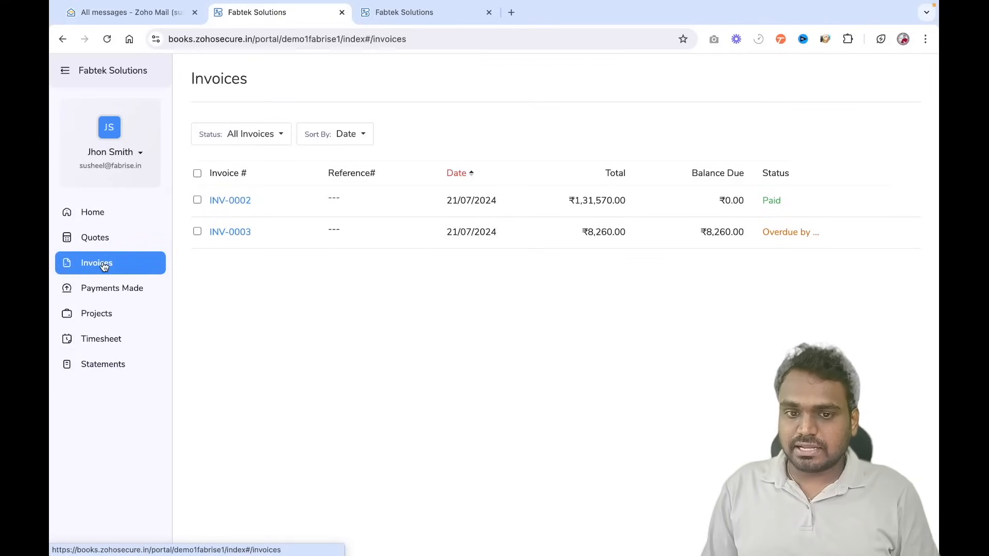
pyautogui.click(244, 203)
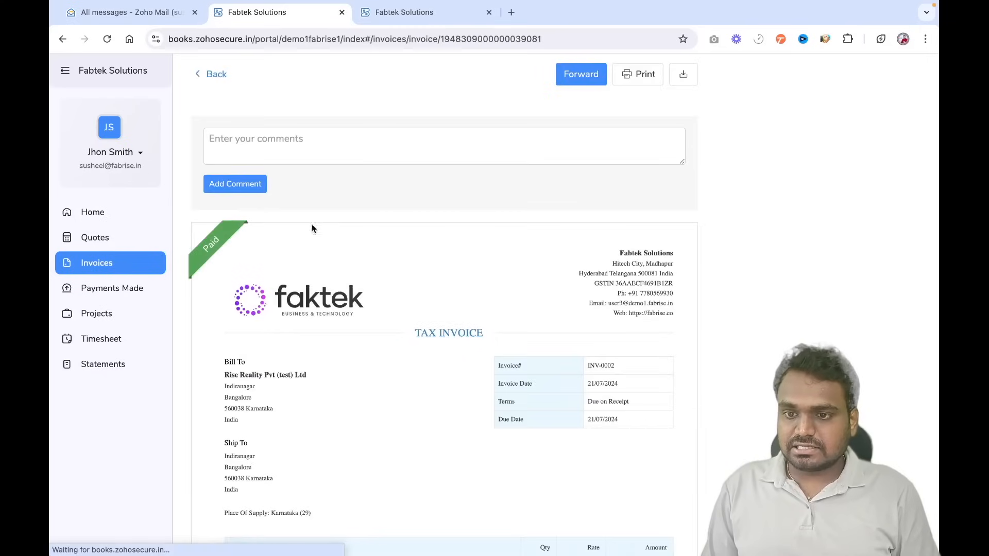
pyautogui.scroll(-8, 380, 256)
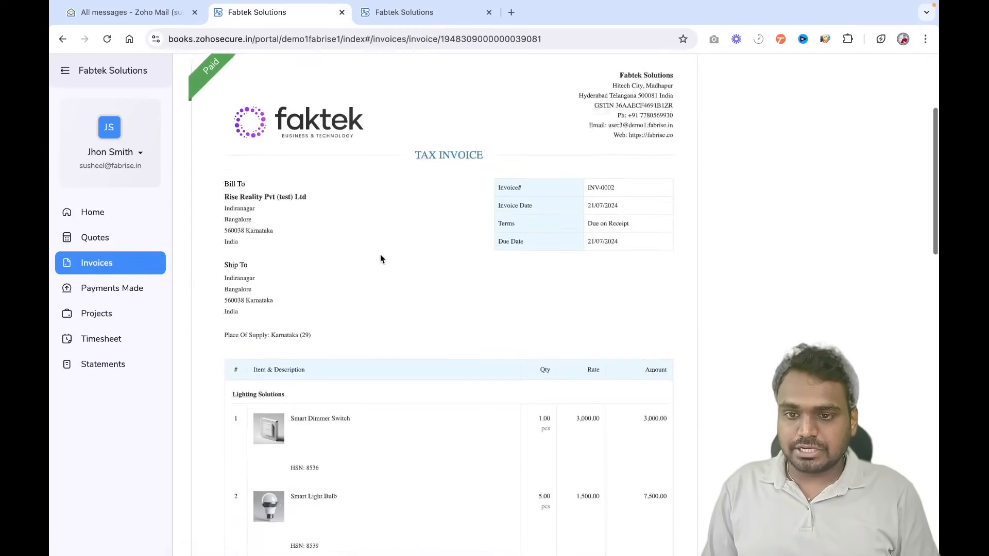
pyautogui.scroll(-14, 380, 255)
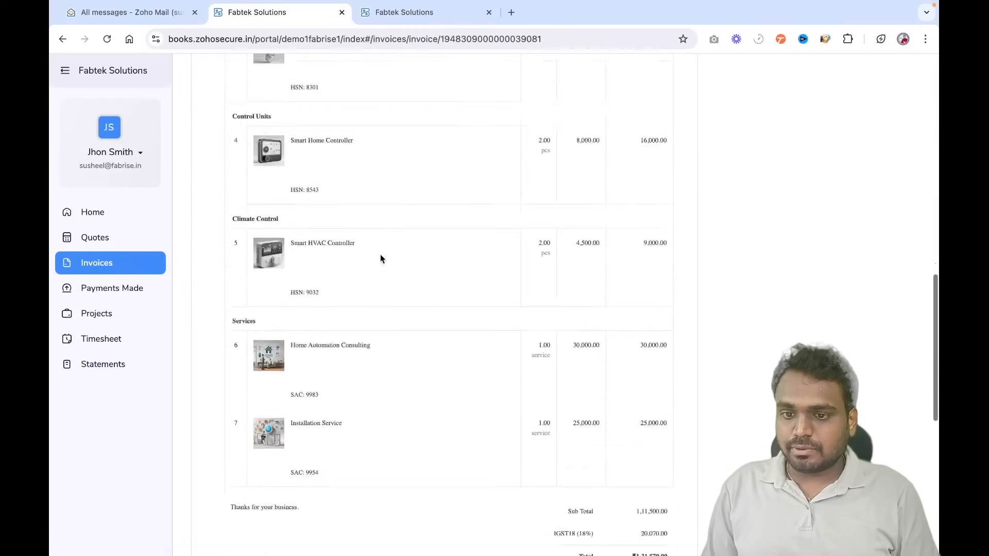
# - View the payment receipt and statement of accounts, then return to the portal home
pyautogui.click(116, 292)
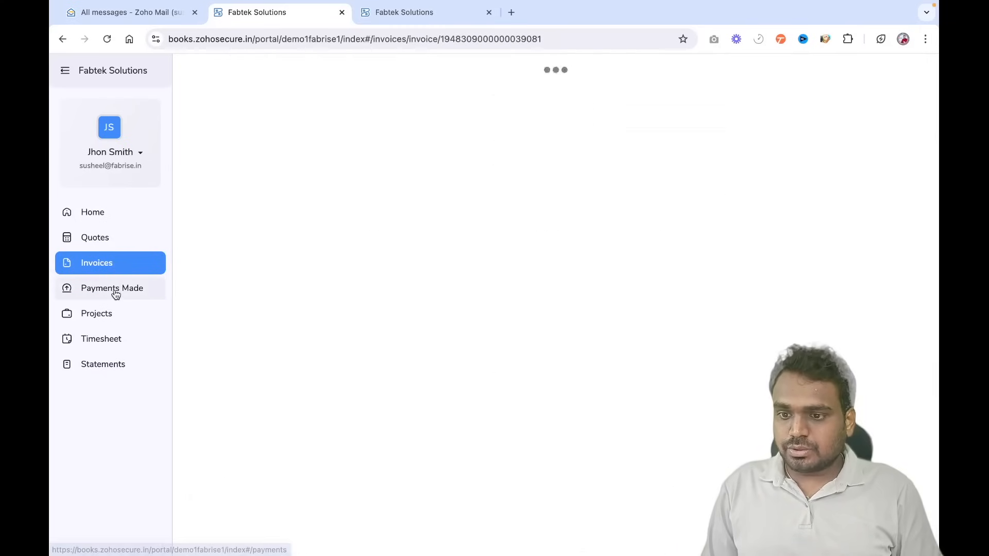
pyautogui.click(301, 203)
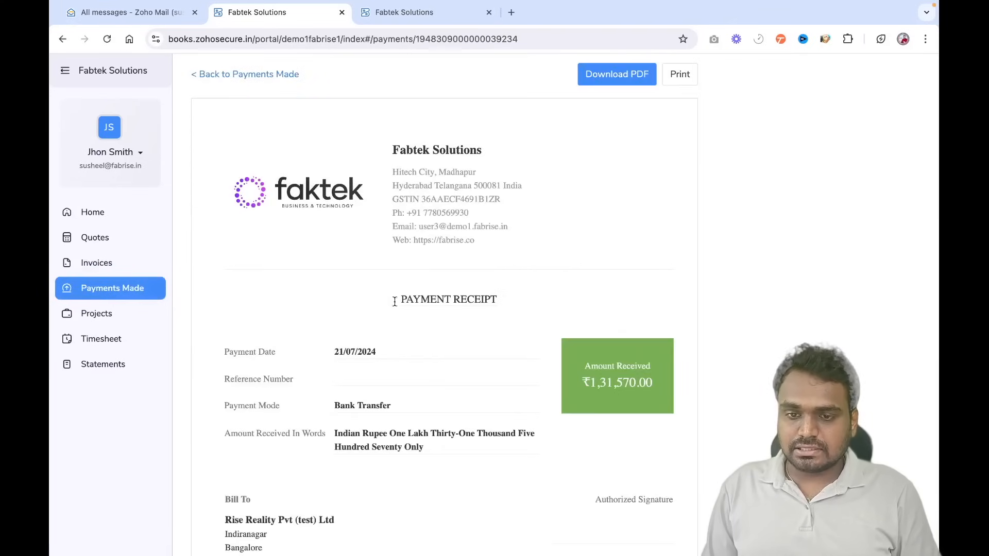
pyautogui.scroll(-5, 395, 301)
pyautogui.scroll(5, 394, 302)
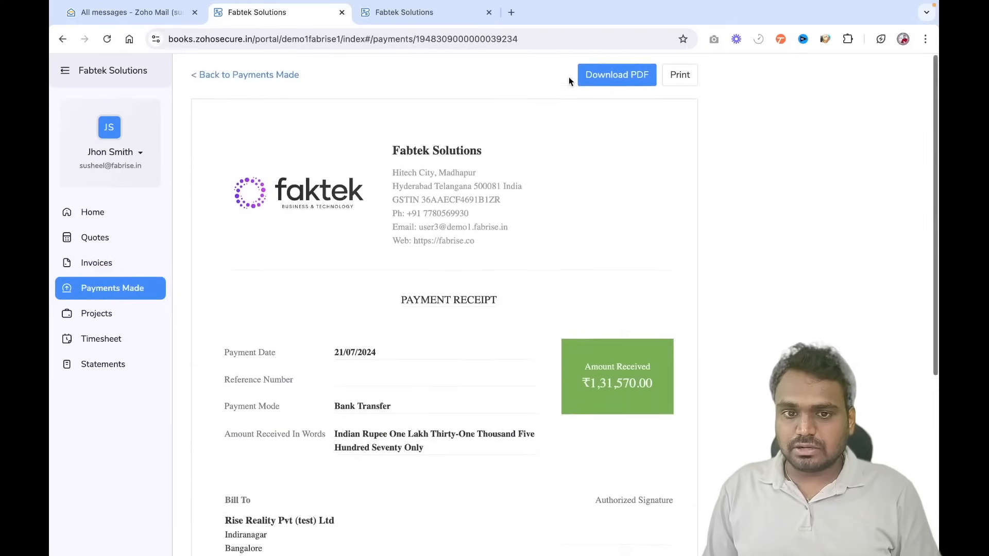
pyautogui.click(103, 366)
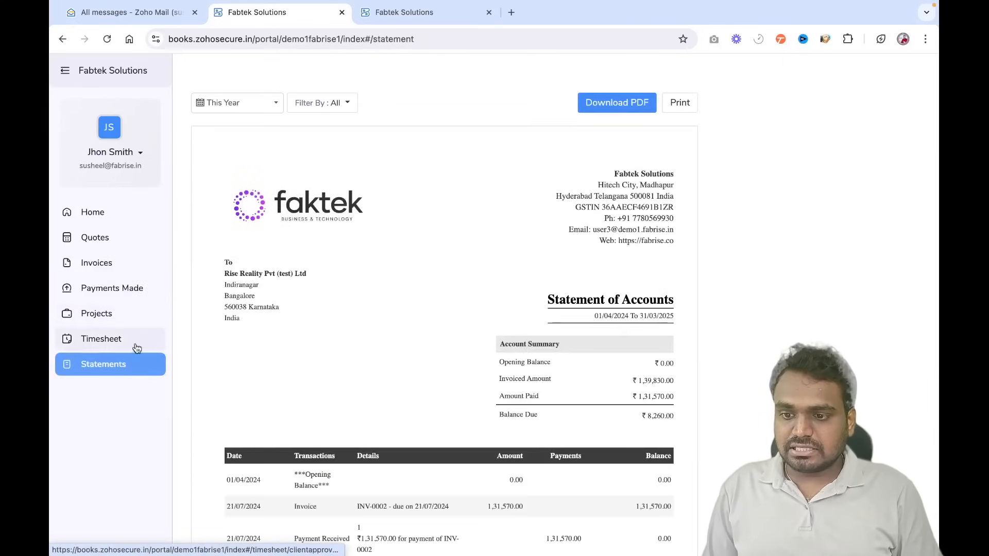
pyautogui.click(114, 224)
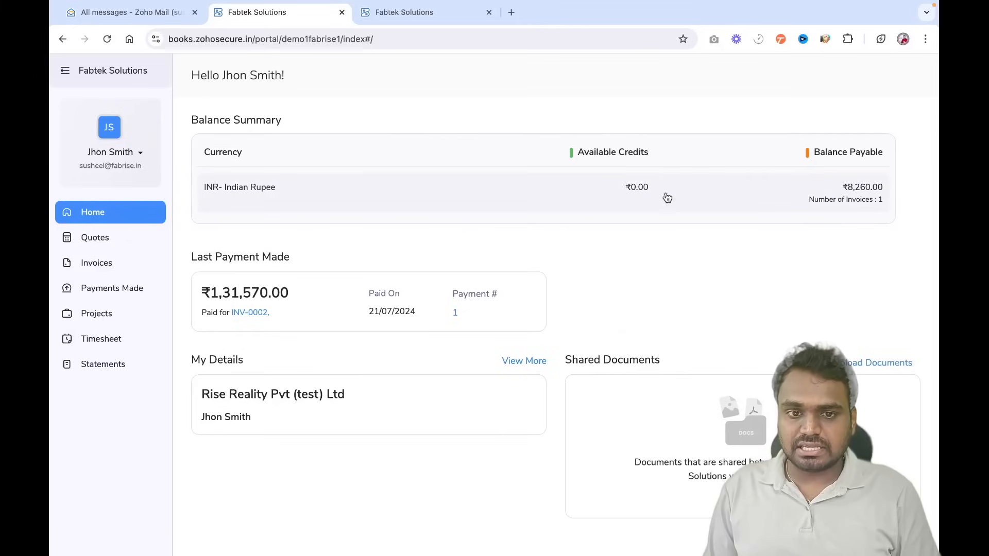
# - View the full My Details account information, then switch back to Zoho Books
pyautogui.scroll(-3, 594, 216)
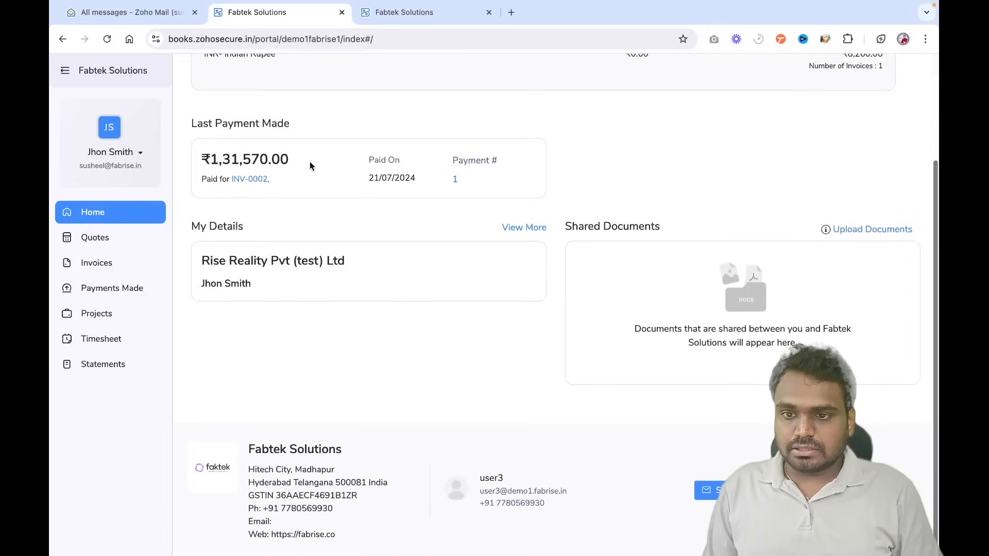
pyautogui.click(525, 227)
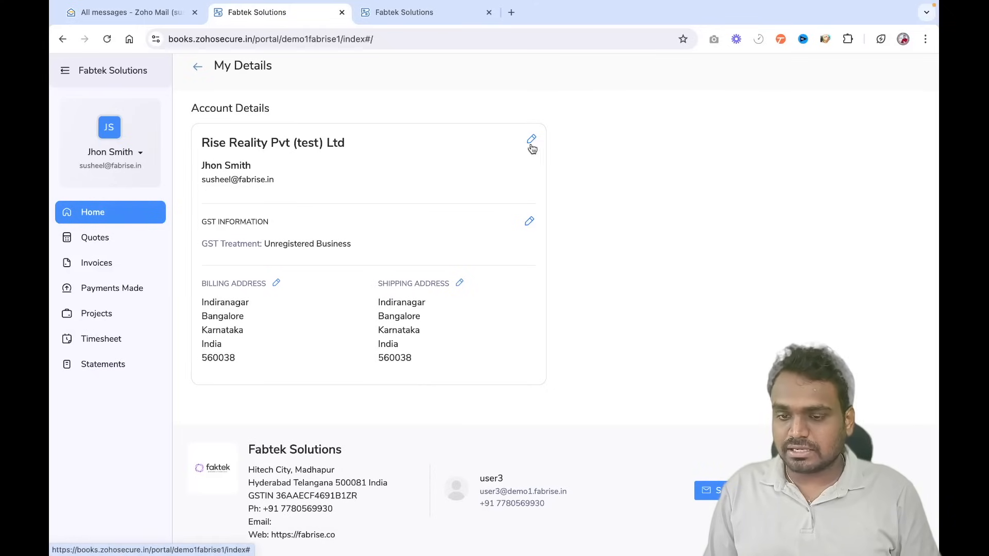
pyautogui.scroll(1, 319, 181)
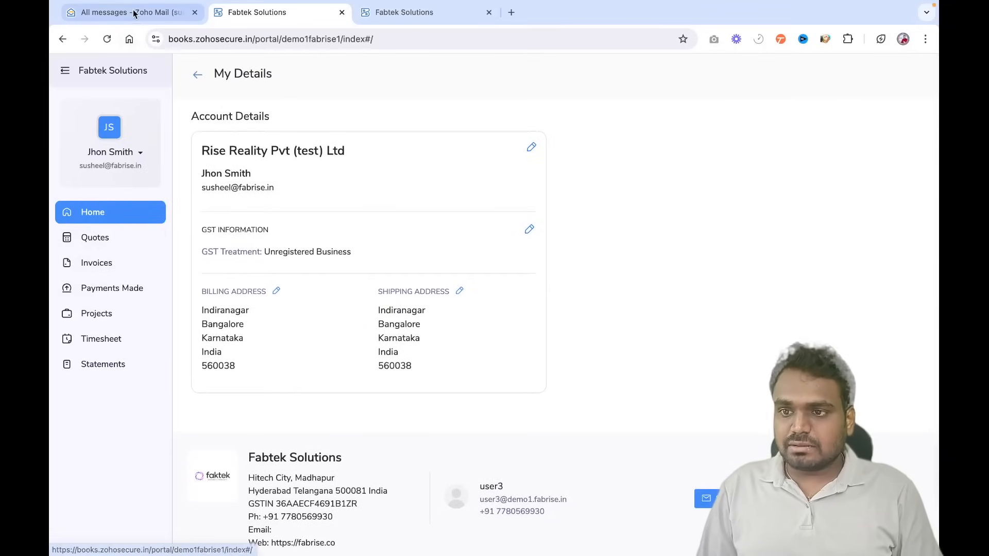
pyautogui.hotkey('ctrl', 'Left')
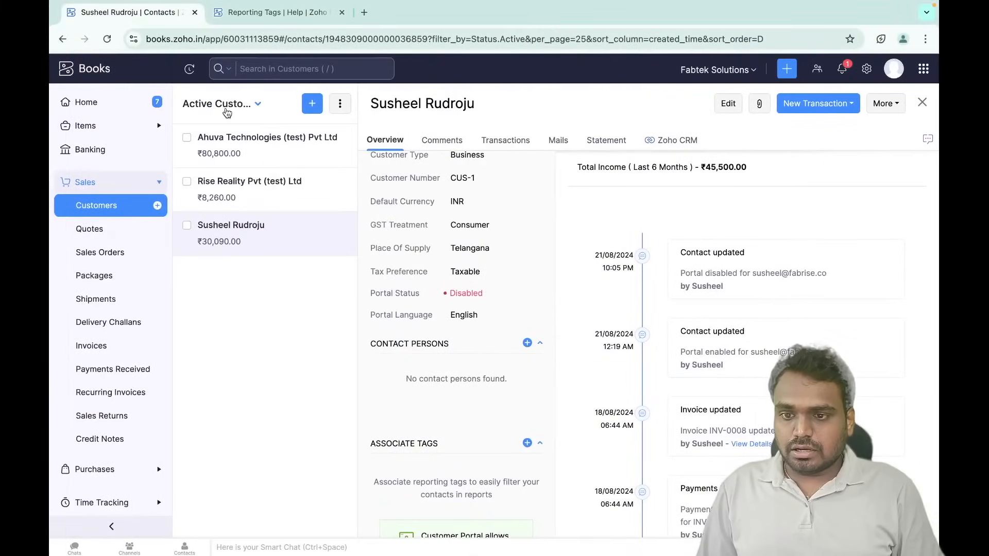
# - Open vendor RISE Electronics Pvt Ltd from Purchases > Vendors, then switch to the portal window
pyautogui.click(113, 470)
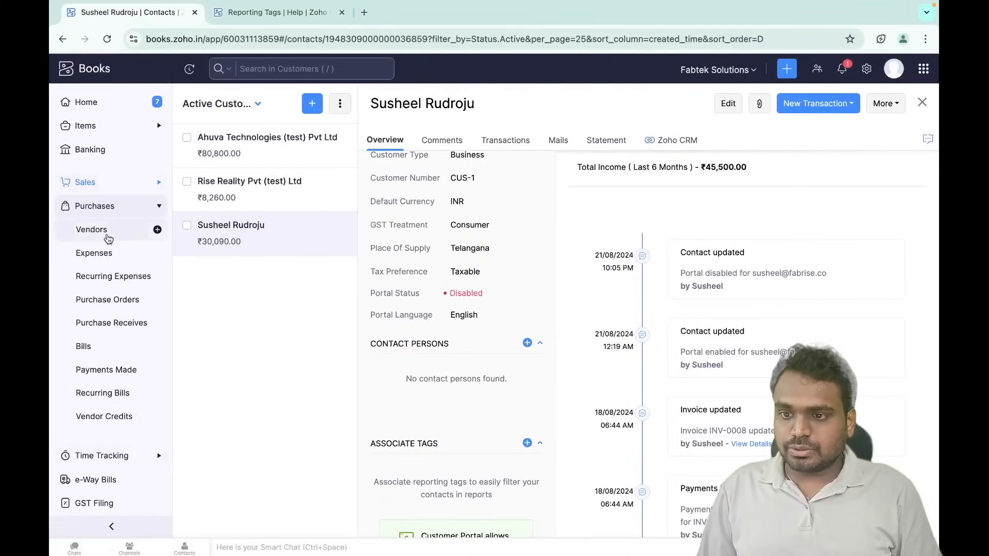
pyautogui.click(107, 230)
pyautogui.click(259, 283)
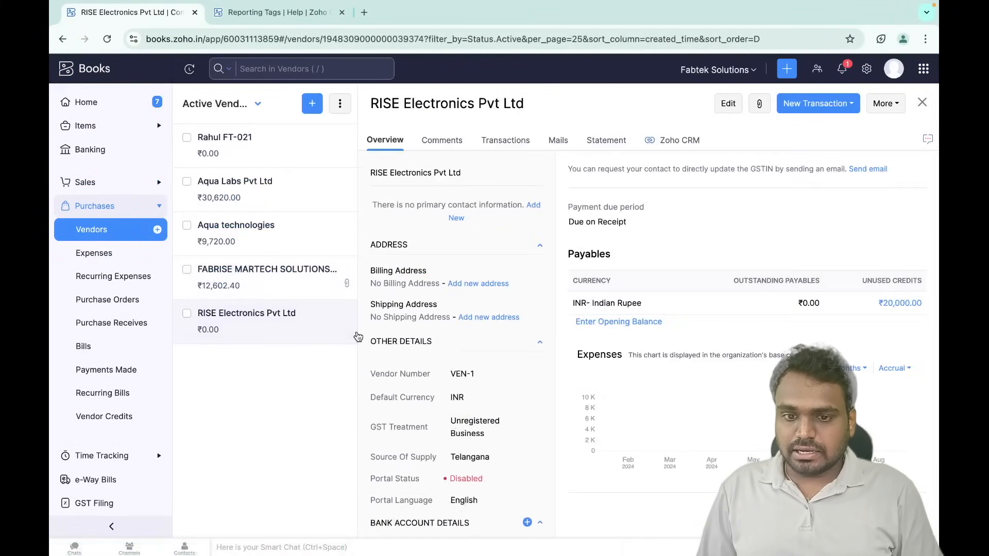
pyautogui.scroll(-3, 446, 405)
pyautogui.hotkey('ctrl', 'Right')
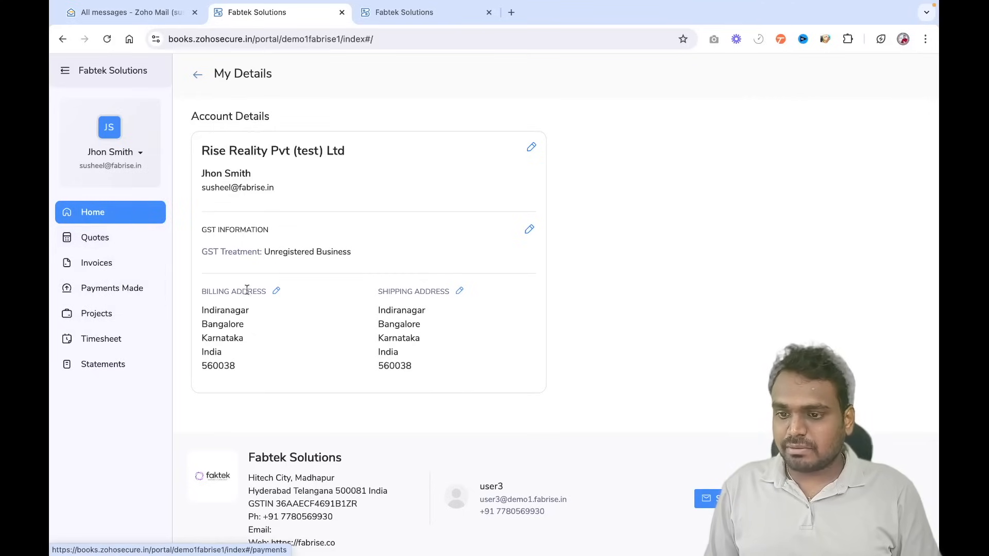
# - Select the portal sign-in page's full web address in the incognito window
pyautogui.press('super+grave')
pyautogui.click(268, 42)
pyautogui.click(260, 120)
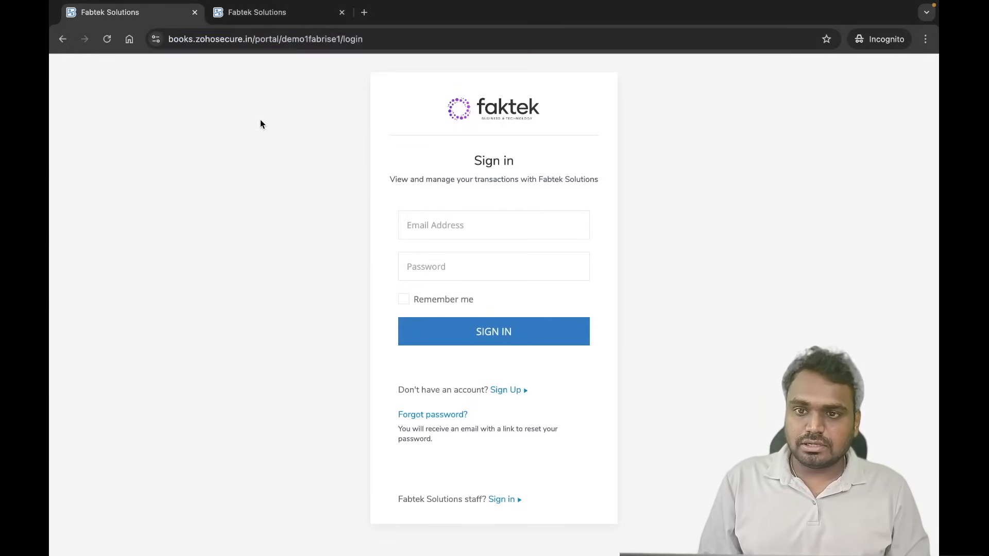
pyautogui.click(271, 42)
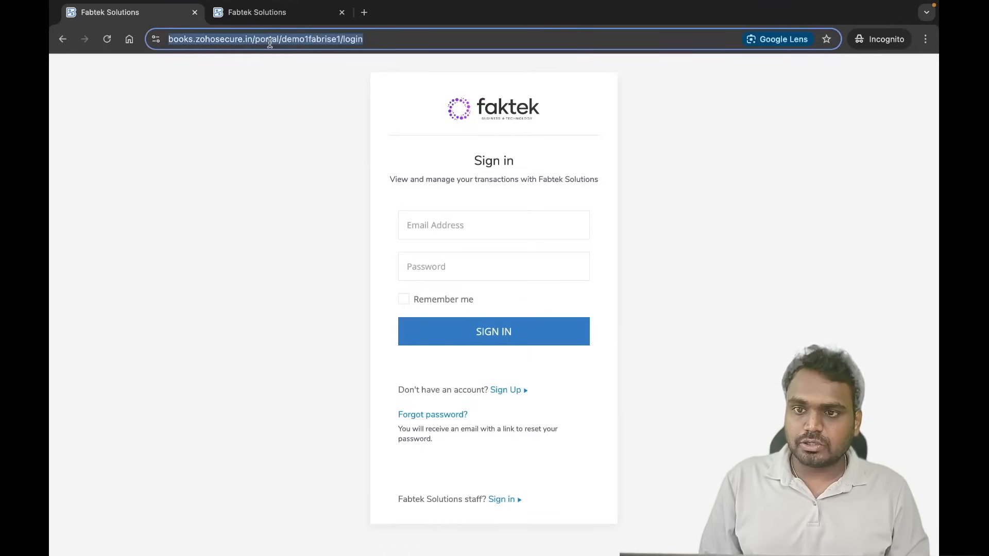
pyautogui.click(251, 130)
pyautogui.click(273, 42)
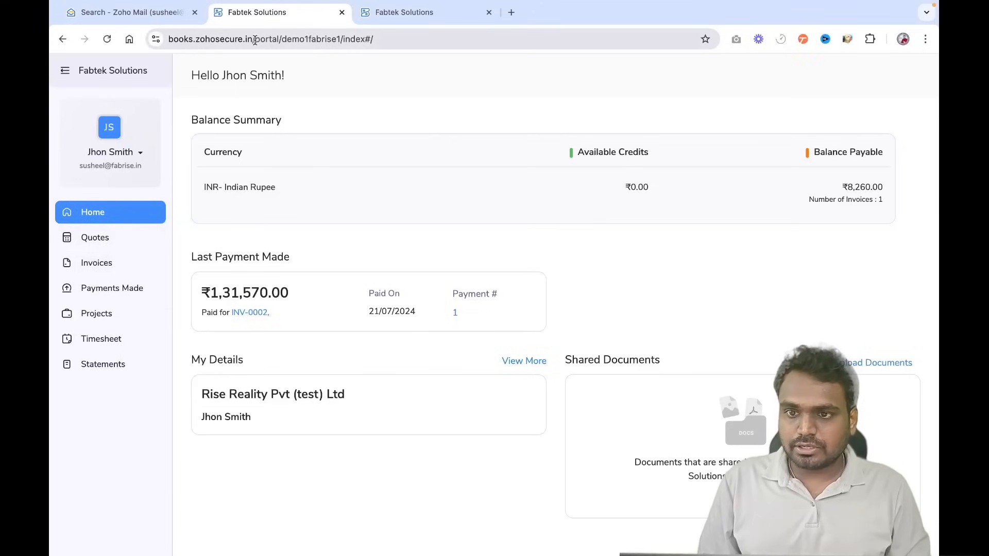
# - Highlight zohosecure.in/portal/demo1fabrise in the portal home's address bar, then return to Books settings
pyautogui.click(255, 41)
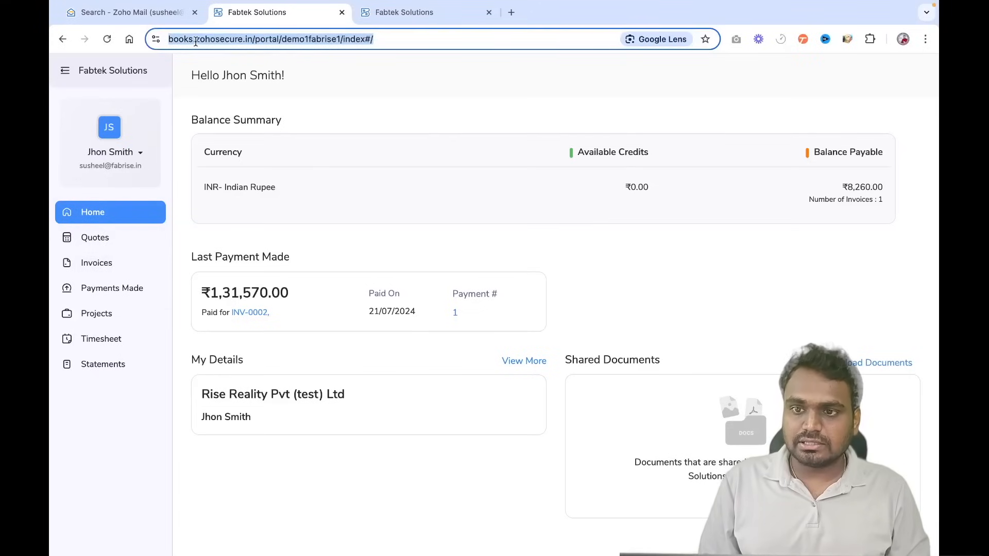
pyautogui.click(196, 42)
pyautogui.moveTo(225, 39); pyautogui.dragTo(366, 39)
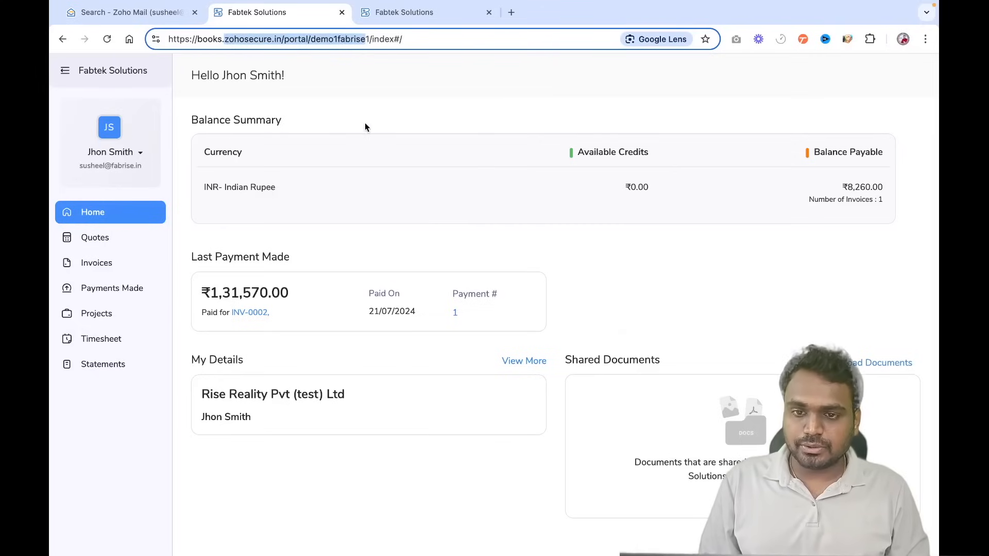
pyautogui.hotkey('ctrl', 'Right')
pyautogui.hotkey('ctrl', 'Left')
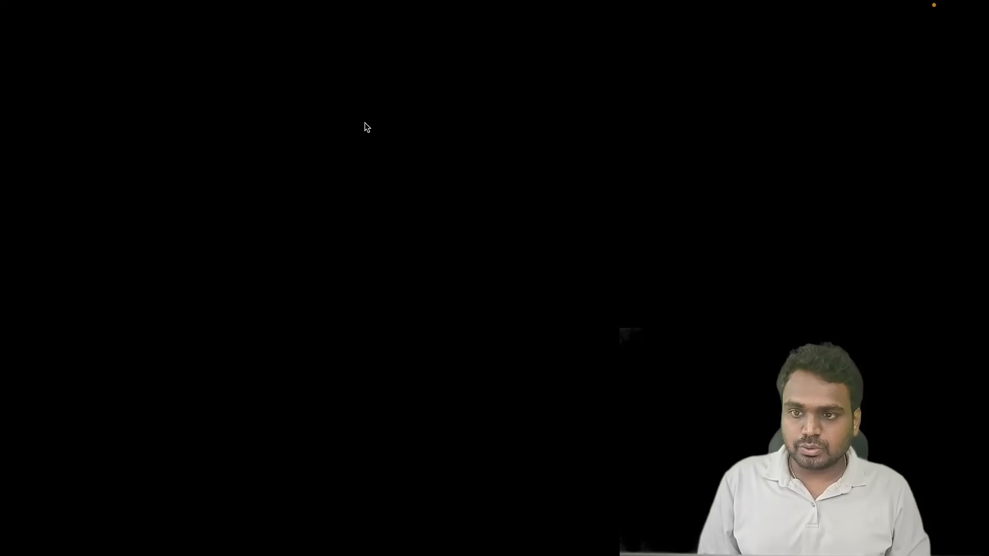
# - Map payments.fabtek.in as the portal's custom domain from Custom Domain settings
pyautogui.click(103, 101)
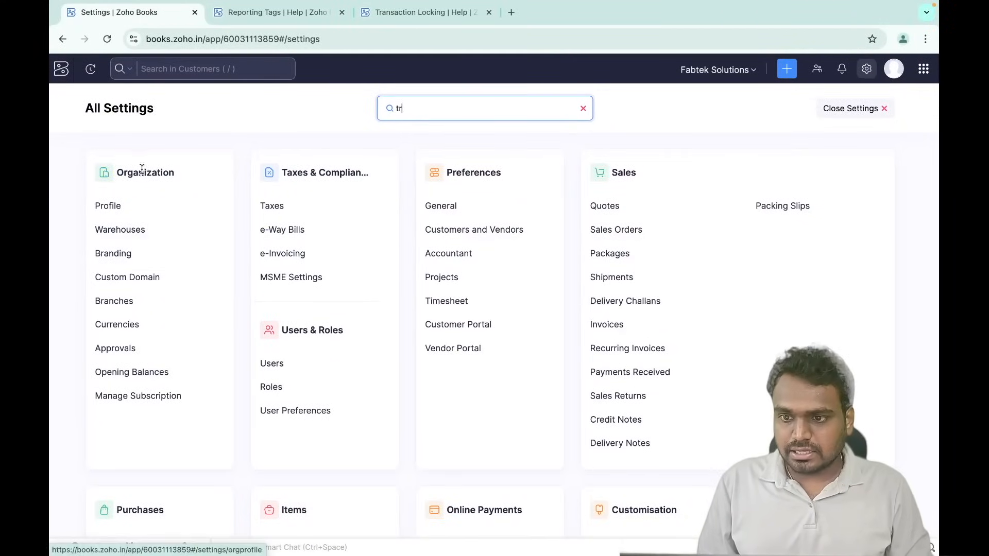
pyautogui.click(136, 280)
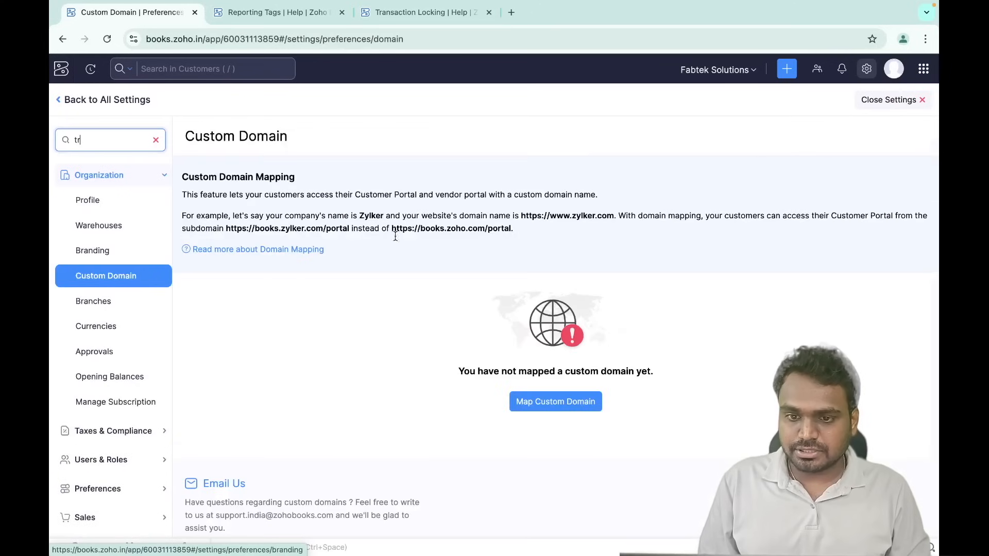
pyautogui.click(562, 402)
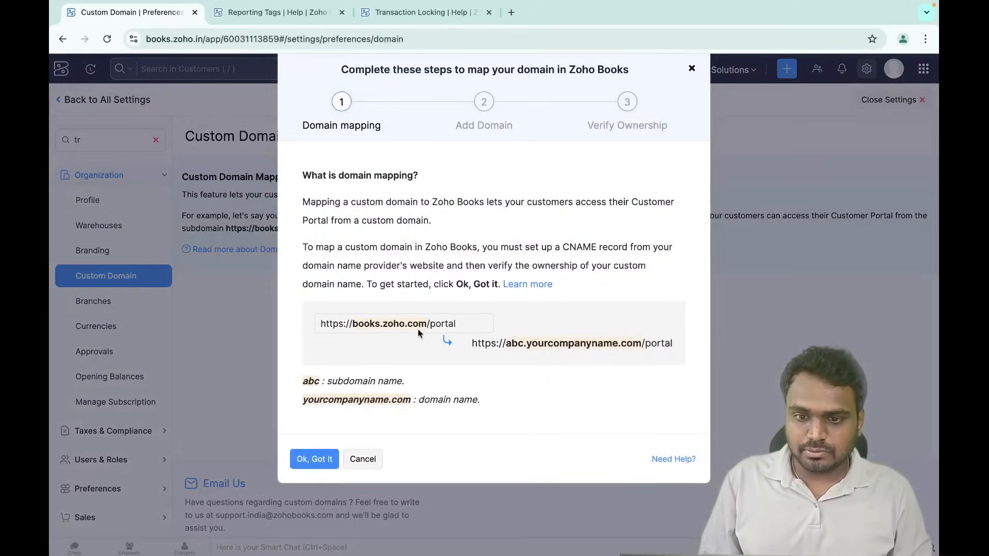
pyautogui.click(317, 458)
pyautogui.click(370, 186)
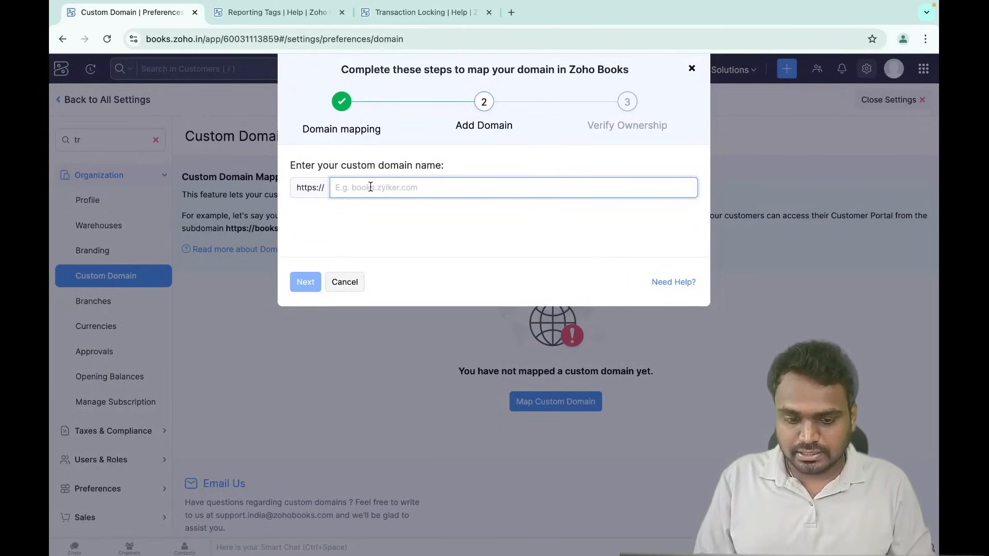
pyautogui.write('payments')
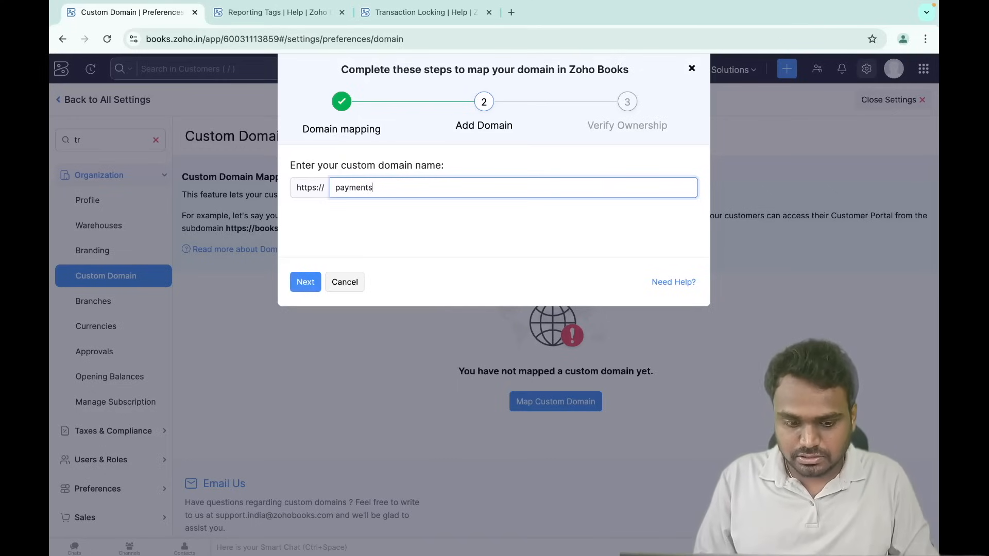
pyautogui.write('.fabtek.in')
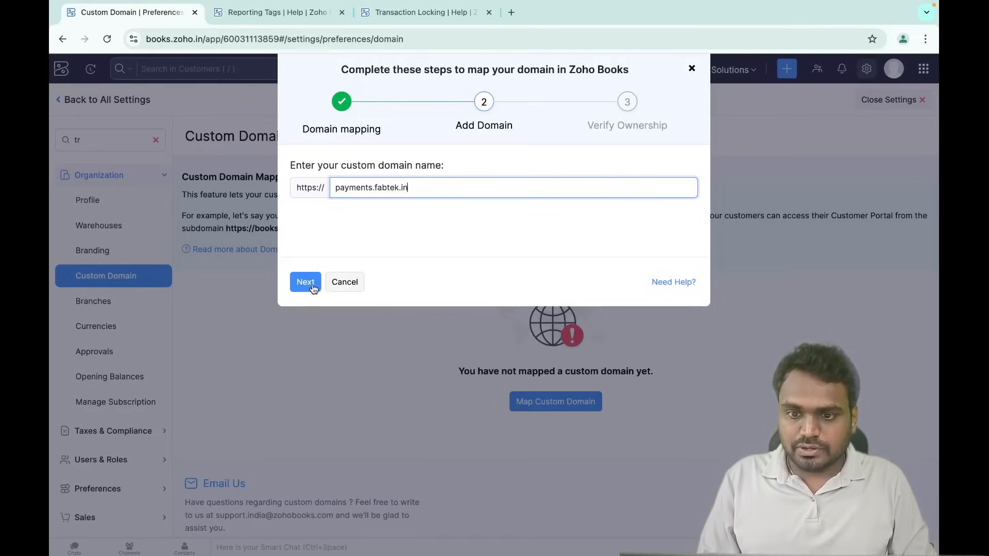
pyautogui.click(306, 283)
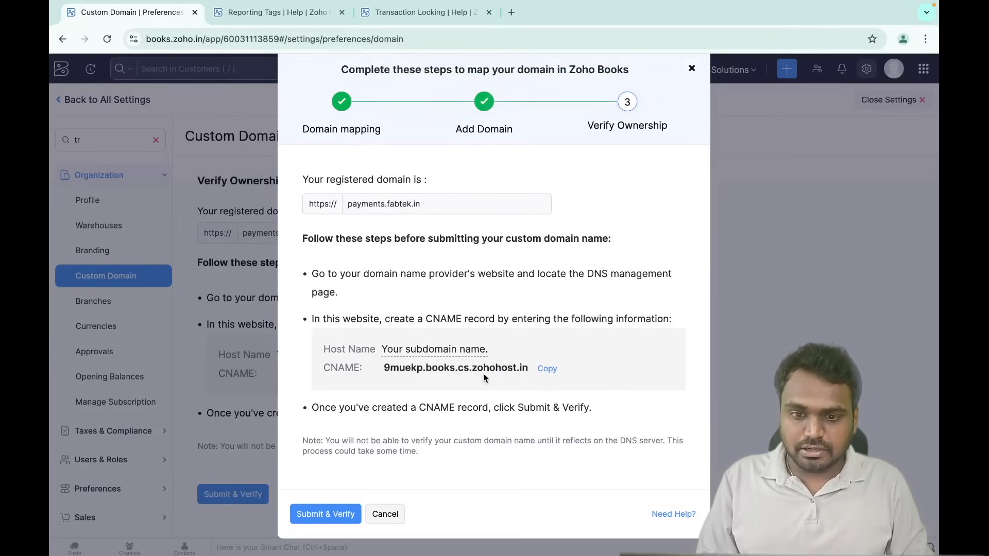
# - Copy the CNAME target, close the mapping steps, and return to All Settings
pyautogui.click(549, 369)
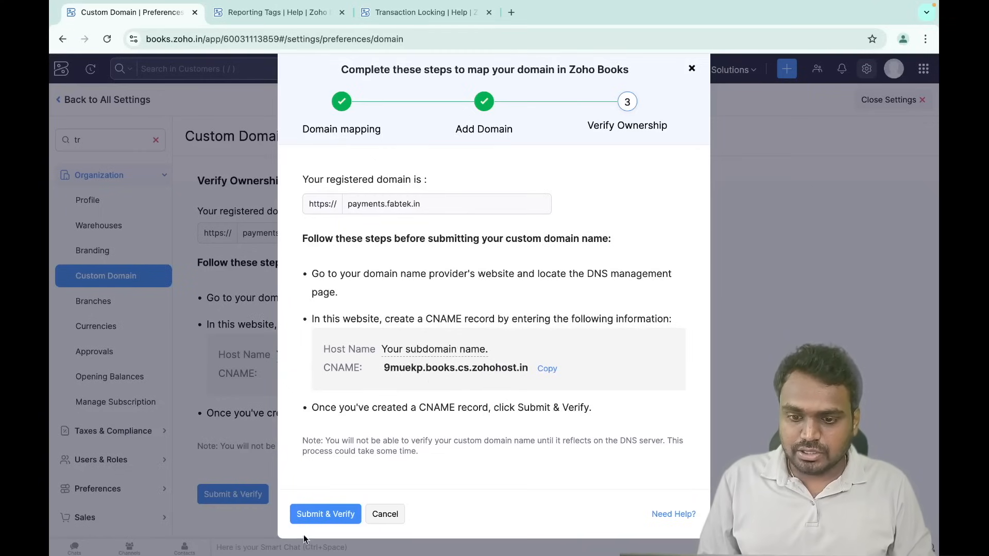
pyautogui.click(384, 514)
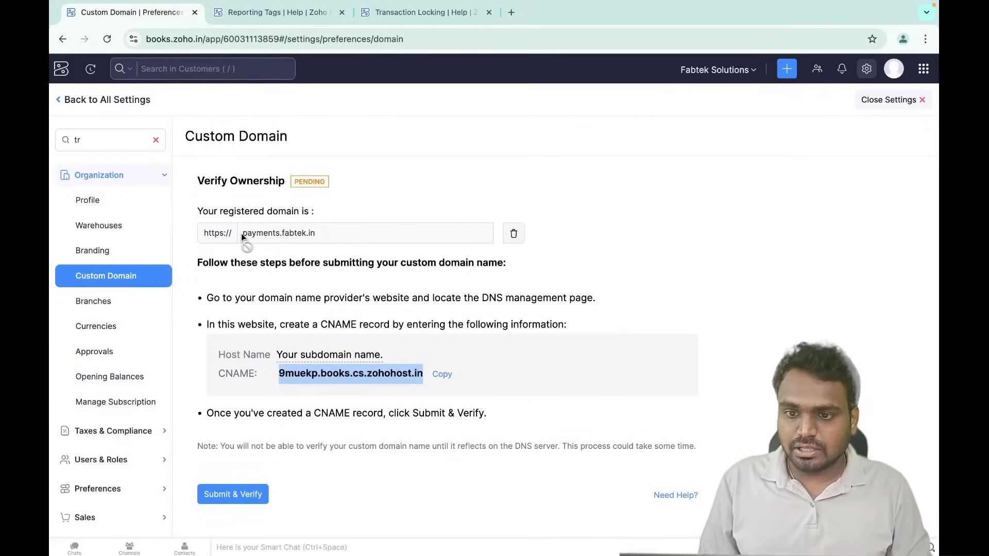
pyautogui.moveTo(241, 233); pyautogui.dragTo(303, 235)
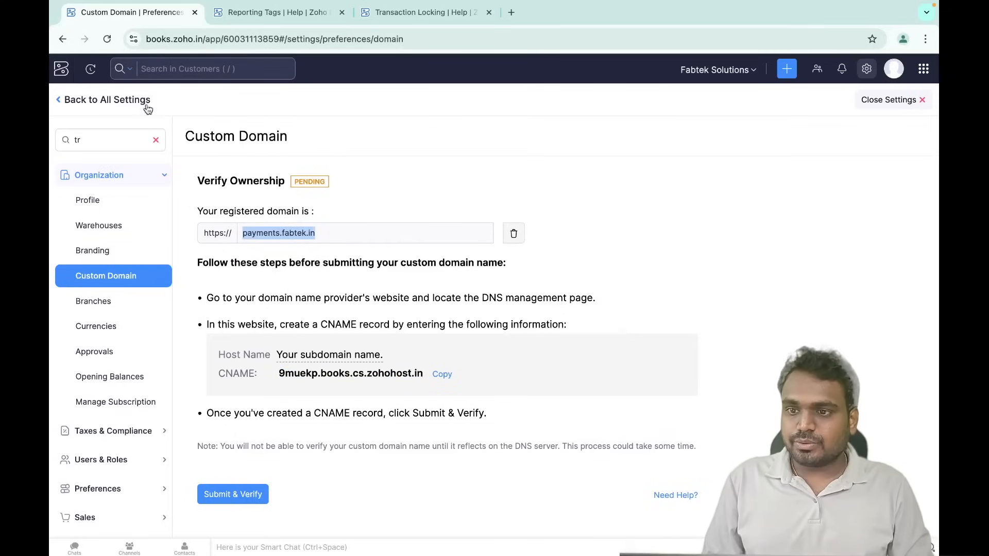
pyautogui.click(123, 102)
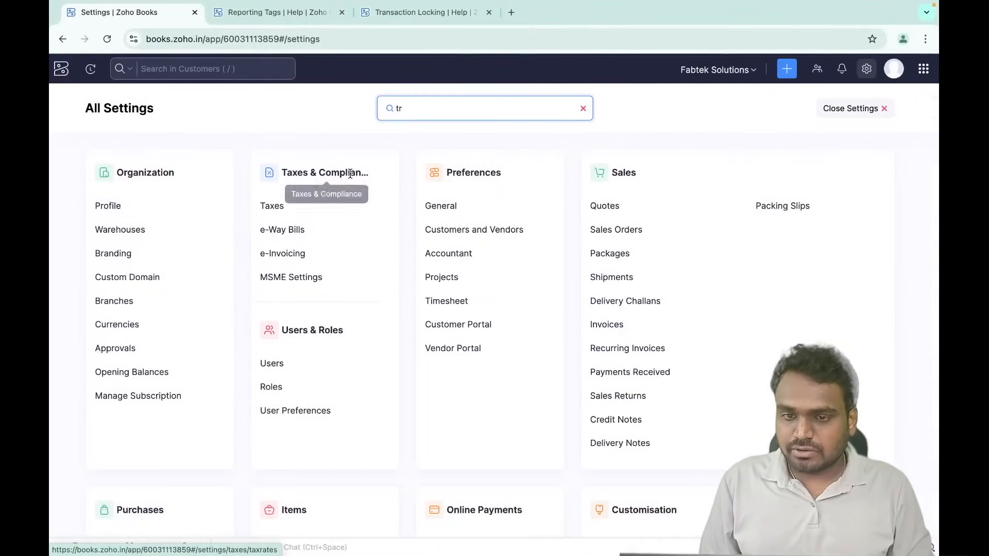
# - Open Accountant > Transaction Locking and set a Sales lock date of 31/03/2024
pyautogui.click(840, 107)
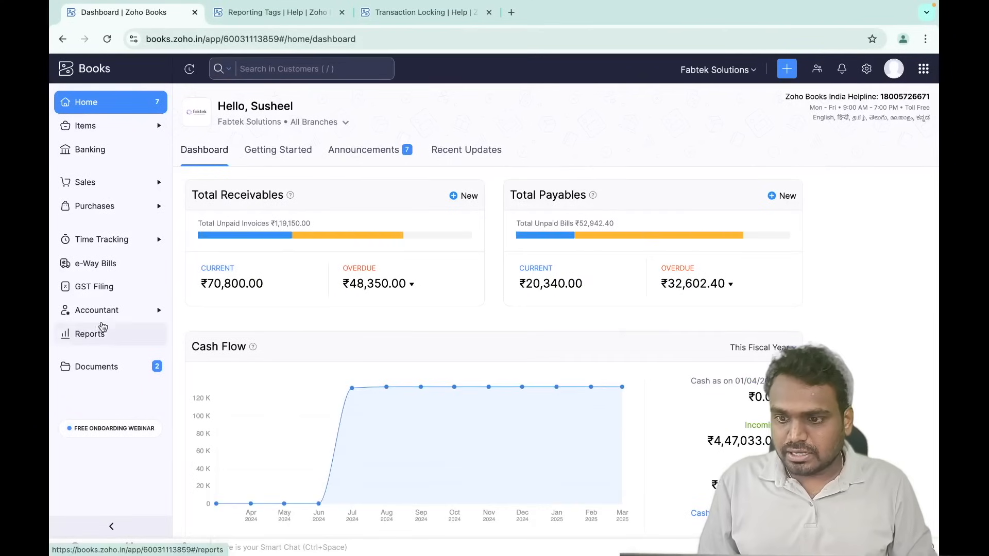
pyautogui.click(114, 310)
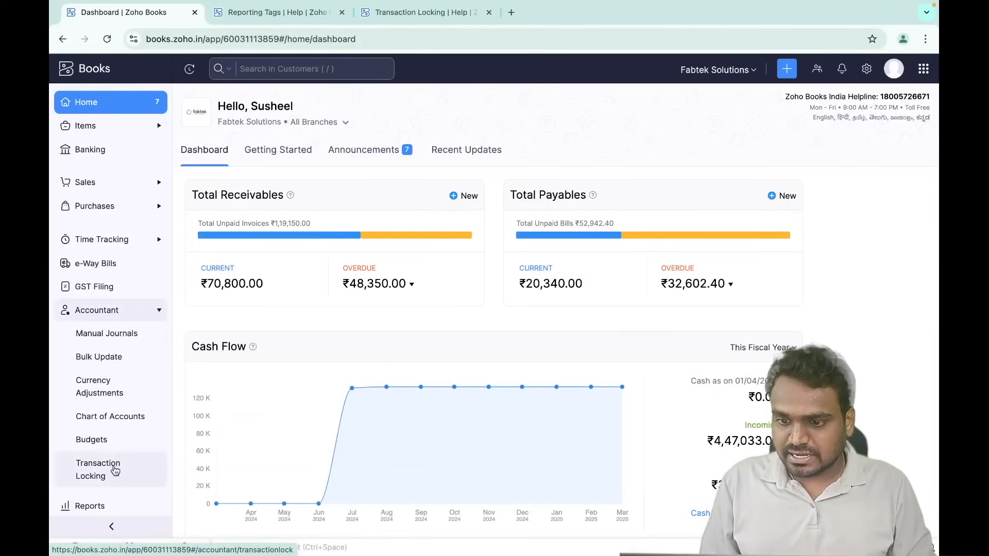
pyautogui.click(118, 476)
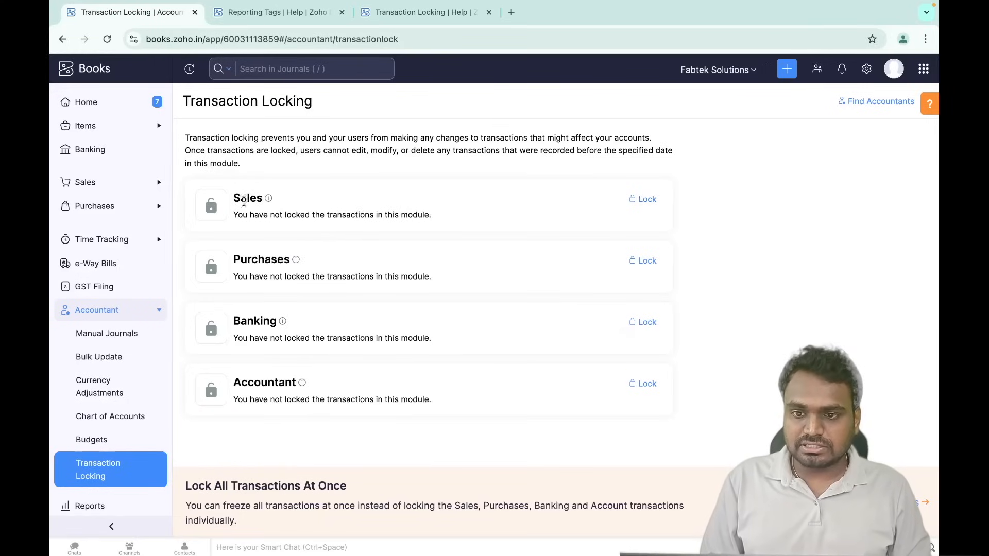
pyautogui.click(647, 201)
pyautogui.click(355, 127)
pyautogui.tripleClick(355, 127)
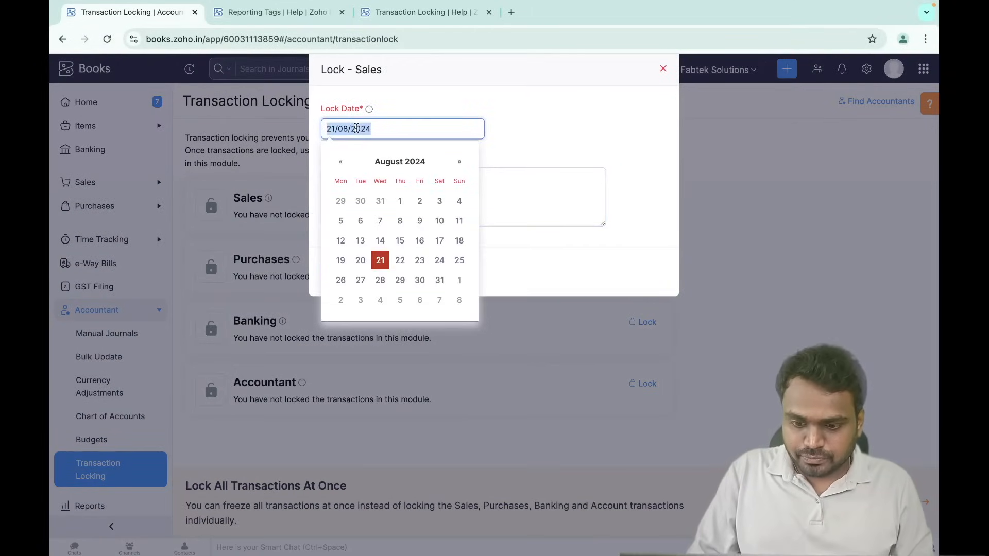
pyautogui.write('31/03/2024')
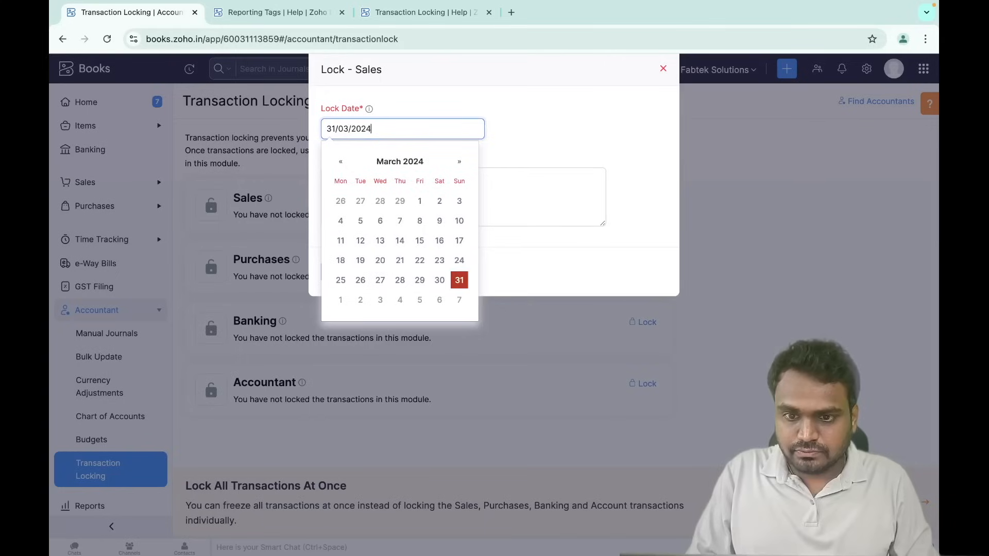
pyautogui.click(459, 280)
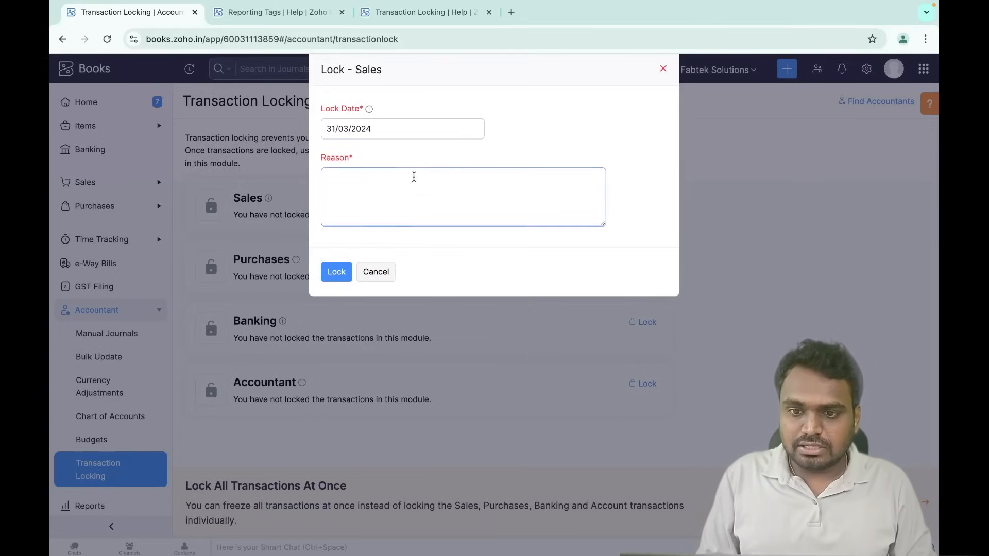
# - Cancel the Sales lock, then switch to locking all transactions at once and open its form
pyautogui.moveTo(369, 109)
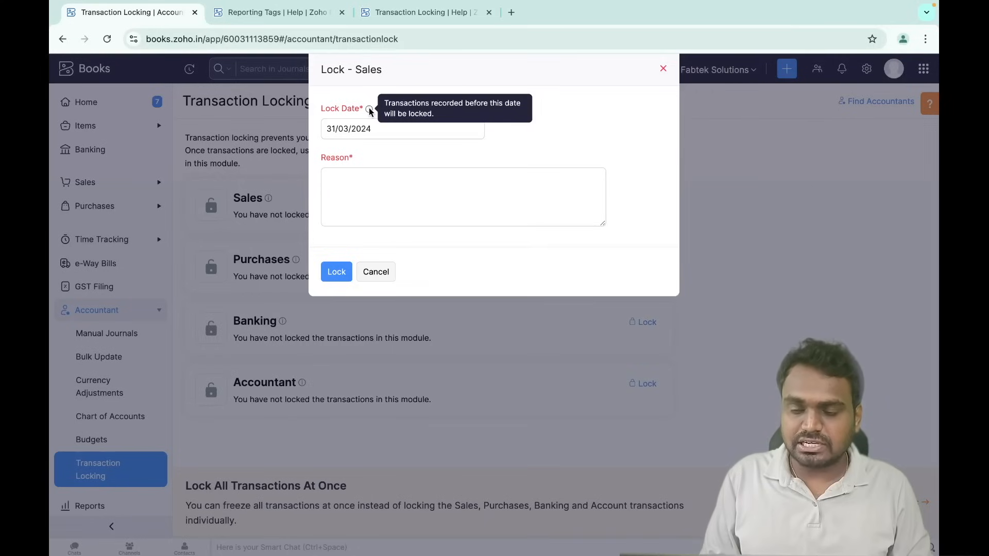
pyautogui.click(353, 199)
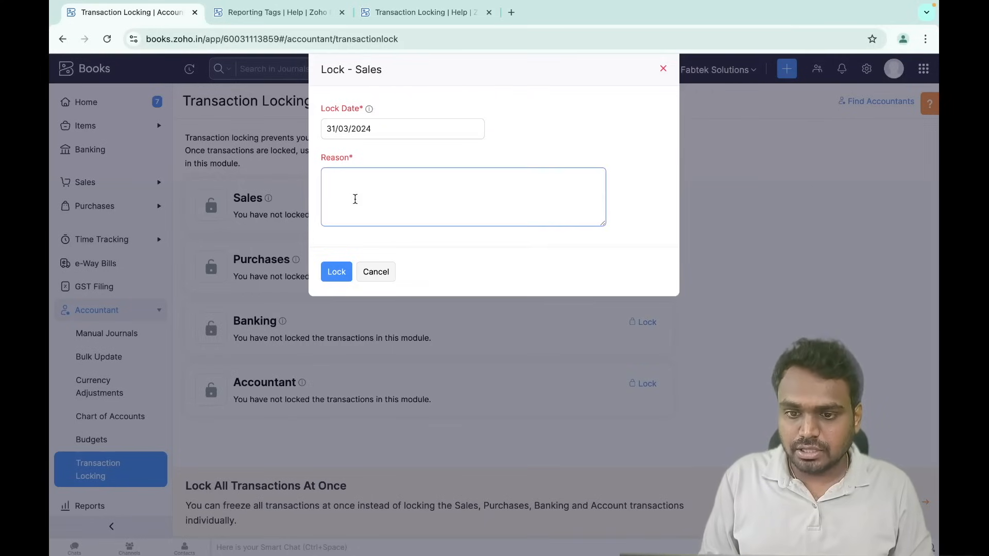
pyautogui.click(383, 273)
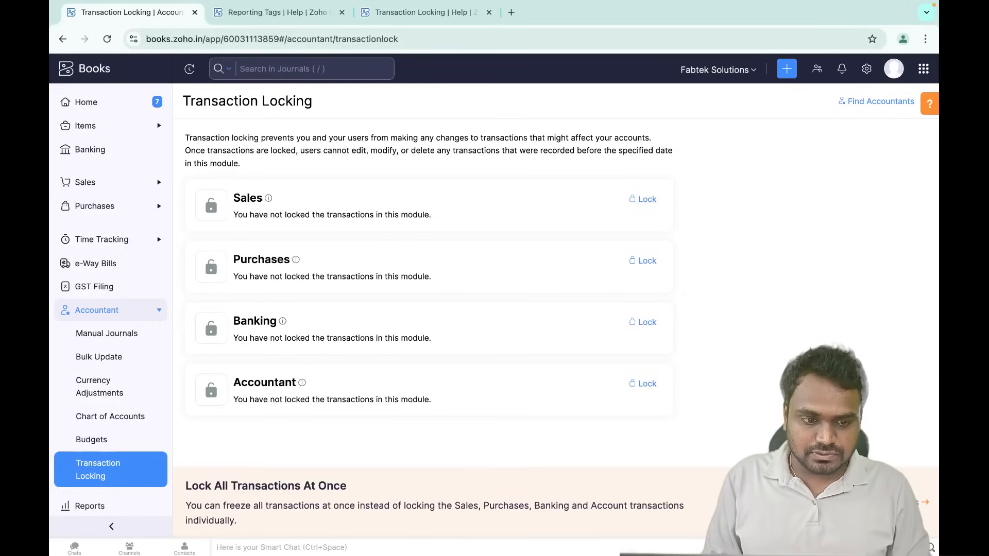
pyautogui.click(922, 502)
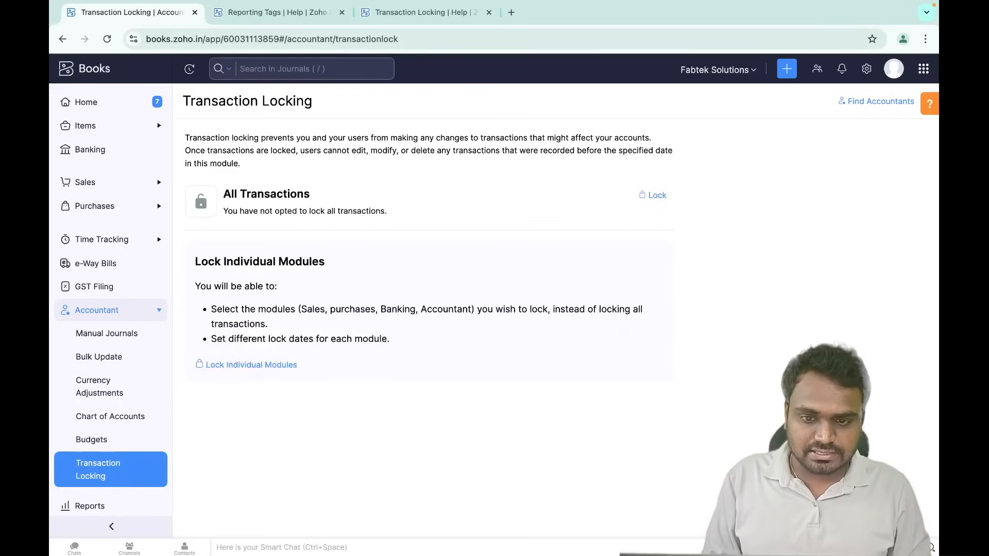
pyautogui.click(656, 196)
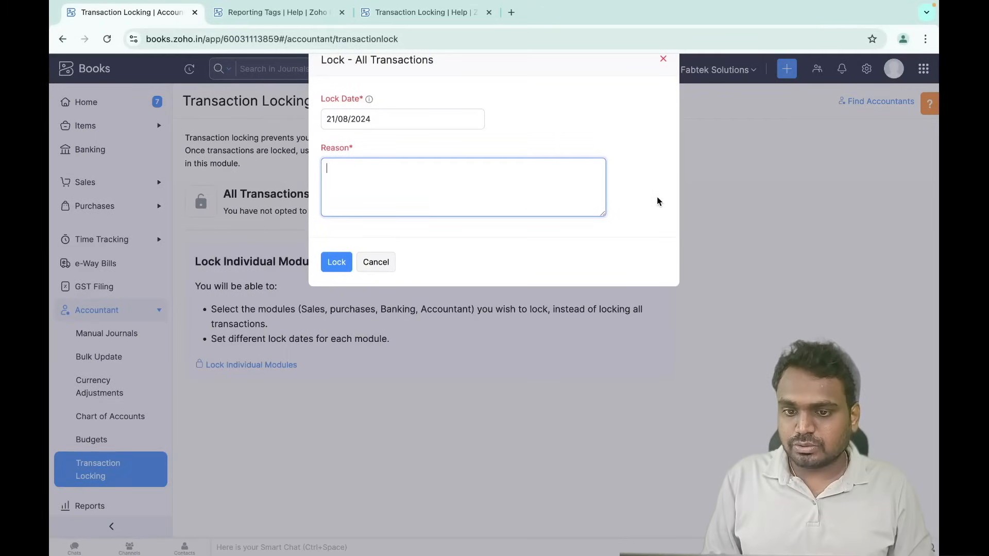